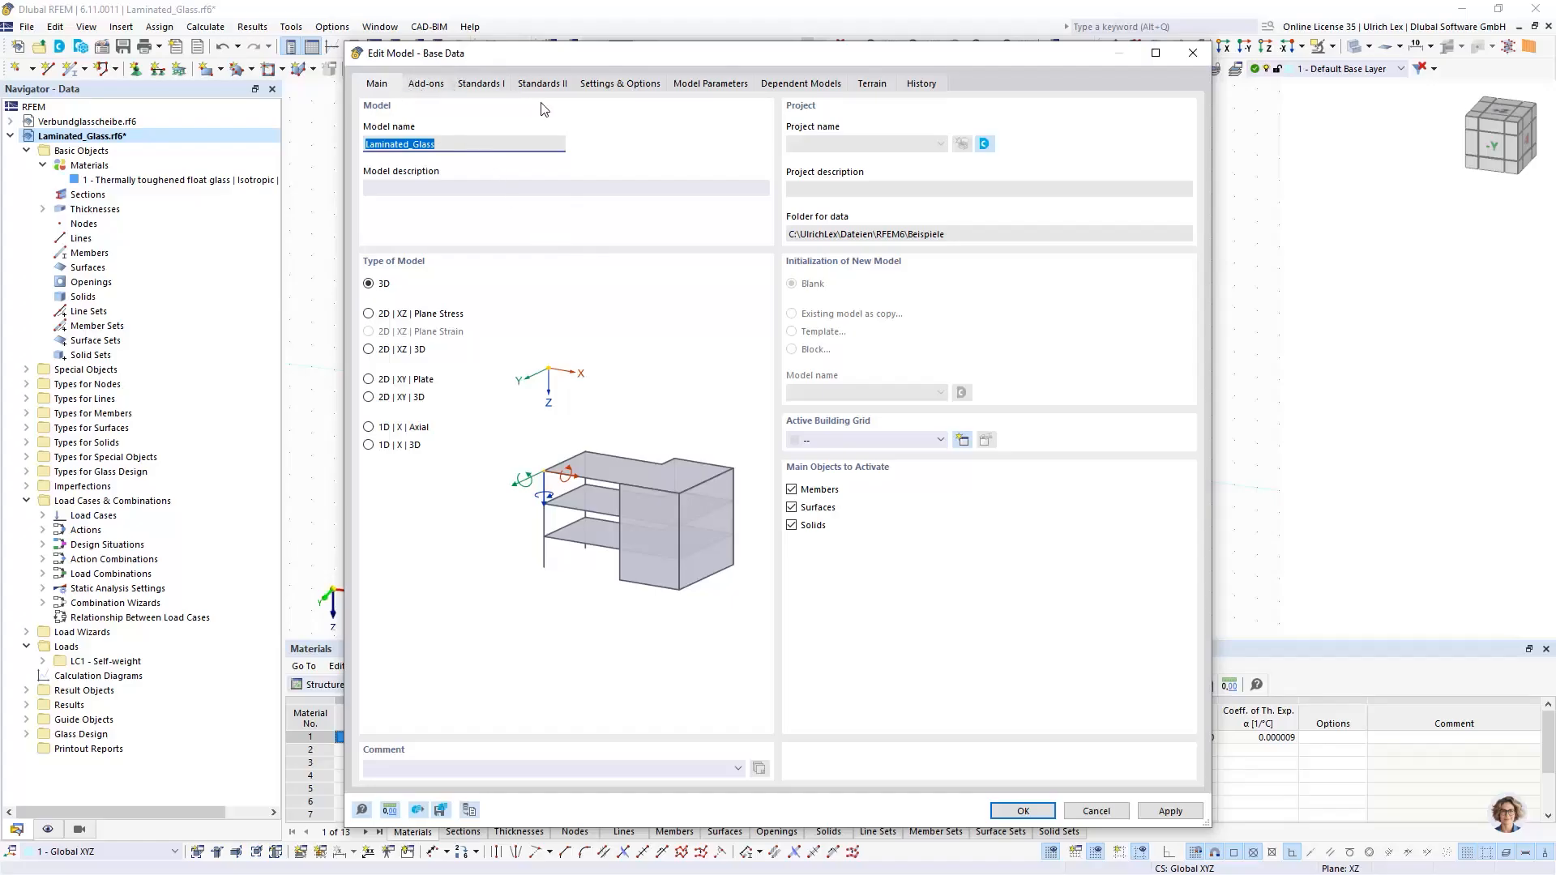
Step: Review the model's base data: active add-ons, the standard group for load combinations and the glass design standard options
click(444, 88)
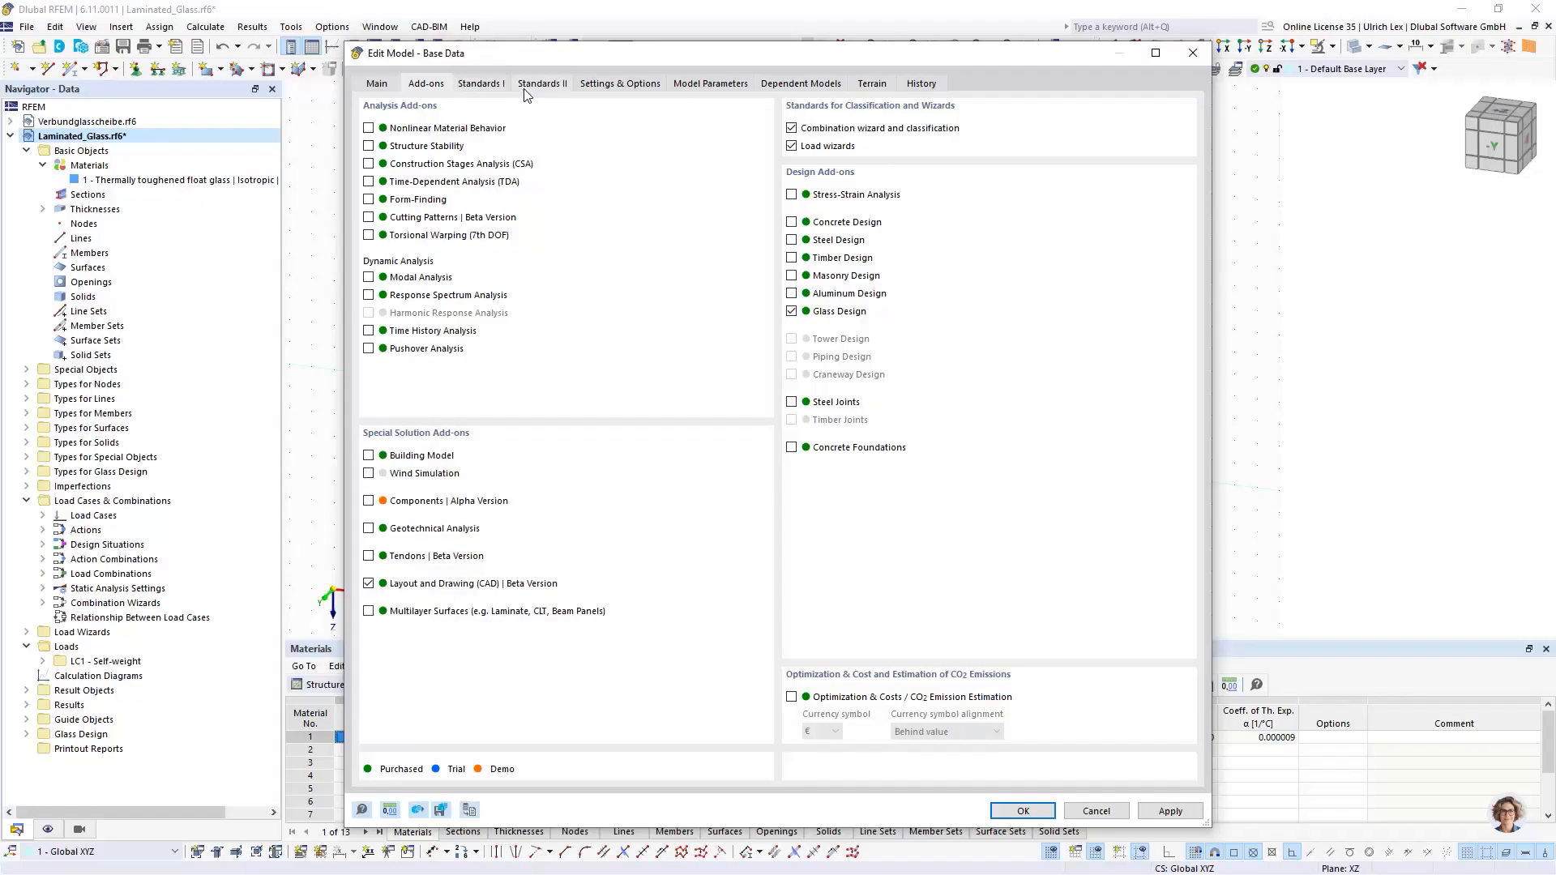
click(476, 86)
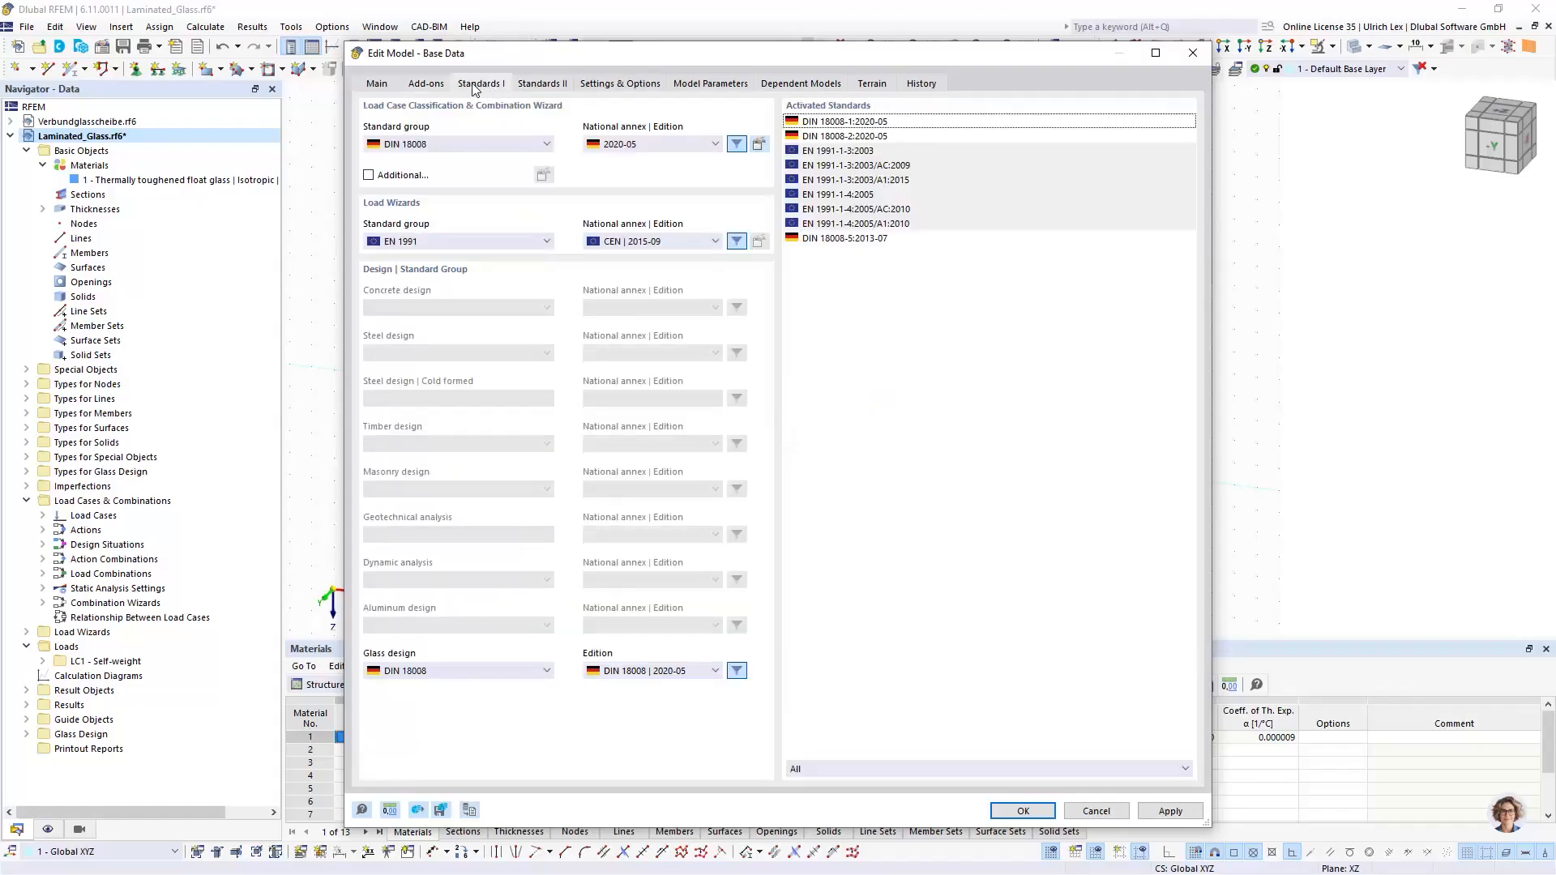
drag(656, 56, 661, 36)
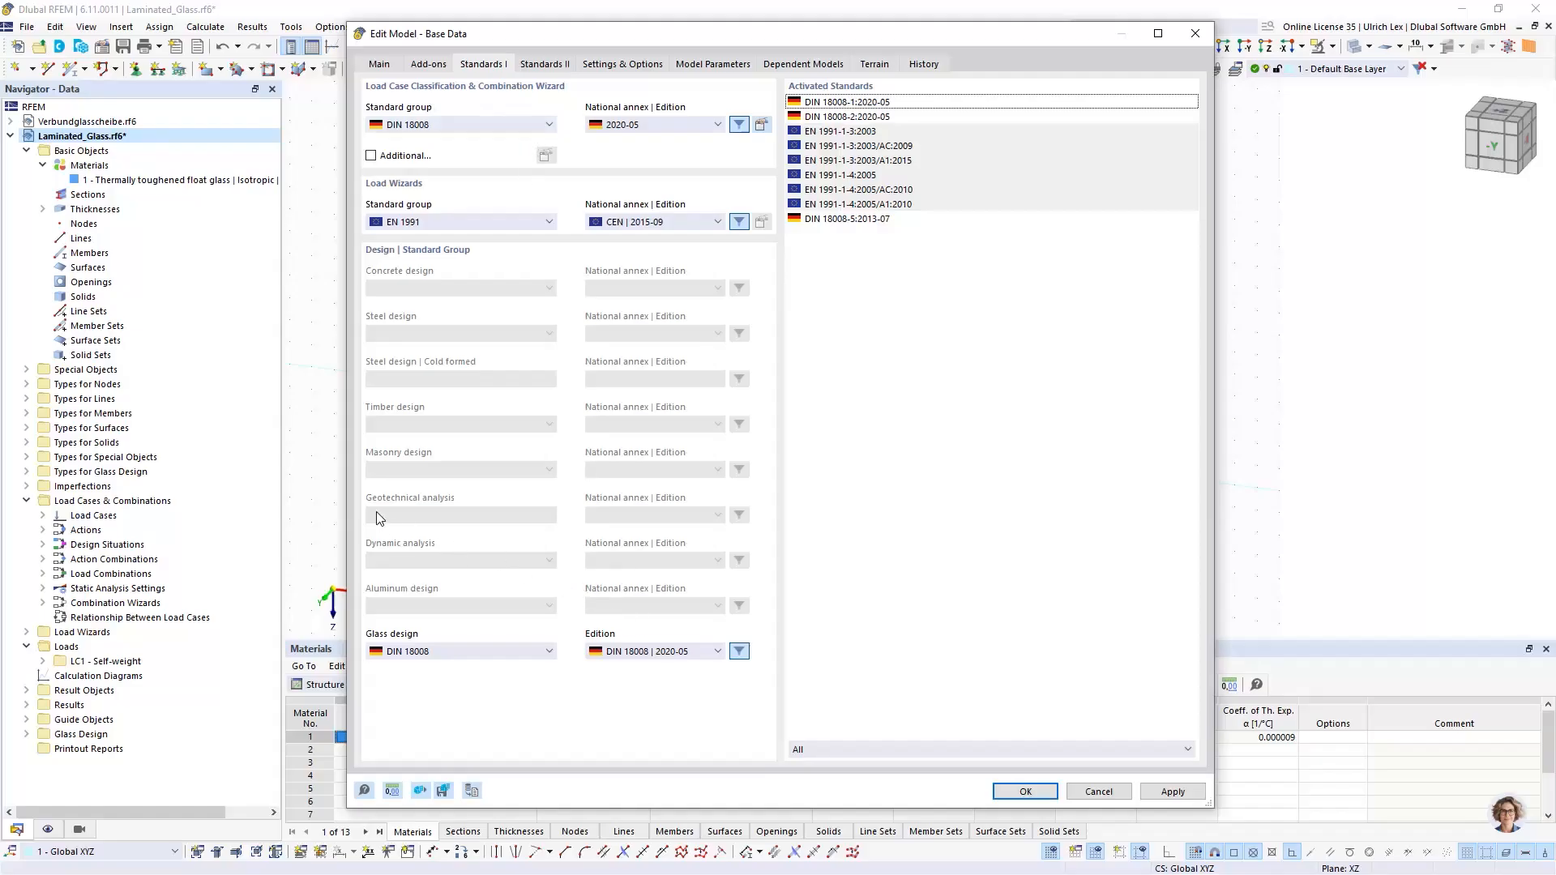
click(471, 126)
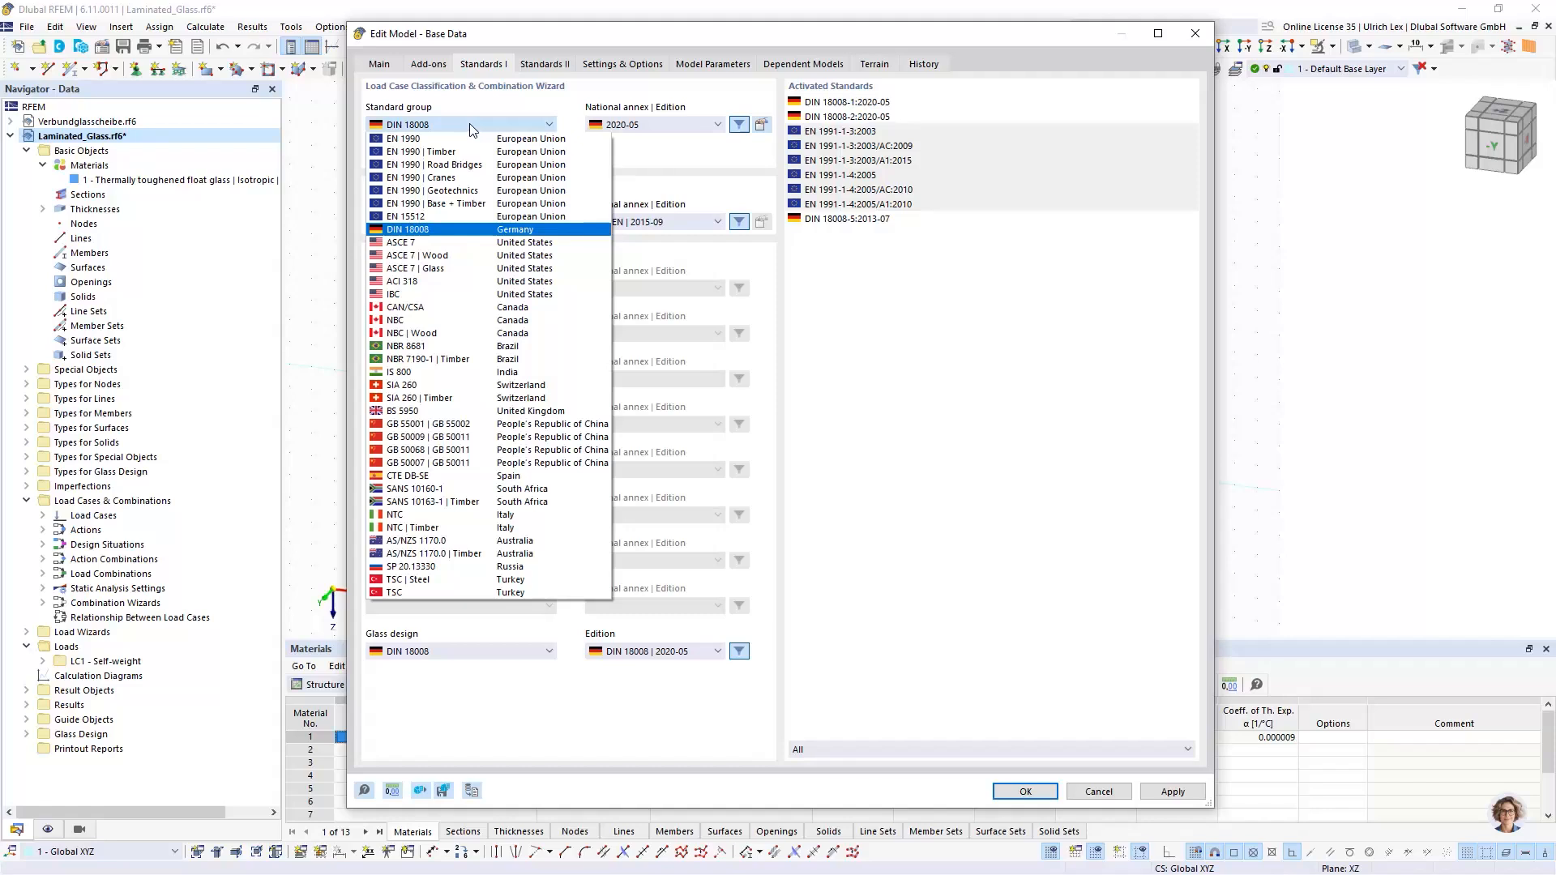
click(469, 123)
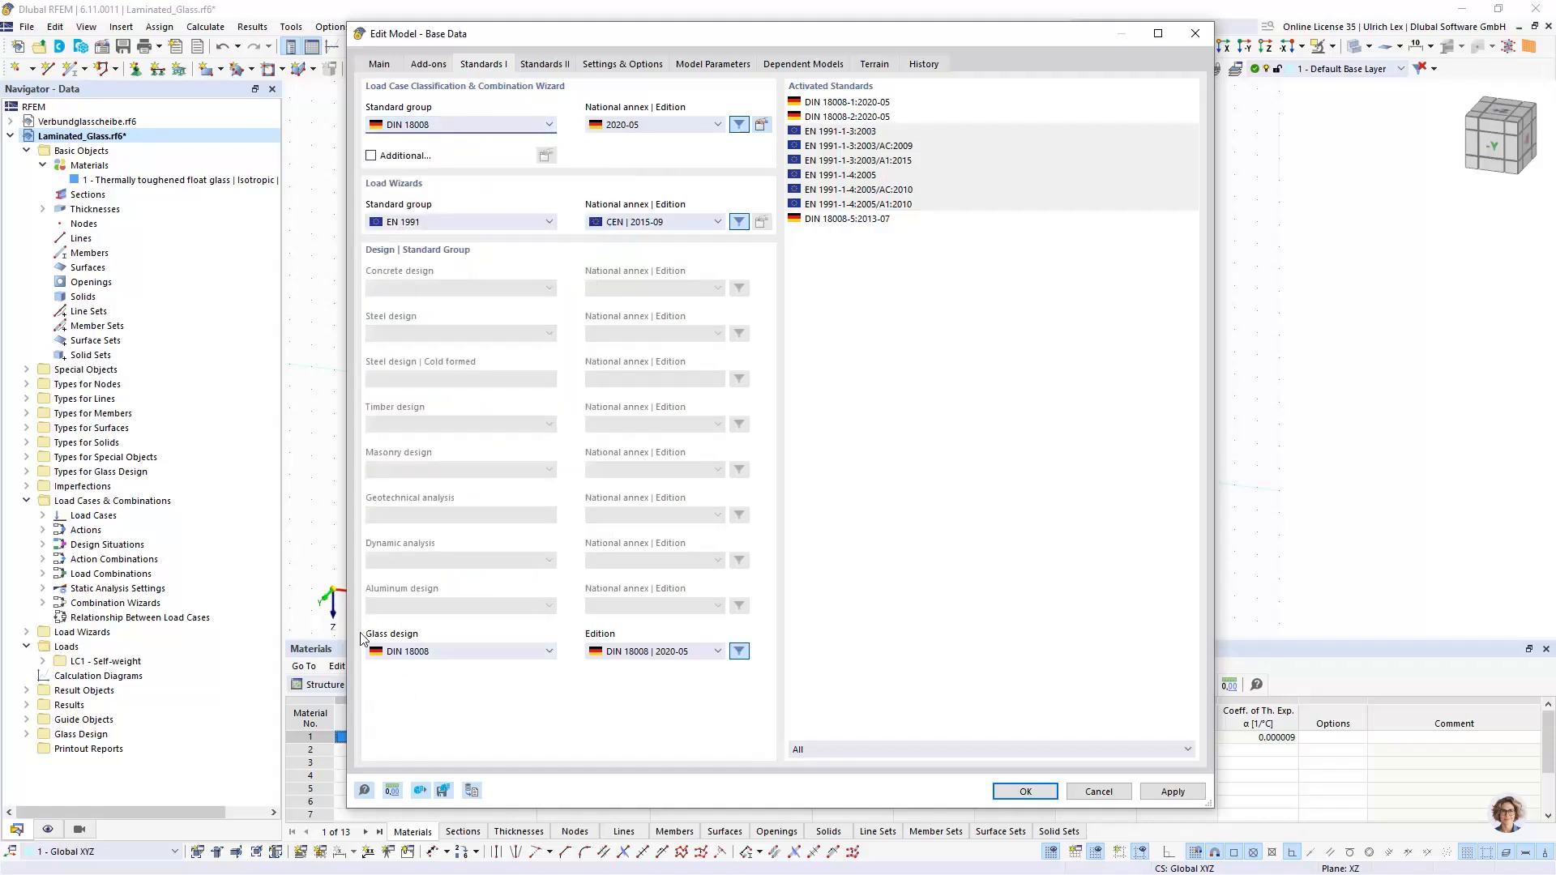
click(485, 654)
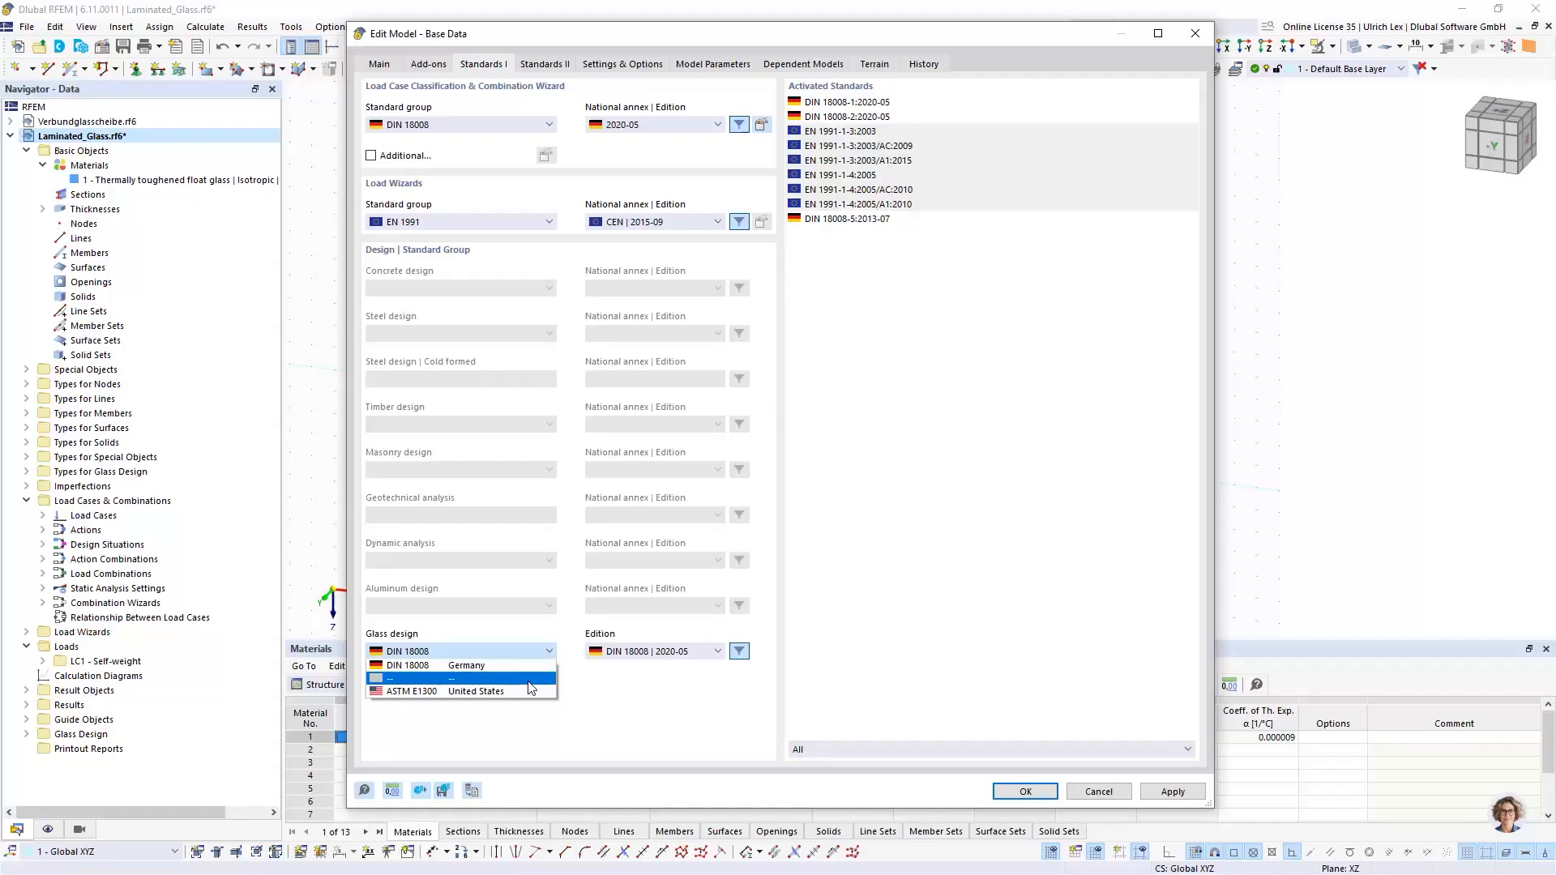
click(660, 697)
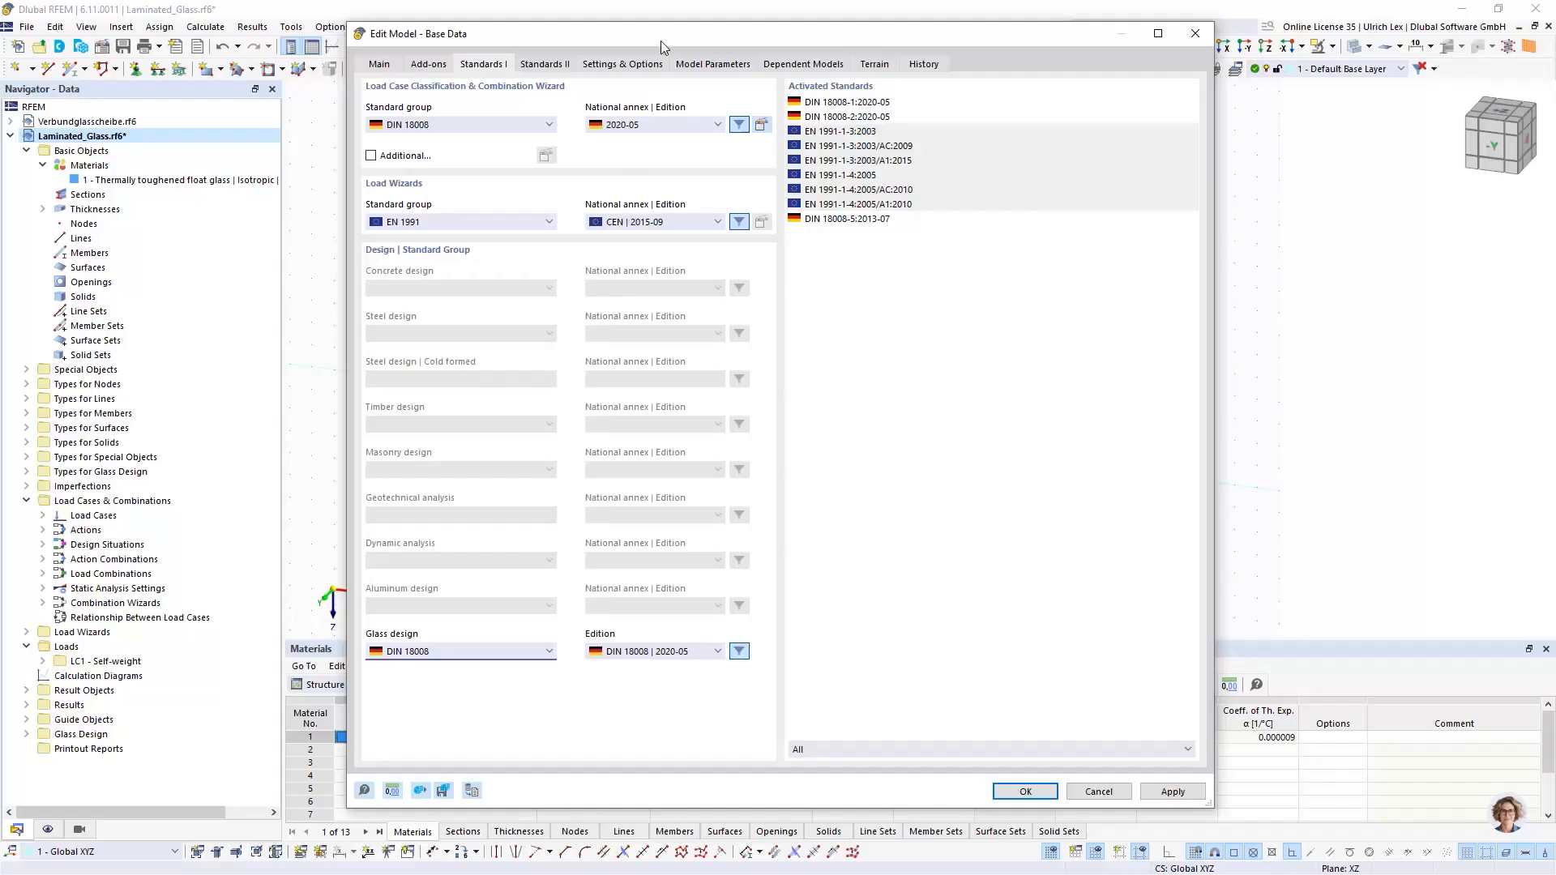
mouse_move(710, 34)
mouse_down()
mouse_move(676, 26)
mouse_move(732, 24)
mouse_up()
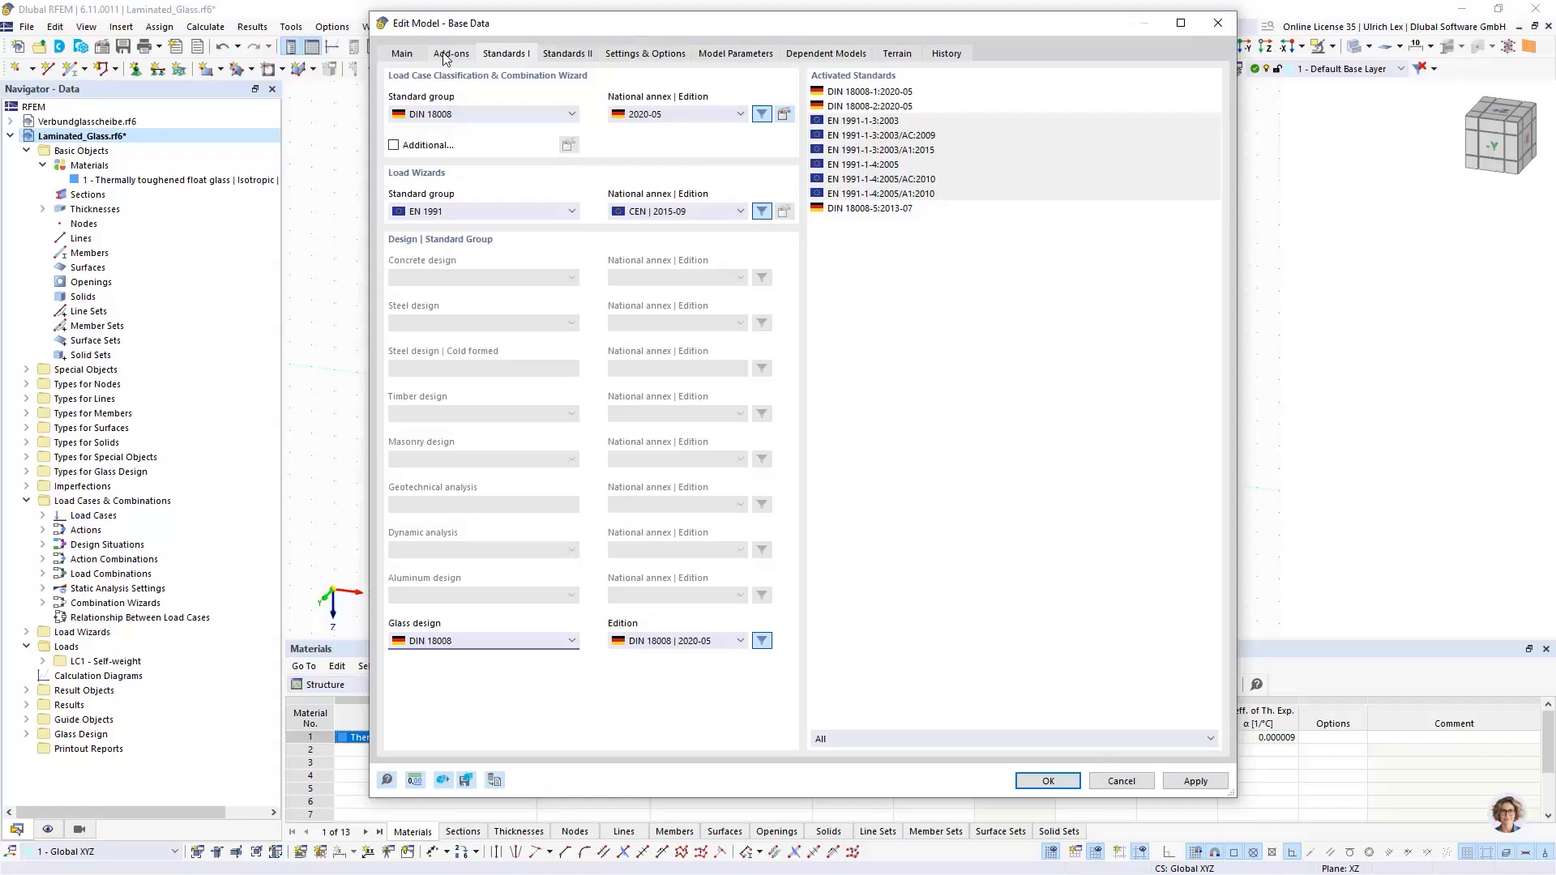
click(410, 55)
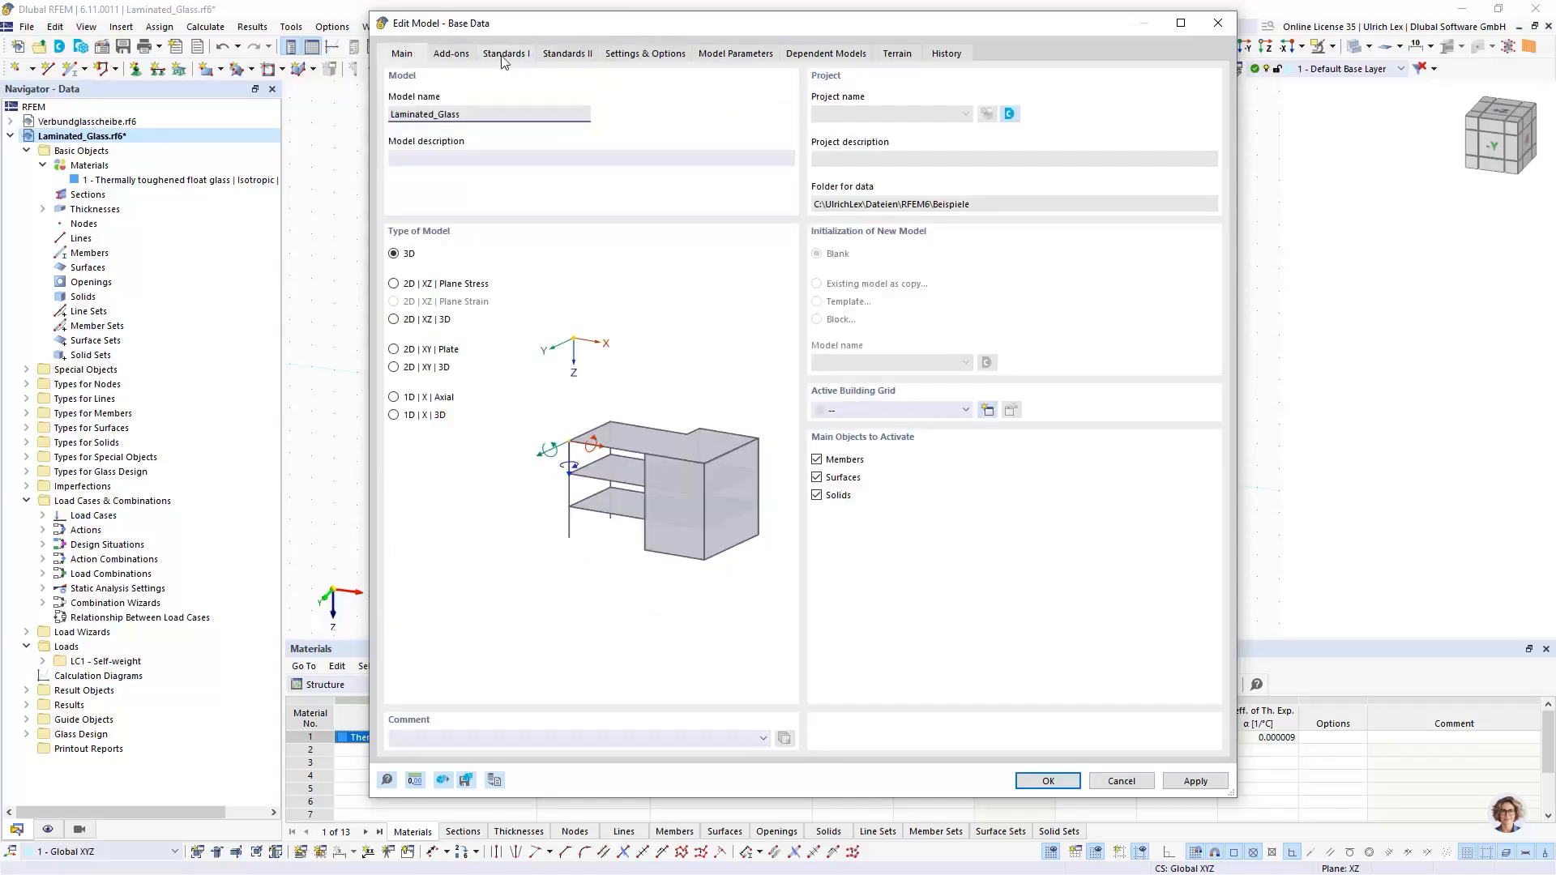
click(1066, 782)
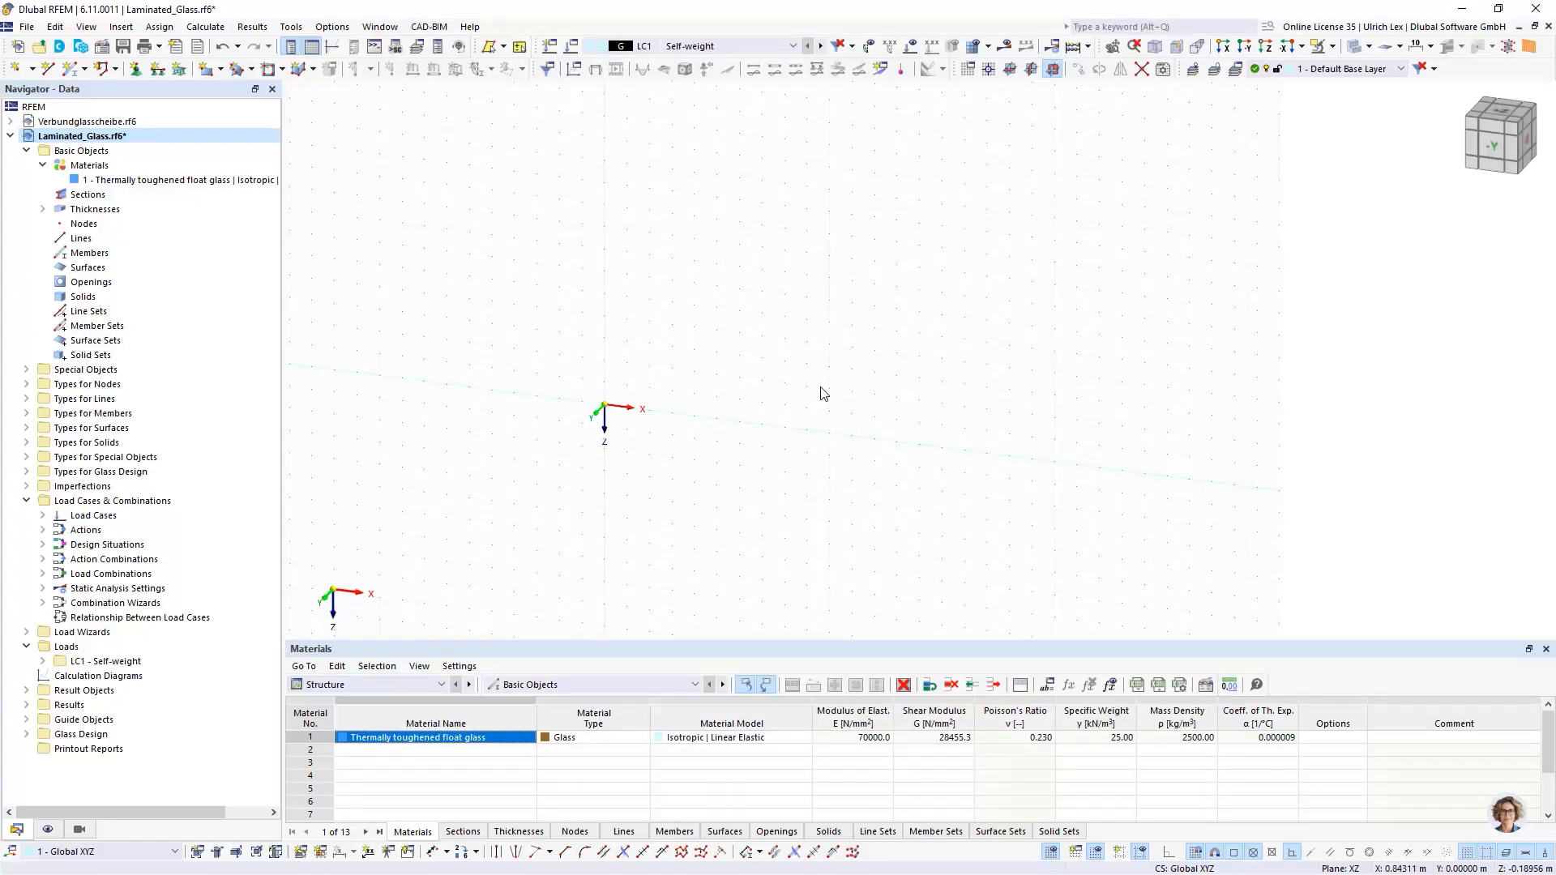
Step: Check the work plane orientation and the grid and snap spacing settings without changing them
scroll(847, 407, down, 1)
scroll(834, 387, up, 1)
click(1052, 70)
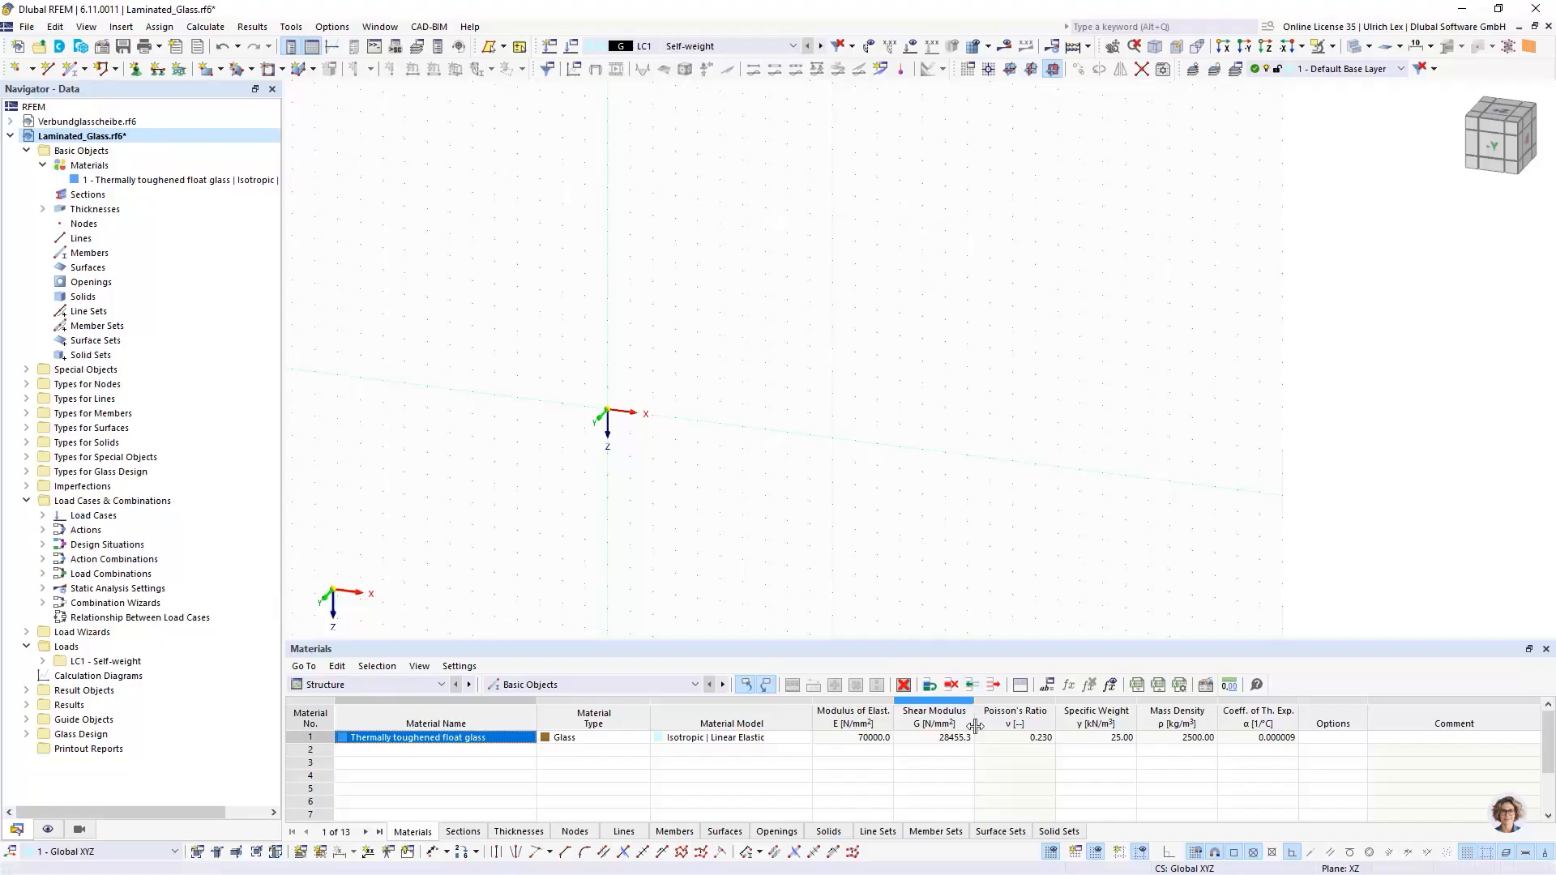
right_click(1052, 853)
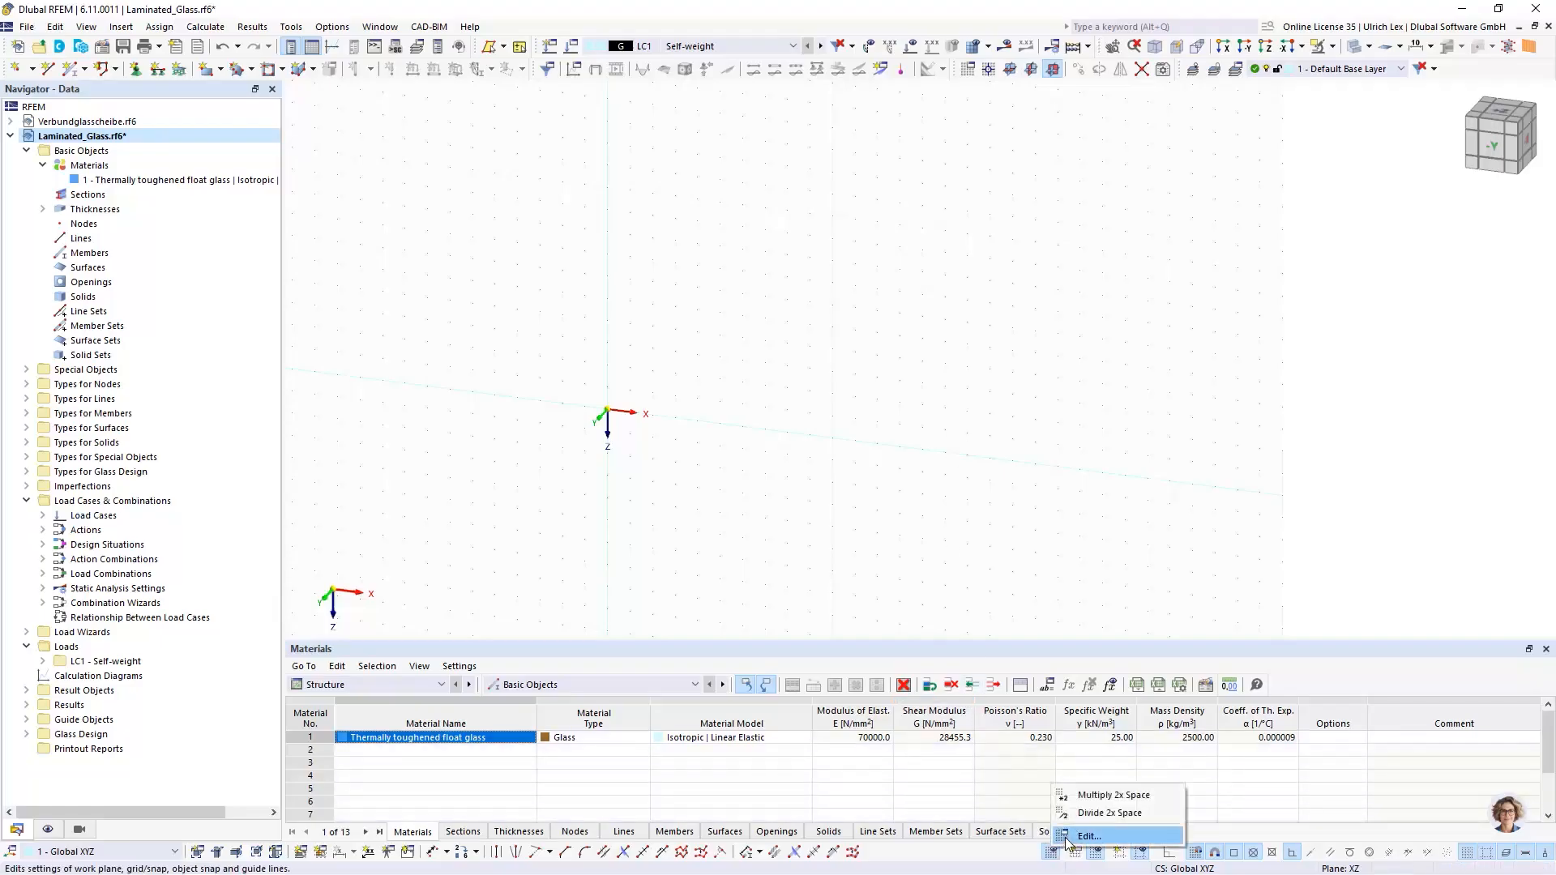
click(1071, 839)
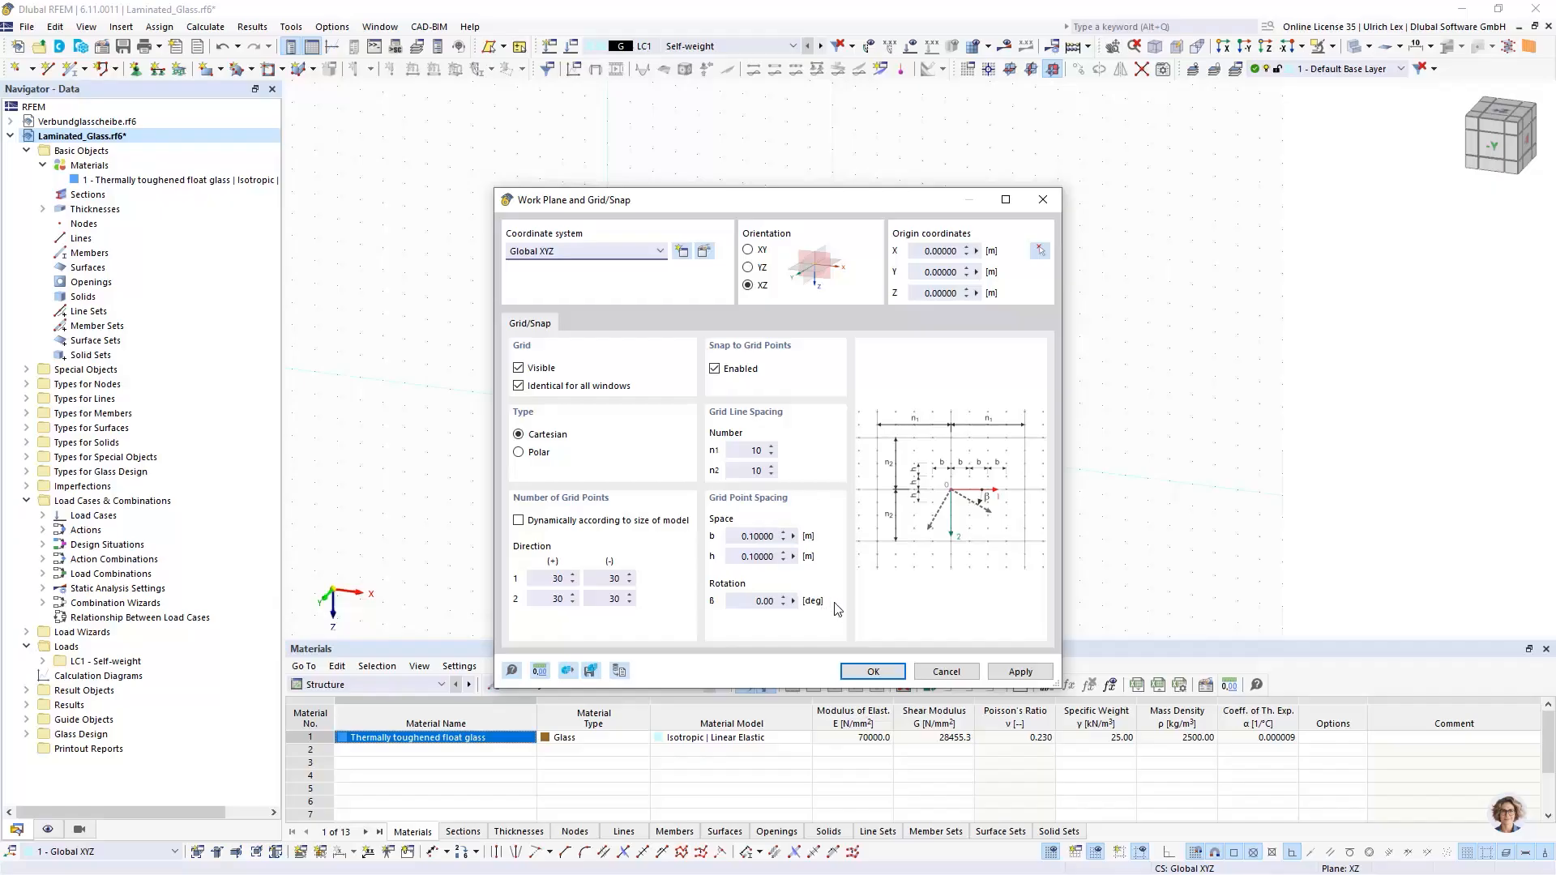
click(942, 670)
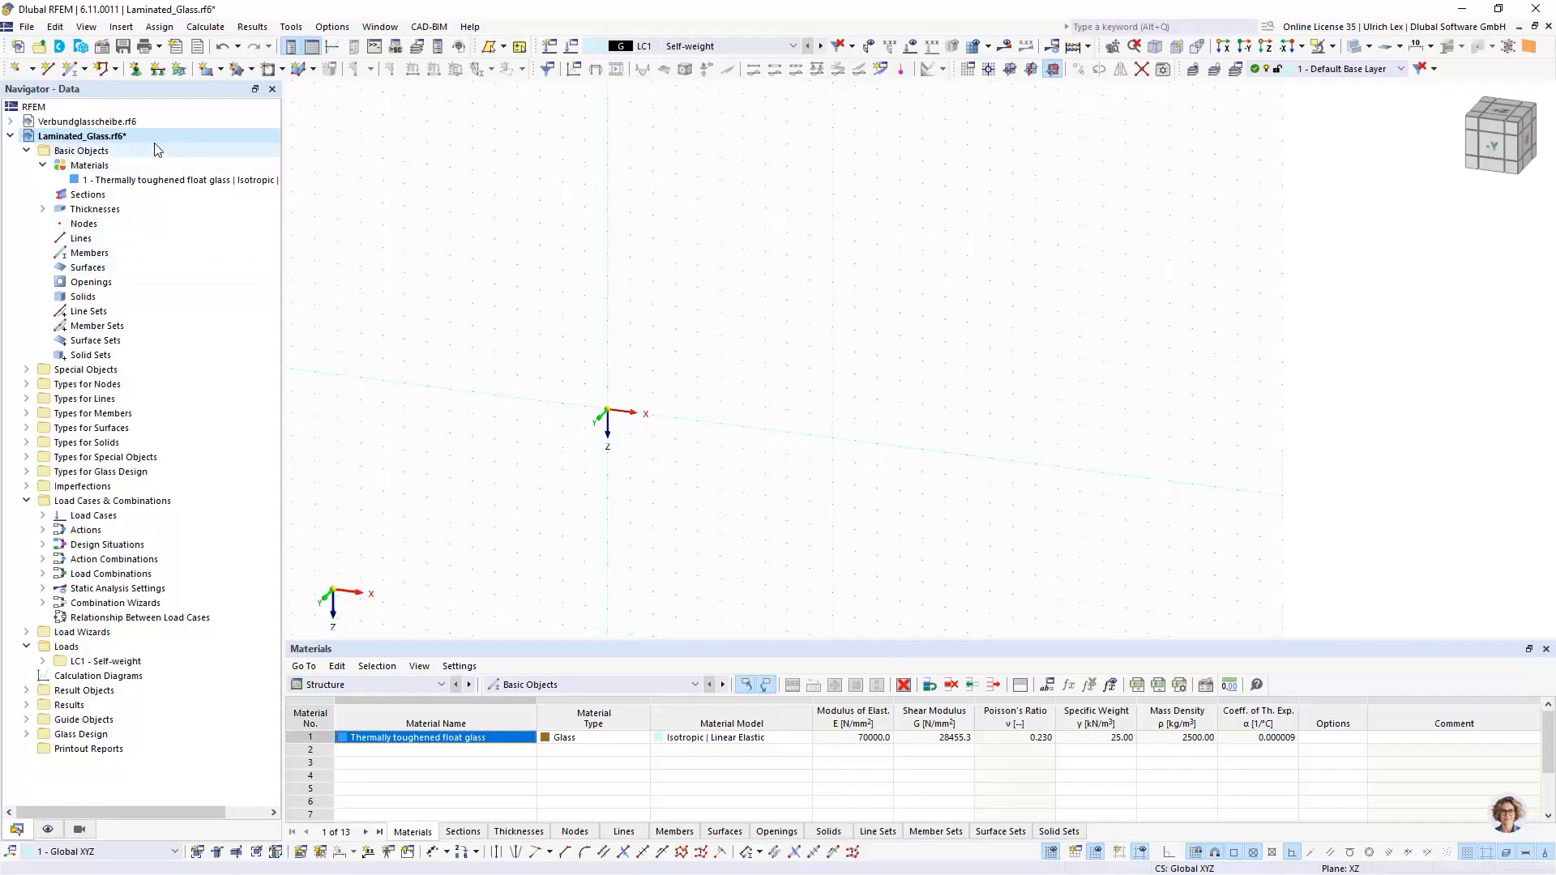
Step: Draw two connected single lines in the XZ plane from the origin: 1.1 m along X and 1.4 m vertically upward
click(47, 70)
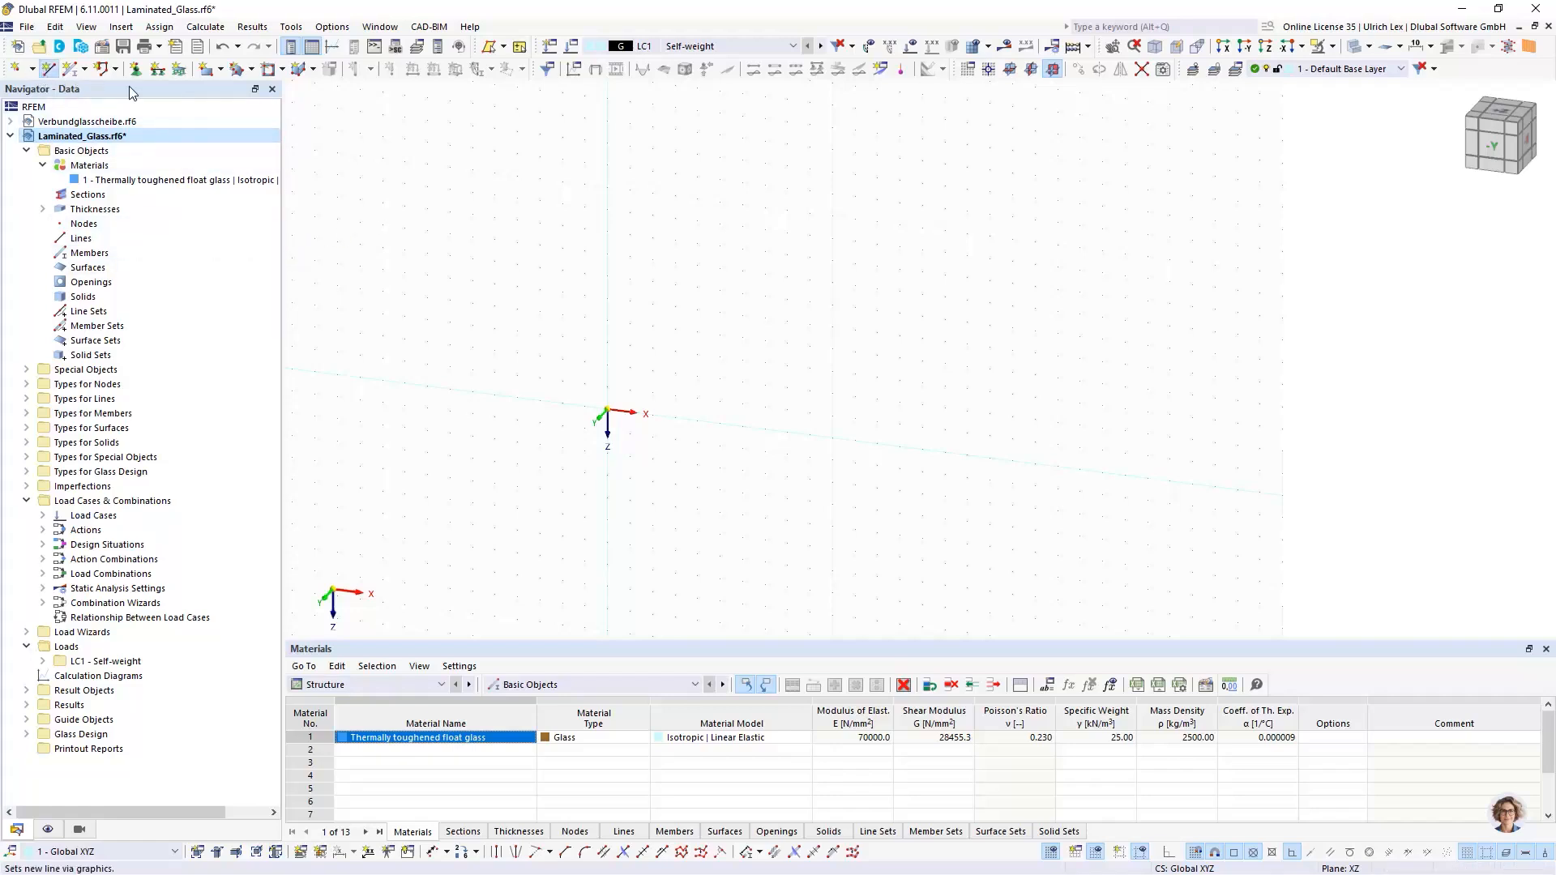
click(607, 411)
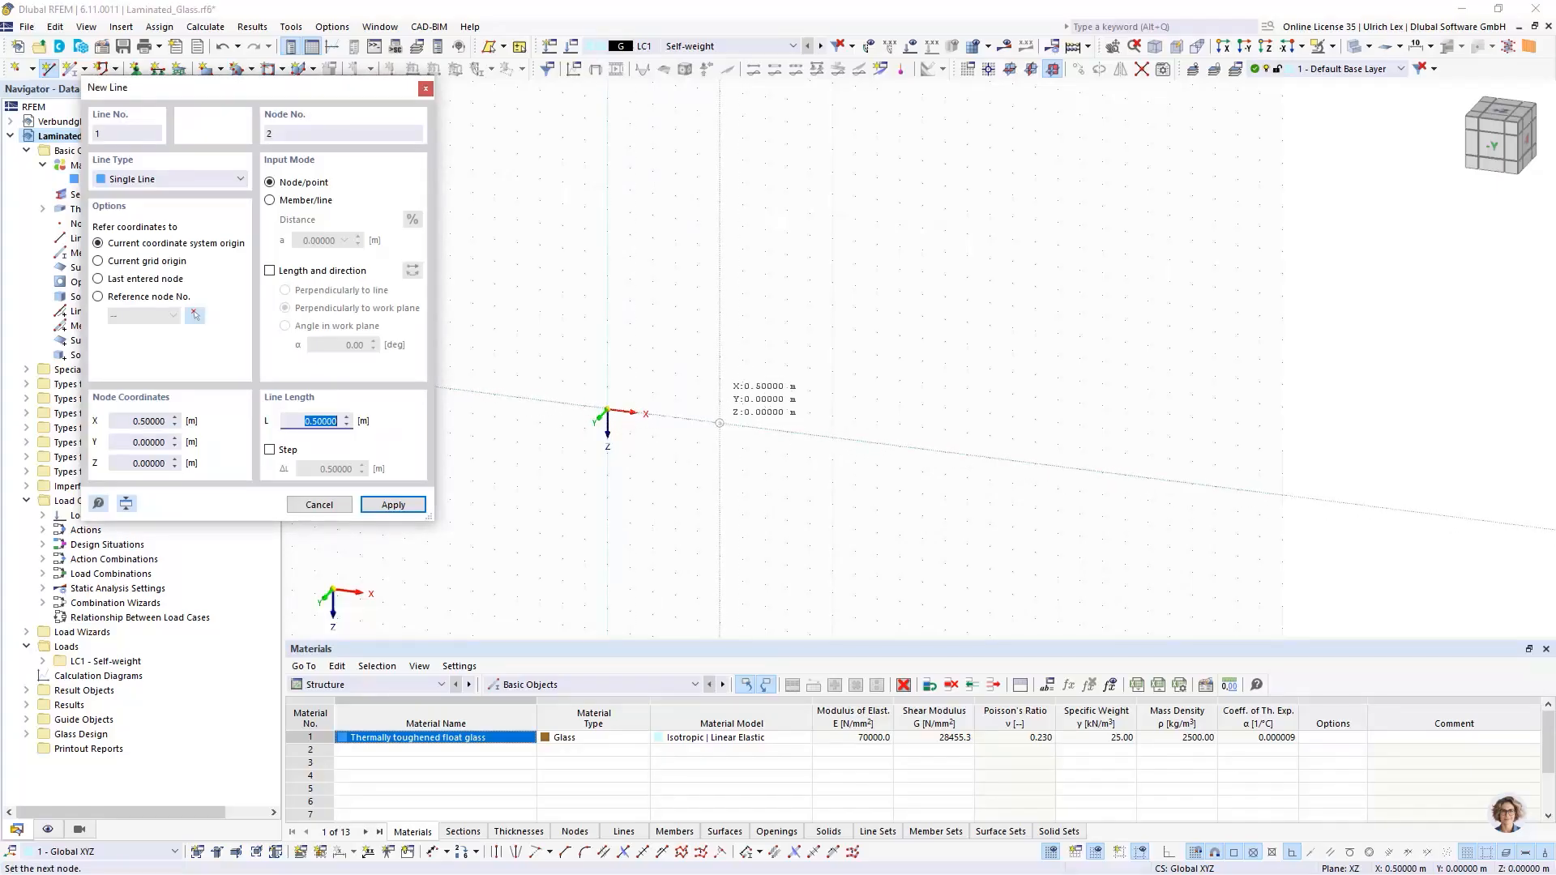
text(1,1)
key(Return)
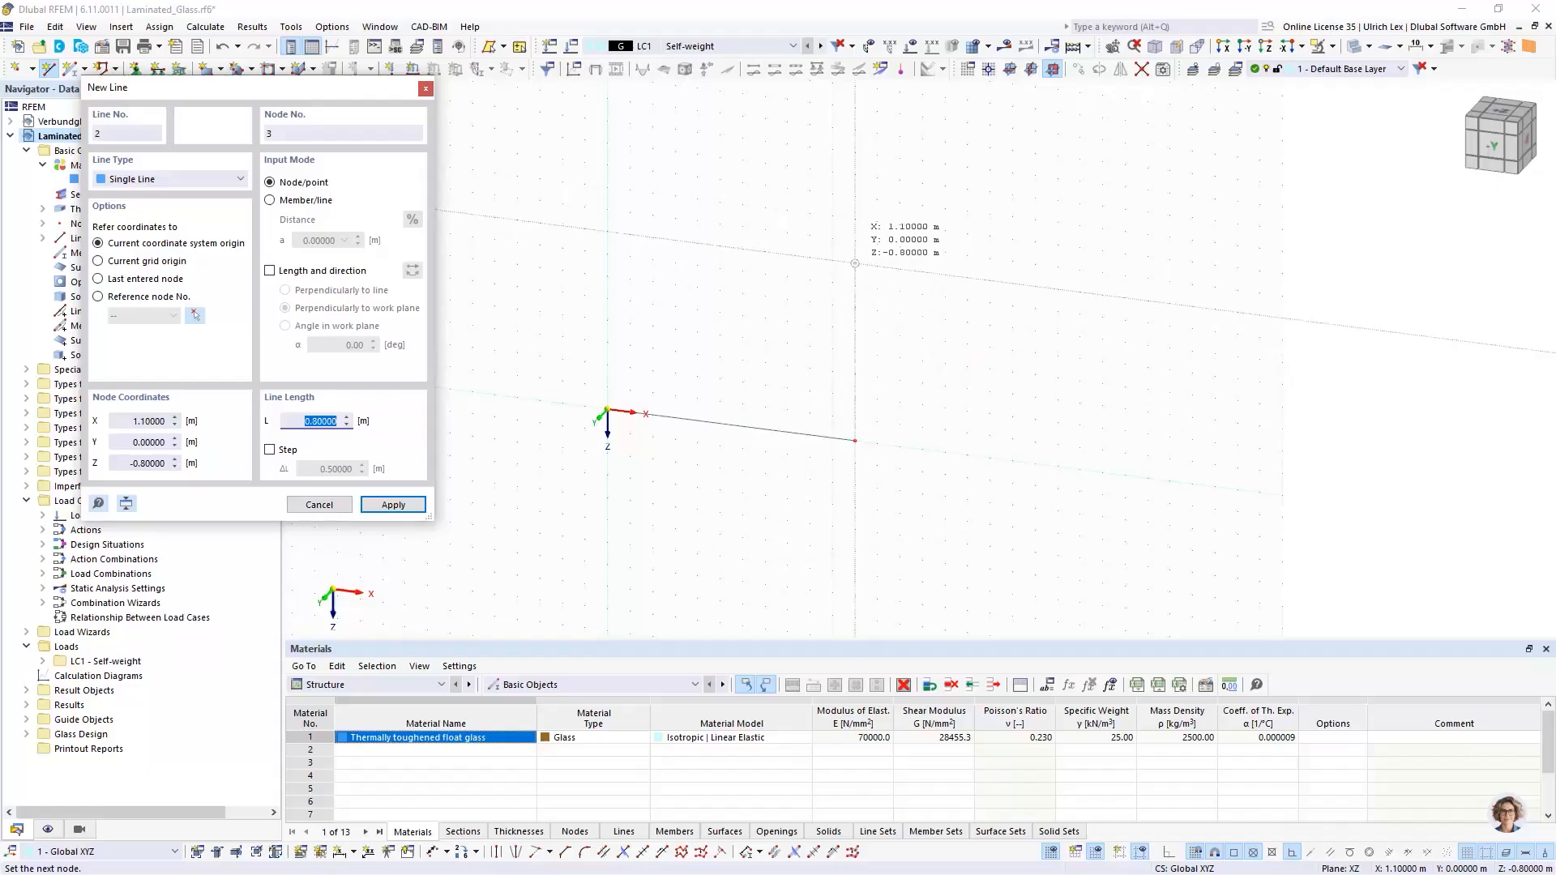
text(1,4)
key(Return)
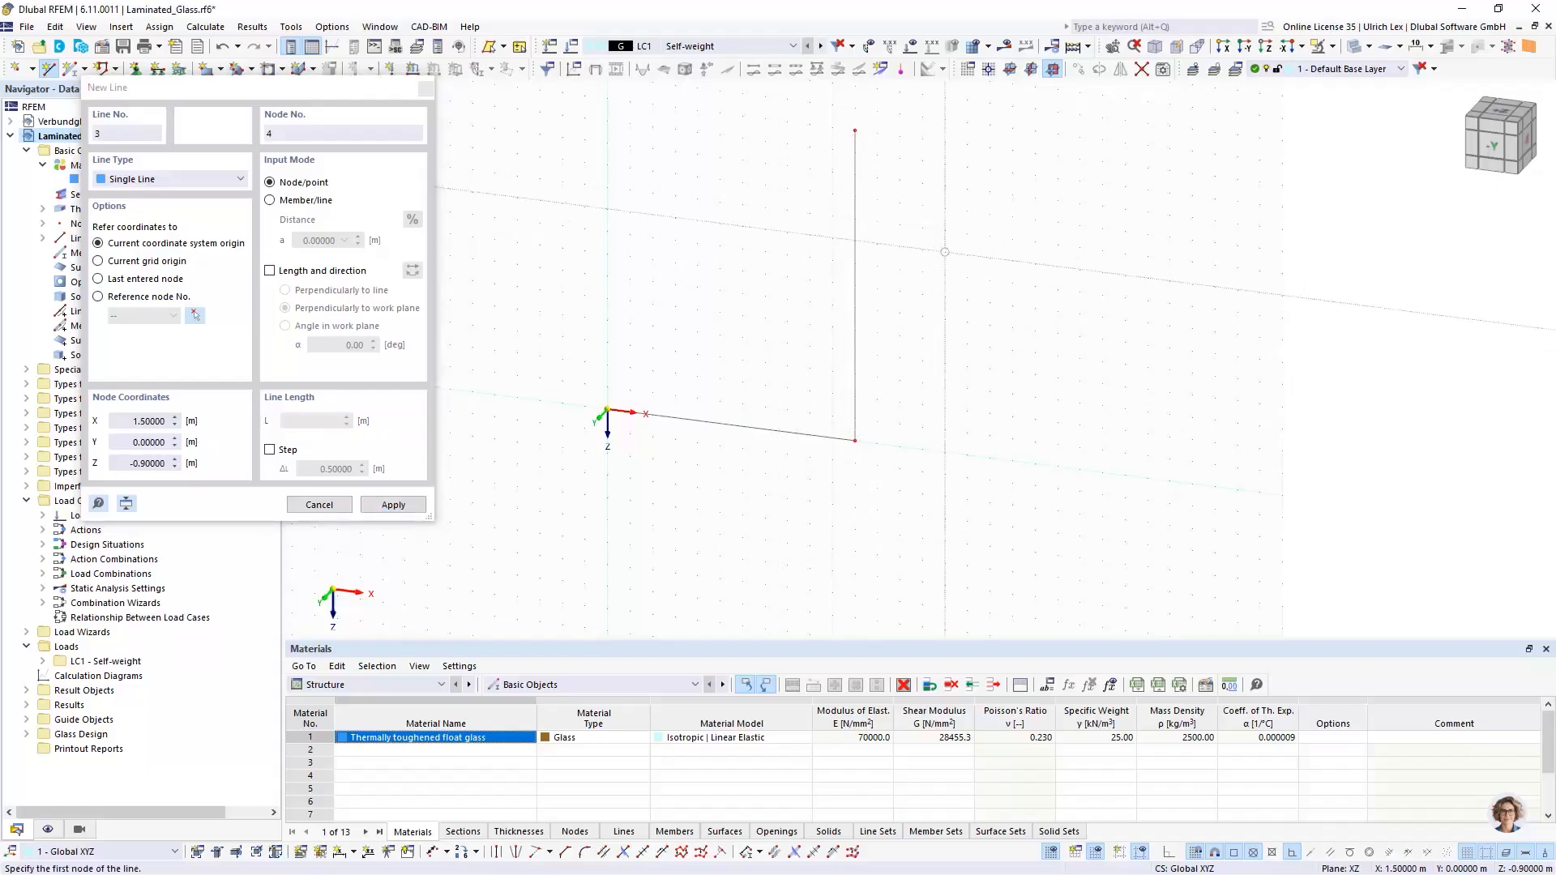
key(Escape)
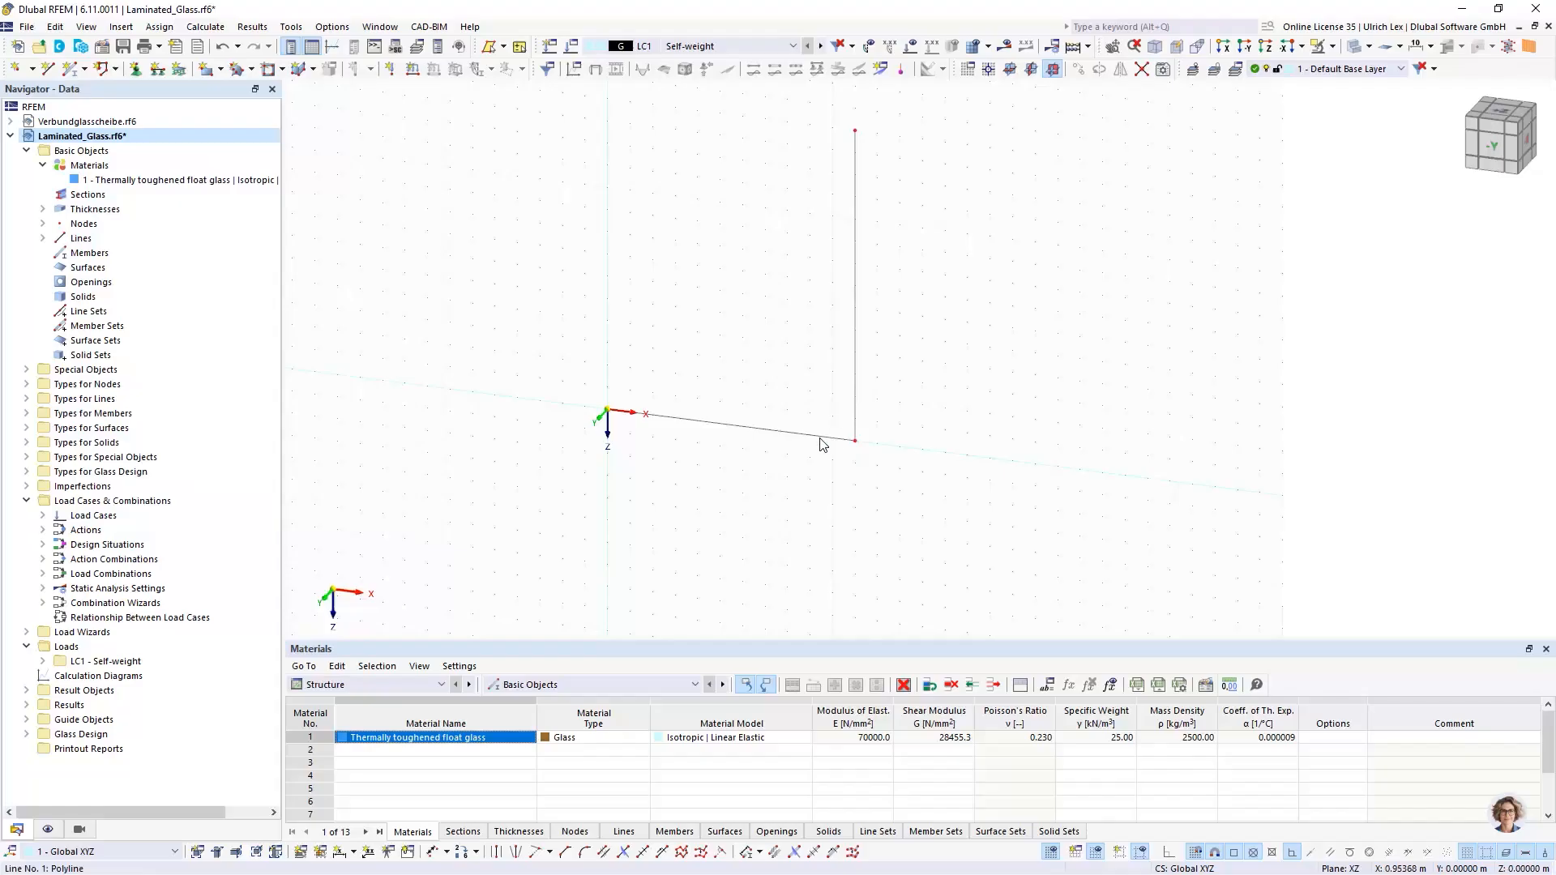
Step: Add the missing top edge and the vertical edge above the origin to close the rectangular outline
click(792, 440)
drag(801, 433, 608, 100)
click(692, 164)
scroll(588, 408, down, 2)
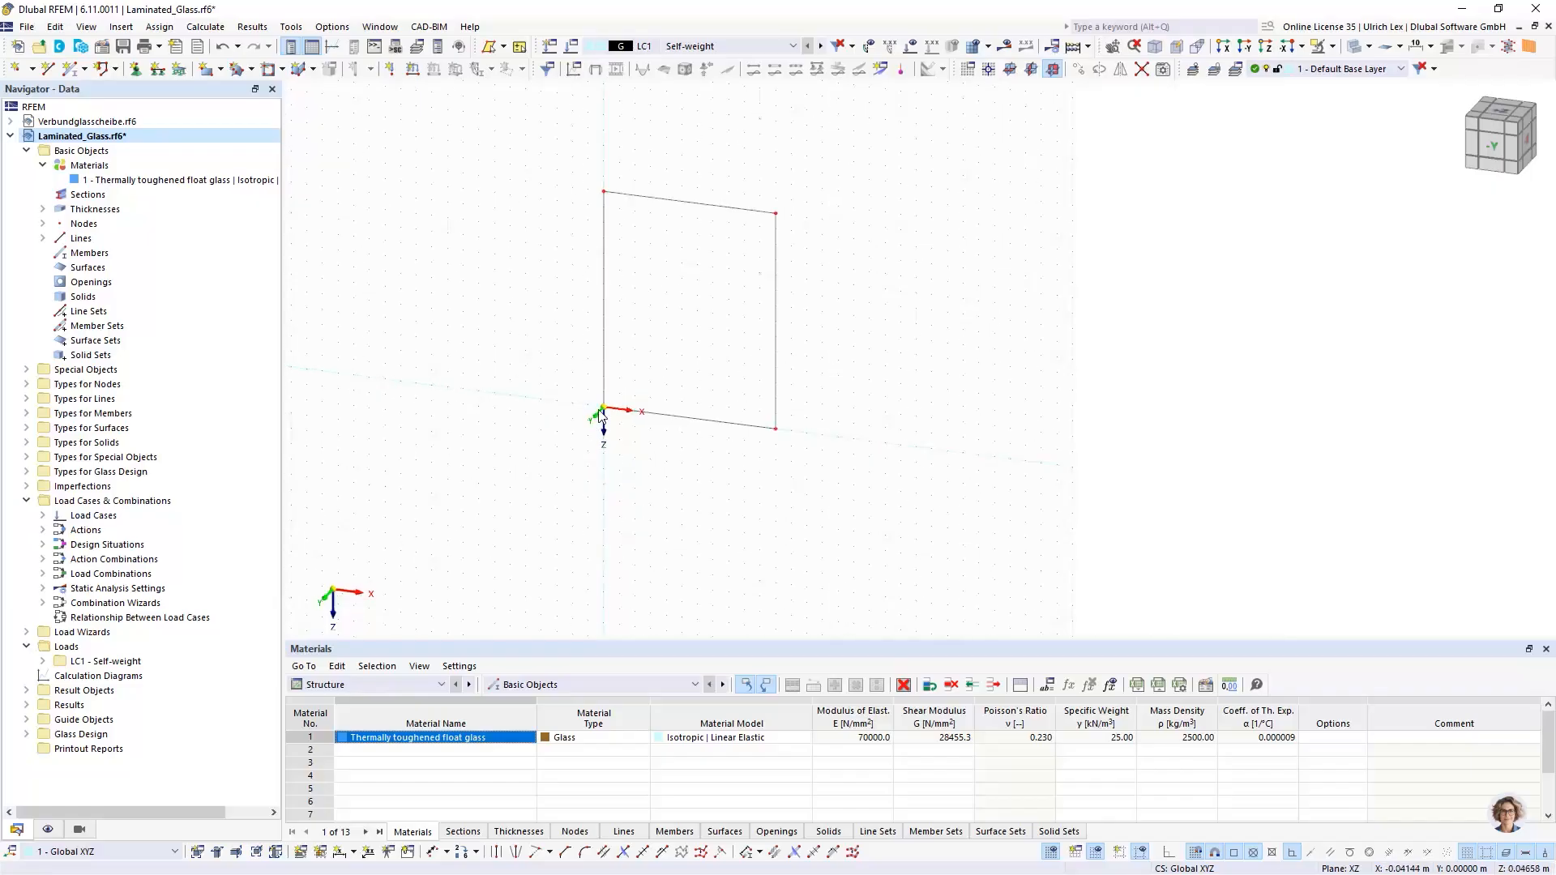
scroll(726, 179, up, 1)
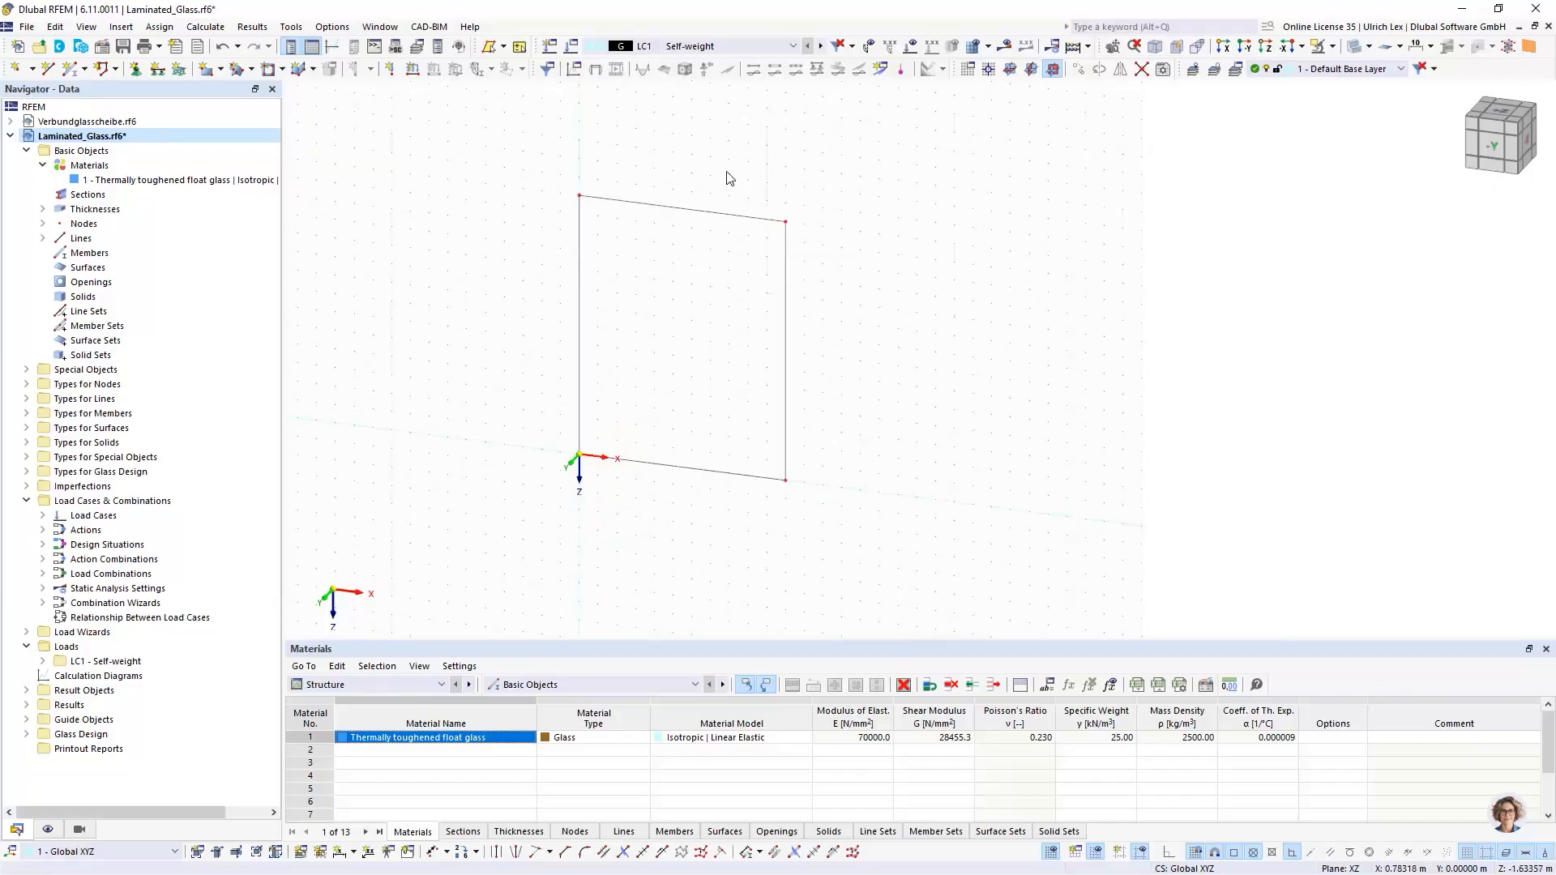
Step: Start a new surface by boundary selection and create a new thickness for it with the type Glass Composition
click(221, 71)
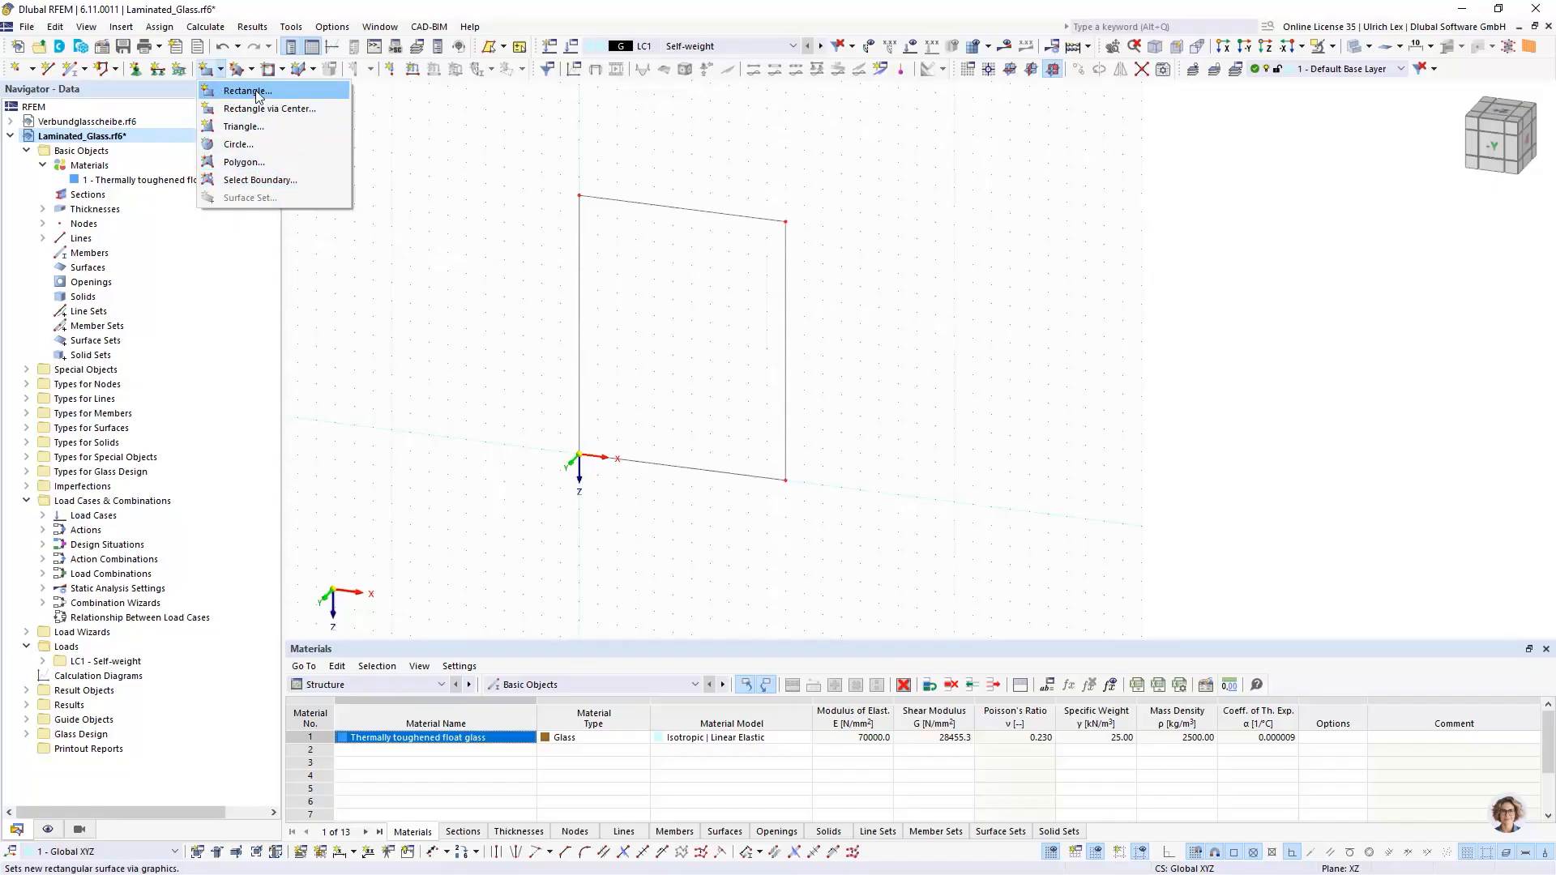
click(288, 181)
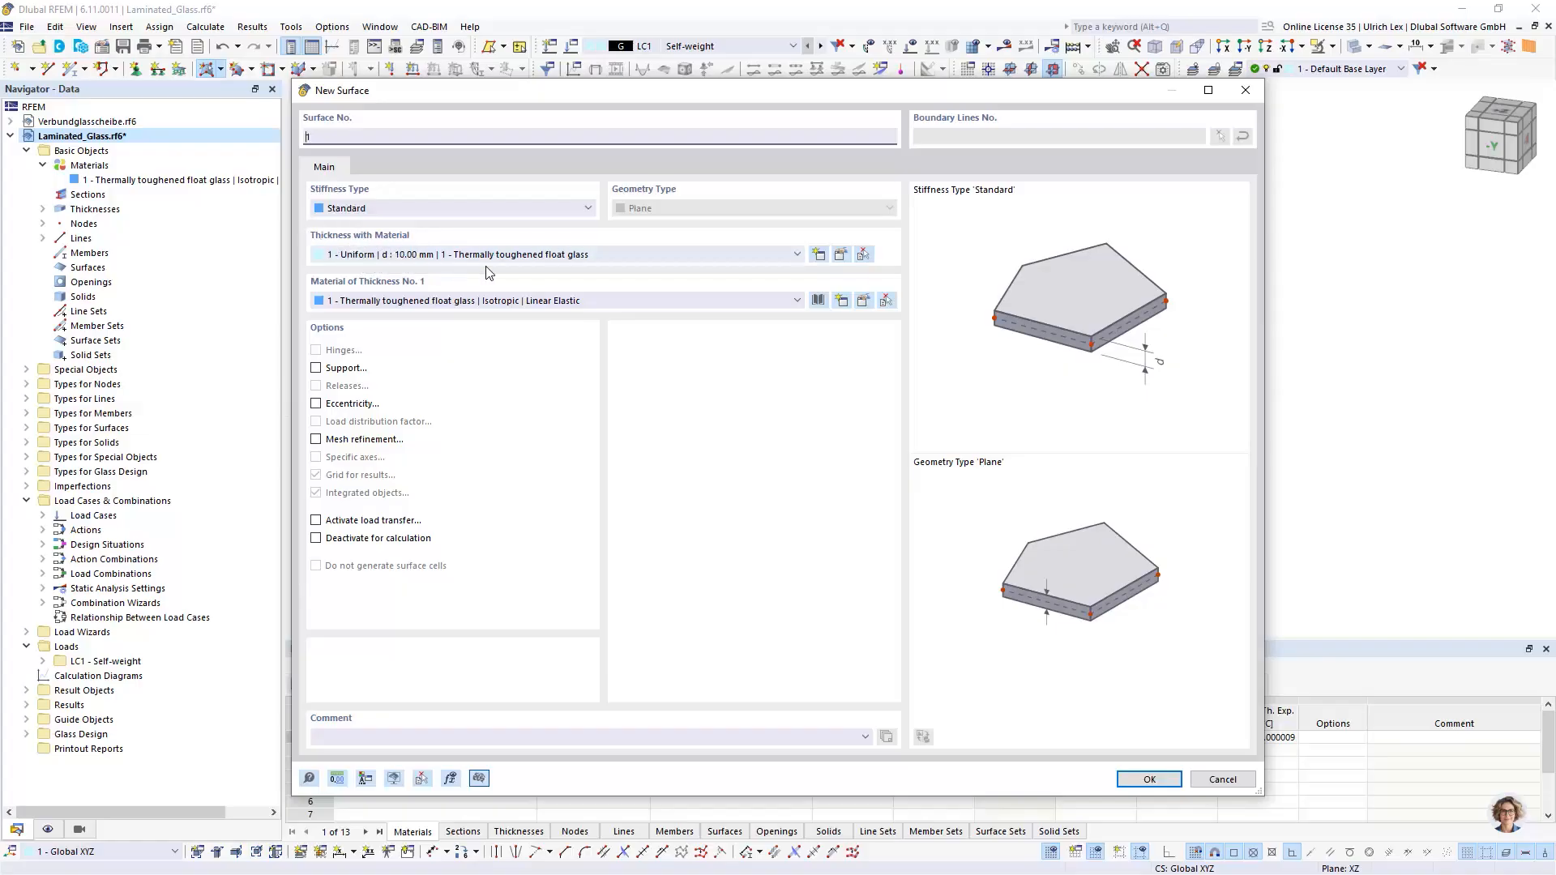
click(820, 256)
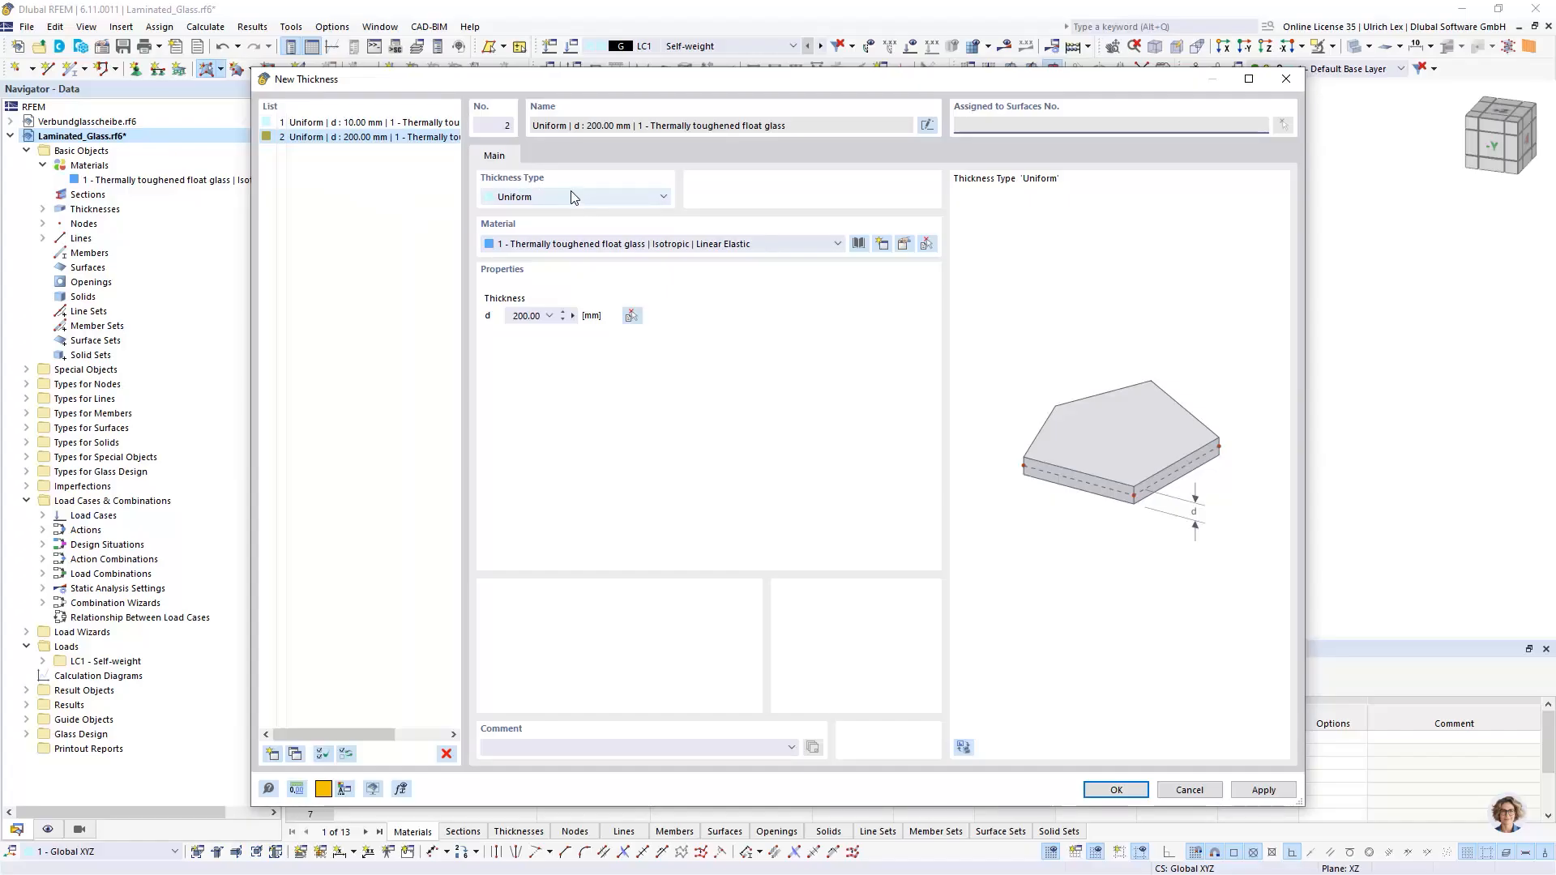
click(635, 197)
click(635, 197)
click(659, 198)
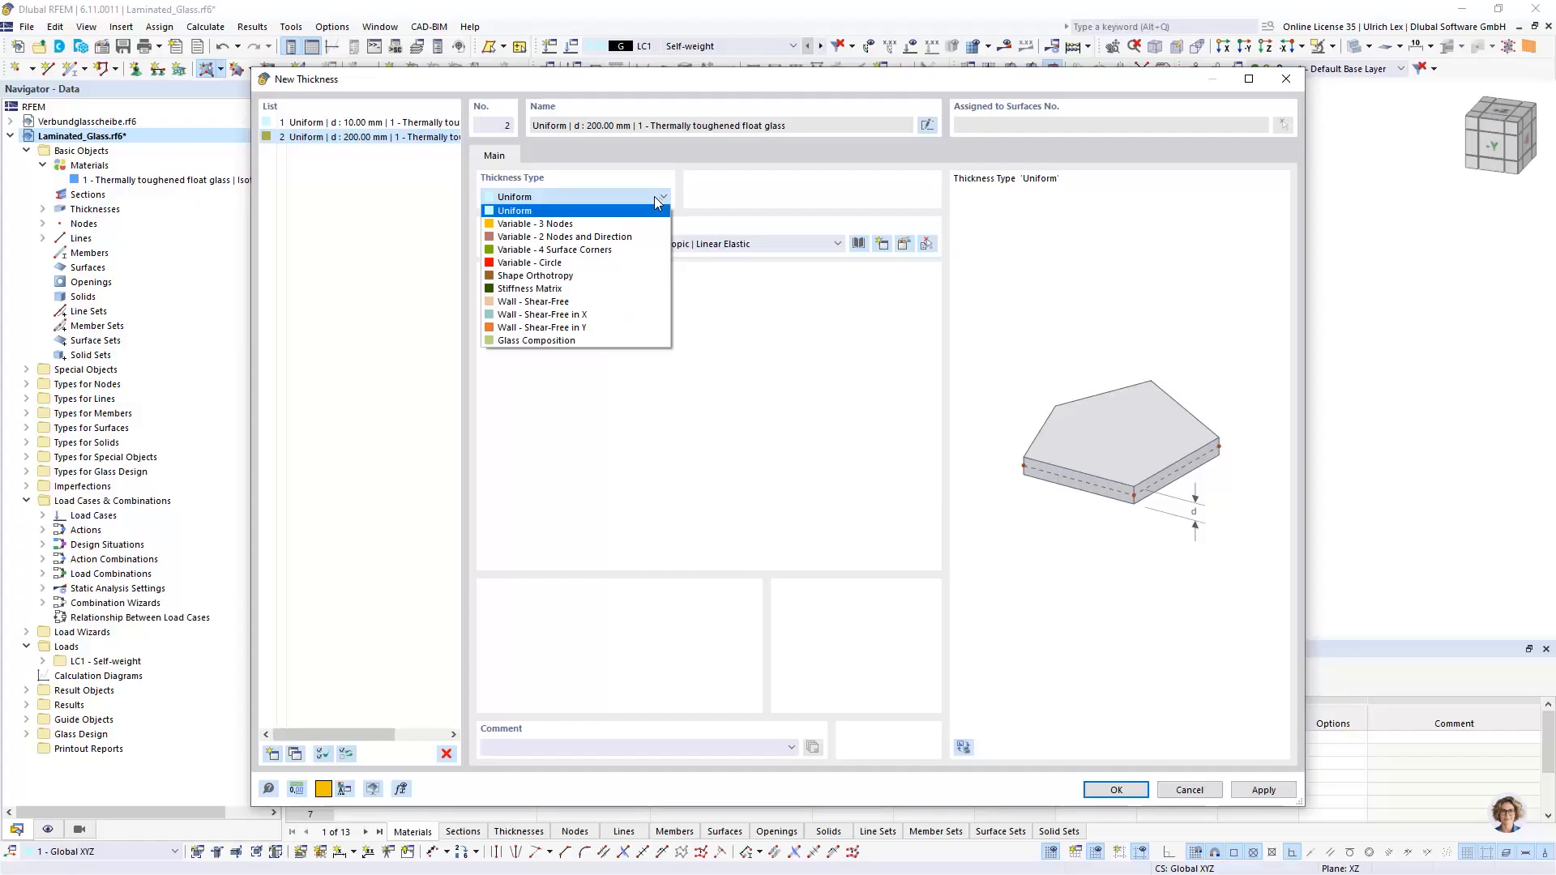
click(582, 341)
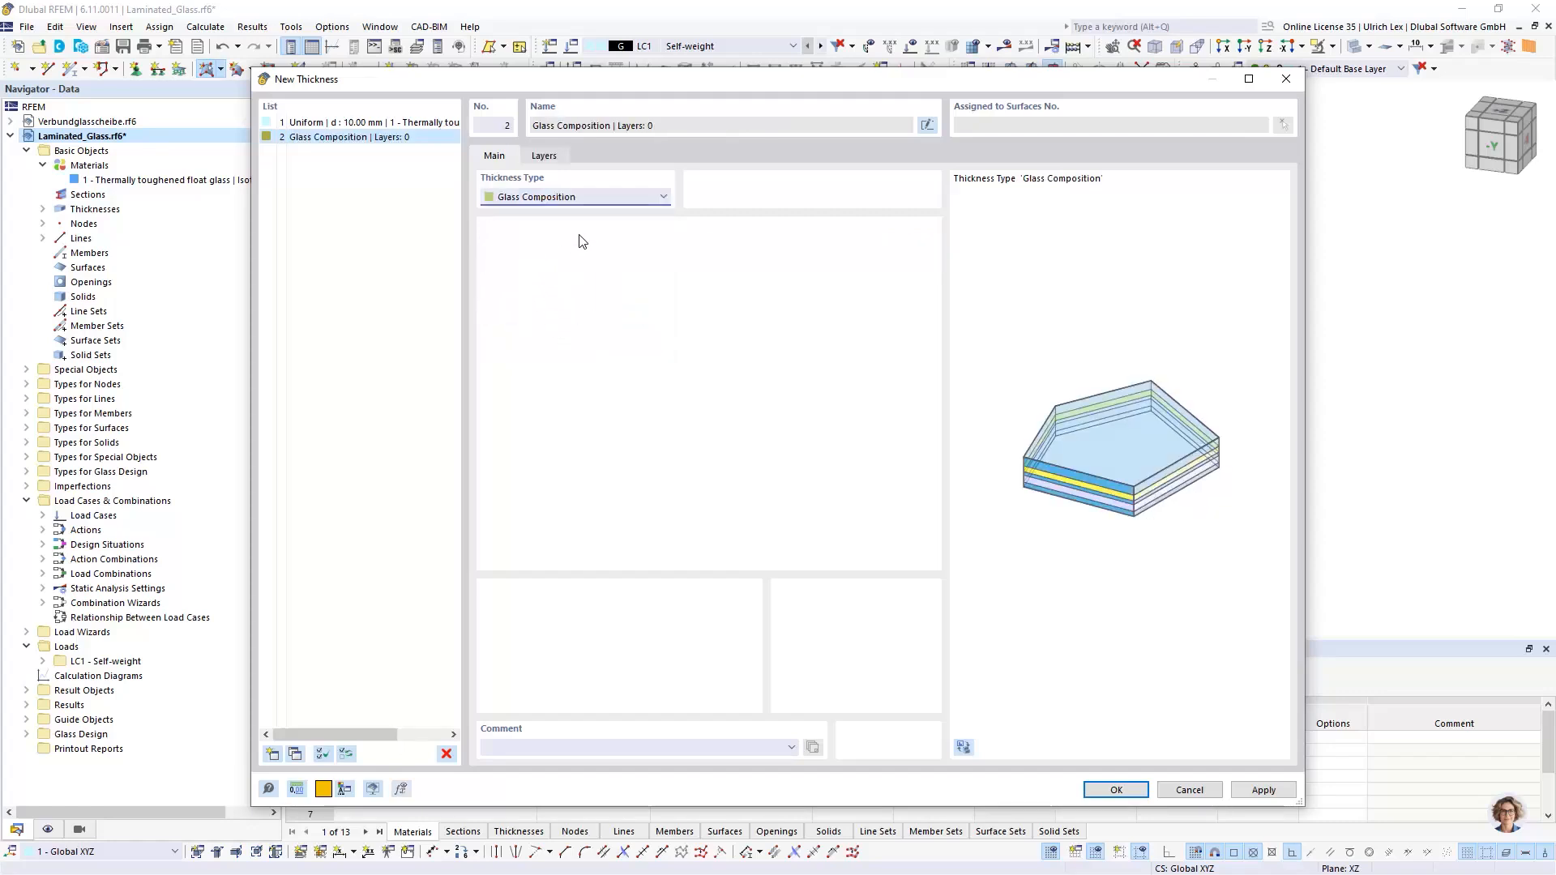
Step: Define layer 1 of the glass composition as 4 mm of new library material Float glass, DIN 18008-1:2020-05
click(544, 156)
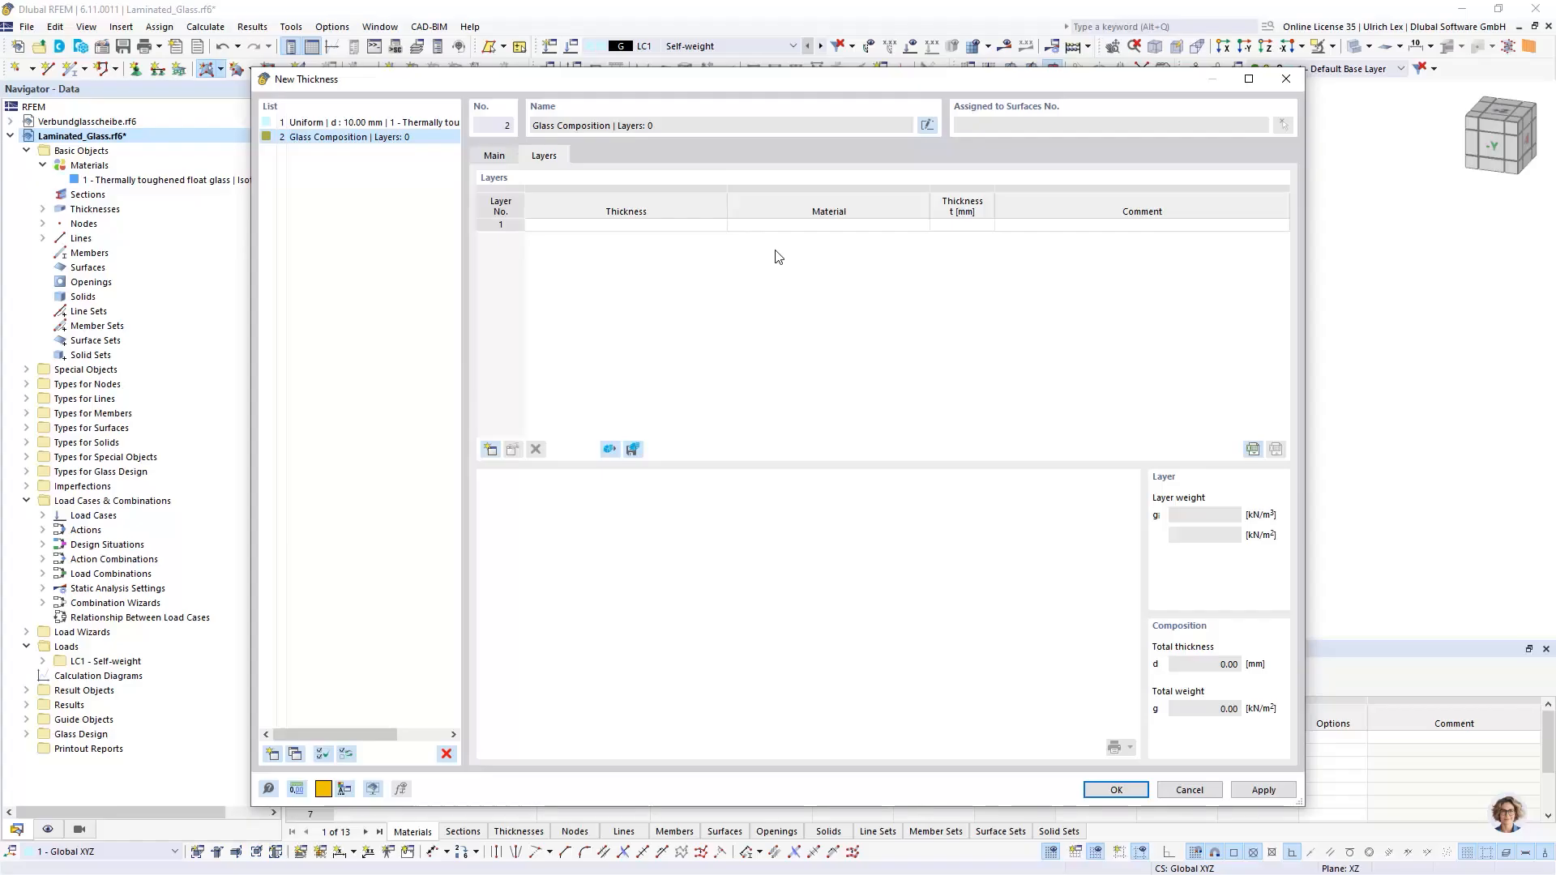
click(839, 231)
click(921, 226)
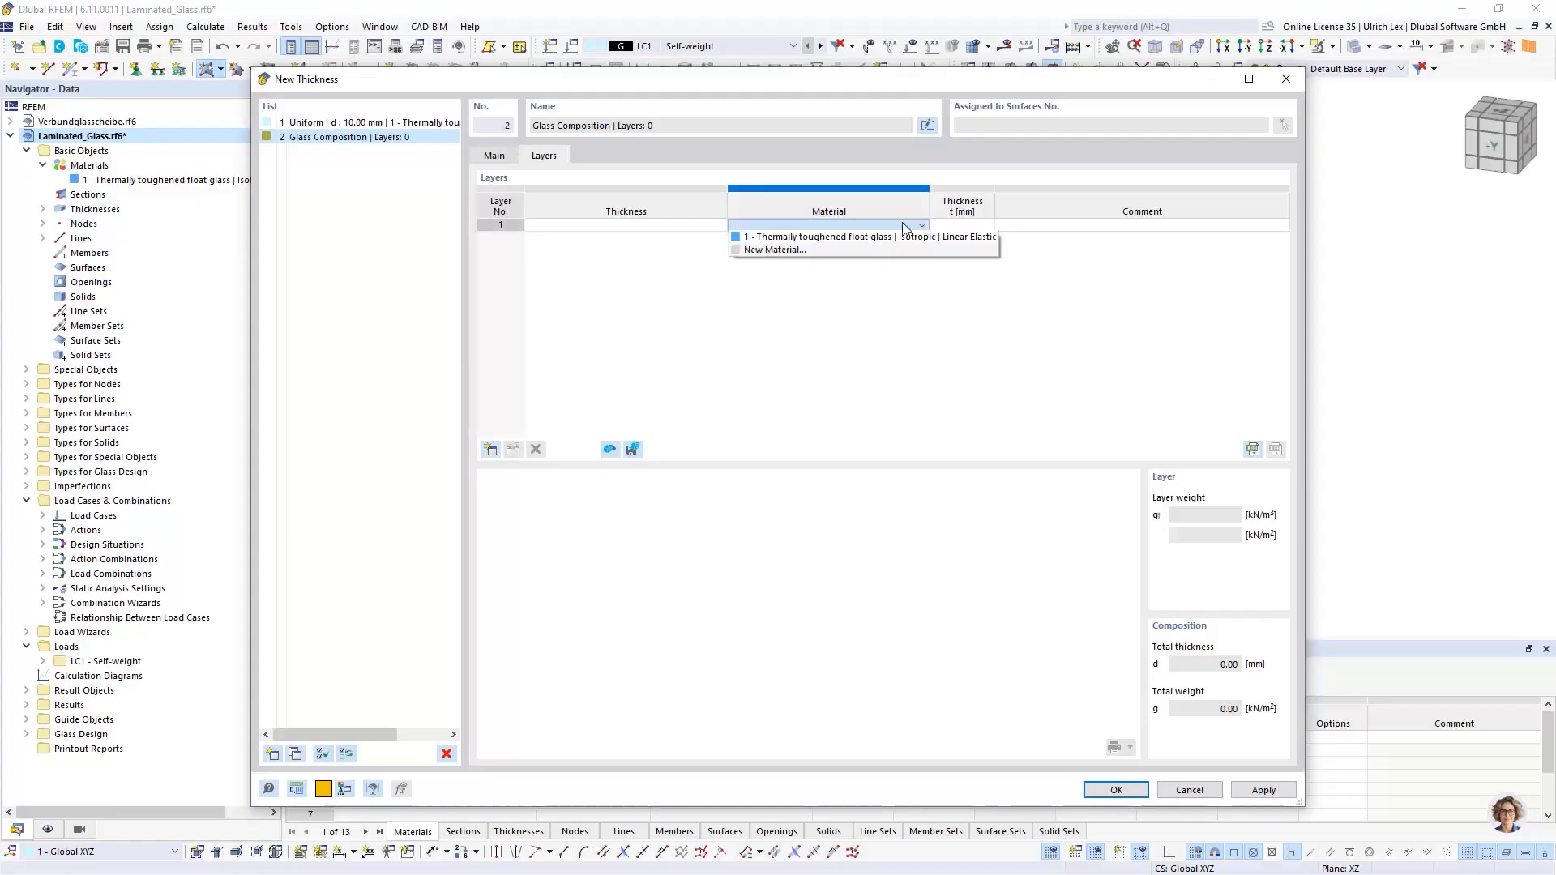
click(798, 251)
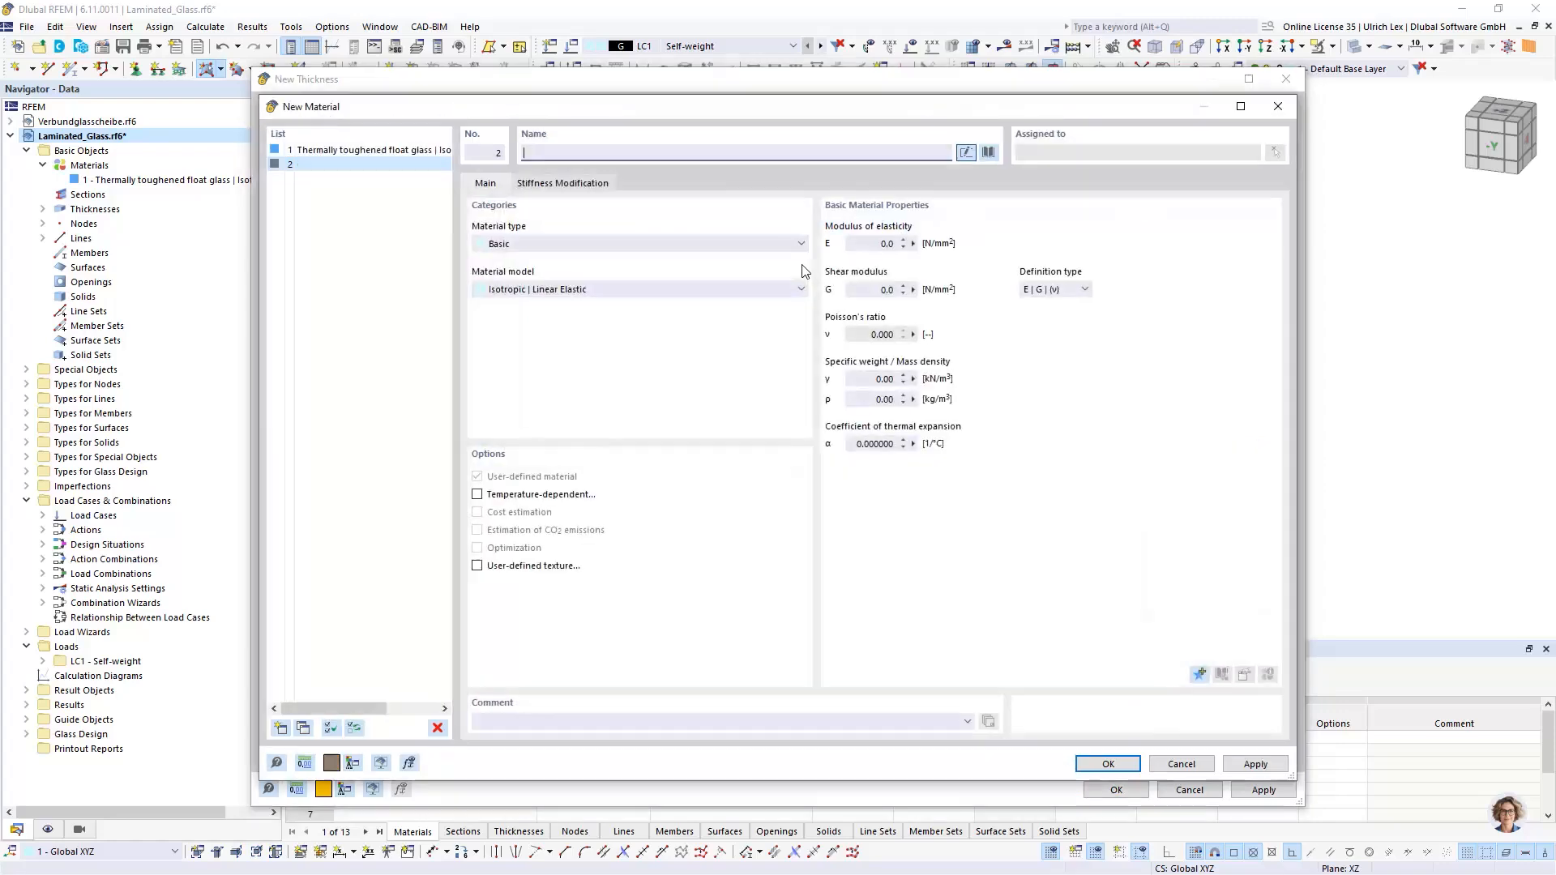
click(989, 154)
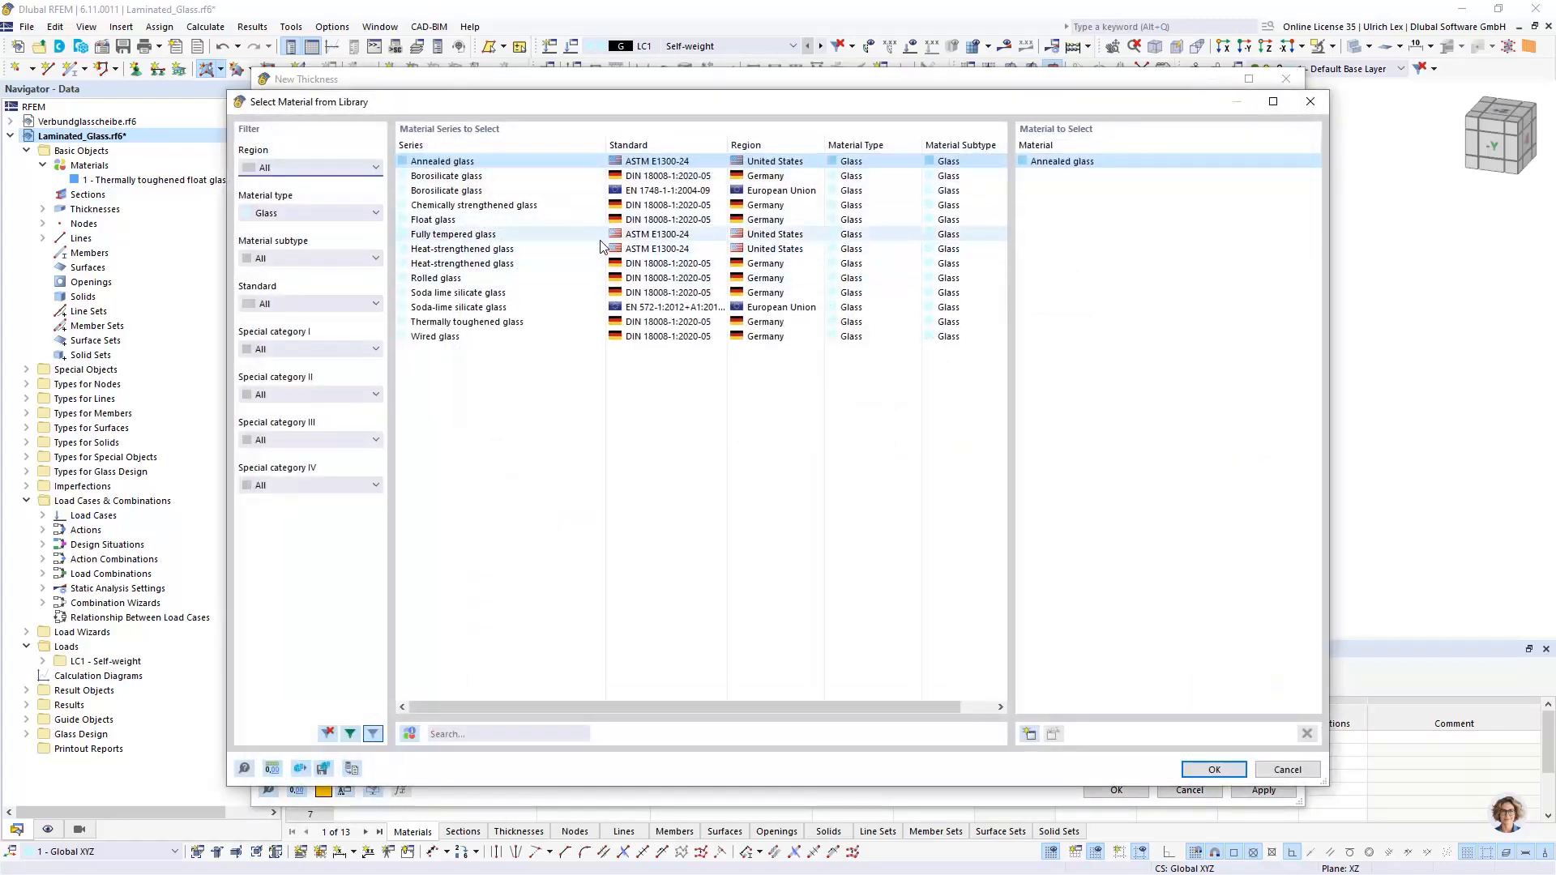
click(543, 221)
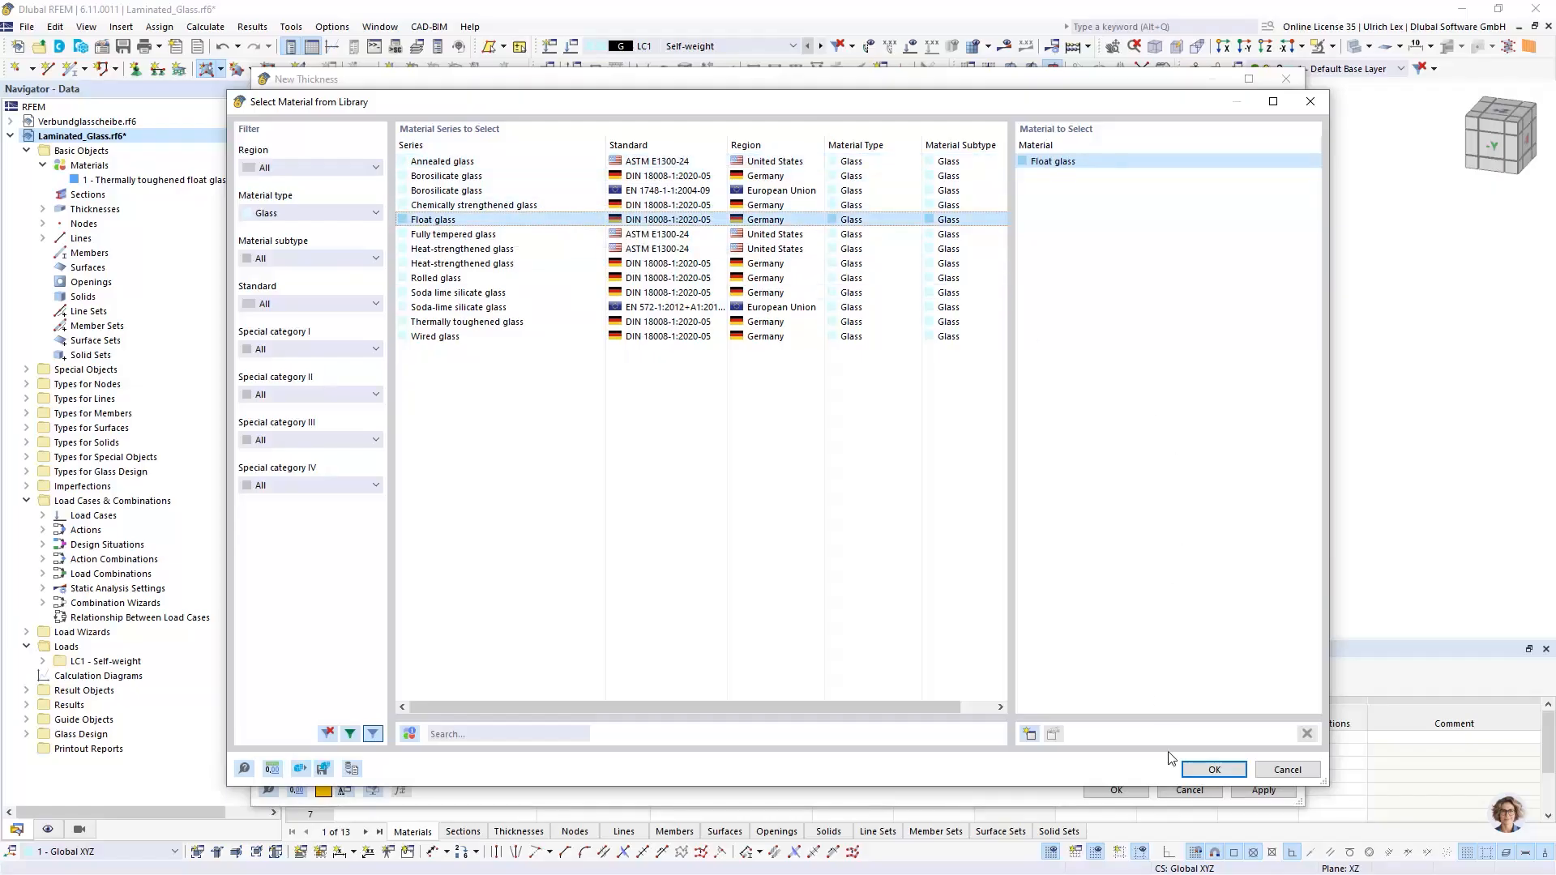
click(1199, 774)
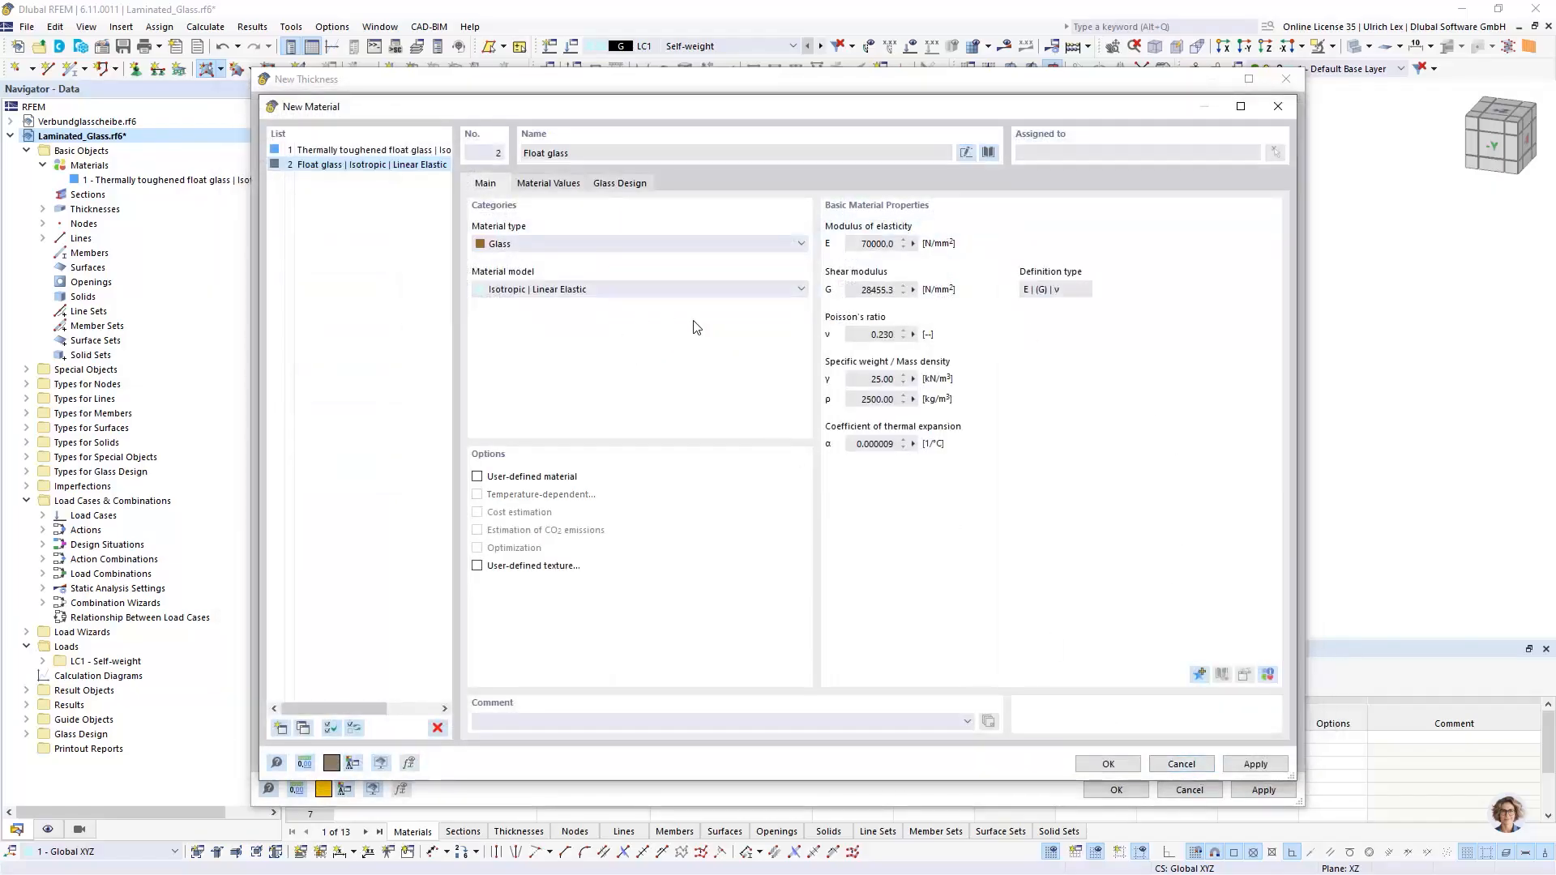
click(1095, 766)
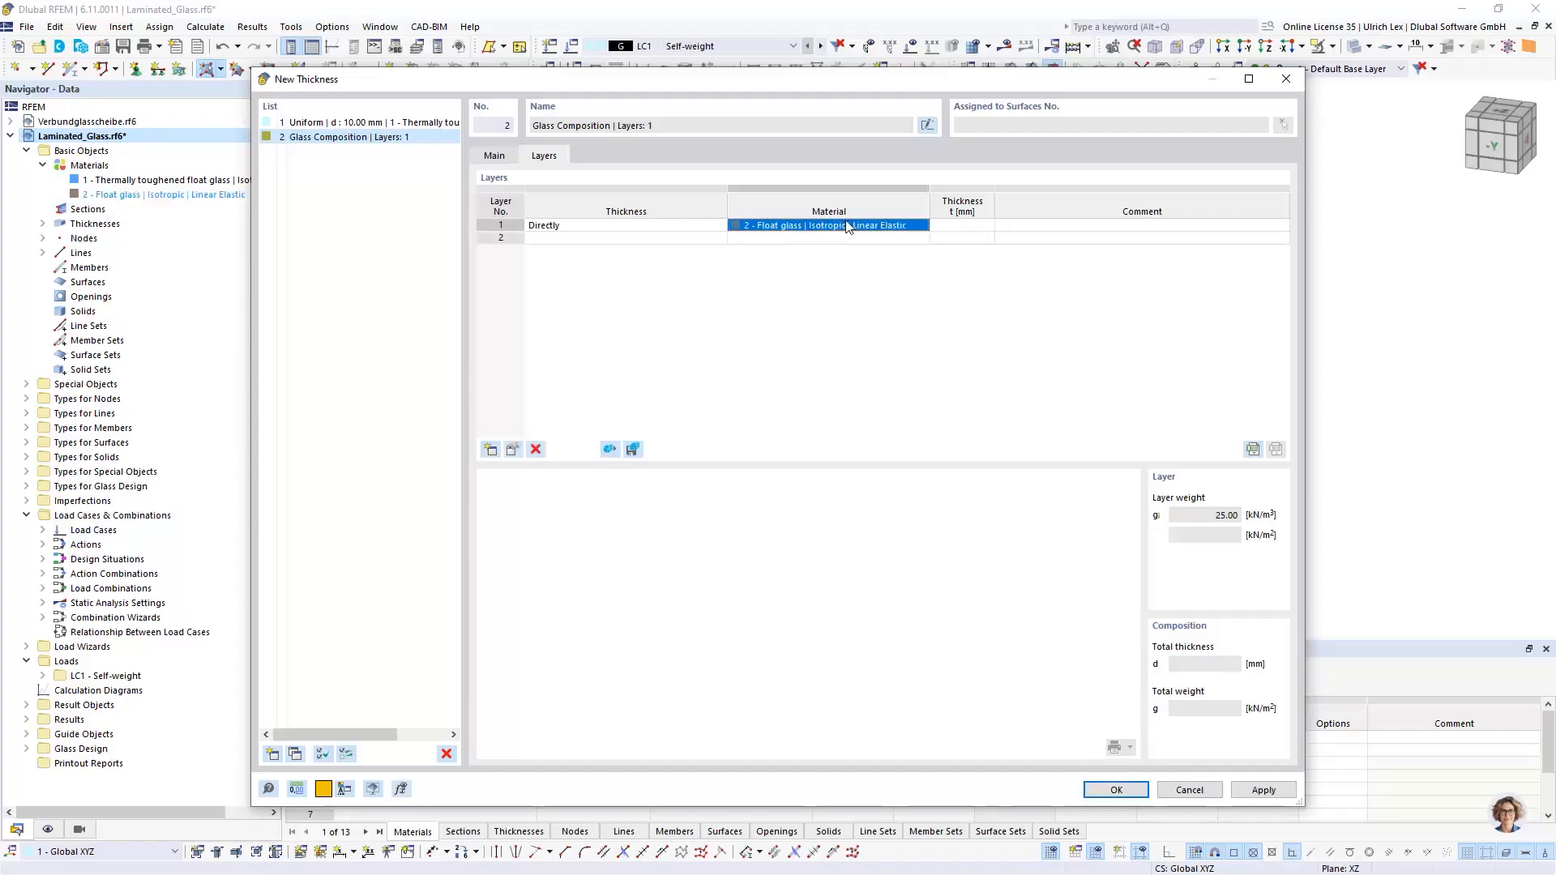
click(956, 227)
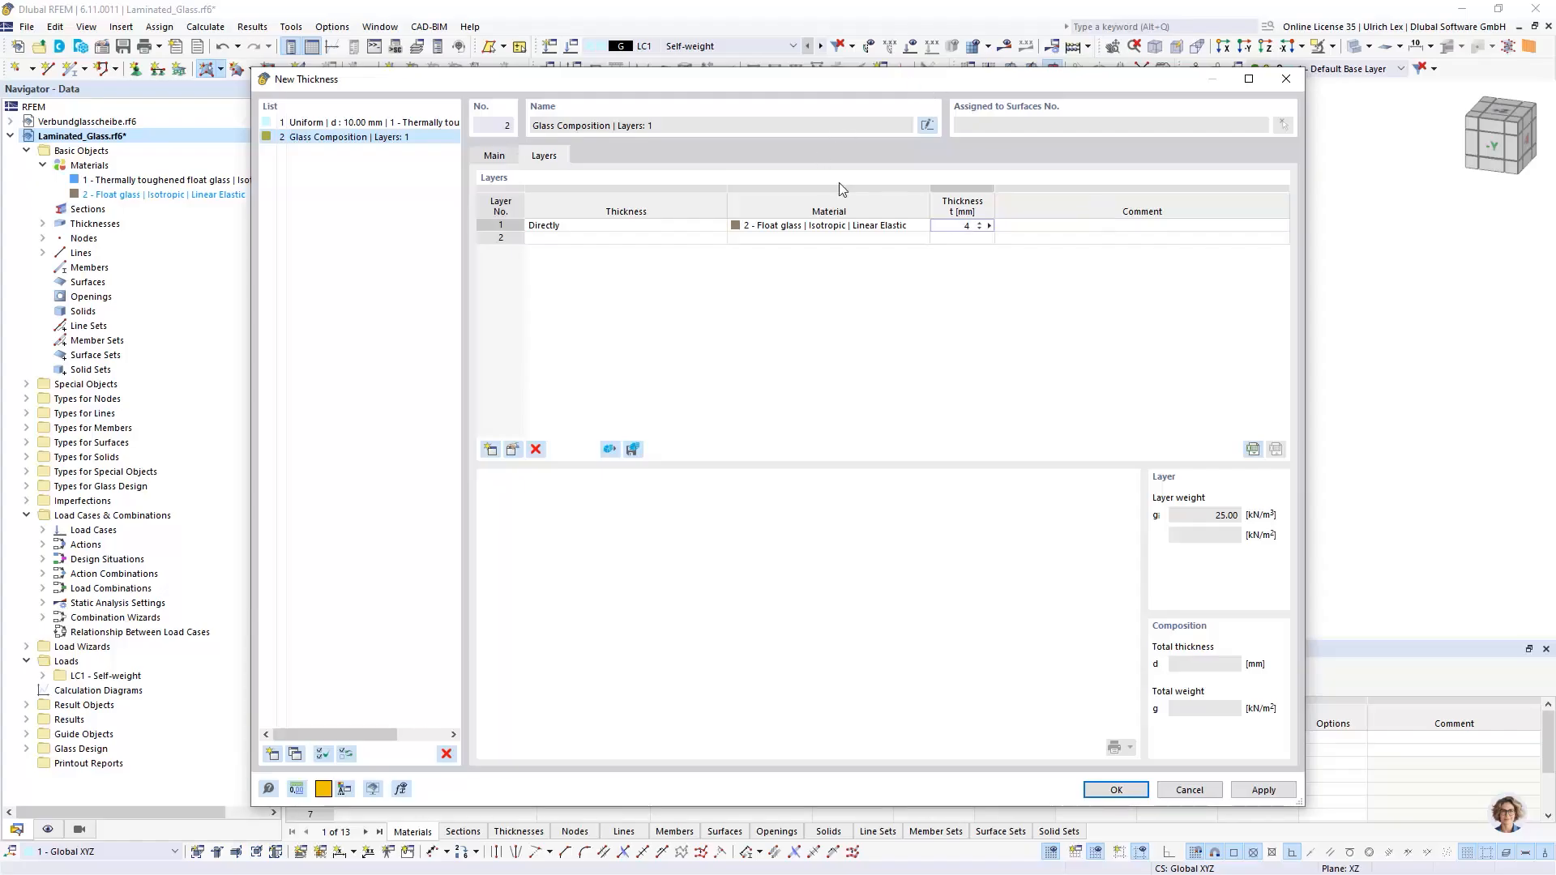
click(872, 238)
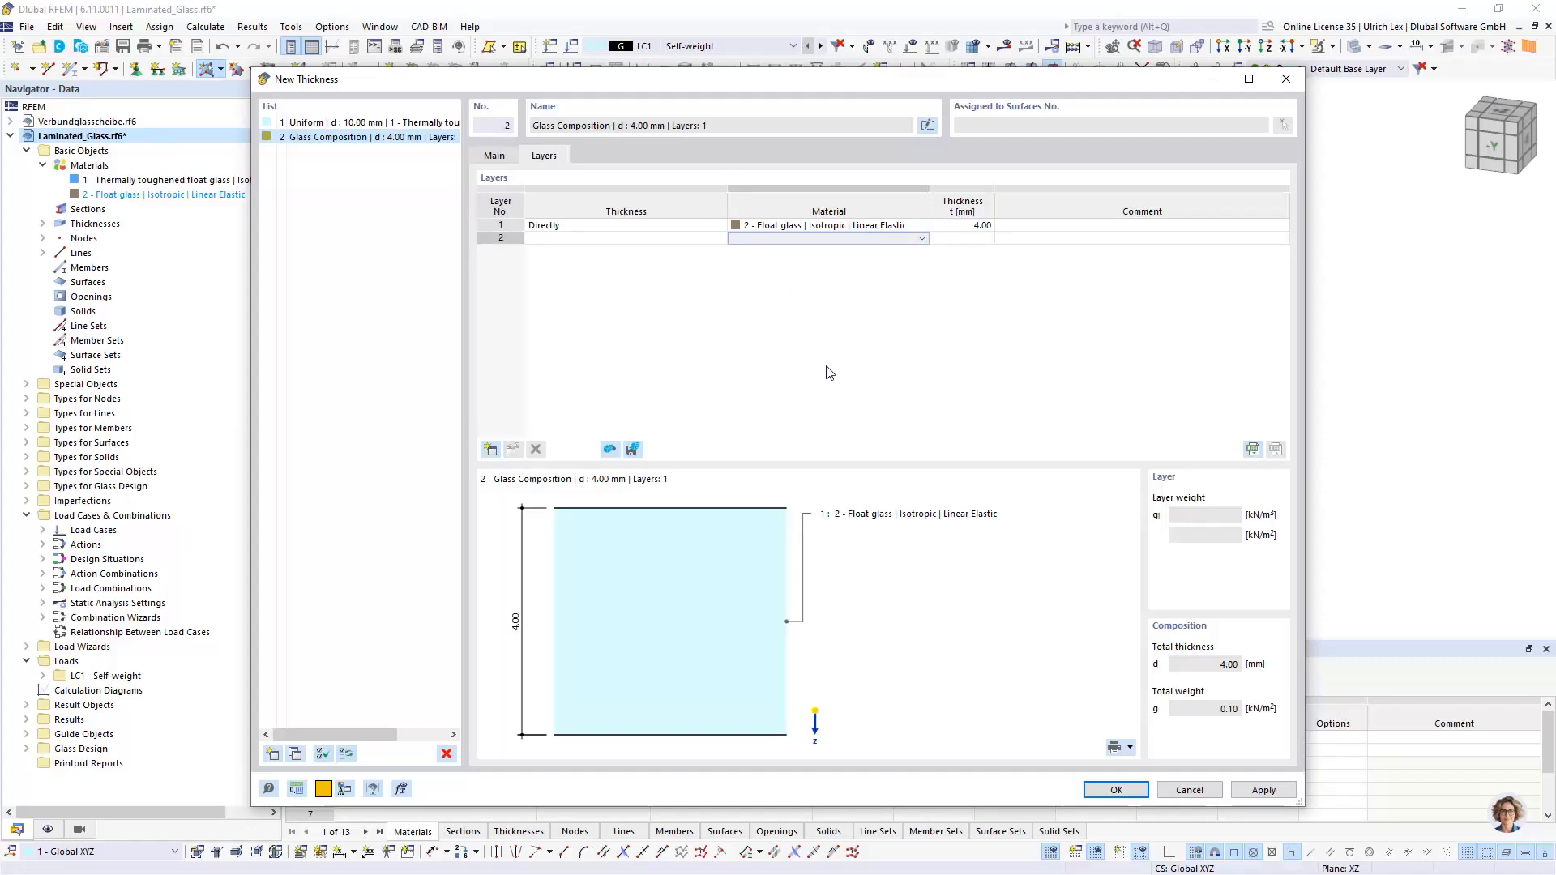
Step: Define layer 2 of the glass composition as 1.52 mm of new library foil material PVB 22 °C loading until 10 sec
click(923, 239)
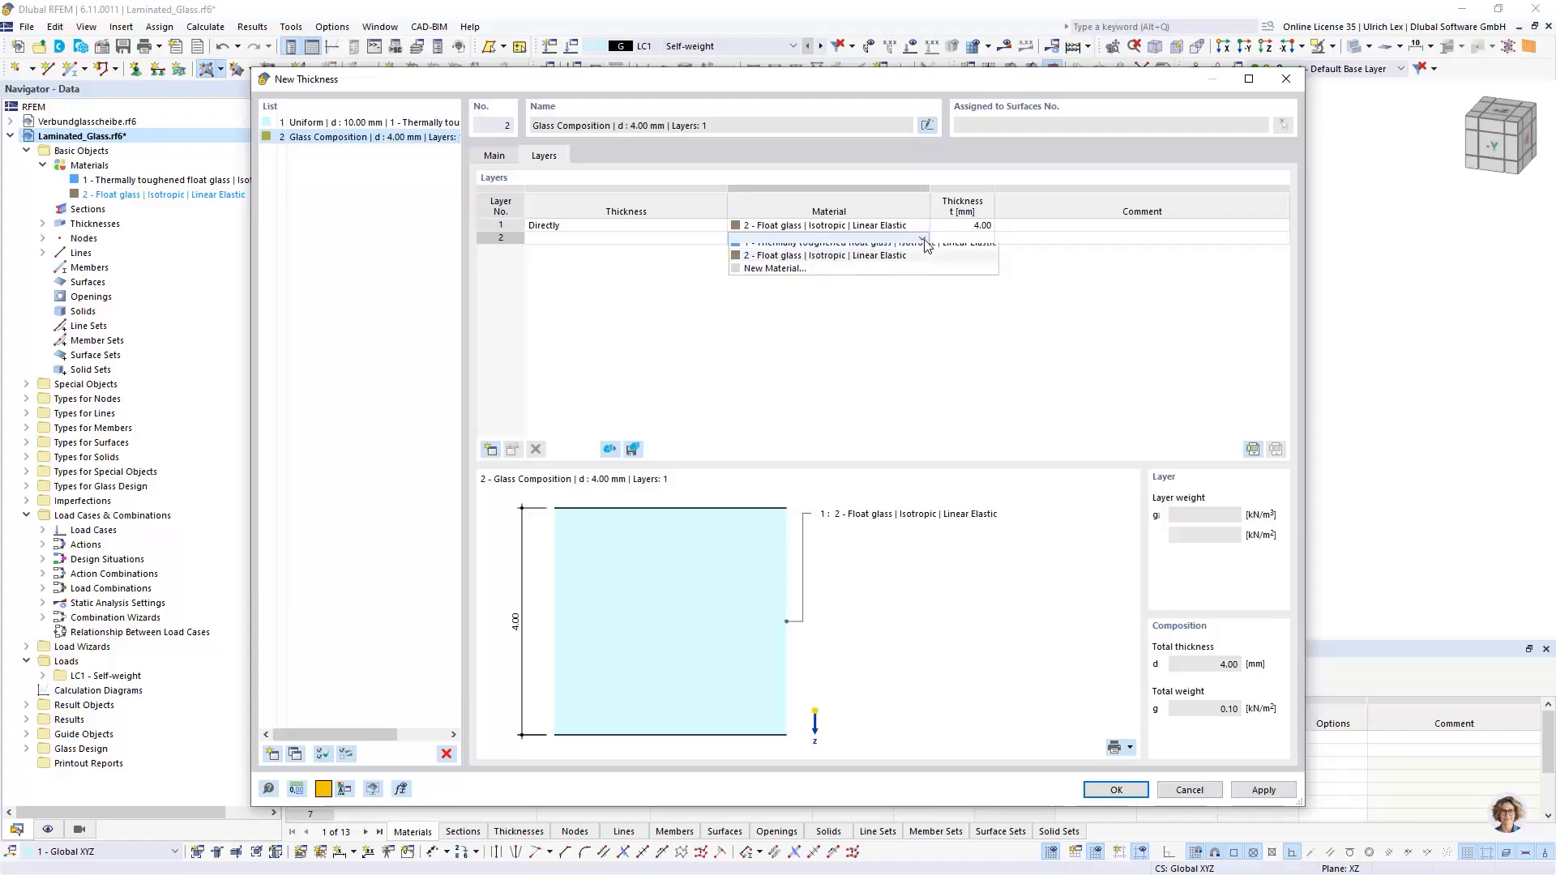
click(892, 274)
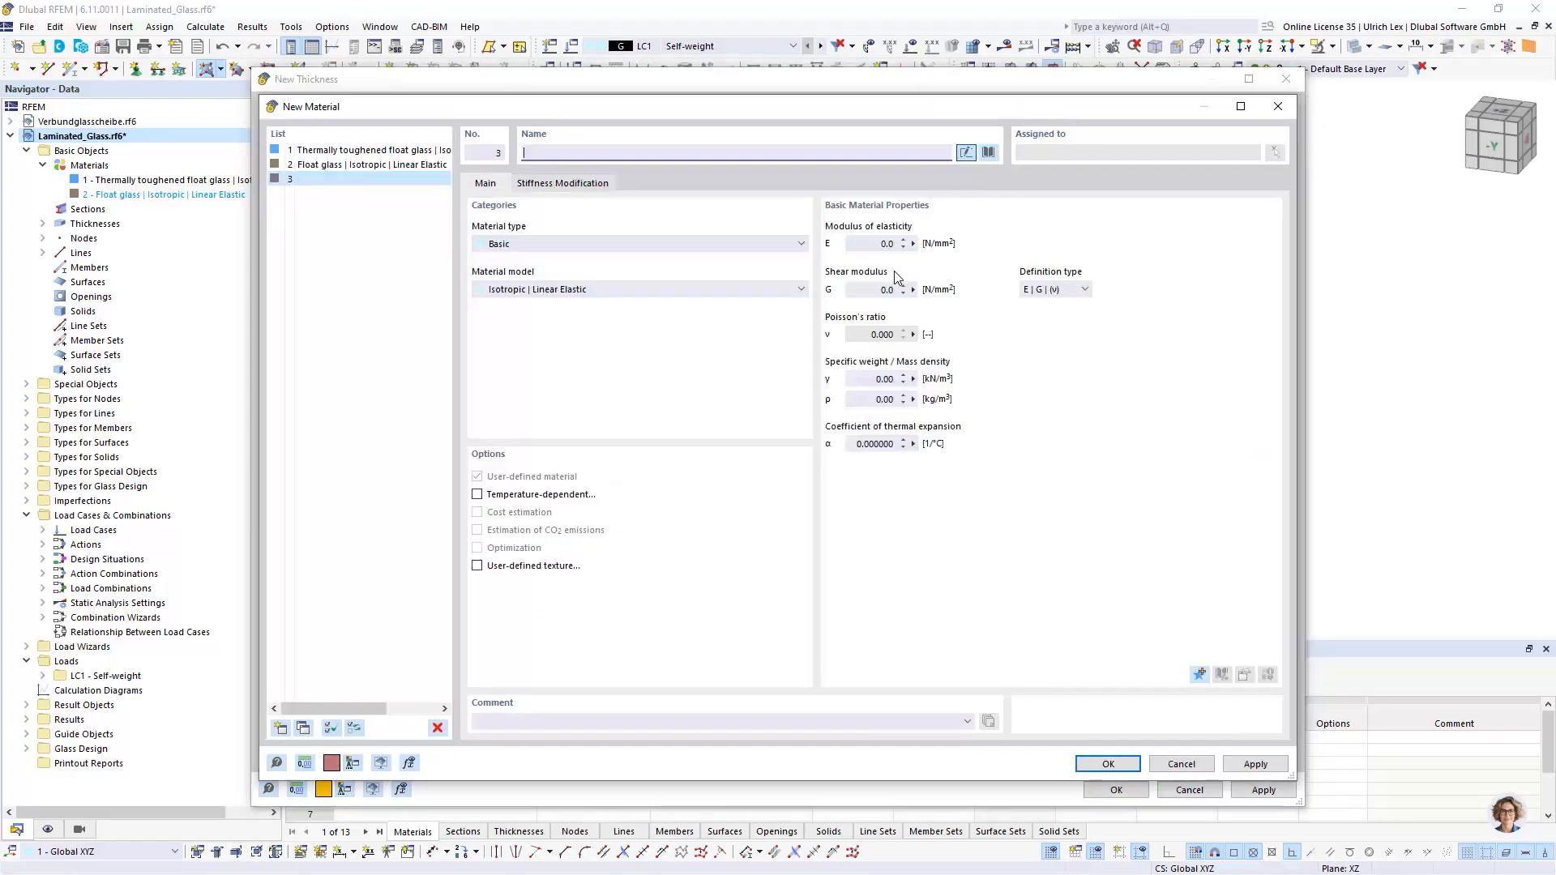
click(989, 153)
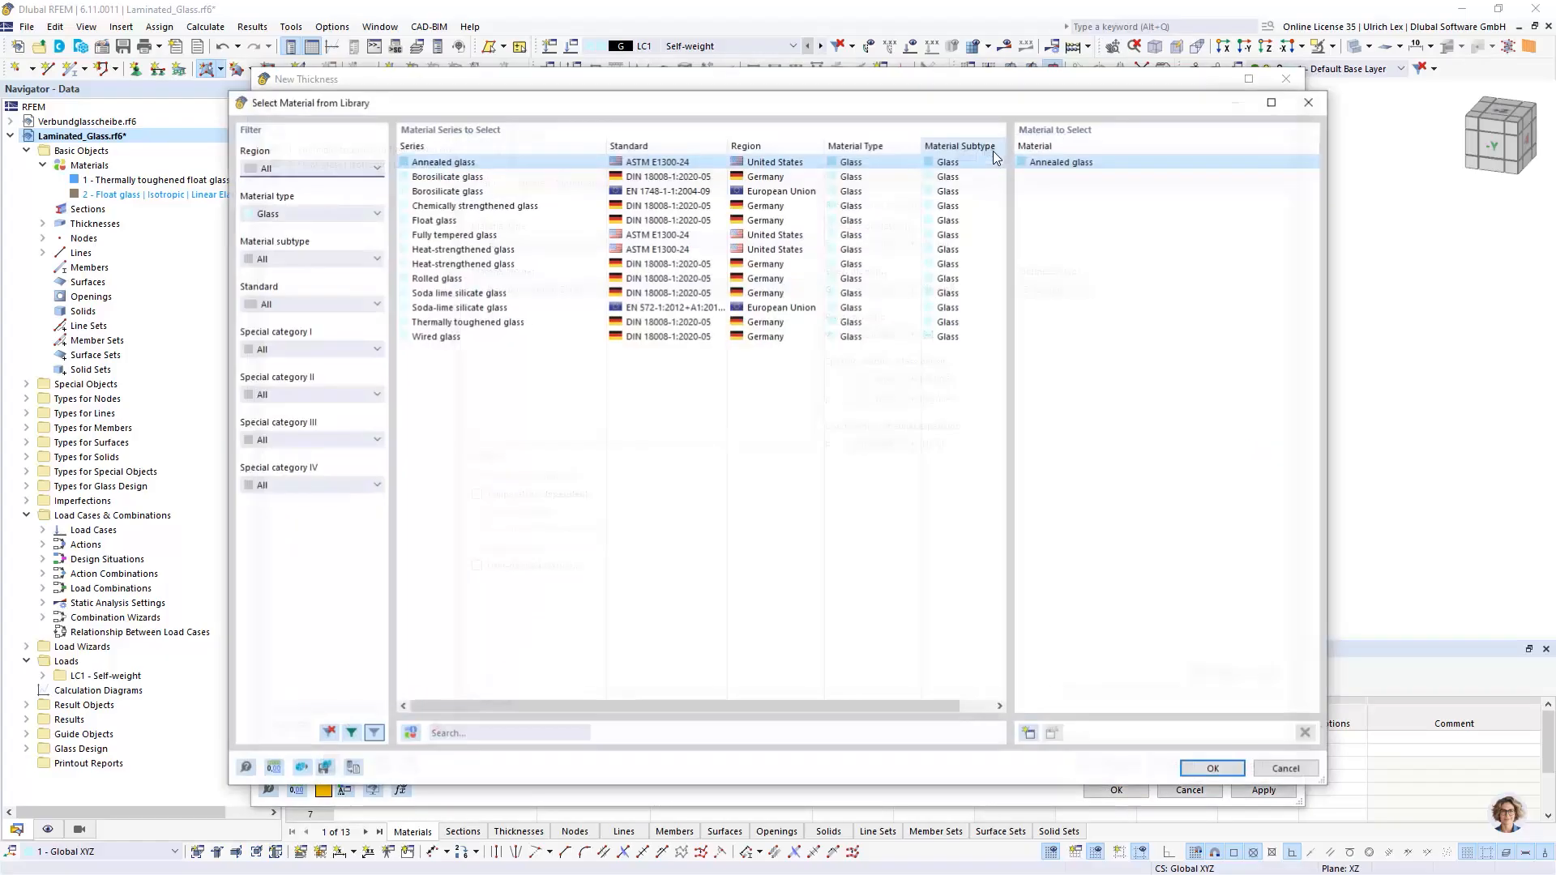
click(345, 214)
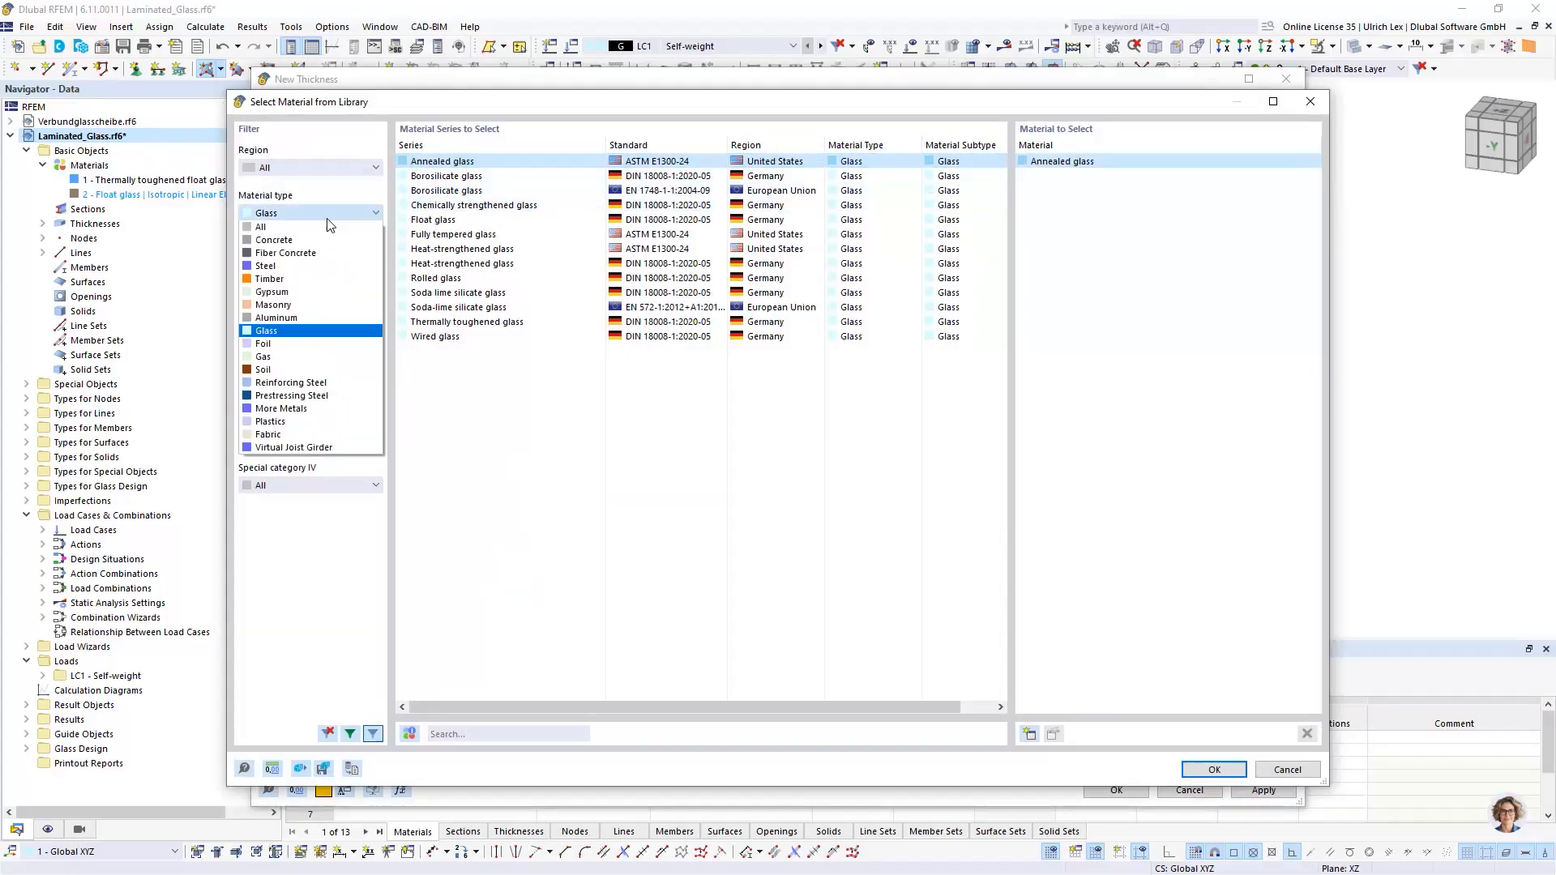
click(309, 346)
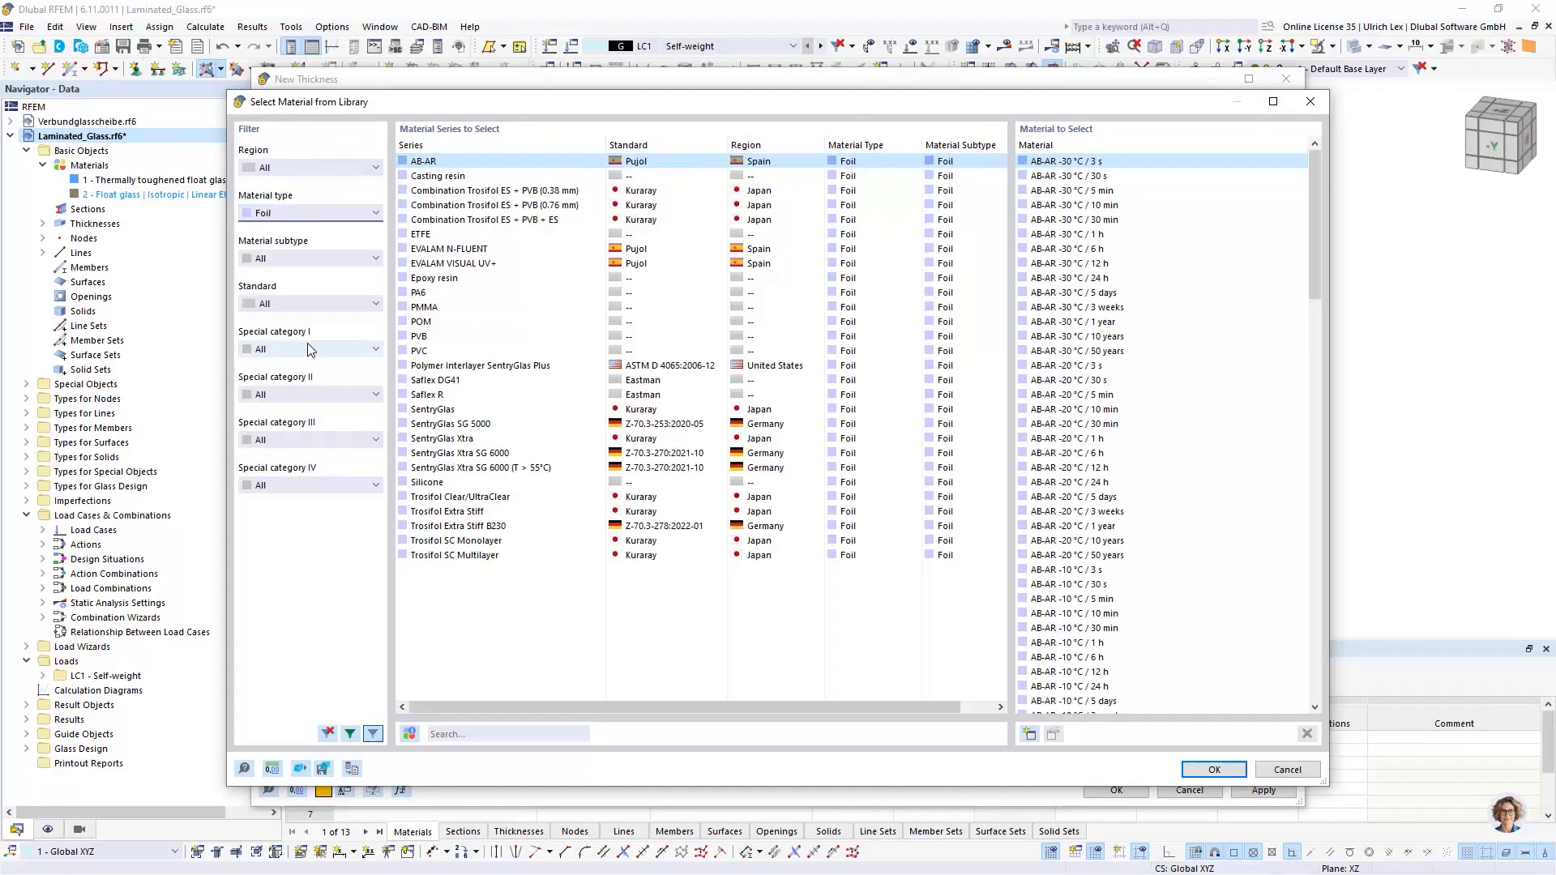
click(445, 336)
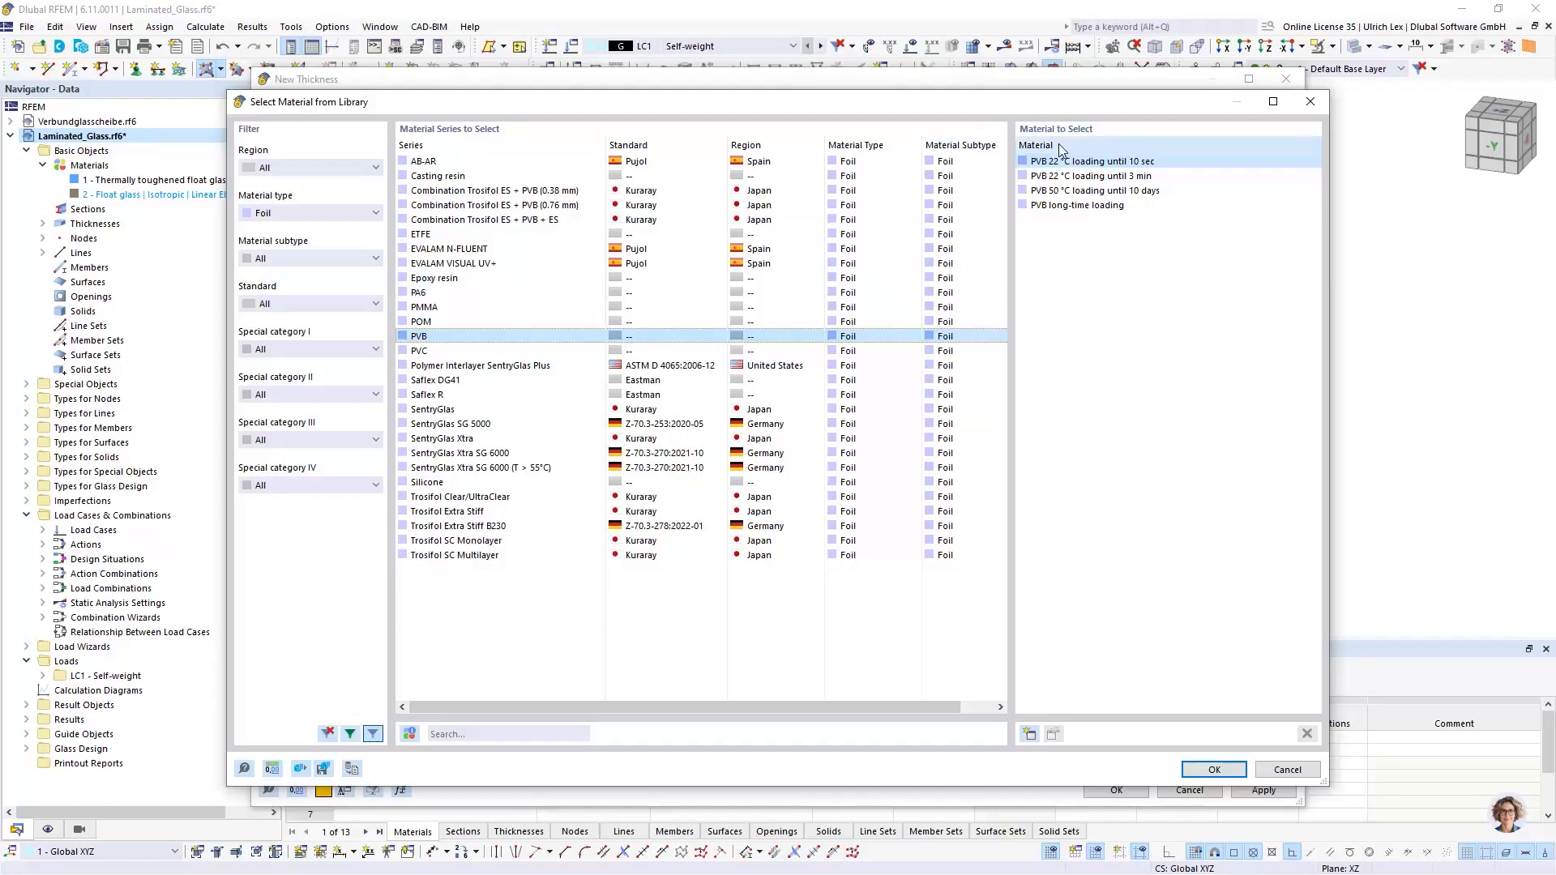
click(1213, 770)
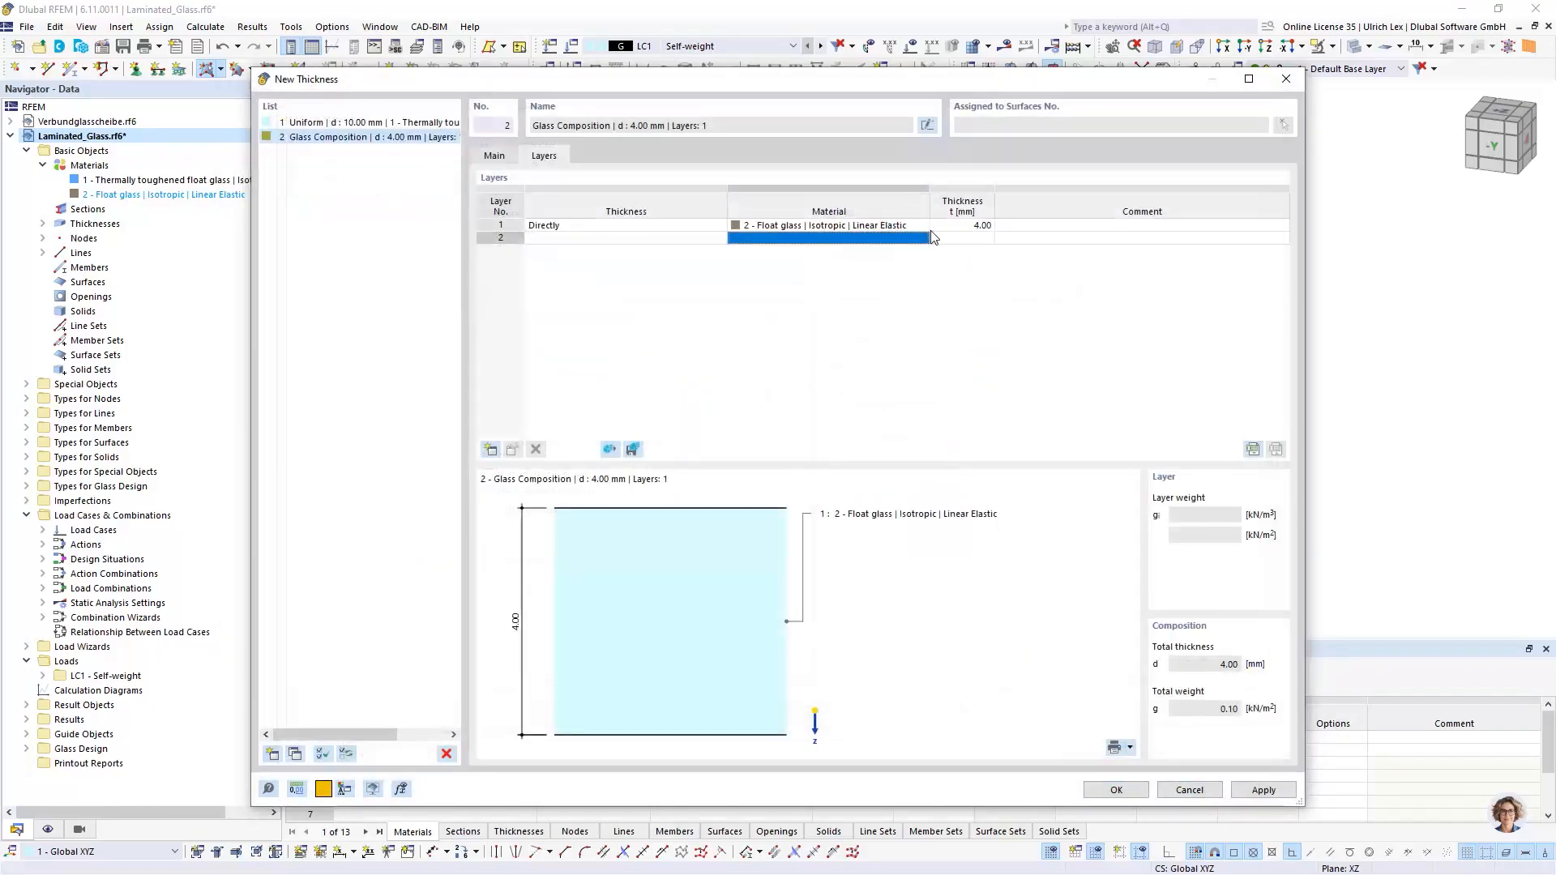
double_click(972, 241)
text(1,52)
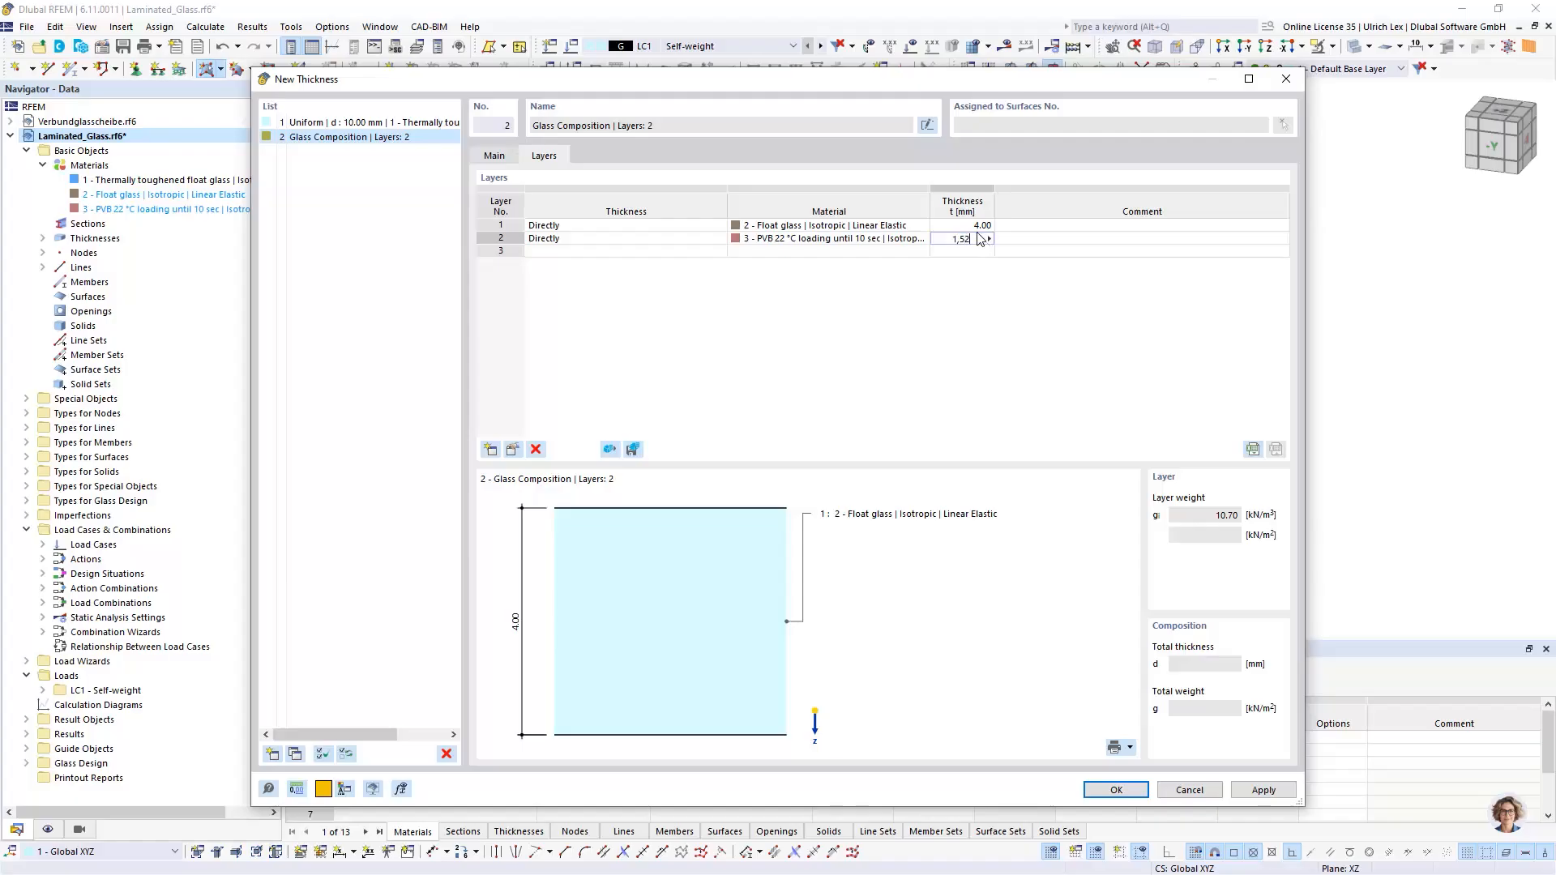
Step: Define layer 3 of the glass composition as 4 mm of the existing Float glass material
click(916, 252)
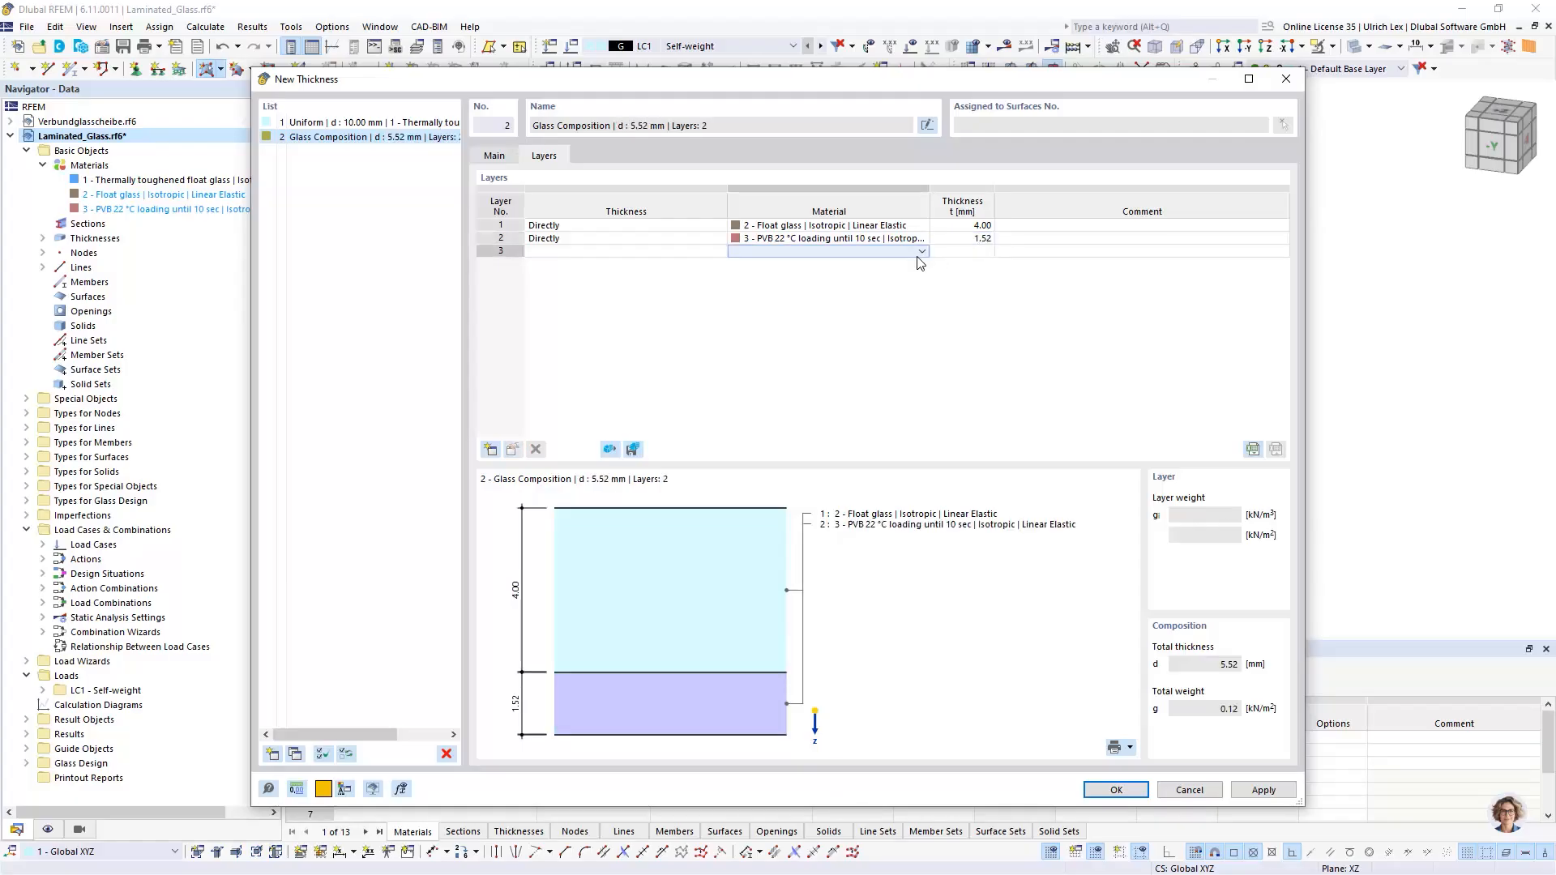
click(921, 253)
click(793, 282)
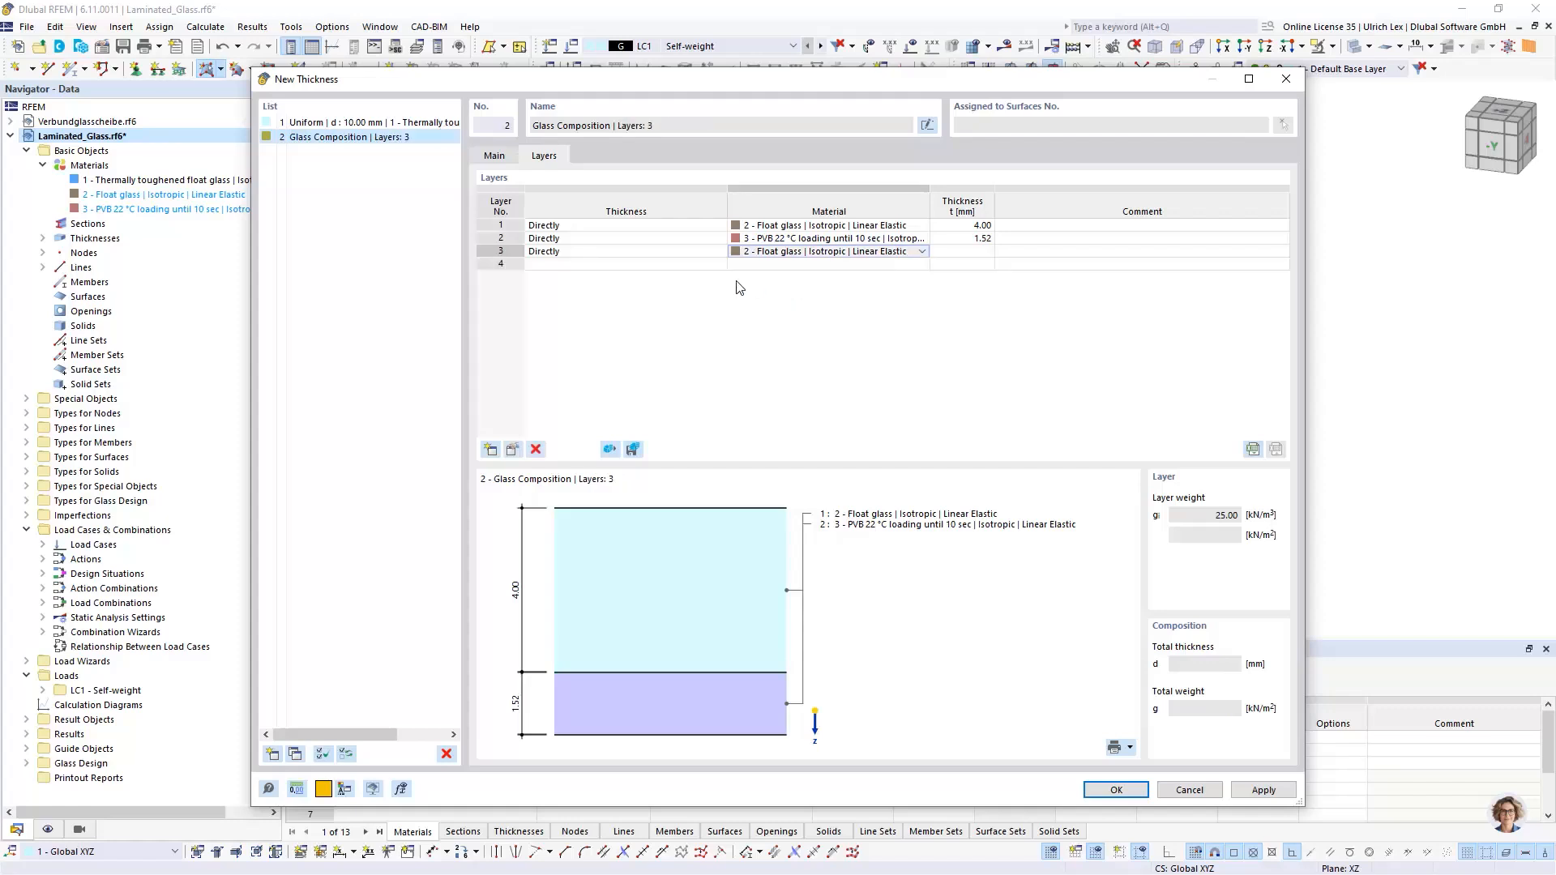
click(981, 253)
text(4)
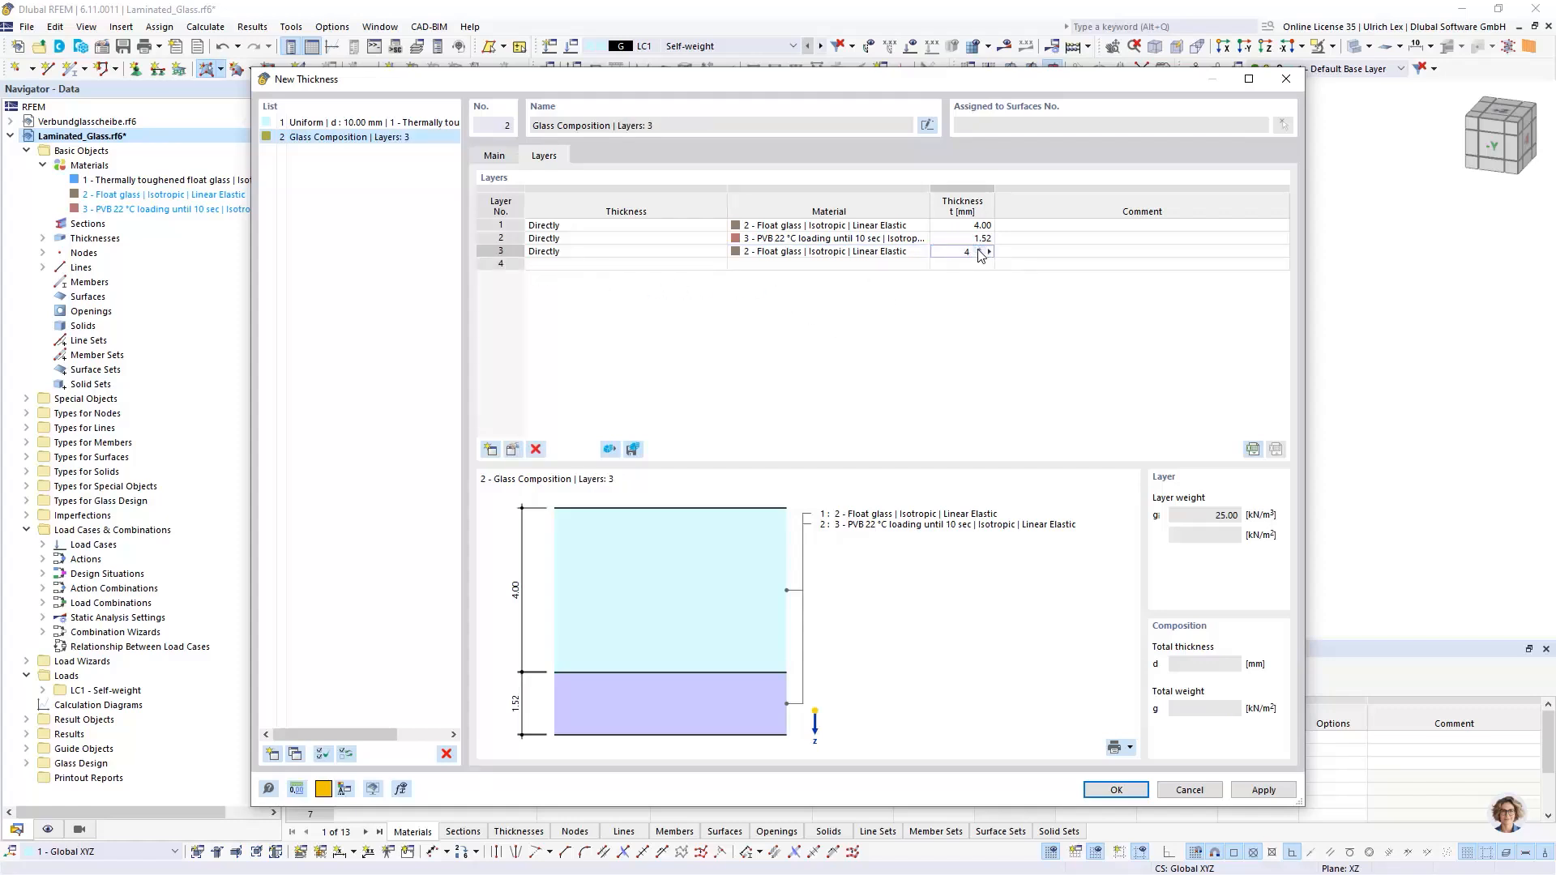
key(Return)
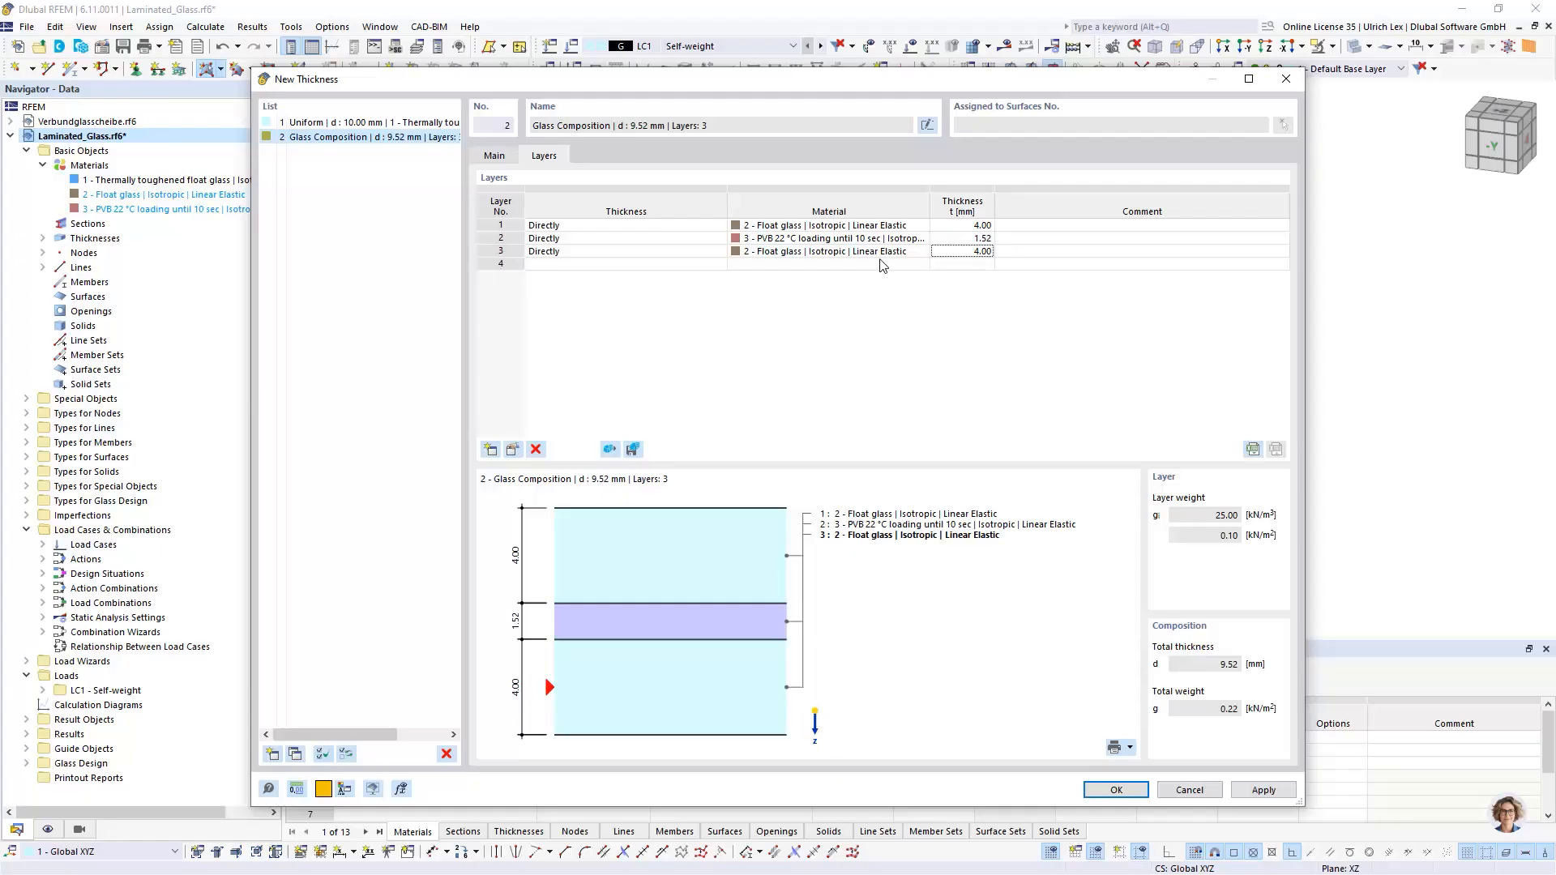
Step: Accept the three-layer glass composition as the surface thickness and create the surface from the rectangle's boundary lines
drag(881, 78, 825, 52)
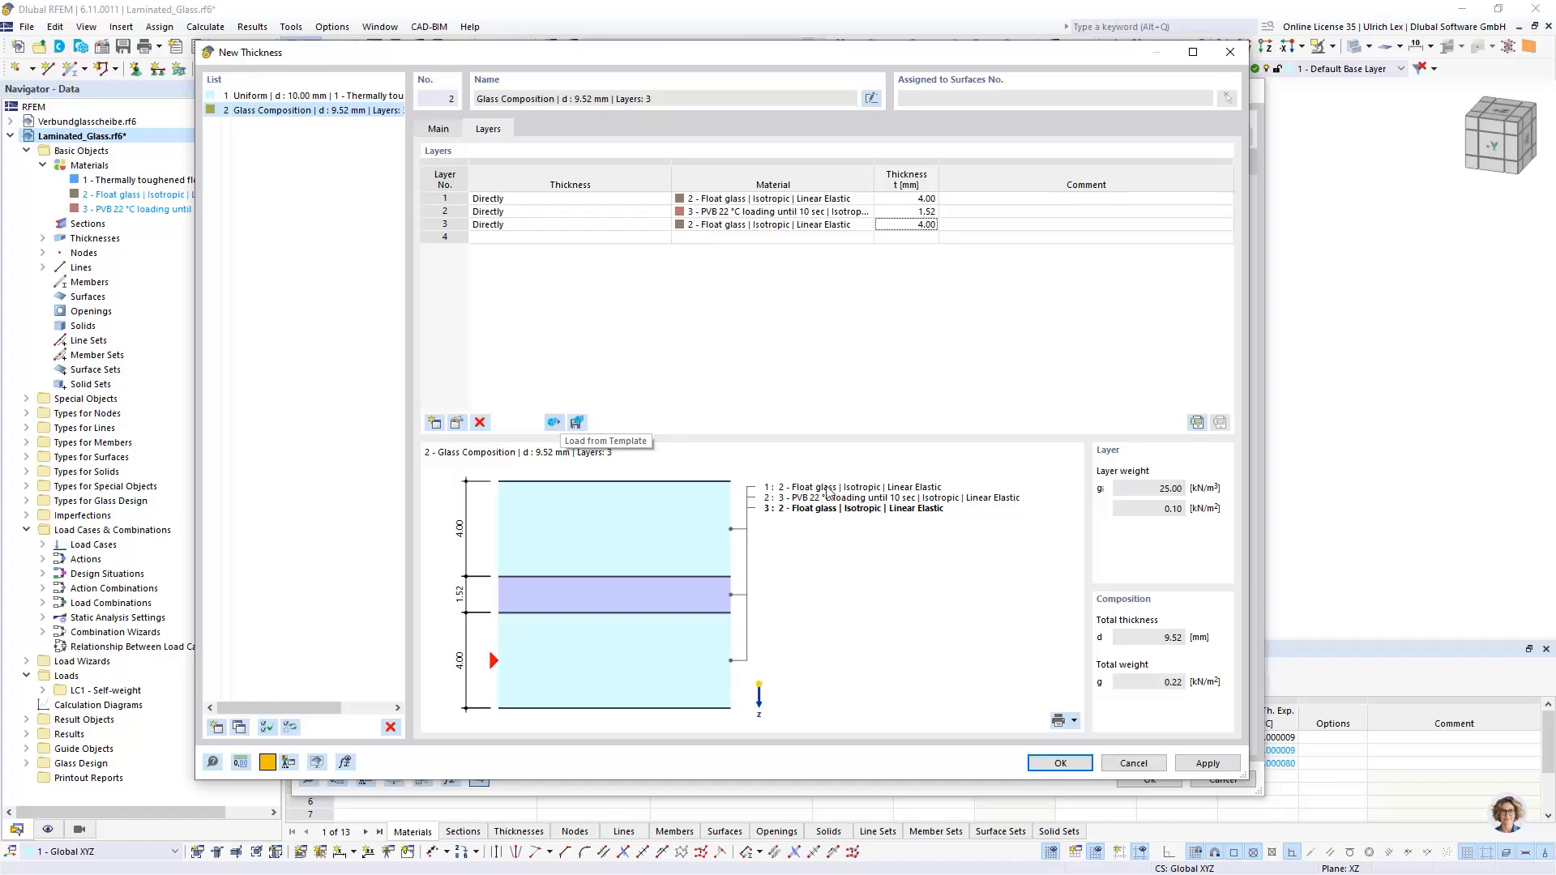
click(1059, 762)
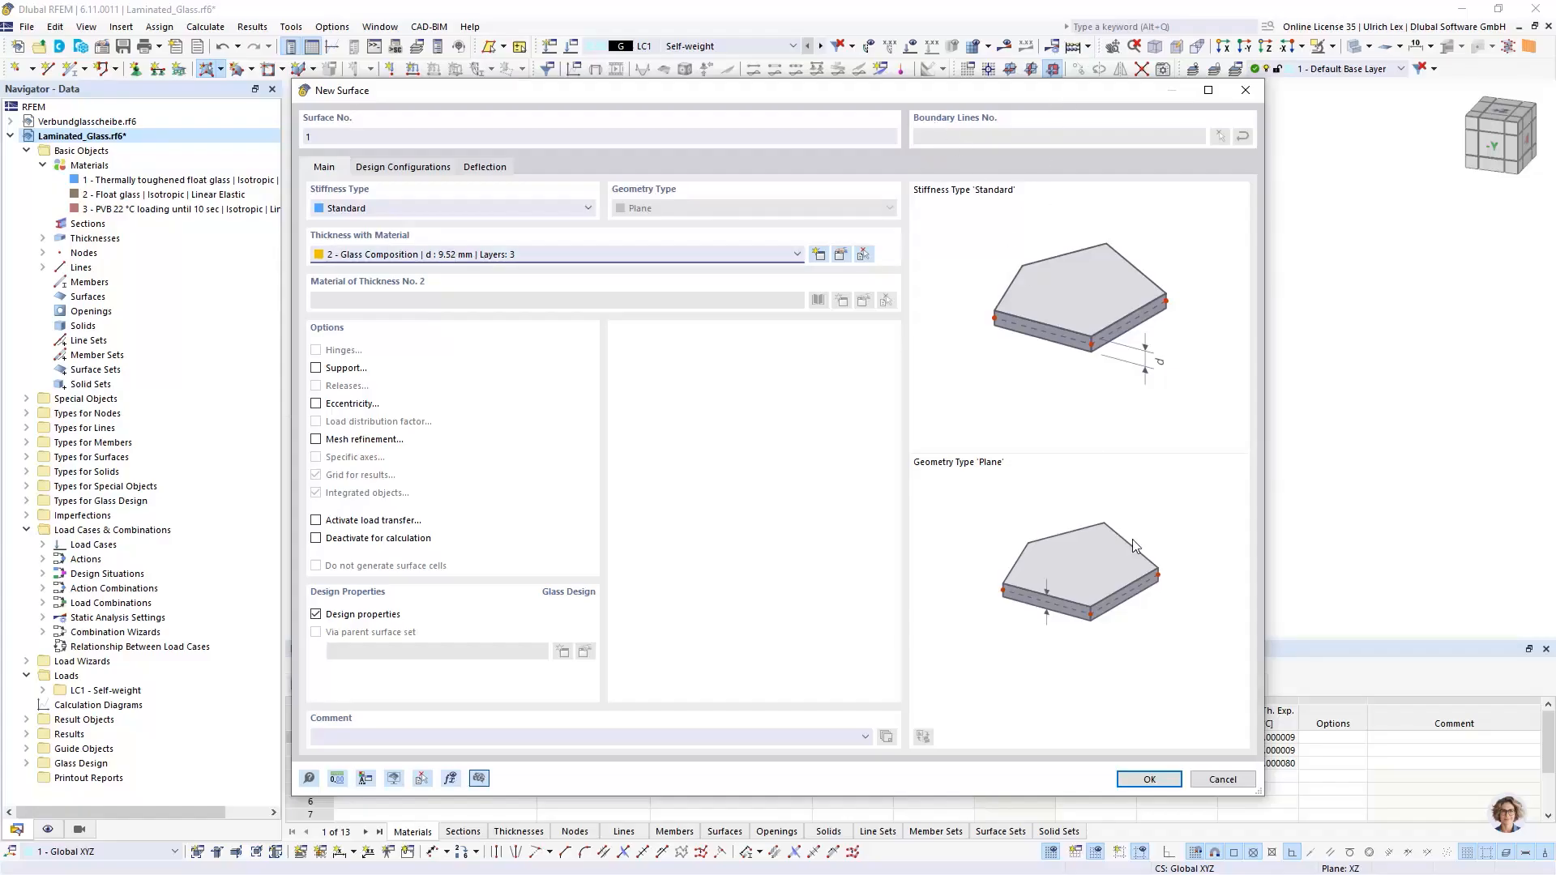
click(1123, 778)
click(788, 332)
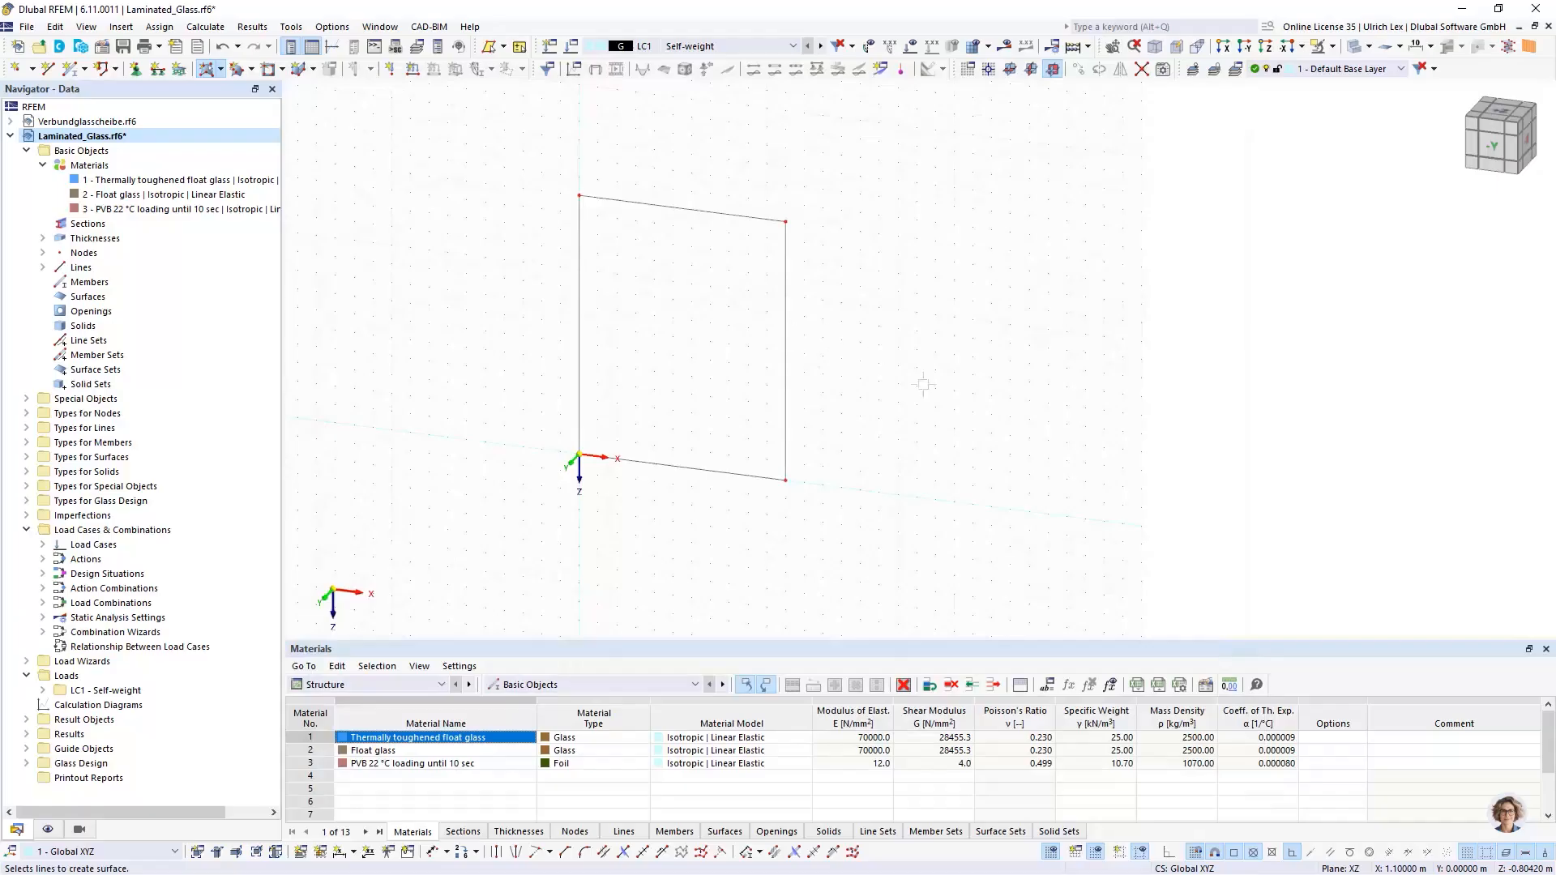
key(Escape)
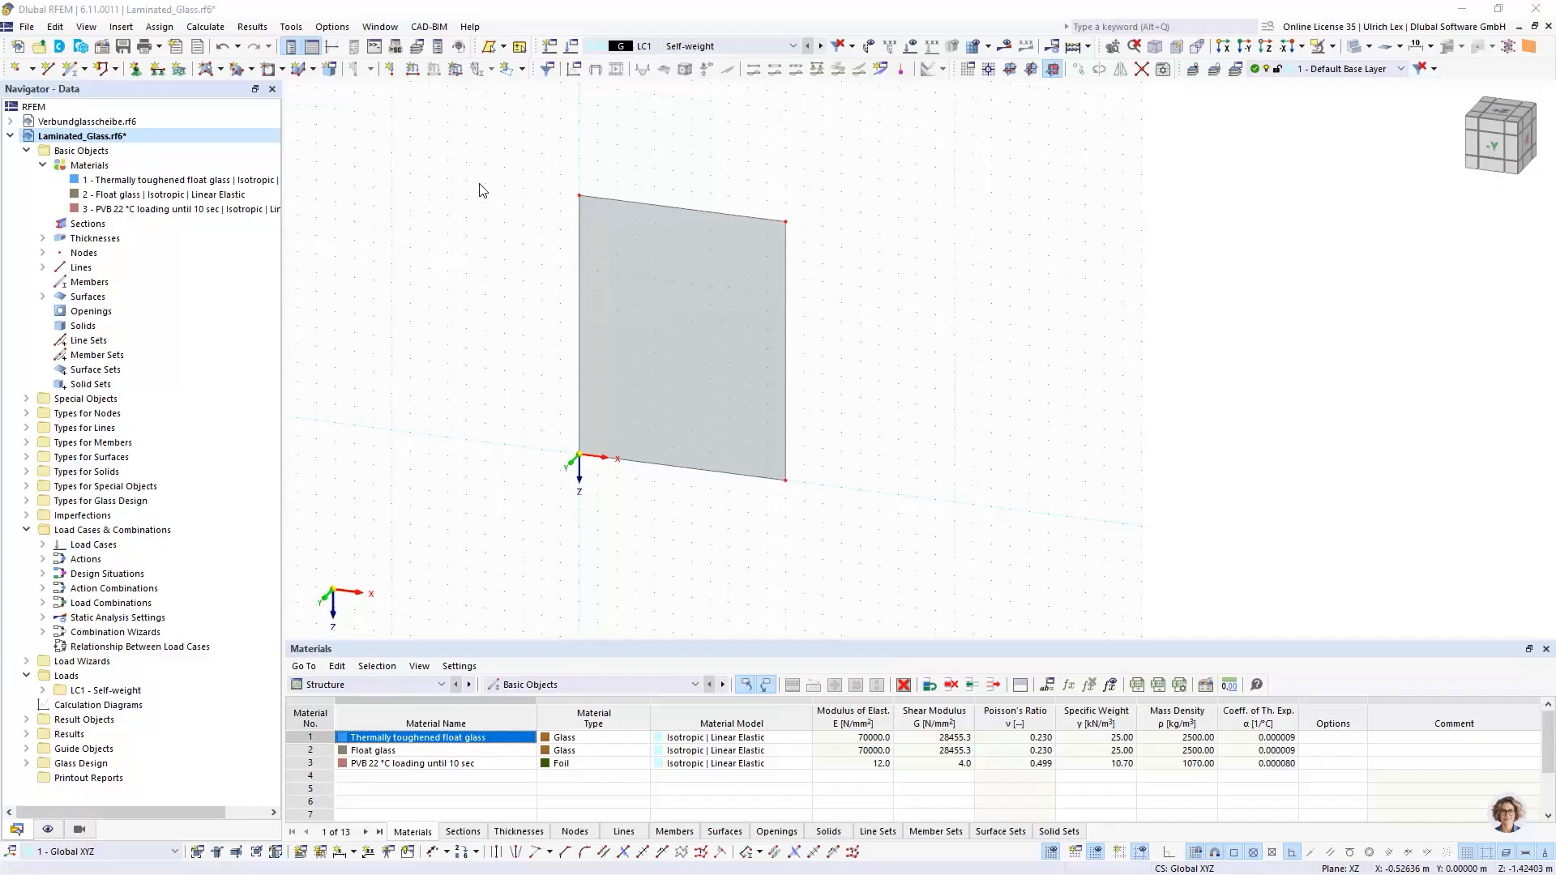
Step: Divide the pane's bottom edge by distance, with the new node 0.2 m from the line start at the origin
scroll(568, 315, up, 1)
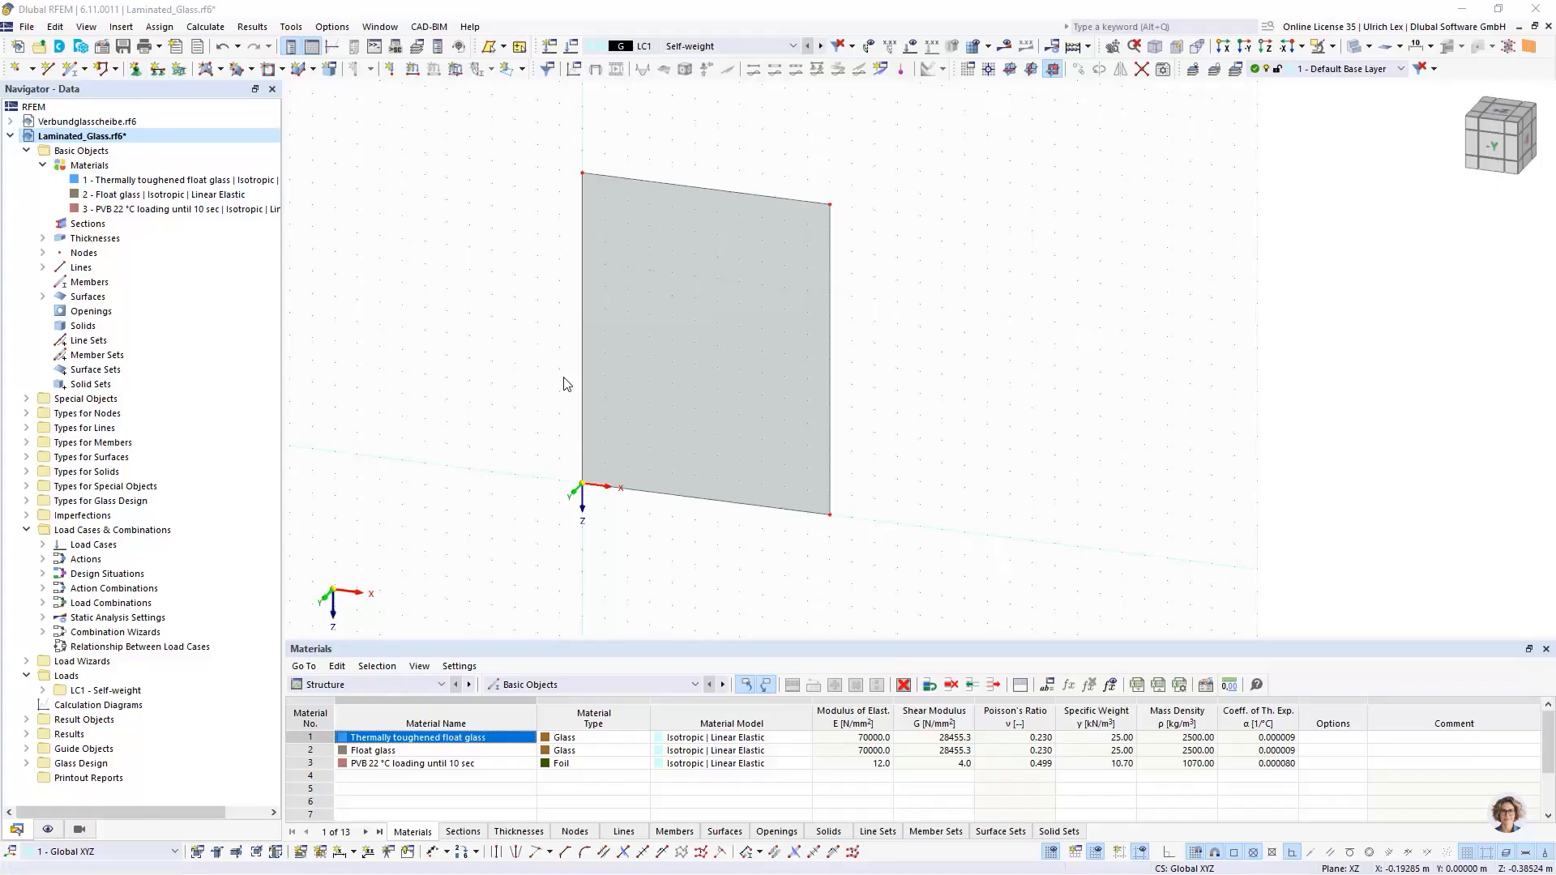
ctrl+middle_drag(931, 434, 886, 442)
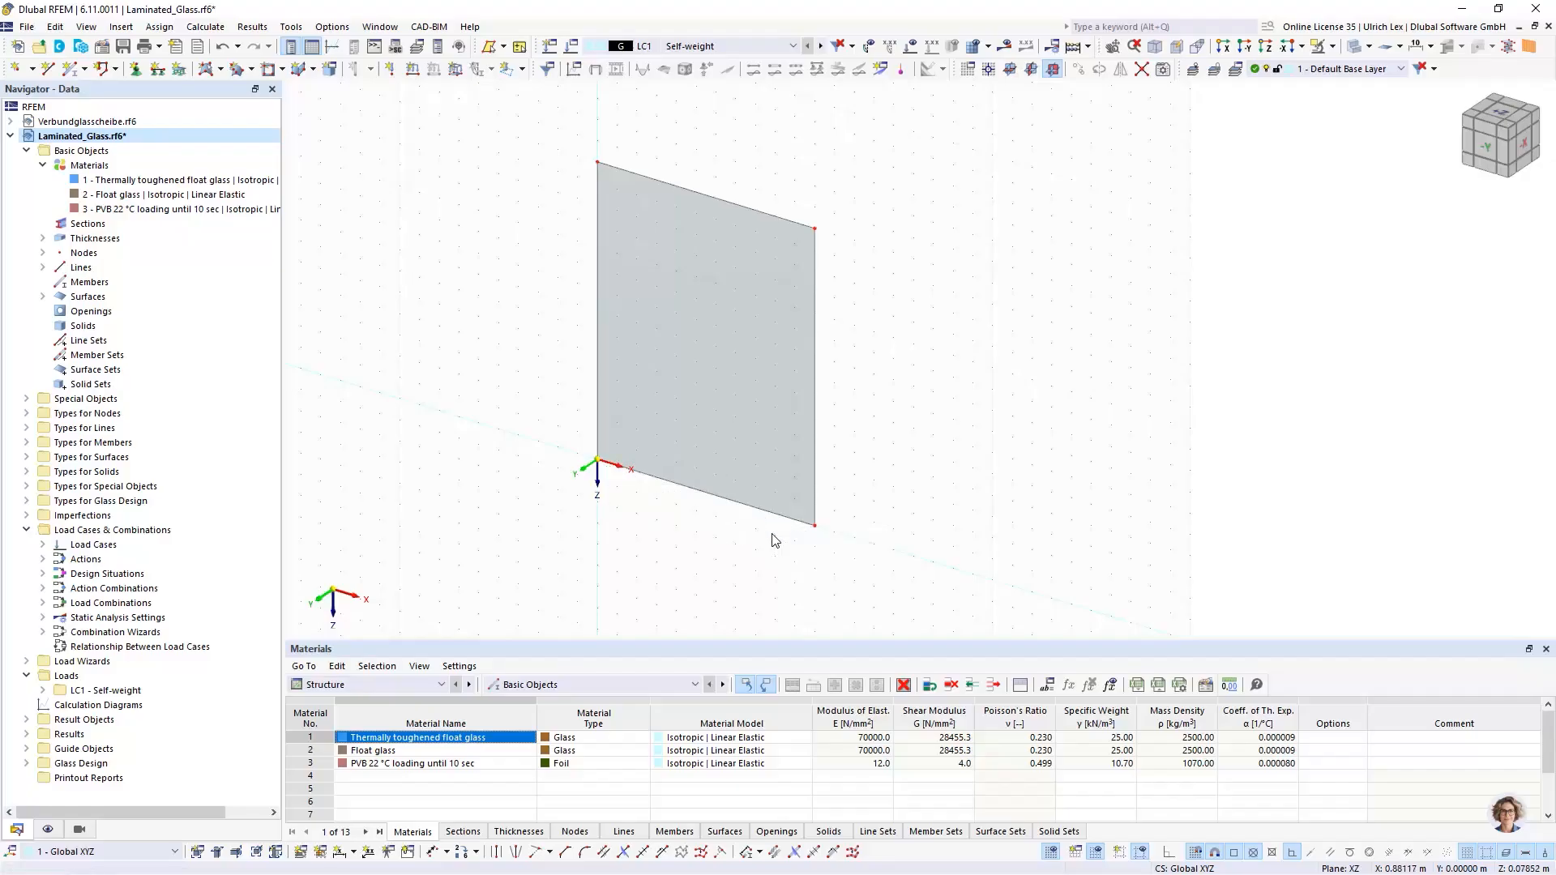
ctrl+middle_drag(763, 527, 776, 511)
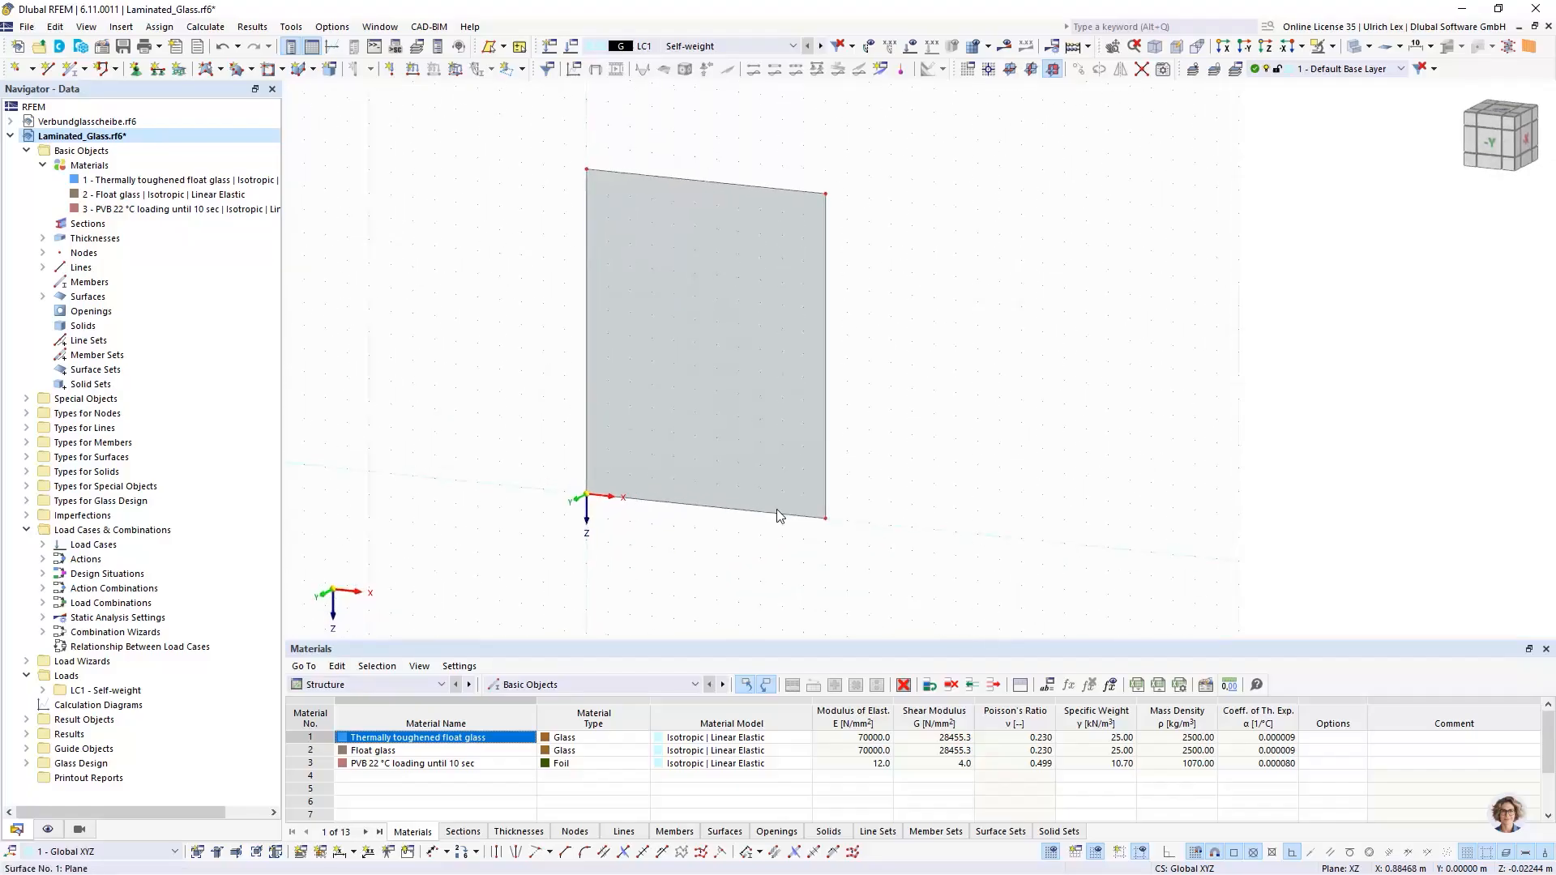
scroll(765, 543, up, 3)
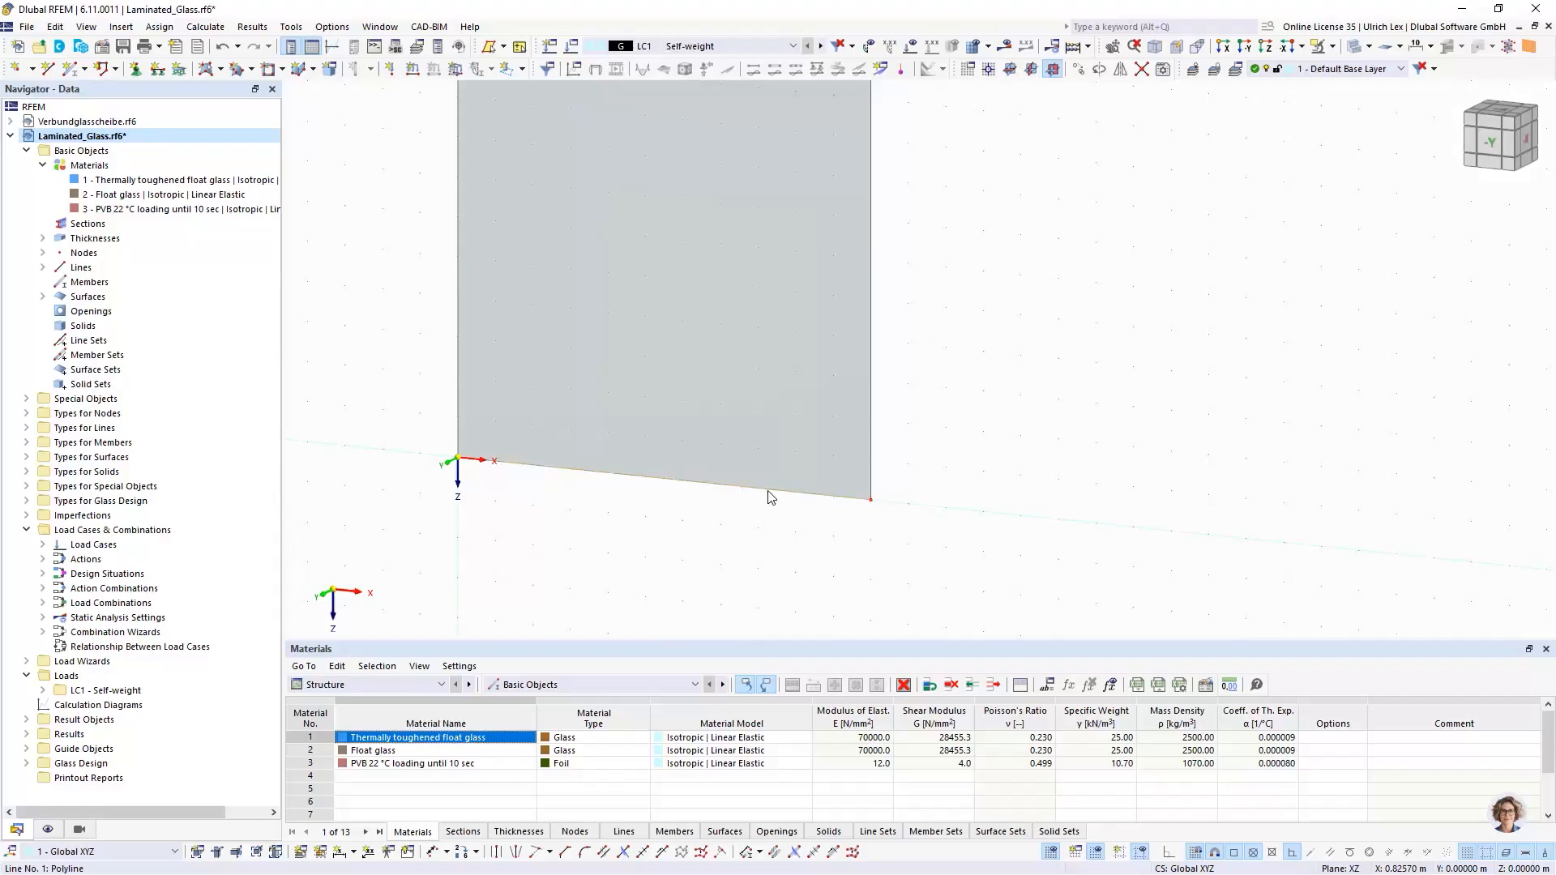
right_click(770, 498)
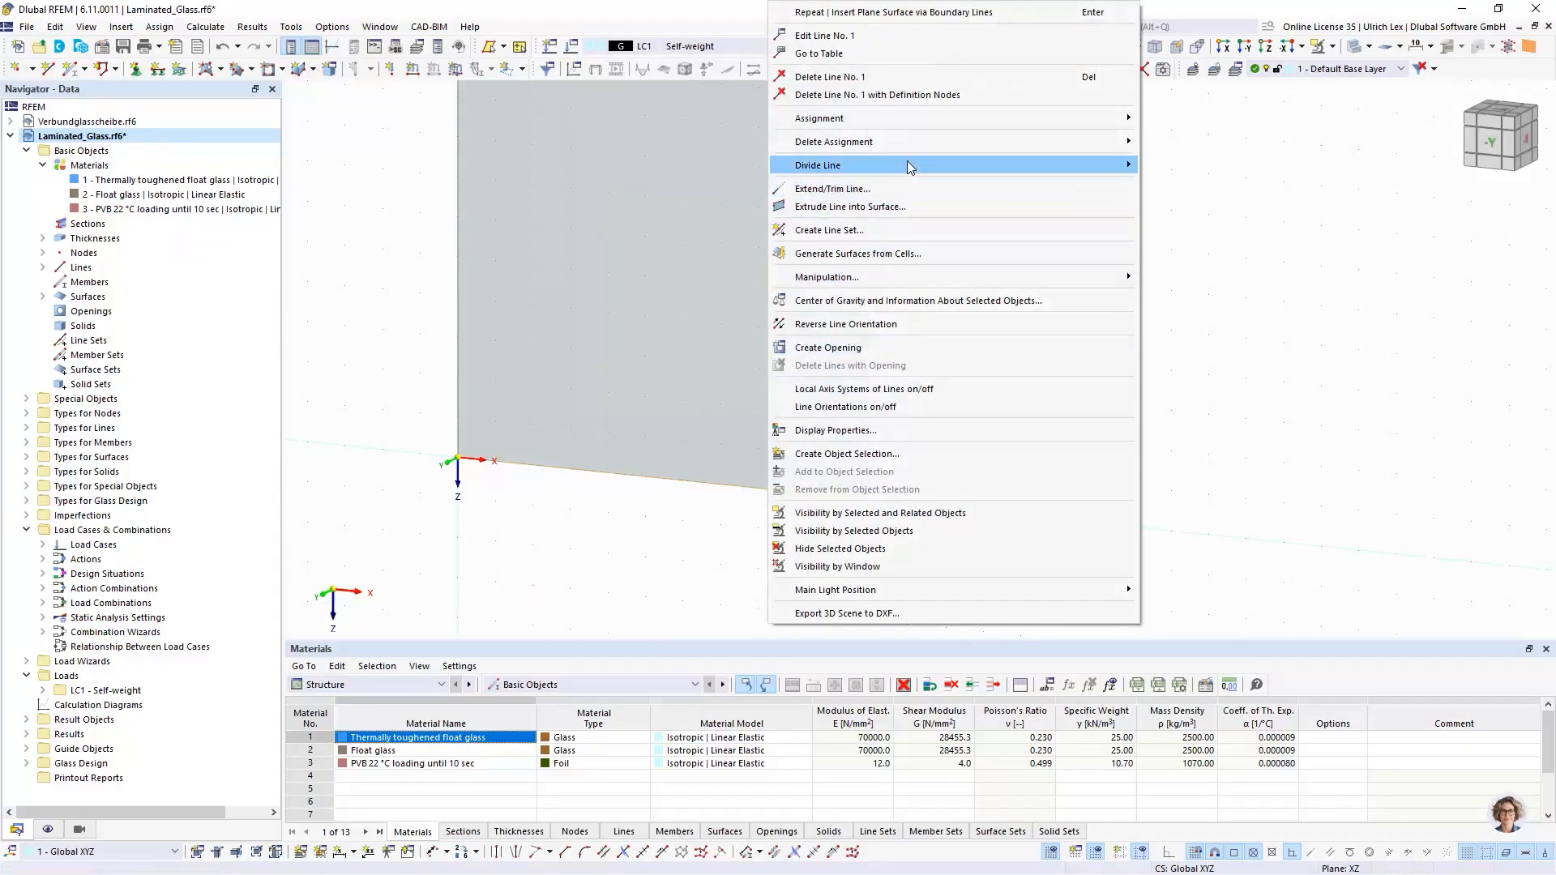
mouse_move(907, 162)
click(1182, 201)
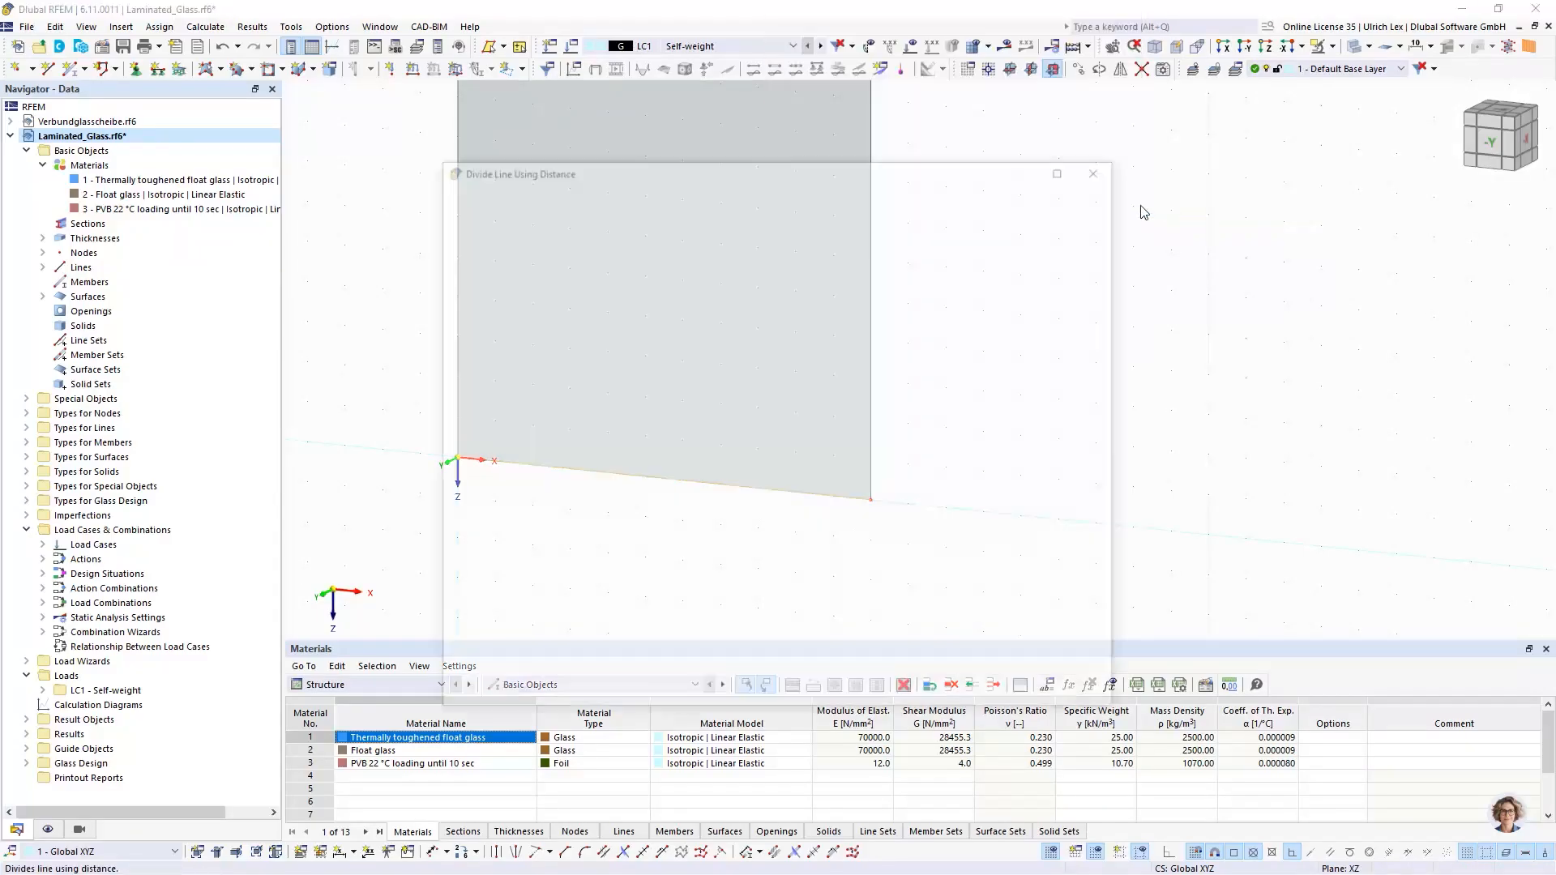
drag(485, 301, 548, 303)
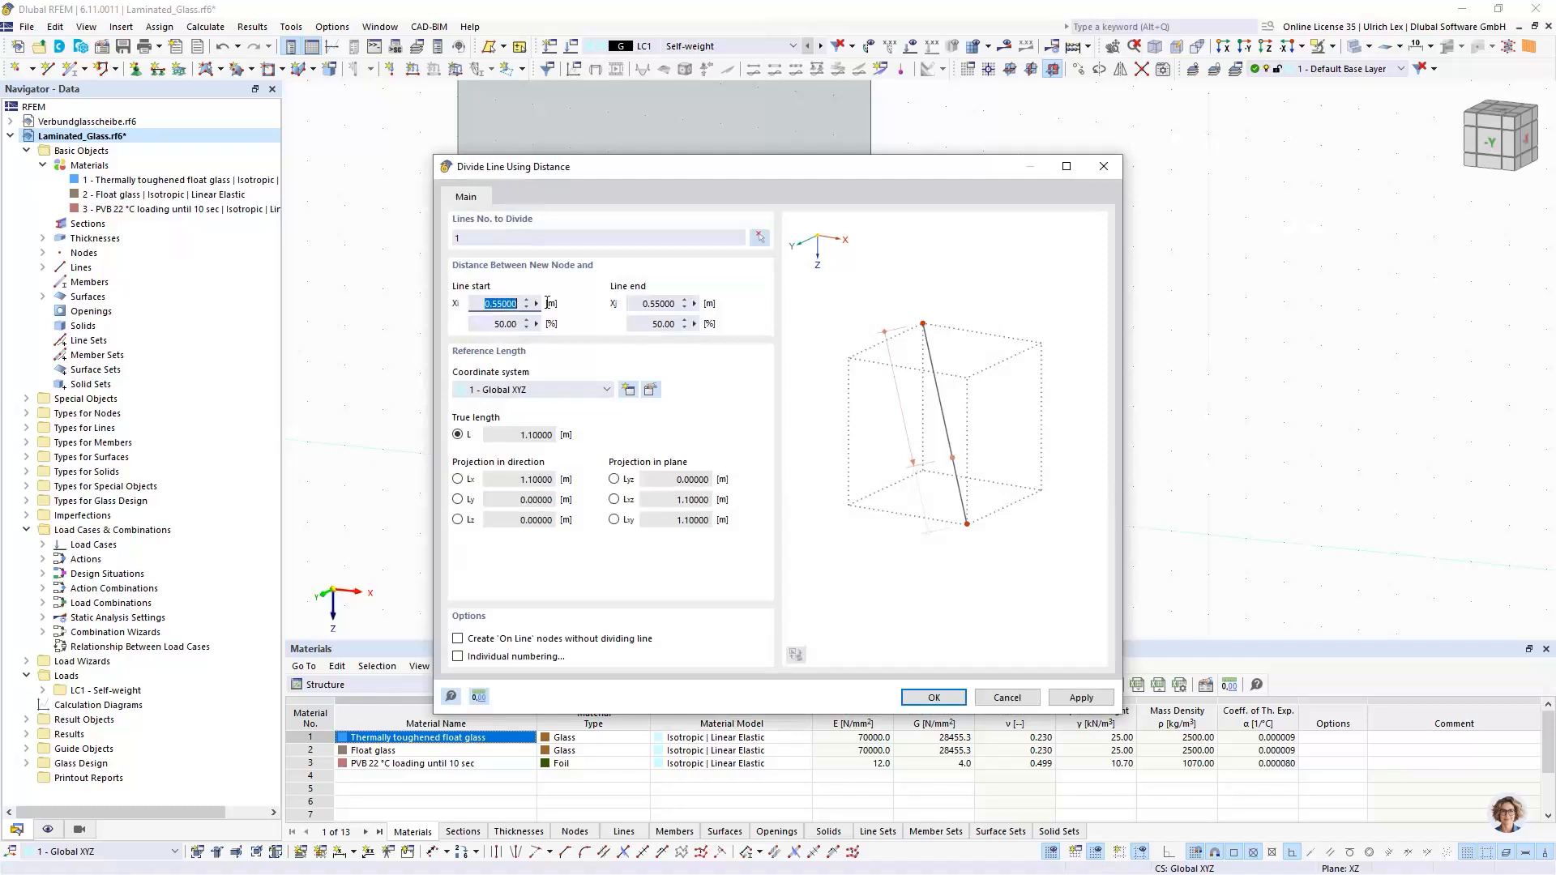
text(0,2)
click(934, 699)
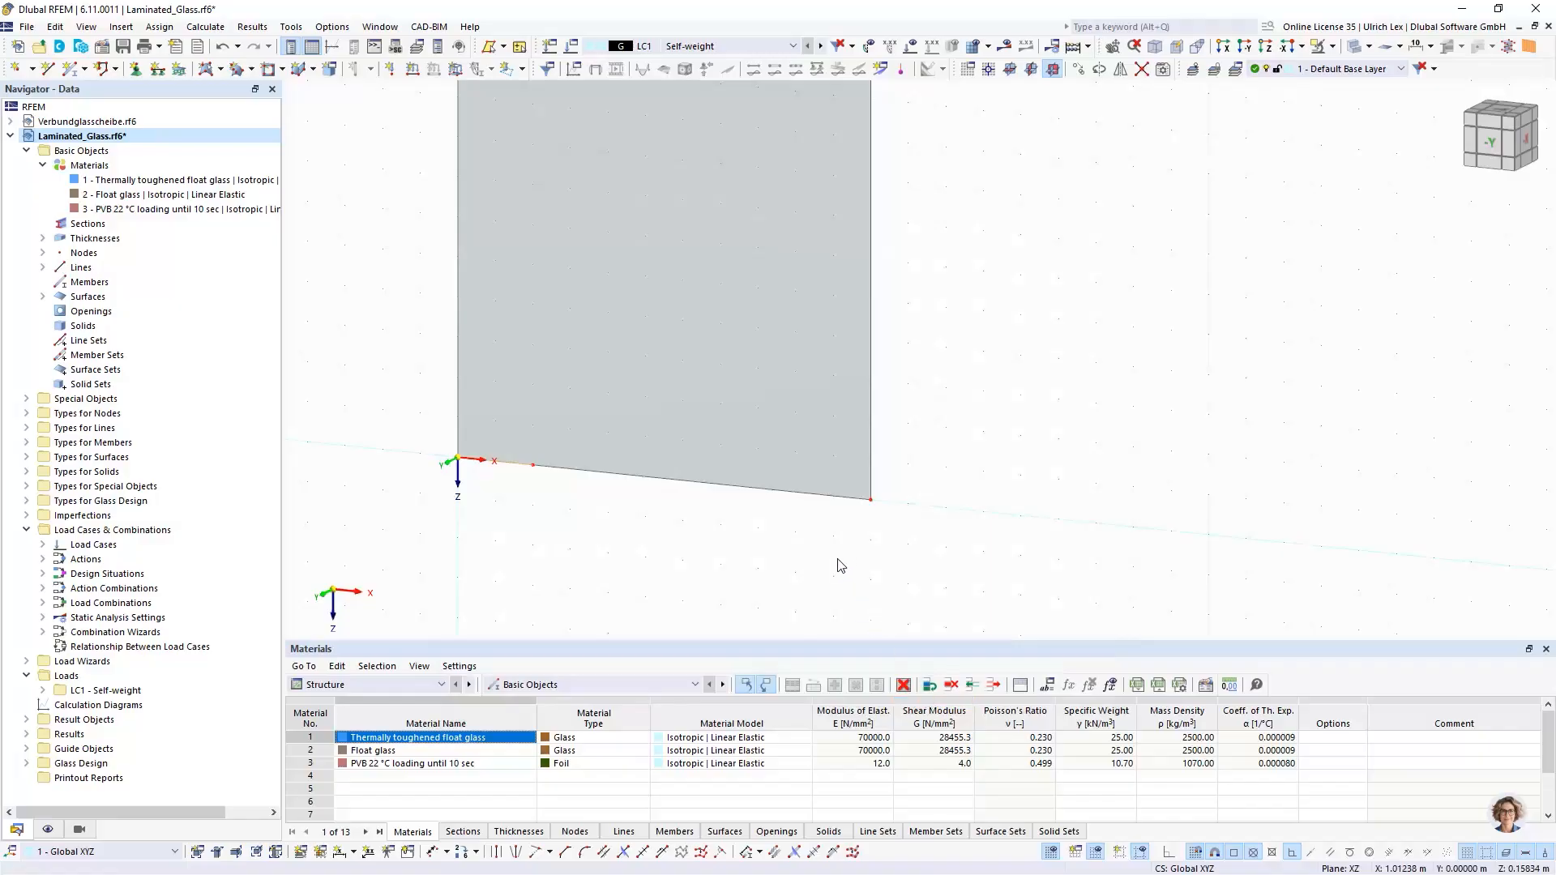
Step: Divide the longer remaining segment of the bottom edge by distance, with the new node 0.2 m from the line end
right_click(814, 494)
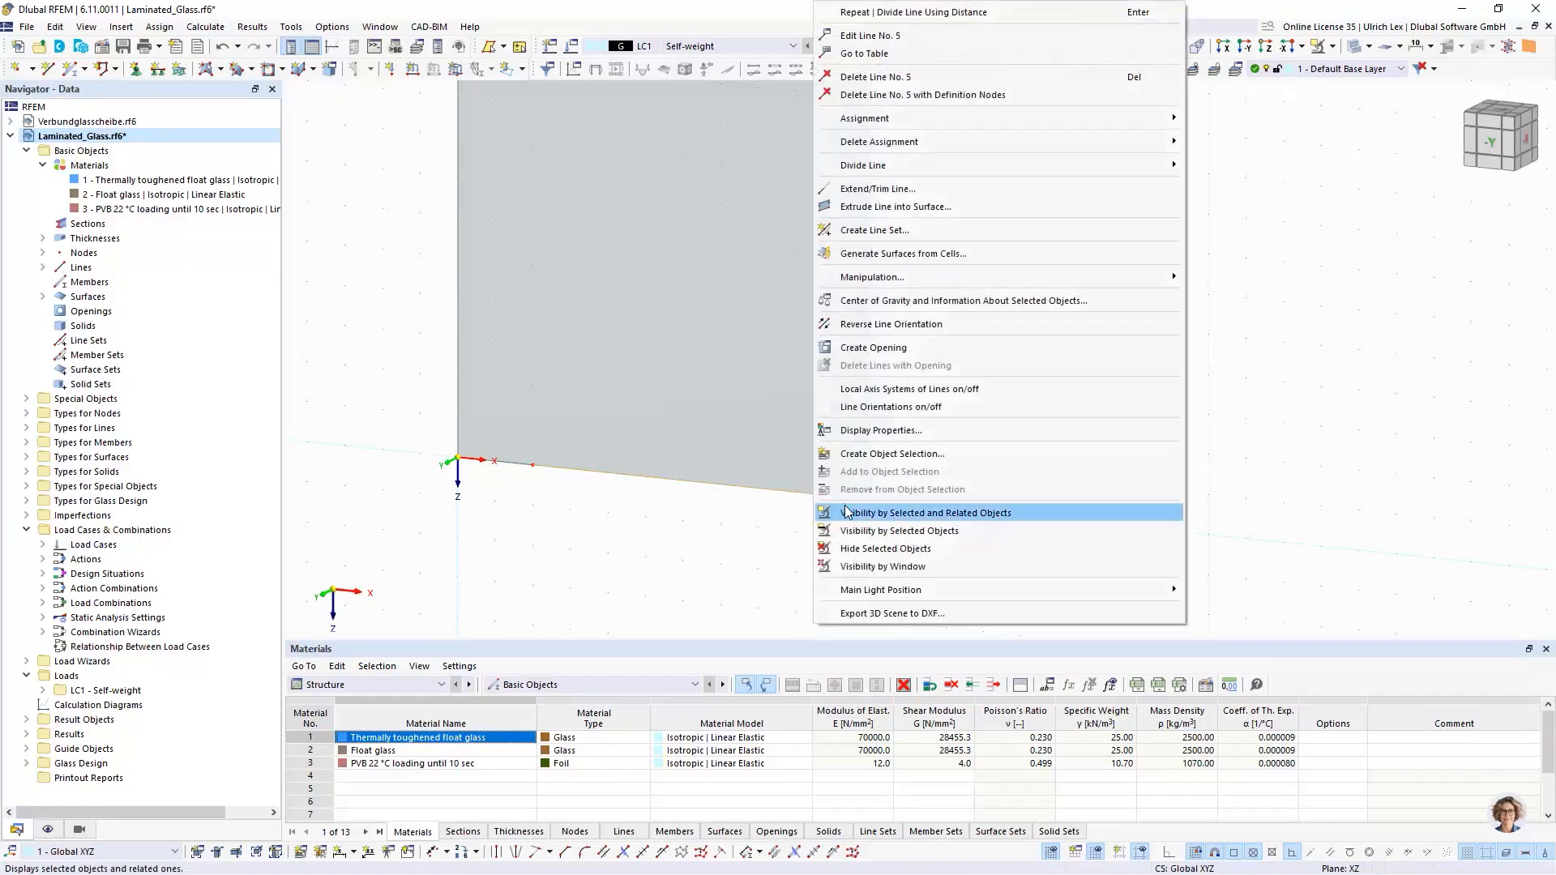
mouse_move(889, 166)
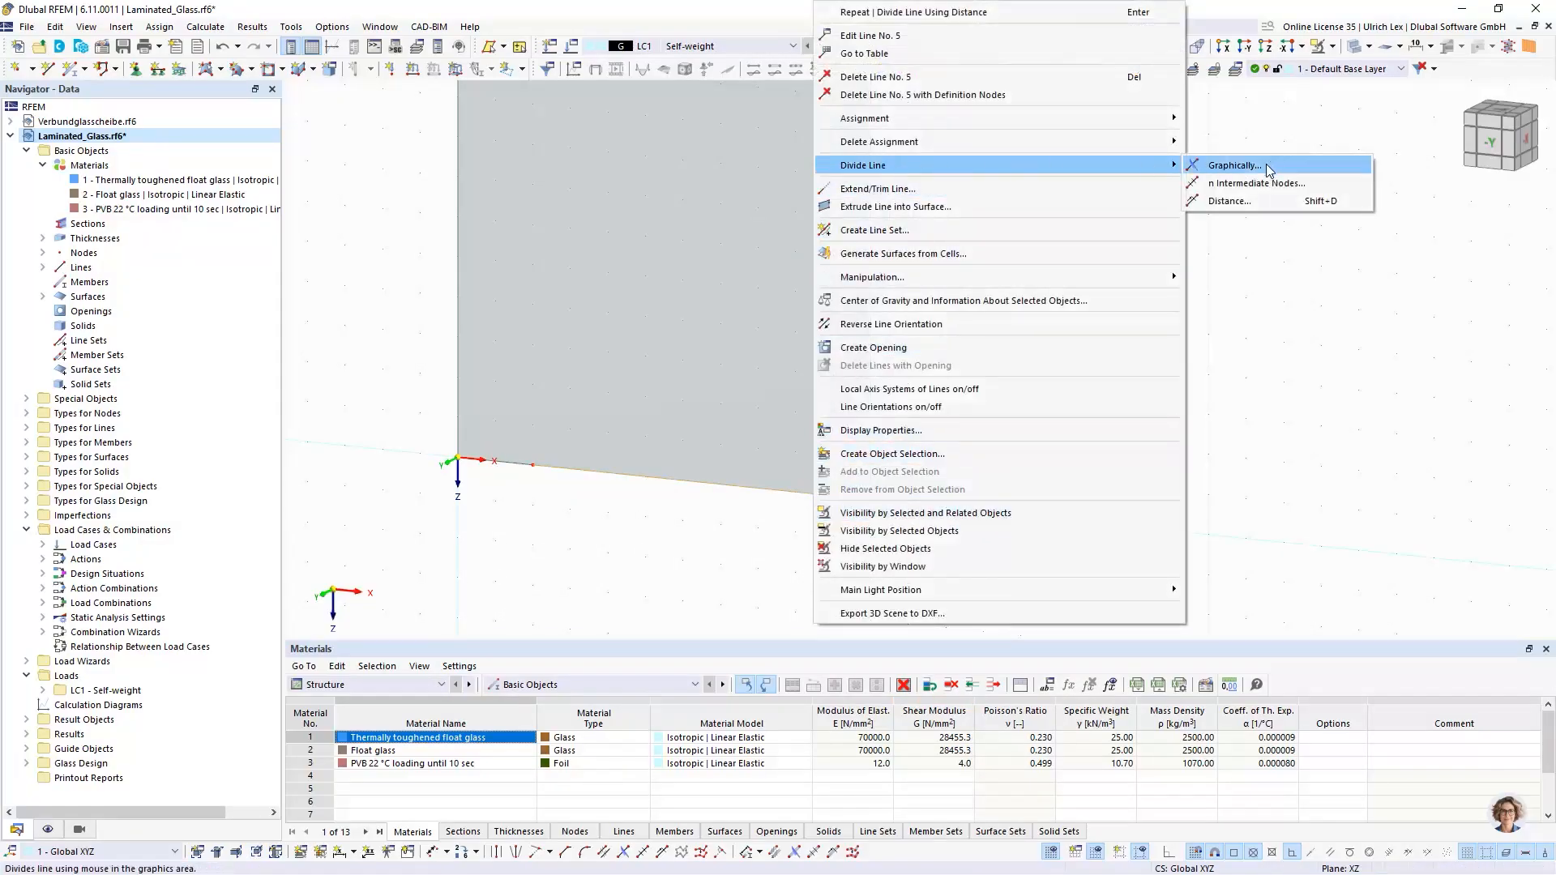
click(1240, 203)
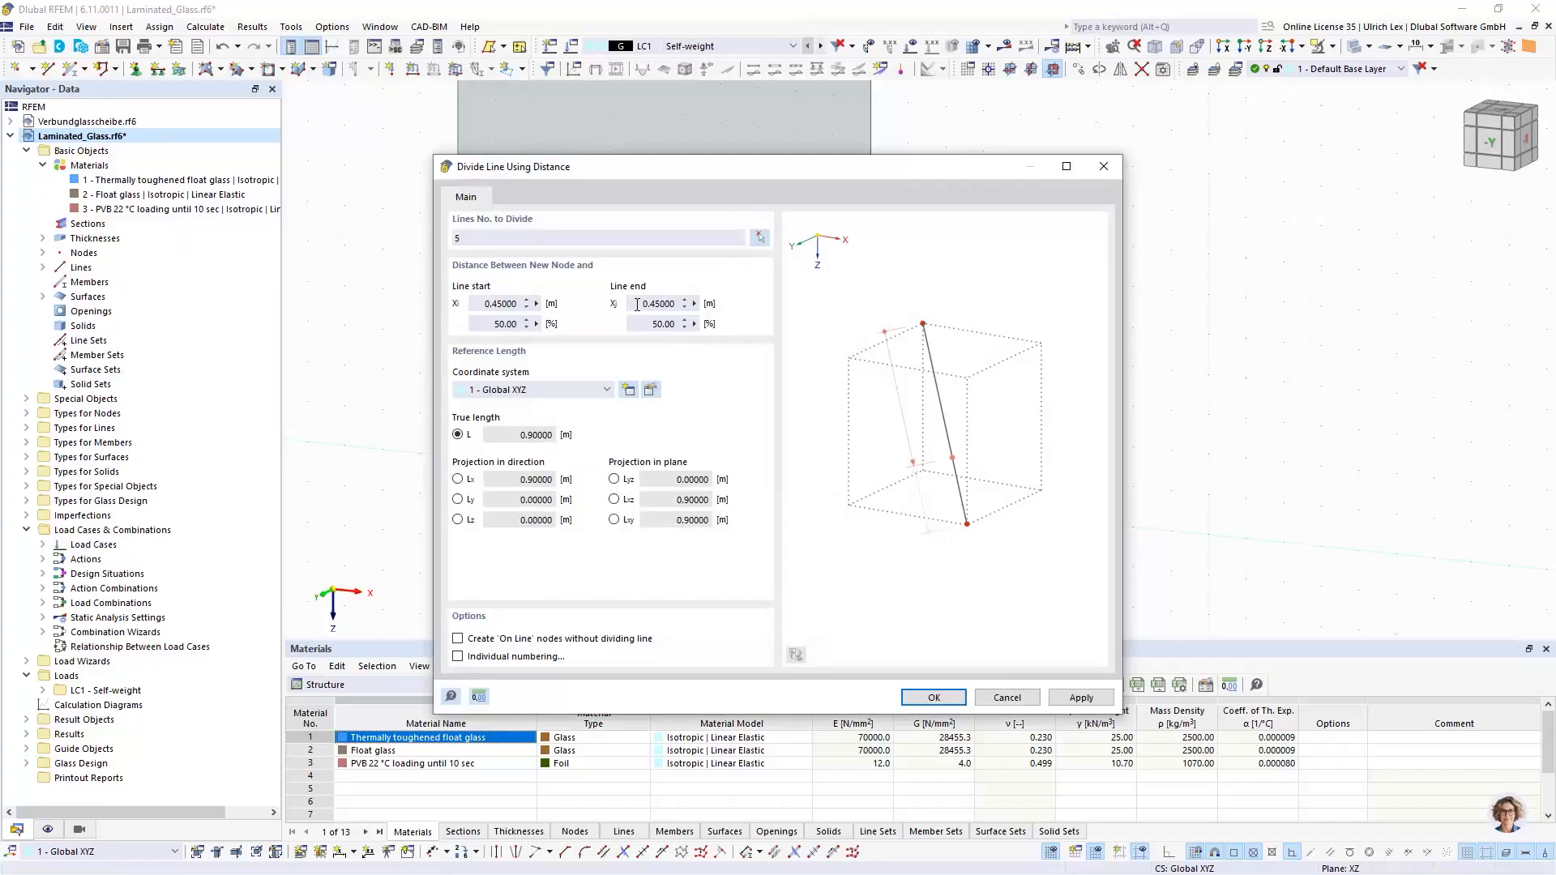
drag(637, 304, 703, 305)
text(0,2)
key(Return)
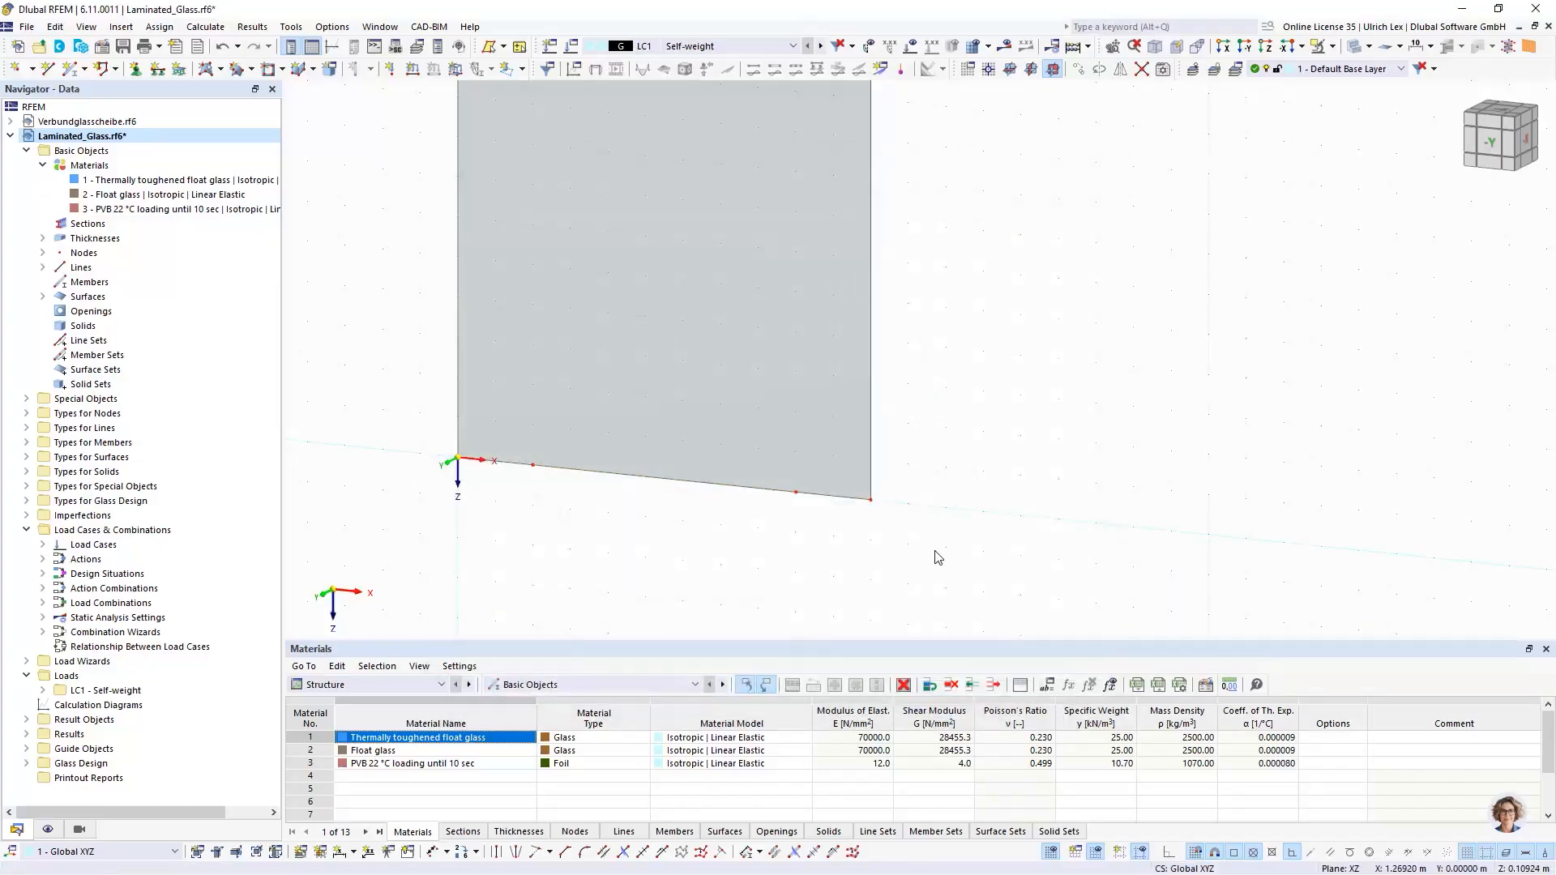
Step: Create a nodal support fixed only in uZ and assign it to the bottom-edge division node farther from the origin
scroll(590, 518, up, 1)
scroll(1007, 570, down, 1)
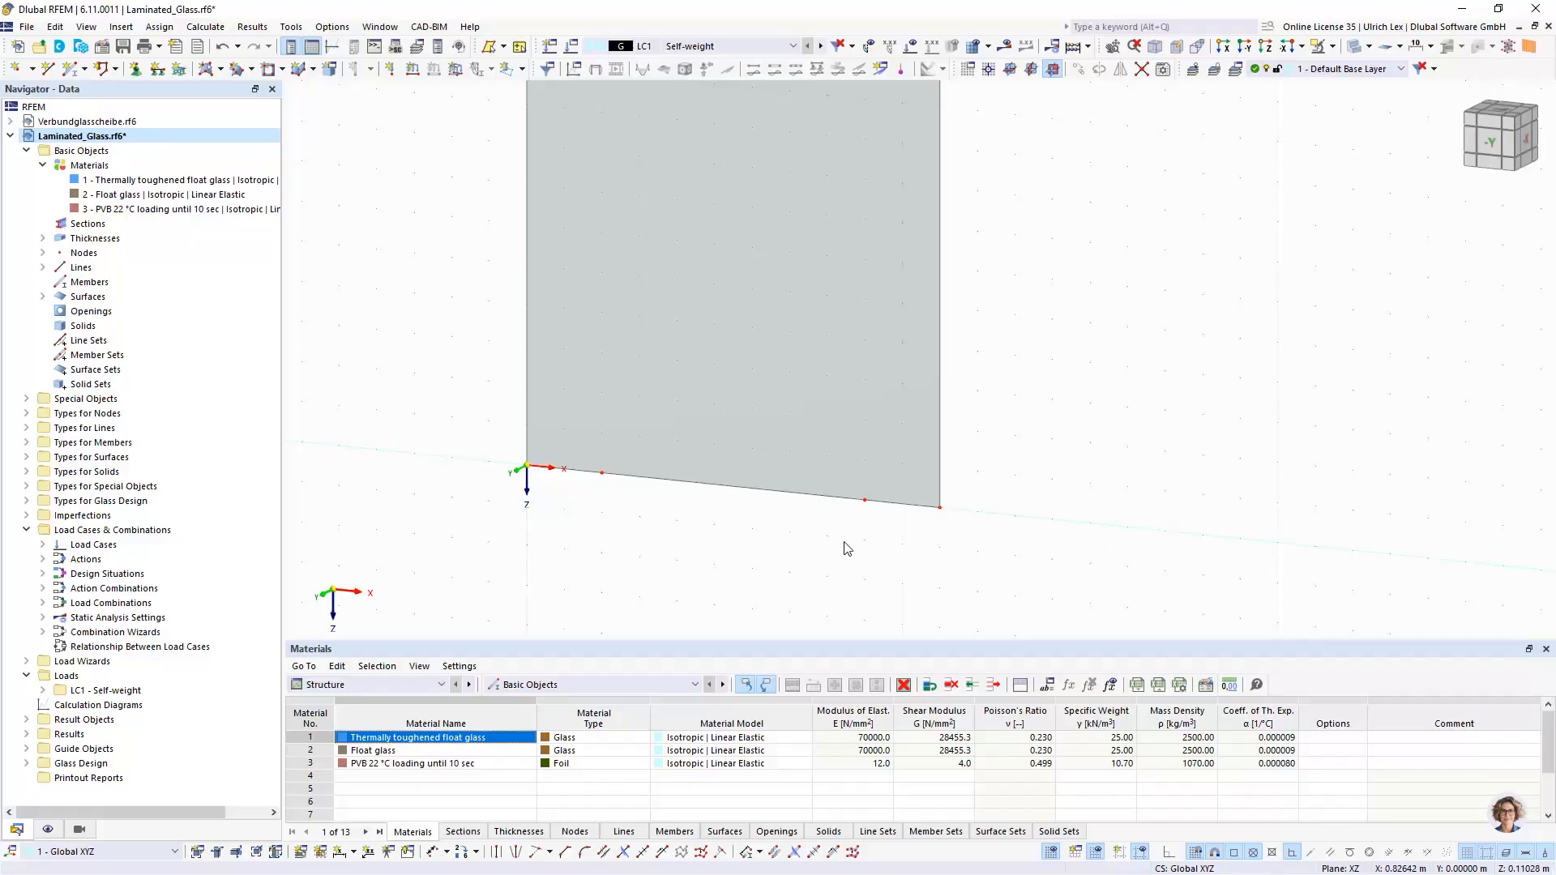
click(136, 70)
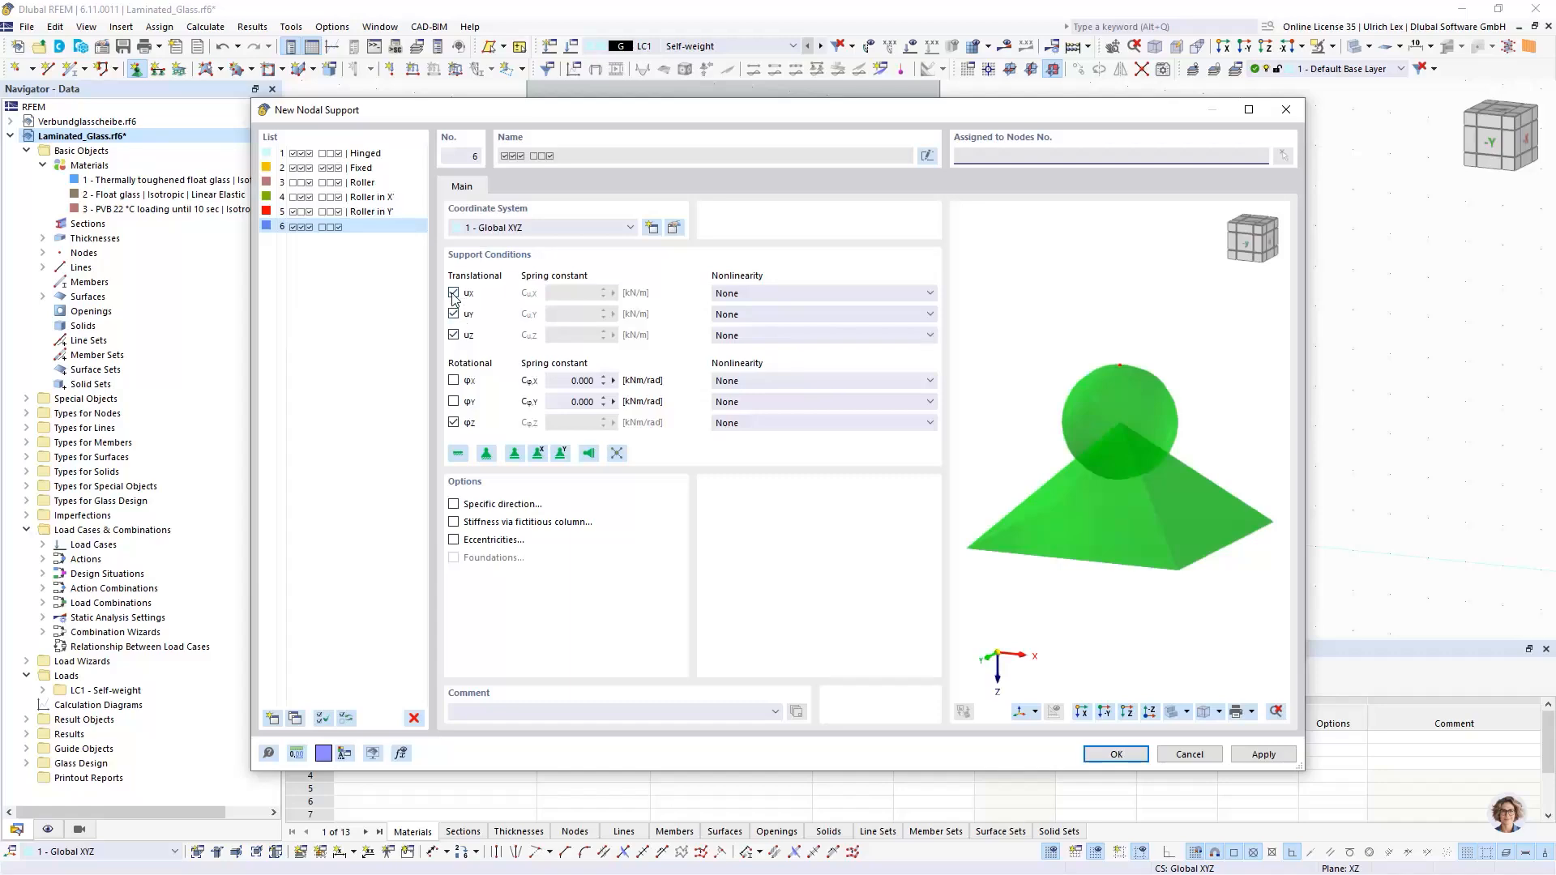
click(454, 294)
click(454, 313)
click(454, 422)
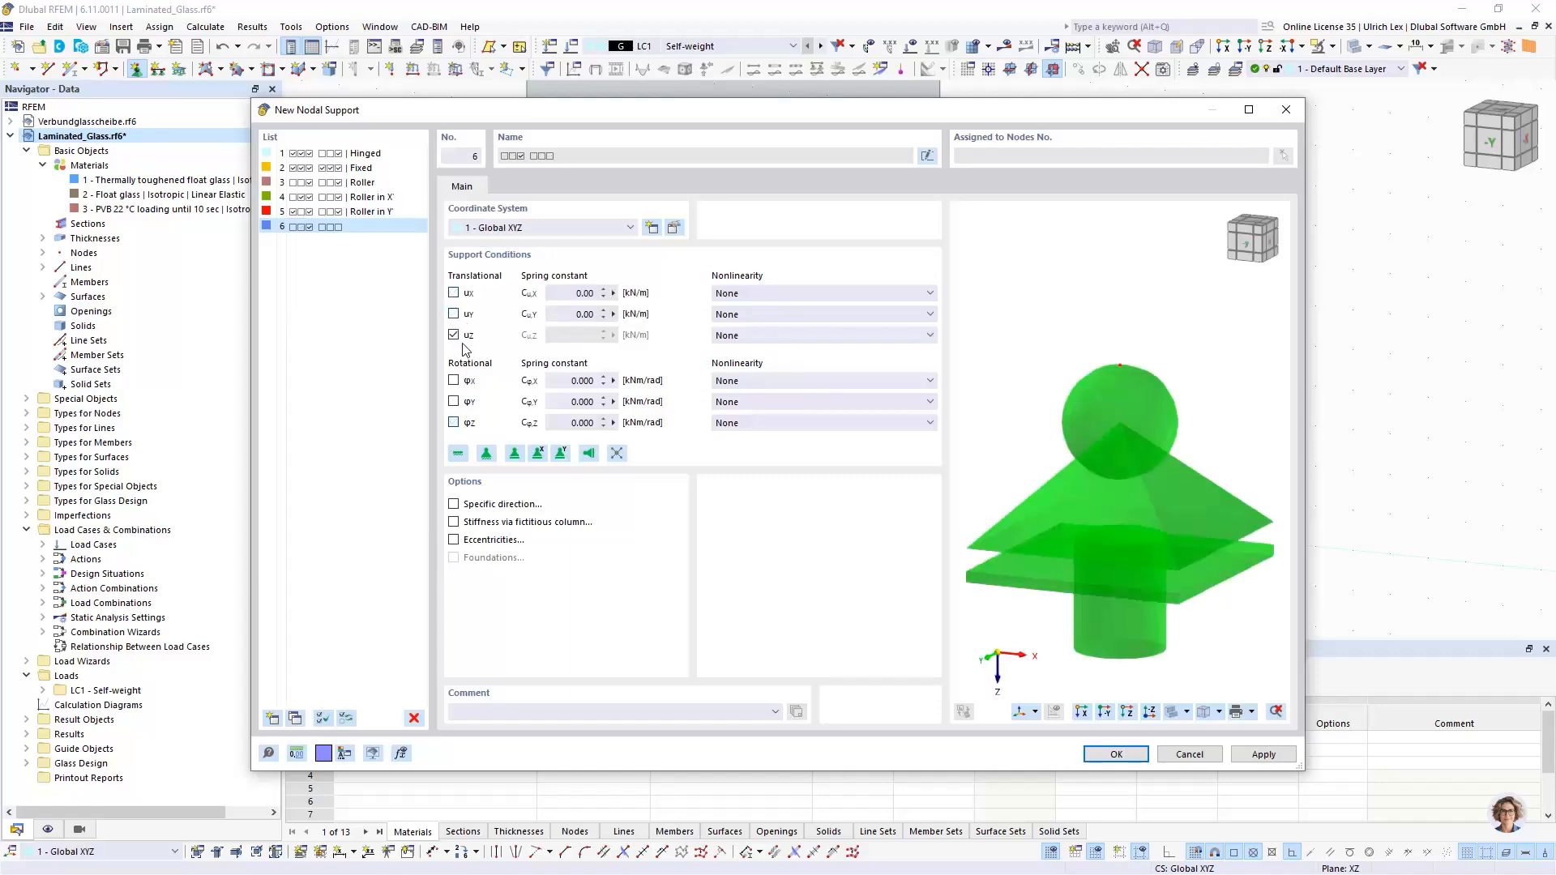
click(1115, 754)
click(885, 620)
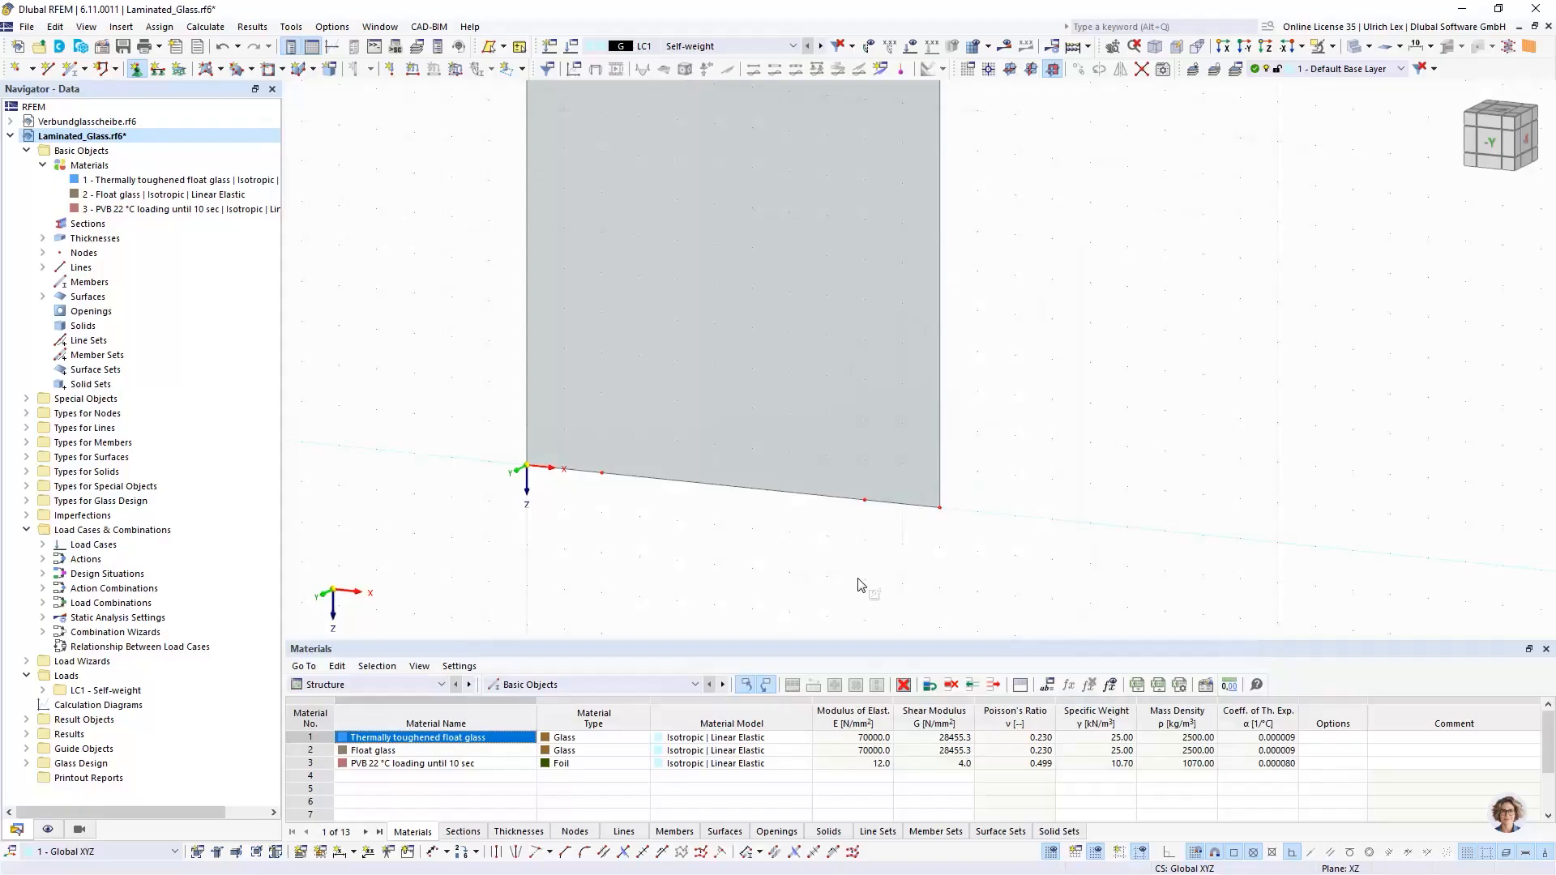
click(865, 499)
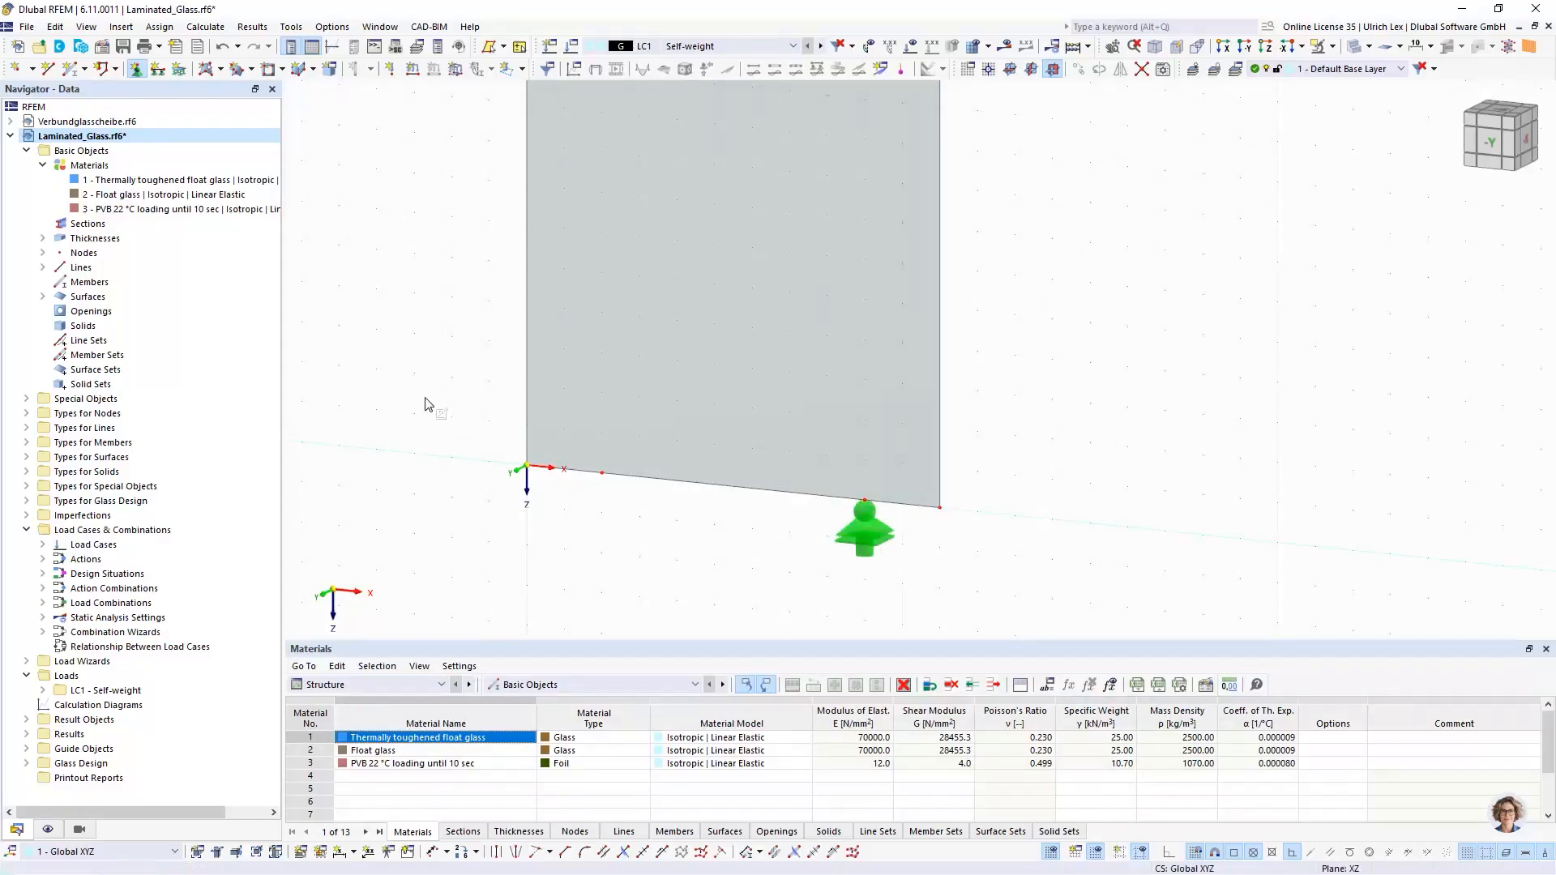
Step: Create a nodal support fixed only in uX and uZ and assign it to the bottom-edge division node nearest the origin
click(139, 71)
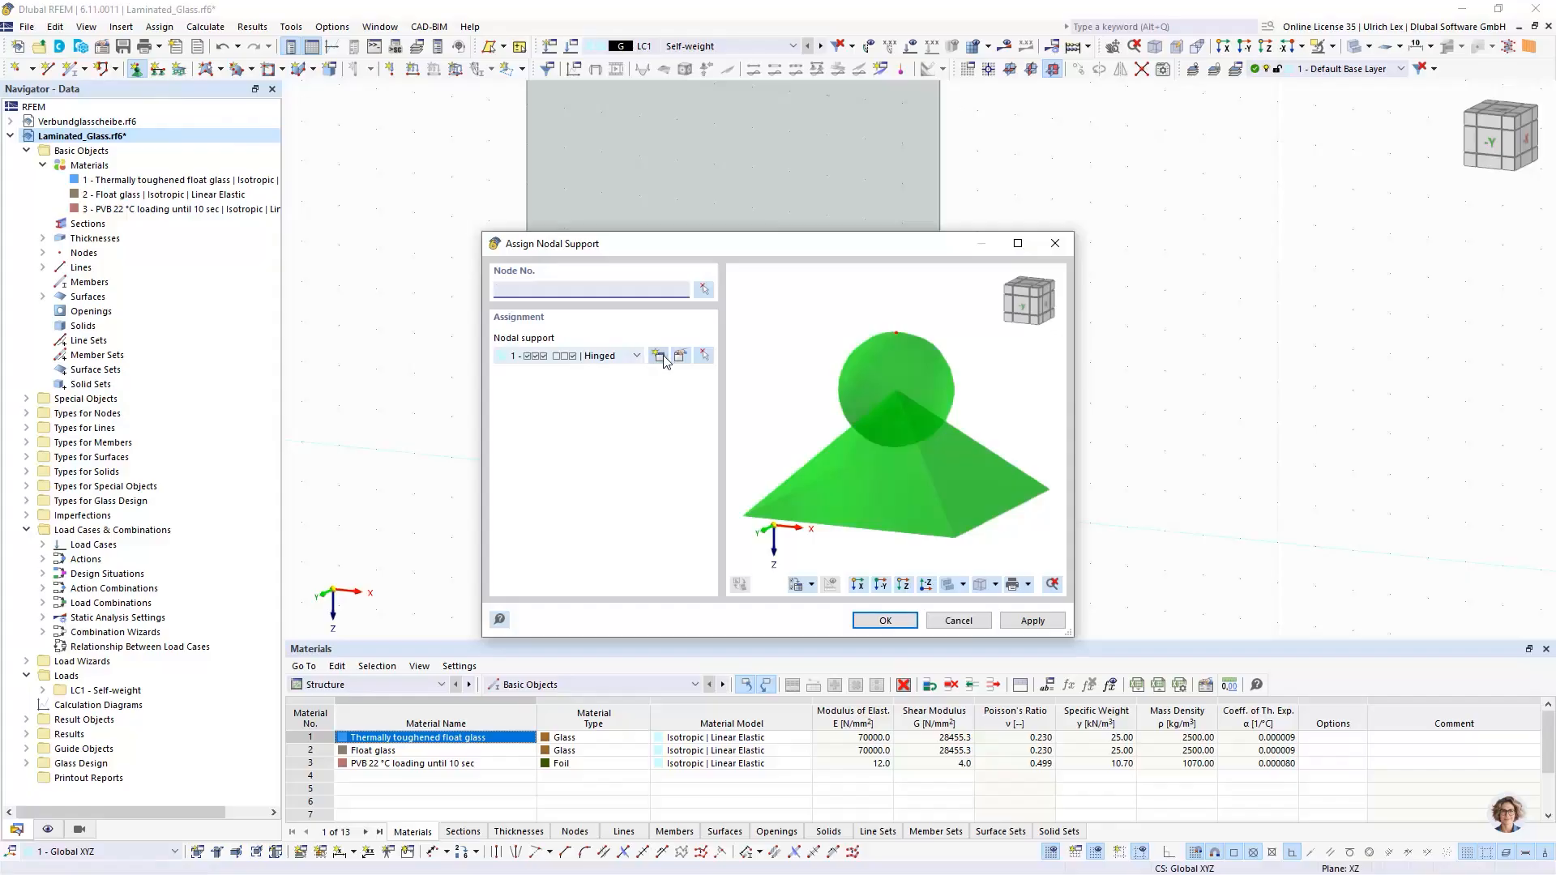
click(659, 356)
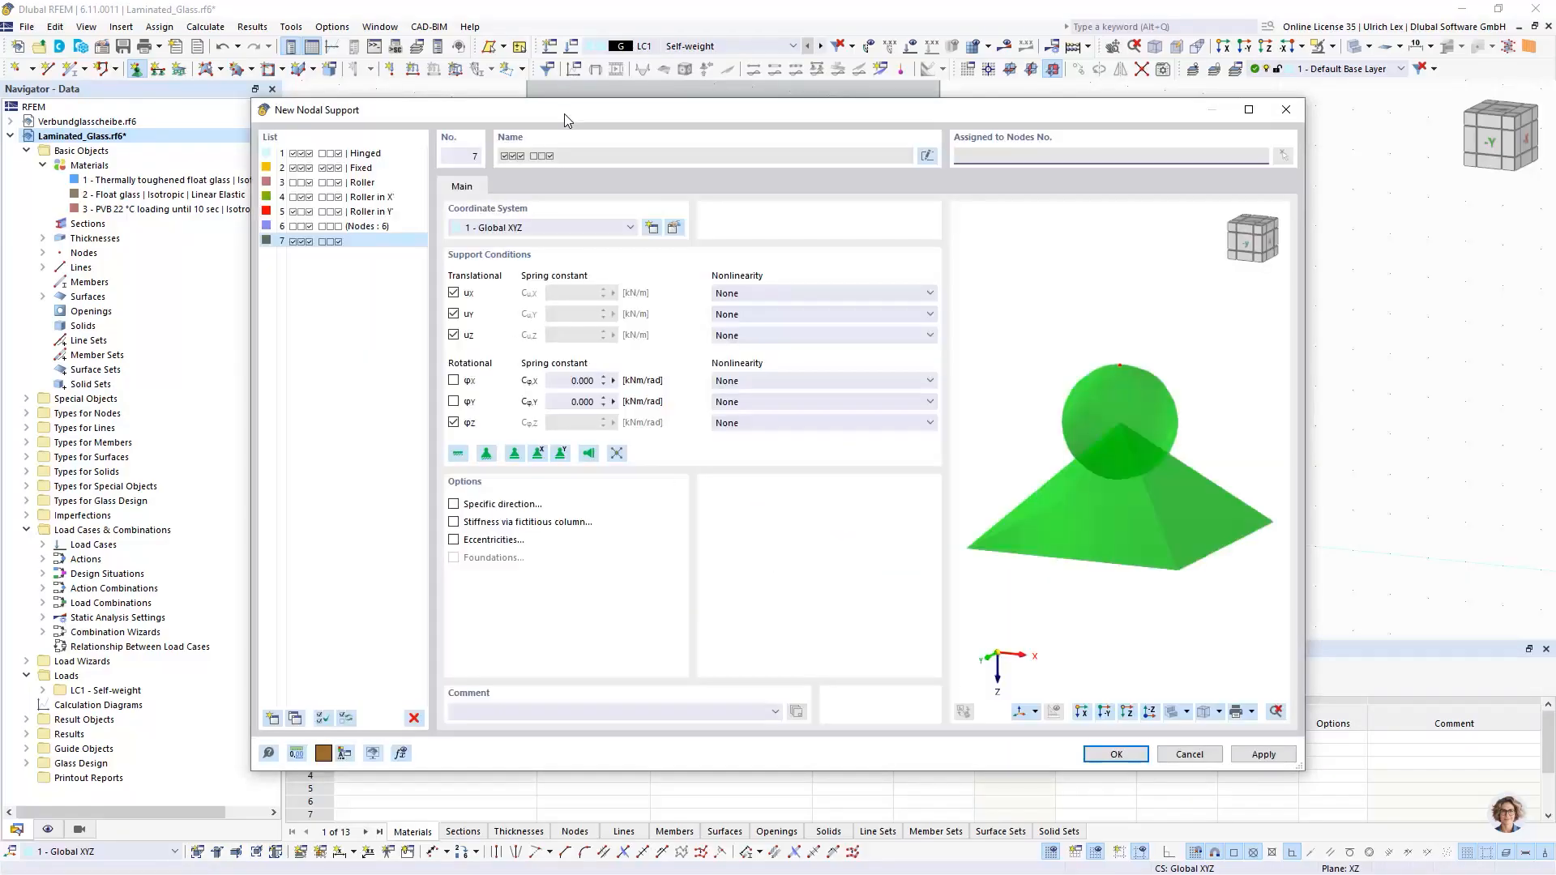
drag(564, 113, 759, 116)
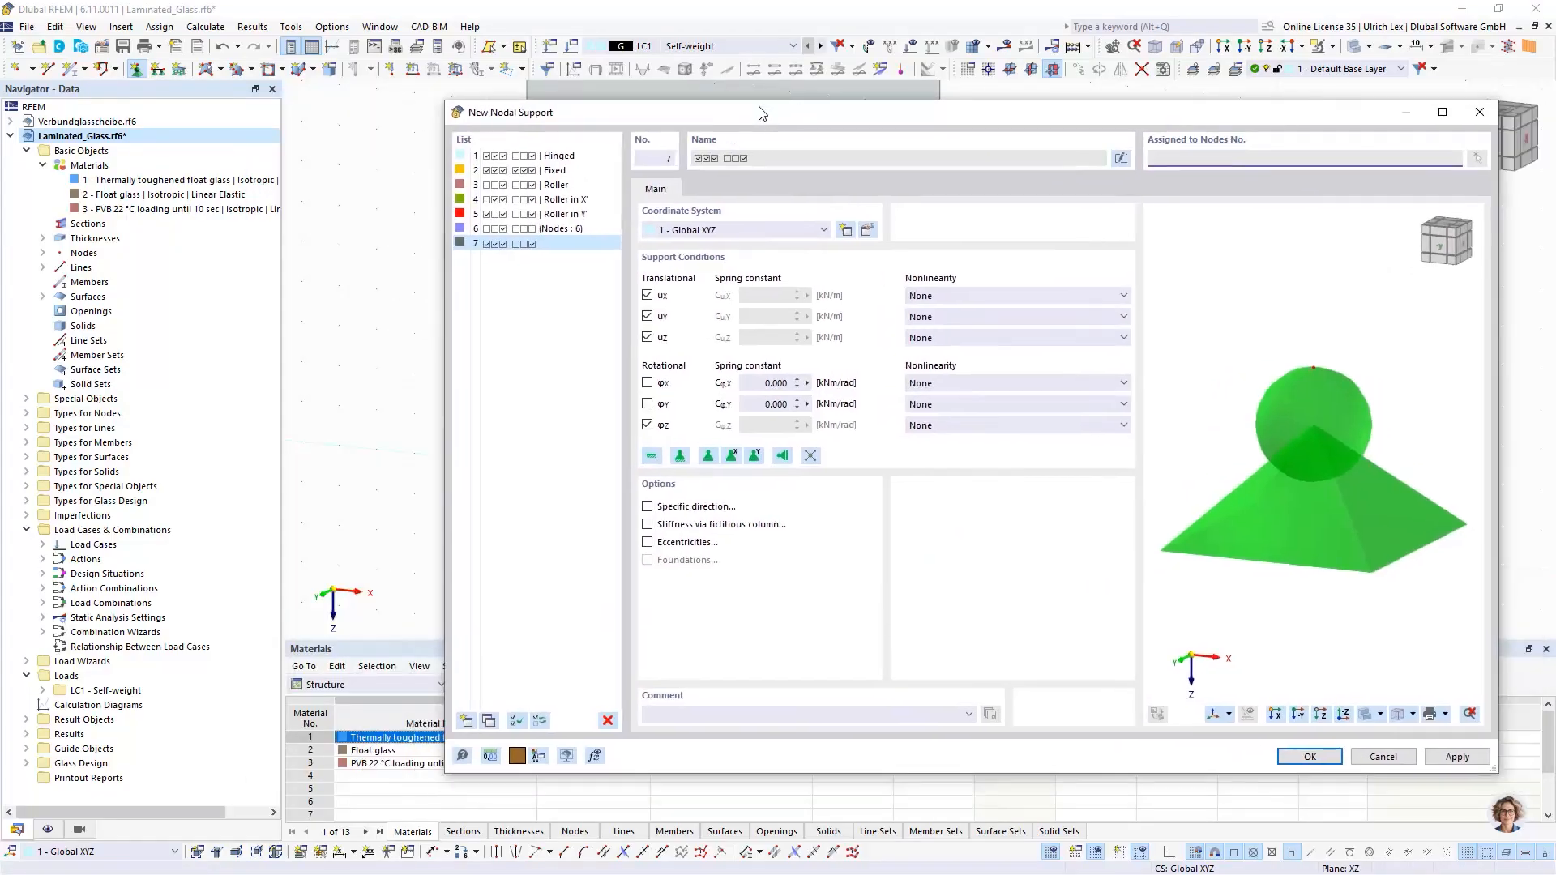
click(647, 316)
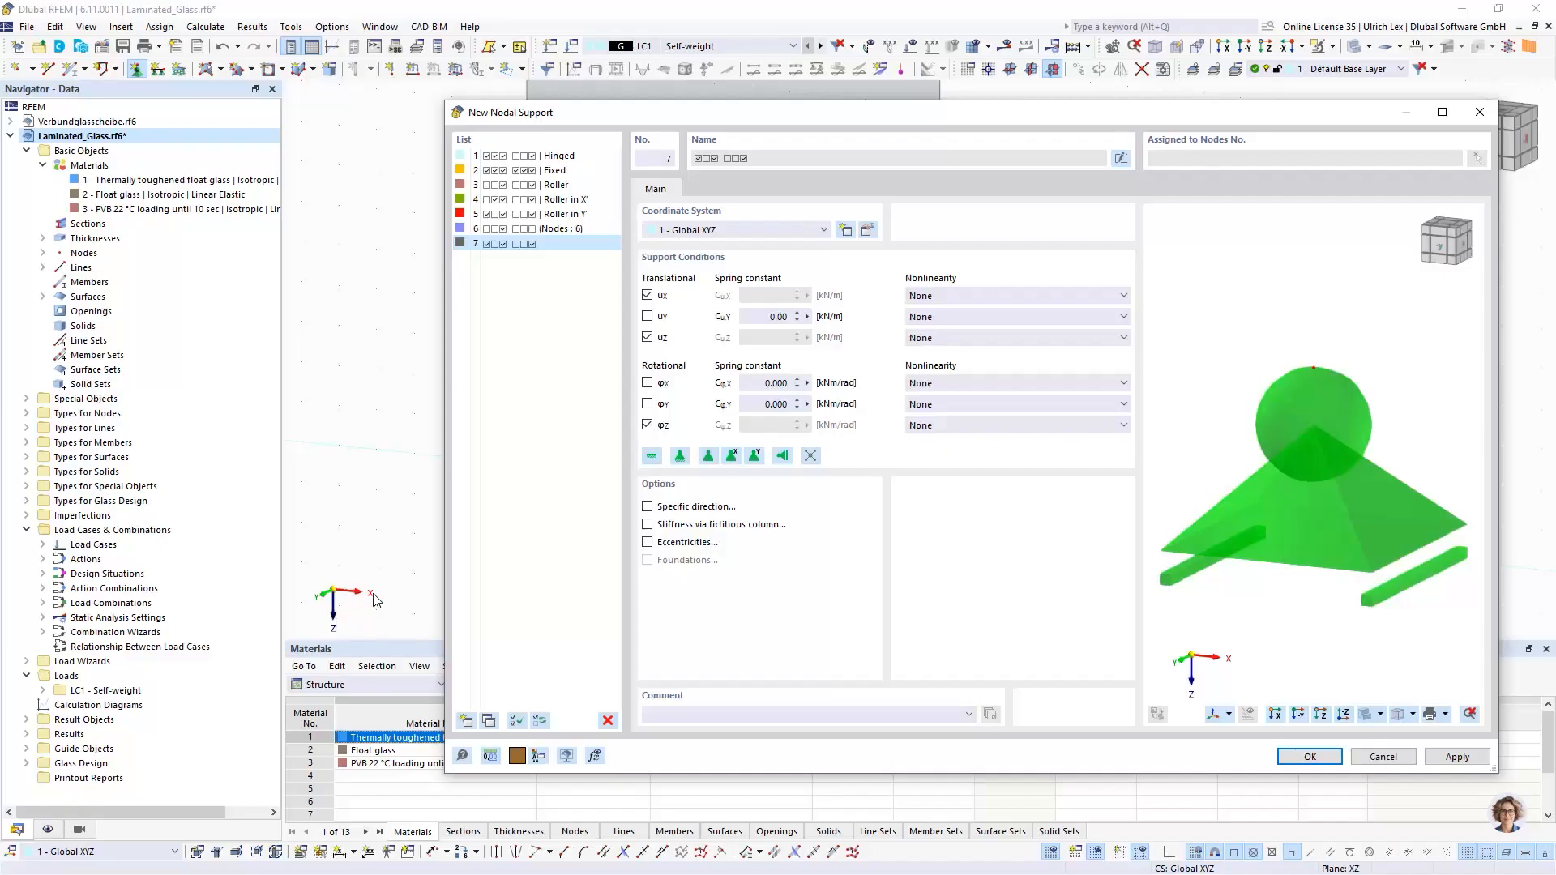
click(648, 426)
click(1304, 756)
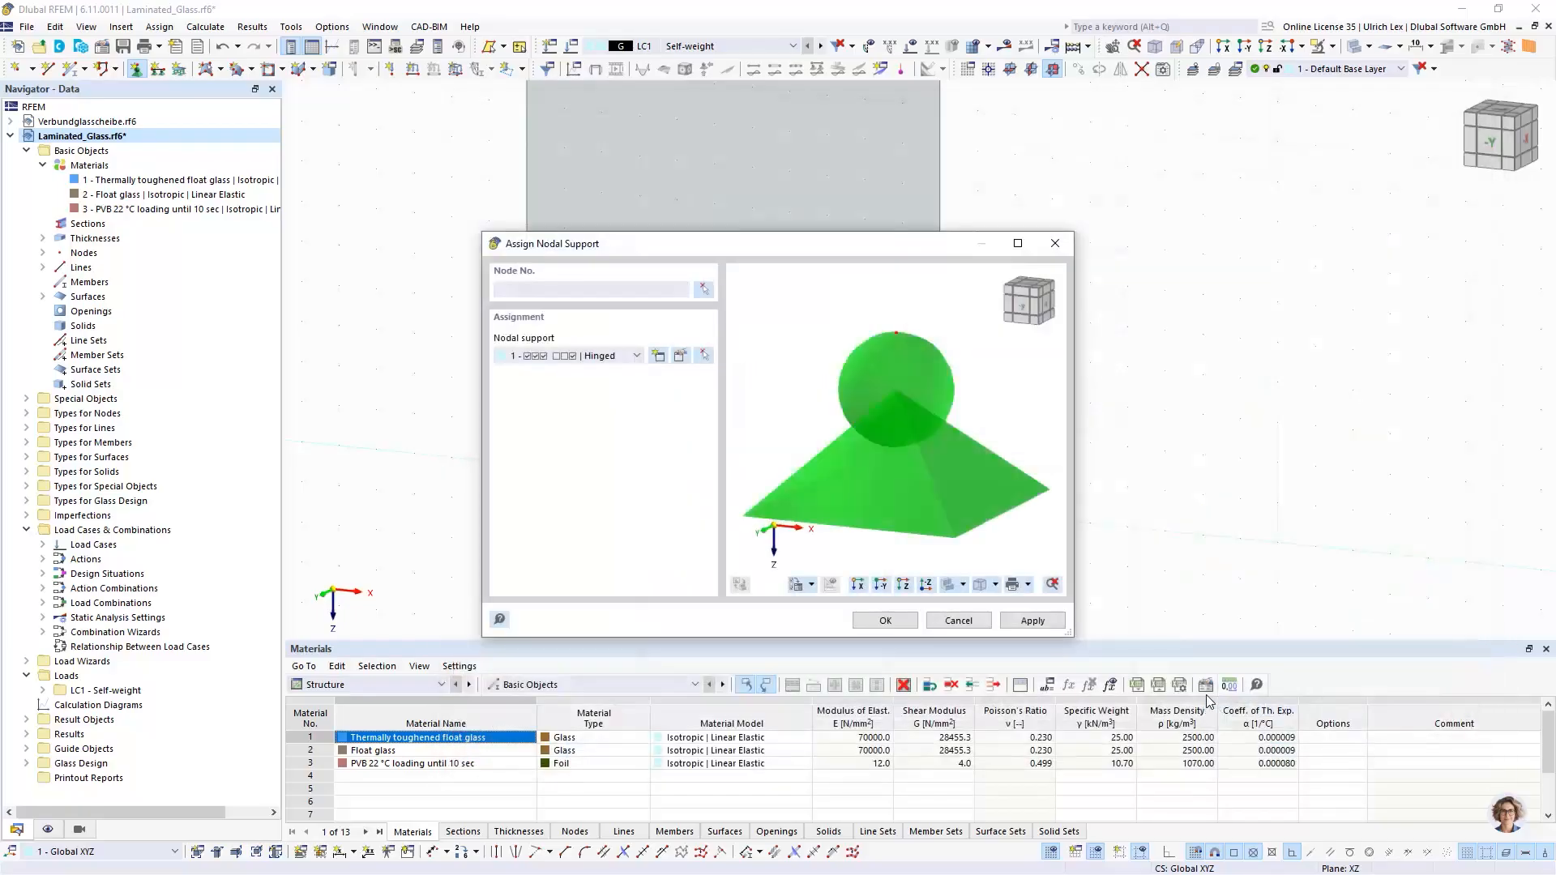
click(880, 620)
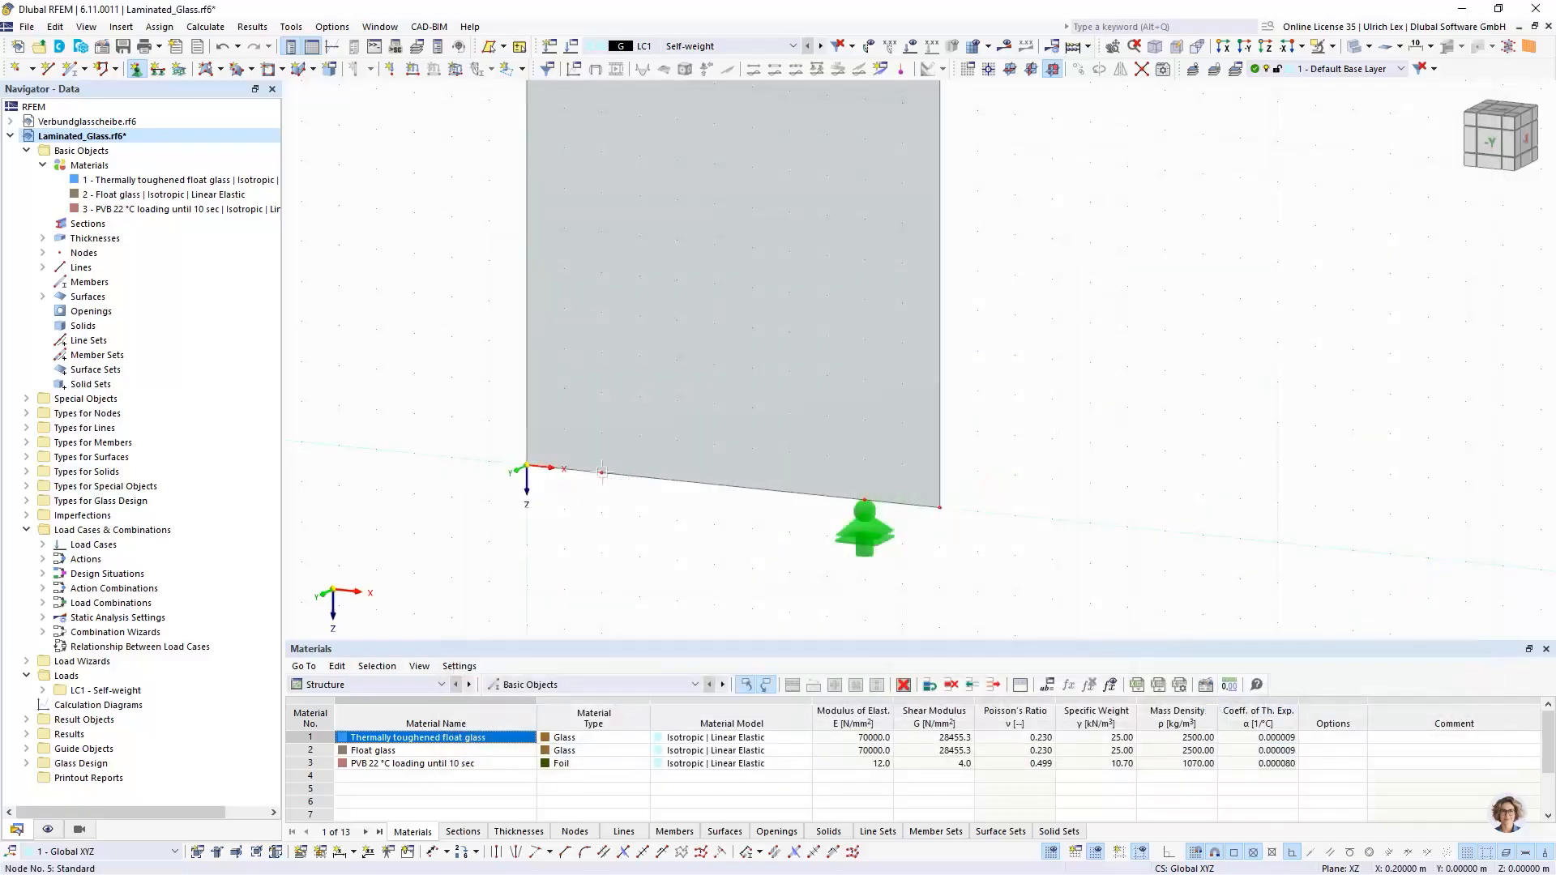
click(602, 471)
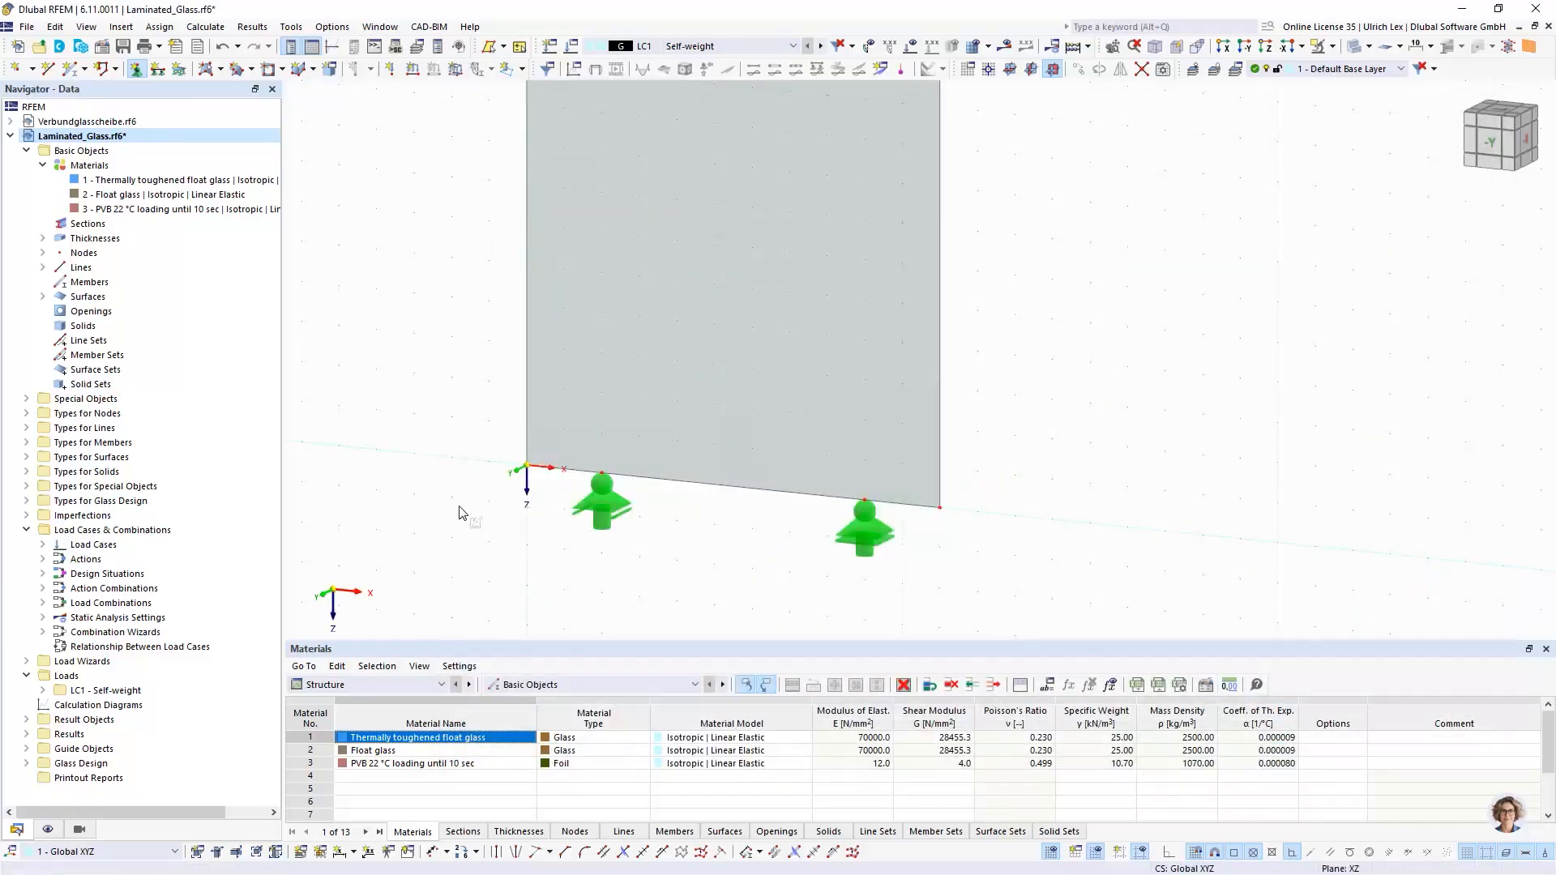
key(Escape)
Step: Create a line support with all fixities released and a translational spring constant Cu,Y of 2000 kN/m²
click(157, 70)
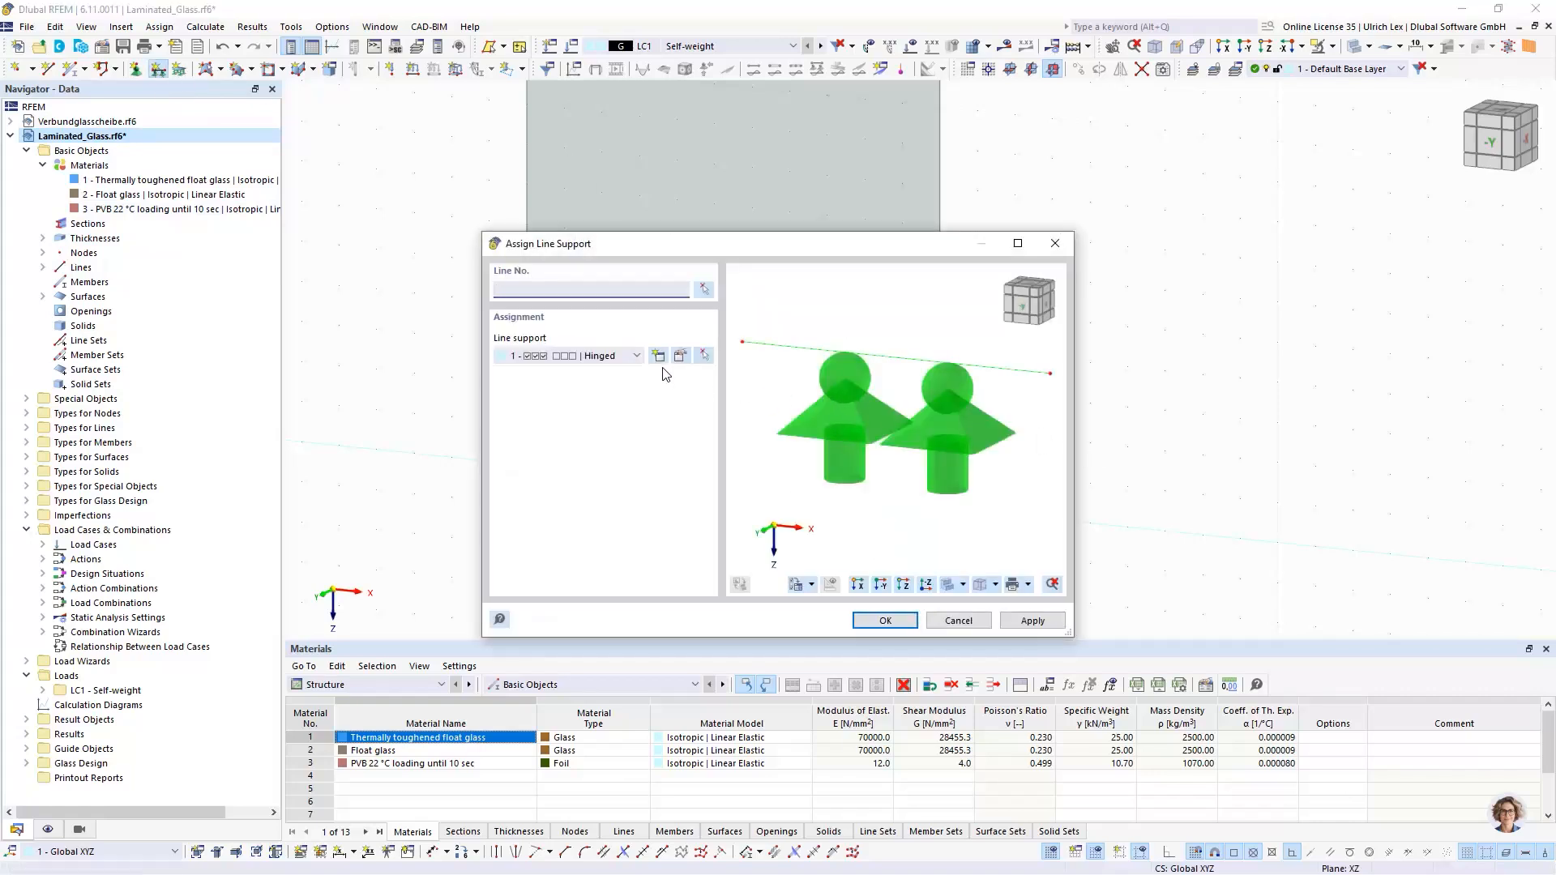
click(659, 356)
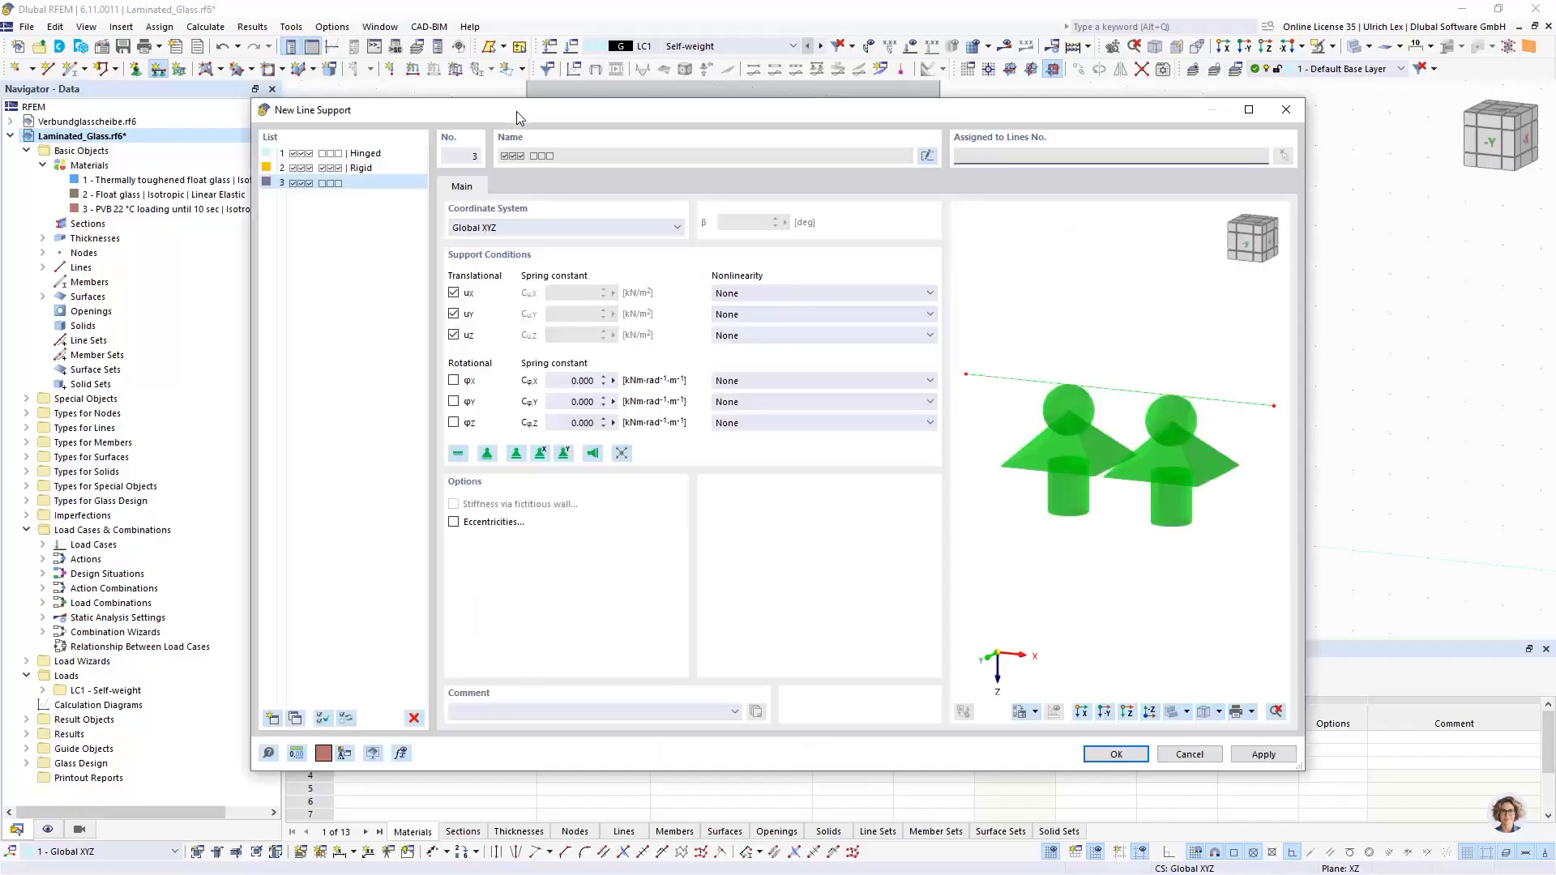
drag(517, 110, 717, 105)
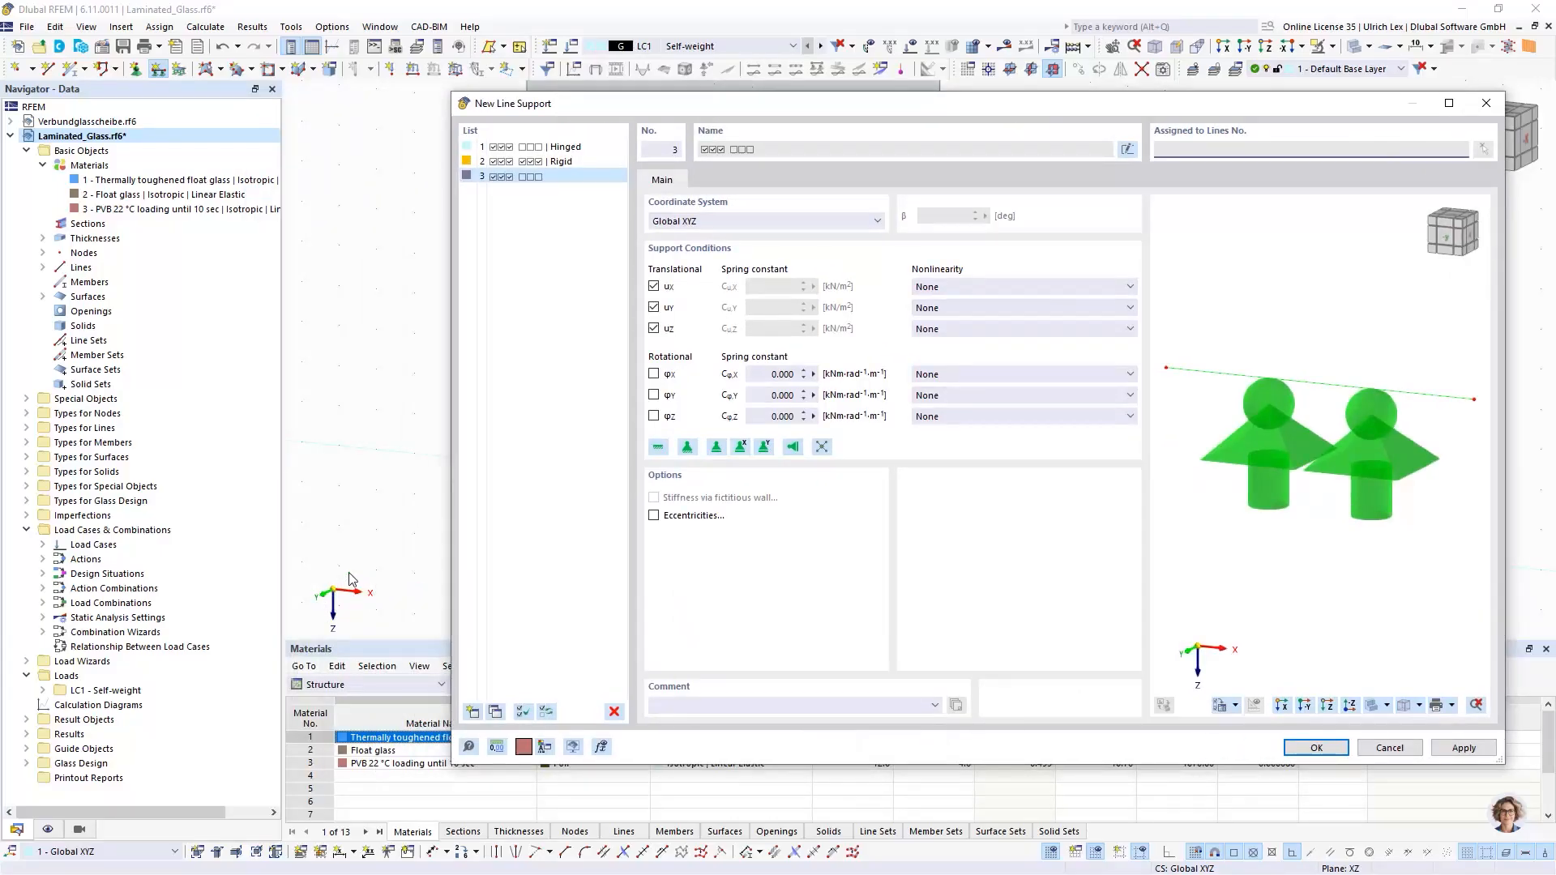
click(653, 286)
click(653, 329)
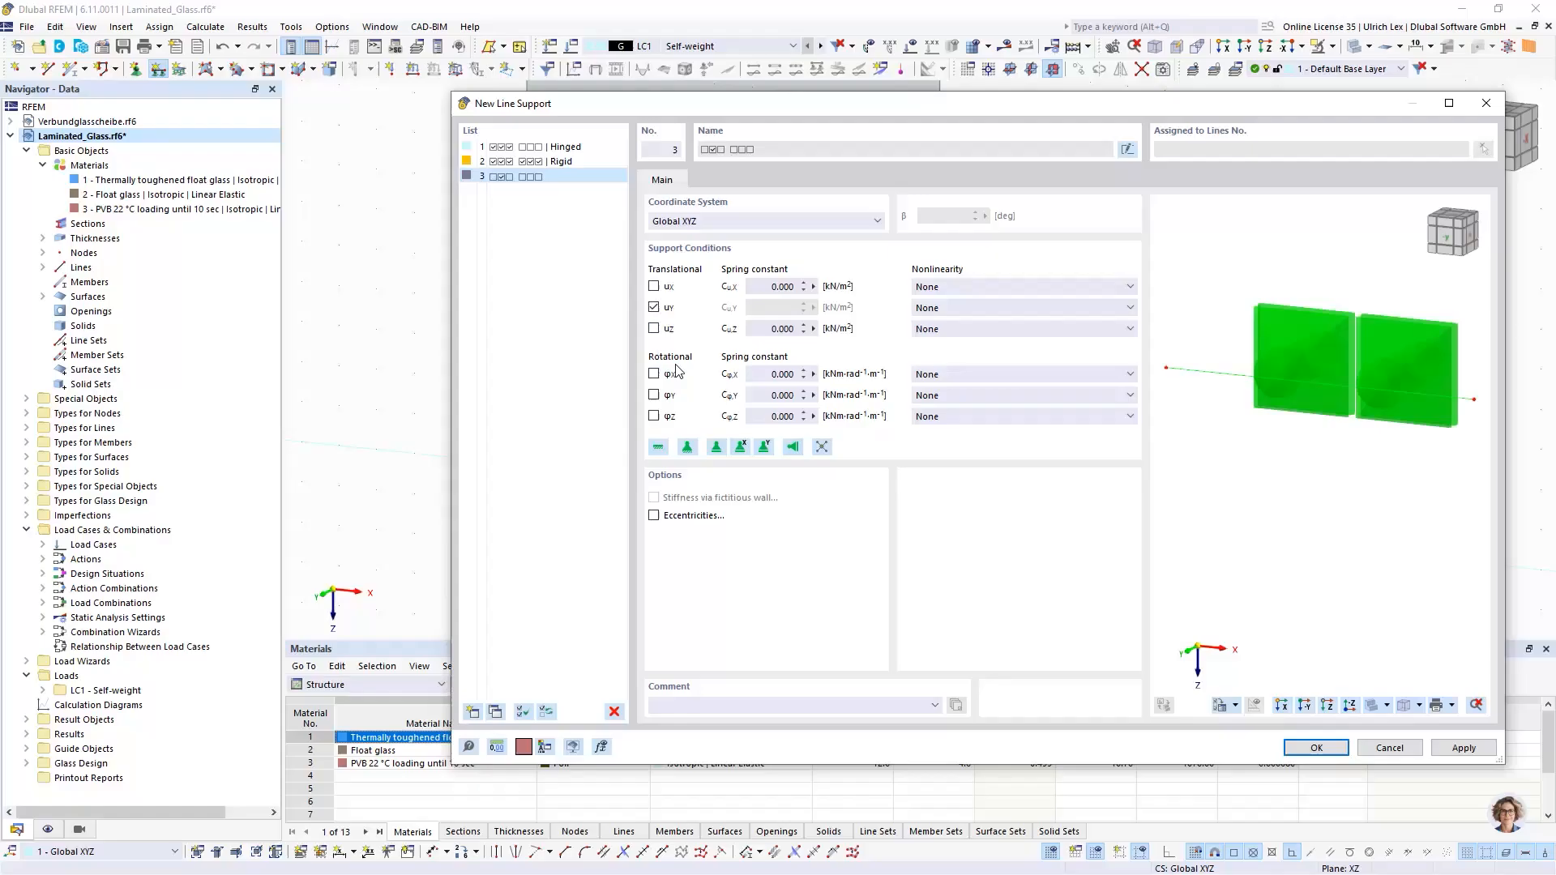
click(654, 308)
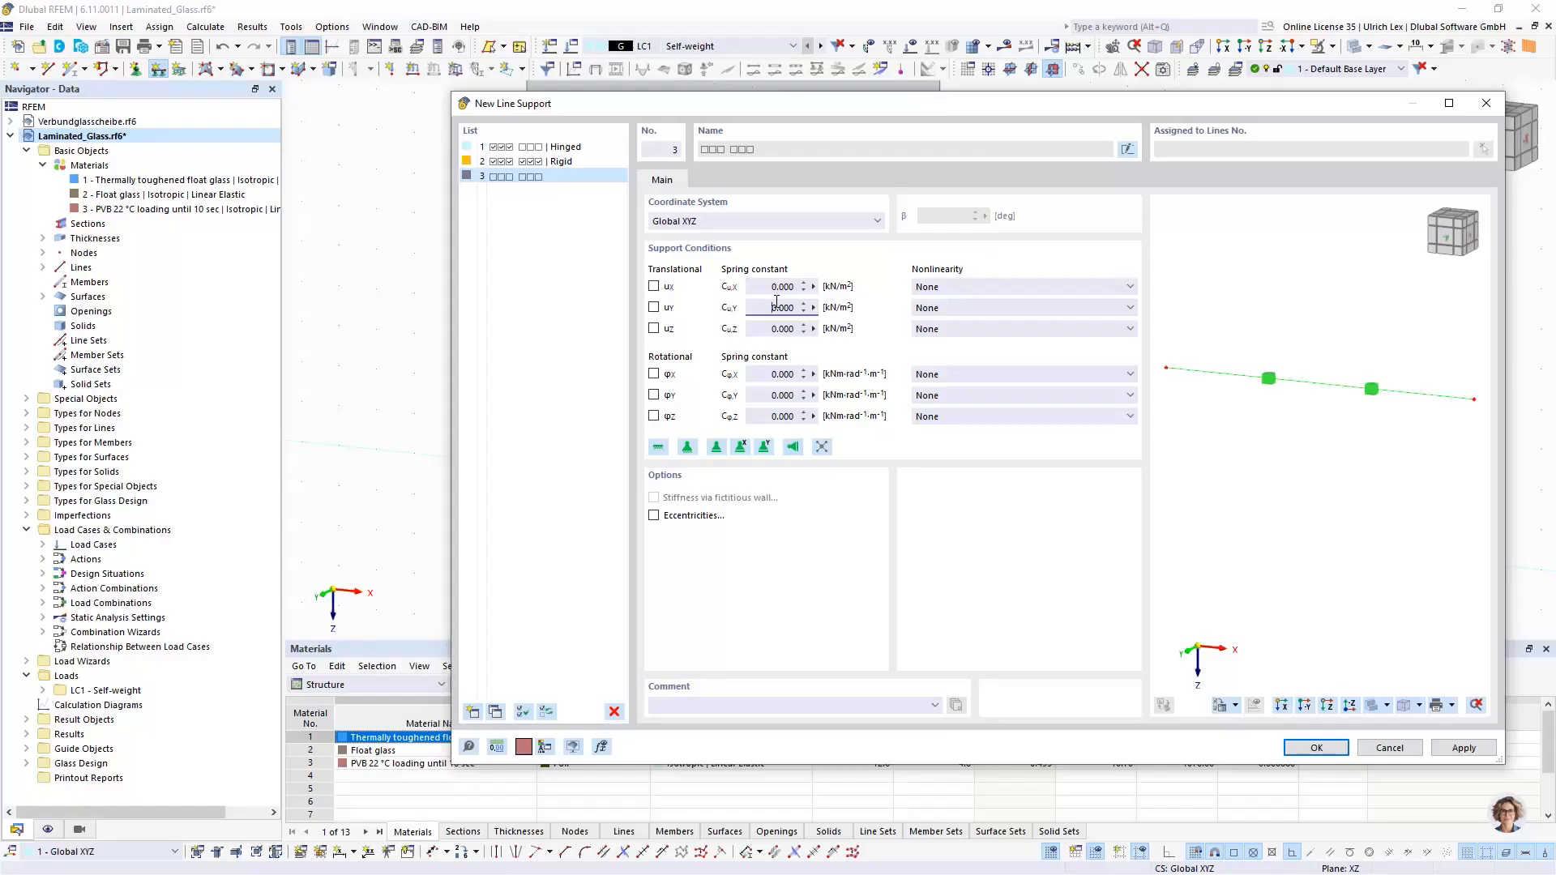
drag(771, 306, 807, 306)
text(2)
drag(808, 114, 778, 108)
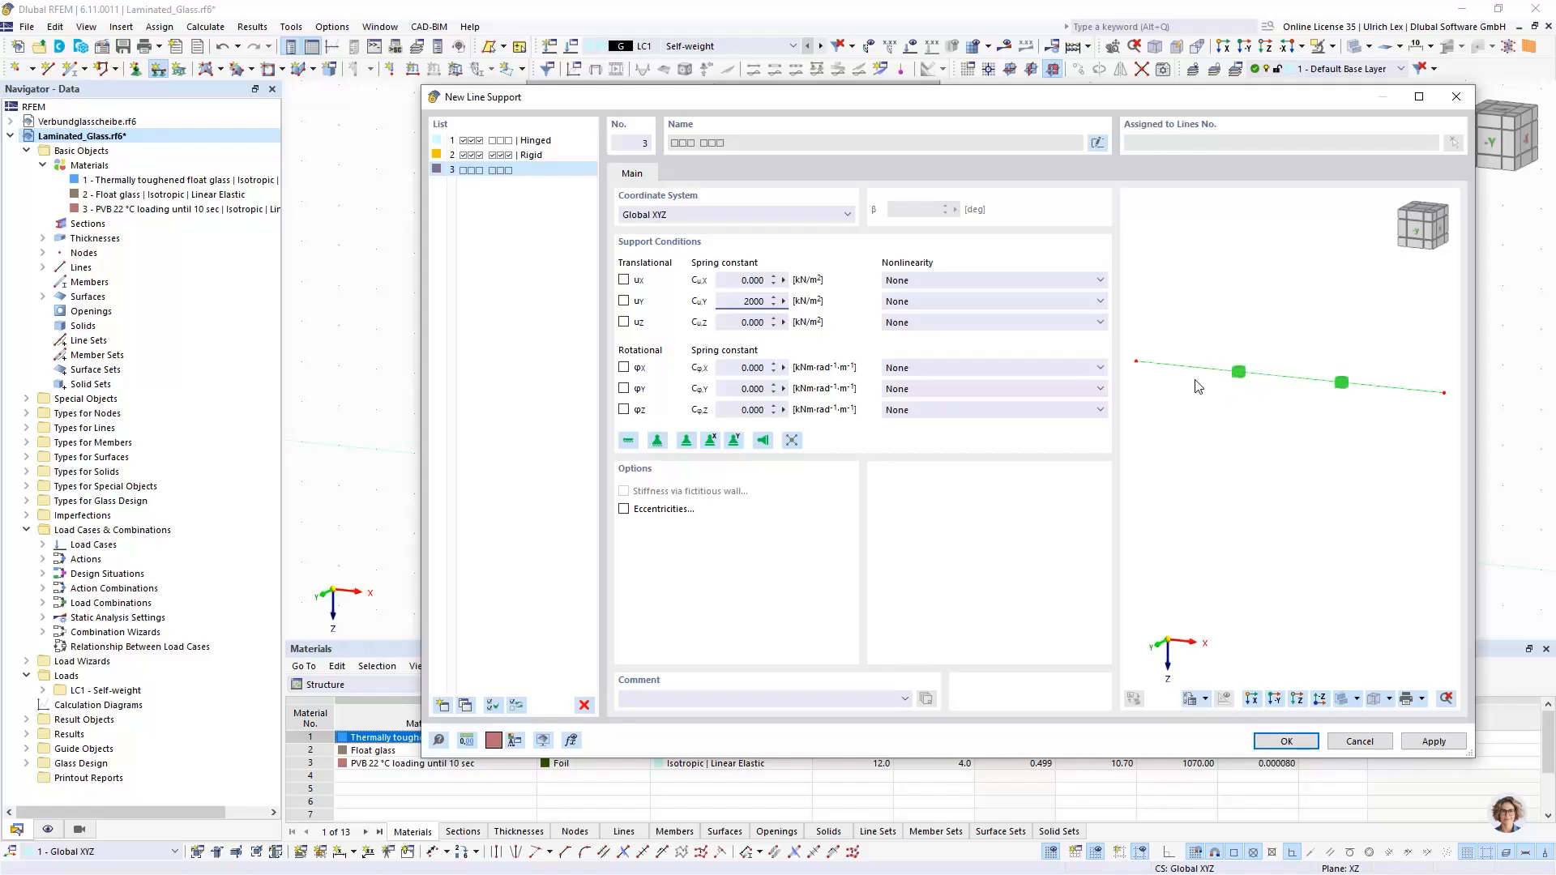
click(1286, 740)
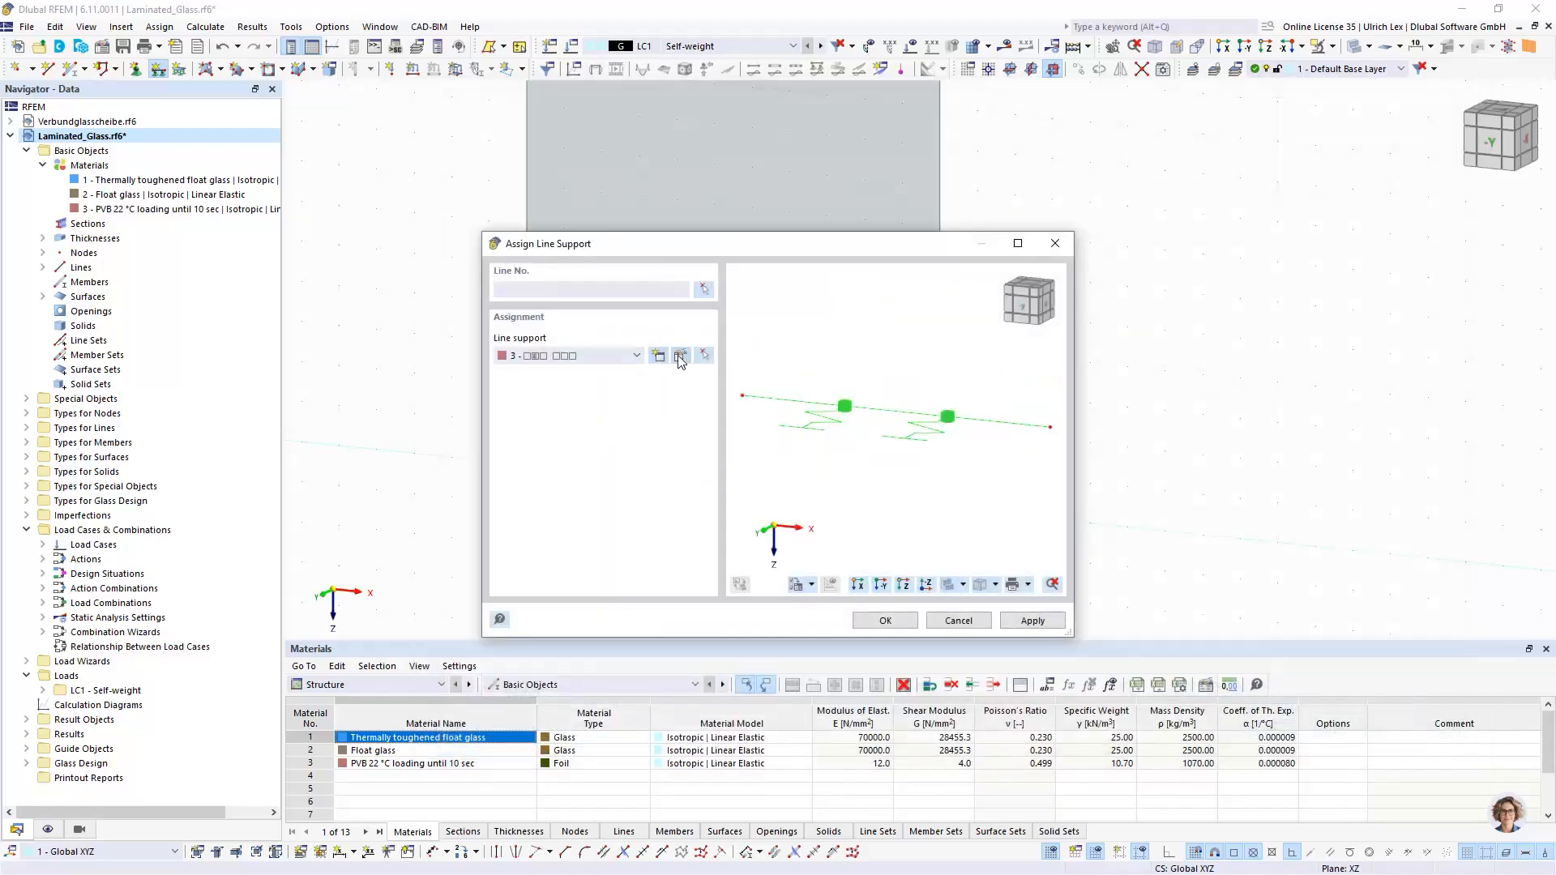
Step: Reopen the spring line support and check the nonlinearity choices for uY without changing the definition
click(673, 358)
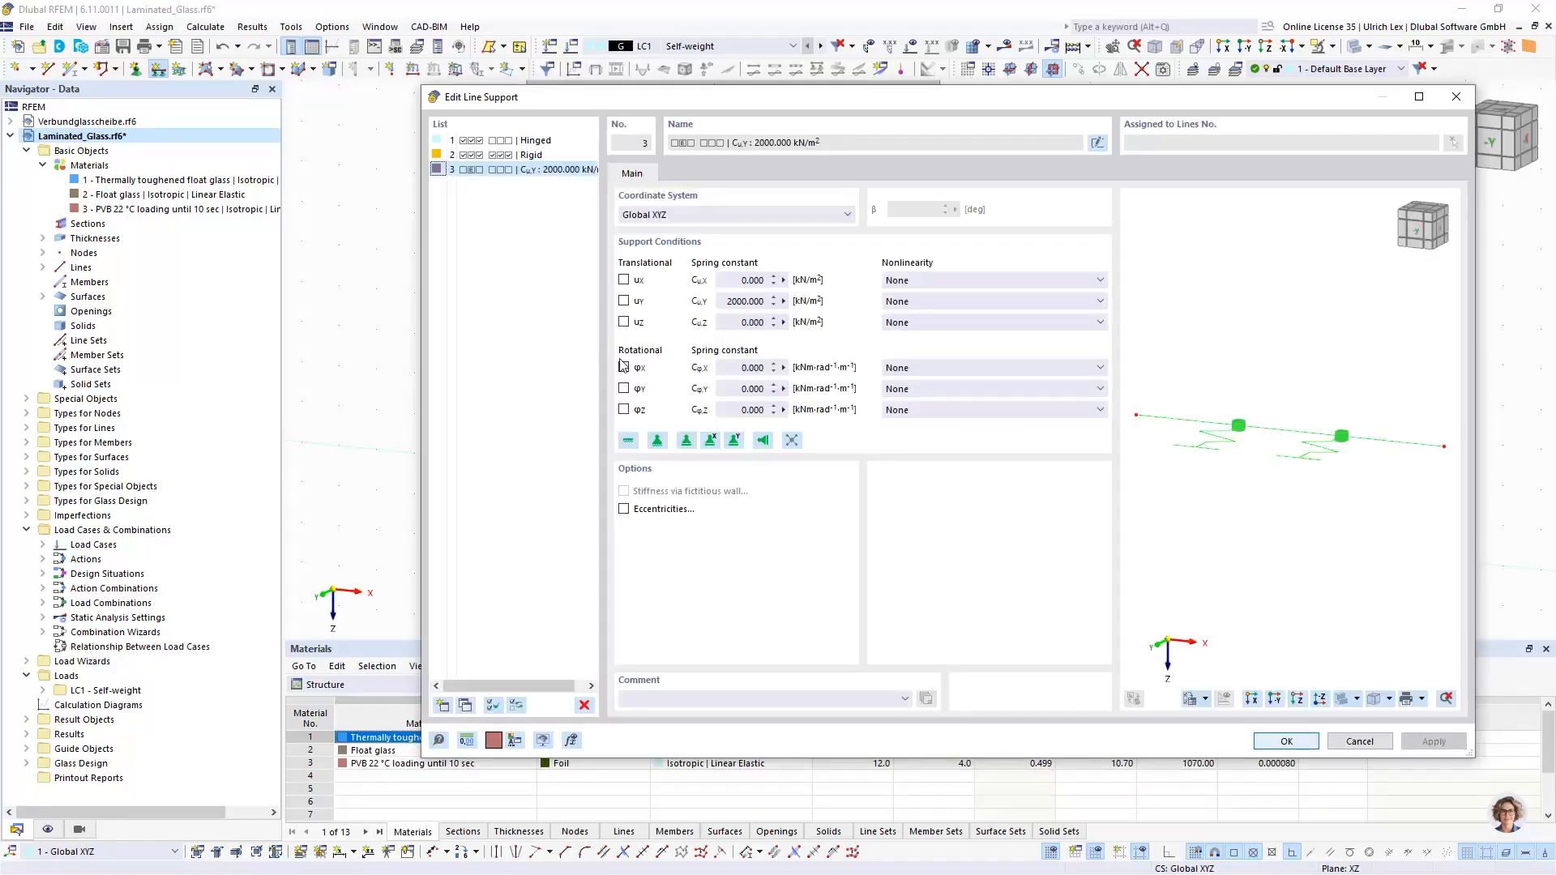
click(930, 302)
click(859, 321)
click(1278, 742)
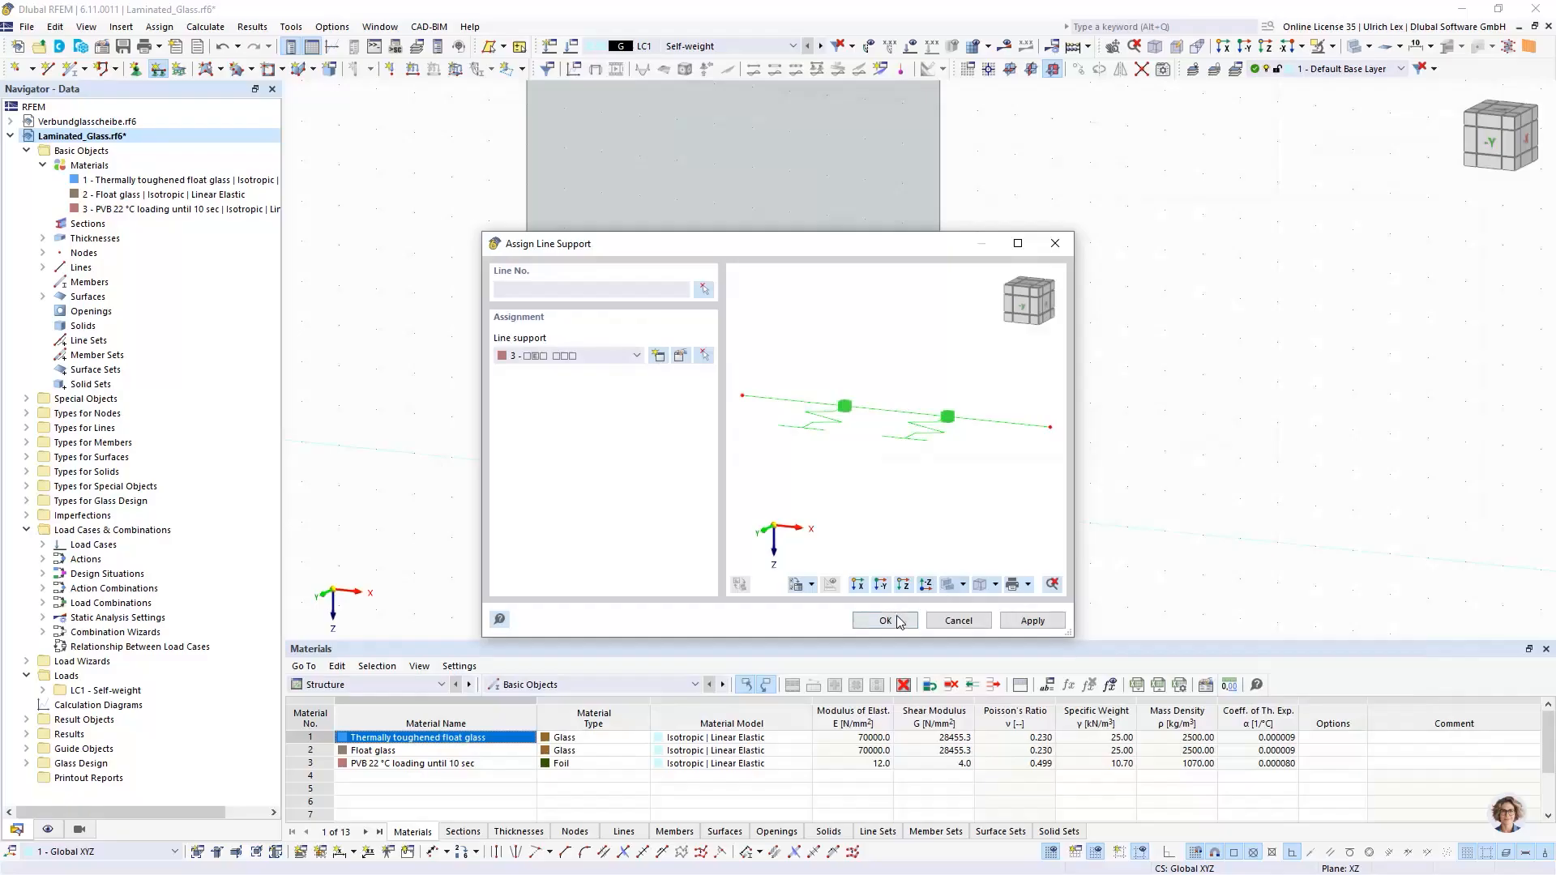
Step: Assign the spring line support to the pane's two vertical edges, top edge and all bottom-edge segments
click(885, 620)
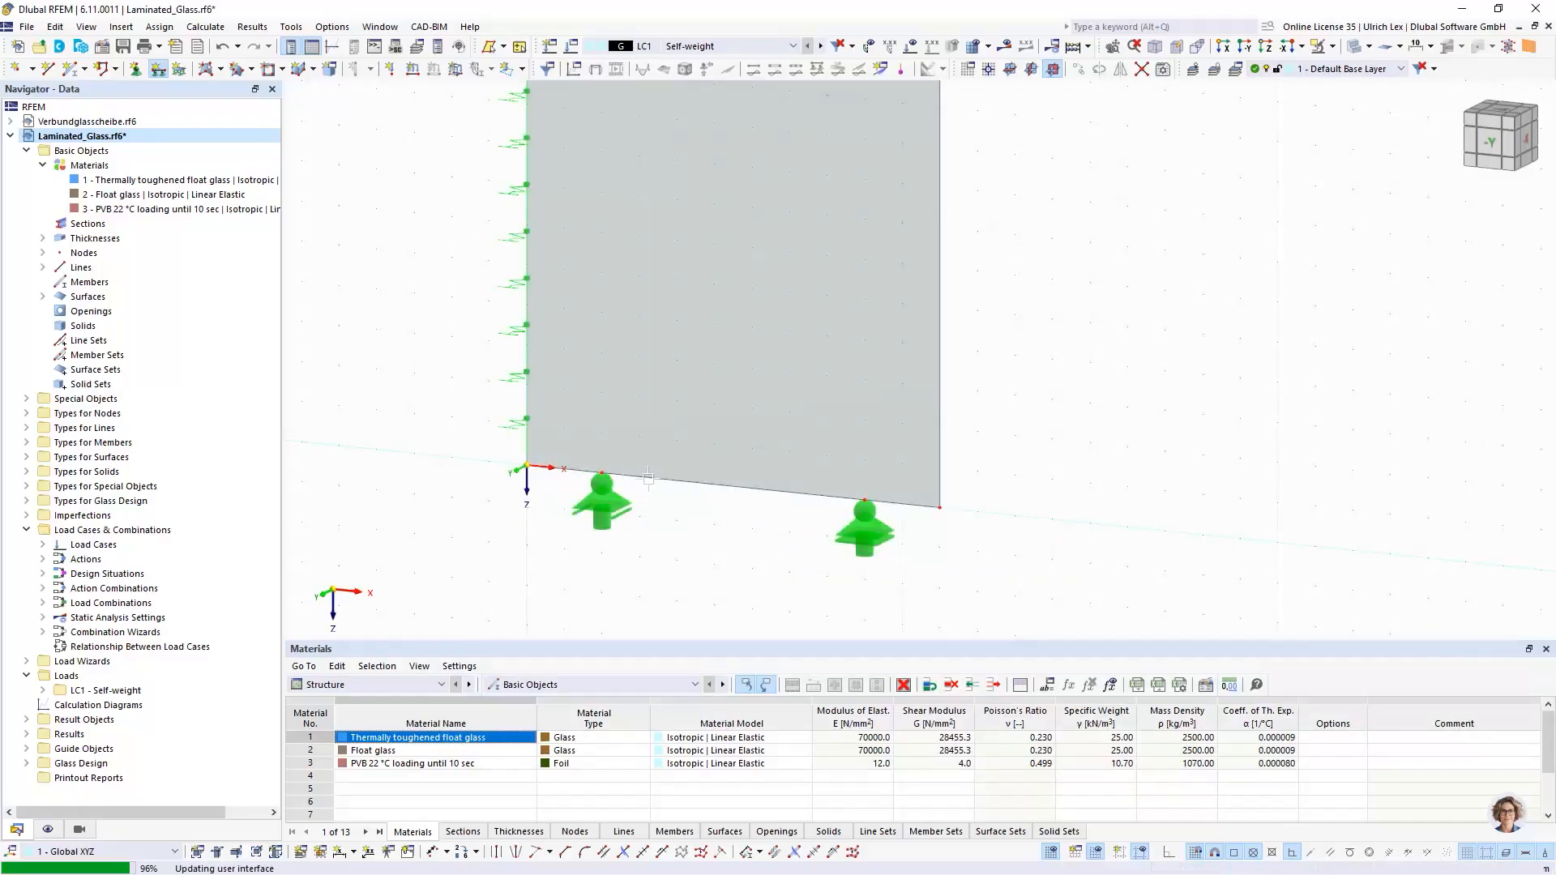
click(911, 505)
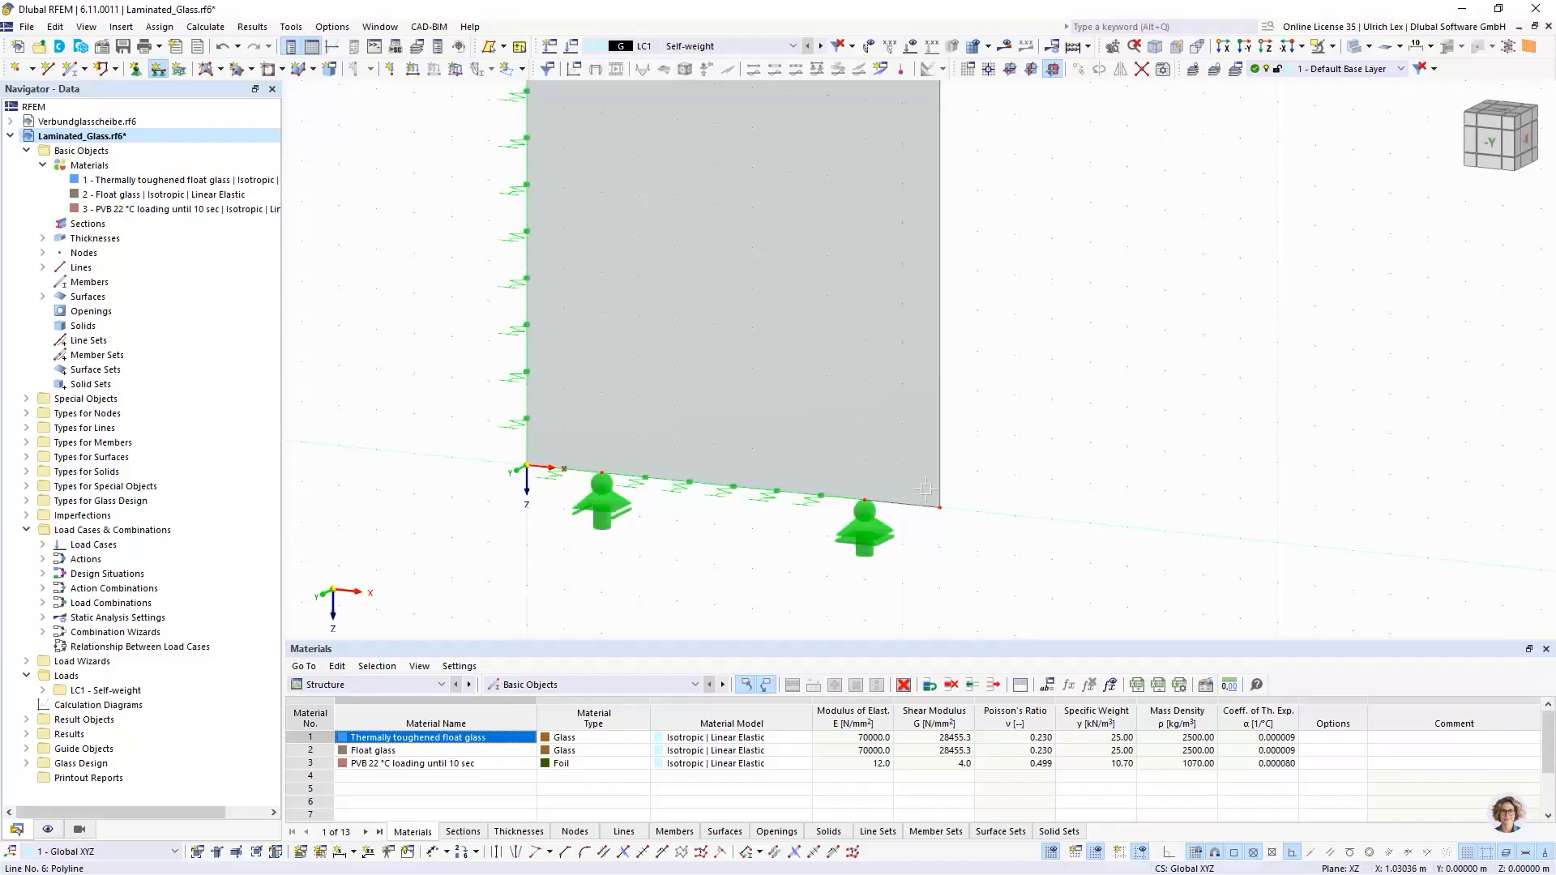
click(939, 448)
scroll(930, 532, down, 5)
scroll(903, 304, up, 3)
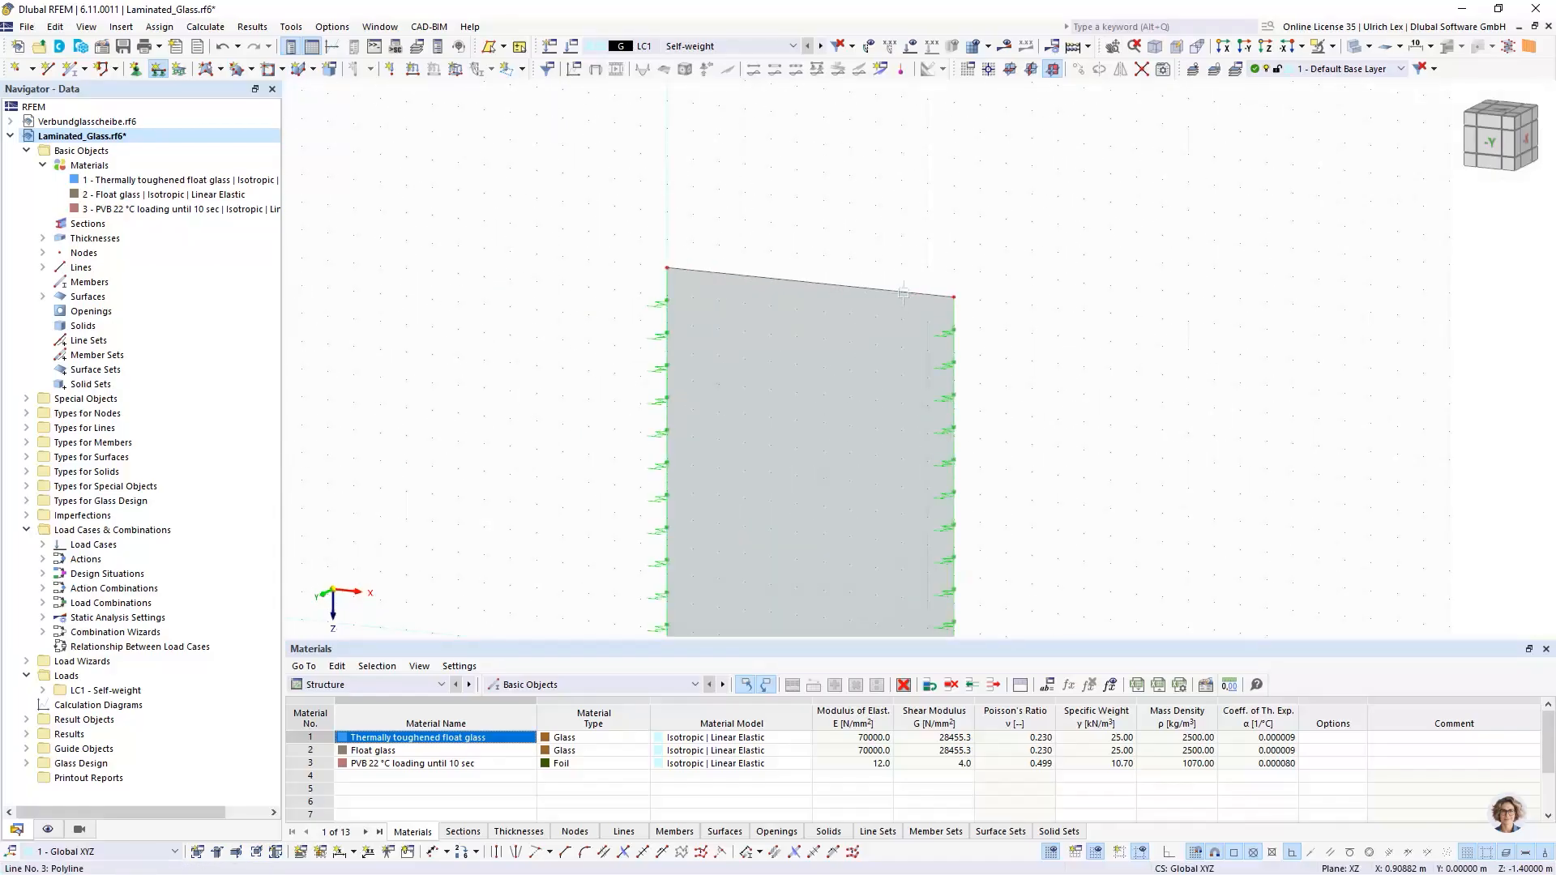
click(903, 294)
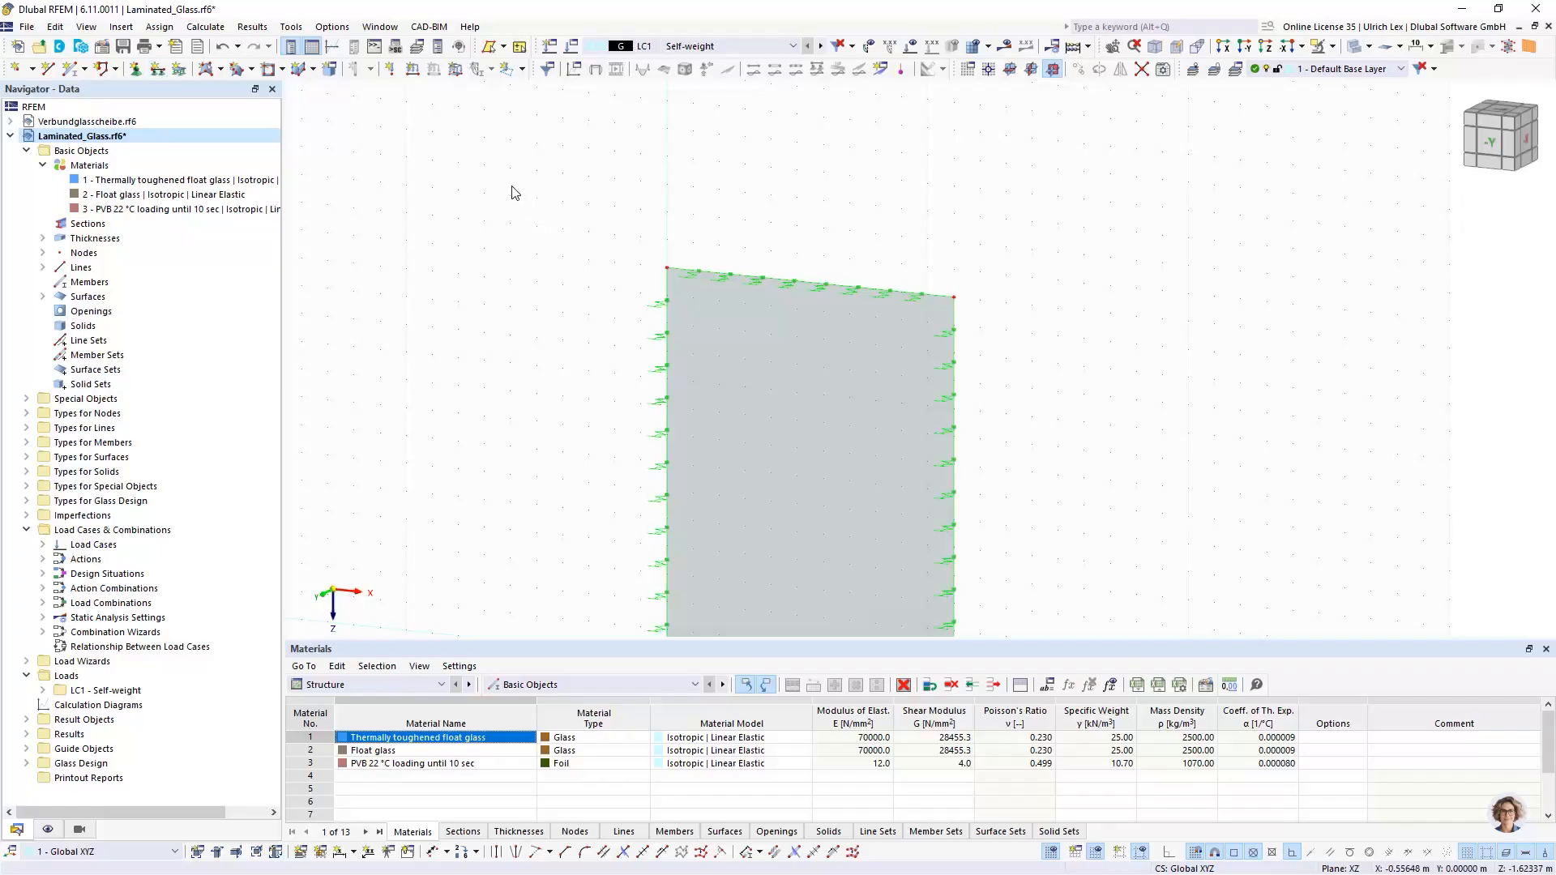
scroll(511, 192, down, 2)
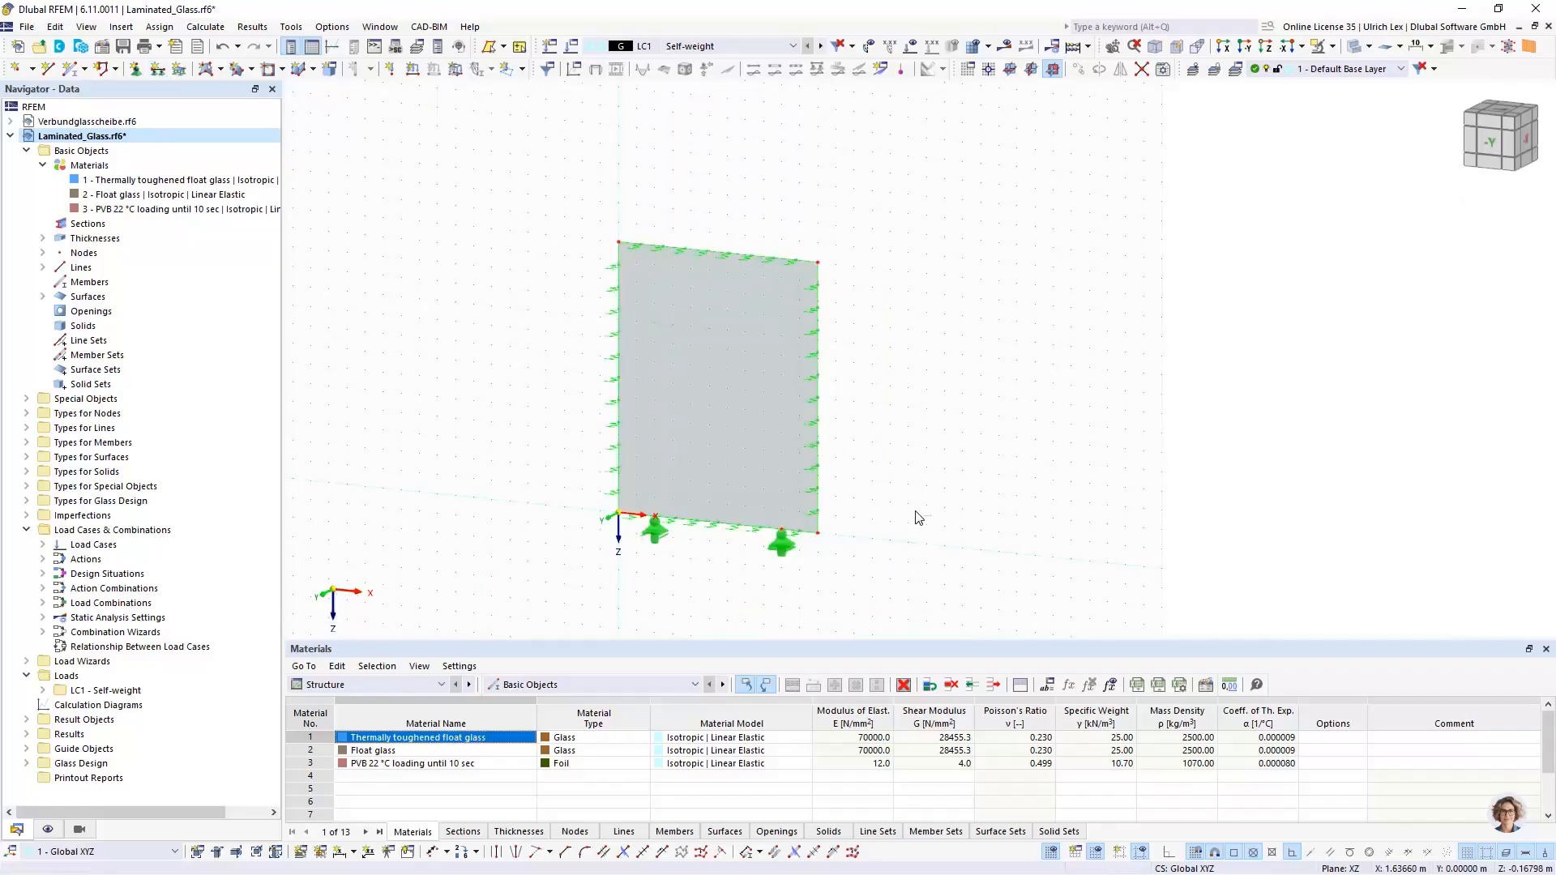
Step: Examine the supported pane and locate the glass composition among the model's thicknesses
ctrl+middle_drag(902, 512, 834, 500)
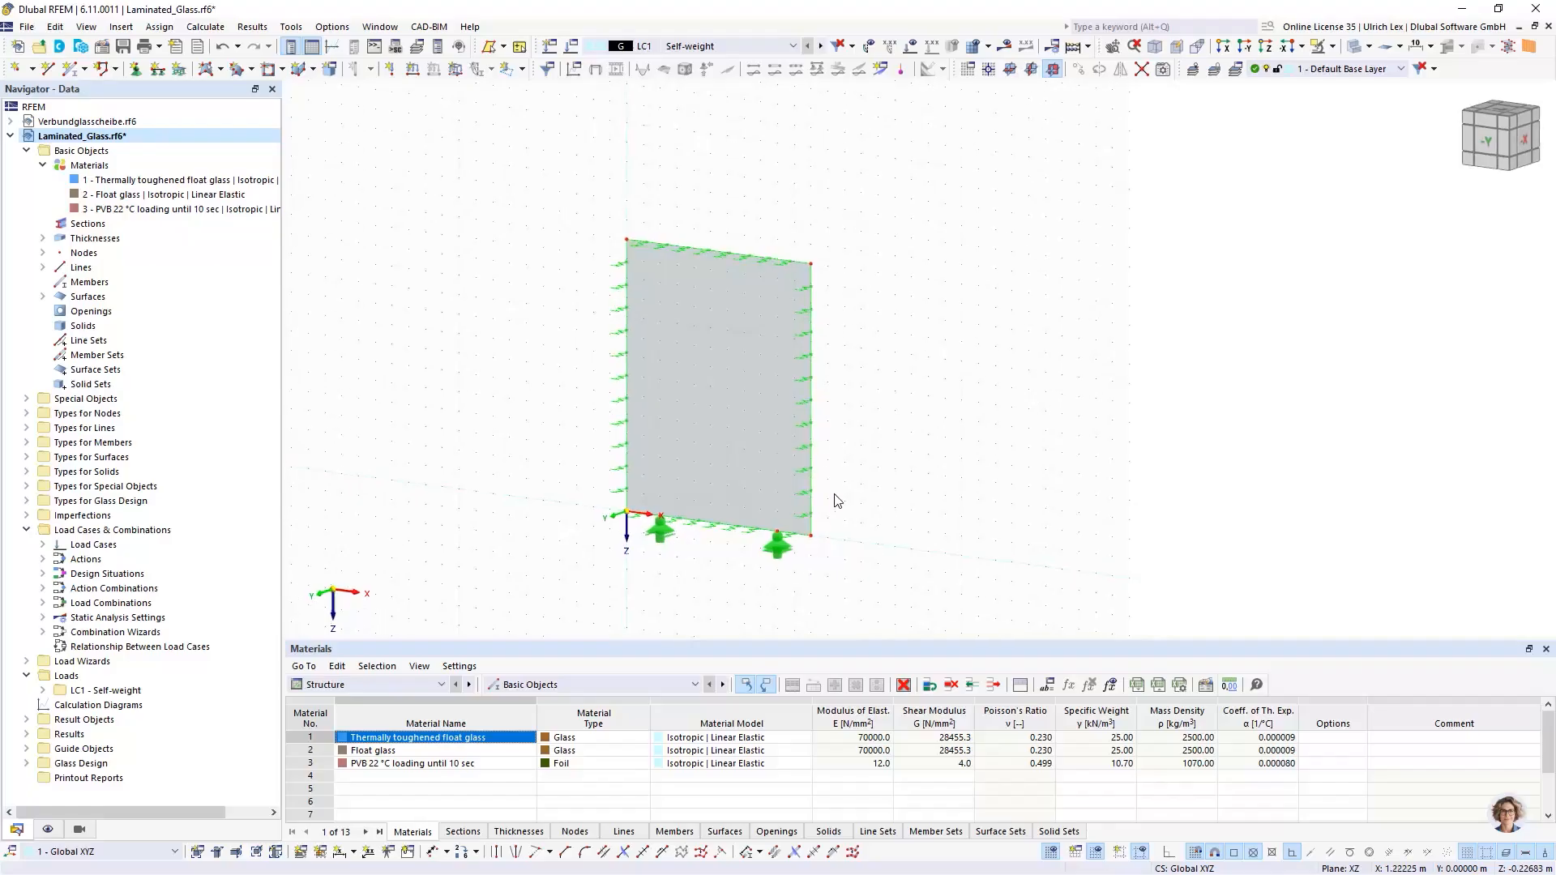
scroll(842, 503, up, 3)
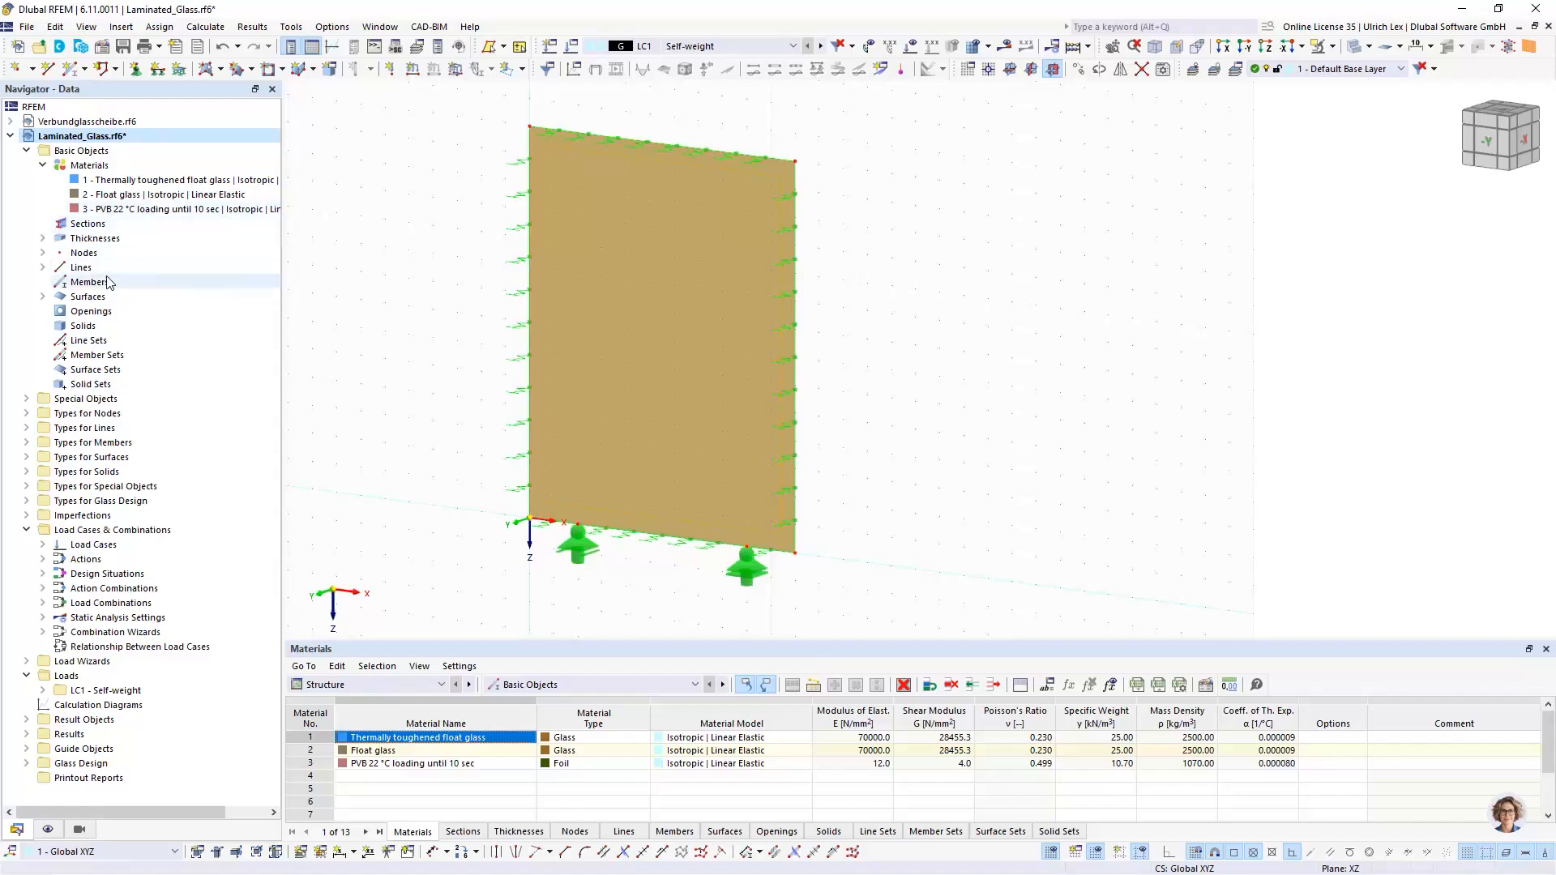
click(42, 238)
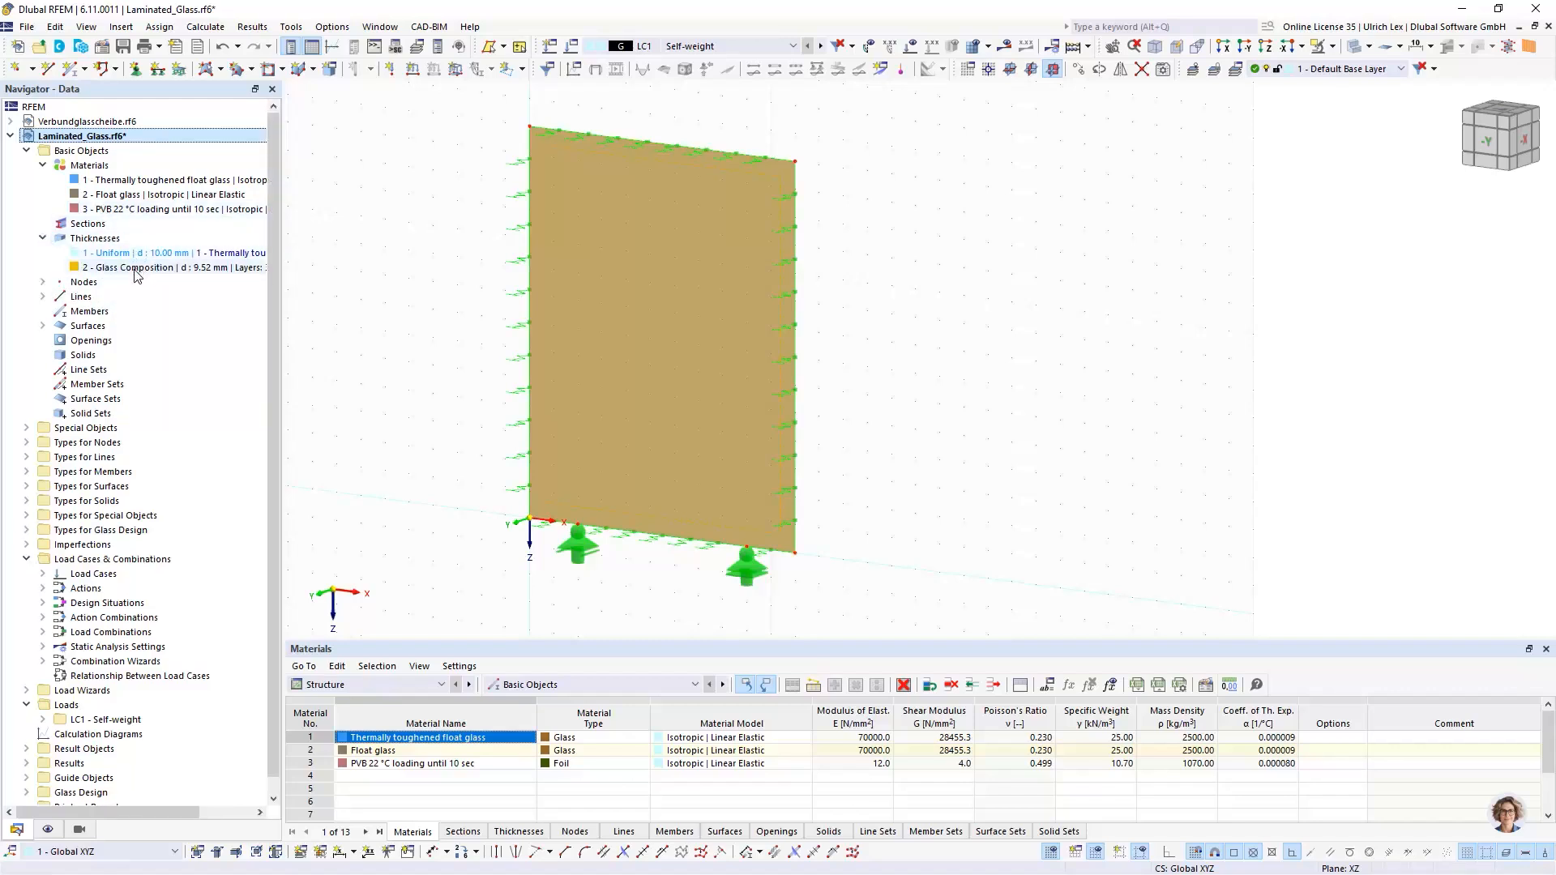
click(134, 269)
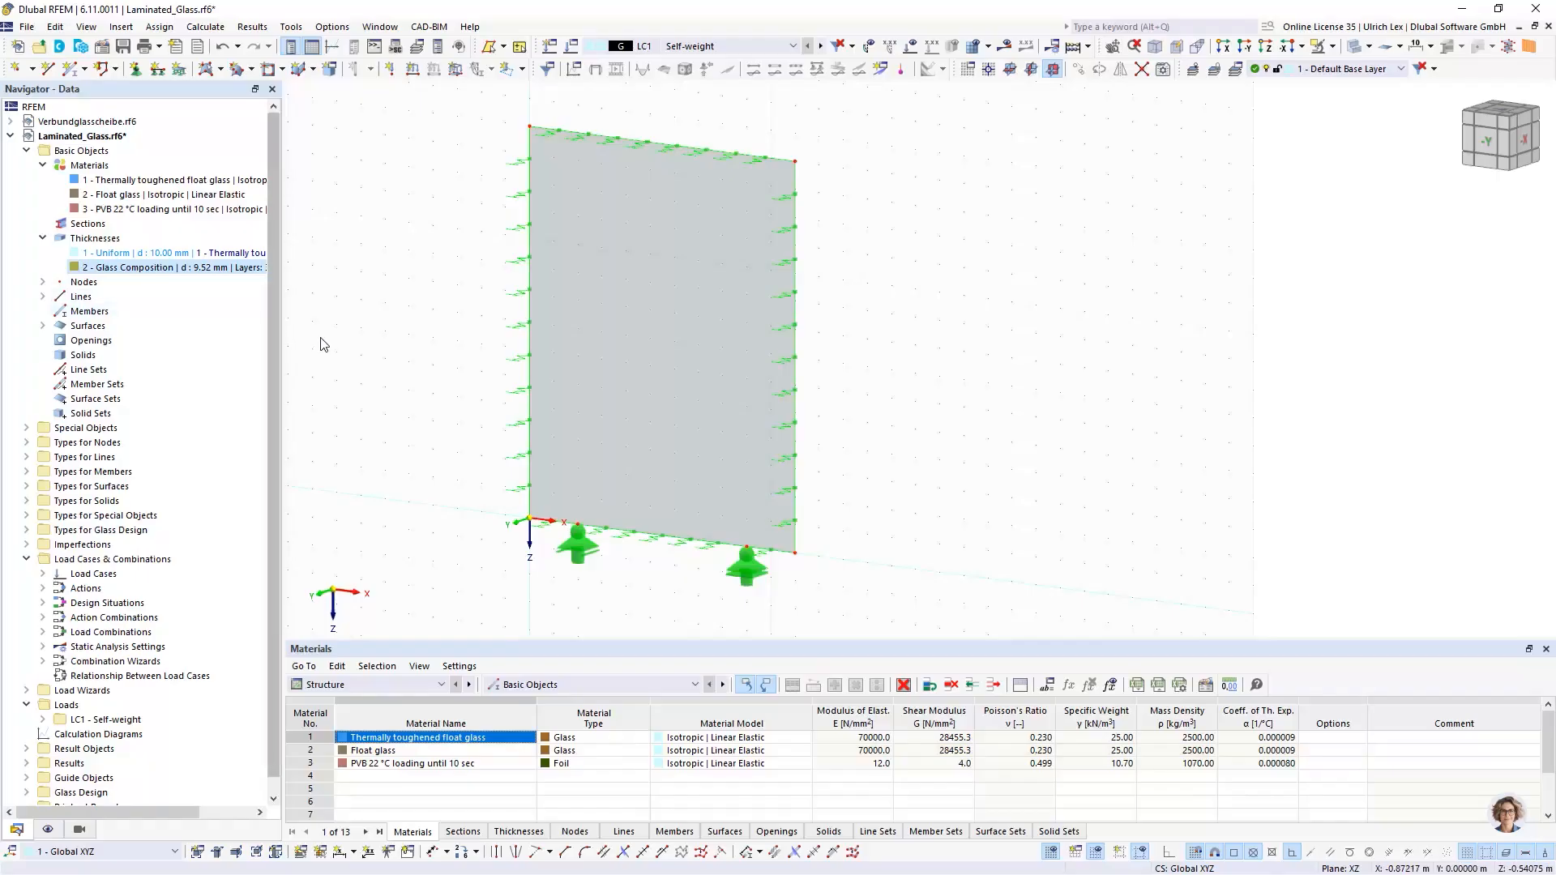
scroll(496, 231, down, 2)
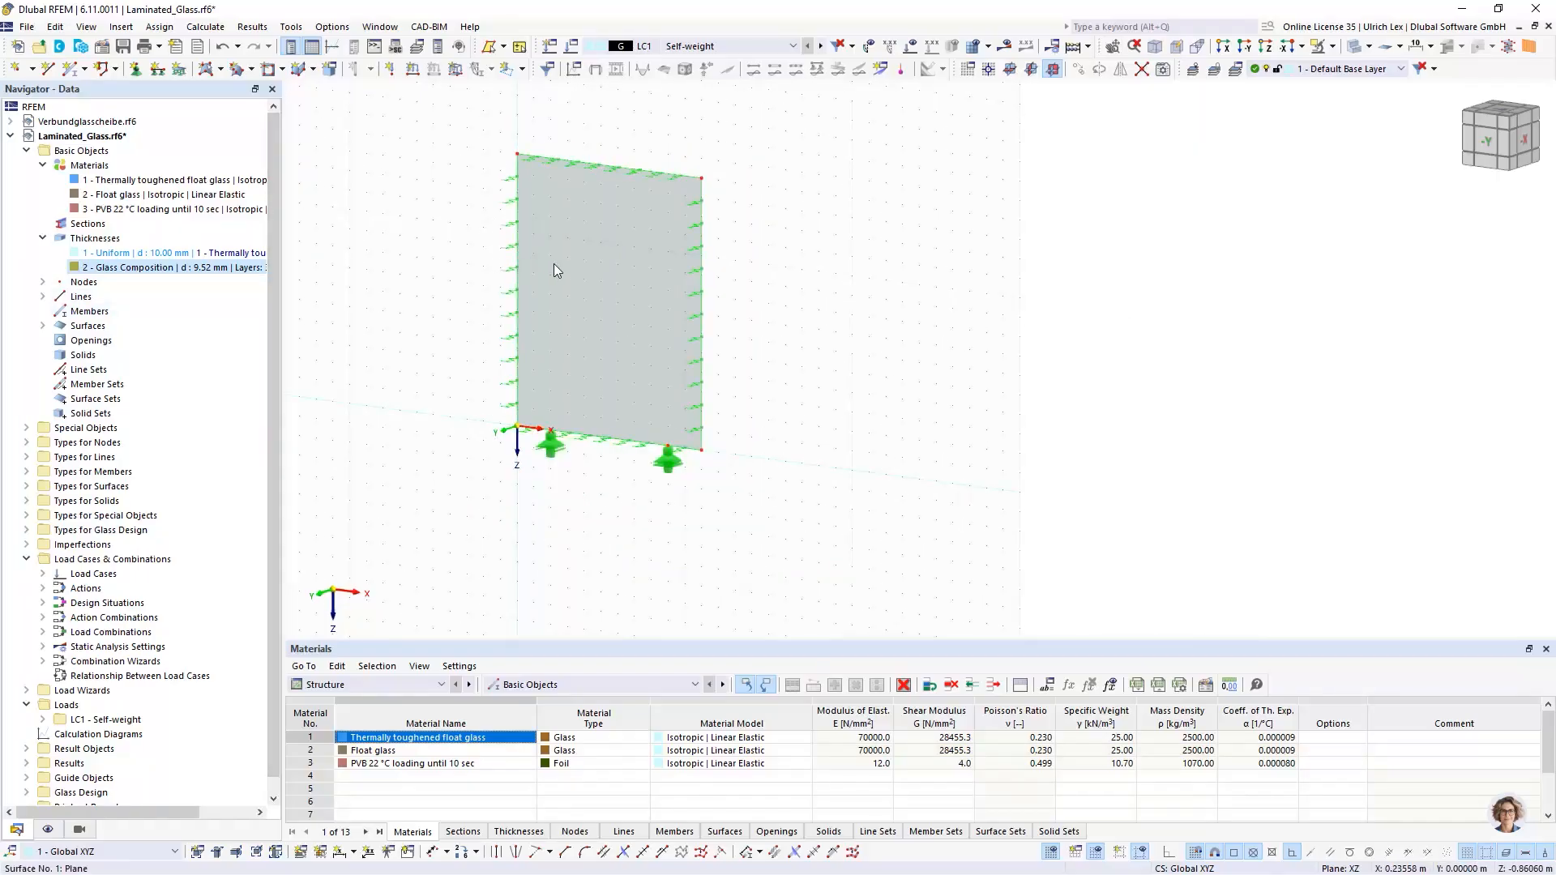
mouse_move(541, 287)
Step: On the XY work plane, place two nodes along the X-axis beyond the pane and a third at X 2.5 m, Y -0.4 m
click(1011, 70)
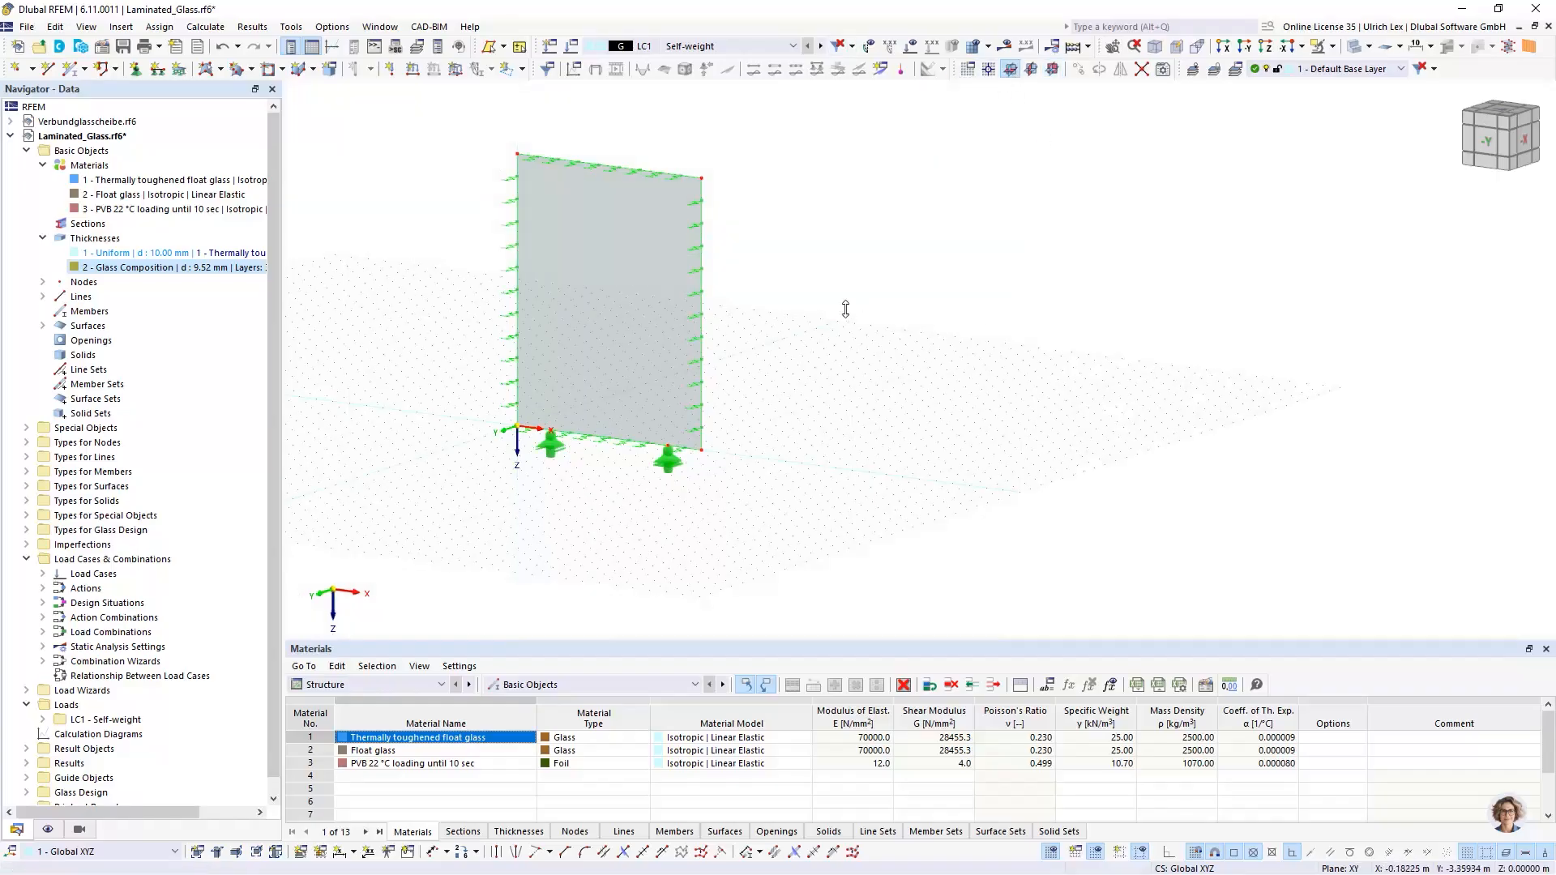
scroll(845, 309, up, 1)
ctrl+middle_drag(935, 414, 1019, 523)
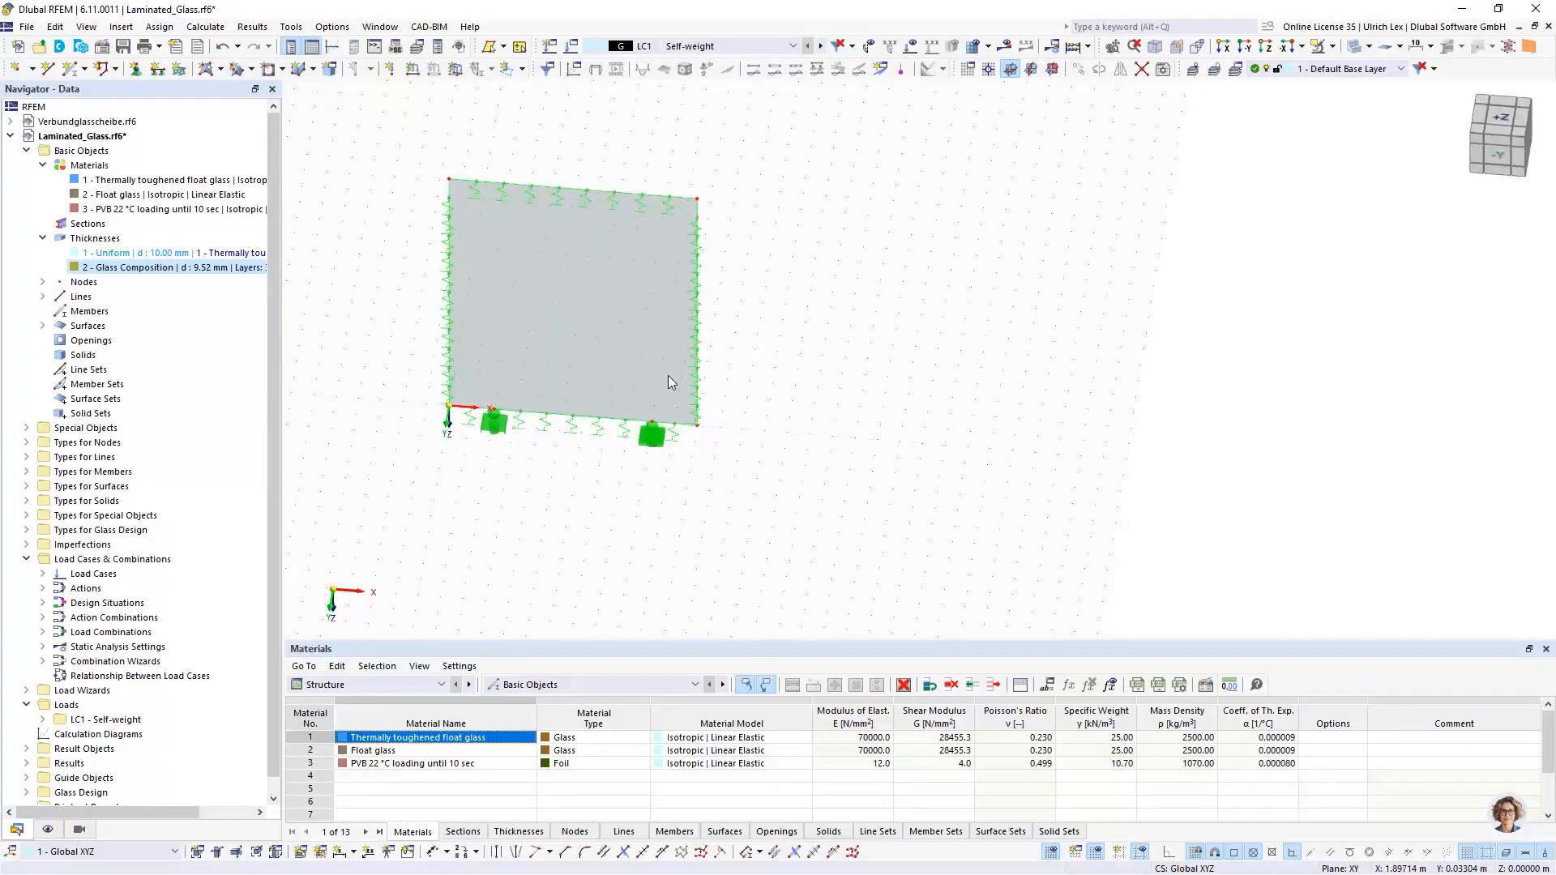
click(16, 69)
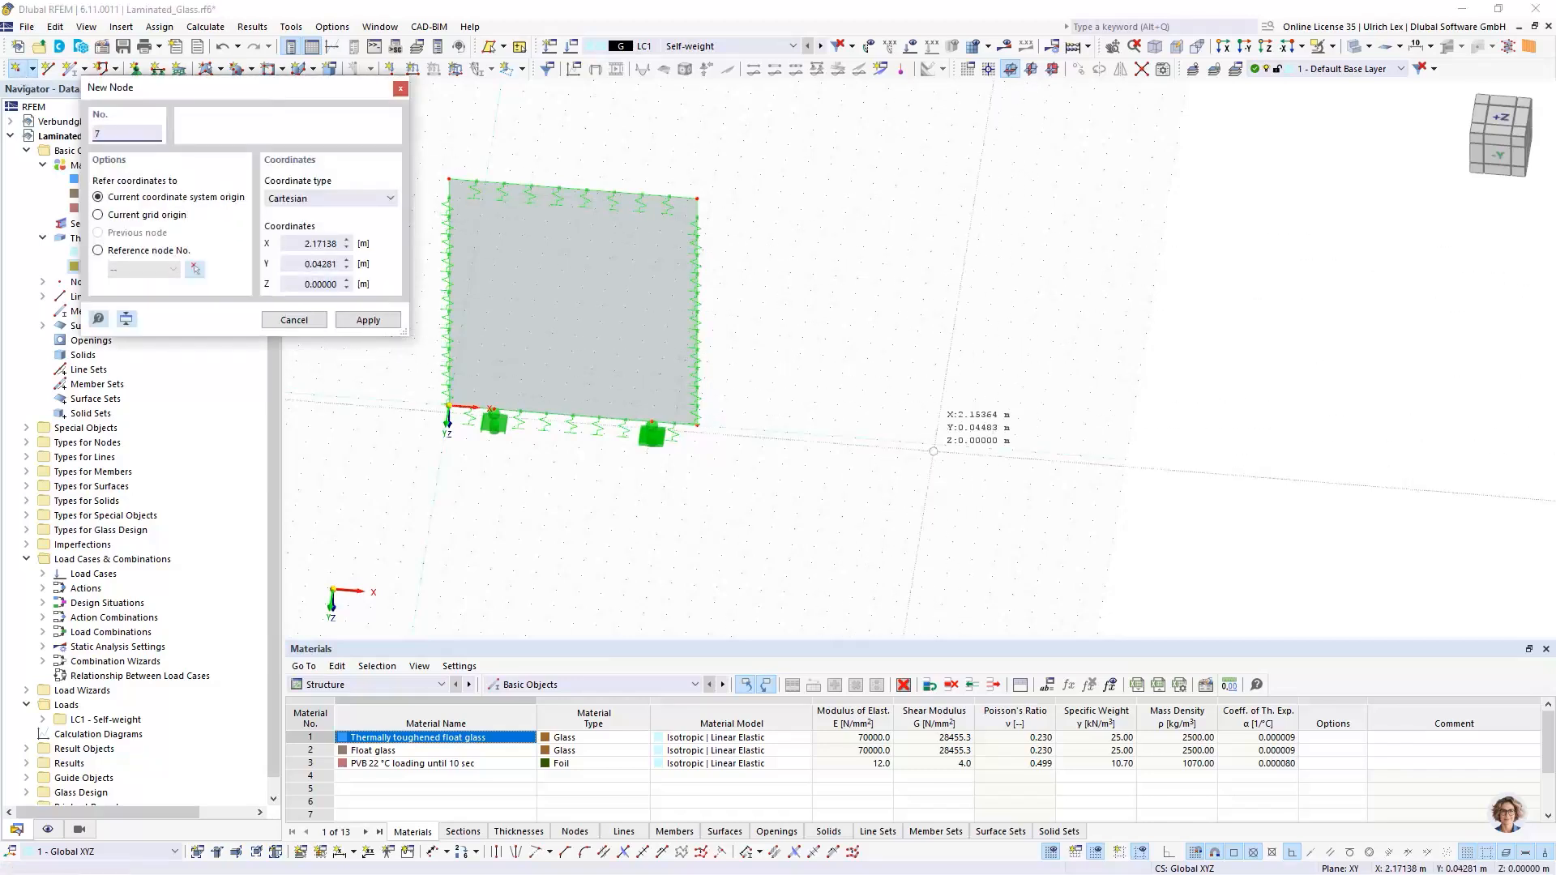
click(899, 440)
scroll(1130, 467, up, 1)
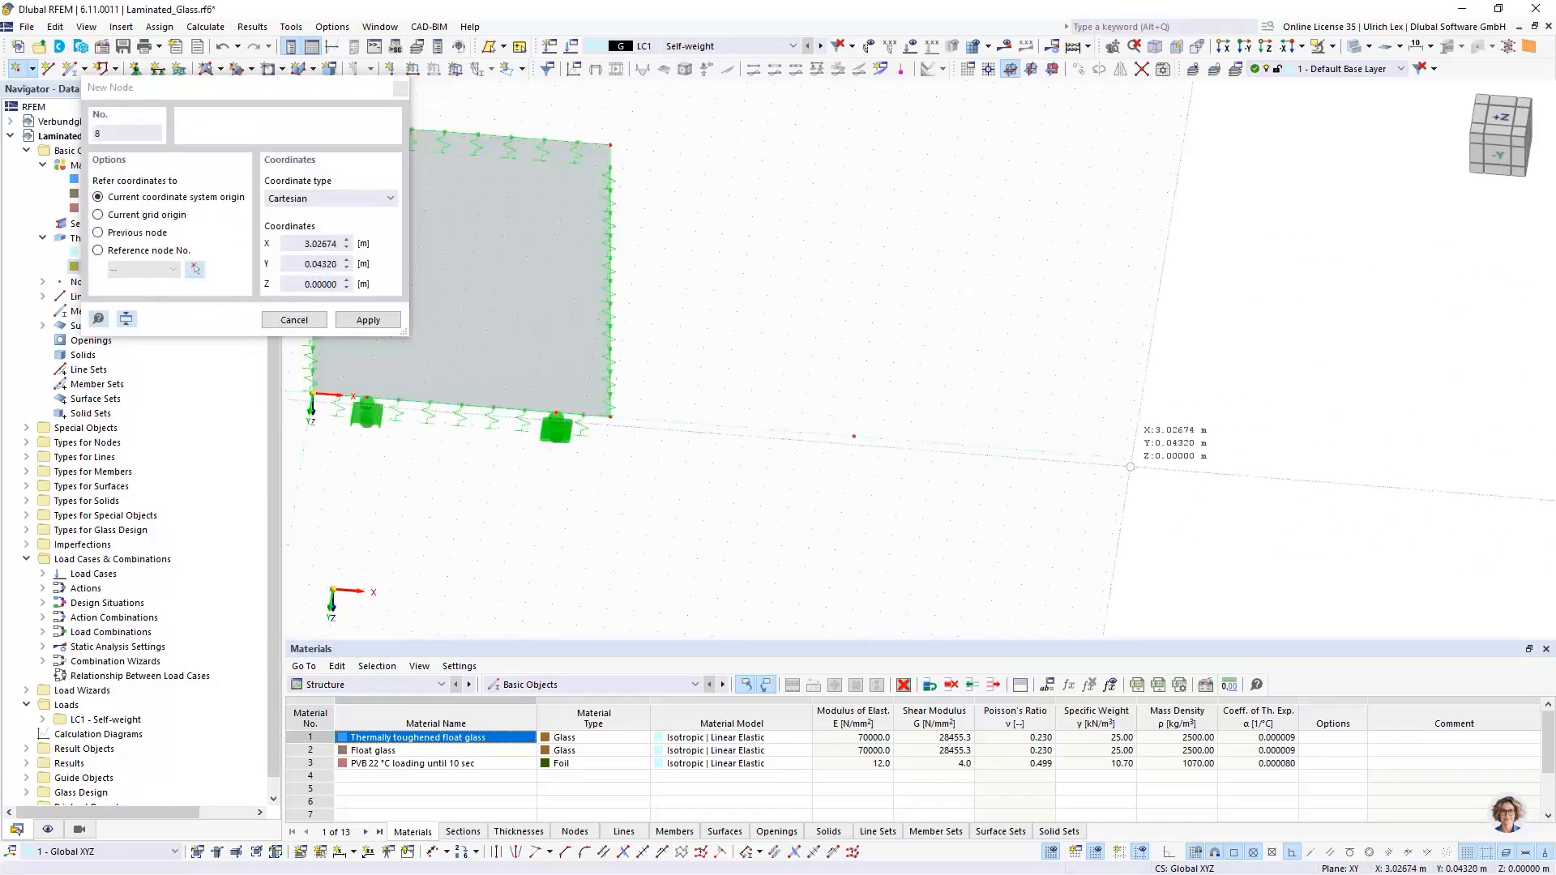
scroll(1130, 466, up, 1)
click(1123, 456)
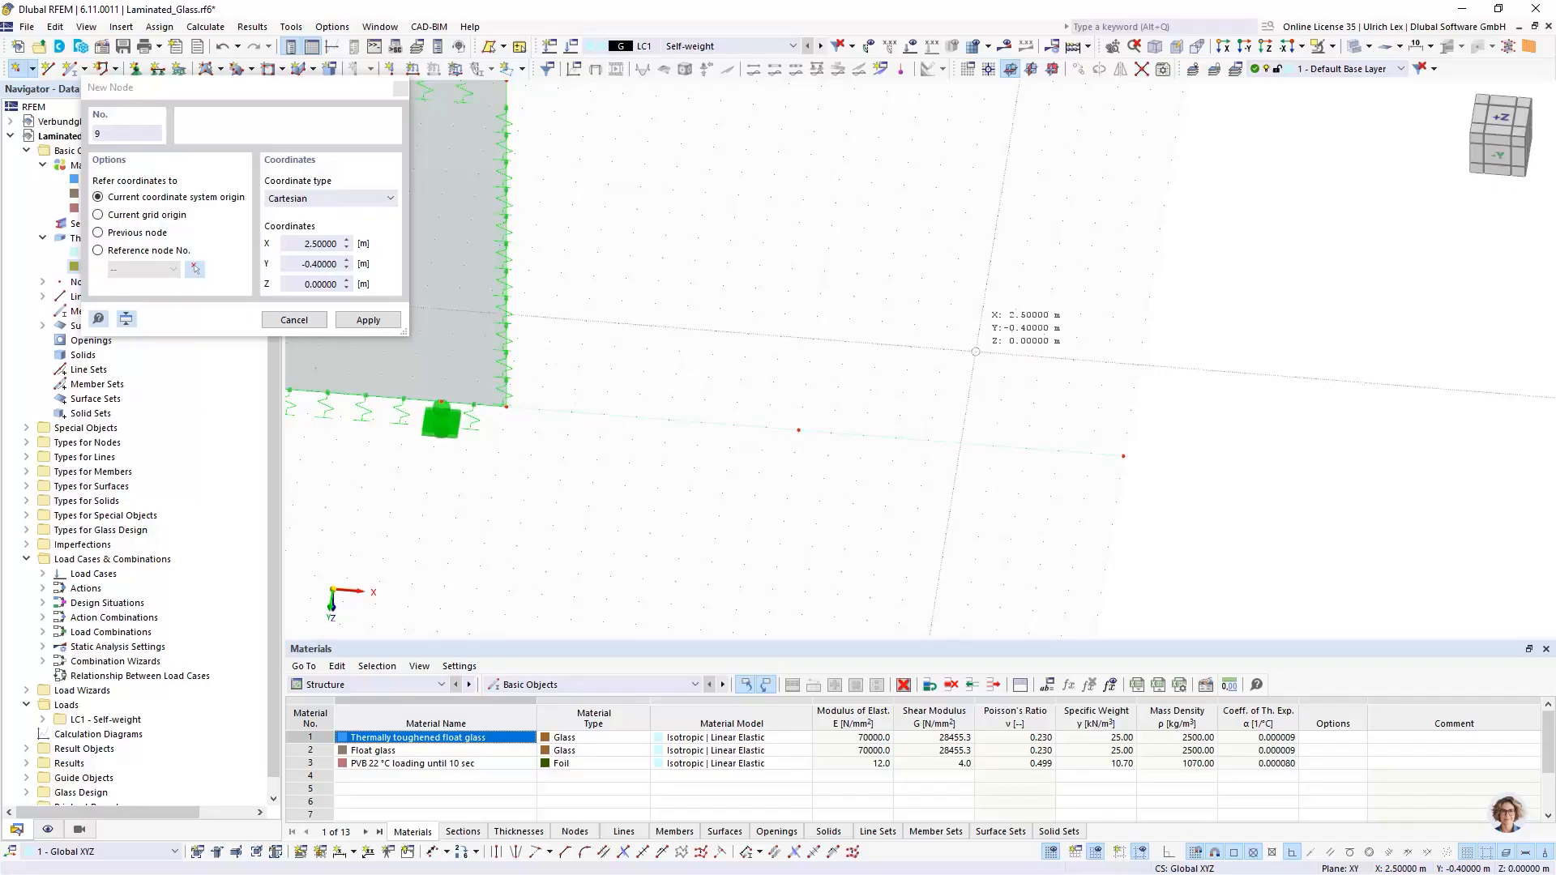
click(975, 352)
key(Escape)
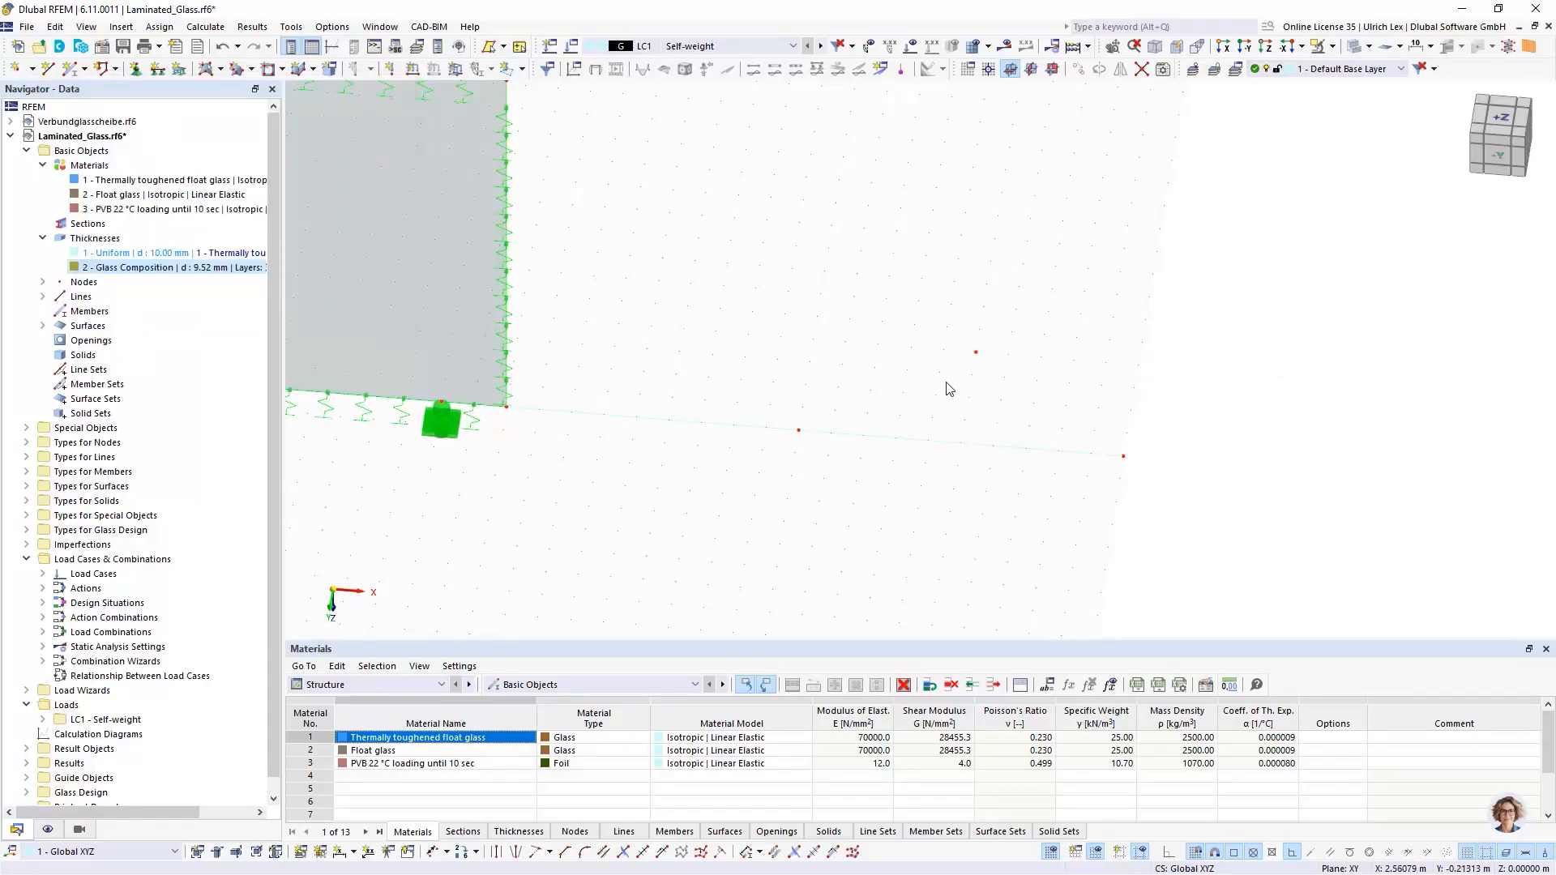
Step: Draw an arc centred on the node at X 2.5 m, Y -0.4 m, from the X 3 m node to the X 2 m node
click(117, 72)
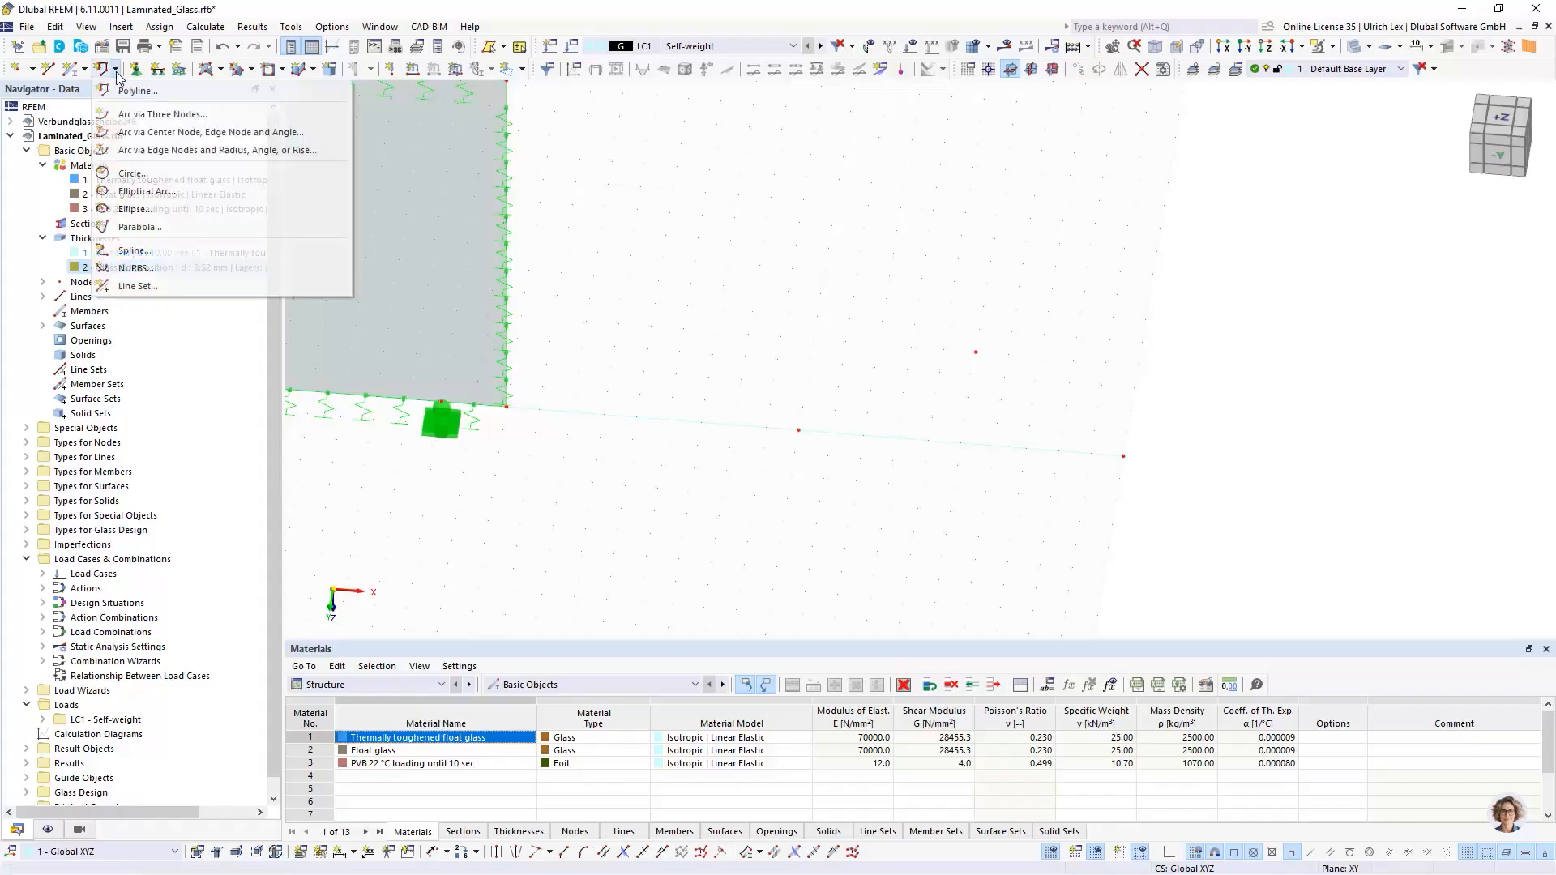
click(146, 136)
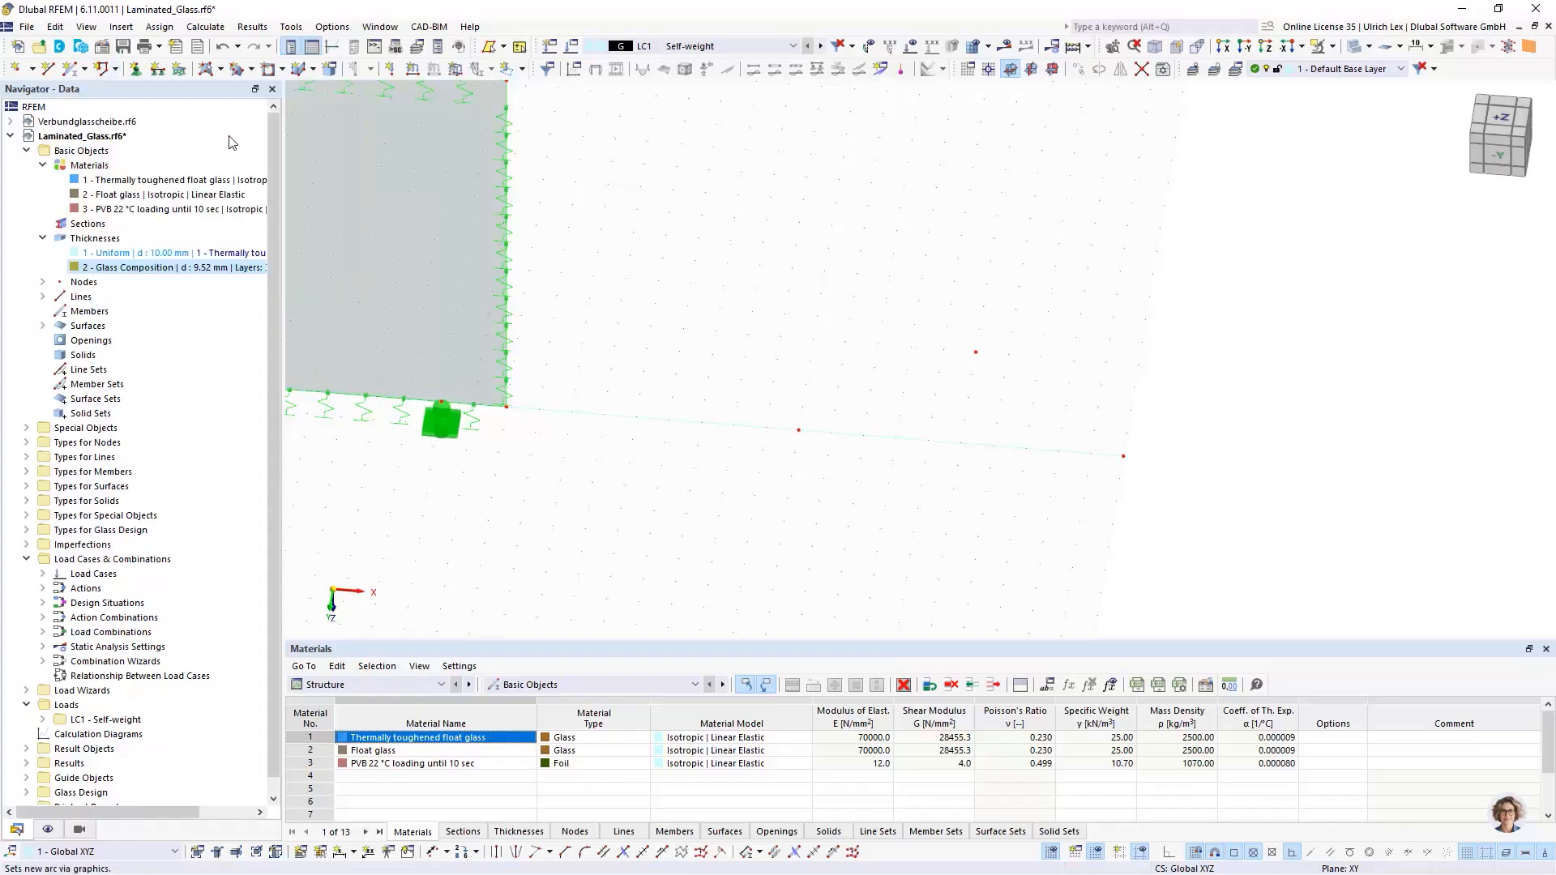
click(976, 352)
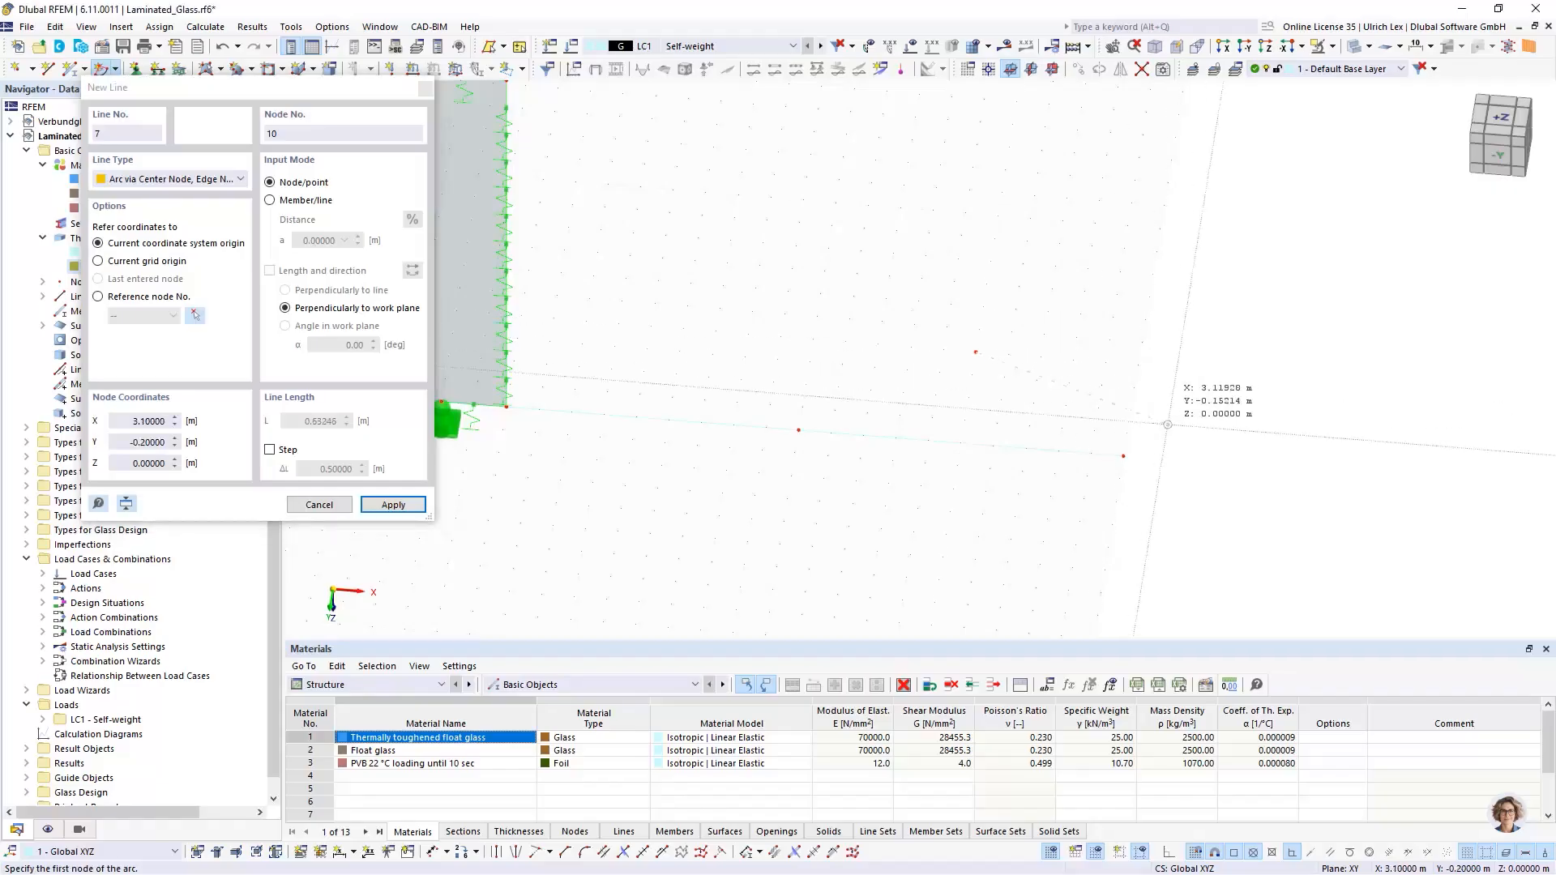
click(1123, 456)
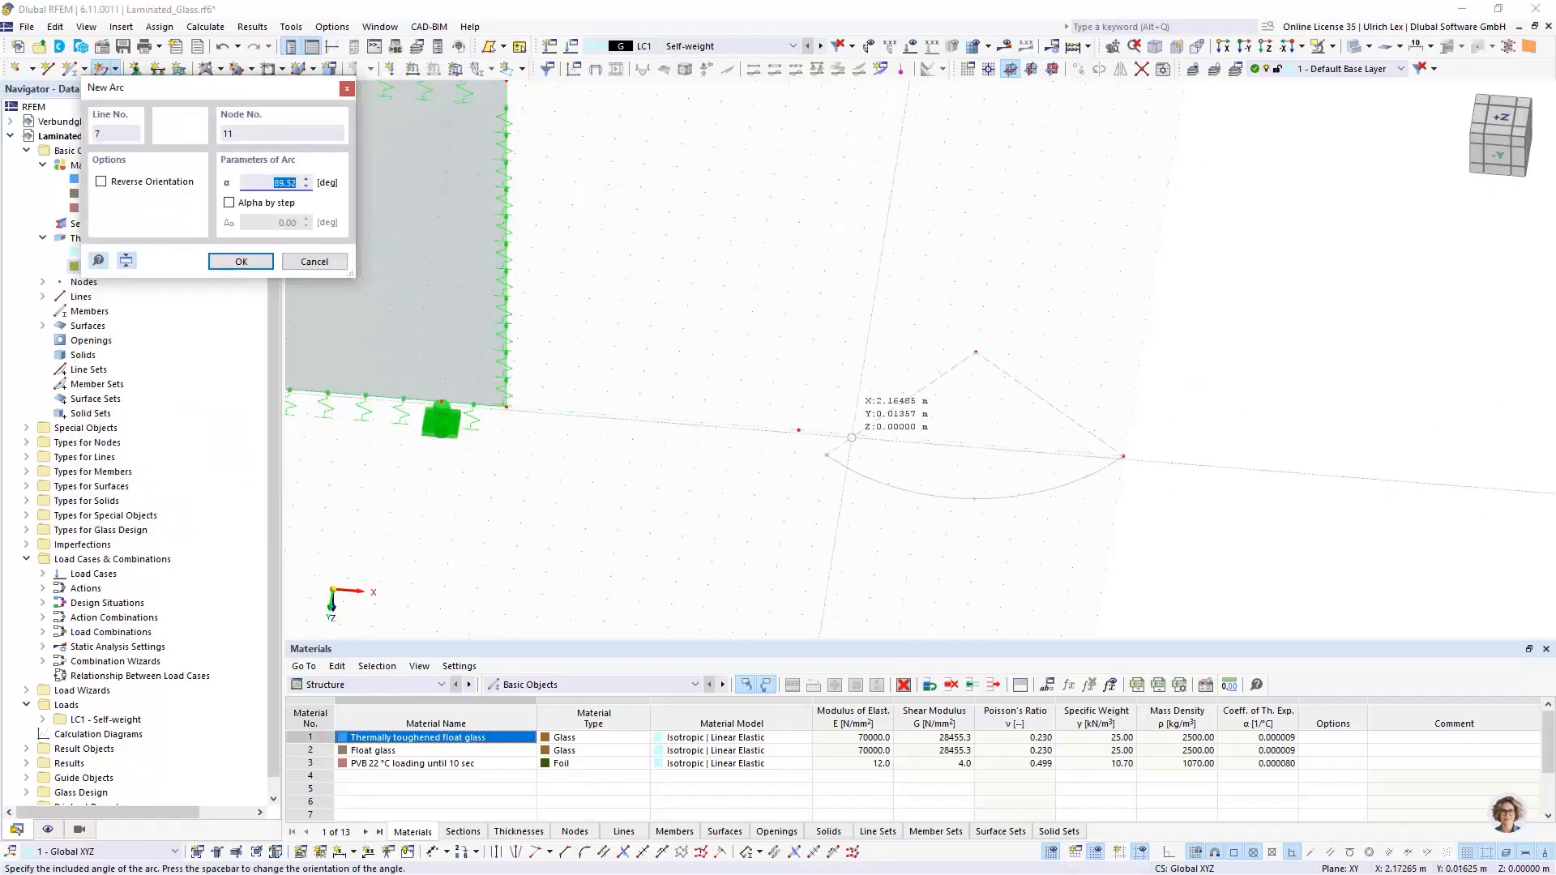
click(798, 429)
key(Escape)
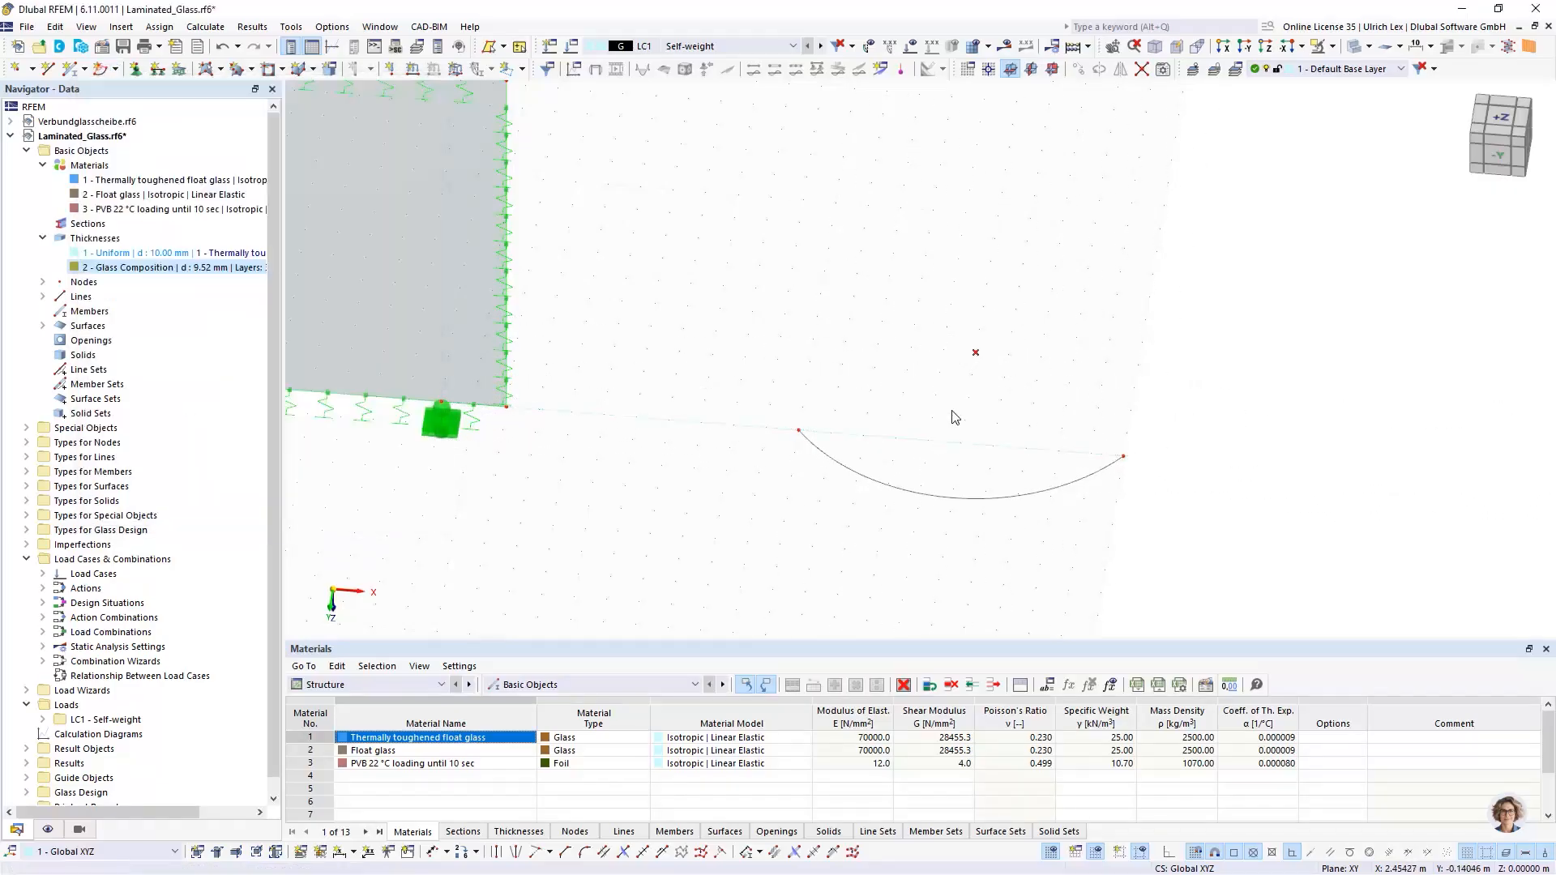
Step: Copy the arc with its nodes once by a displacement of -1.4 m in Z
scroll(957, 461, down, 2)
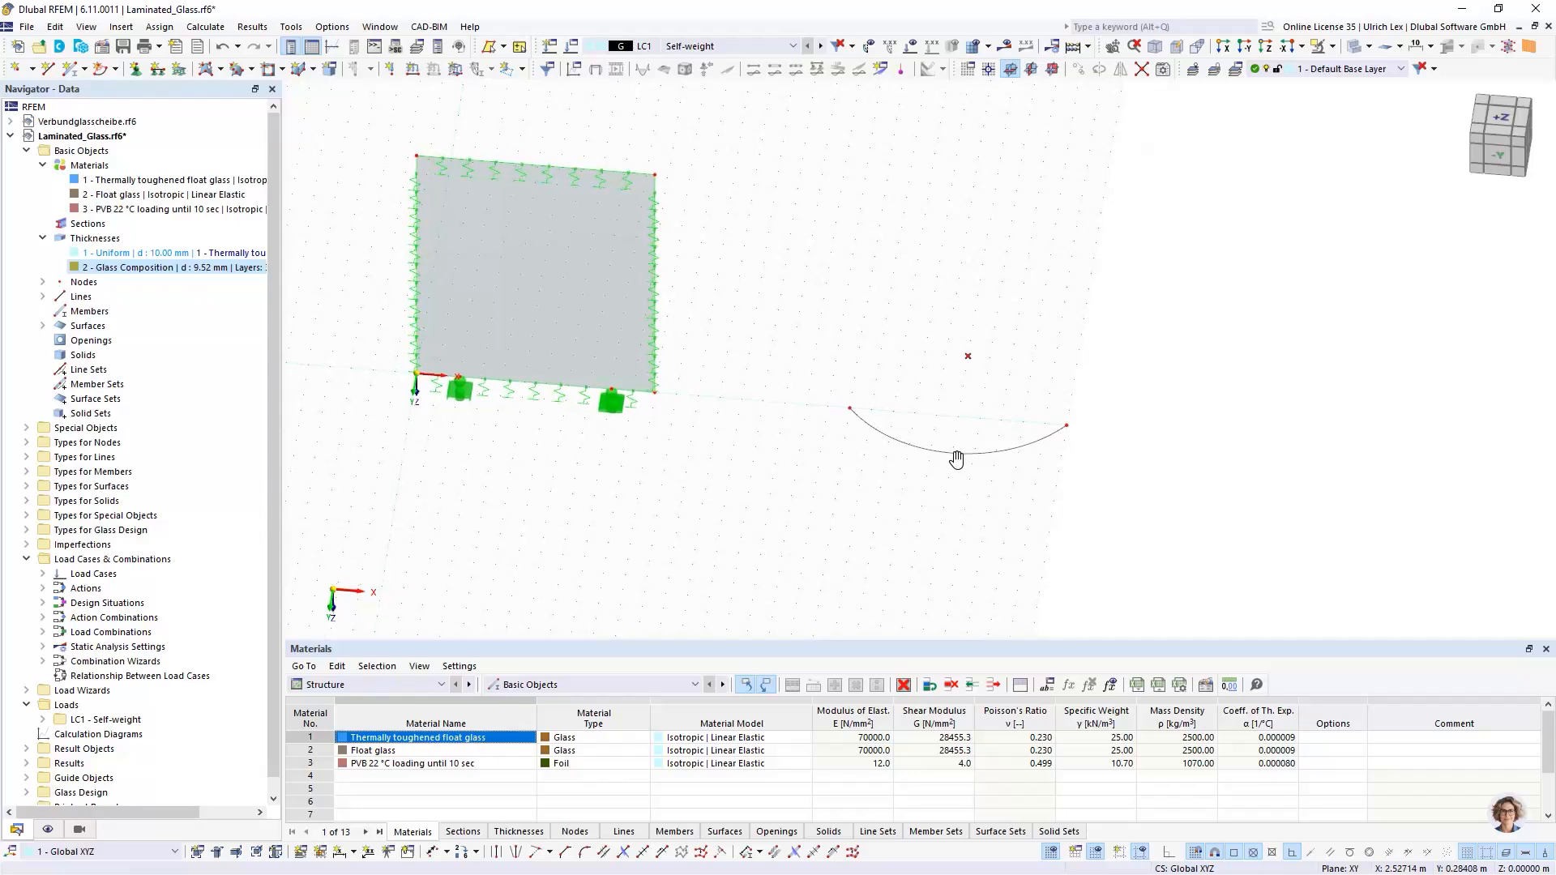
ctrl+middle_drag(955, 454, 930, 413)
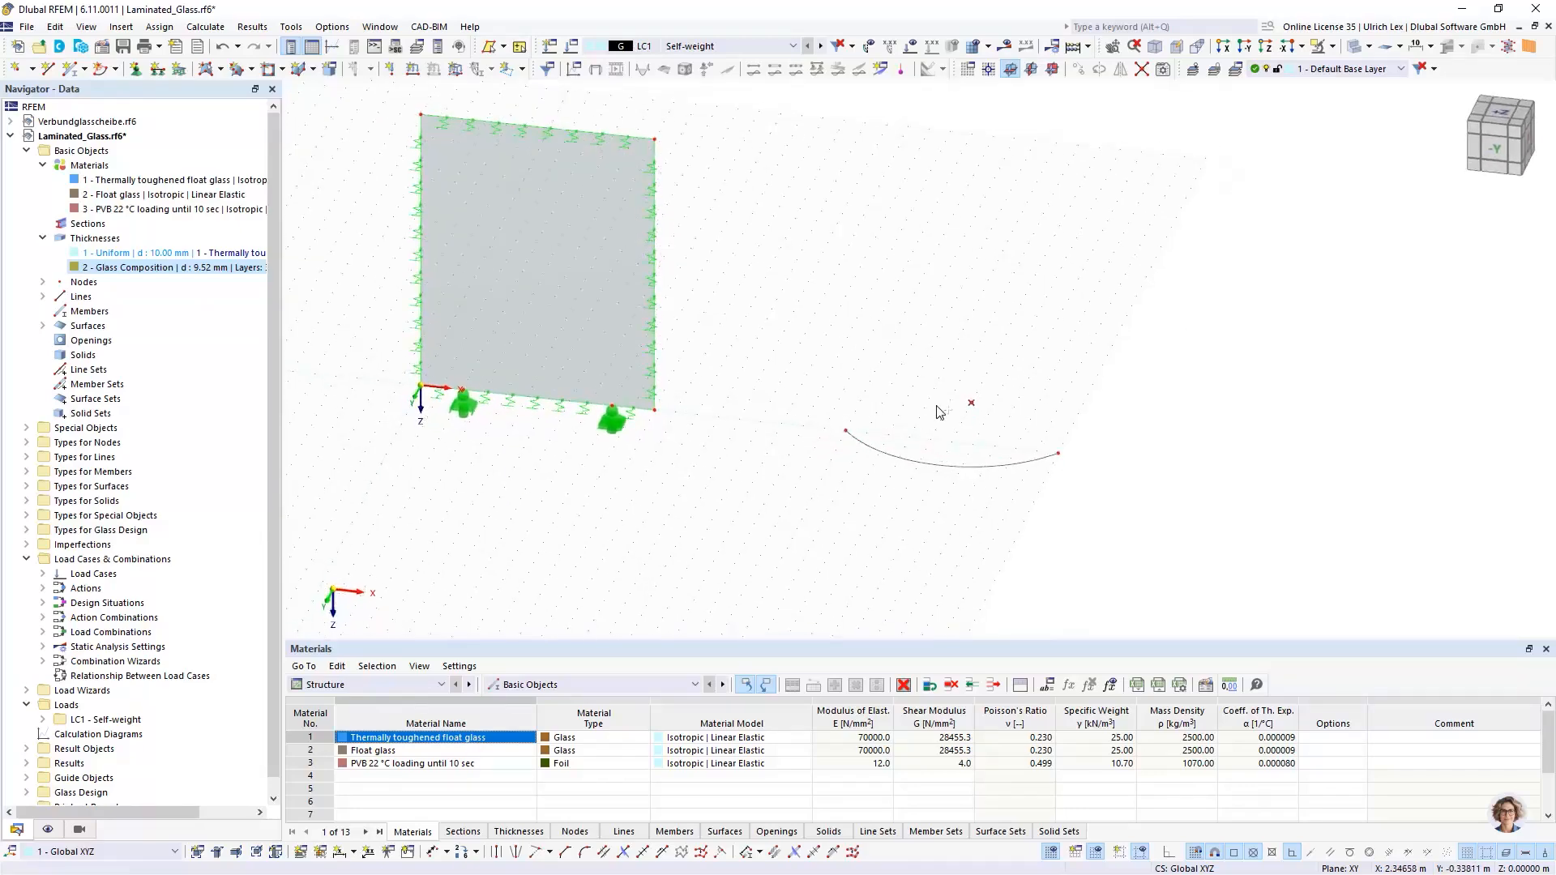
drag(802, 332, 1135, 519)
click(1078, 71)
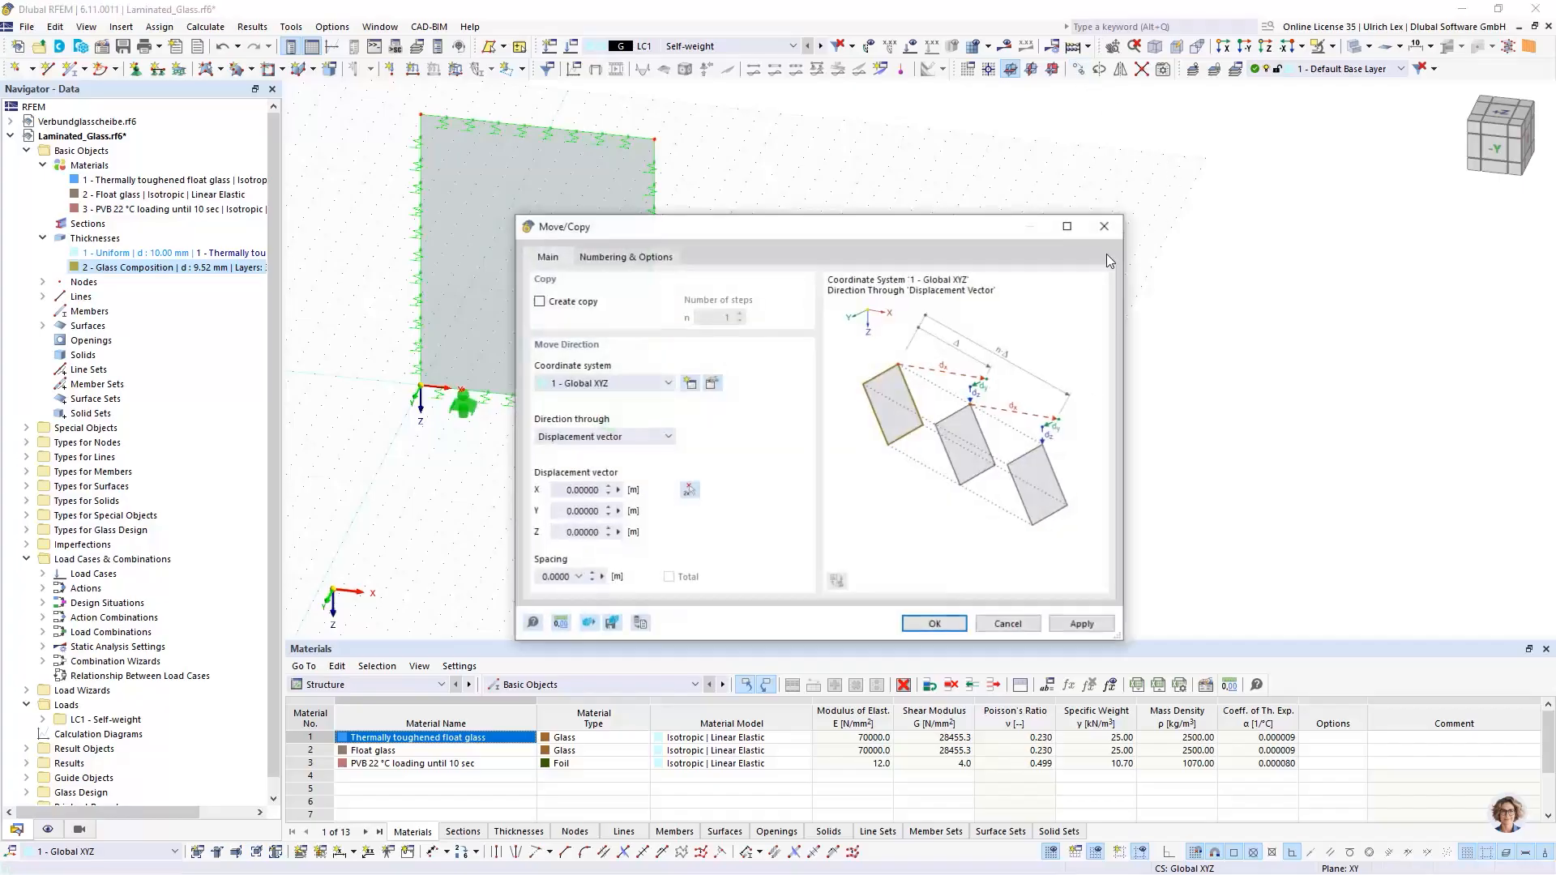
click(539, 302)
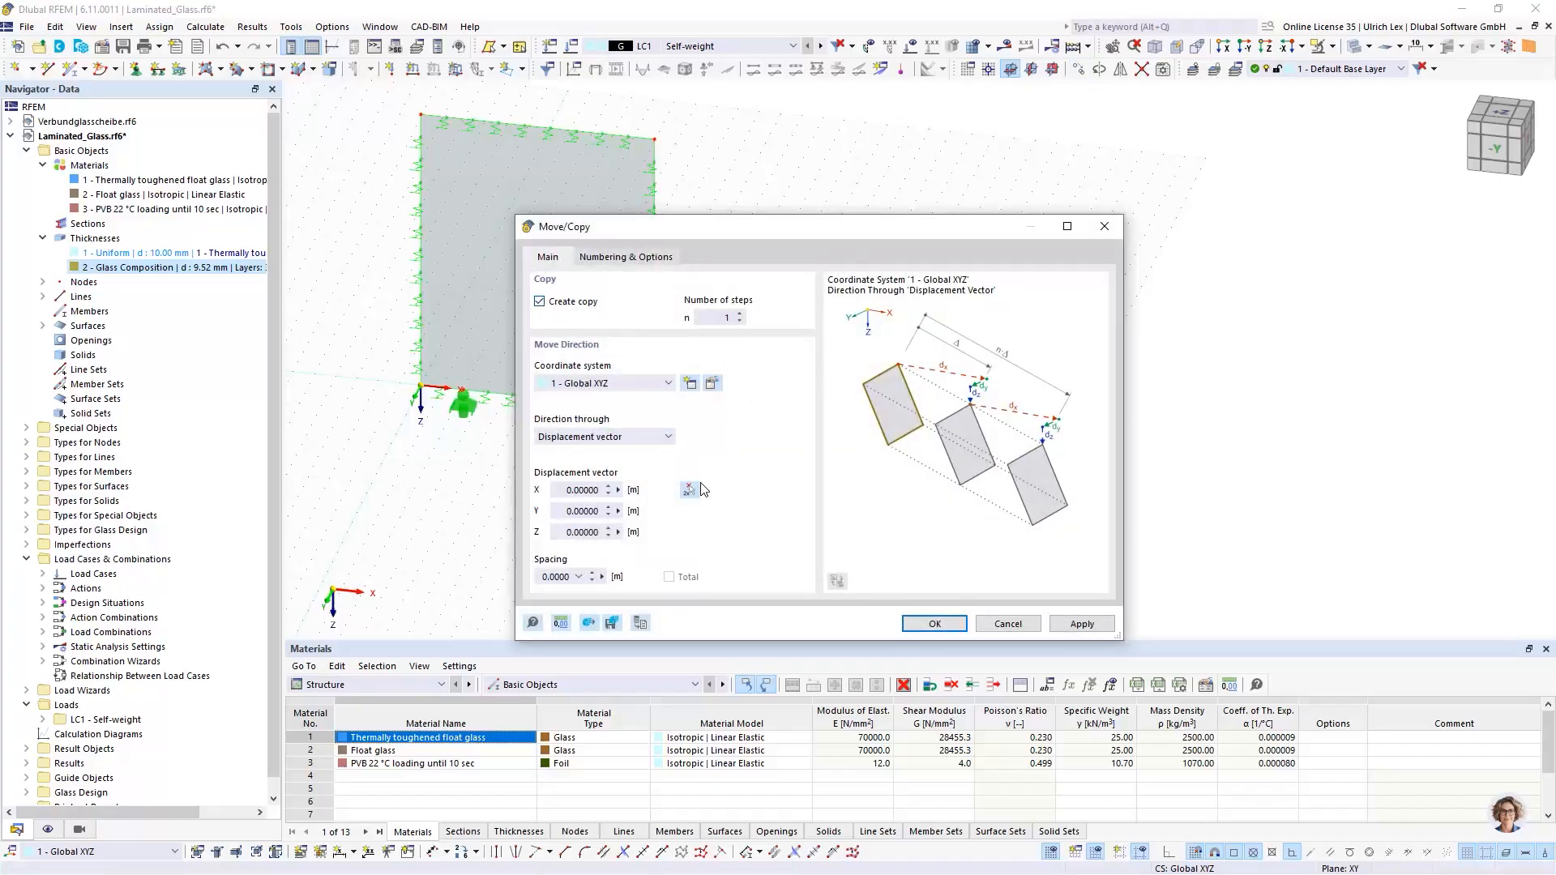
drag(564, 533, 637, 537)
key(BackSpace)
click(934, 623)
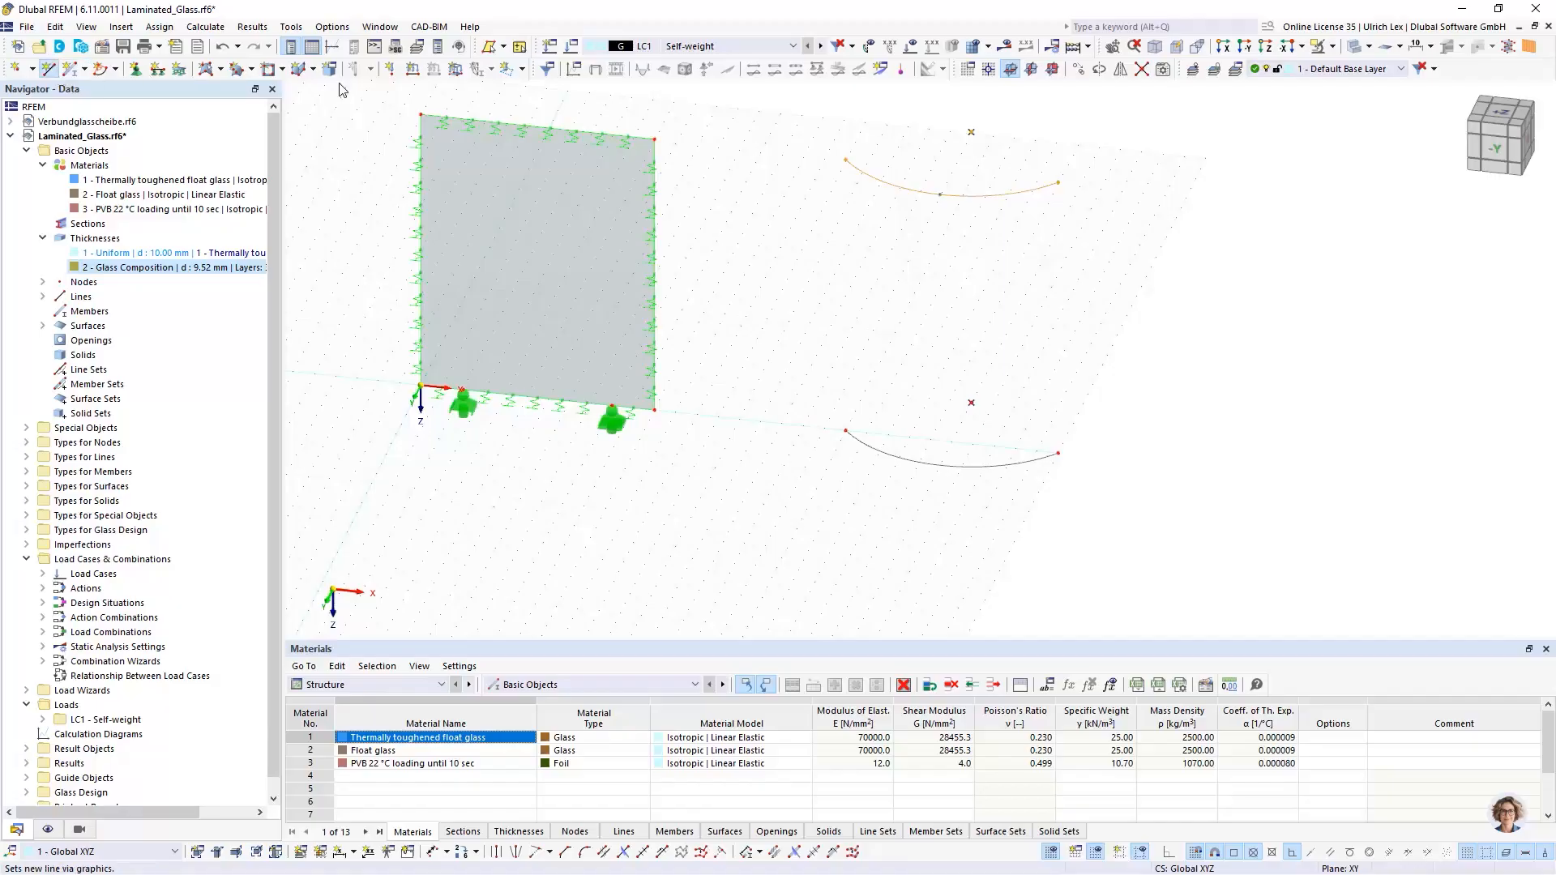
Step: Connect the matching ends of the lower and upper arcs with two vertical single lines
click(48, 68)
click(870, 426)
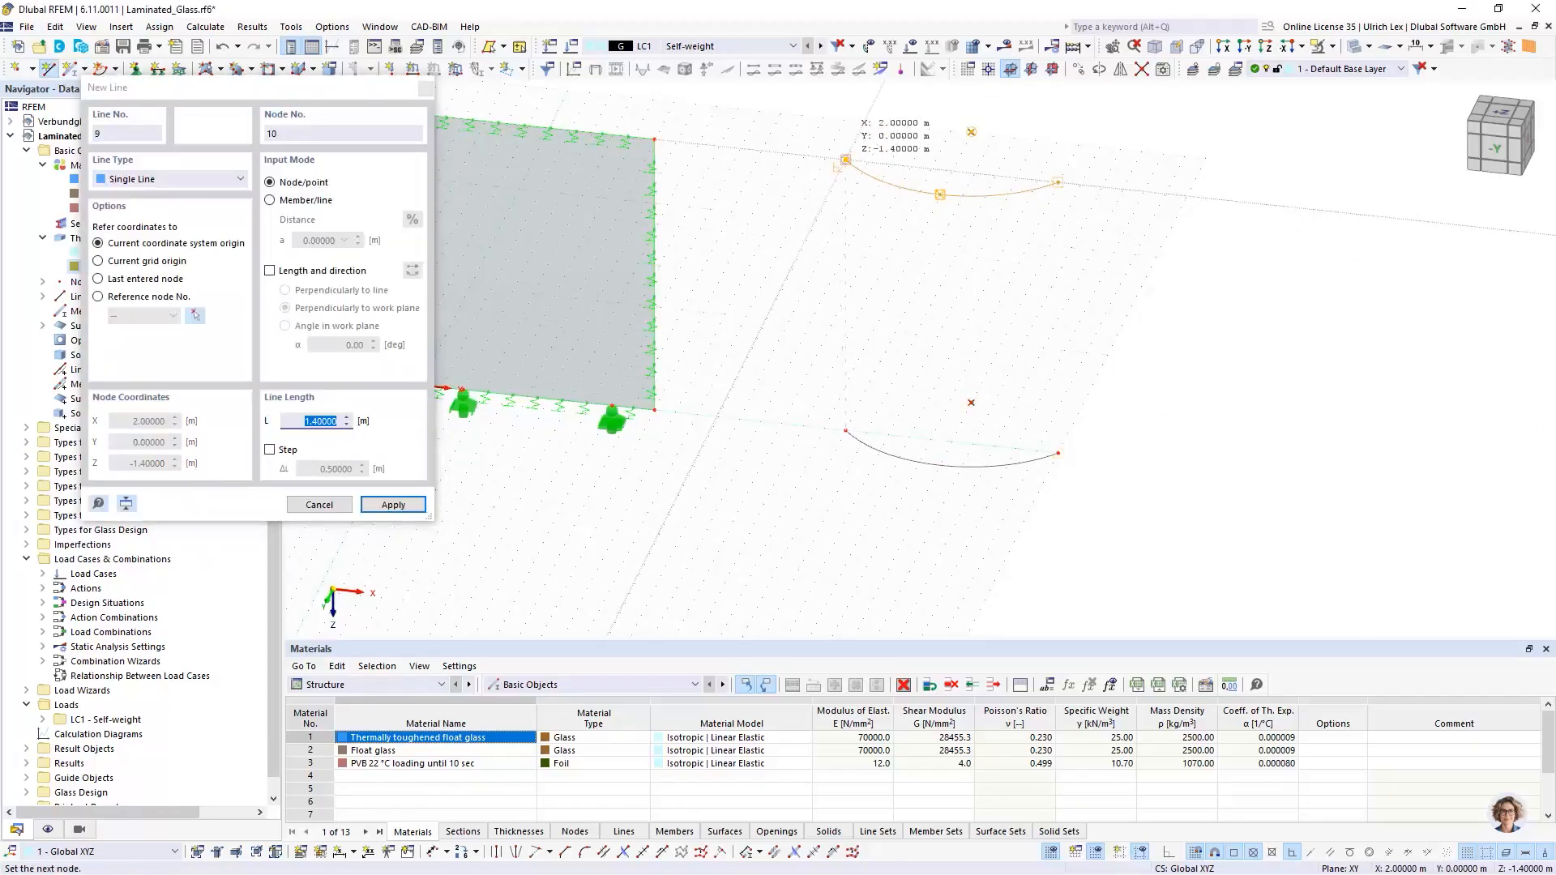
click(846, 160)
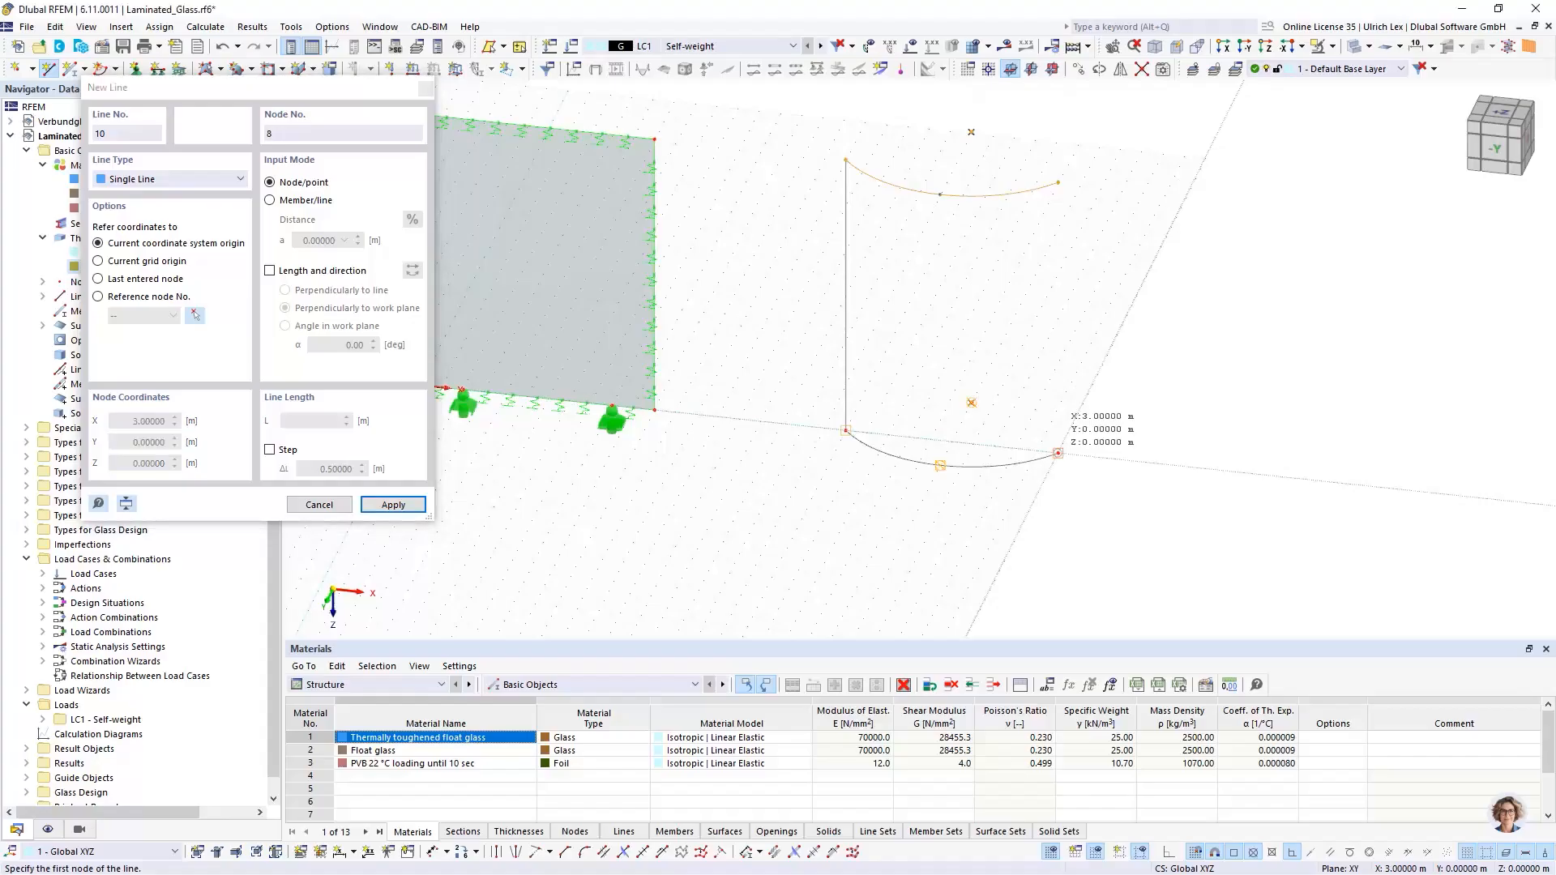
click(1057, 182)
key(Return)
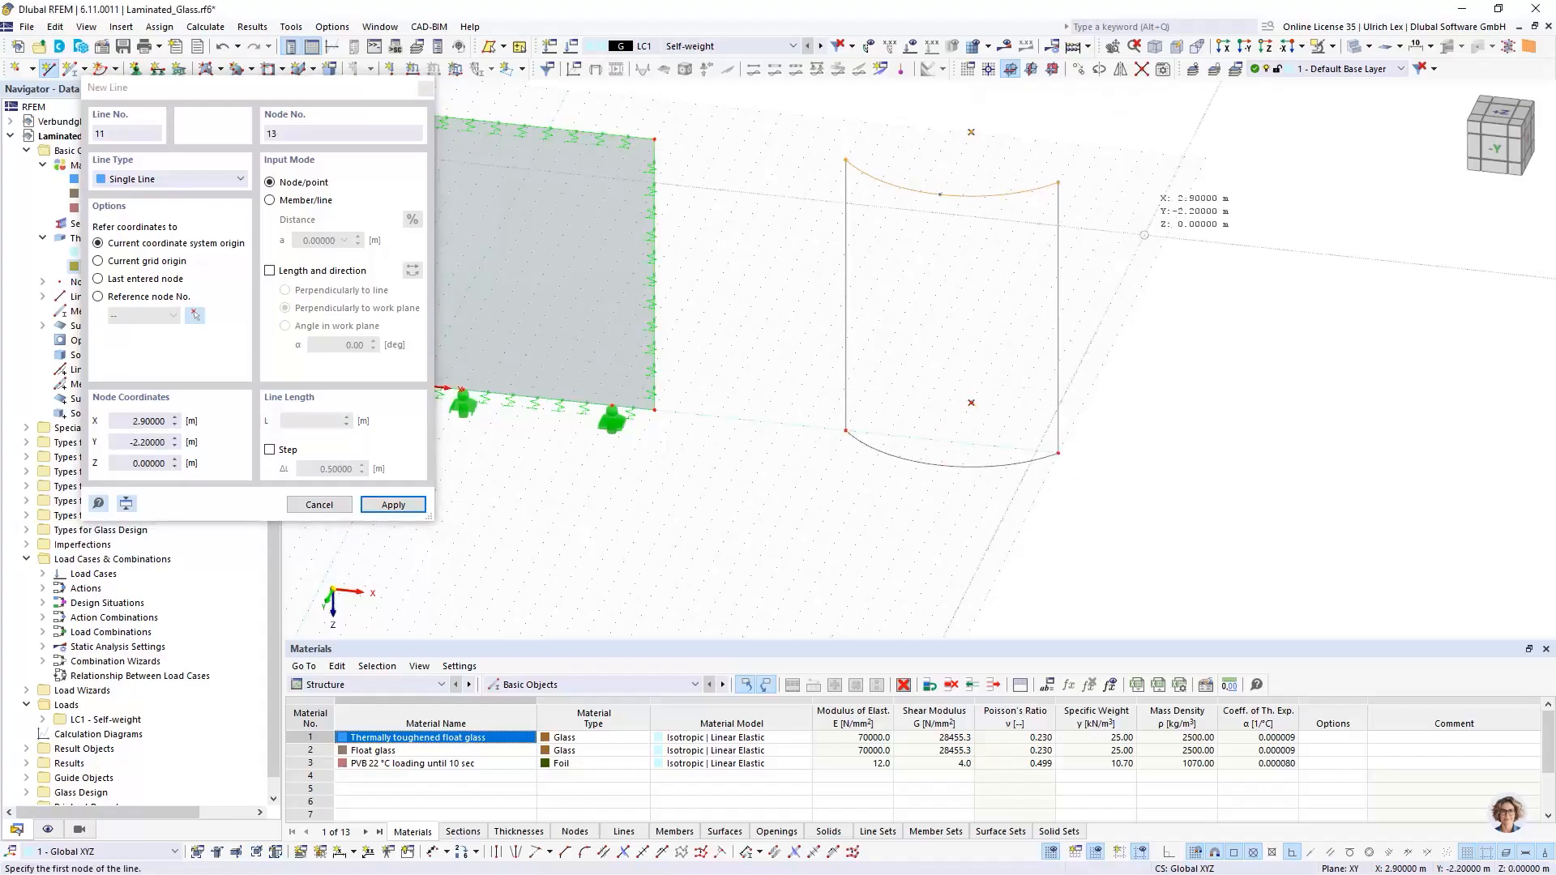
key(Escape)
Step: Create a quadrangle surface from the two arcs and two vertical lines, using thickness 2 - Glass Composition
ctrl+middle_drag(1176, 441, 1058, 372)
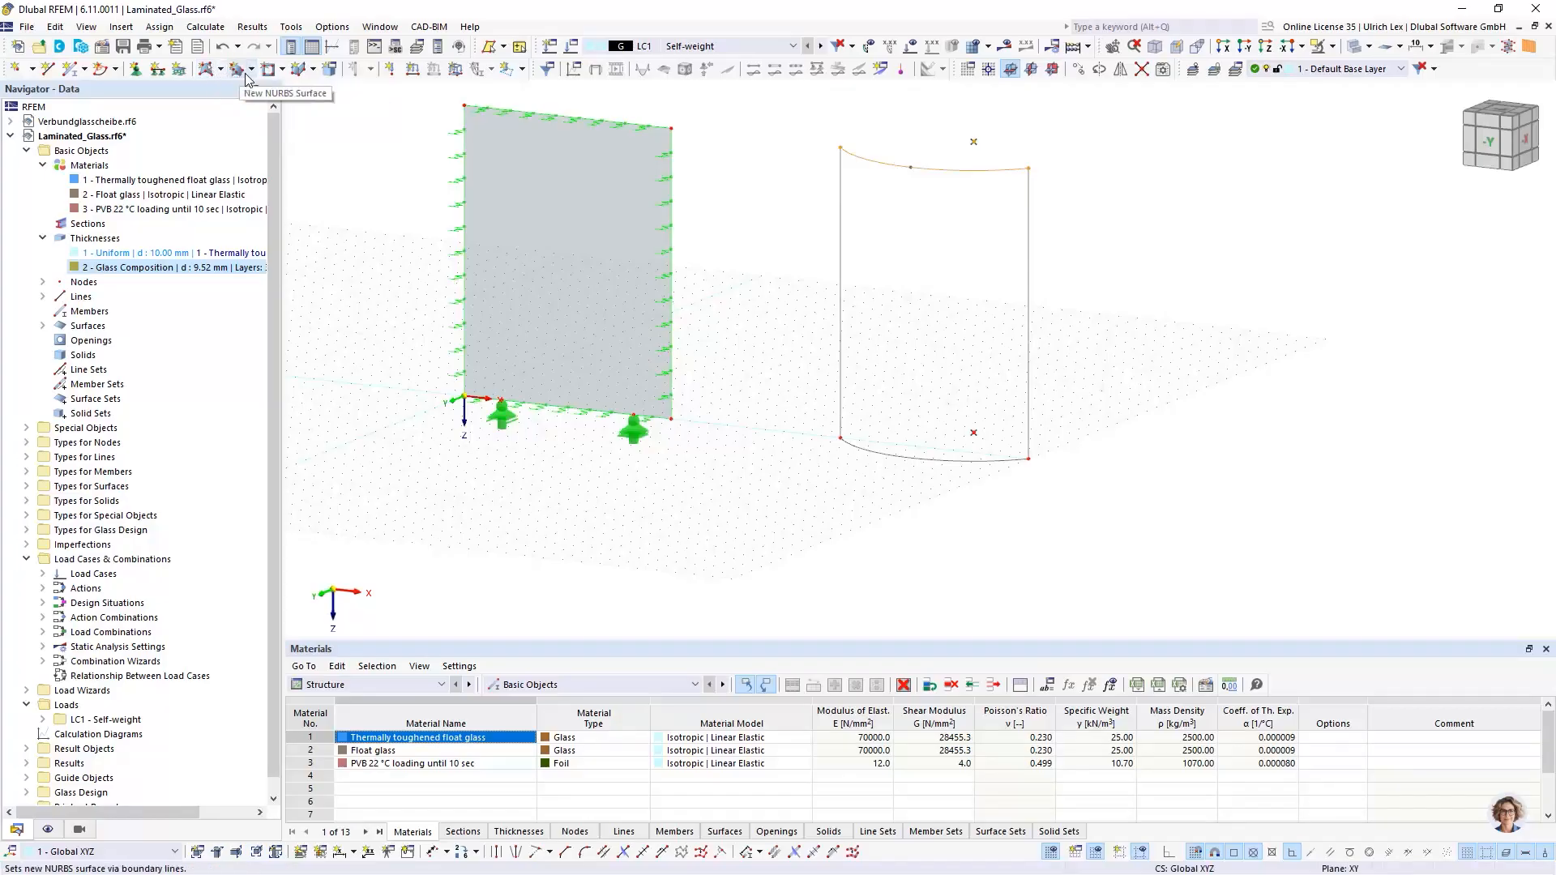
click(315, 70)
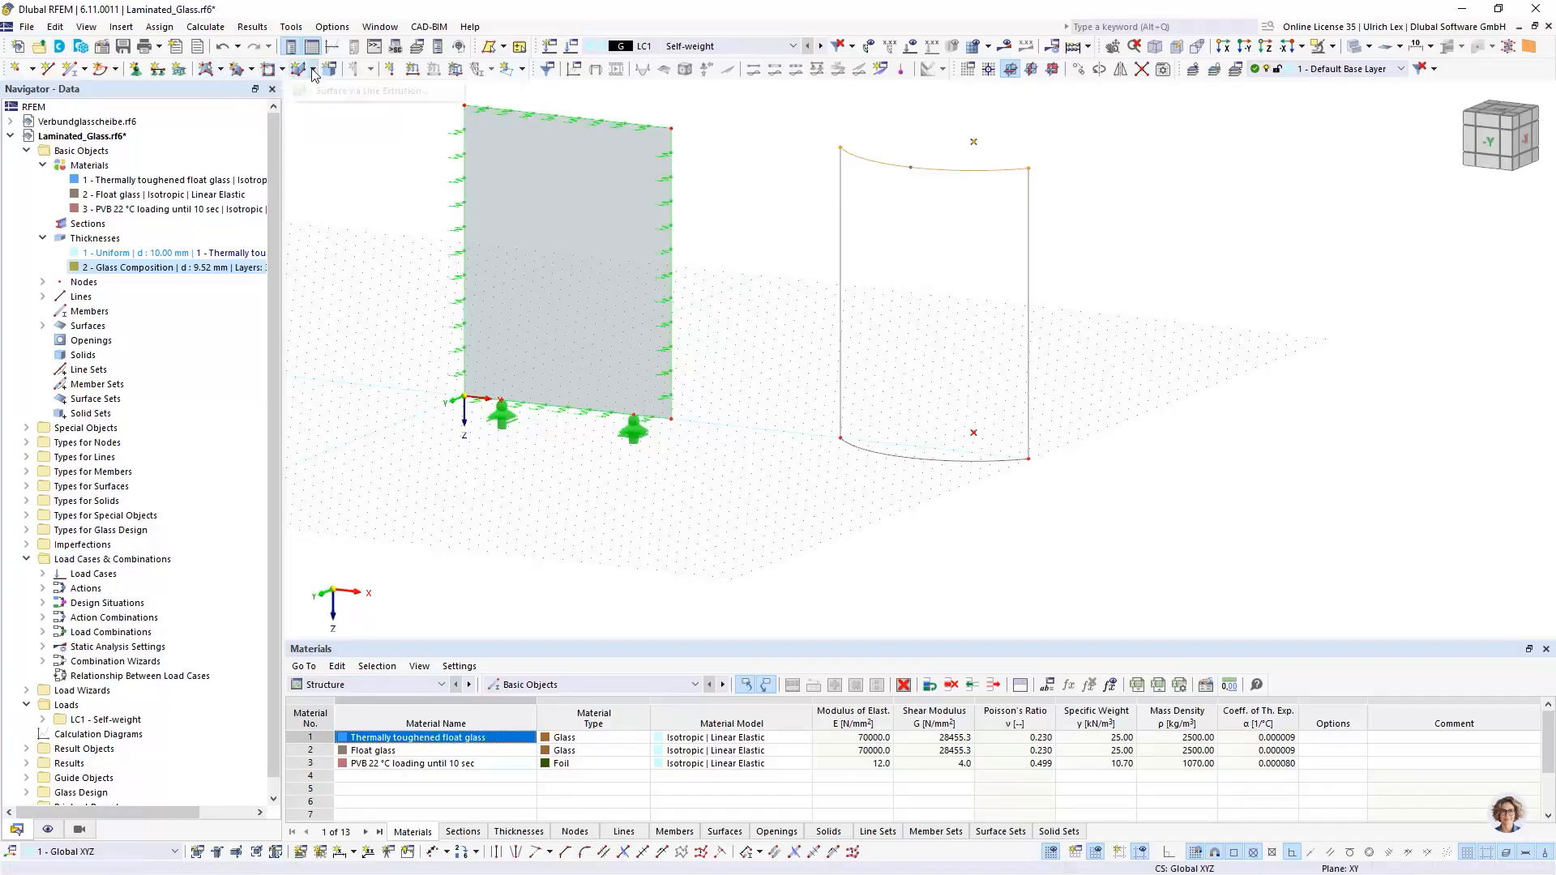
click(254, 71)
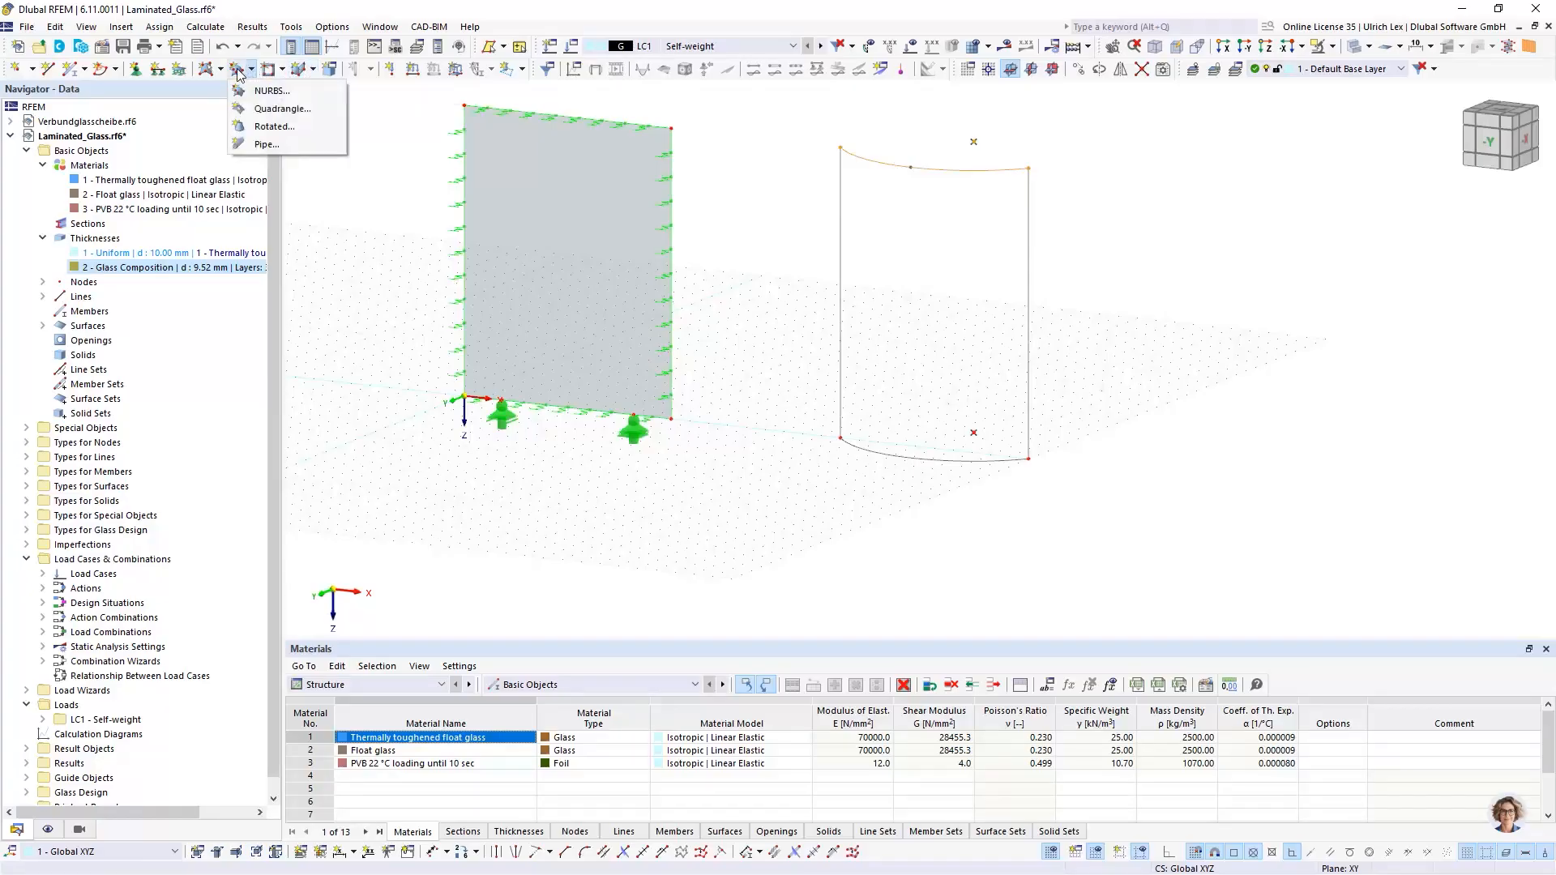
click(279, 109)
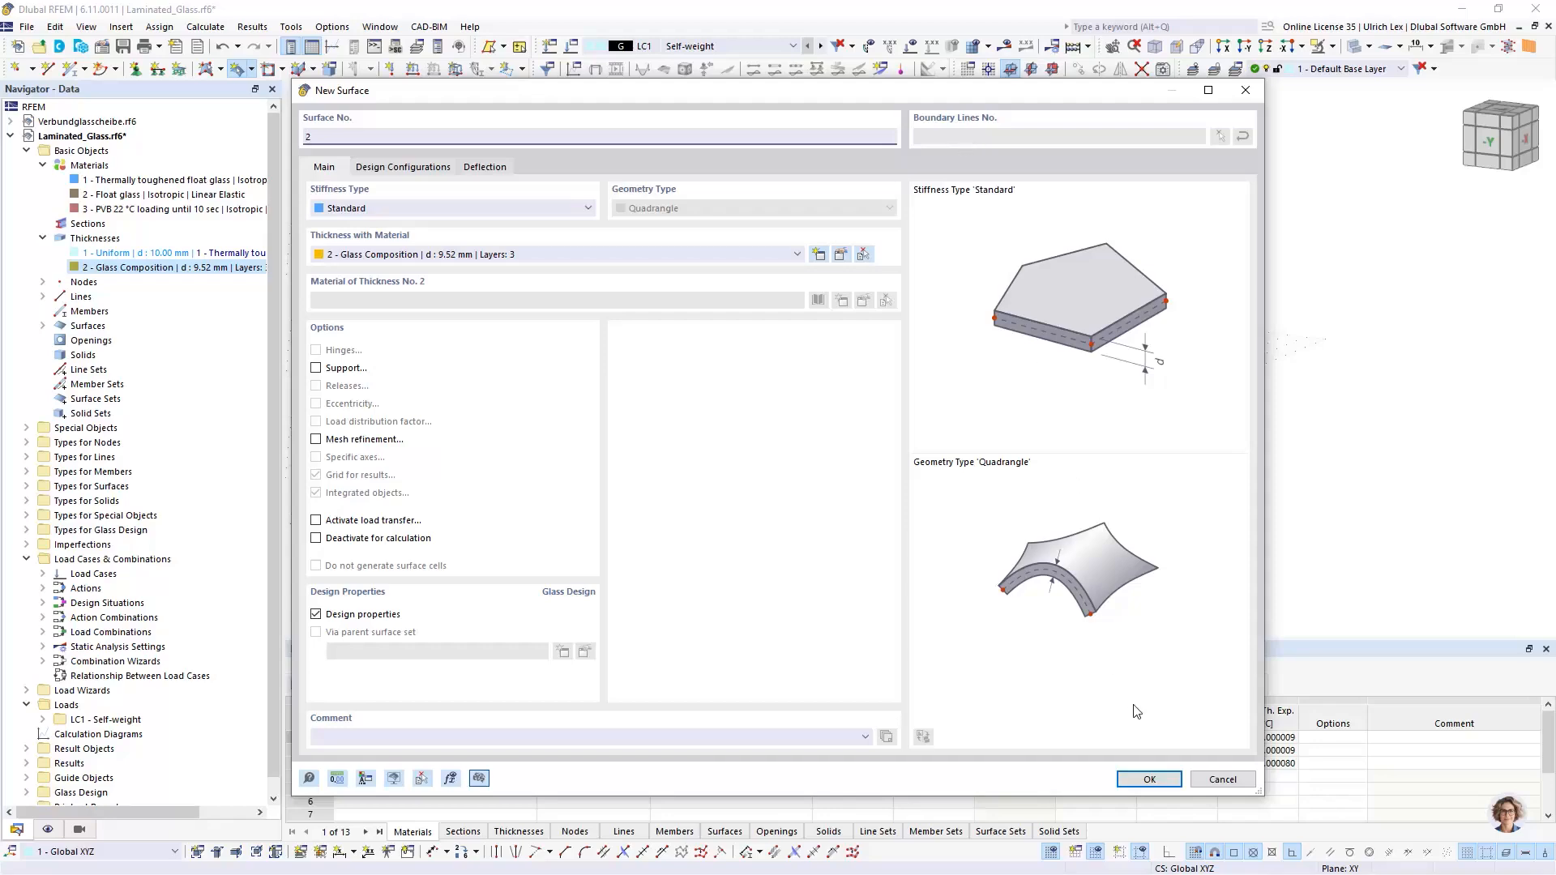
click(1149, 781)
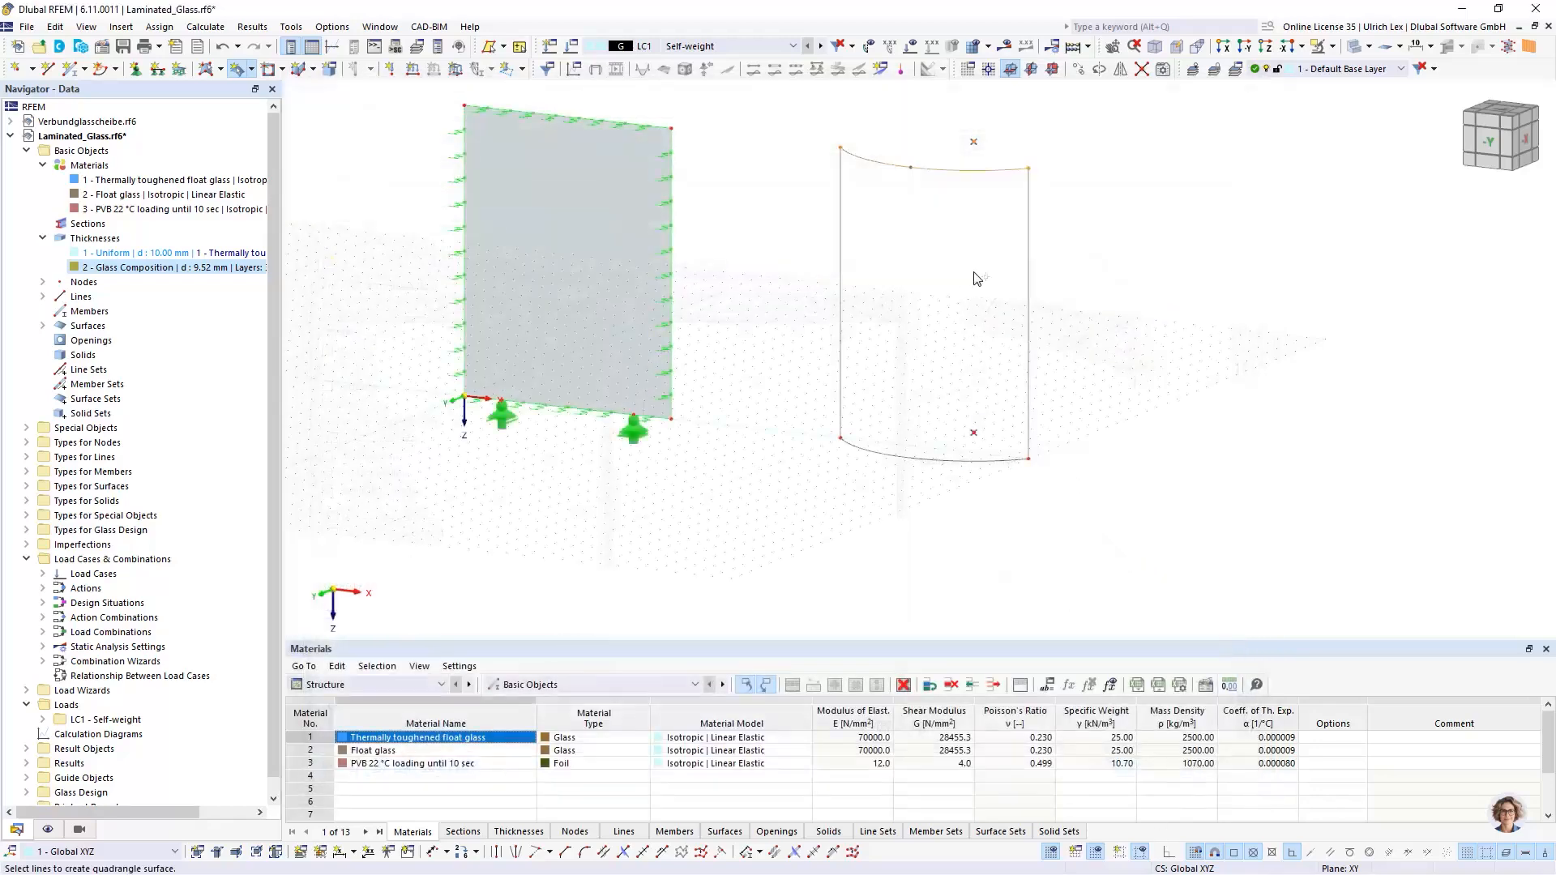
click(850, 287)
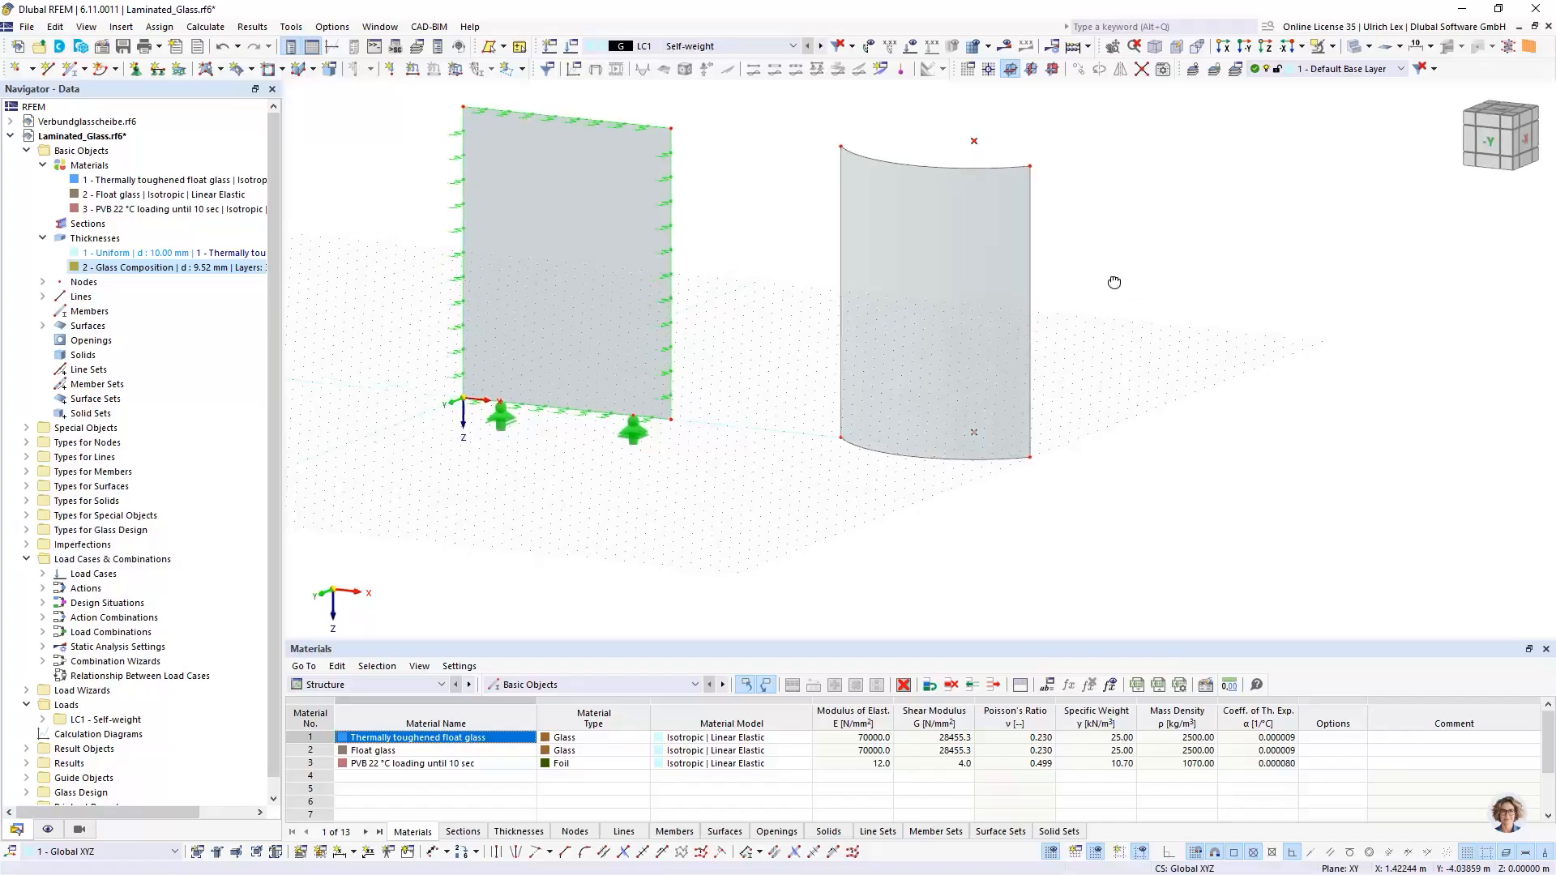
Step: Examine the curved pane and its bottom edge against the supports of the flat pane
ctrl+middle_drag(1115, 282, 1164, 292)
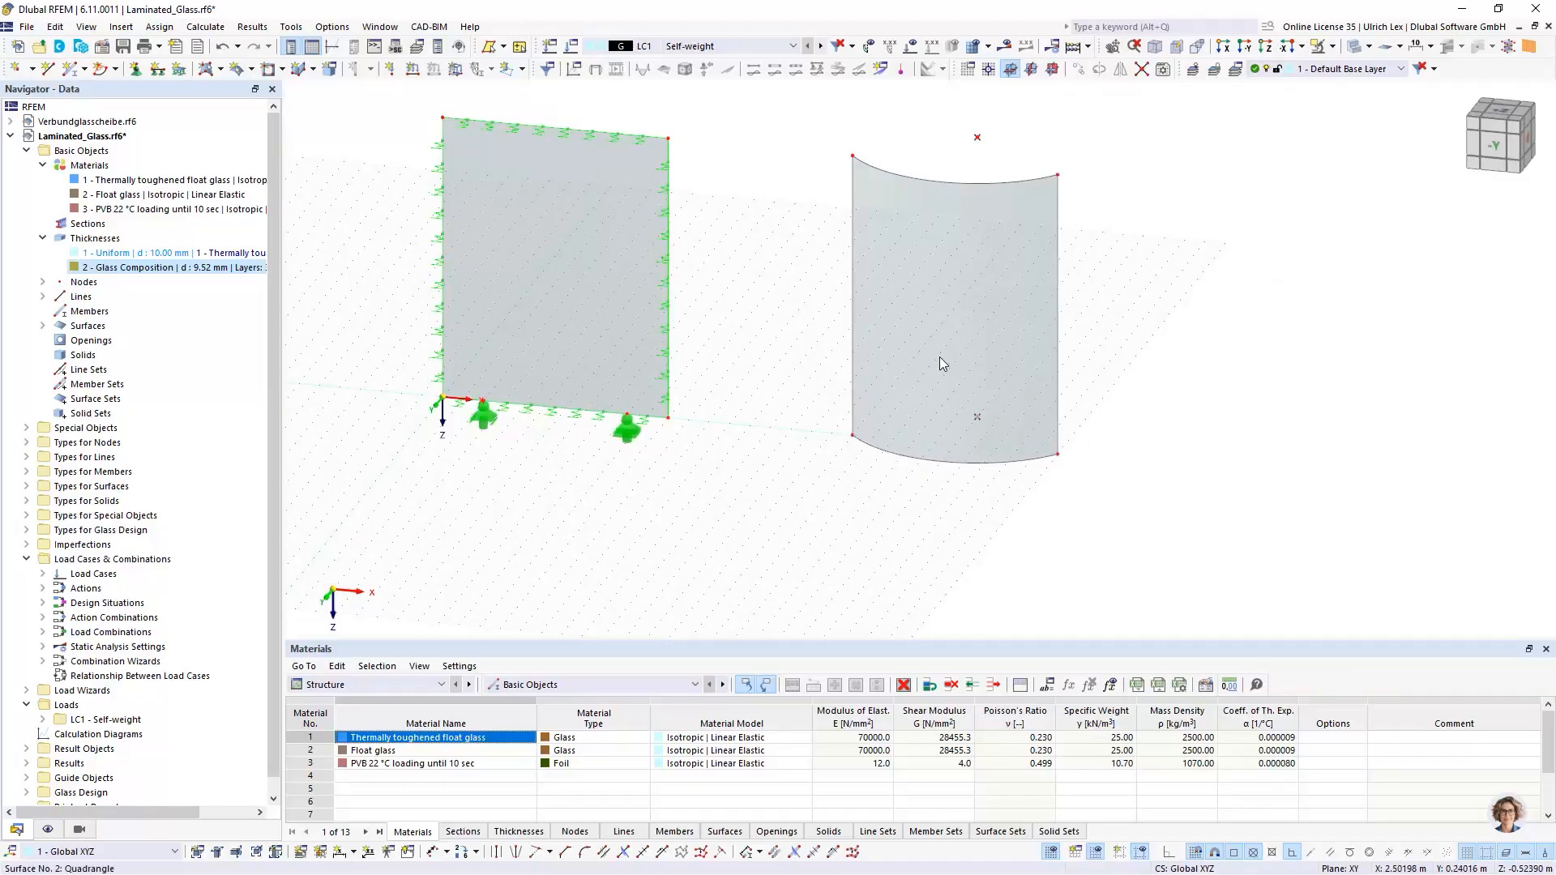
scroll(486, 423, up, 3)
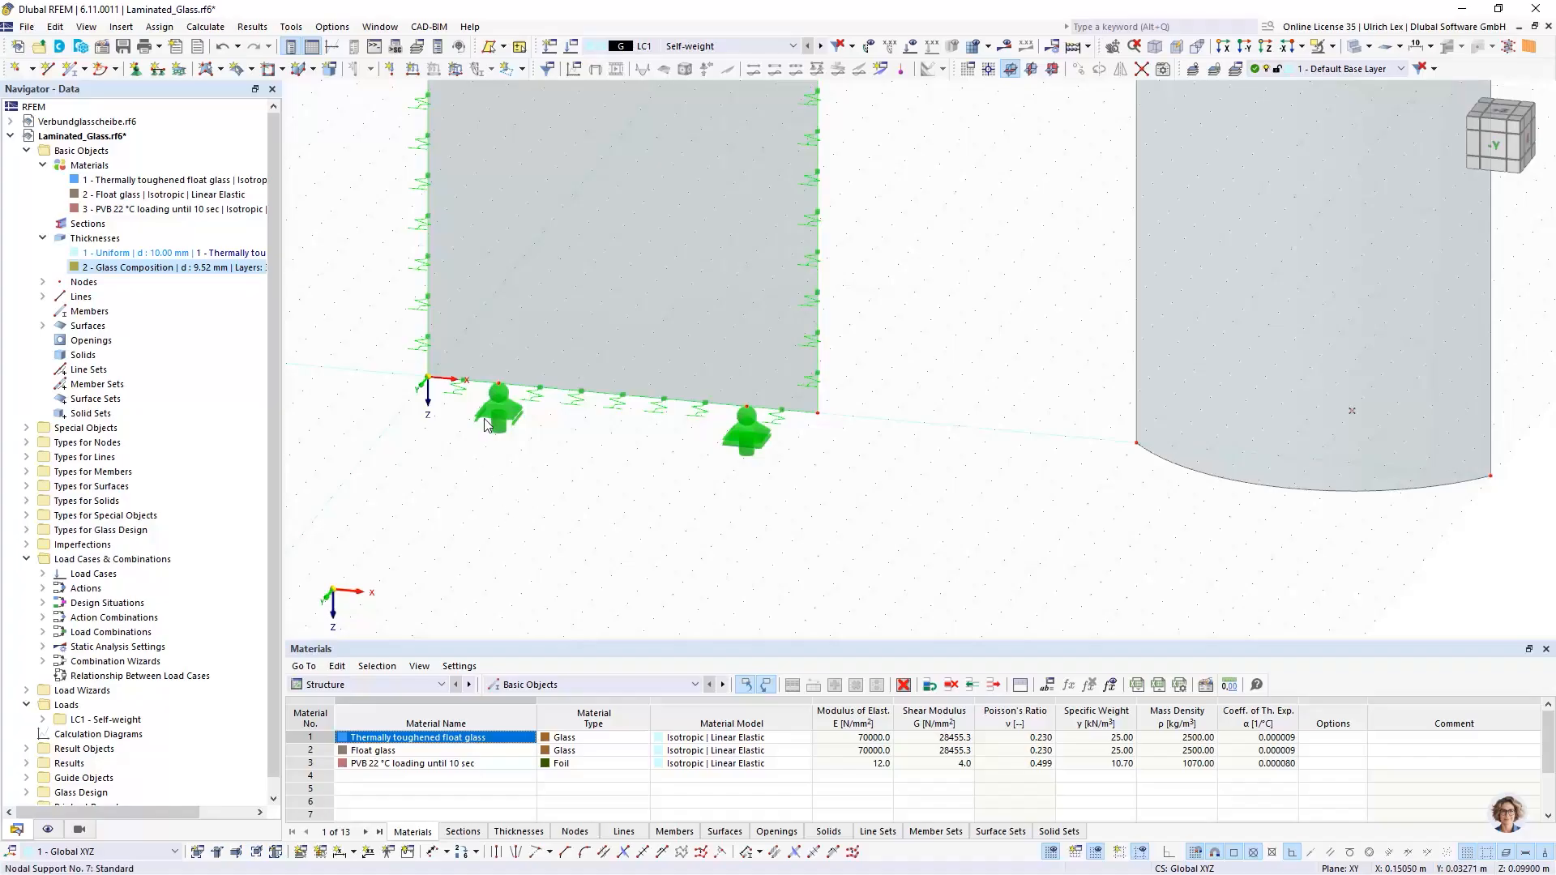
scroll(416, 464, down, 2)
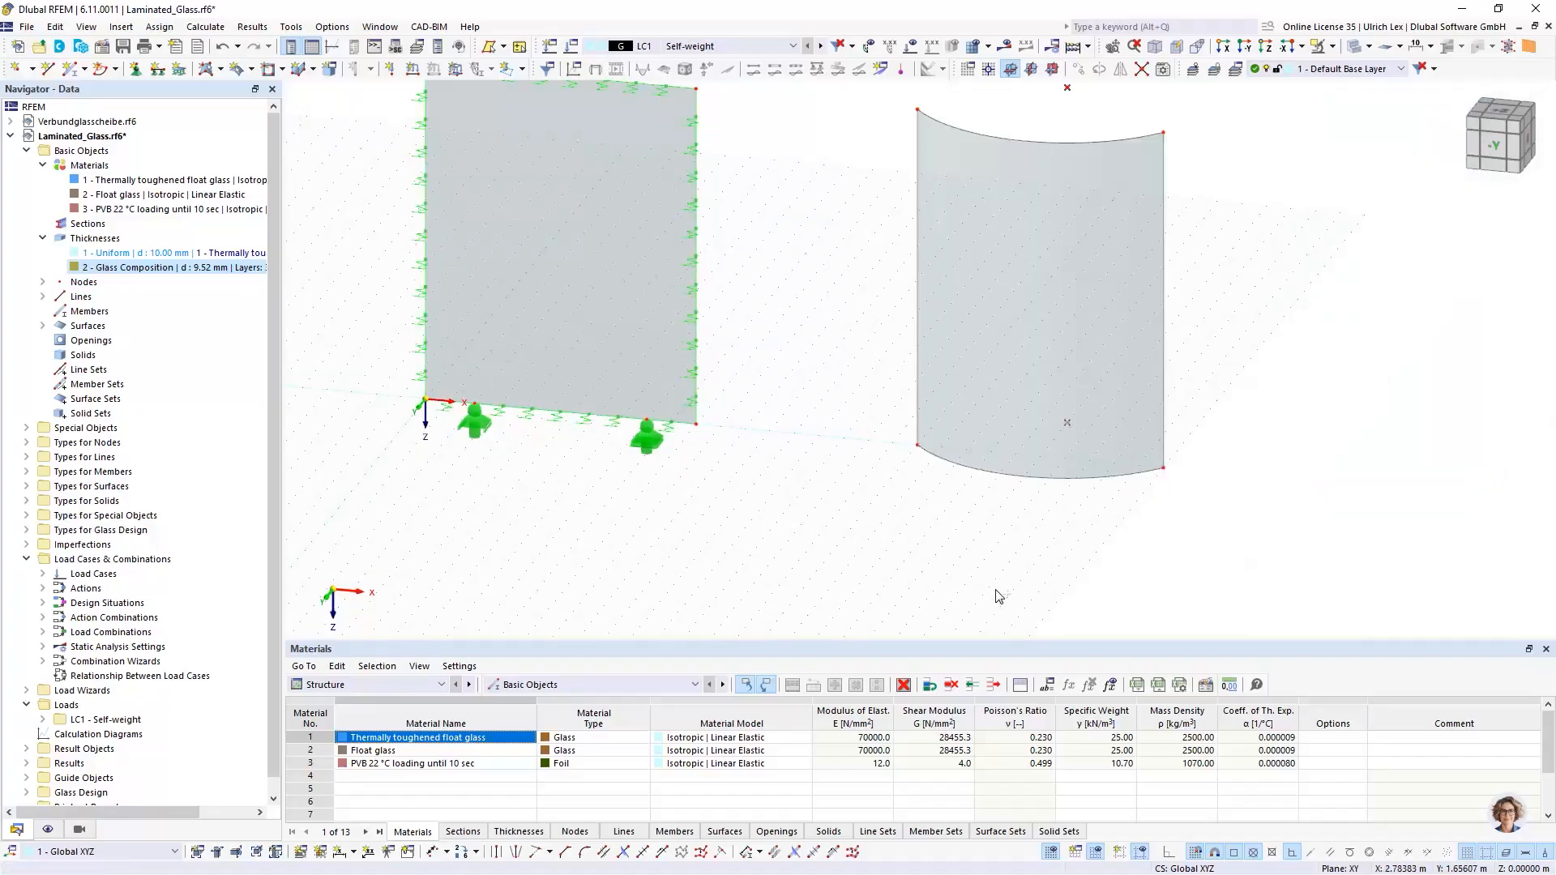
ctrl+middle_drag(998, 595, 956, 588)
scroll(945, 590, down, 1)
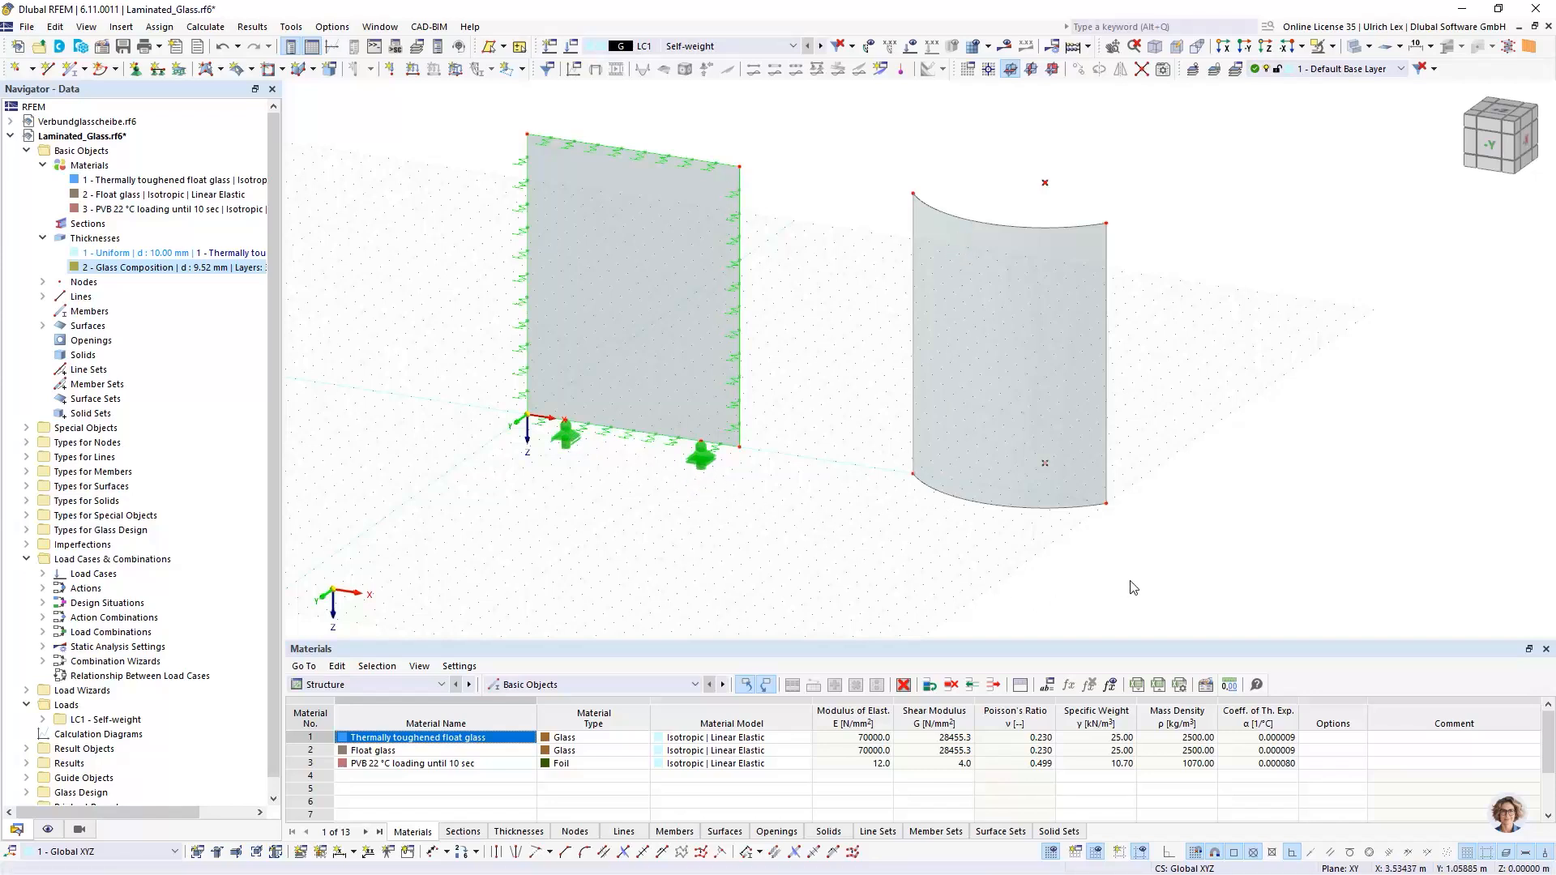
scroll(1145, 580, up, 1)
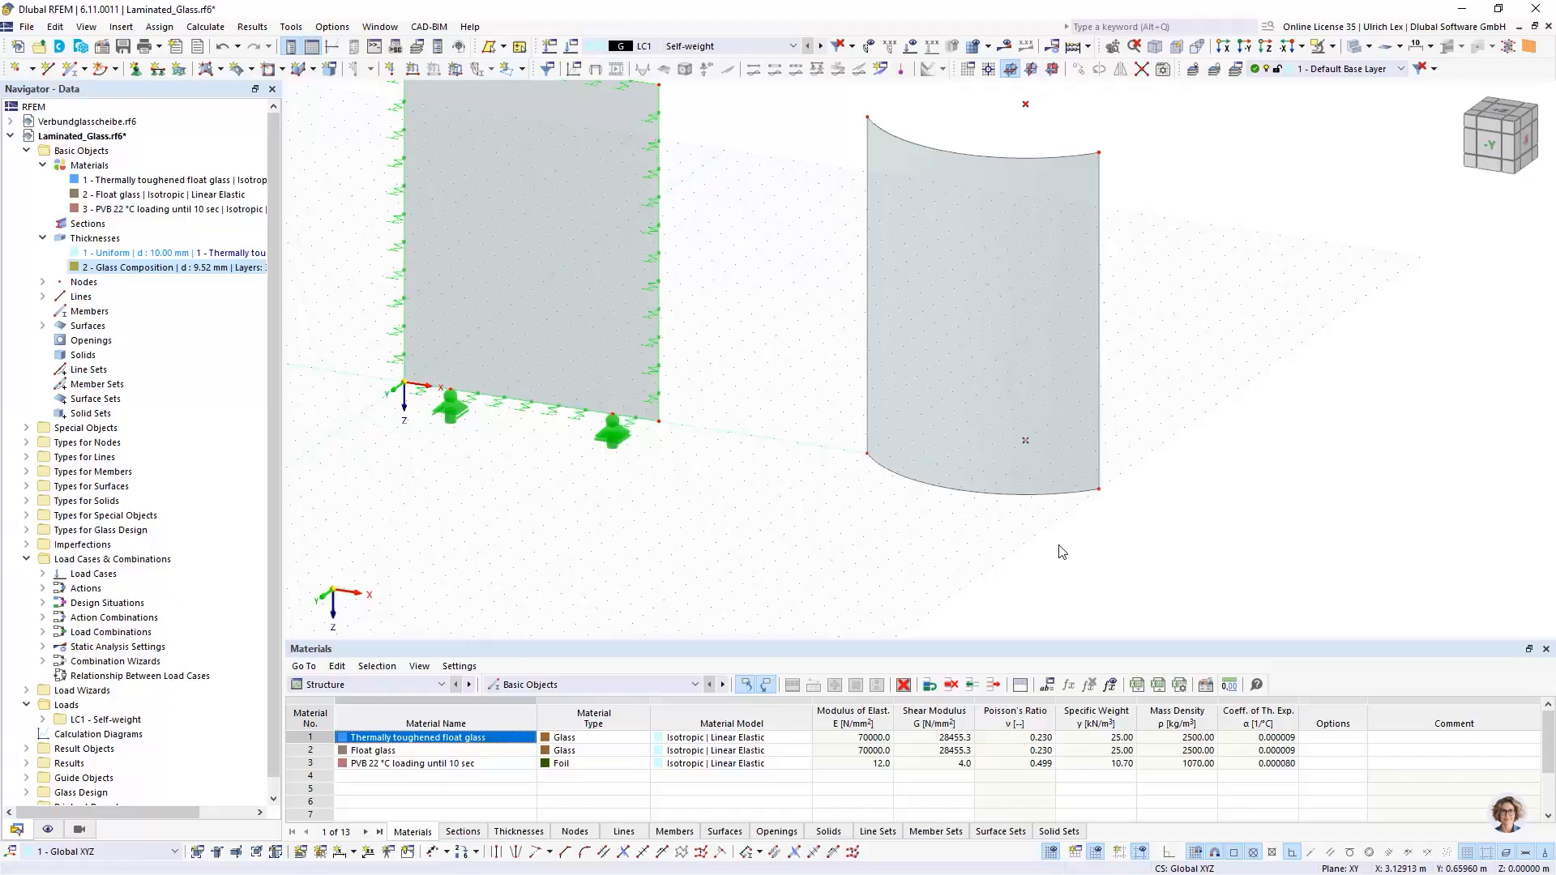
scroll(1058, 541, up, 1)
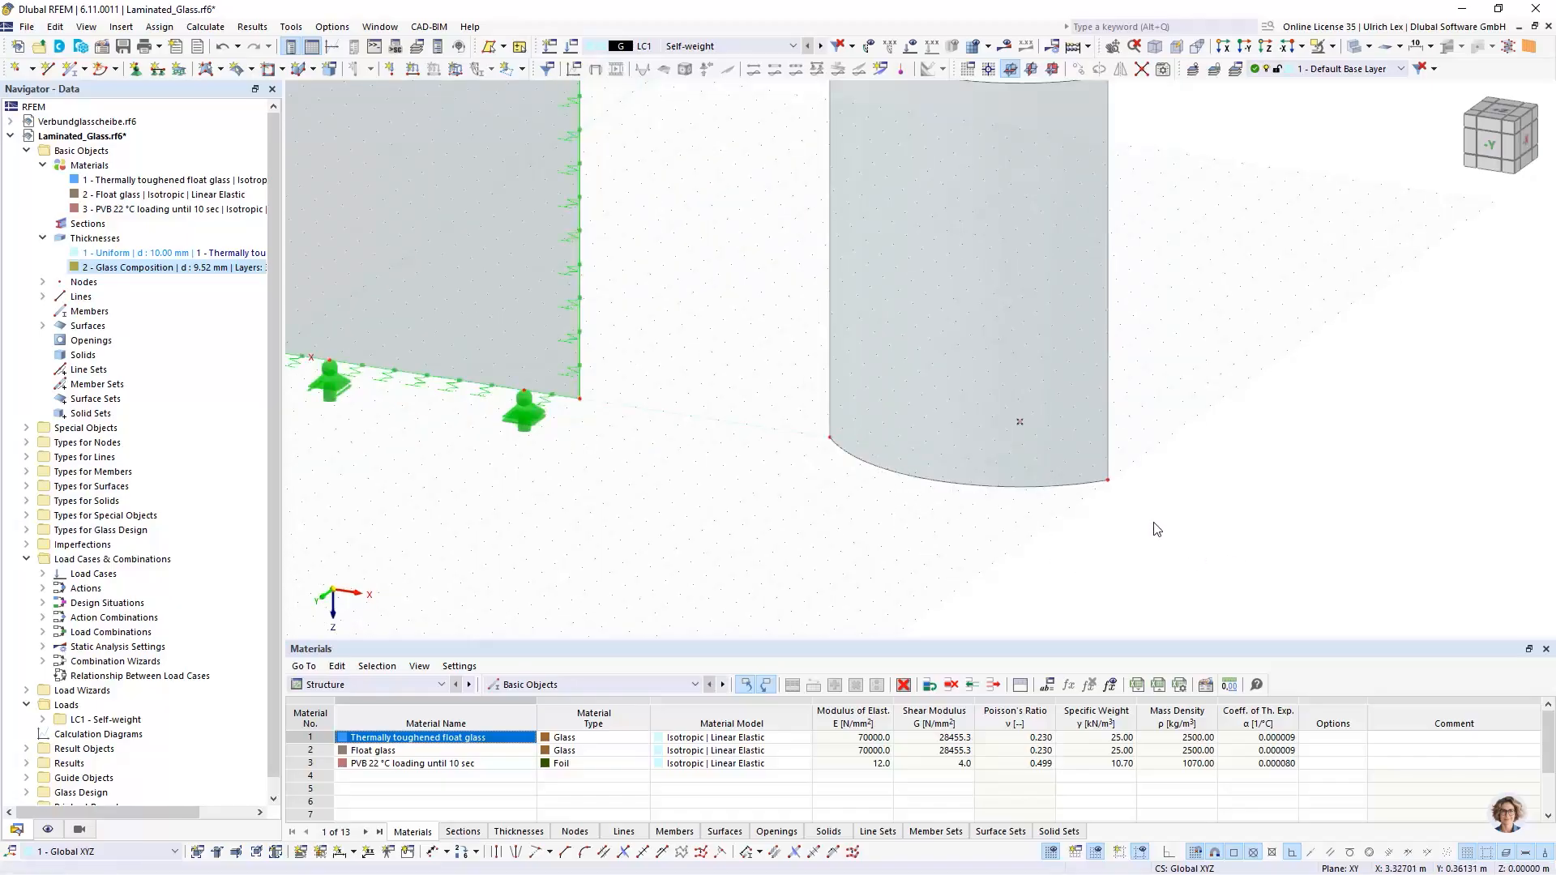
Step: Add an on-line node 0.2 m from the start of the curved pane's bottom arc without dividing the line
right_click(991, 488)
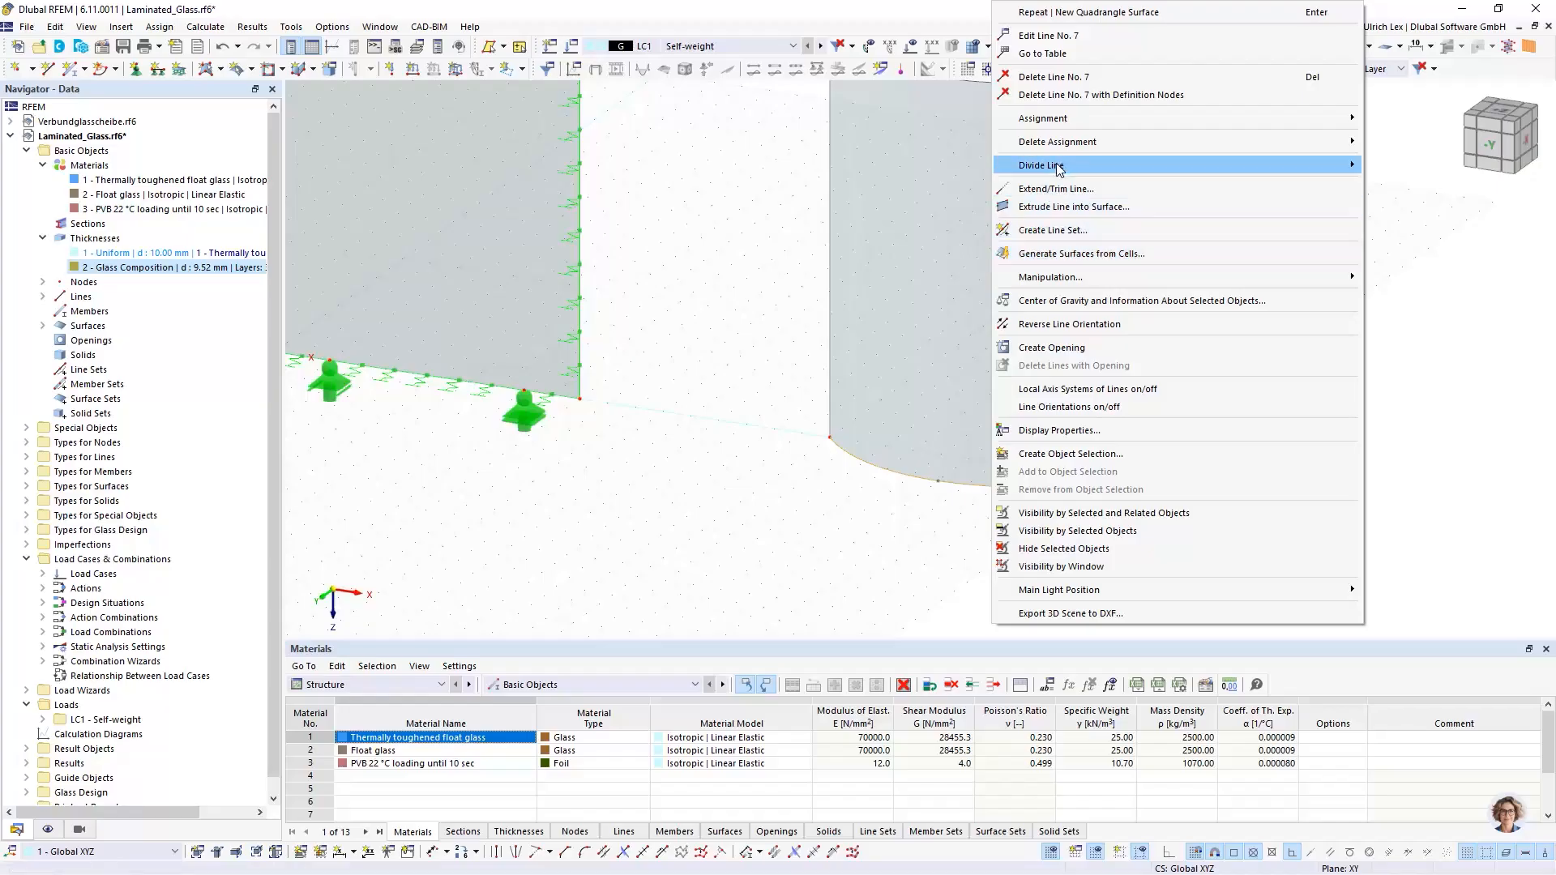
mouse_move(1127, 166)
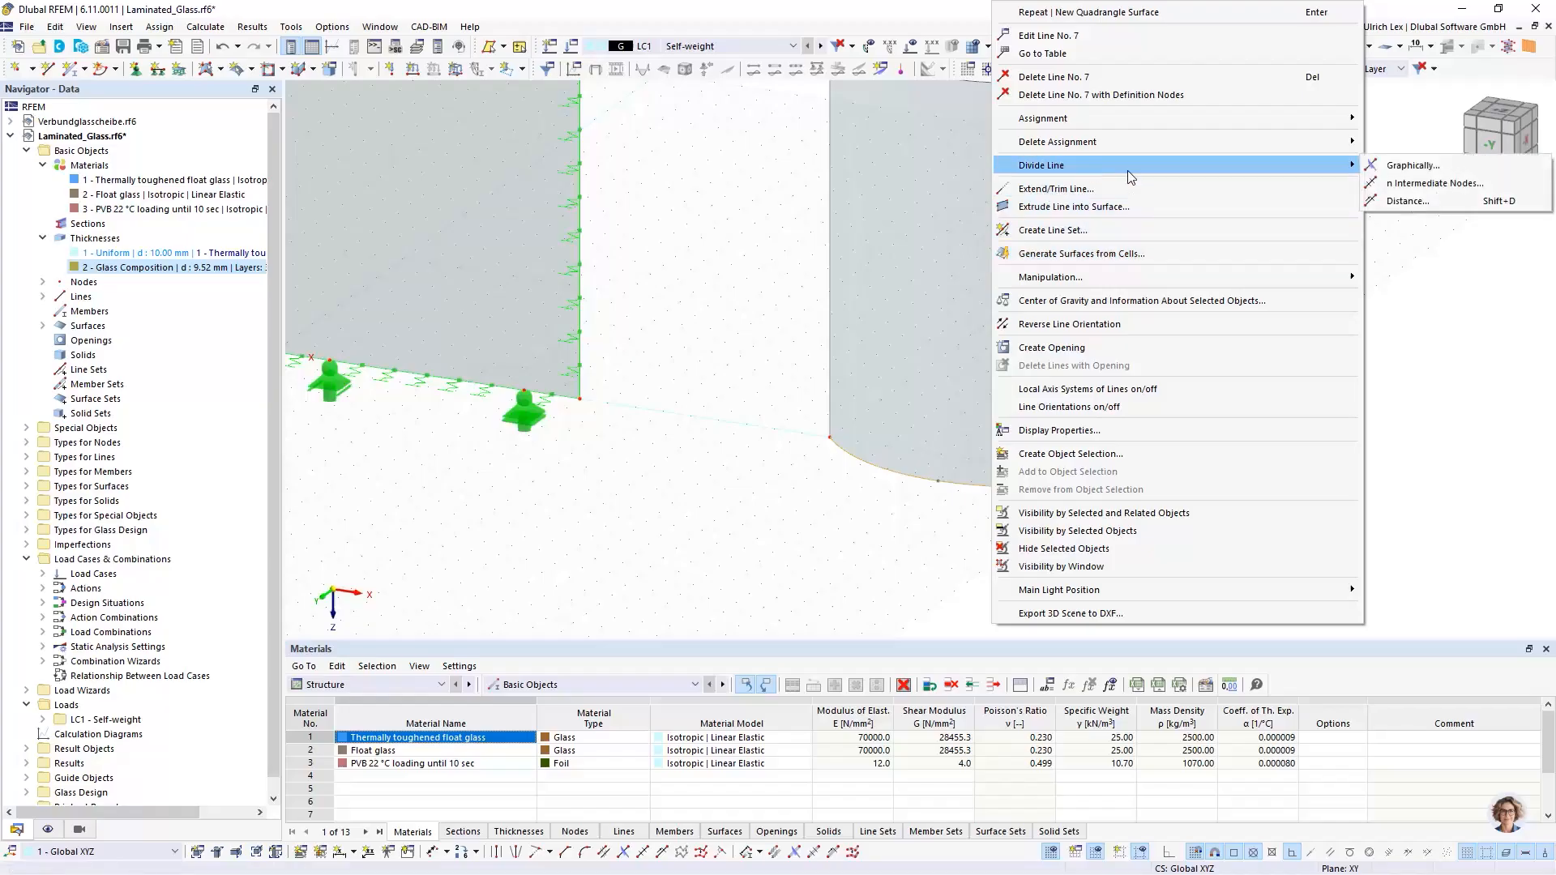
click(1405, 201)
drag(636, 174, 394, 118)
drag(241, 248, 279, 248)
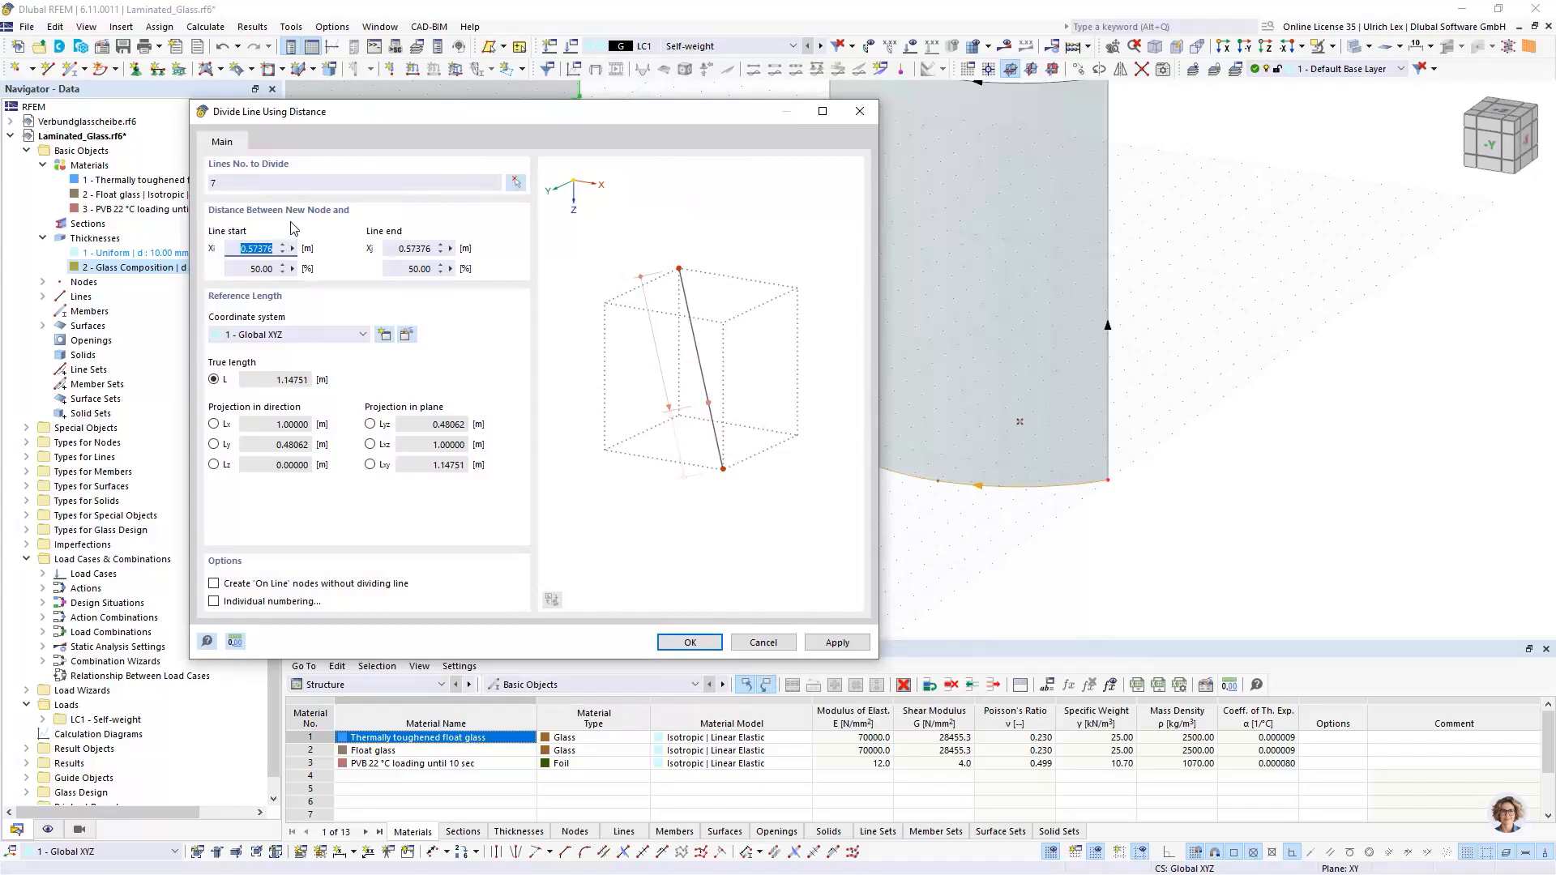
text(0.20000)
click(229, 585)
drag(728, 120, 591, 95)
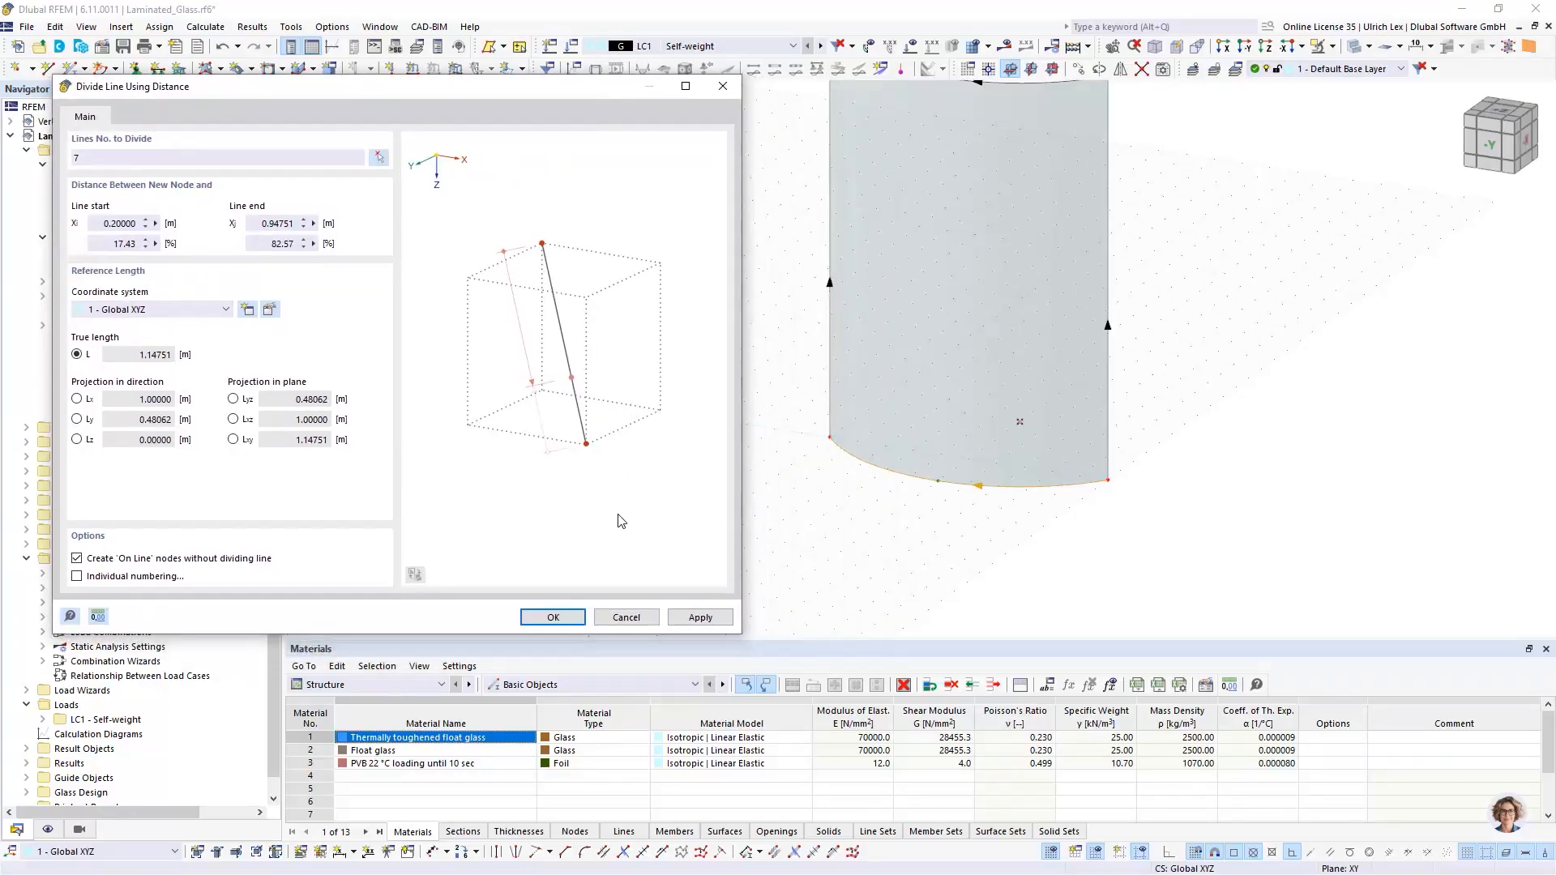
click(693, 620)
click(1156, 174)
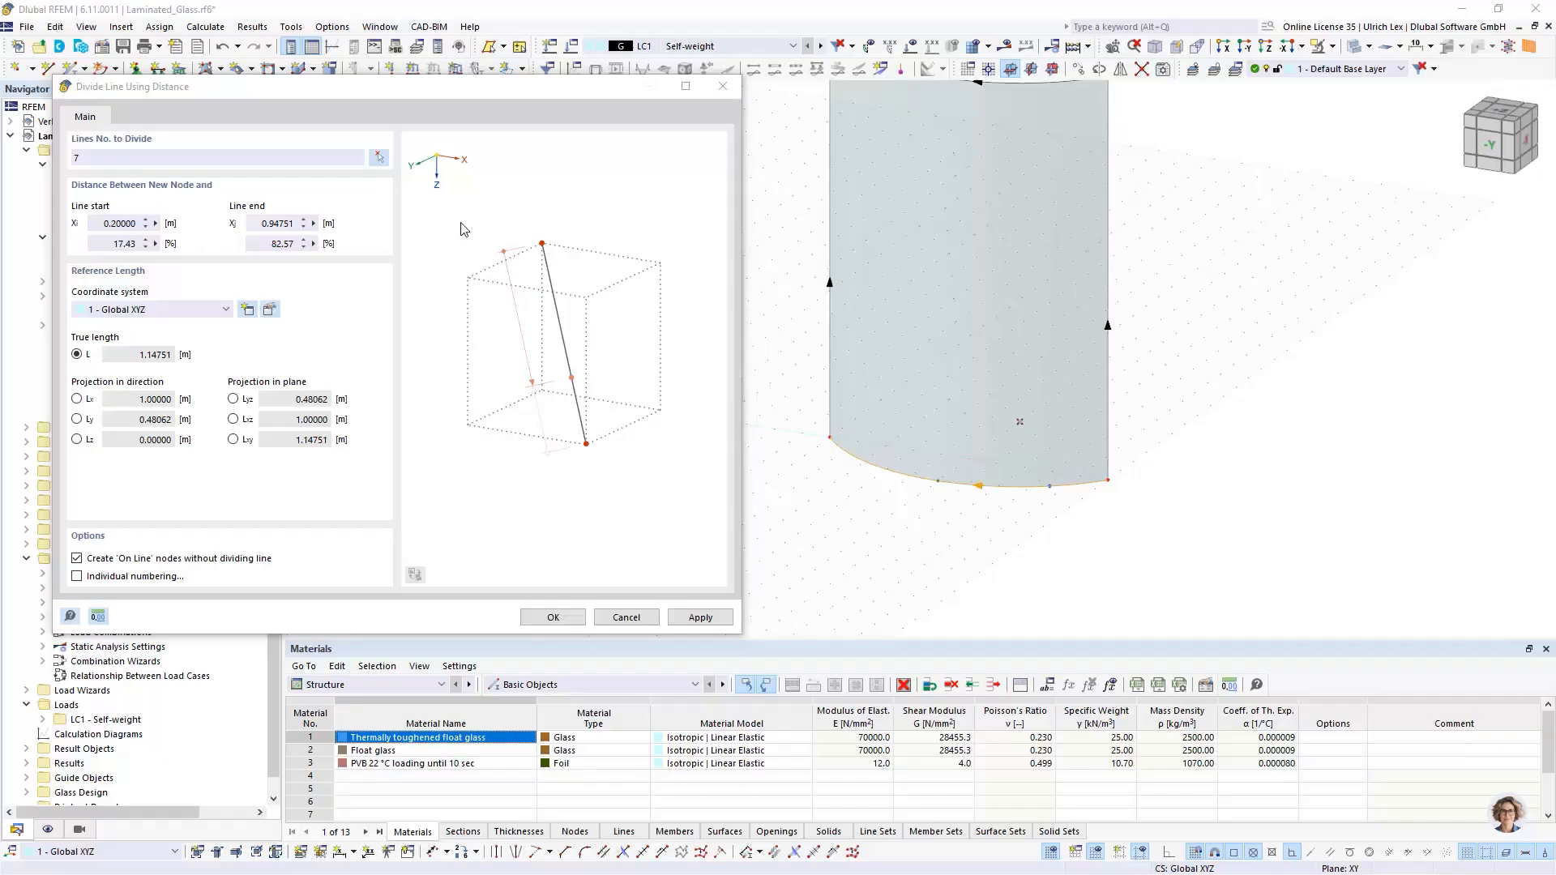
Step: Add a second on-line node 0.2 m from the end of the curved pane's bottom arc
click(256, 227)
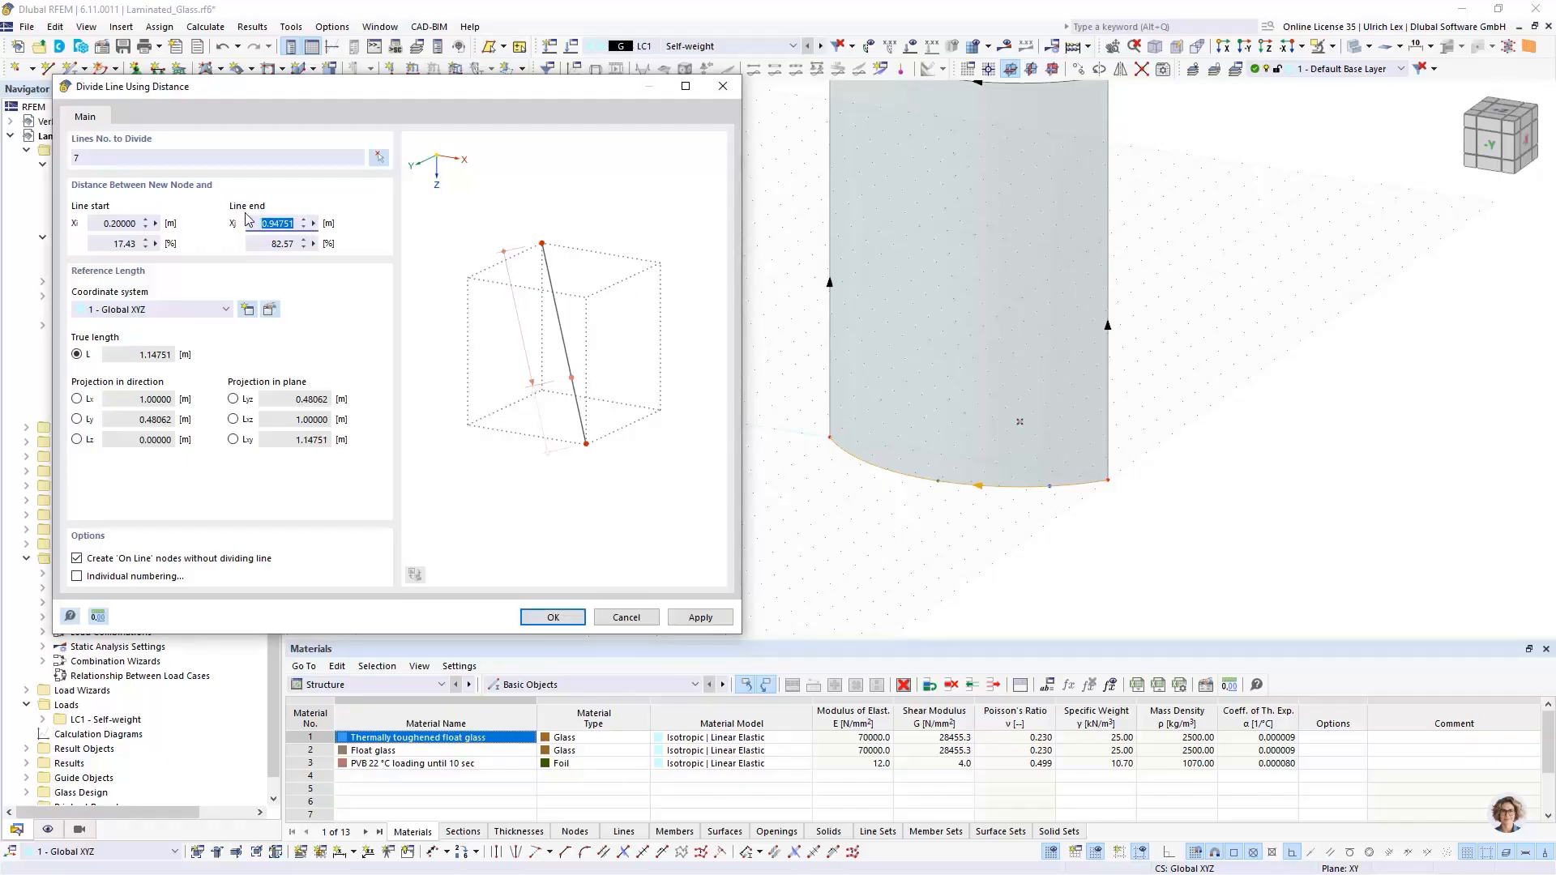
text(0.20000)
click(278, 158)
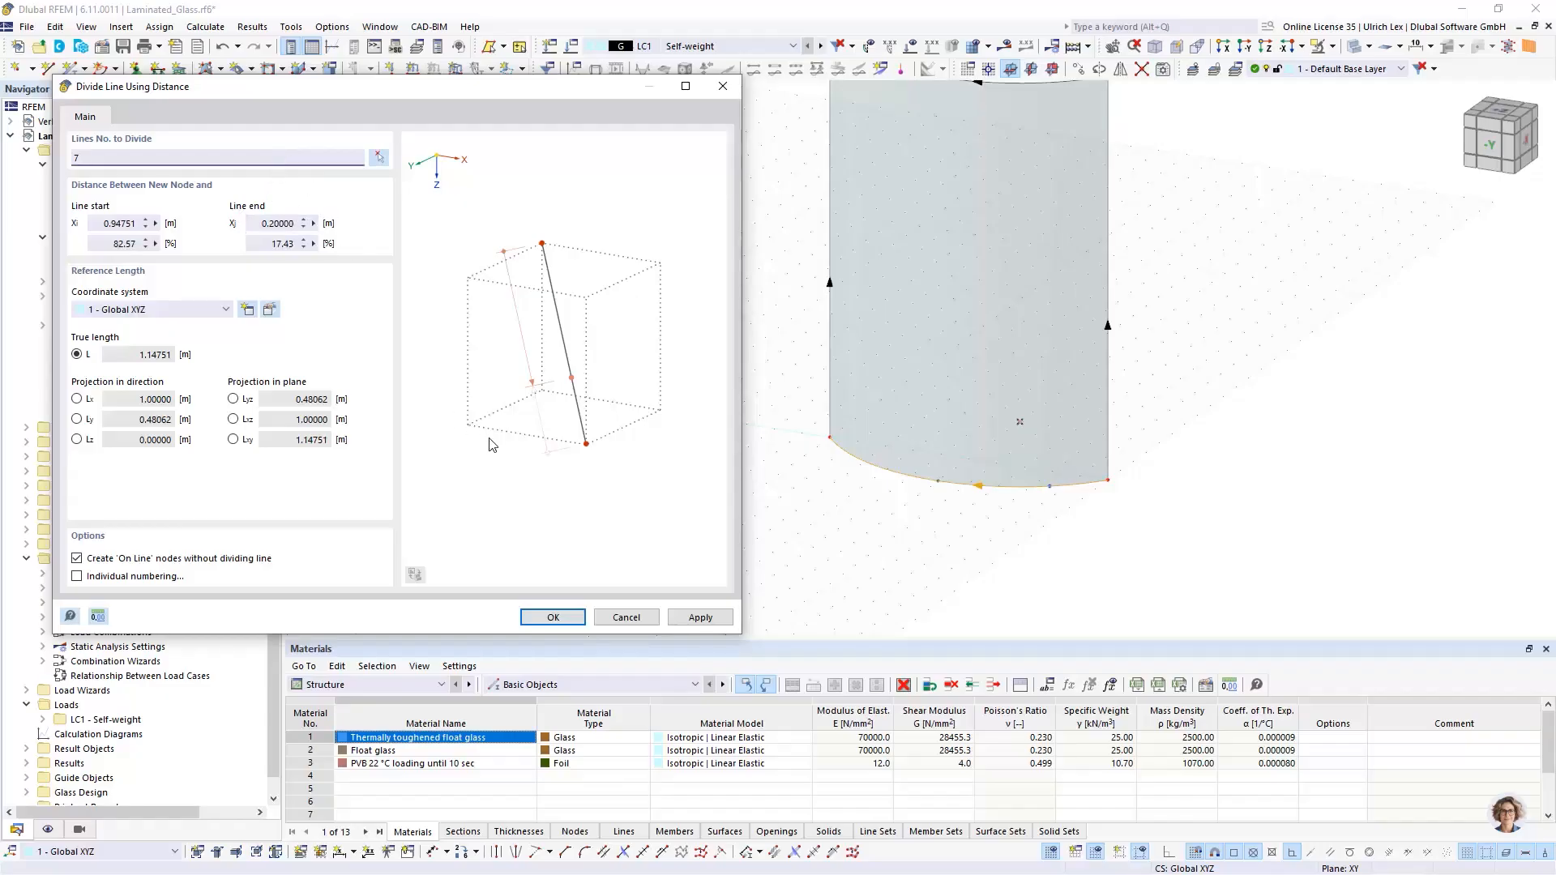
click(700, 617)
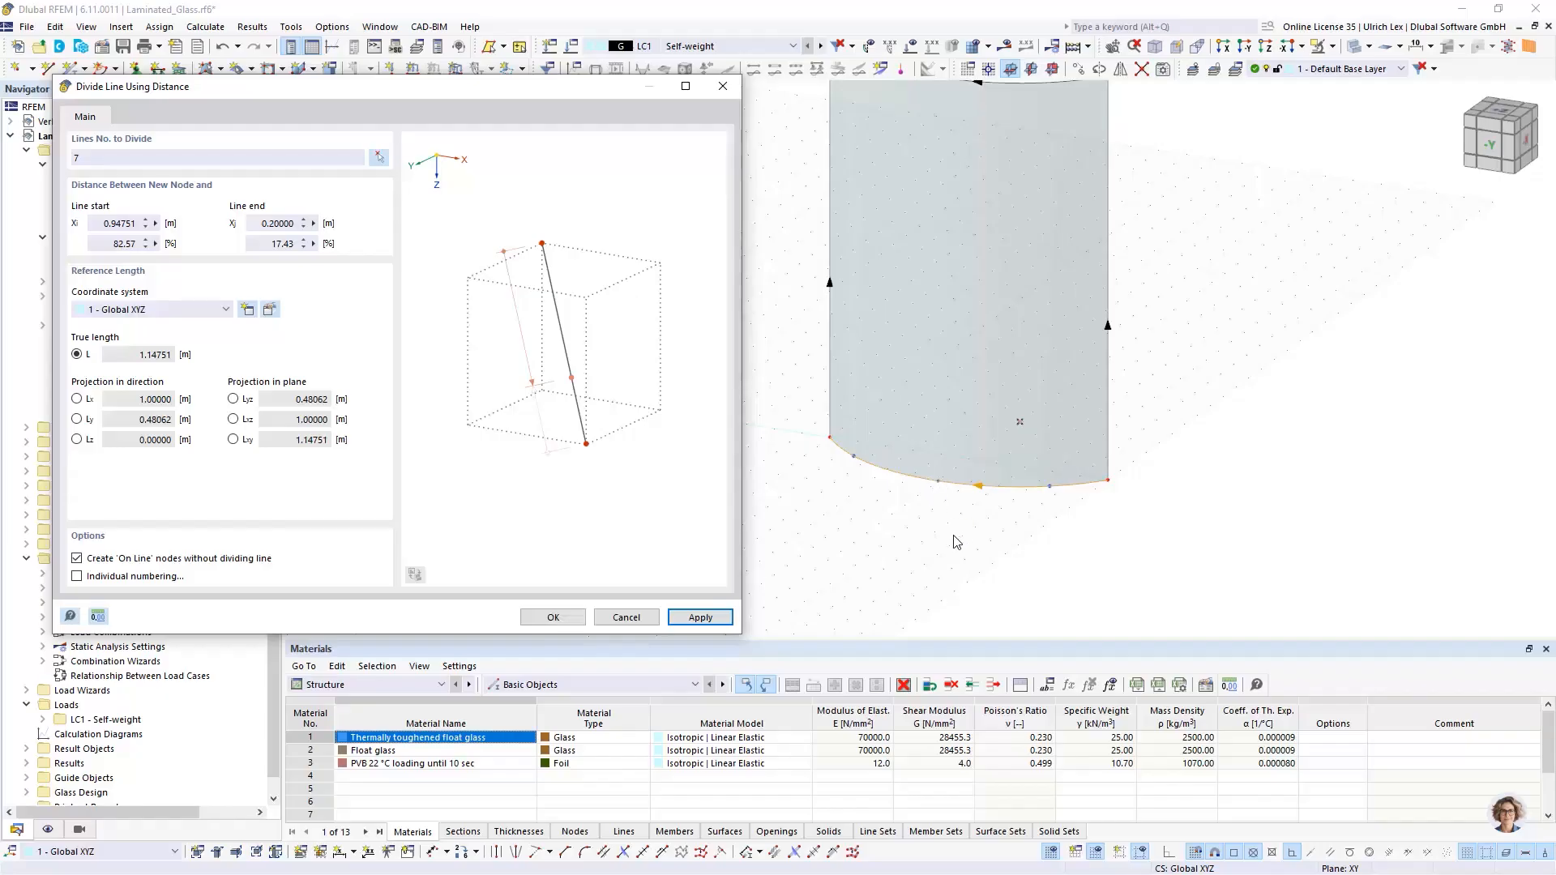
Step: Add another on-line node 0.5 m from the bottom arc's end and finish dividing the line
click(255, 226)
text(0,5)
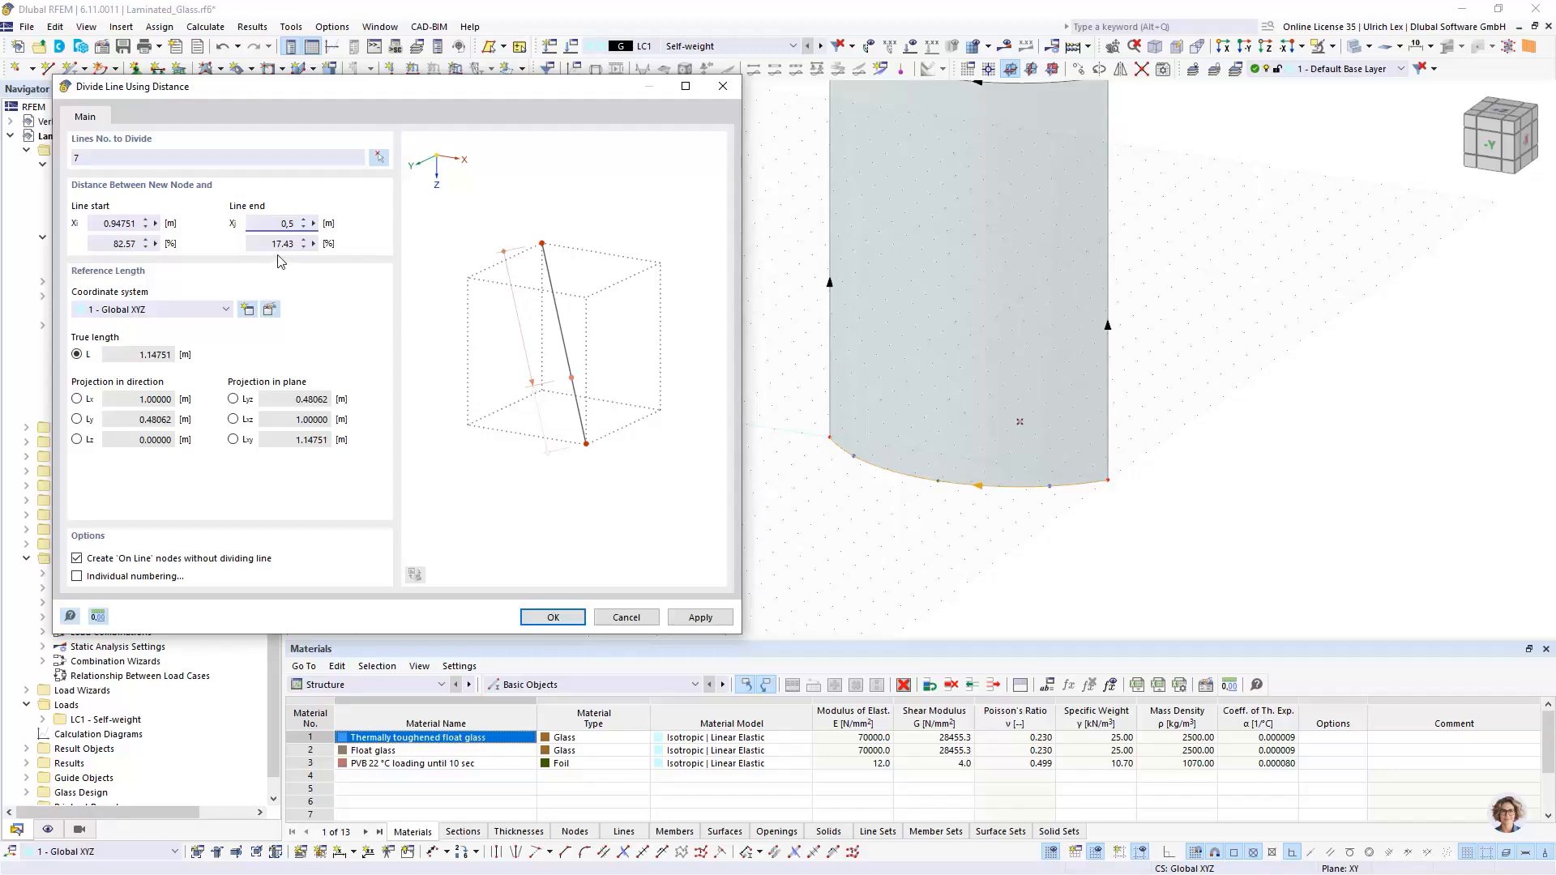
key(Tab)
click(572, 621)
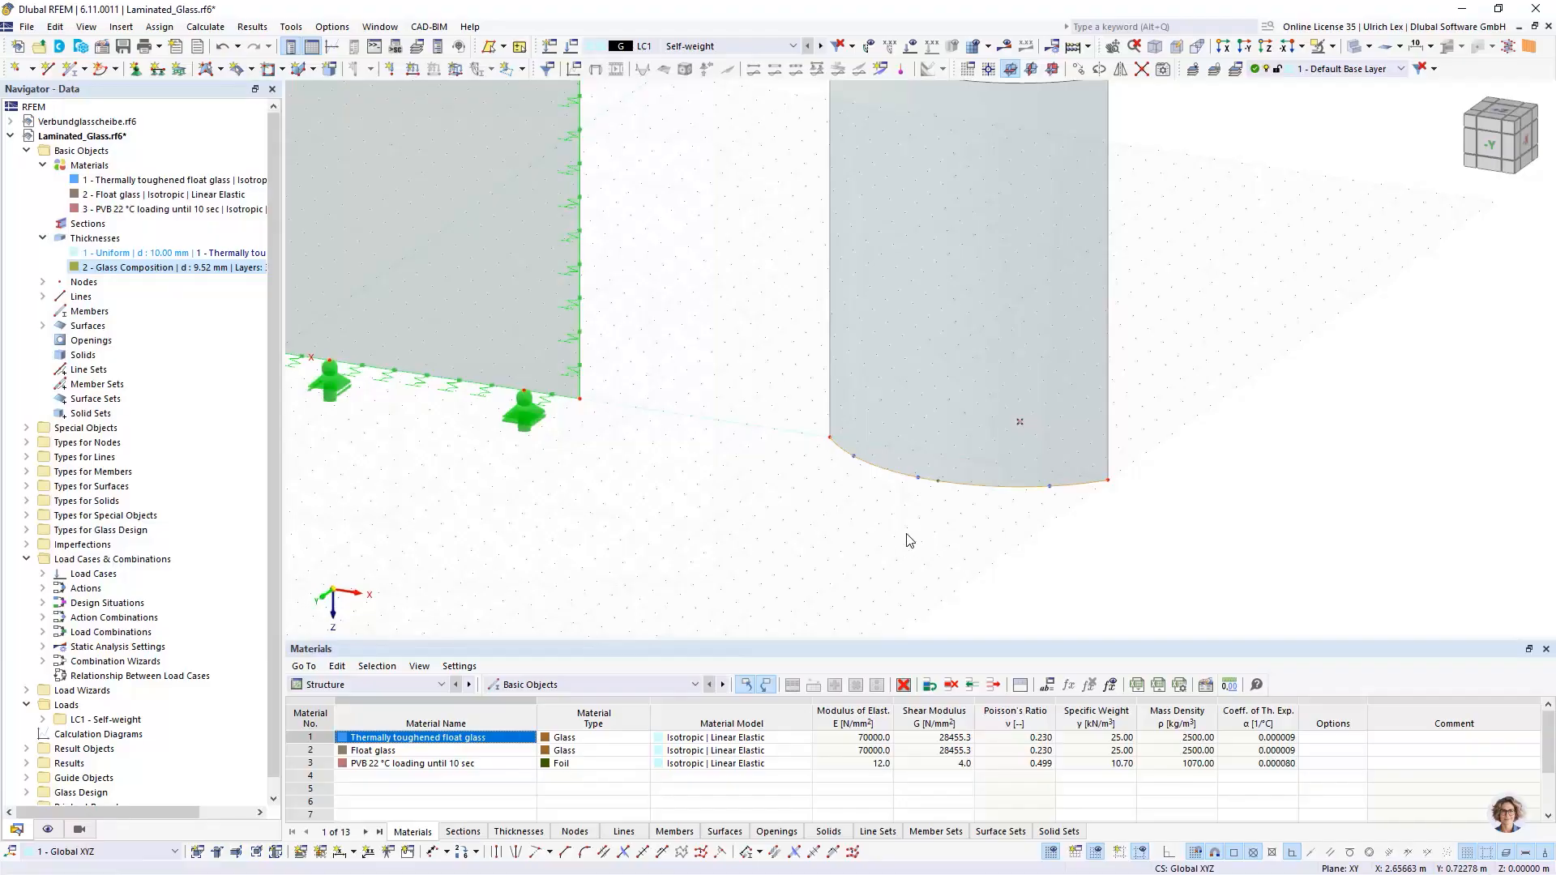
Step: Move the on-line node nearest the middle of the curved pane's bottom arc to 50% of the line length
ctrl+middle_drag(833, 532, 955, 580)
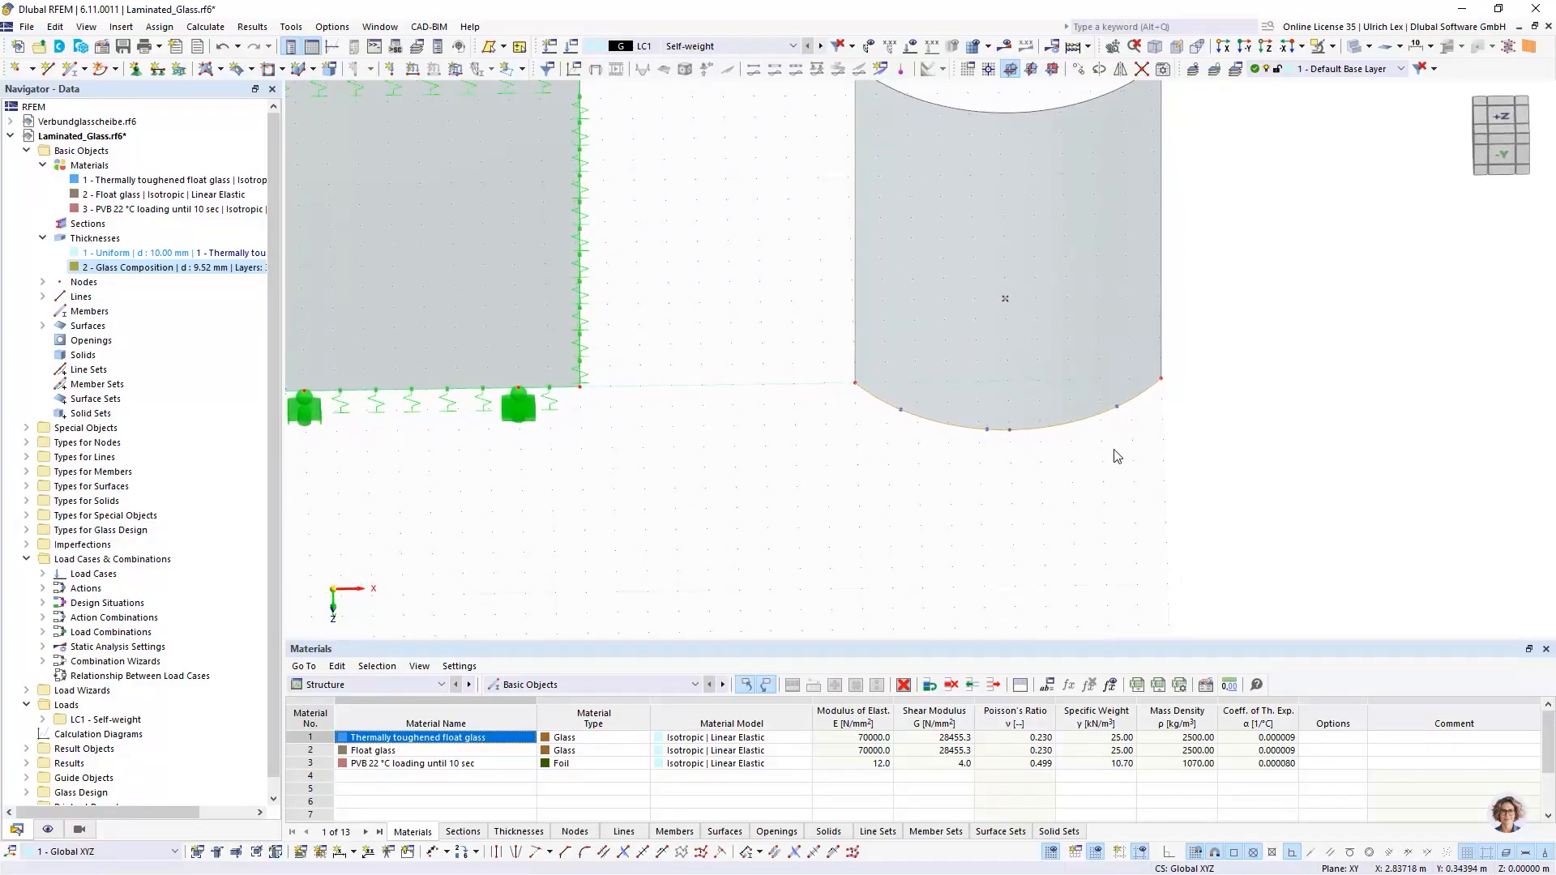
scroll(1114, 449, up, 1)
scroll(1036, 462, down, 1)
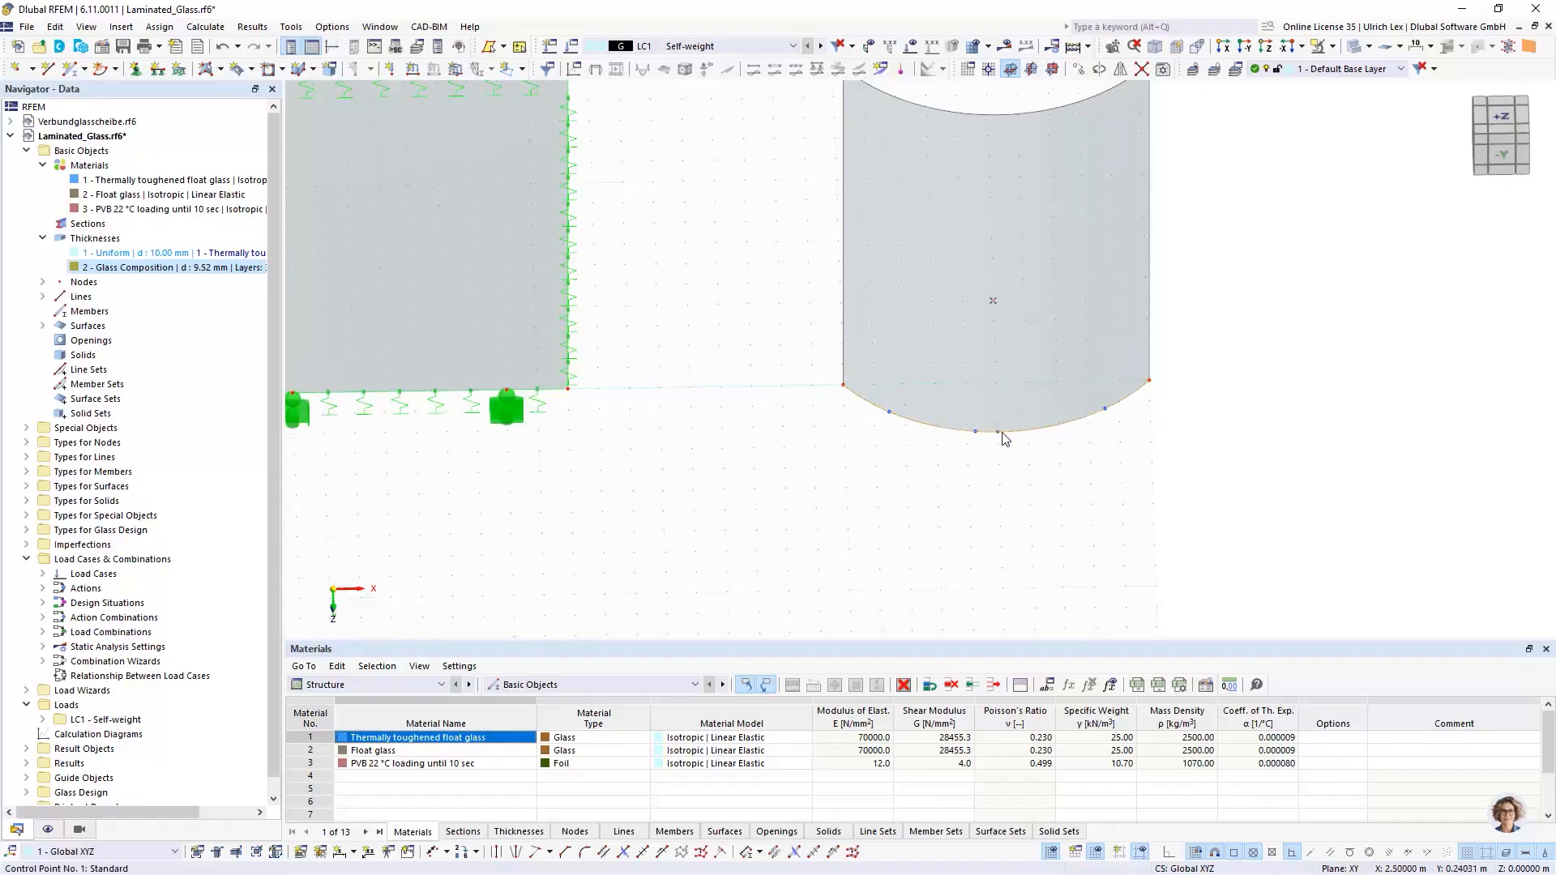
double_click(975, 433)
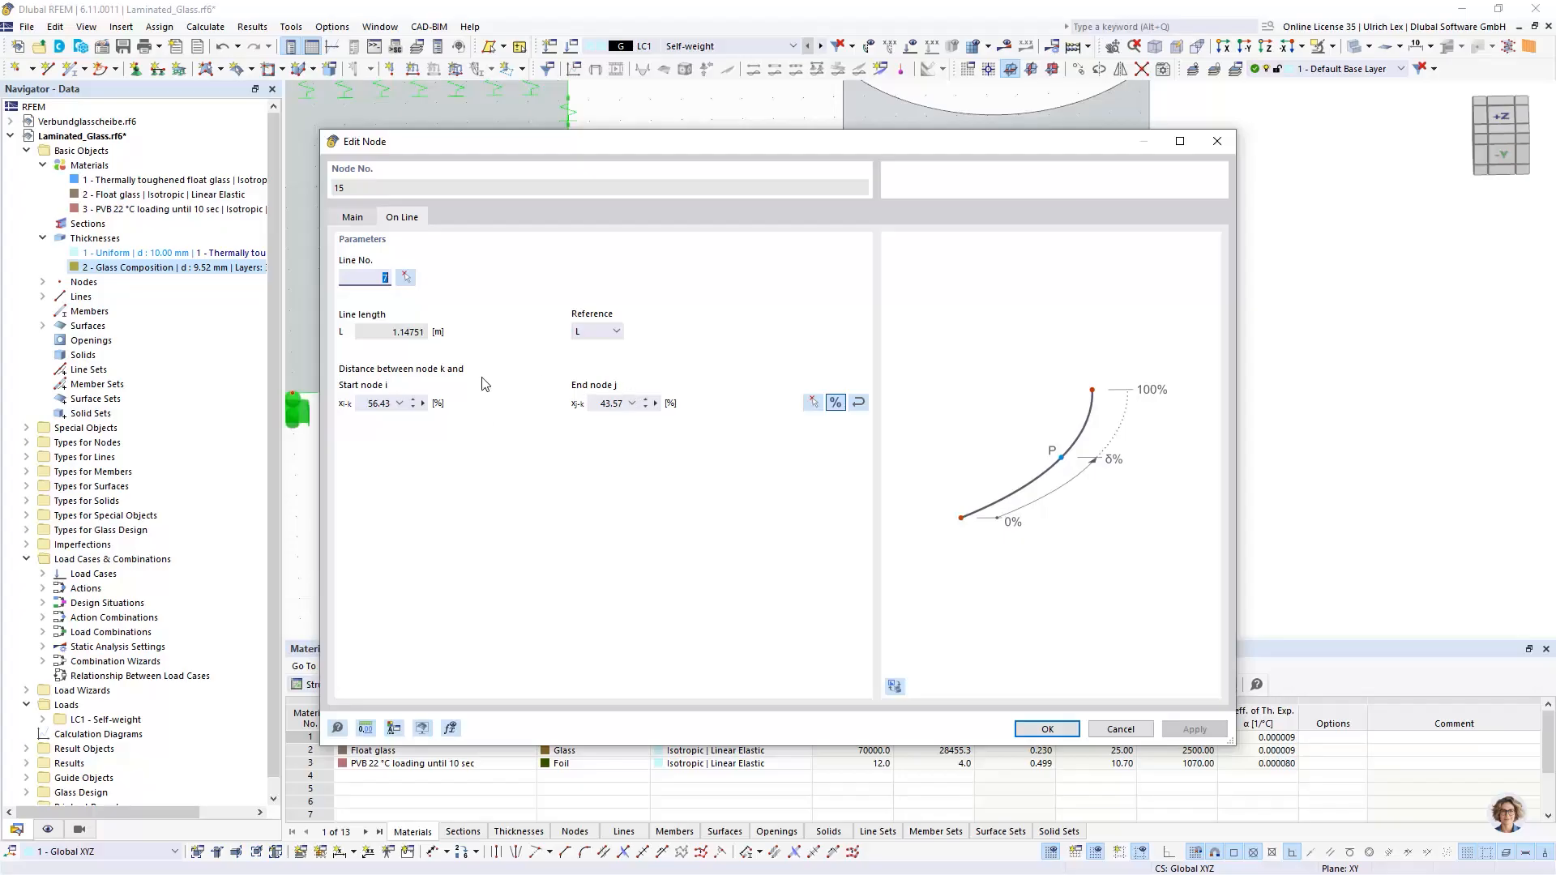
click(387, 407)
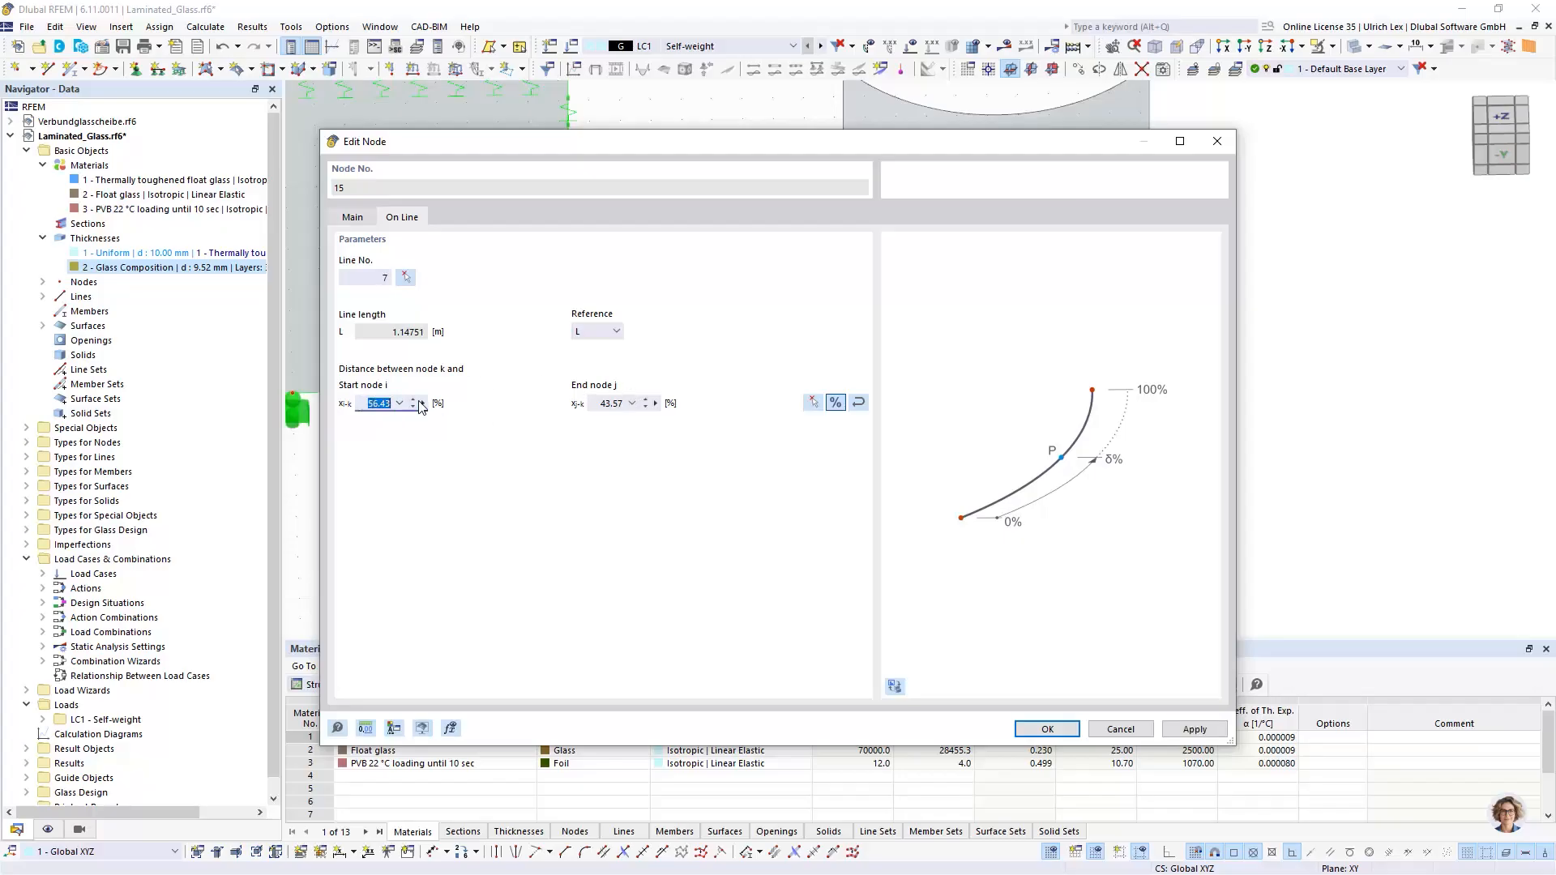
text(50)
click(618, 401)
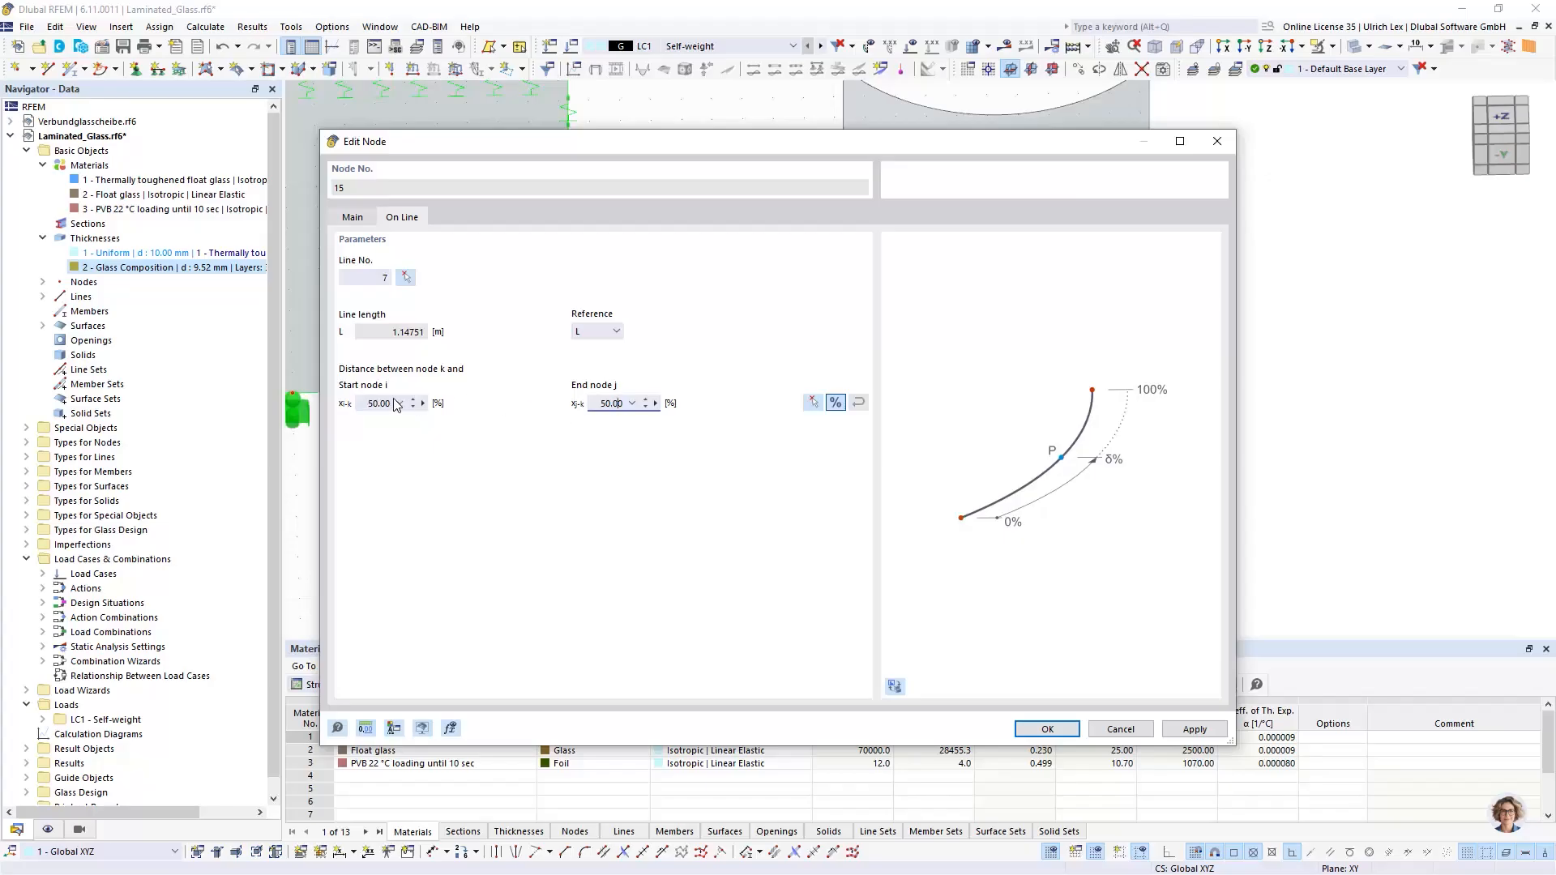
click(1071, 730)
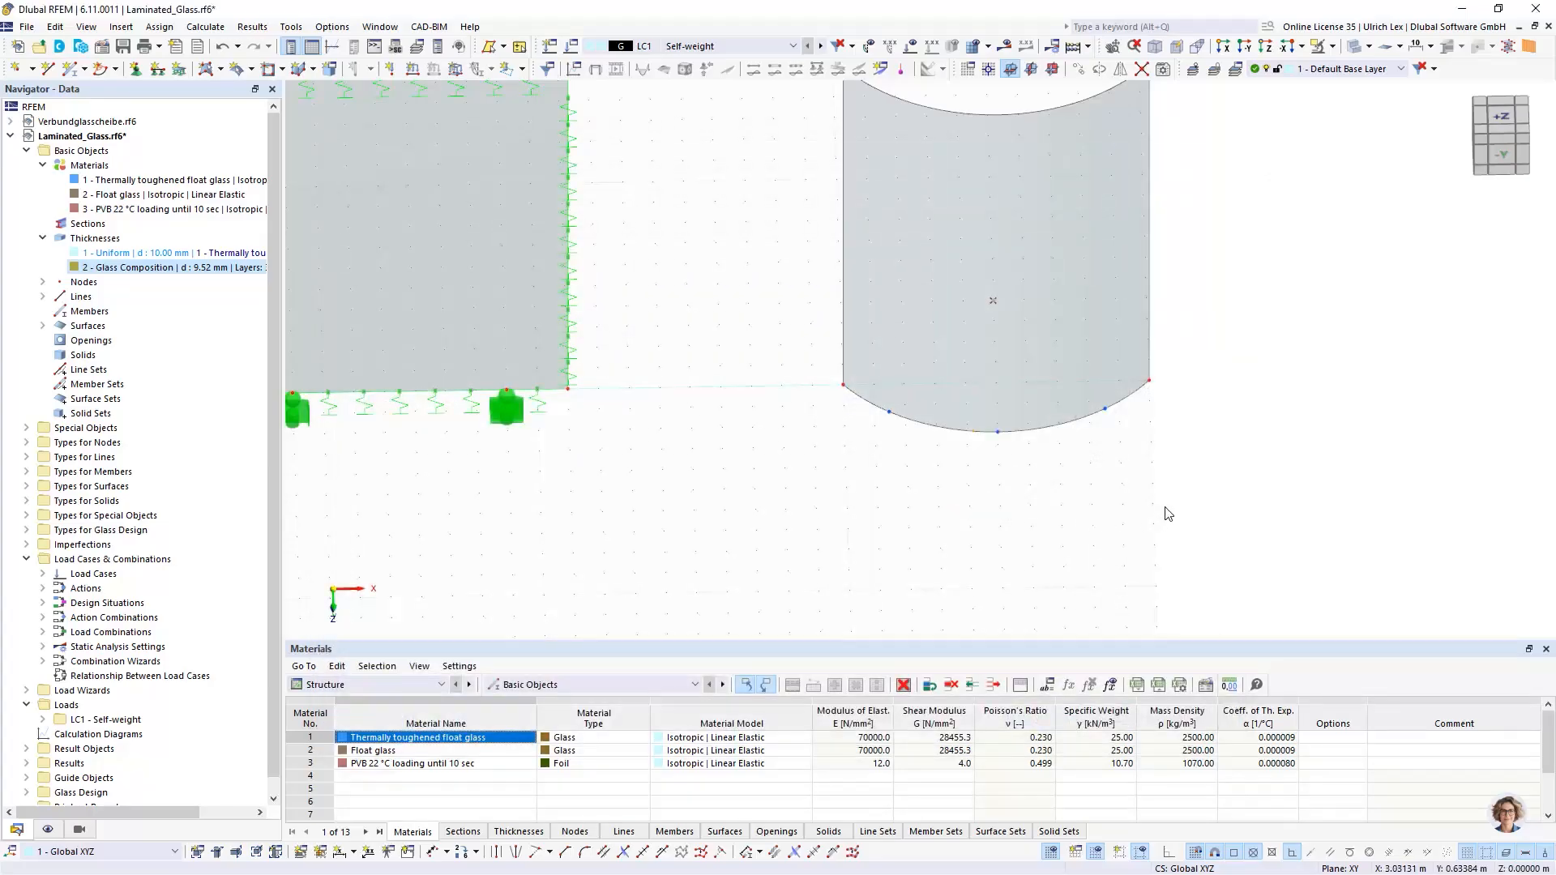
Step: Create a new nodal support that restrains only translations uX and uZ, leaving uY and rotation φZ free
middle_drag(1135, 521, 997, 424)
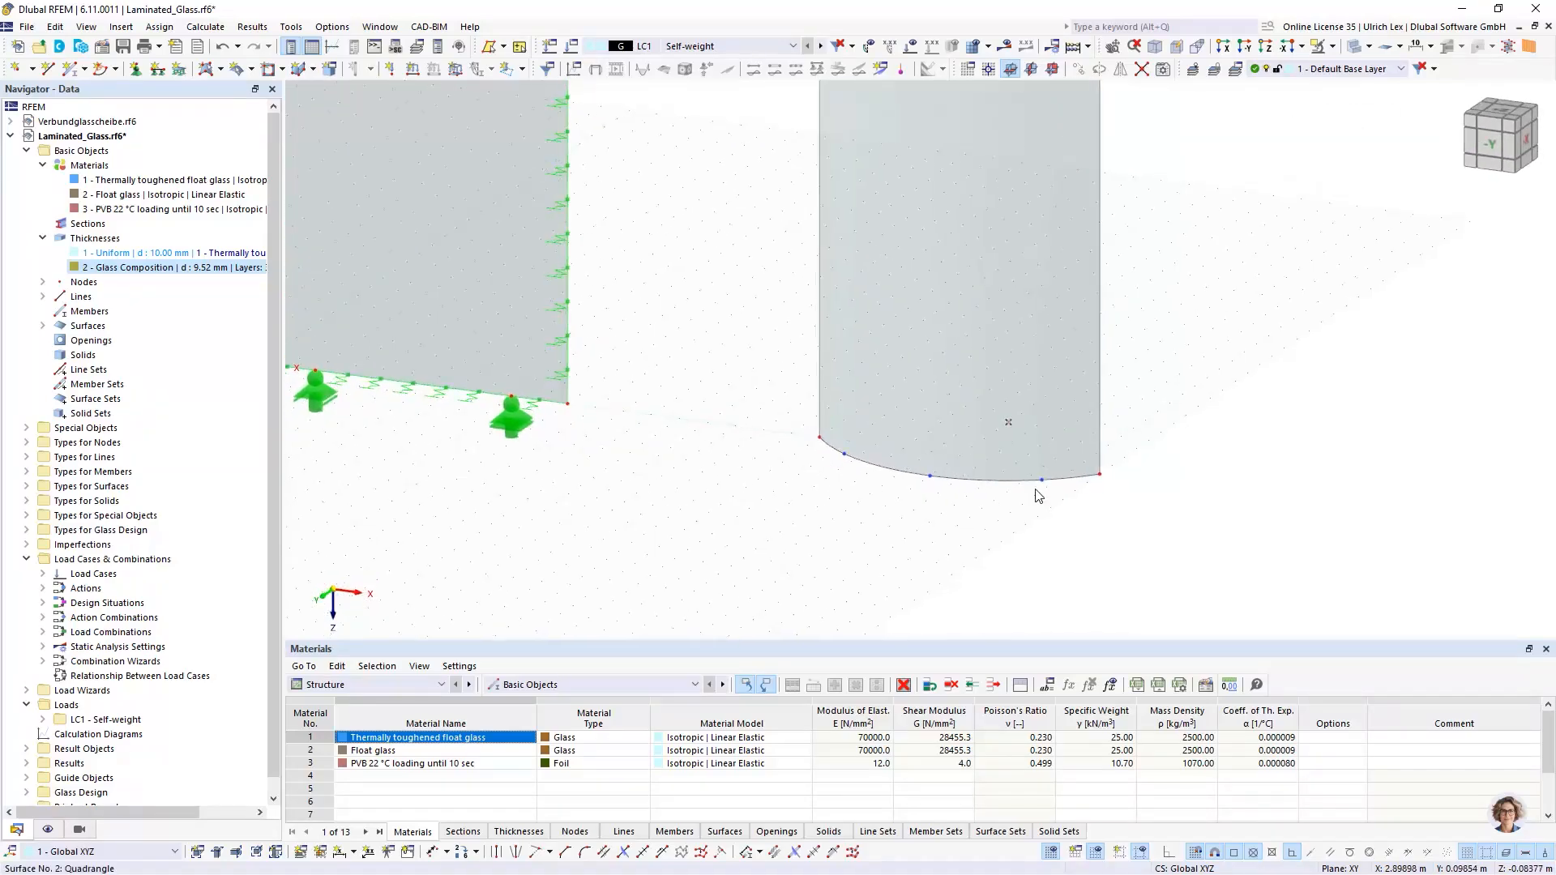
click(137, 70)
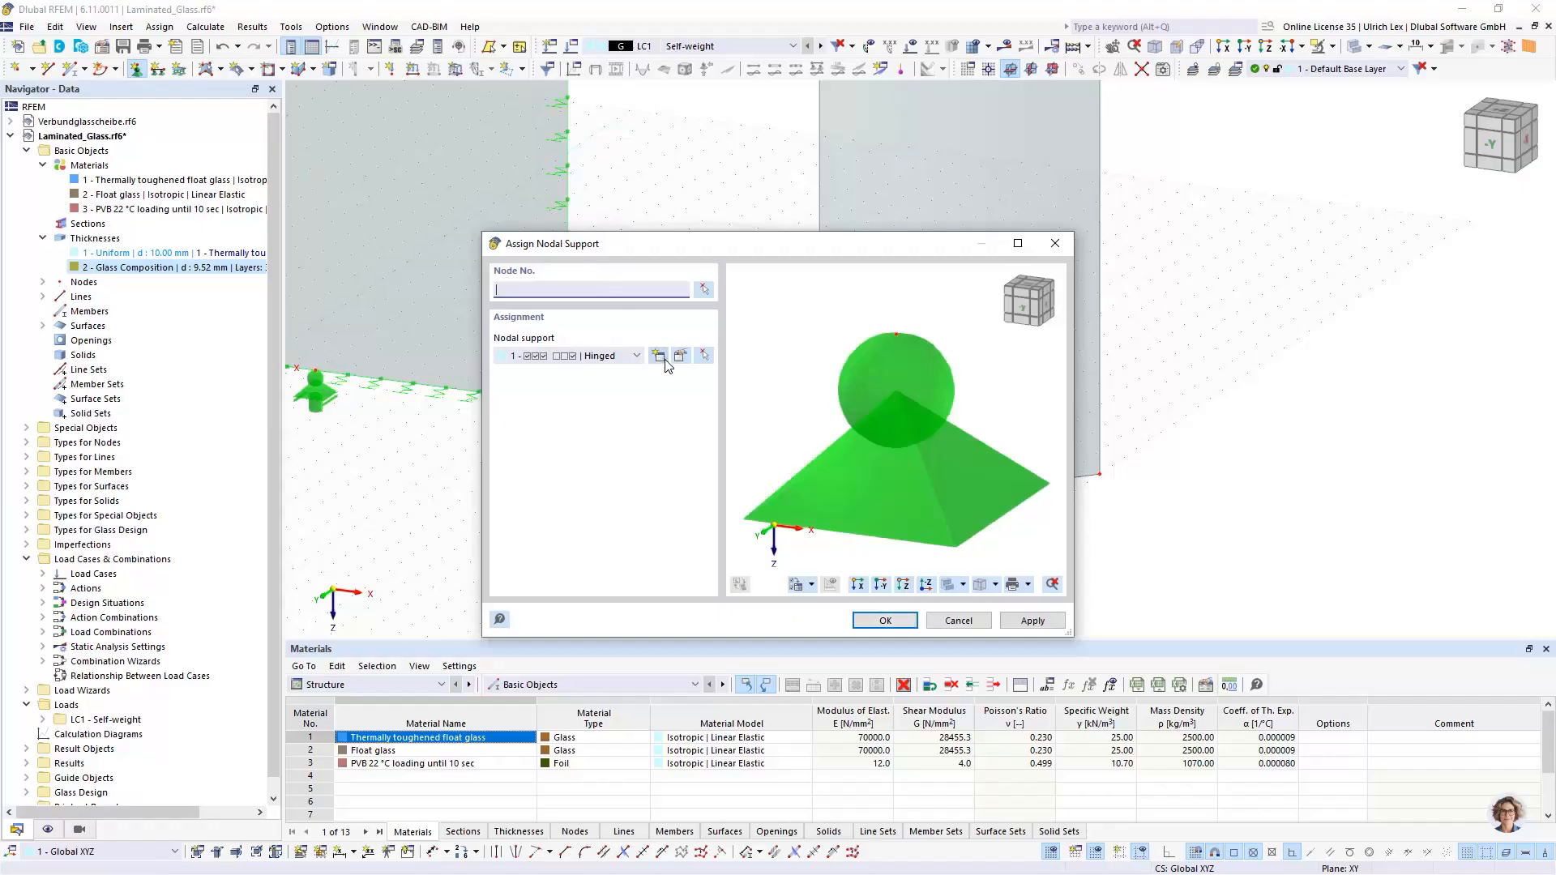
click(658, 355)
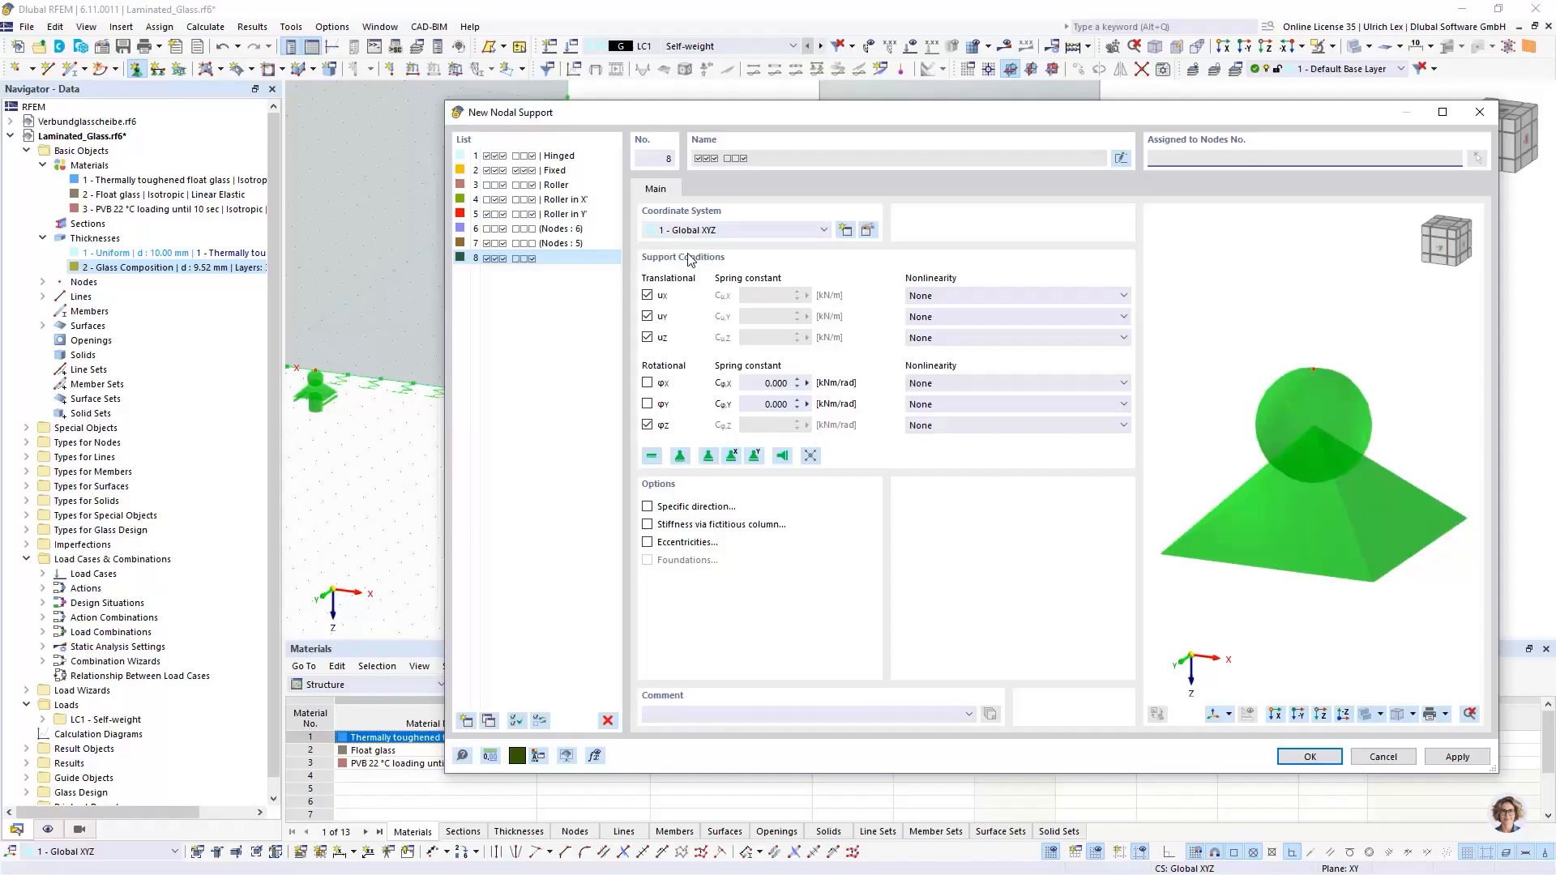
click(646, 316)
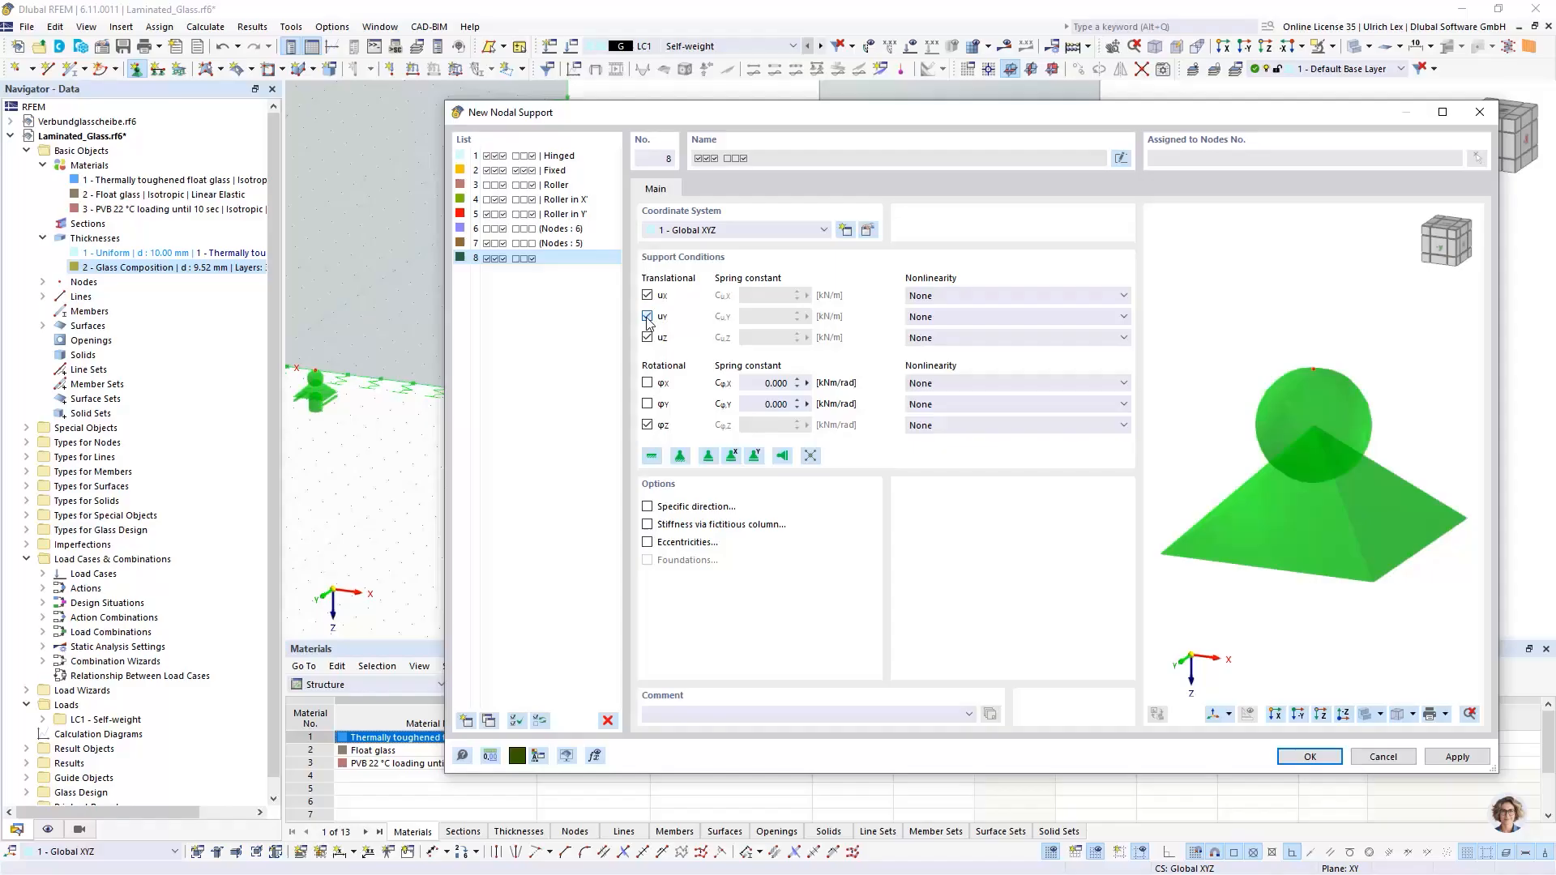
click(647, 425)
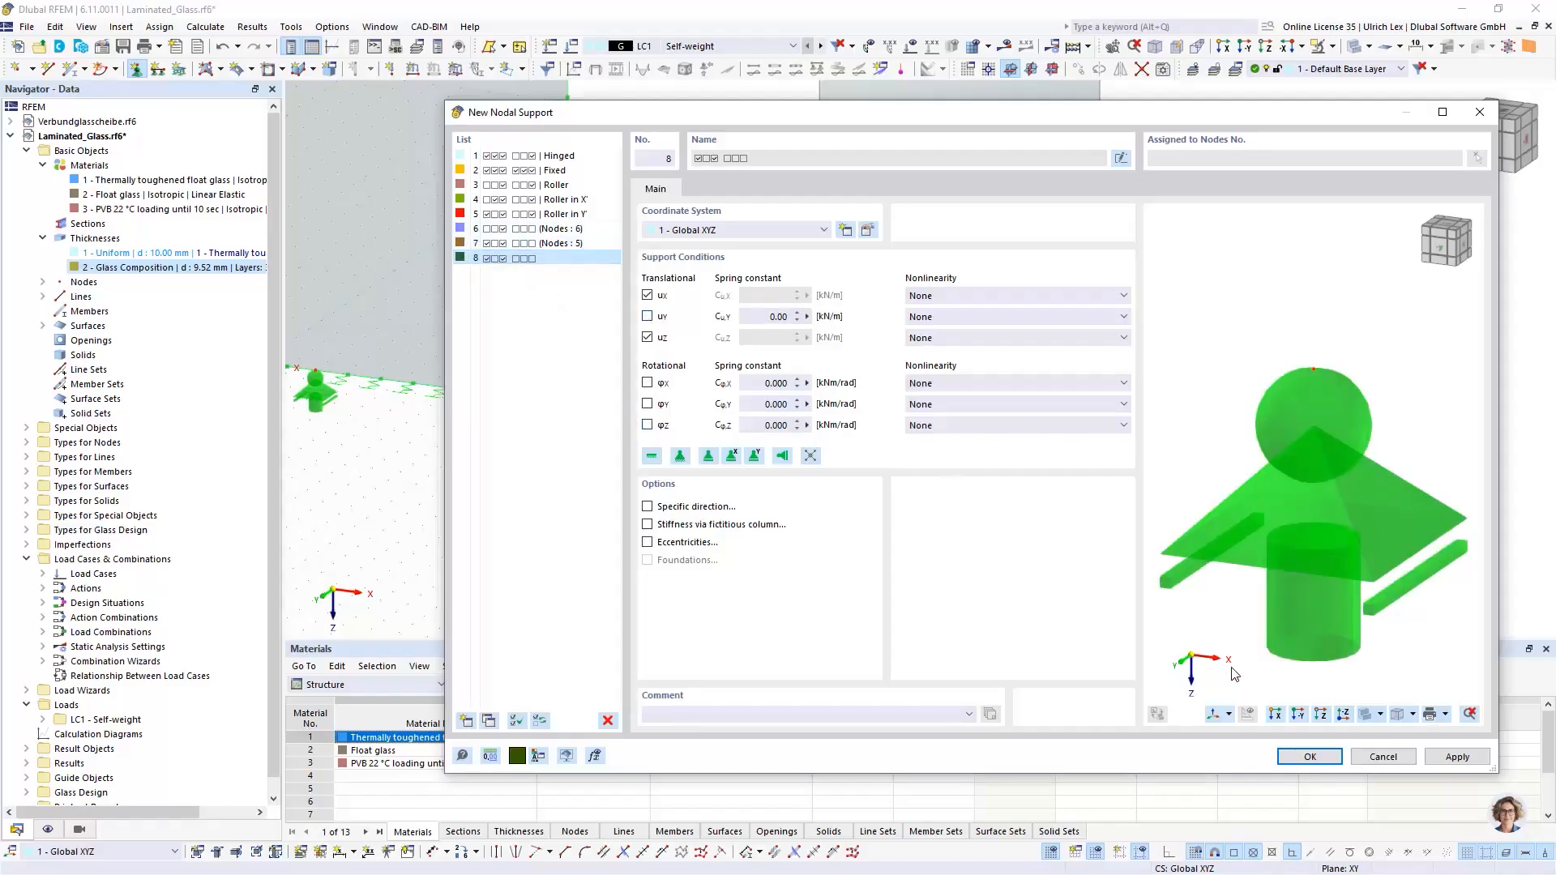
click(1310, 756)
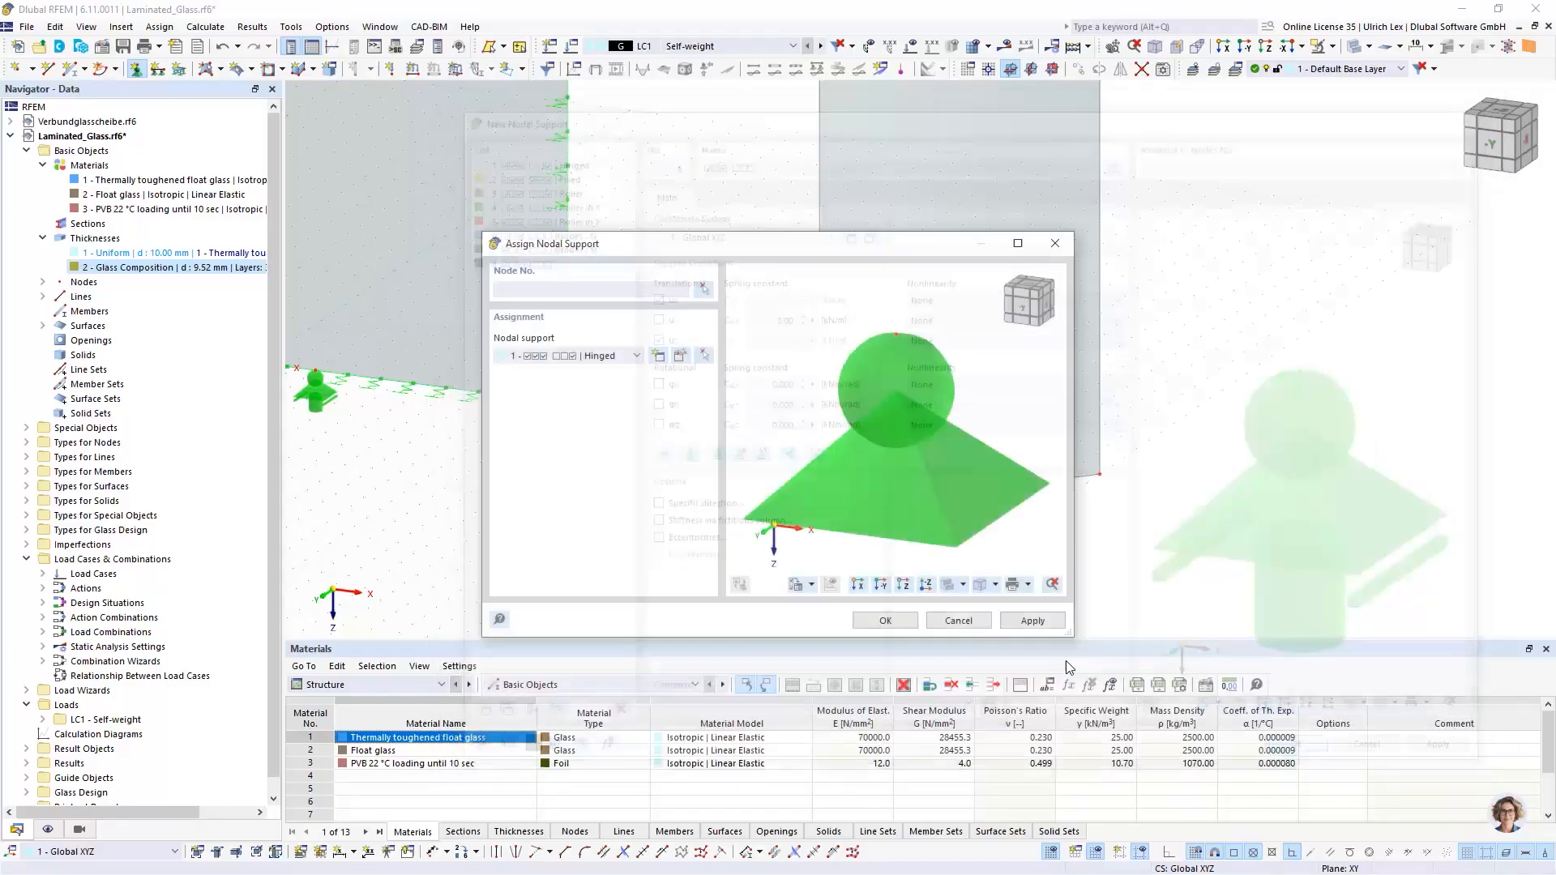
Step: Assign the new nodal support to the middle node of the curved pane's bottom arc
click(886, 621)
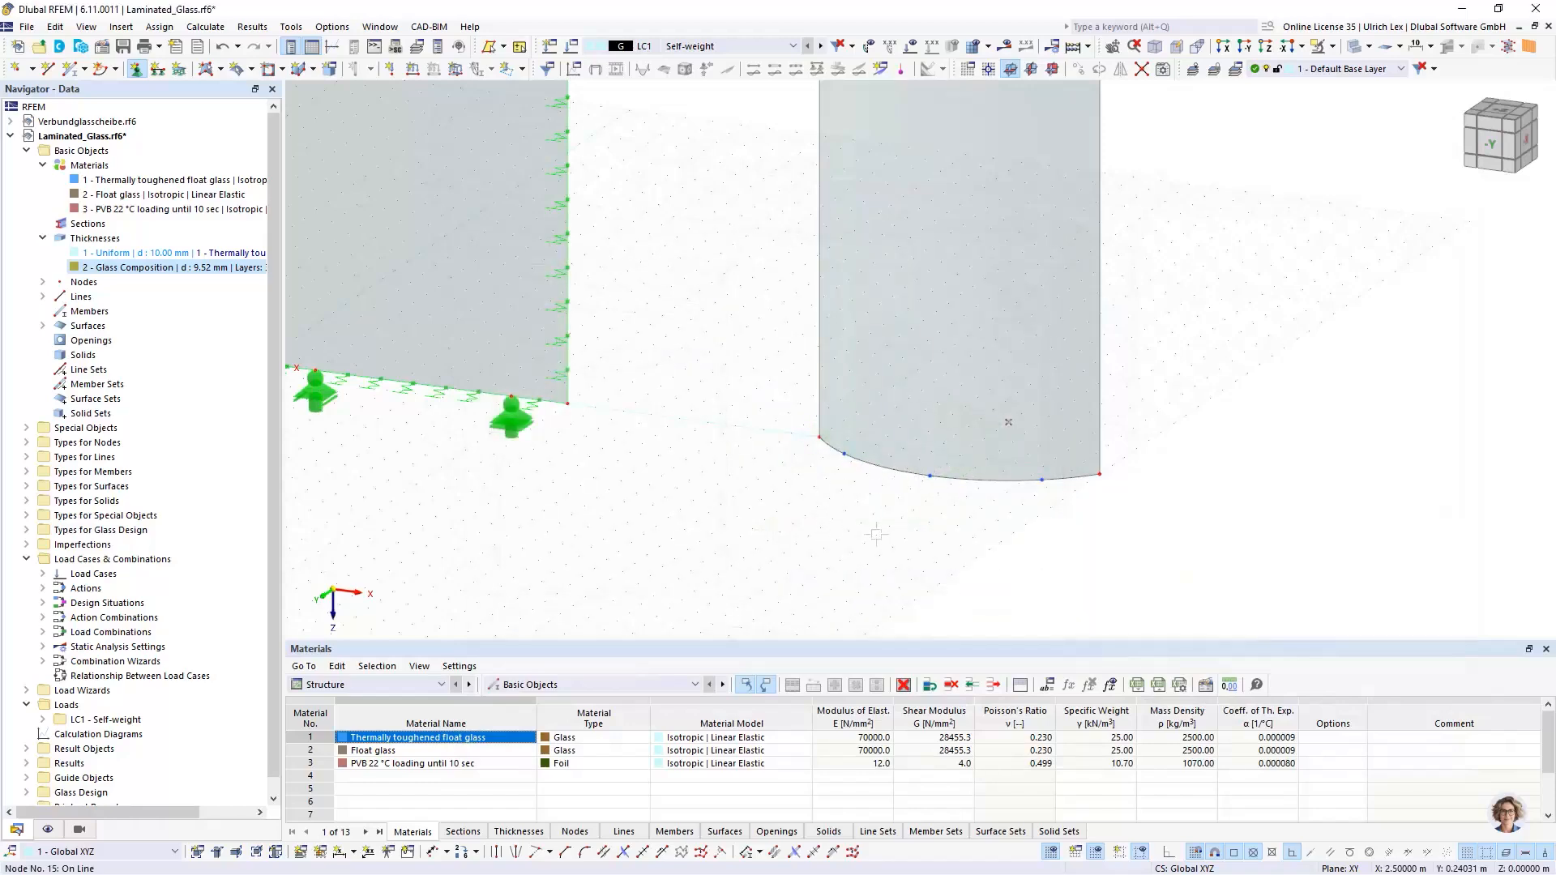
click(930, 477)
key(Escape)
scroll(638, 438, down, 1)
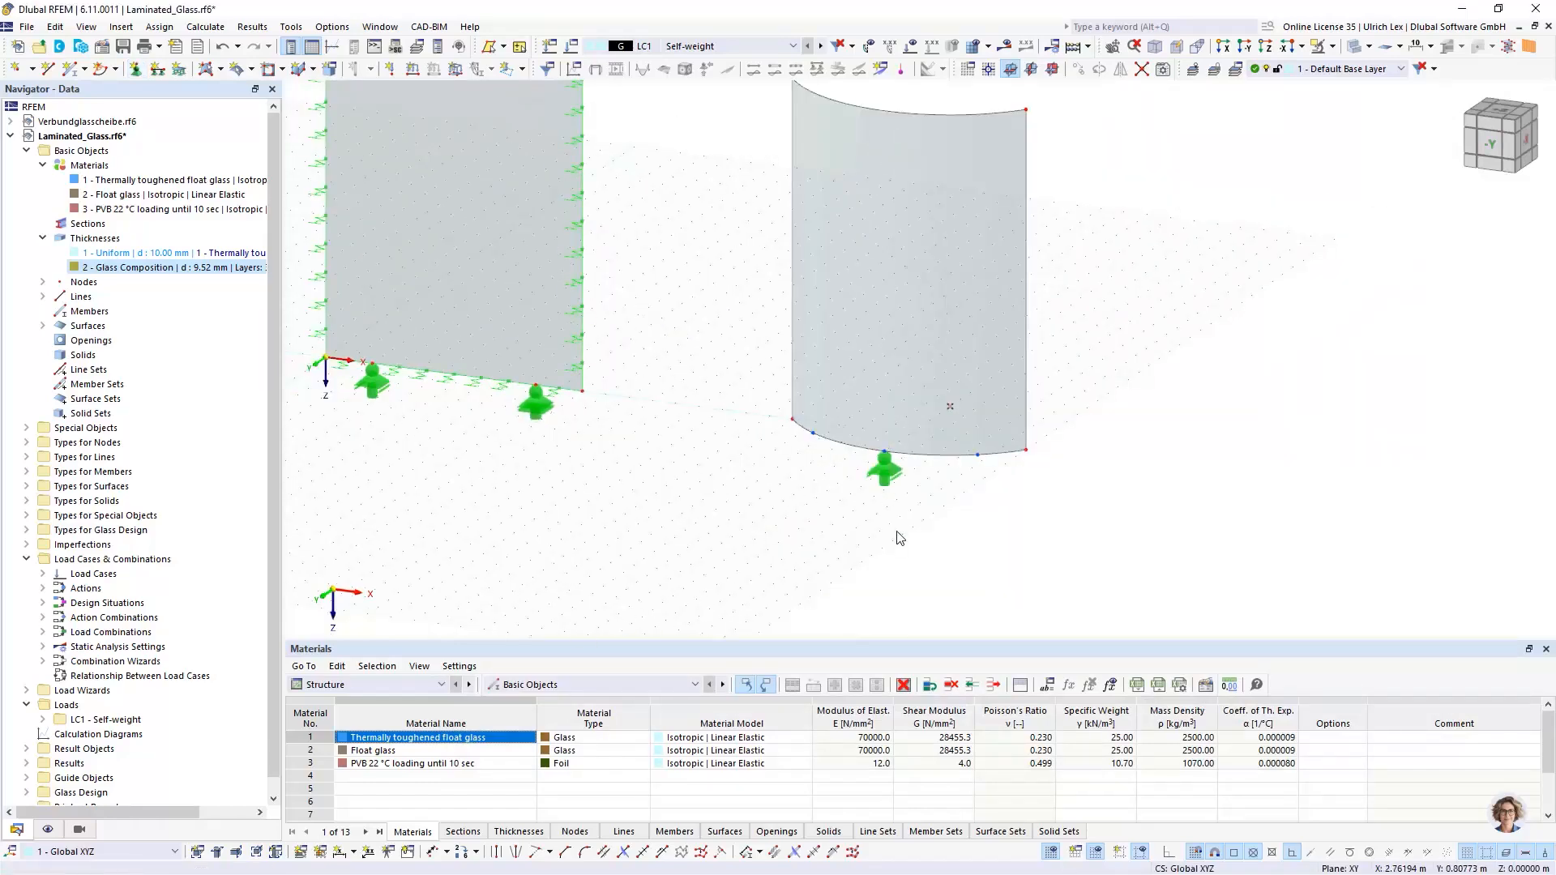
Step: Start another new nodal support and restrain only translation uZ, releasing uX, uY and rotation φZ
scroll(883, 451, up, 3)
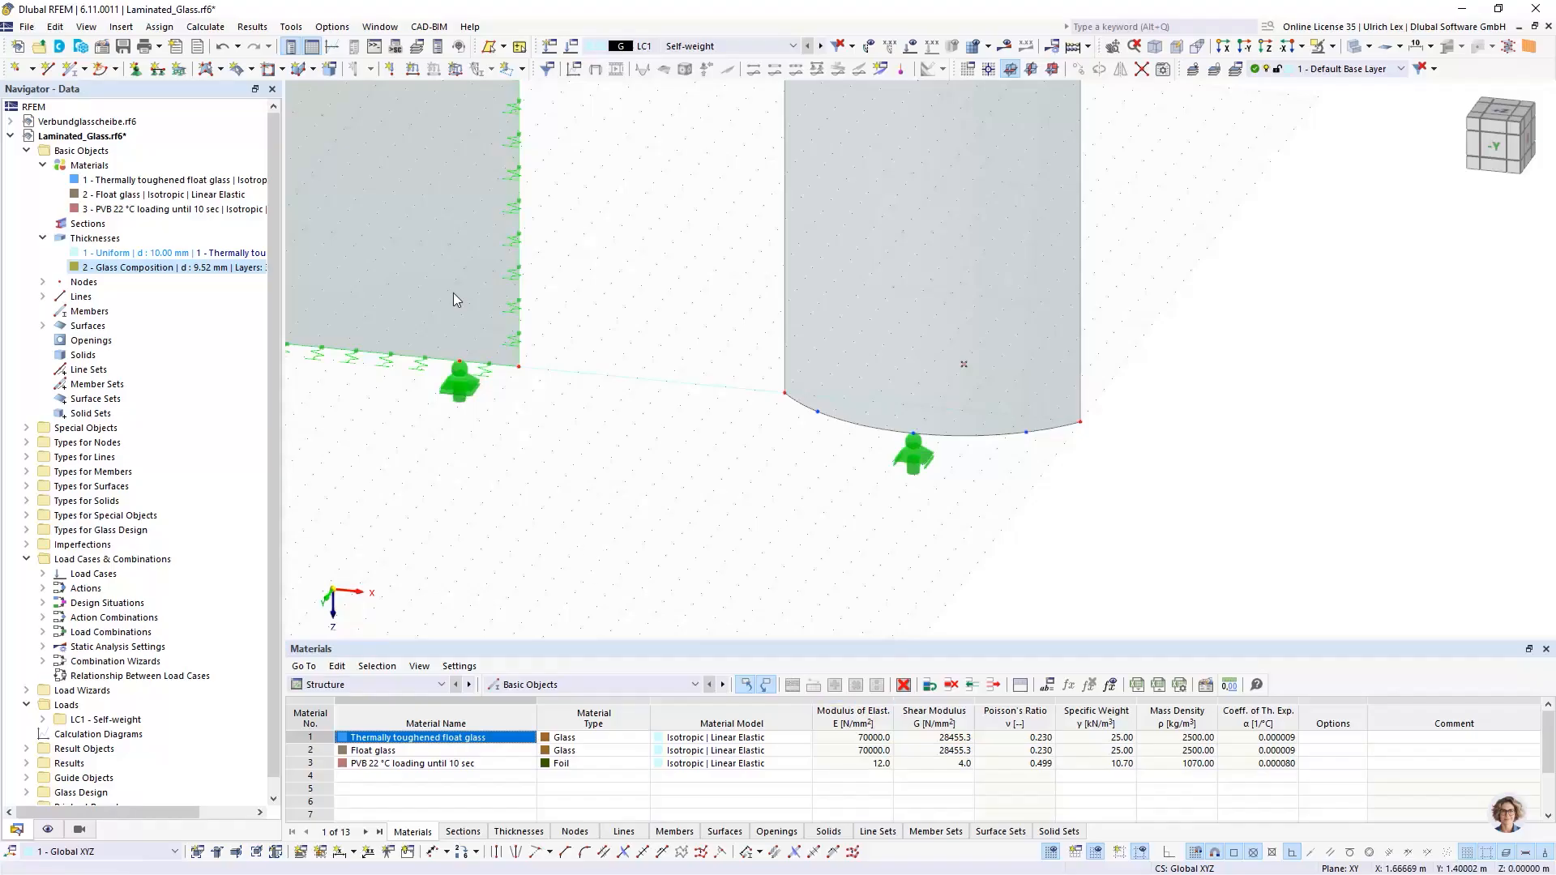
click(136, 70)
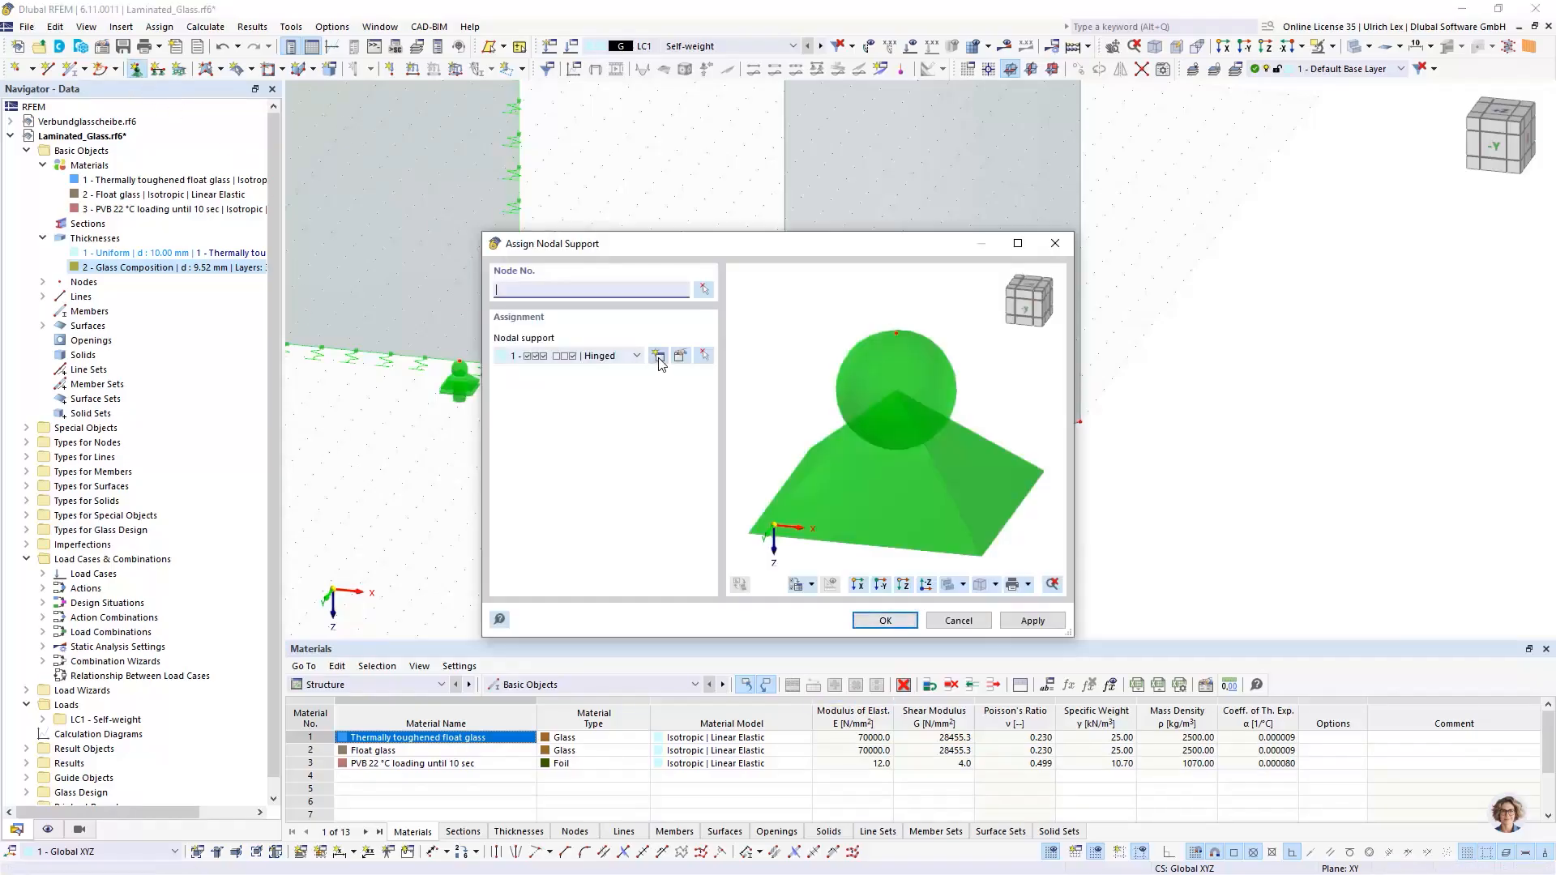
click(659, 359)
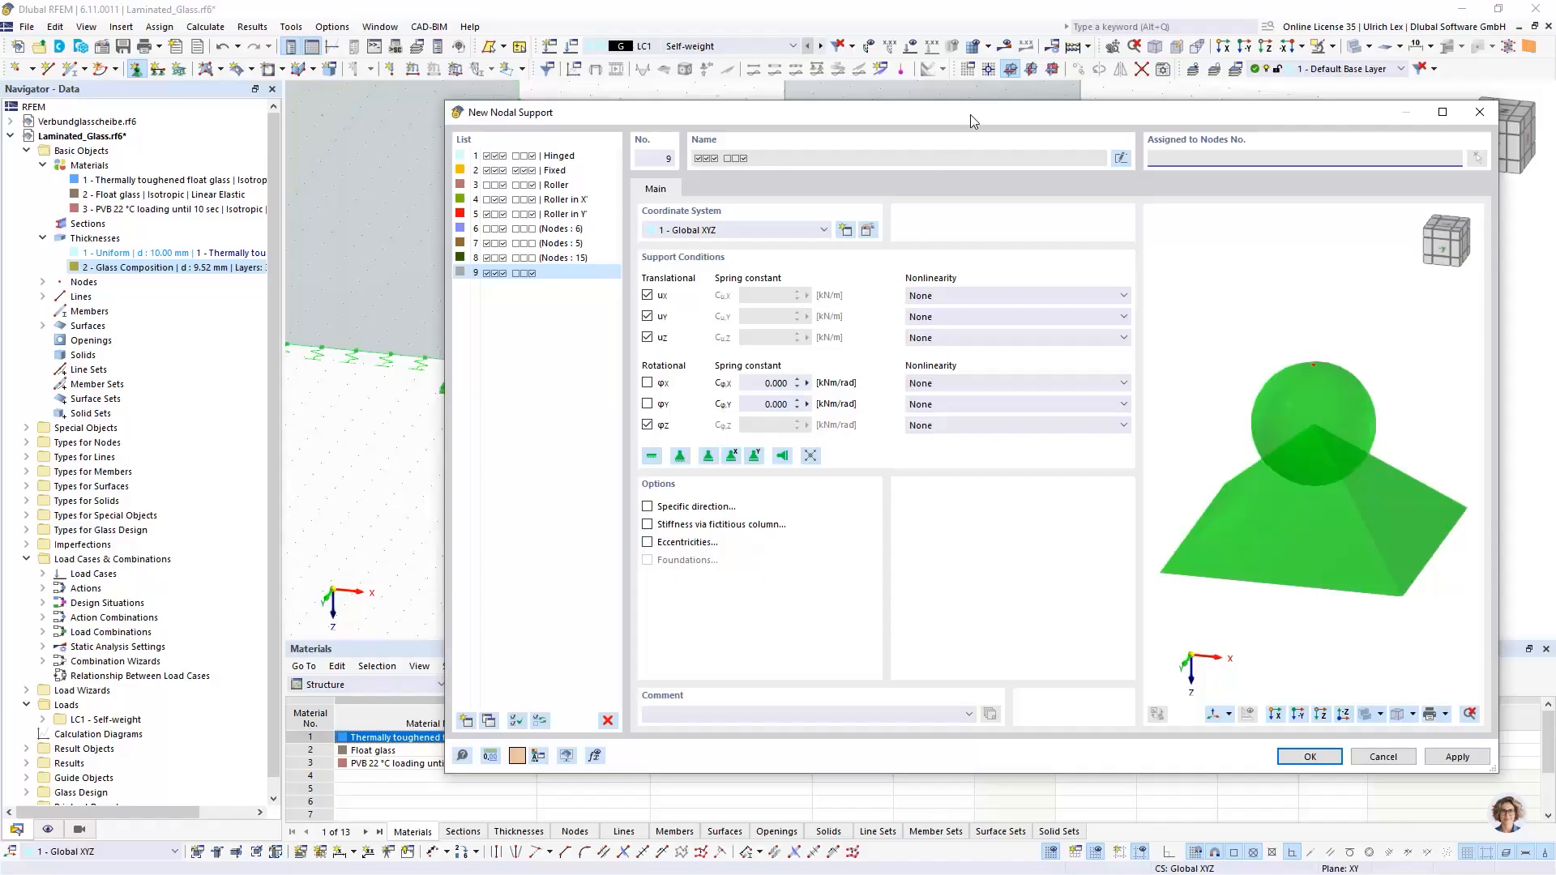
mouse_move(970, 114)
mouse_down()
mouse_move(898, 348)
mouse_move(940, 117)
mouse_up()
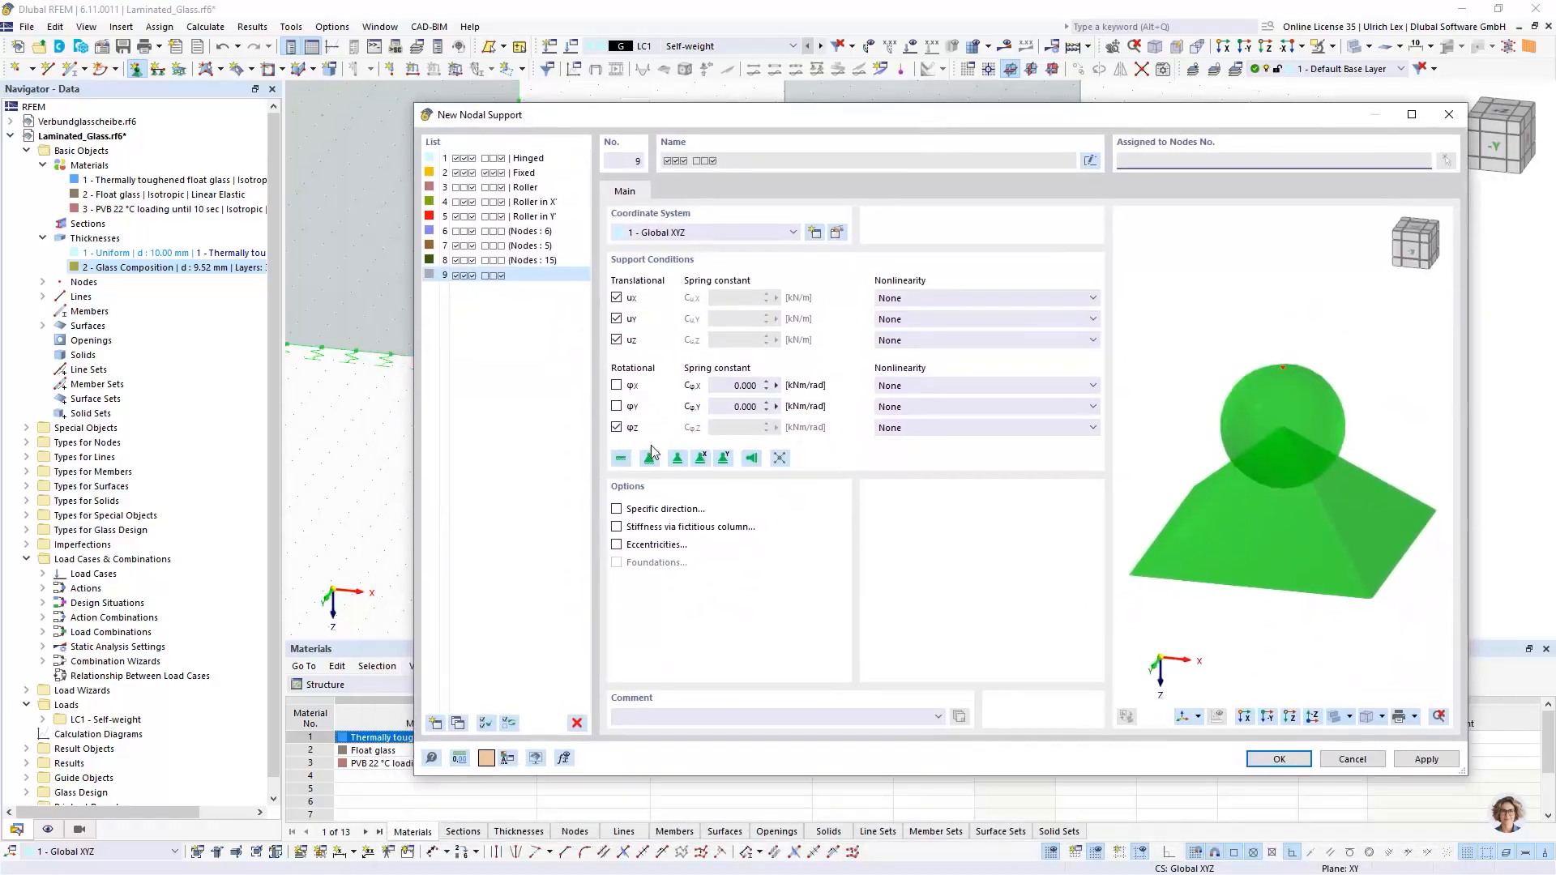
click(616, 318)
click(616, 298)
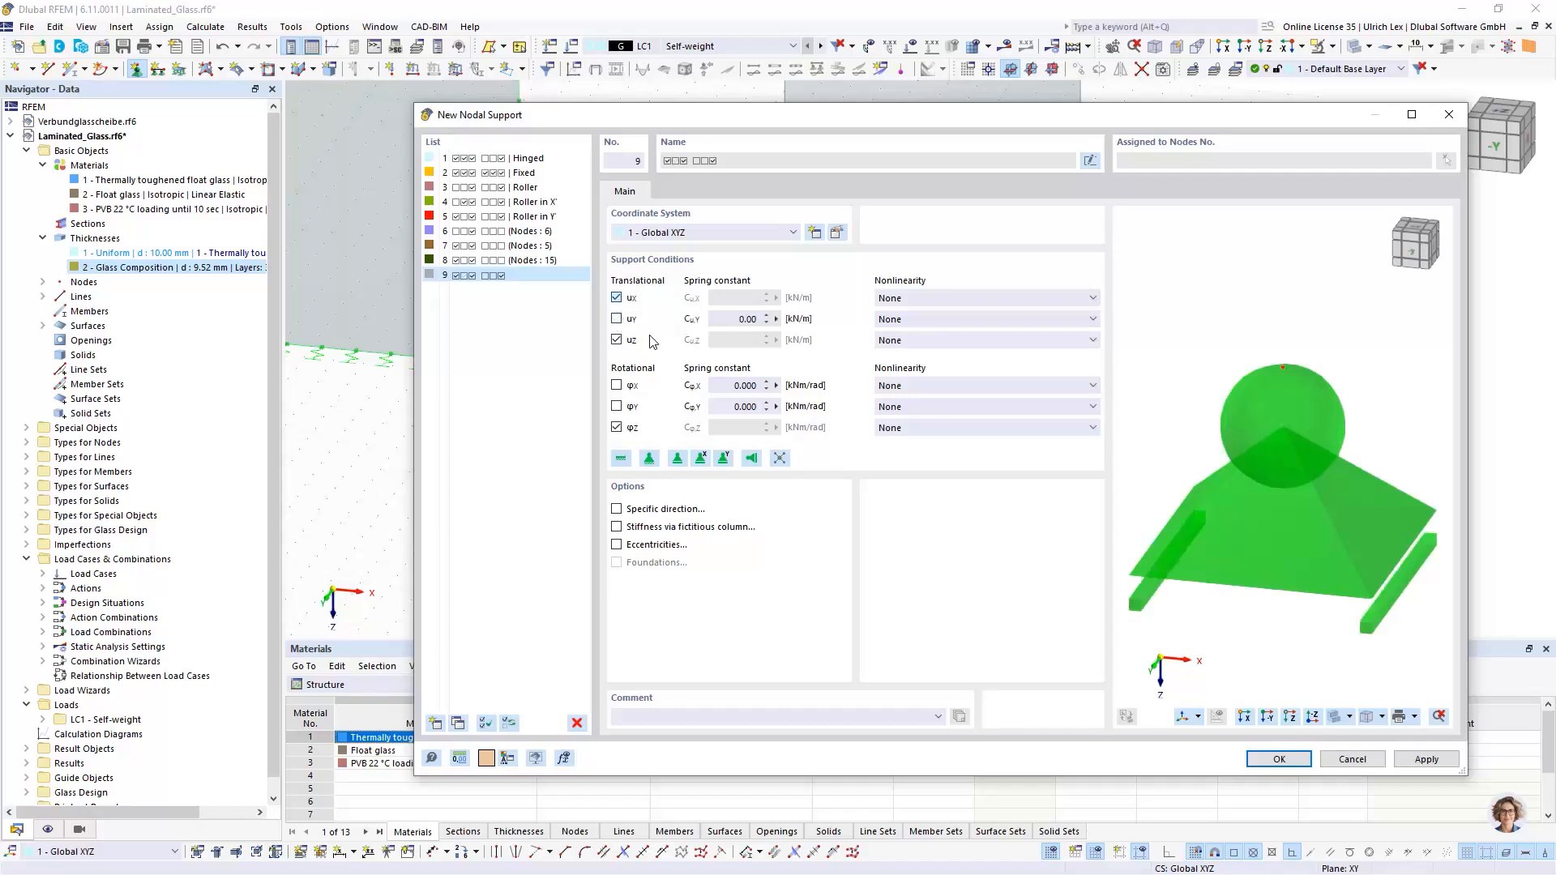
click(616, 427)
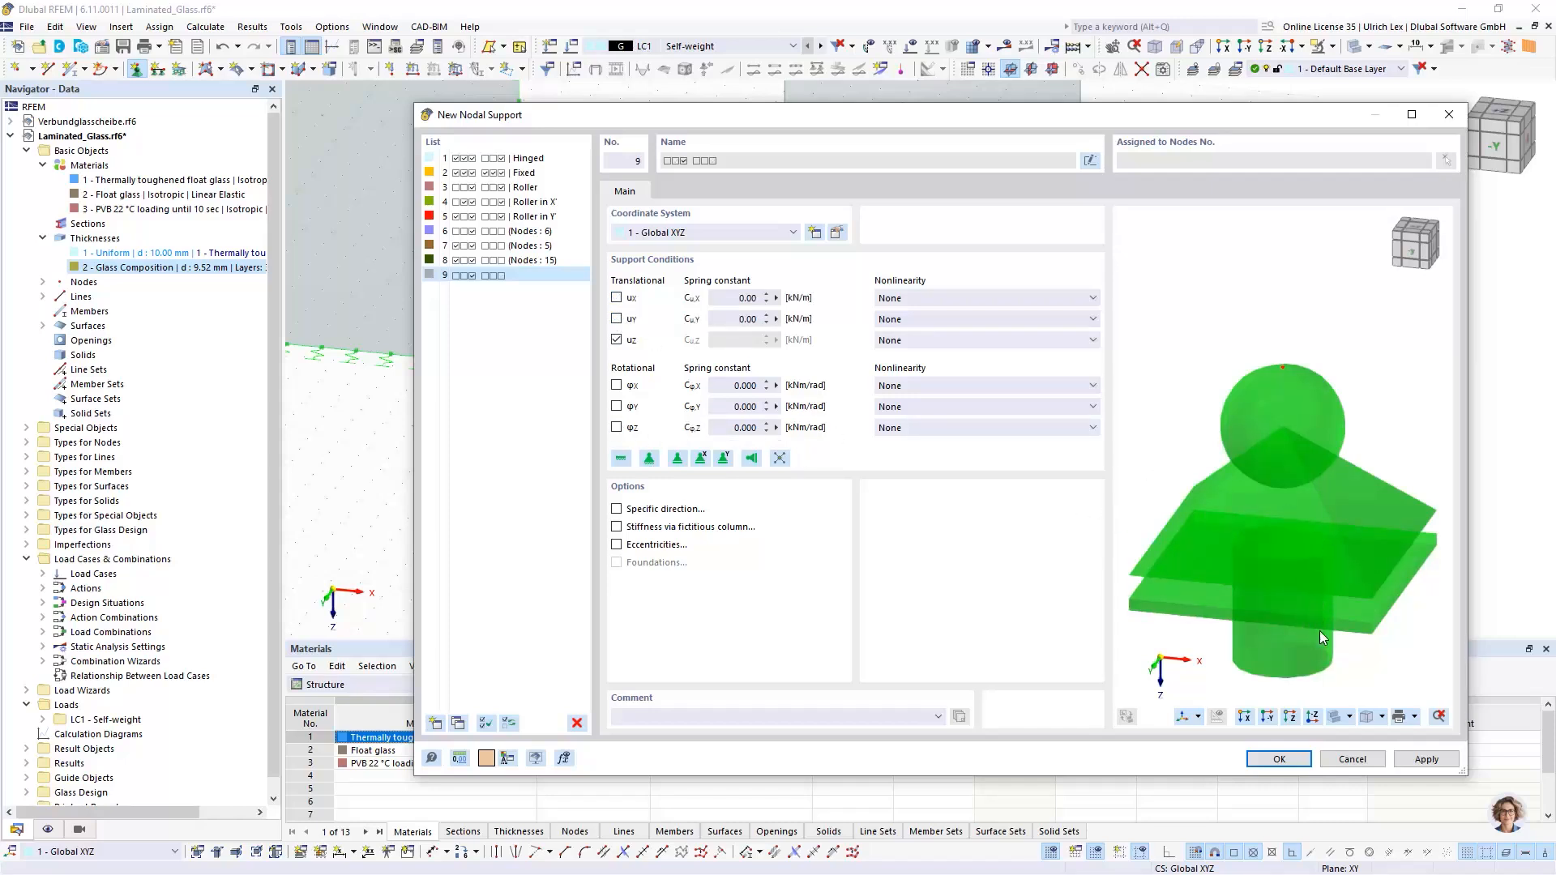
Step: Give the new nodal support a specific direction of the type Directed to Node
click(617, 510)
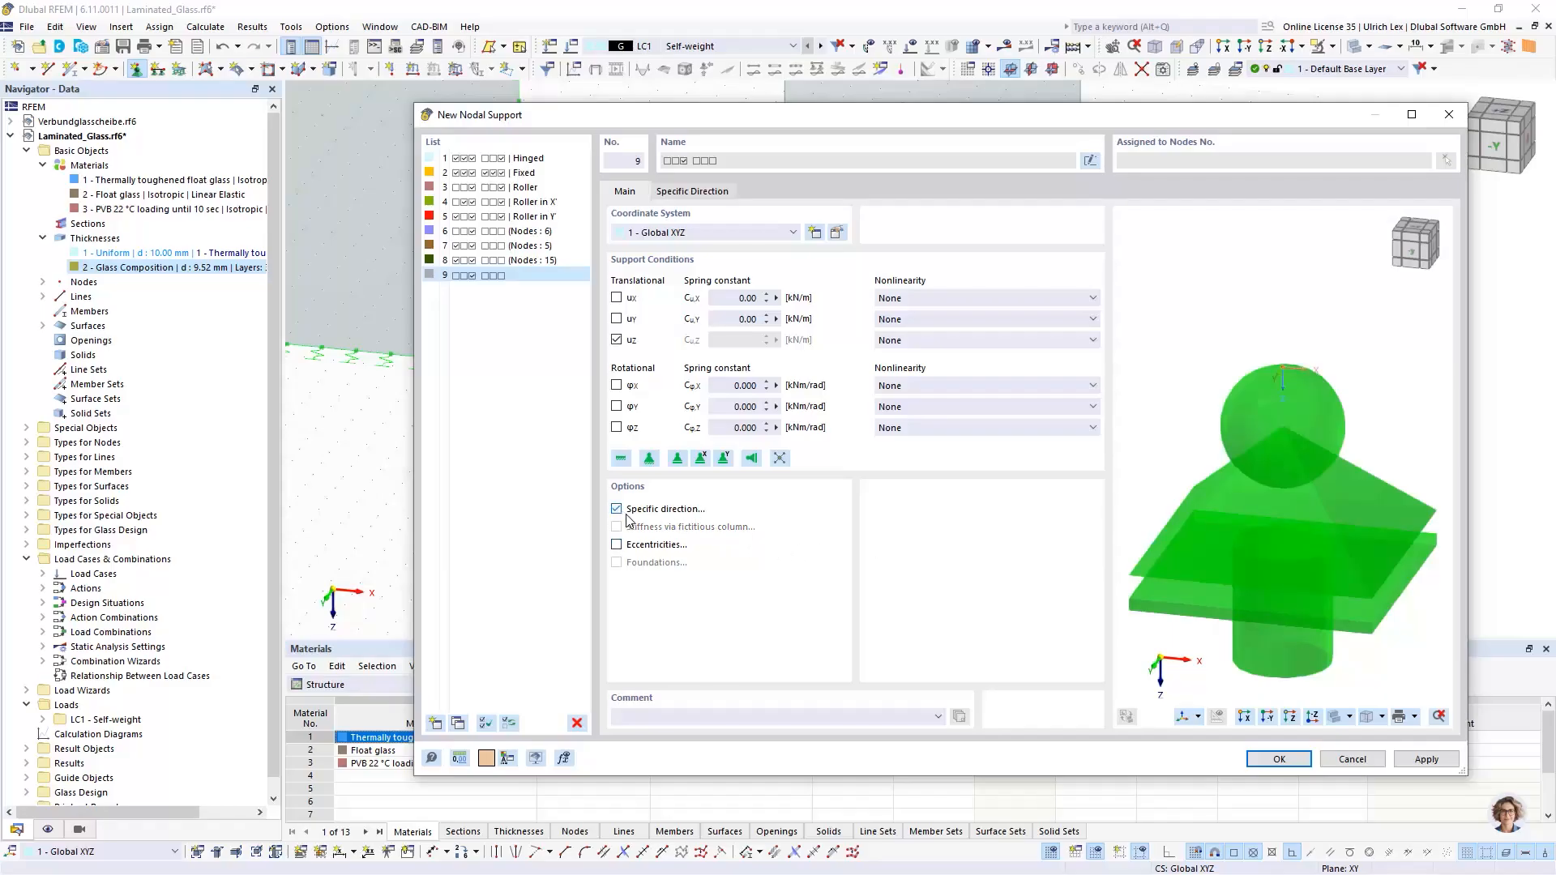
click(706, 195)
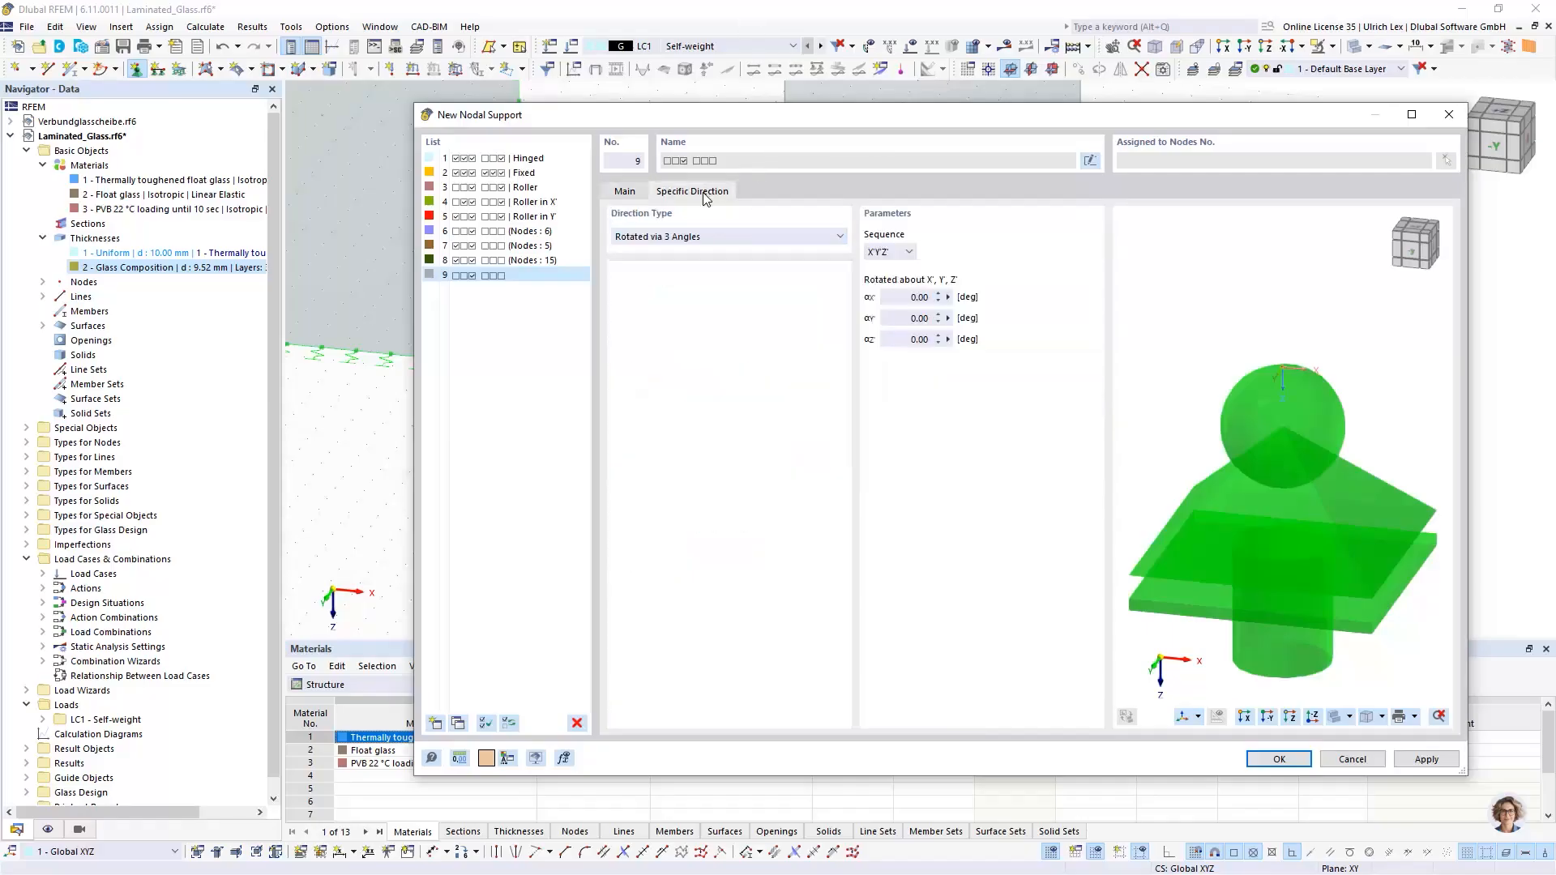
click(637, 194)
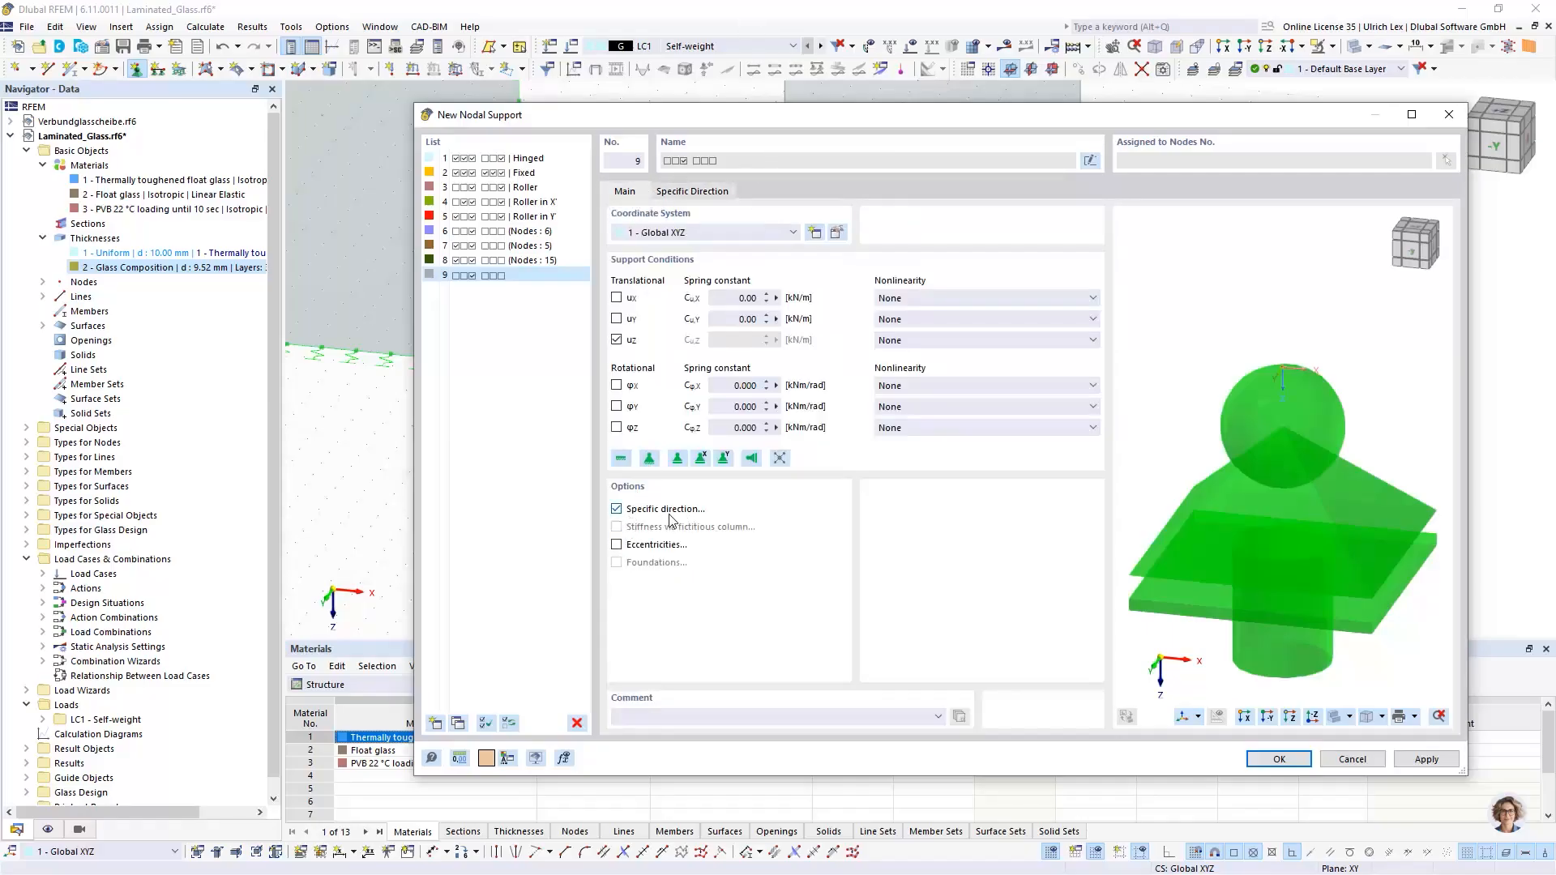
click(704, 194)
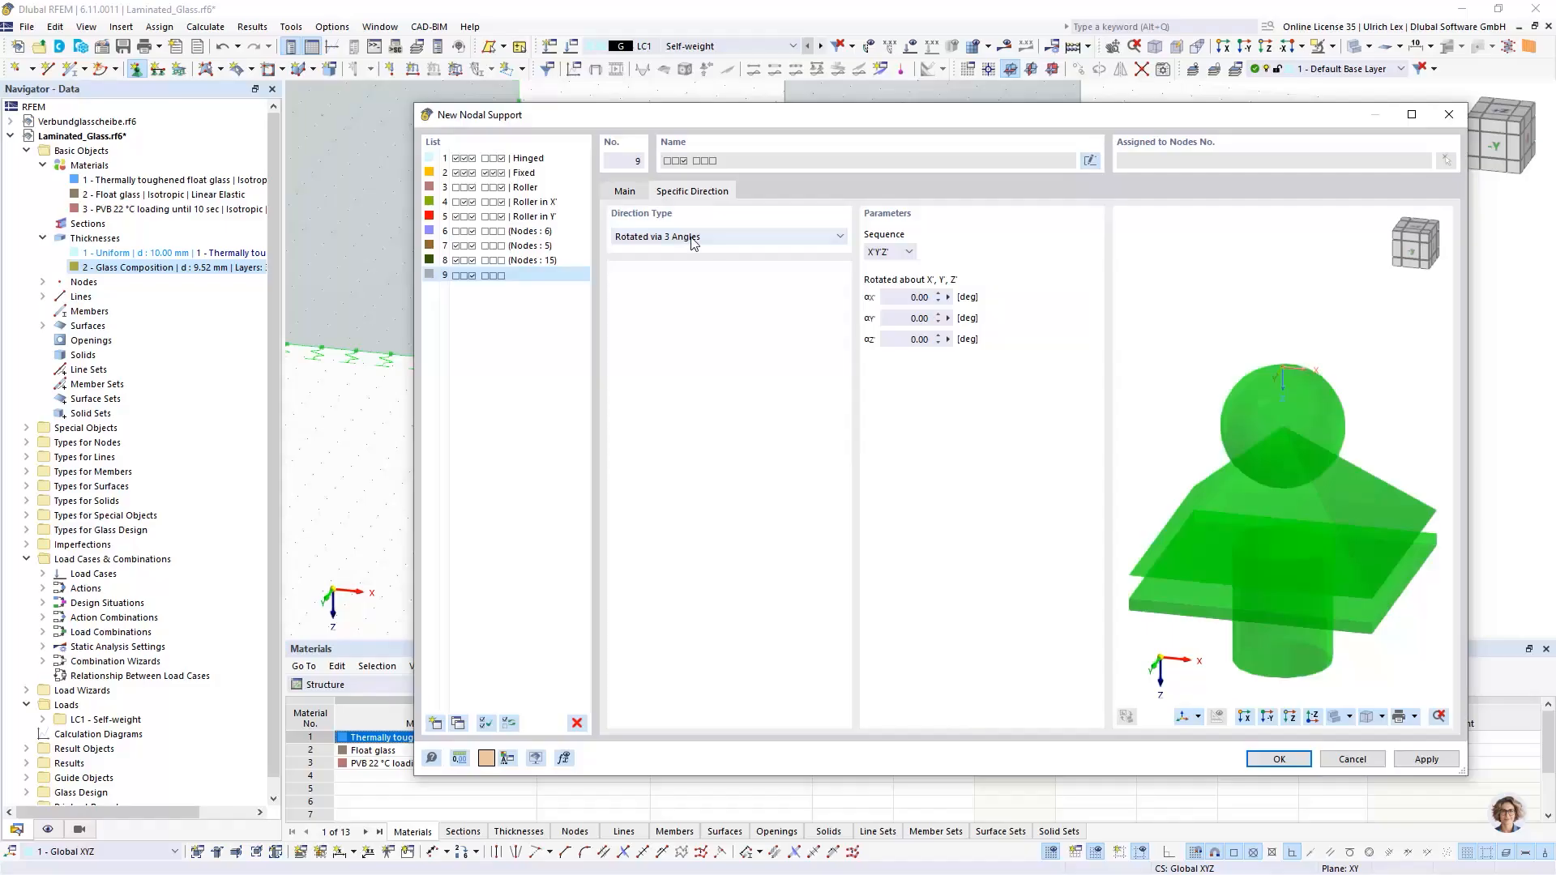
click(722, 240)
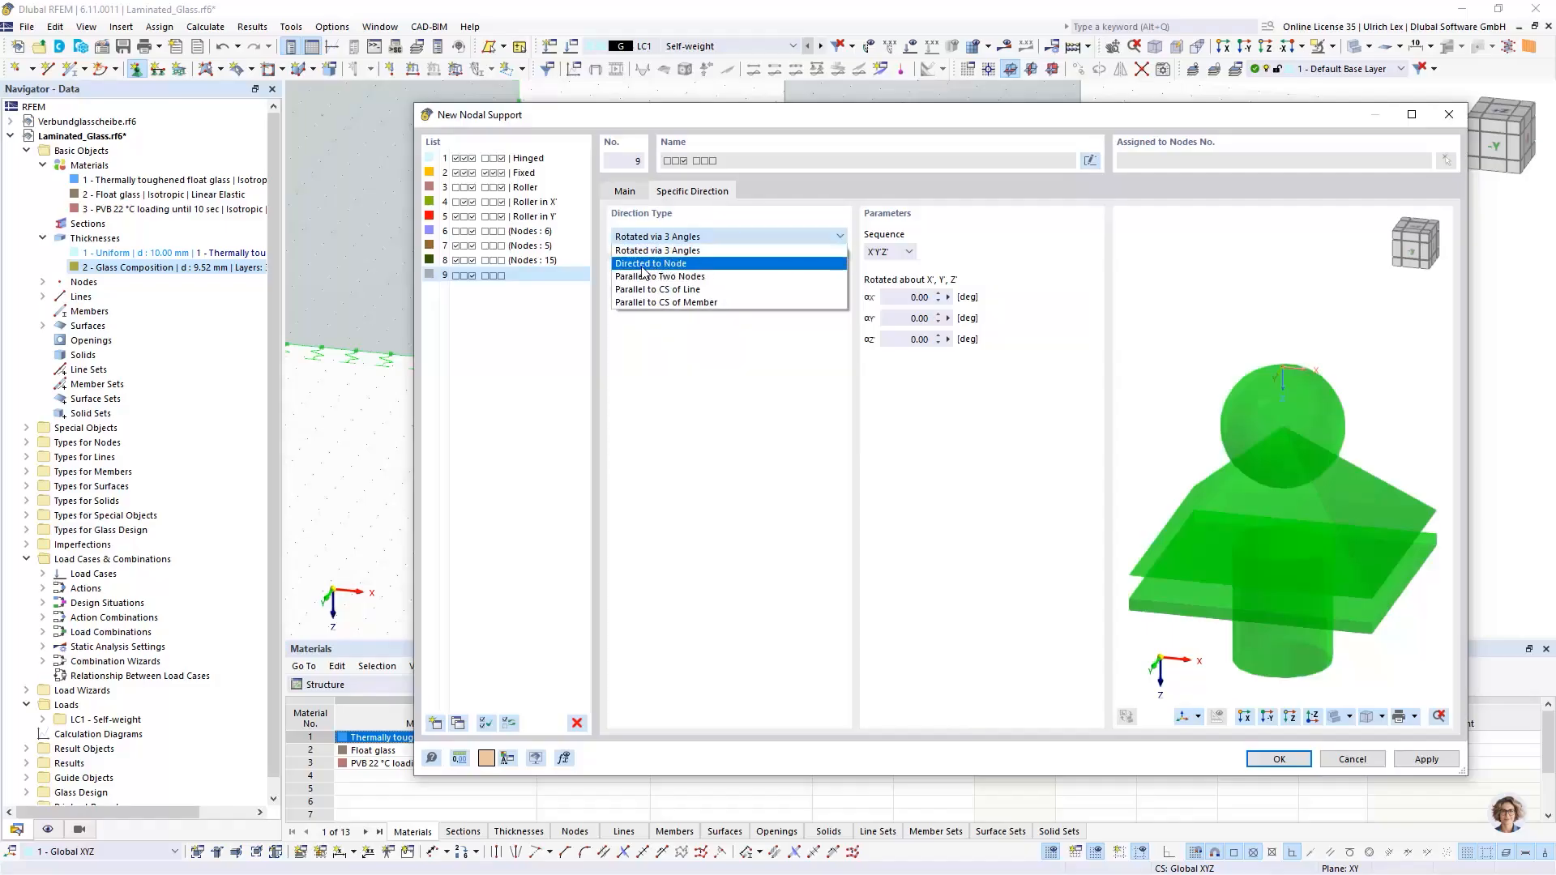
click(695, 264)
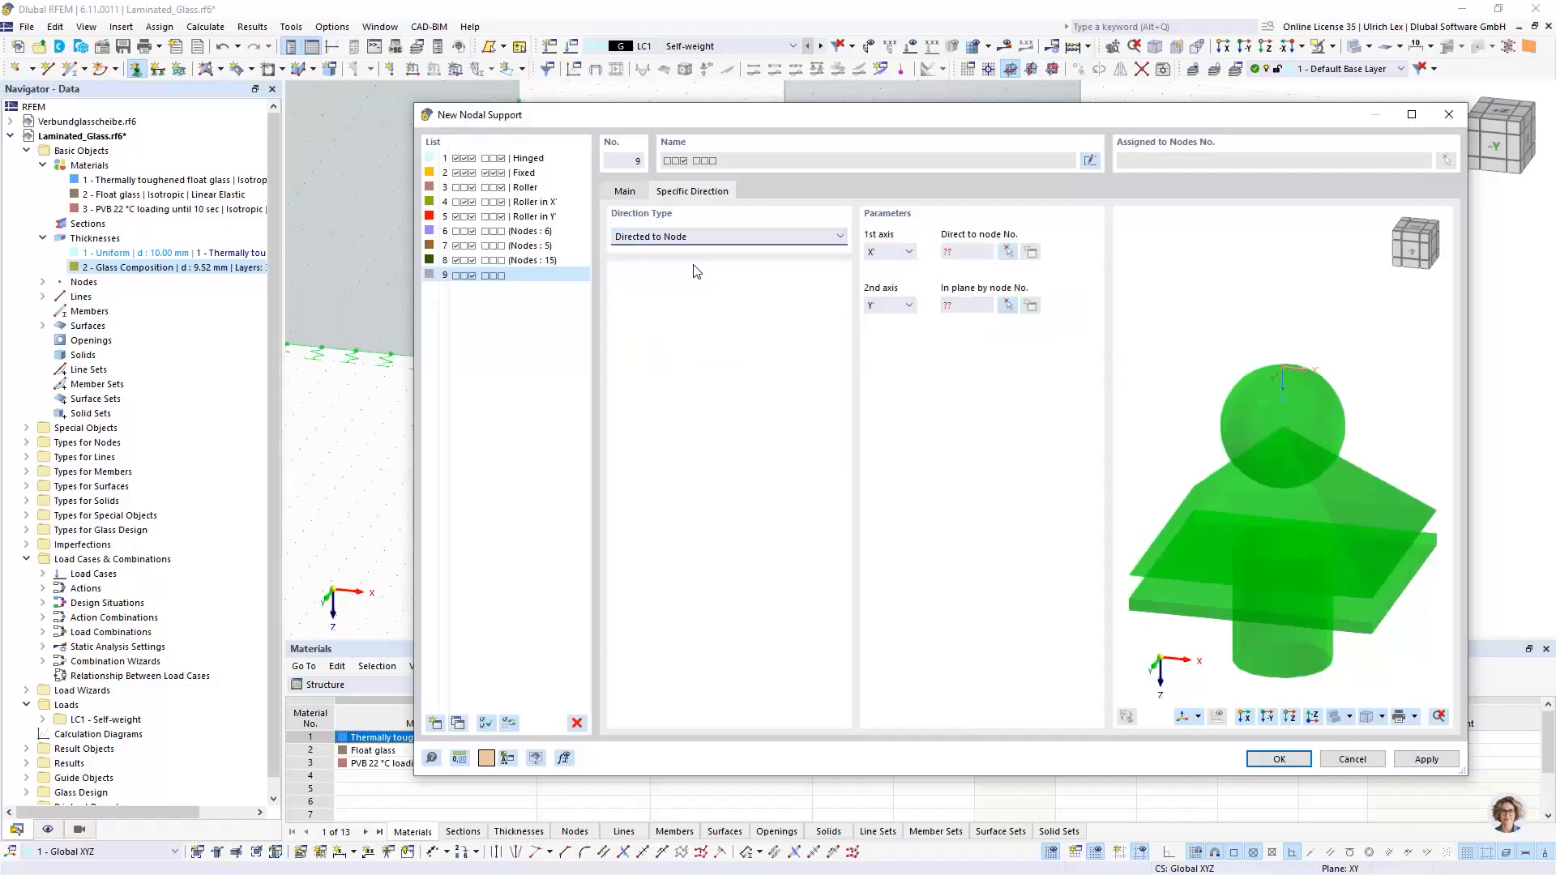
Step: Direct the support's X' axis to node 9 inside the arc and define its Y' plane by middle node 15
click(905, 254)
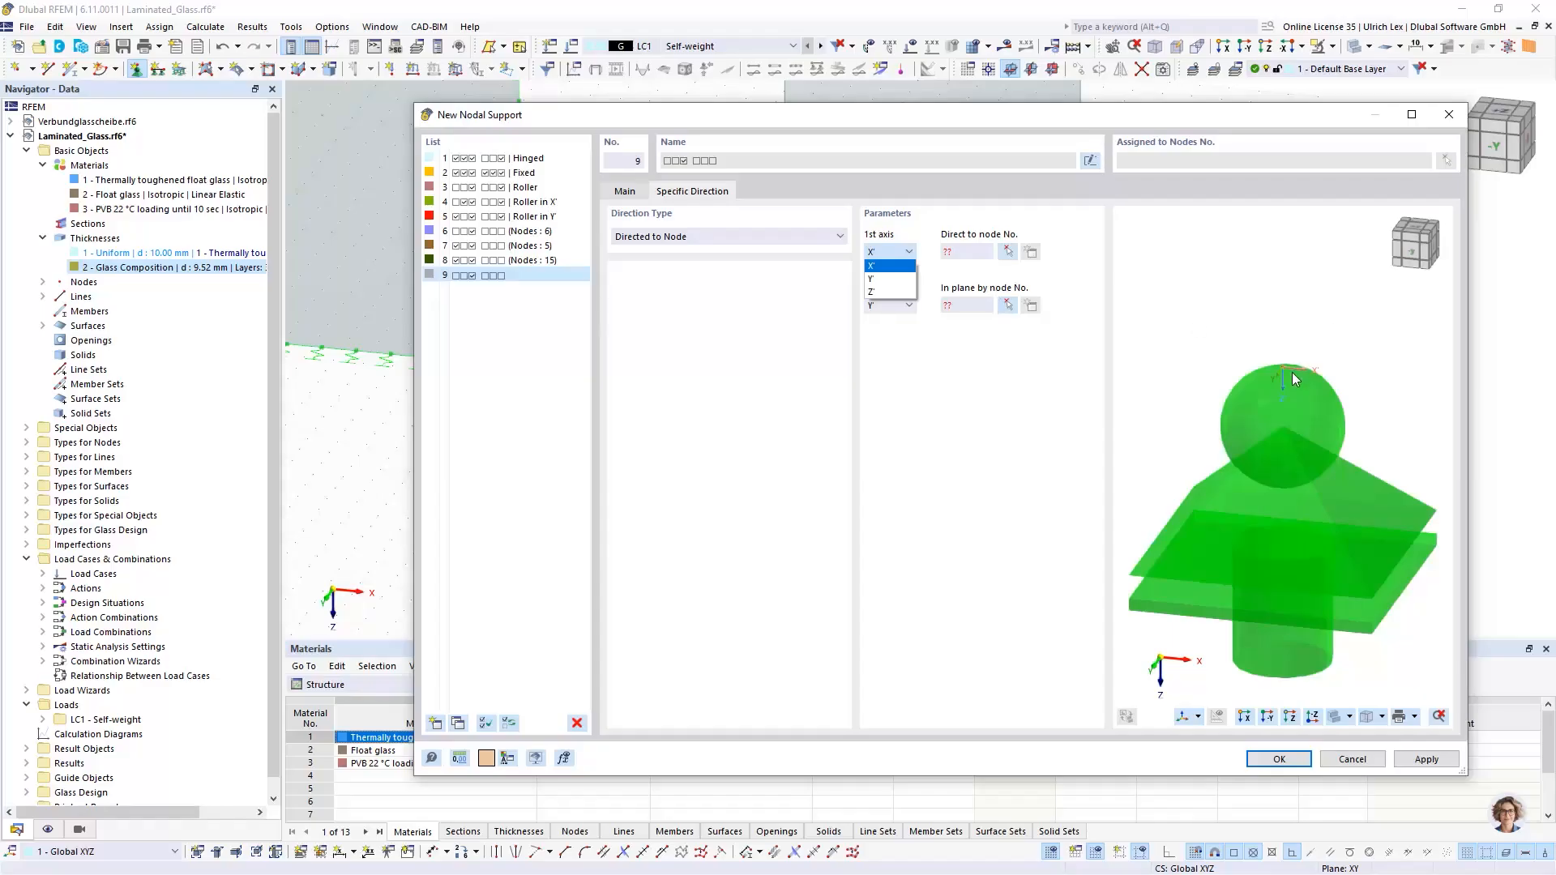
click(908, 267)
click(1008, 252)
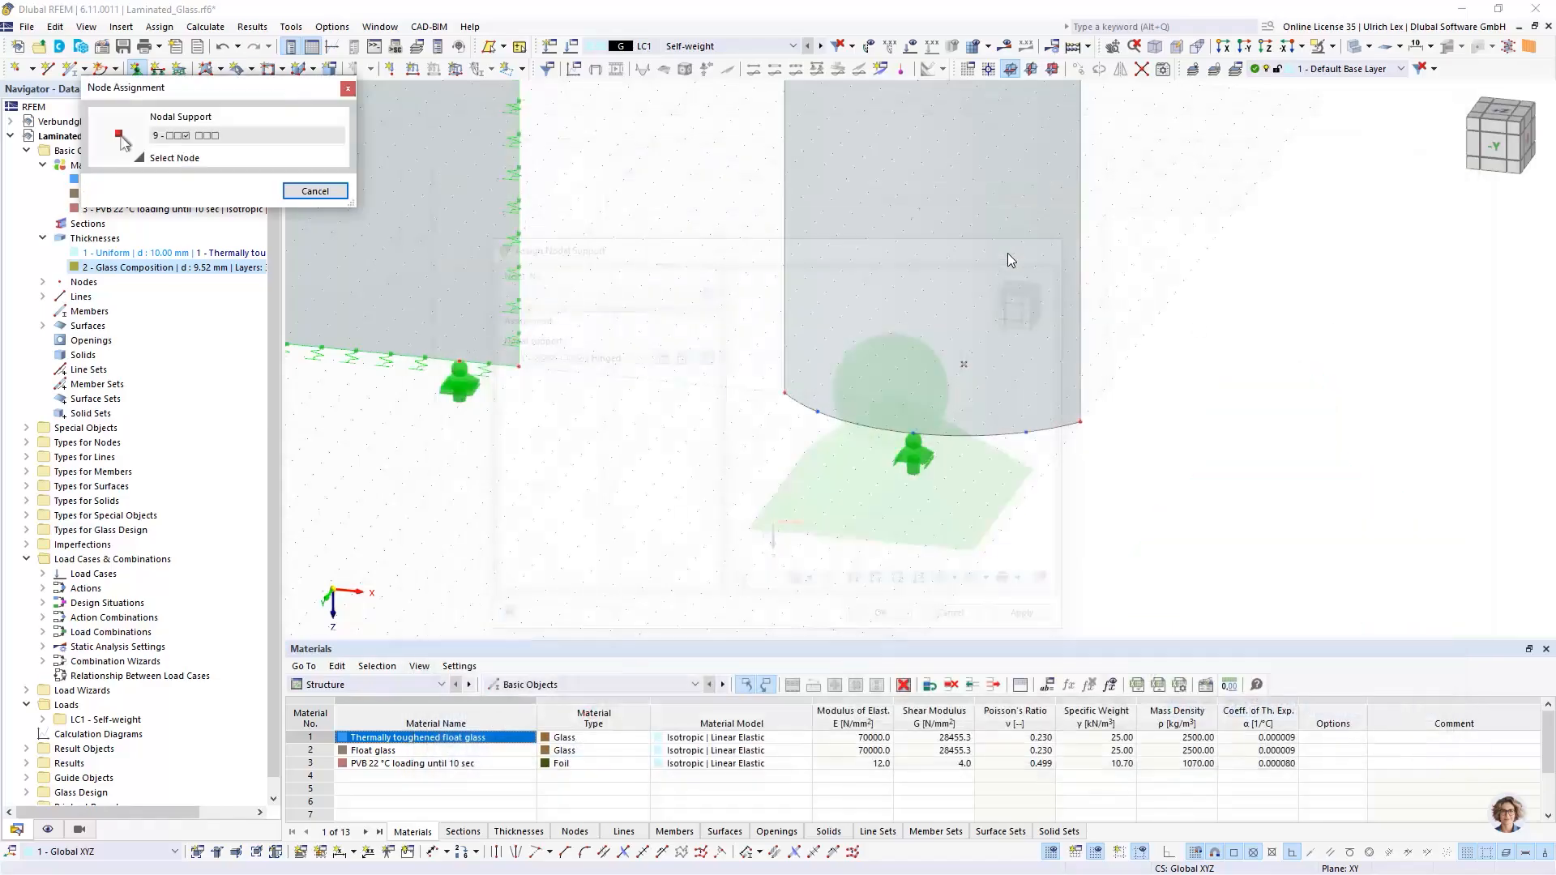
click(964, 364)
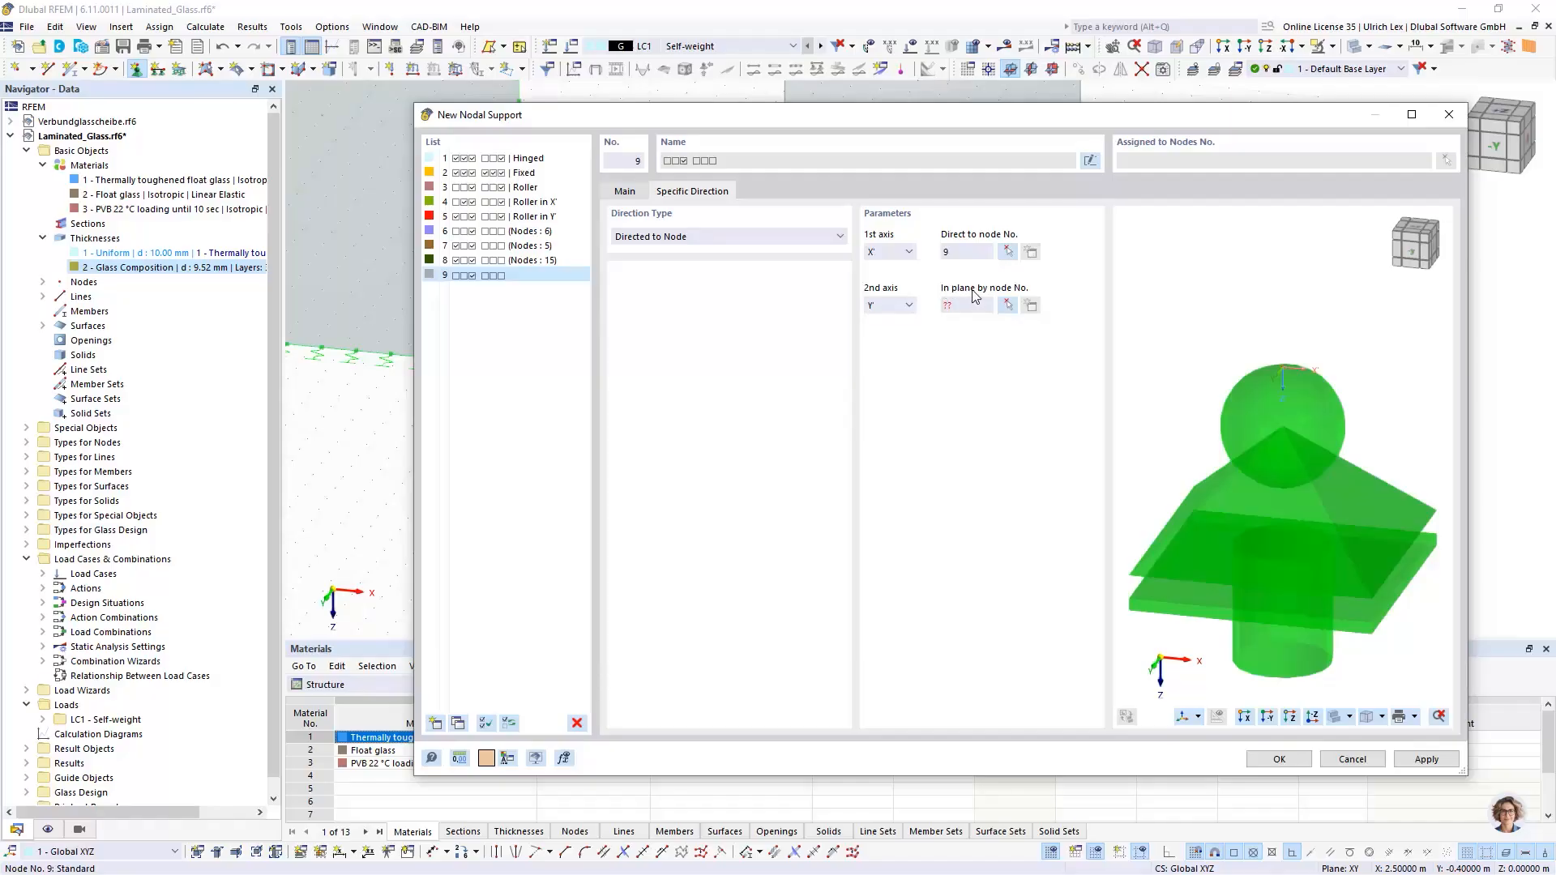
click(1008, 305)
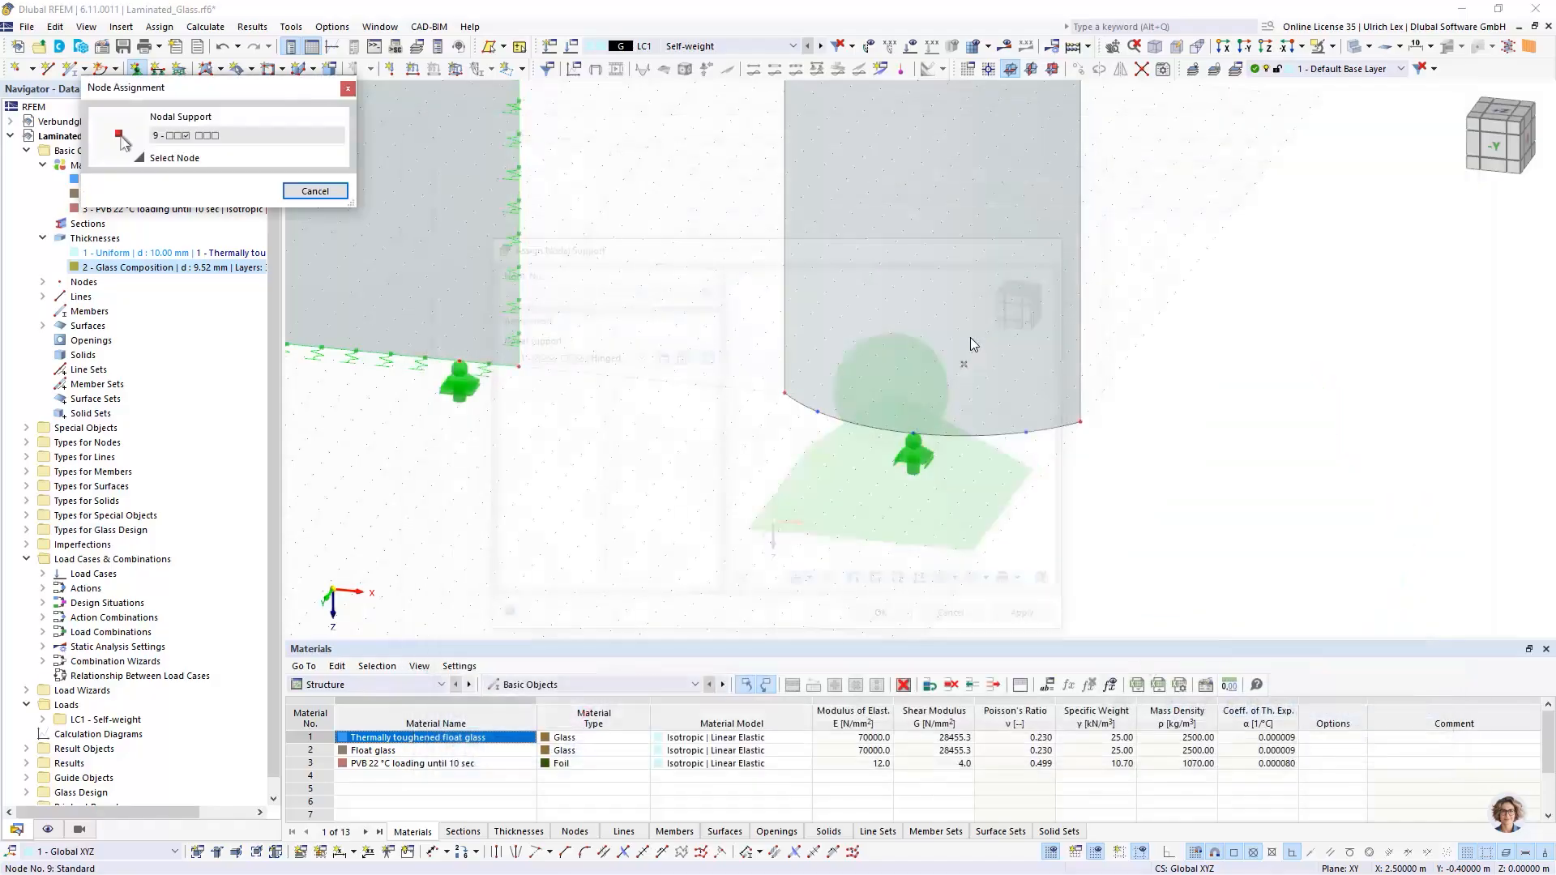
click(914, 435)
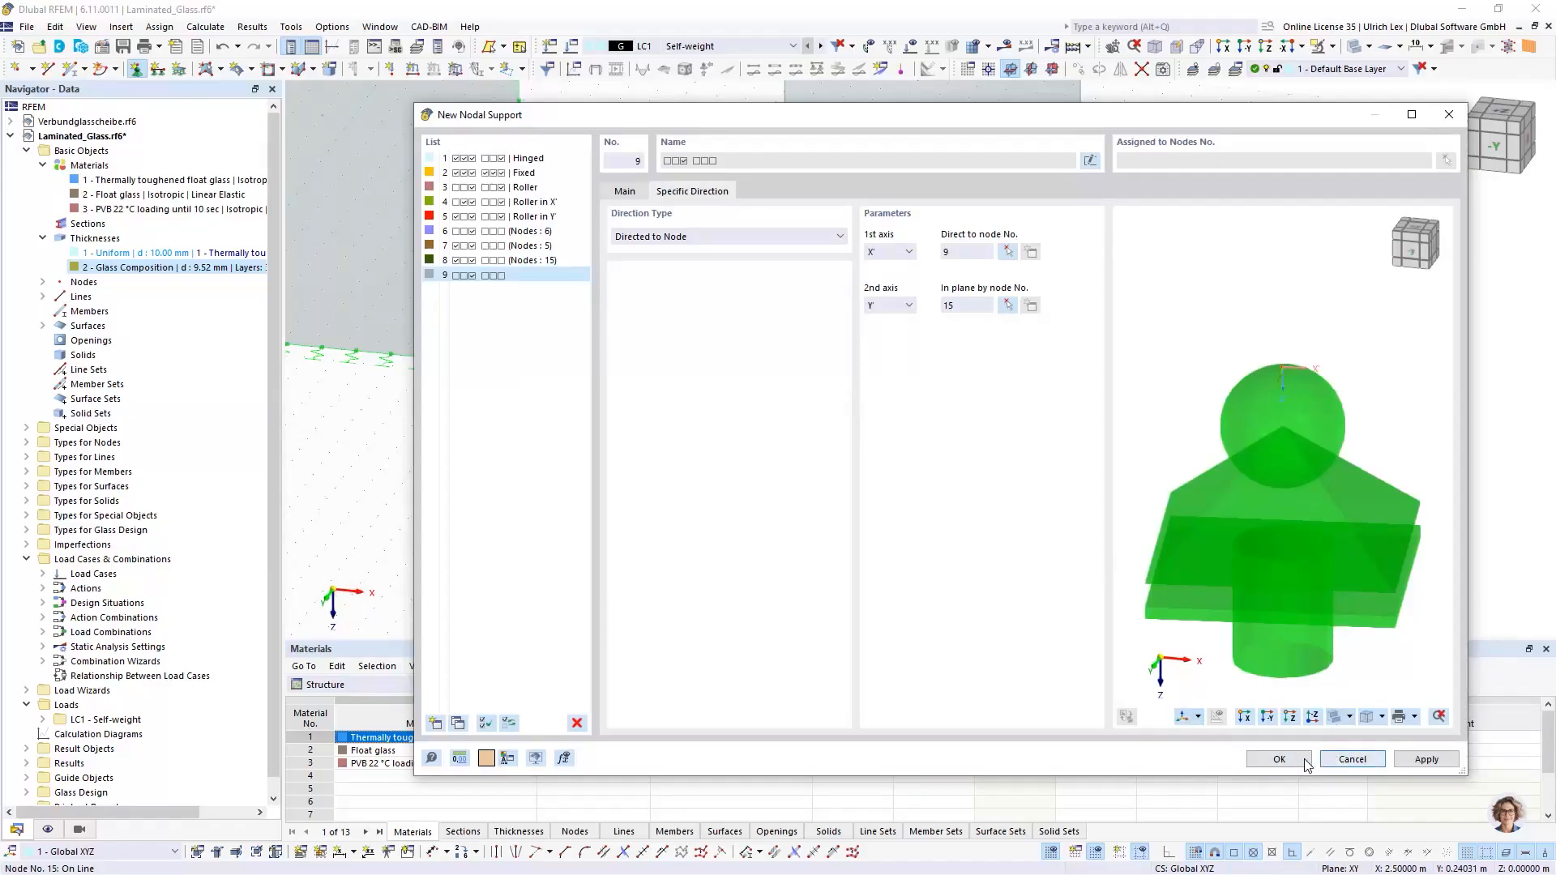
click(1277, 759)
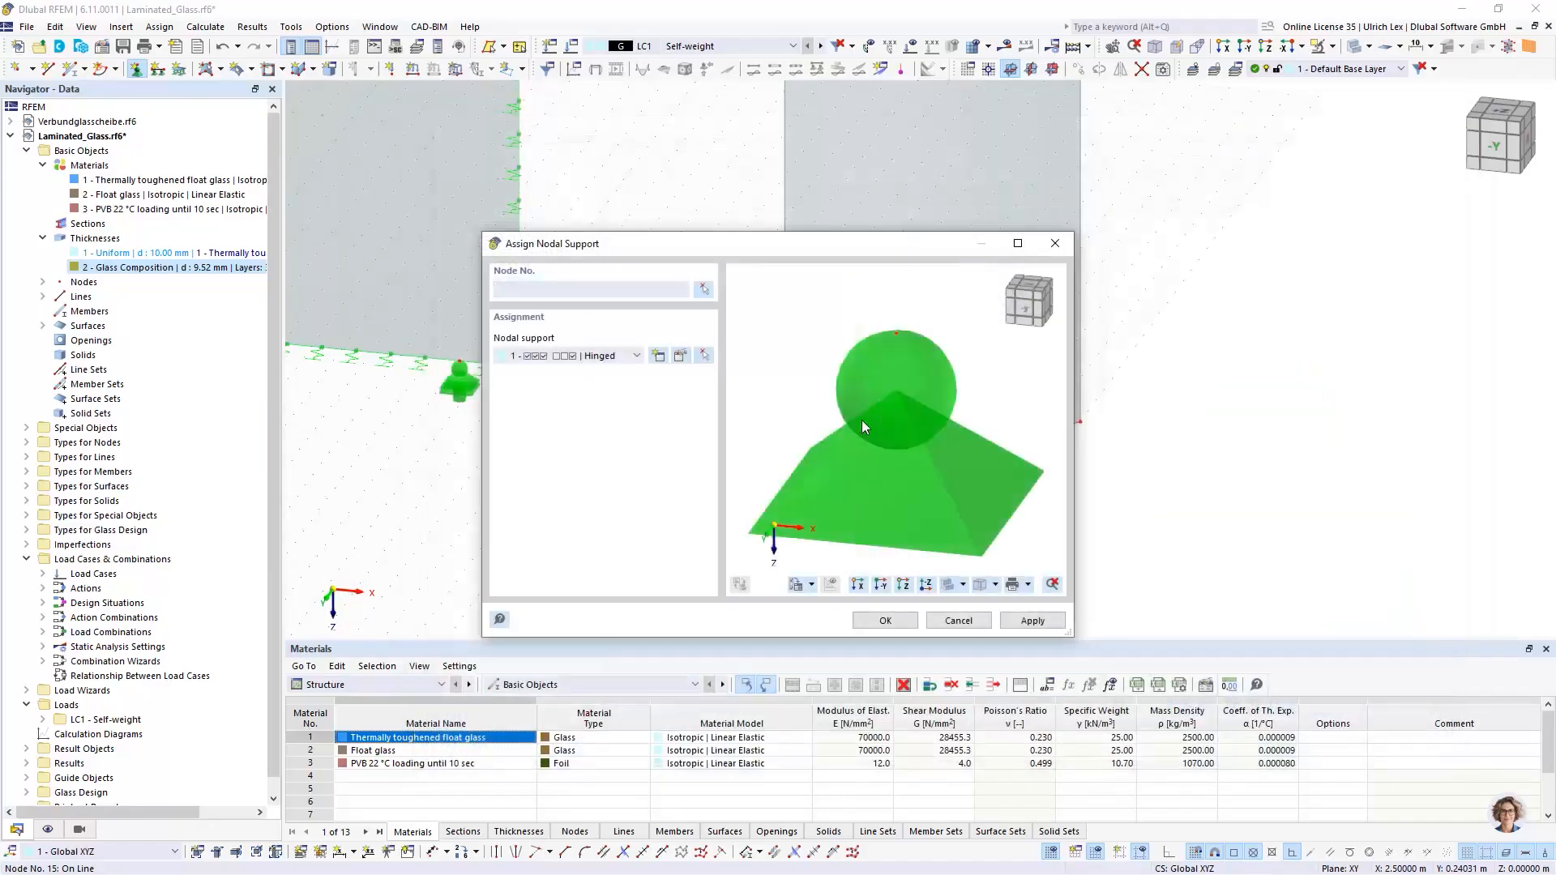
Step: Assign the rotated nodal support to the on-line node near the start of the curved pane's bottom arc
click(885, 621)
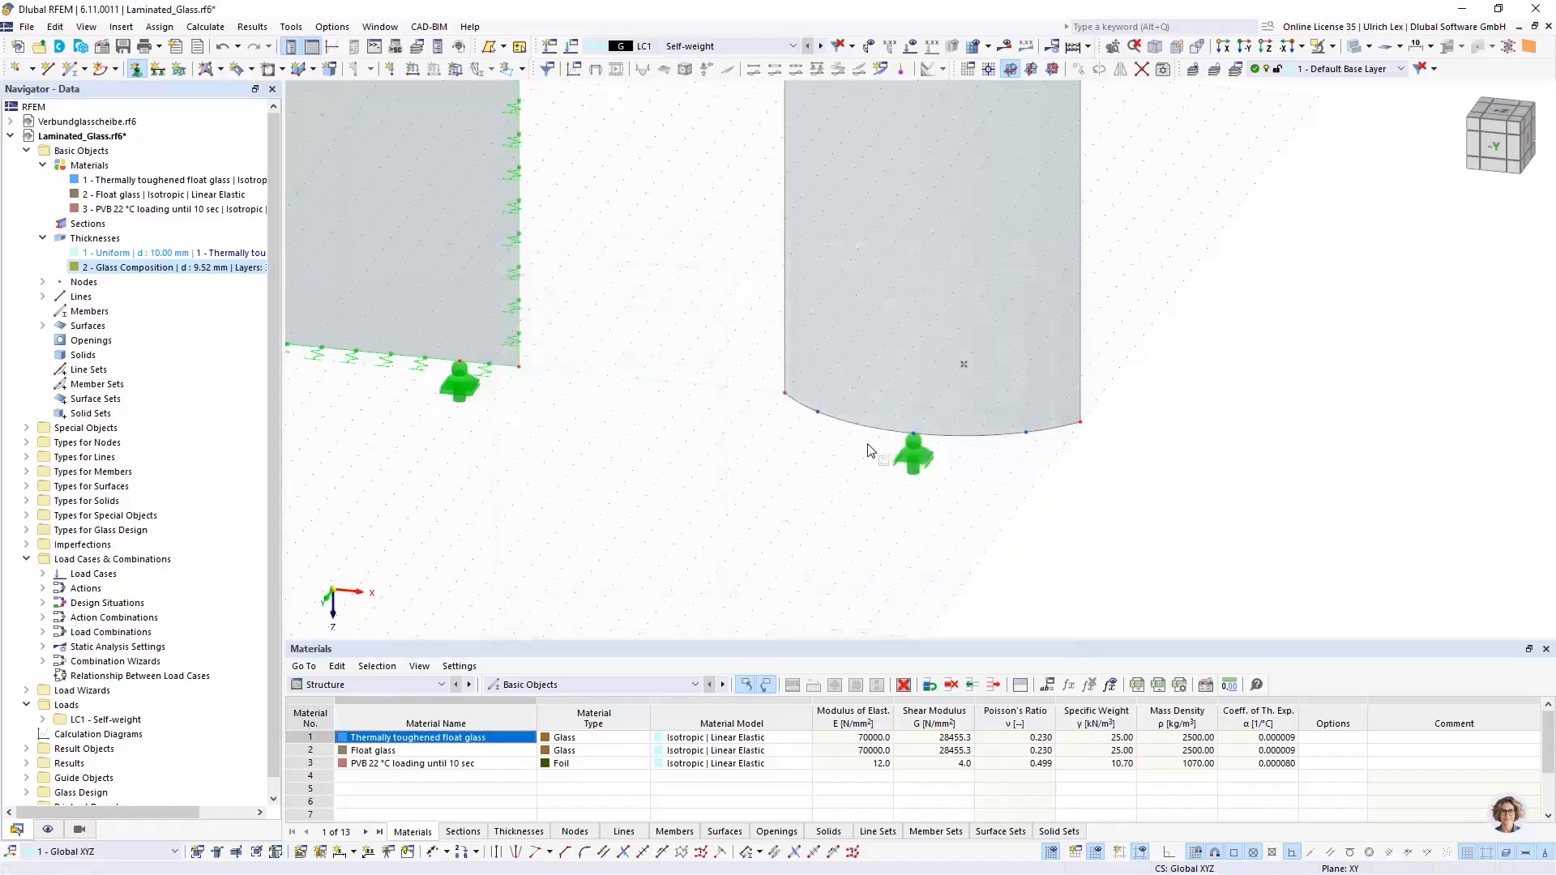
click(817, 411)
key(Escape)
Step: Show the axis systems of the nodal supports to check the orientation of those on the curved pane
ctrl+middle_drag(746, 527, 896, 457)
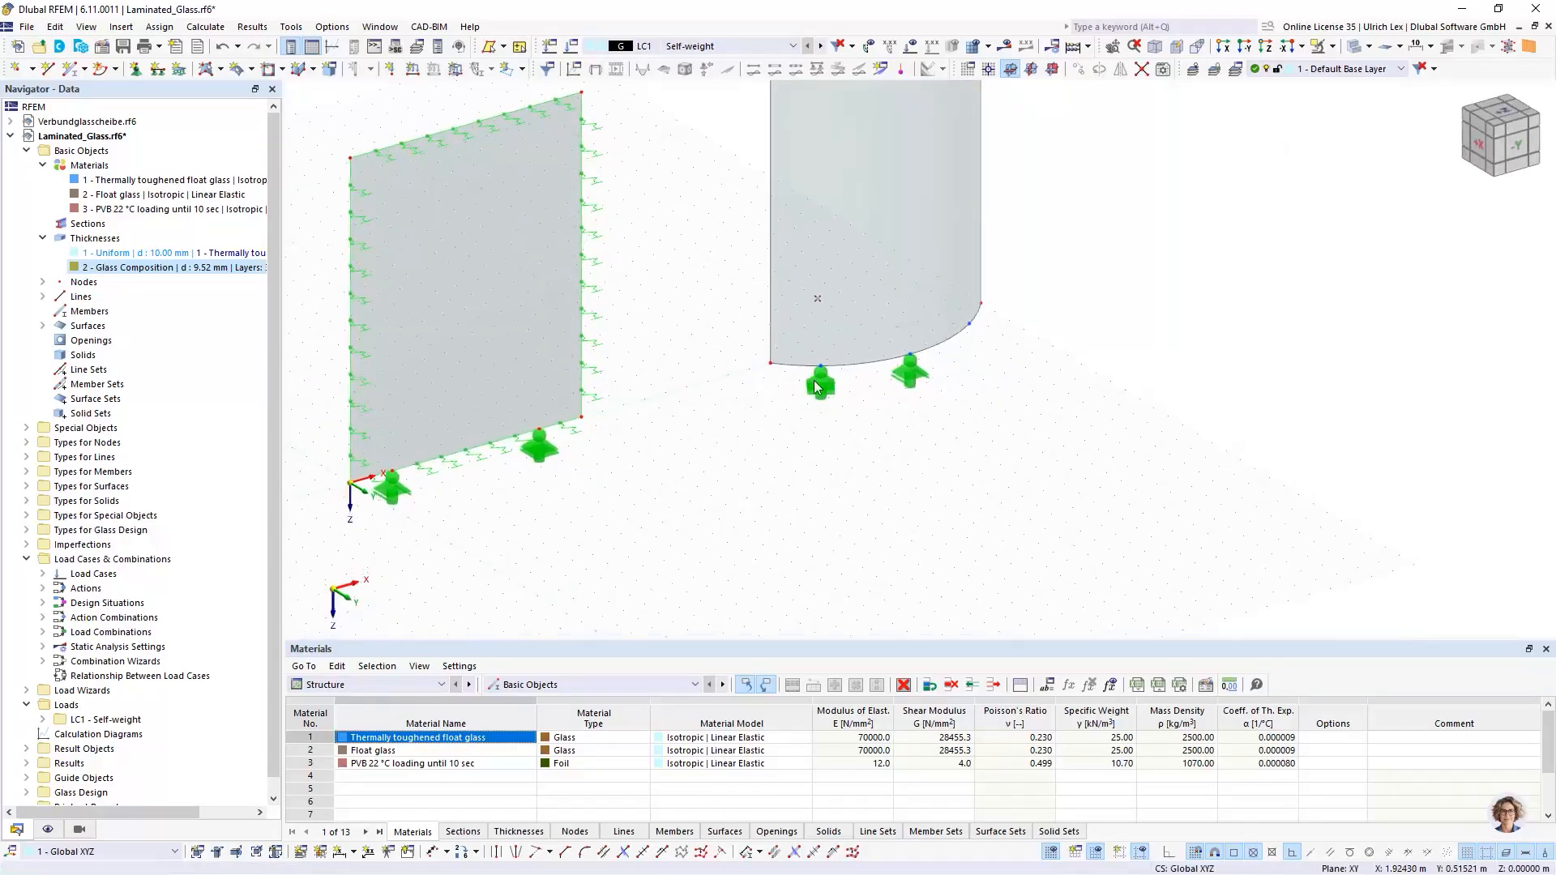
scroll(813, 382, up, 3)
right_click(816, 395)
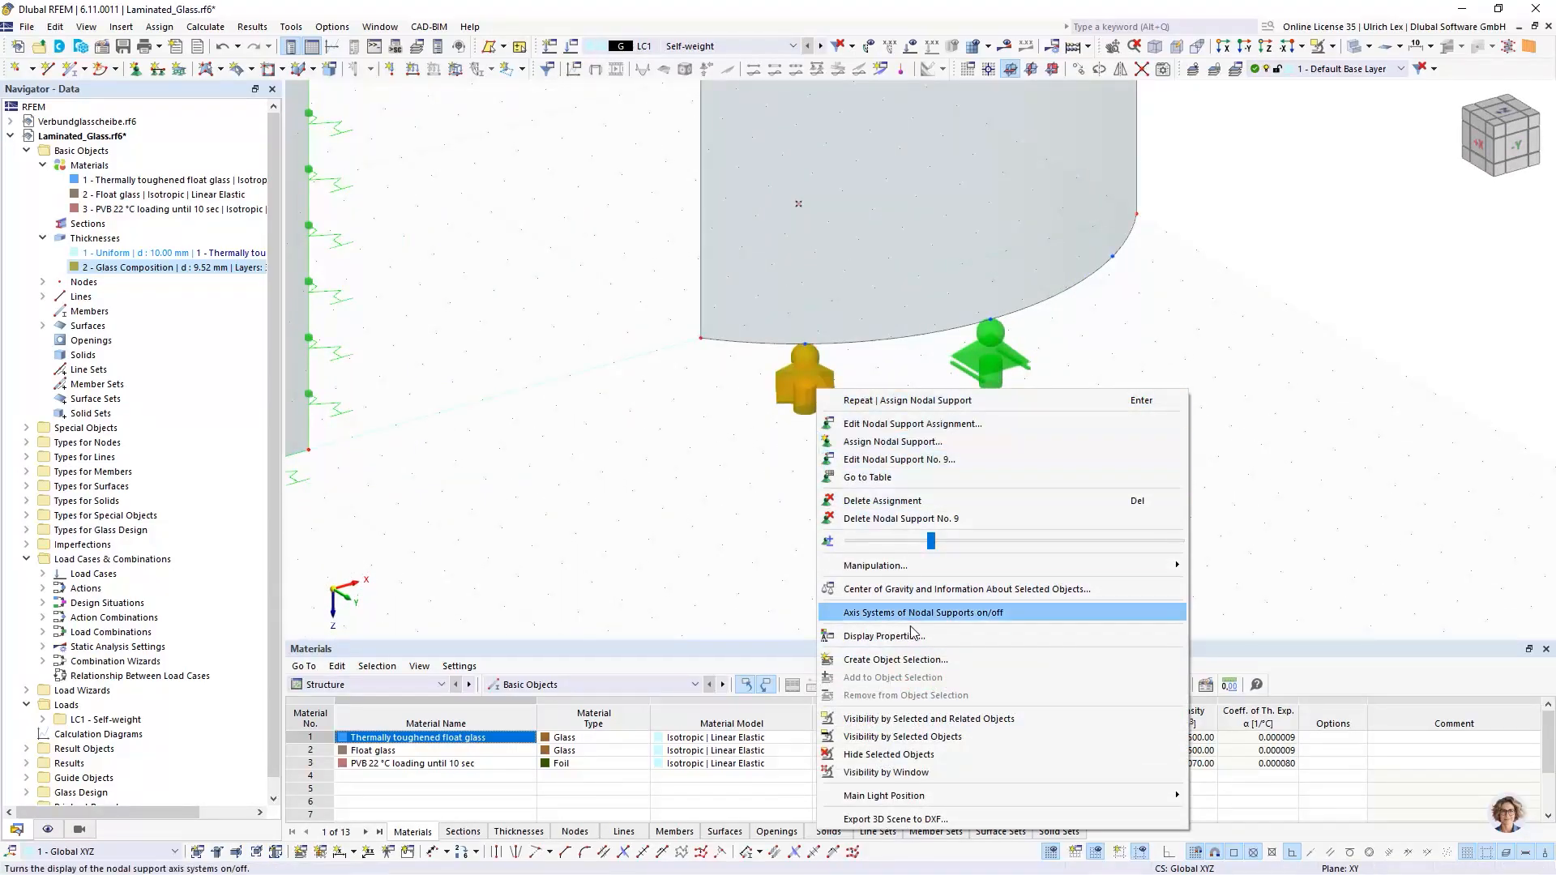
click(865, 613)
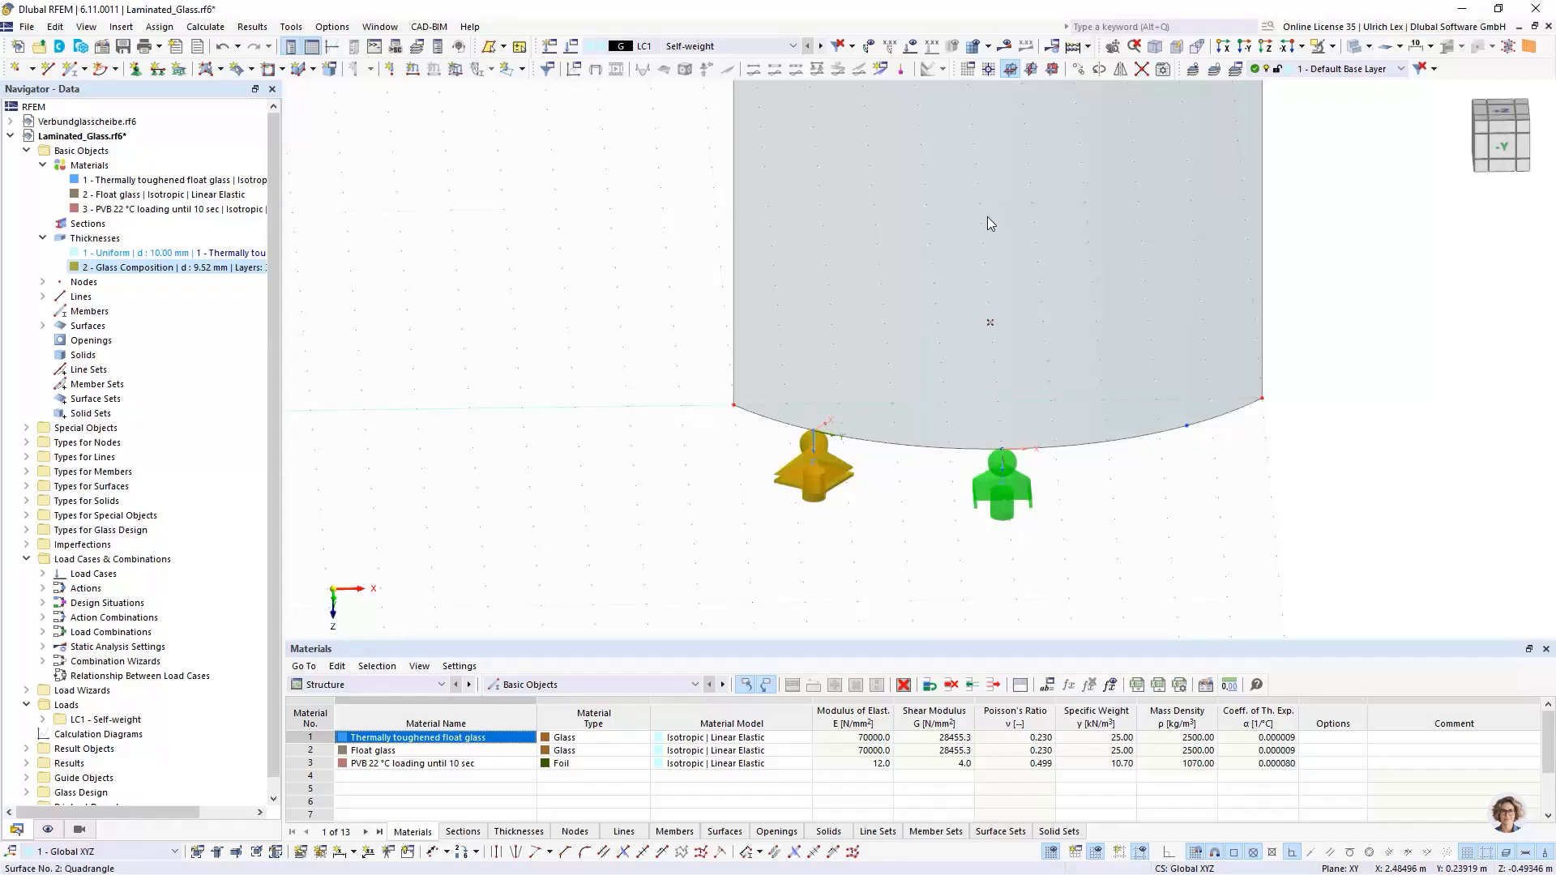
click(879, 569)
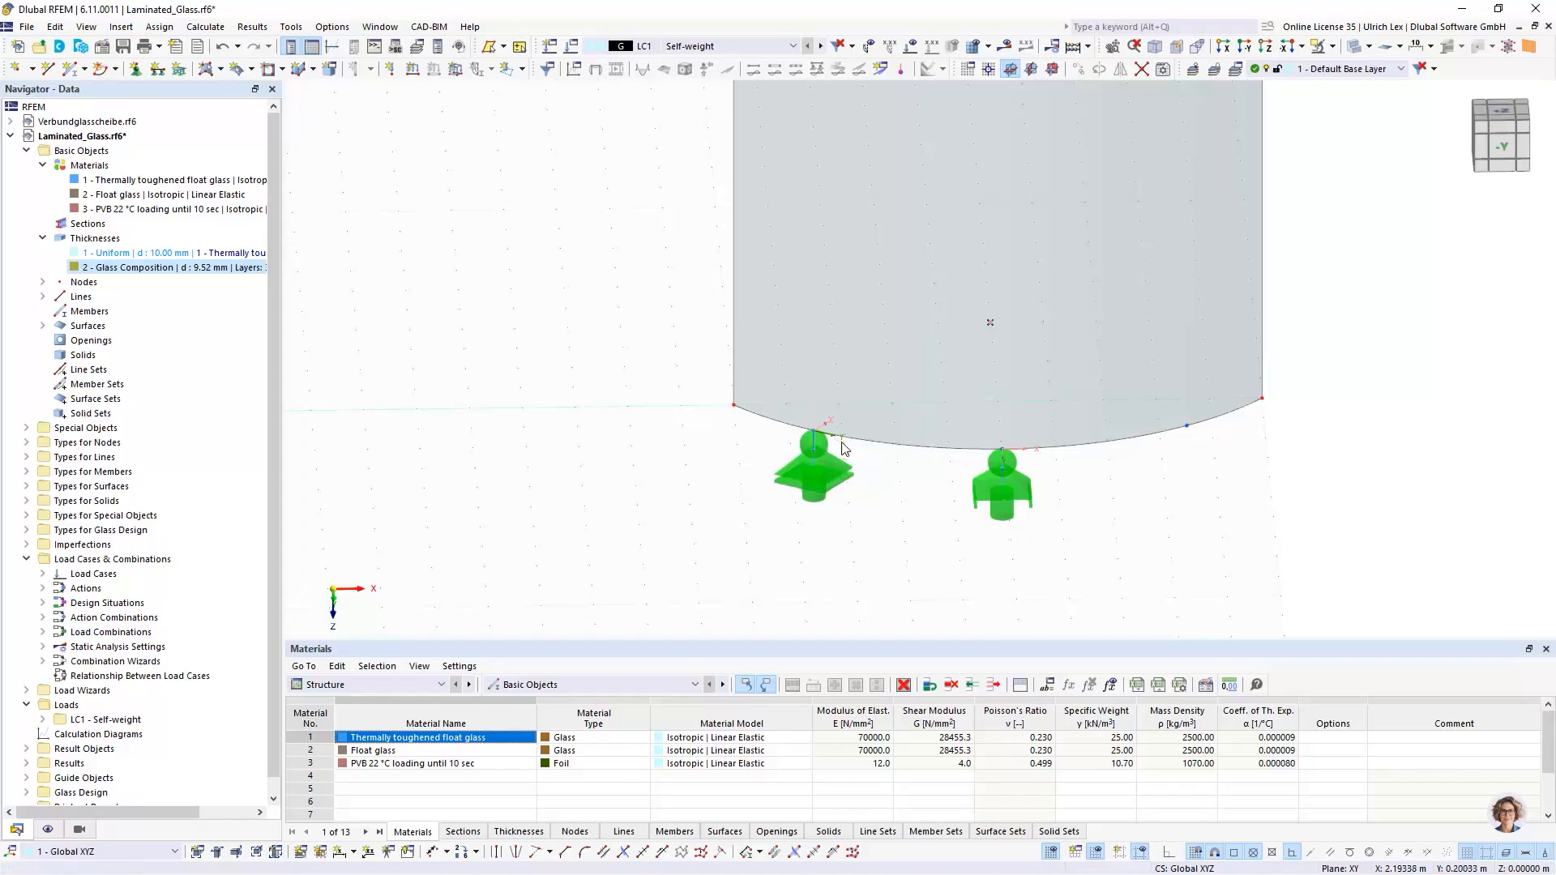
Step: Start a new nodal support for the curved pane and restrain only translation uZ, releasing uX, uY and rotation φZ
scroll(717, 484, down, 3)
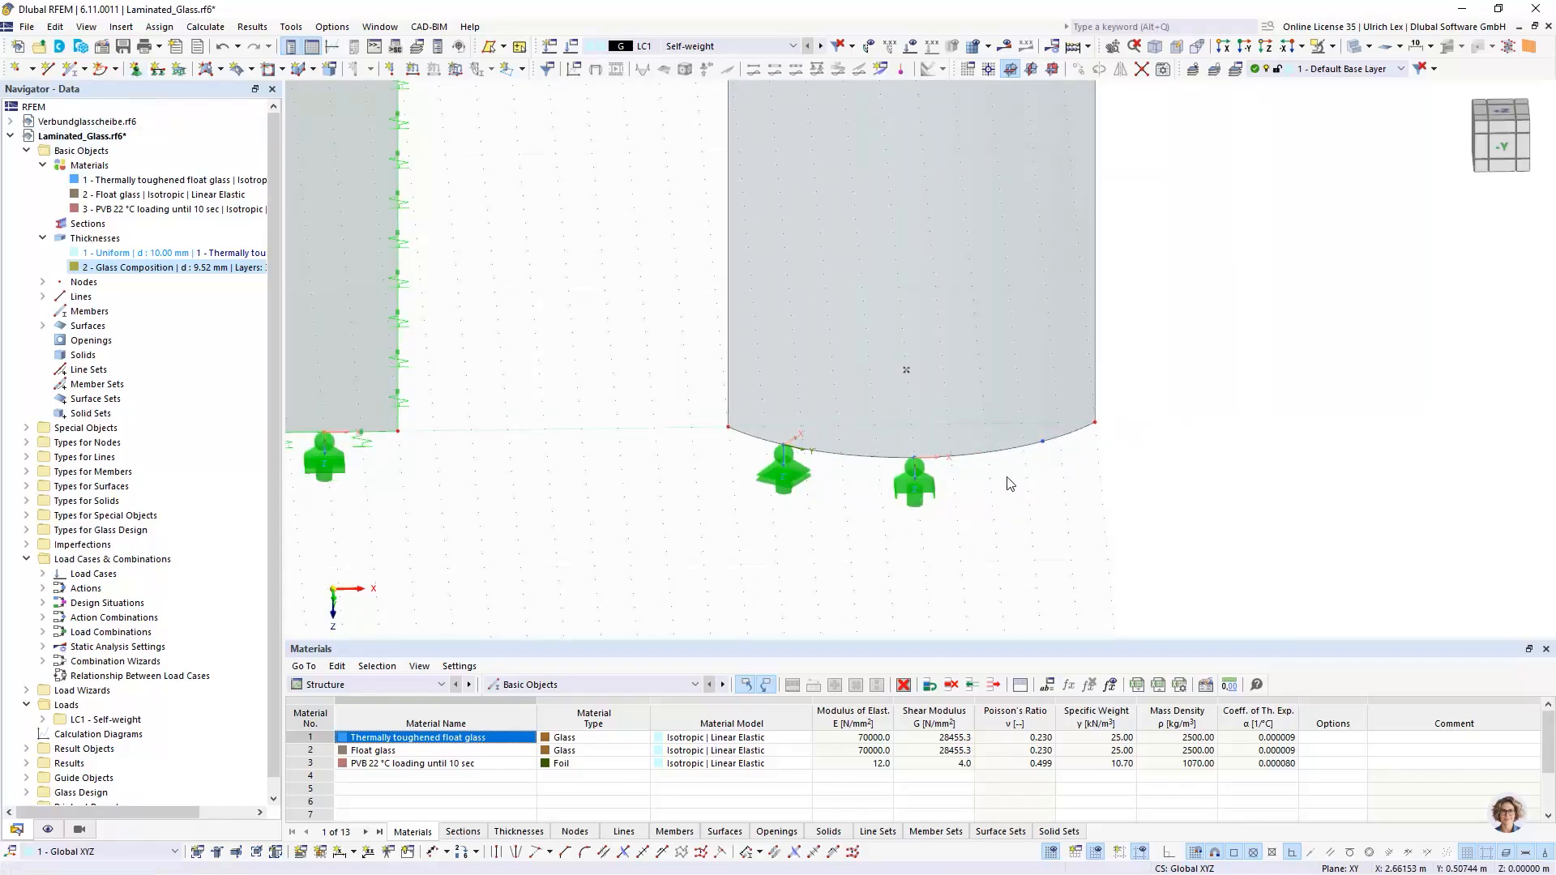
click(135, 68)
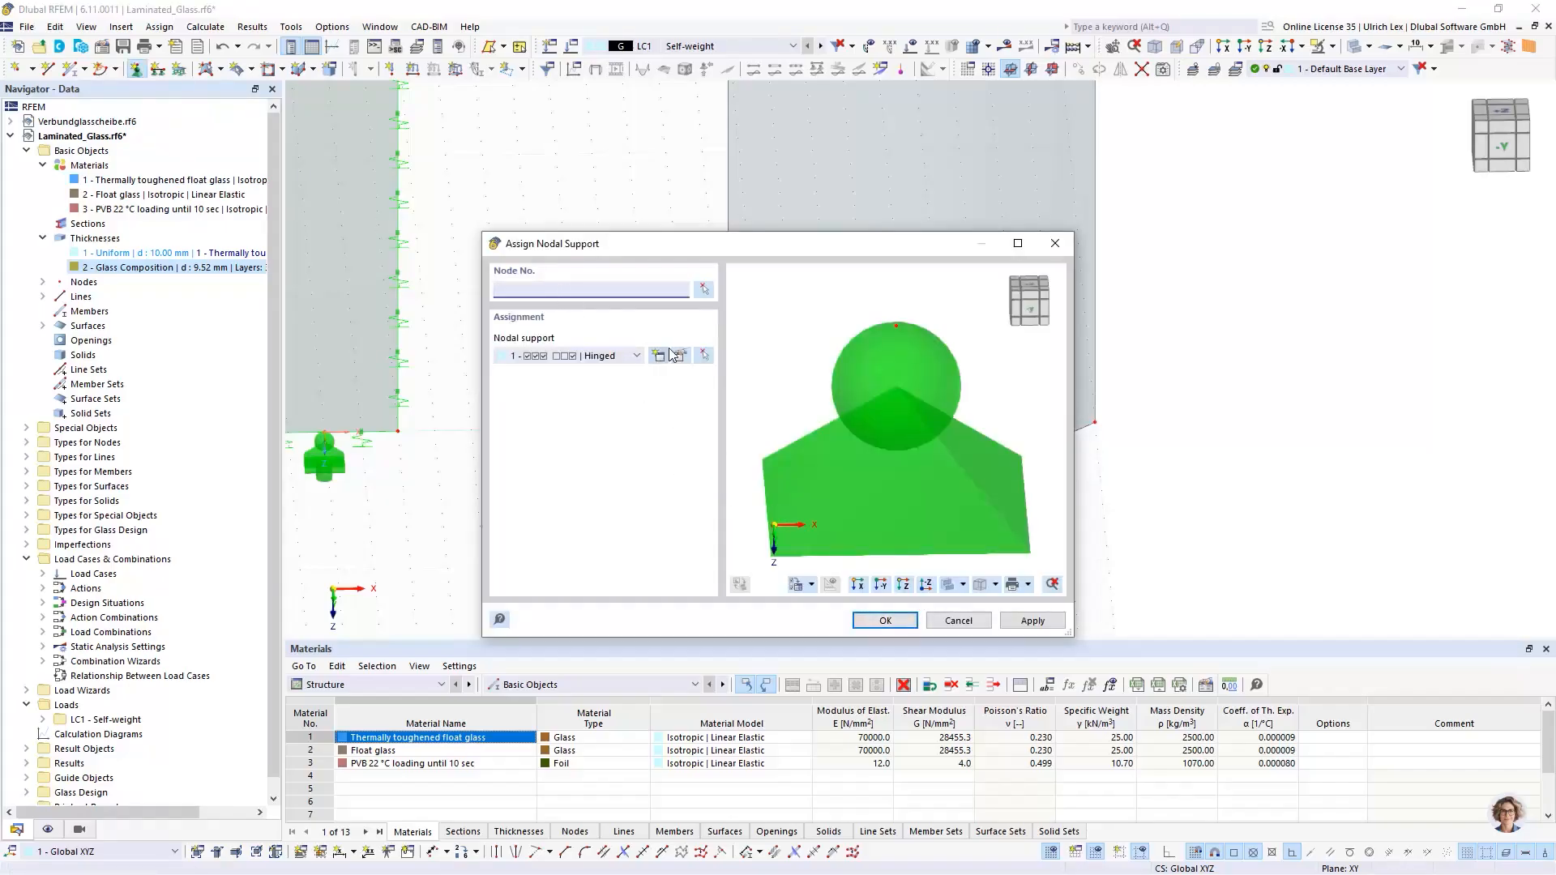
click(658, 355)
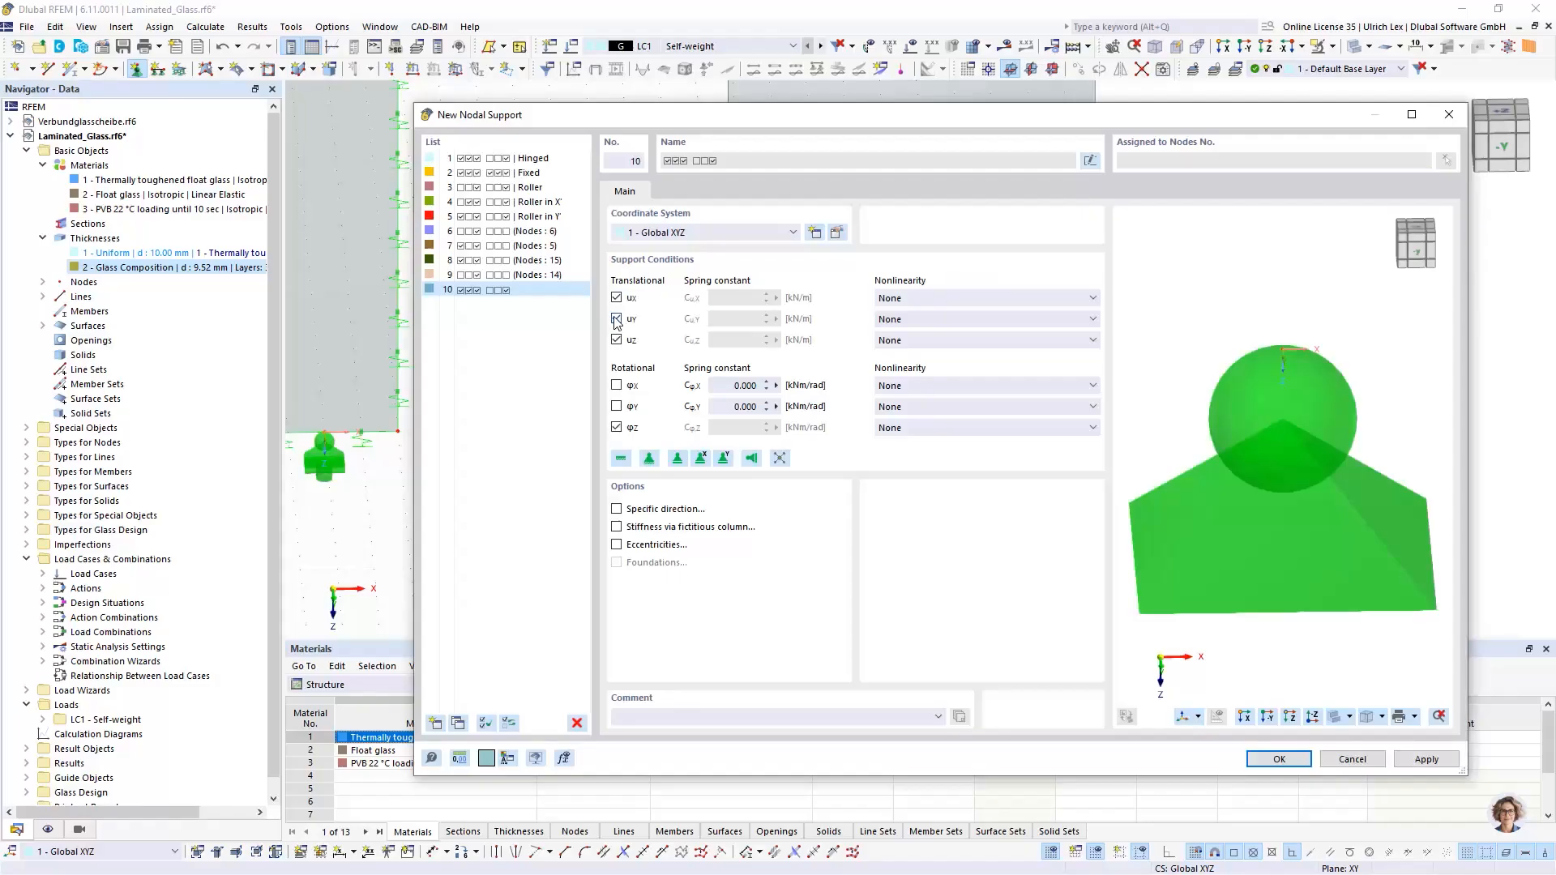
click(616, 319)
click(616, 297)
click(616, 428)
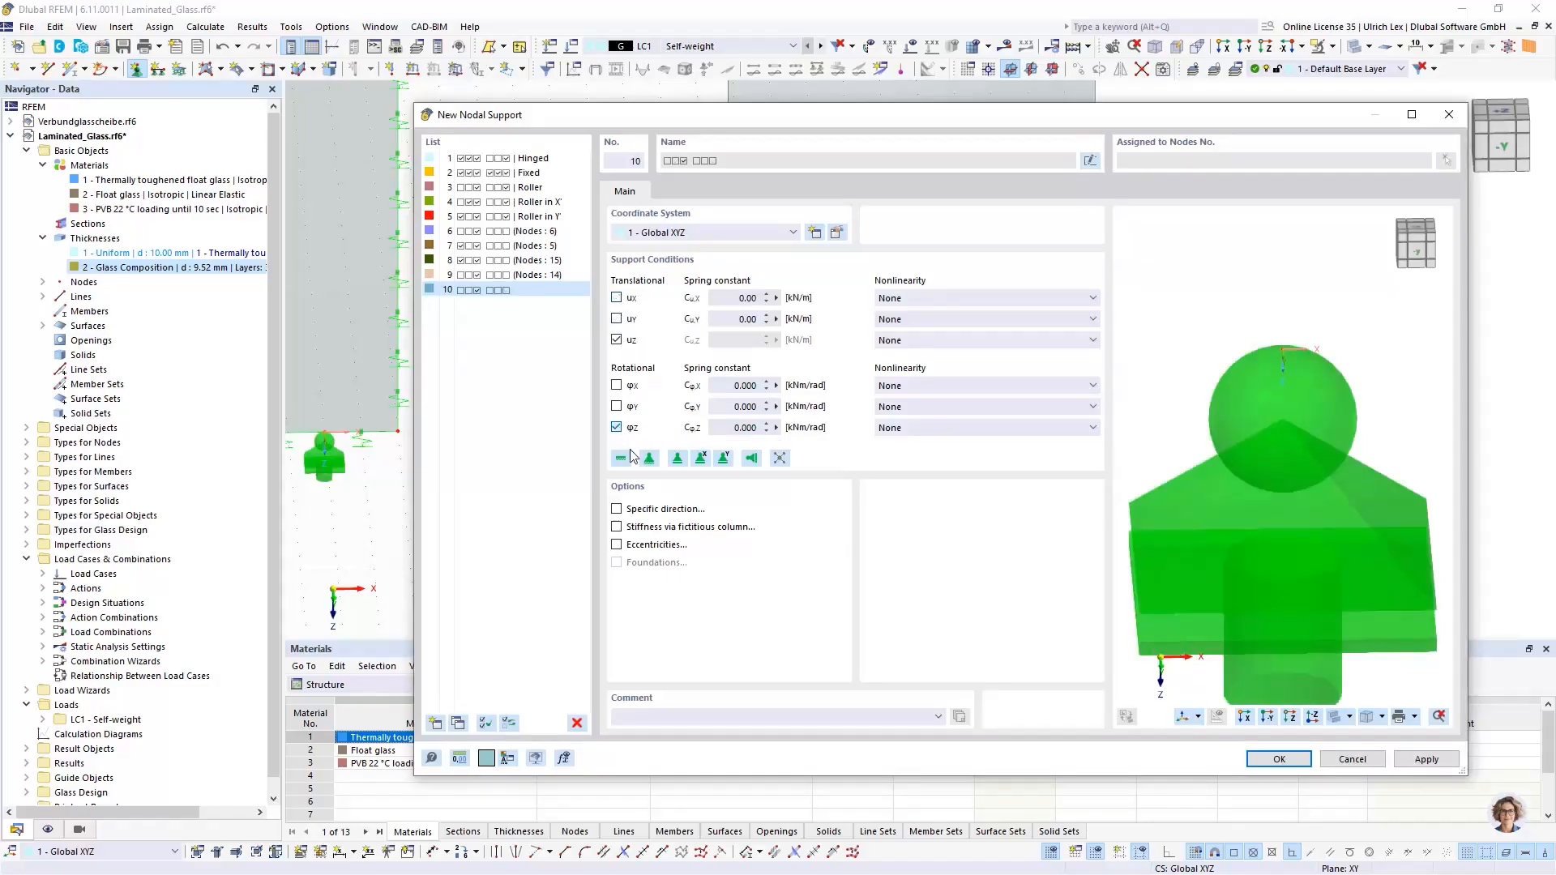
Step: Activate a specific direction for the new nodal support and set its direction type to Directed to Node
click(615, 509)
click(702, 192)
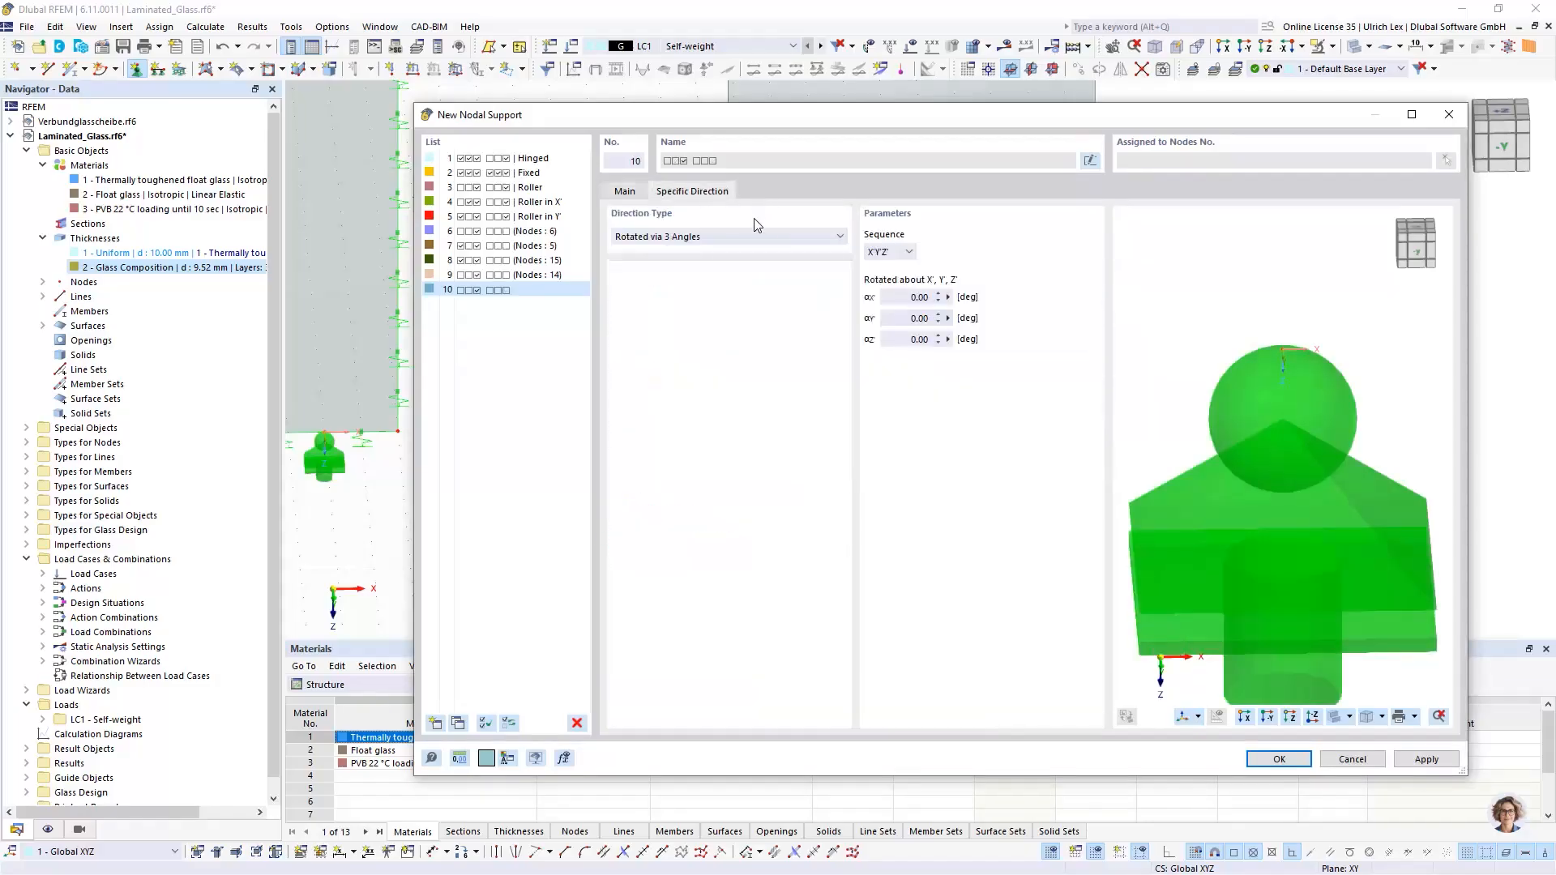
click(823, 240)
click(766, 257)
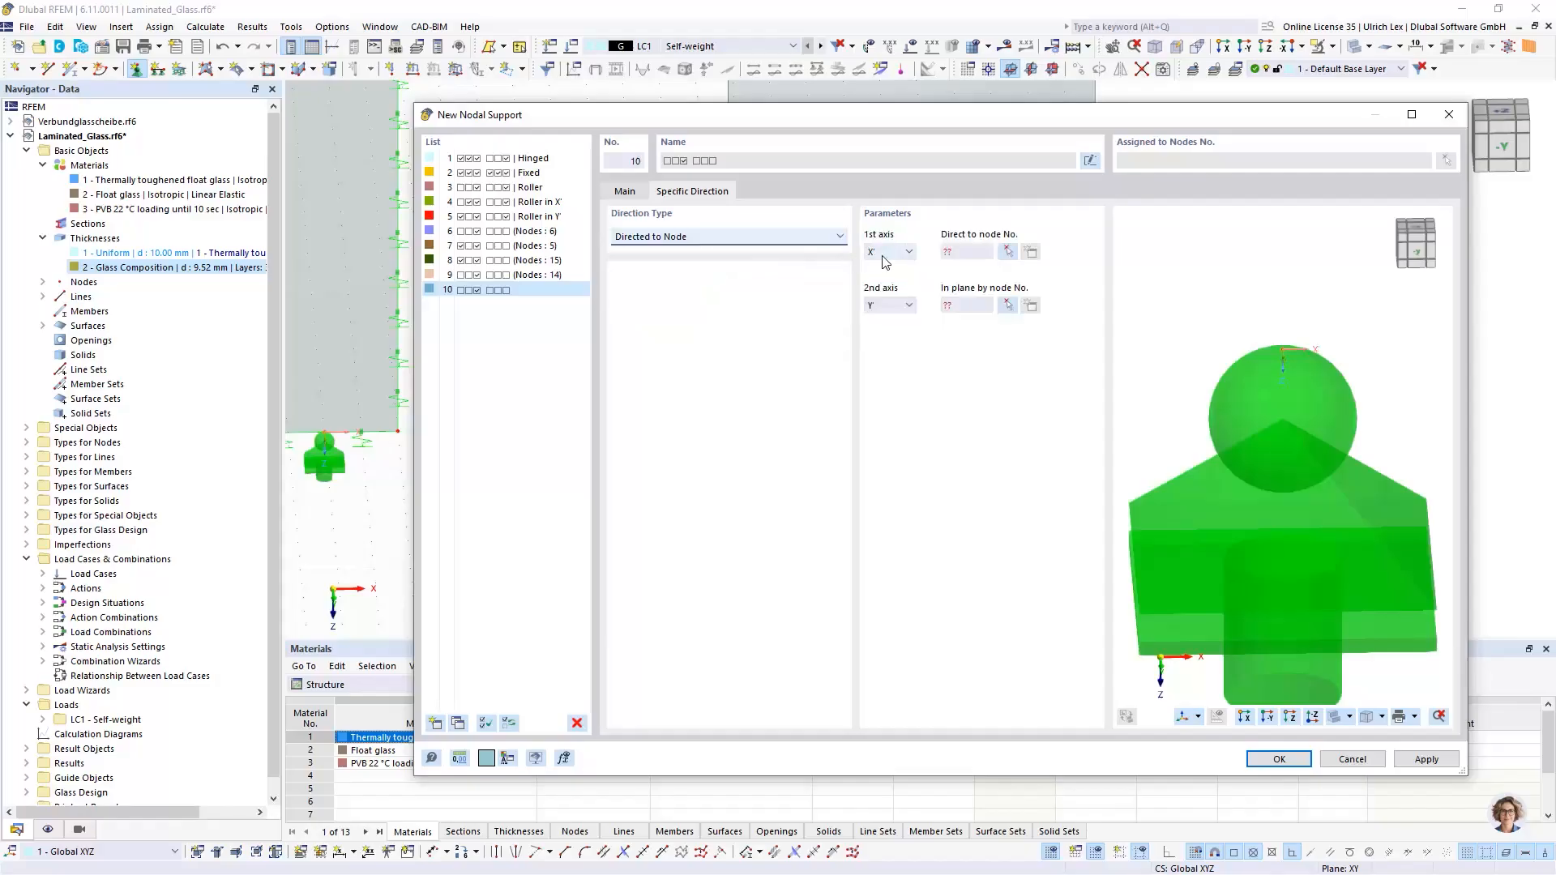
Step: Direct the support's X' axis to node 9 inside the arc and define its Y' plane by corner node 8
click(1006, 253)
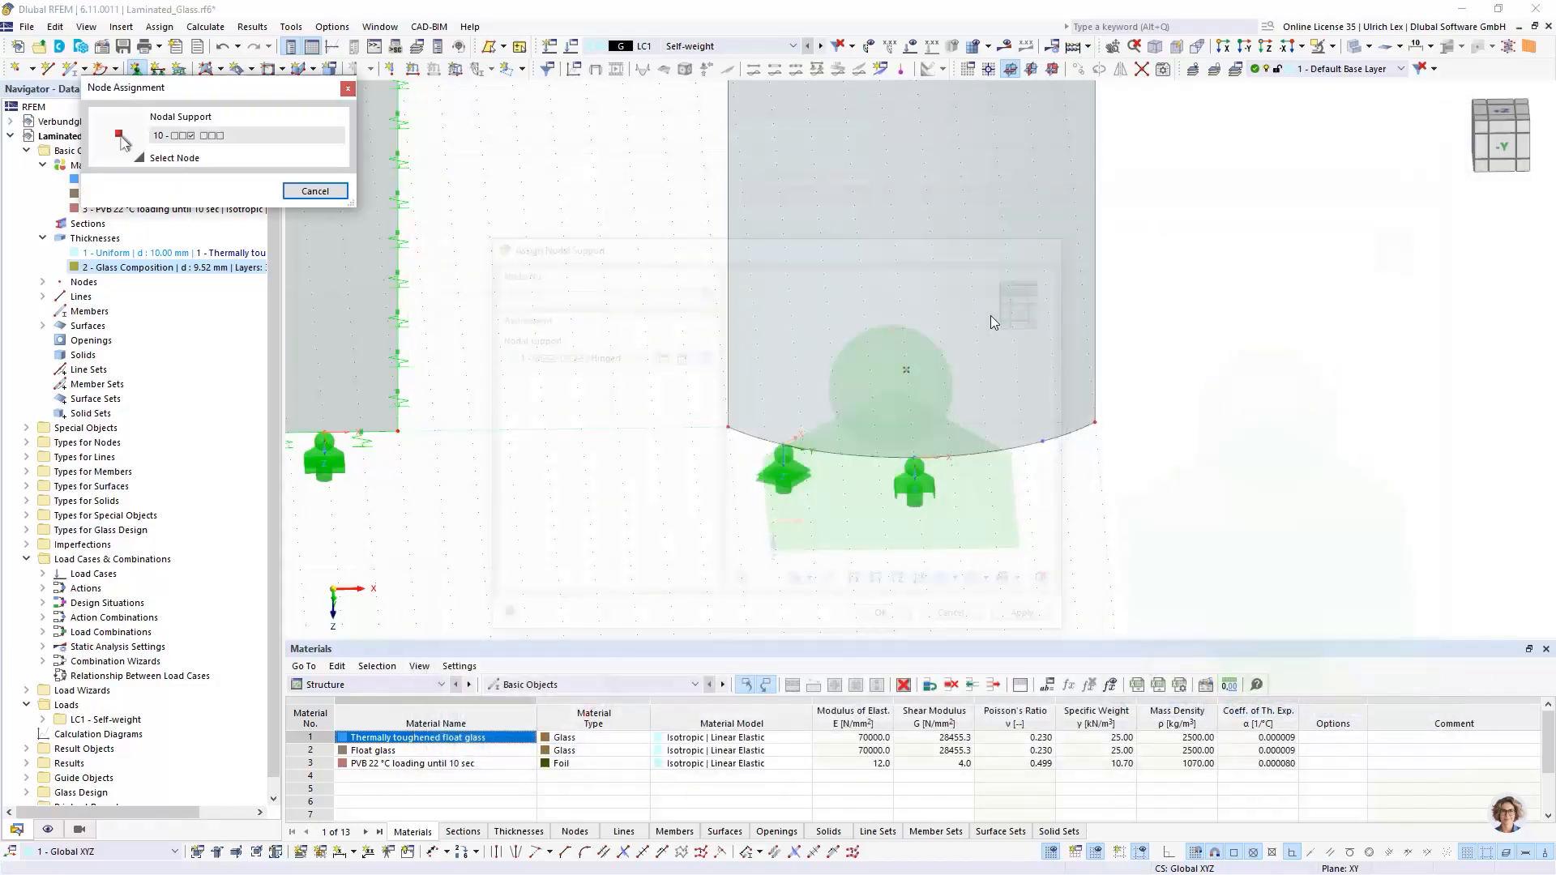
click(907, 365)
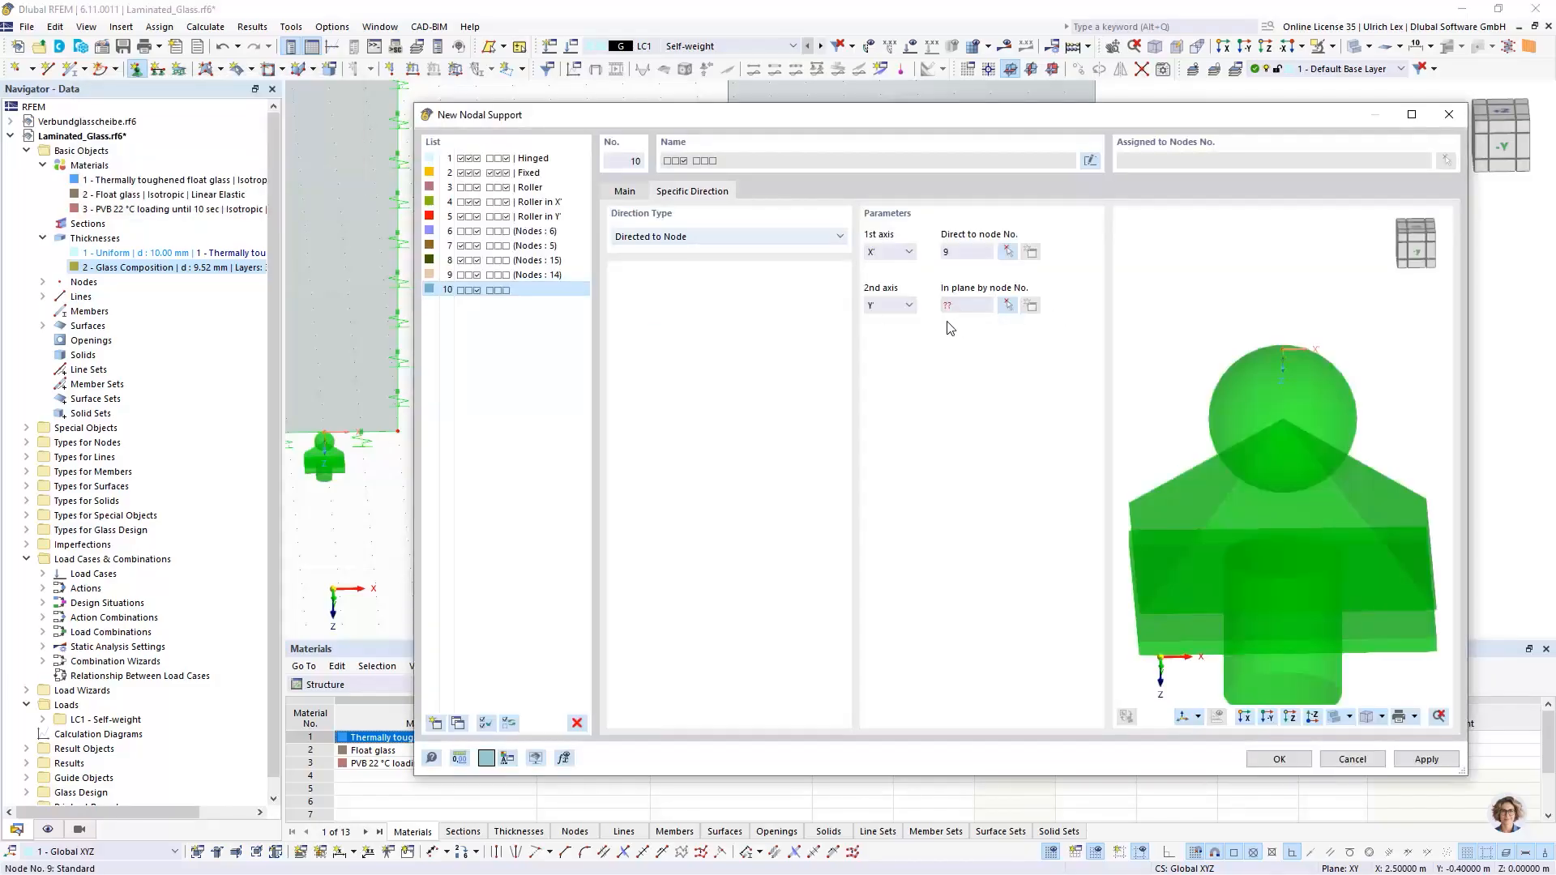
click(1008, 306)
click(1086, 414)
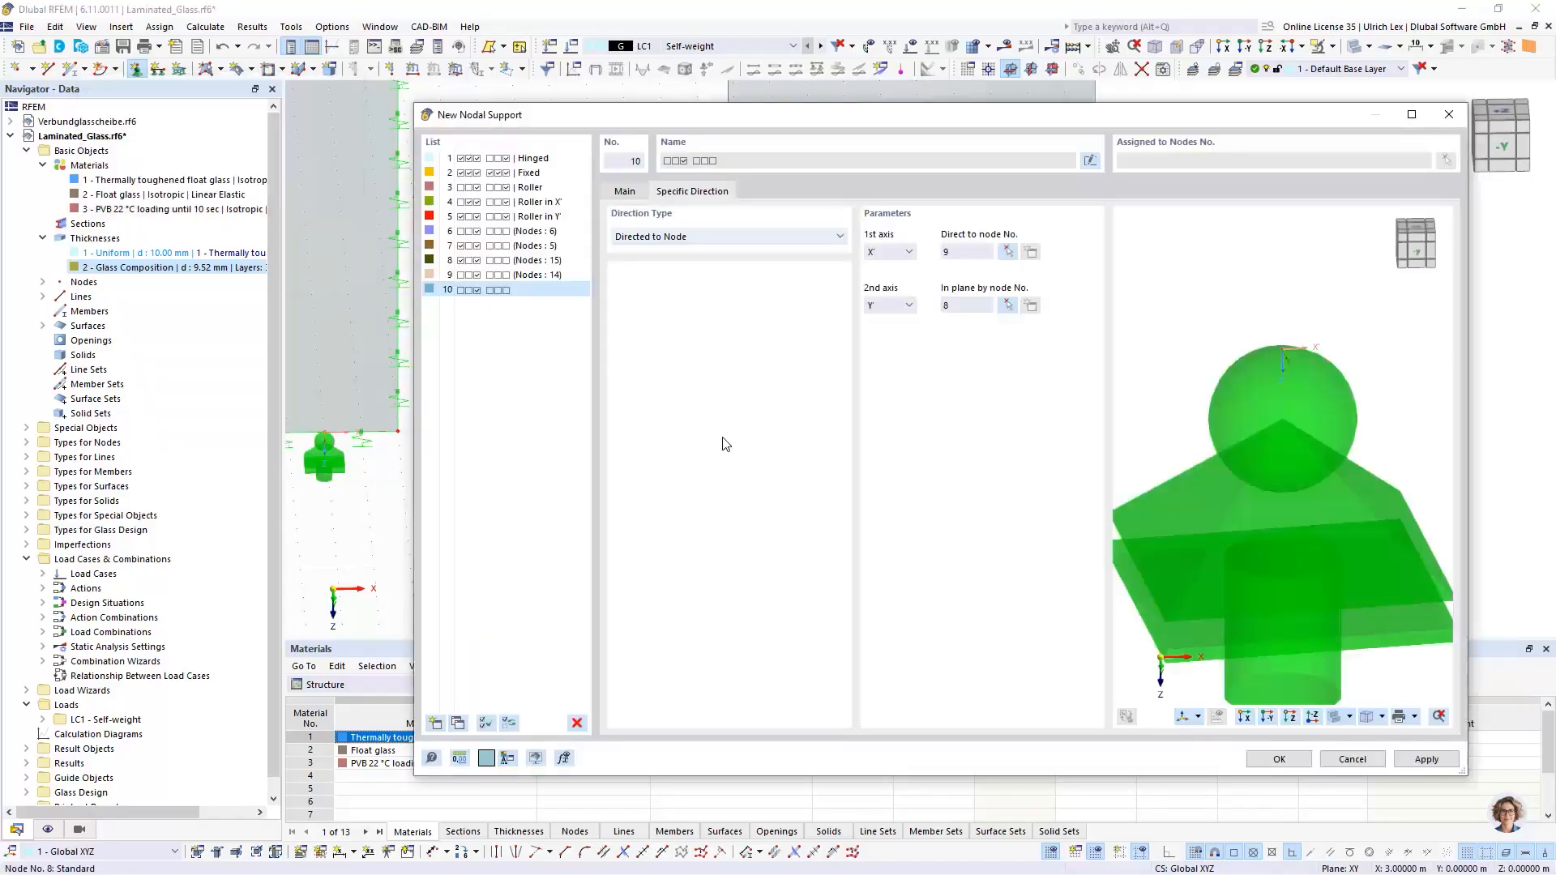
Step: Save the rotated nodal support and assign it to the remaining unsupported on-line node of the curved pane's bottom arc
click(1279, 760)
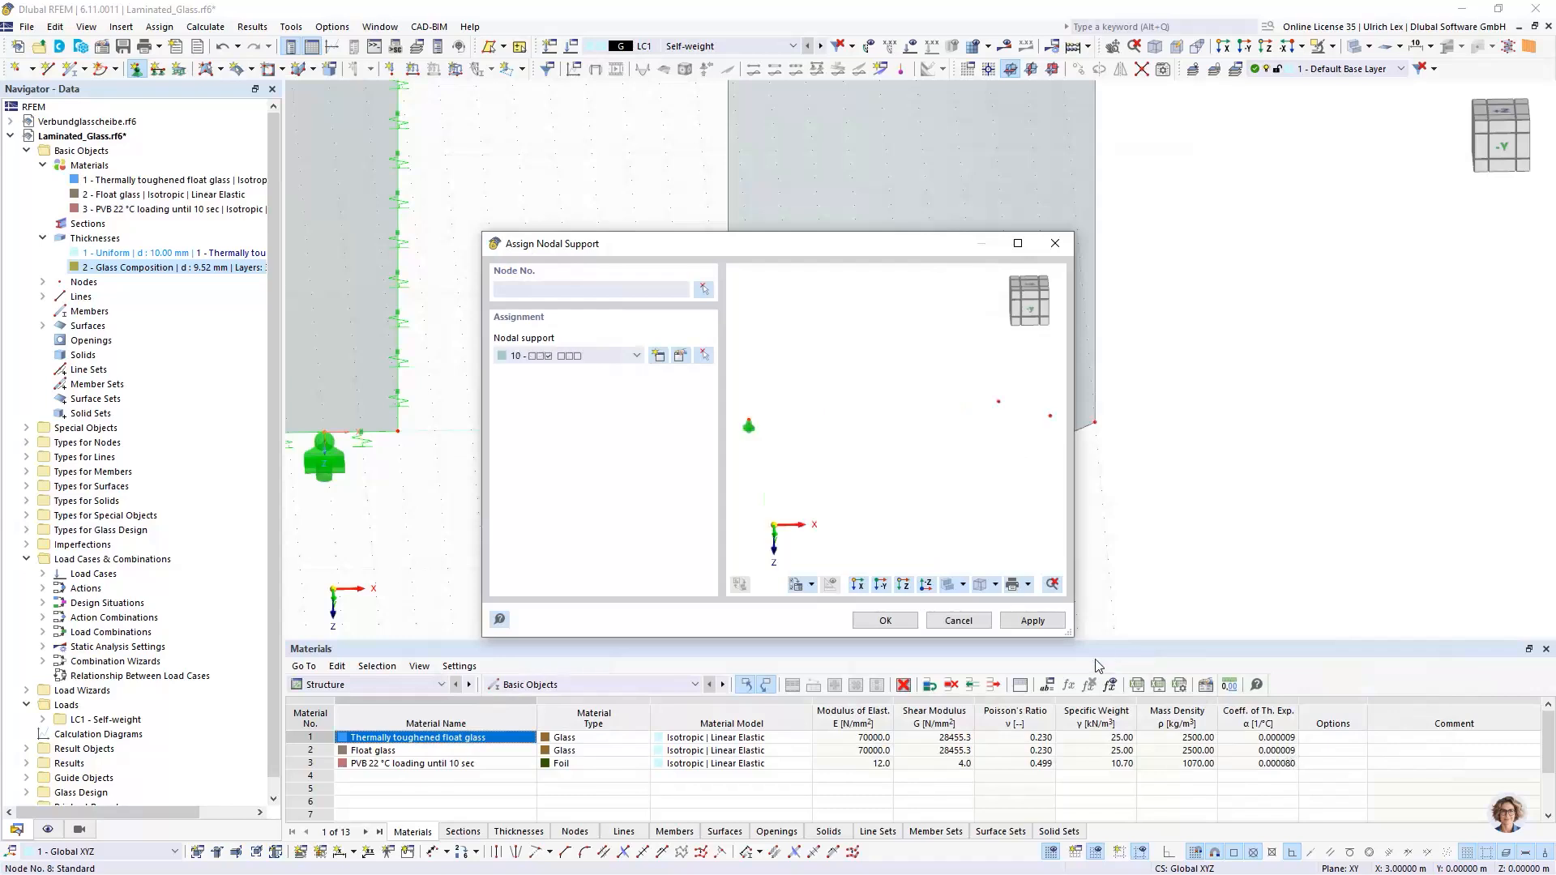
click(891, 623)
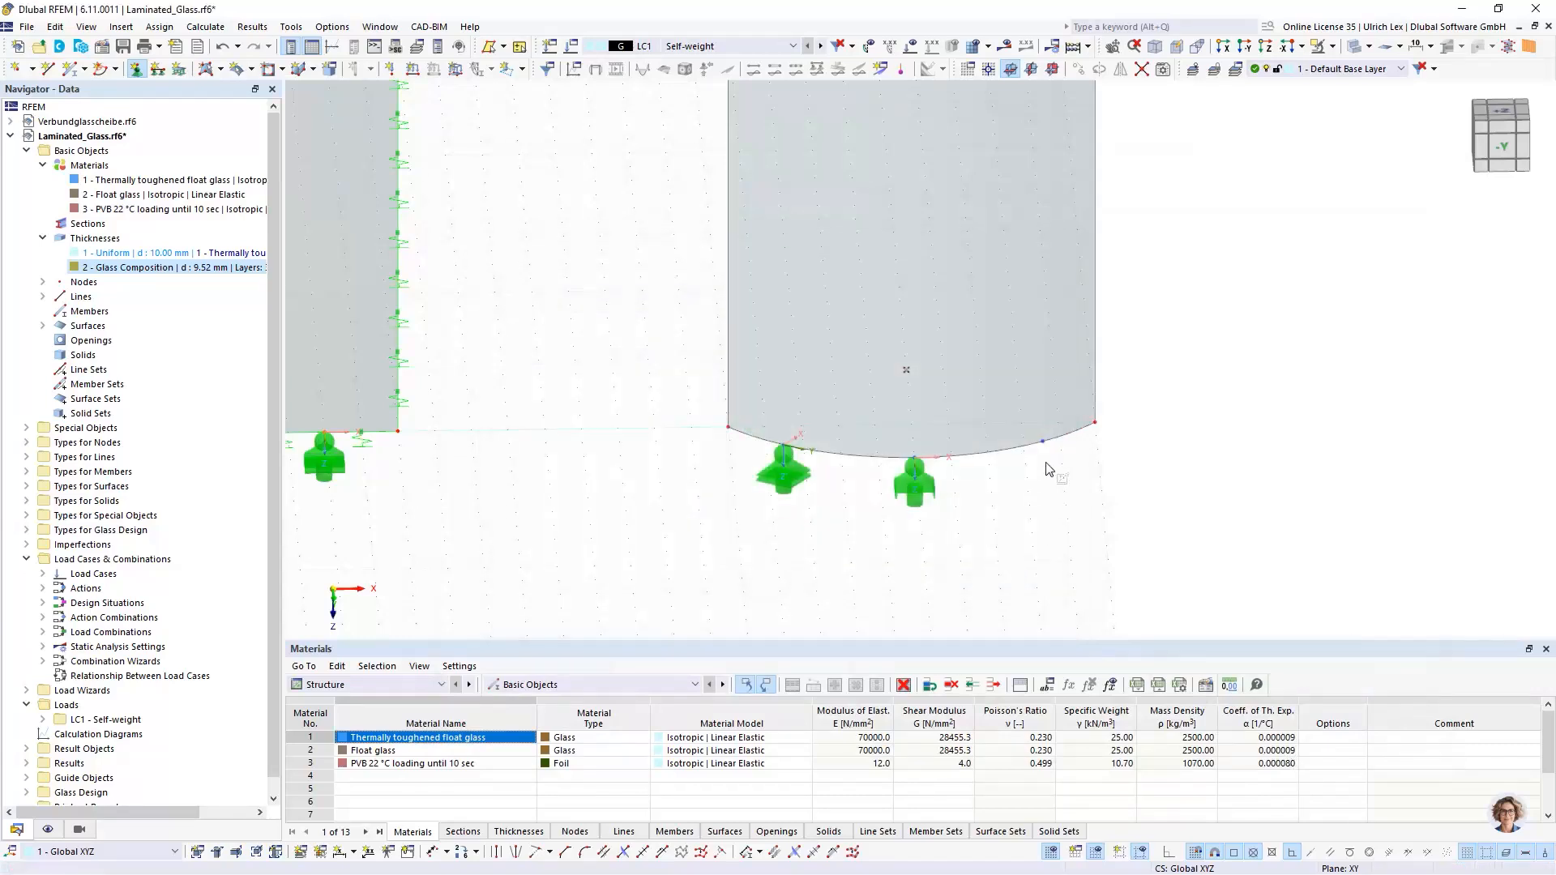
click(1042, 442)
key(Escape)
scroll(986, 502, down, 3)
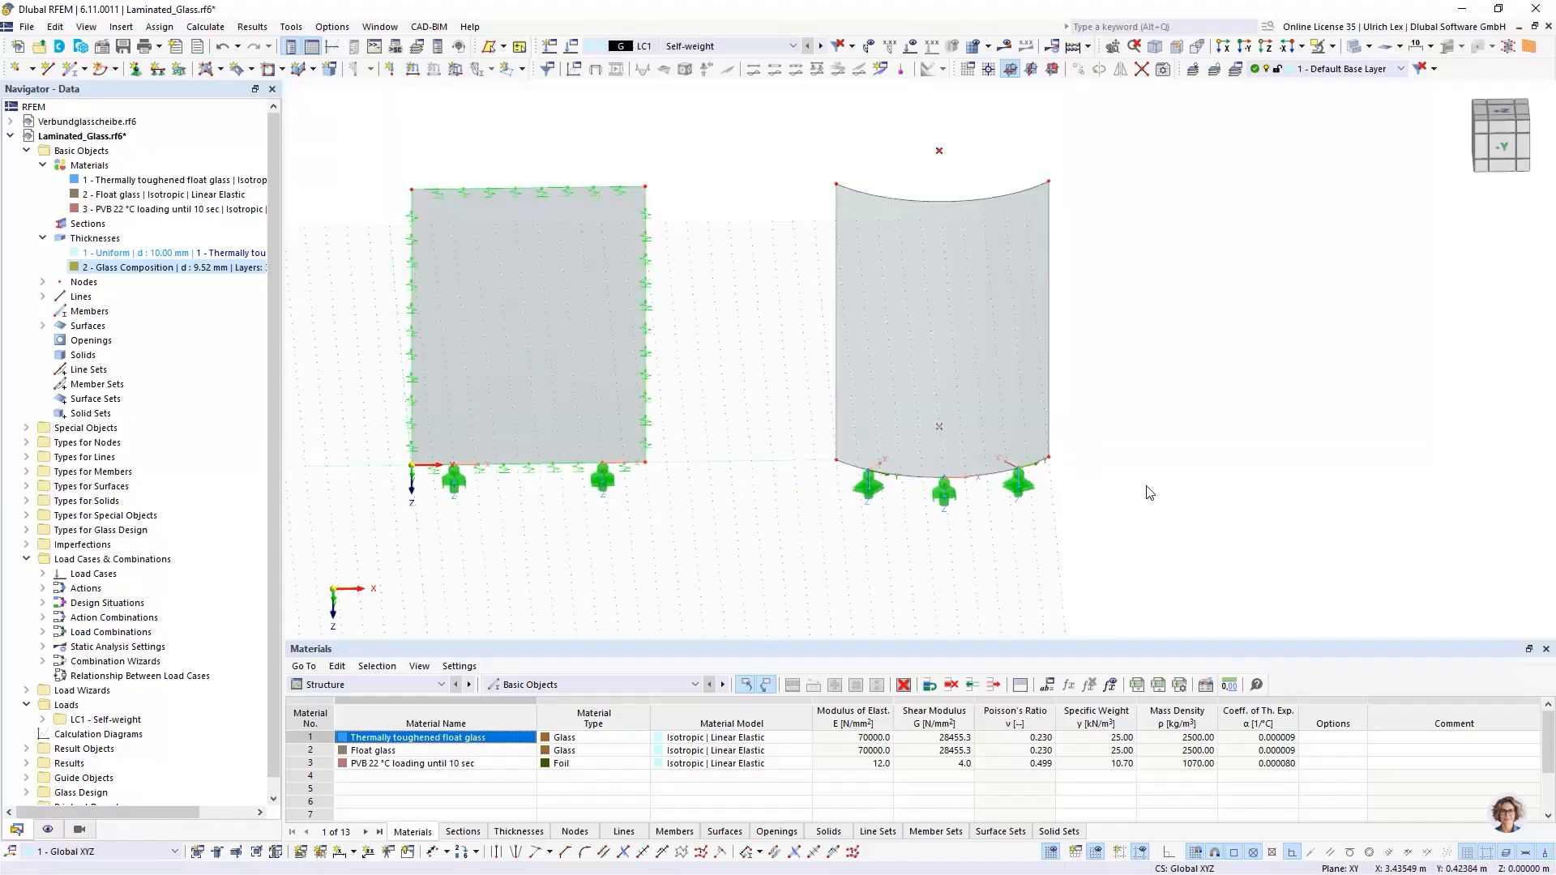
Step: Inspect the support orientations along the curved pane's bottom arc and switch the nodal support axis systems off
ctrl+middle_drag(1200, 494, 1106, 503)
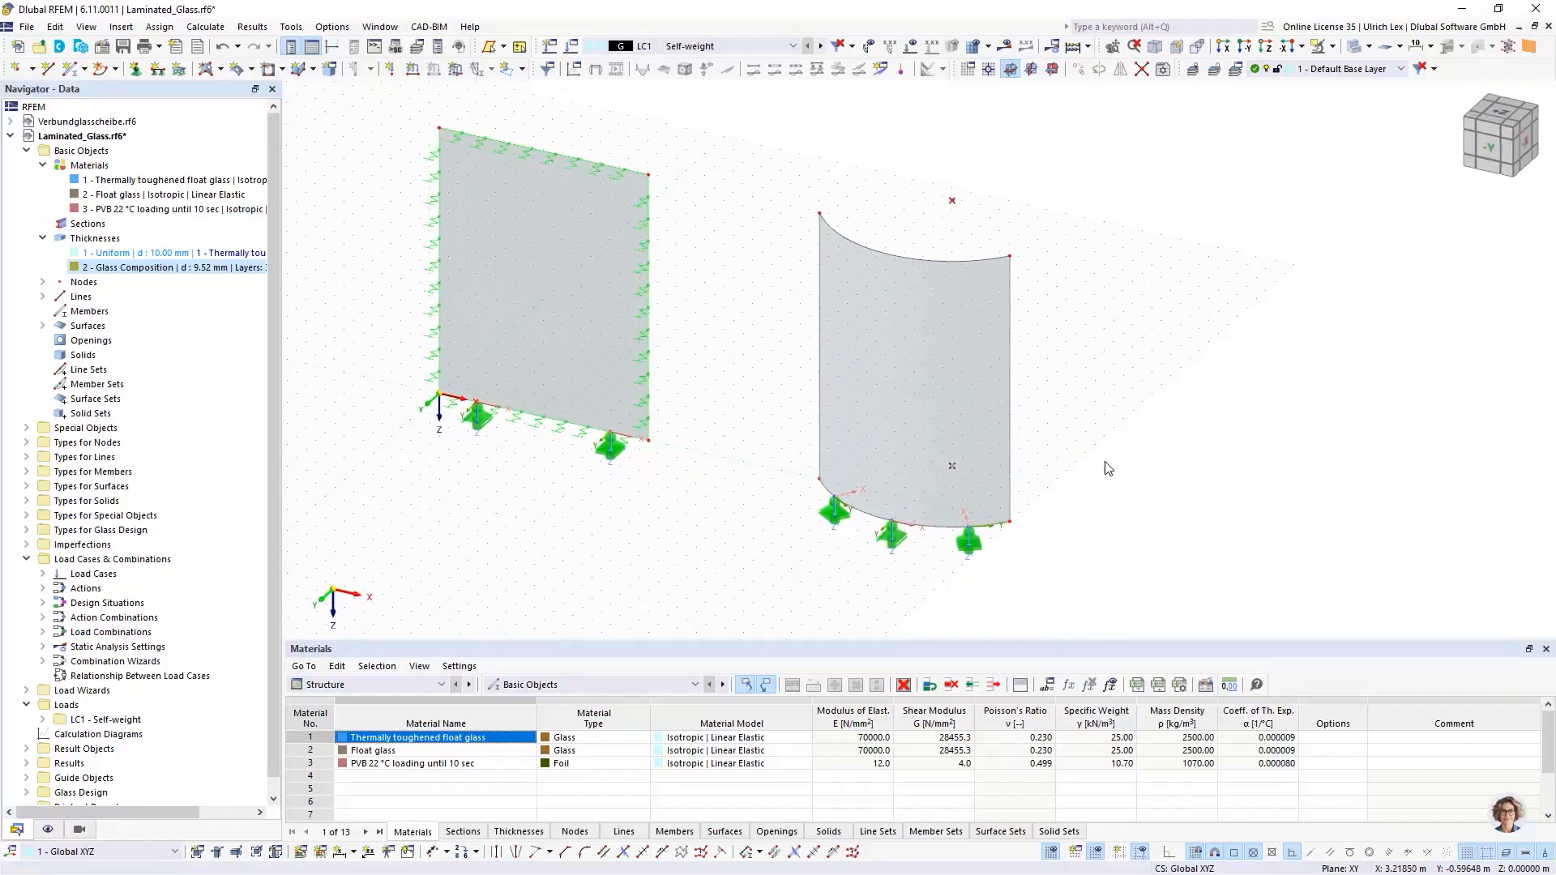
scroll(1086, 438, up, 1)
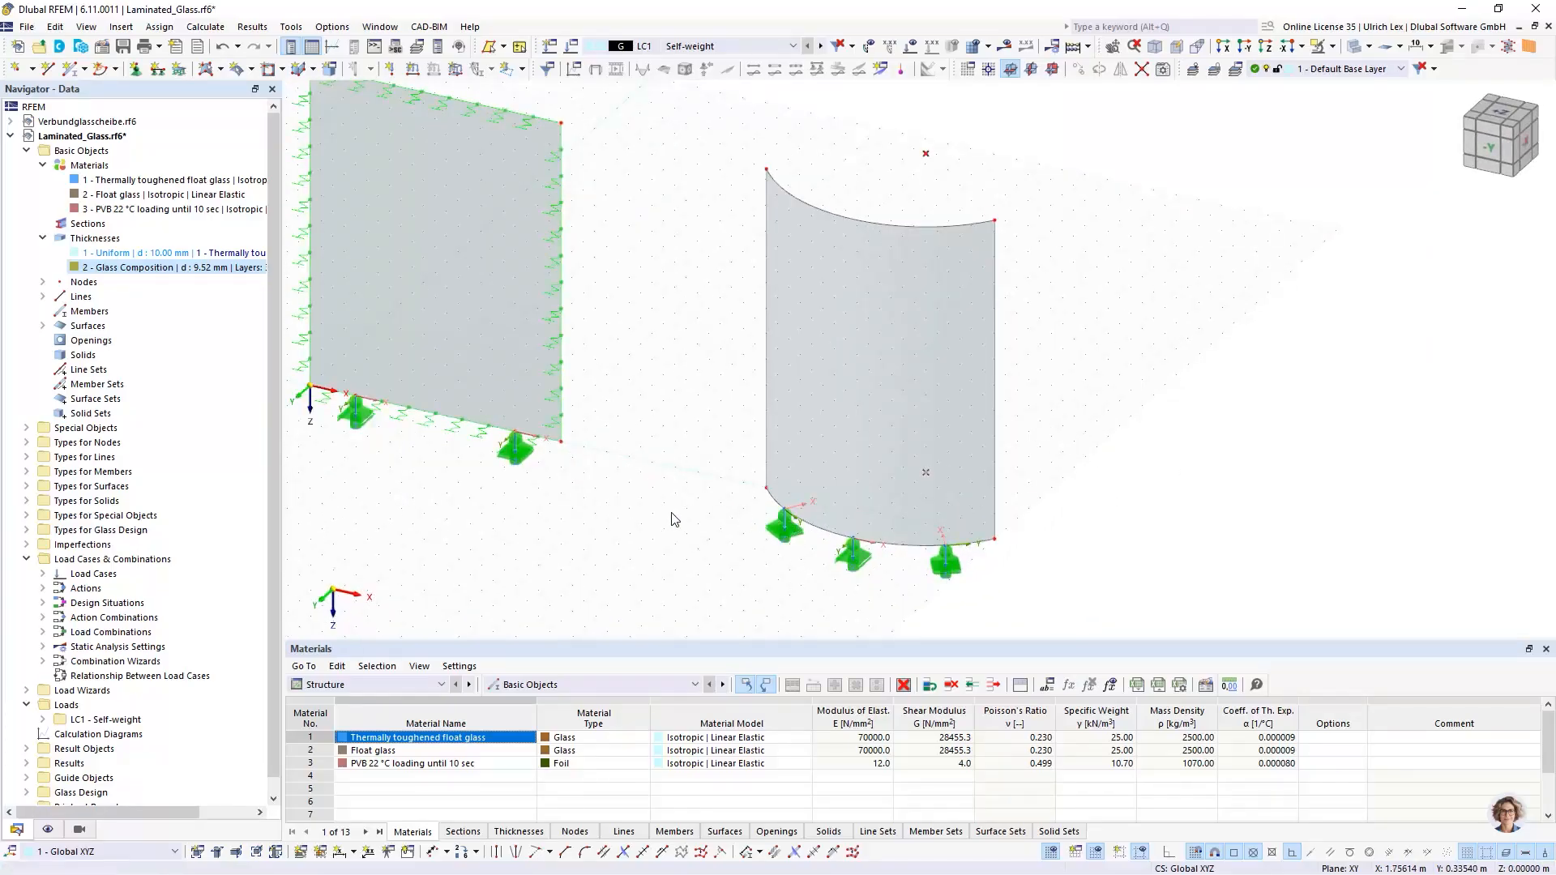
ctrl+middle_drag(673, 512, 728, 525)
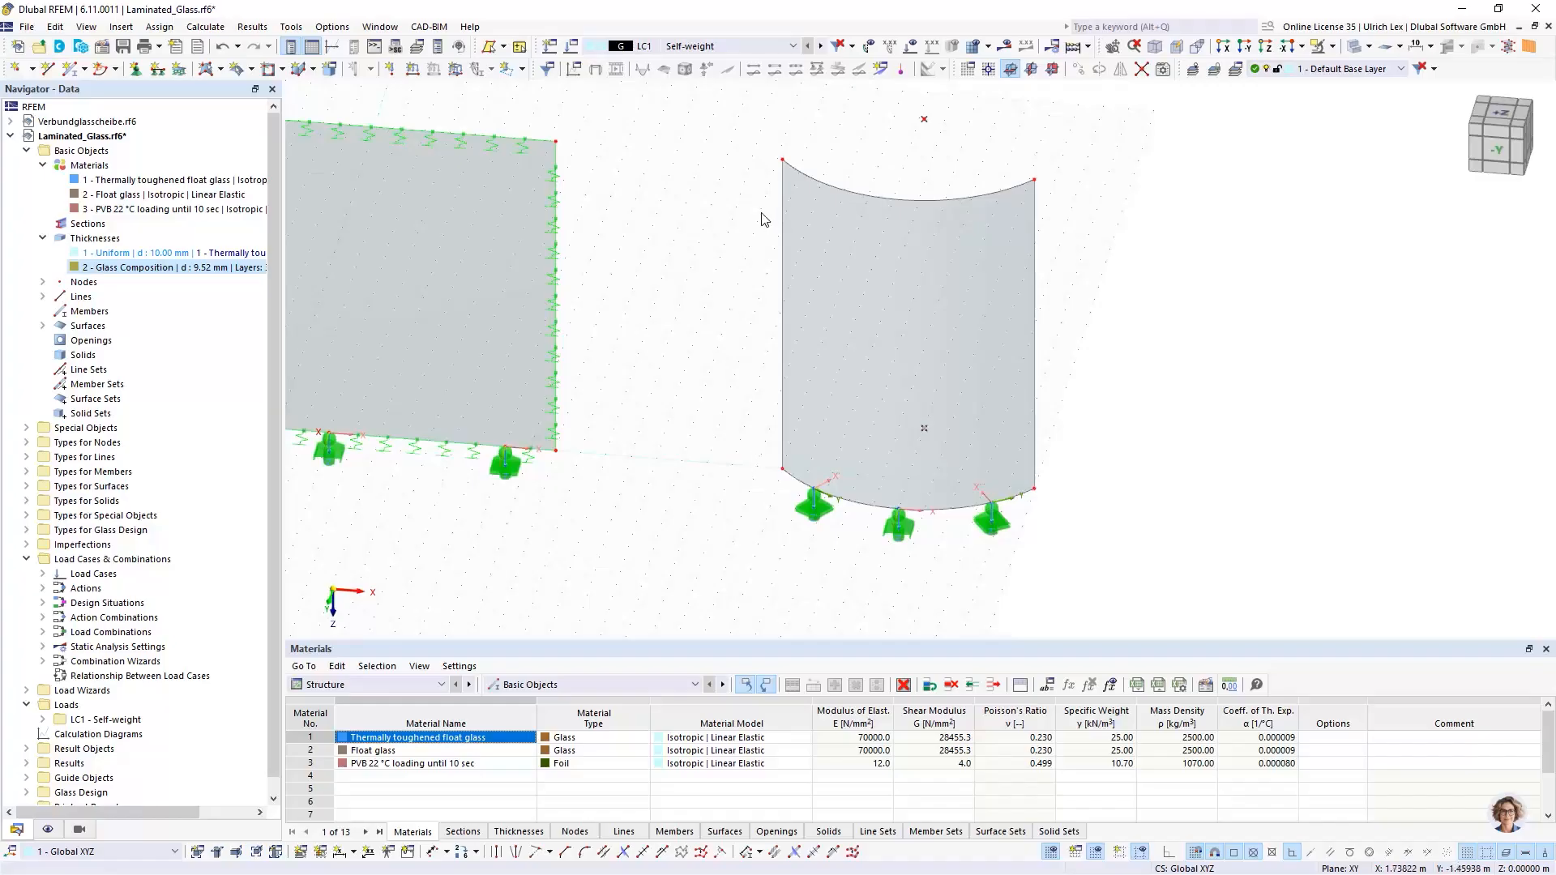
mouse_move(556, 185)
scroll(1051, 507, up, 2)
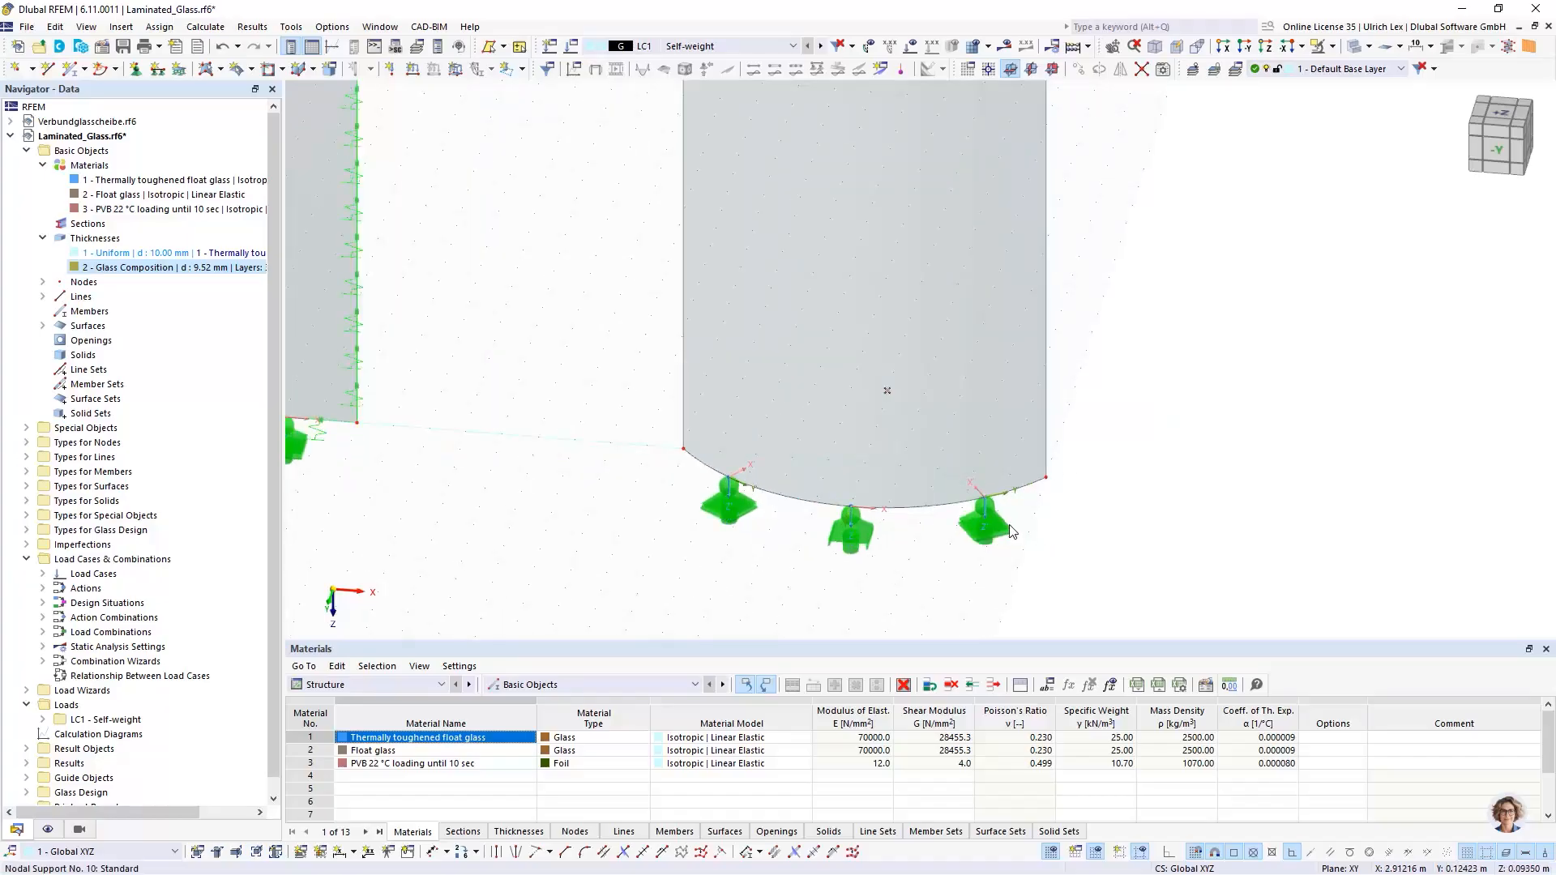
right_click(1007, 532)
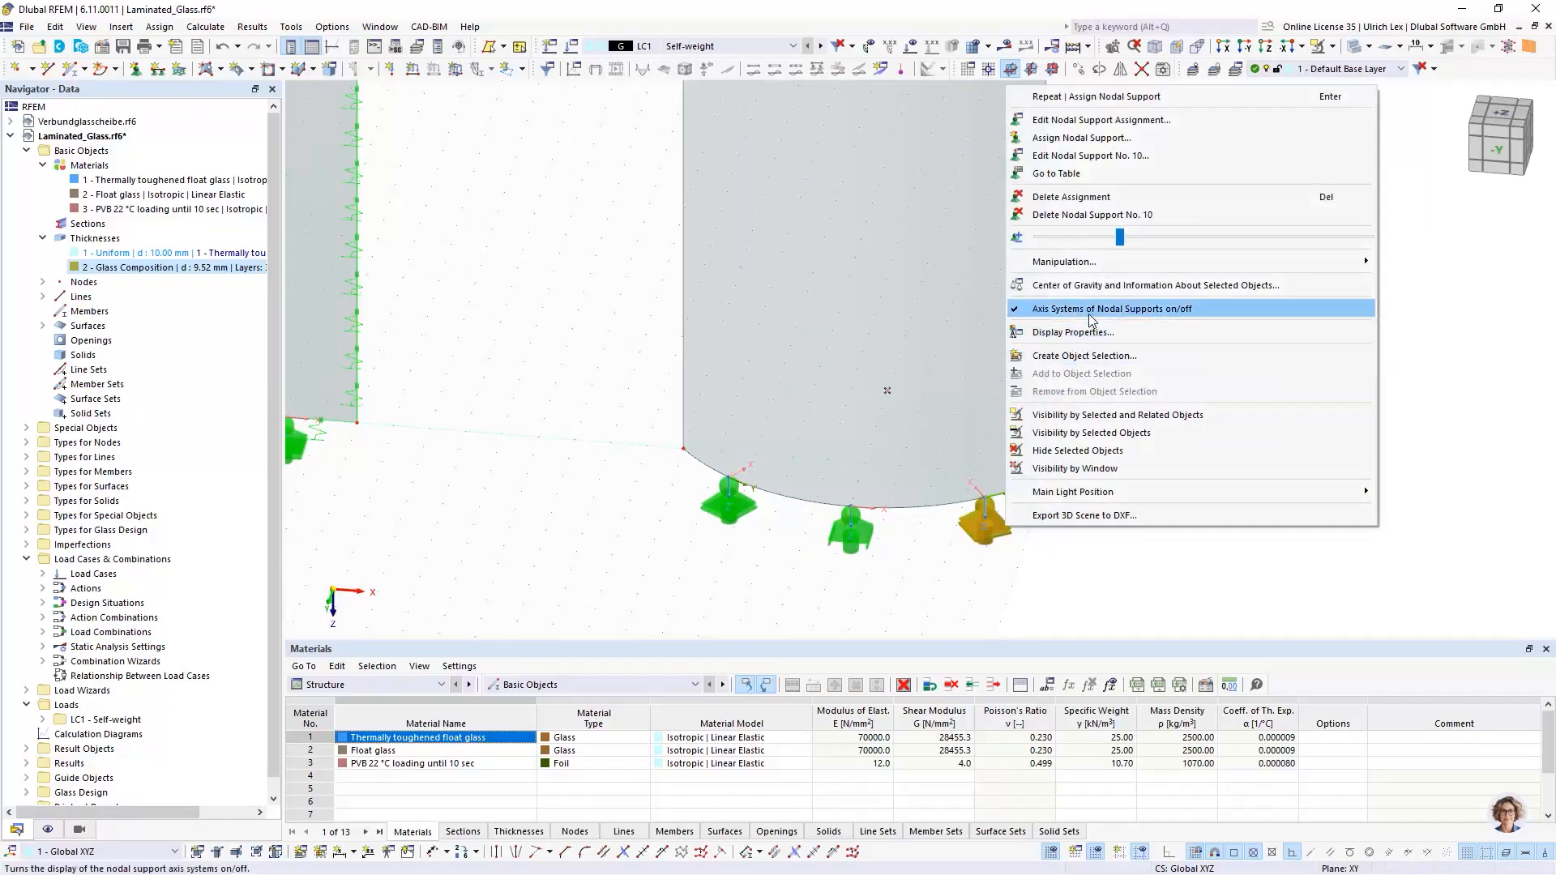
click(1053, 312)
click(1121, 557)
Step: Display the local axis systems of all lines
scroll(1127, 555, down, 2)
ctrl+middle_drag(1162, 540, 1073, 468)
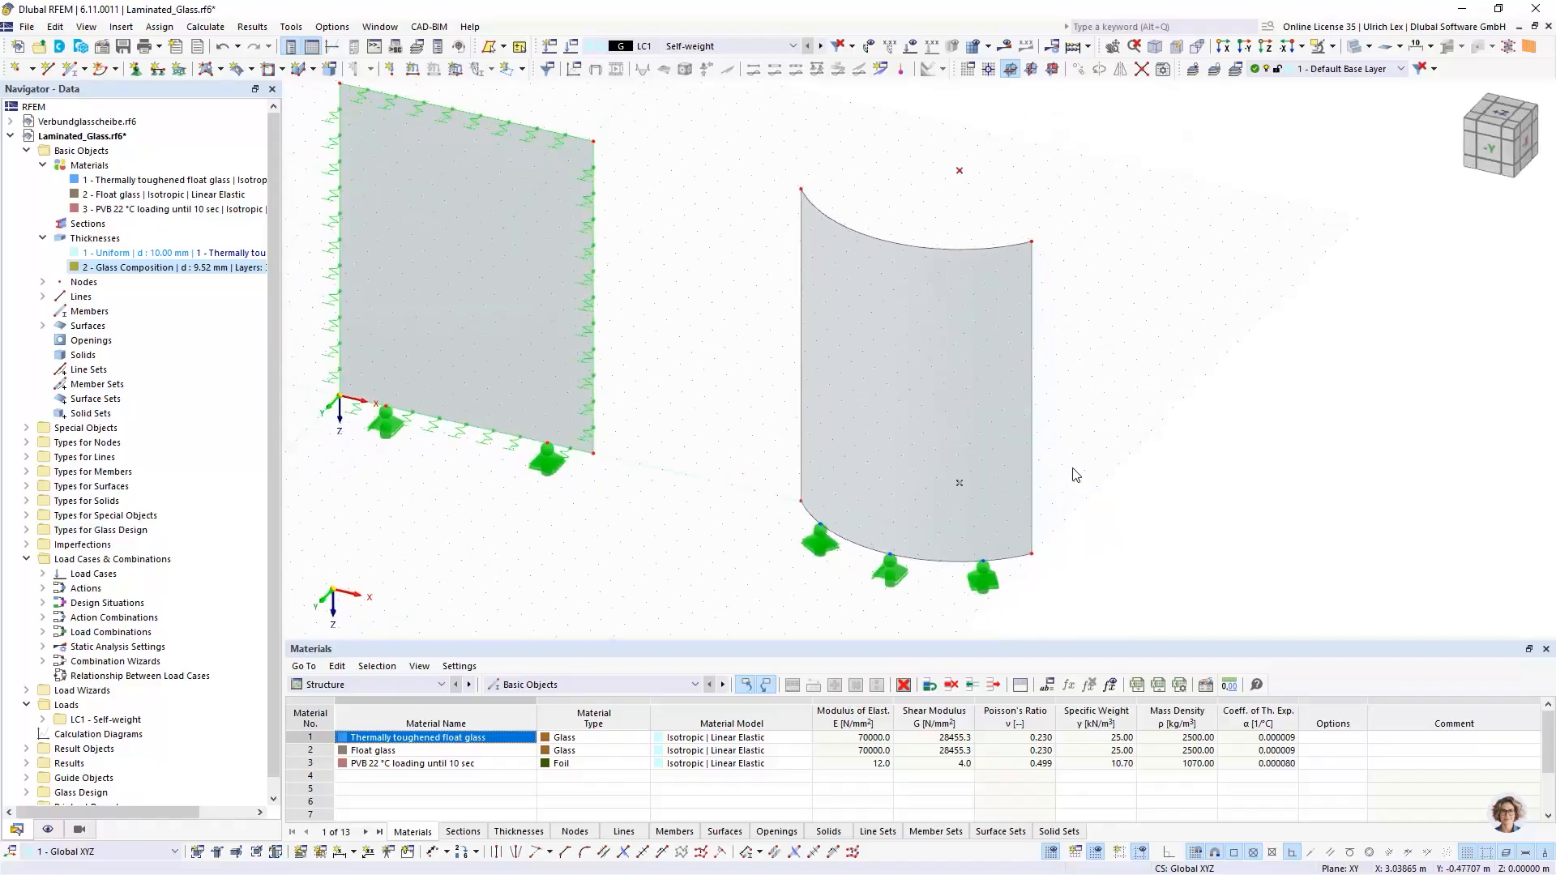
scroll(1042, 379, up, 2)
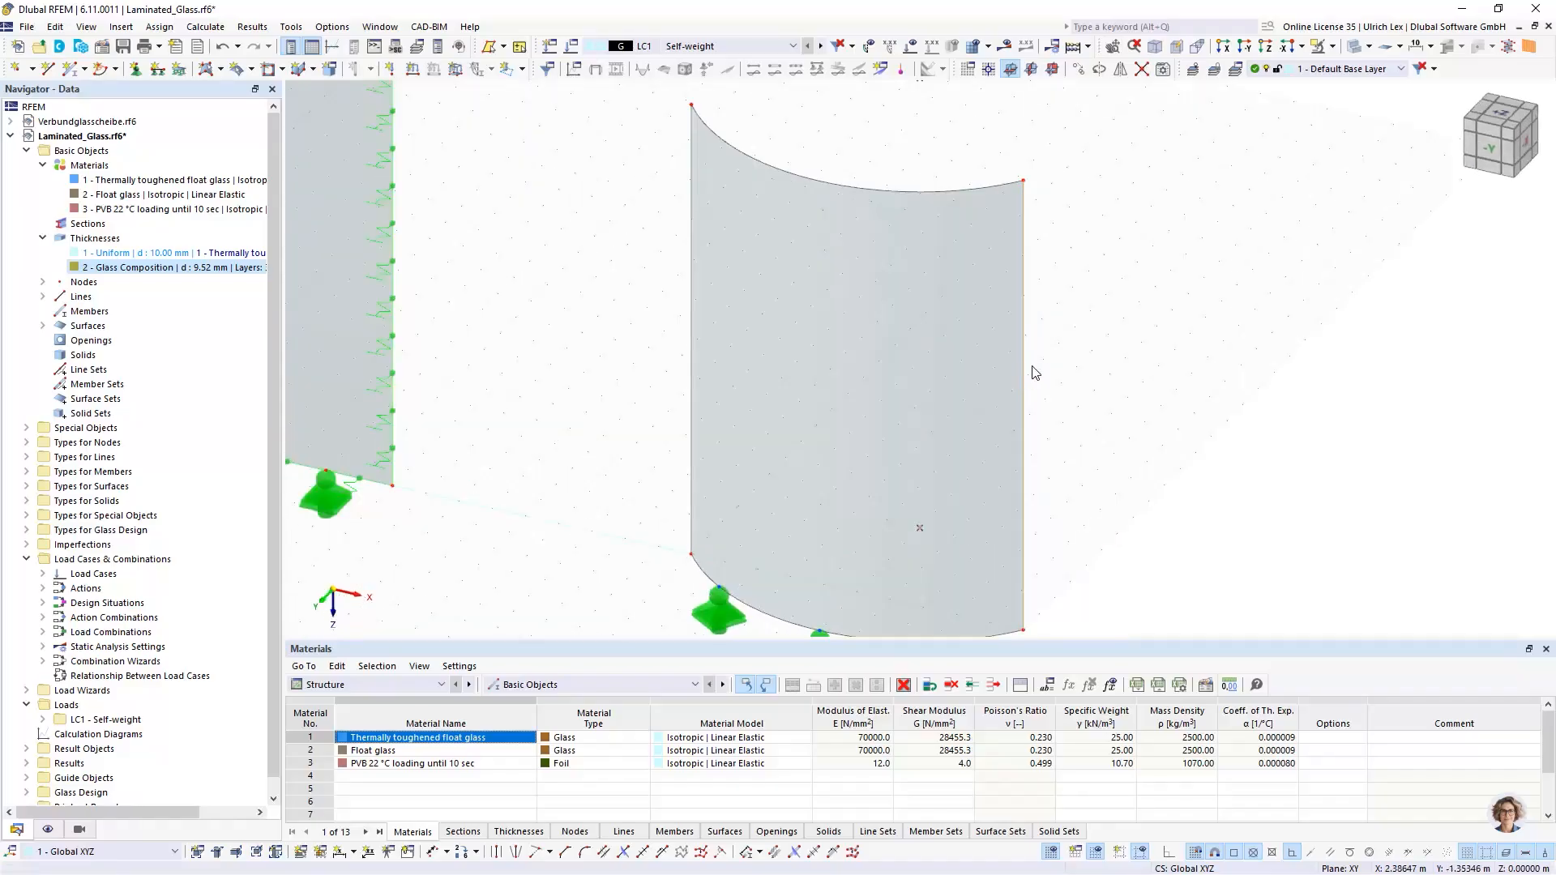
right_click(1023, 362)
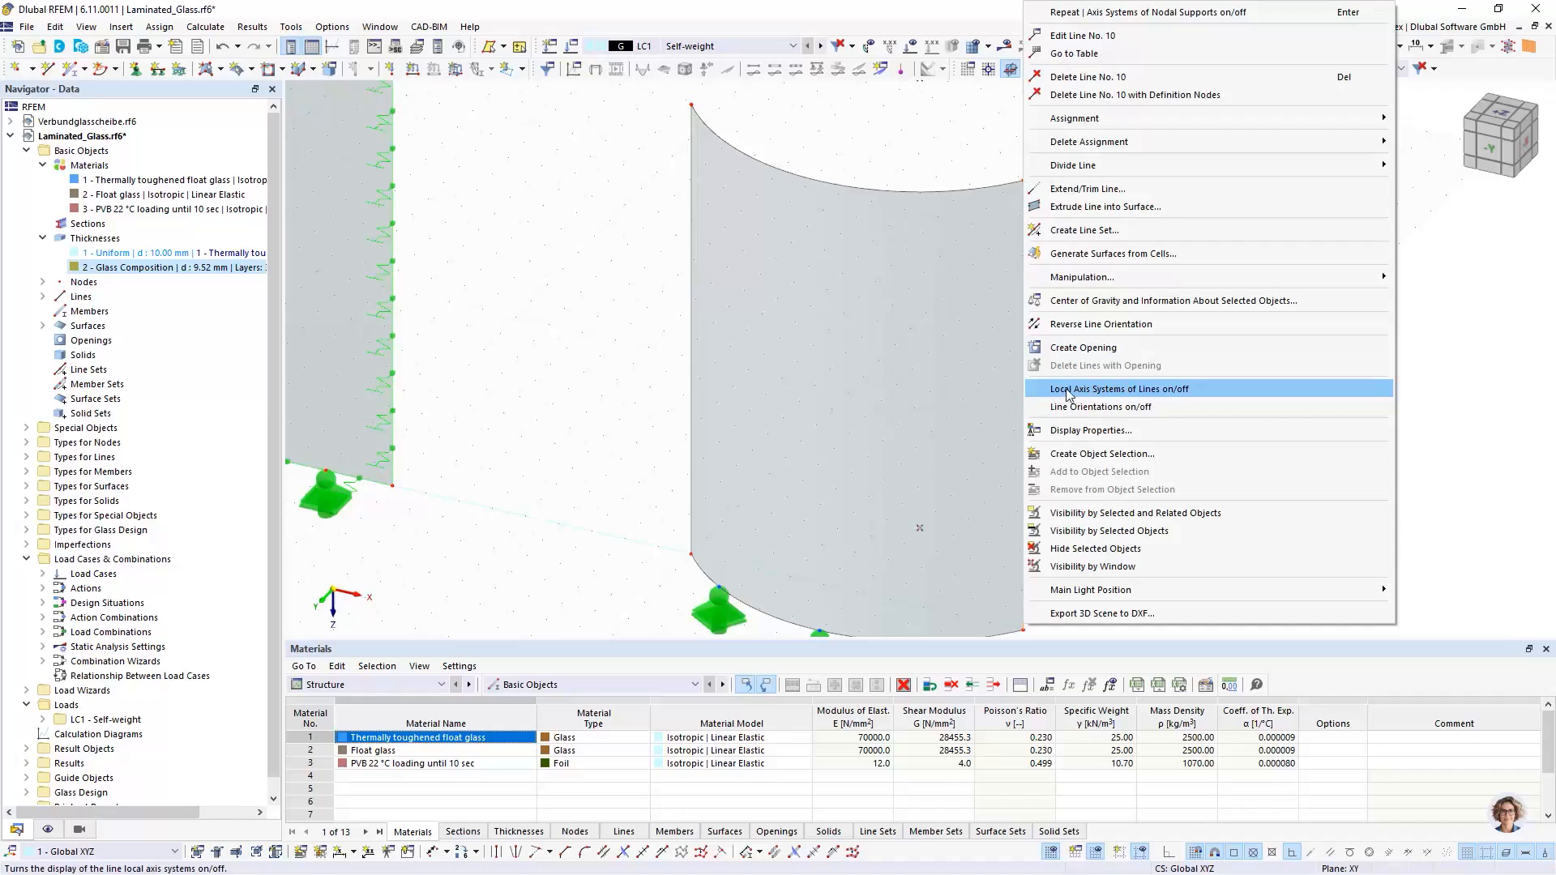
click(1114, 390)
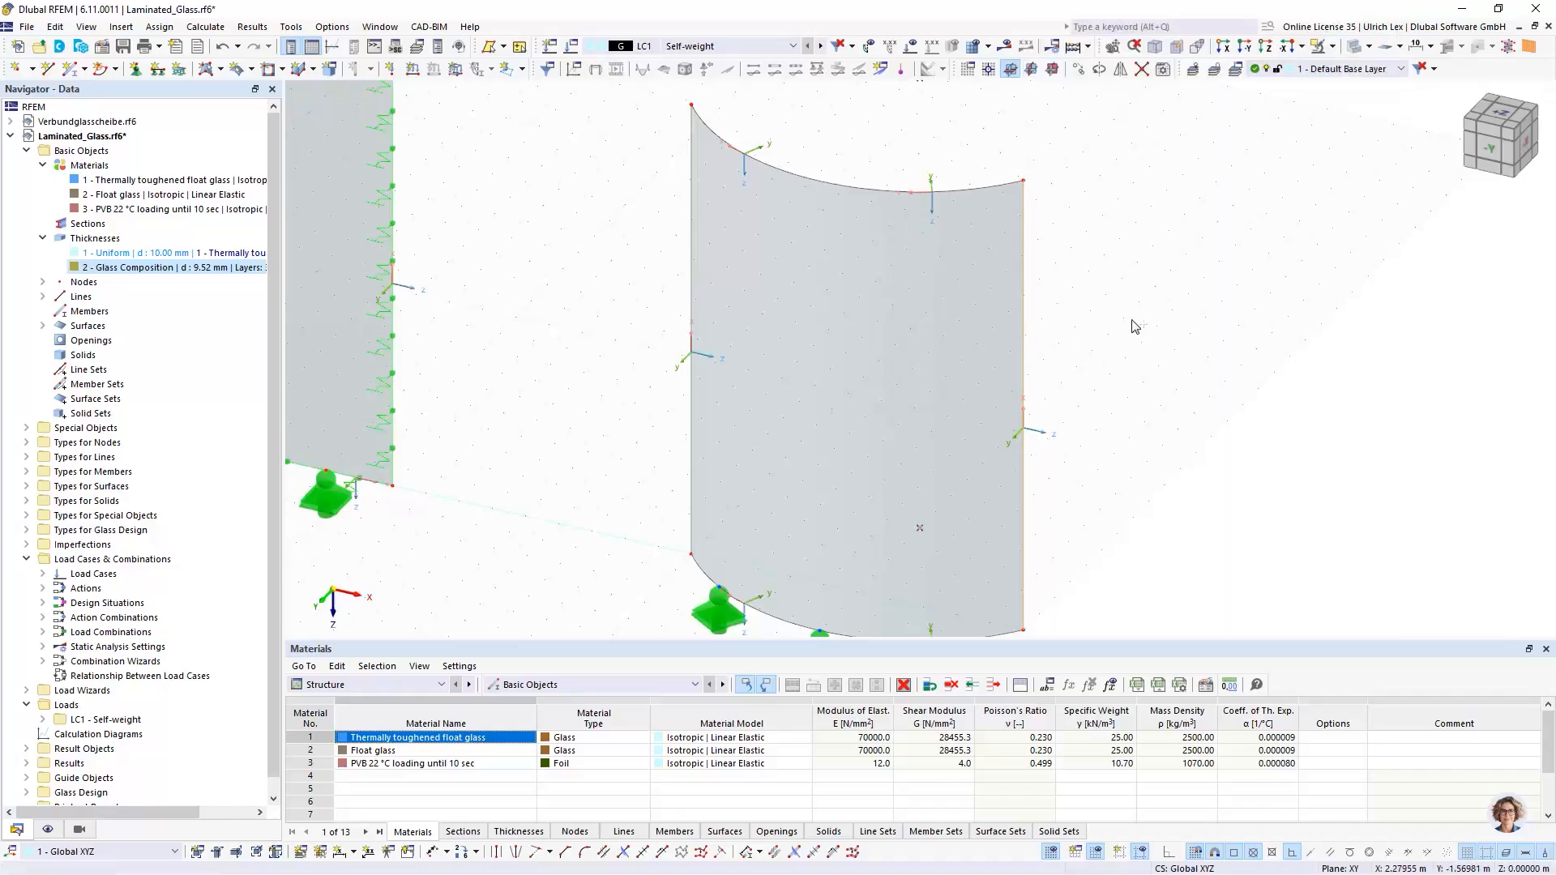
Step: Check the line rotation type of the curved pane's upper arc, line 8, and close its properties
scroll(1119, 373, down, 2)
mouse_move(1175, 337)
ctrl+middle_down()
mouse_move(1157, 399)
mouse_move(1185, 363)
ctrl+middle_up()
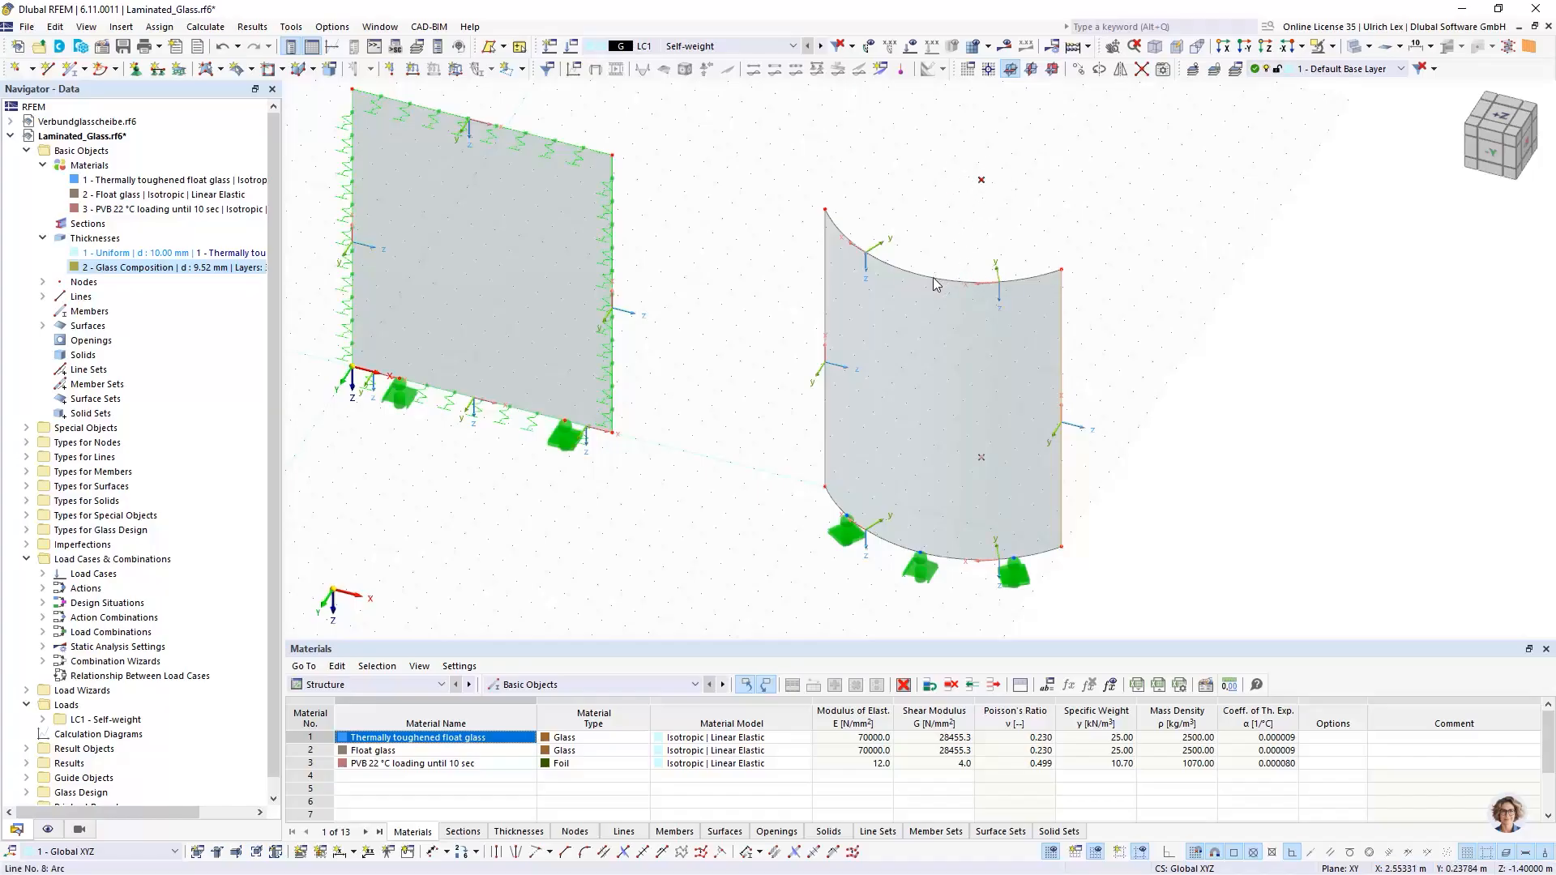
double_click(872, 364)
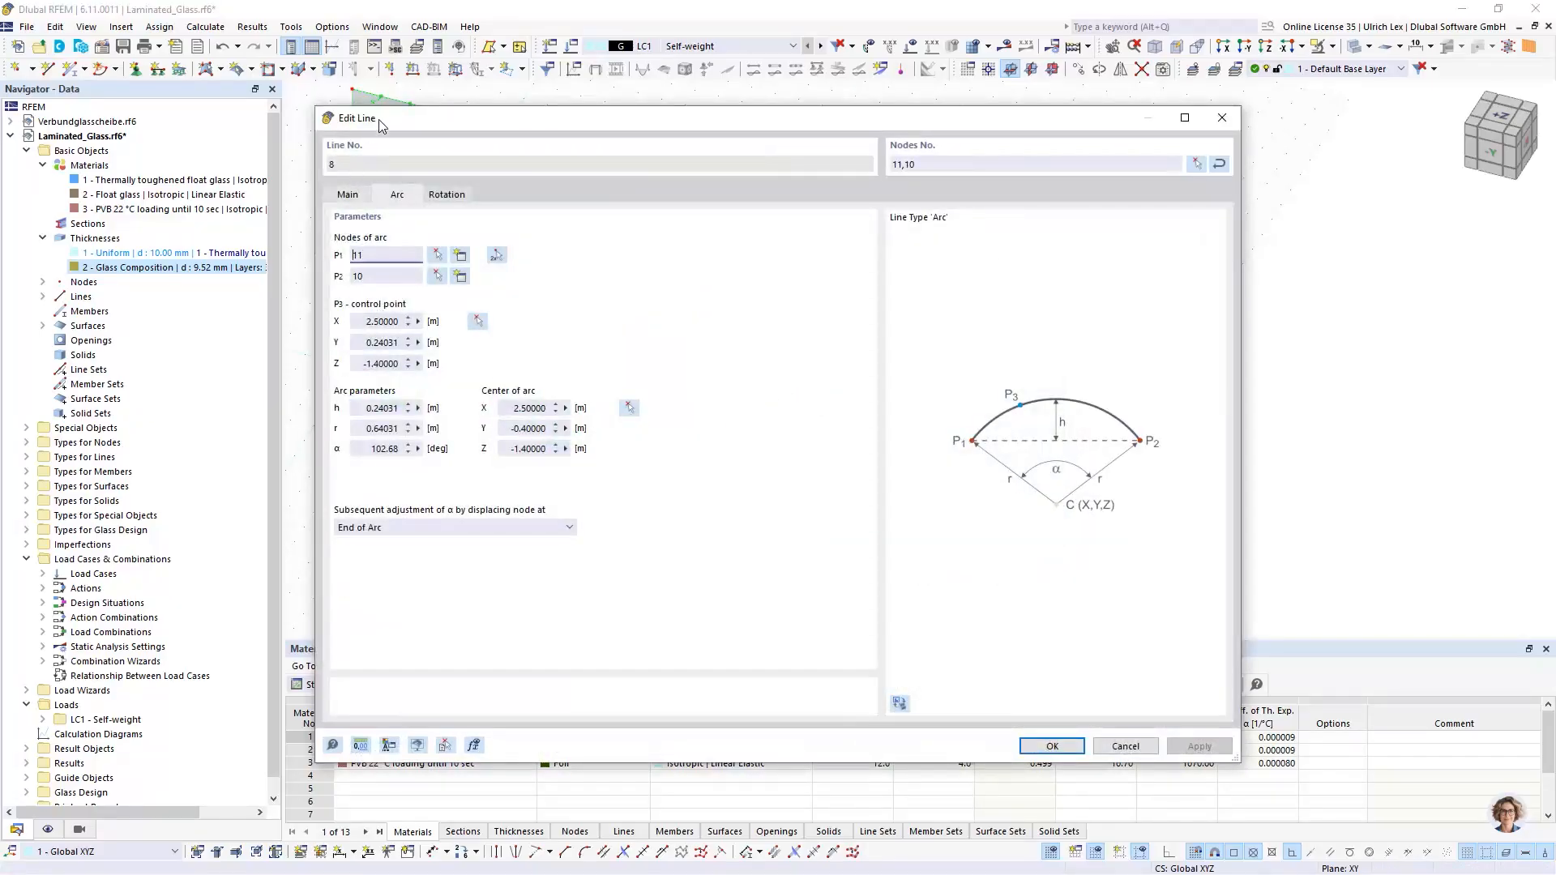
click(357, 196)
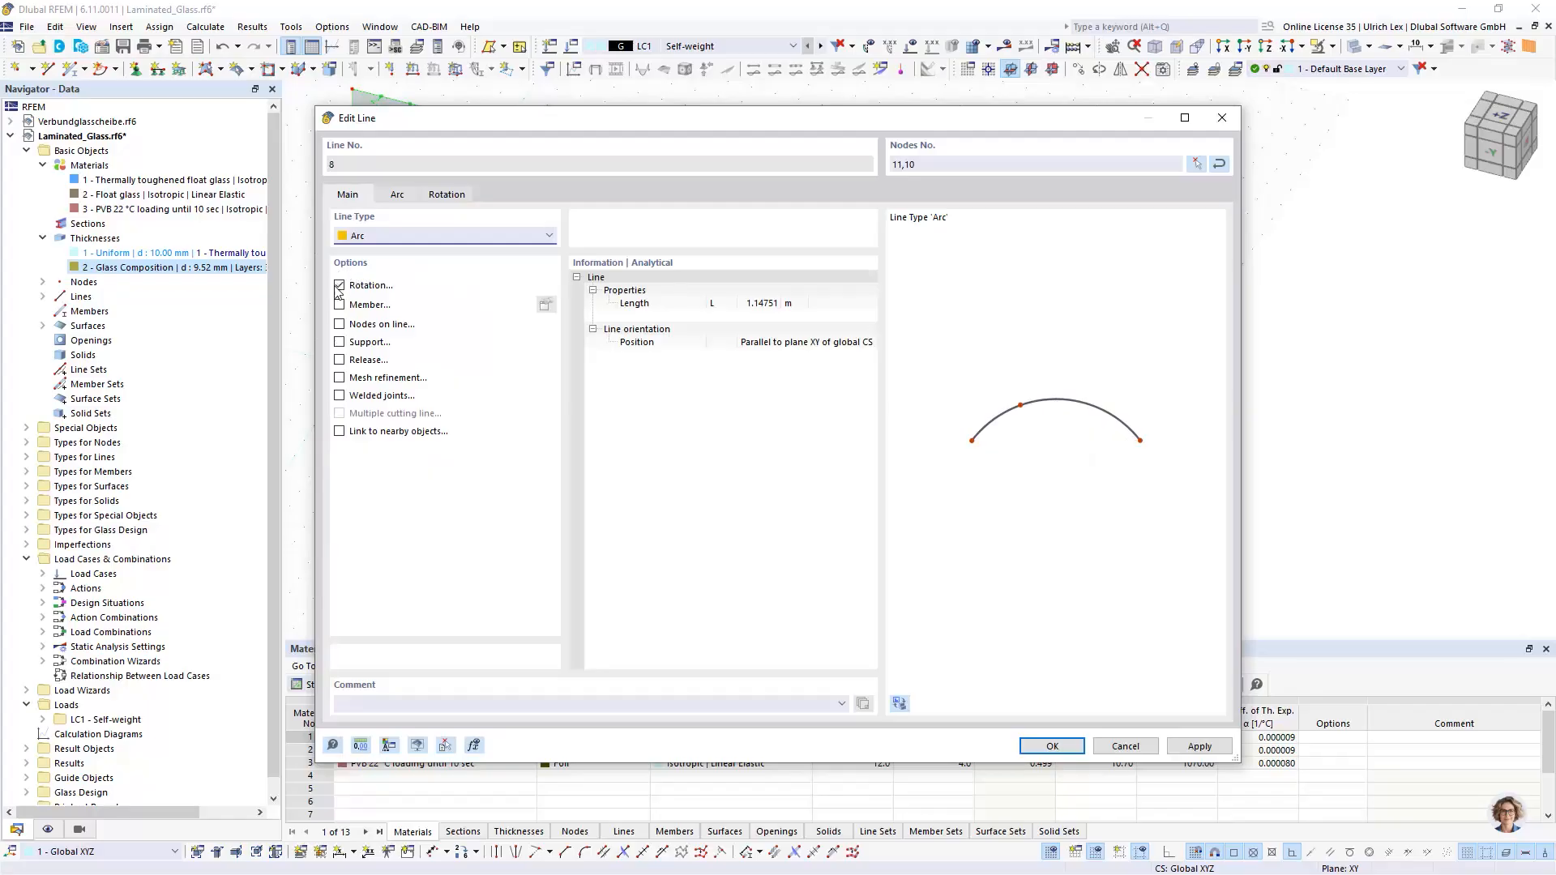
click(447, 195)
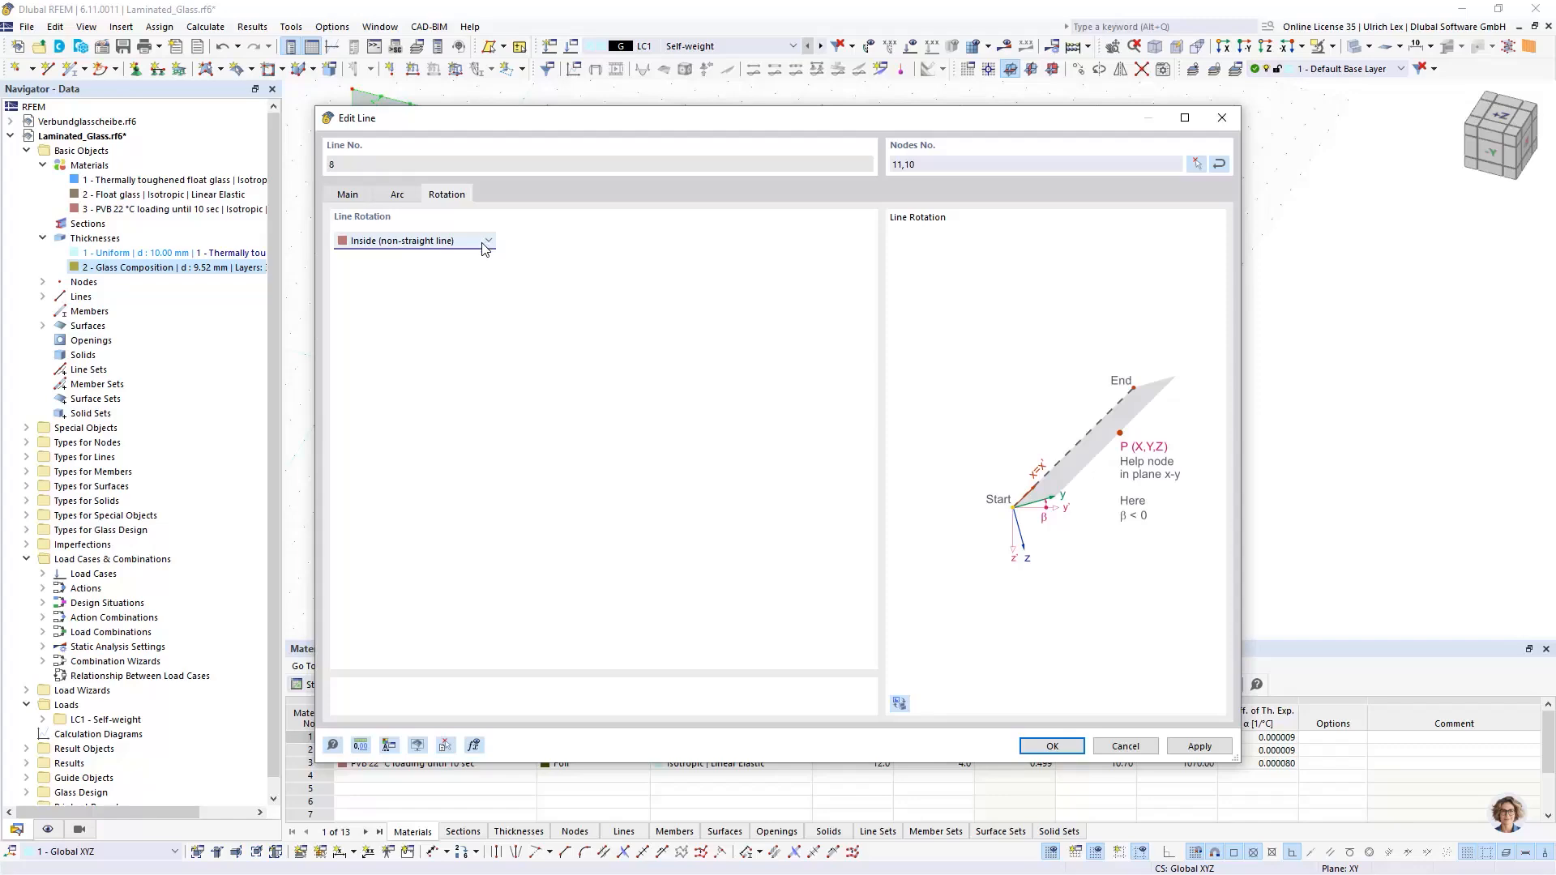
click(1052, 745)
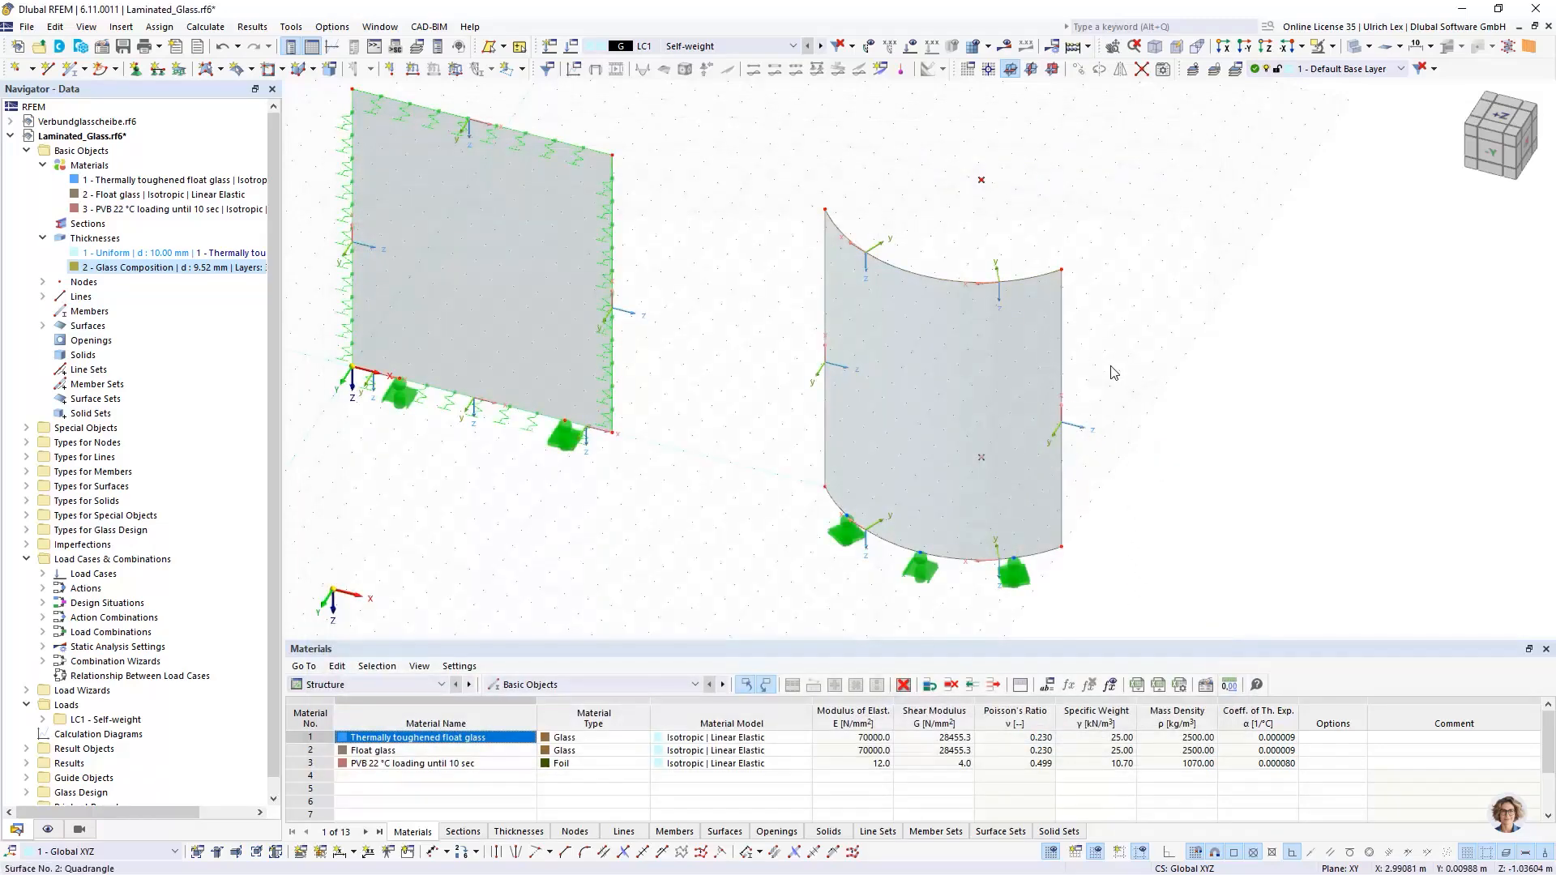
Step: Rotate the local axes of line 9, the curved pane's straight edge nearest the flat pane, using help node 9 in plane x-y
double_click(823, 285)
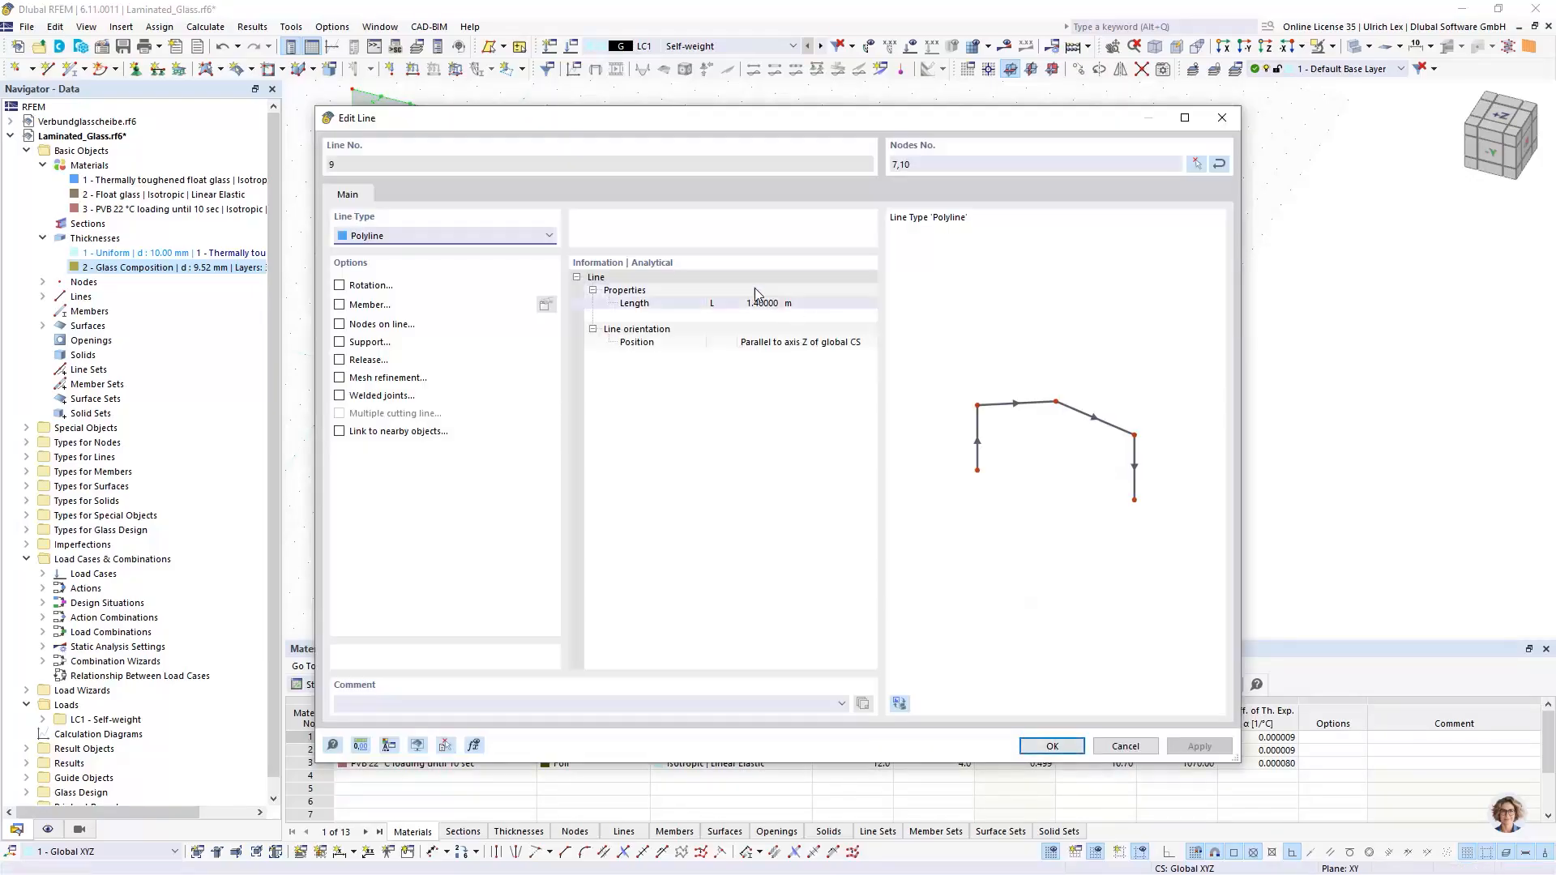
click(340, 287)
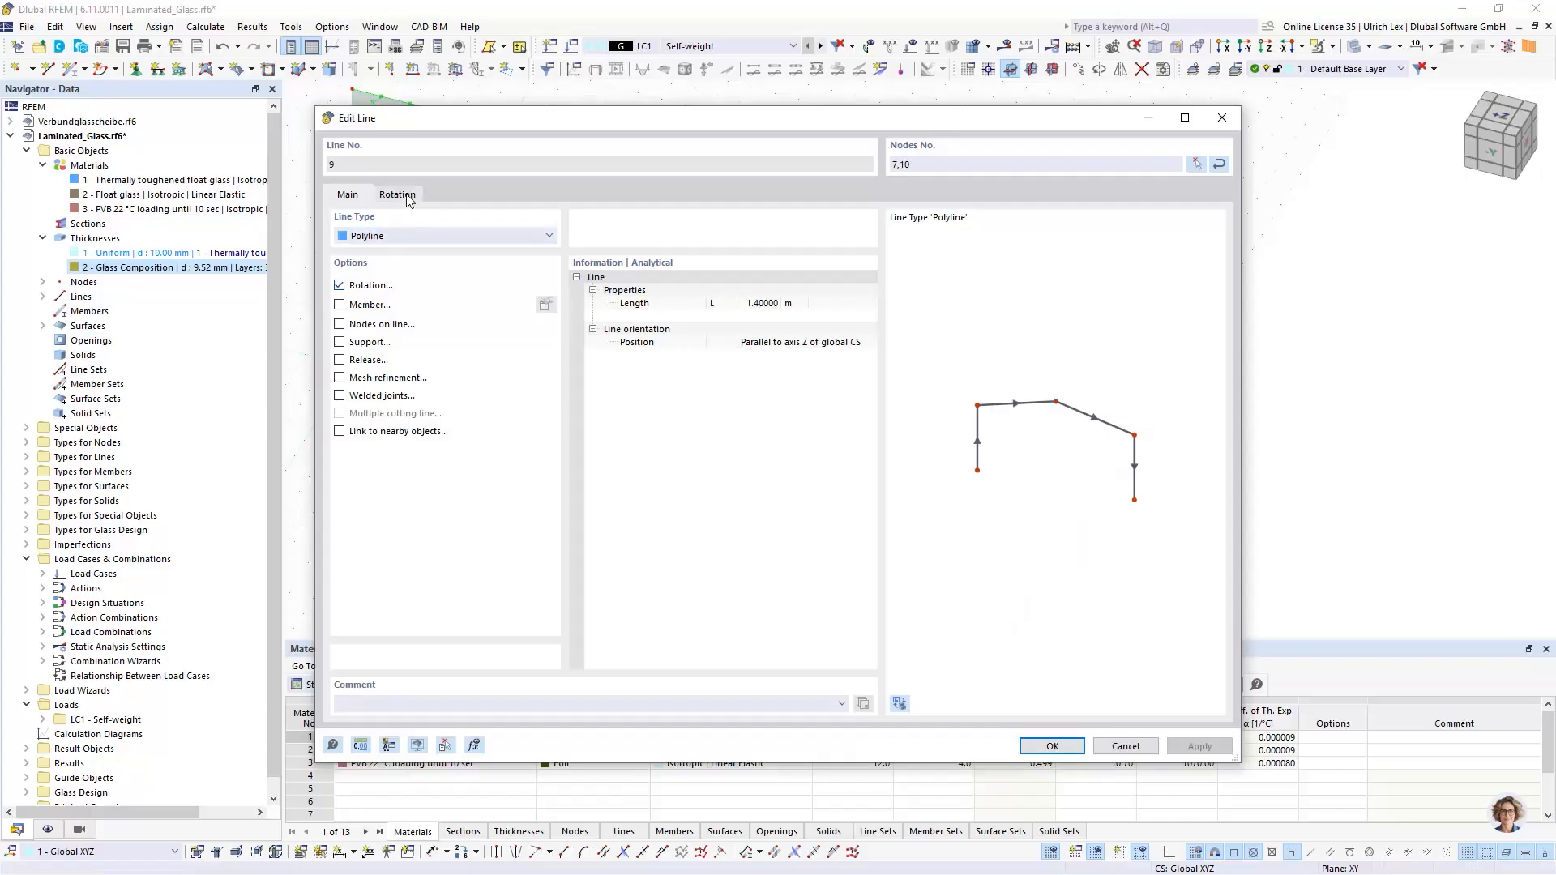
click(399, 194)
click(394, 243)
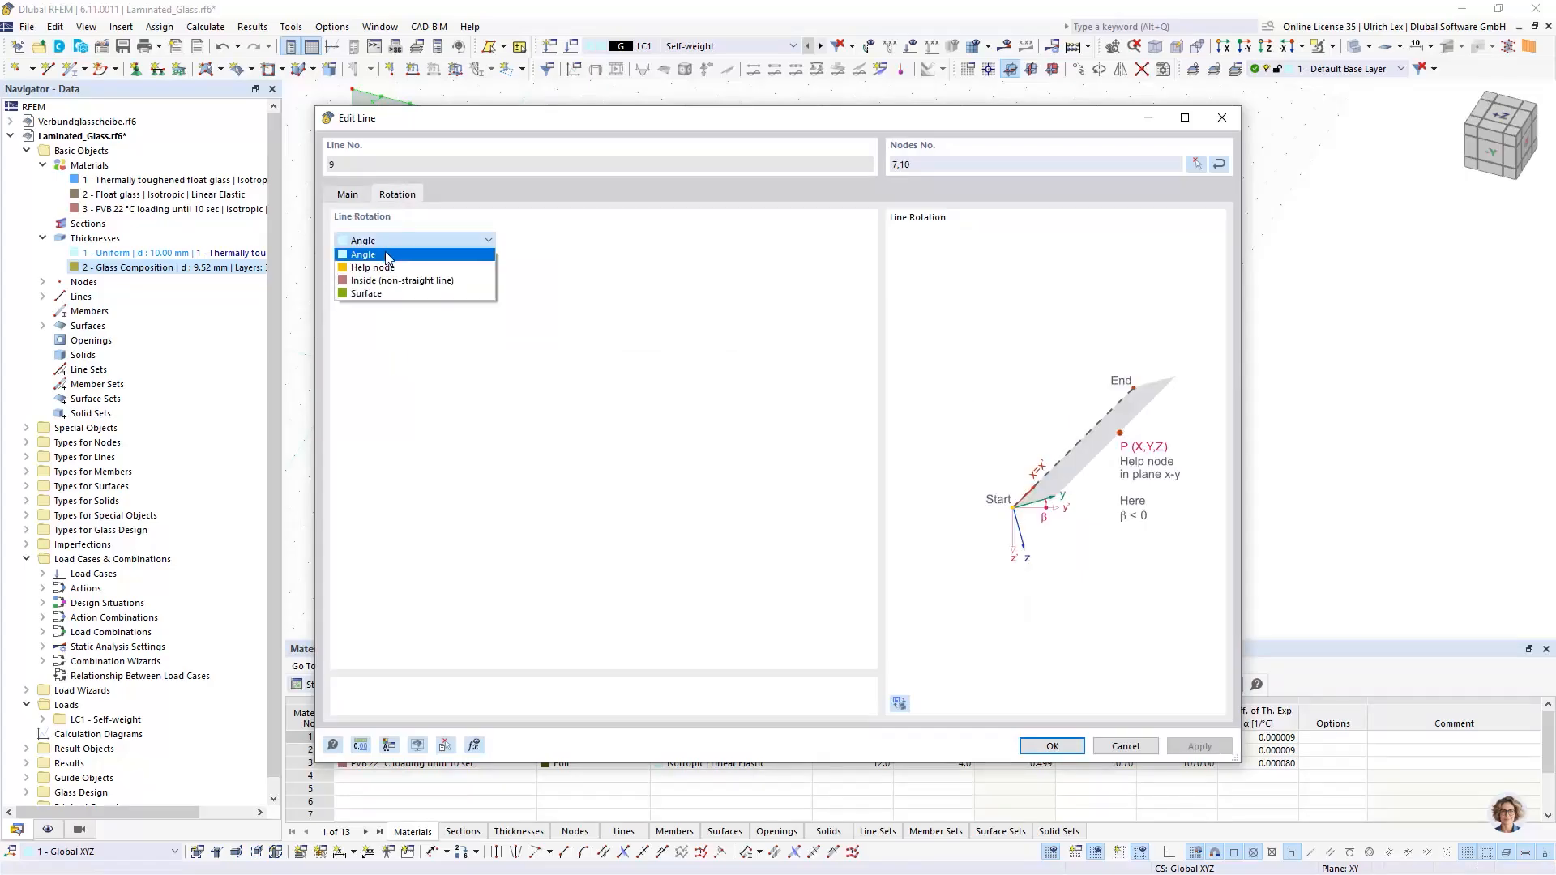
click(403, 268)
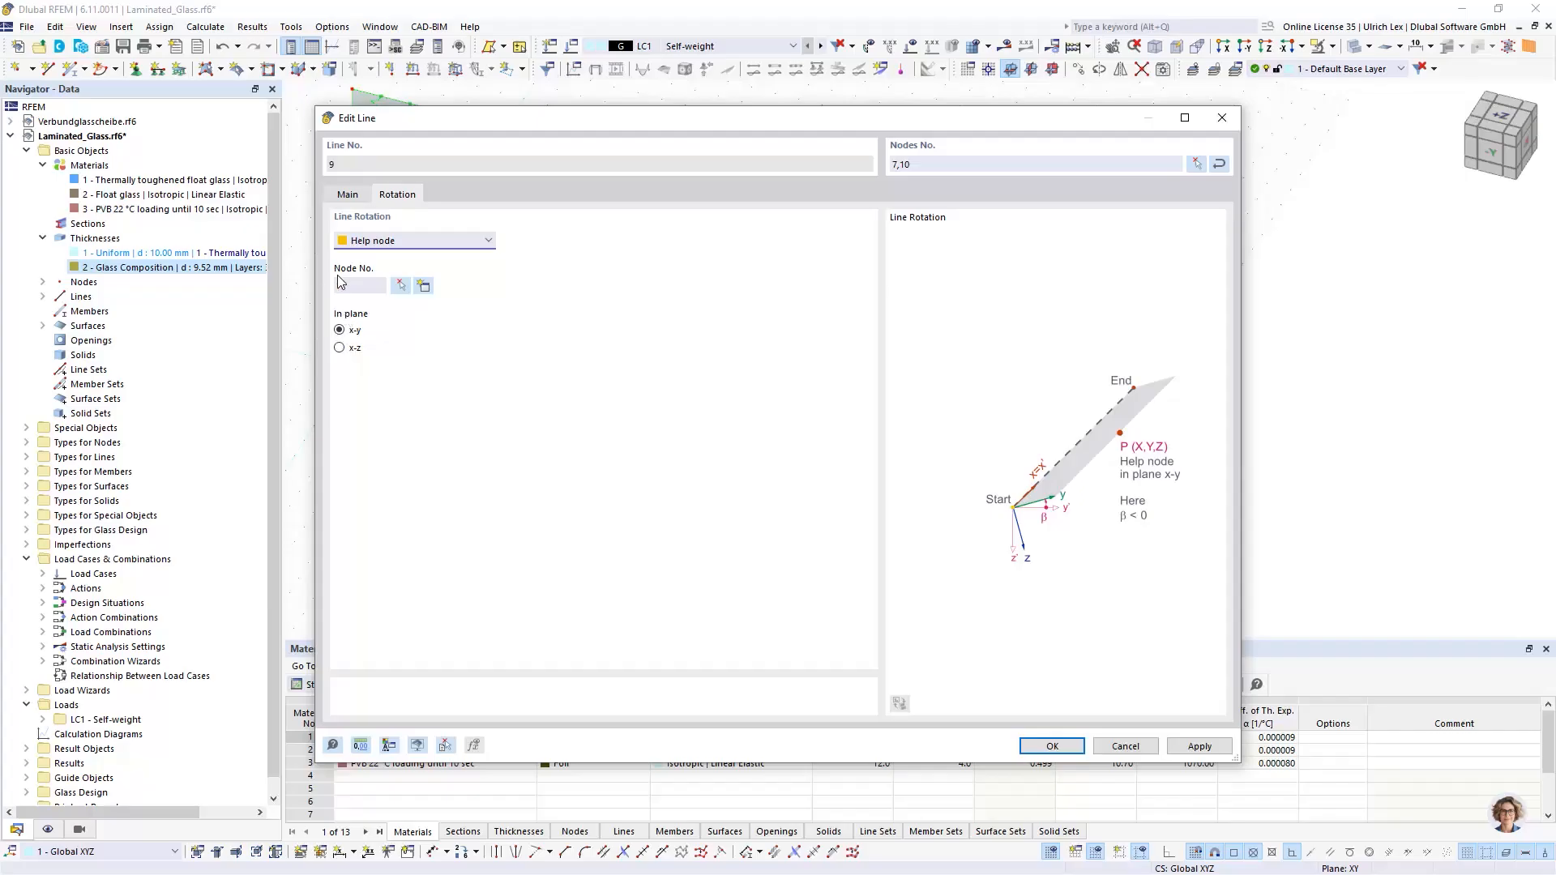
click(401, 287)
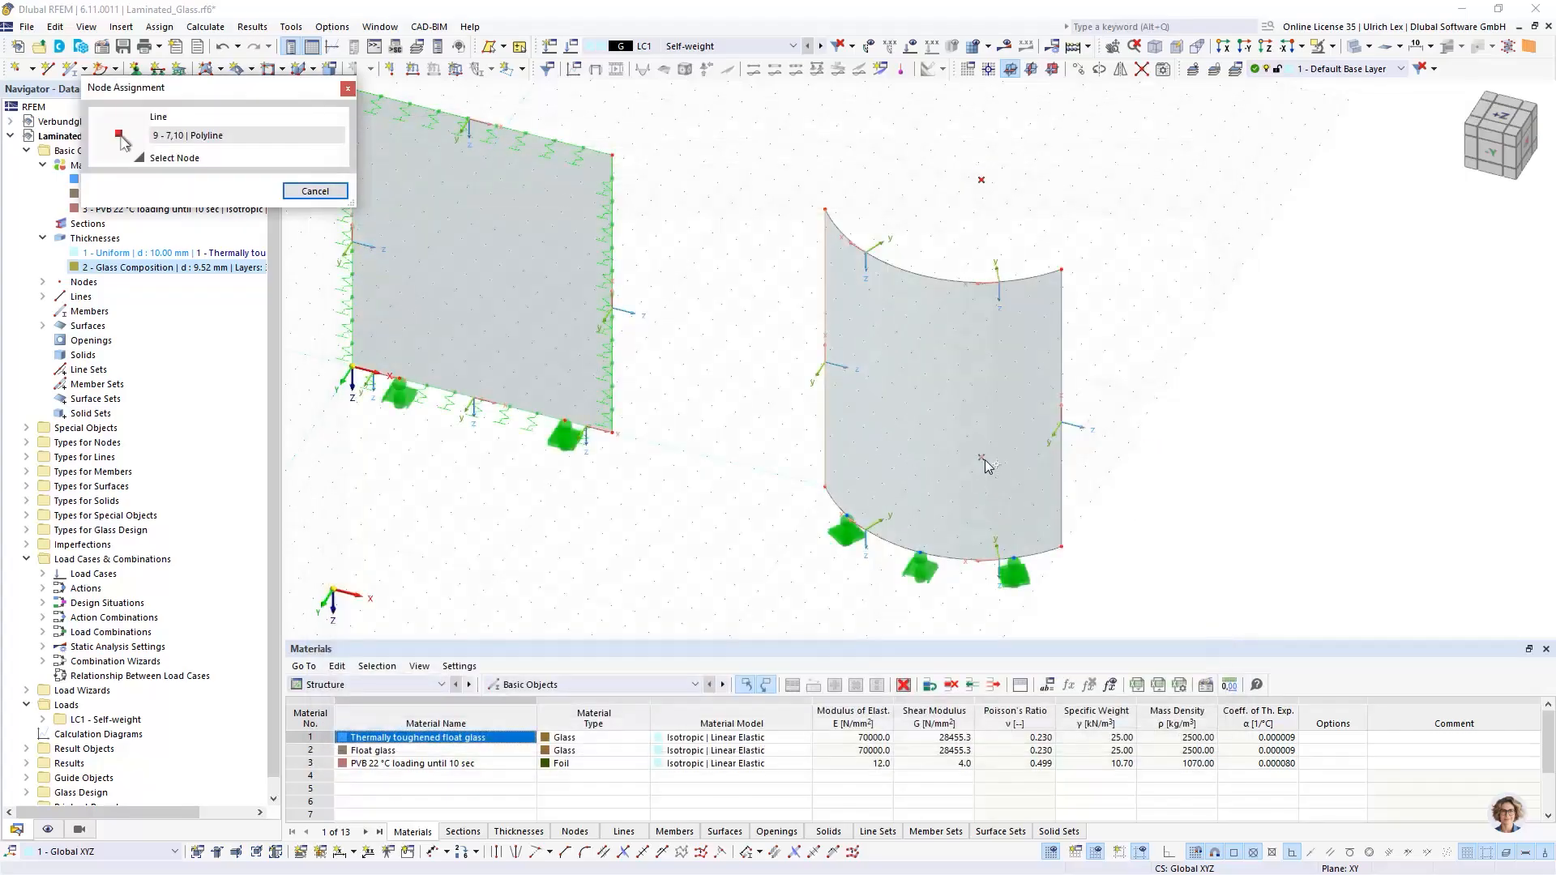
click(983, 459)
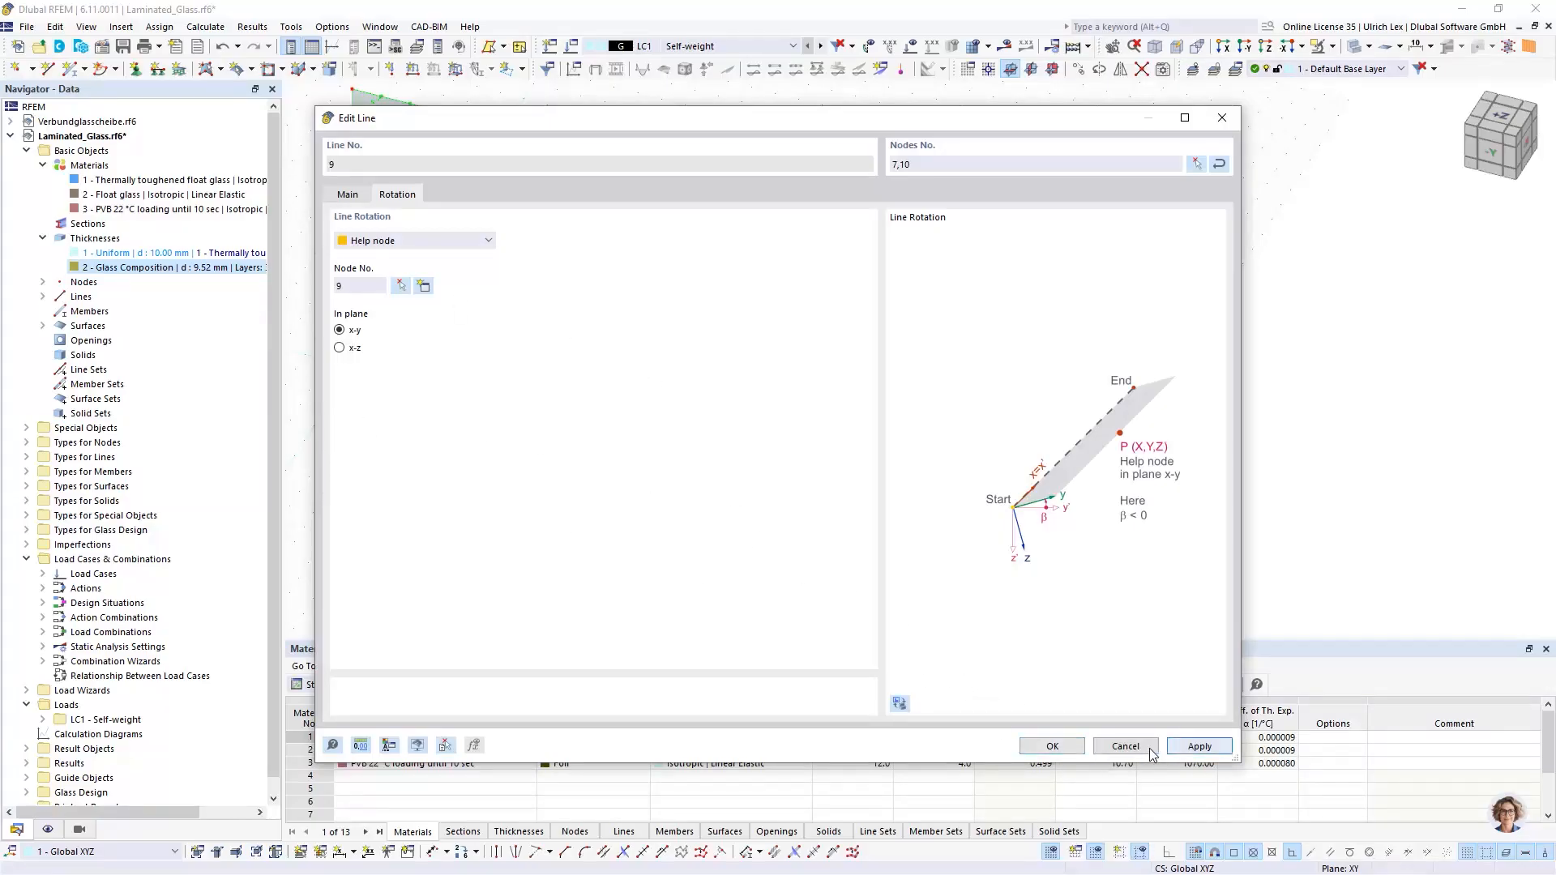
key(Return)
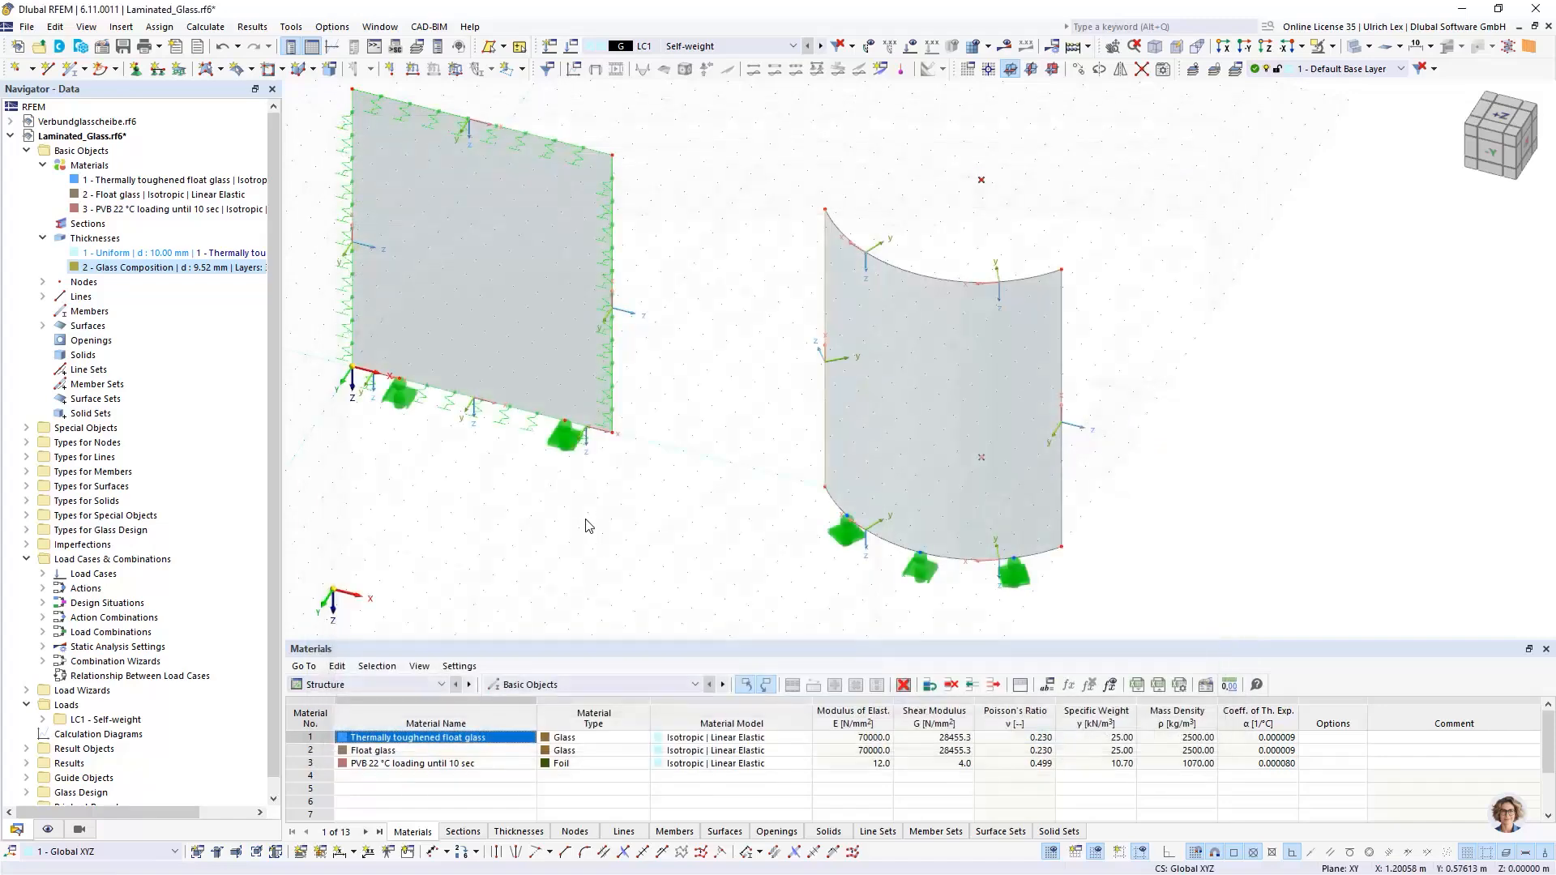
Step: Rotate the local axes of line 10, the curved pane's other straight edge, using help node 9 in plane x-y
ctrl+middle_drag(779, 209, 918, 547)
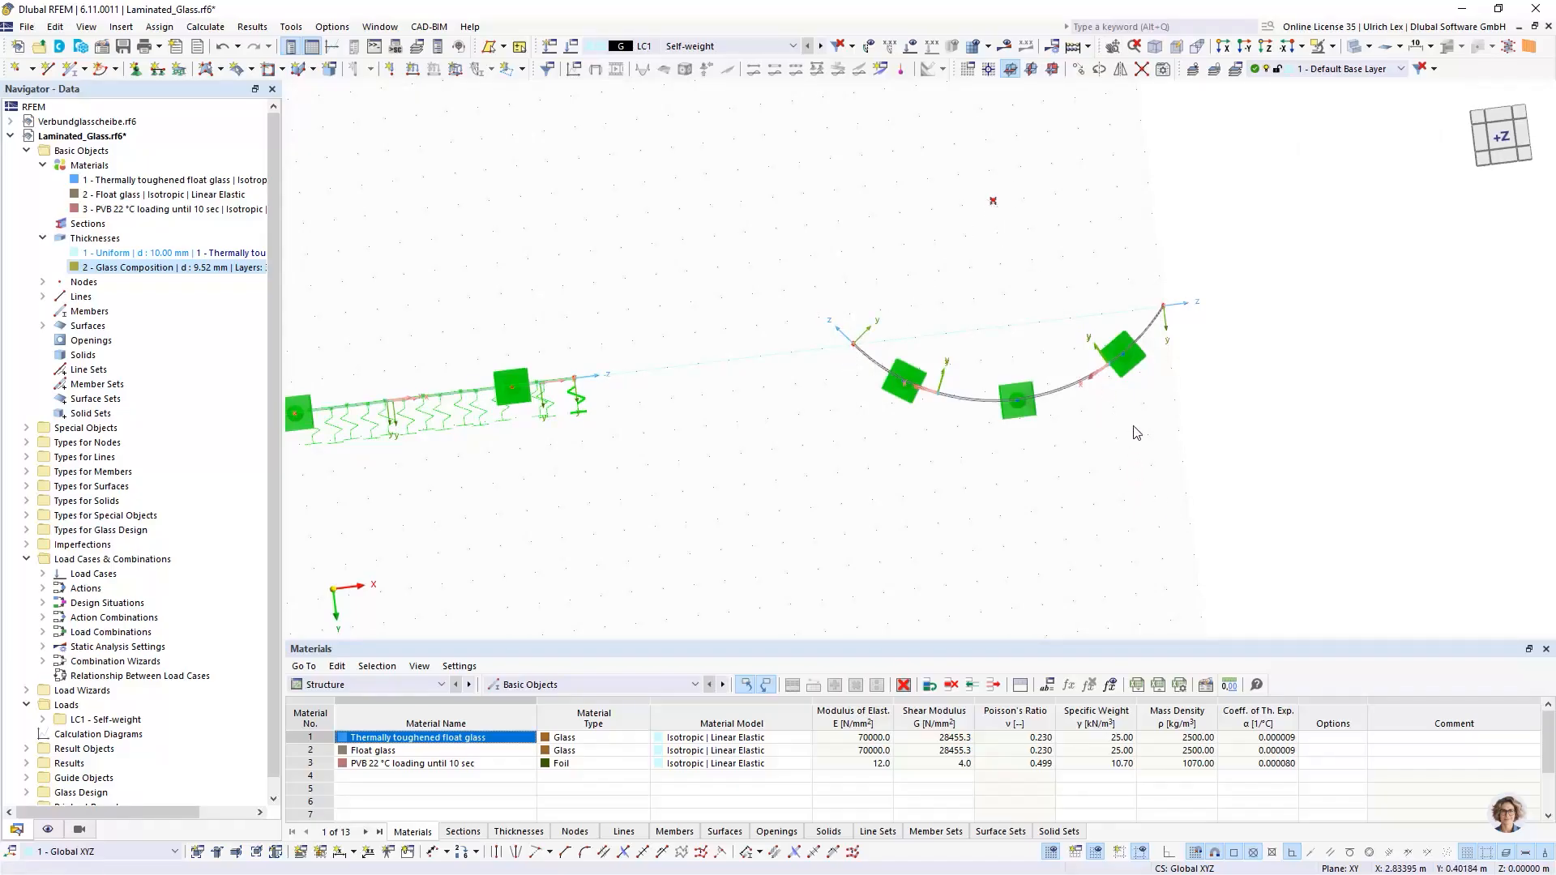
ctrl+middle_drag(1174, 579, 1099, 457)
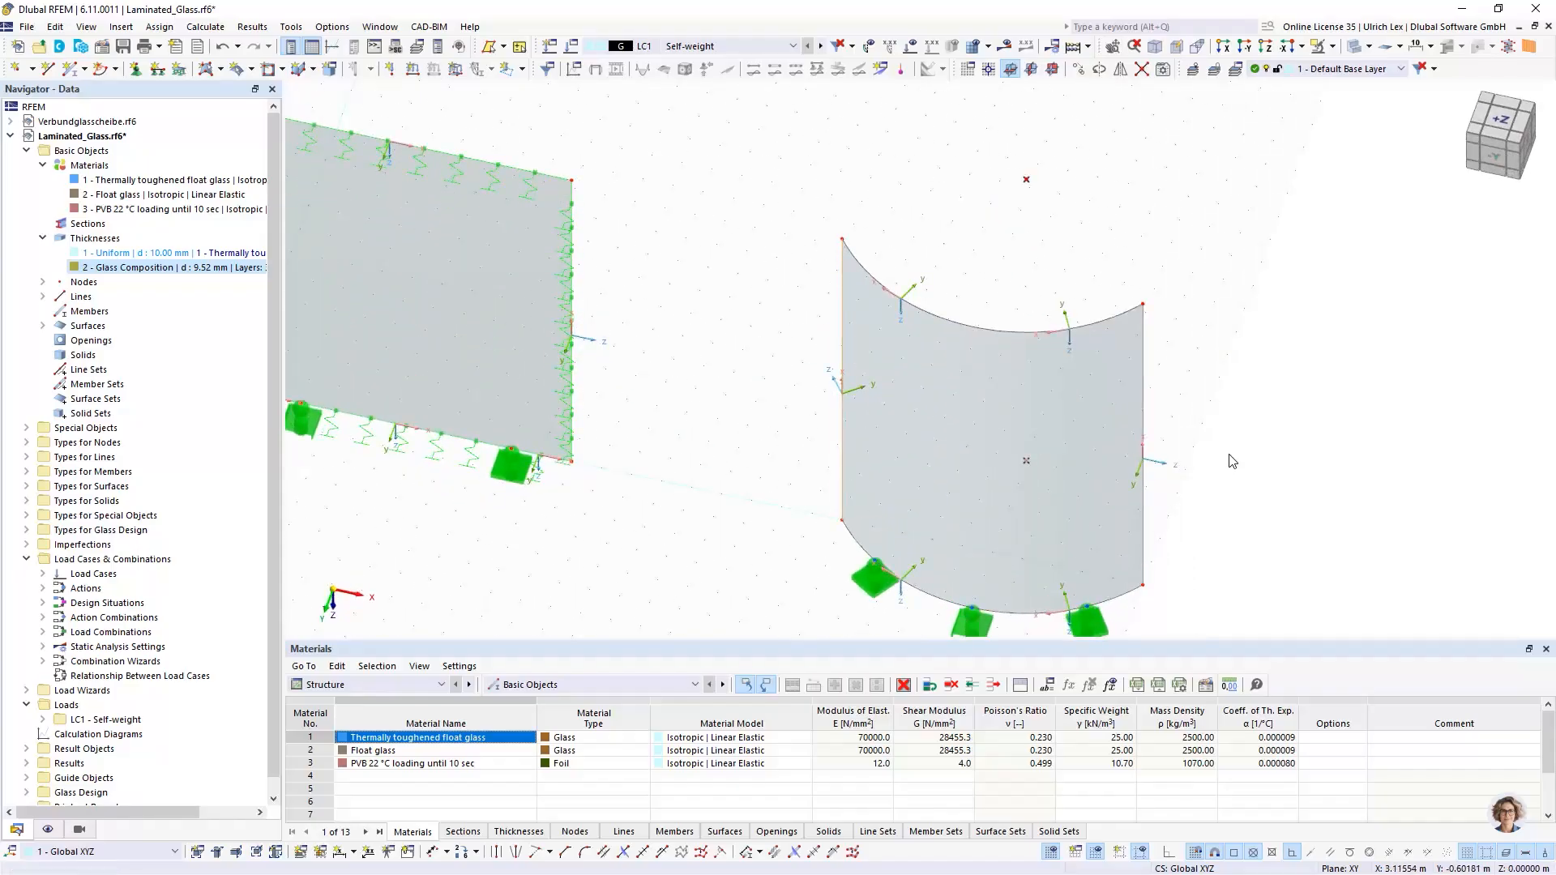
double_click(1143, 401)
click(341, 285)
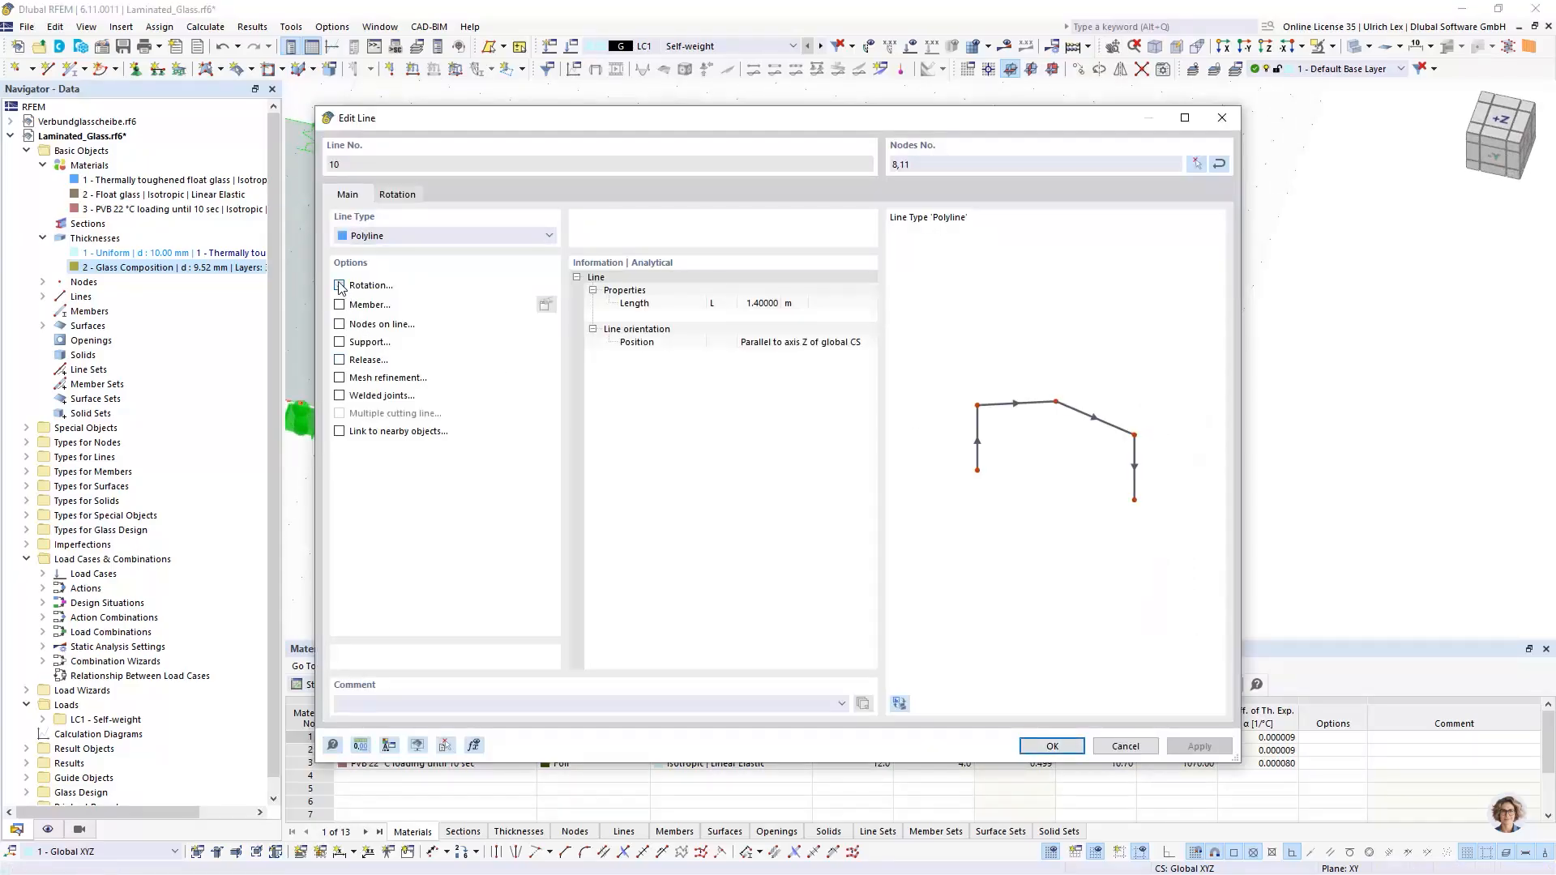
click(393, 197)
click(388, 241)
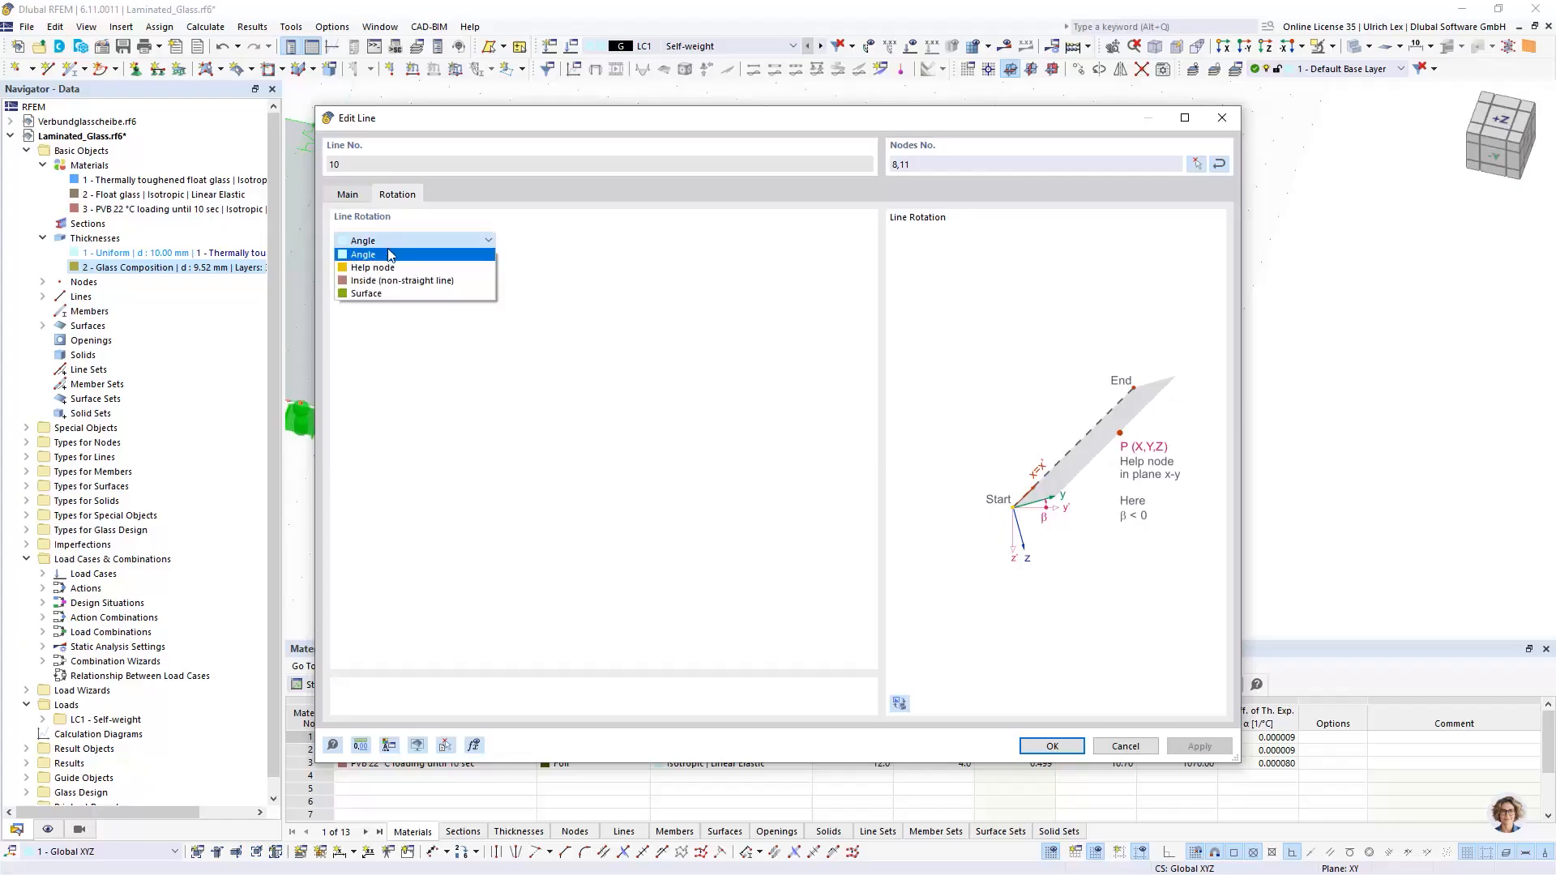
click(390, 267)
click(397, 286)
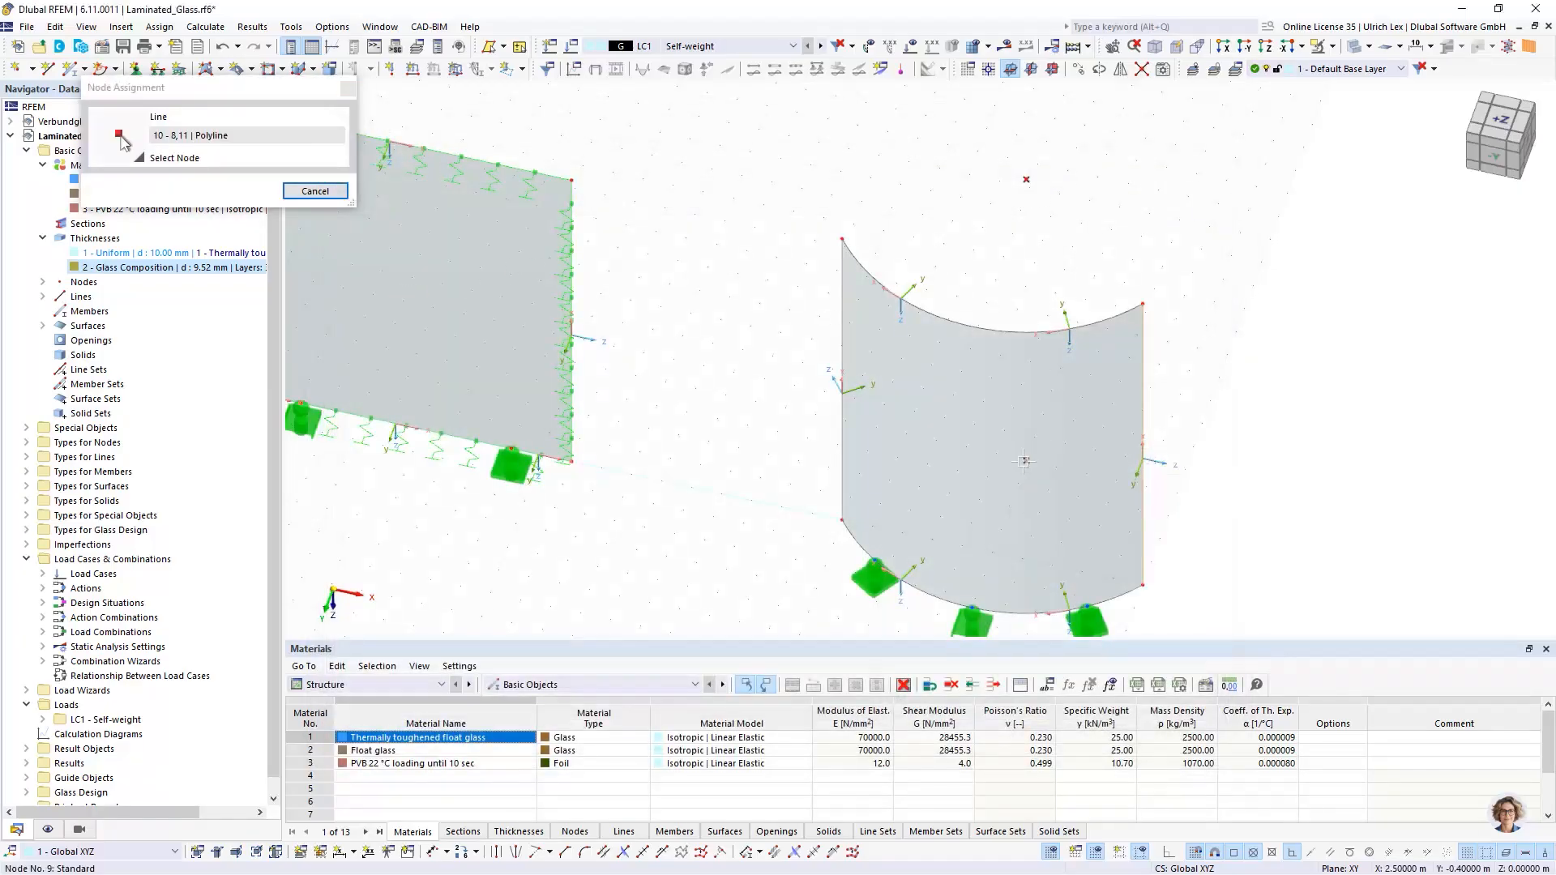
click(1026, 466)
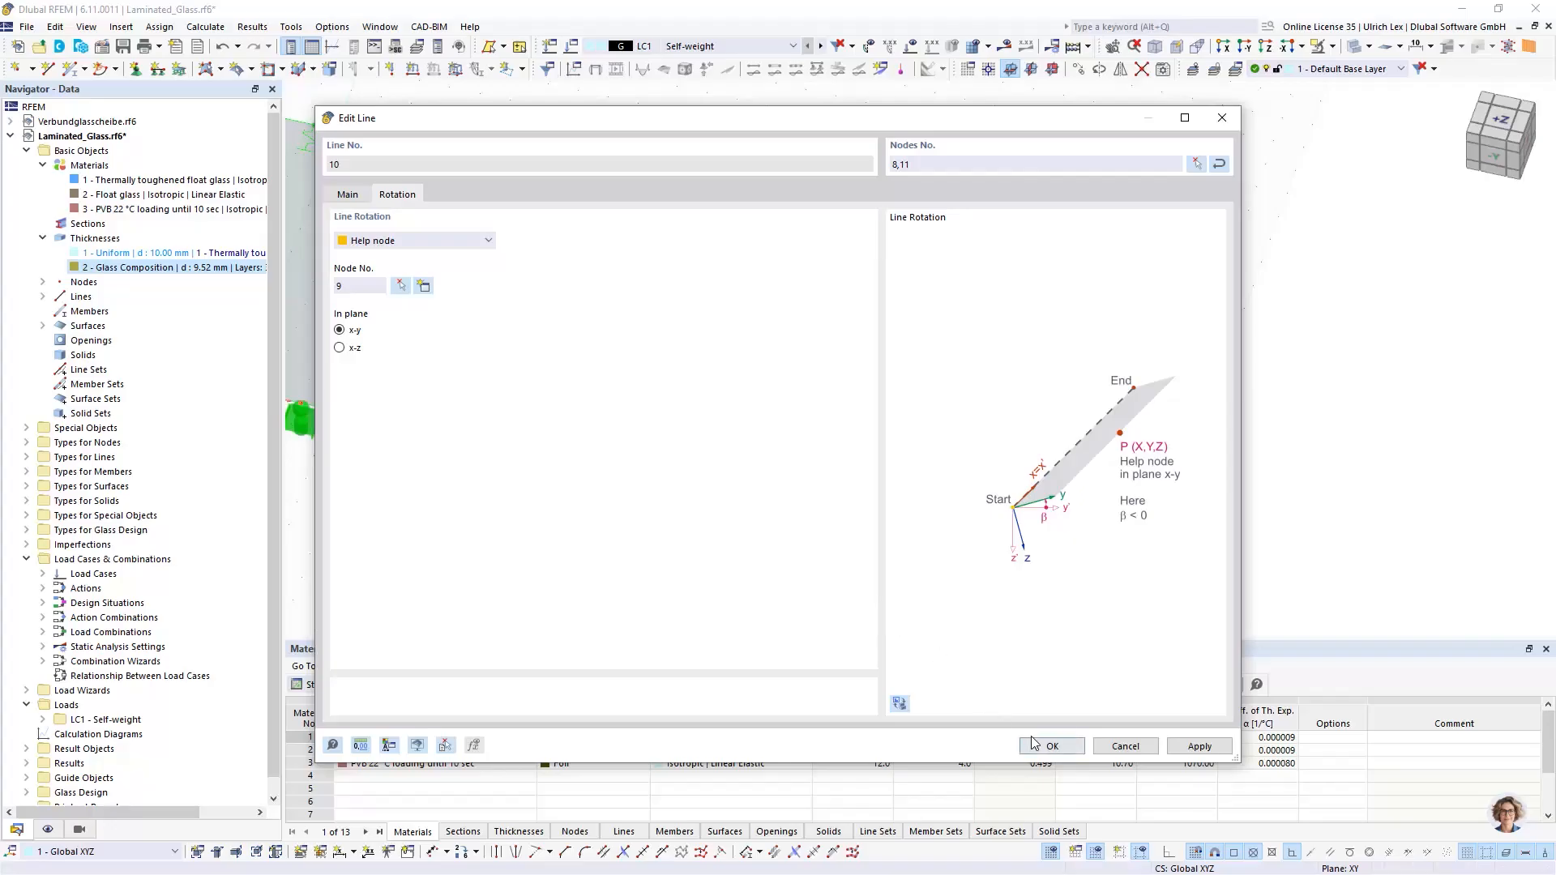
key(Return)
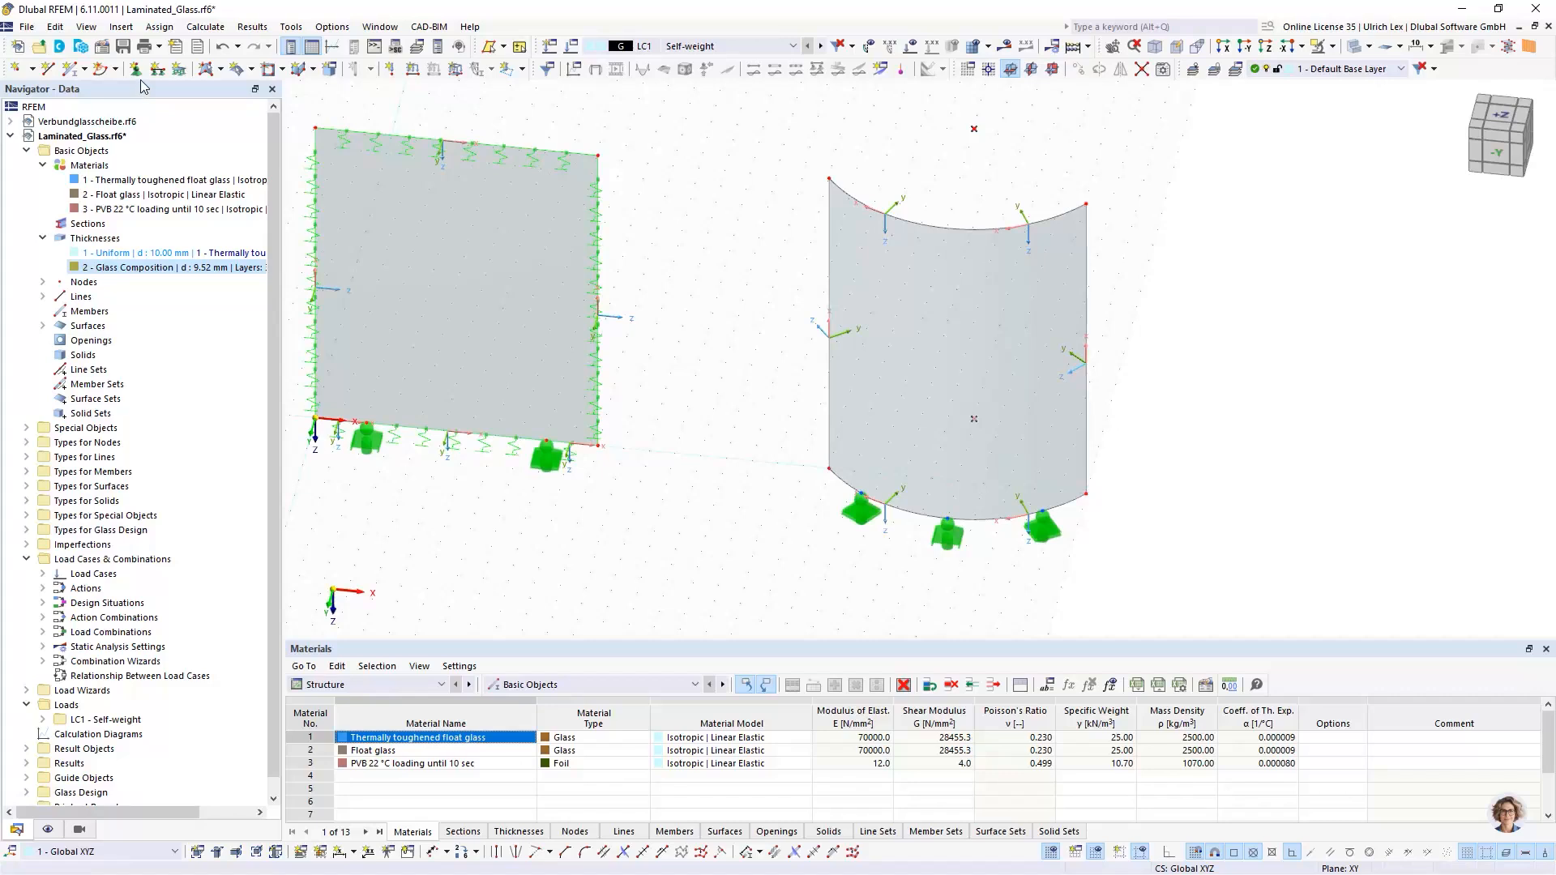
Step: Create a line support in the local xyz system with all translations released and a spring constant of 20 kN/m² in y
click(158, 68)
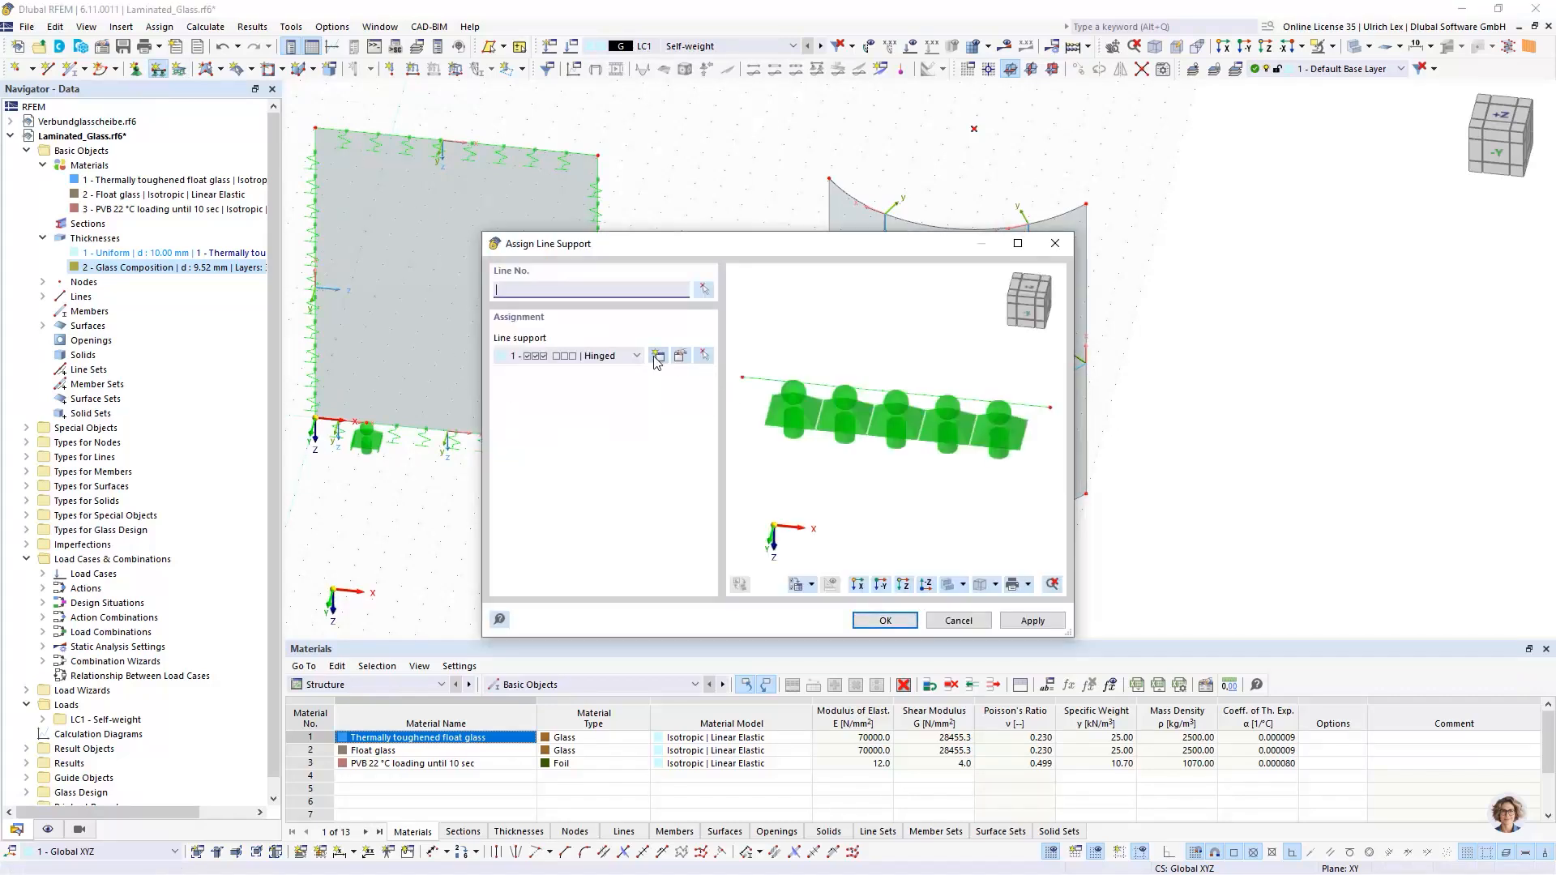
click(658, 355)
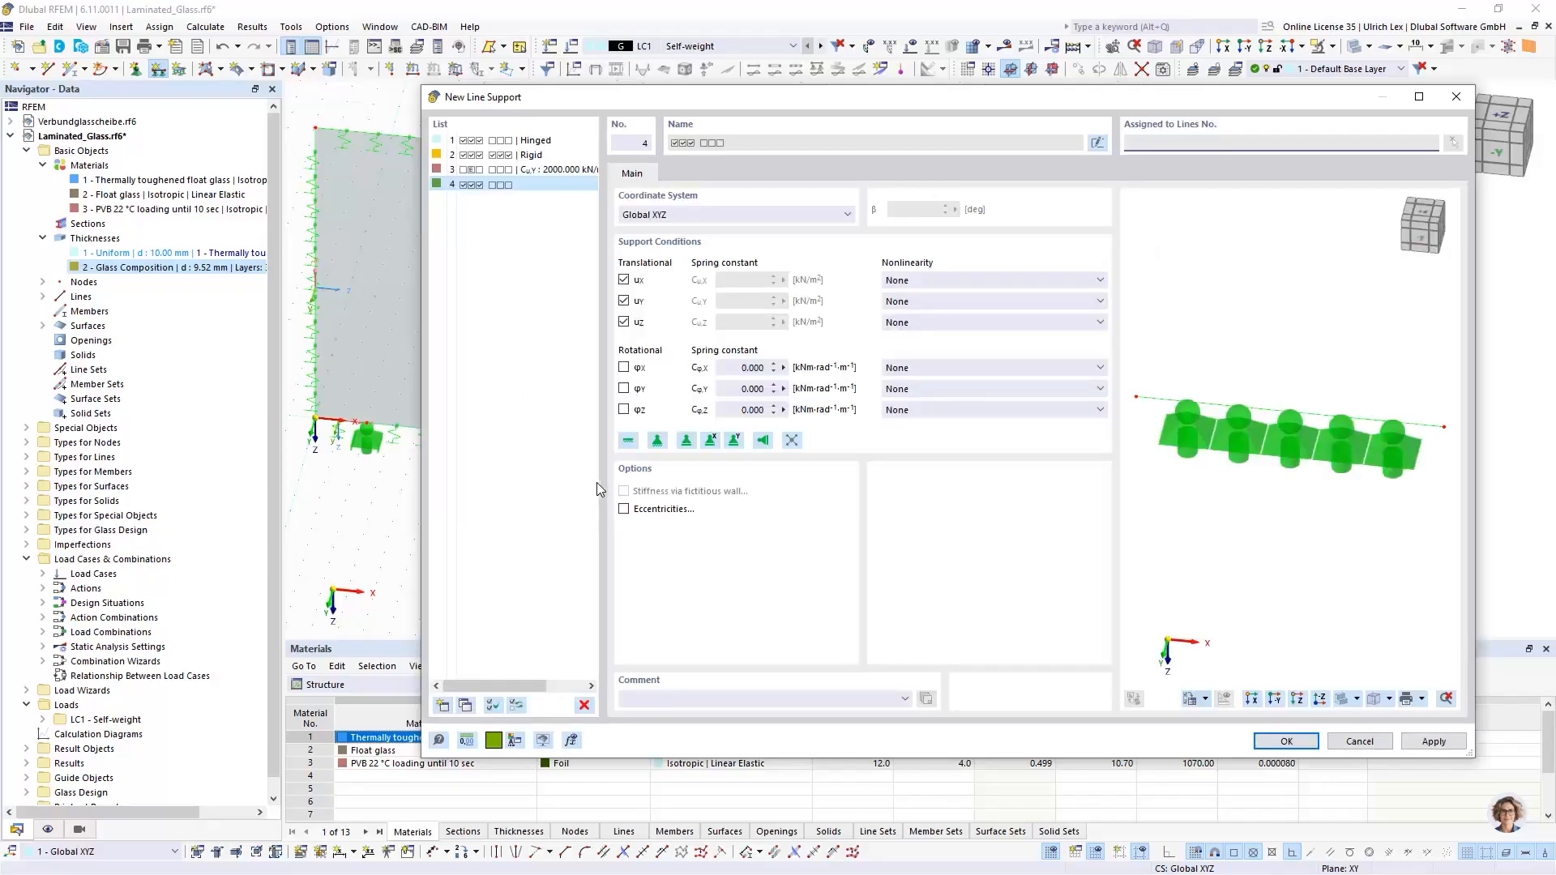
click(699, 215)
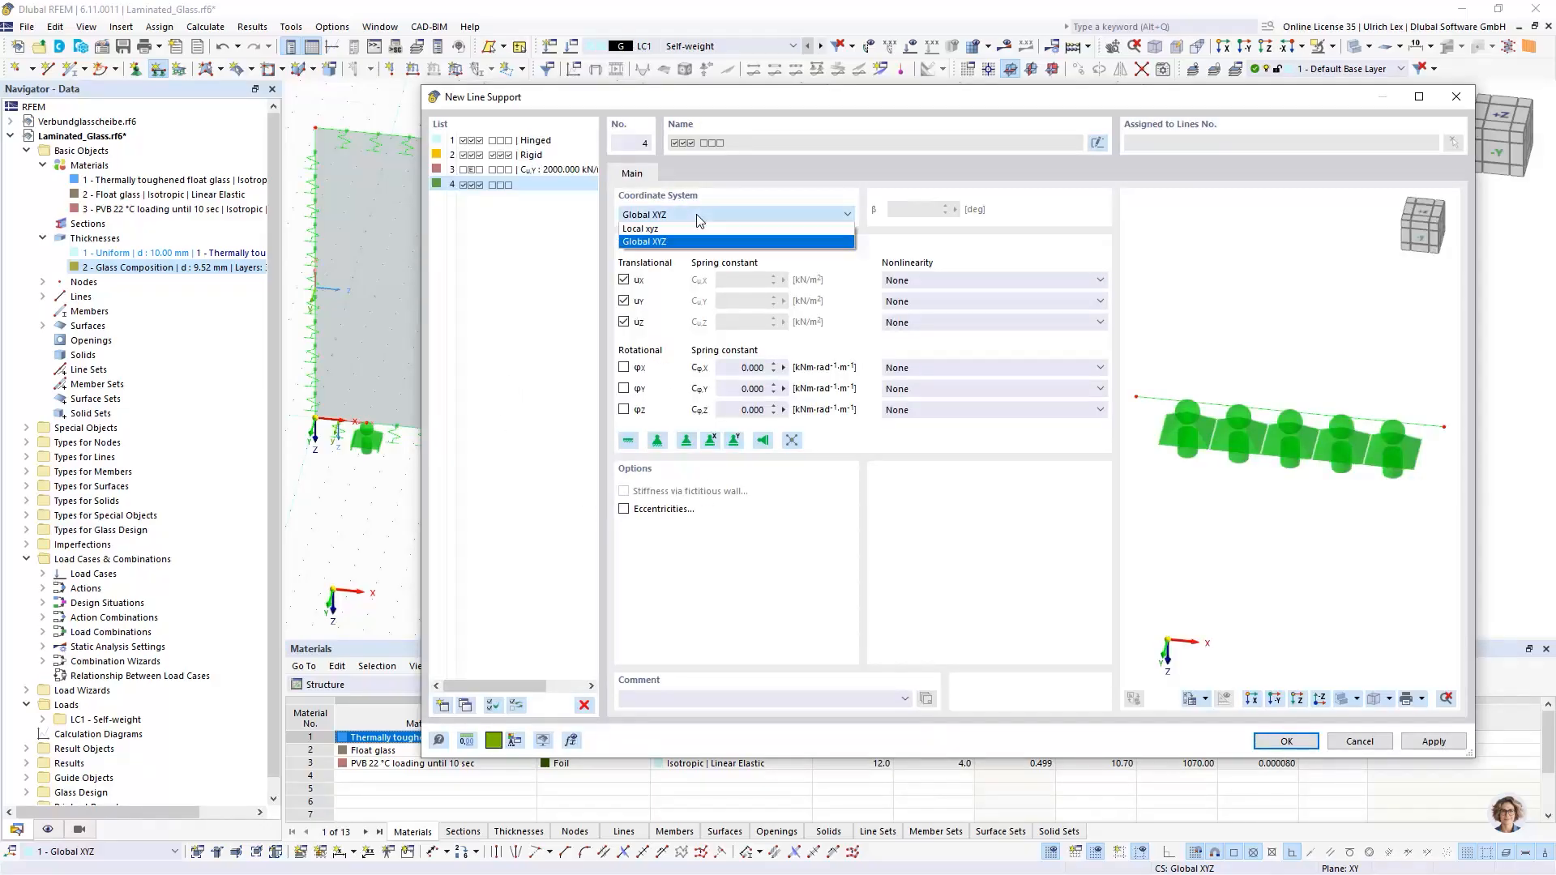
click(679, 235)
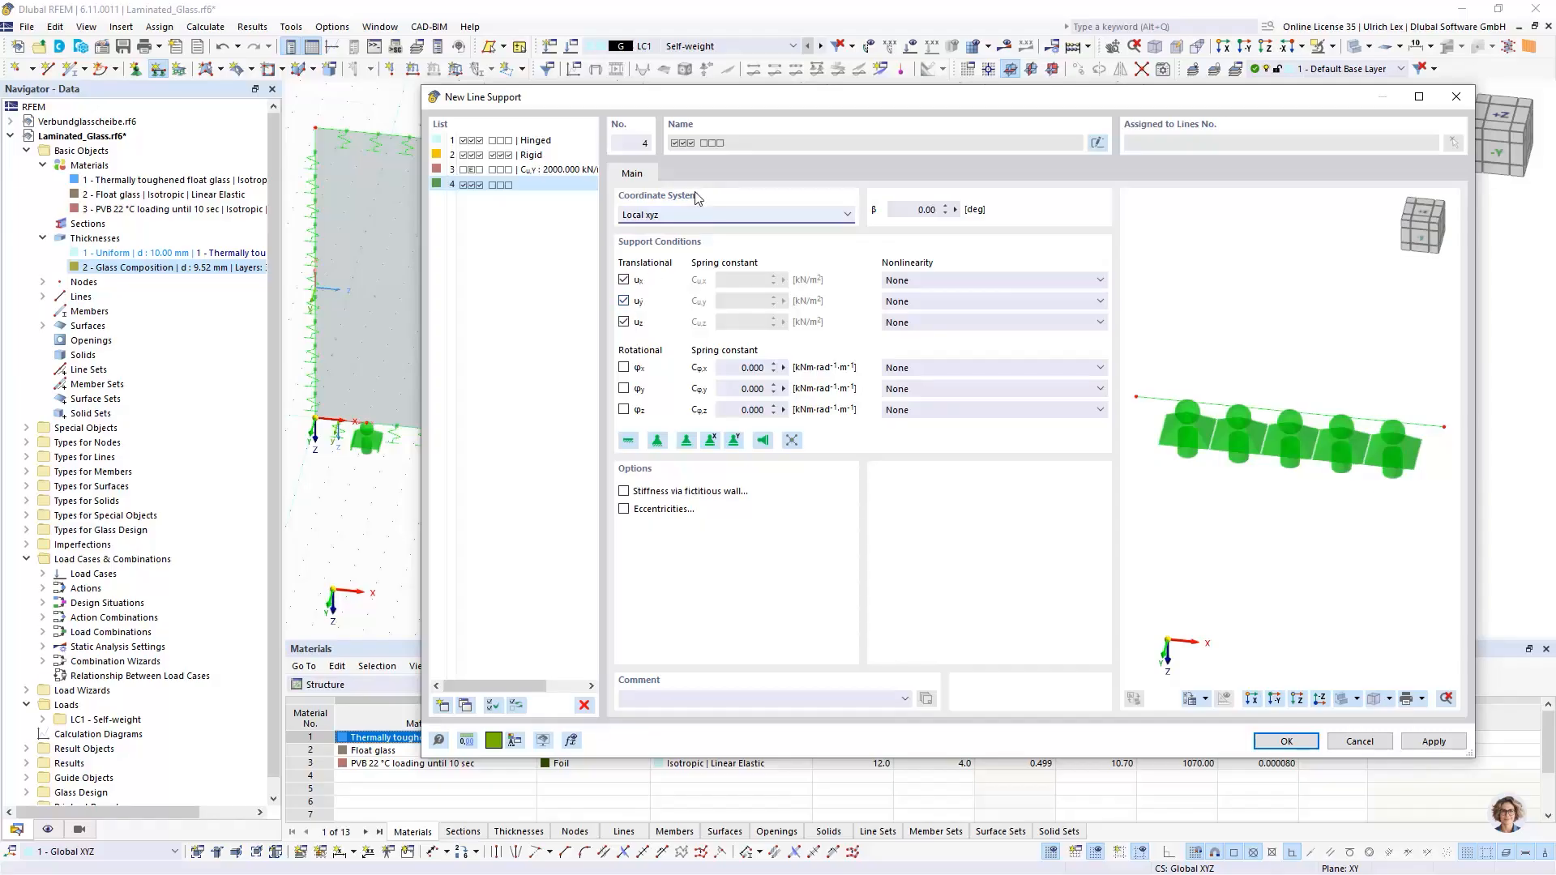
click(623, 281)
click(623, 322)
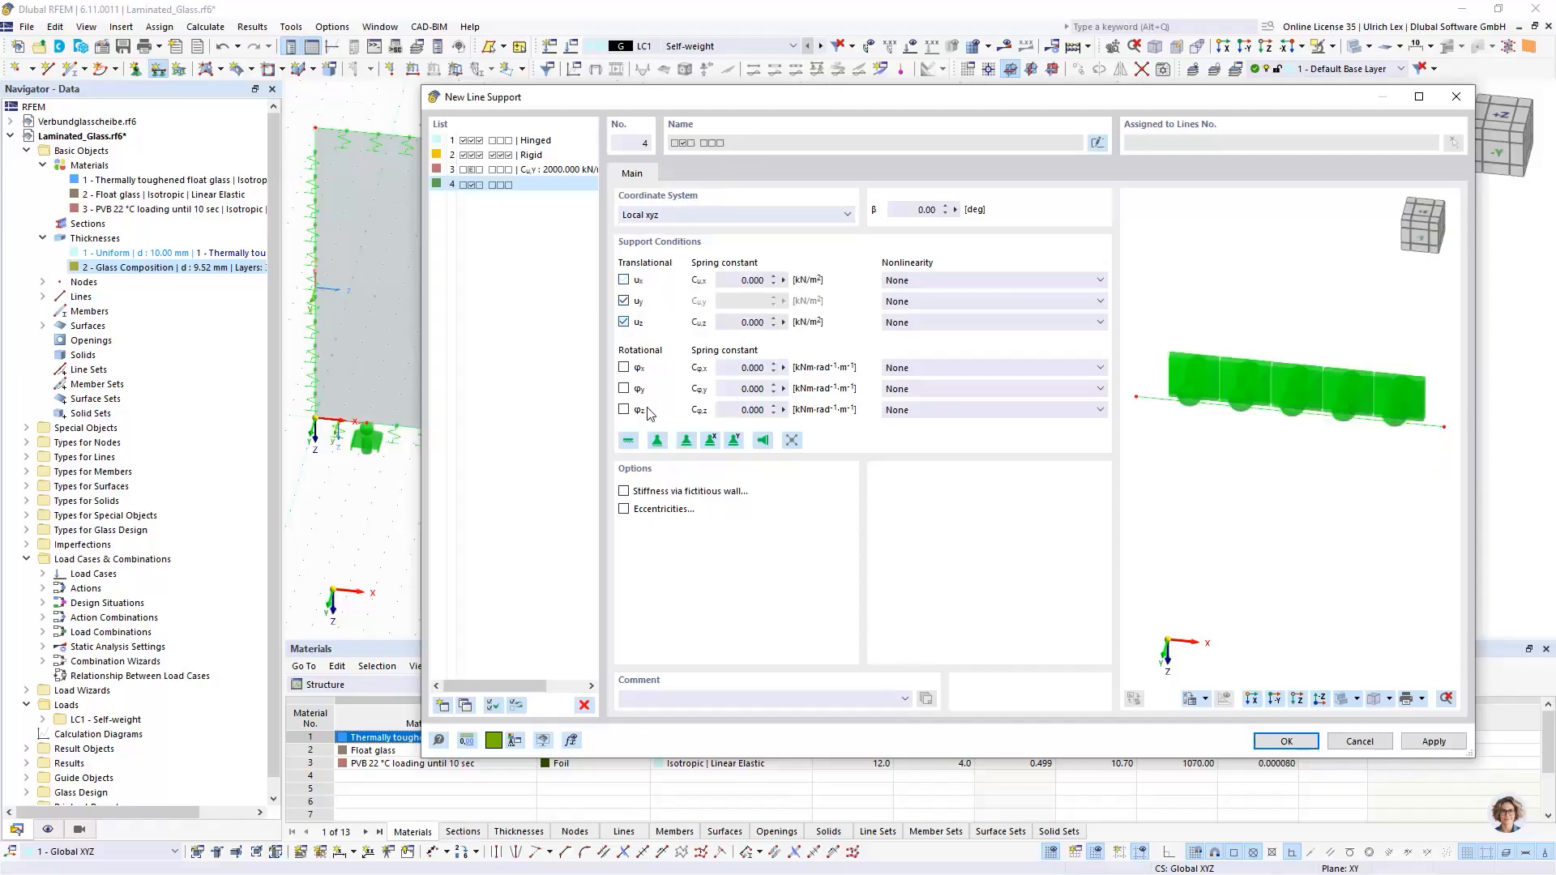
click(623, 301)
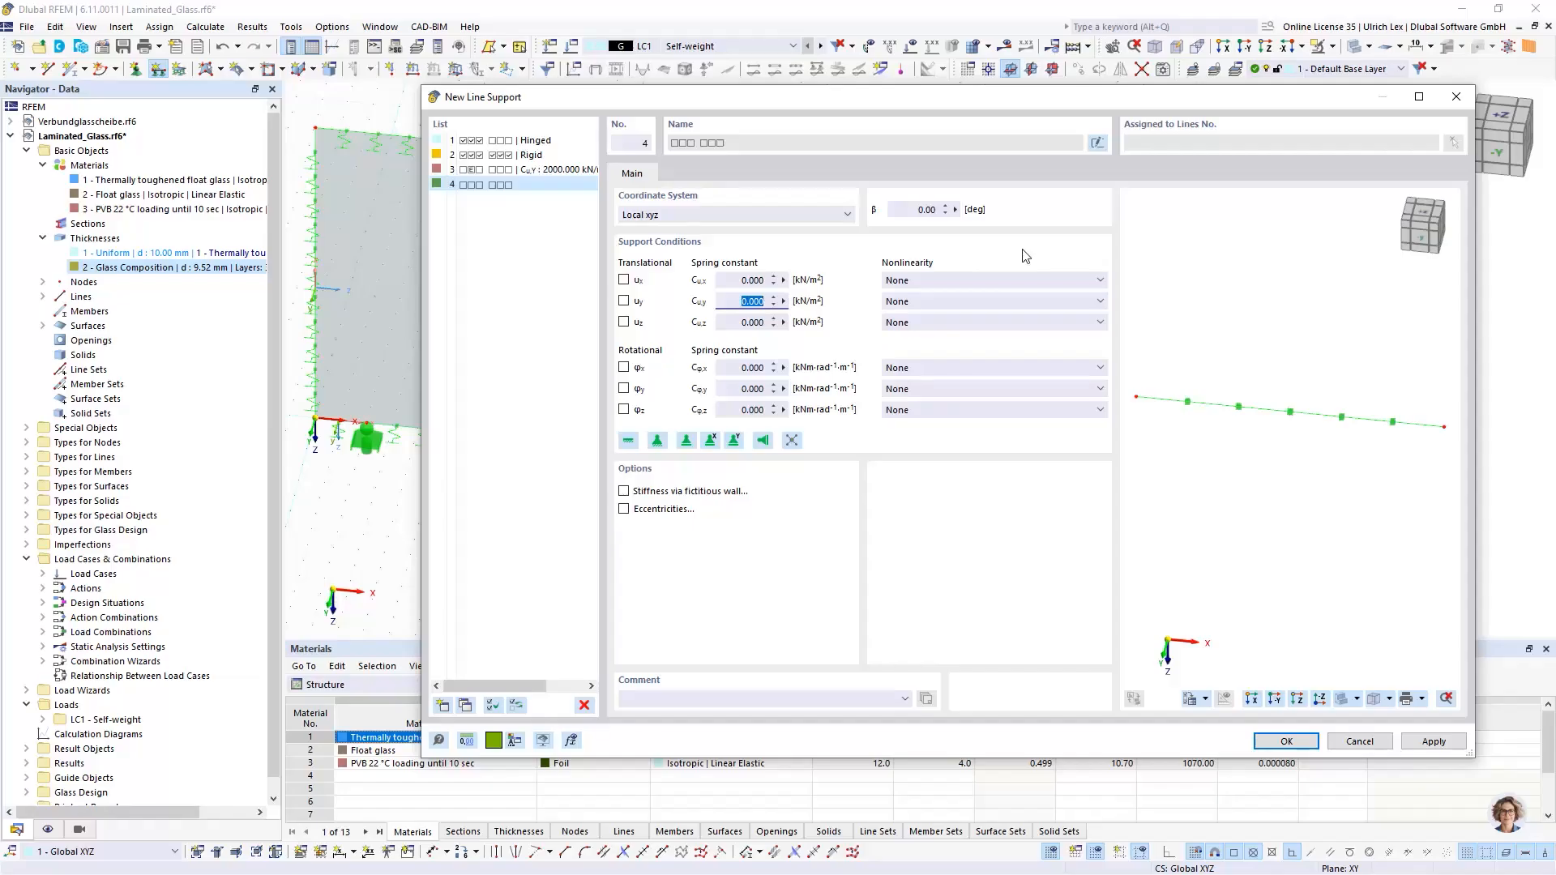
text(20)
click(1278, 741)
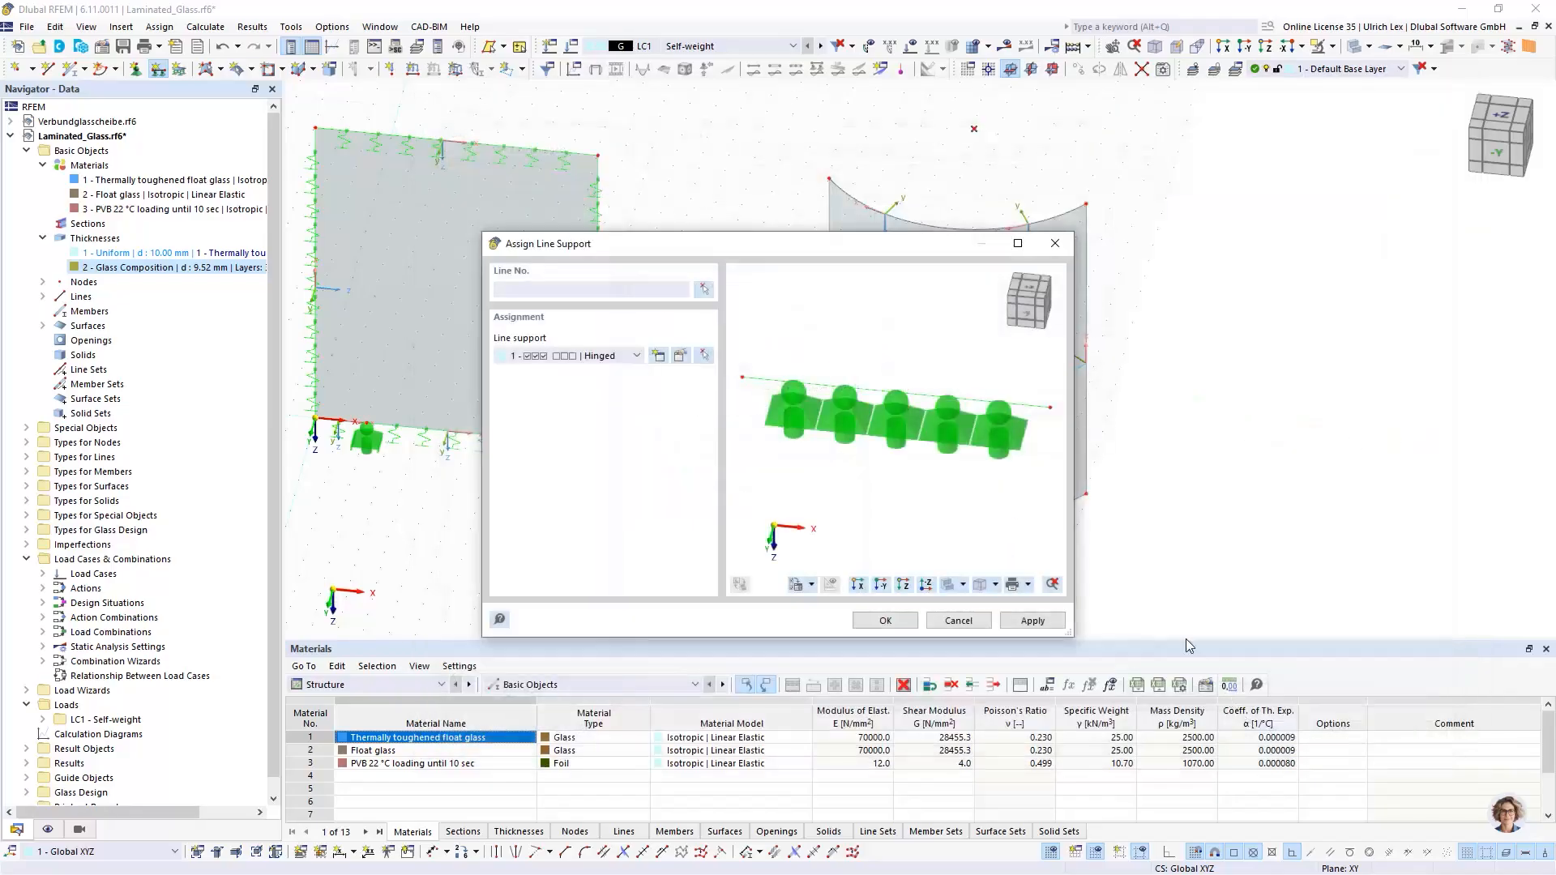
Step: Assign the new local line support to both straight edges and the upper and lower arcs of the curved pane
click(885, 620)
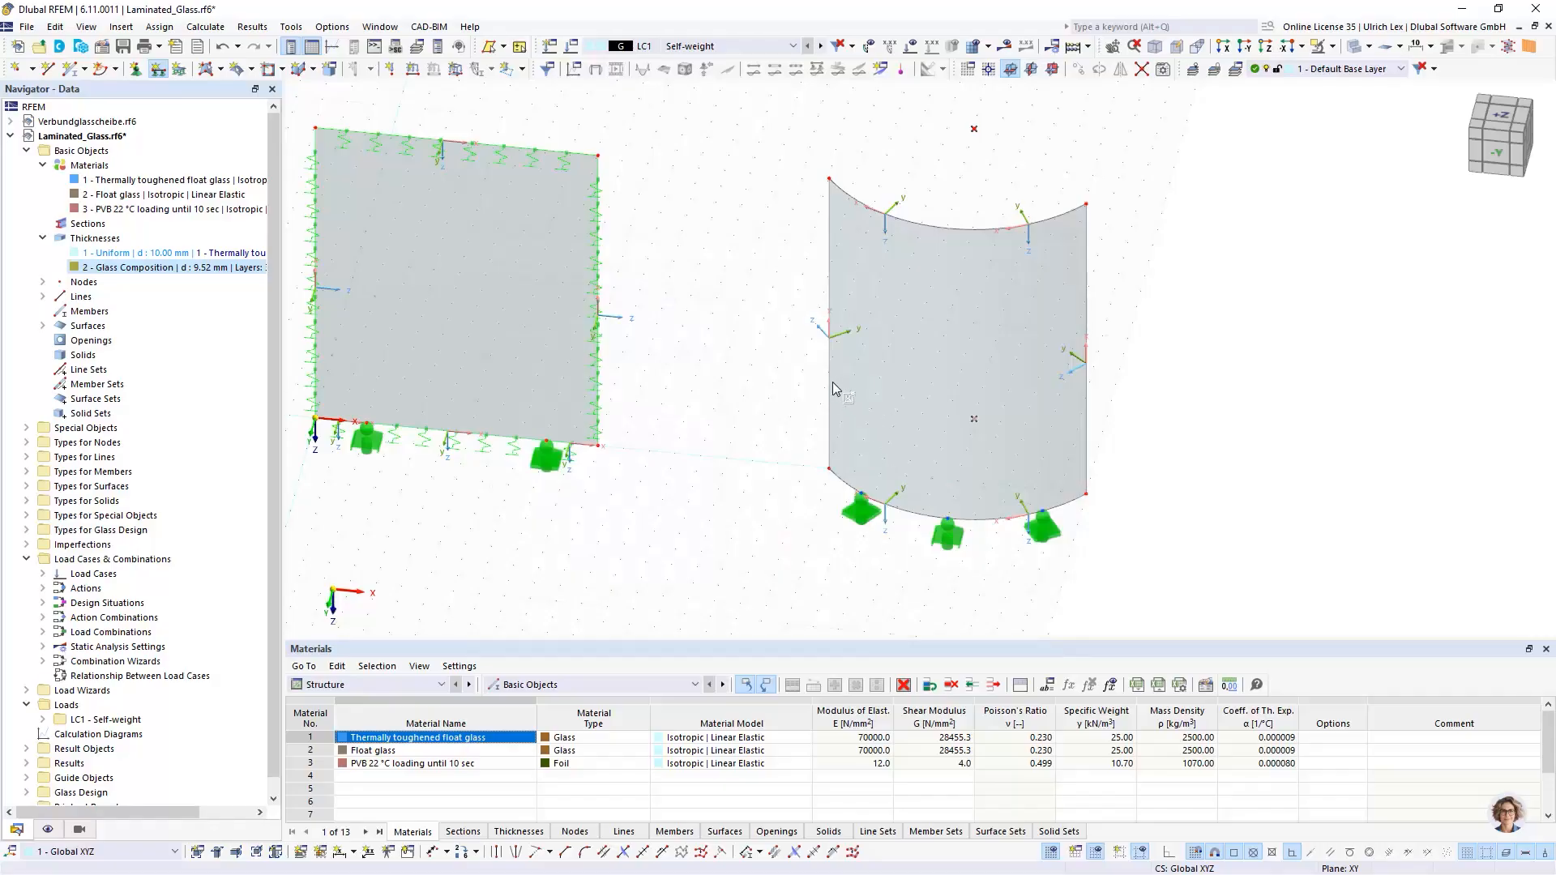
click(1087, 396)
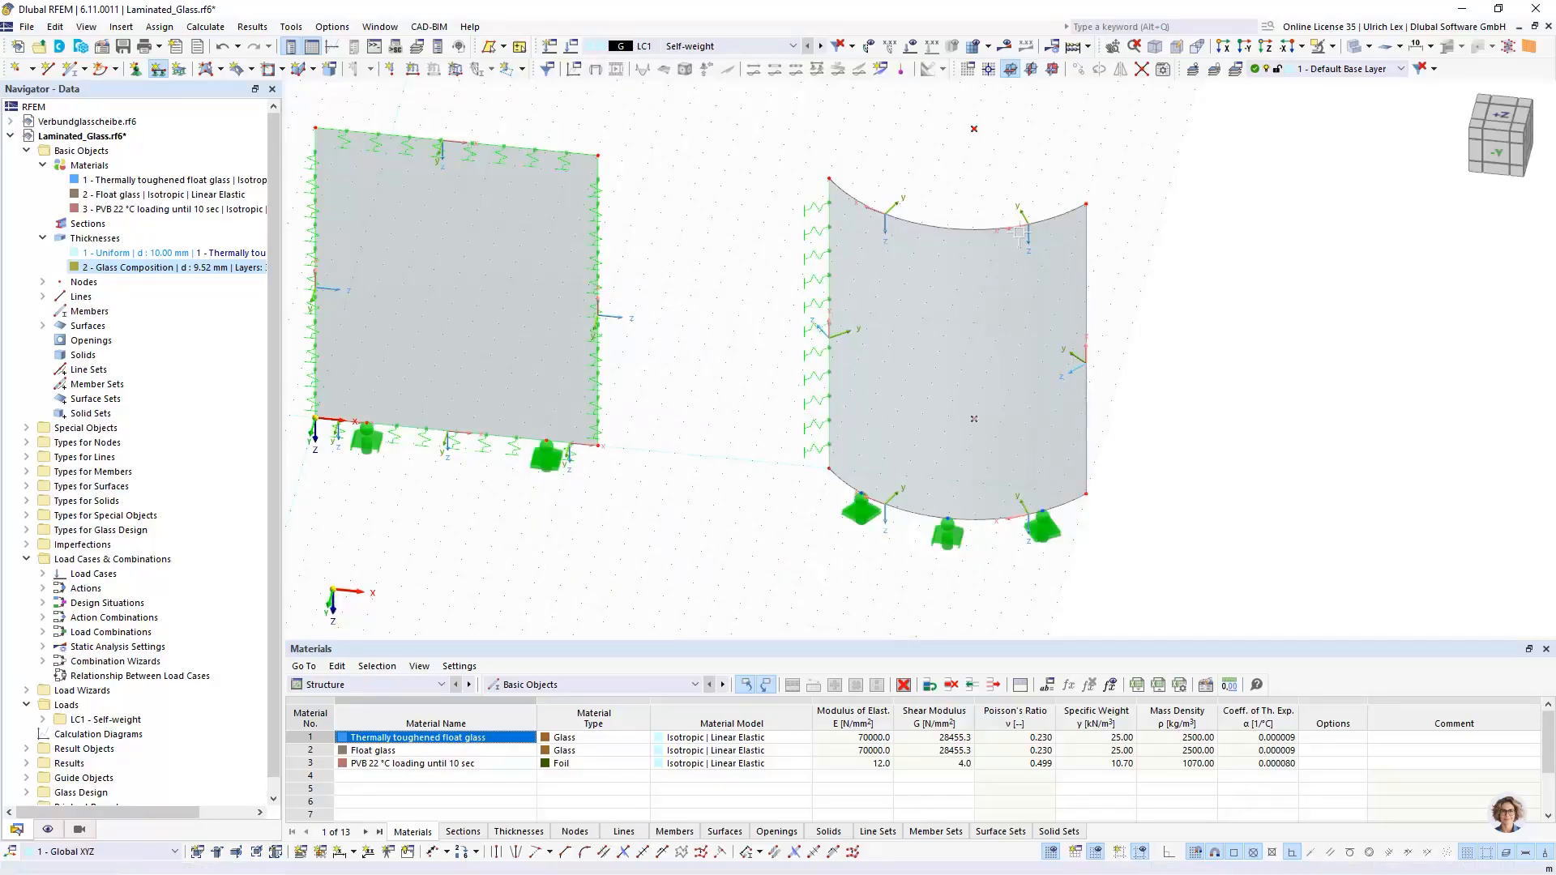
click(986, 520)
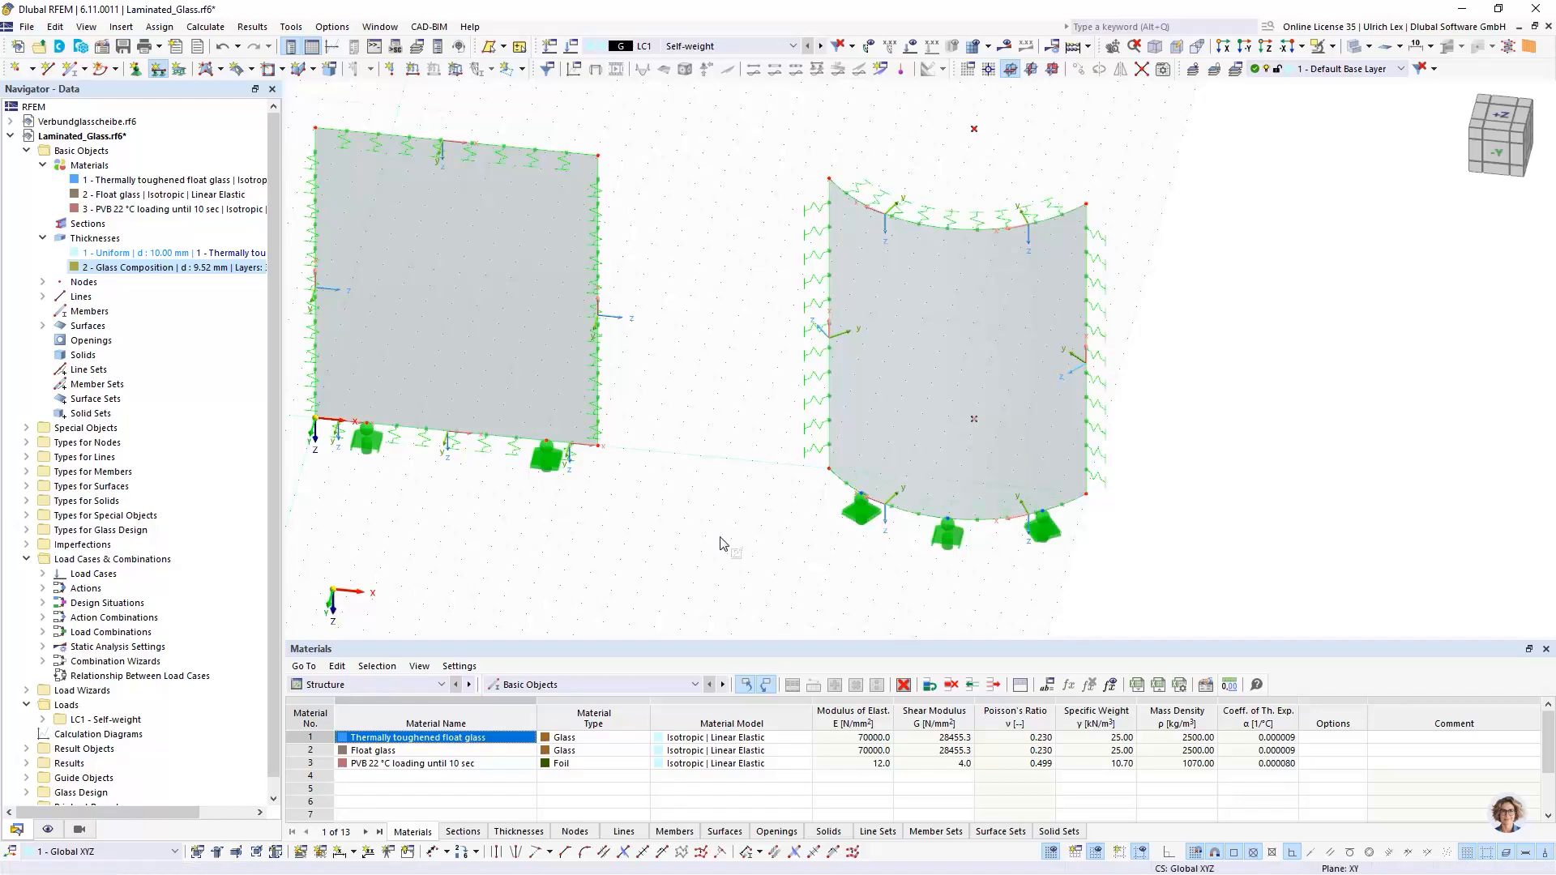
key(Escape)
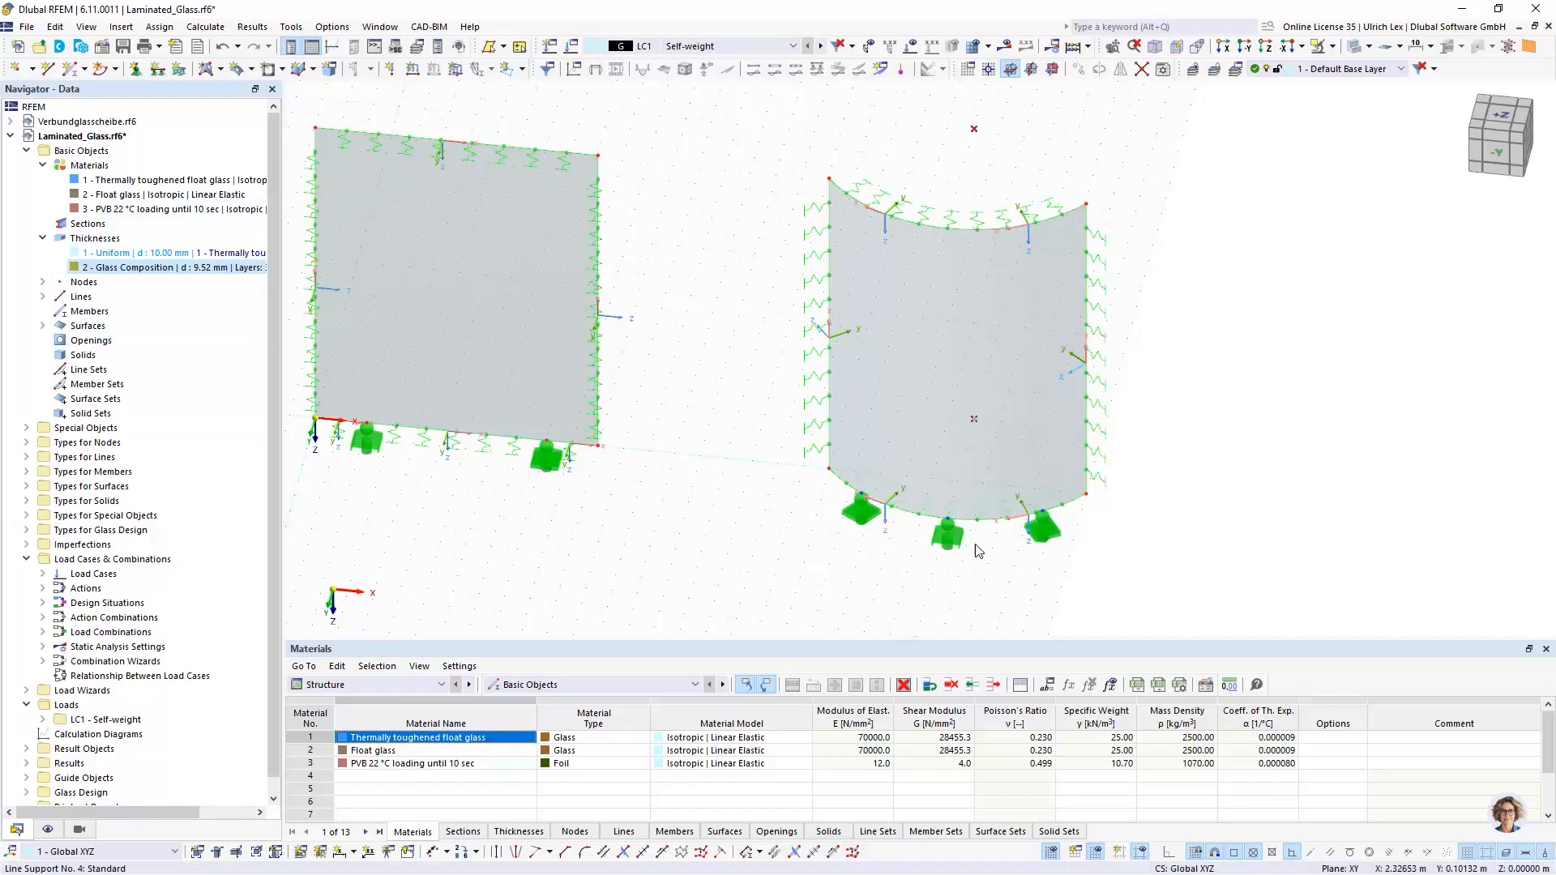
Step: Examine the spring directions of the curved pane's line supports in plan and in a perspective of both panes
scroll(1129, 548, down, 1)
ctrl+middle_drag(1125, 550, 1138, 475)
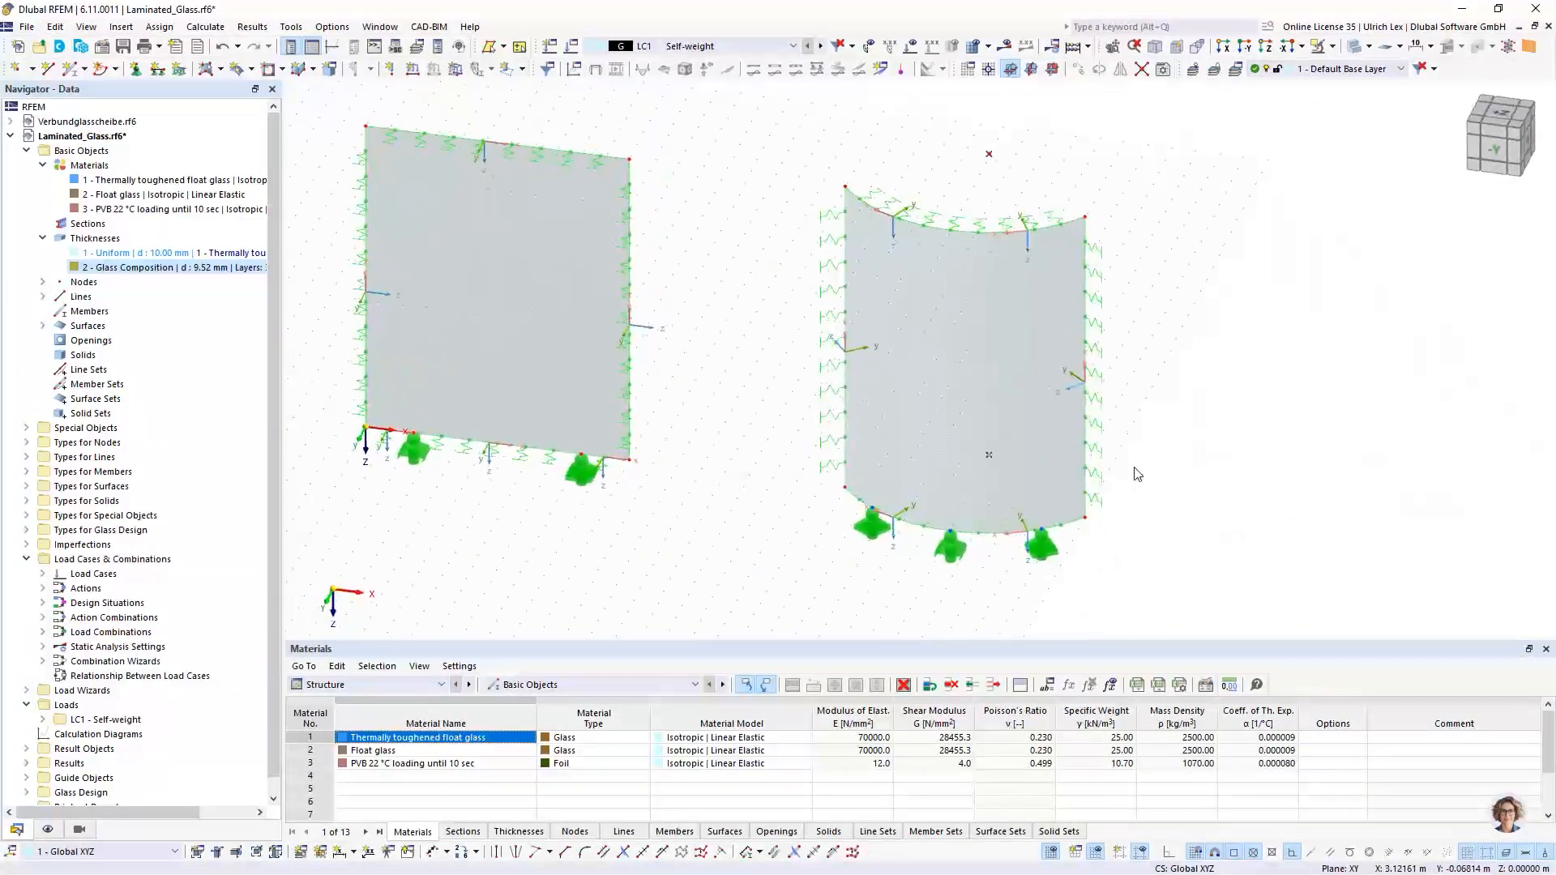
click(1264, 48)
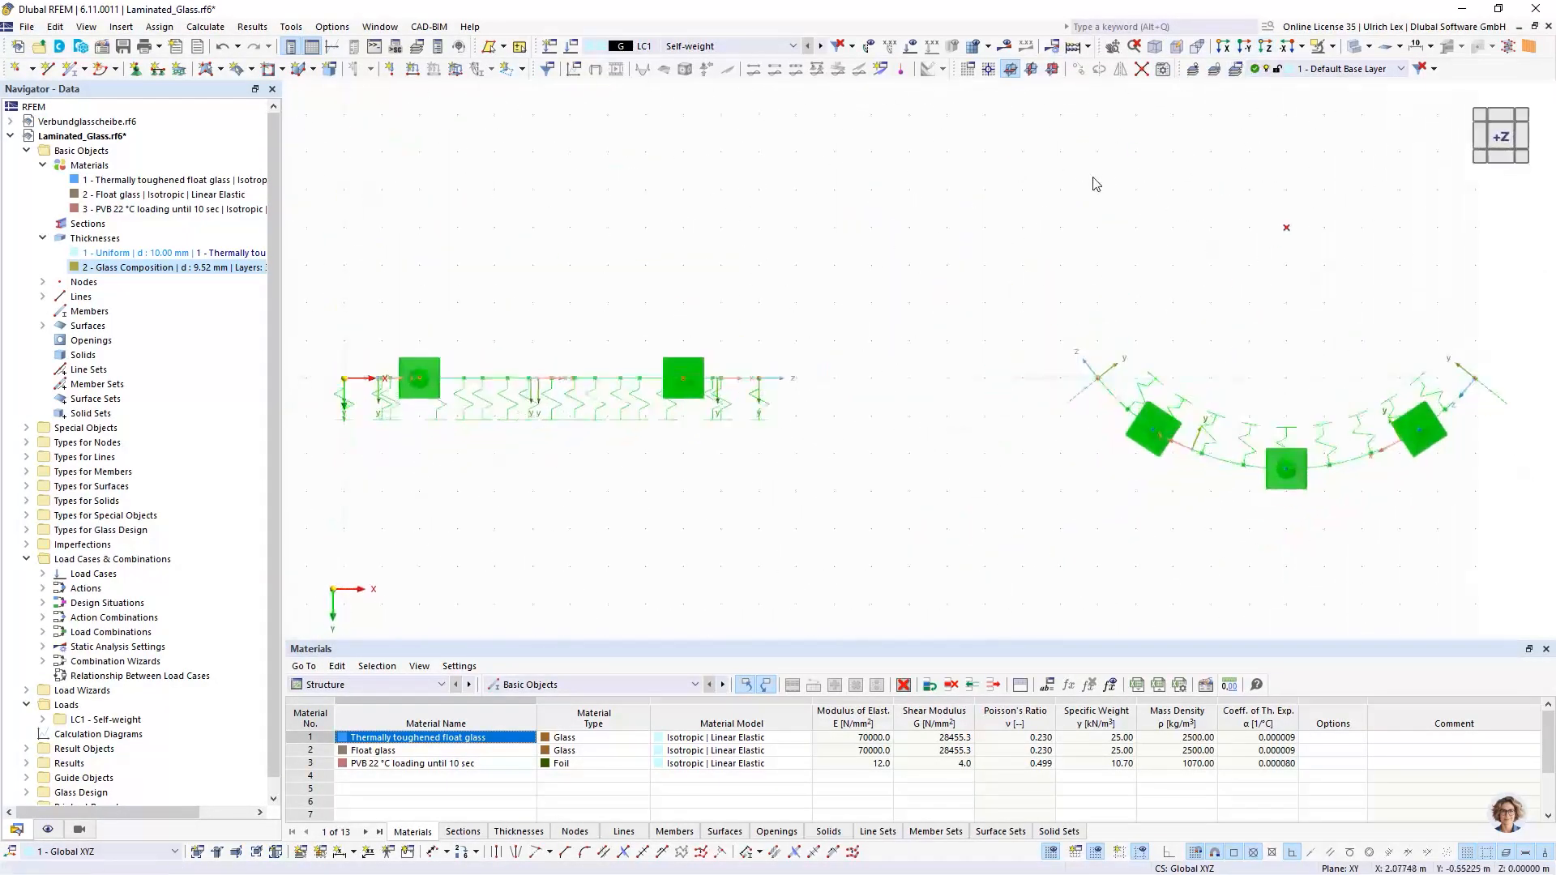
scroll(643, 277, down, 1)
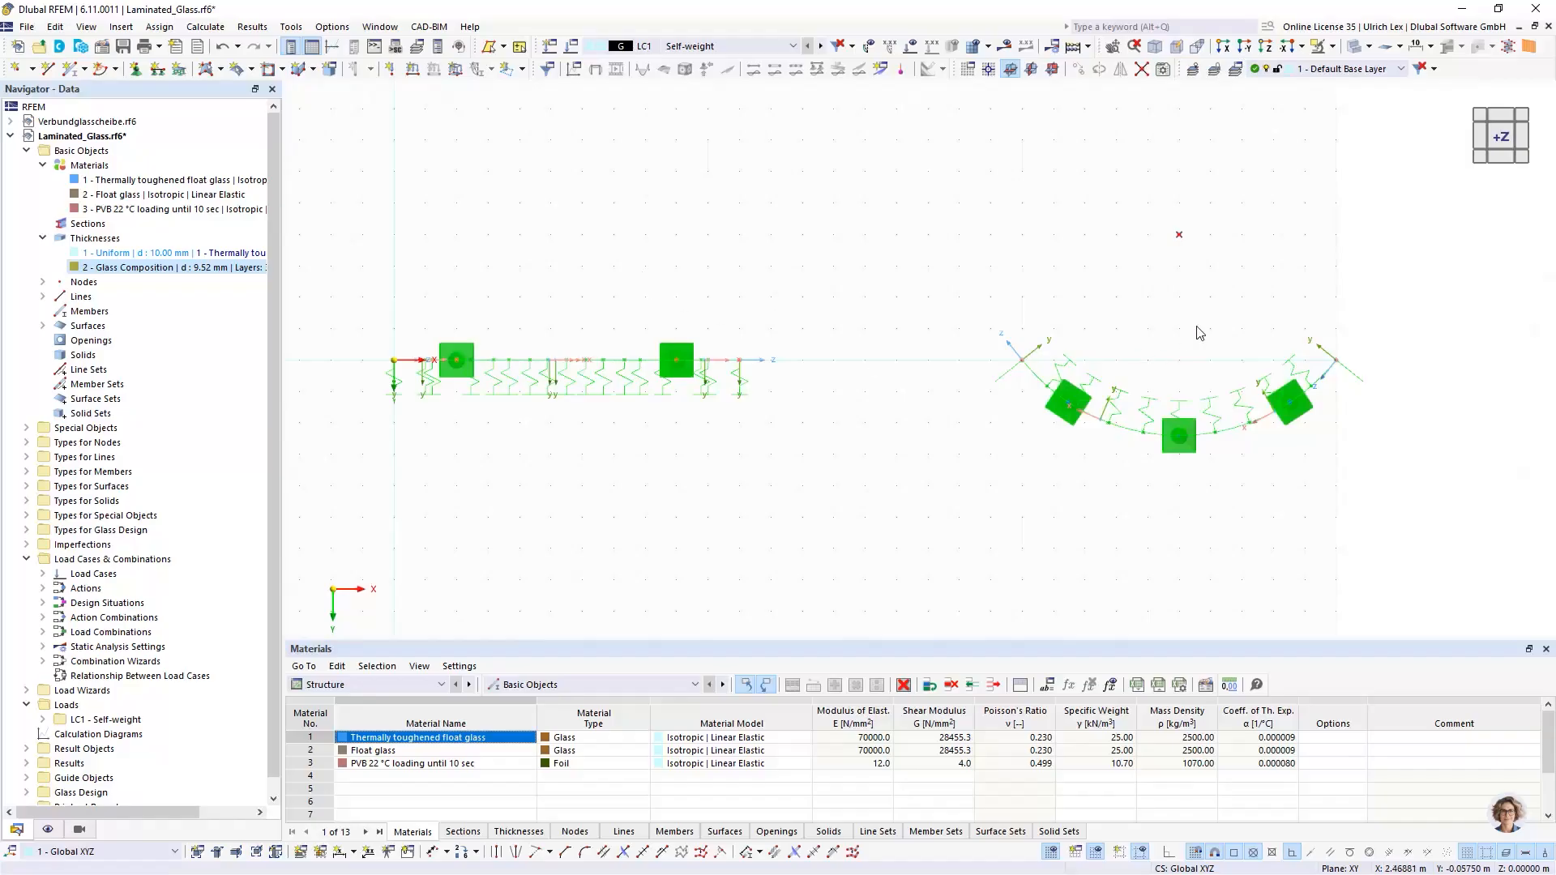
scroll(1438, 381, up, 1)
scroll(1361, 391, up, 1)
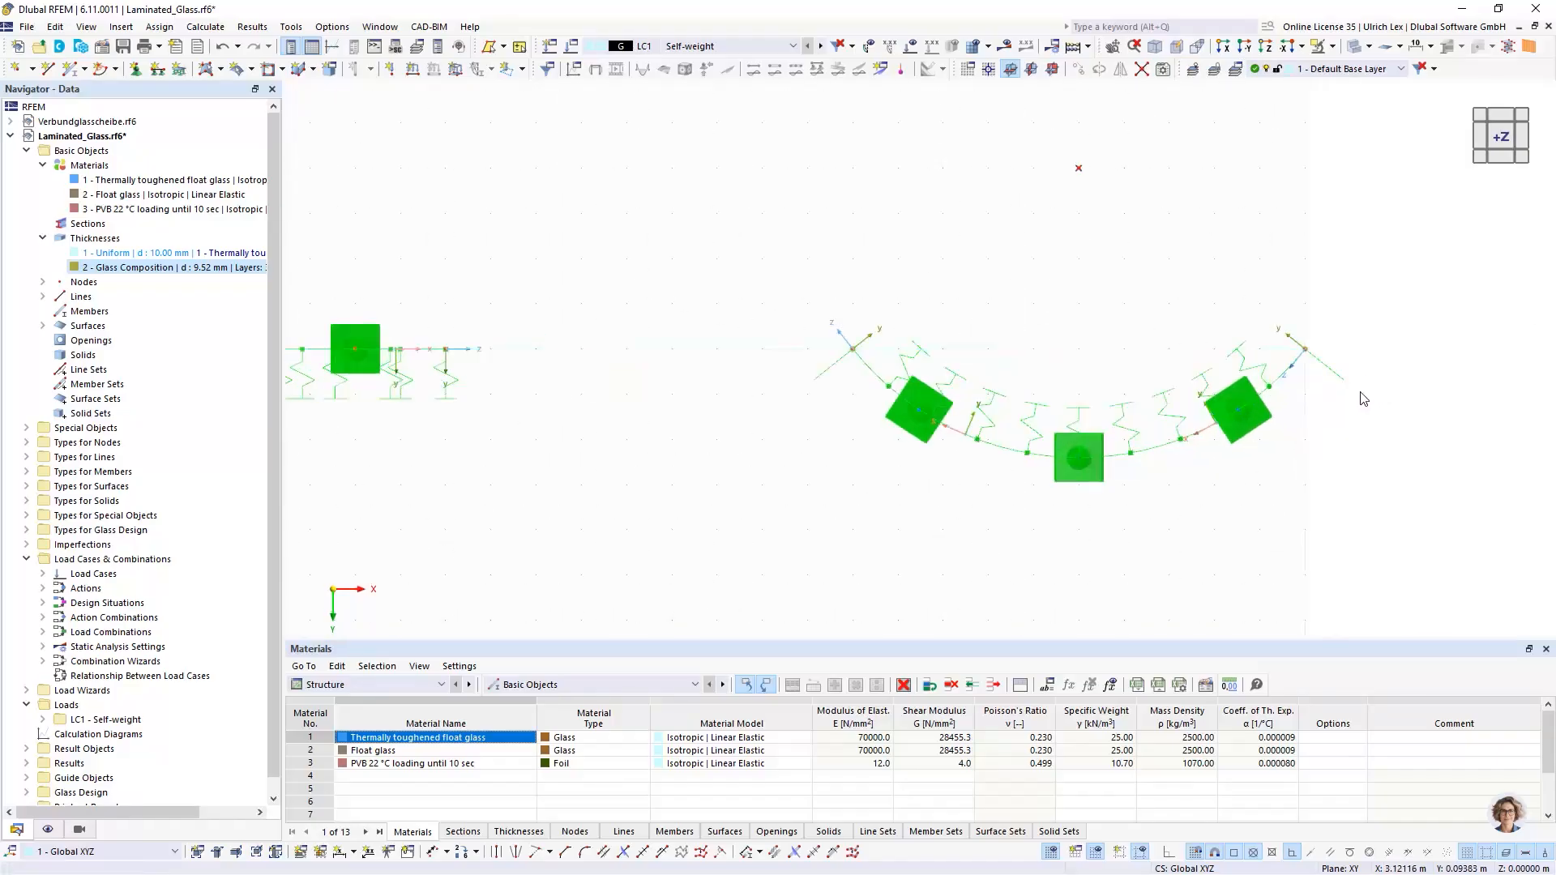
scroll(935, 494, down, 2)
scroll(1237, 373, up, 2)
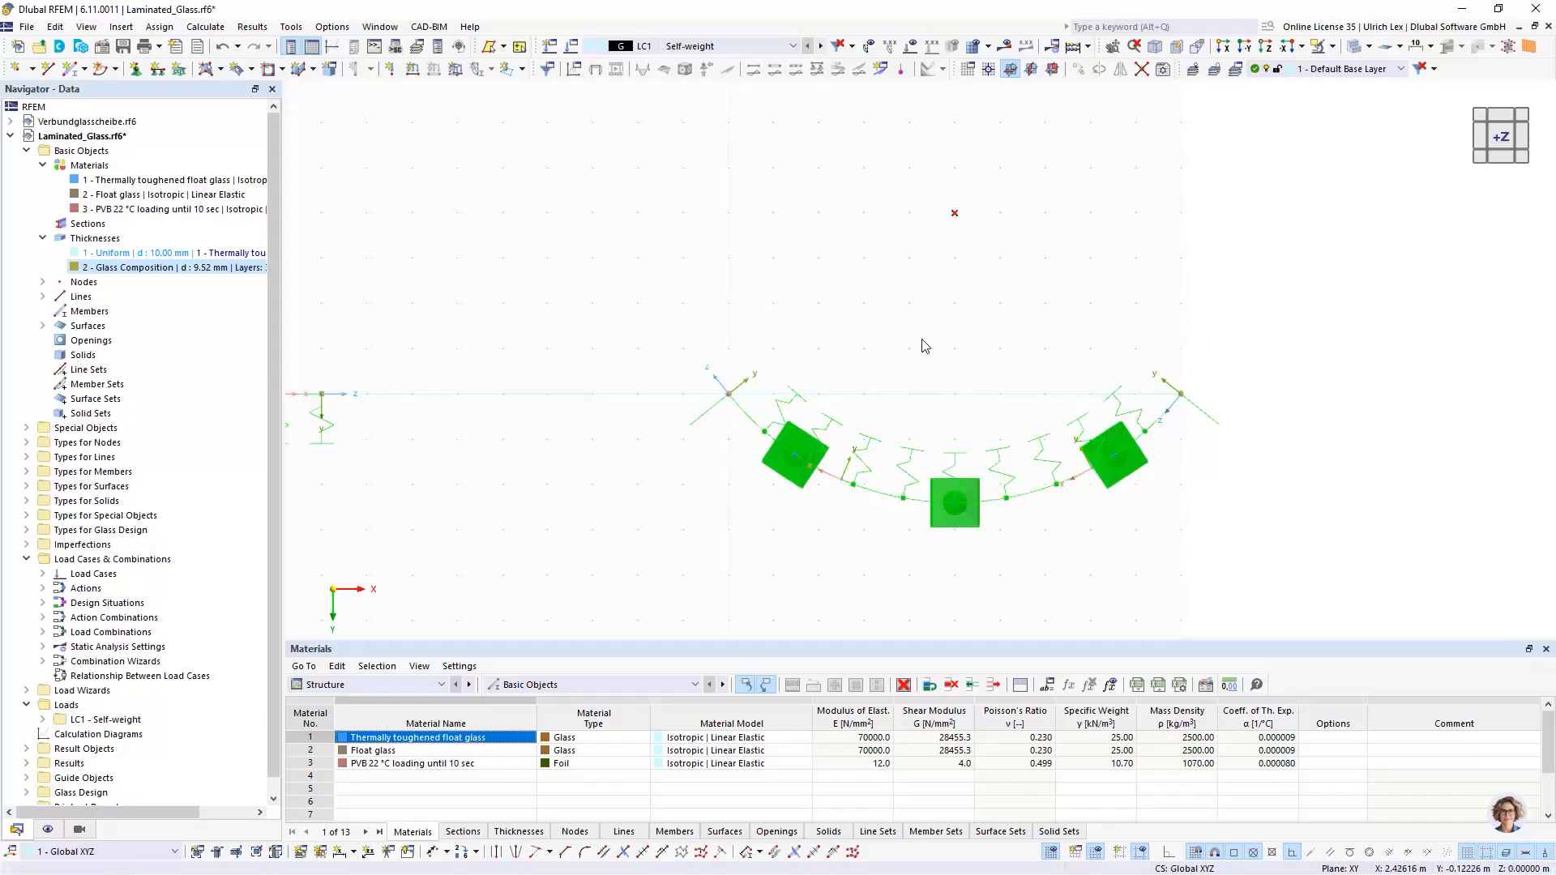
scroll(921, 381, down, 3)
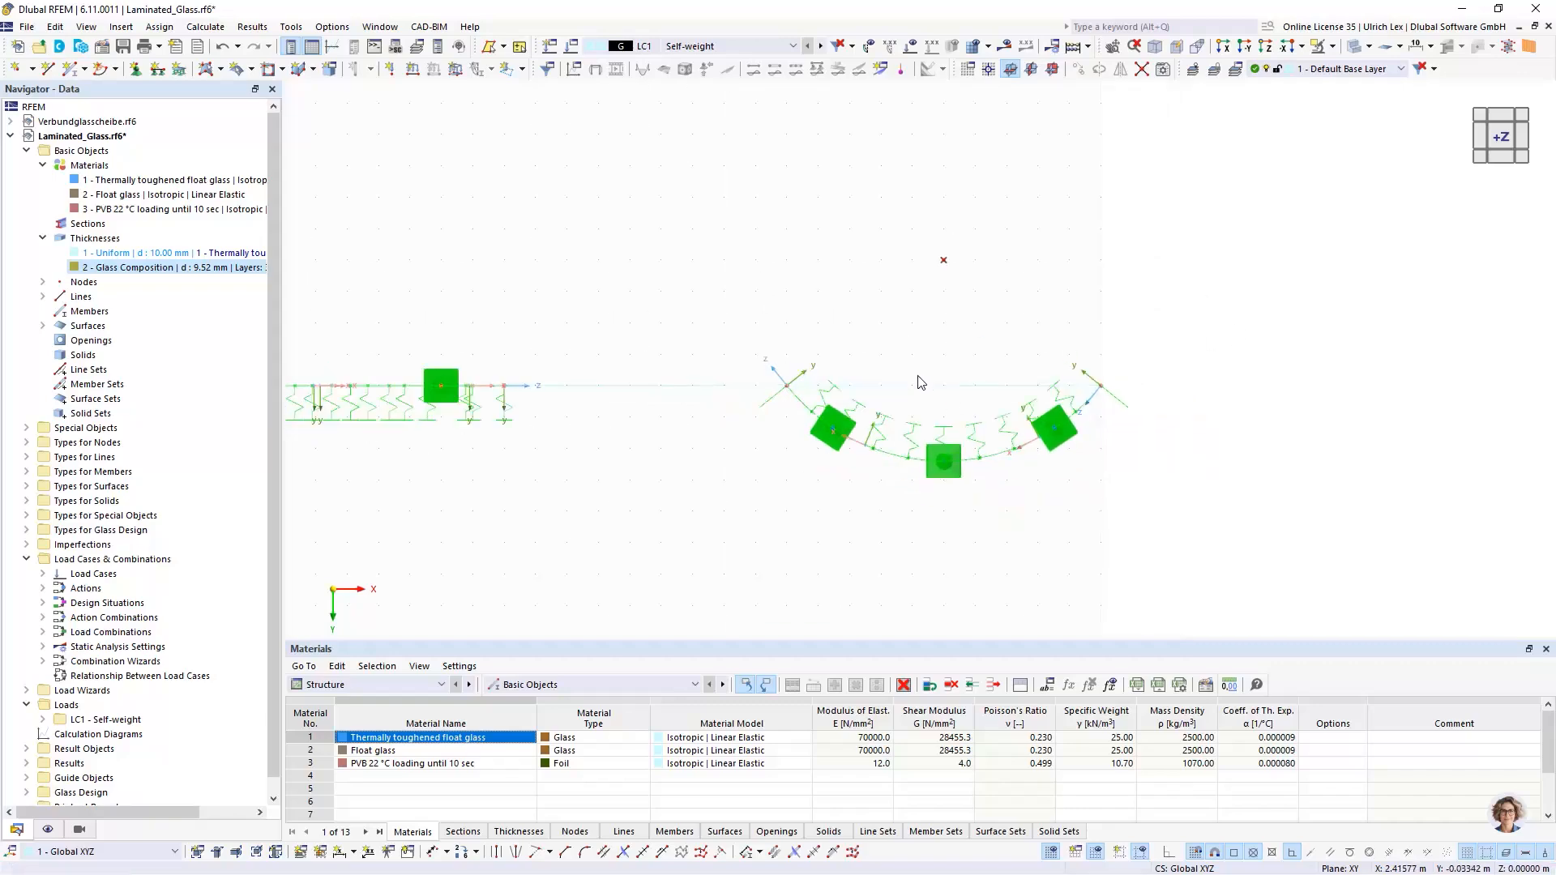
ctrl+middle_drag(895, 526, 843, 258)
scroll(1239, 311, down, 2)
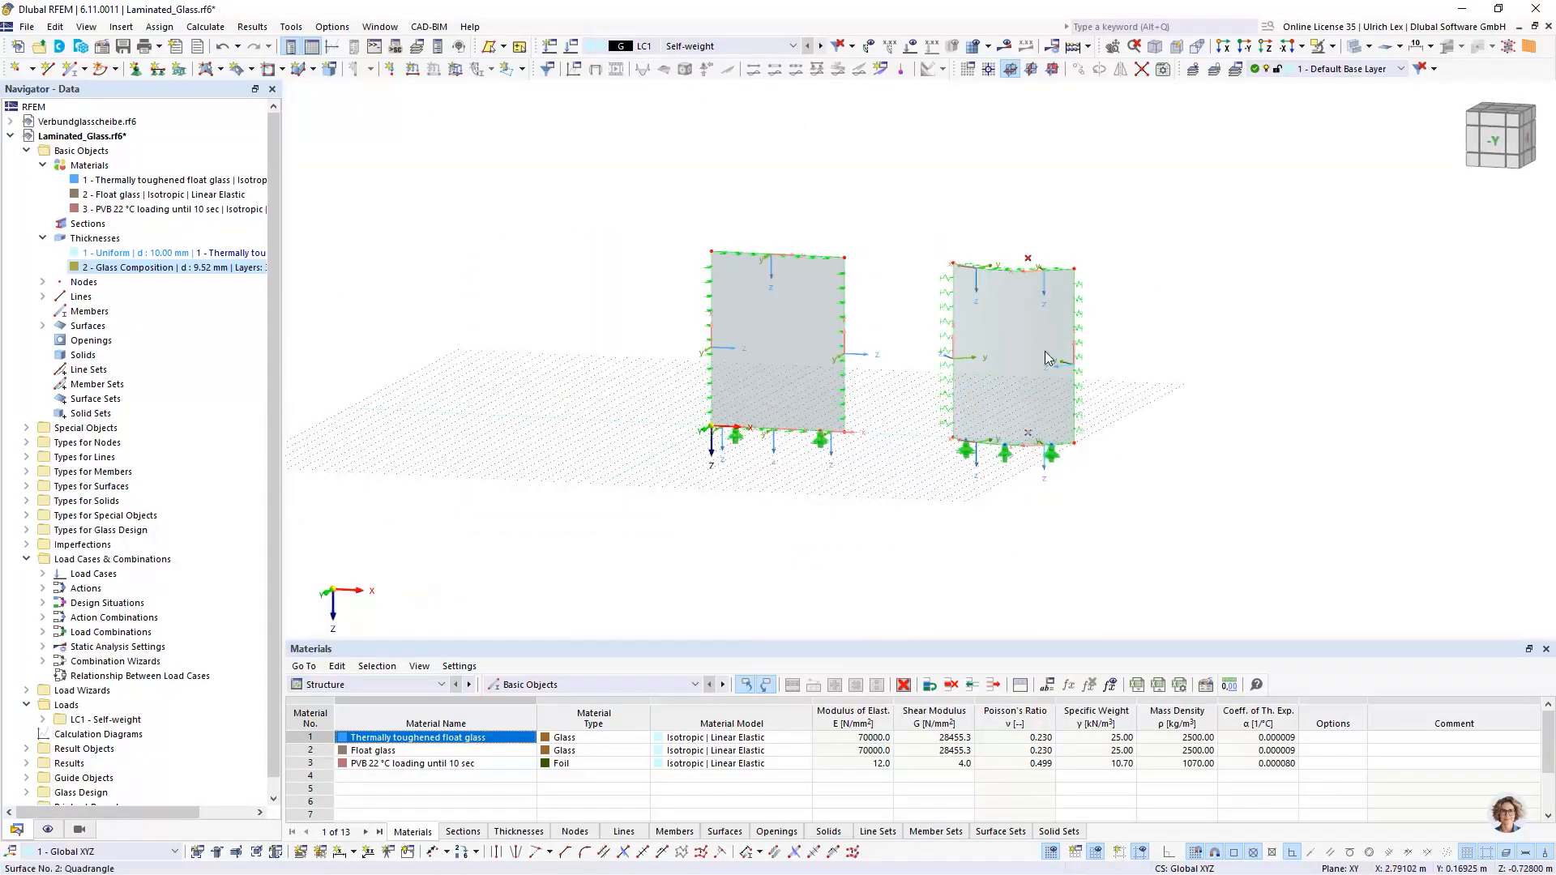
scroll(1041, 360, up, 2)
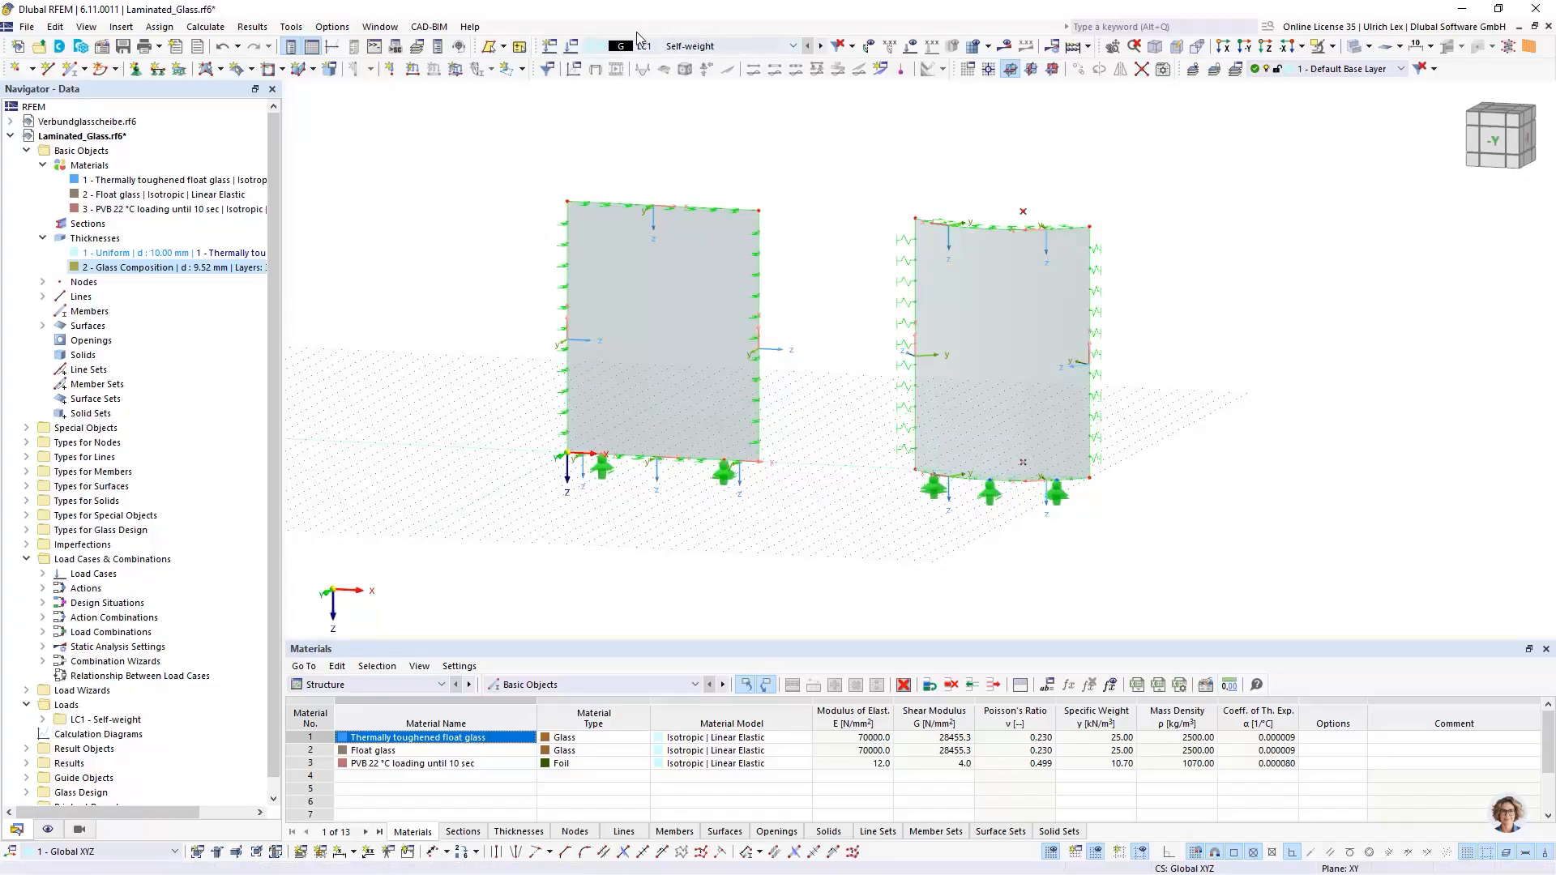
Step: Check the base settings for load cases and combinations, and add a second load case with the action category Wind
click(591, 45)
drag(595, 63, 620, 106)
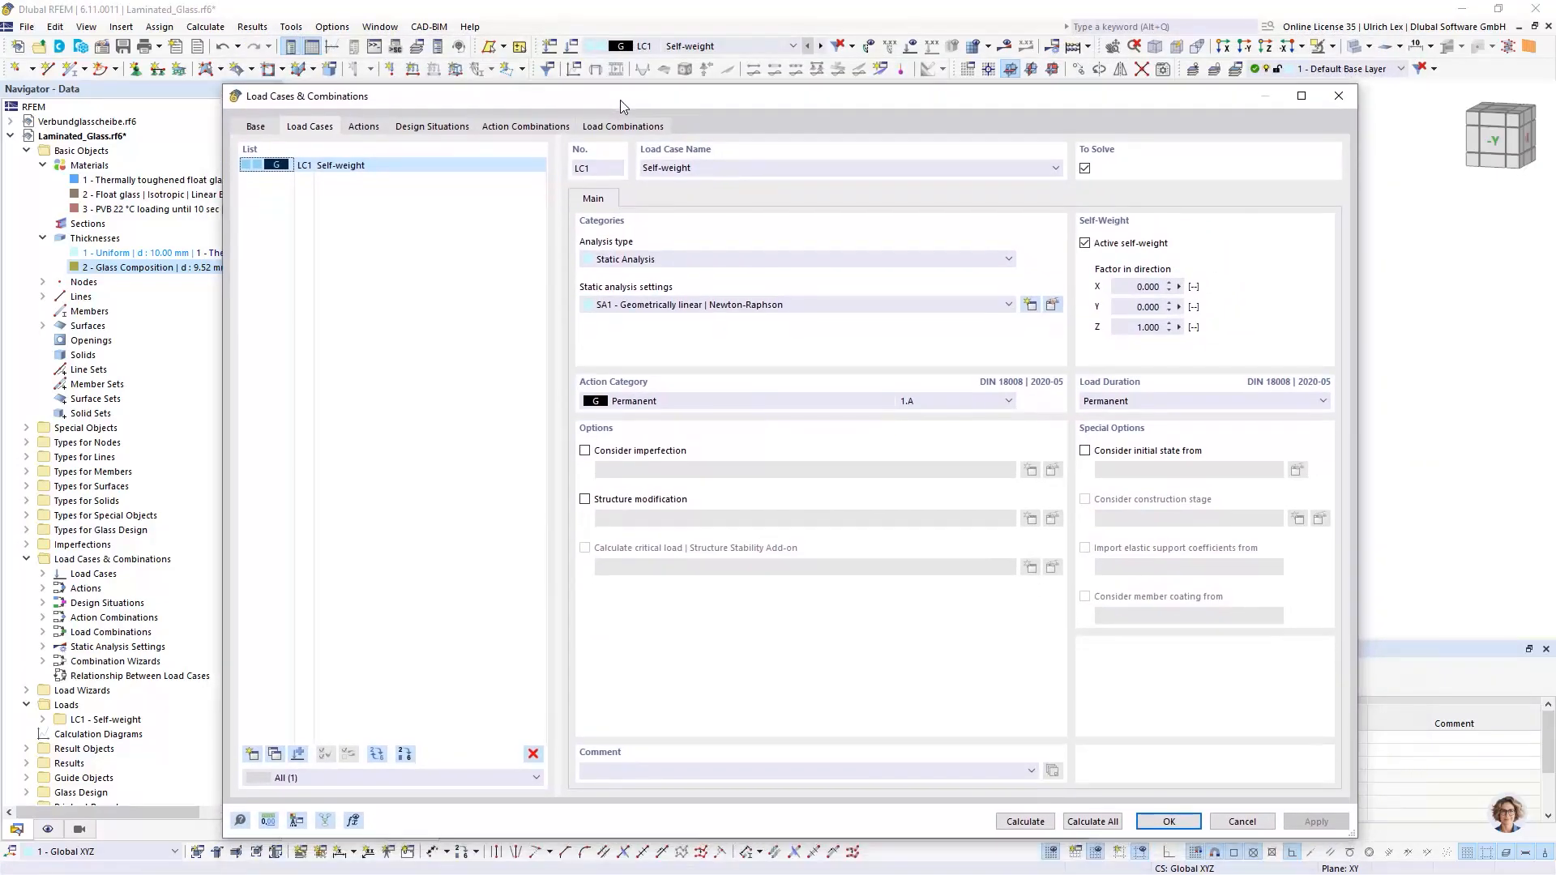
click(269, 125)
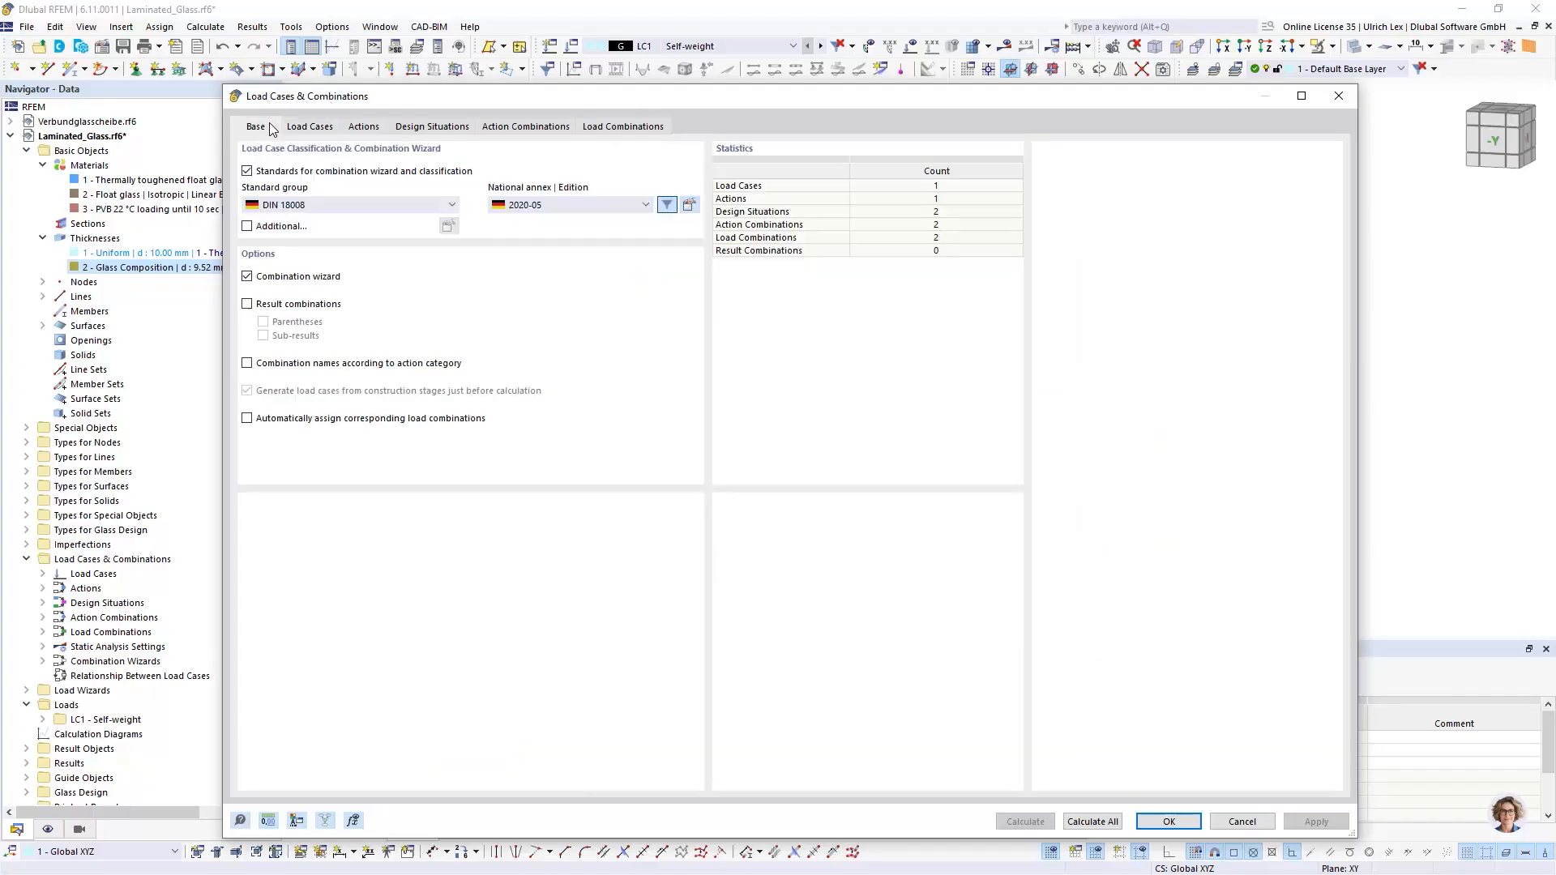
drag(435, 97, 454, 75)
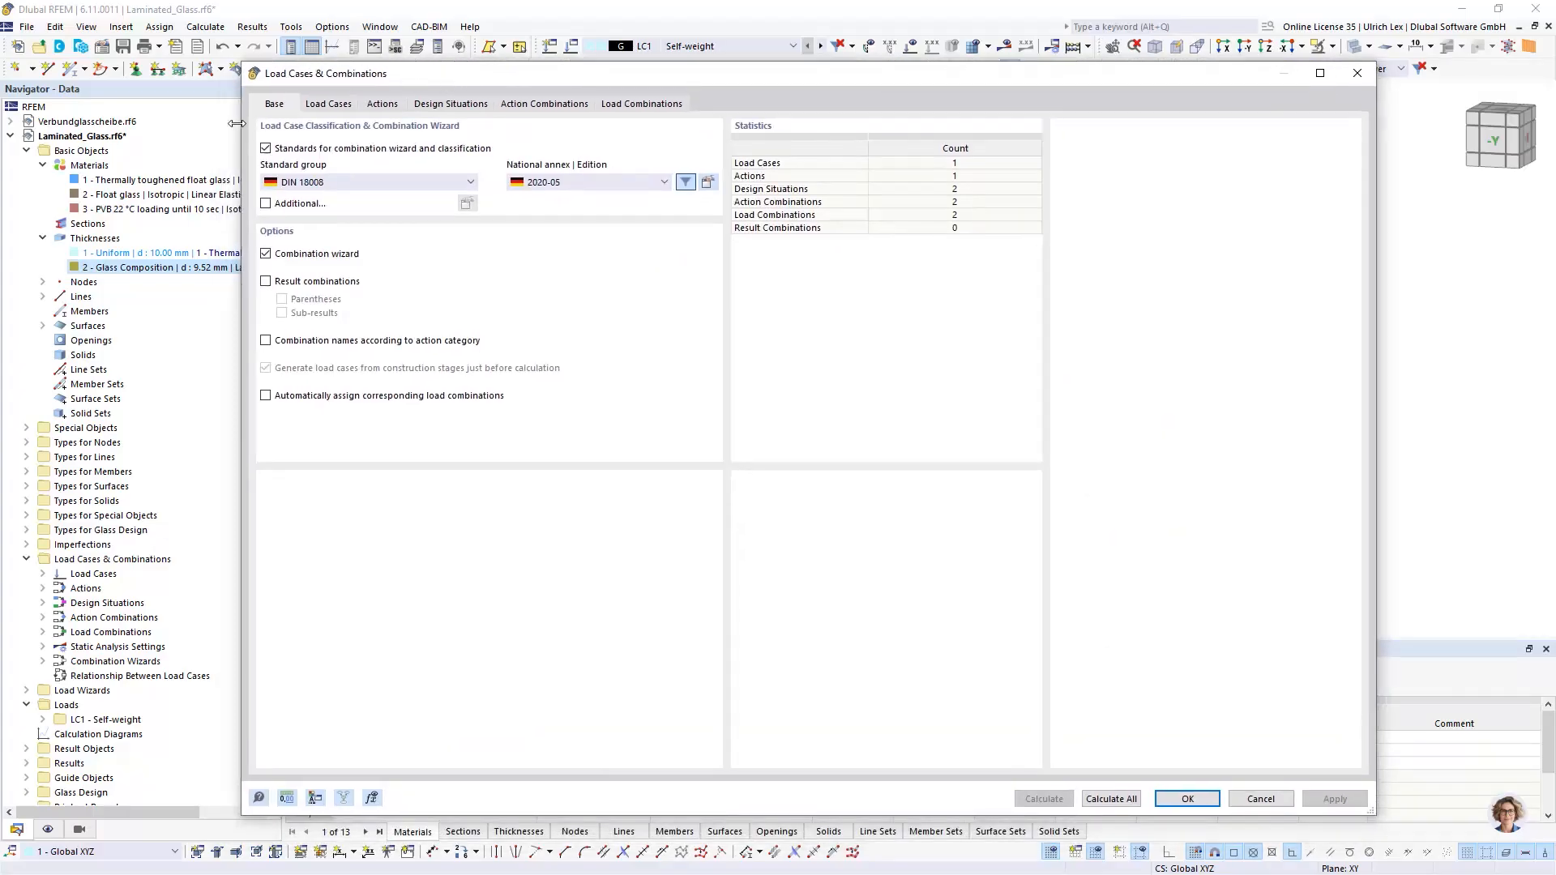
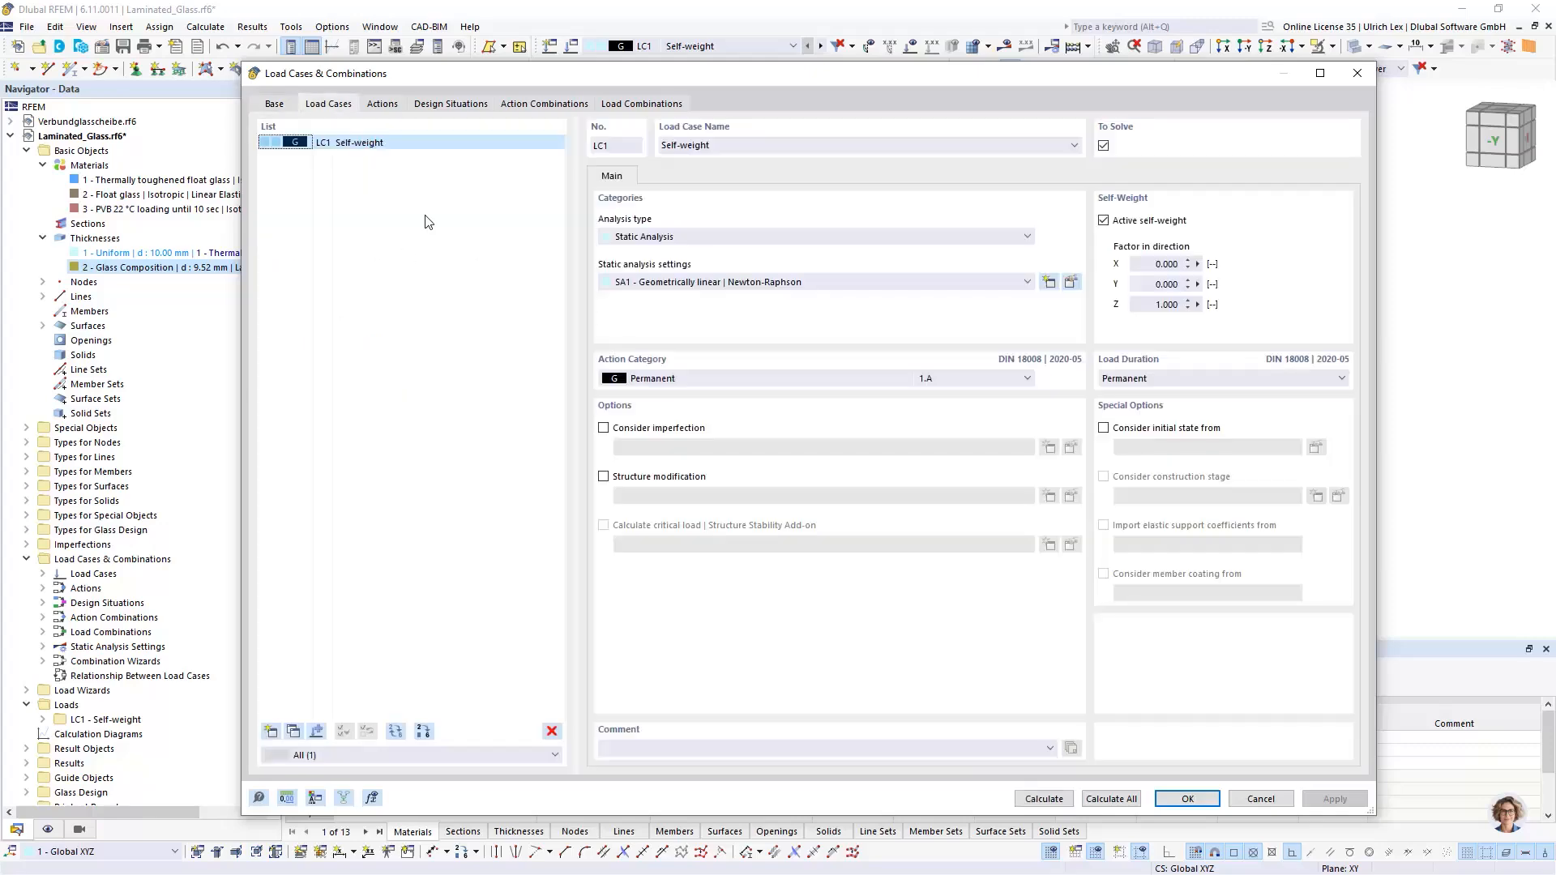
click(275, 105)
click(329, 106)
click(271, 732)
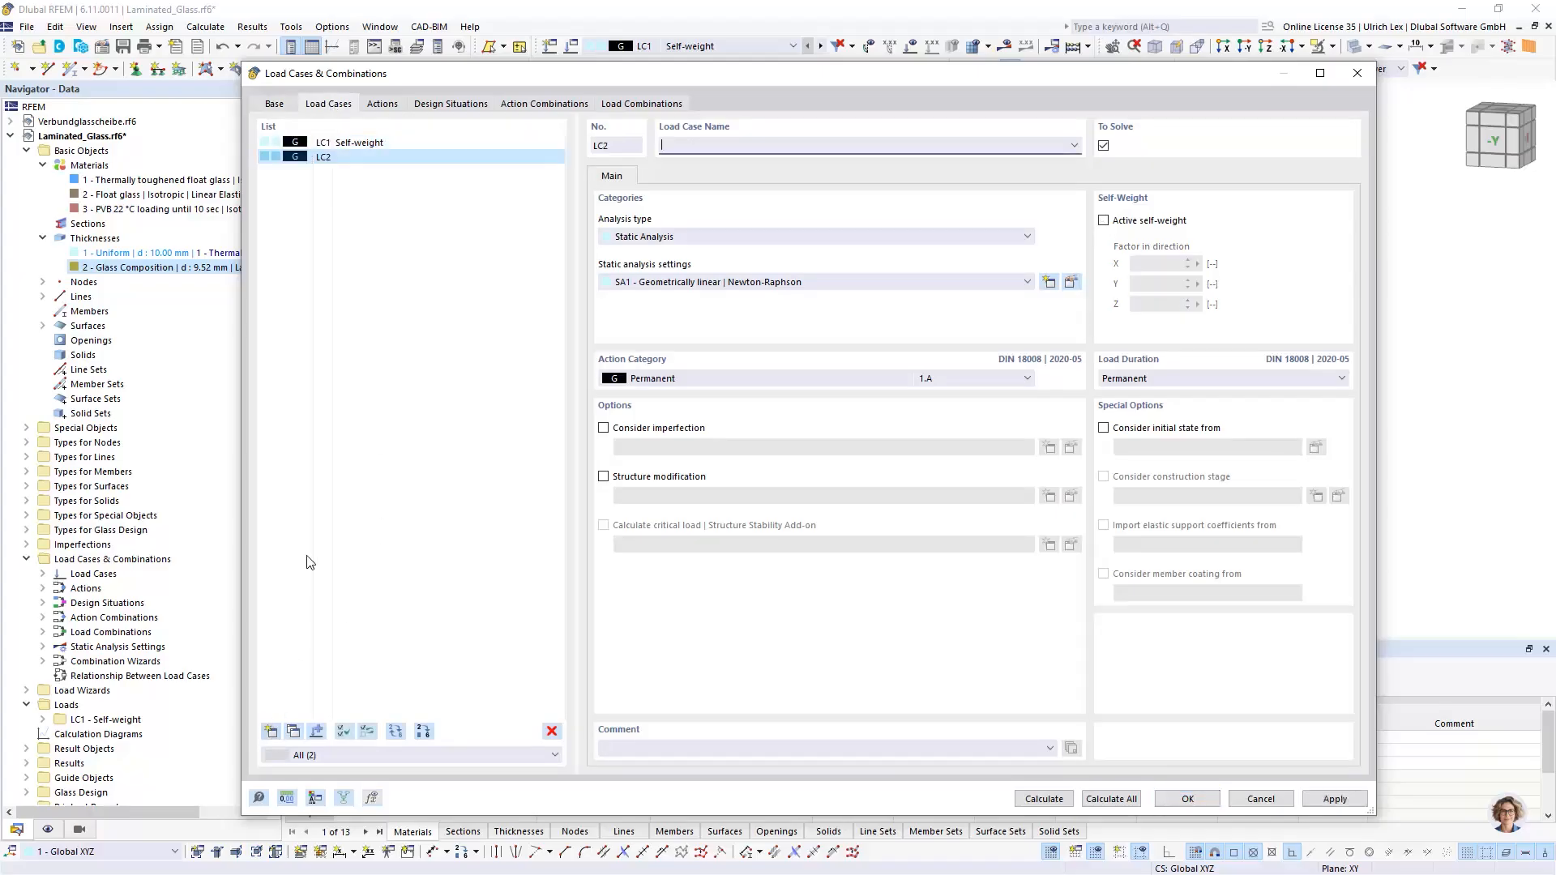
click(679, 382)
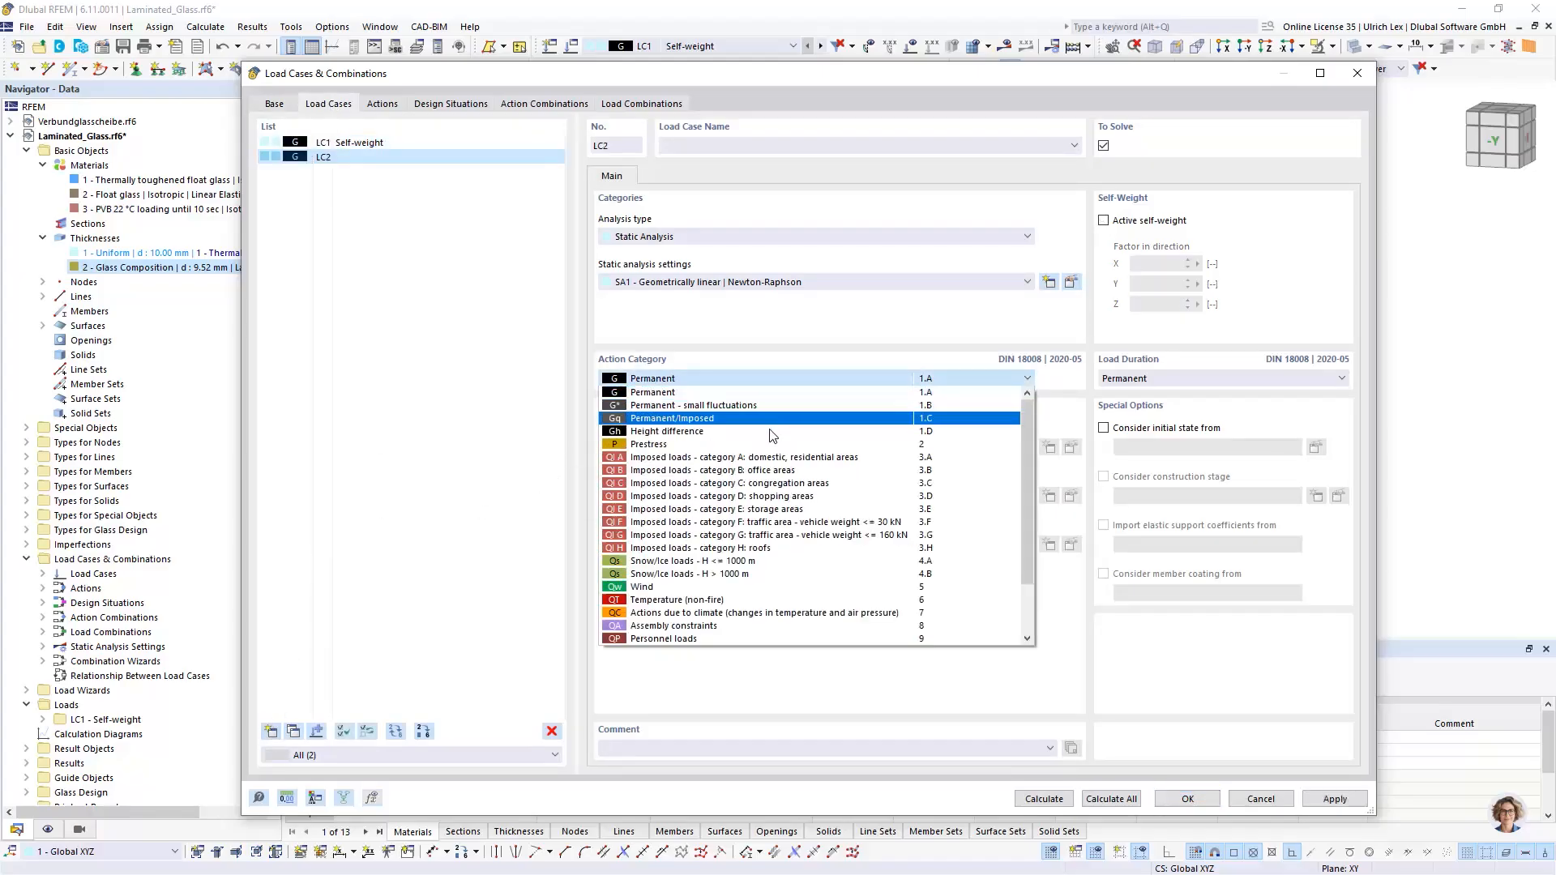
click(710, 593)
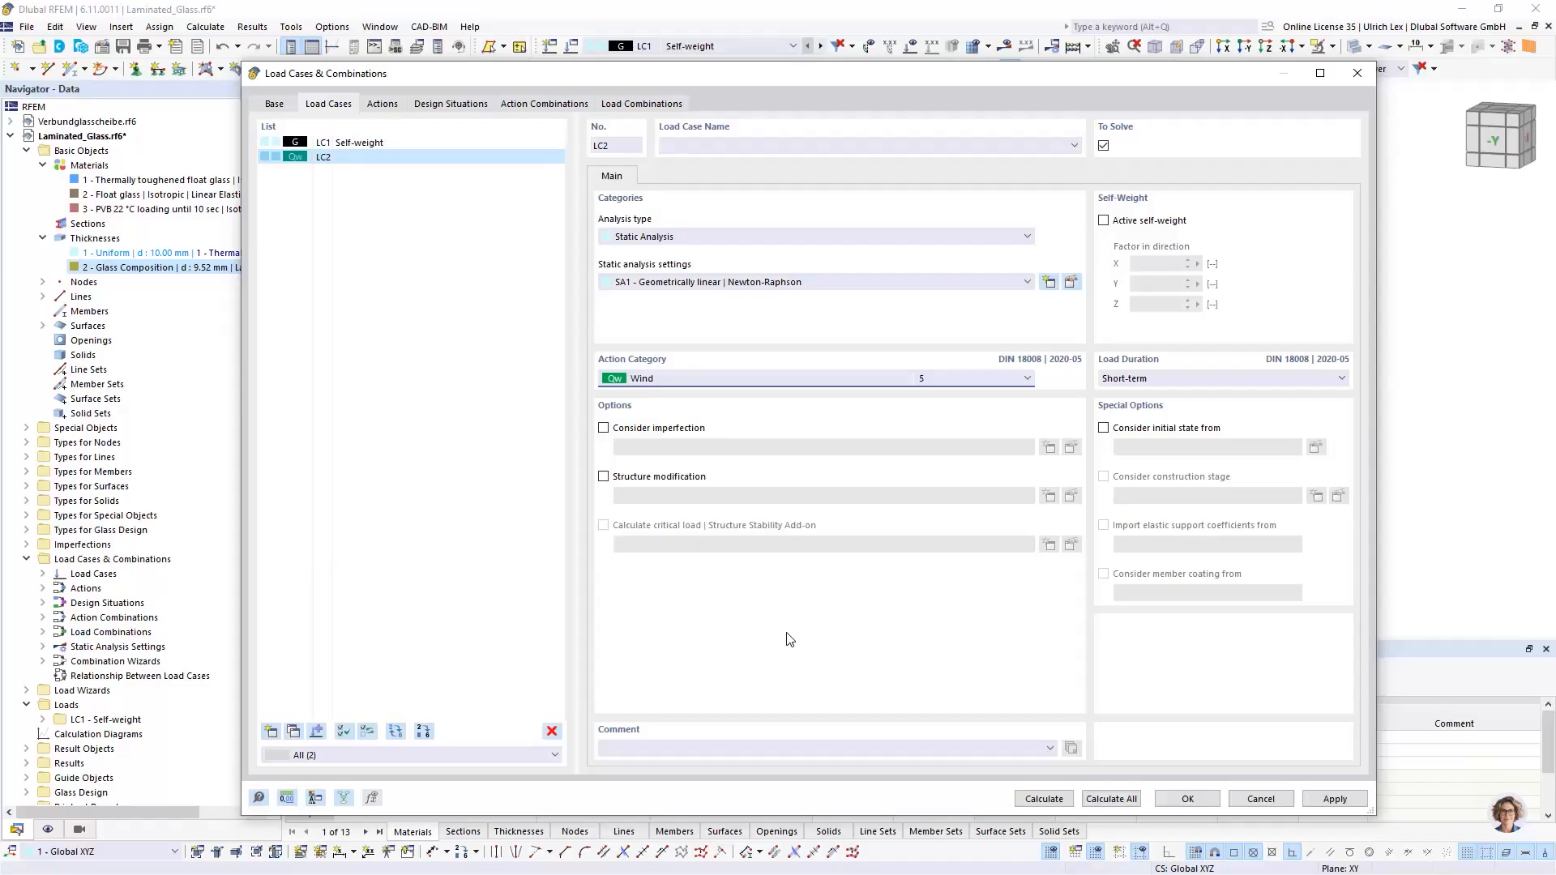
Step: Check the combination standard and compare the load durations of the self-weight and wind load cases
click(267, 105)
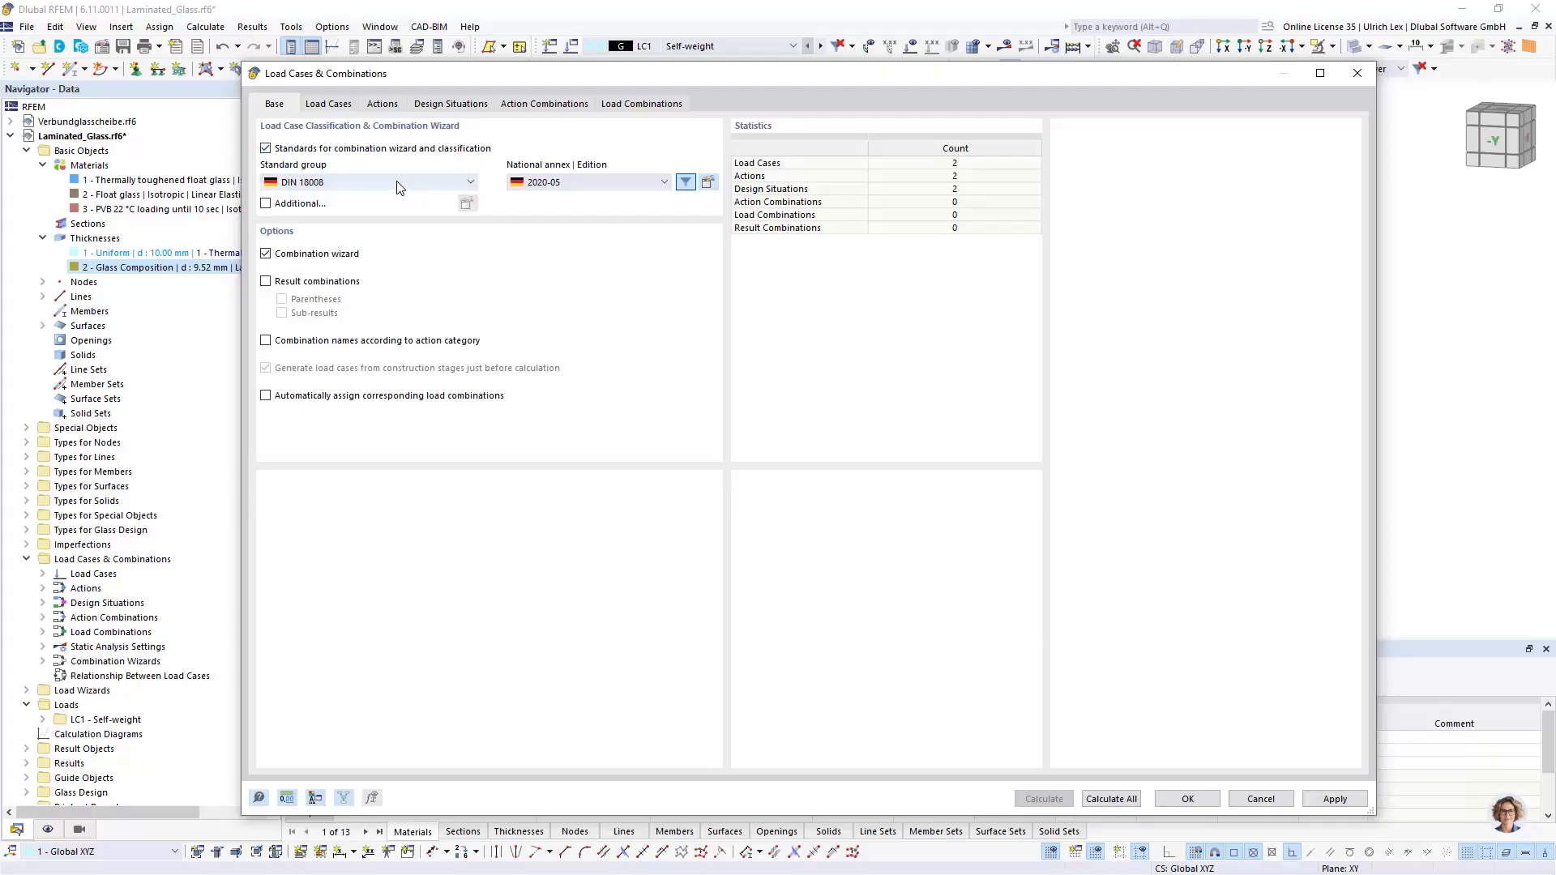
click(329, 105)
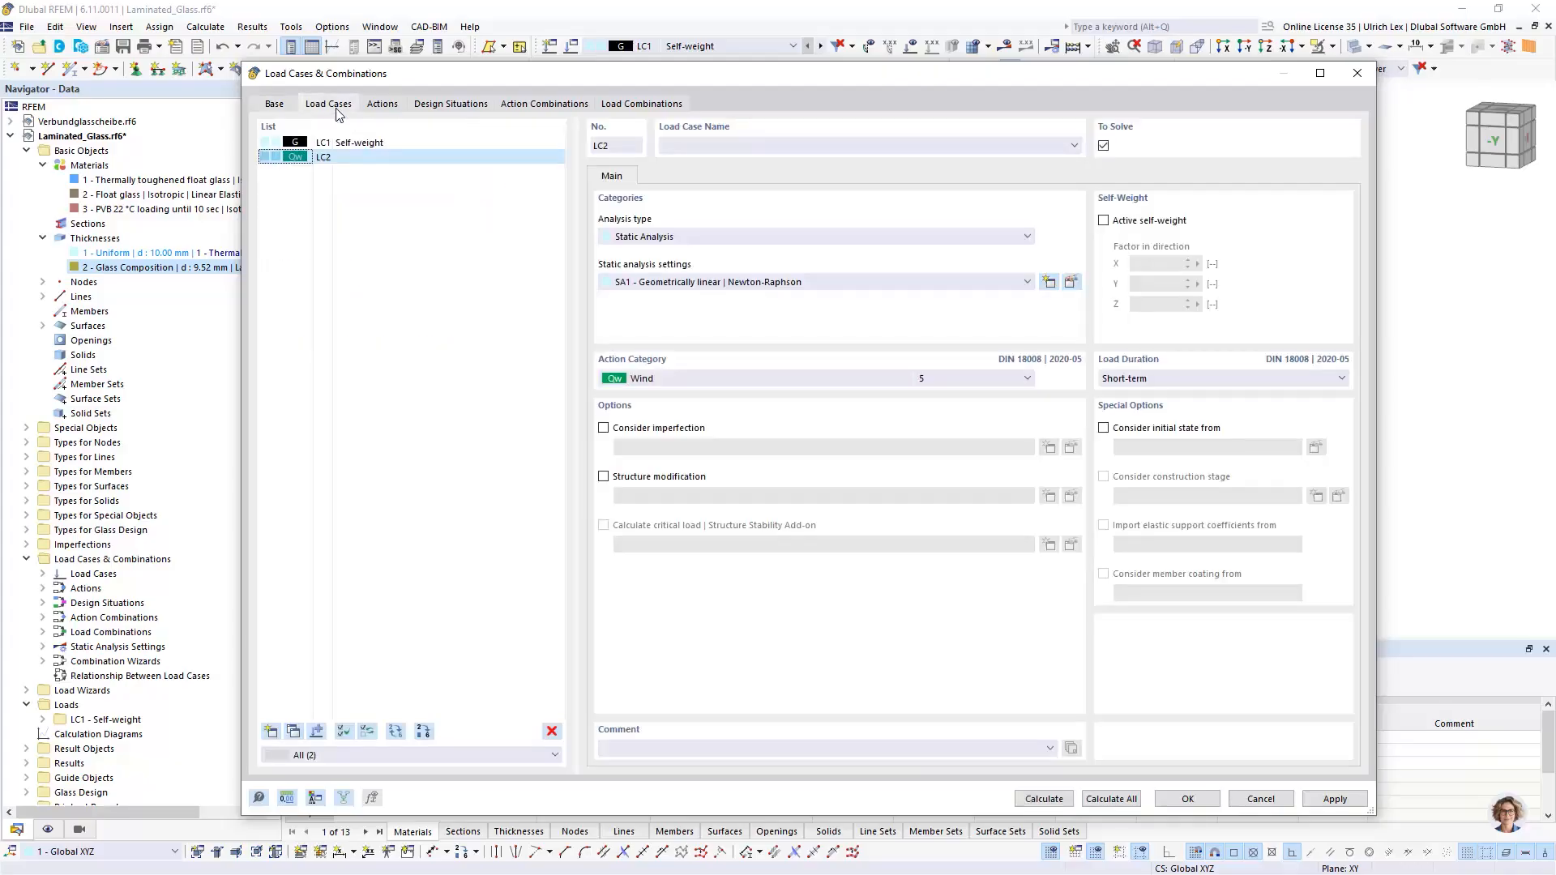
click(1178, 377)
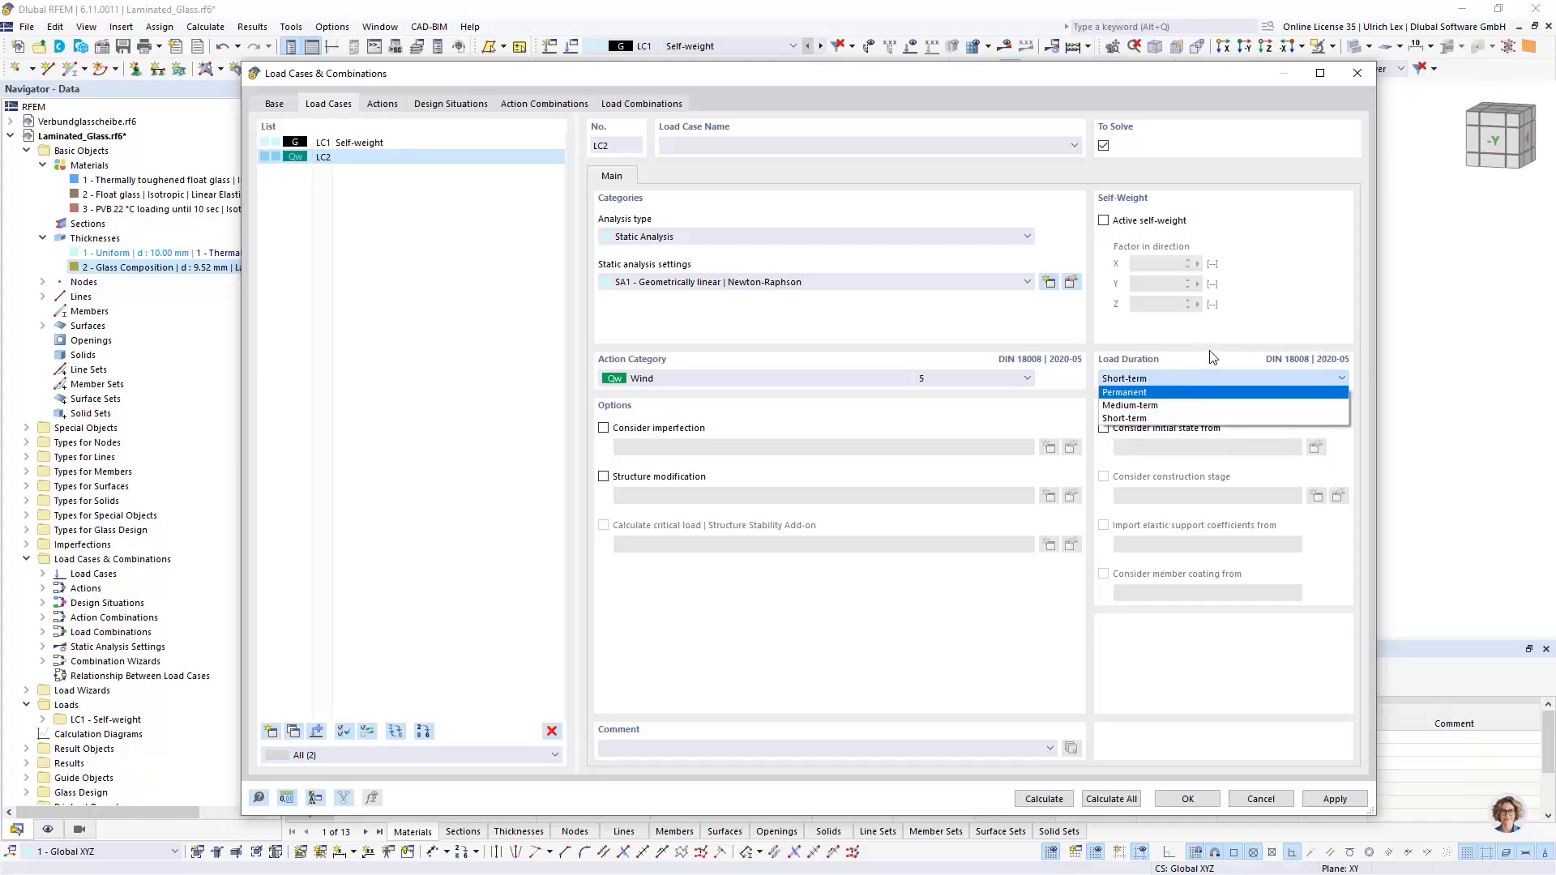
click(1250, 357)
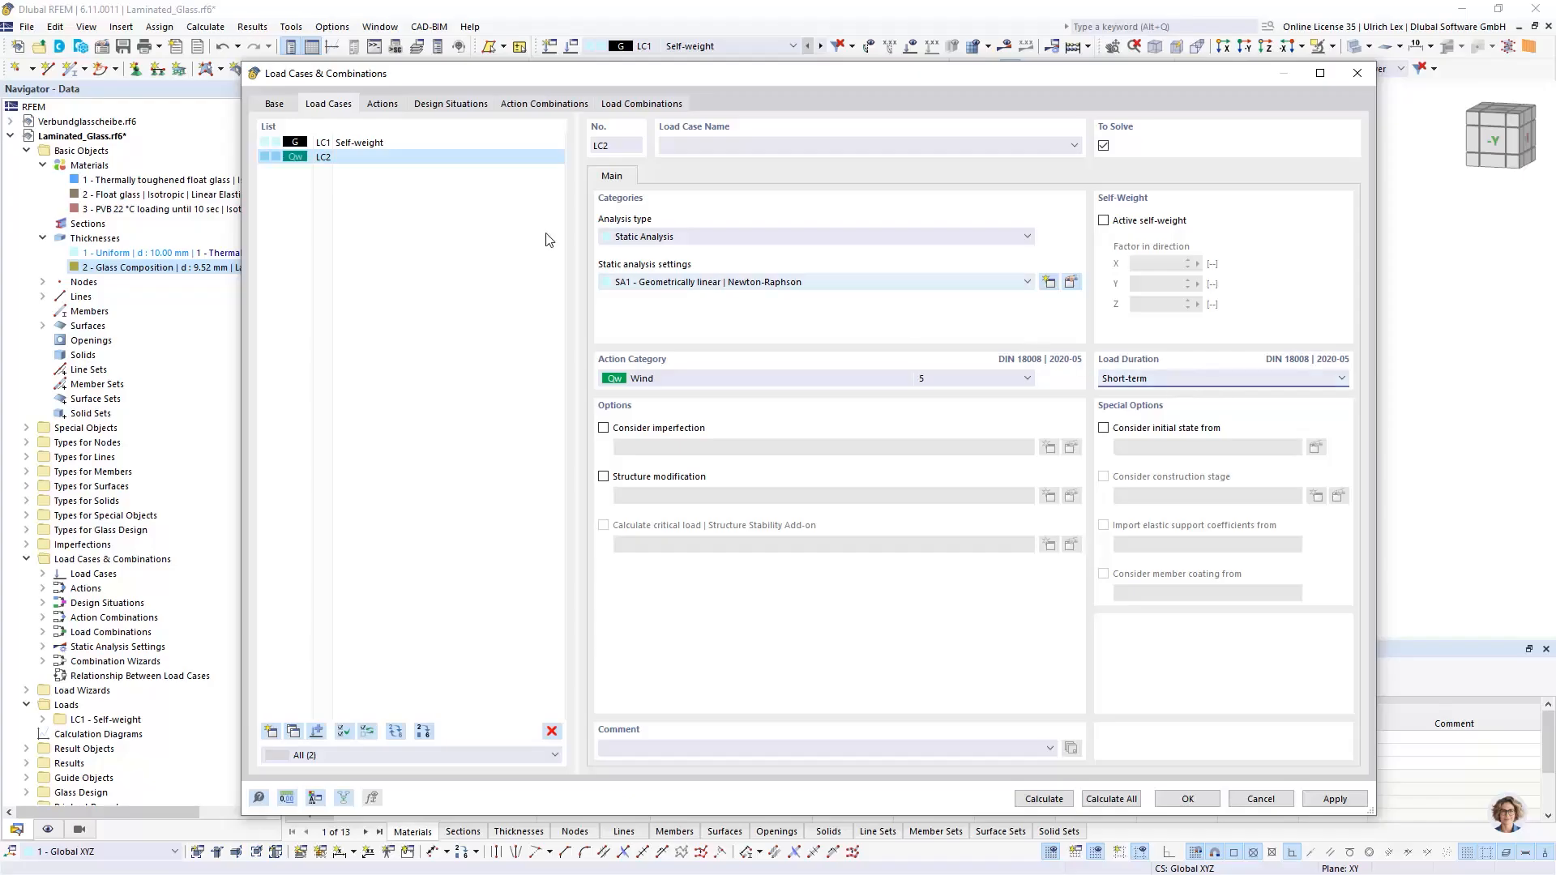
click(416, 144)
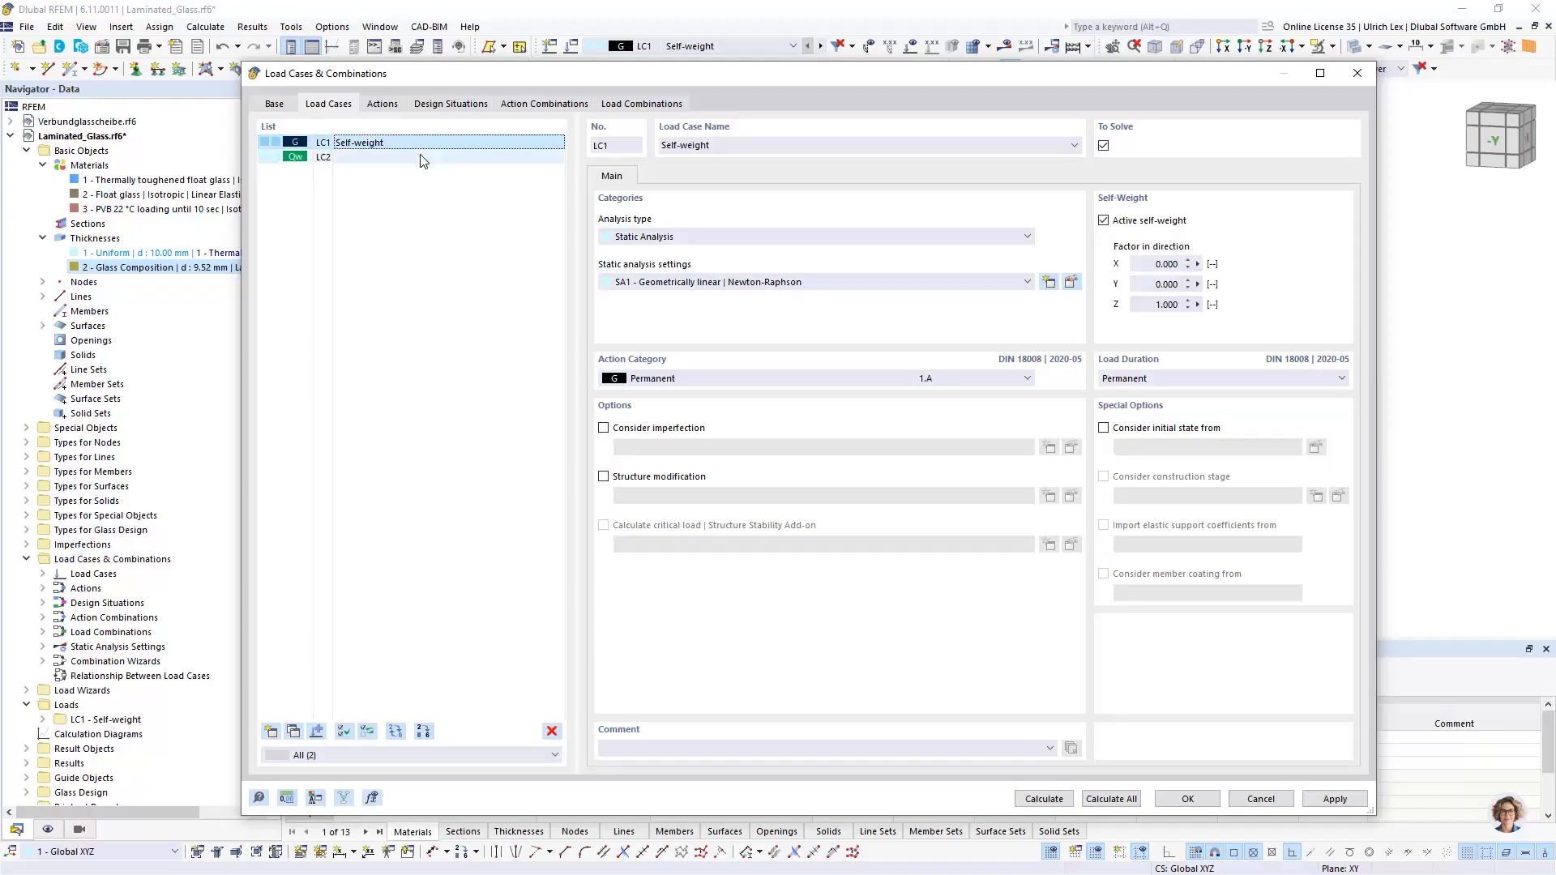
click(425, 158)
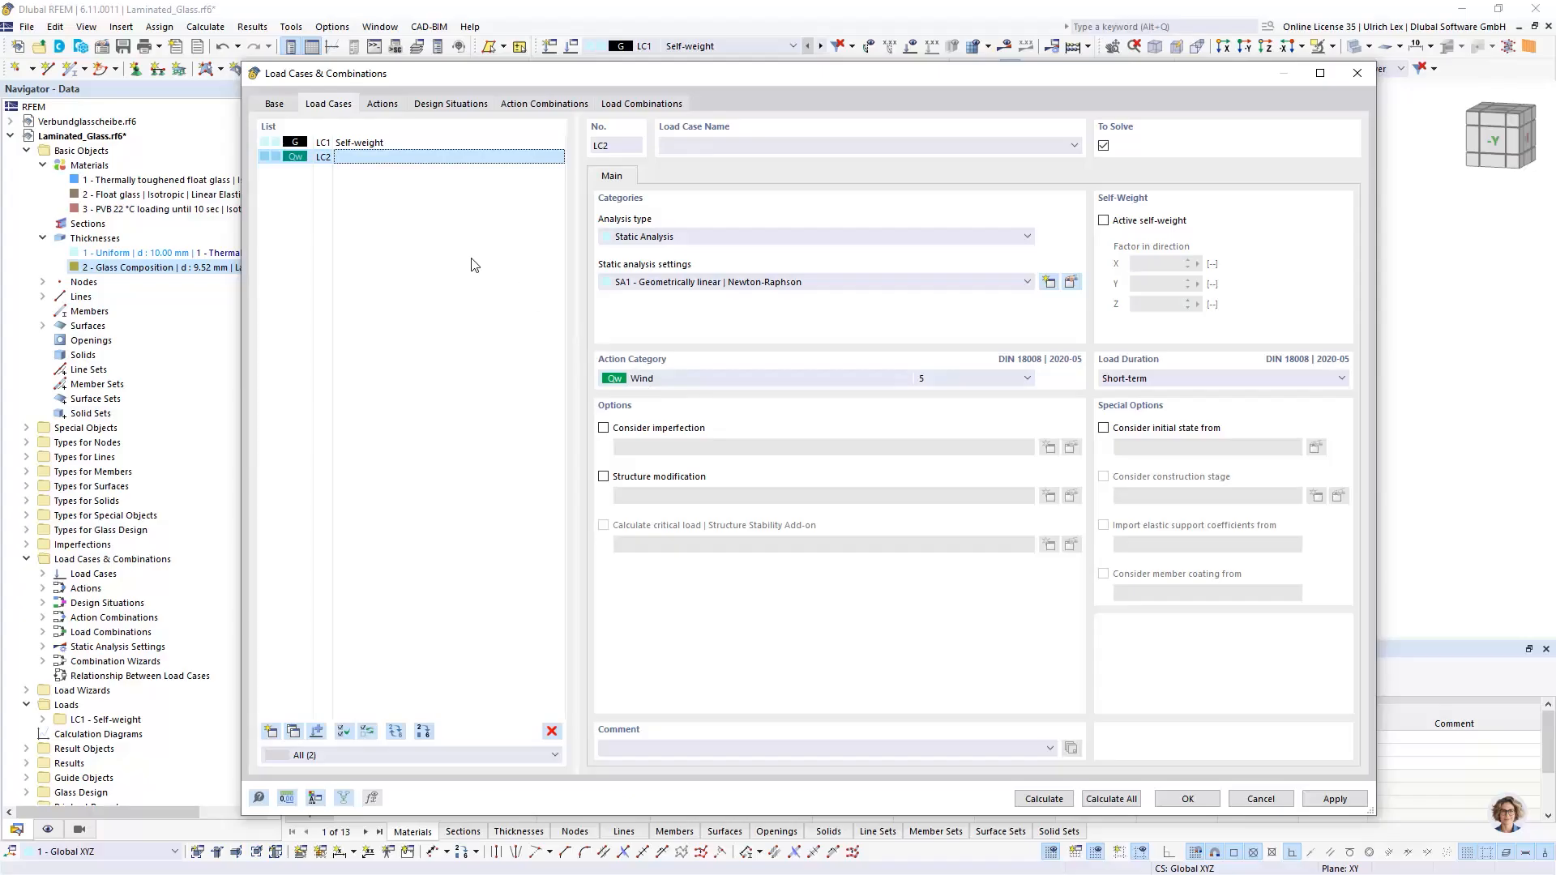
Step: Review the actions, design situations and load combinations, and accept the load case setup
click(382, 104)
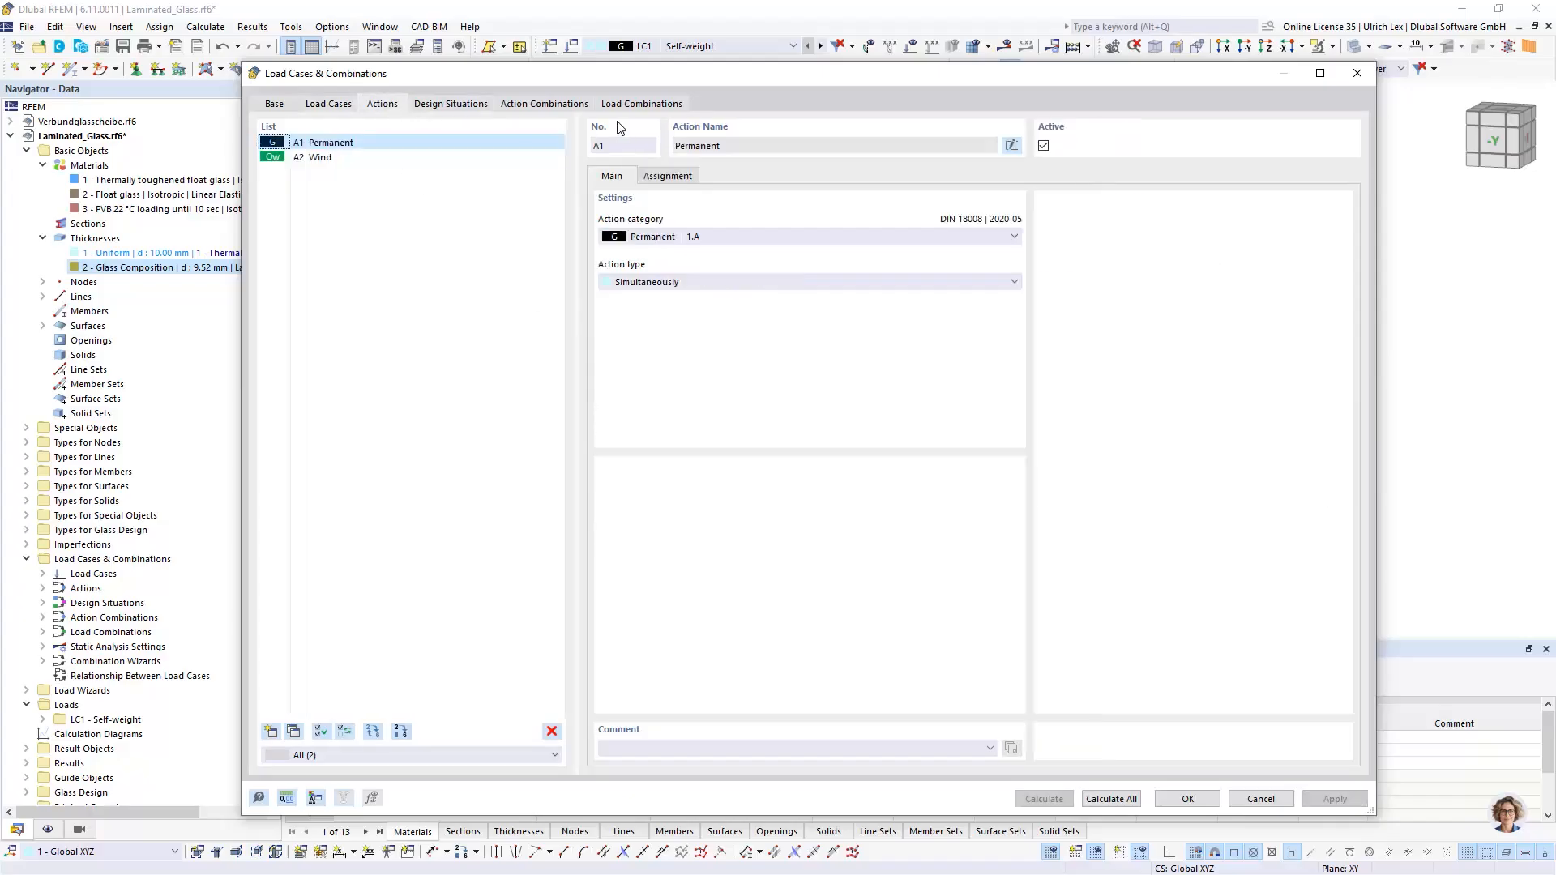
click(458, 105)
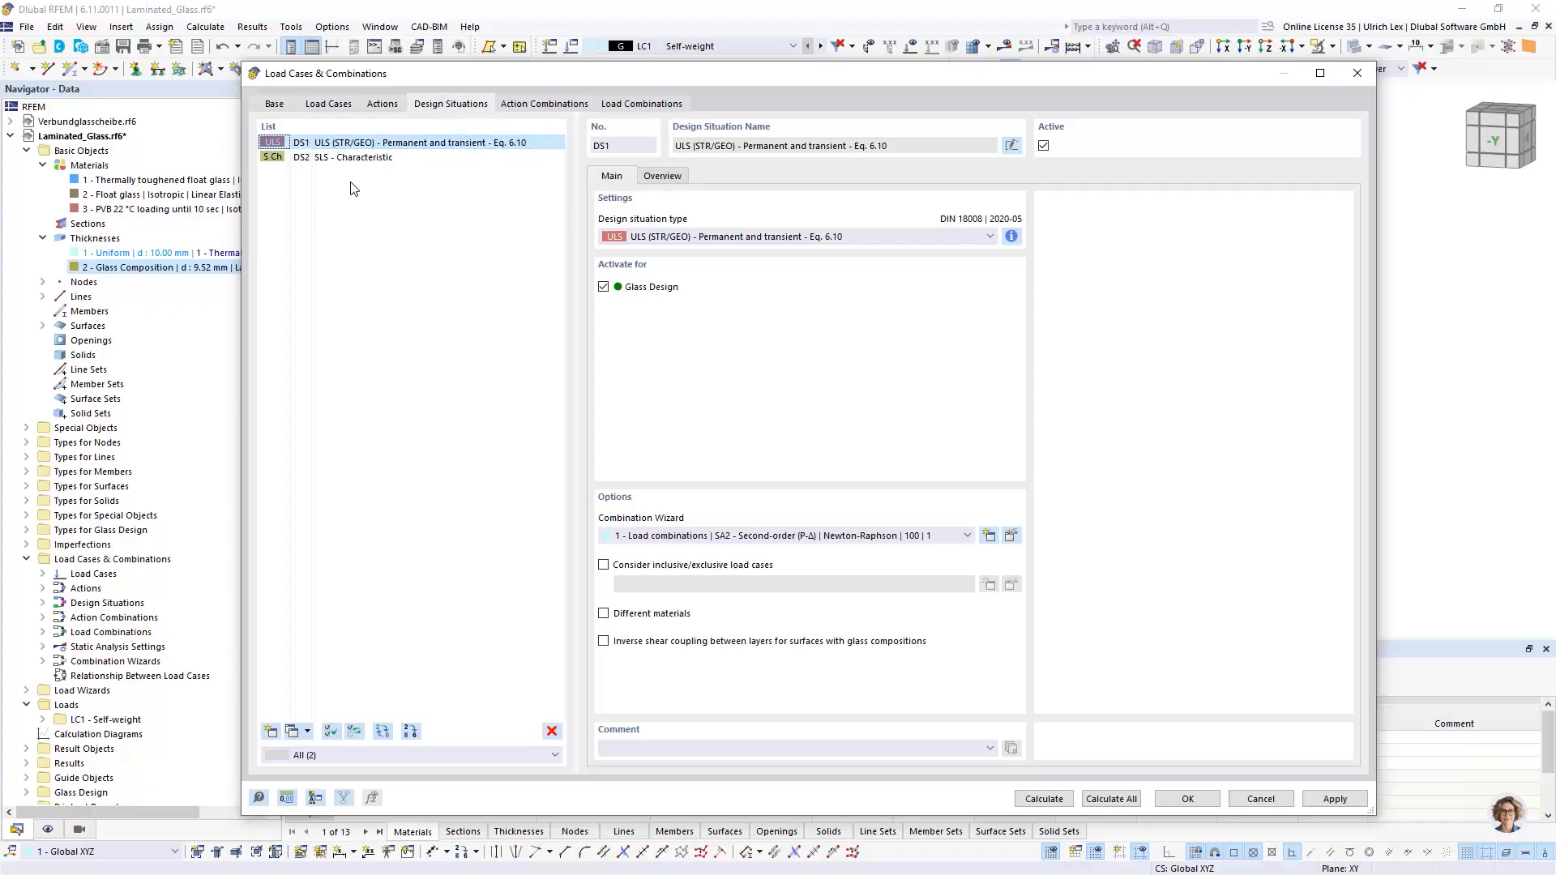
click(641, 103)
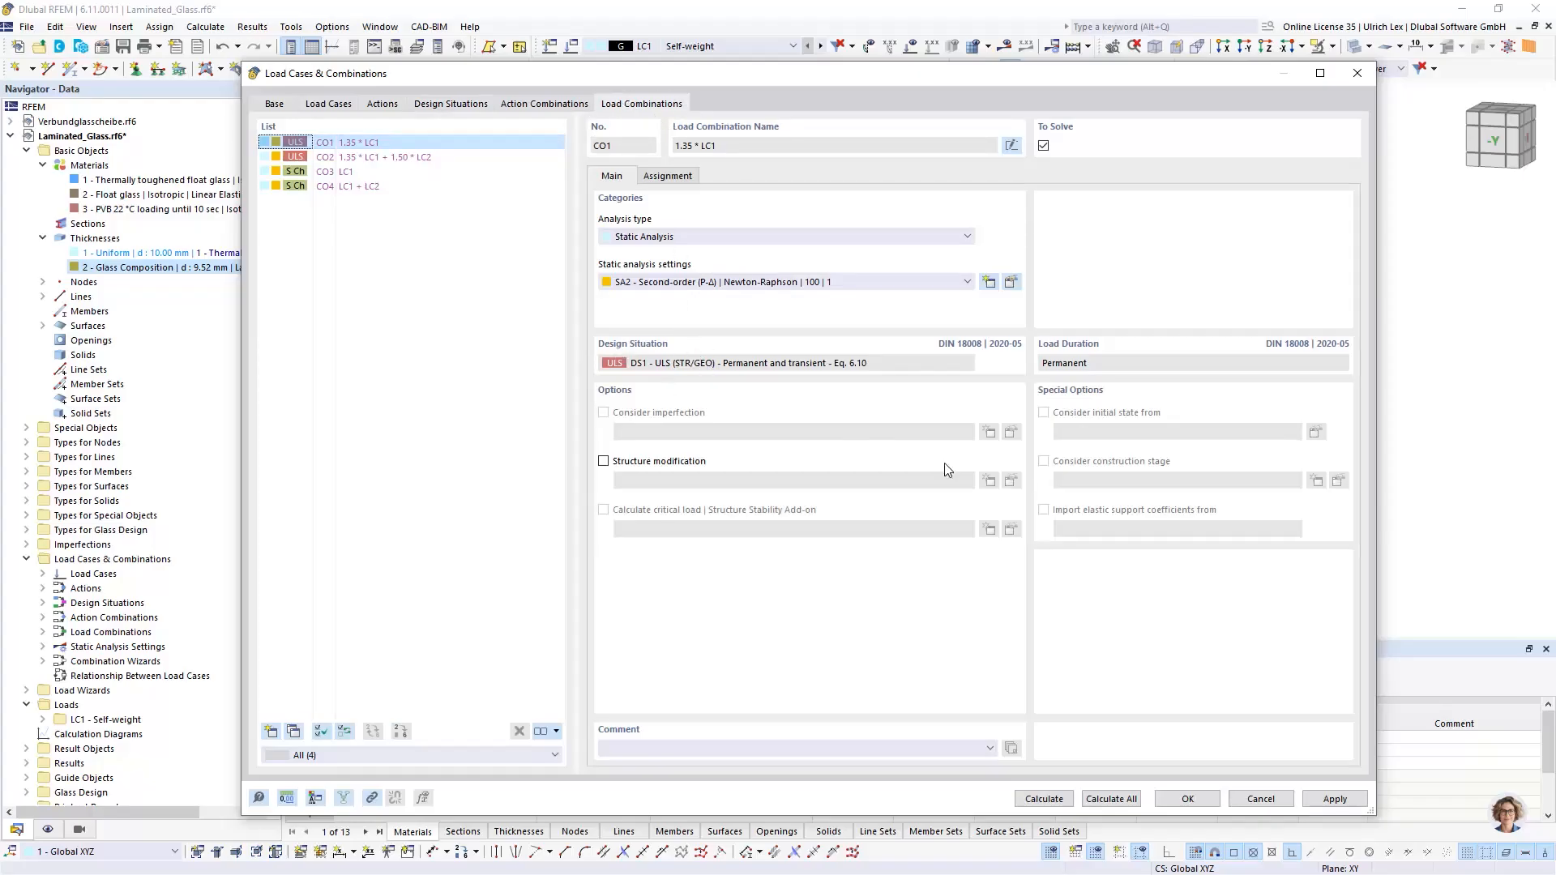
click(1188, 800)
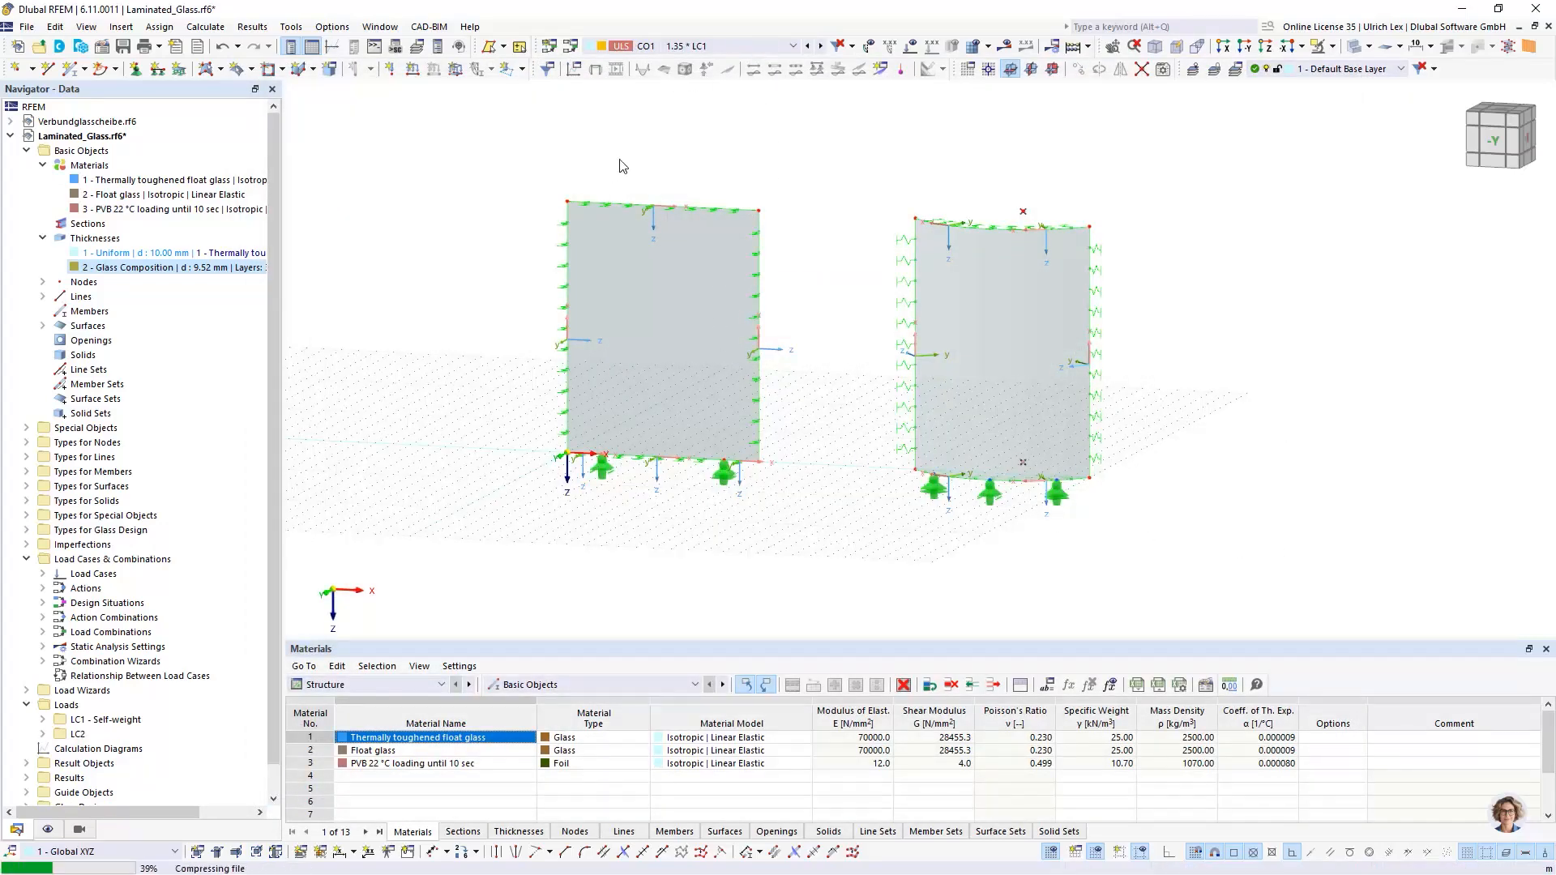
Step: Define a uniform surface force of -0.80 kN/m² in load case LC2, acting in global Y on true area
click(689, 47)
click(688, 74)
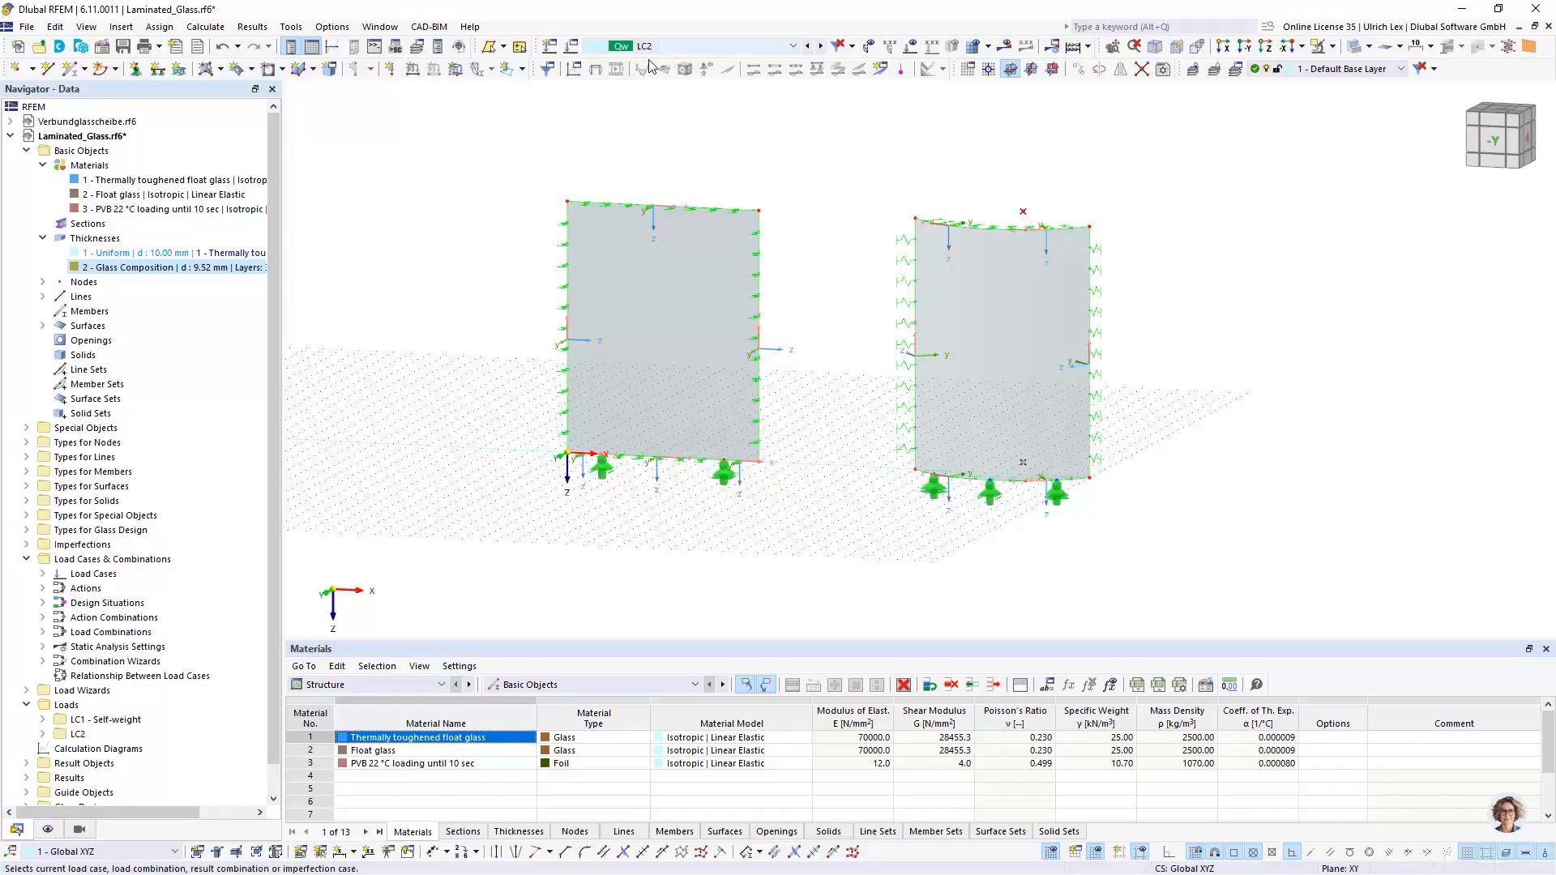
ctrl+middle_drag(828, 390, 805, 406)
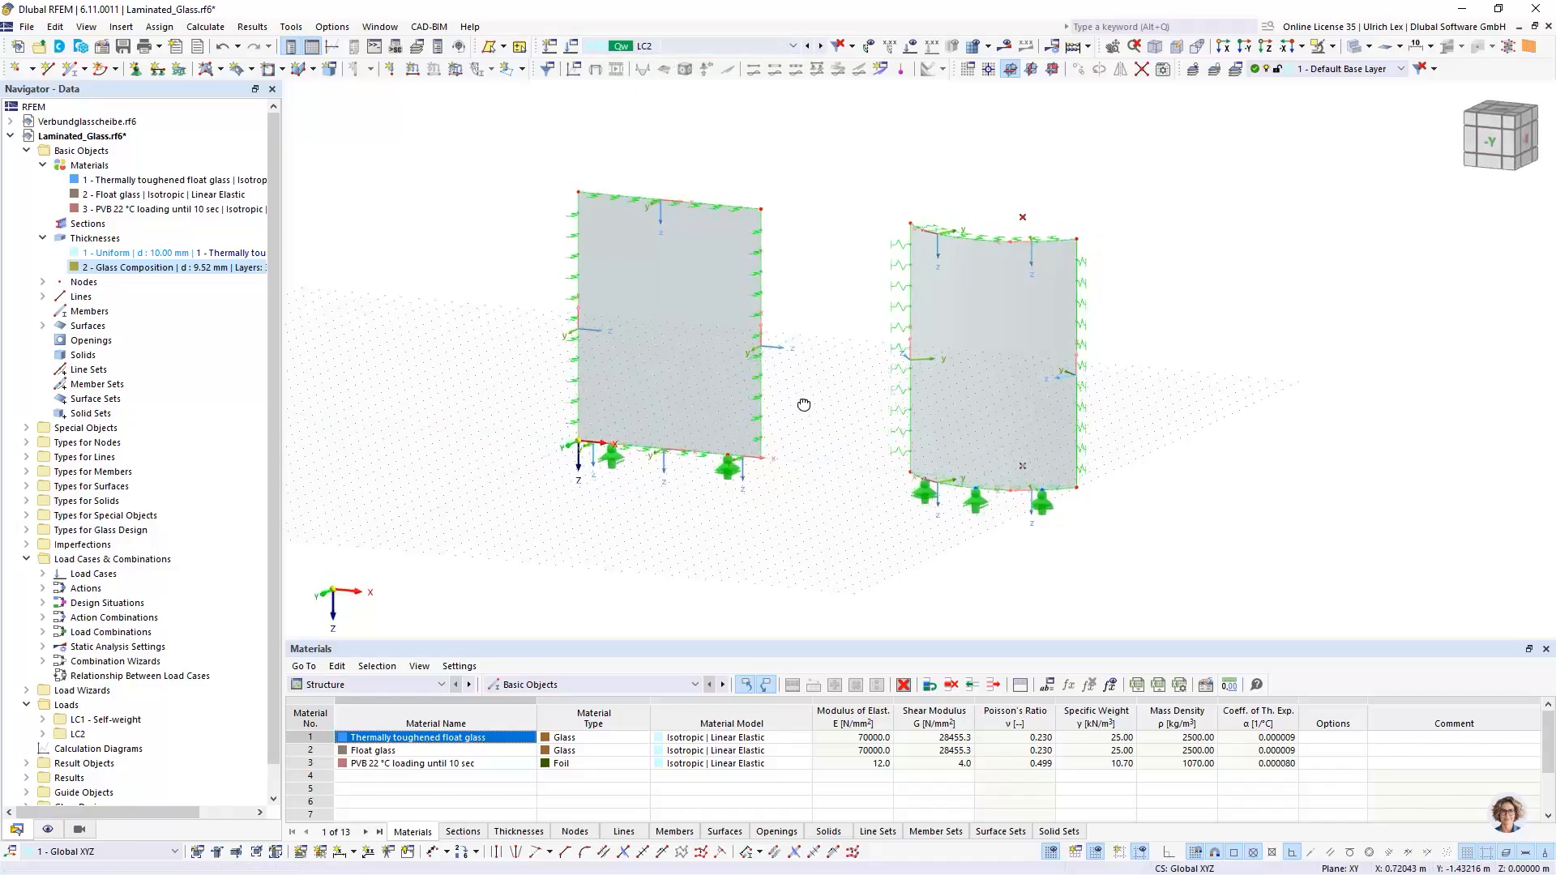
click(455, 72)
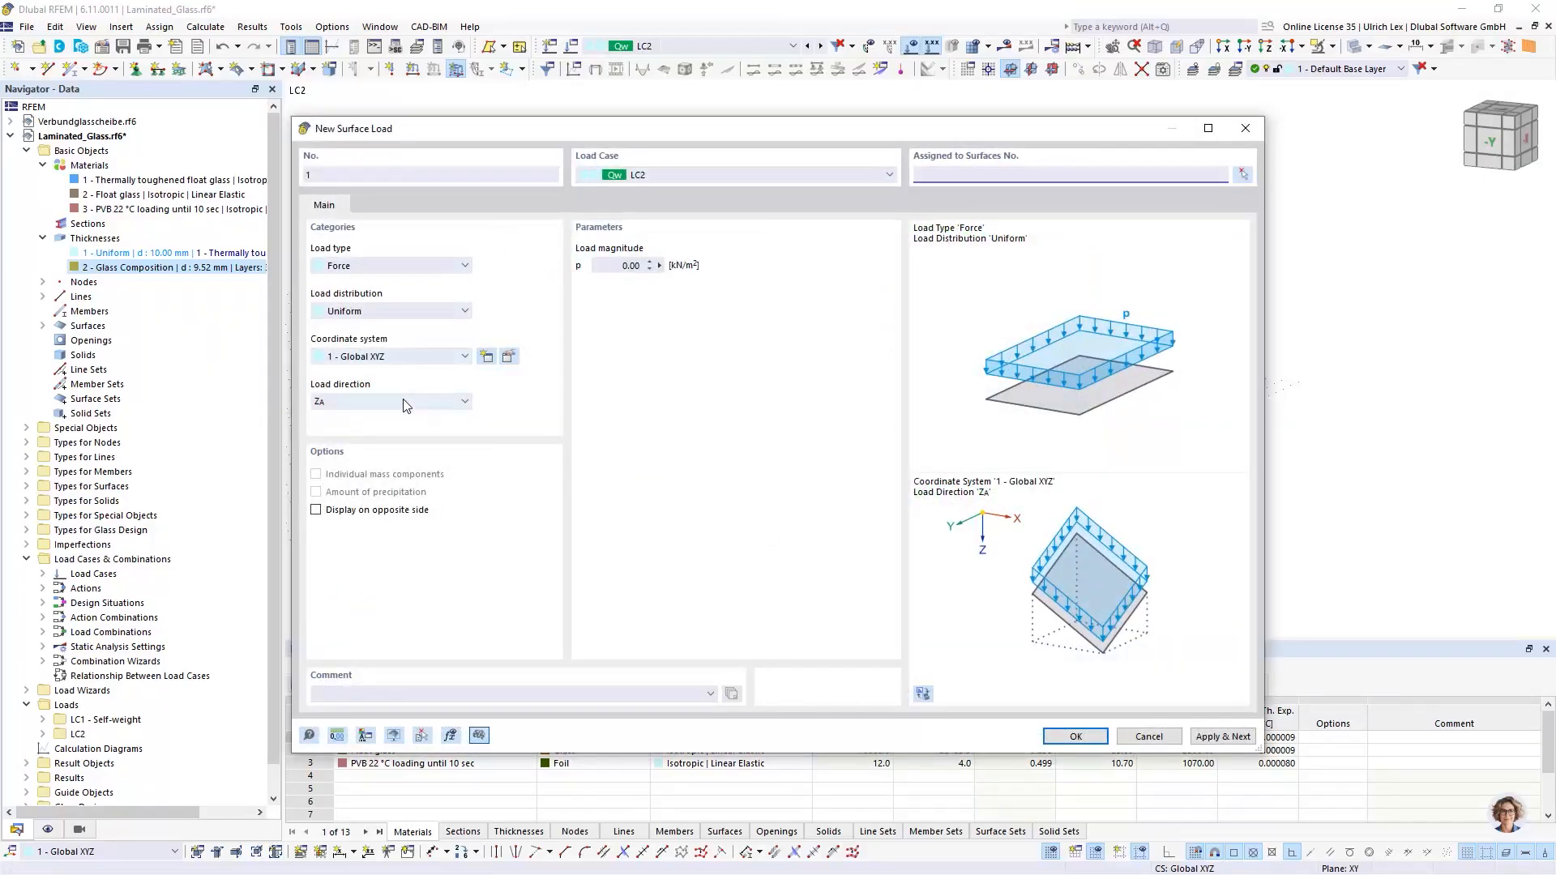
click(403, 400)
click(579, 130)
drag(779, 130, 905, 124)
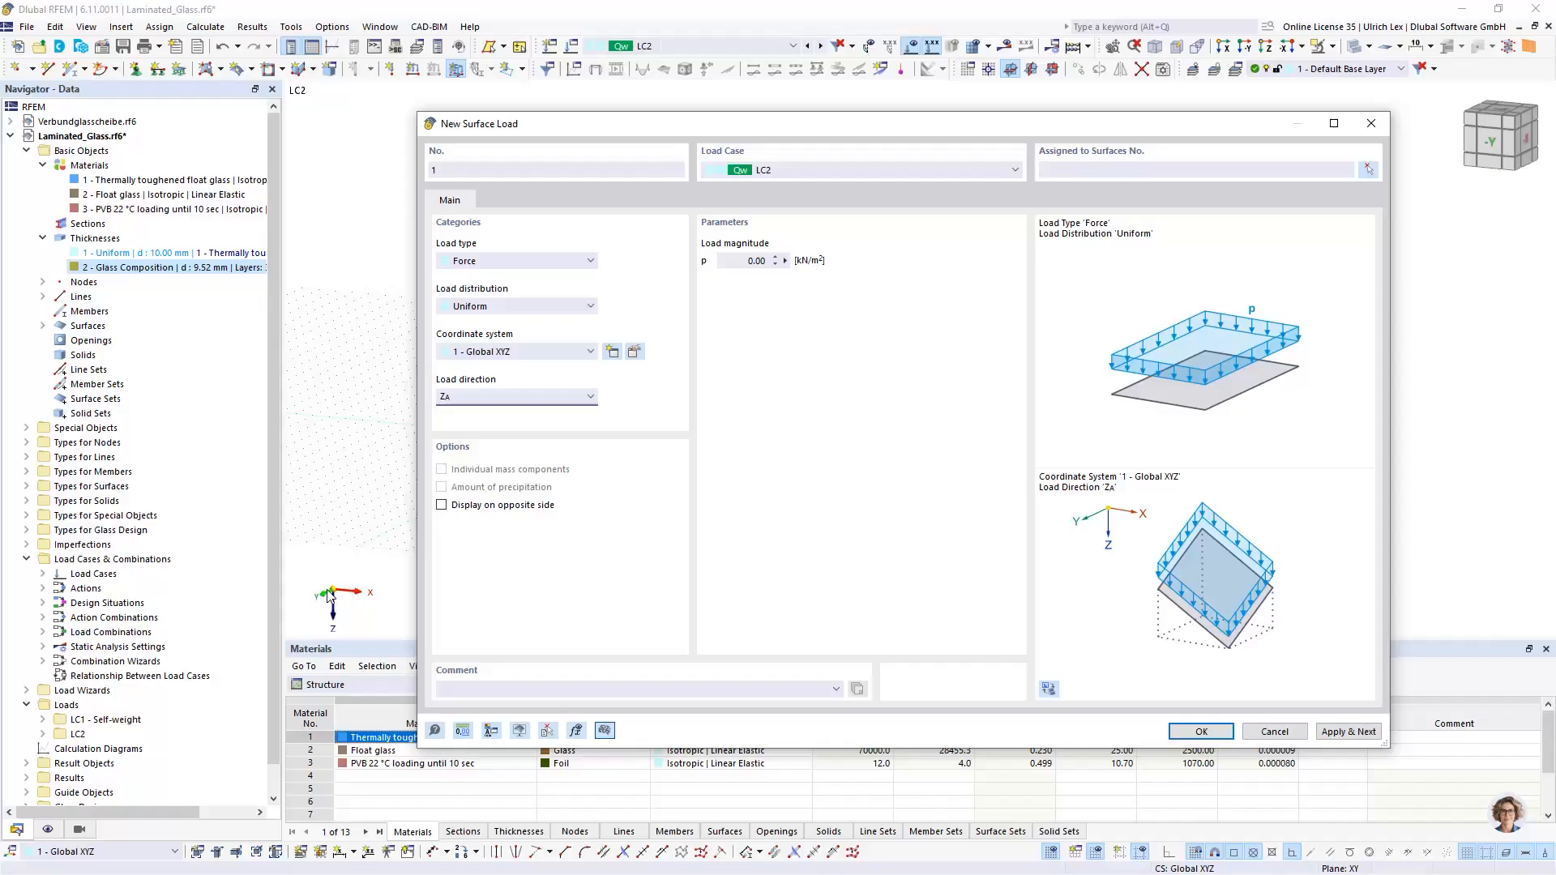
click(513, 398)
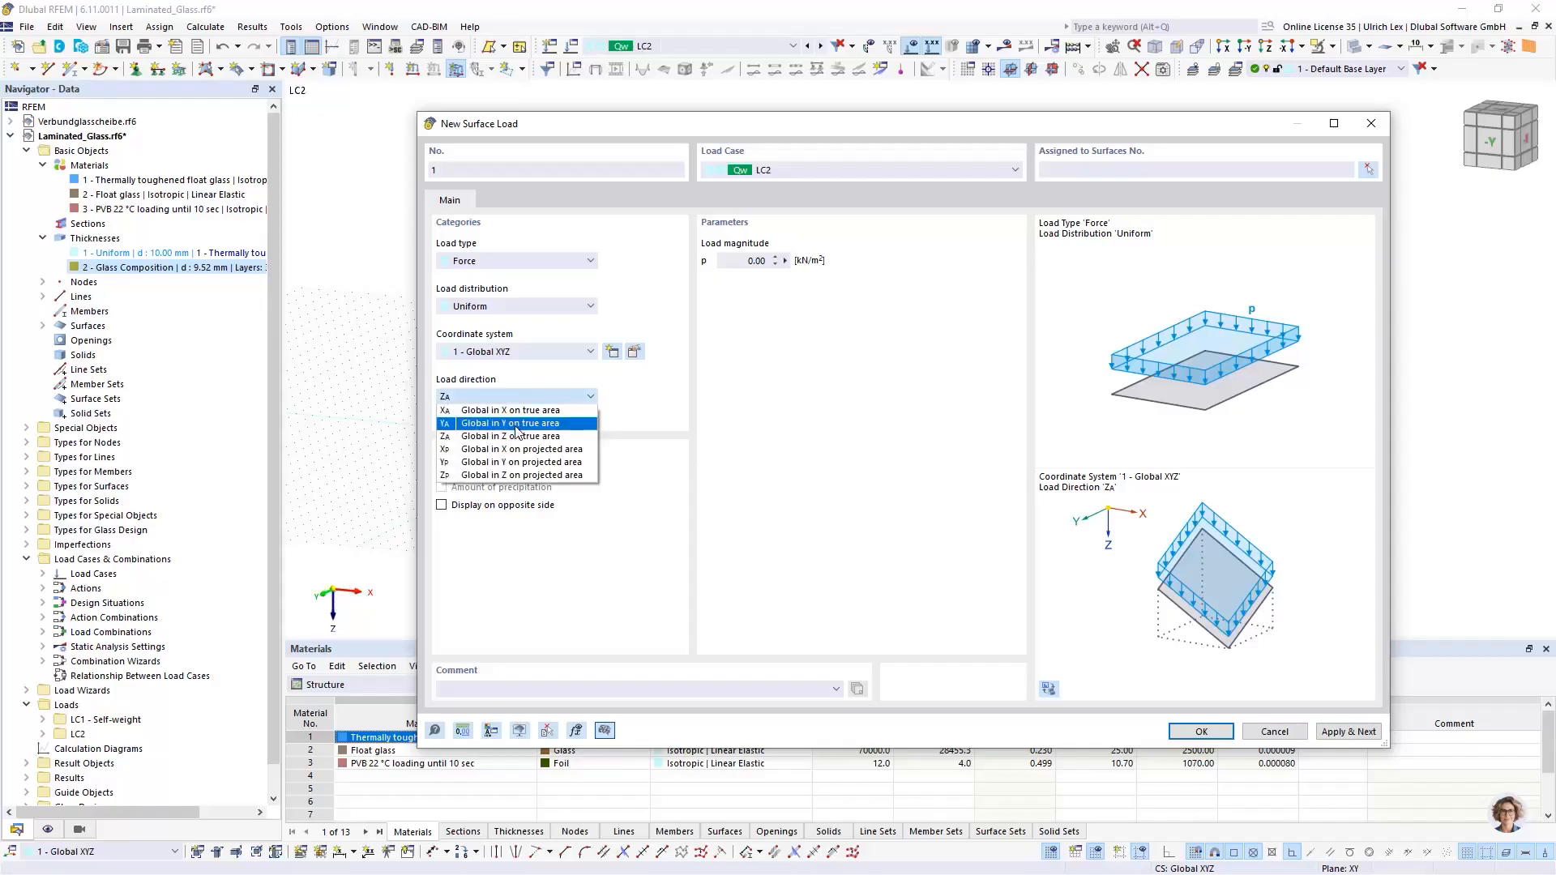
click(516, 423)
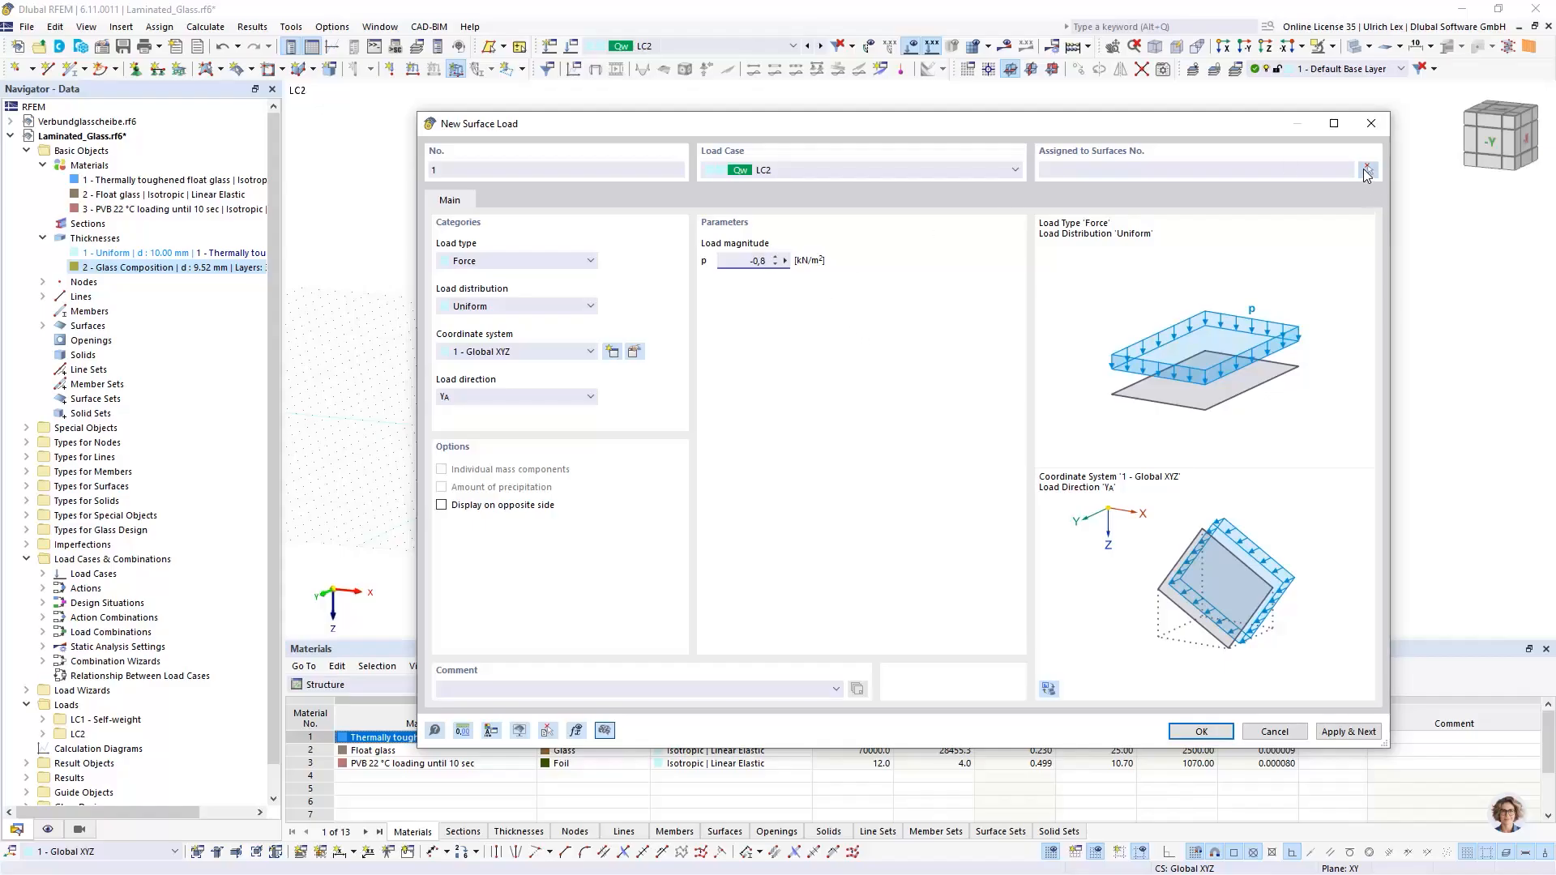
Step: Assign the surface load to the flat pane and apply it, keeping the definition open for another load
click(1367, 172)
click(752, 312)
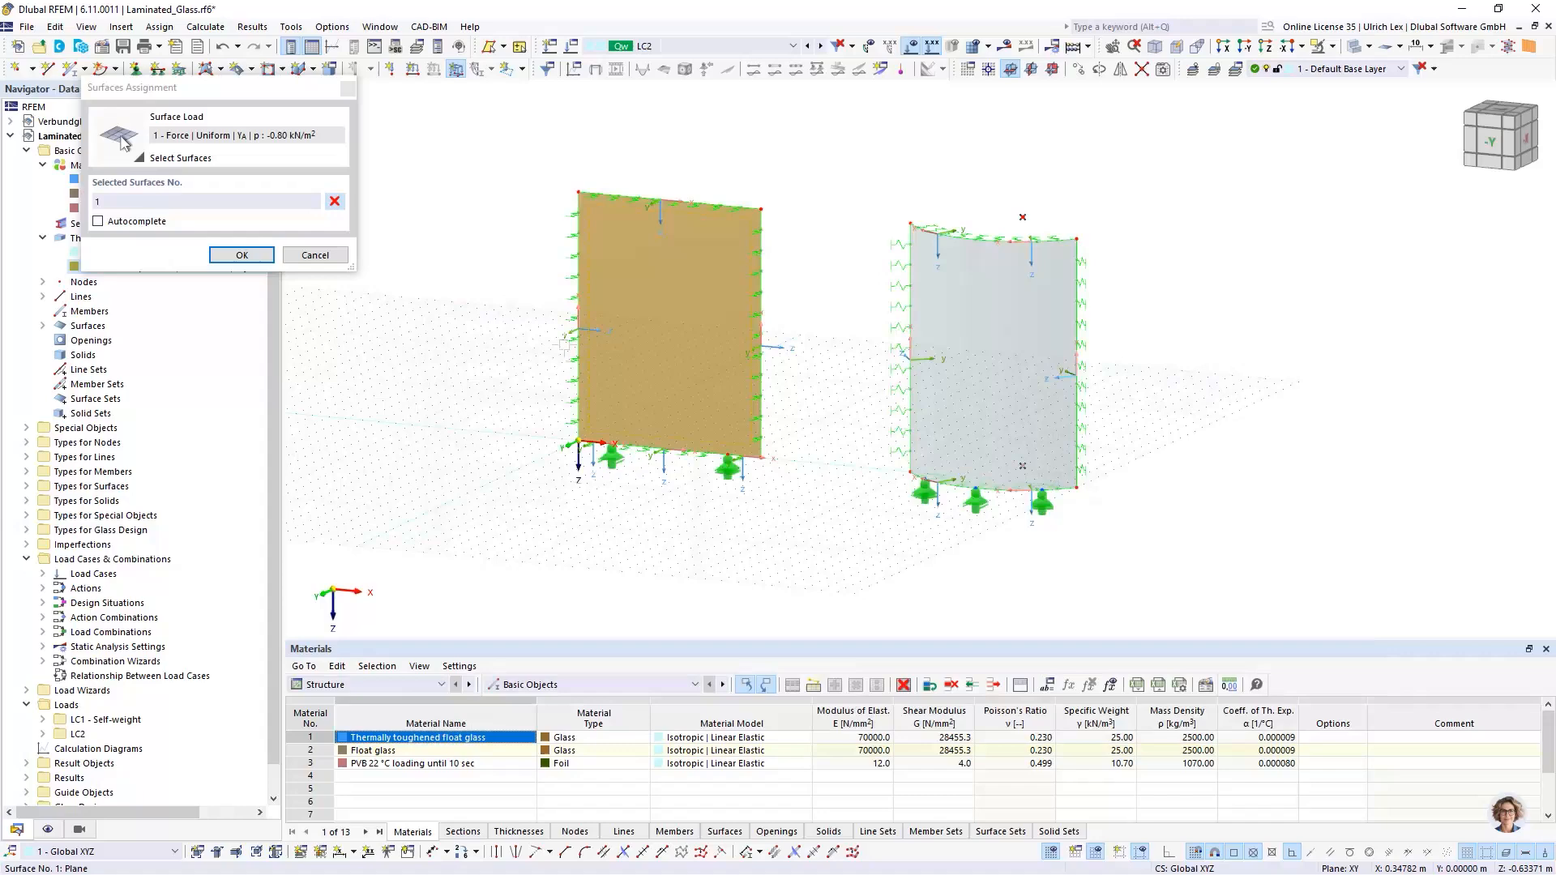
click(241, 255)
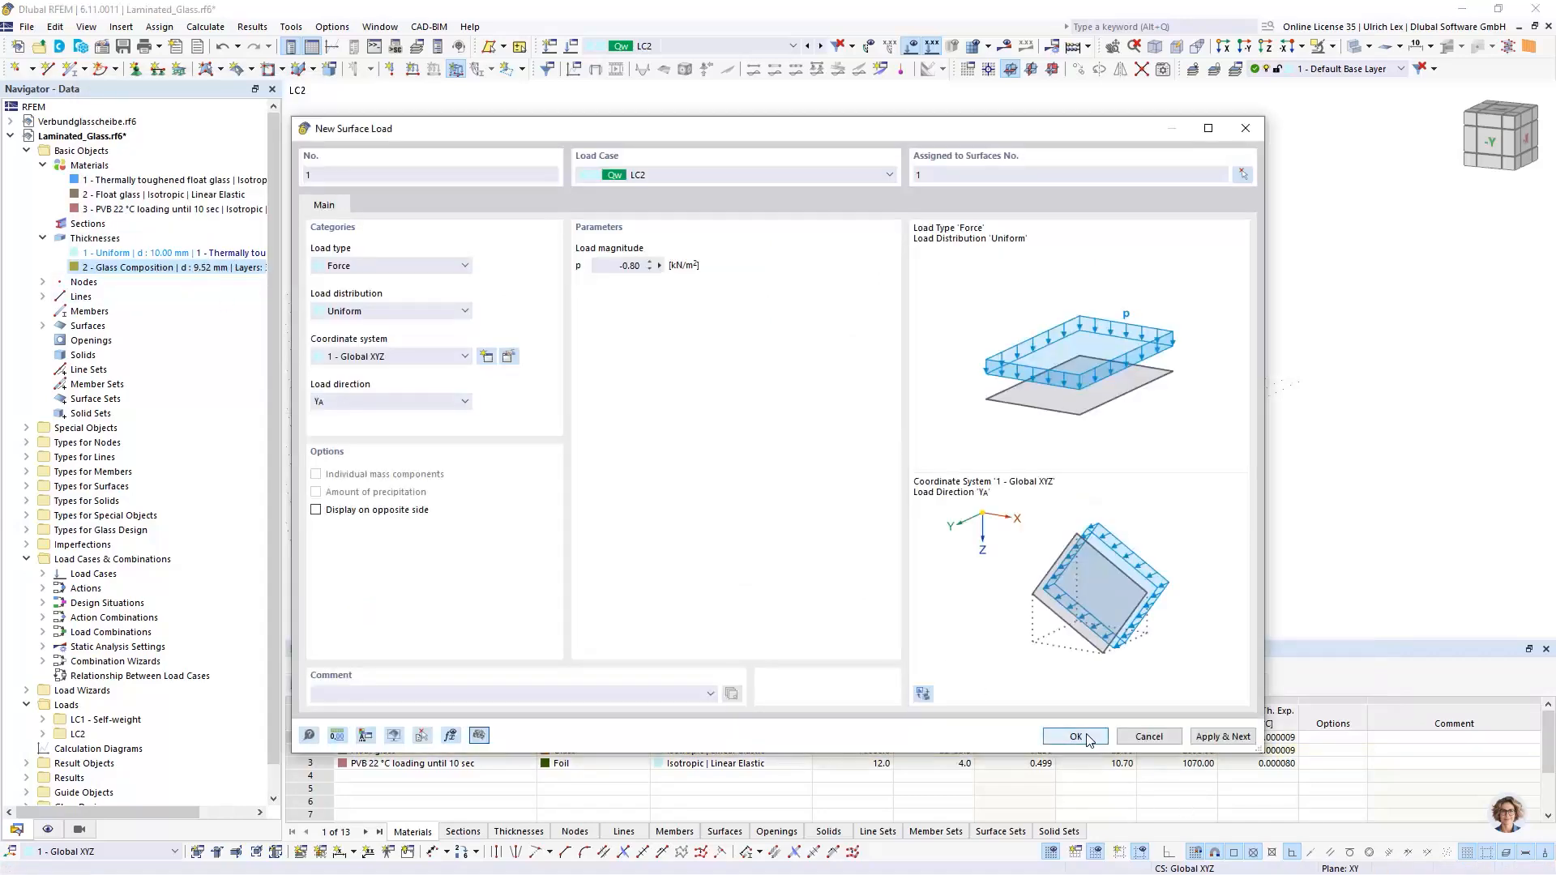
click(1222, 737)
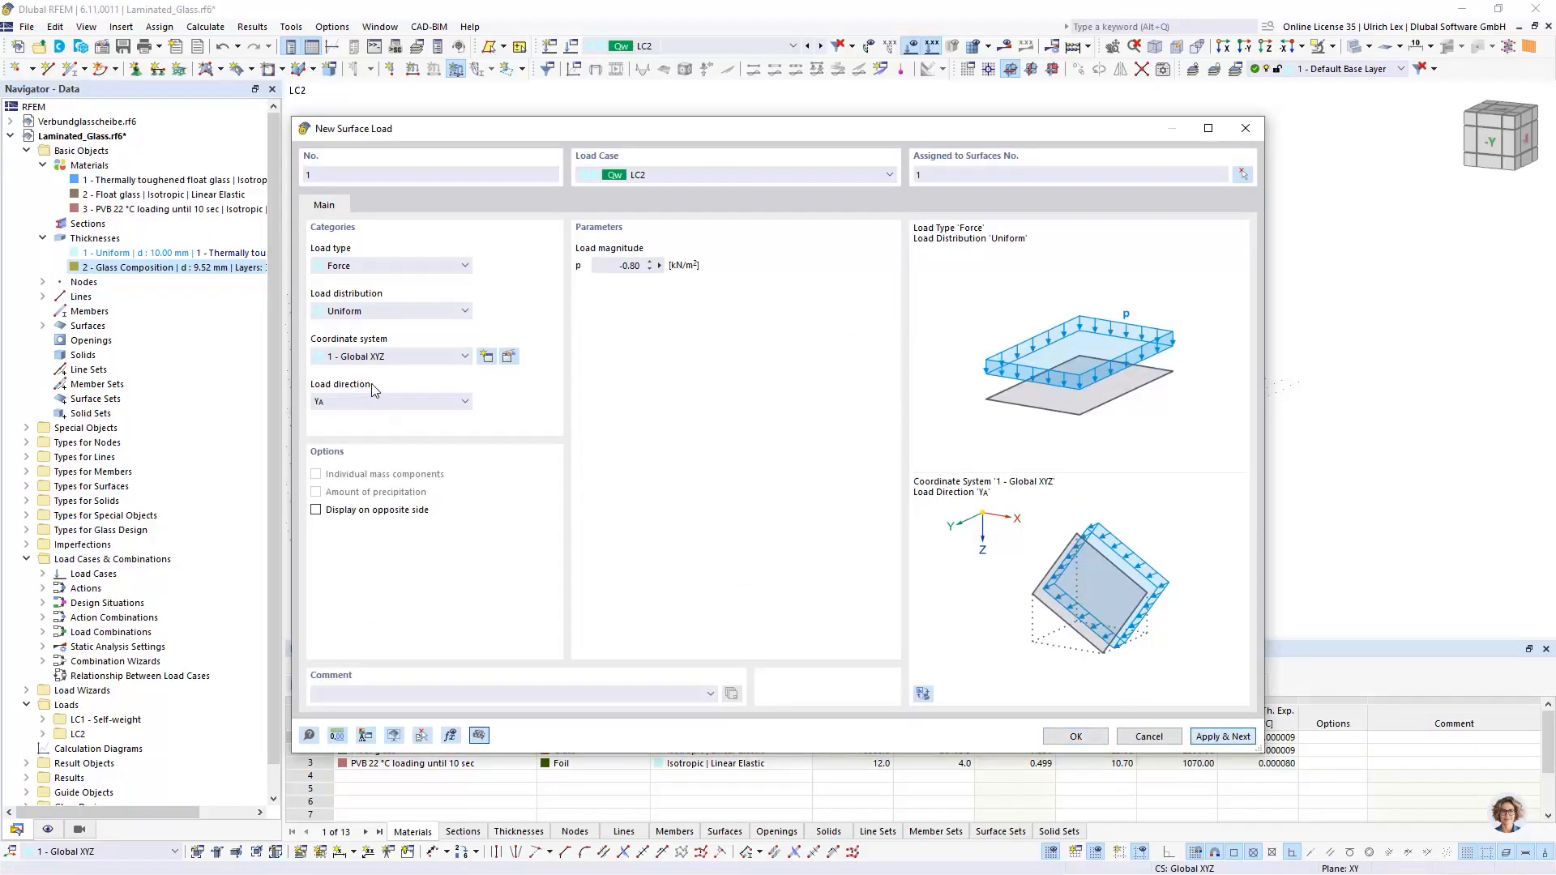
Step: Apply a uniform surface force of -0.80 kN/m² in local z to the curved pane in load case LC2
click(396, 358)
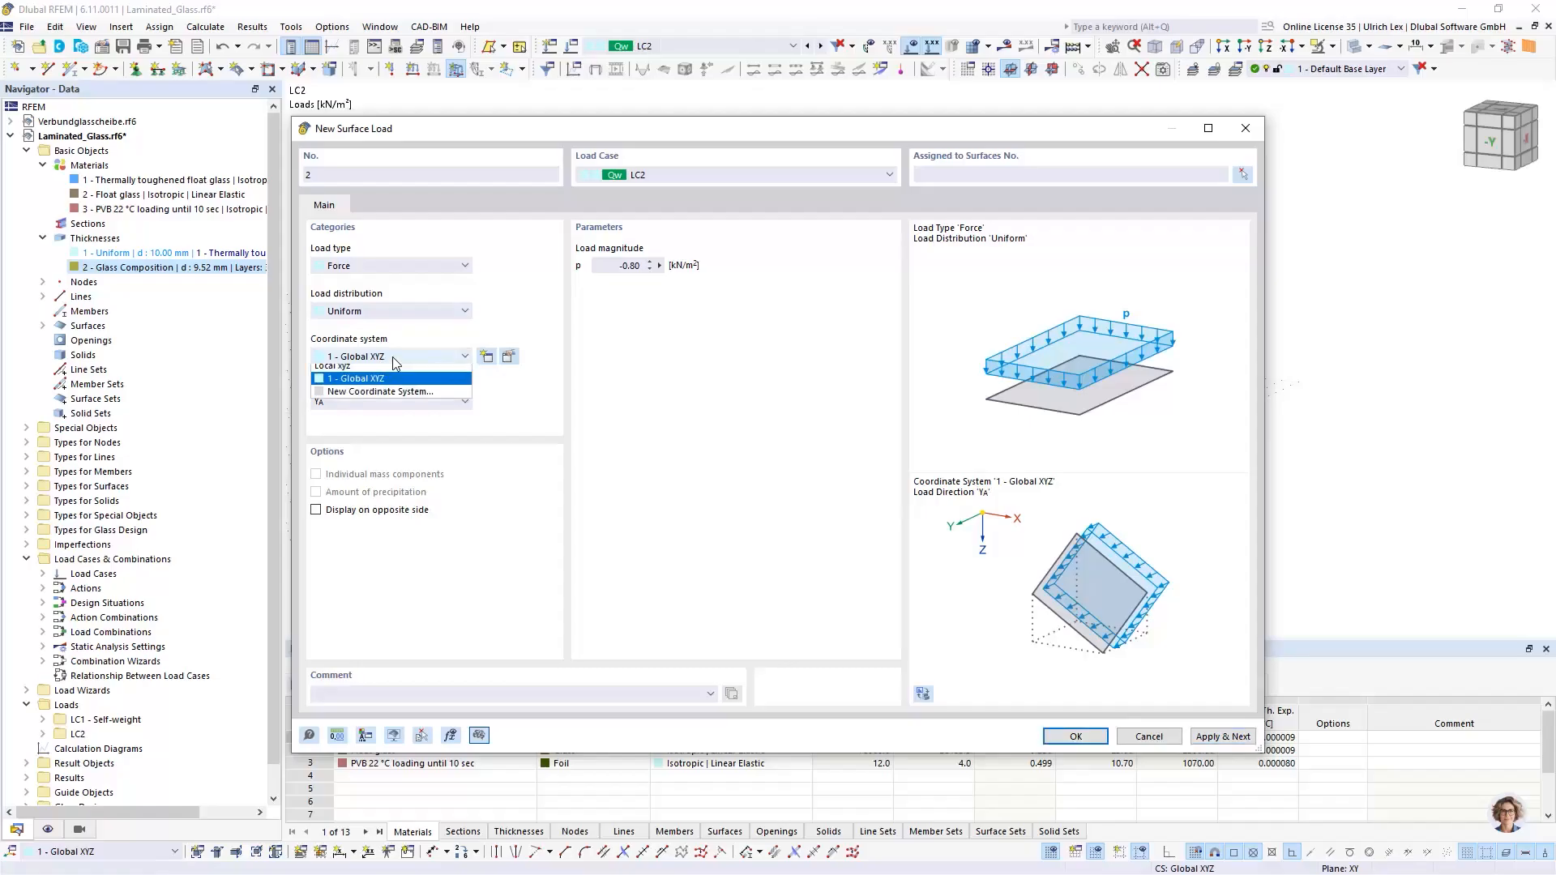
click(372, 366)
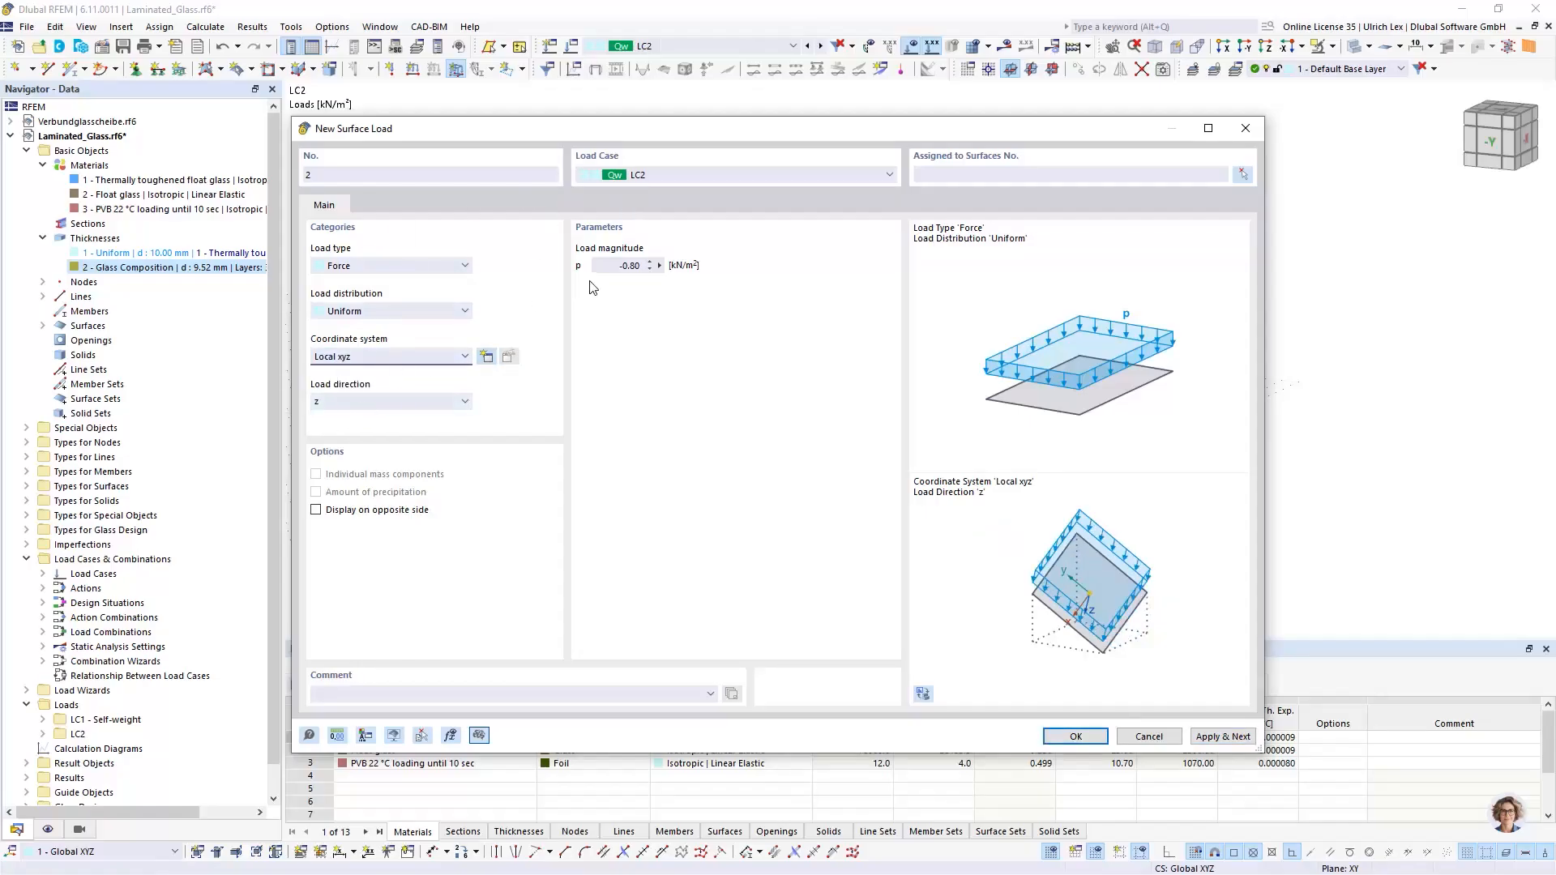
click(1242, 174)
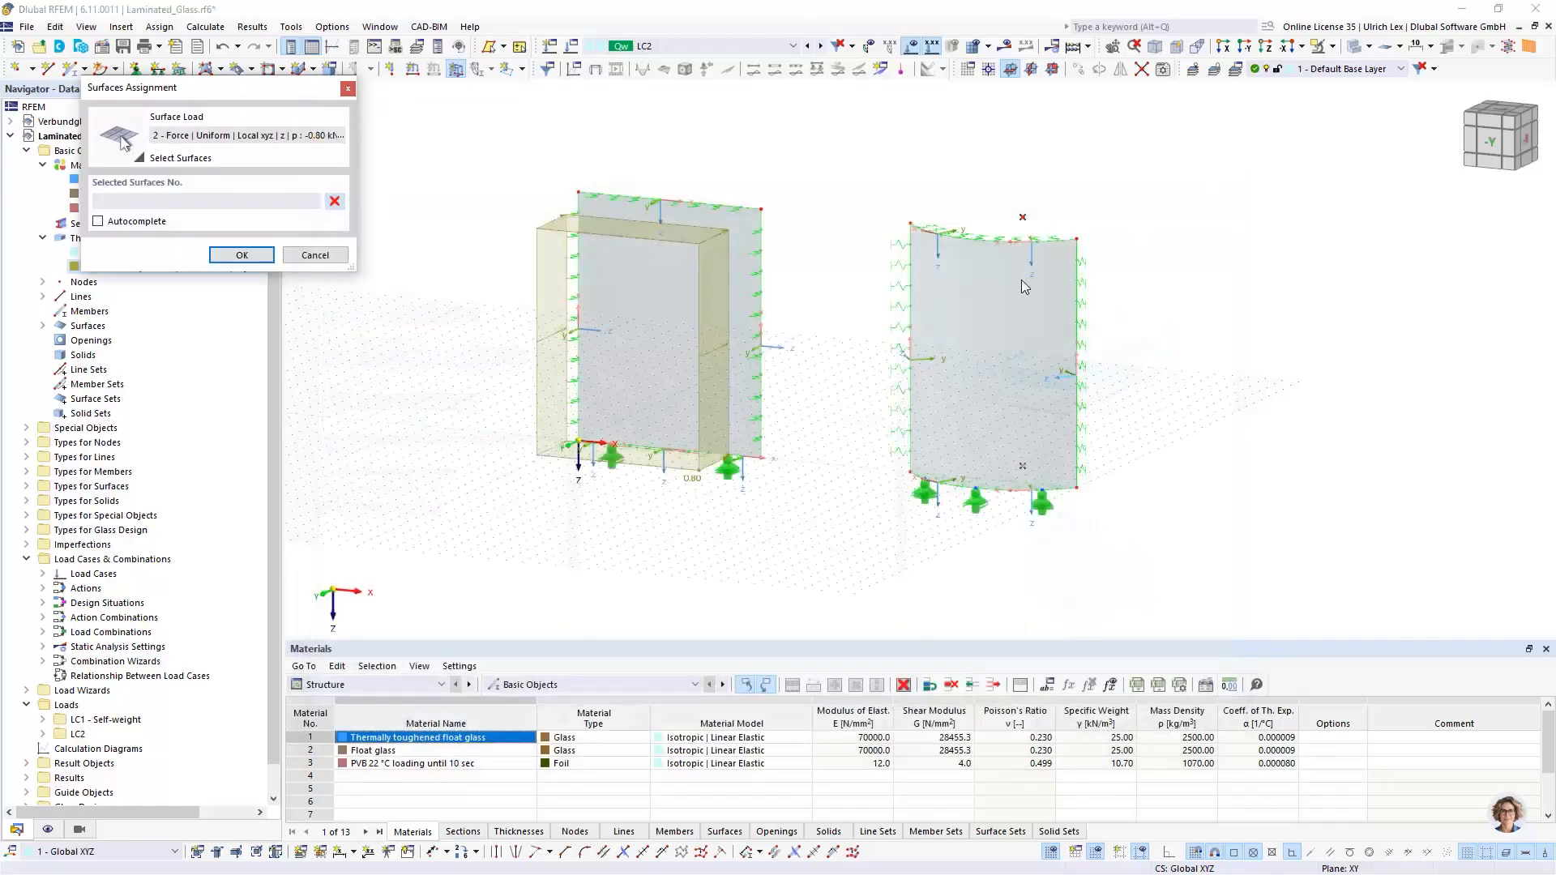
click(961, 336)
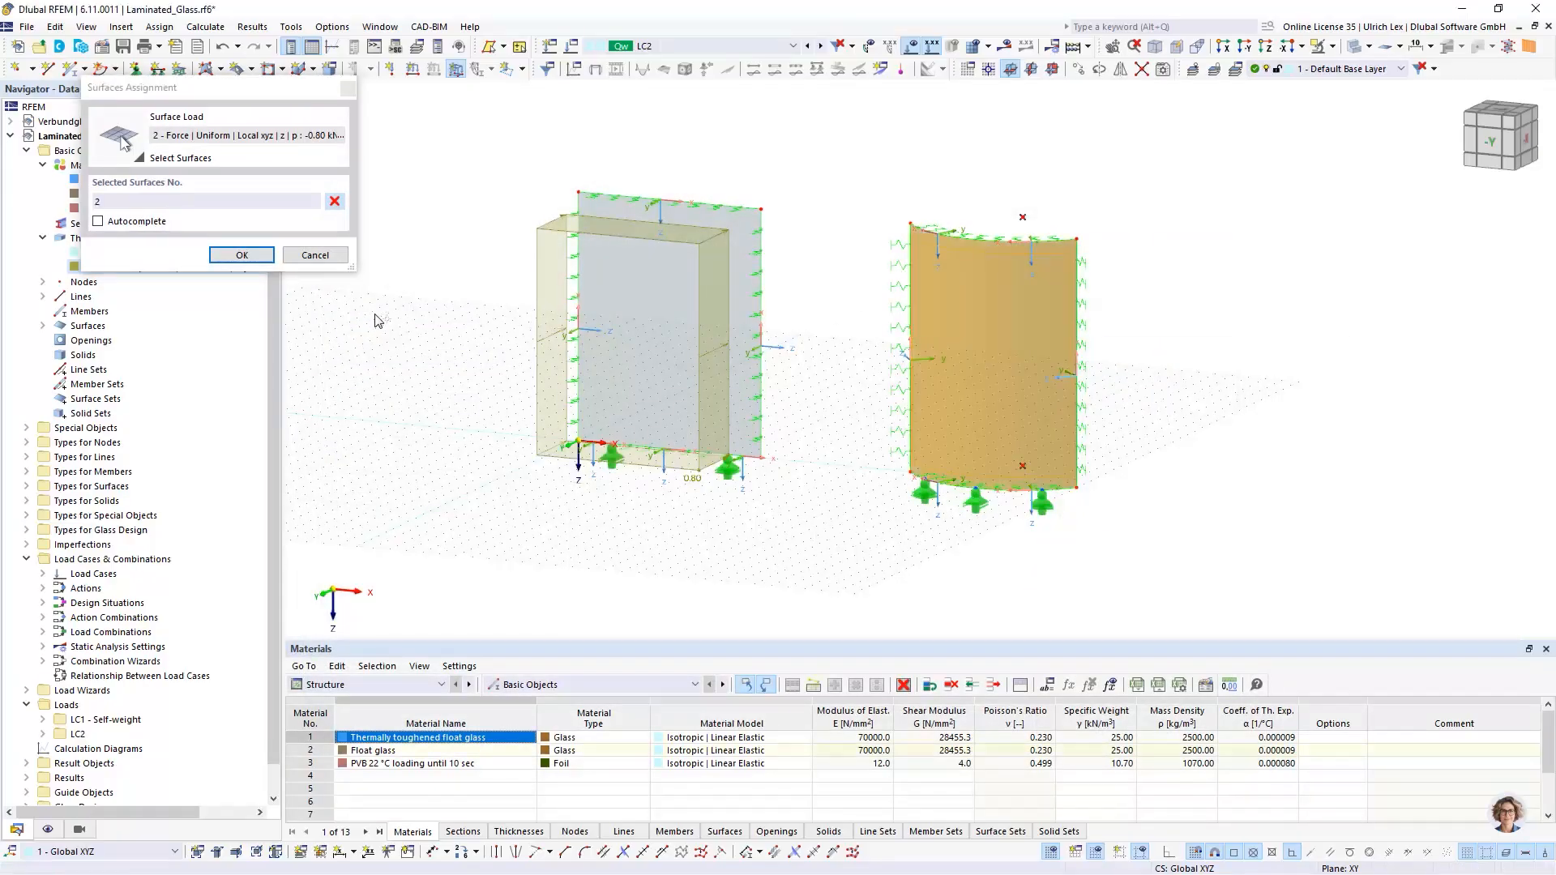
click(241, 254)
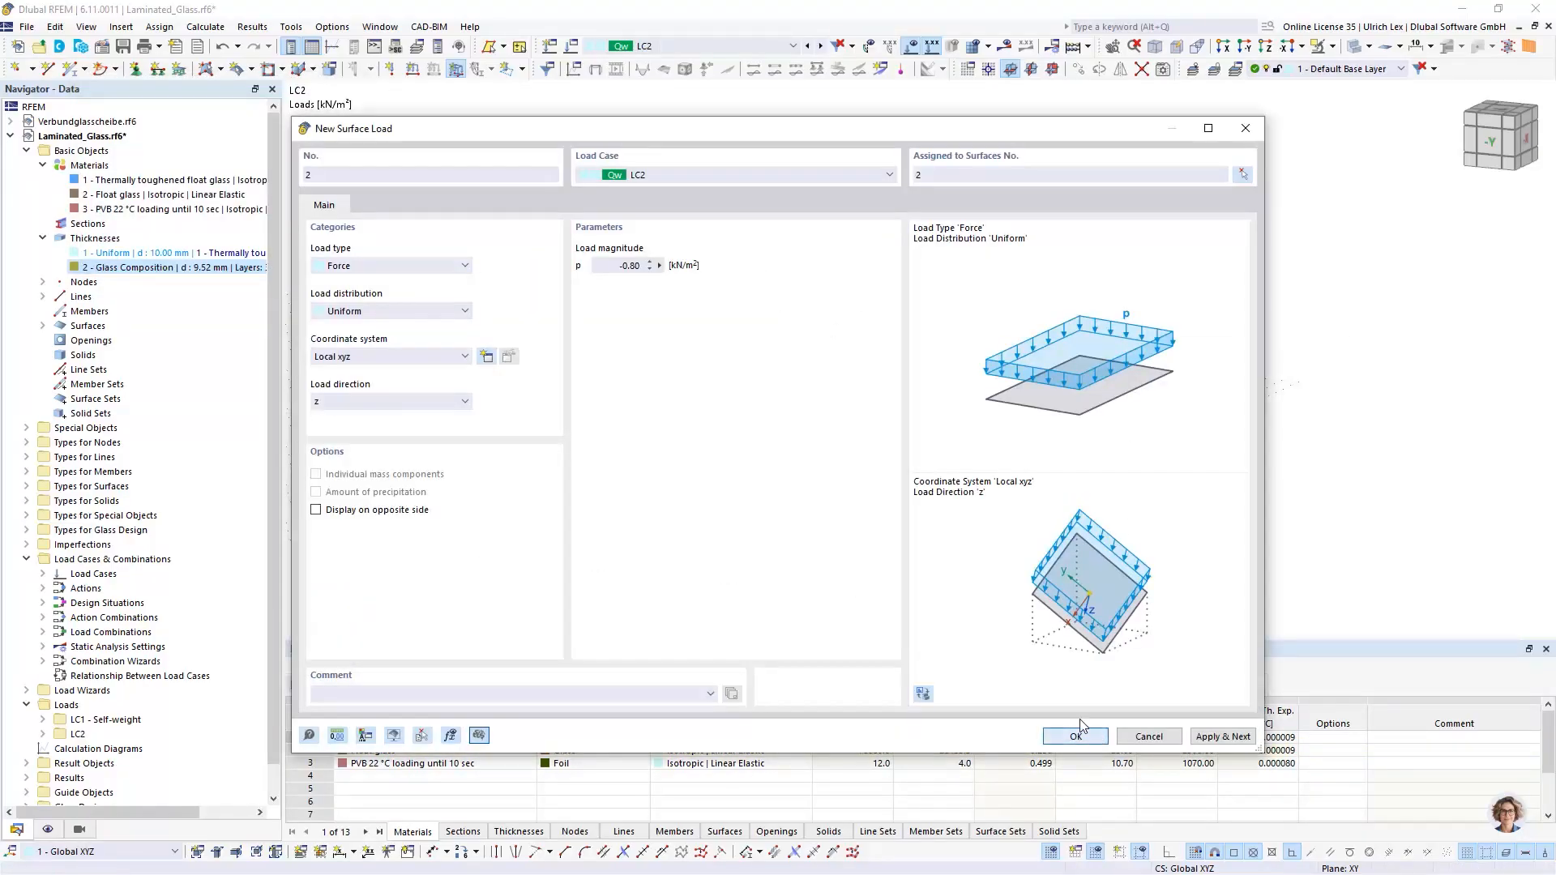
key(Return)
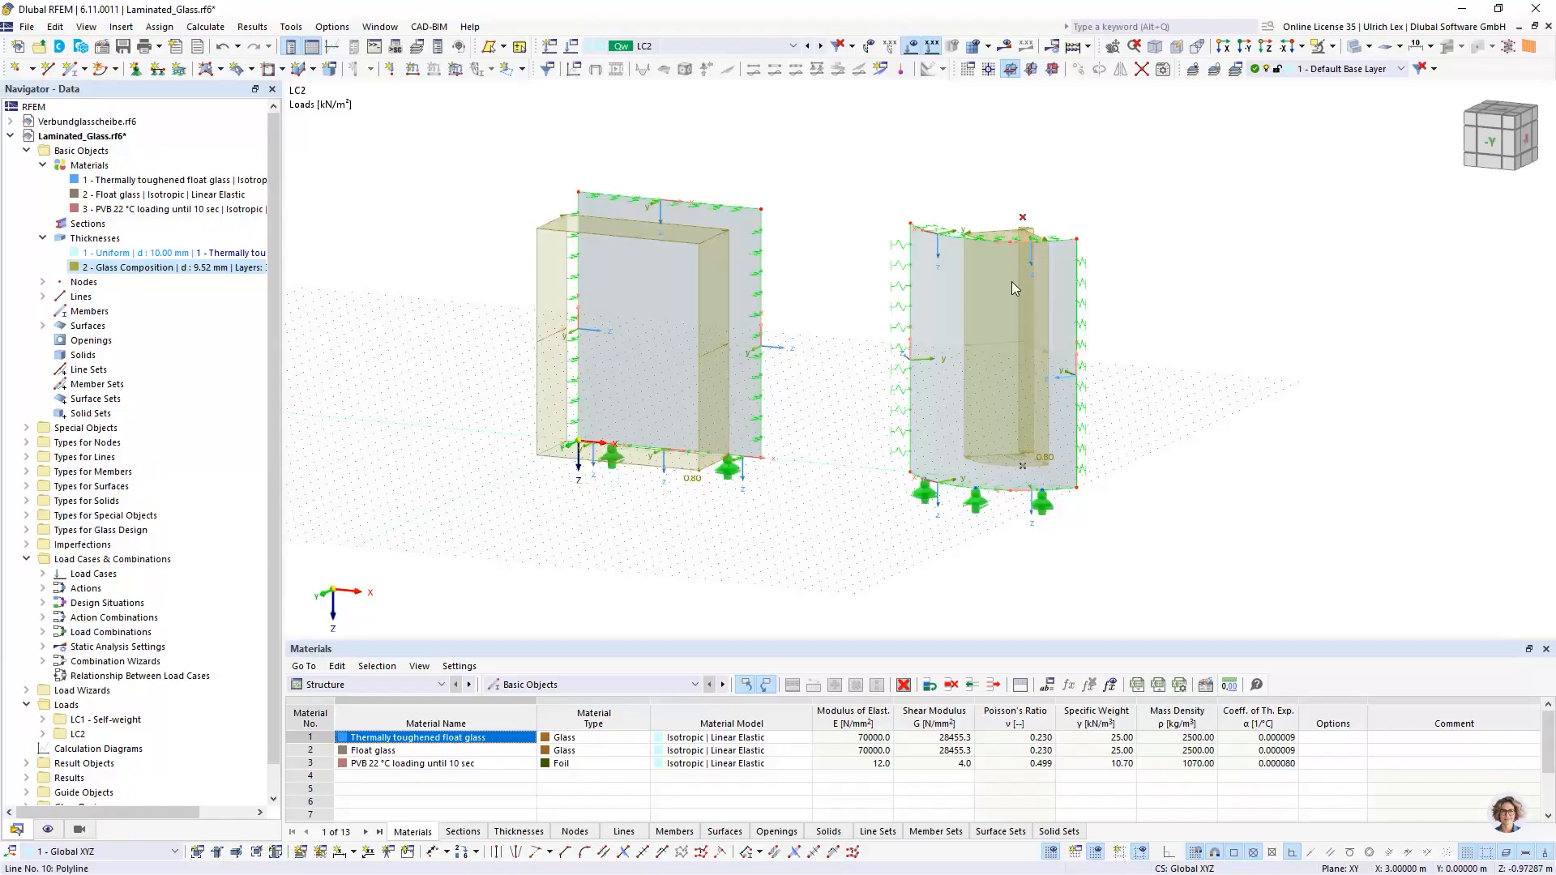
Step: Display the local axis systems of the surfaces and inspect the wind load directions on both panes
click(945, 317)
right_click(945, 318)
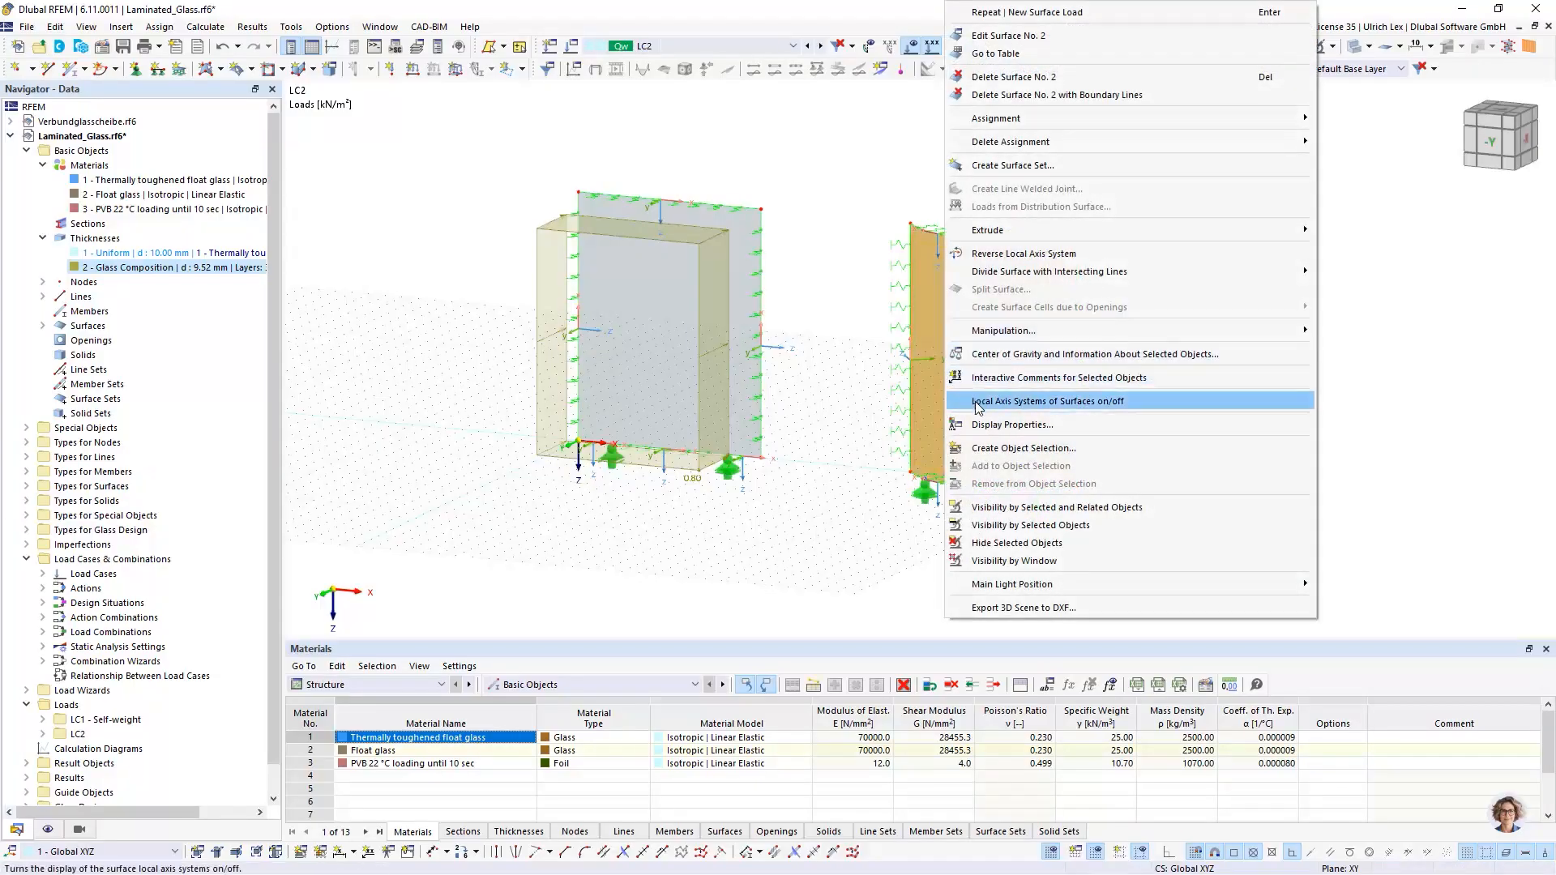
click(1132, 405)
ctrl+middle_drag(1264, 429, 1149, 512)
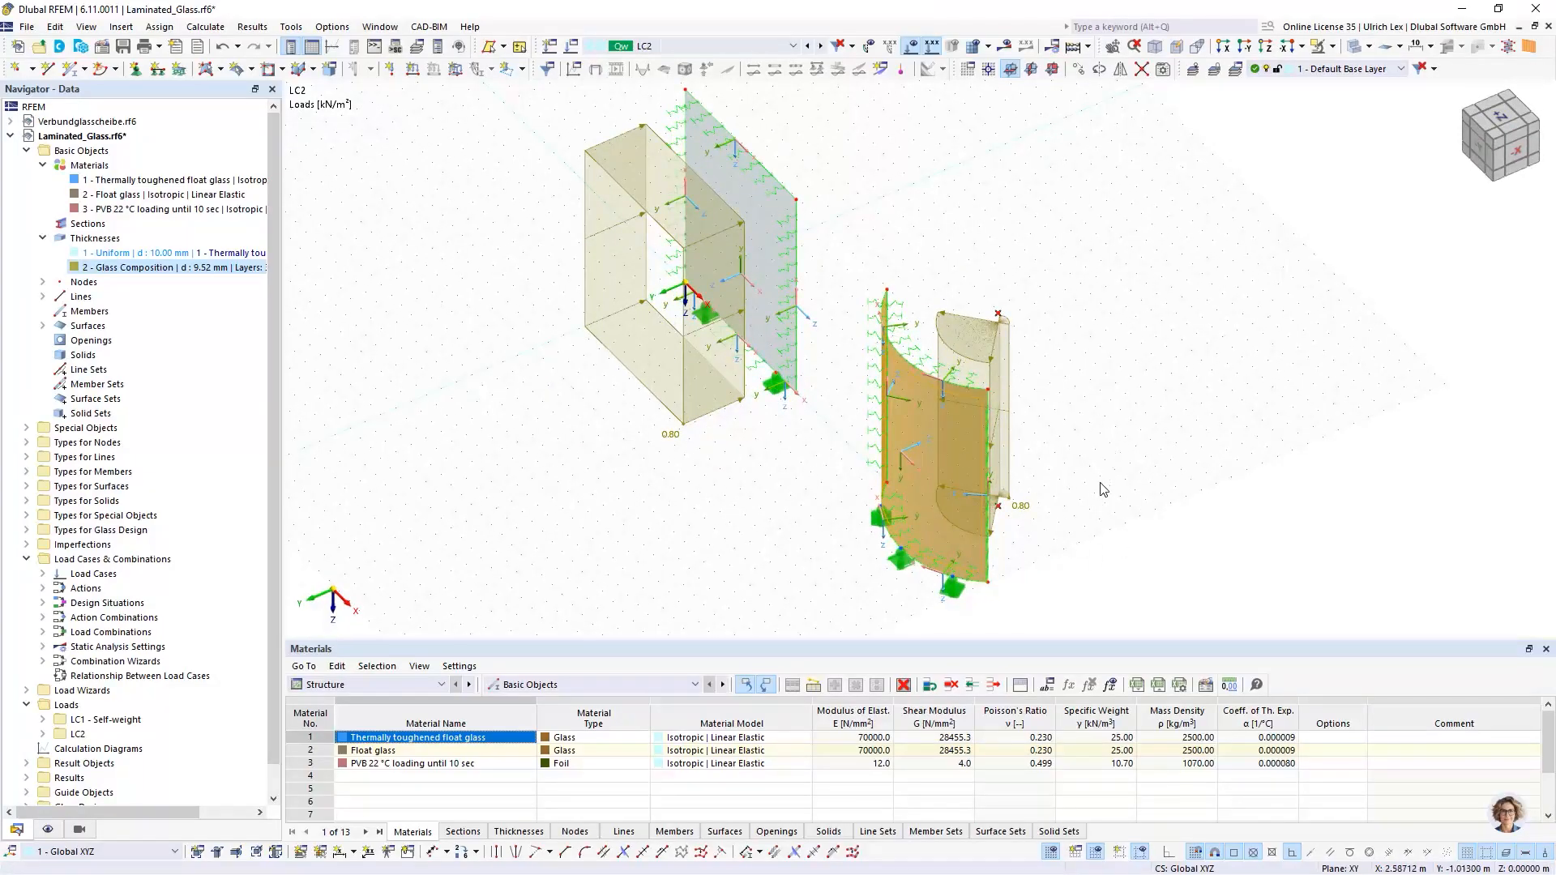
ctrl+middle_drag(1103, 490, 1233, 455)
click(1057, 247)
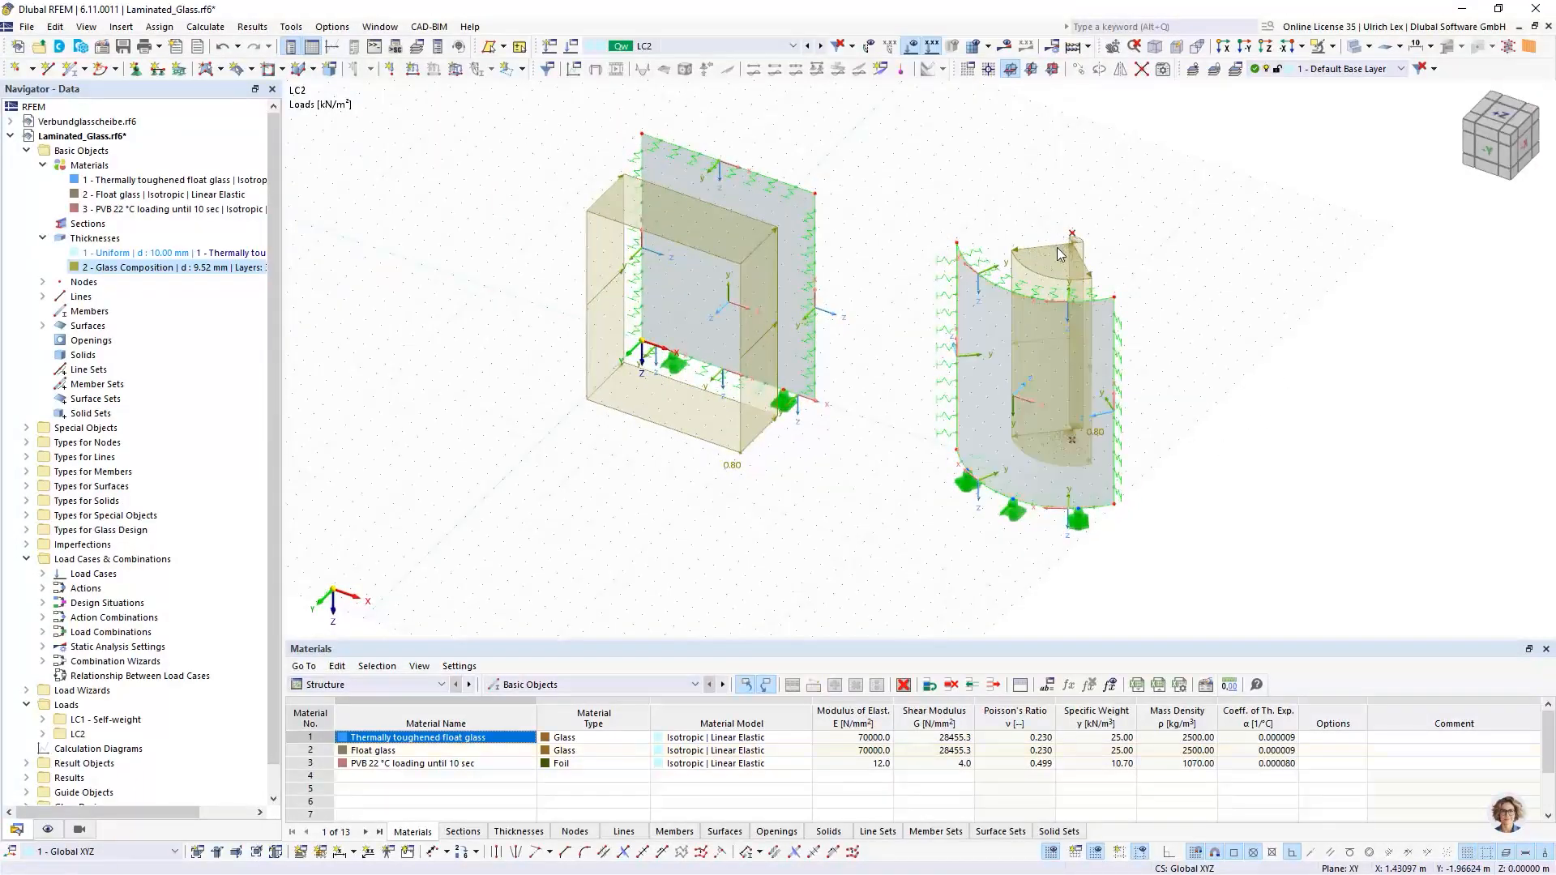
Step: Reverse the wind load direction on the curved pane by setting its surface load magnitude to 0.80 kN/m²
double_click(1058, 249)
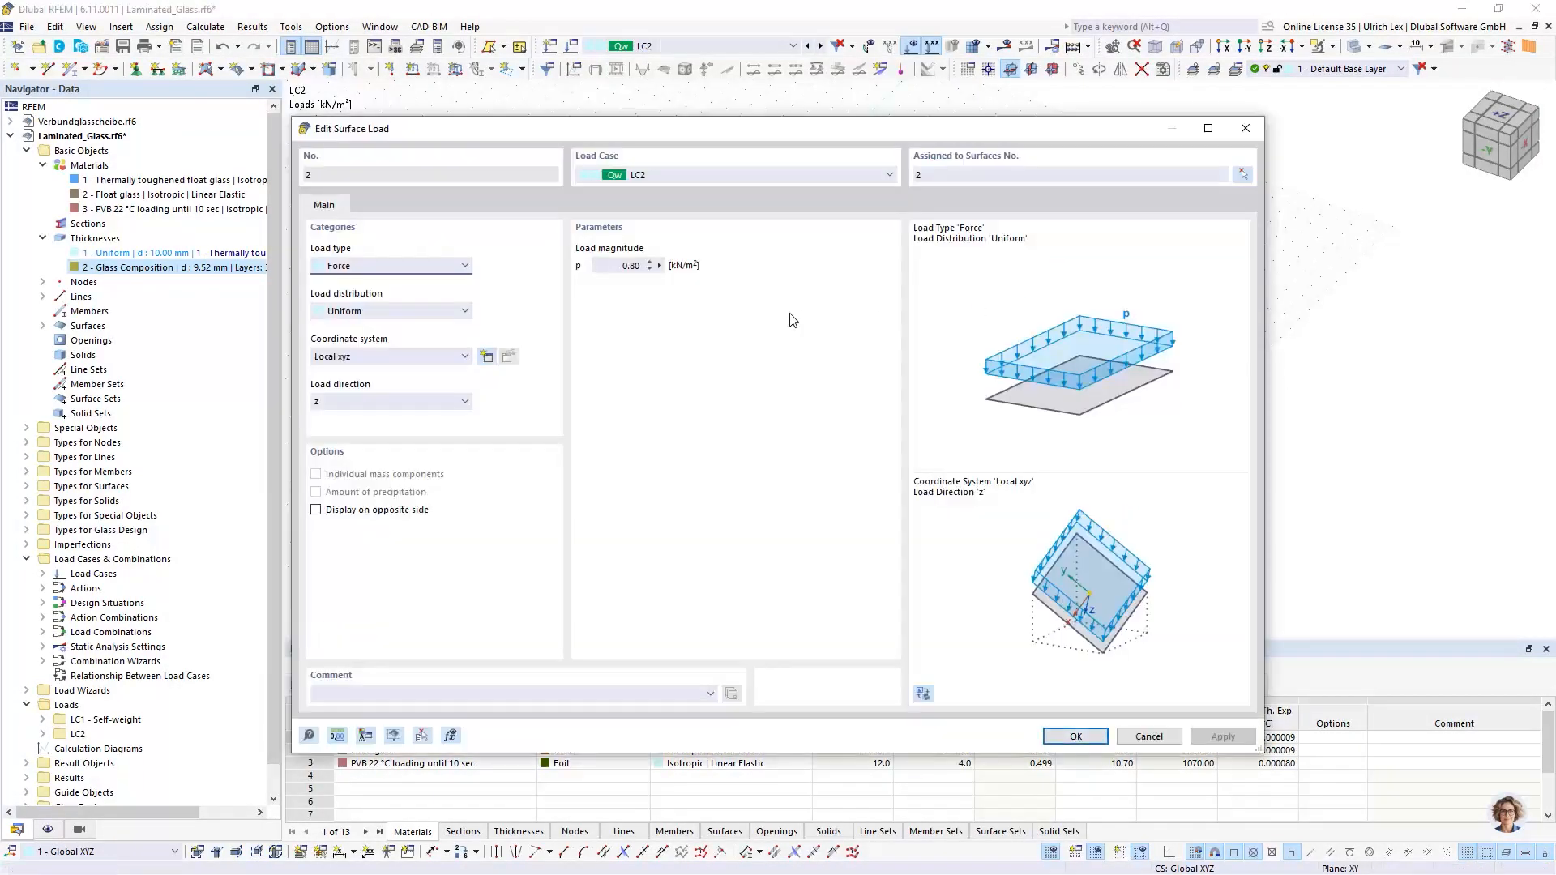
click(619, 268)
key(Return)
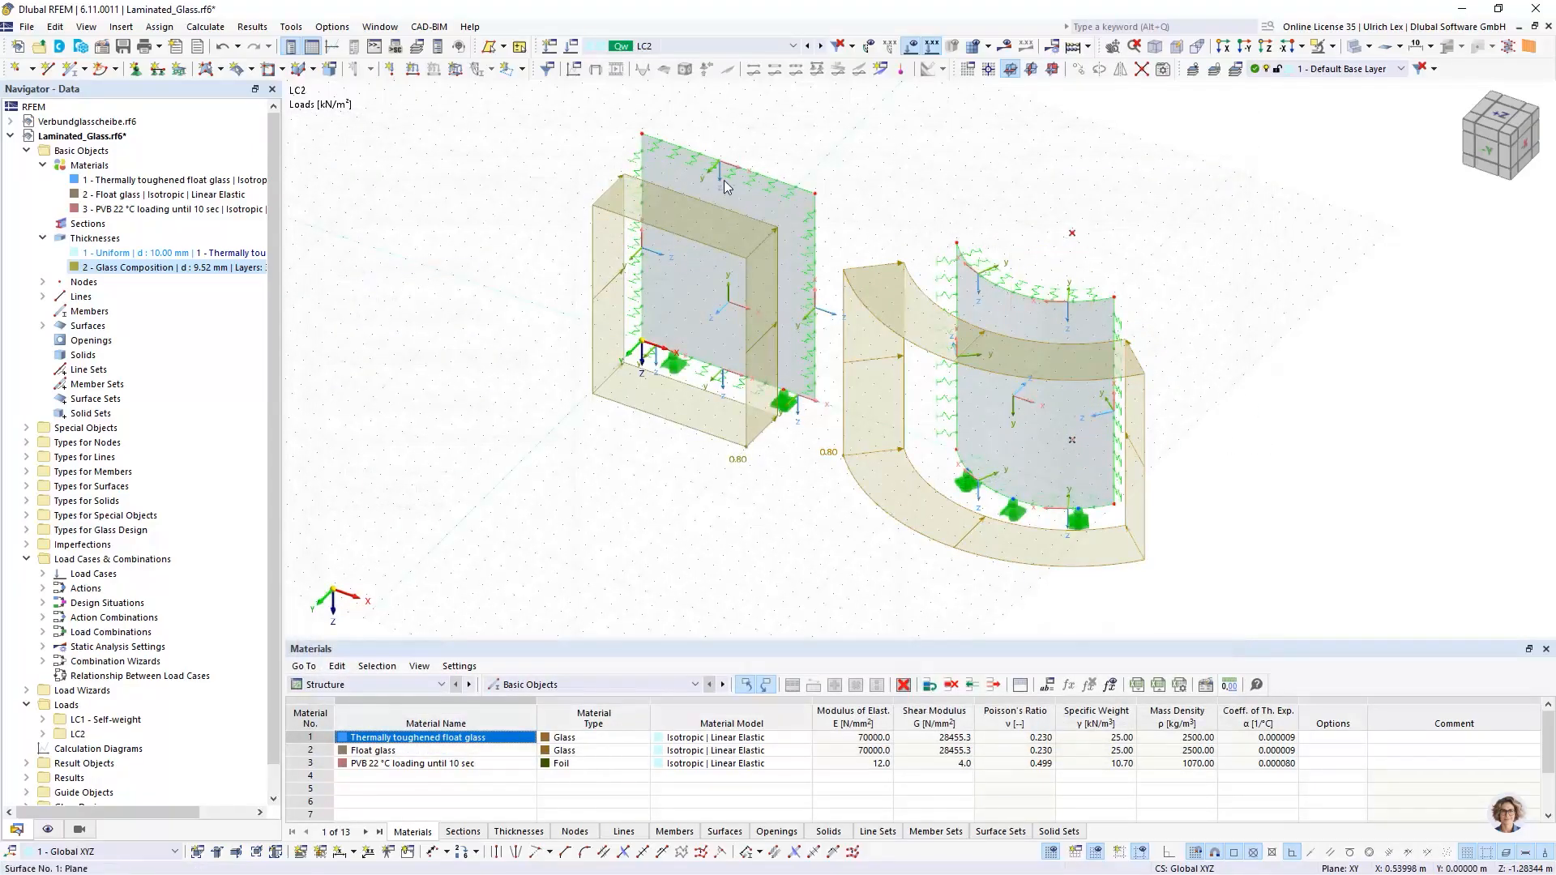
ctrl+middle_drag(785, 525, 779, 478)
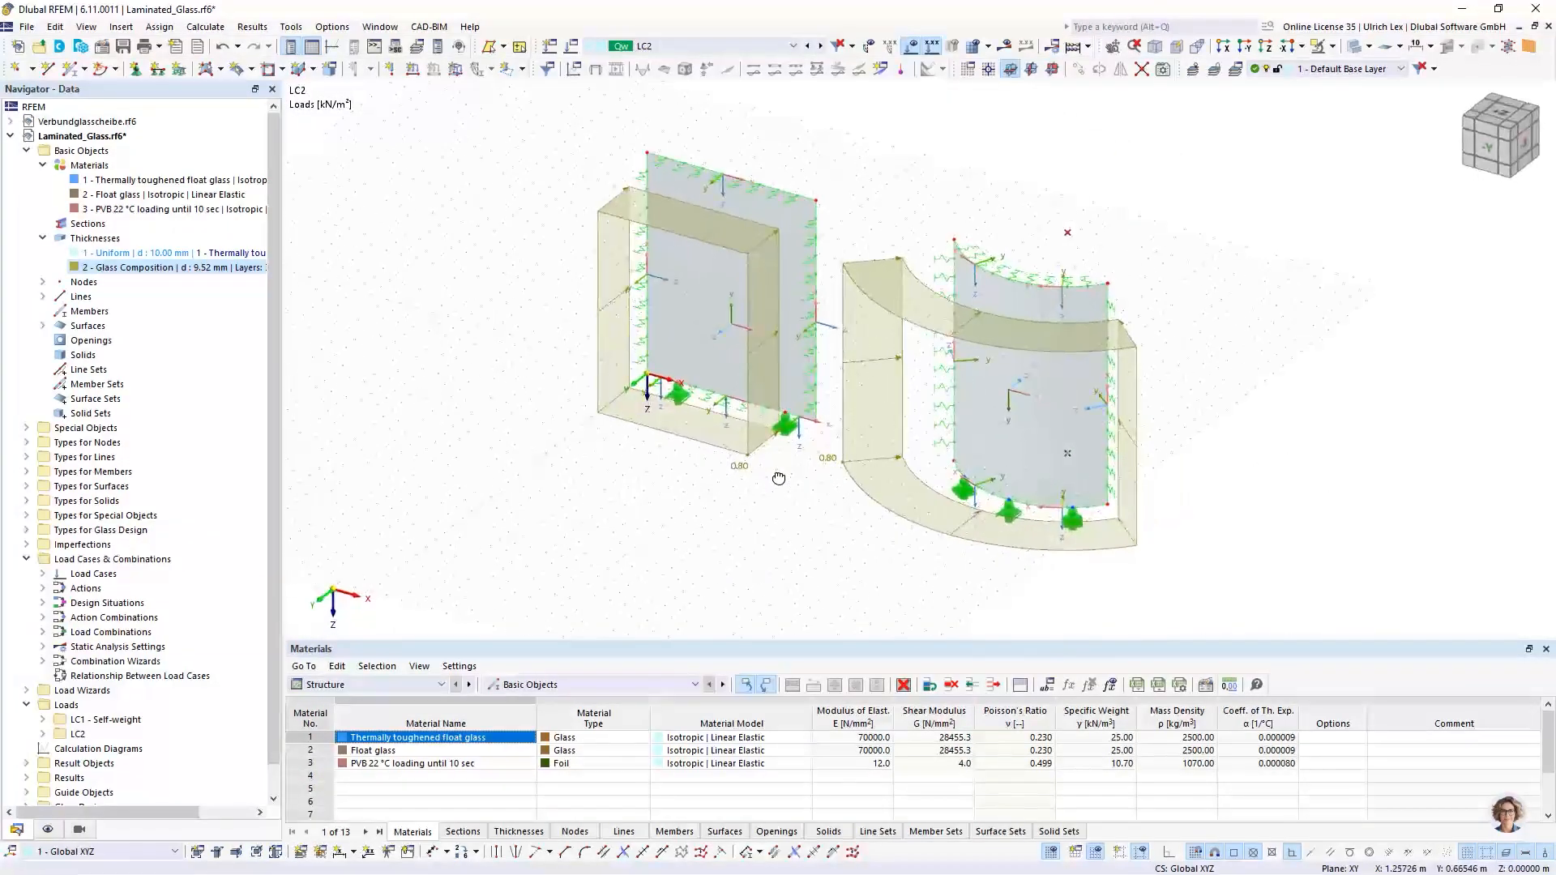
click(524, 70)
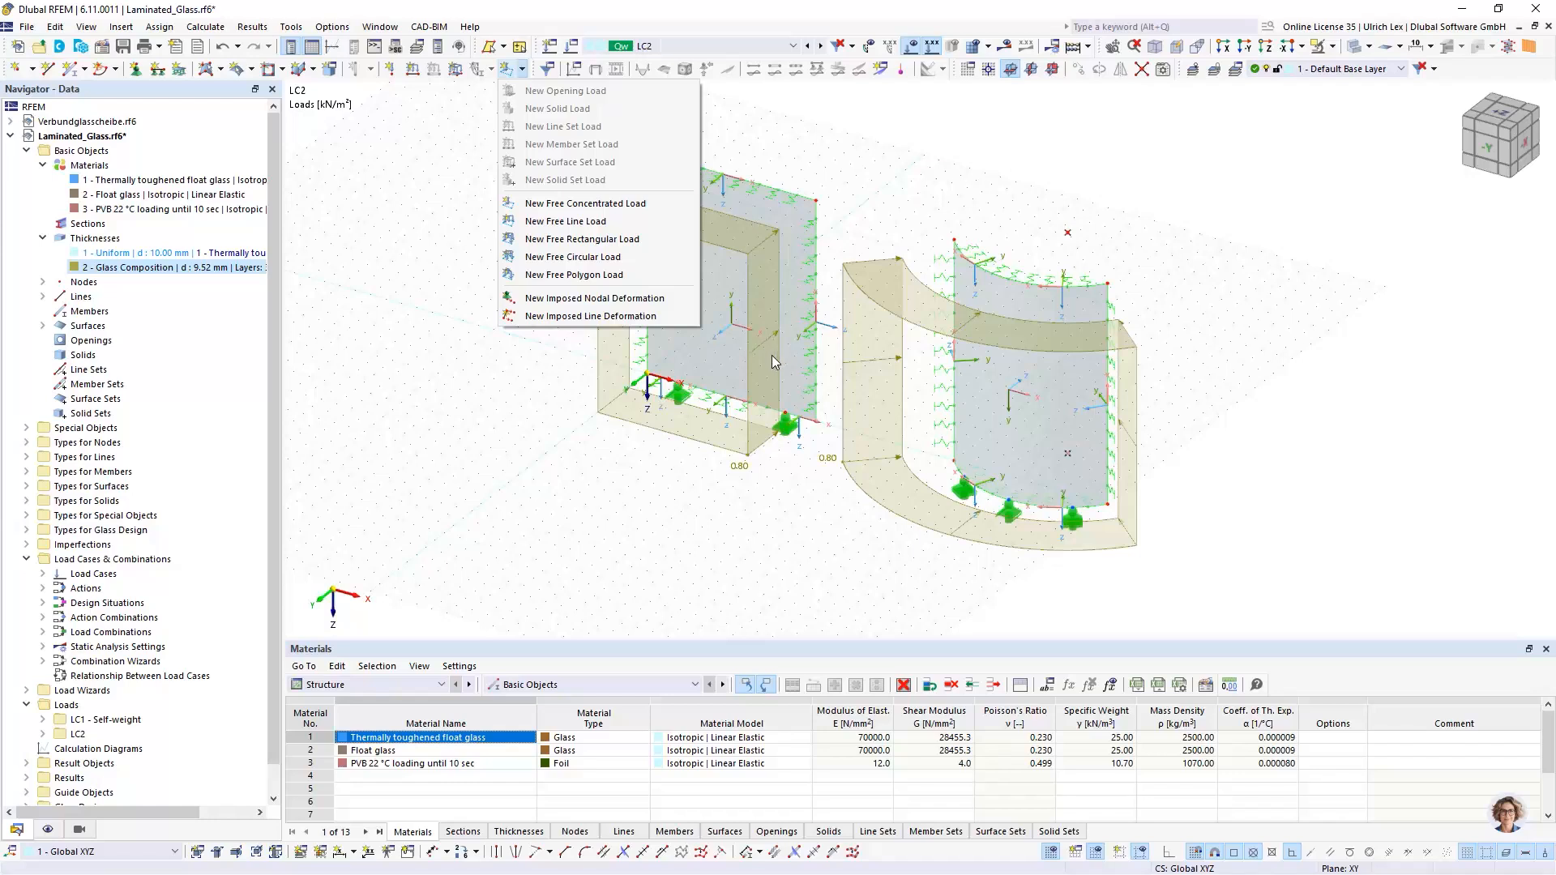
click(768, 548)
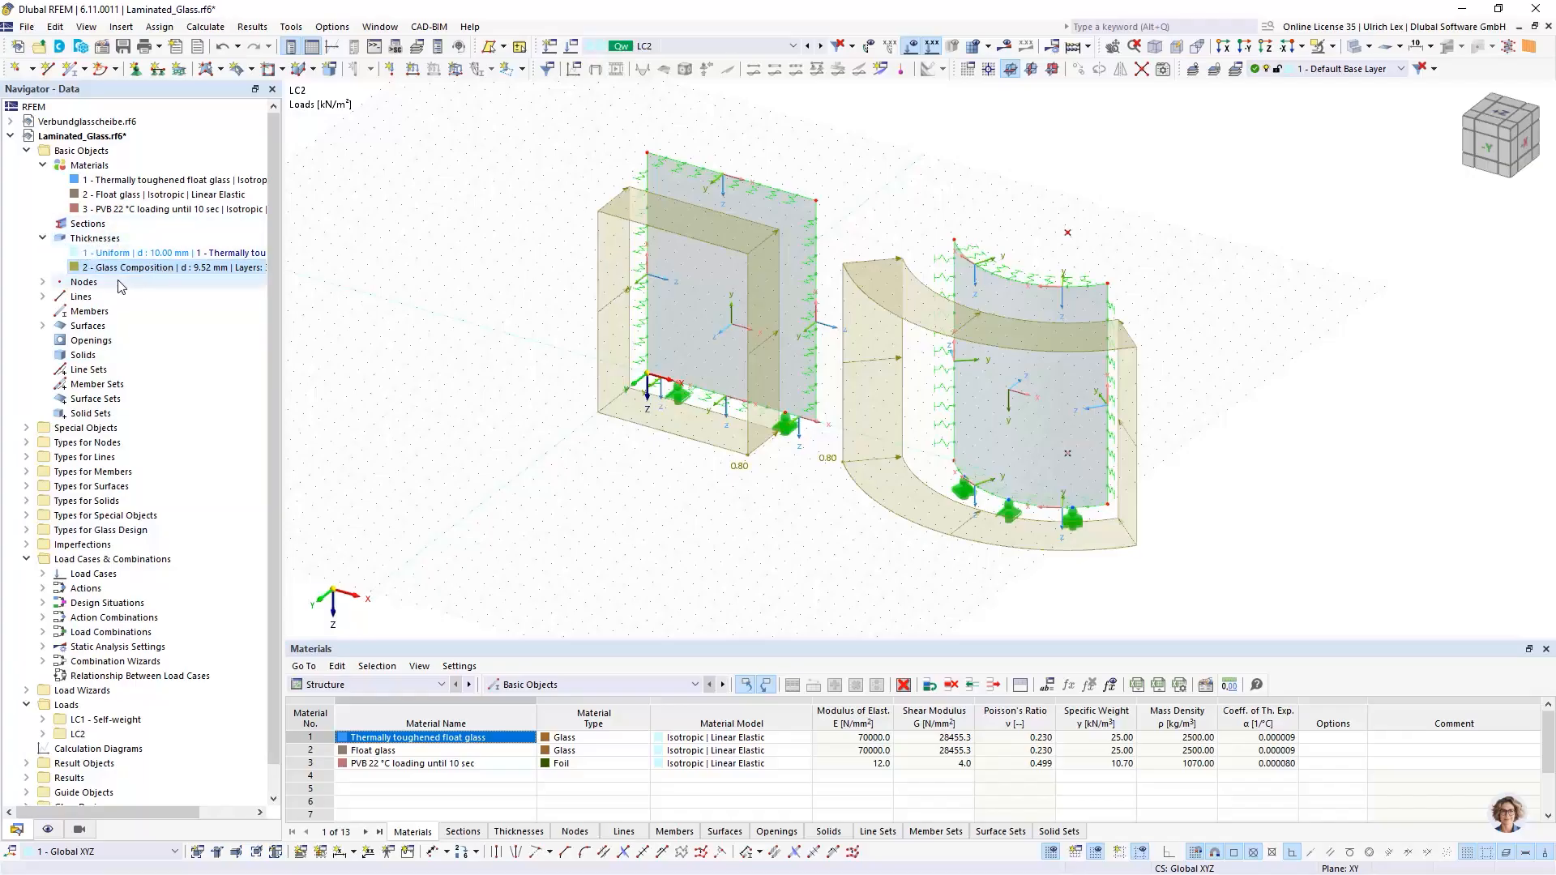
Step: Open the flat pane's glass composition model and keep the shear coupling between layers set to Uncoupled
click(26, 530)
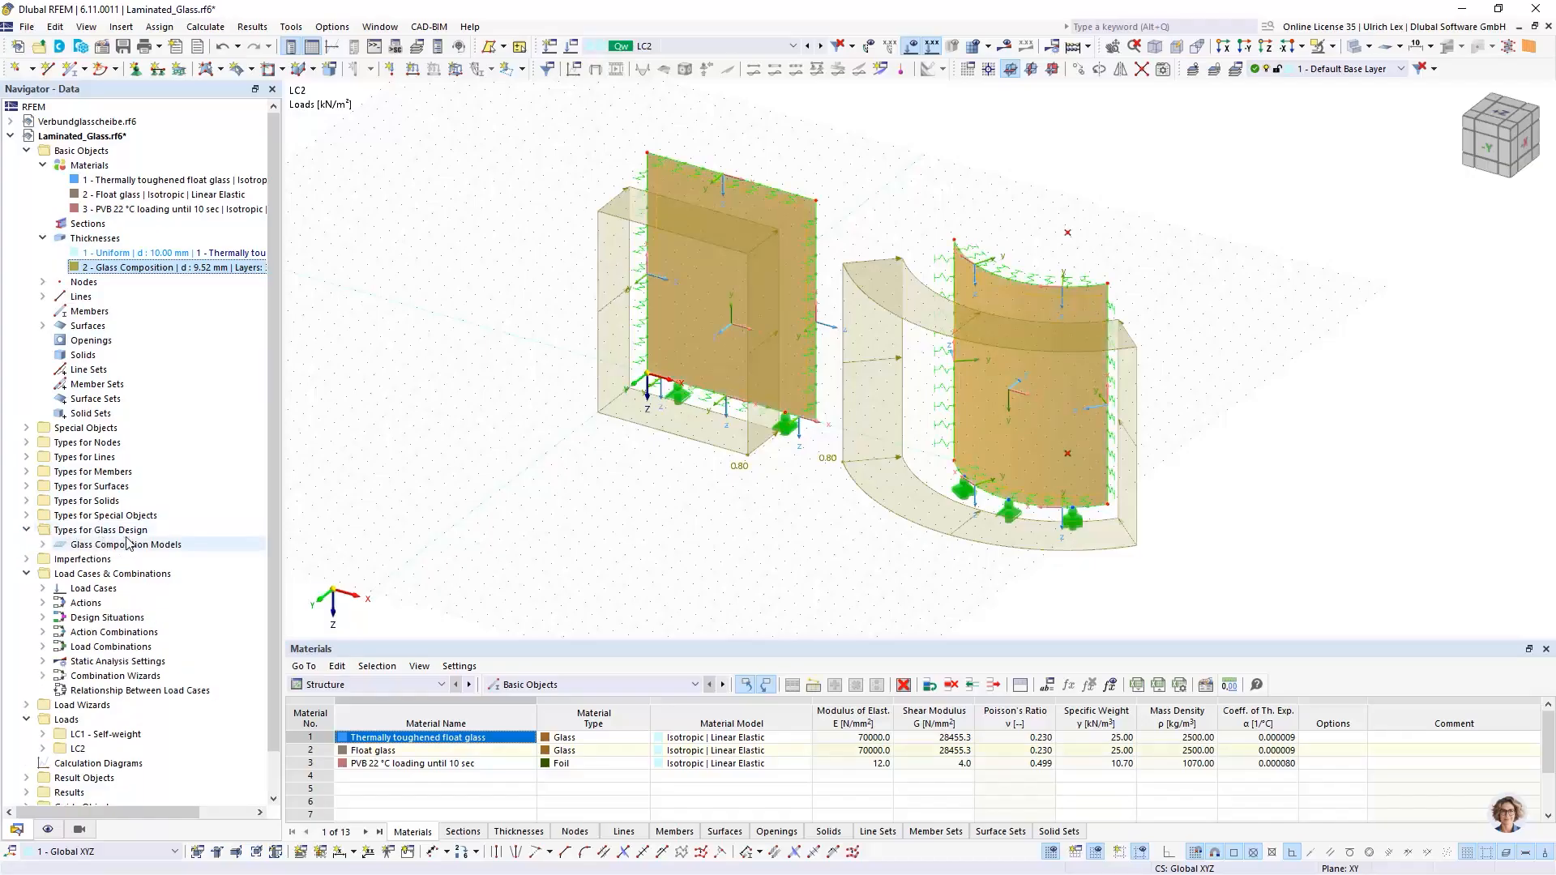
click(43, 545)
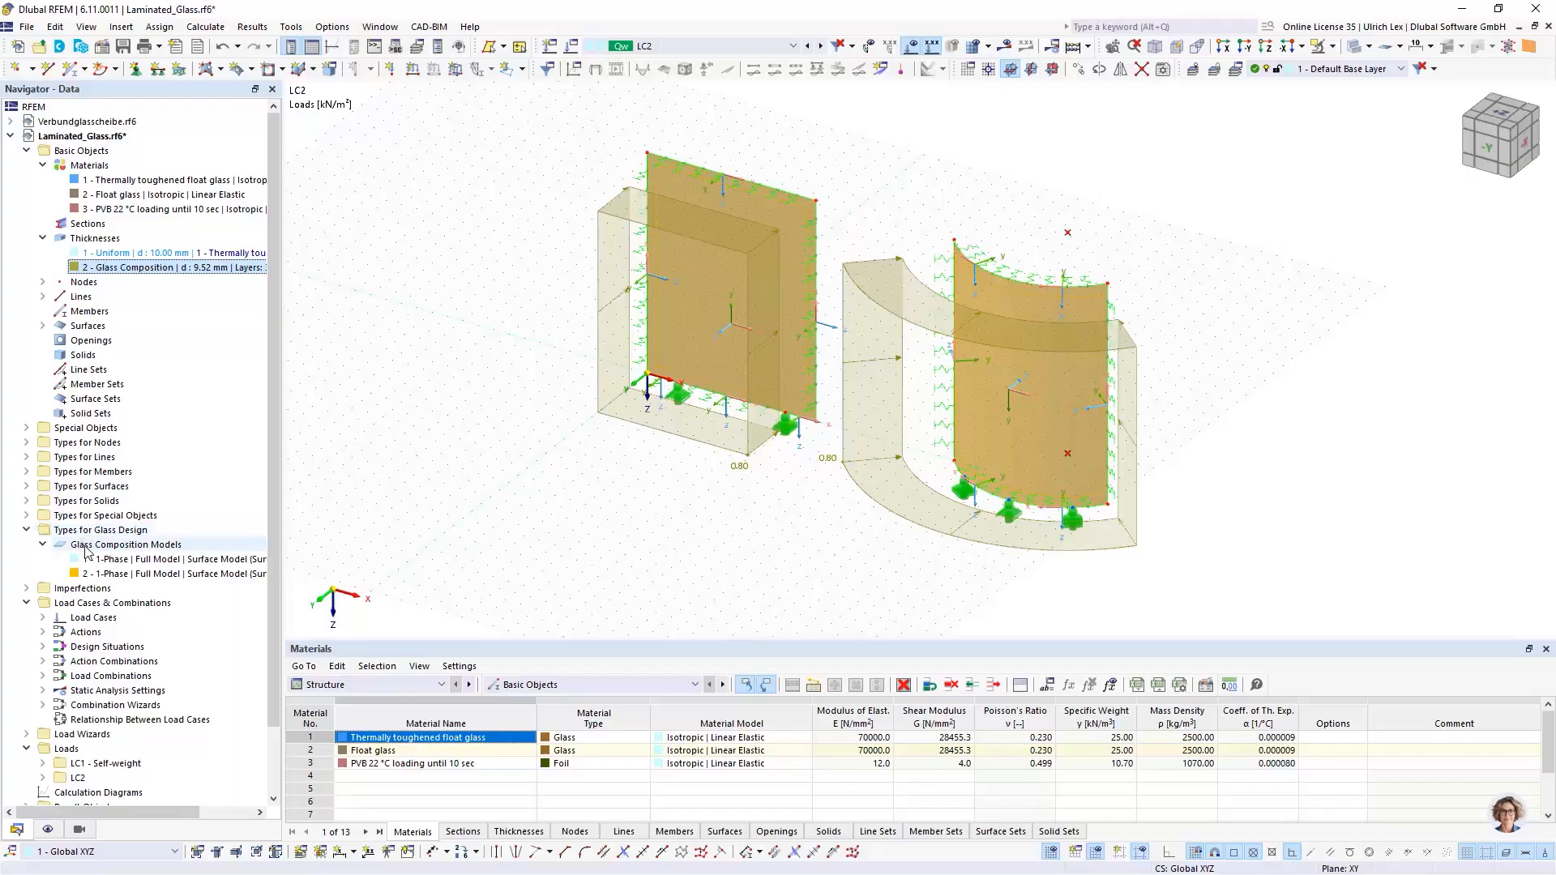
click(140, 561)
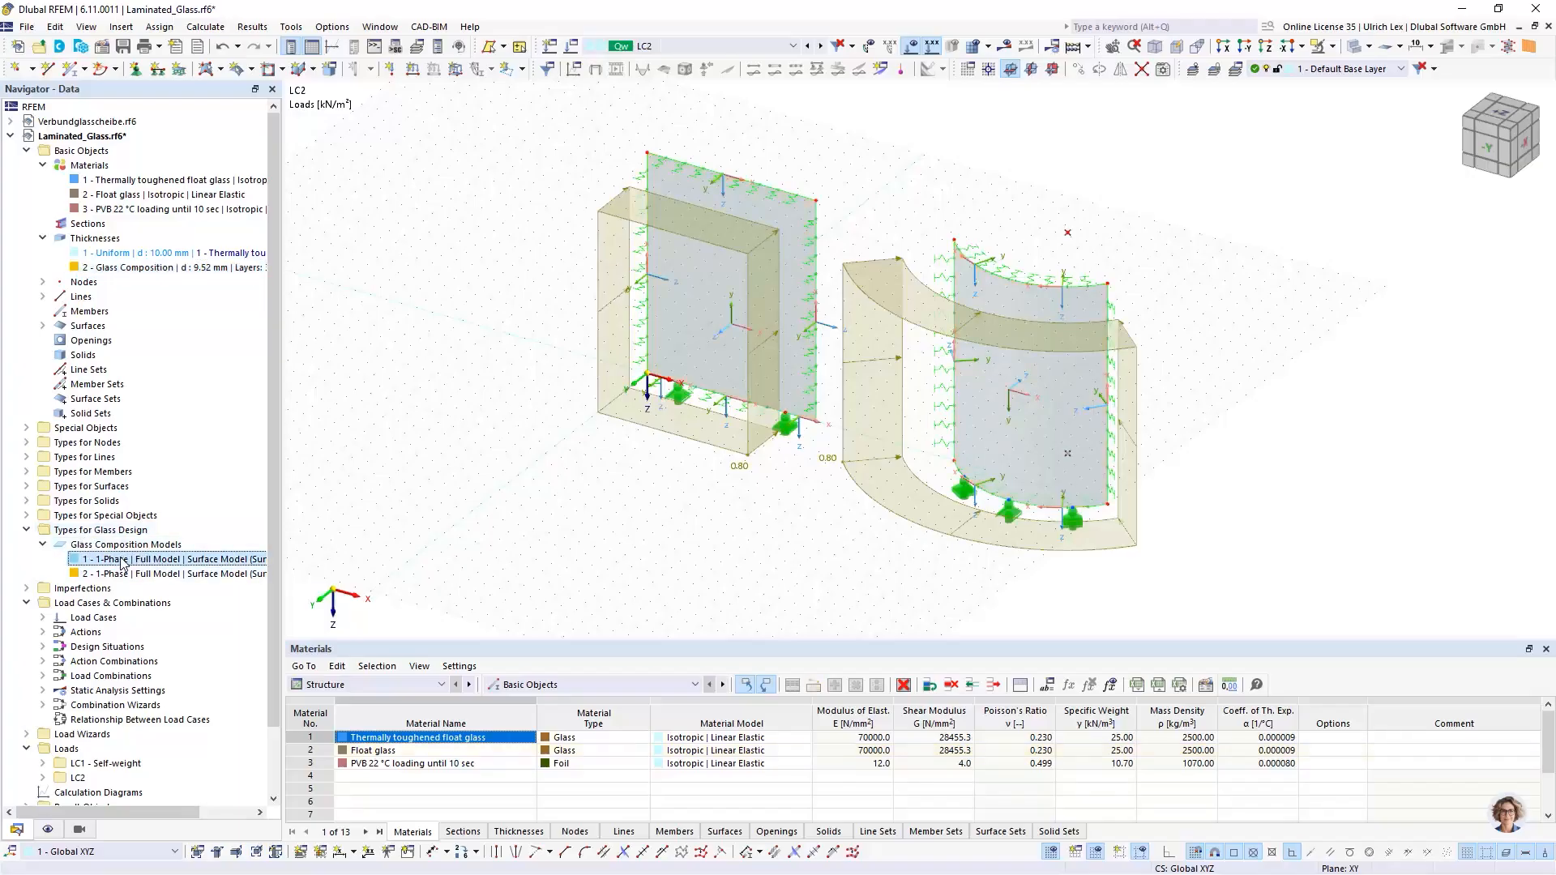
double_click(123, 562)
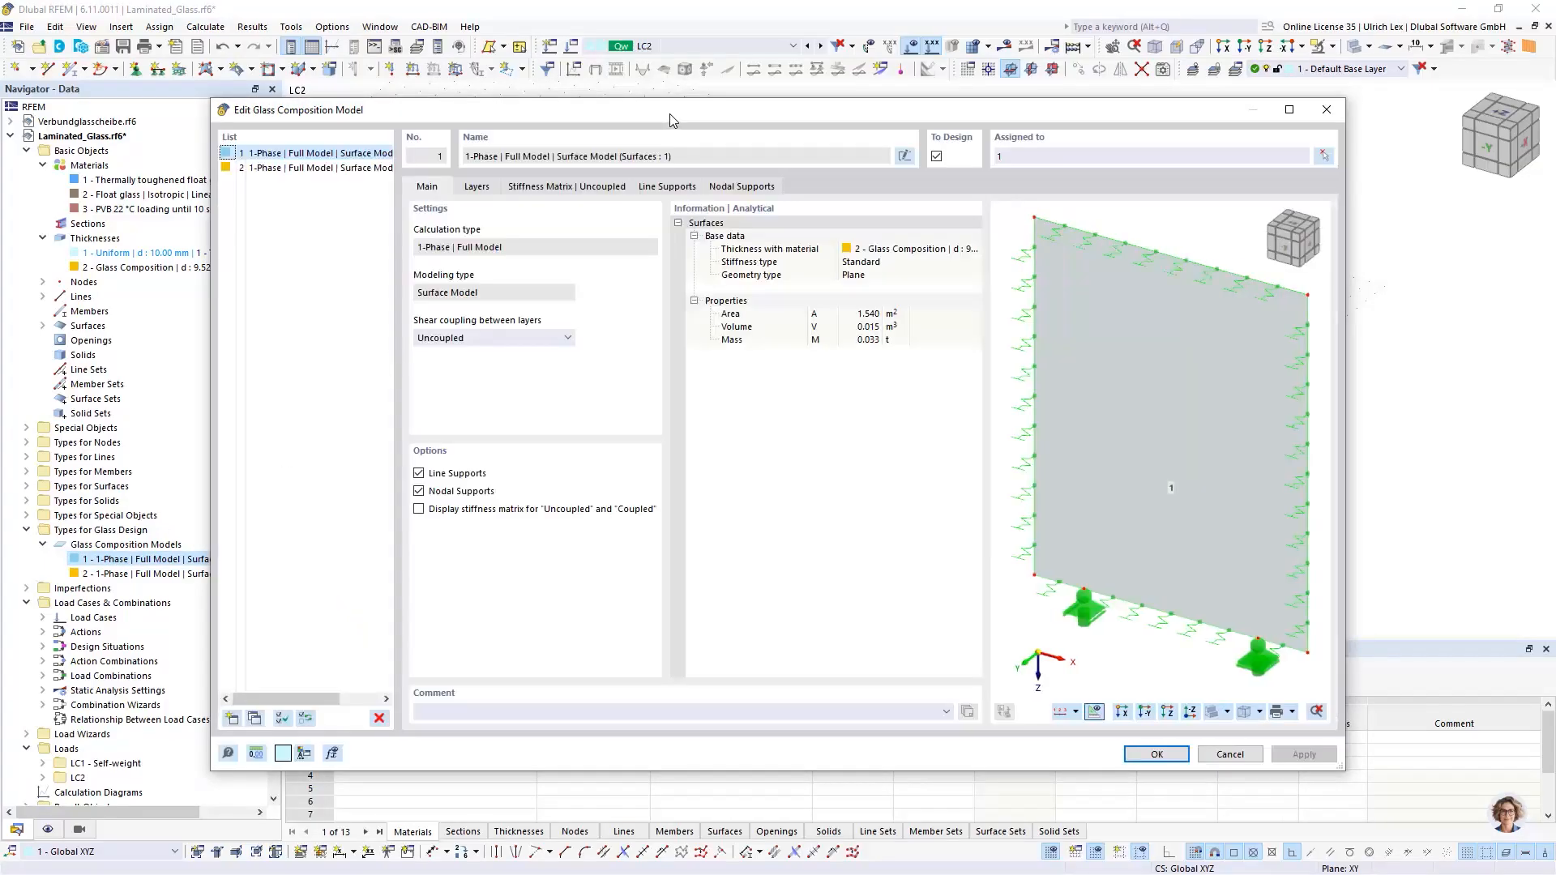
drag(669, 113, 714, 94)
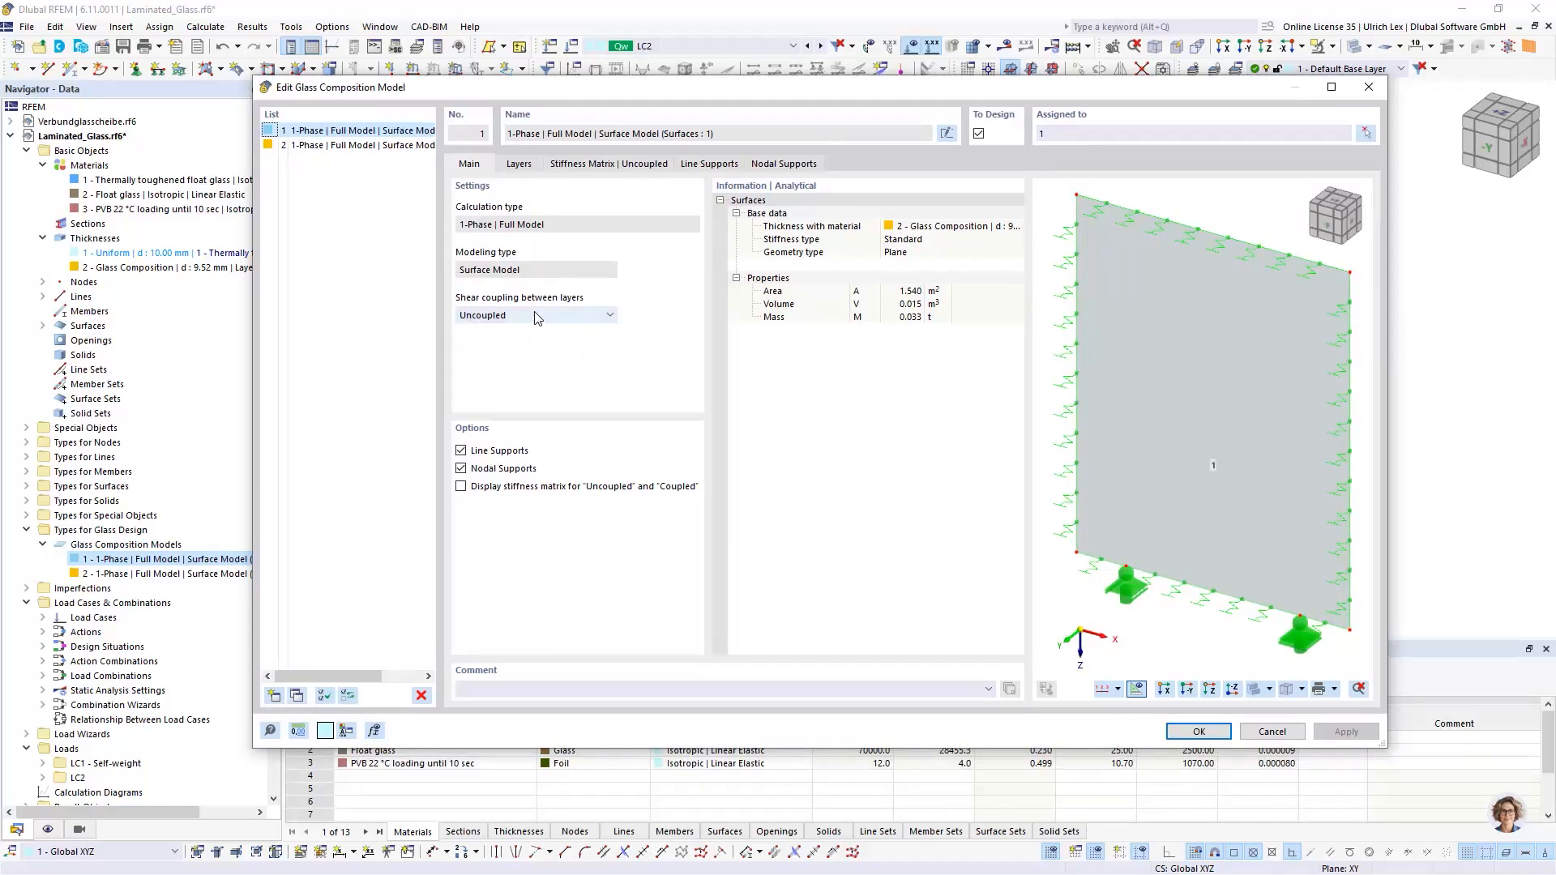
click(607, 316)
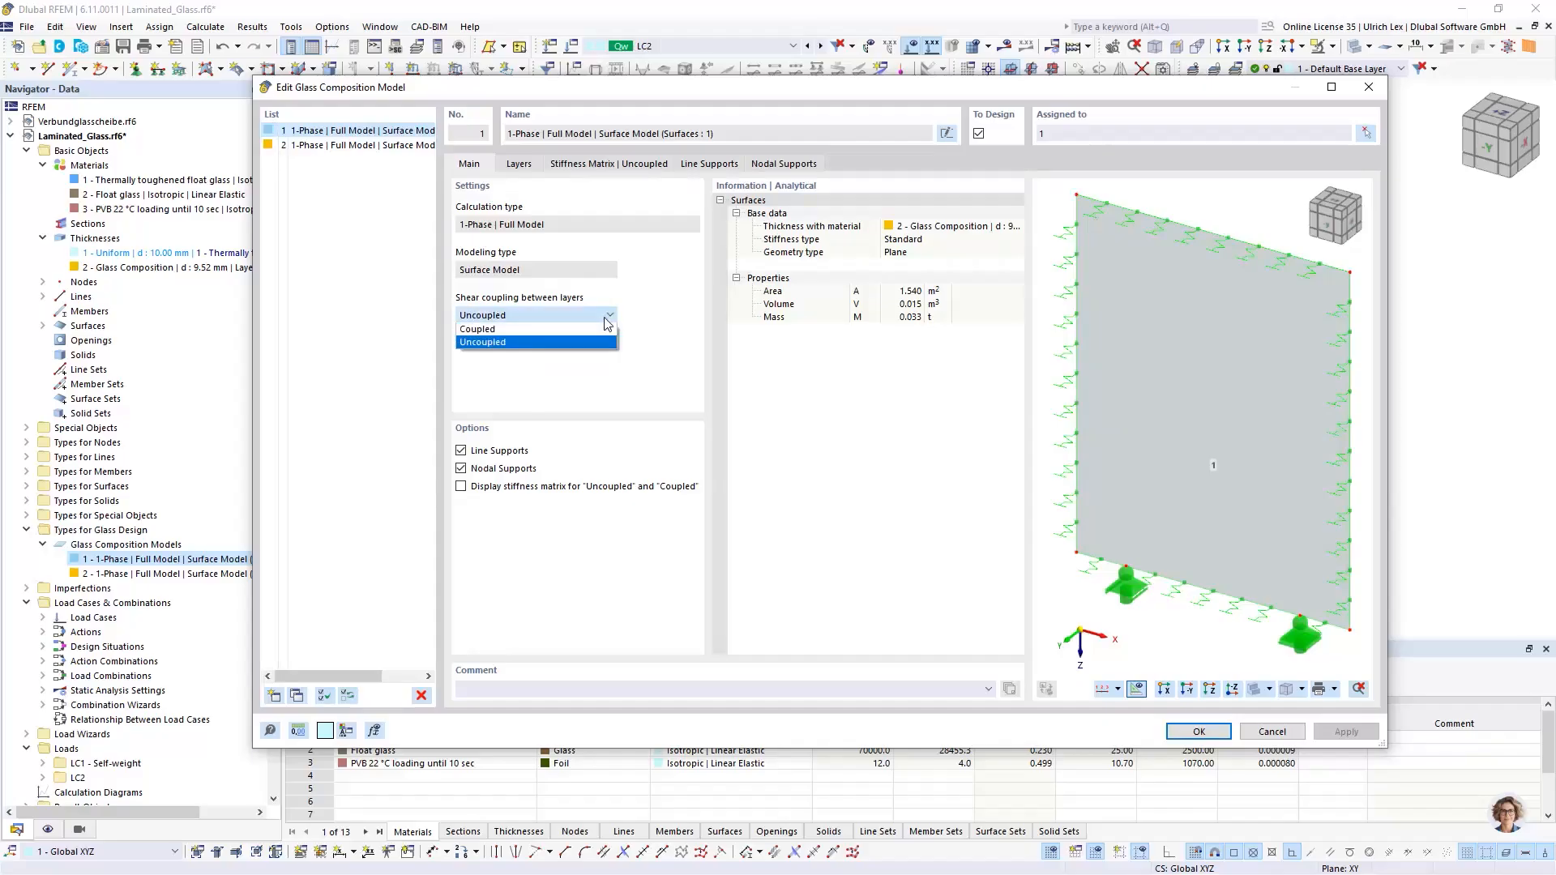
click(608, 342)
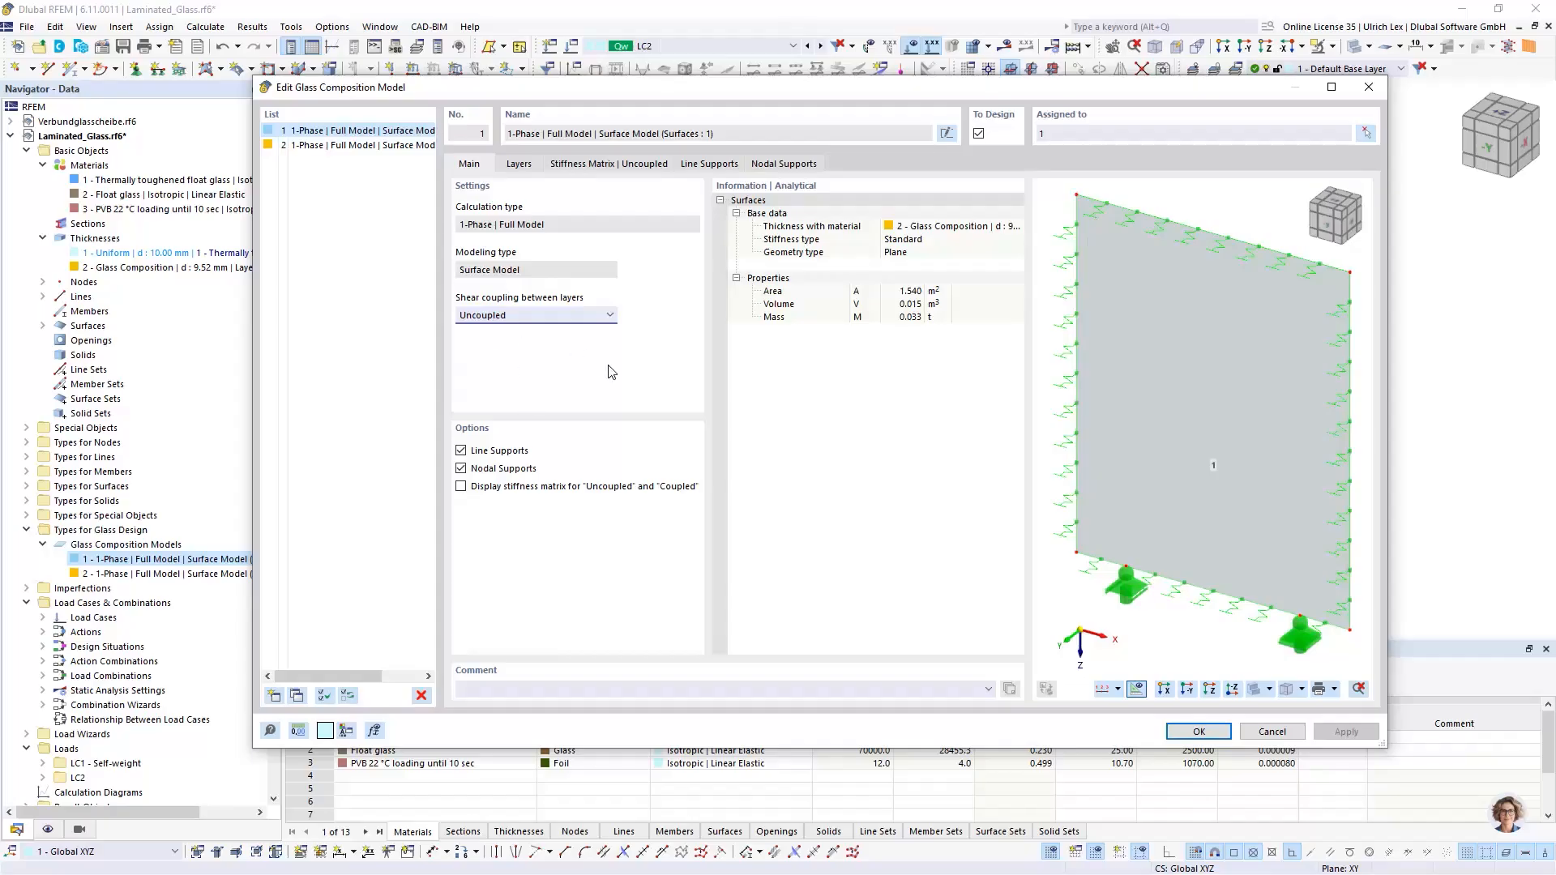
Step: Review the uncoupled stiffness matrix, layers, line supports and nodal supports in the flat pane's glass composition model
click(596, 165)
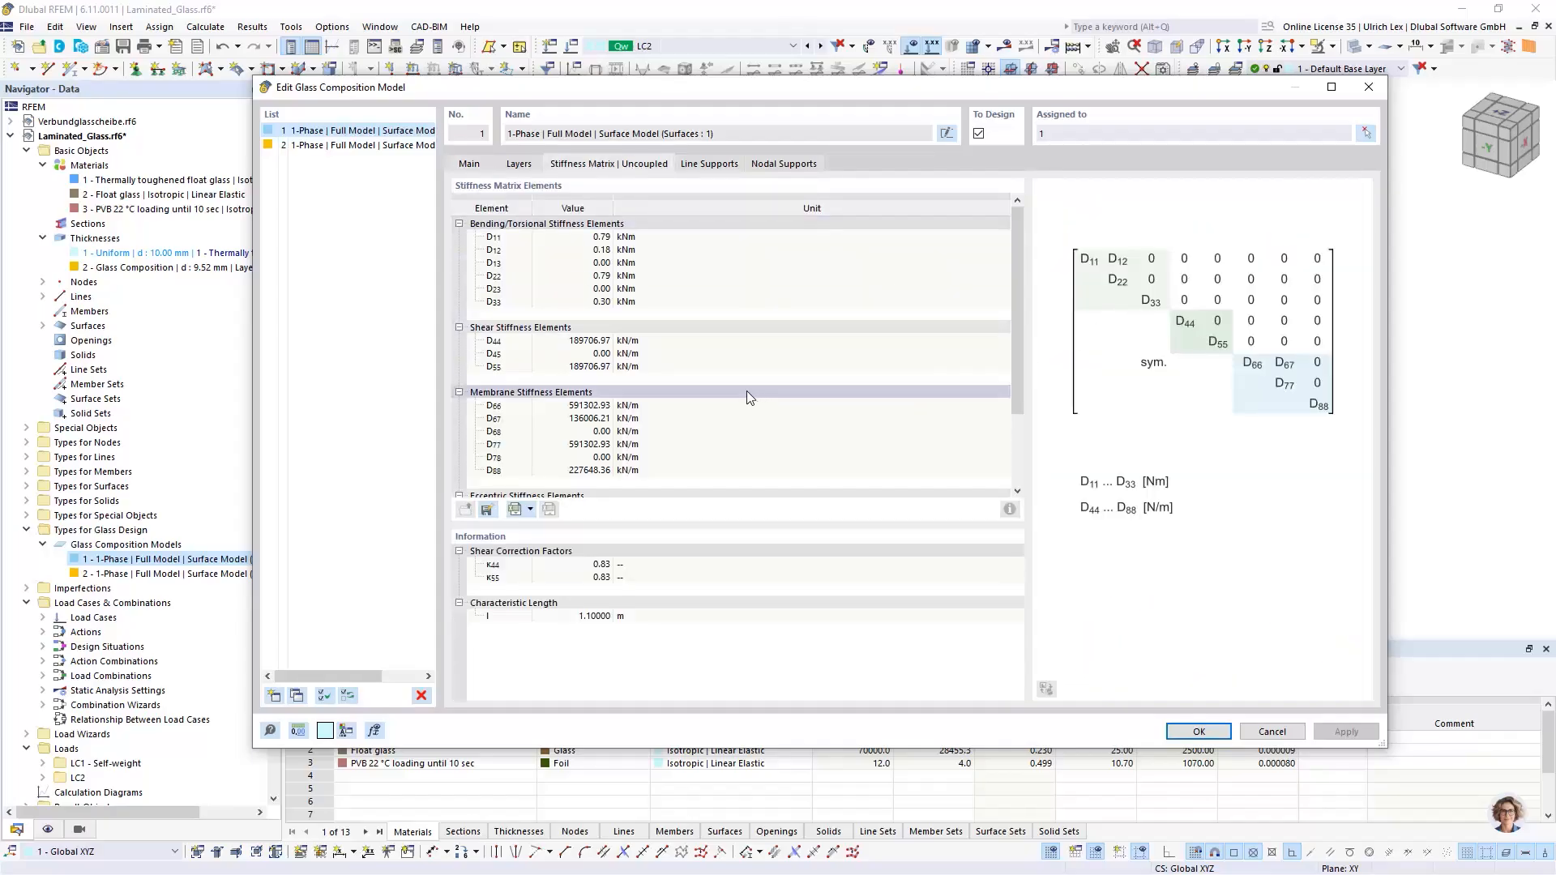
click(519, 165)
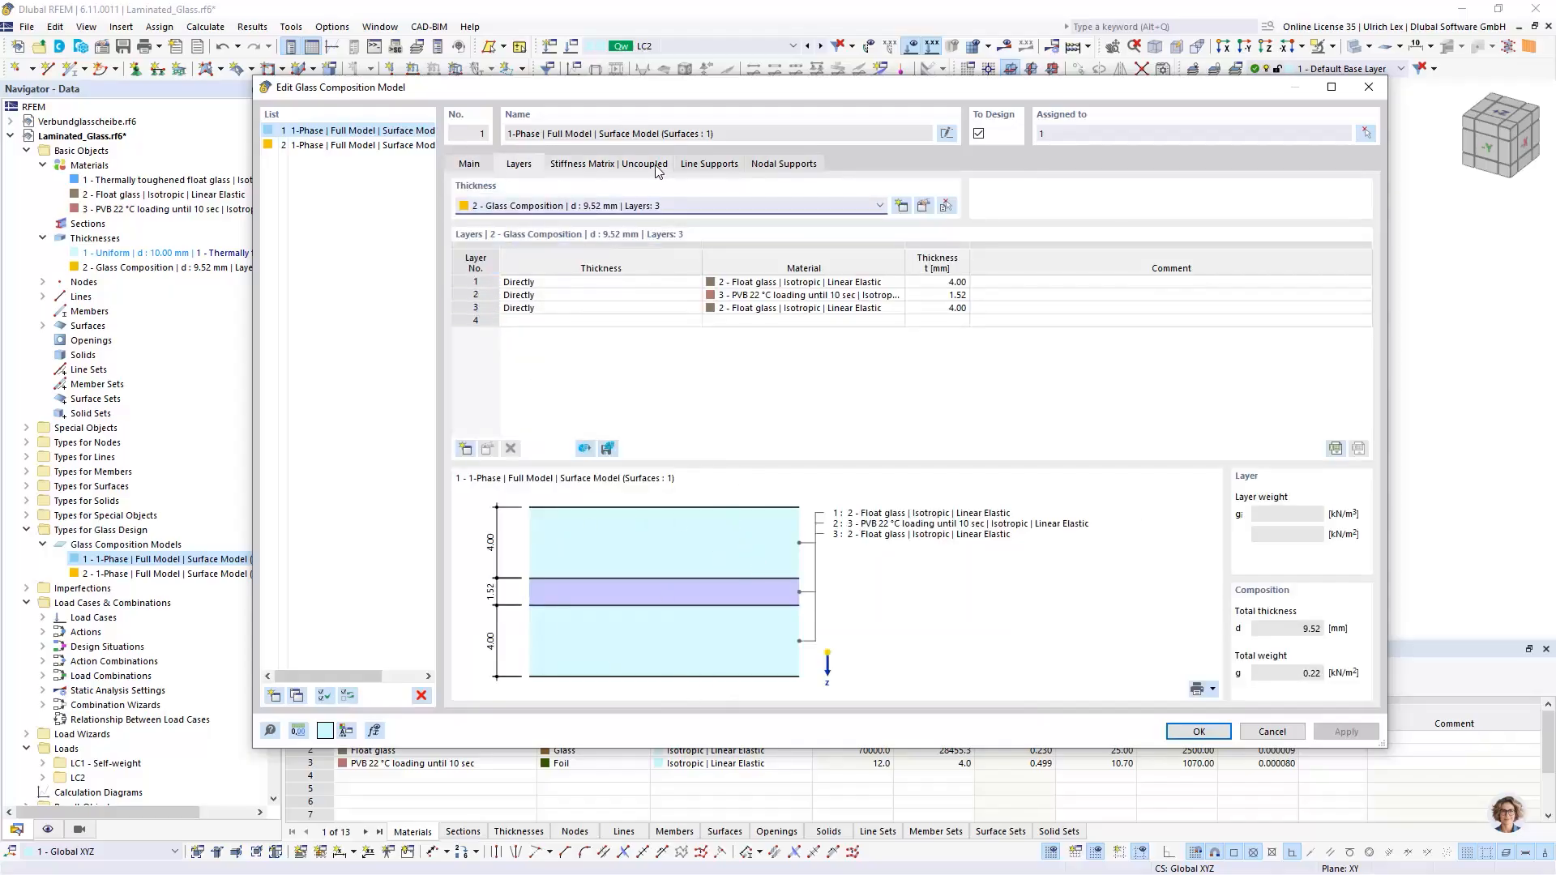
click(703, 166)
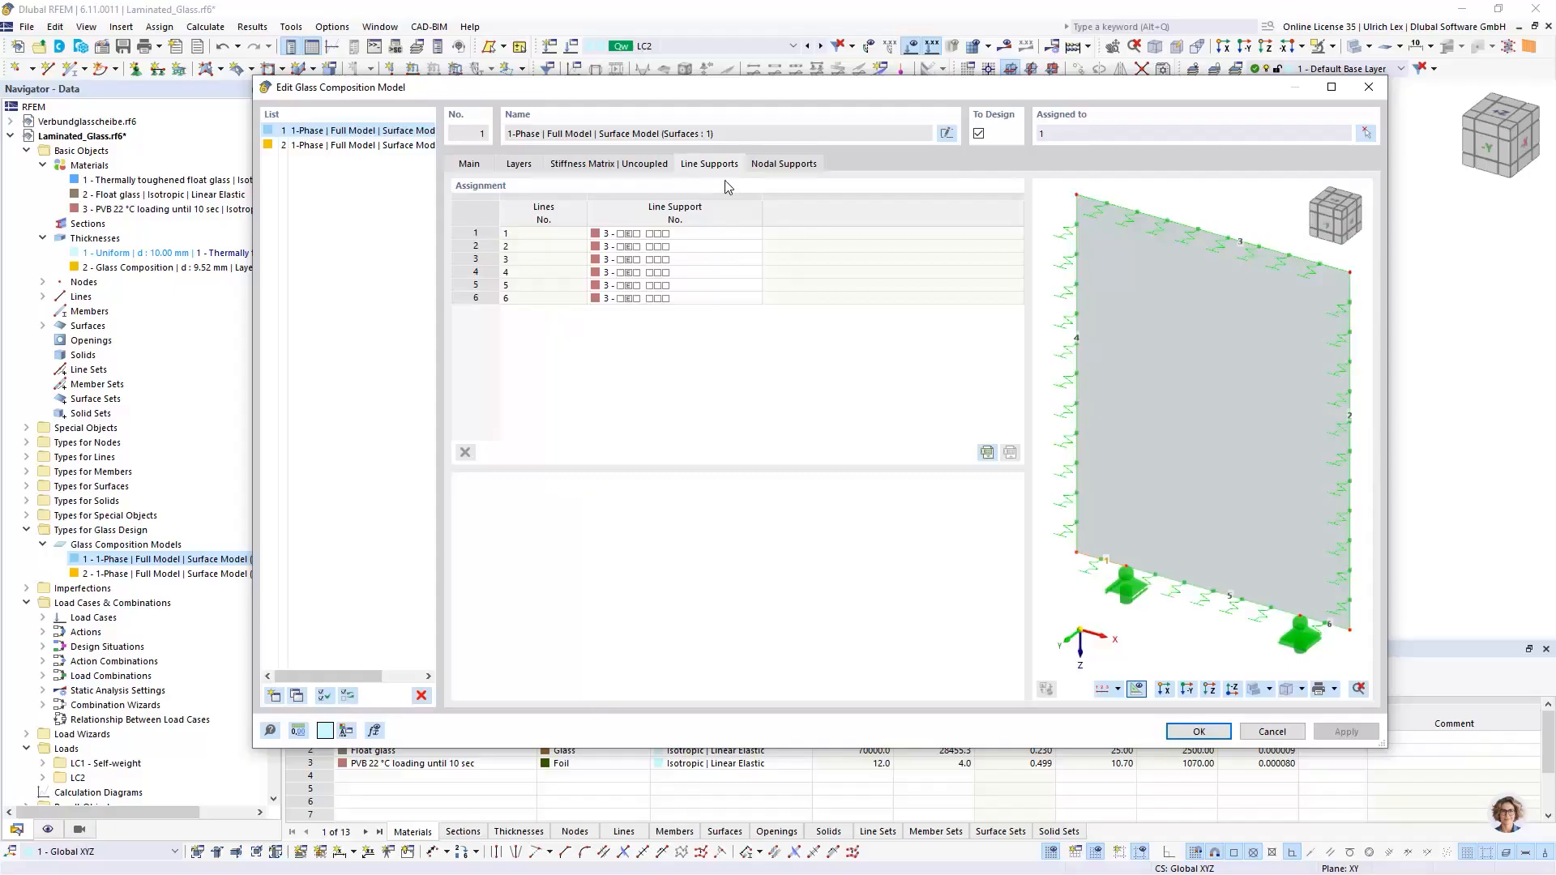
click(800, 164)
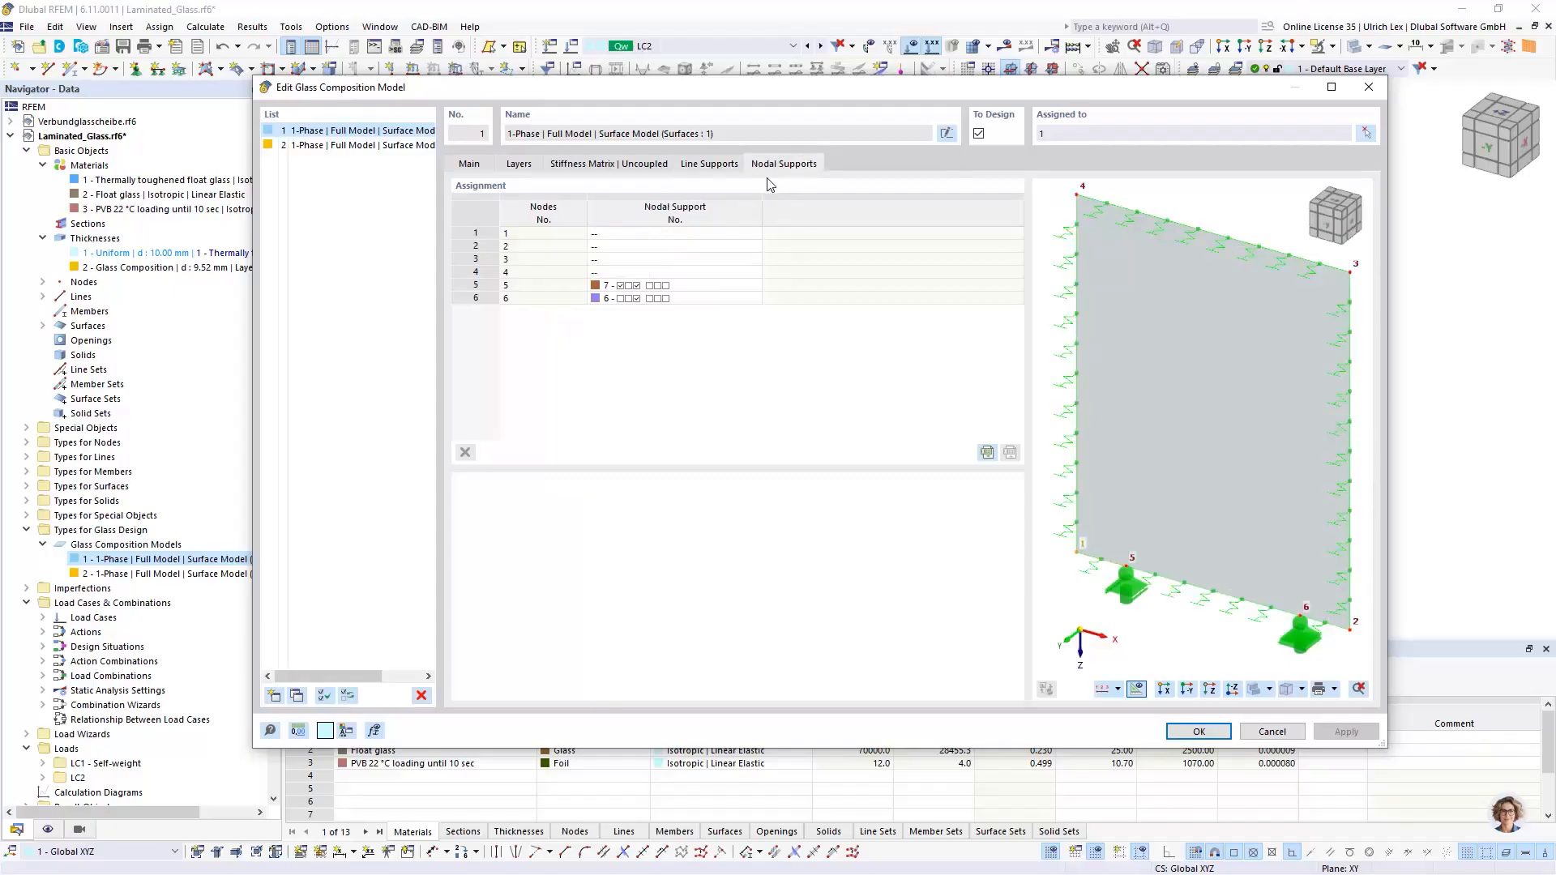
click(470, 164)
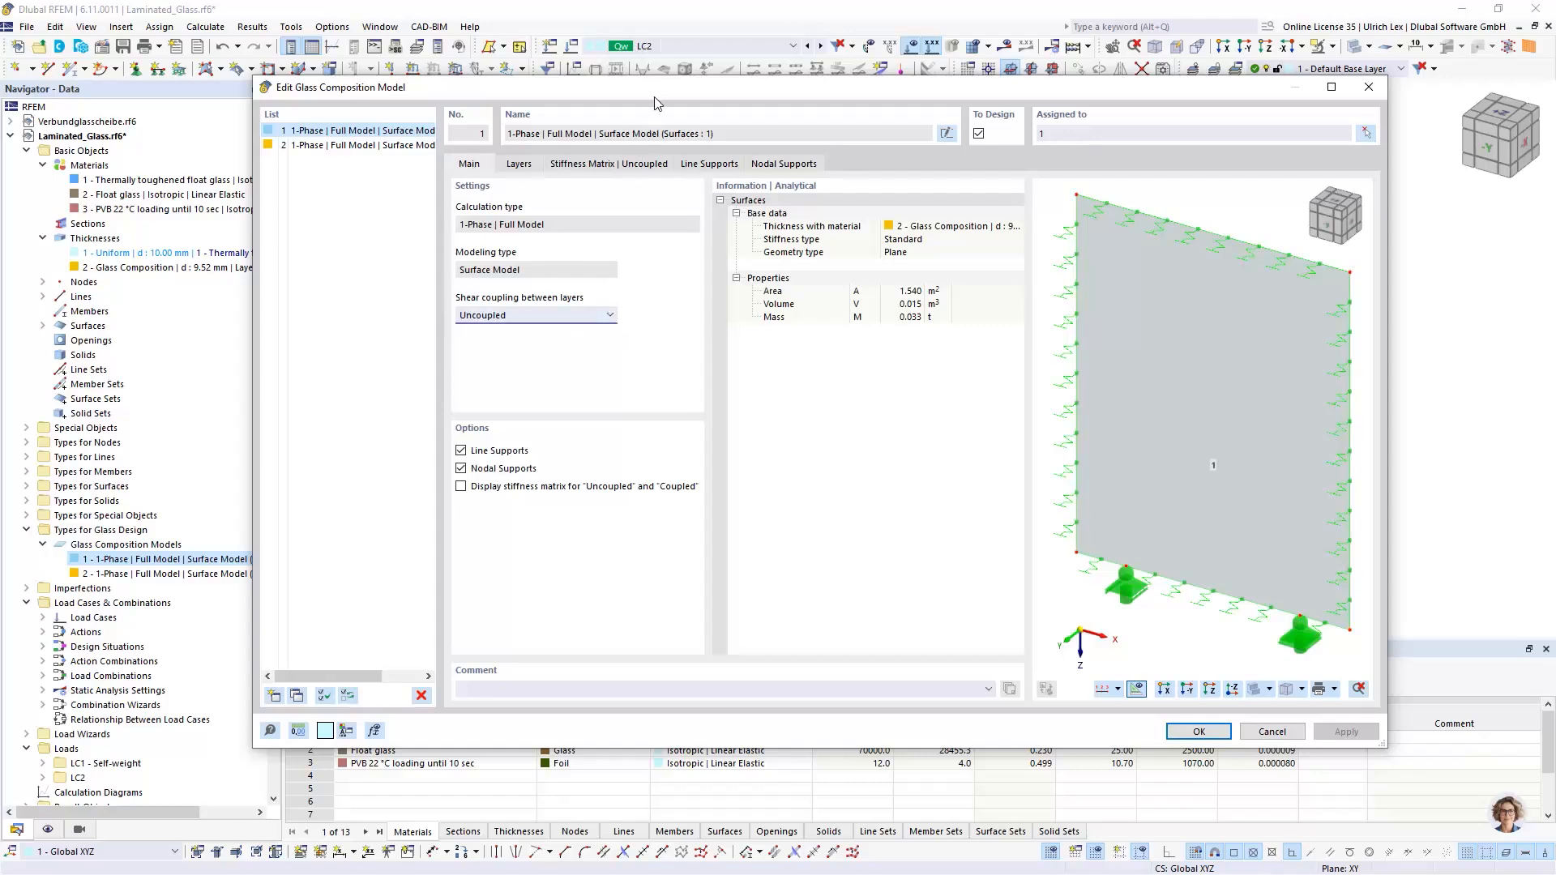
drag(654, 95, 621, 58)
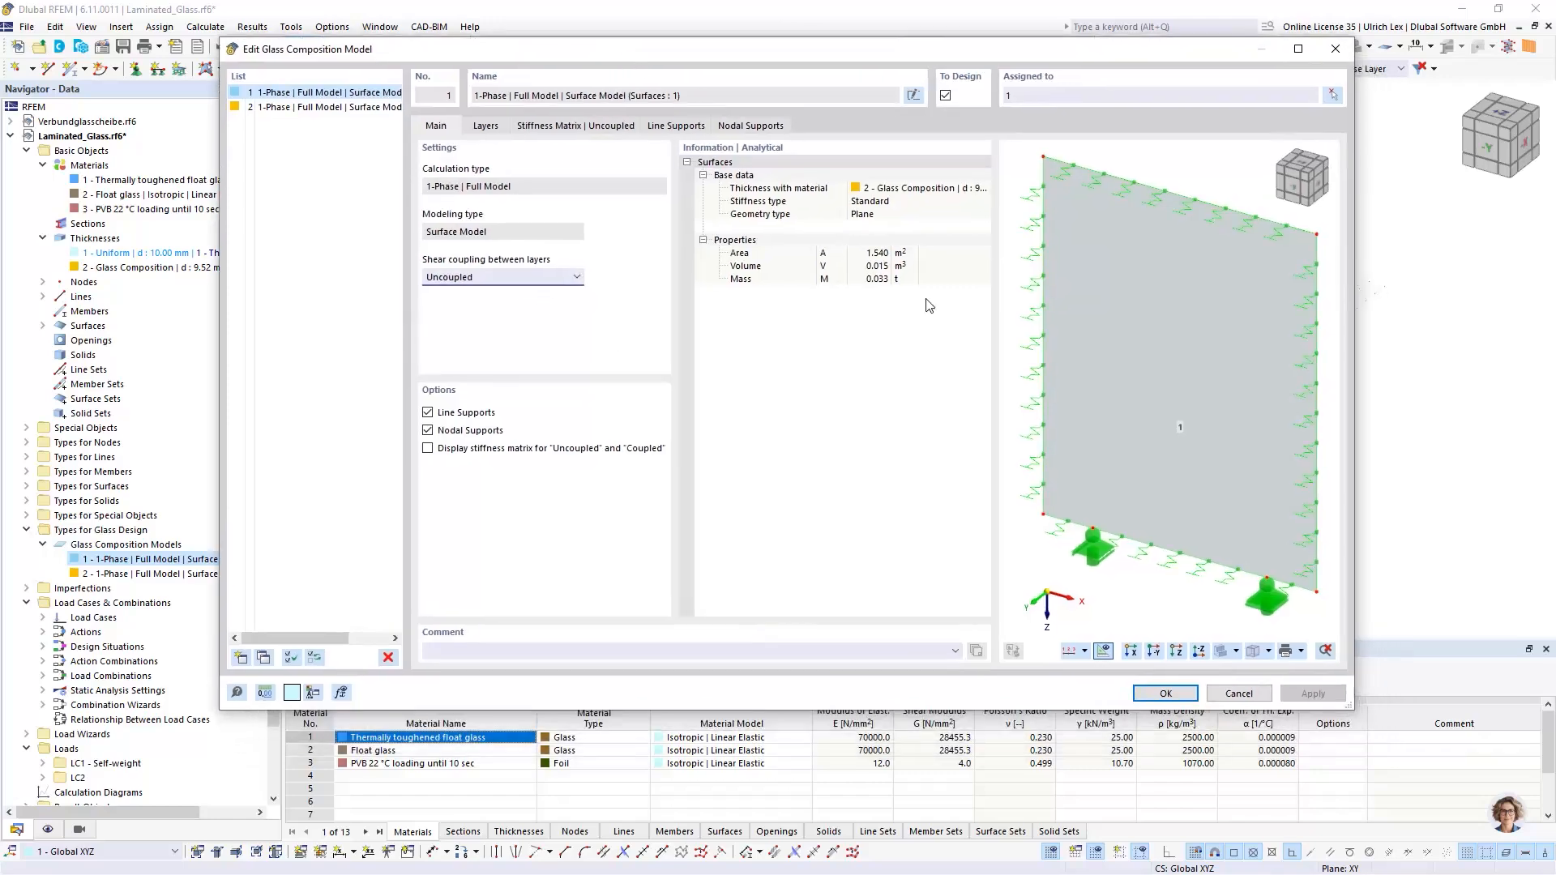
click(1151, 696)
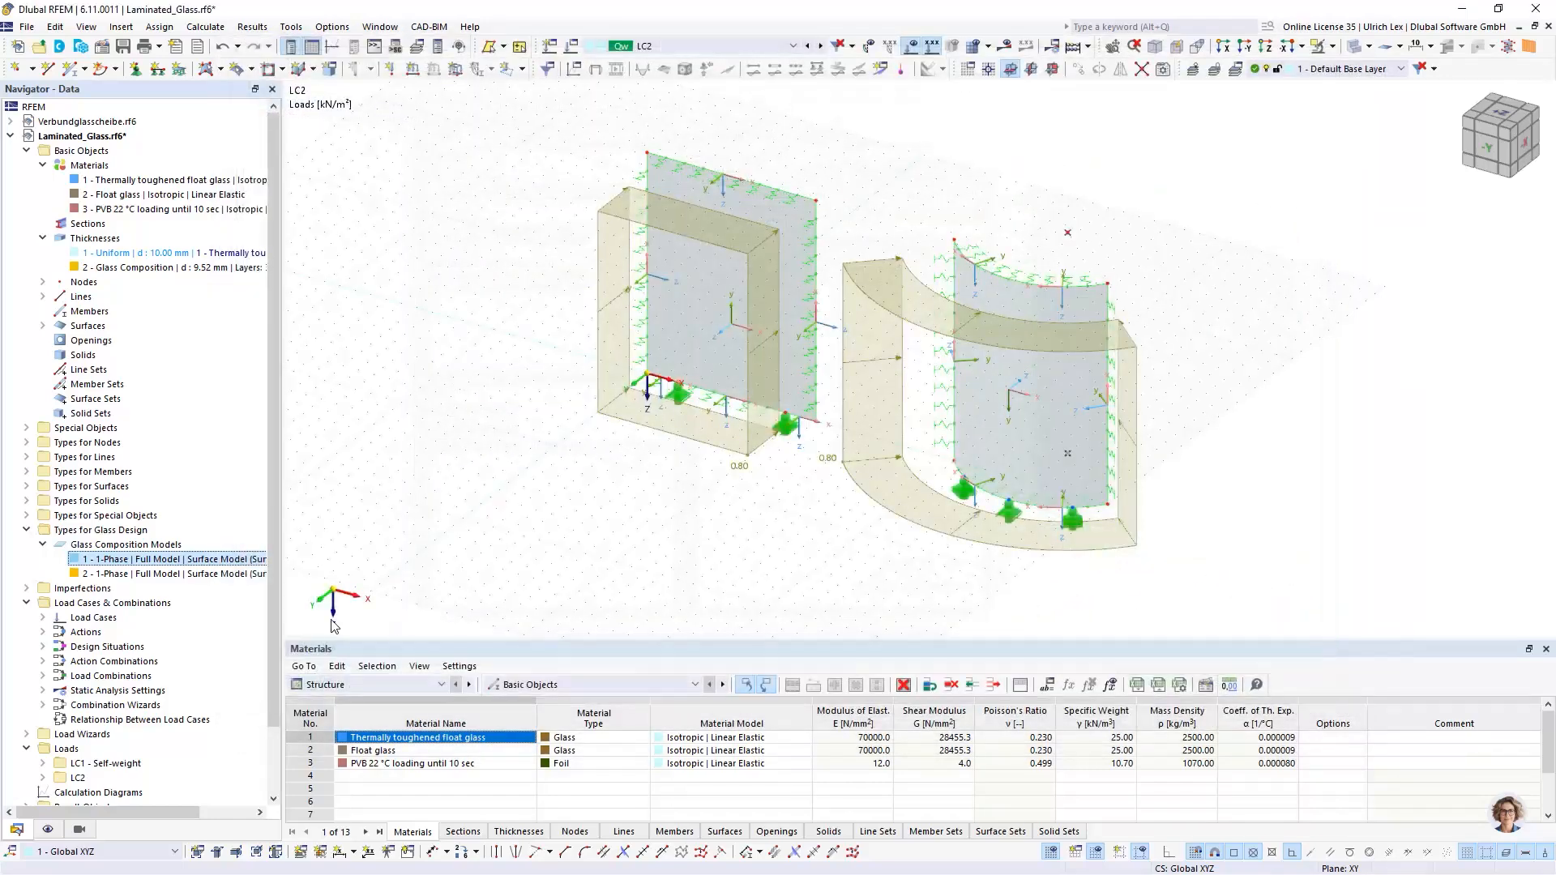
click(115, 576)
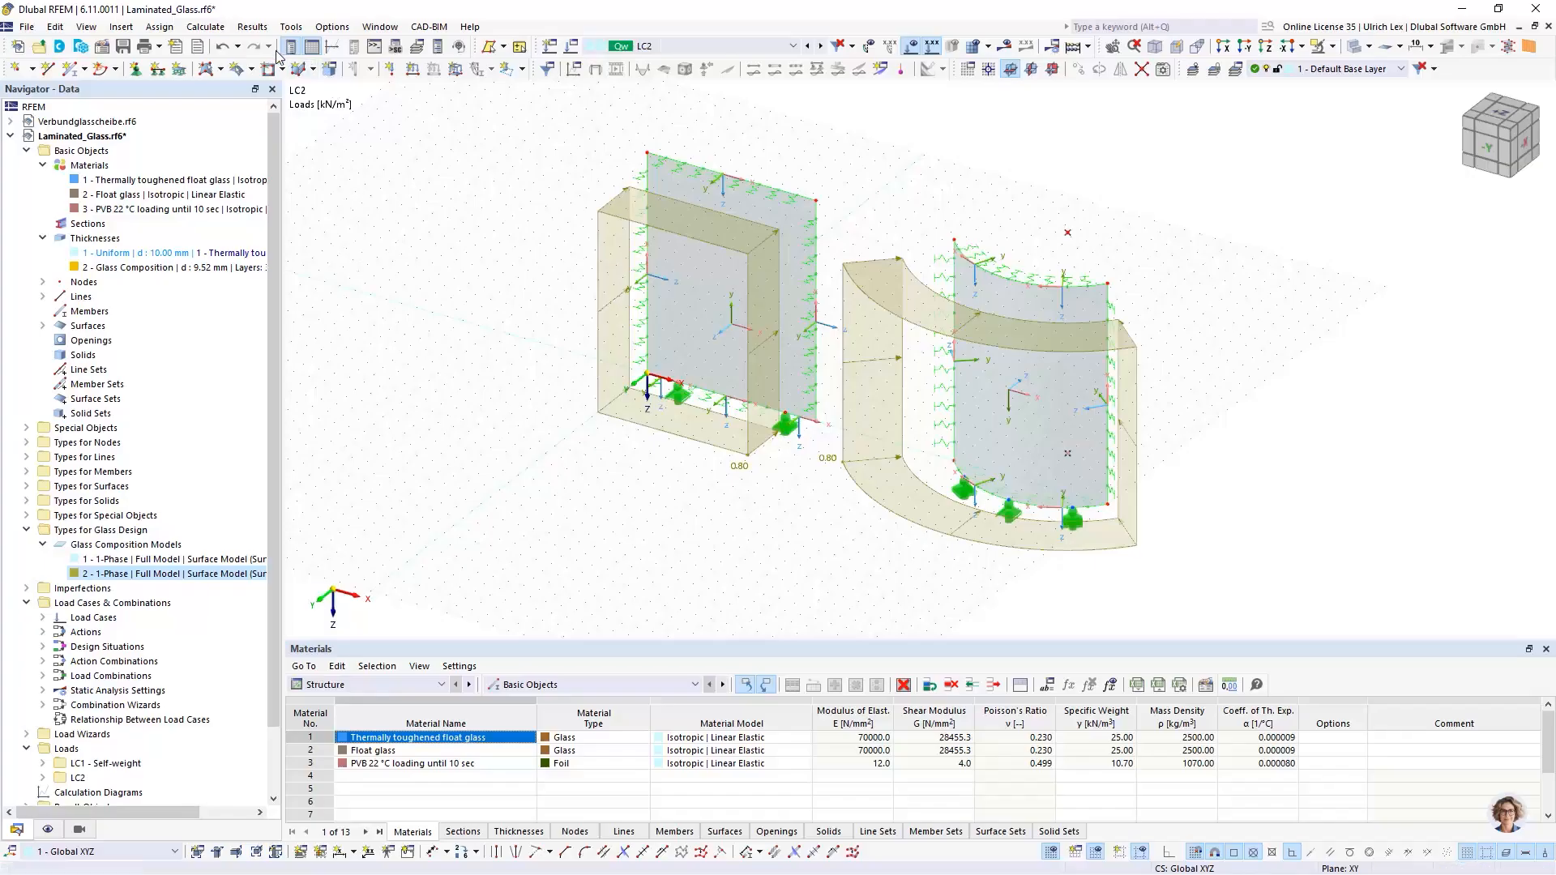
Step: Change the target length of finite elements in the mesh settings and generate the mesh for both panes
click(192, 27)
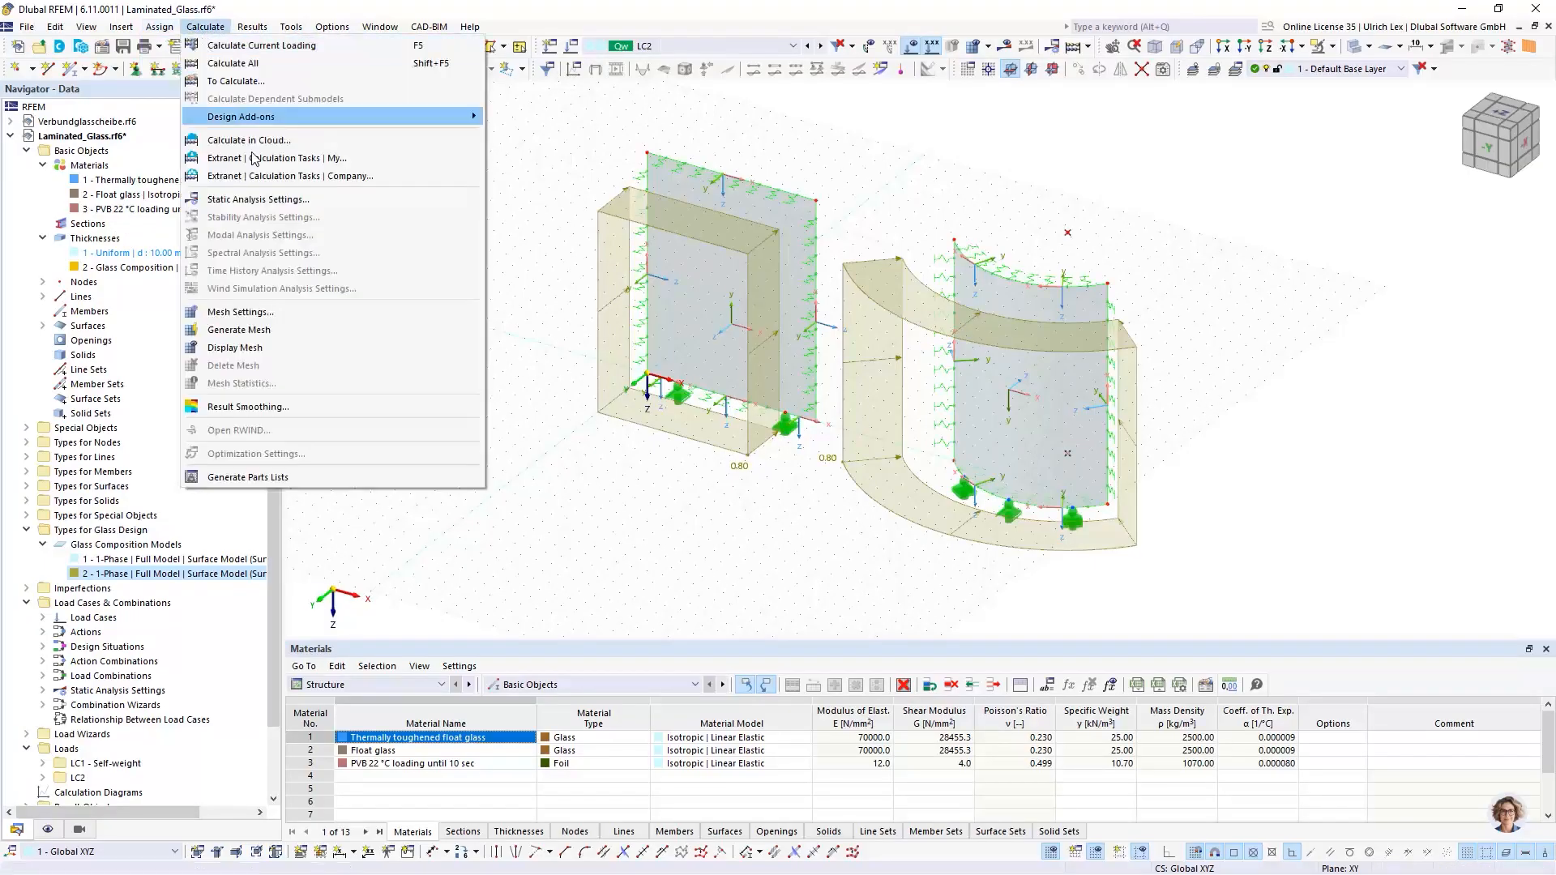
click(302, 314)
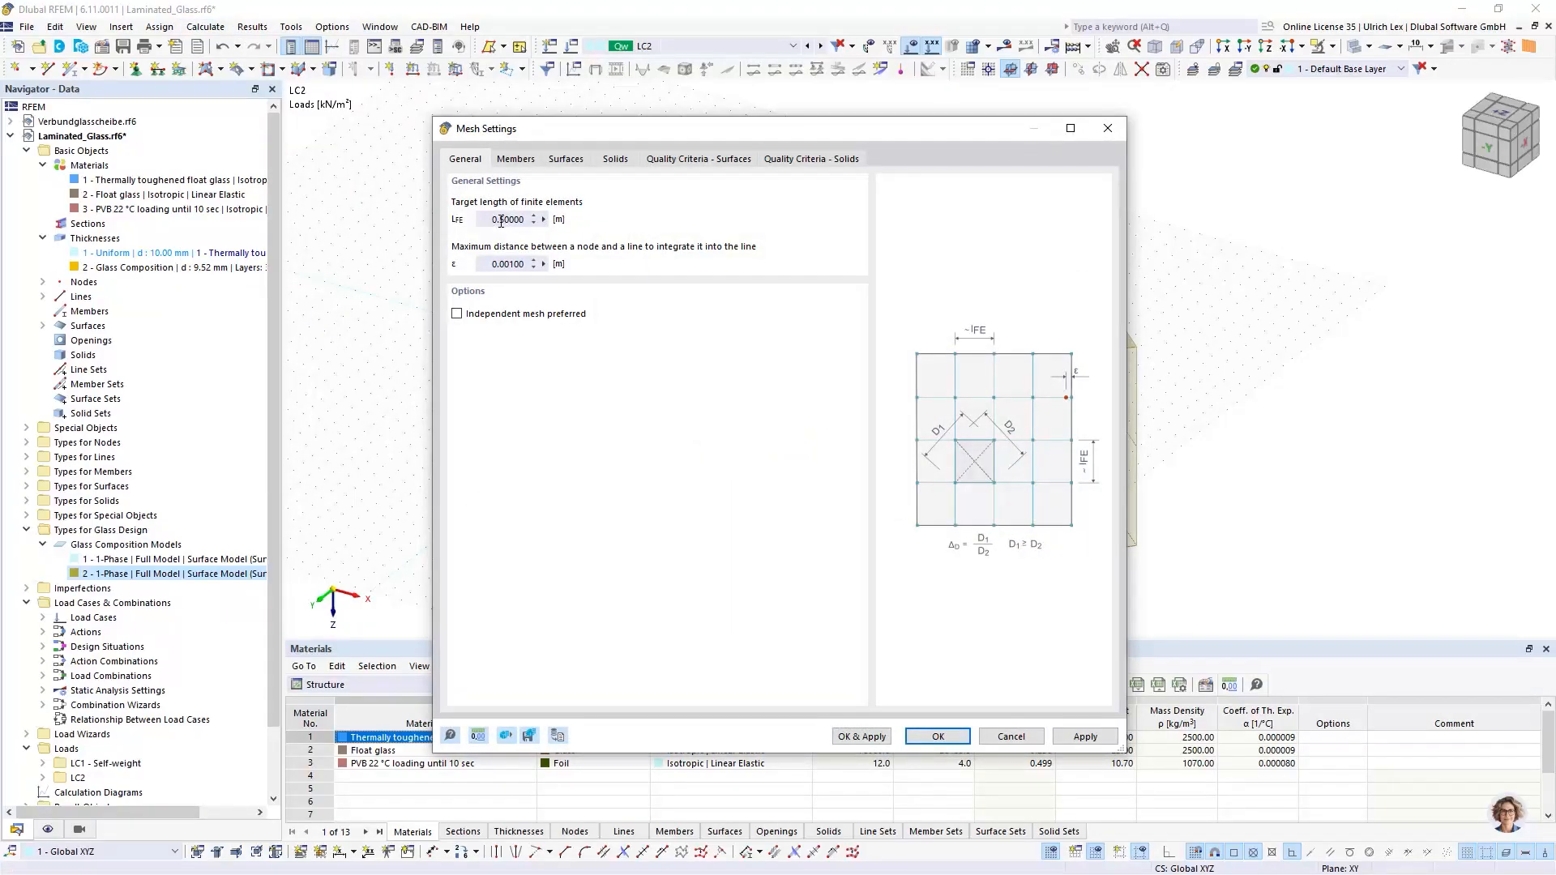
click(500, 219)
click(862, 737)
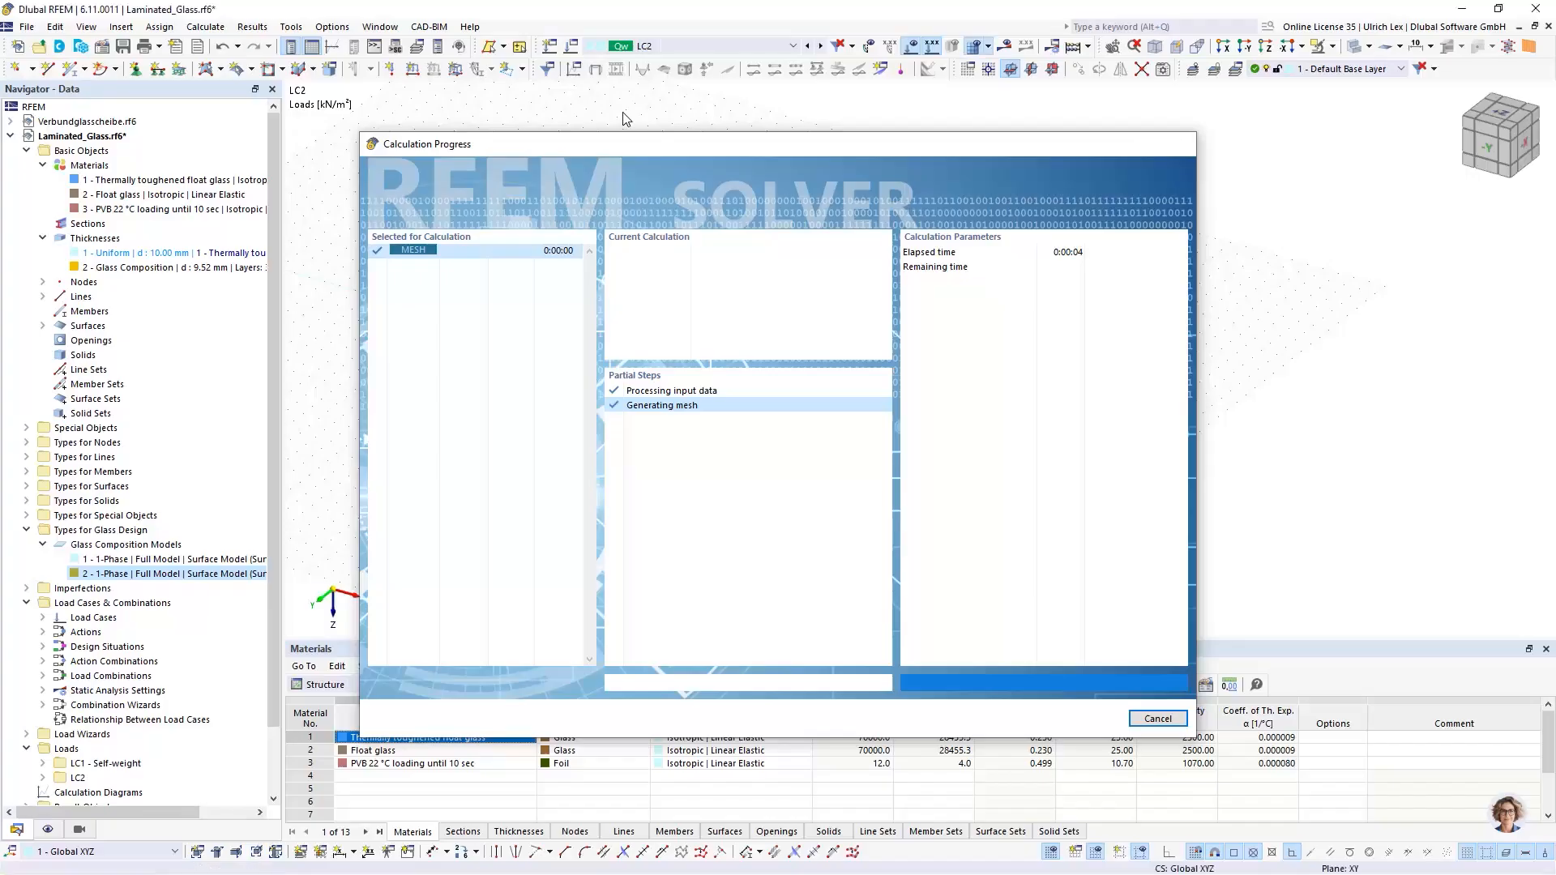
mouse_move(761, 550)
ctrl+middle_down()
mouse_move(853, 555)
mouse_move(861, 438)
mouse_move(747, 472)
mouse_move(747, 531)
mouse_move(711, 538)
mouse_move(732, 549)
ctrl+middle_up()
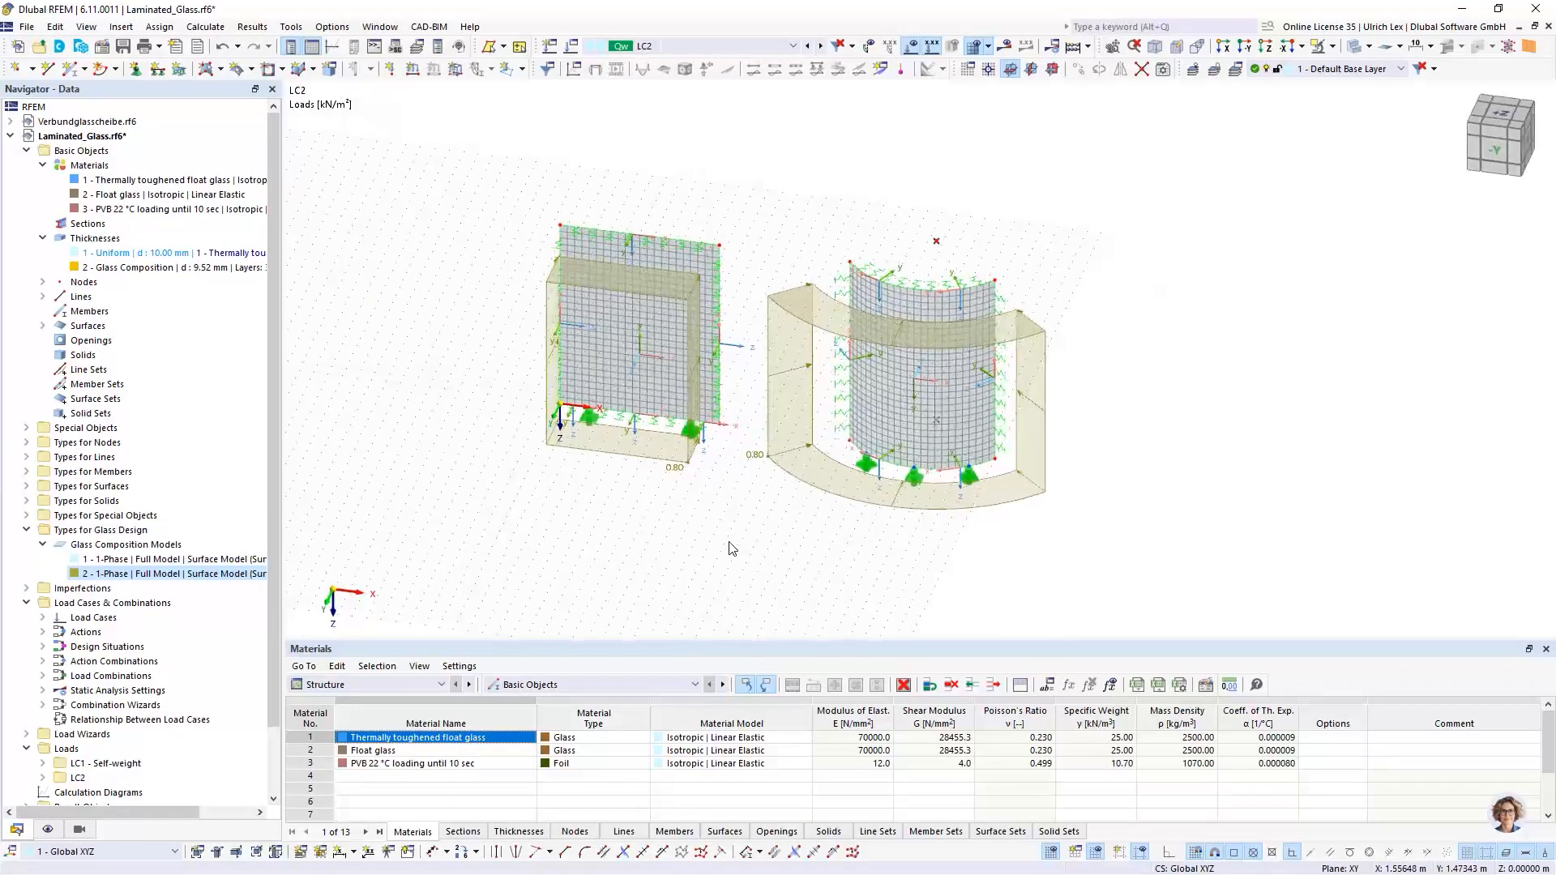
scroll(716, 551, up, 1)
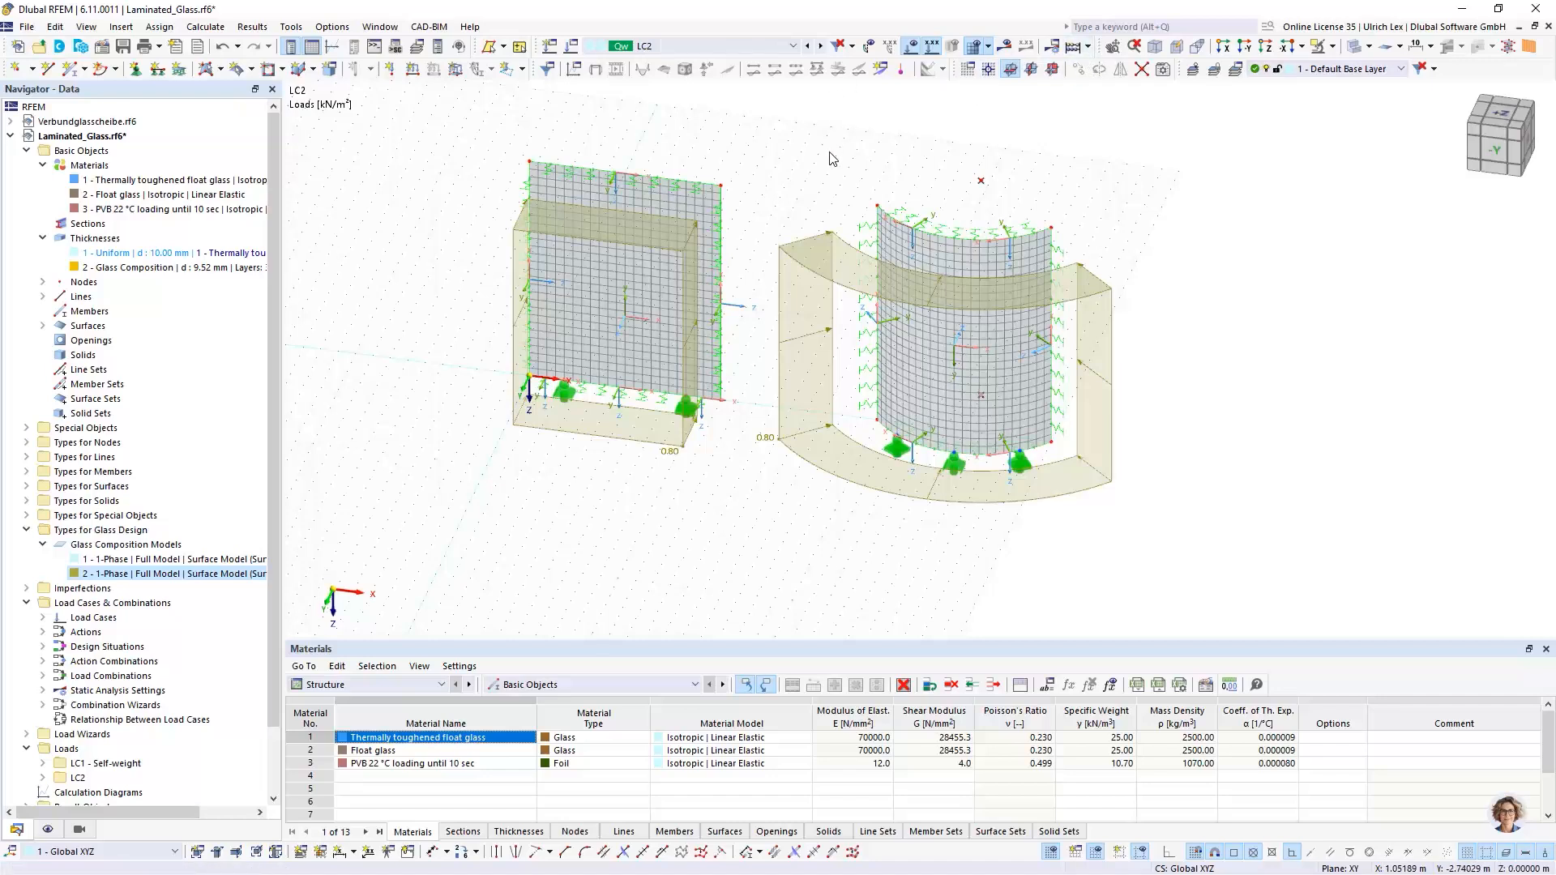
click(701, 199)
ctrl+click(942, 253)
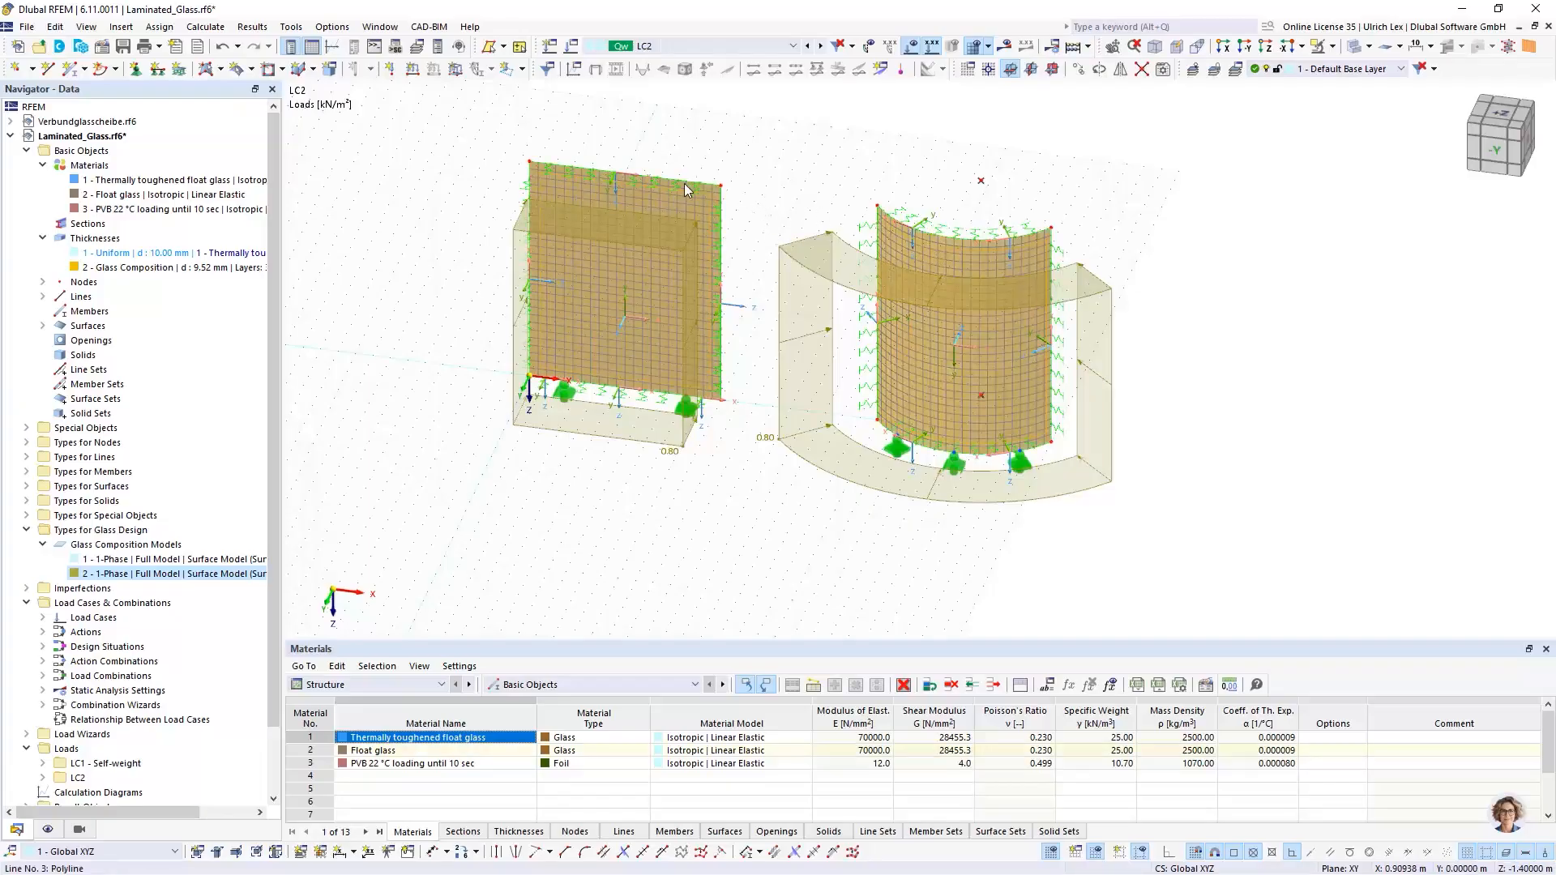
key(Escape)
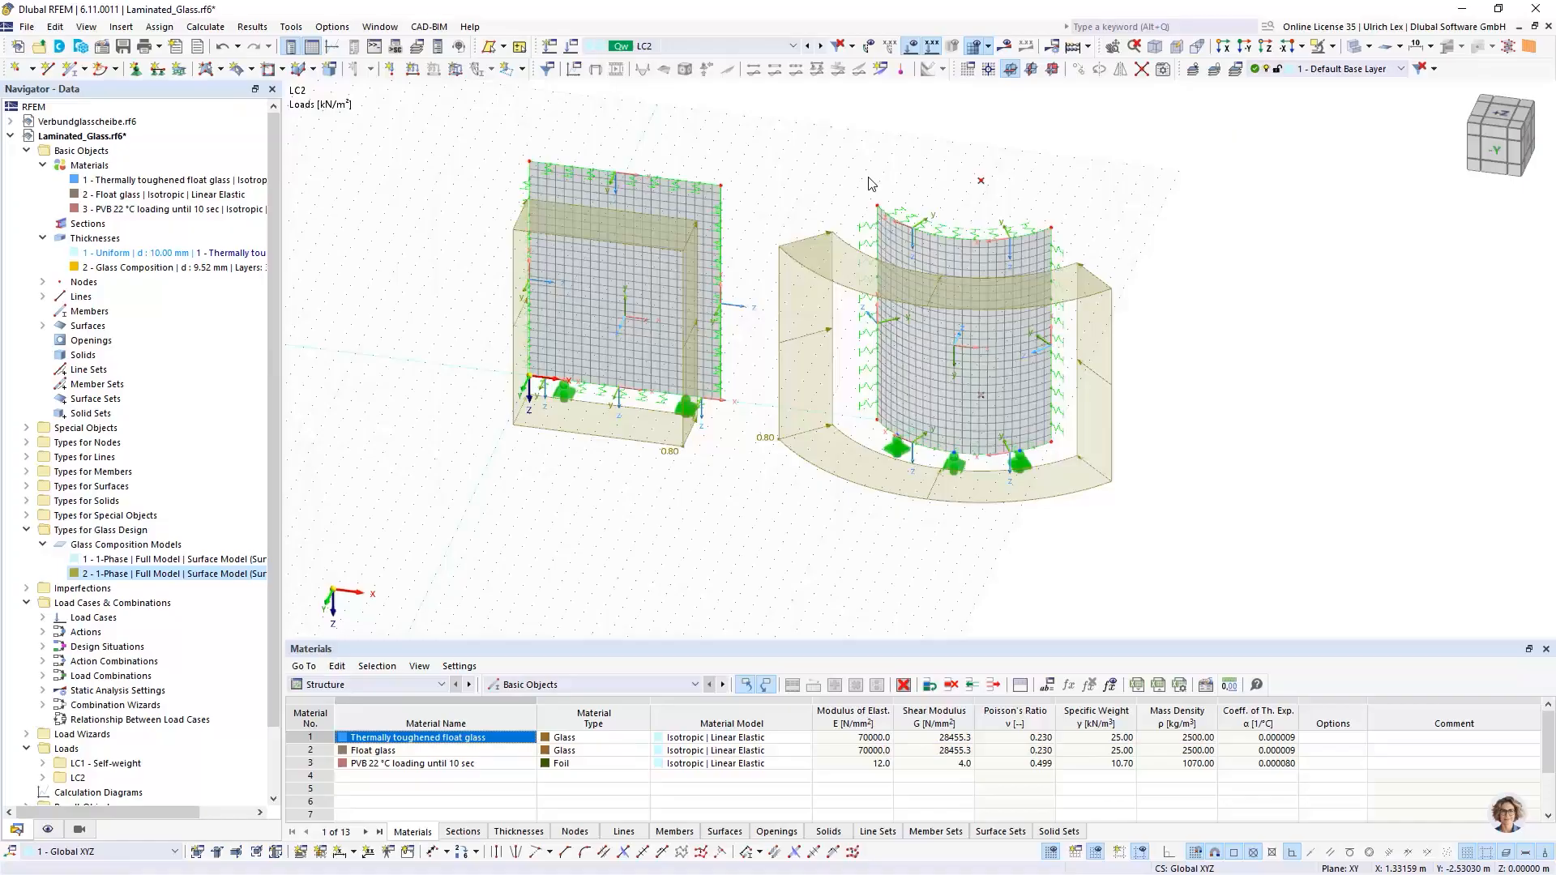
Step: Open the flat pane's surface properties and check the Default ultimate configuration for glass design to DIN 18008
double_click(694, 209)
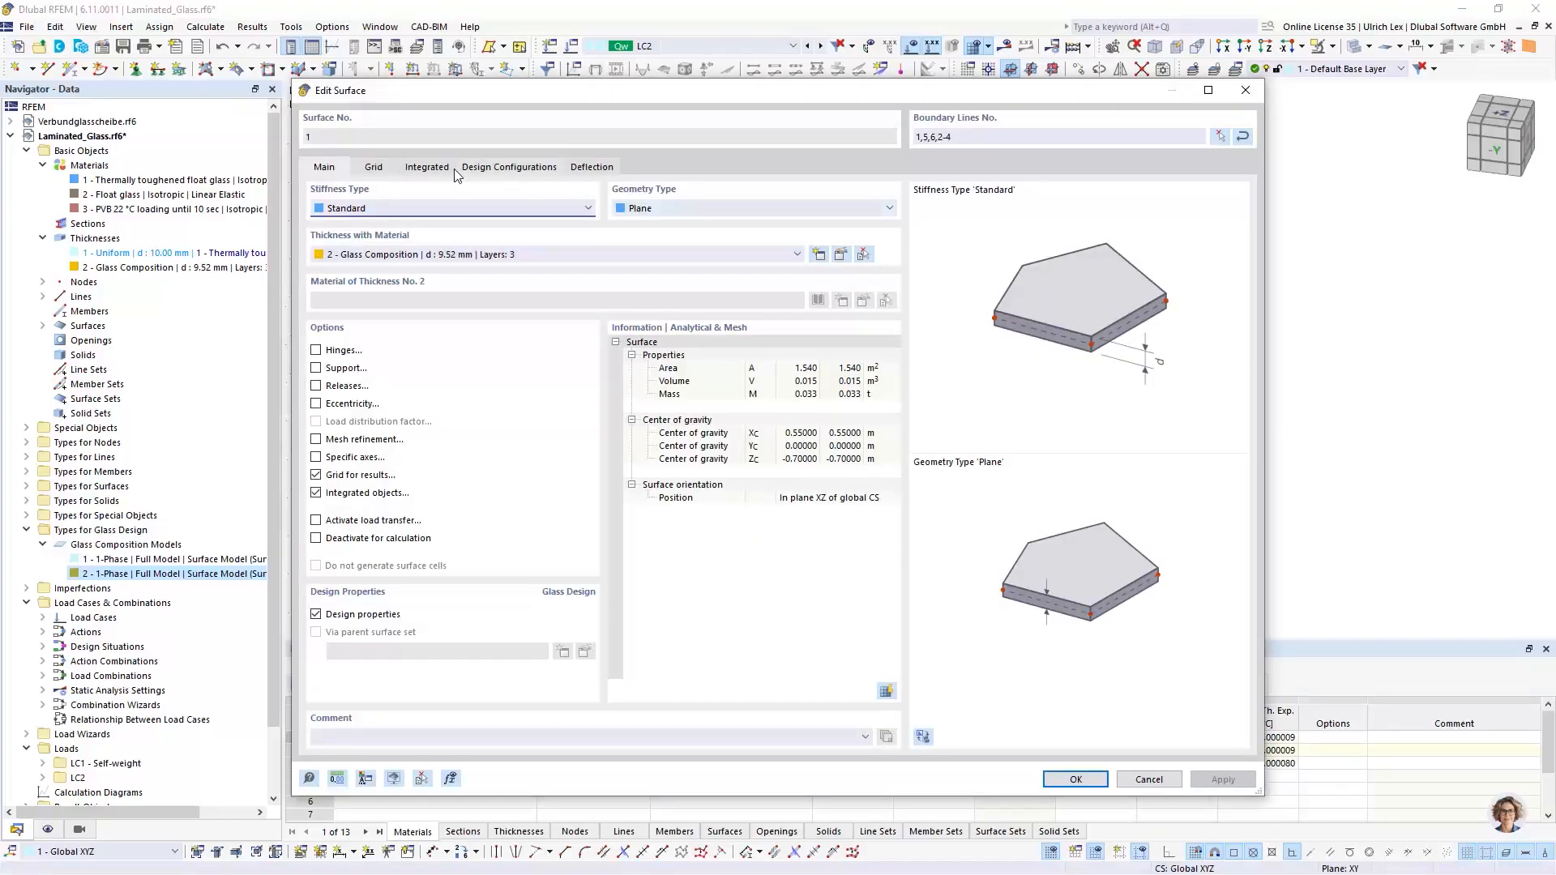
drag(468, 98, 499, 73)
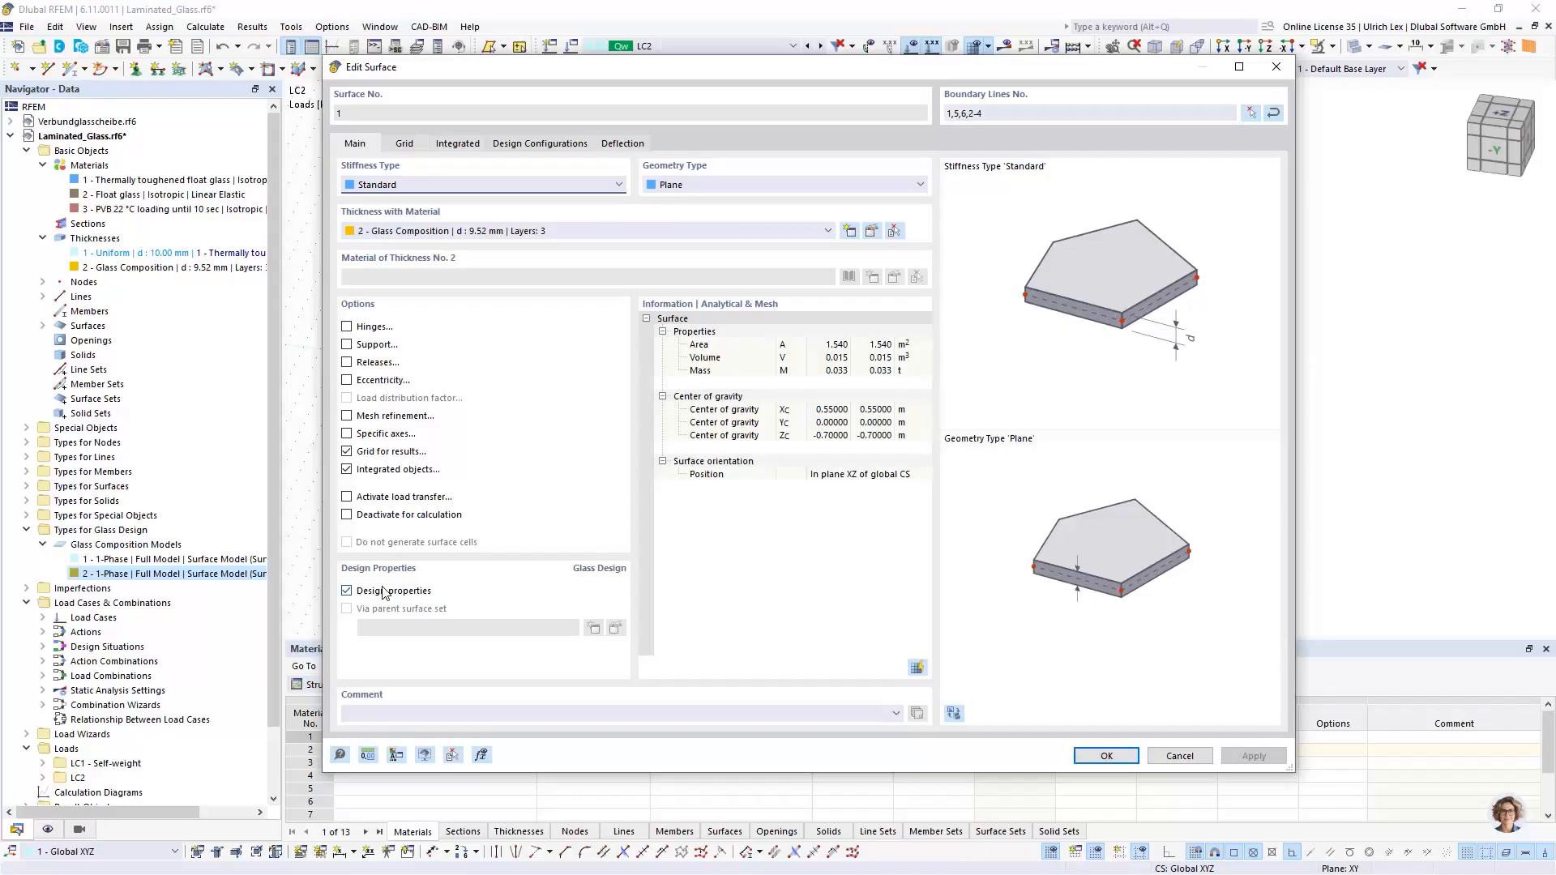
click(554, 143)
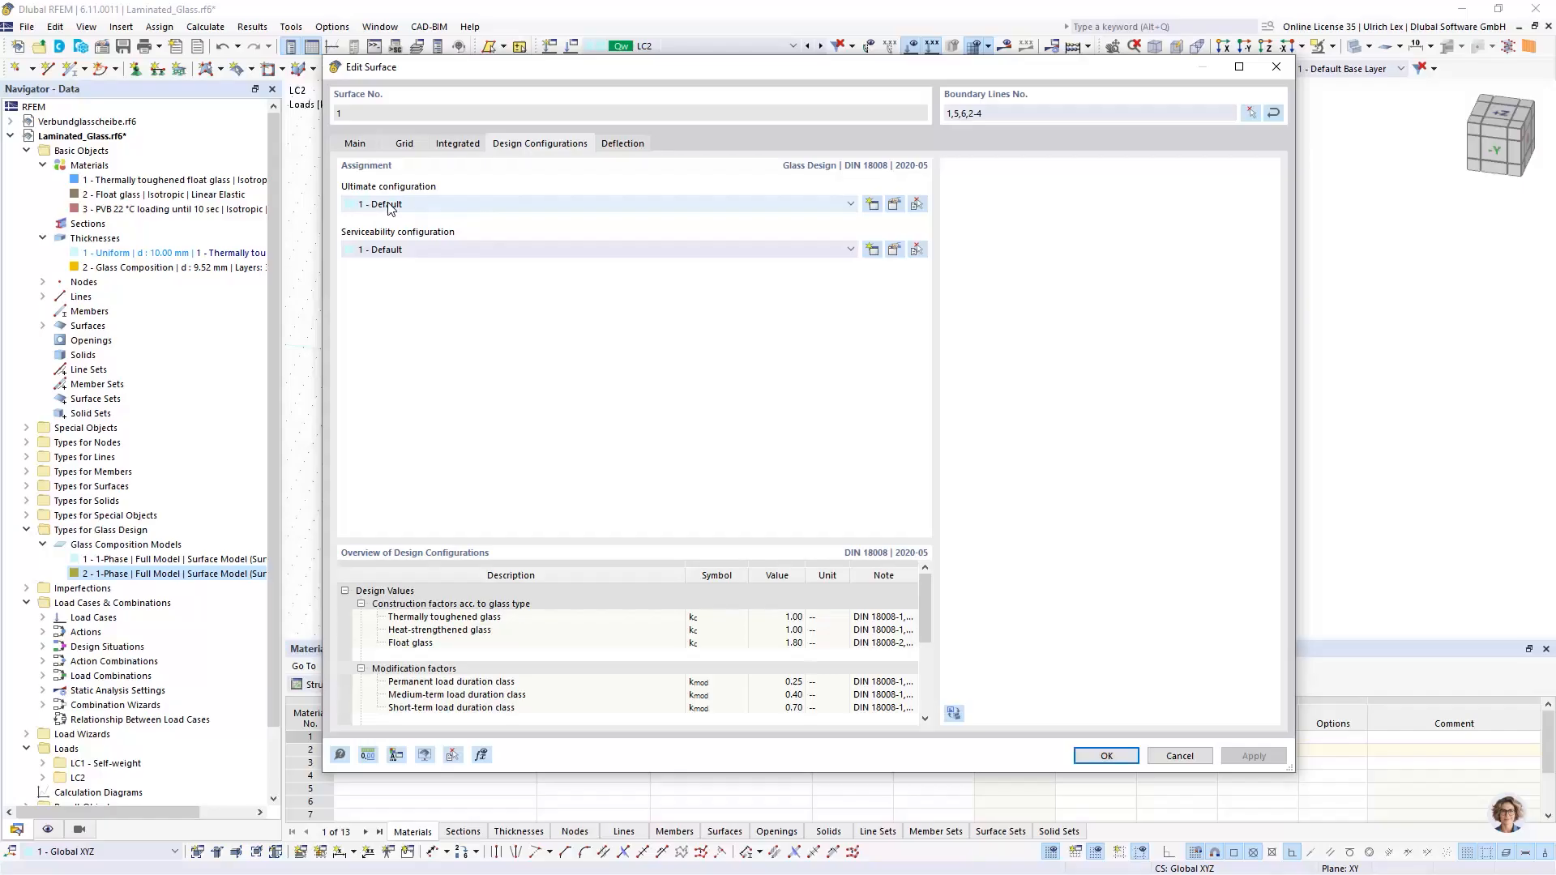
click(895, 206)
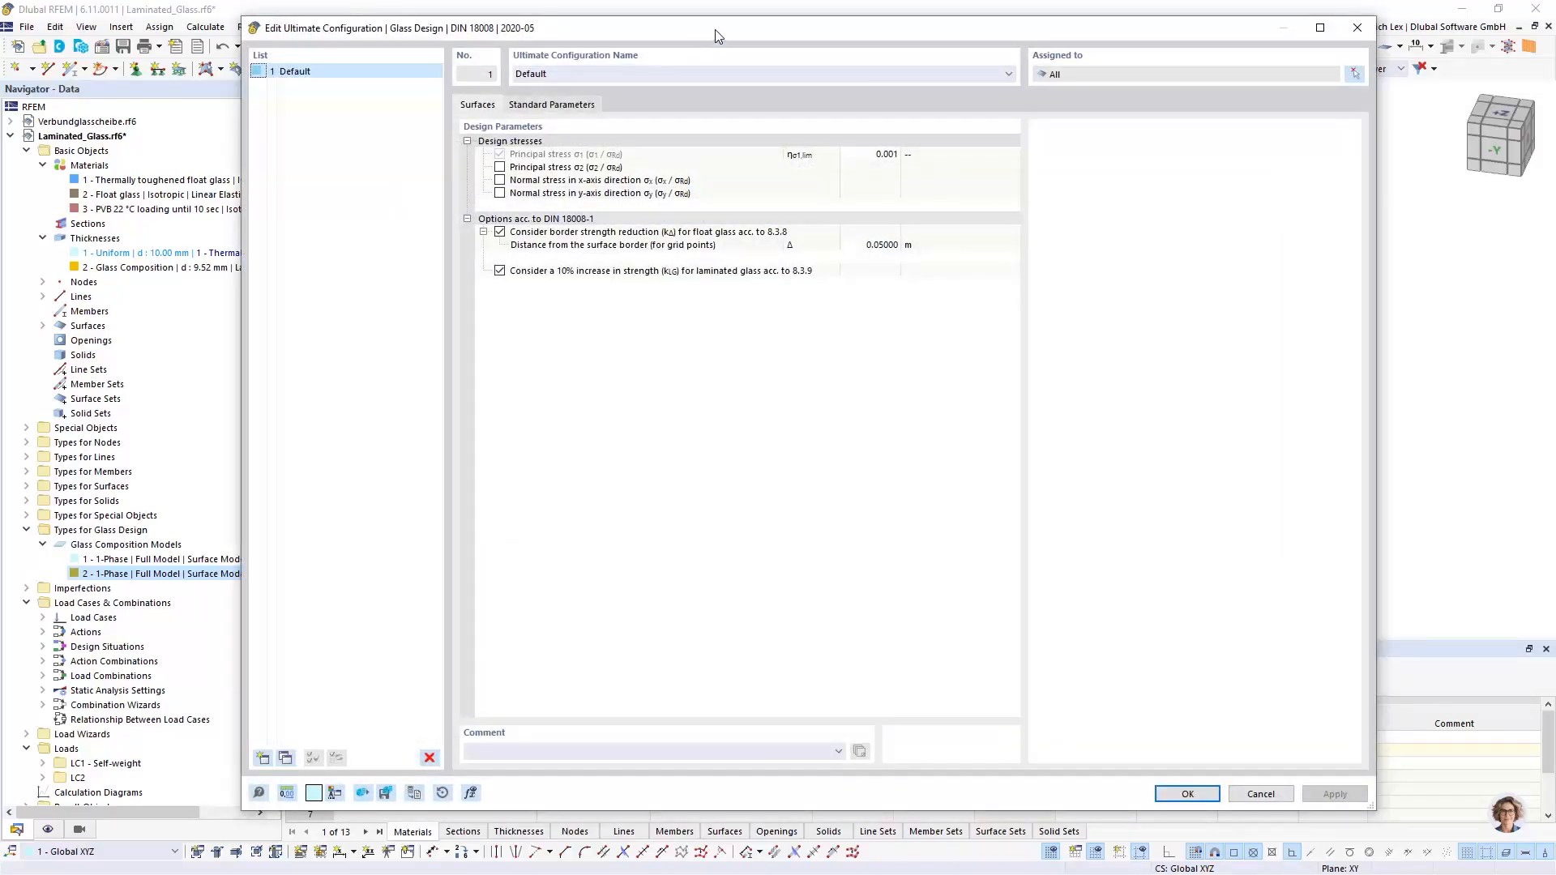
drag(715, 30, 742, 44)
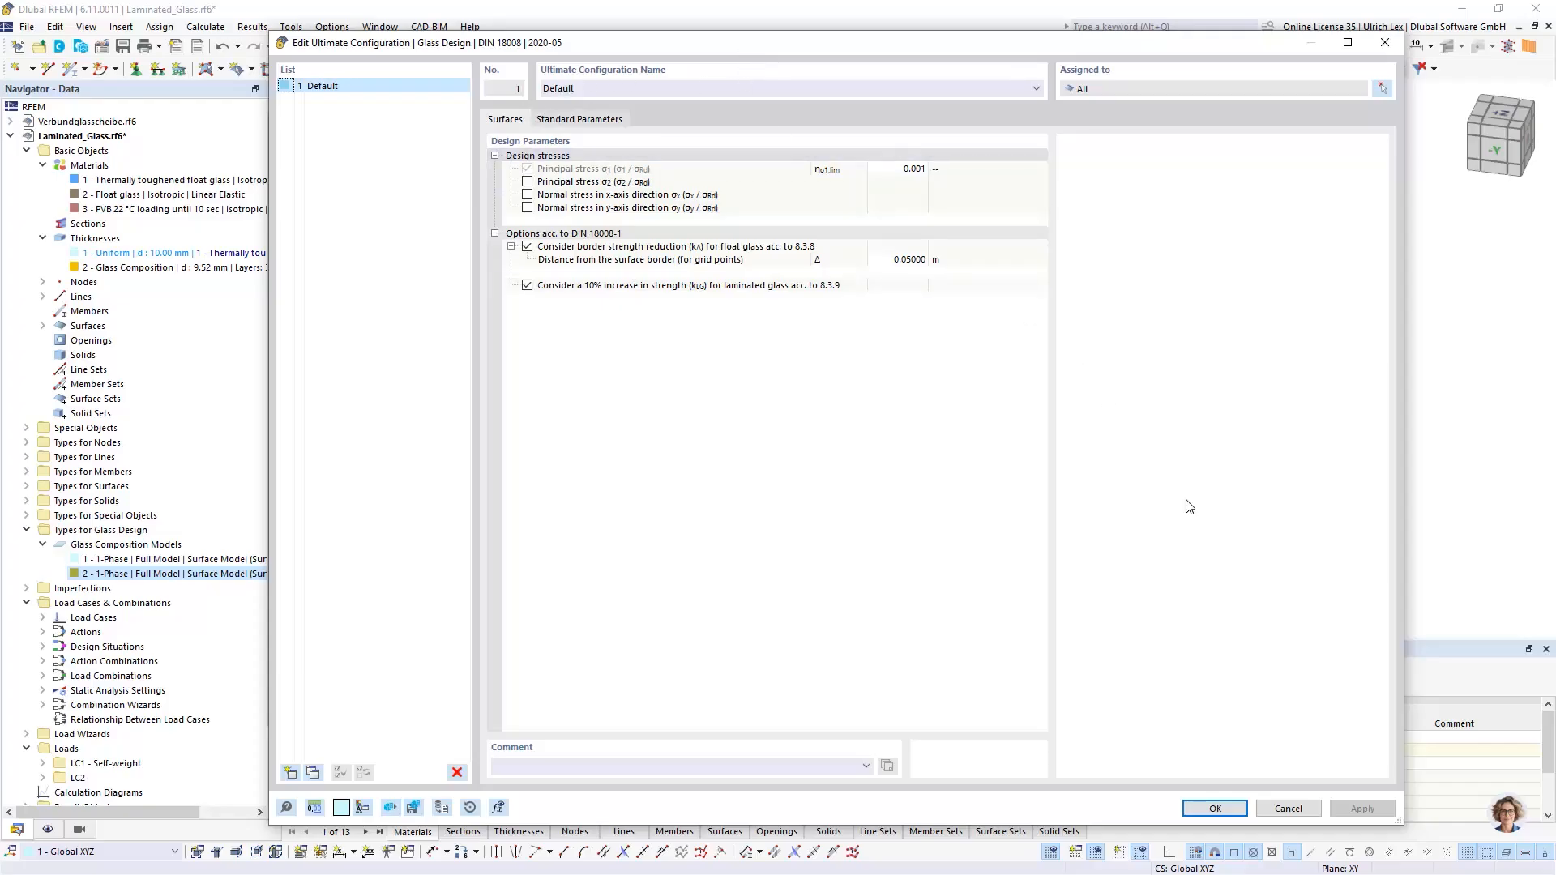
click(1292, 808)
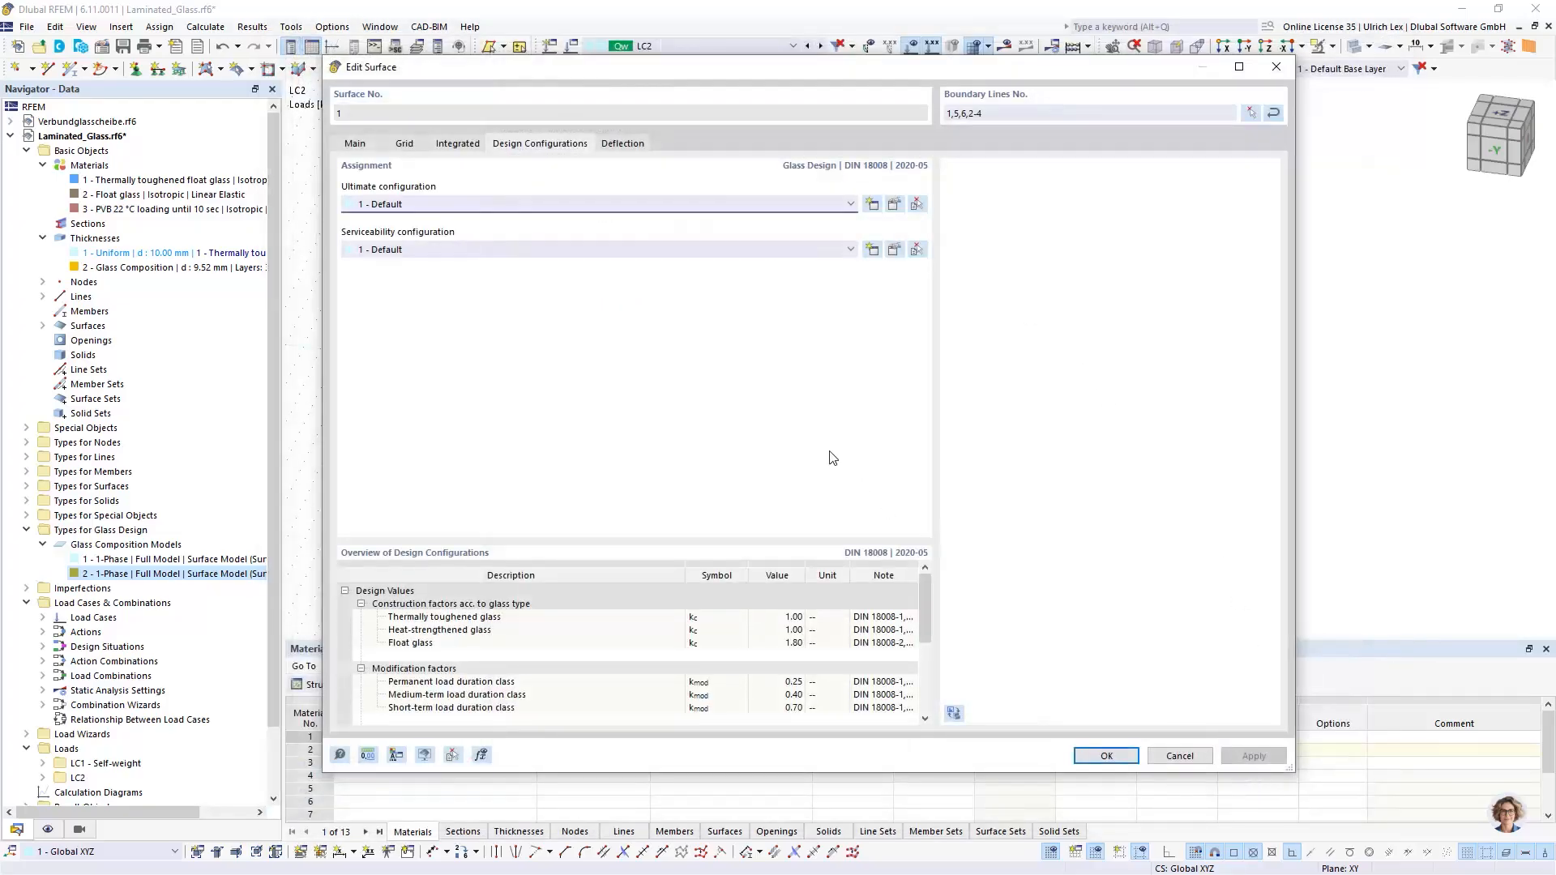
Step: Open the flat pane's deflection settings and compare the reference length defined by maximum and by minimum boundary line
click(616, 146)
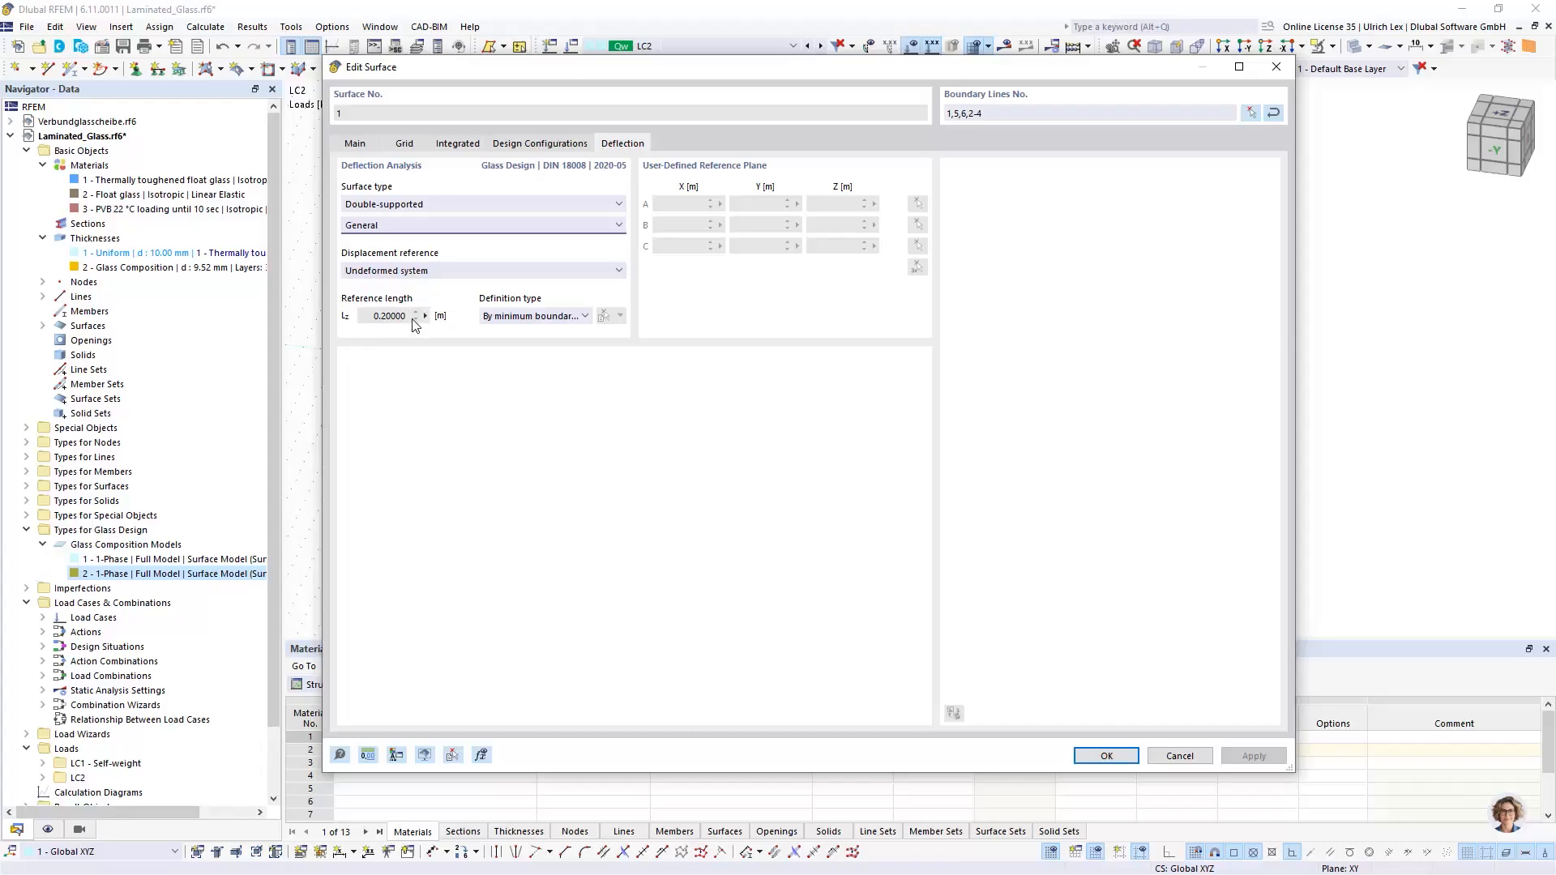
click(547, 318)
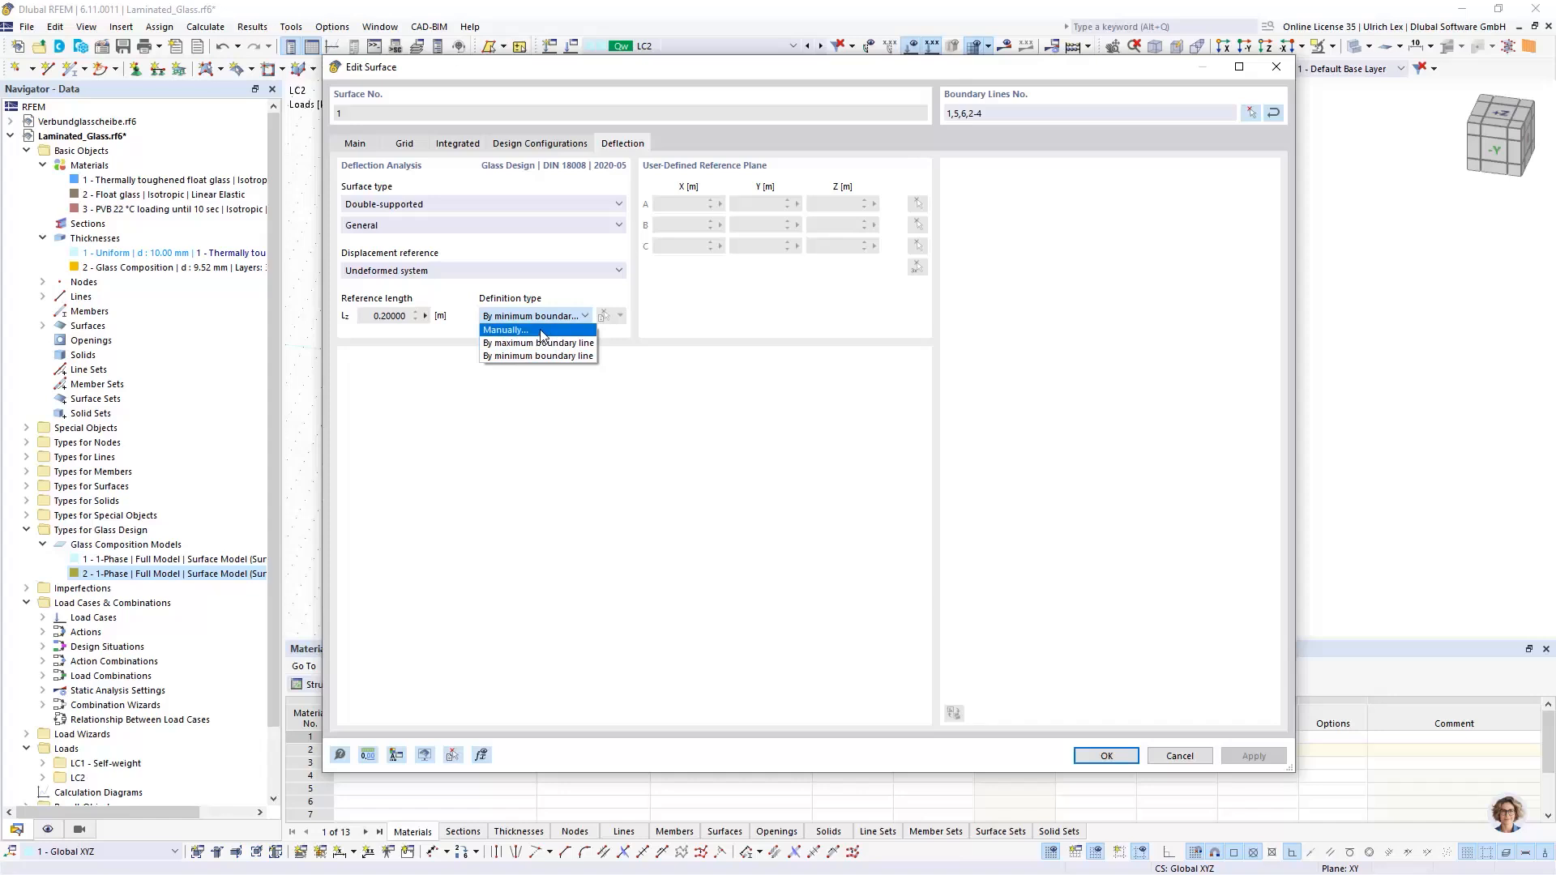
click(538, 344)
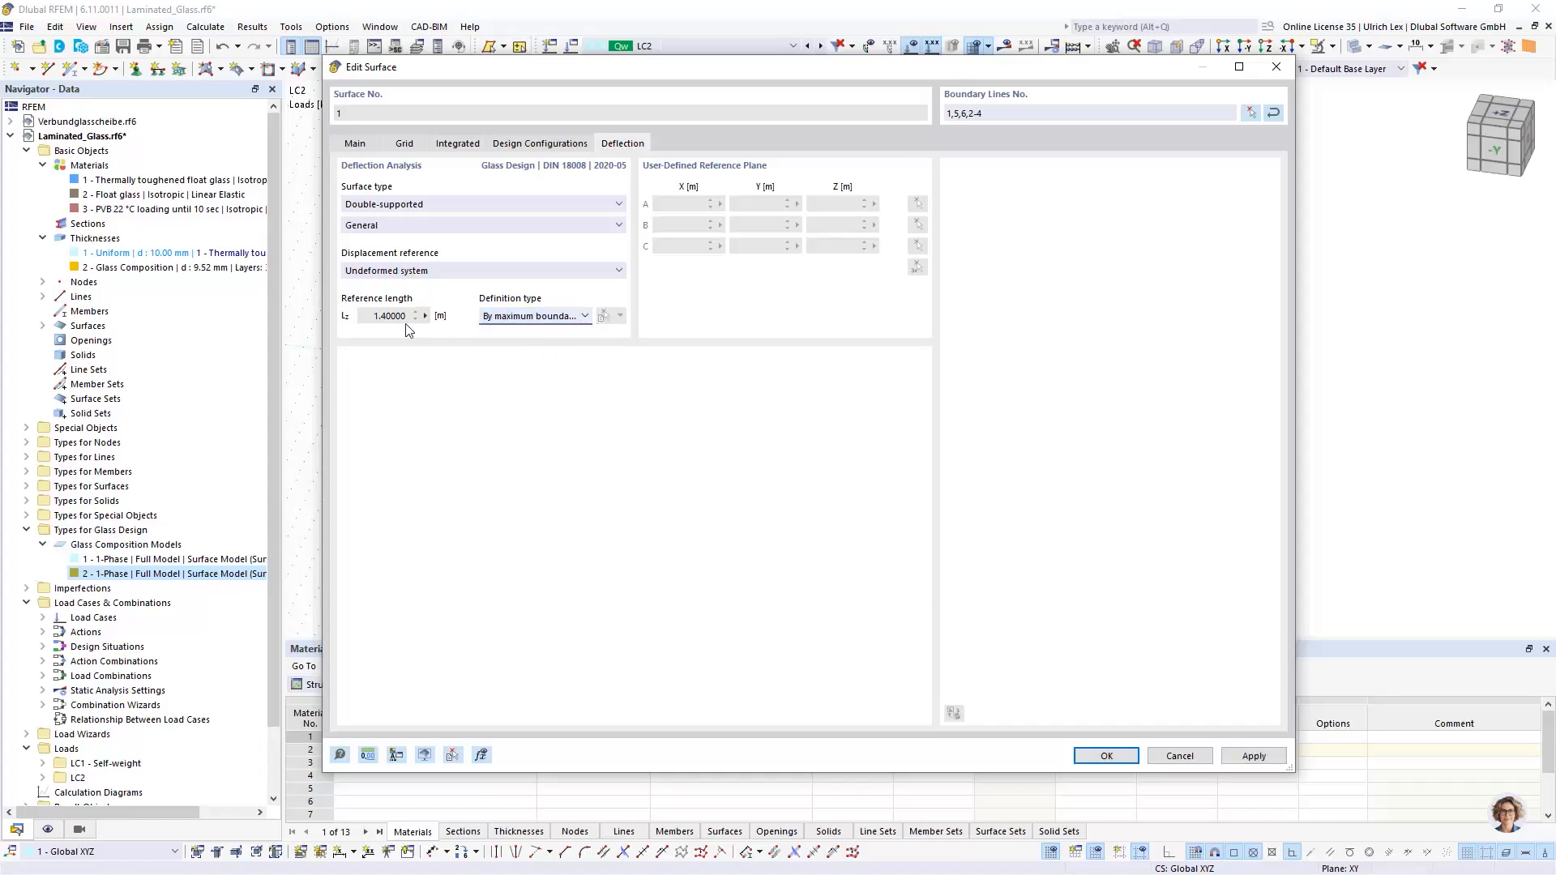
click(558, 324)
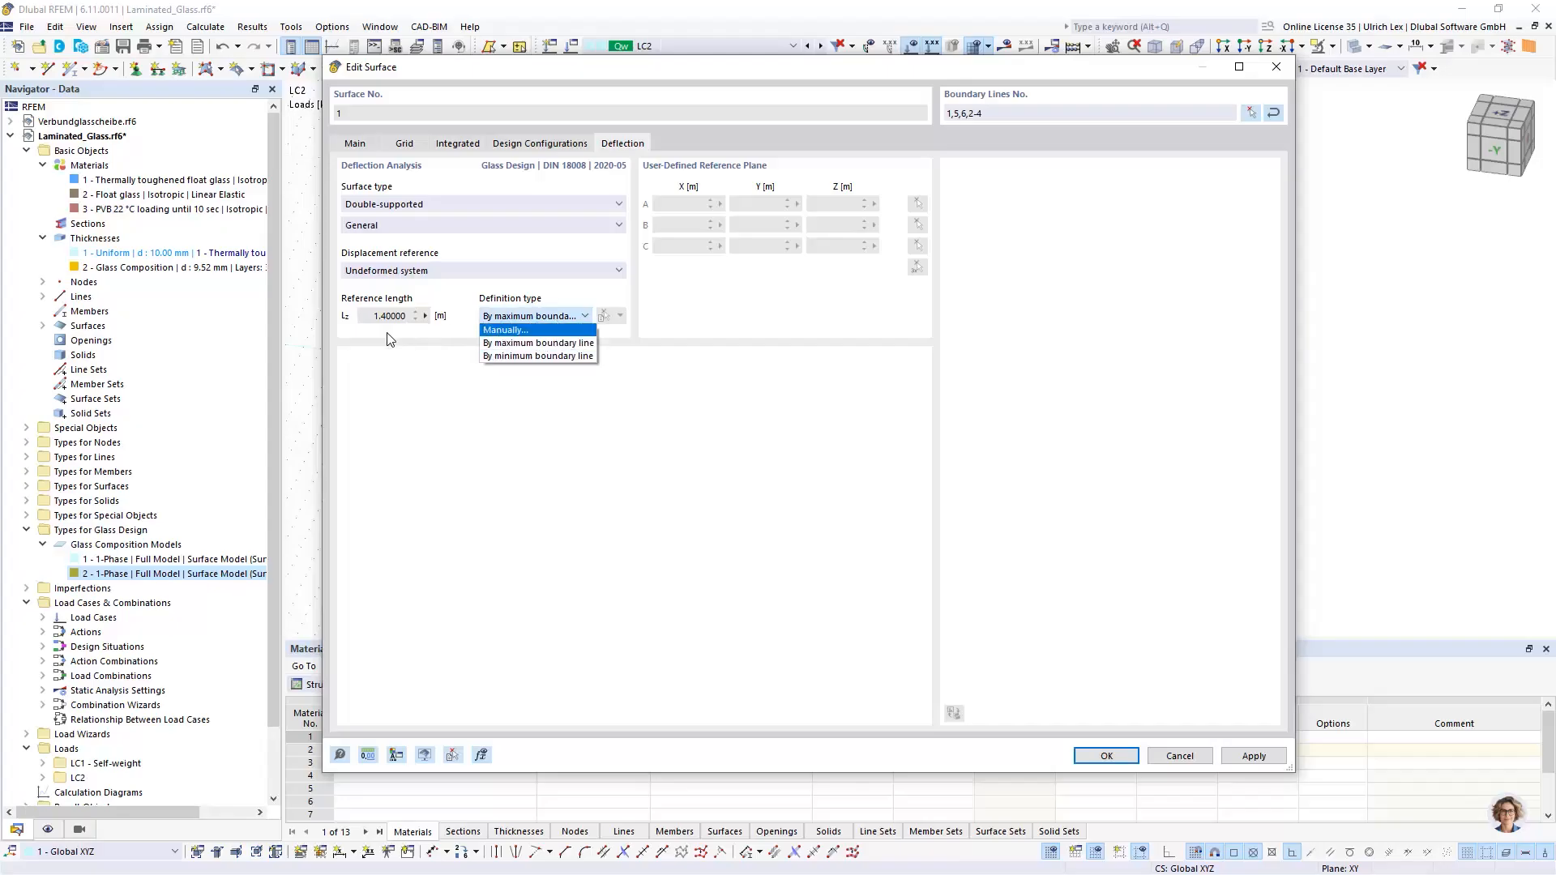
click(533, 358)
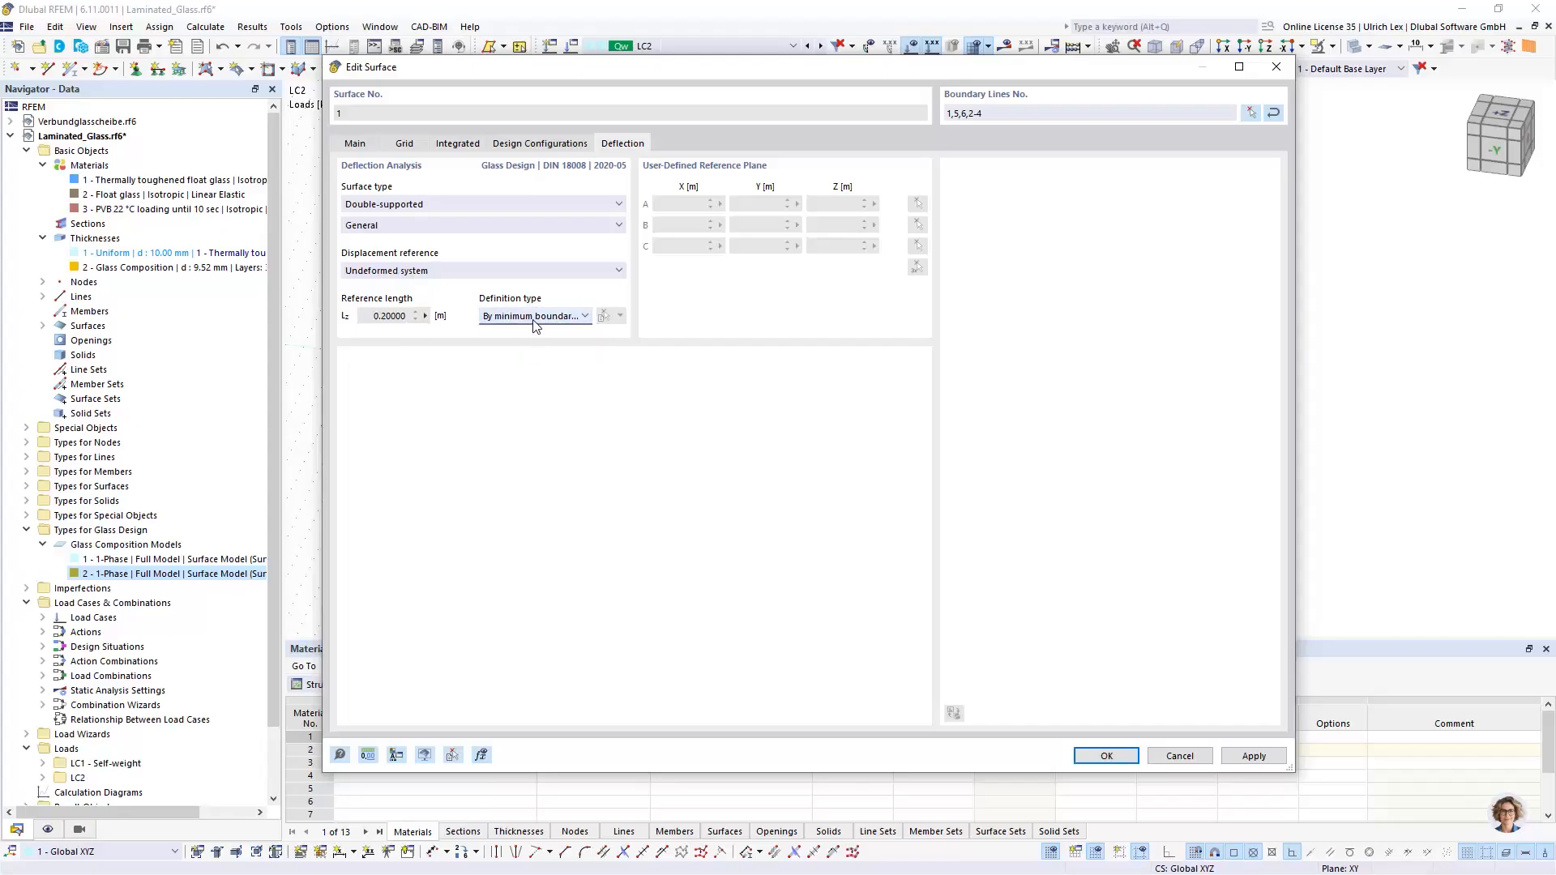
Step: Define the flat pane's deflection reference length manually from its upper edge line and accept the surface settings
click(537, 318)
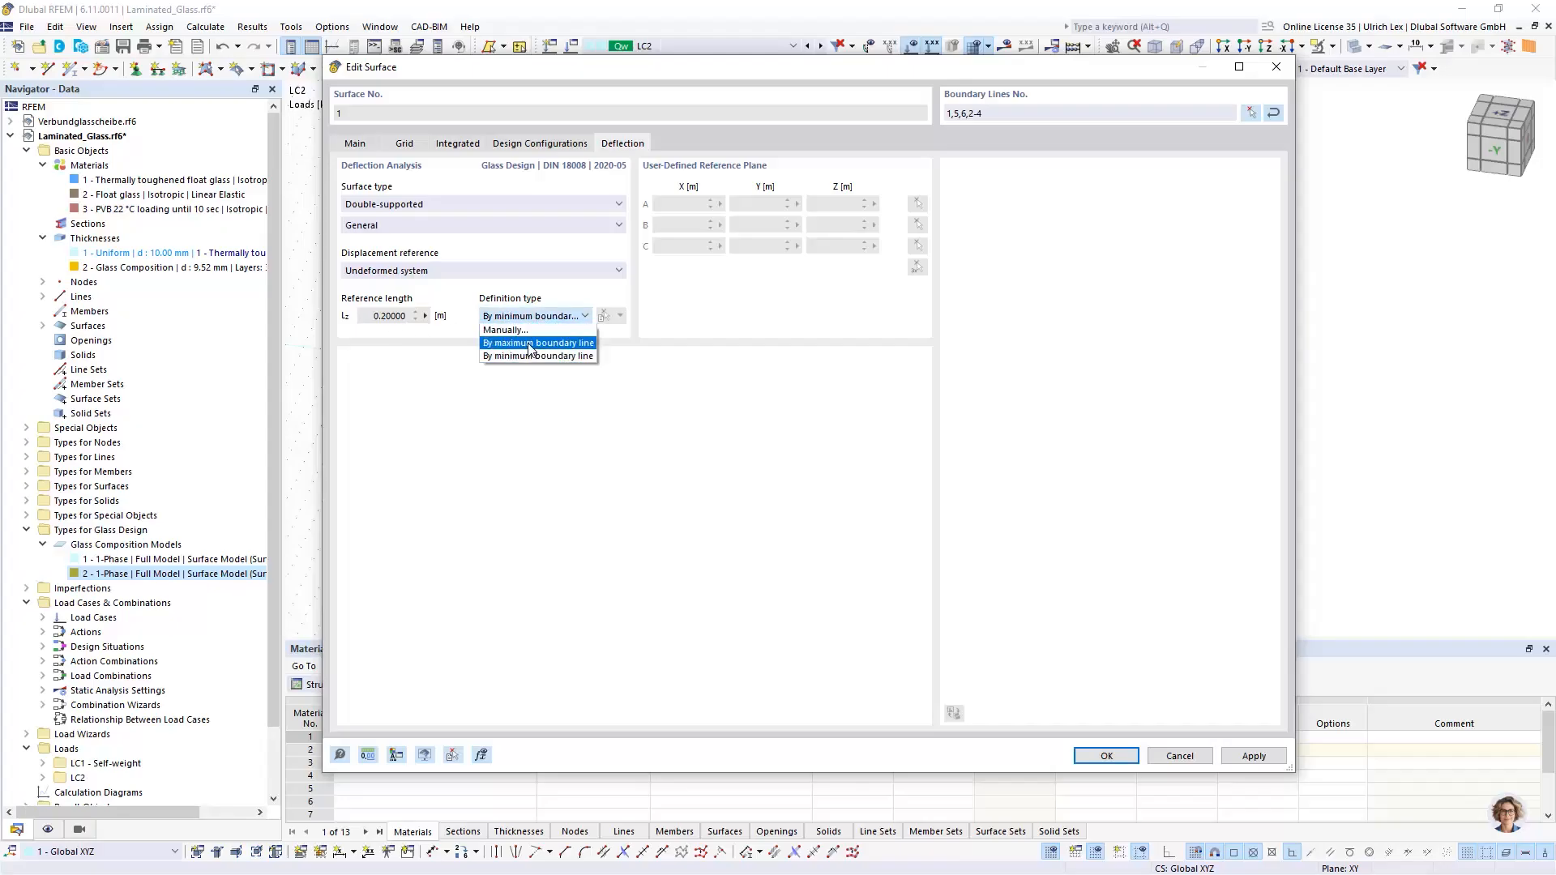
click(495, 330)
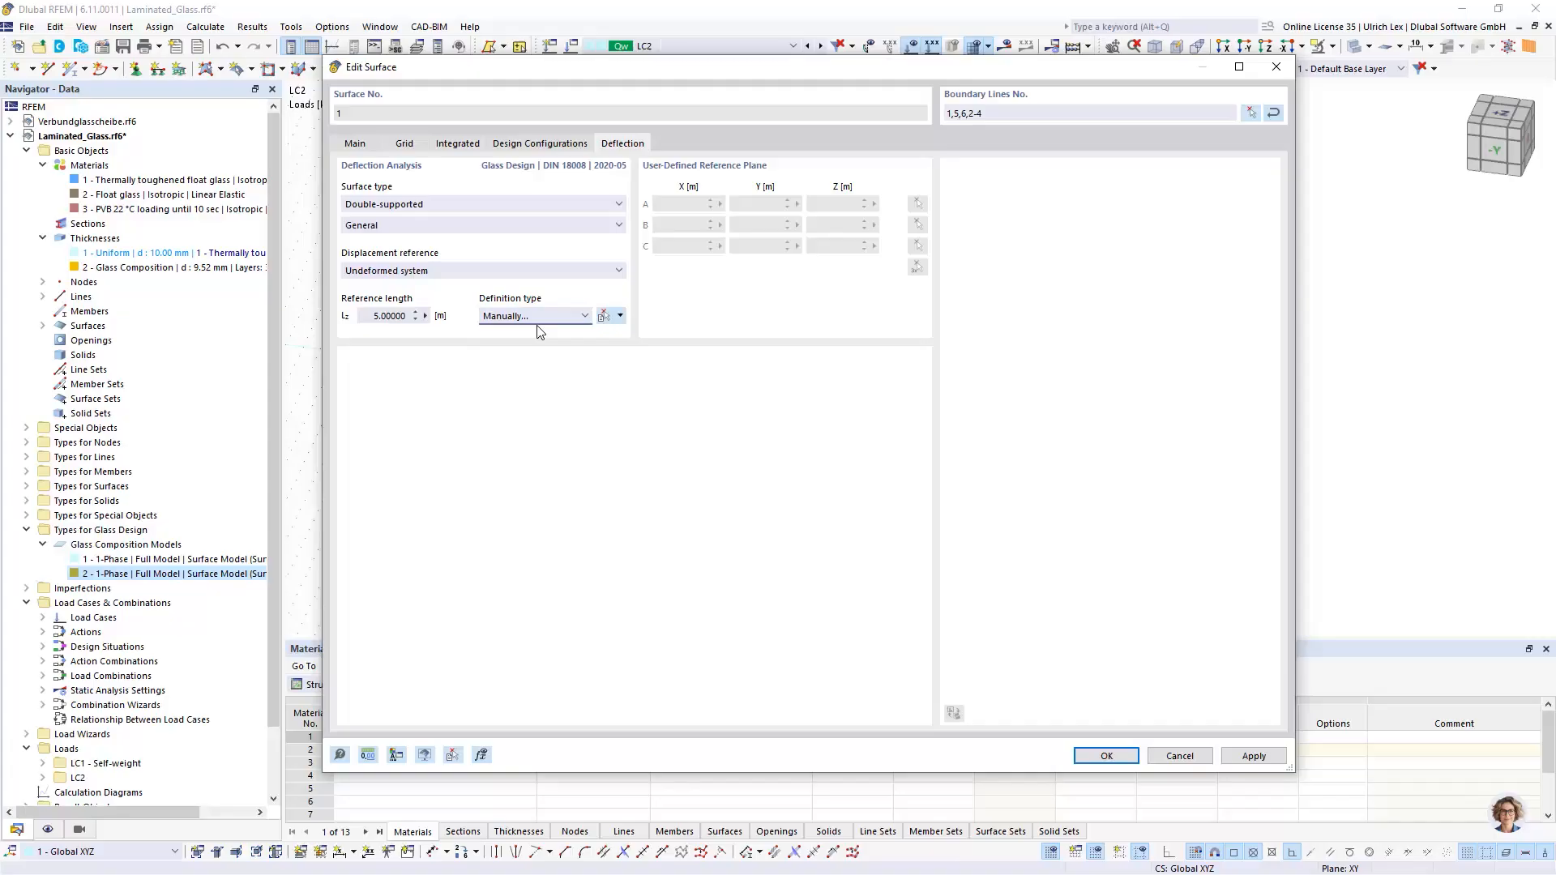
click(621, 318)
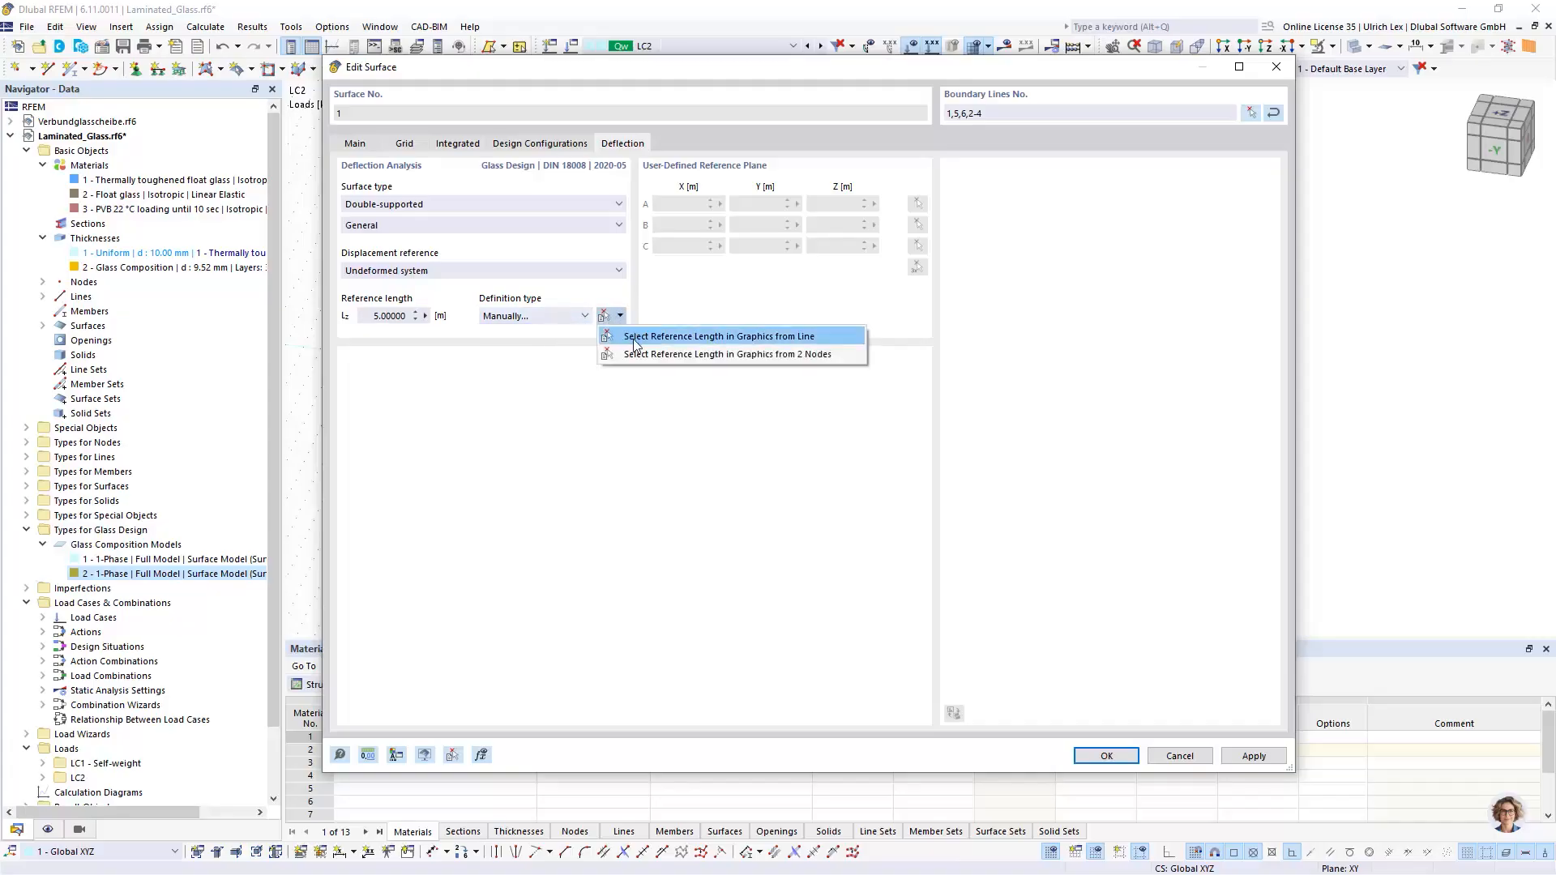
click(632, 336)
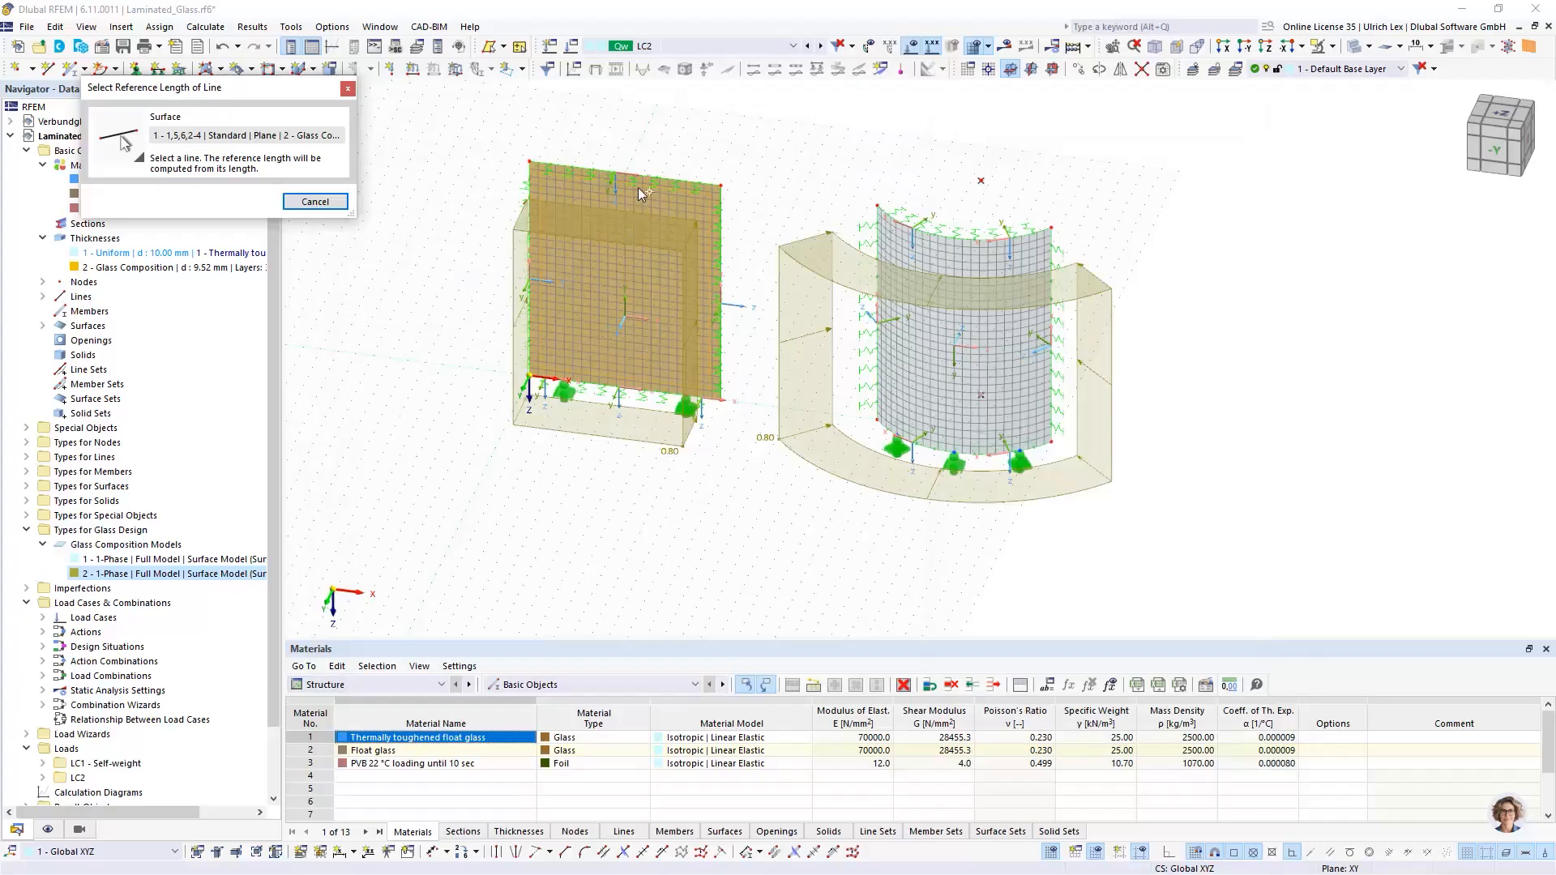
click(655, 173)
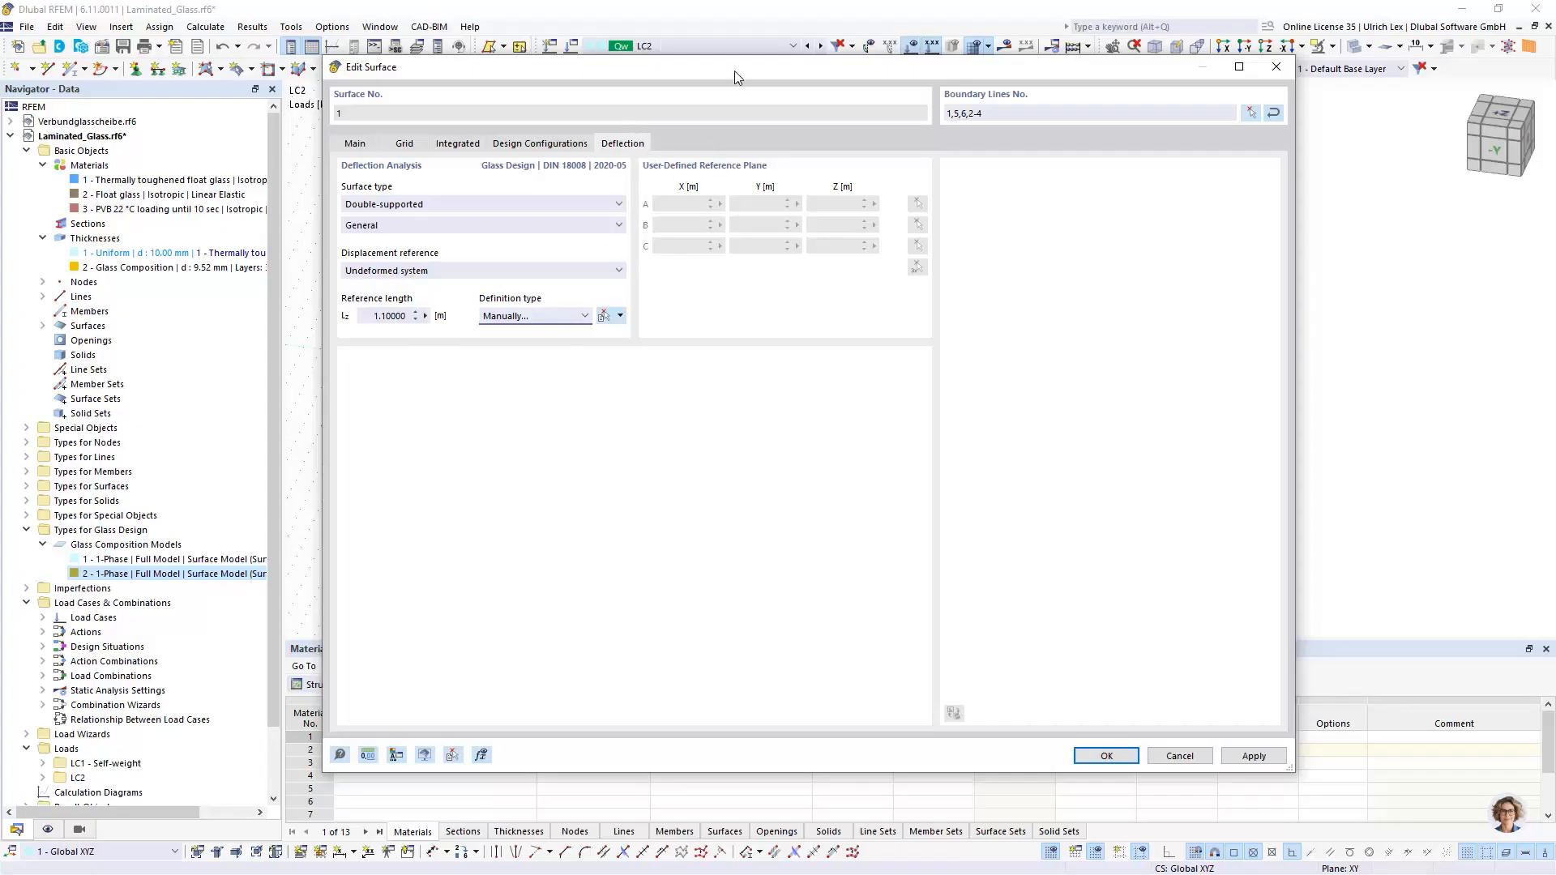
mouse_move(734, 71)
mouse_down()
mouse_move(772, 65)
mouse_move(755, 60)
mouse_up()
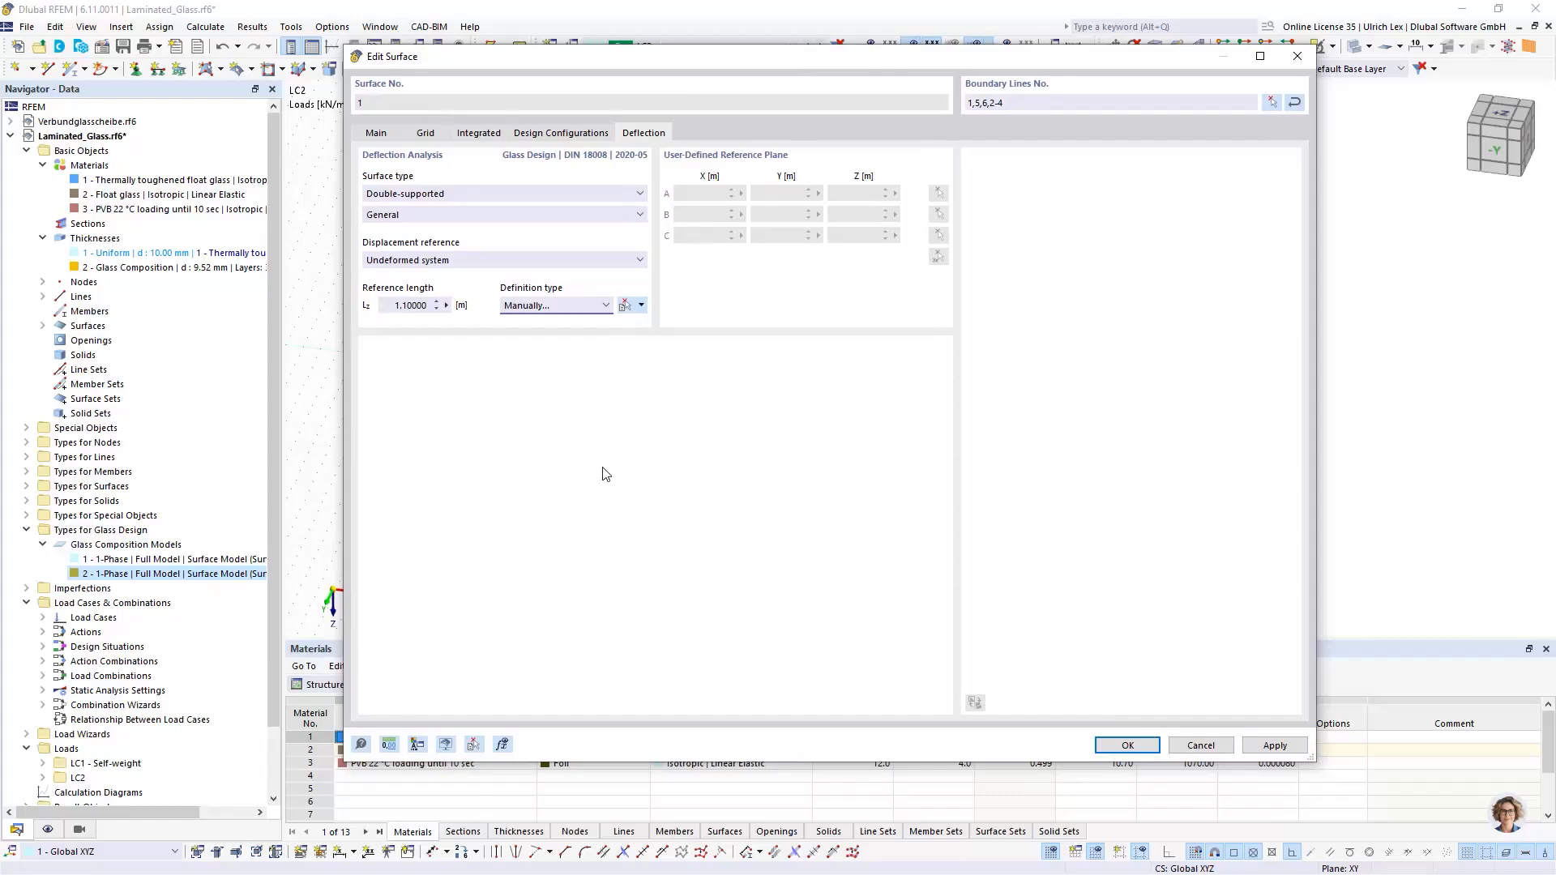
click(1149, 743)
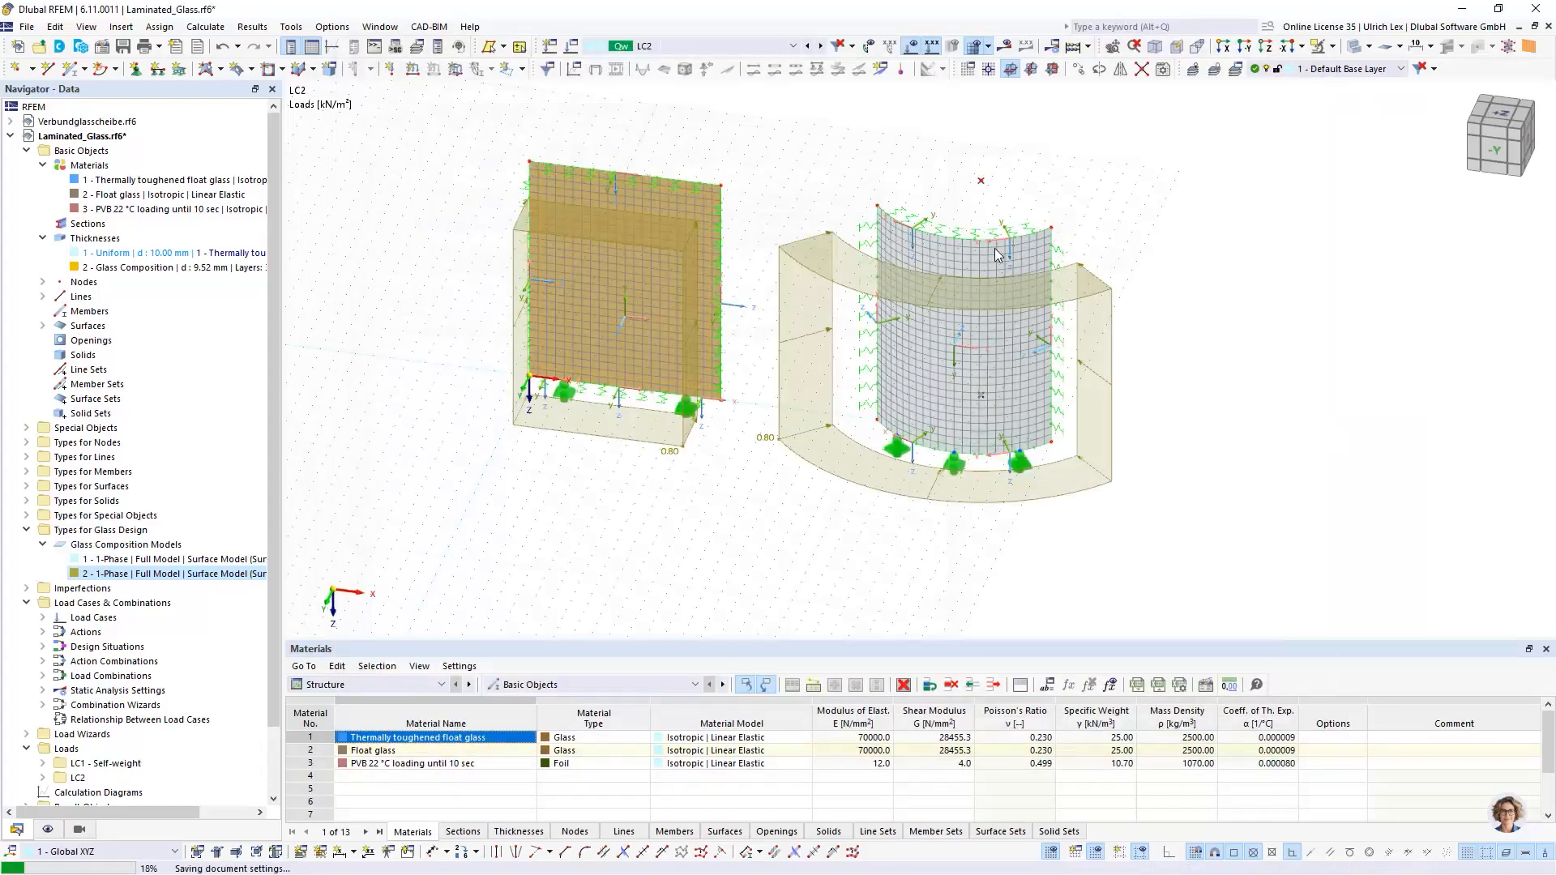
Step: Open the curved pane's surface properties and check its deflection analysis settings for glass design
click(984, 260)
double_click(982, 261)
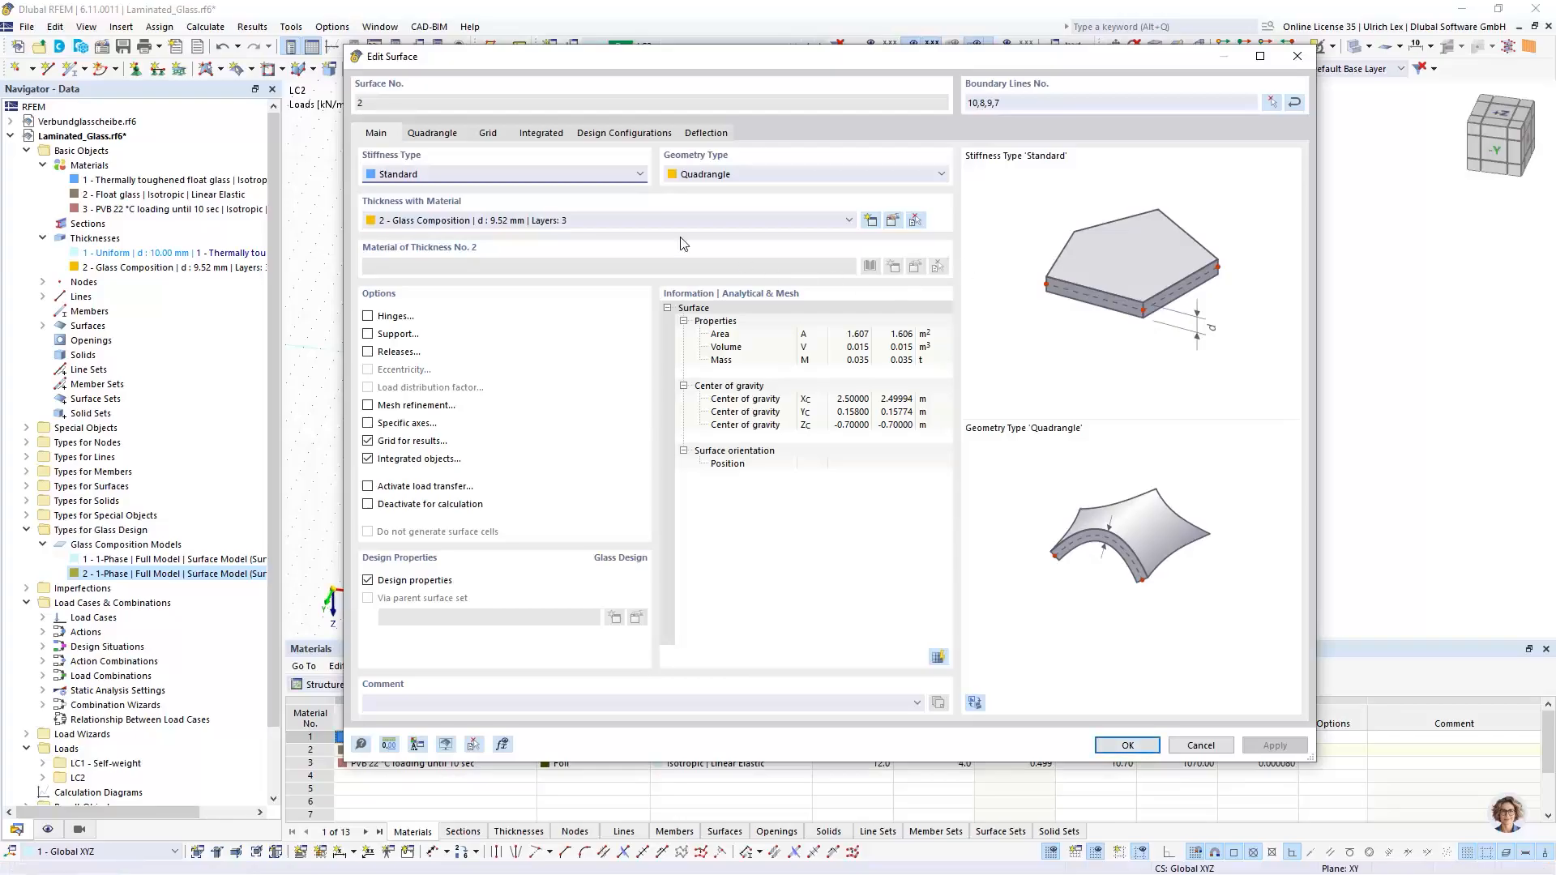
click(704, 134)
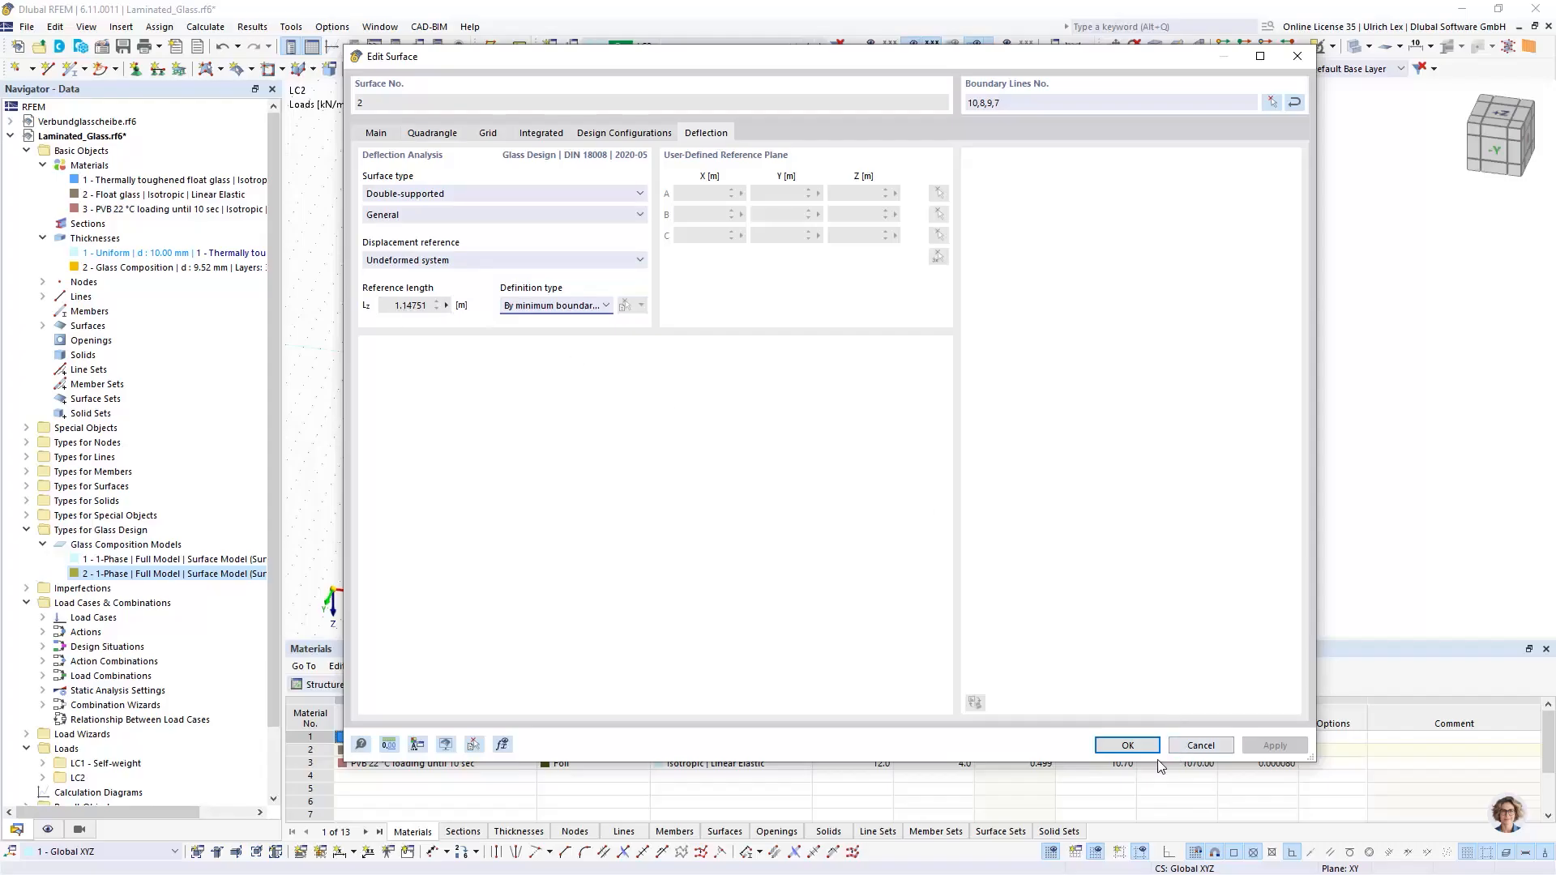
click(1138, 744)
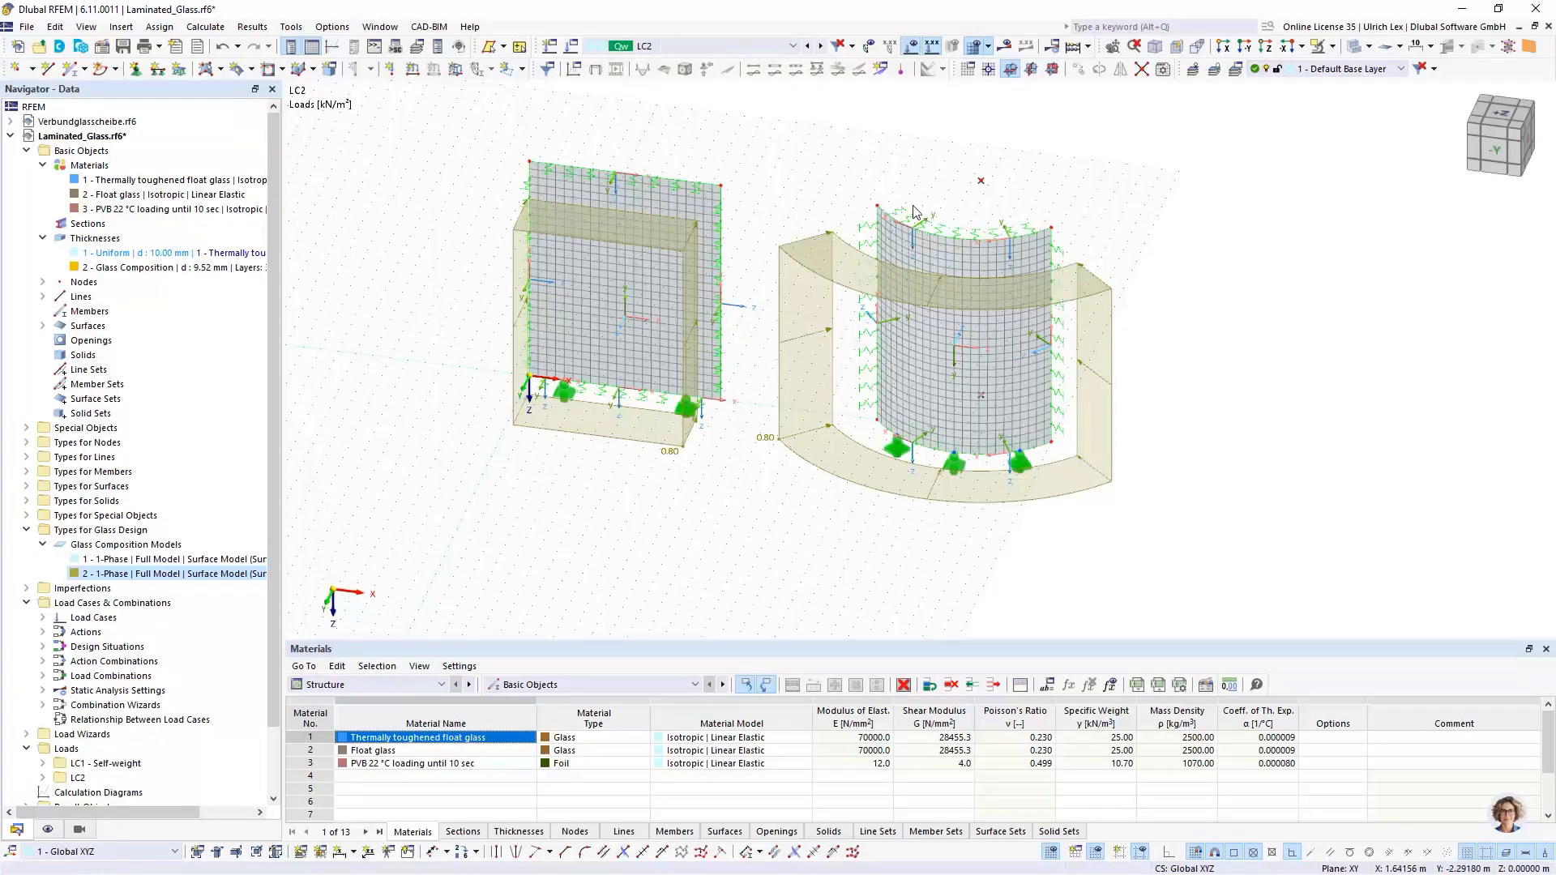
click(1088, 47)
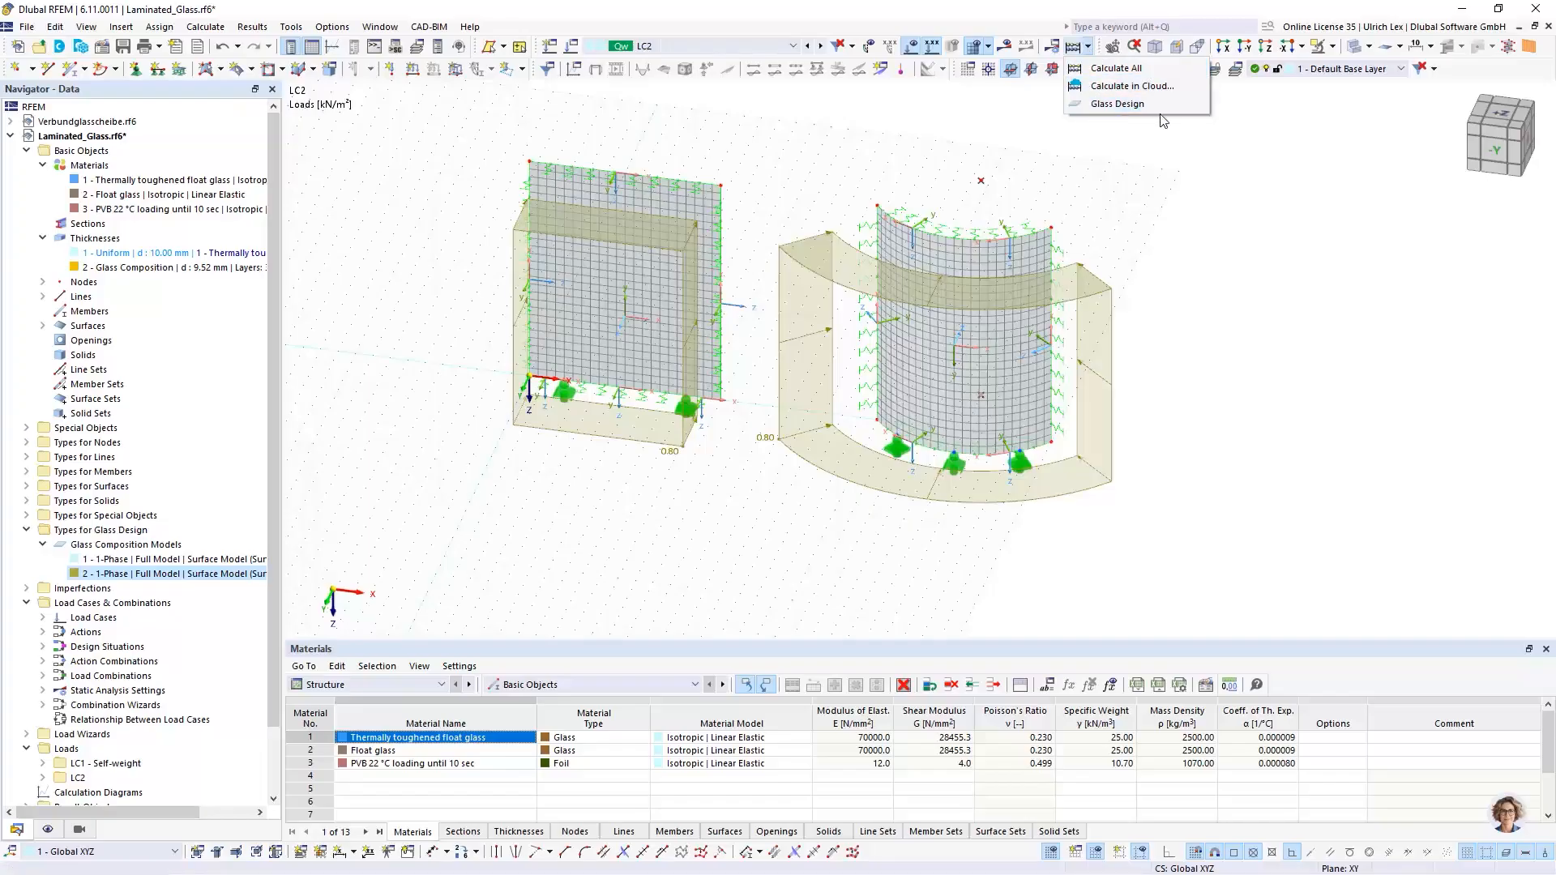
click(1179, 153)
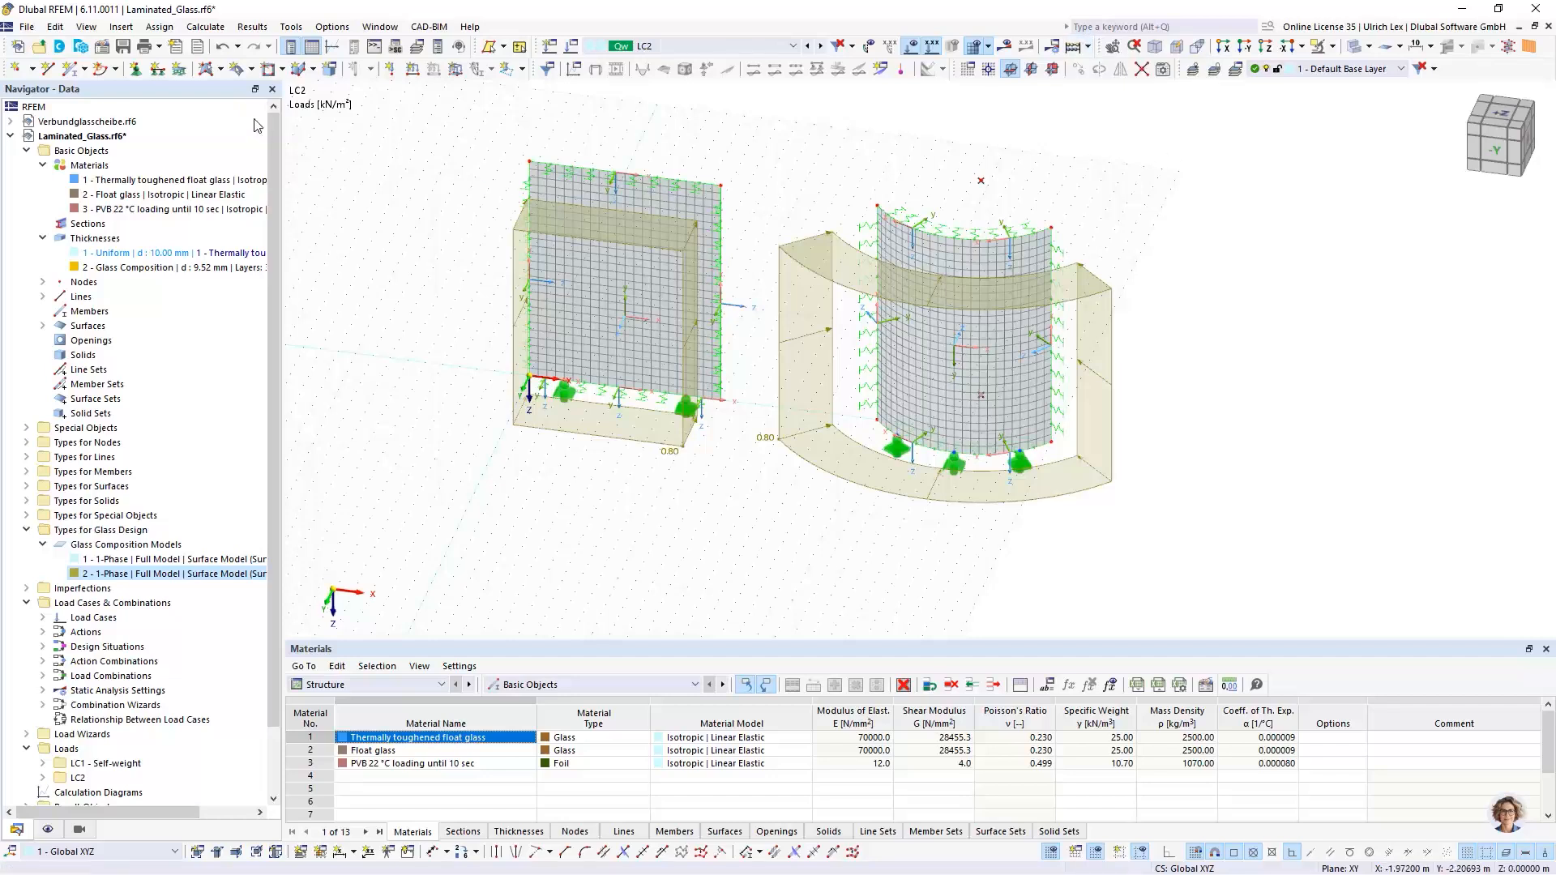
Step: Save the model, and save it again under the new file name IGU_Glass.rf6 in the same folder
click(124, 48)
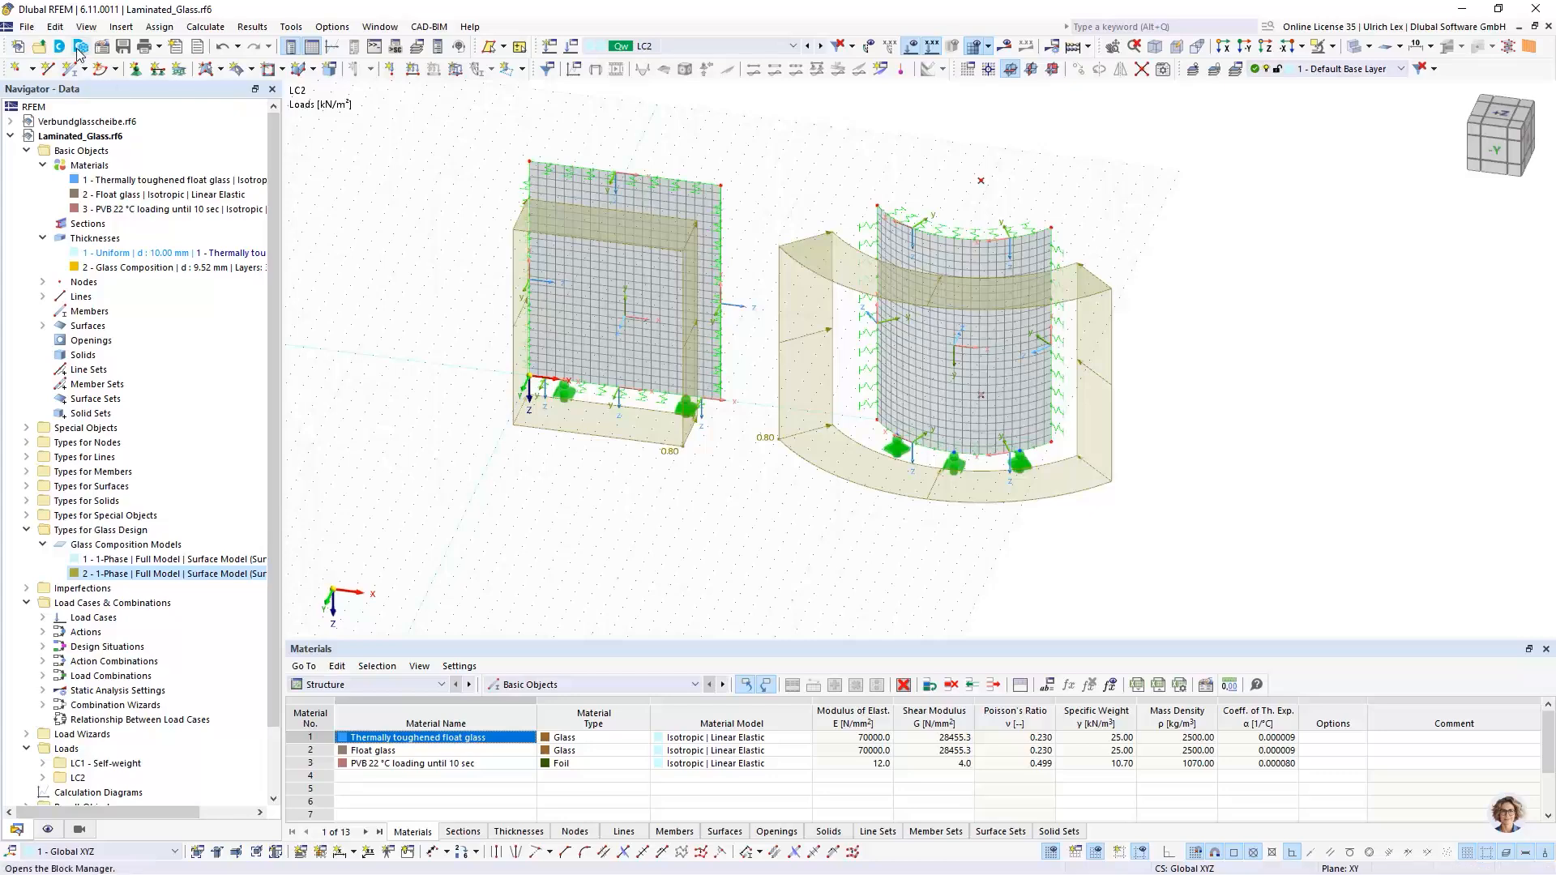
click(27, 27)
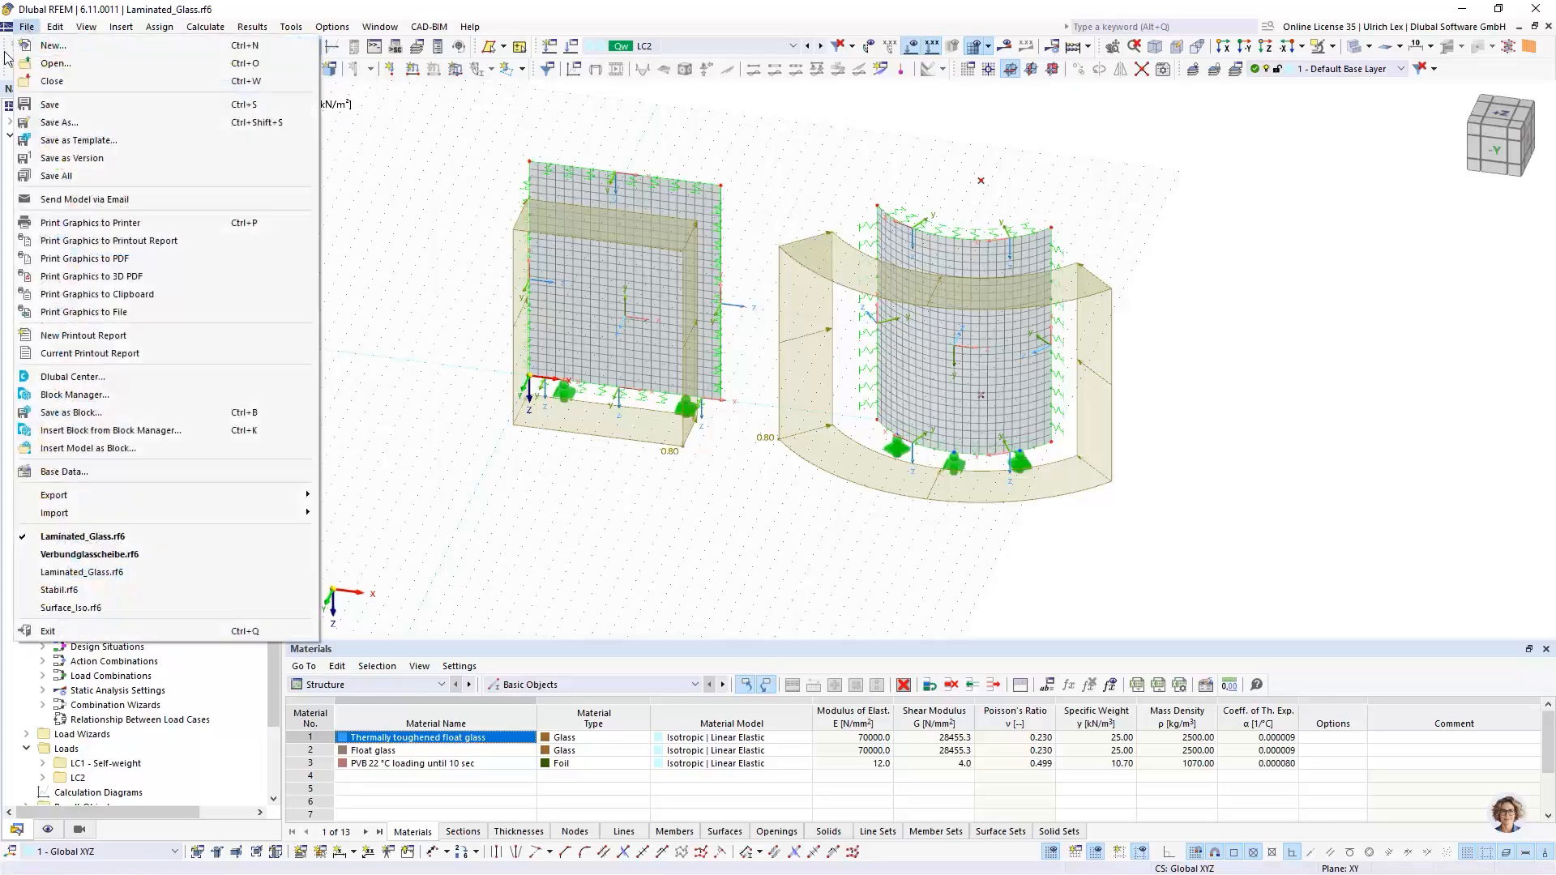
click(96, 123)
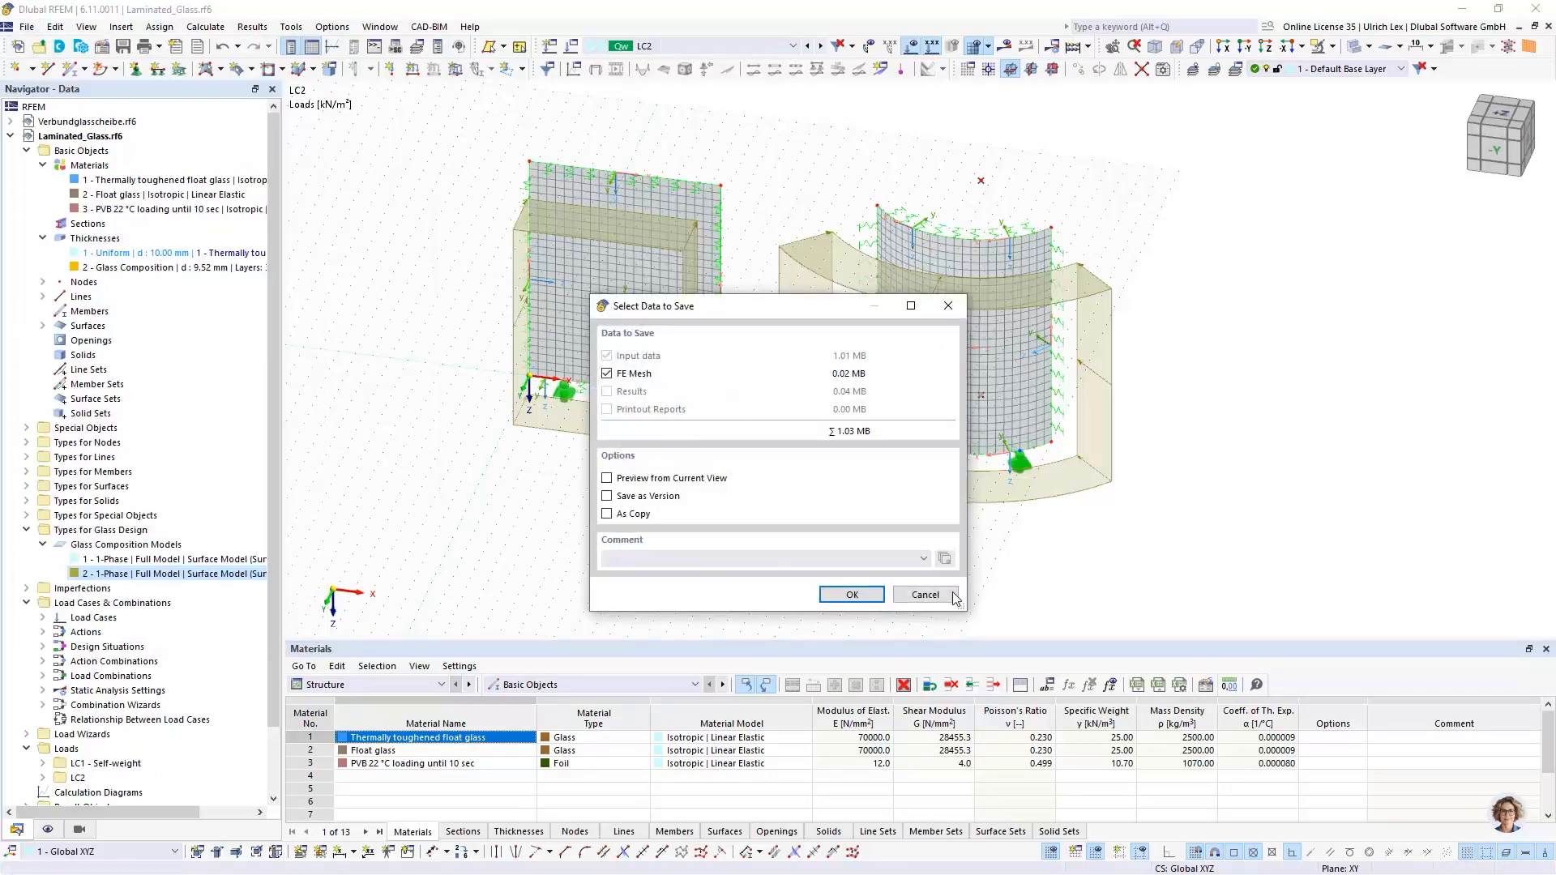
click(914, 597)
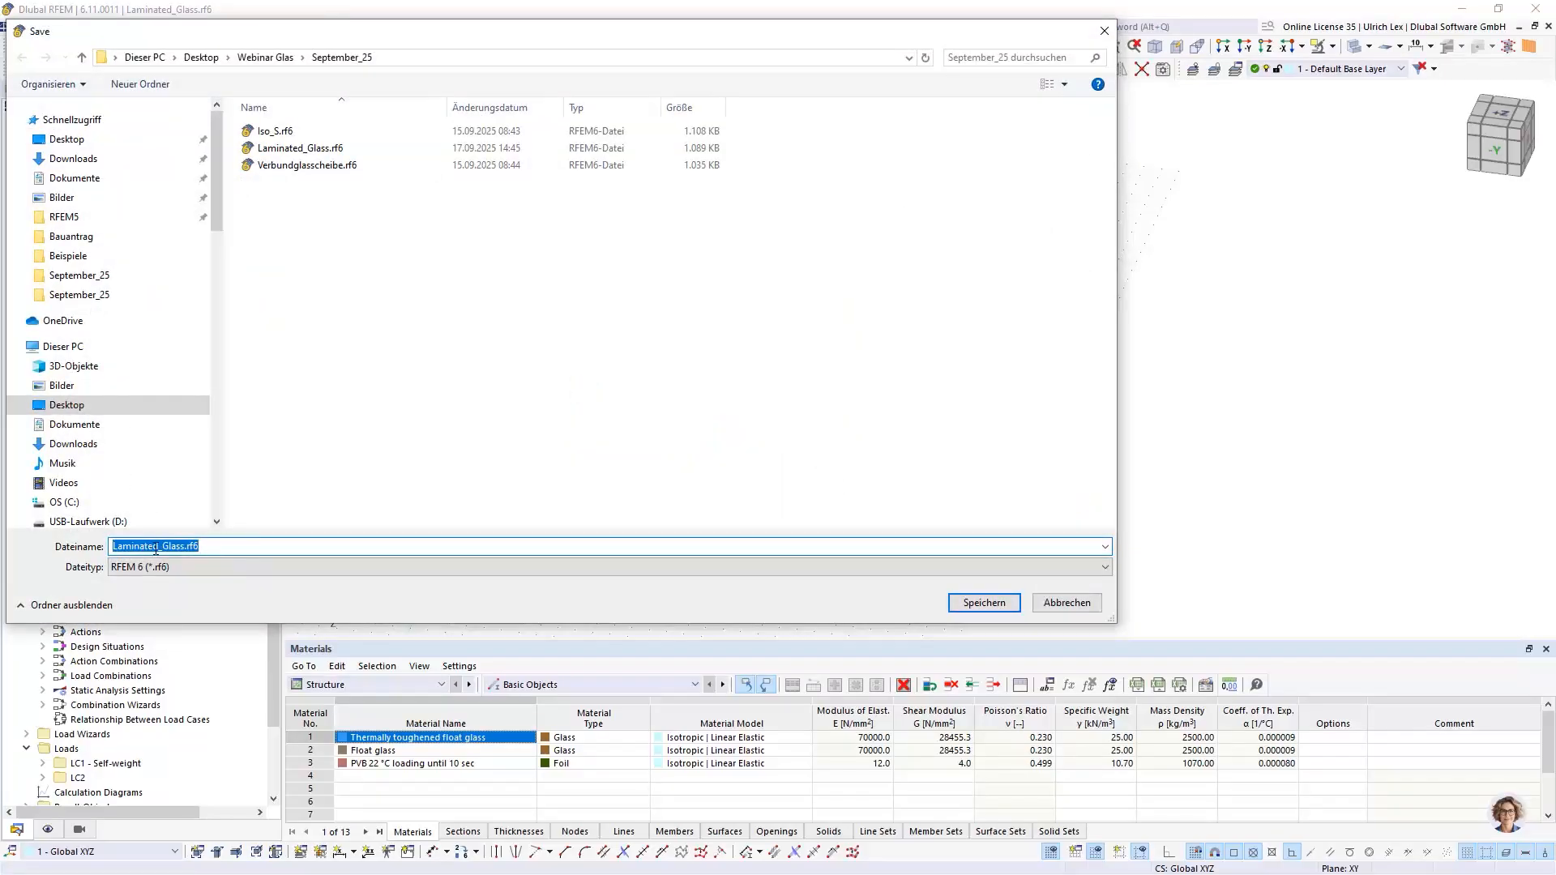
click(159, 547)
drag(160, 547, 115, 549)
text(IGU)
click(996, 605)
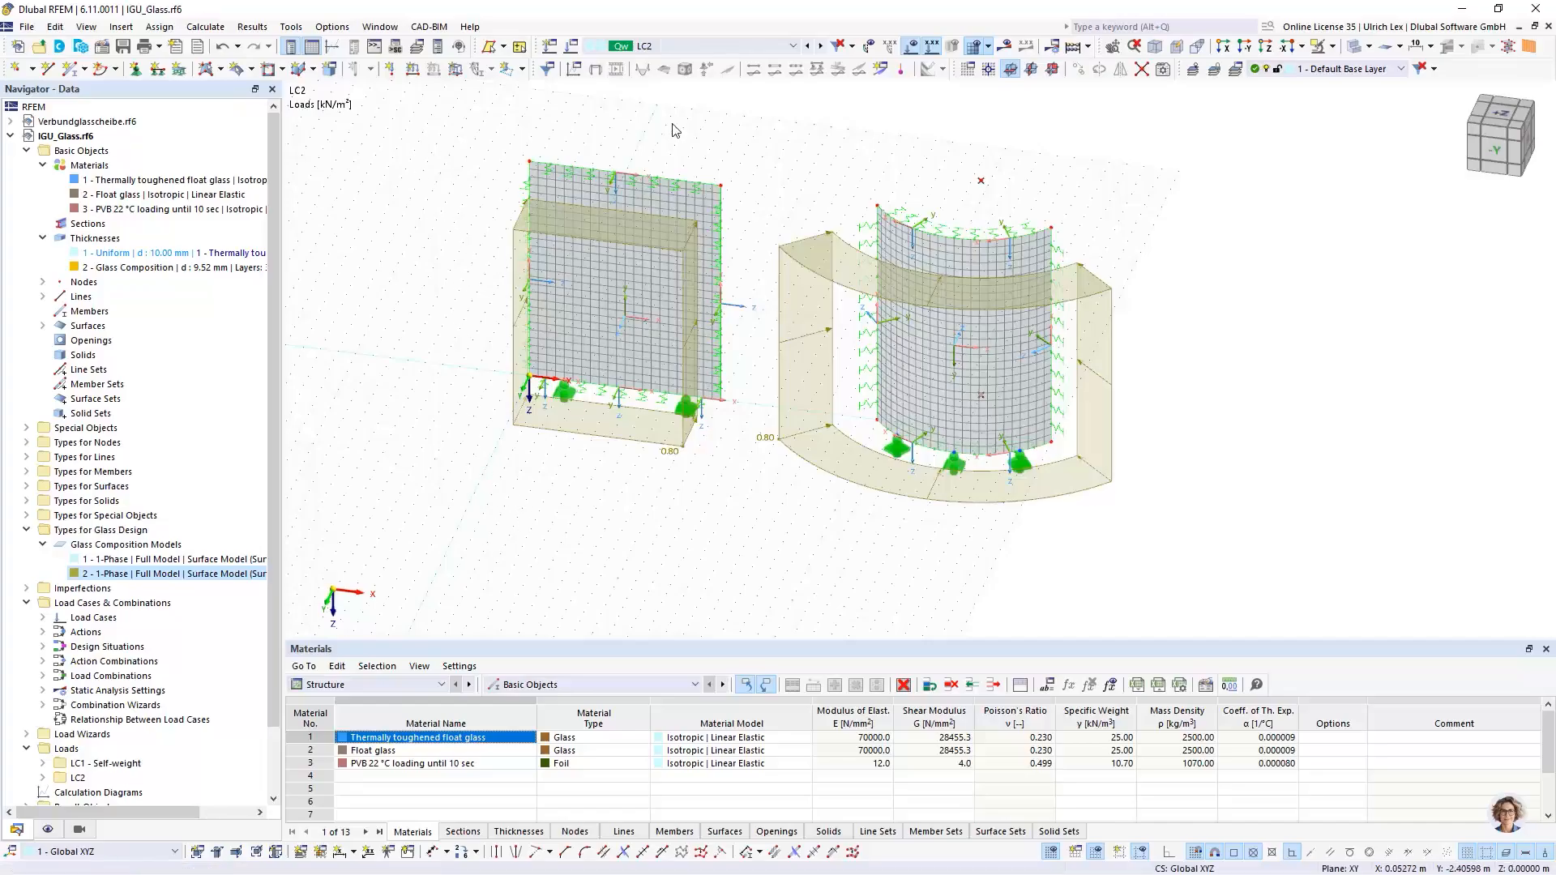
Step: Hide the load display so both panes show only their mesh and supports
click(895, 51)
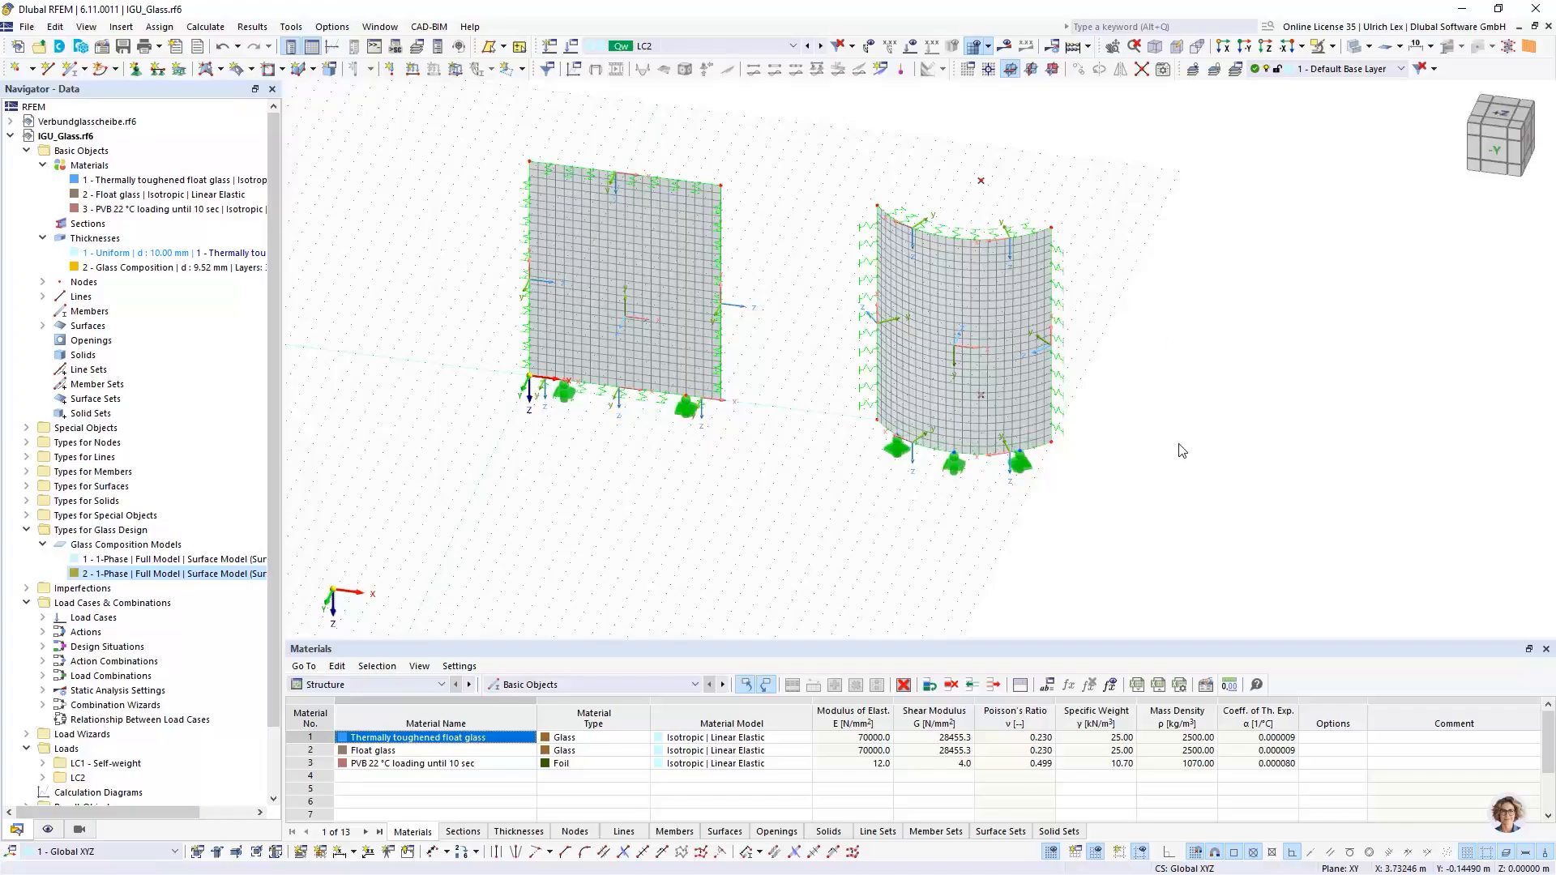
scroll(1099, 585, down, 2)
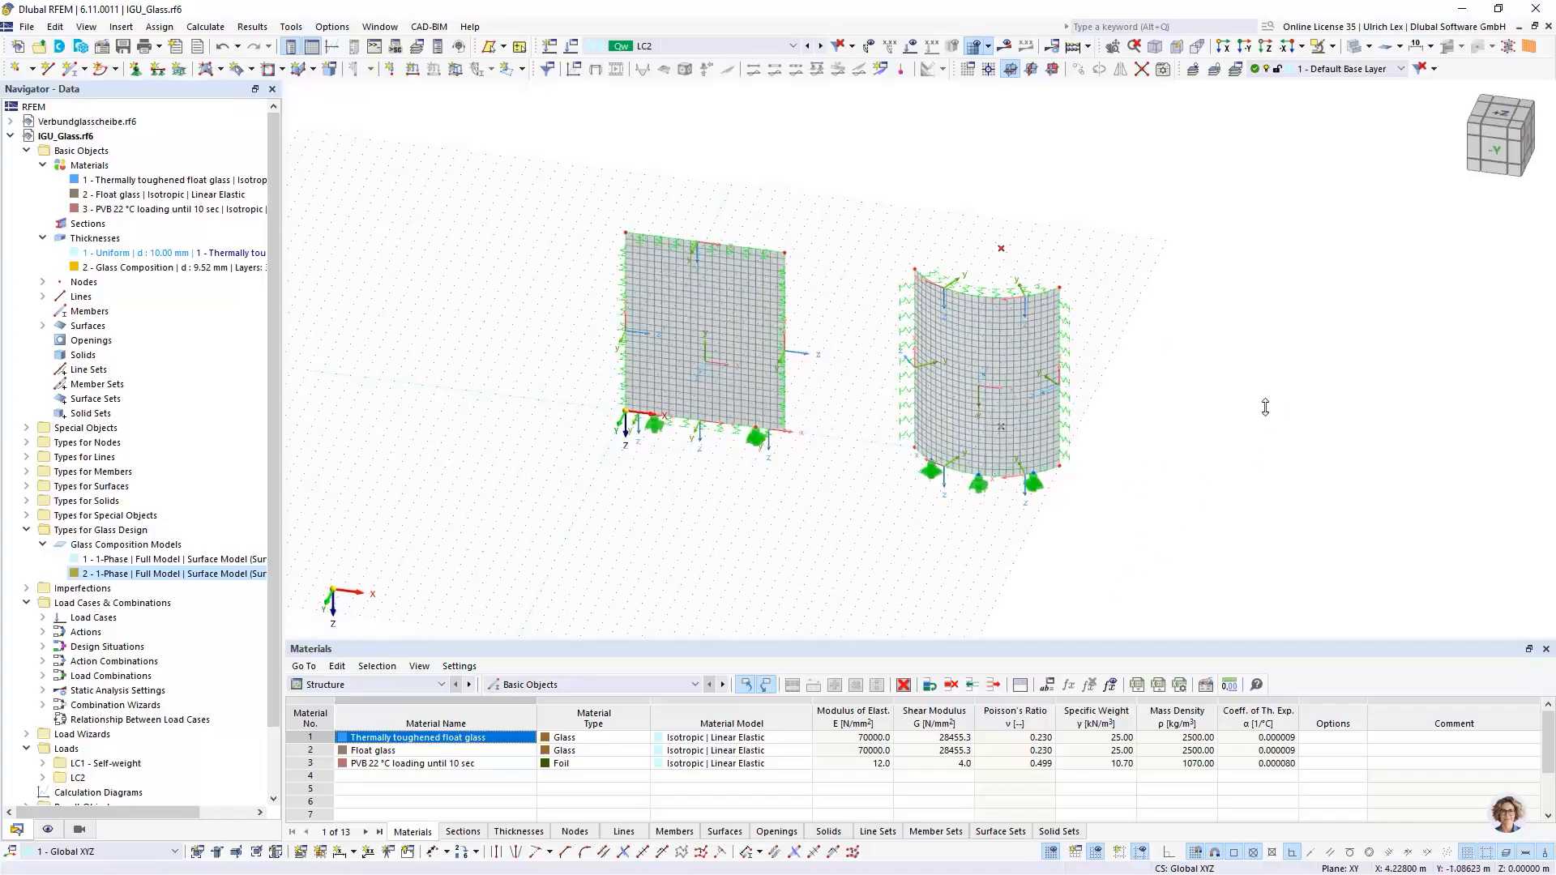
shift+middle_drag(1265, 407, 1188, 408)
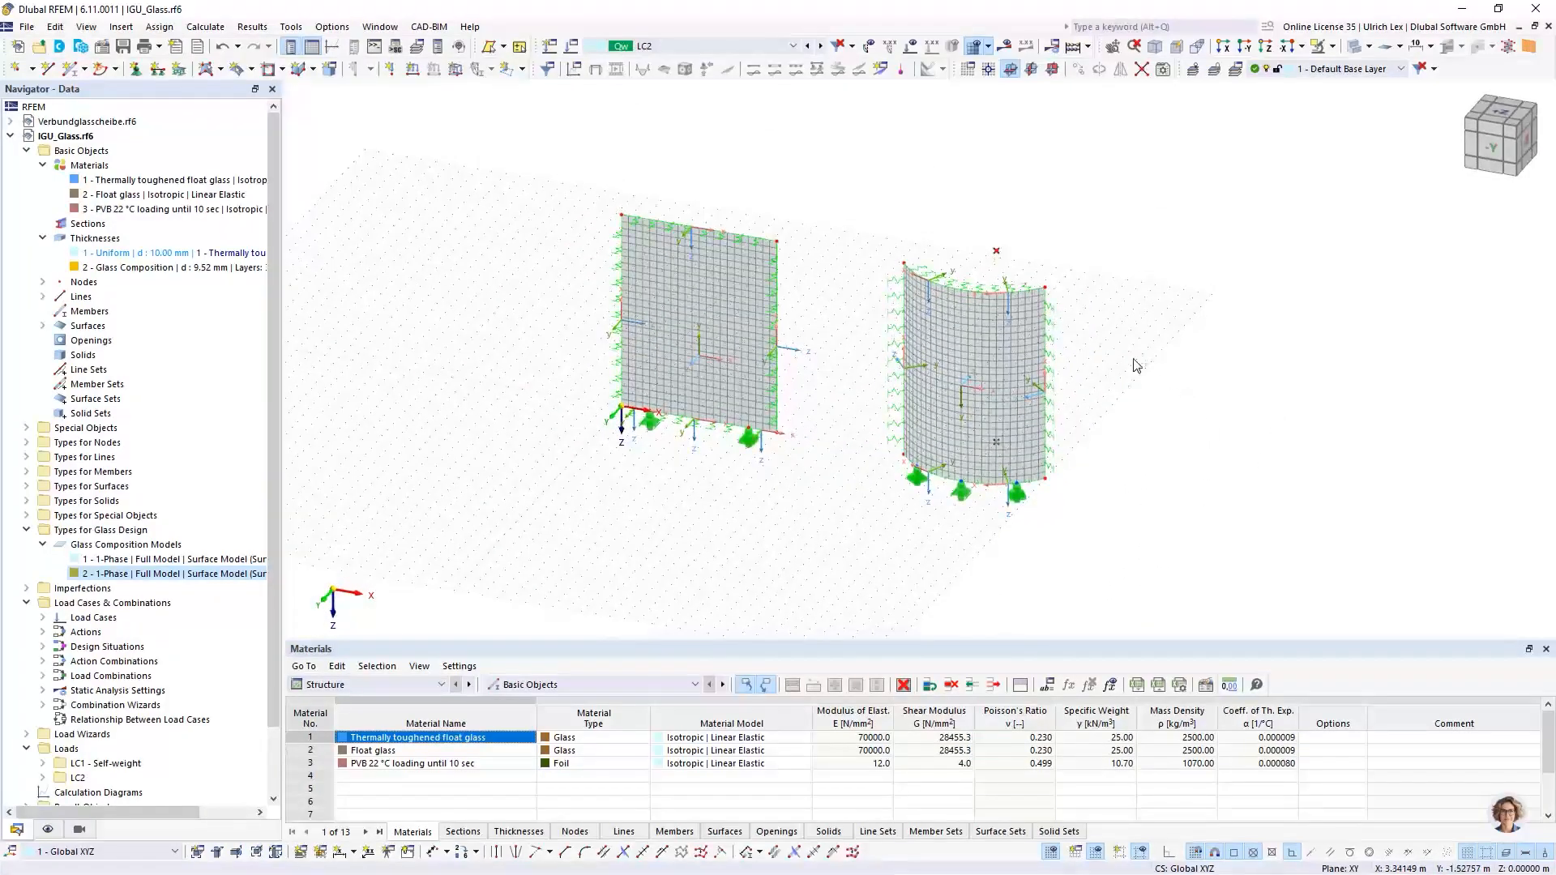
scroll(768, 212, up, 2)
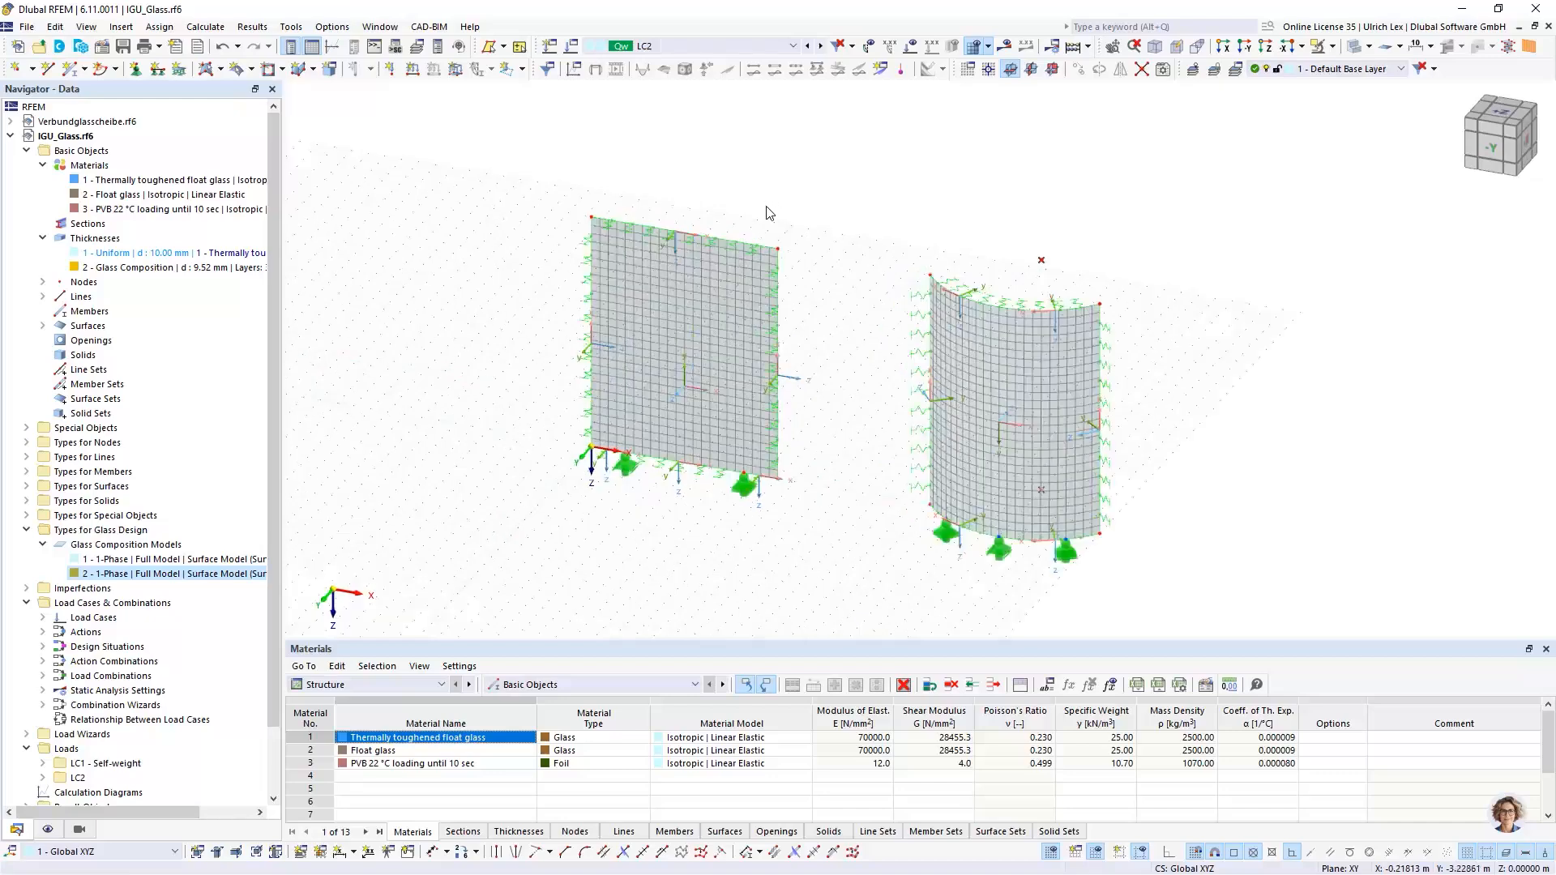
scroll(768, 213, up, 2)
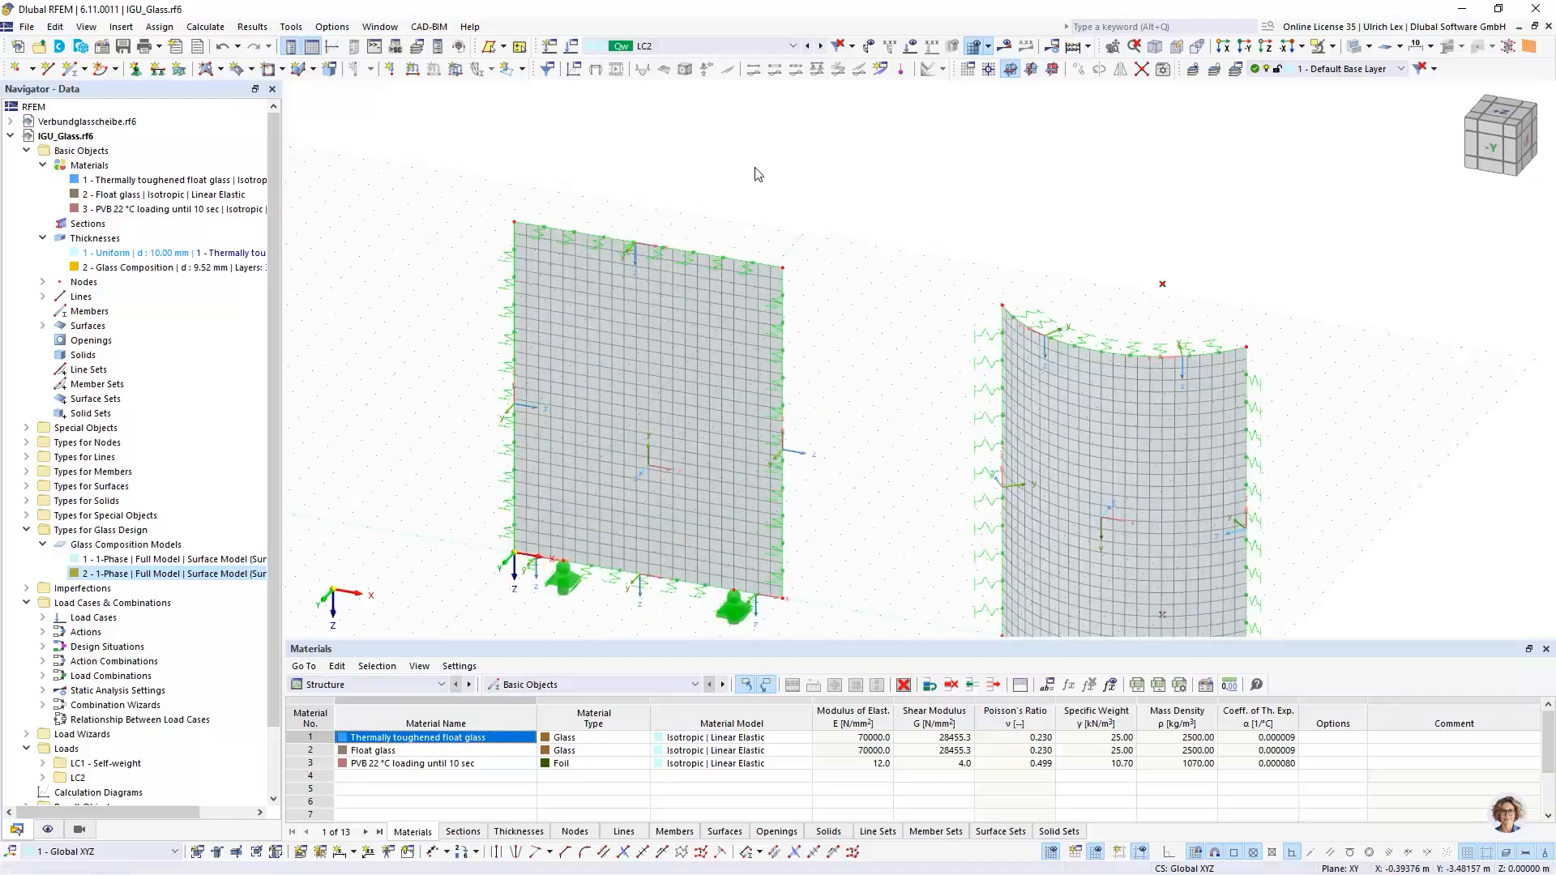
Step: Highlight the surfaces that use the 9.52 mm glass composition thickness, and clear the selection
click(129, 268)
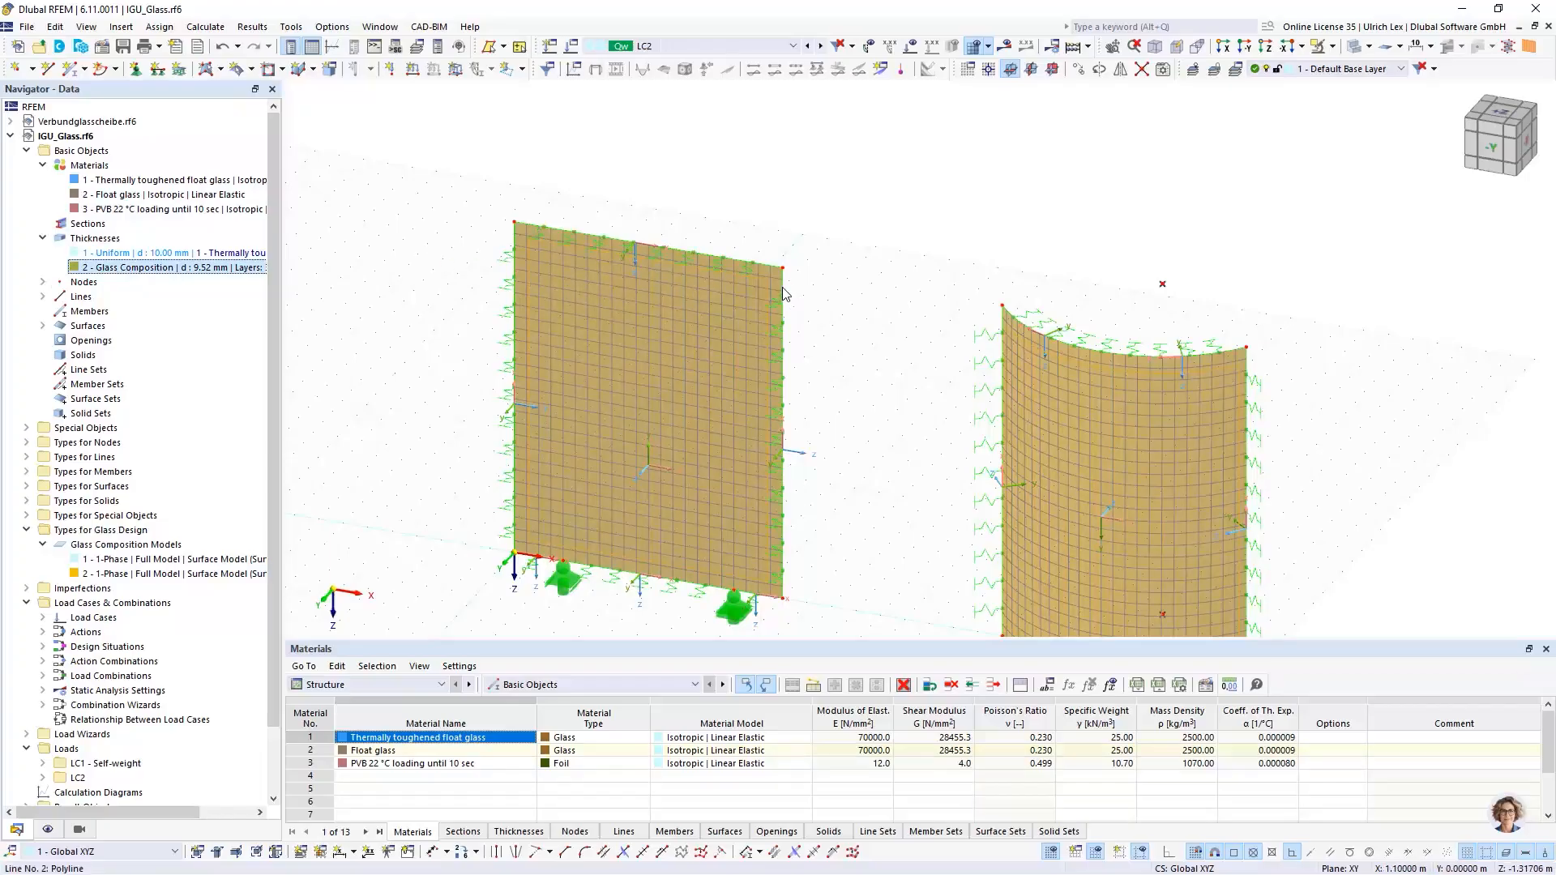
mouse_move(761, 314)
click(706, 184)
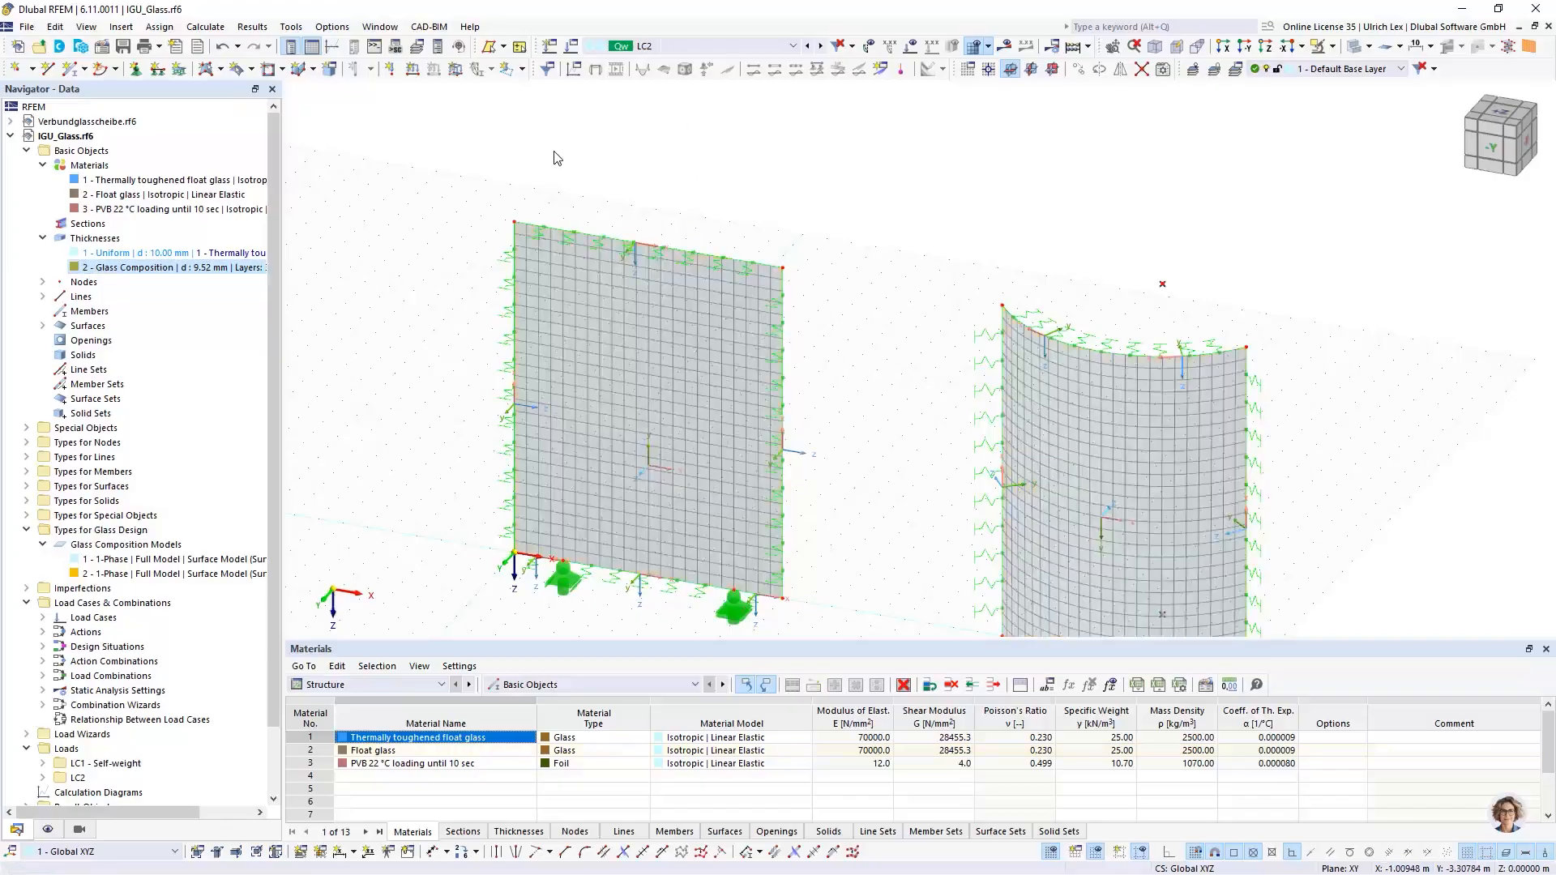
Step: Extrude the flat pane's surface into a solid with a height of -0.016 m, accepting deletion of the mesh
scroll(539, 151, down, 3)
mouse_move(739, 462)
middle_down()
mouse_move(750, 472)
mouse_move(729, 470)
middle_up()
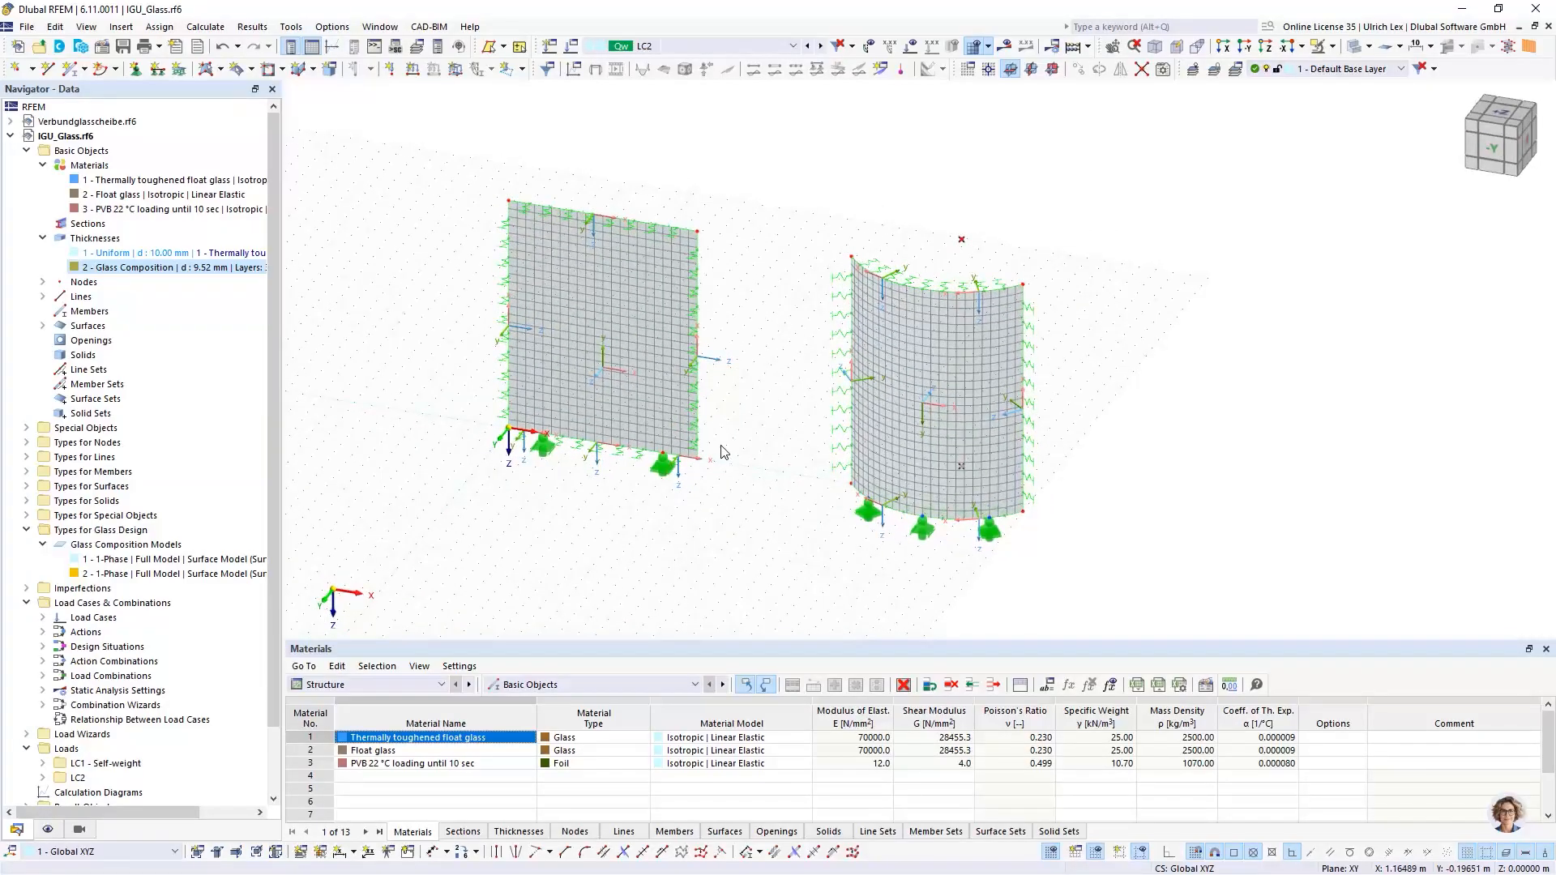
click(634, 314)
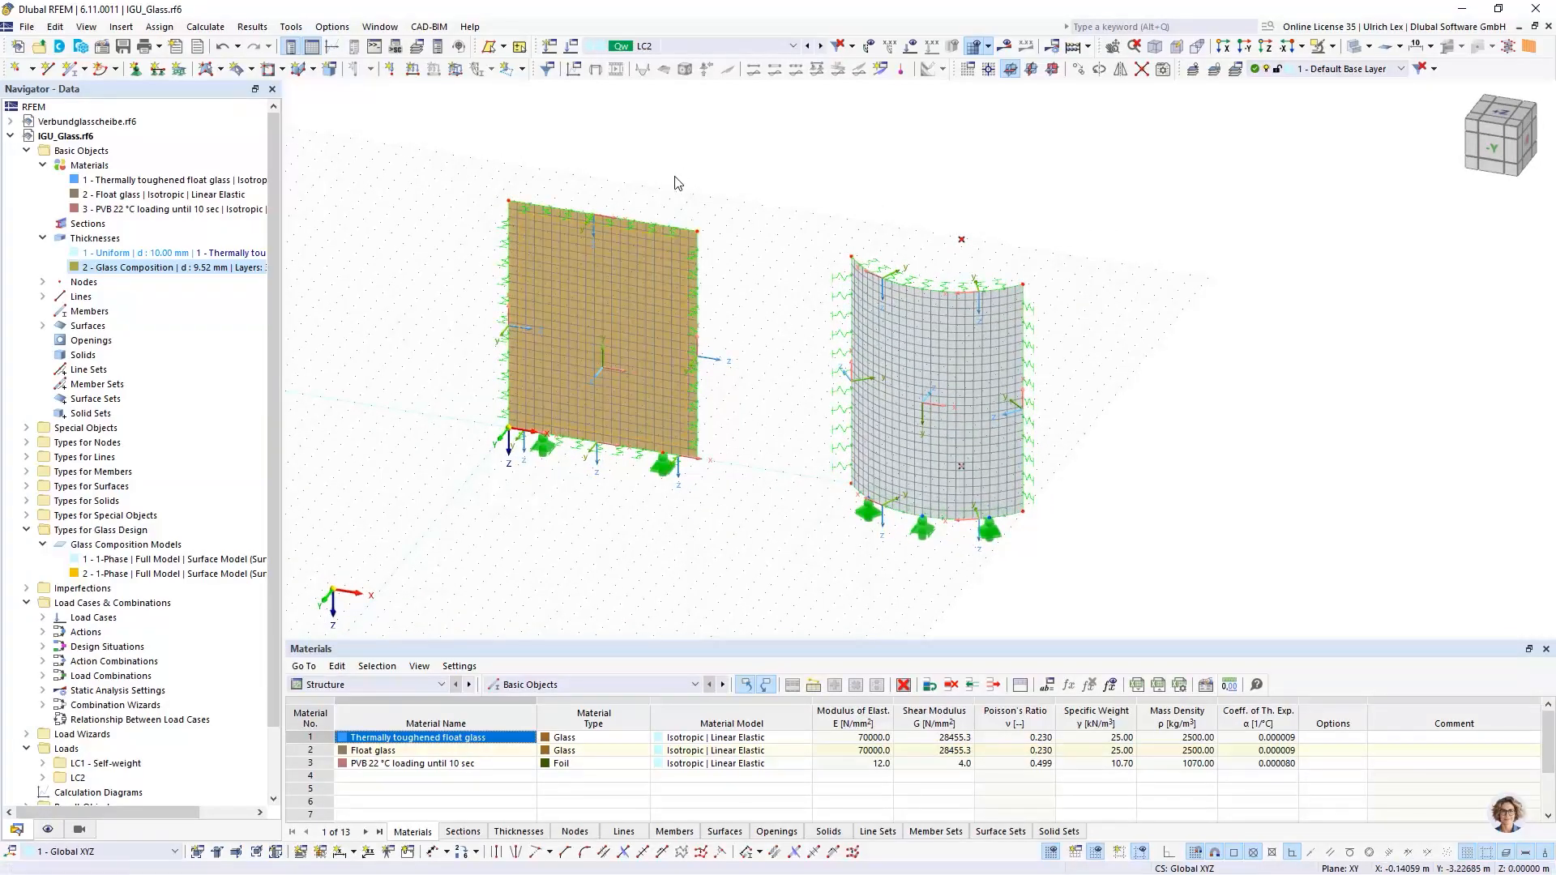
right_click(587, 268)
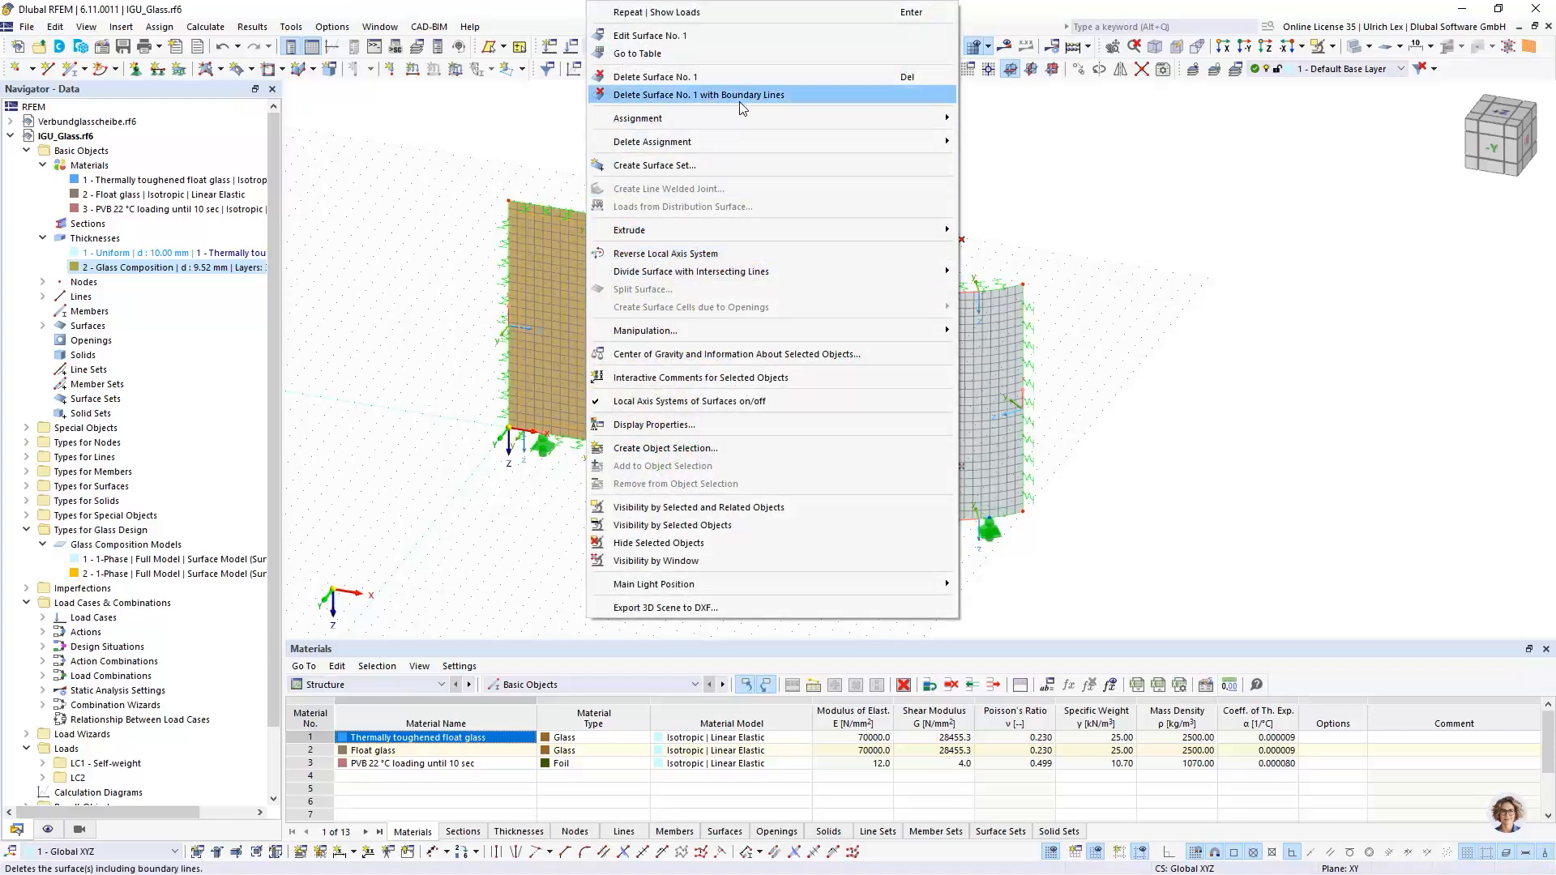
mouse_move(752, 233)
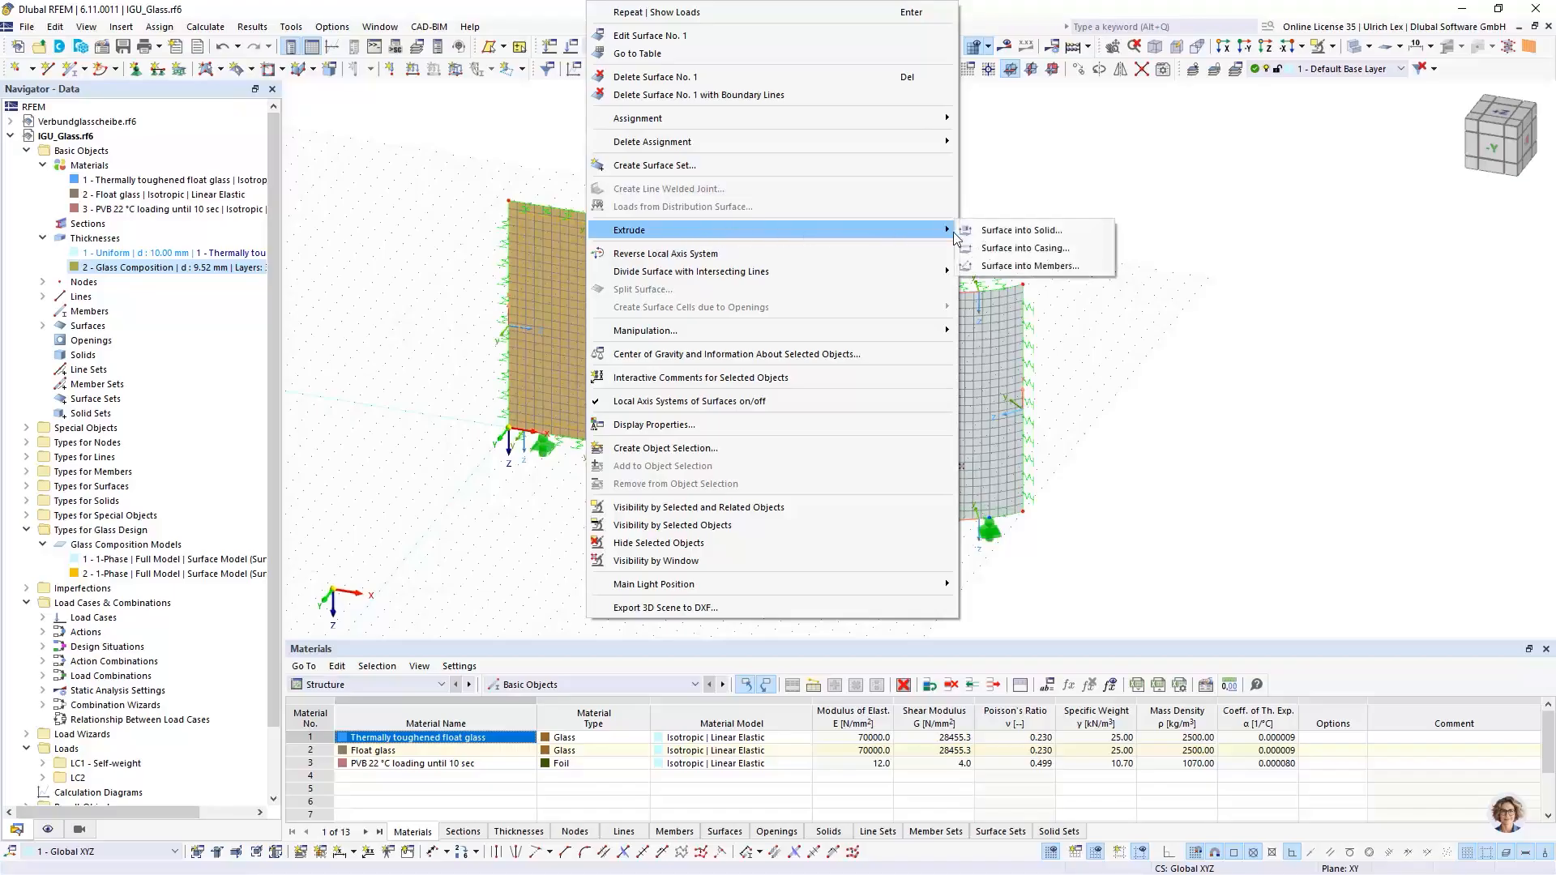
click(1082, 231)
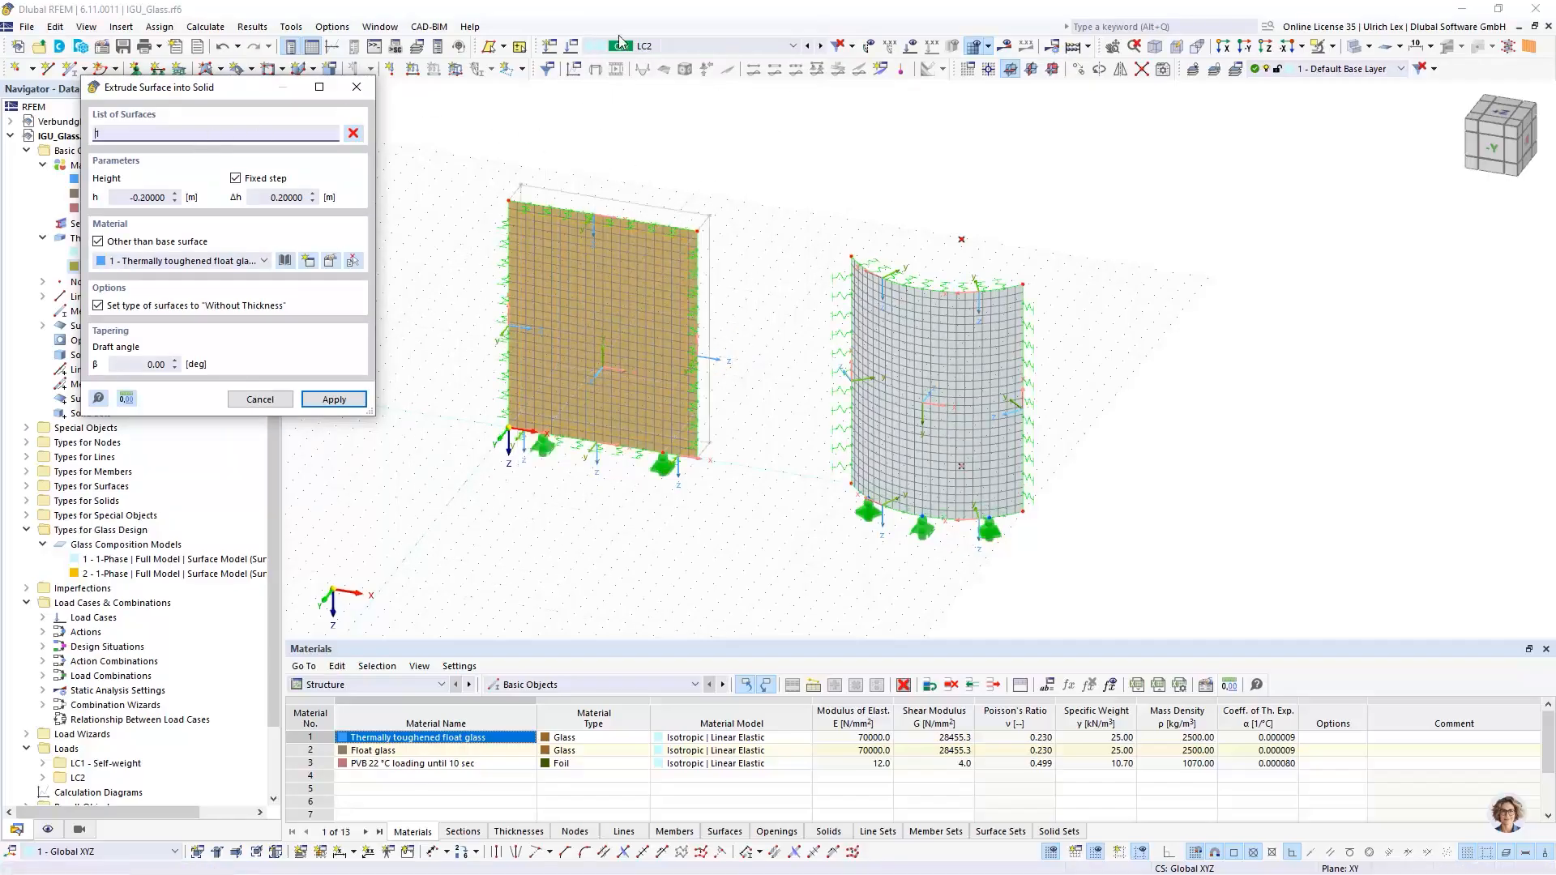
click(146, 197)
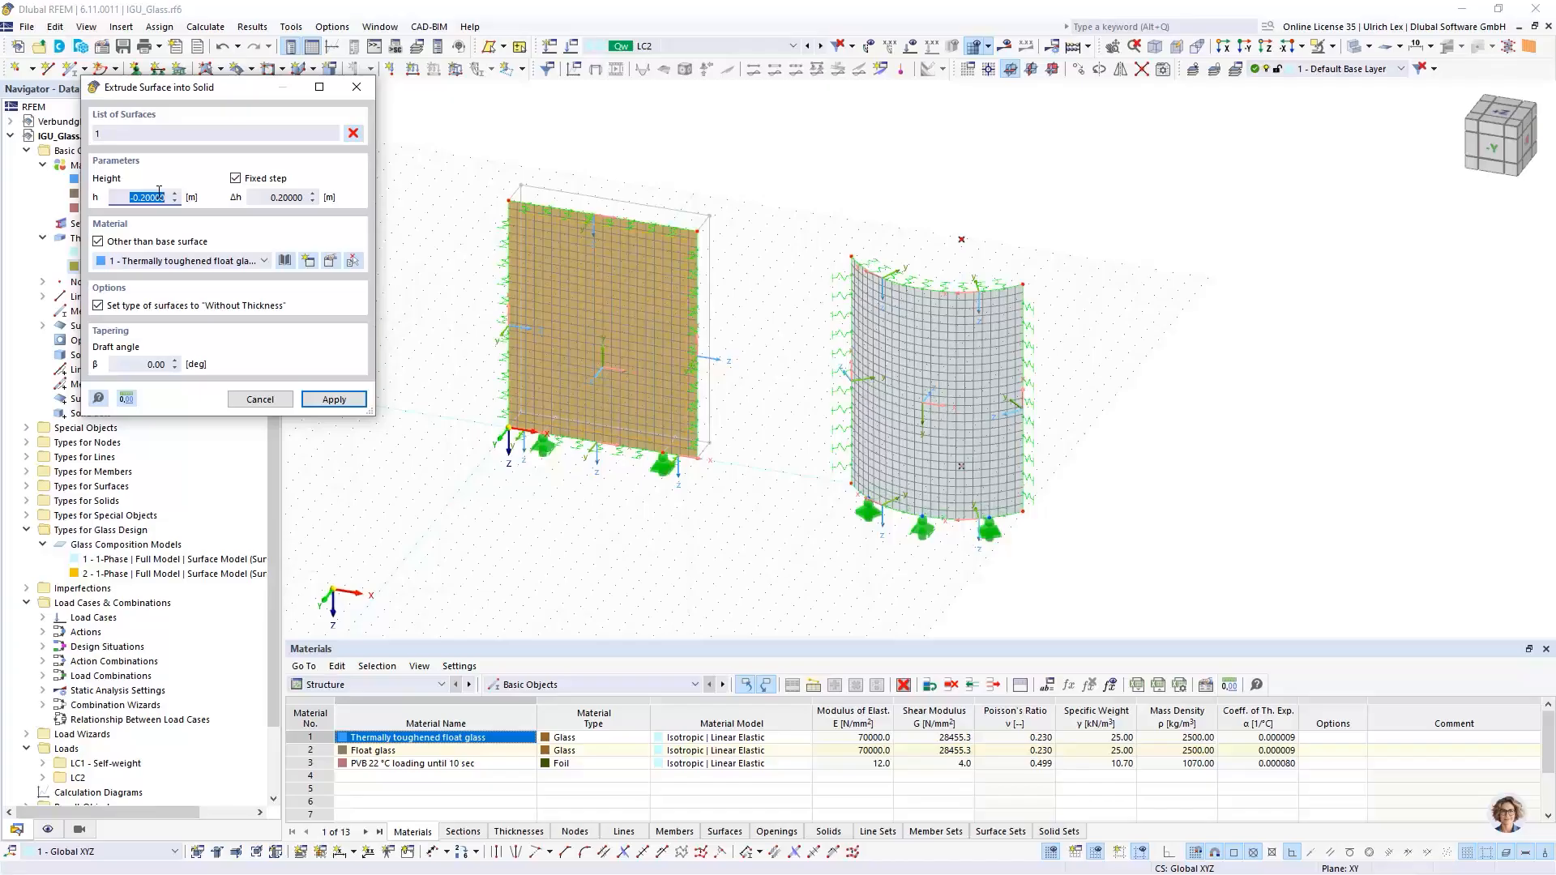
key(BackSpace)
click(317, 397)
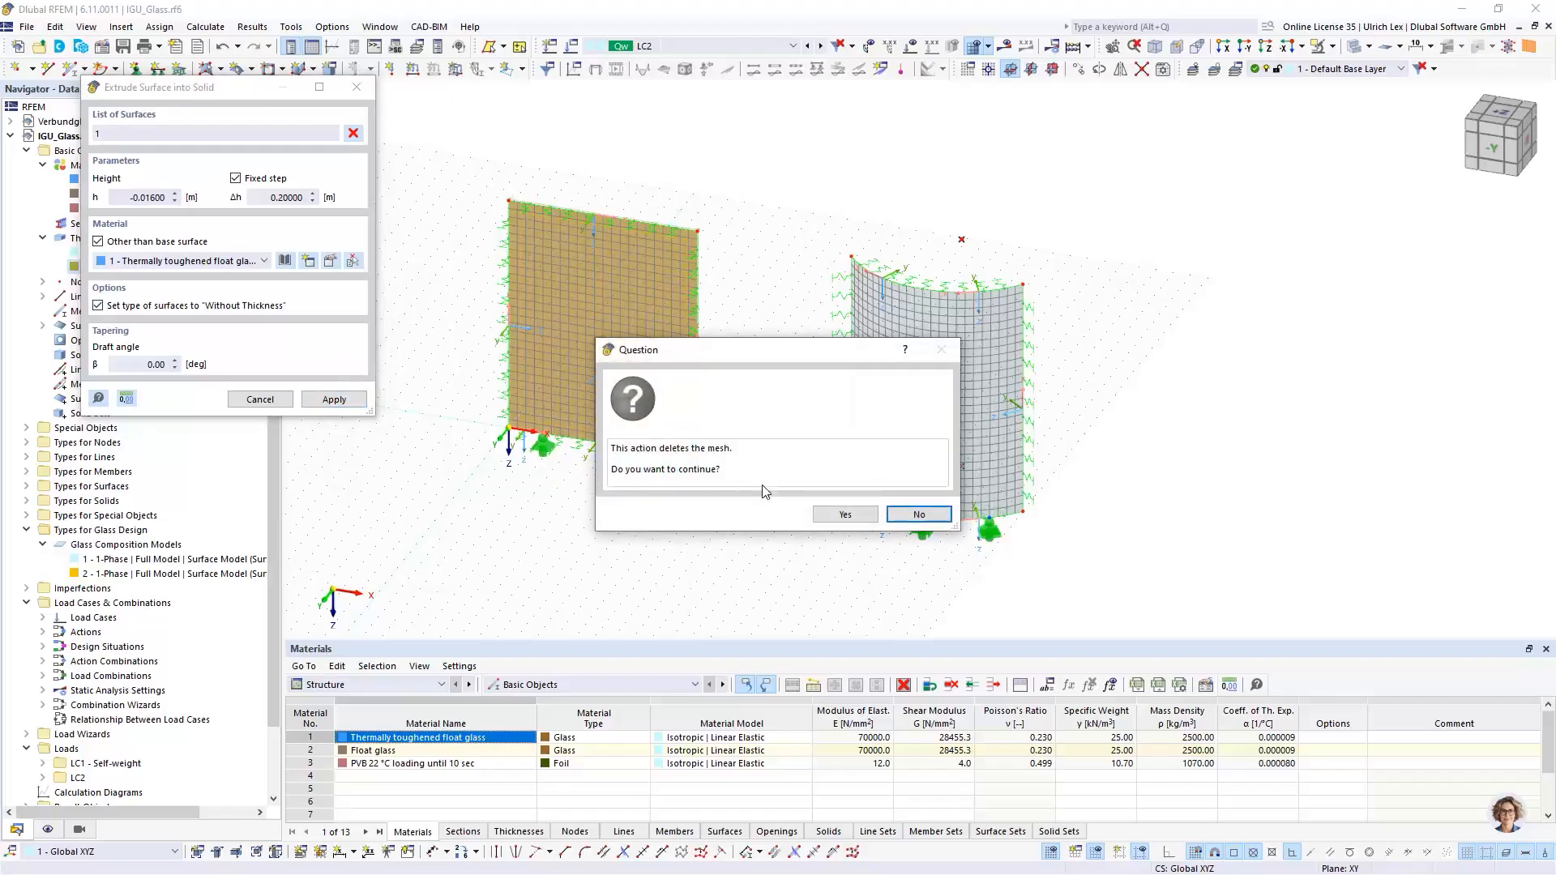
click(845, 514)
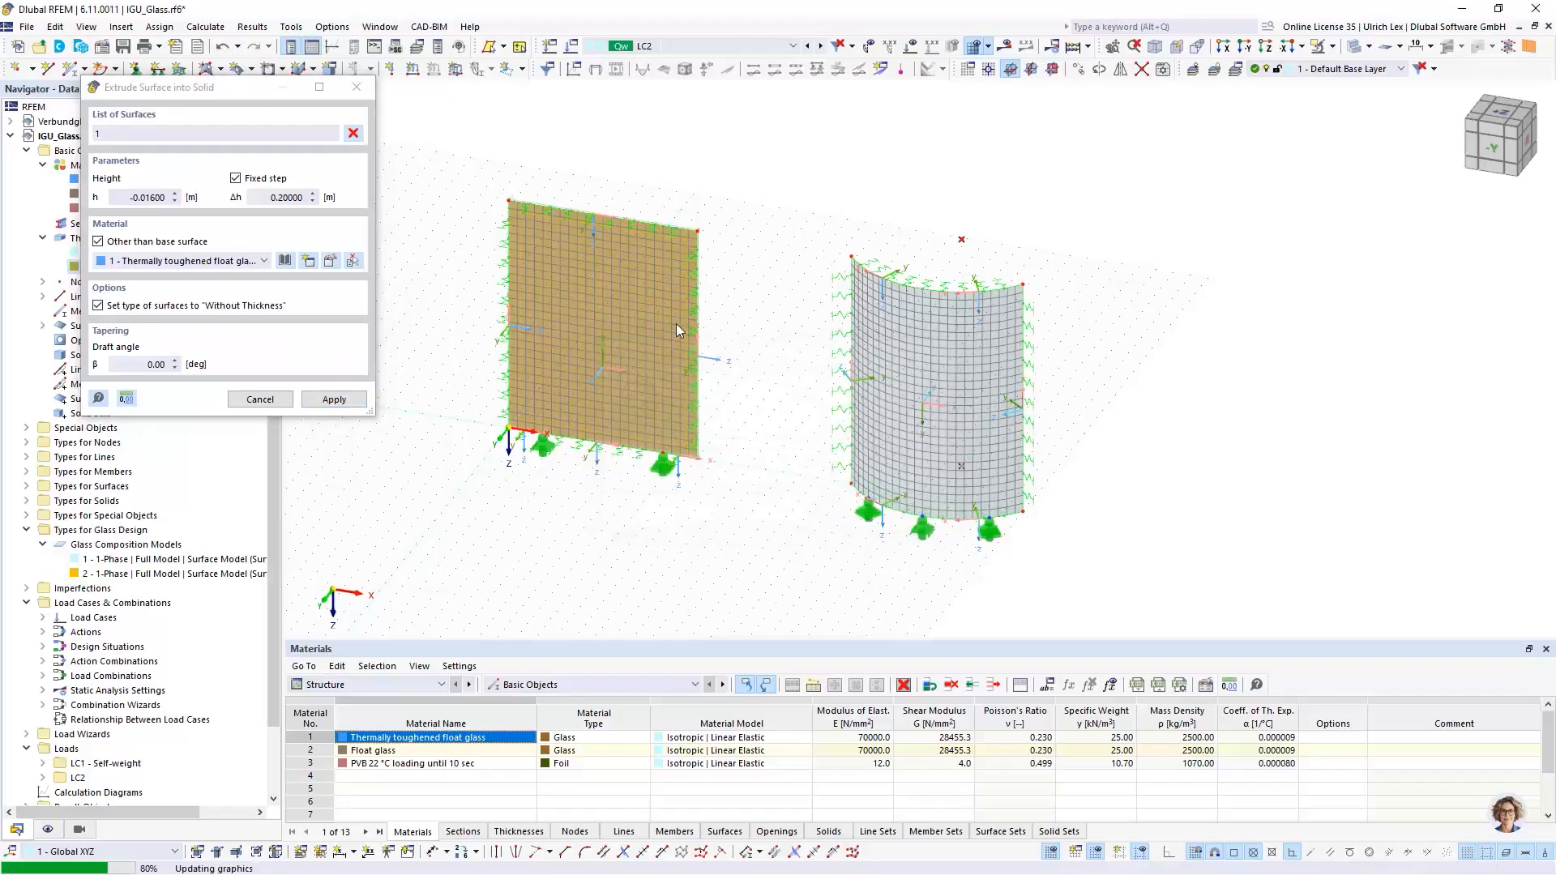
scroll(704, 215, up, 5)
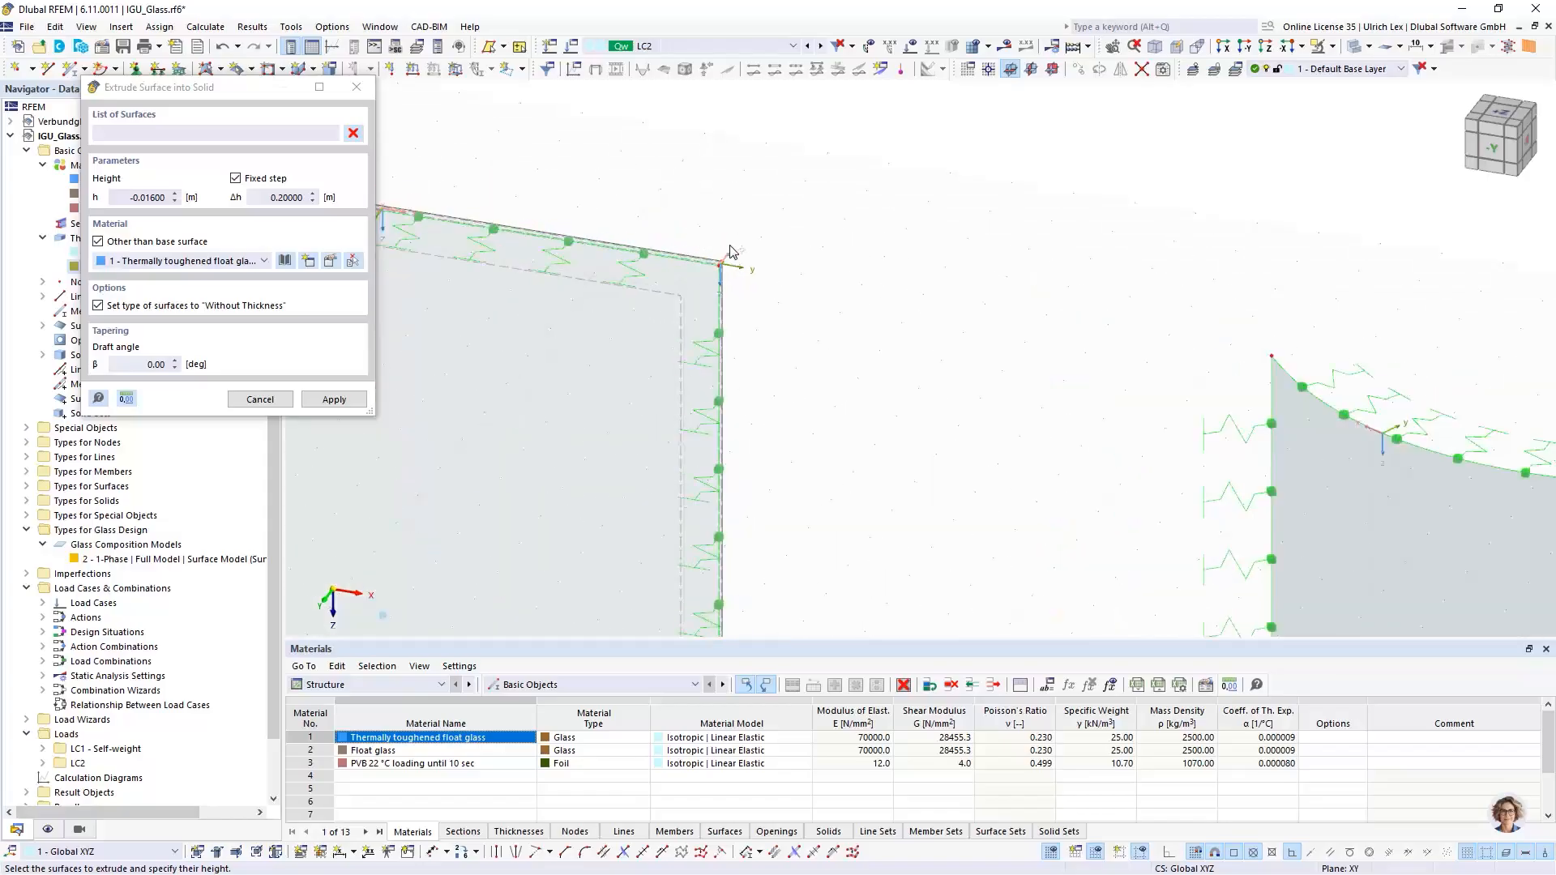
key(Escape)
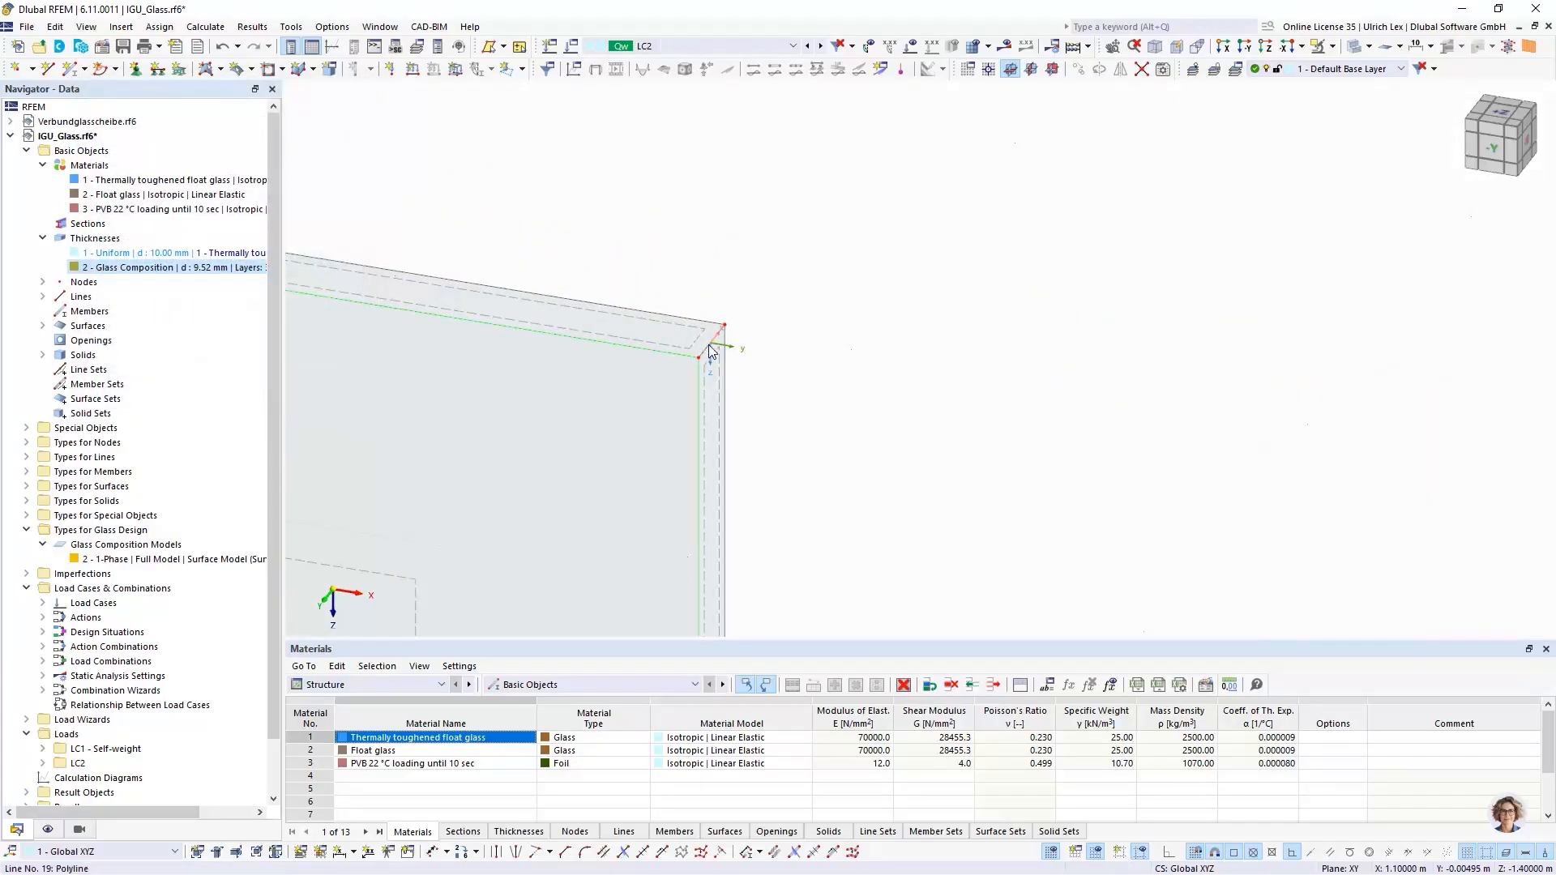
Step: Extrude the curved pane's surface into a solid with a height of 0.016 m
scroll(709, 350, up, 5)
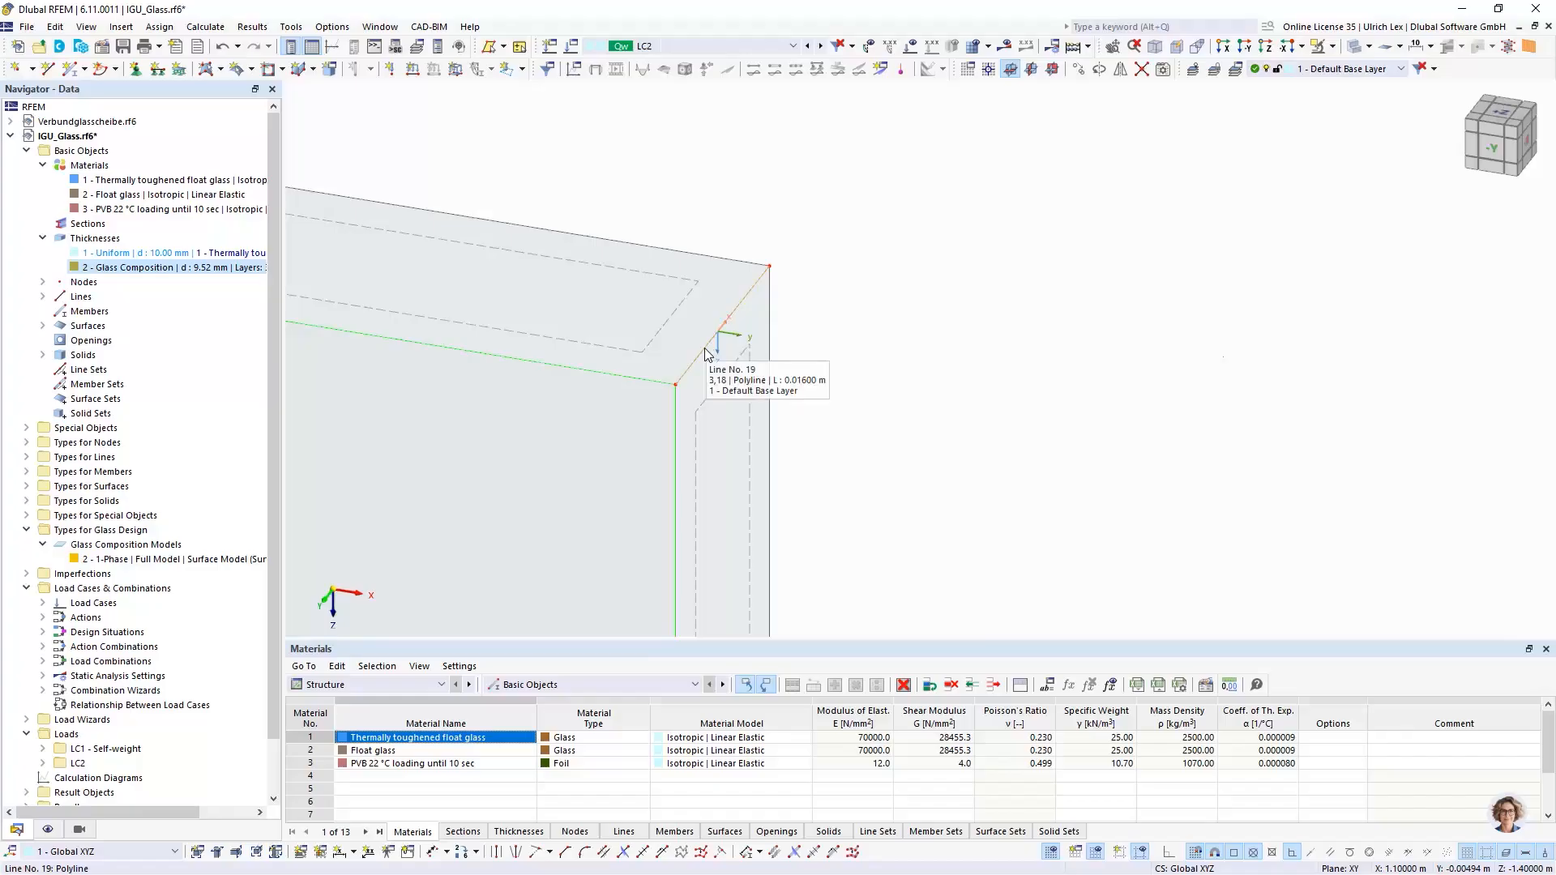
scroll(919, 228, down, 8)
scroll(469, 273, down, 4)
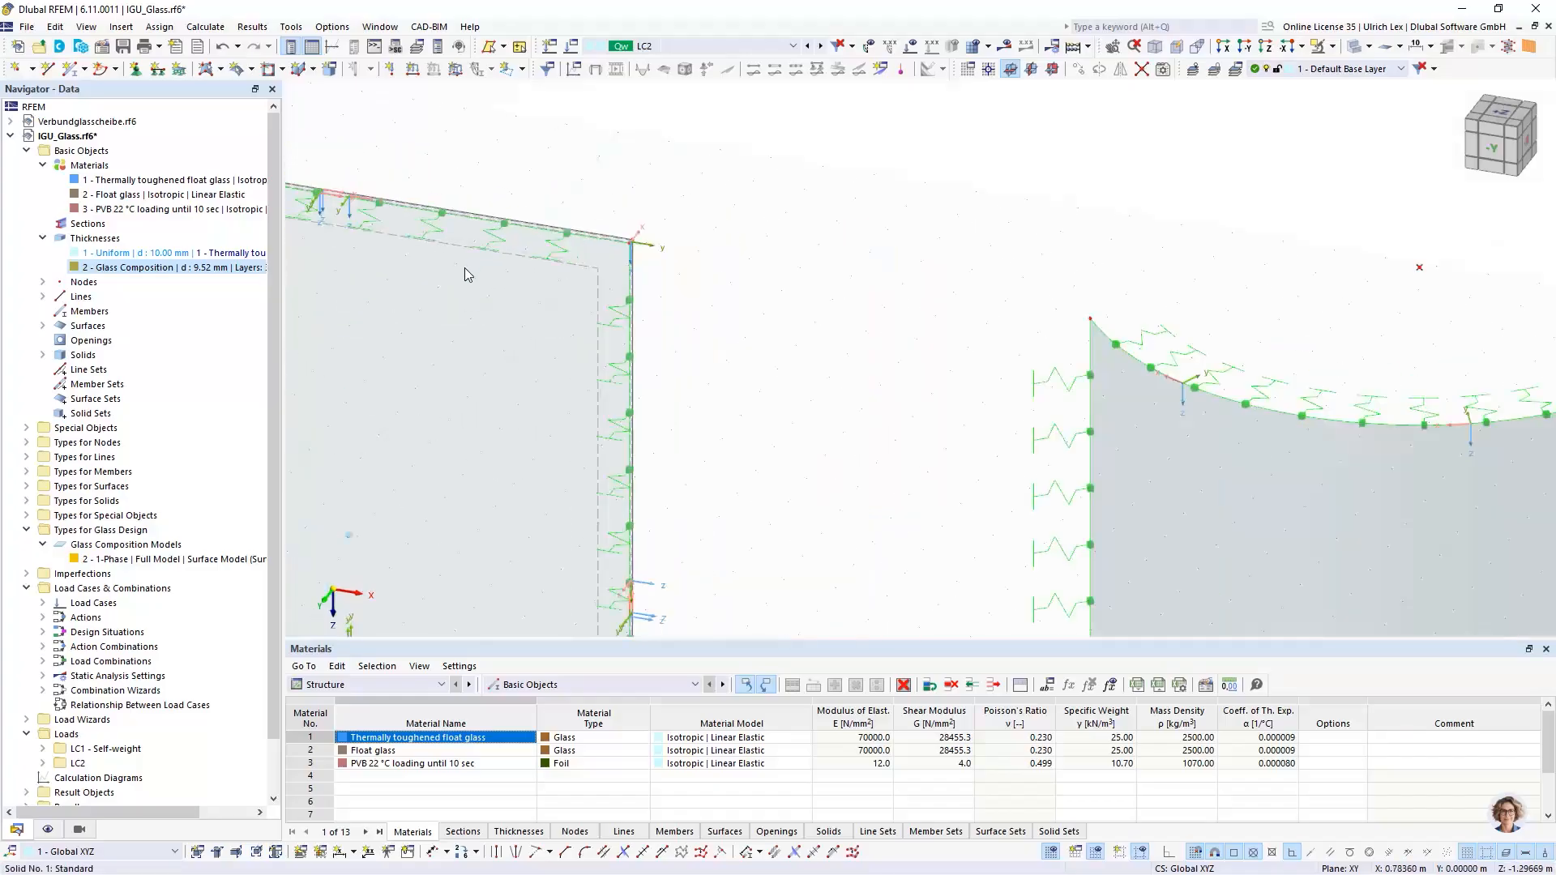
scroll(732, 316, down, 2)
scroll(733, 318, down, 2)
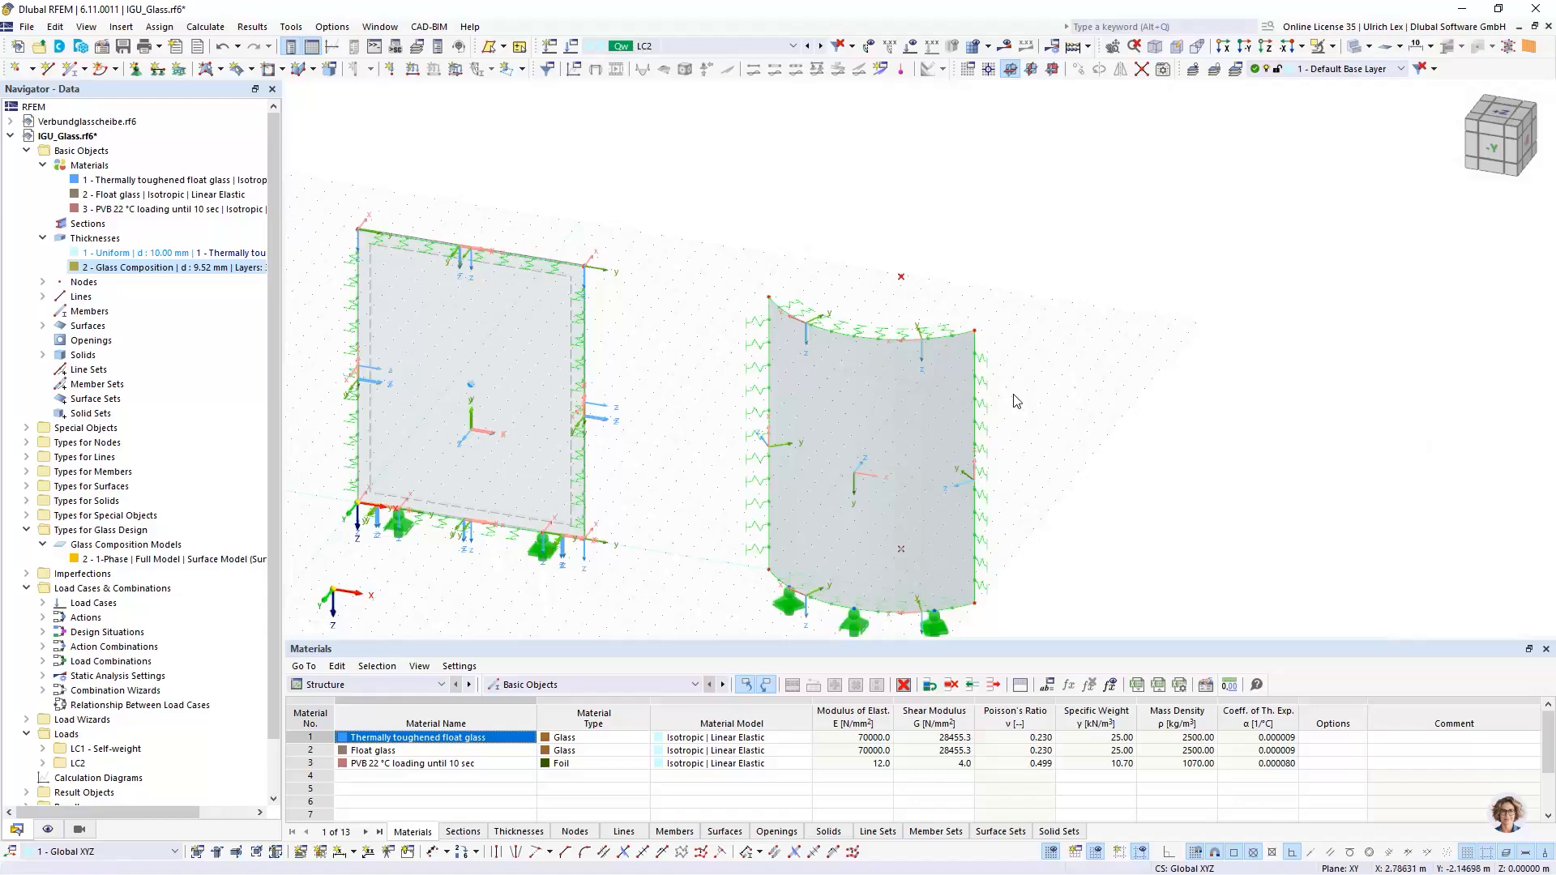
click(936, 397)
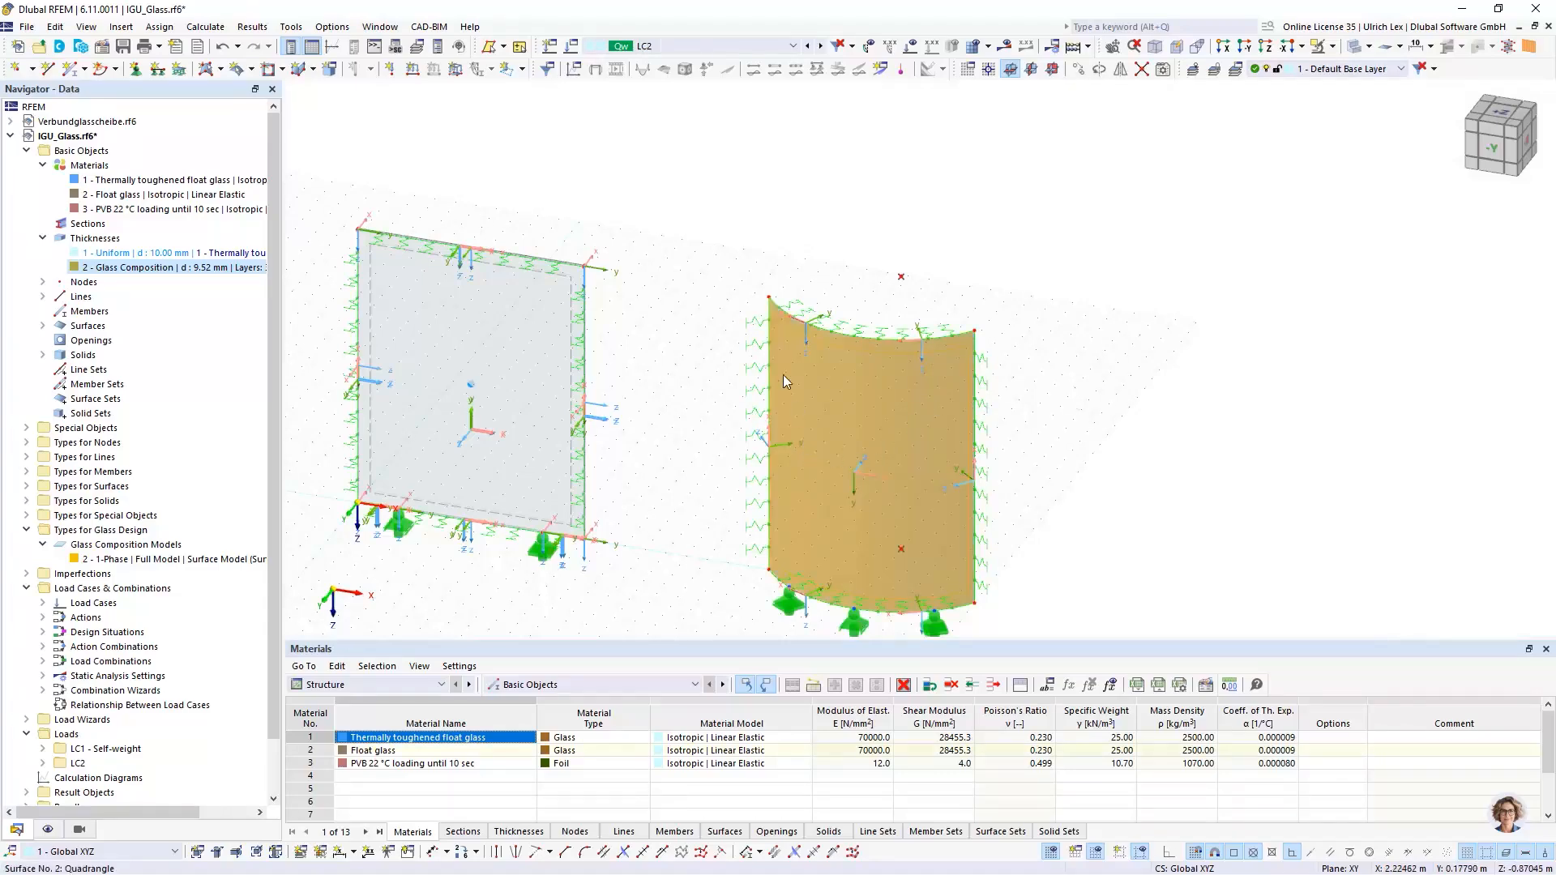
right_click(862, 382)
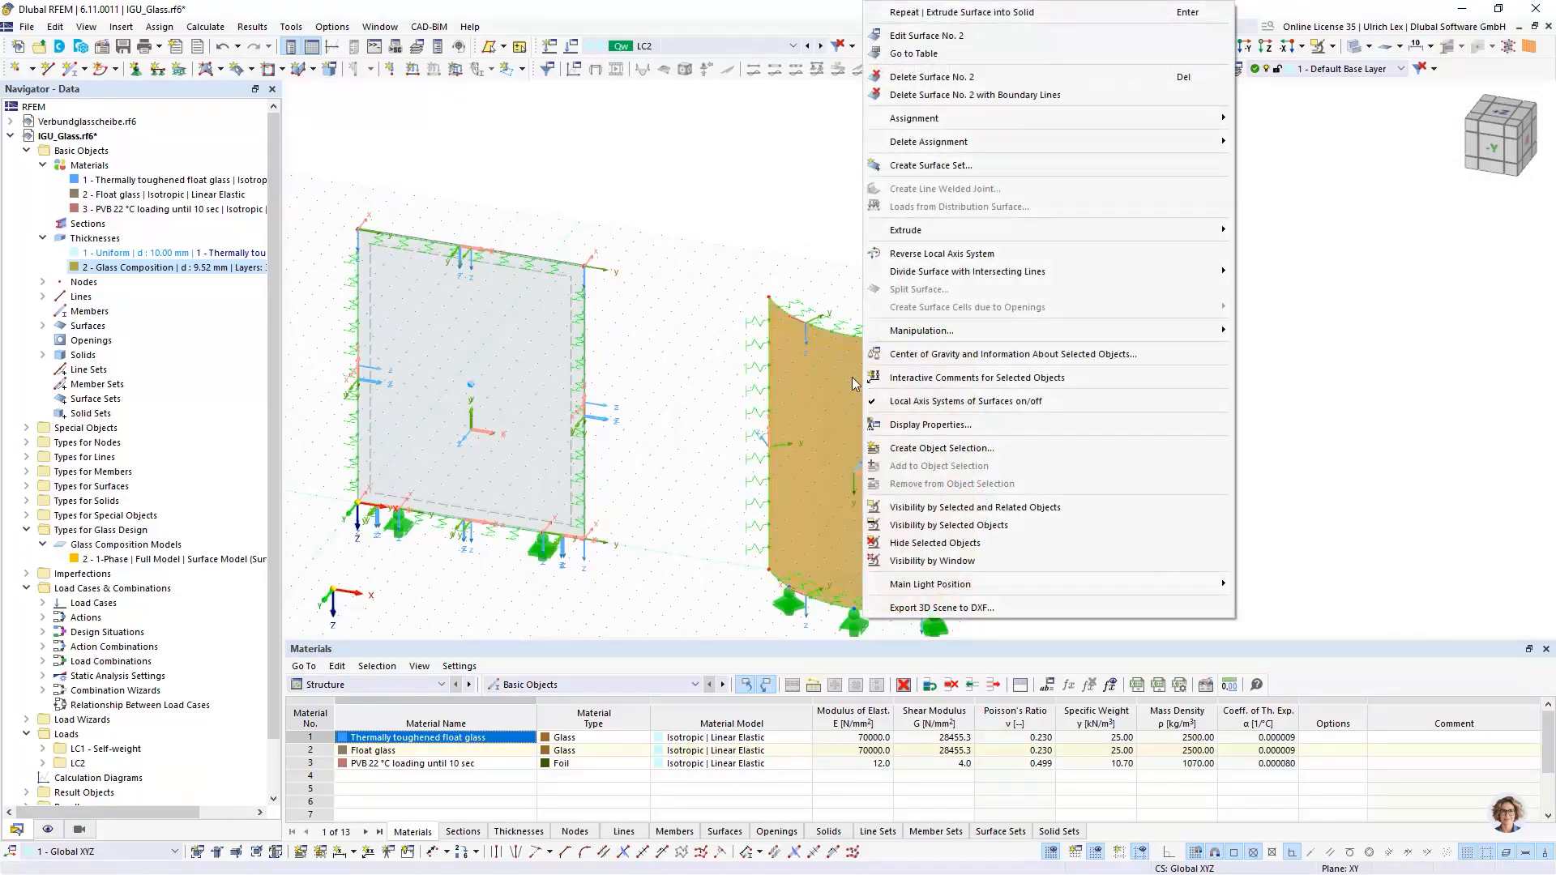
mouse_move(928, 234)
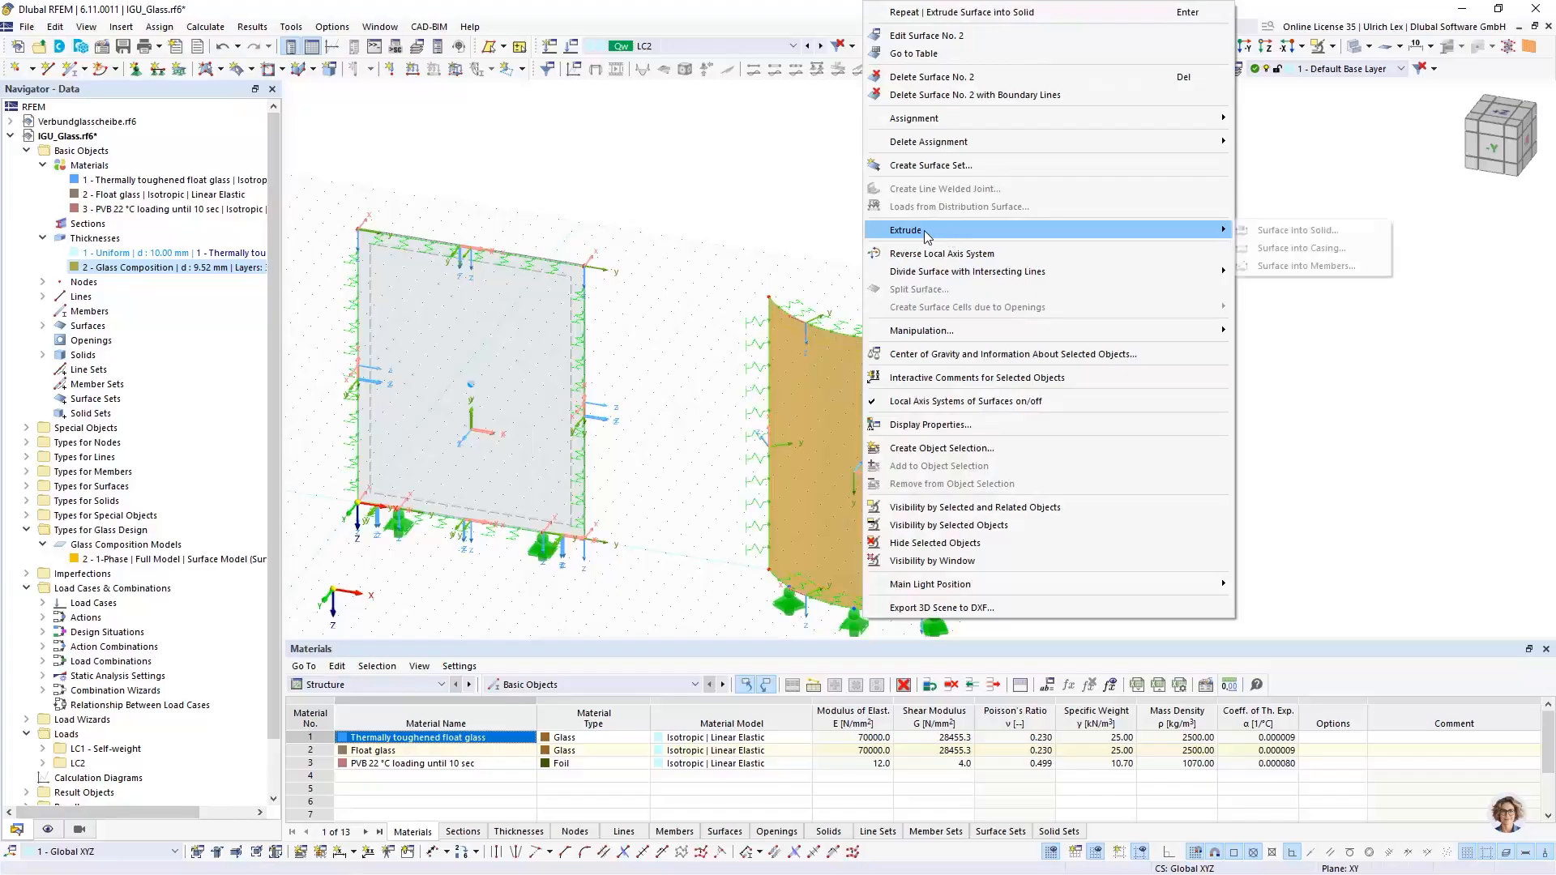
click(1272, 232)
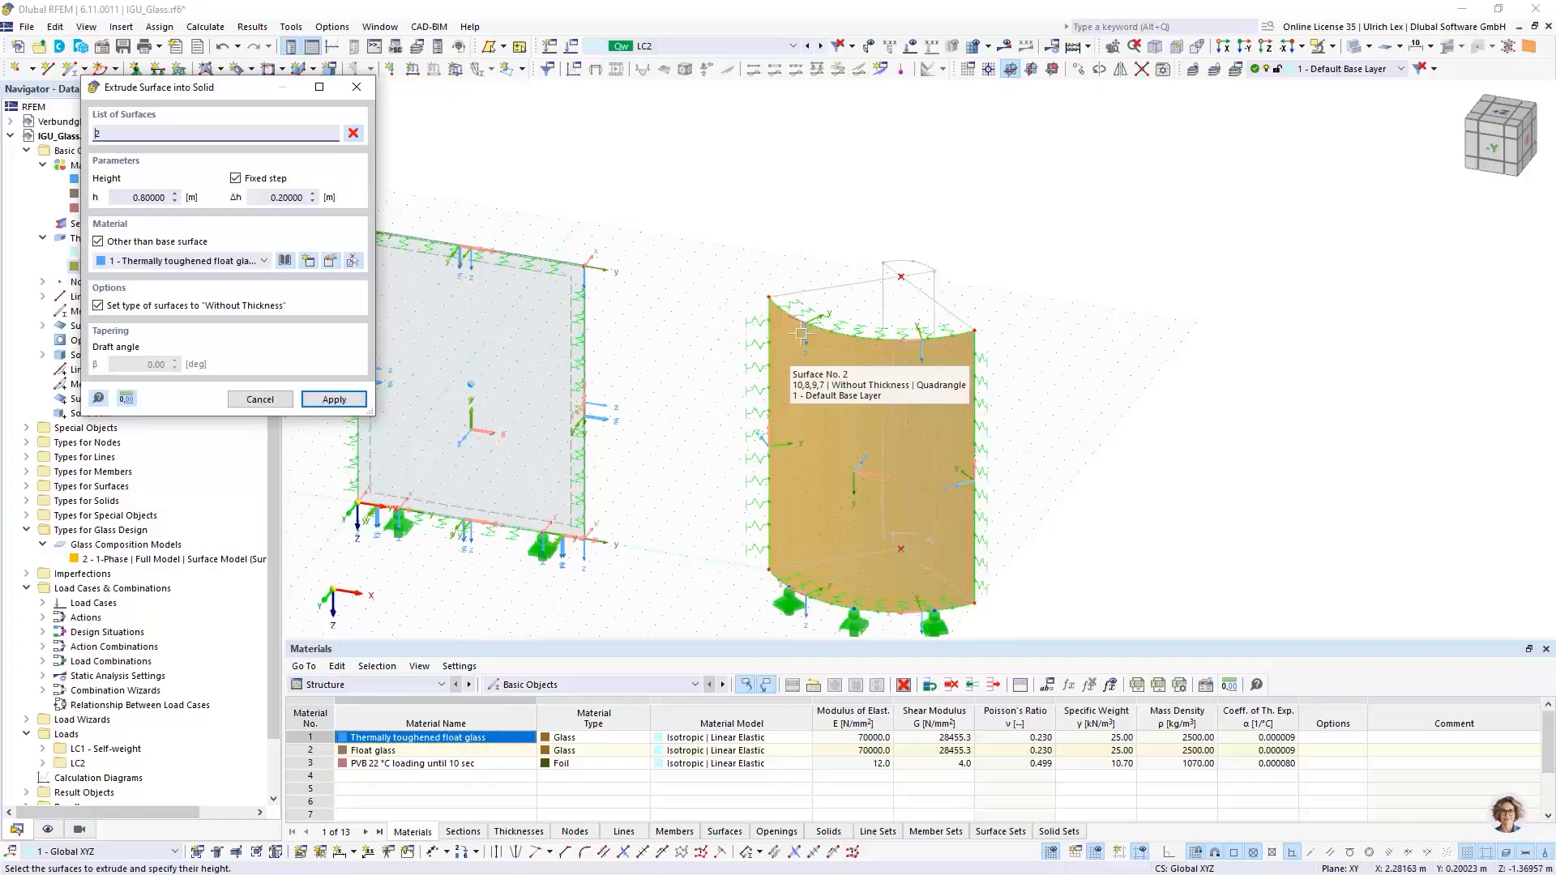
click(155, 202)
text(0,016)
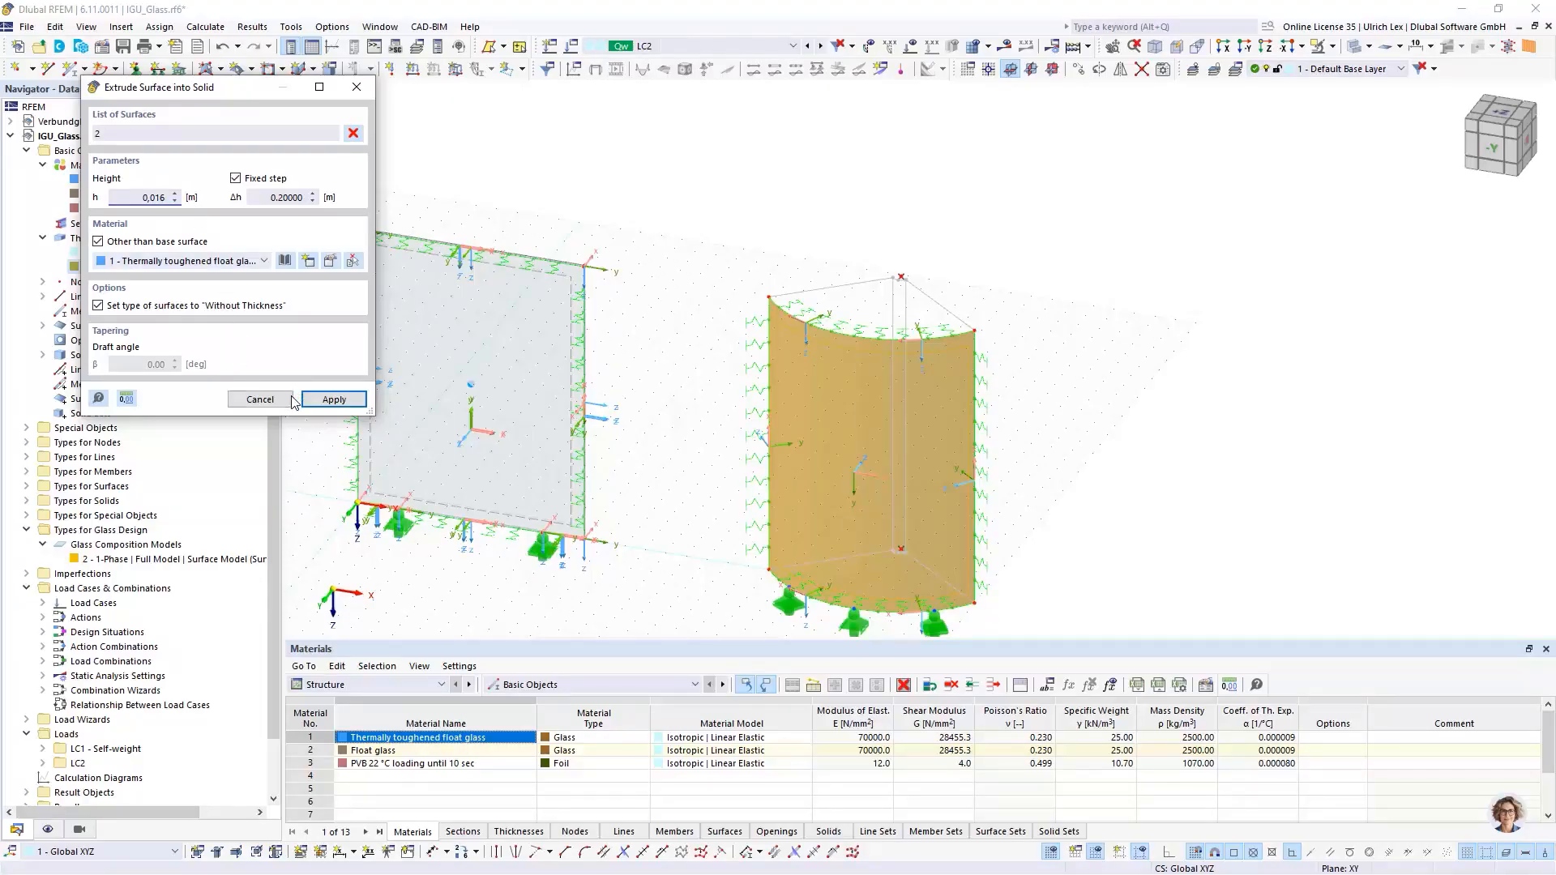
click(361, 399)
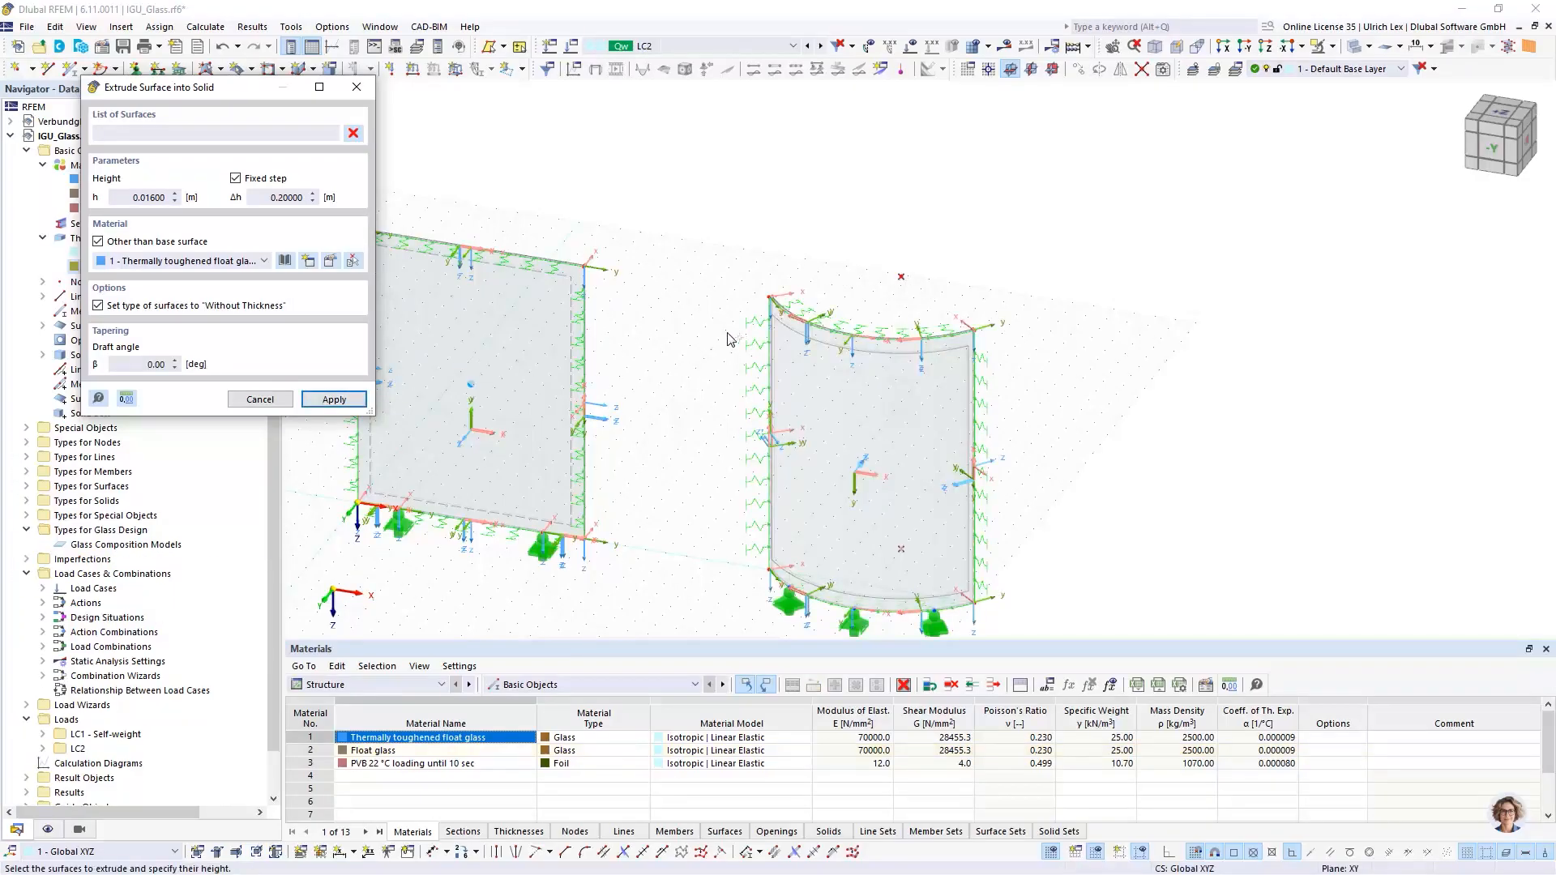
key(Escape)
Step: Examine the corner and edges of the extruded curved pane and compare both solids in the model
scroll(775, 291, up, 6)
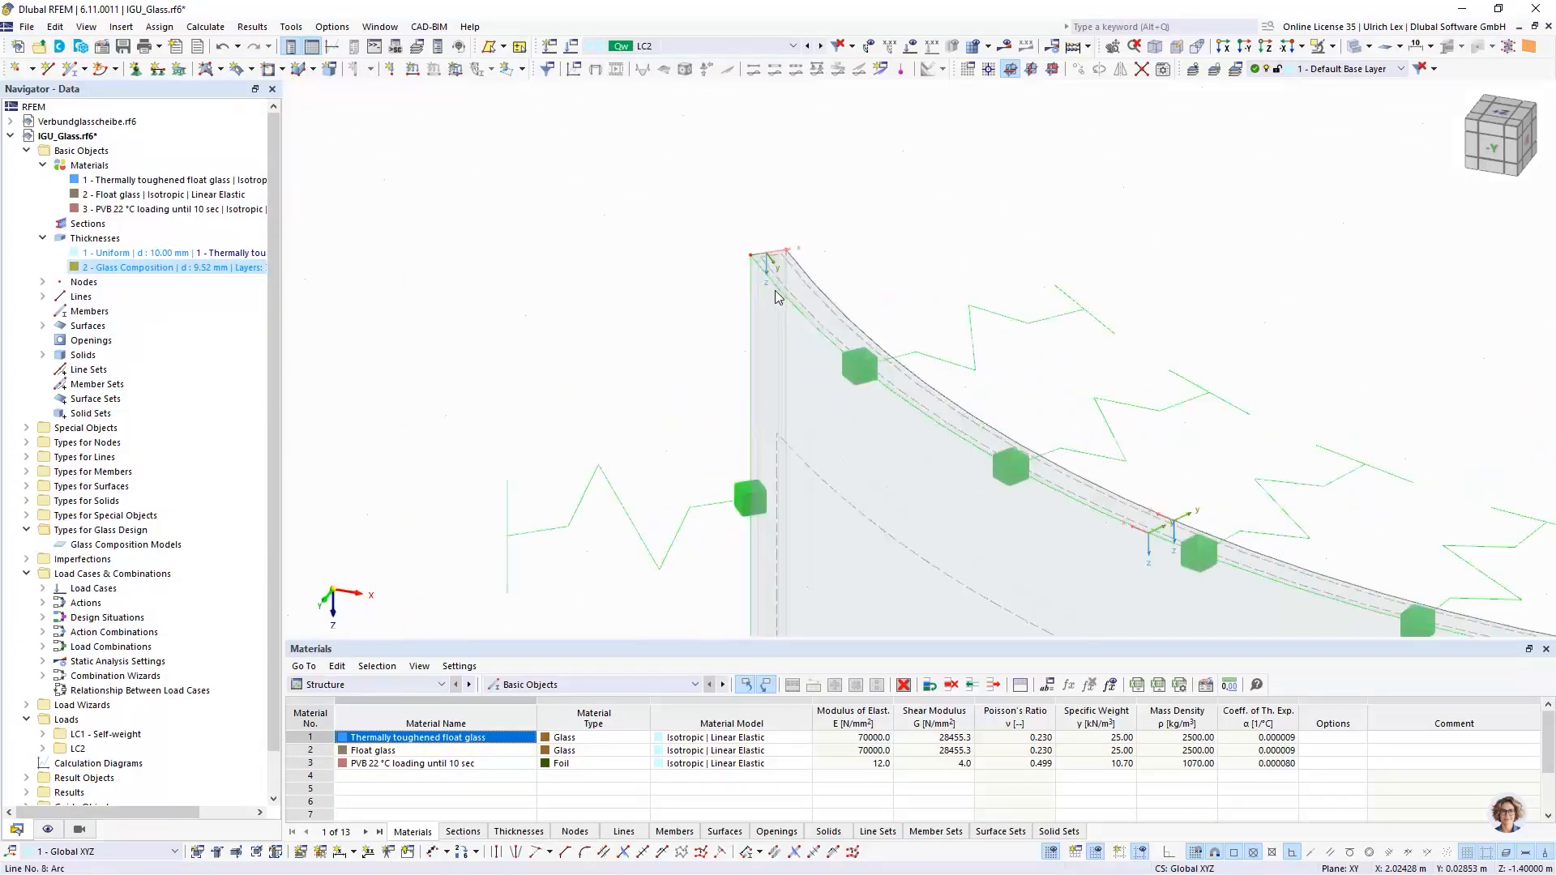
scroll(684, 260, up, 2)
scroll(684, 268, down, 5)
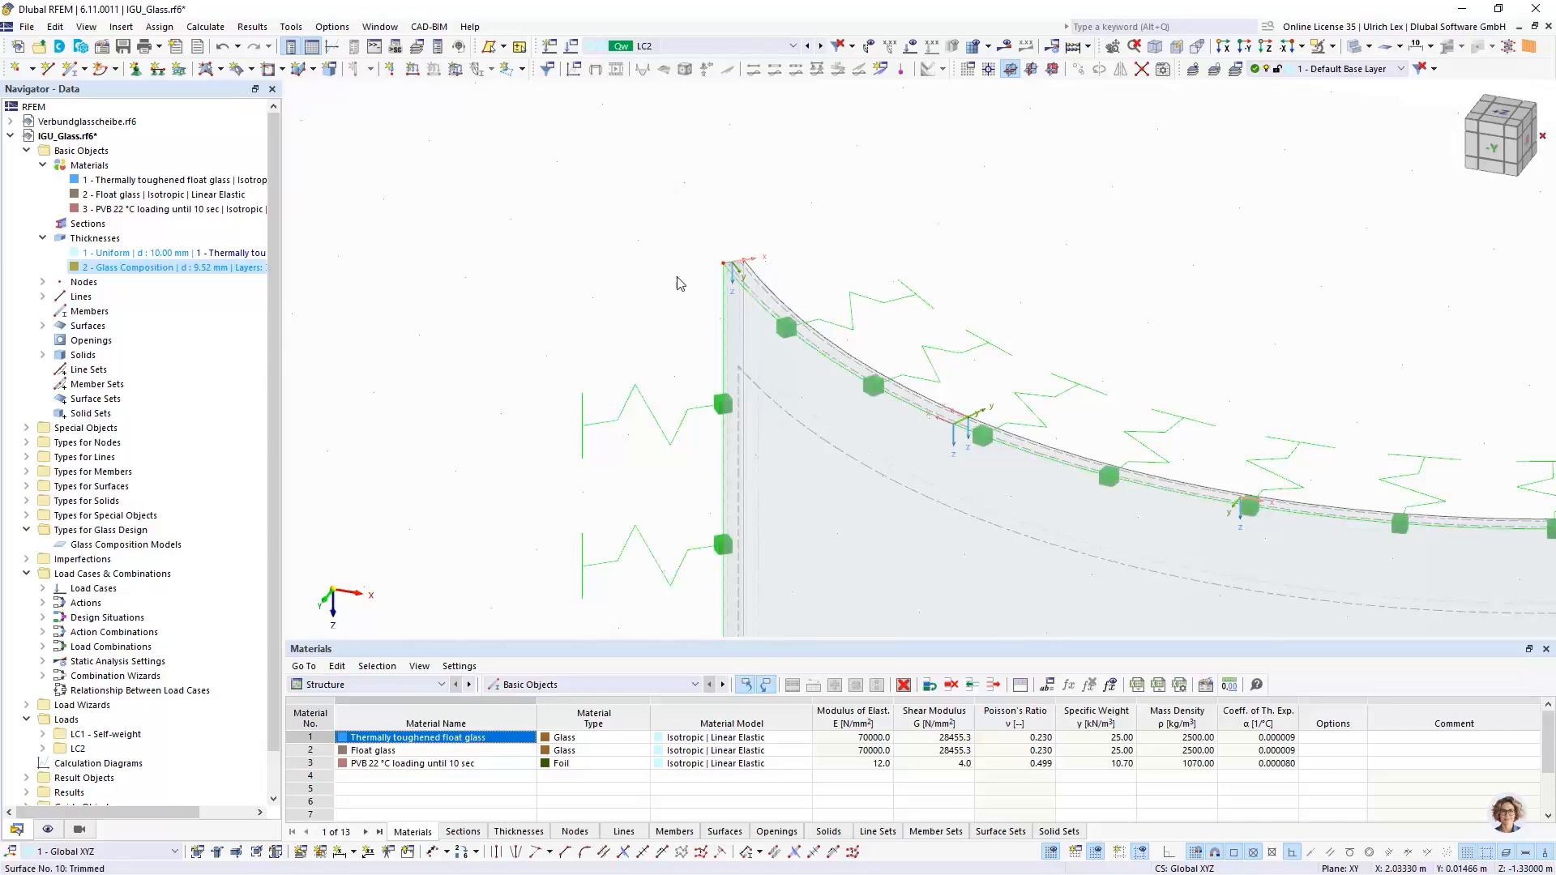
scroll(679, 282, down, 5)
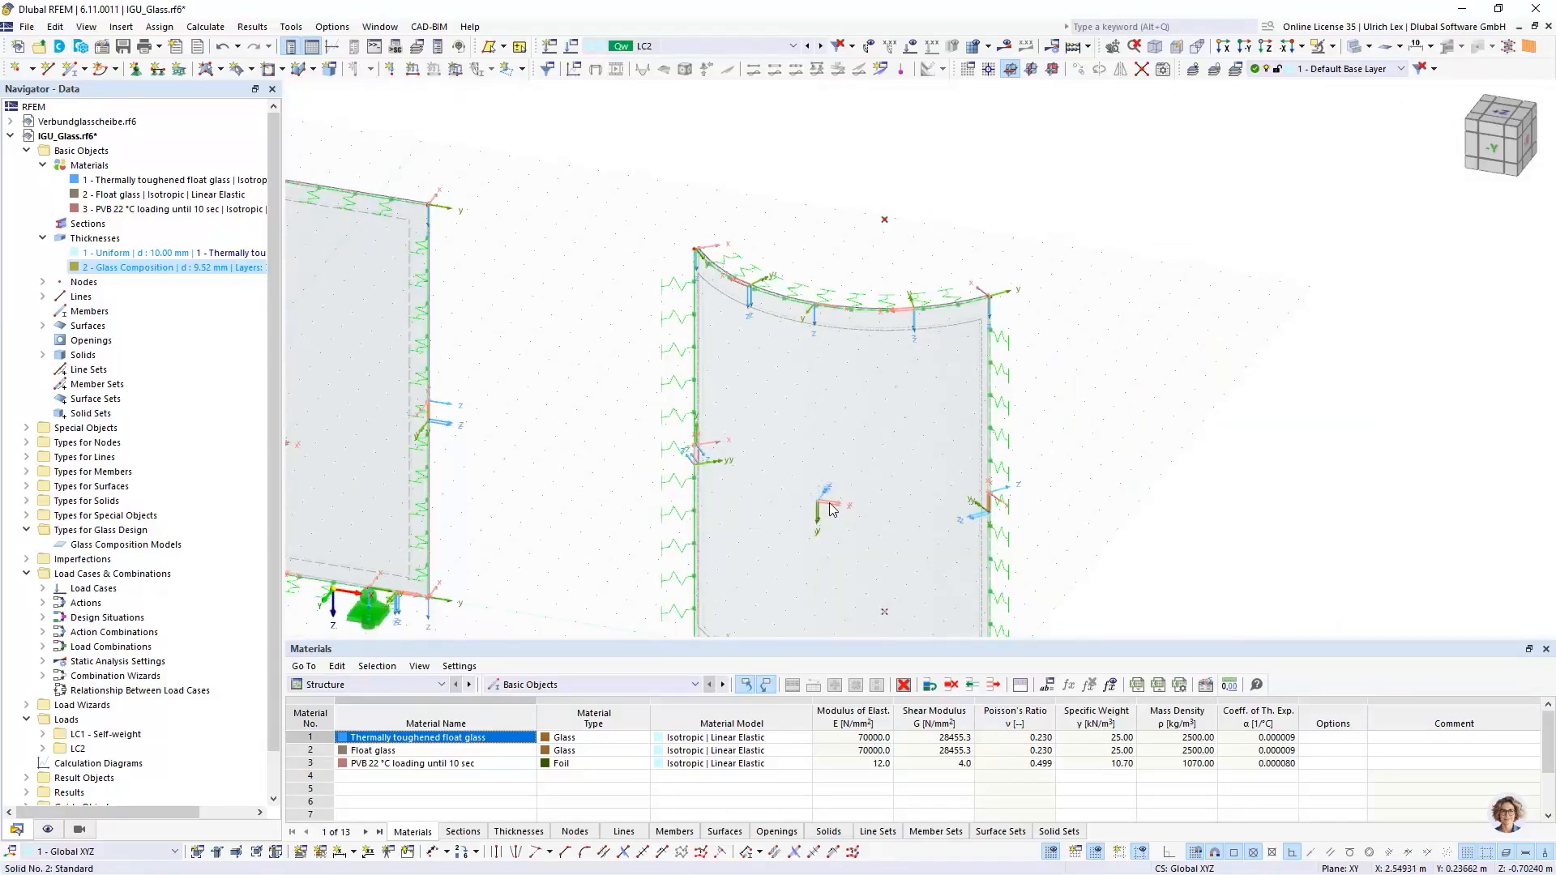
scroll(815, 389, down, 4)
scroll(411, 381, up, 2)
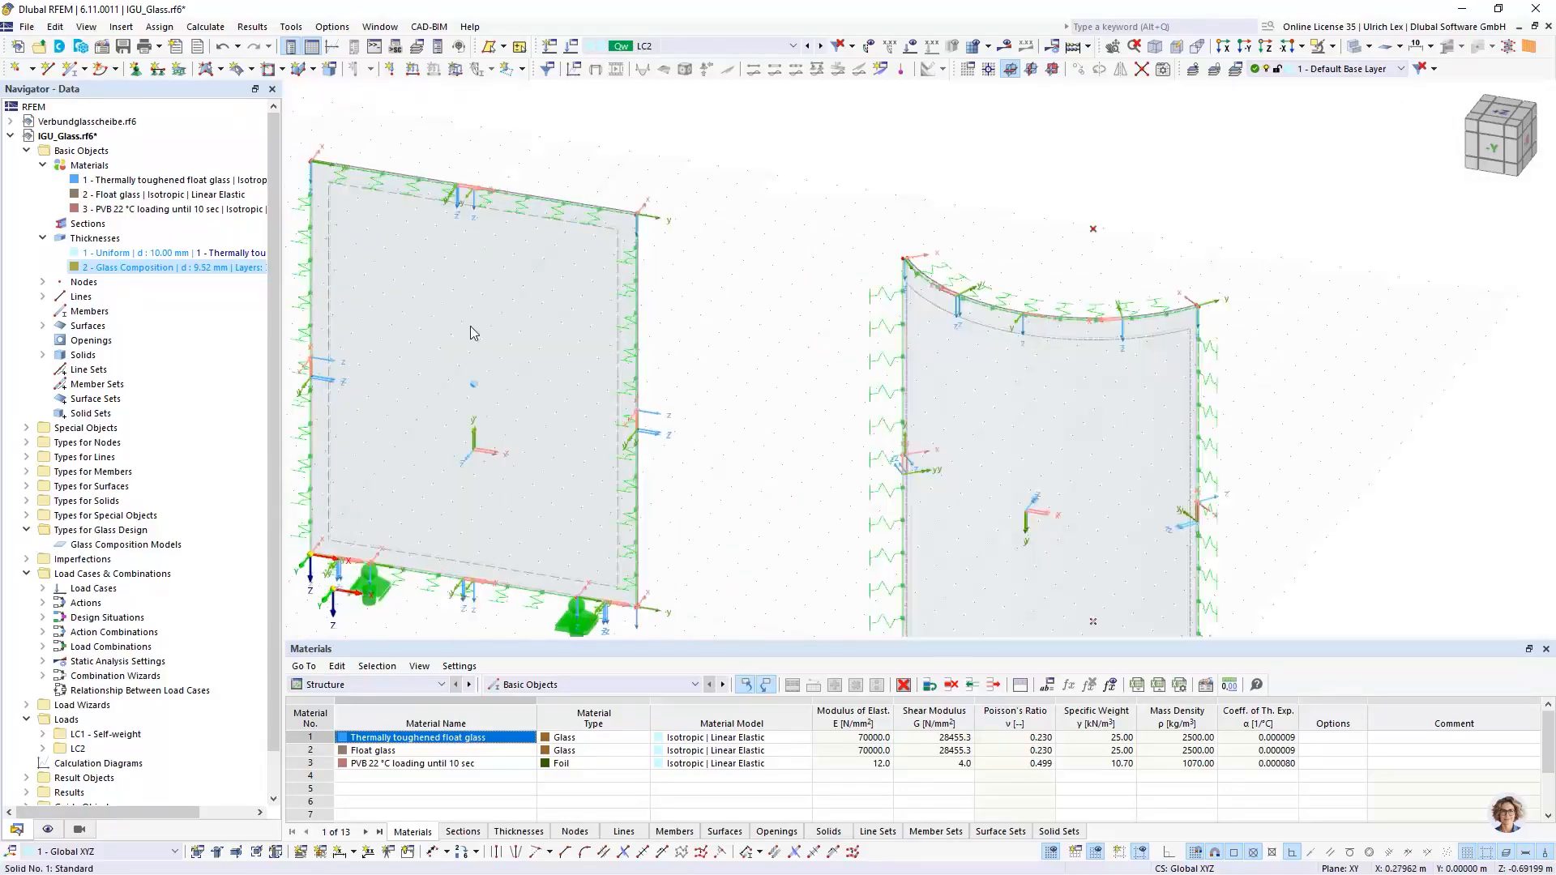
scroll(469, 332, down, 2)
ctrl+middle_drag(734, 495, 674, 453)
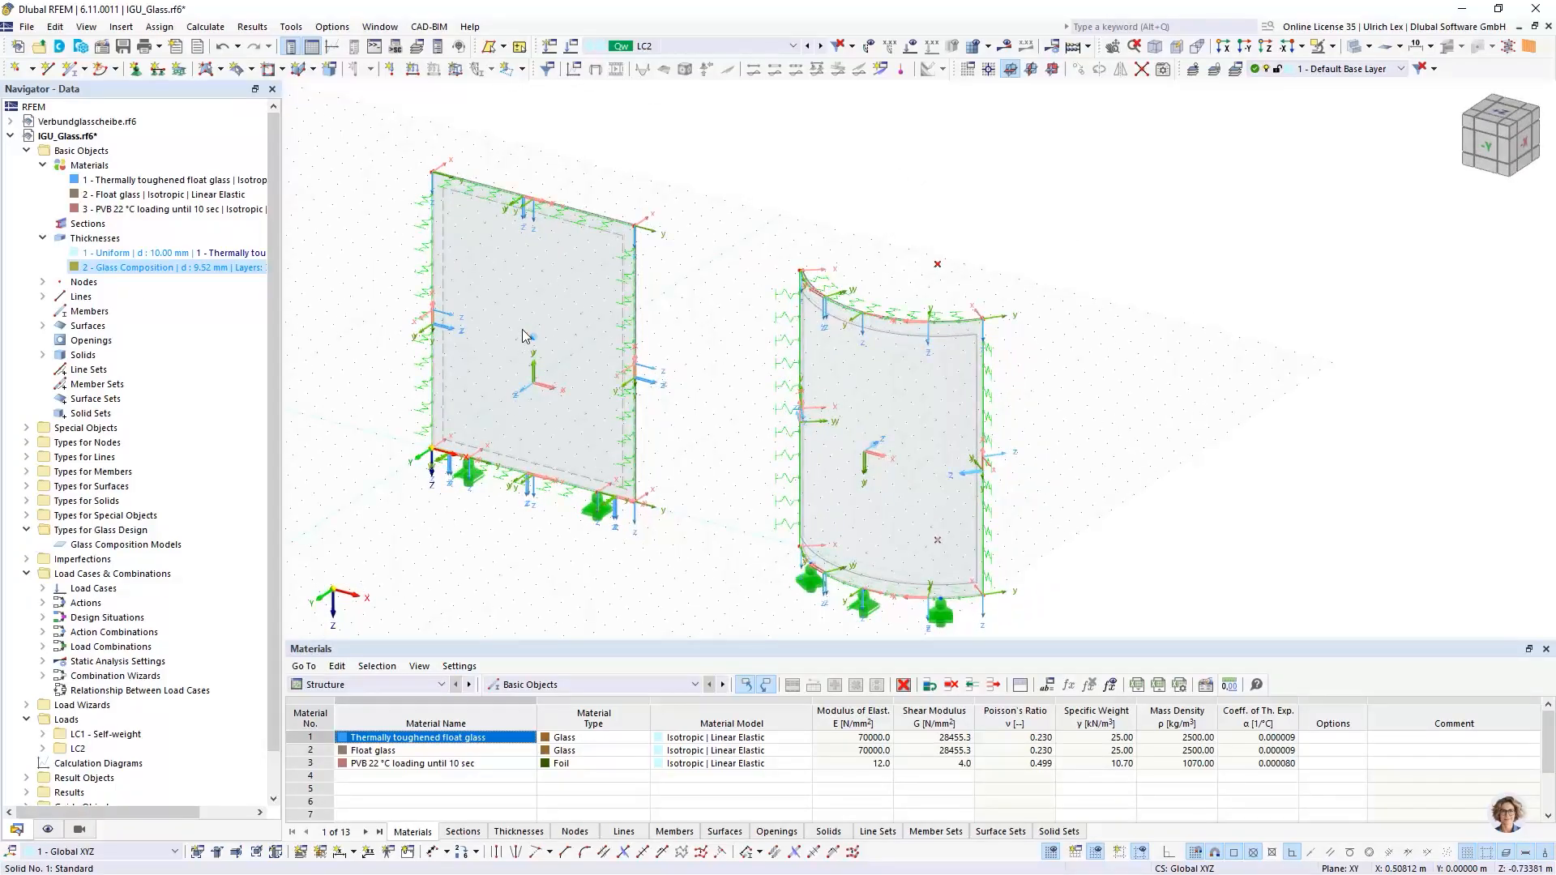
scroll(524, 337, up, 4)
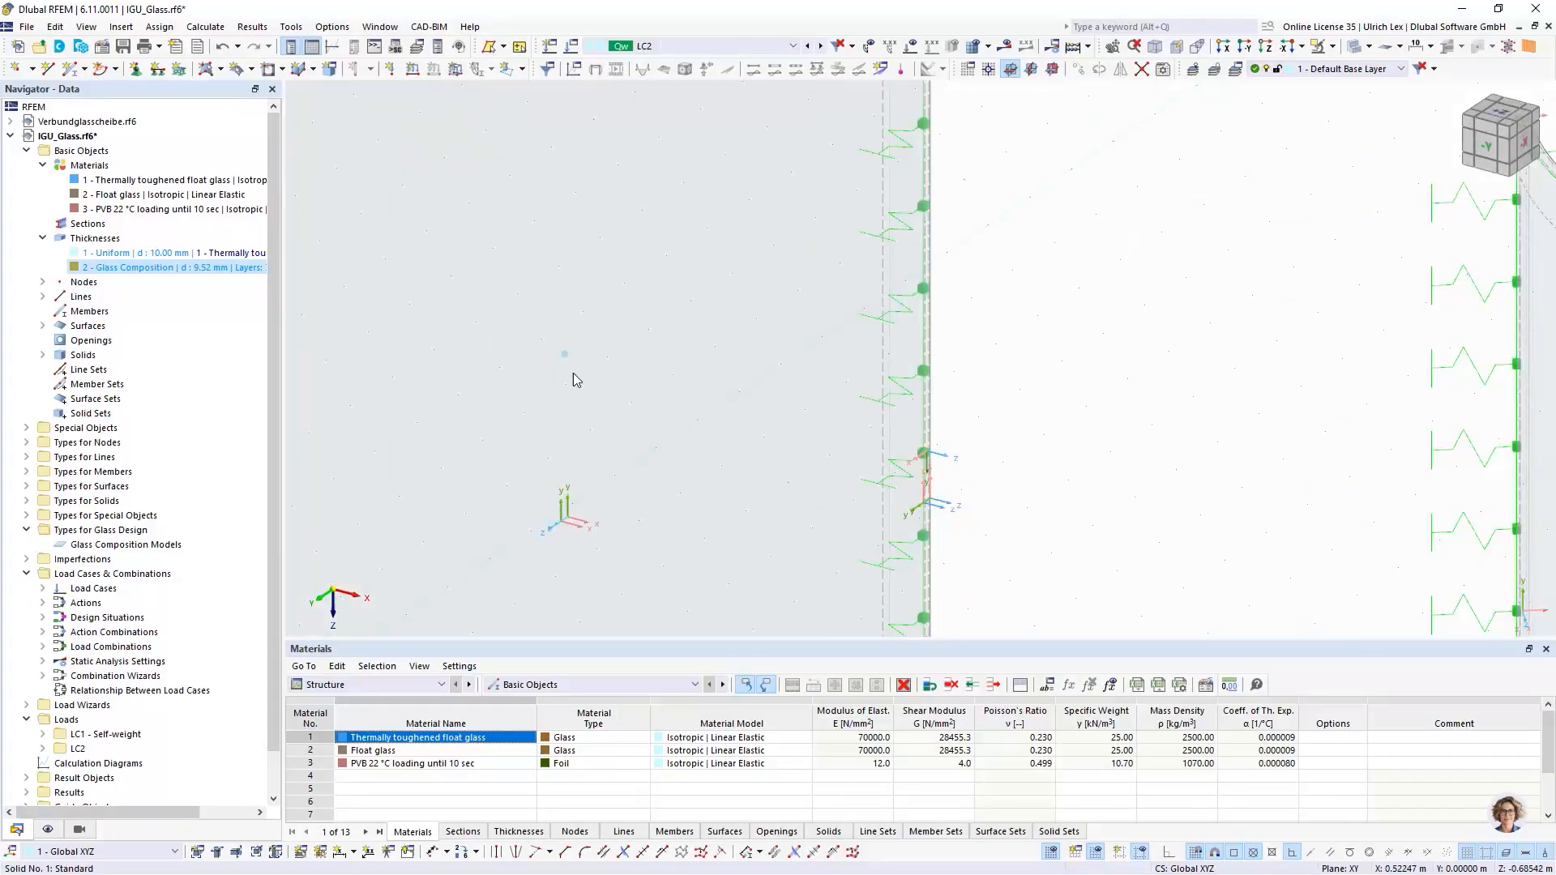
Step: List the solids in the model data, highlight each of the two in turn, and widen the list to read their descriptions
click(43, 355)
click(118, 373)
click(130, 385)
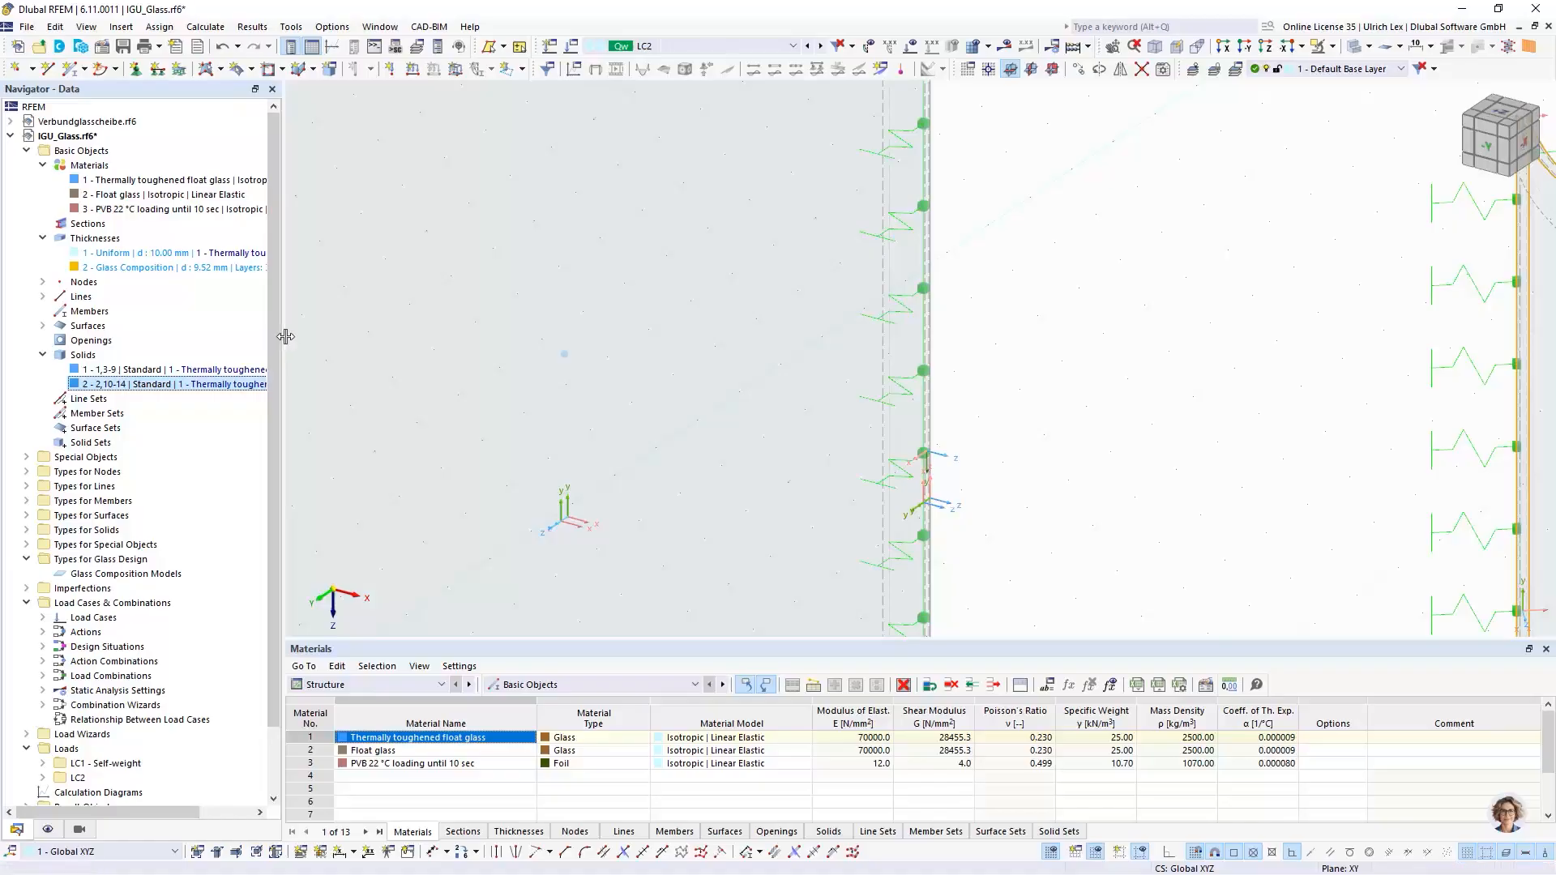
mouse_move(280, 339)
mouse_down()
mouse_move(361, 347)
mouse_move(296, 347)
mouse_up()
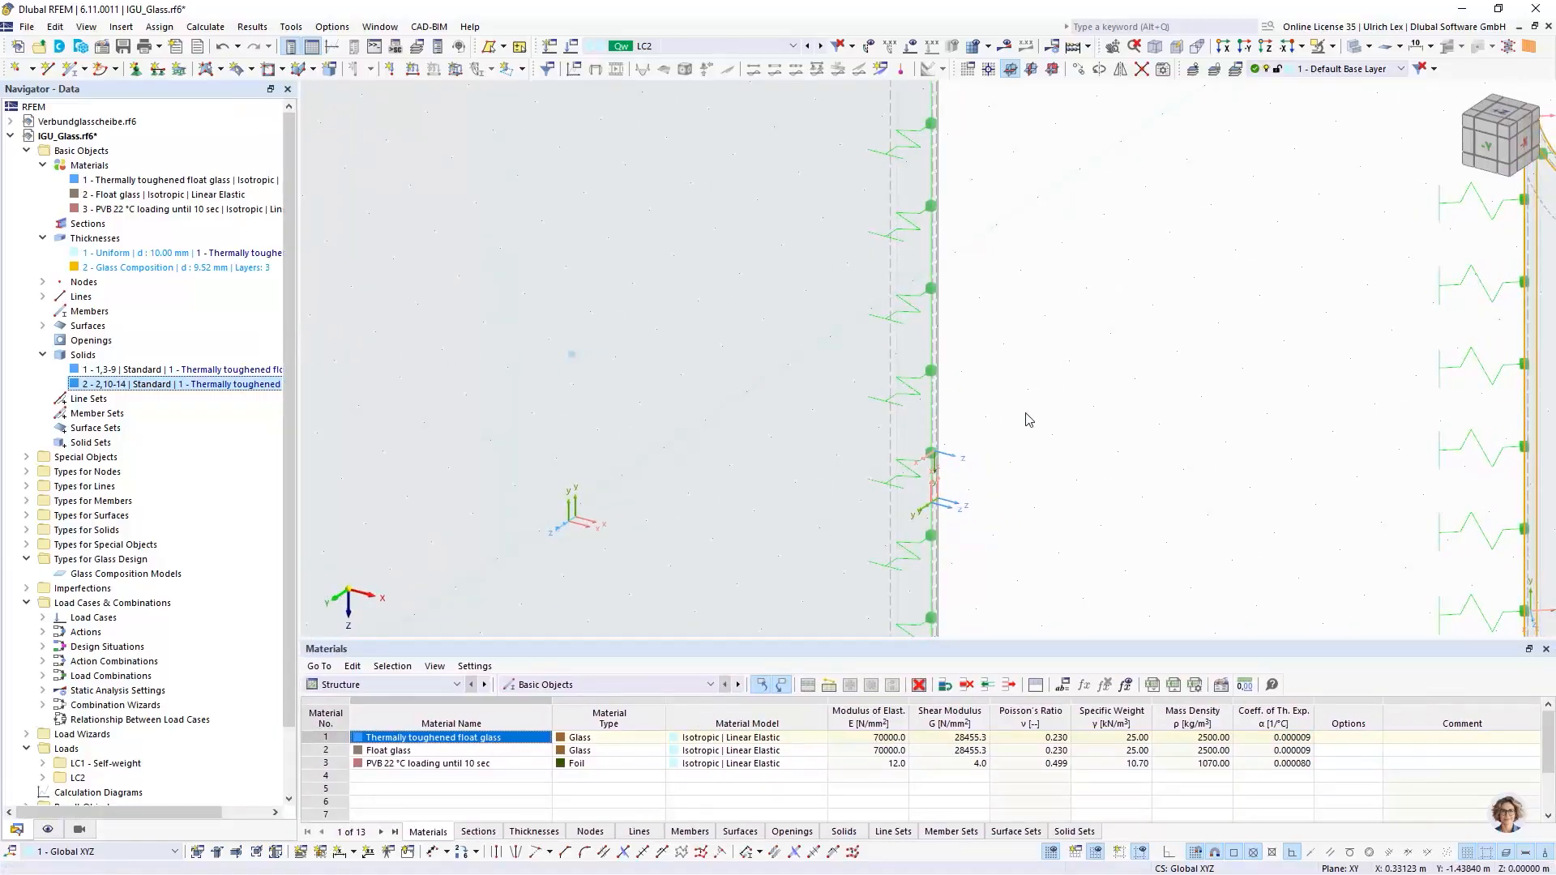
scroll(1013, 438, down, 3)
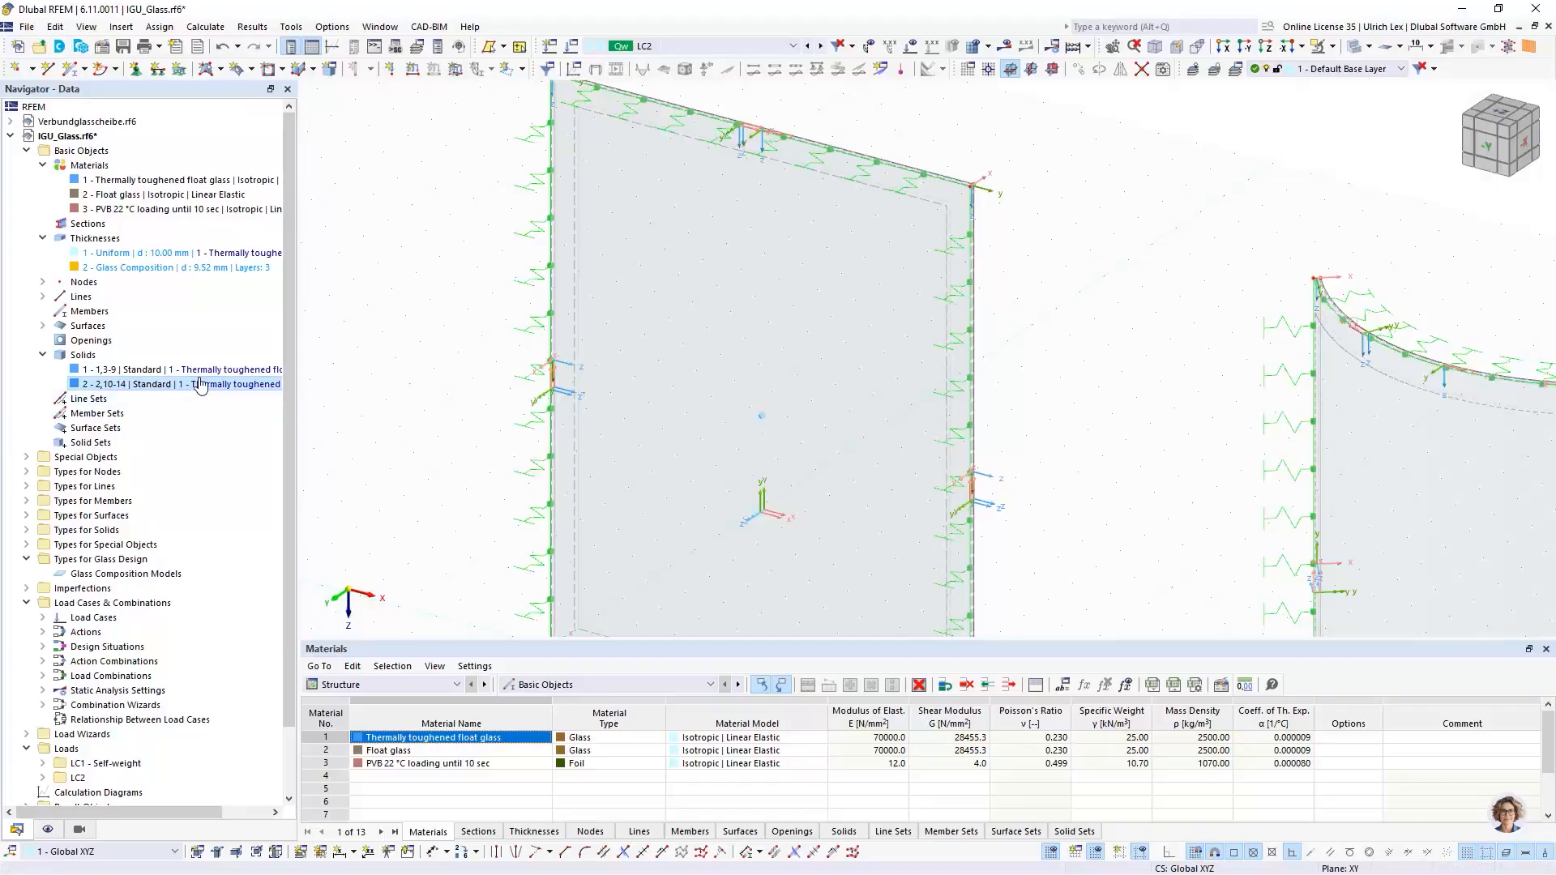
scroll(935, 163, up, 1)
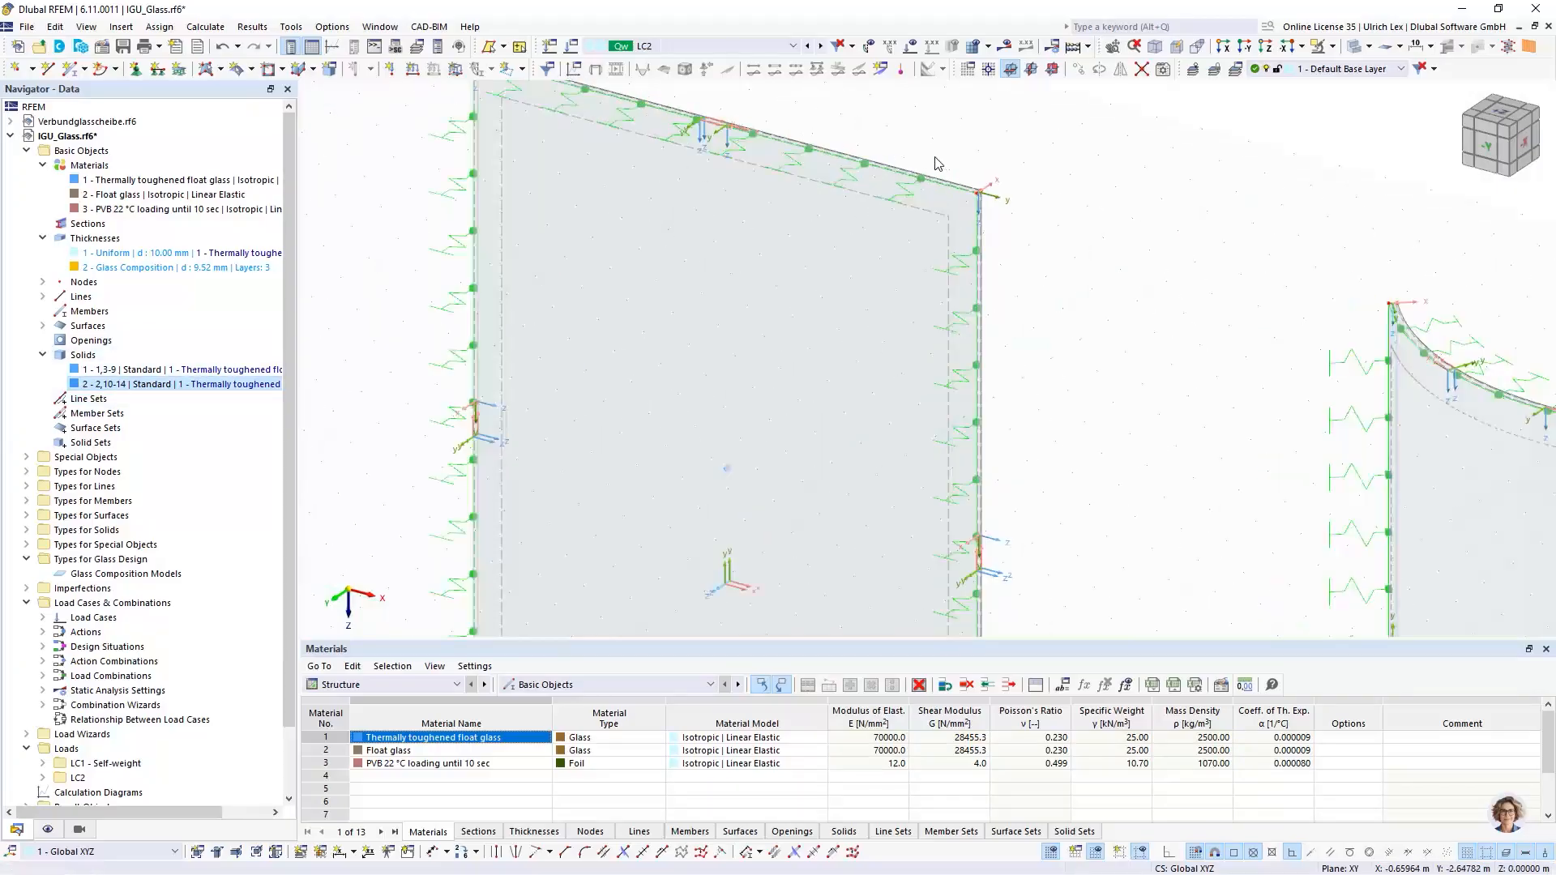
scroll(935, 163, up, 2)
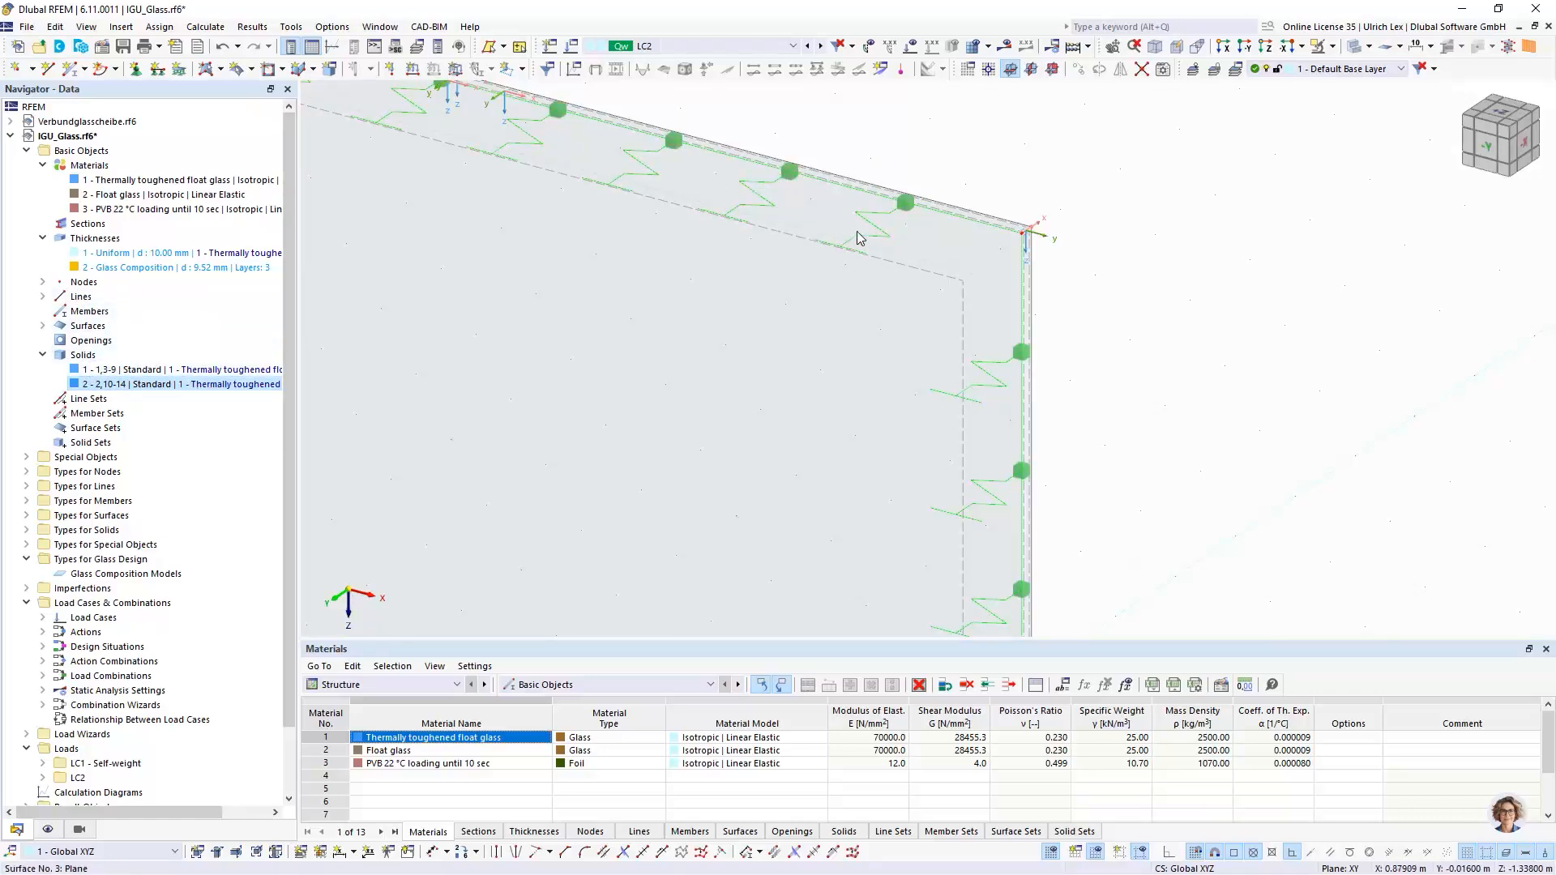
Step: Switch the model to an unfilled wireframe display and set the stiffness type of the flat solid's surfaces 1 and 3 to Standard
click(43, 326)
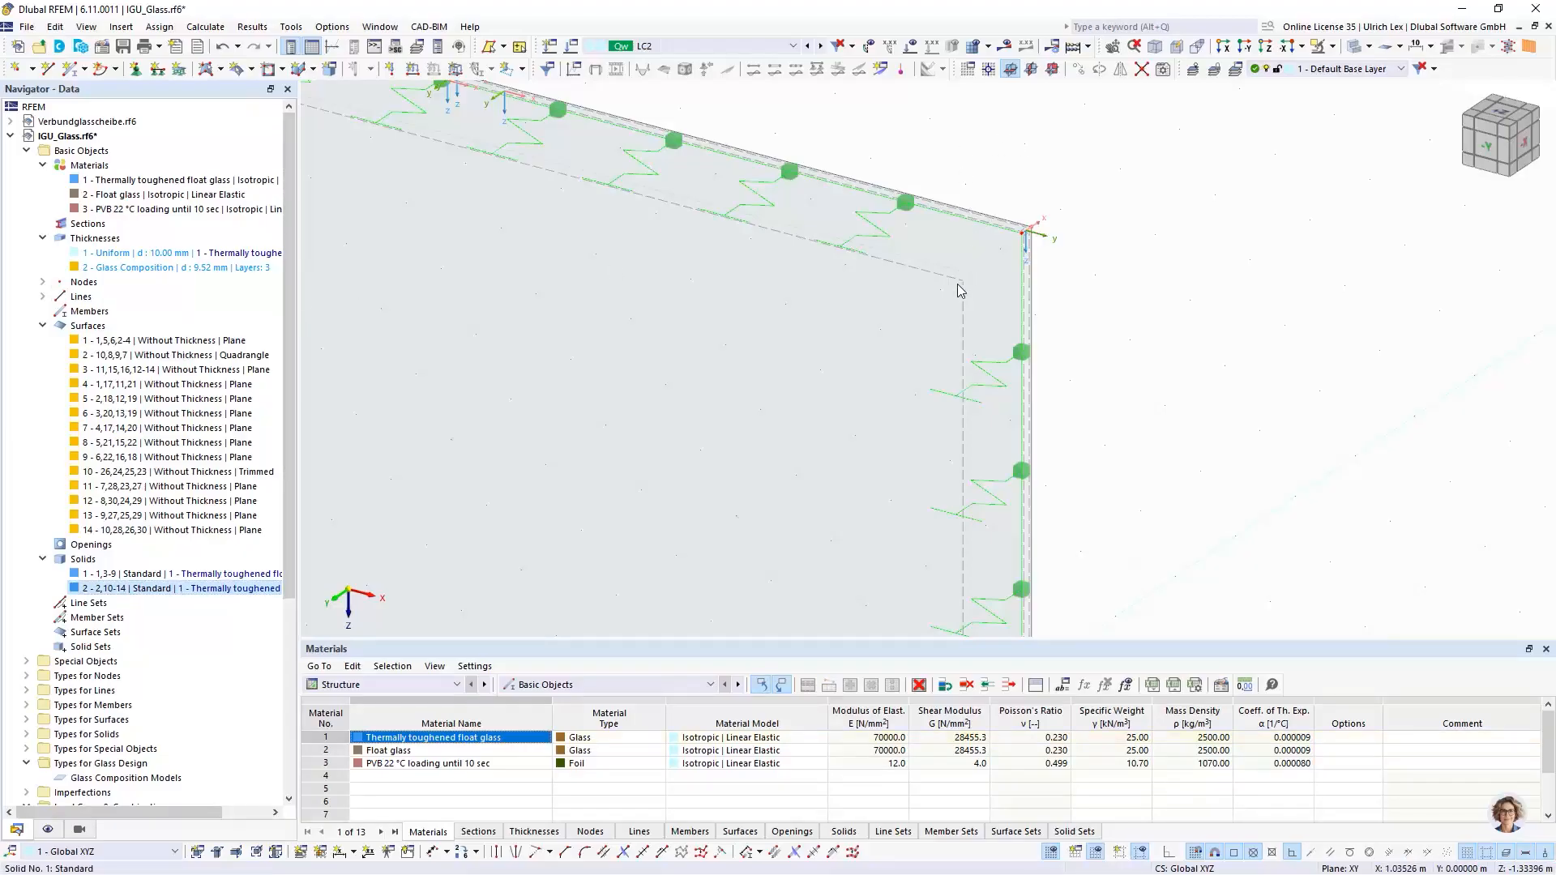
click(1353, 46)
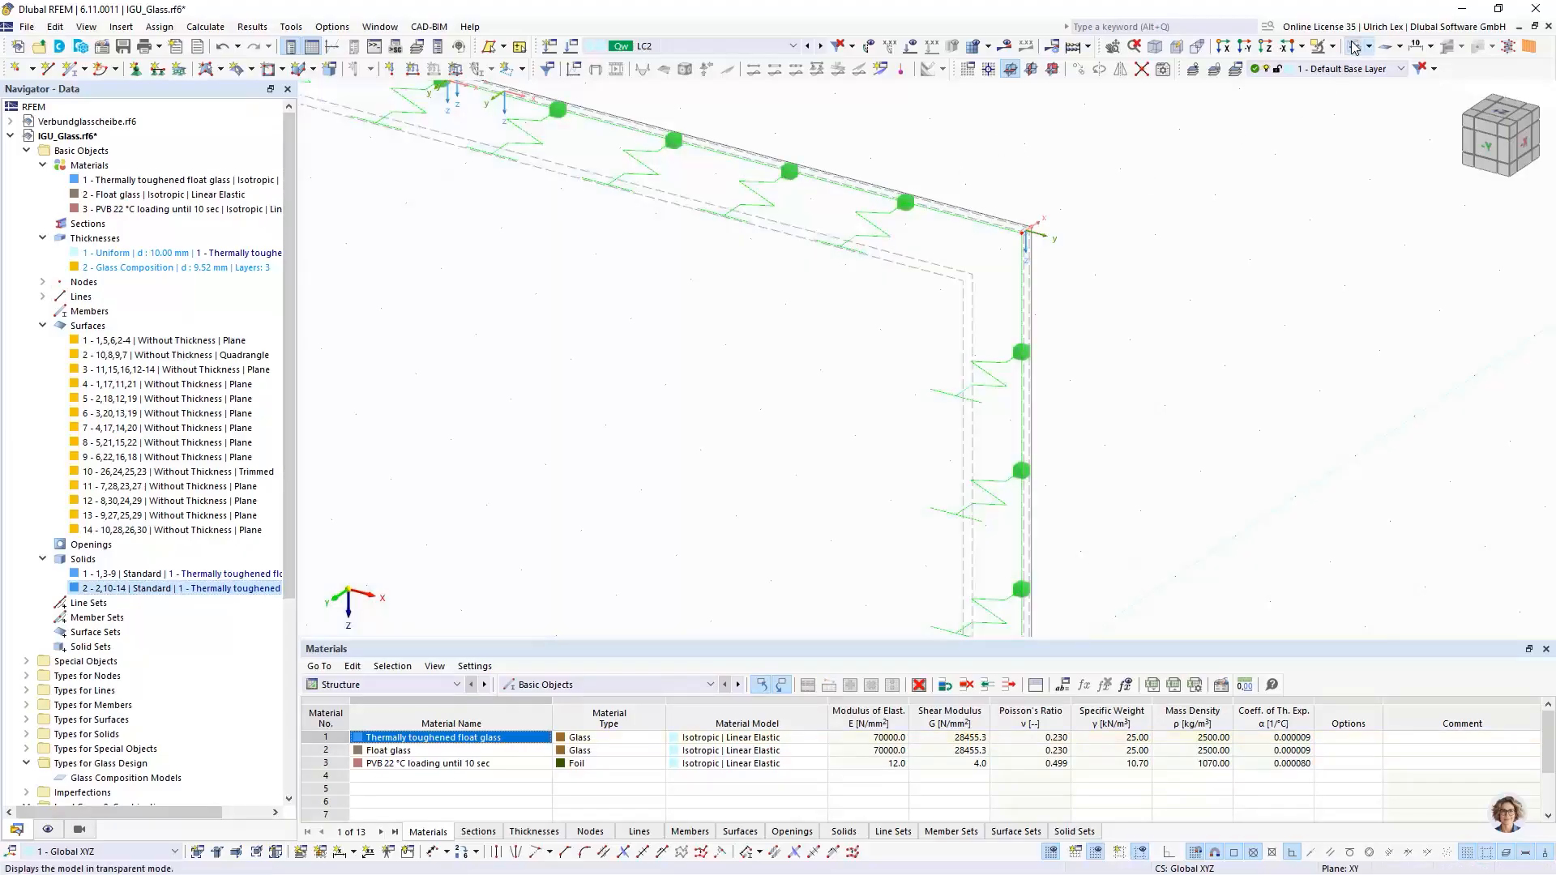
double_click(973, 285)
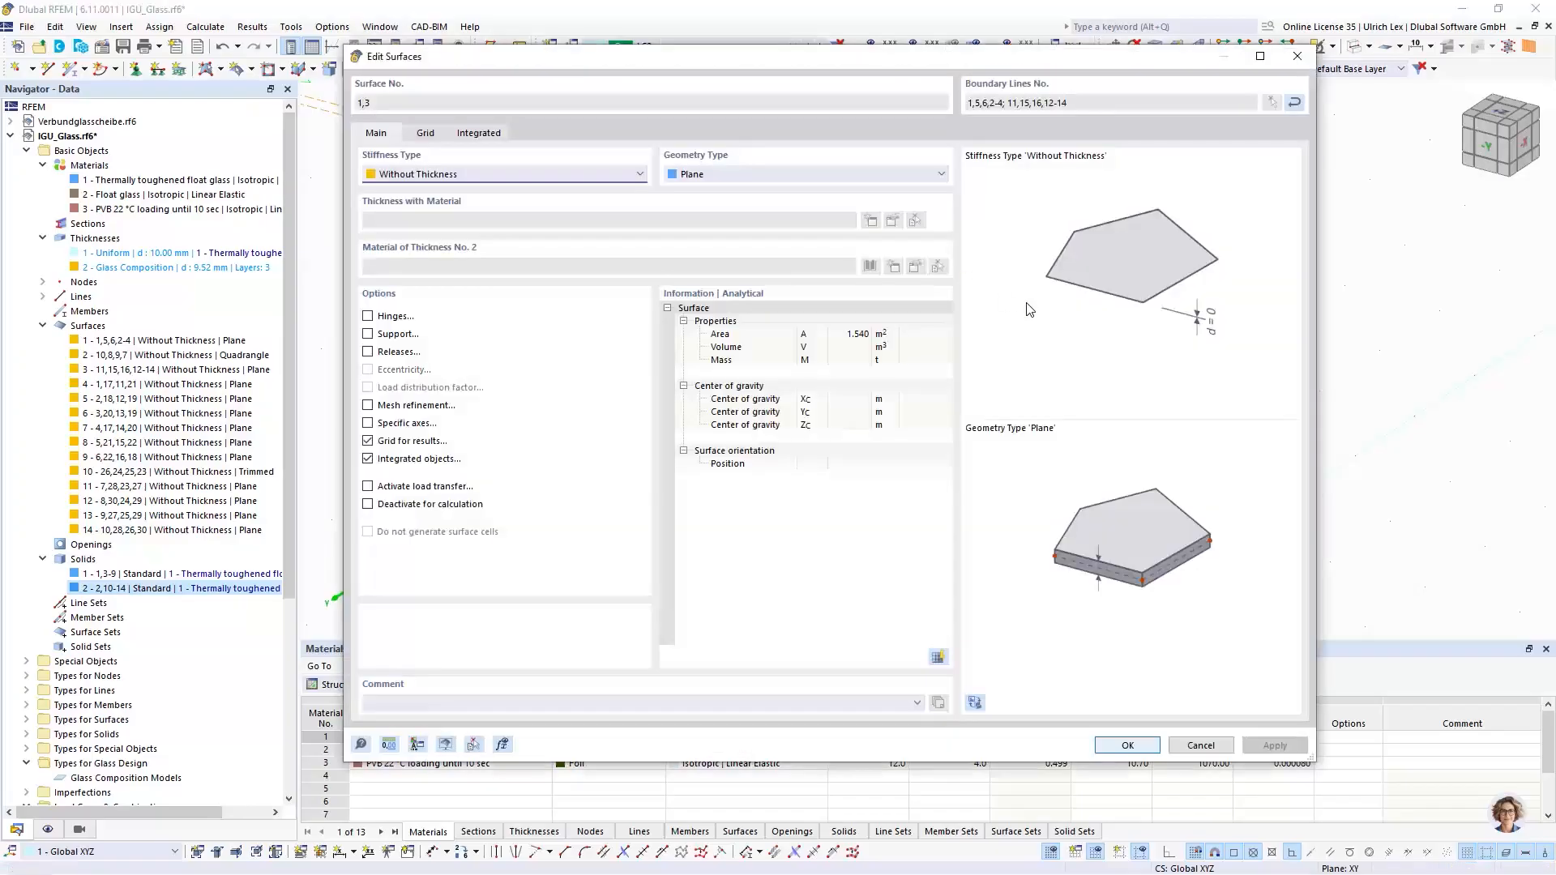
click(459, 180)
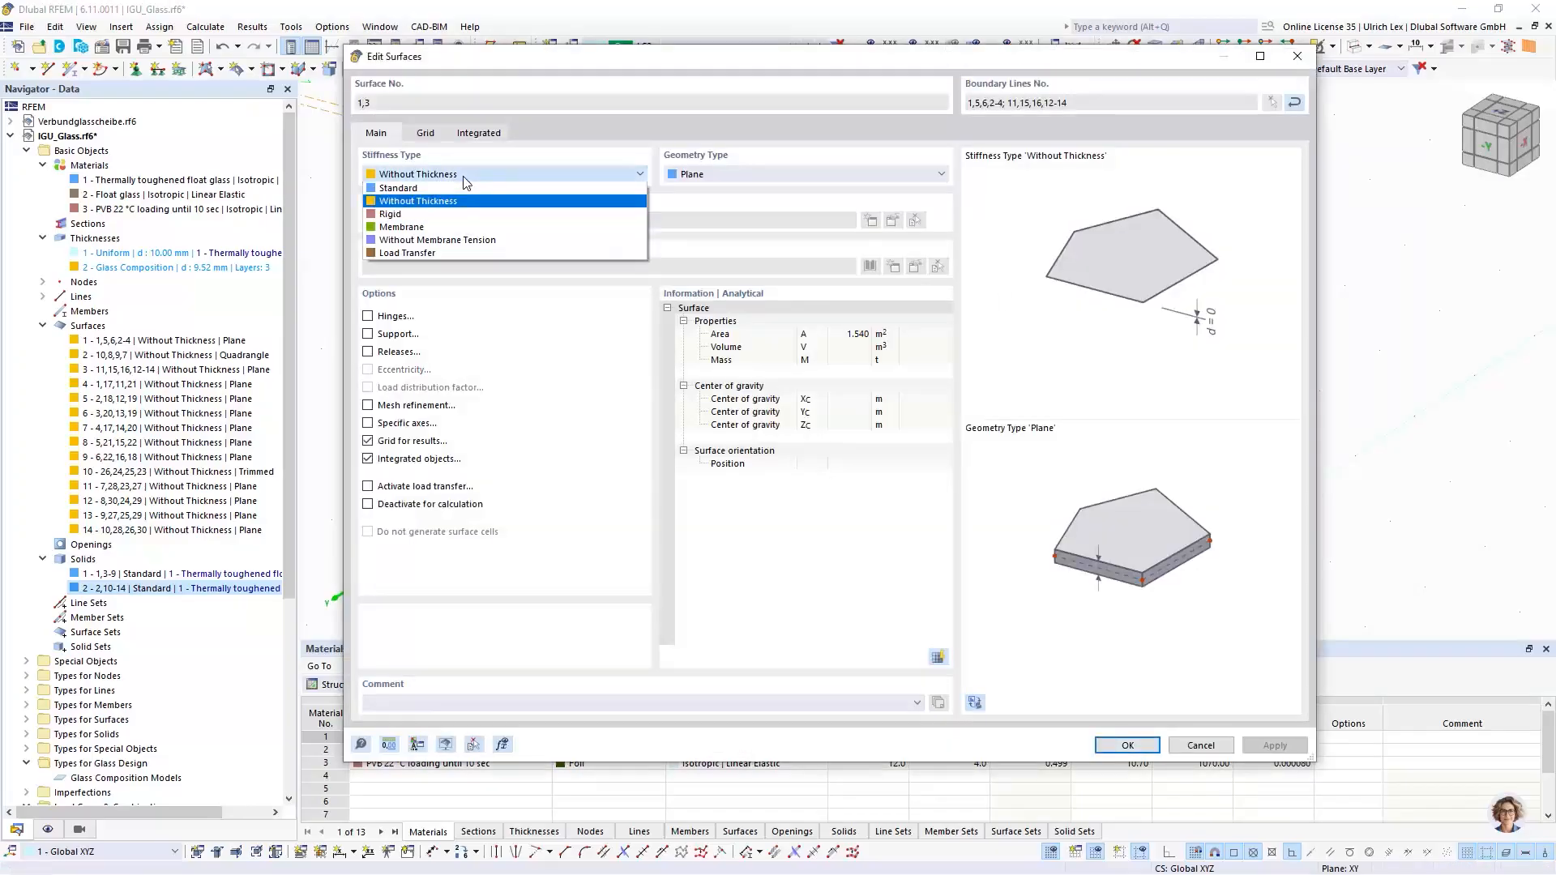
click(442, 187)
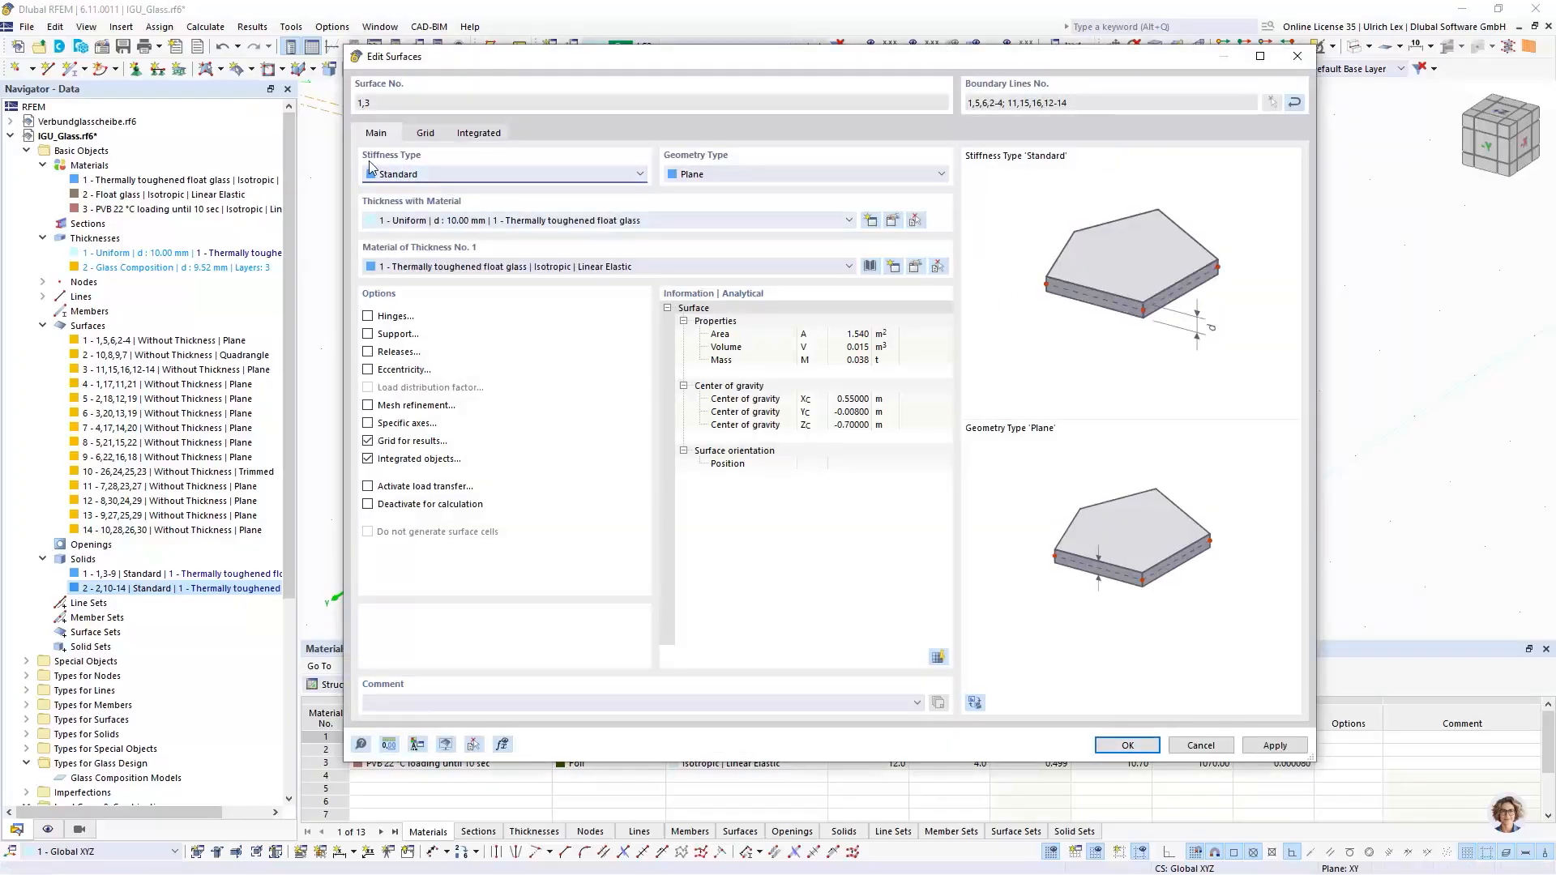
click(671, 223)
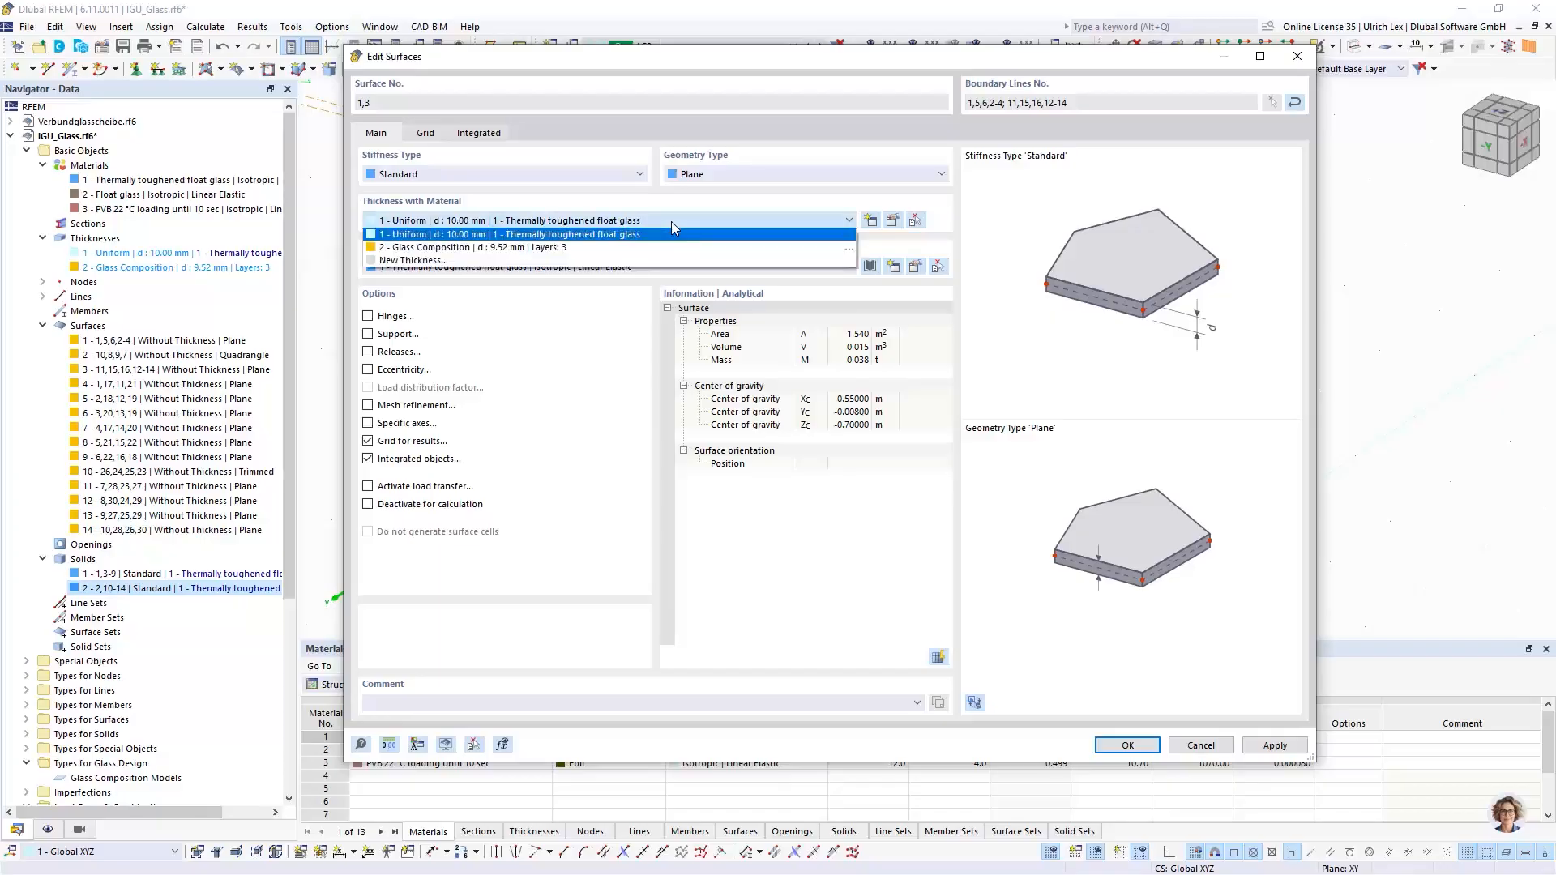
Step: Assign thickness 2, the 9.52 mm three-layer Glass Composition, to surfaces 1 and 3
click(453, 247)
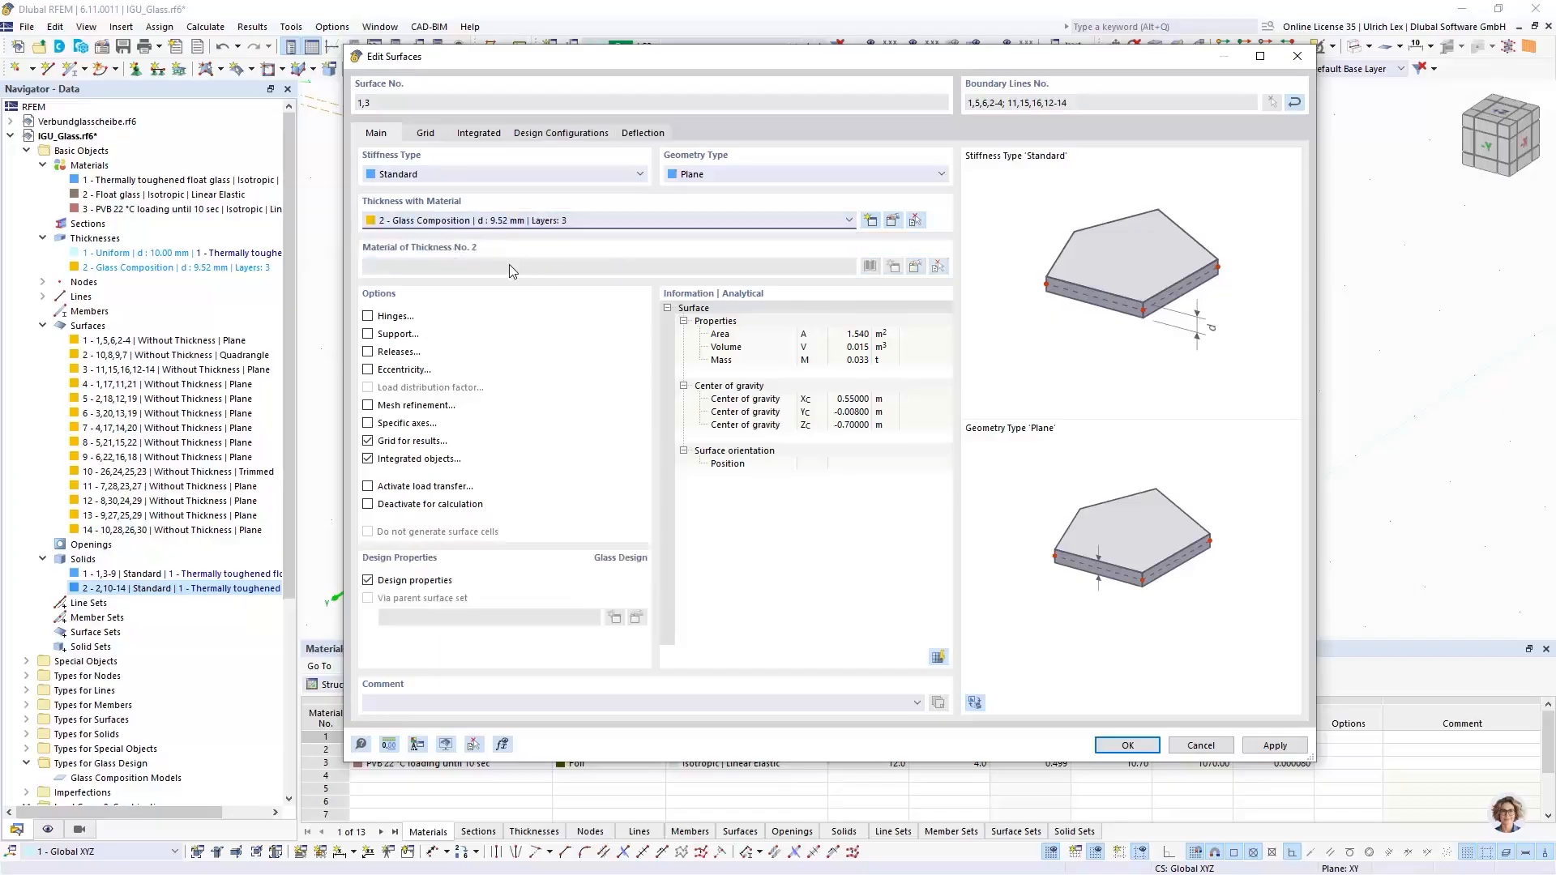
click(1131, 745)
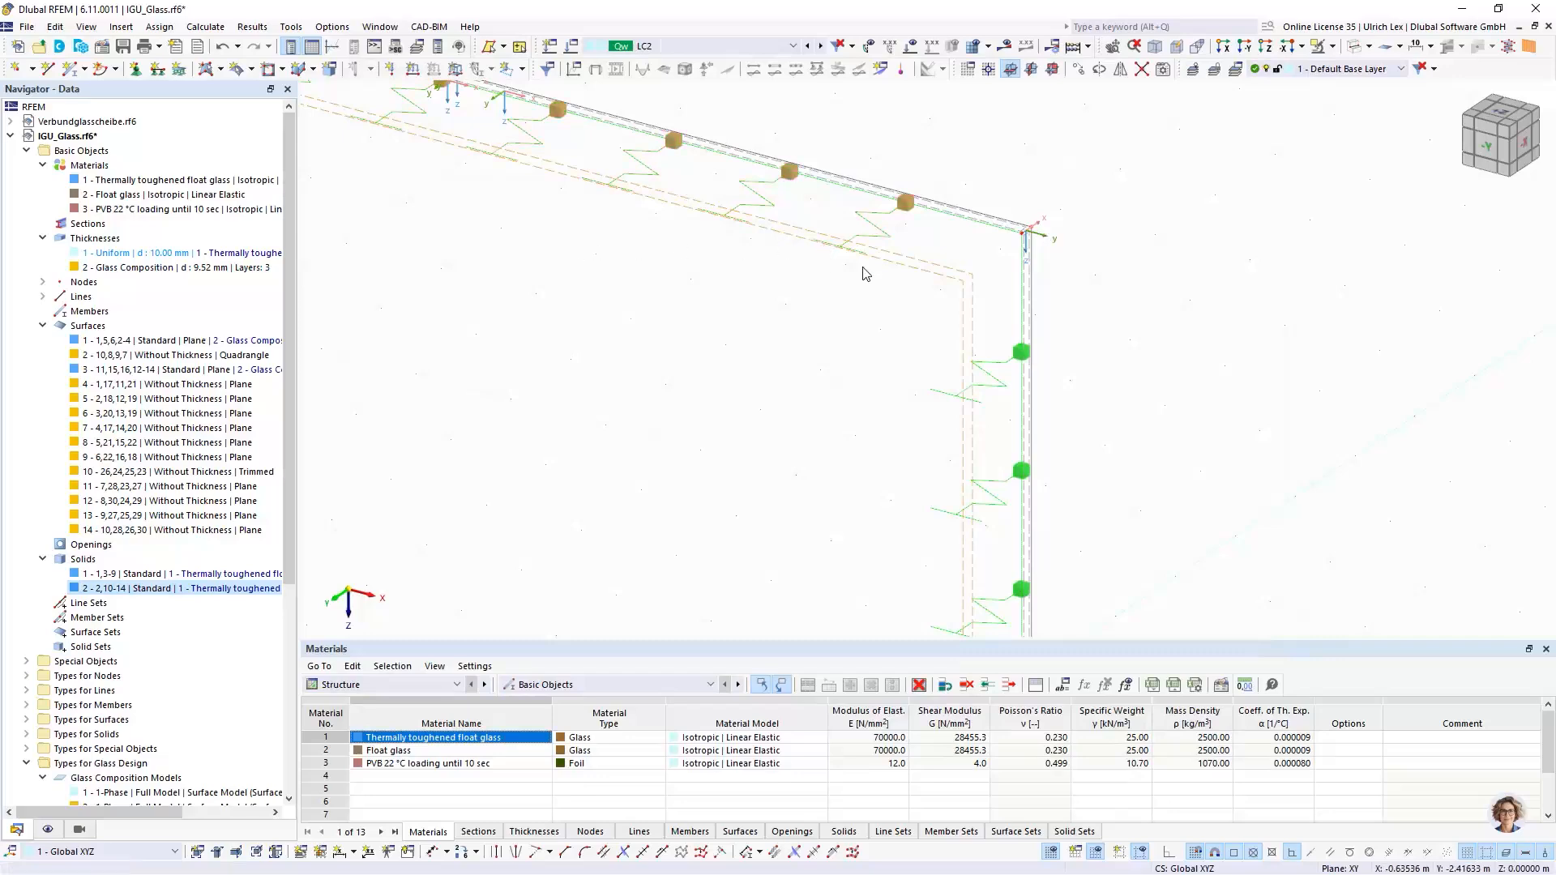
Step: Give curved surfaces 2 and 10 Standard stiffness, Quadrangle geometry and the 9.52 mm Glass Composition thickness
scroll(848, 372, up, 5)
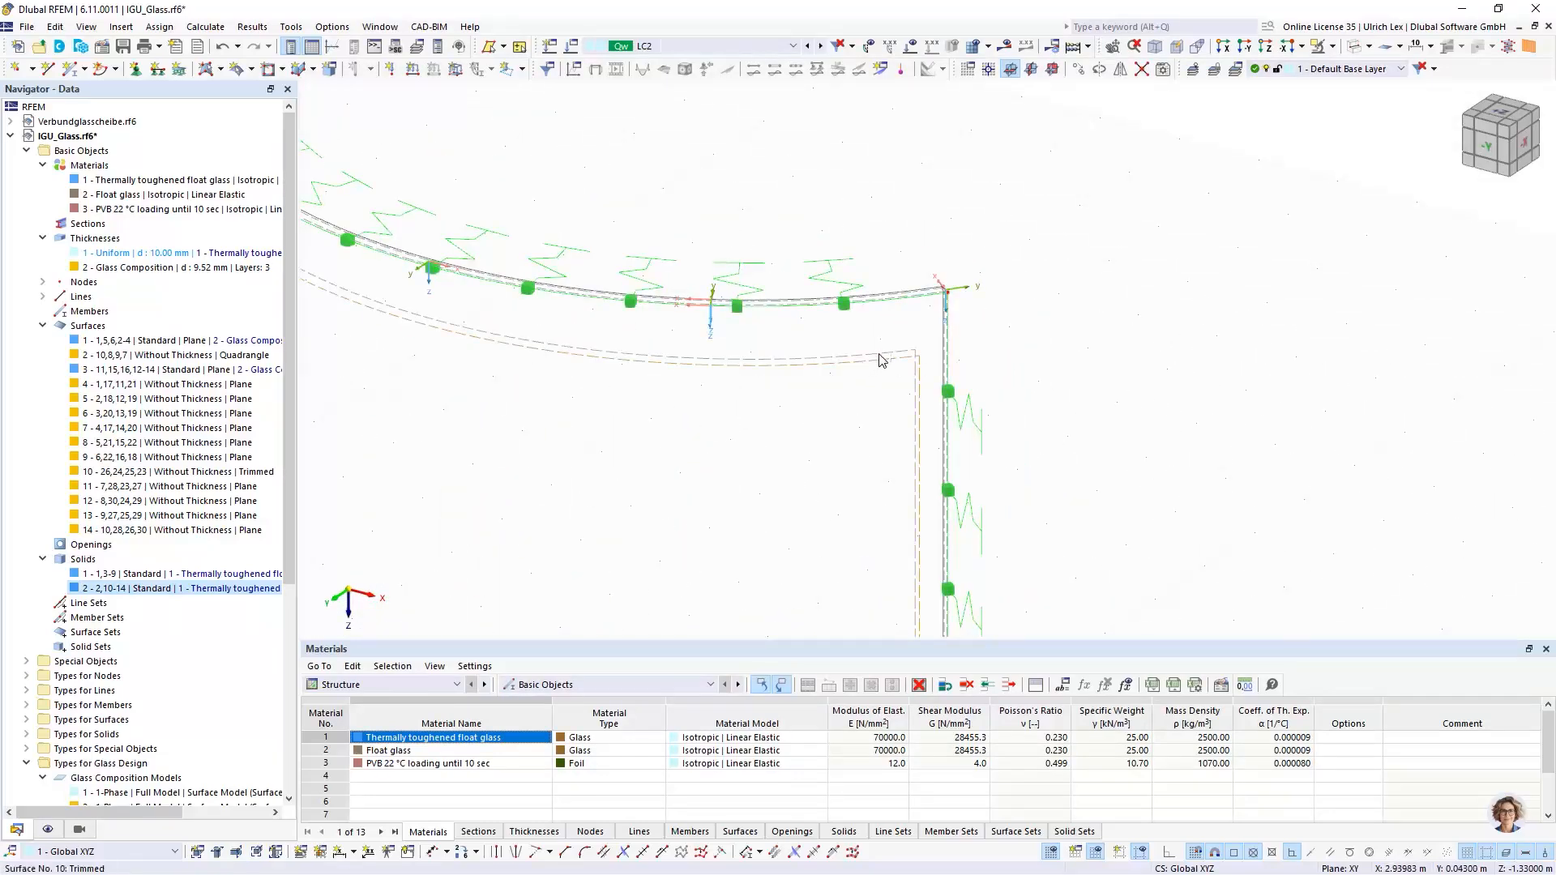
double_click(882, 360)
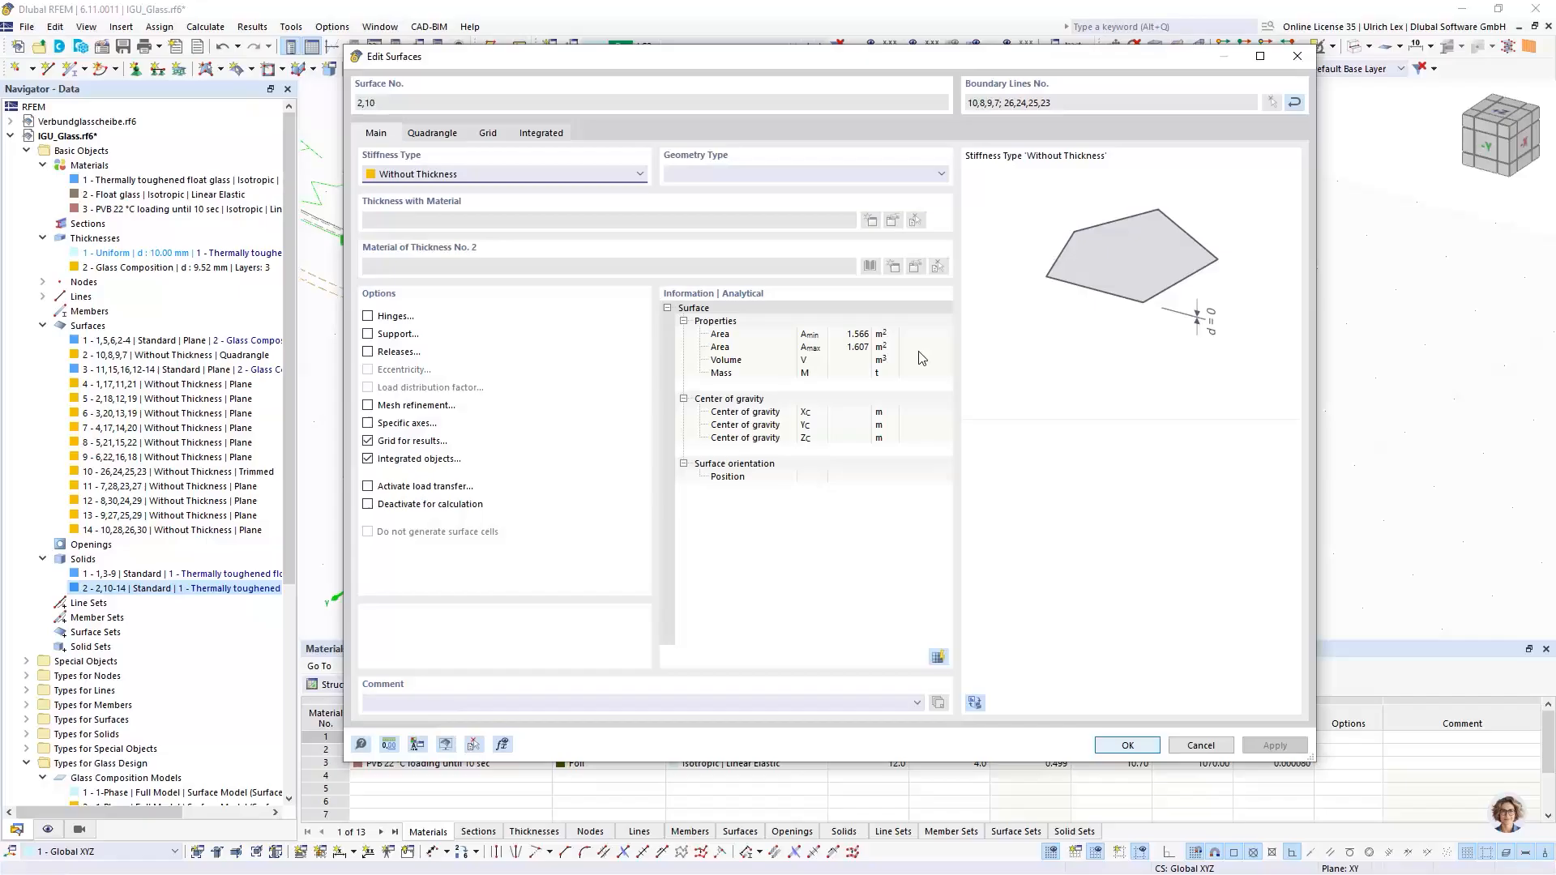
click(502, 174)
click(499, 188)
click(705, 173)
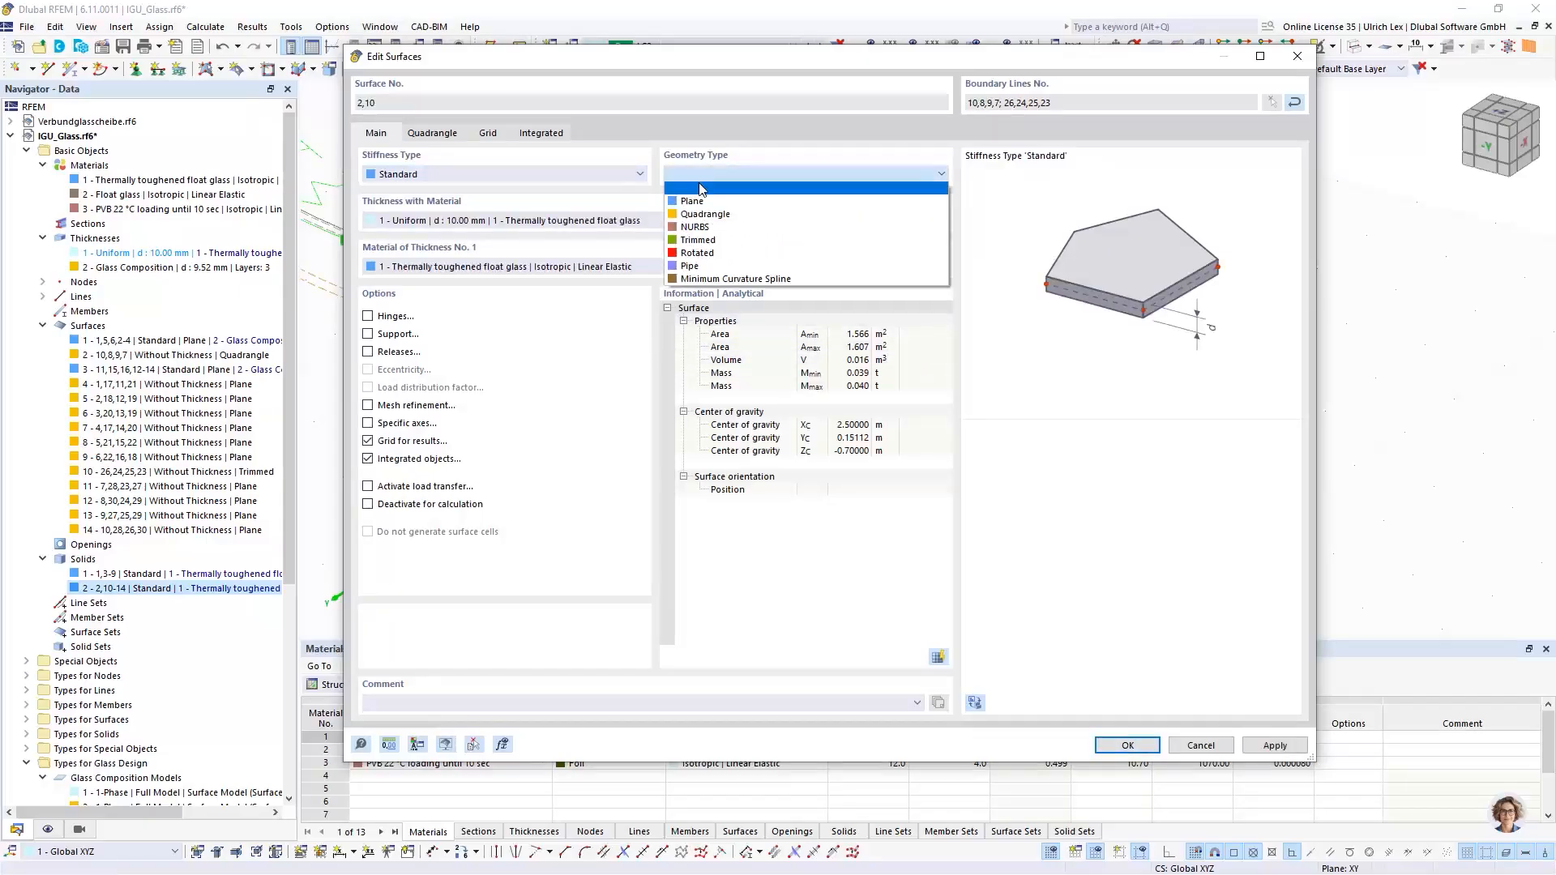
click(716, 215)
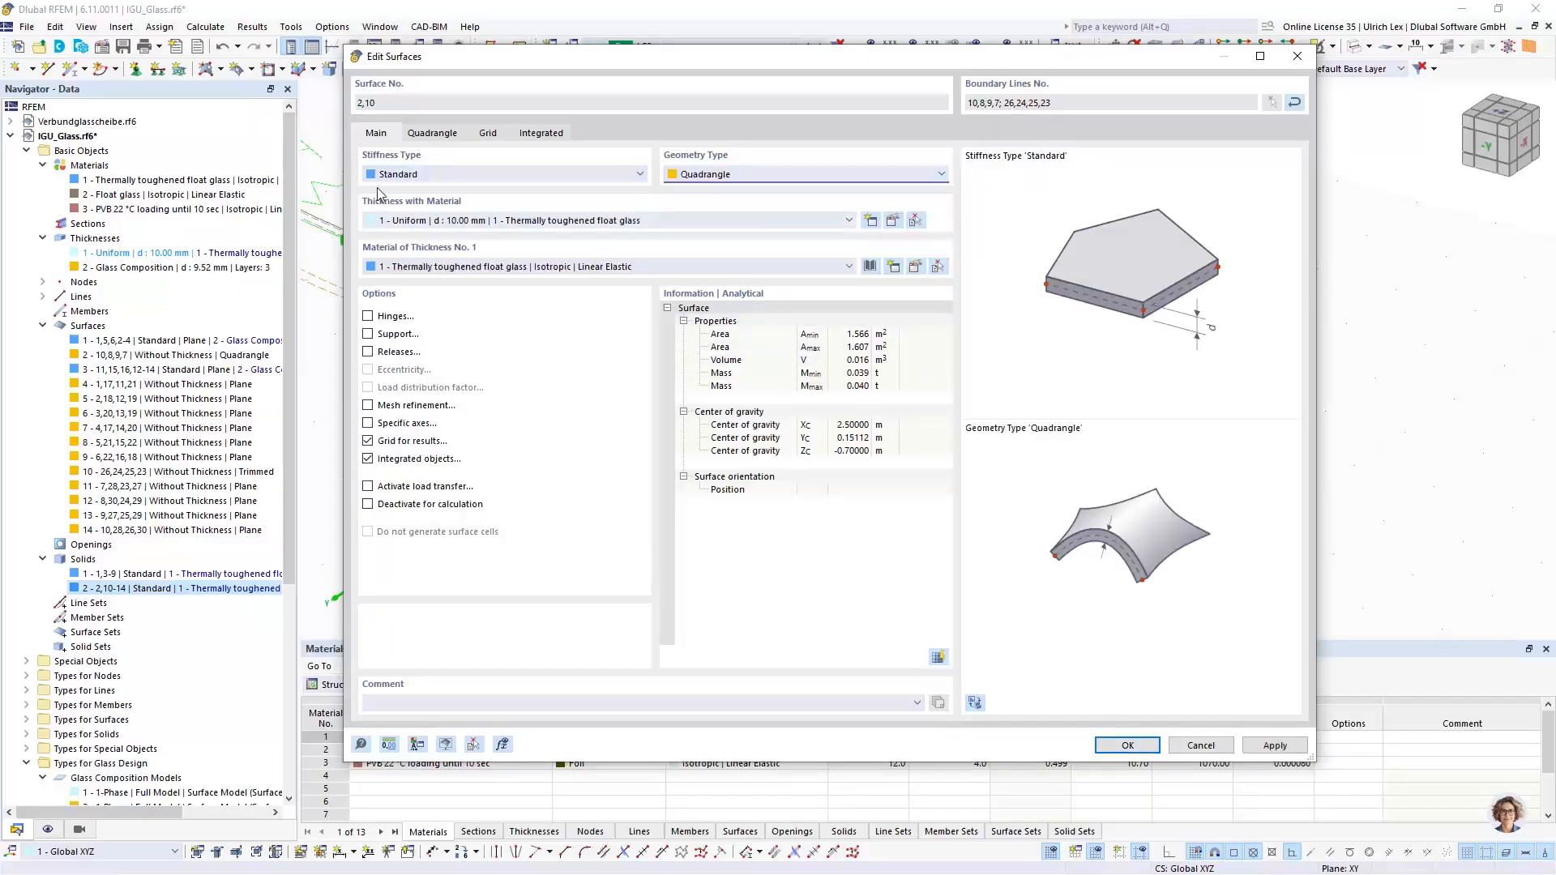
click(624, 221)
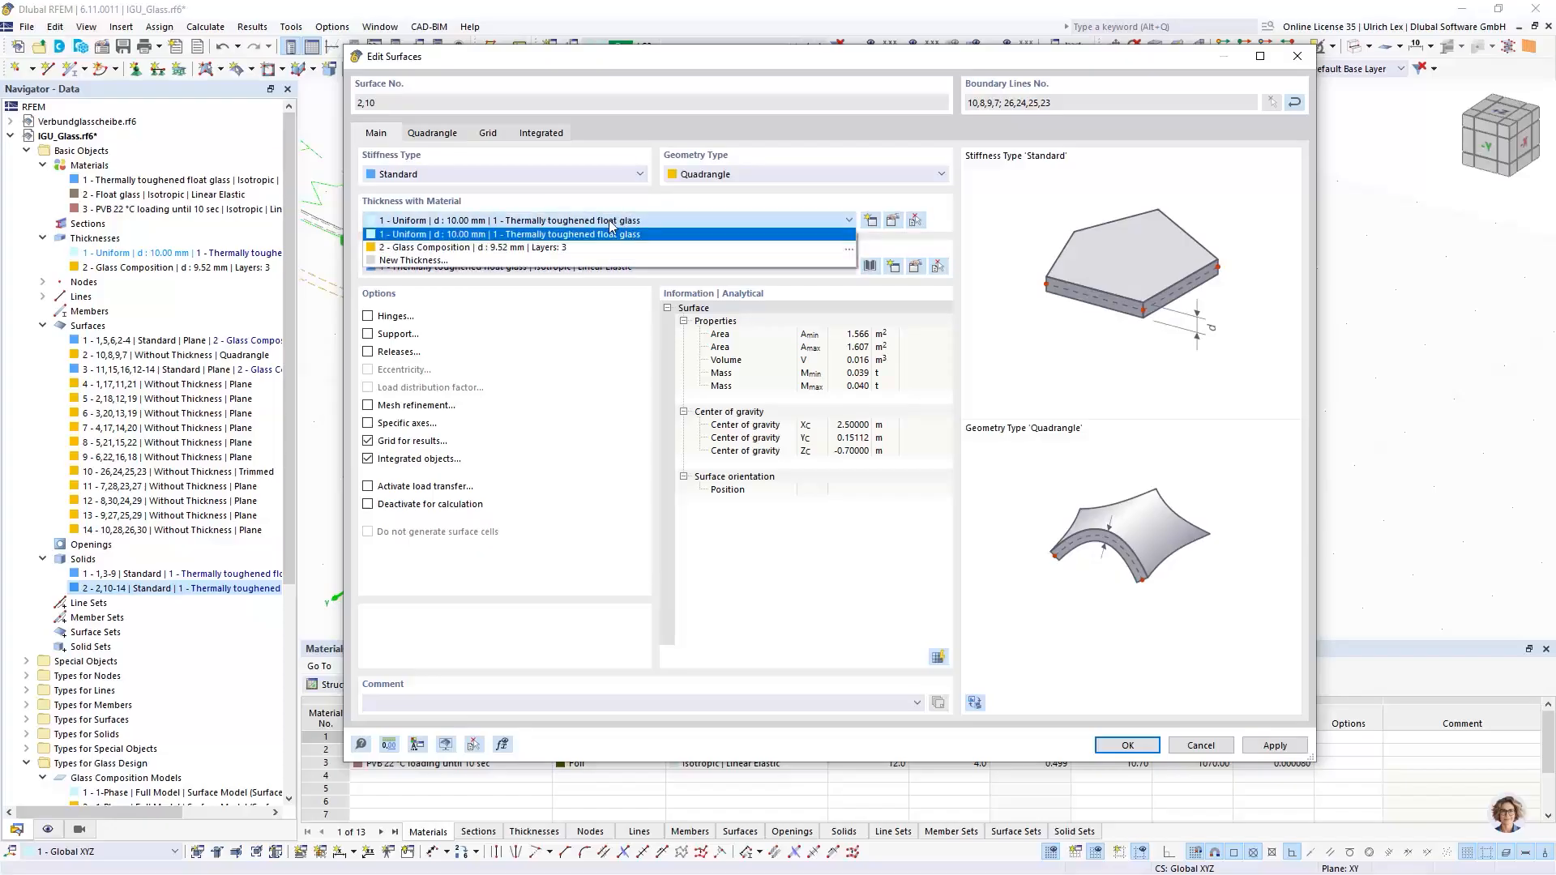
click(431, 247)
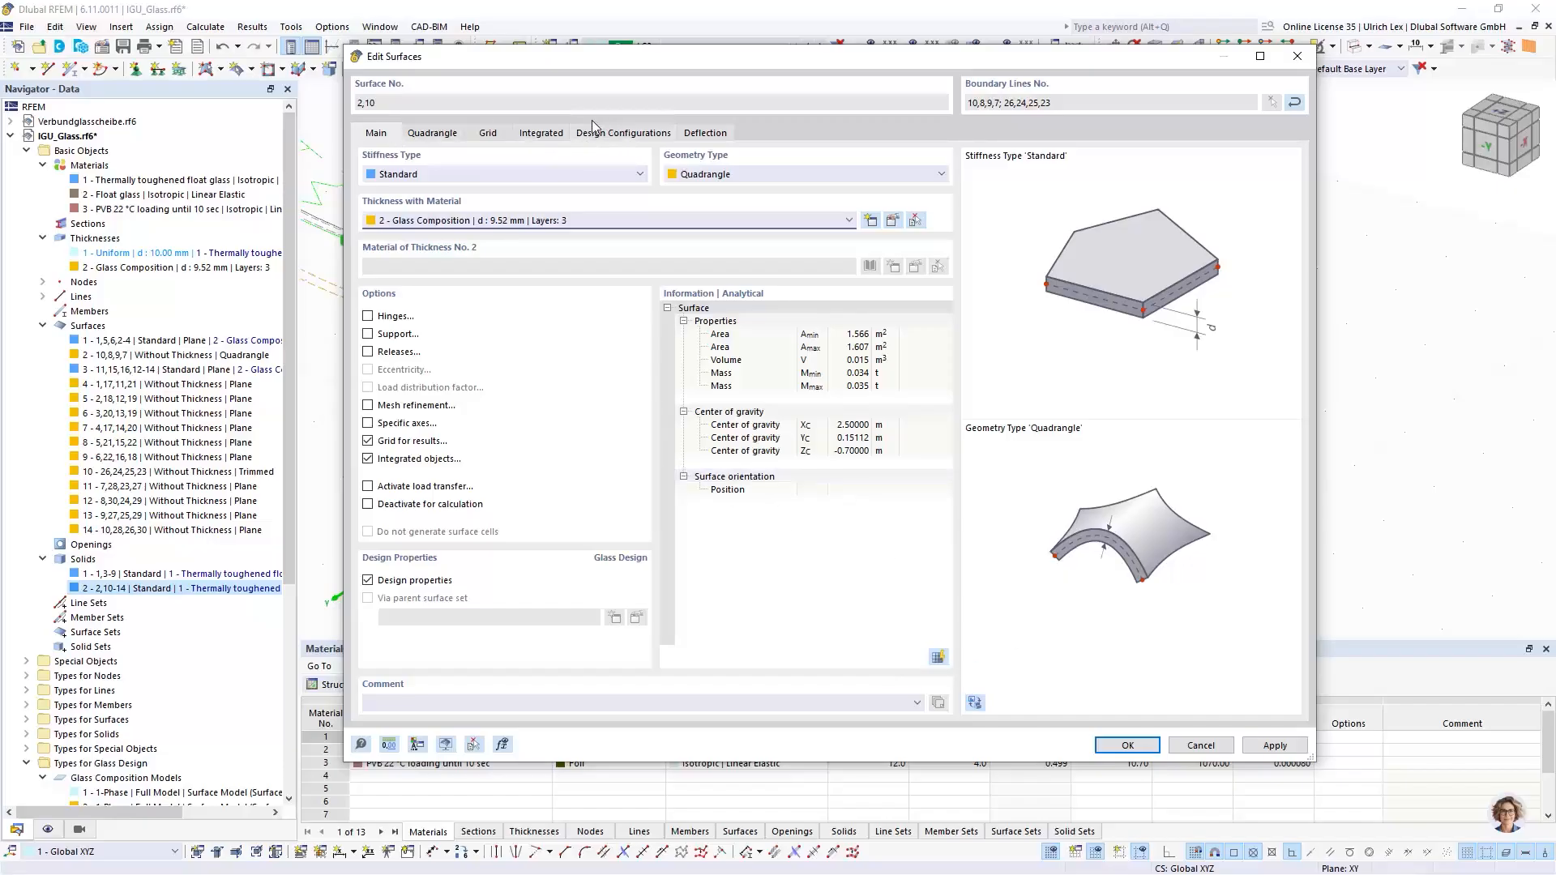
Step: Define the deflection reference length of surfaces 2 and 10 manually, taking it from the curved pane's upper arc line
click(720, 134)
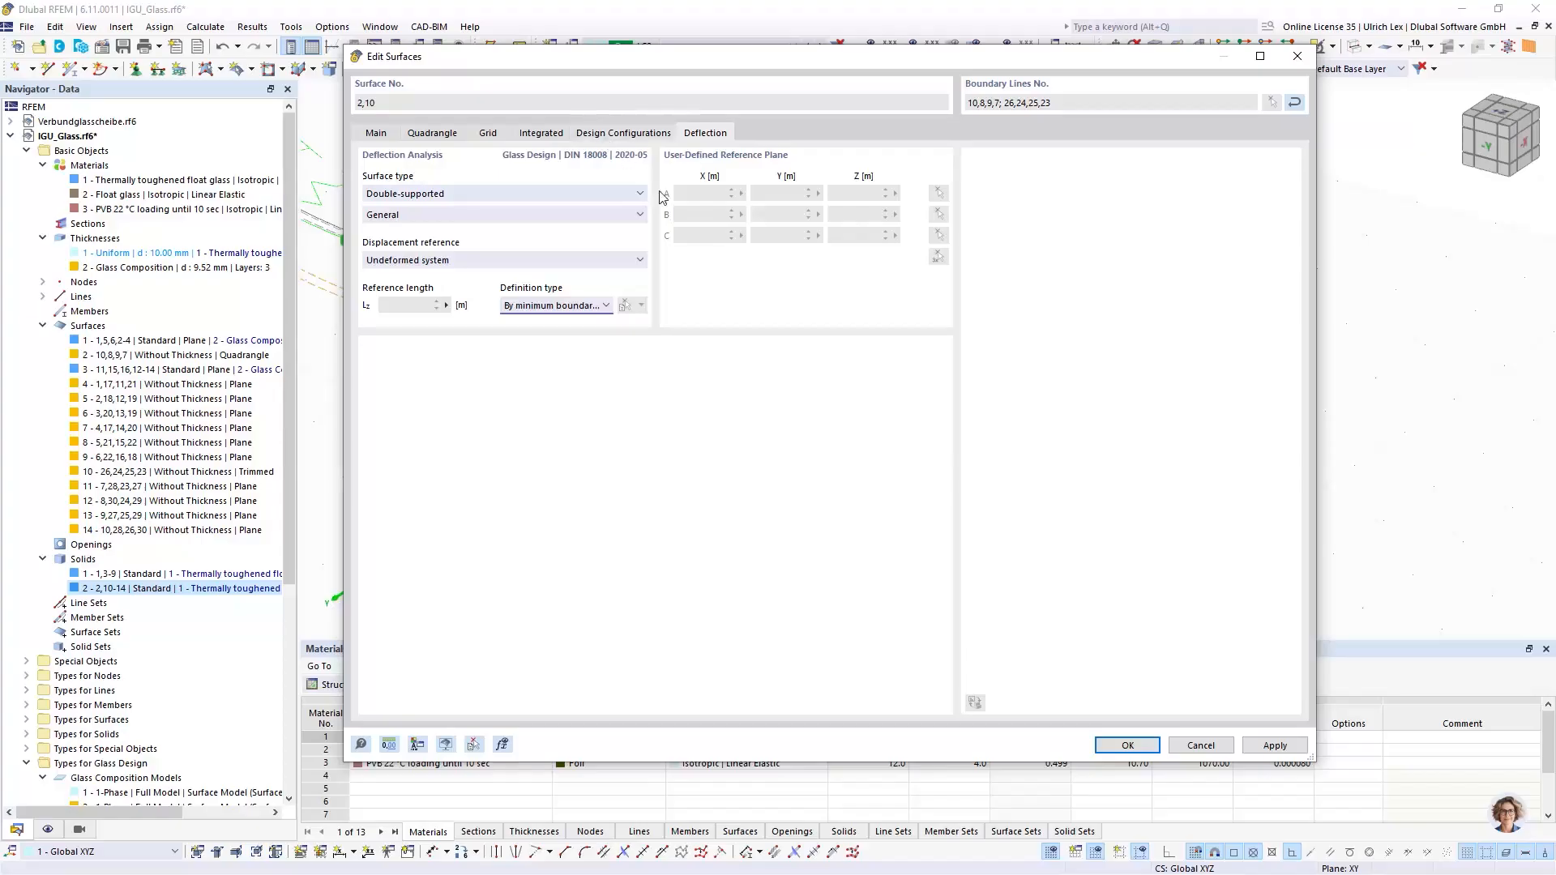
click(377, 135)
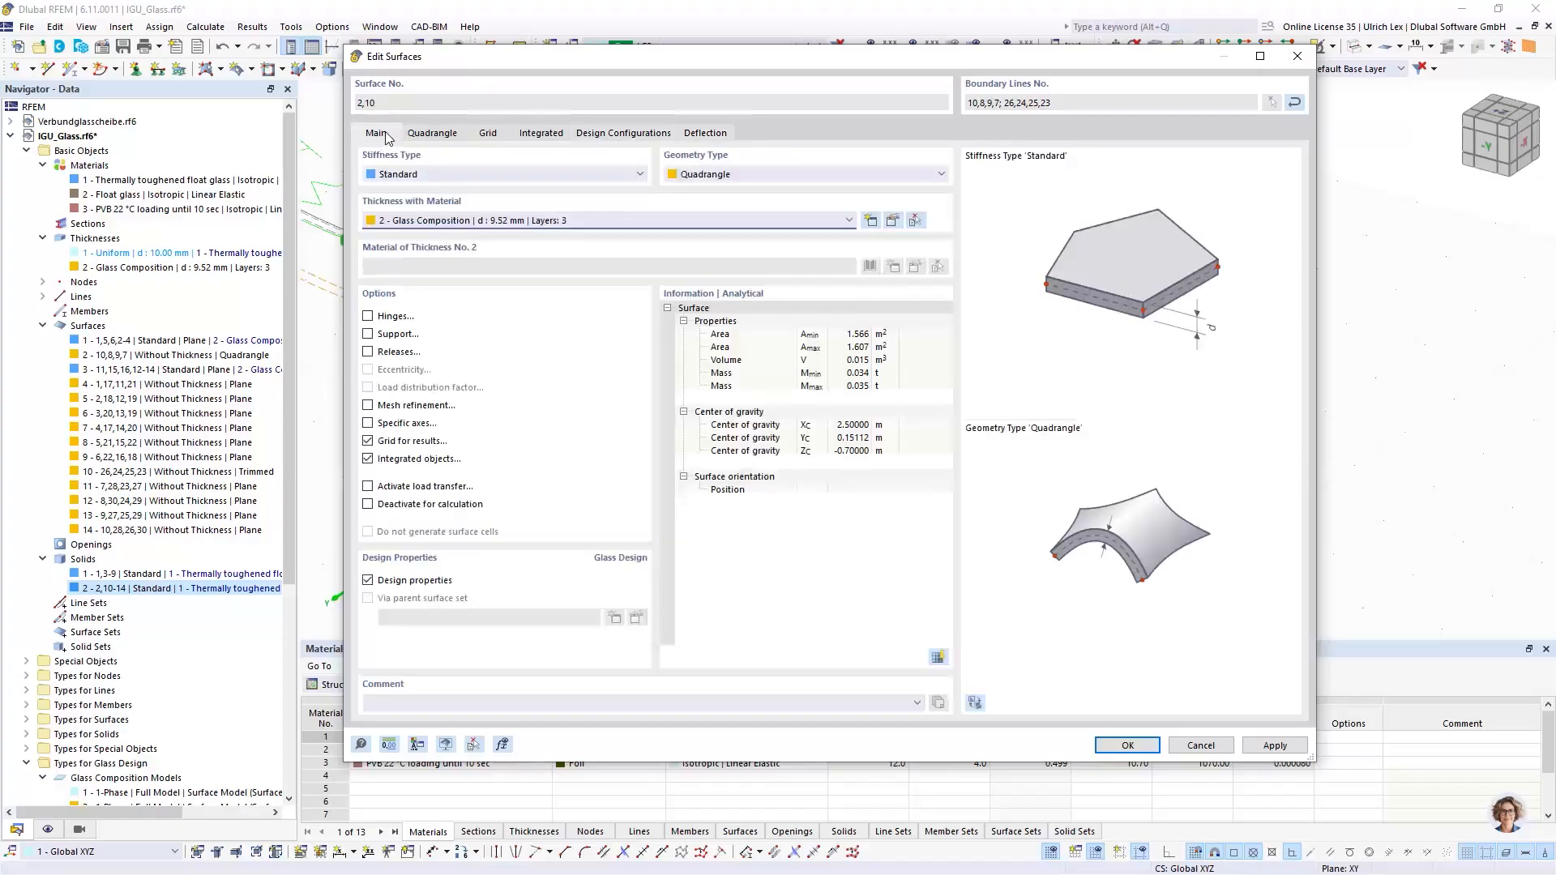
click(704, 134)
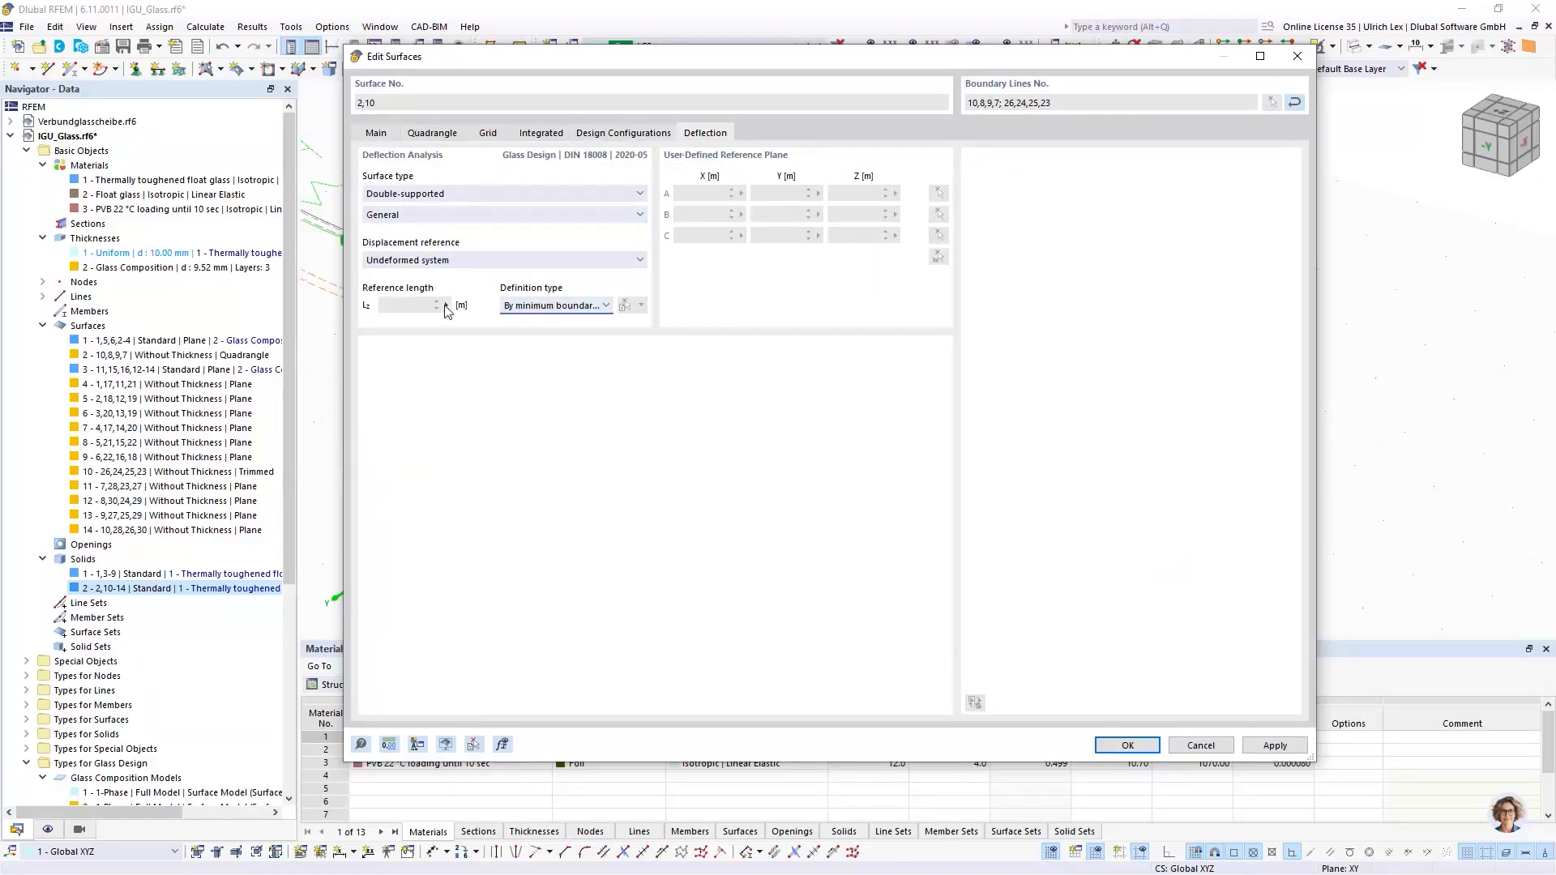
click(544, 306)
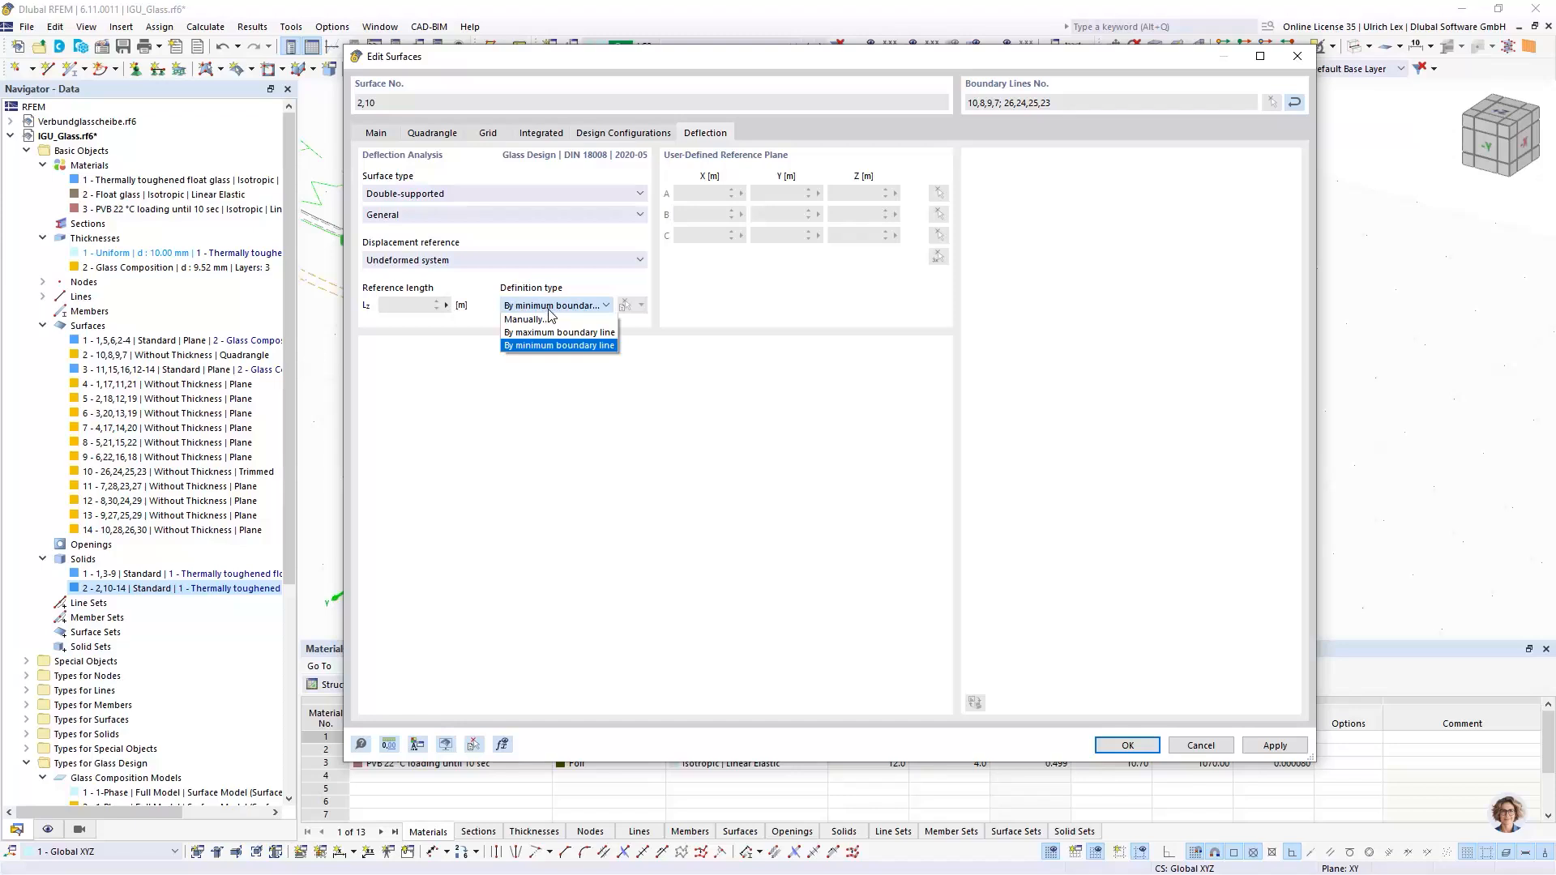
click(587, 308)
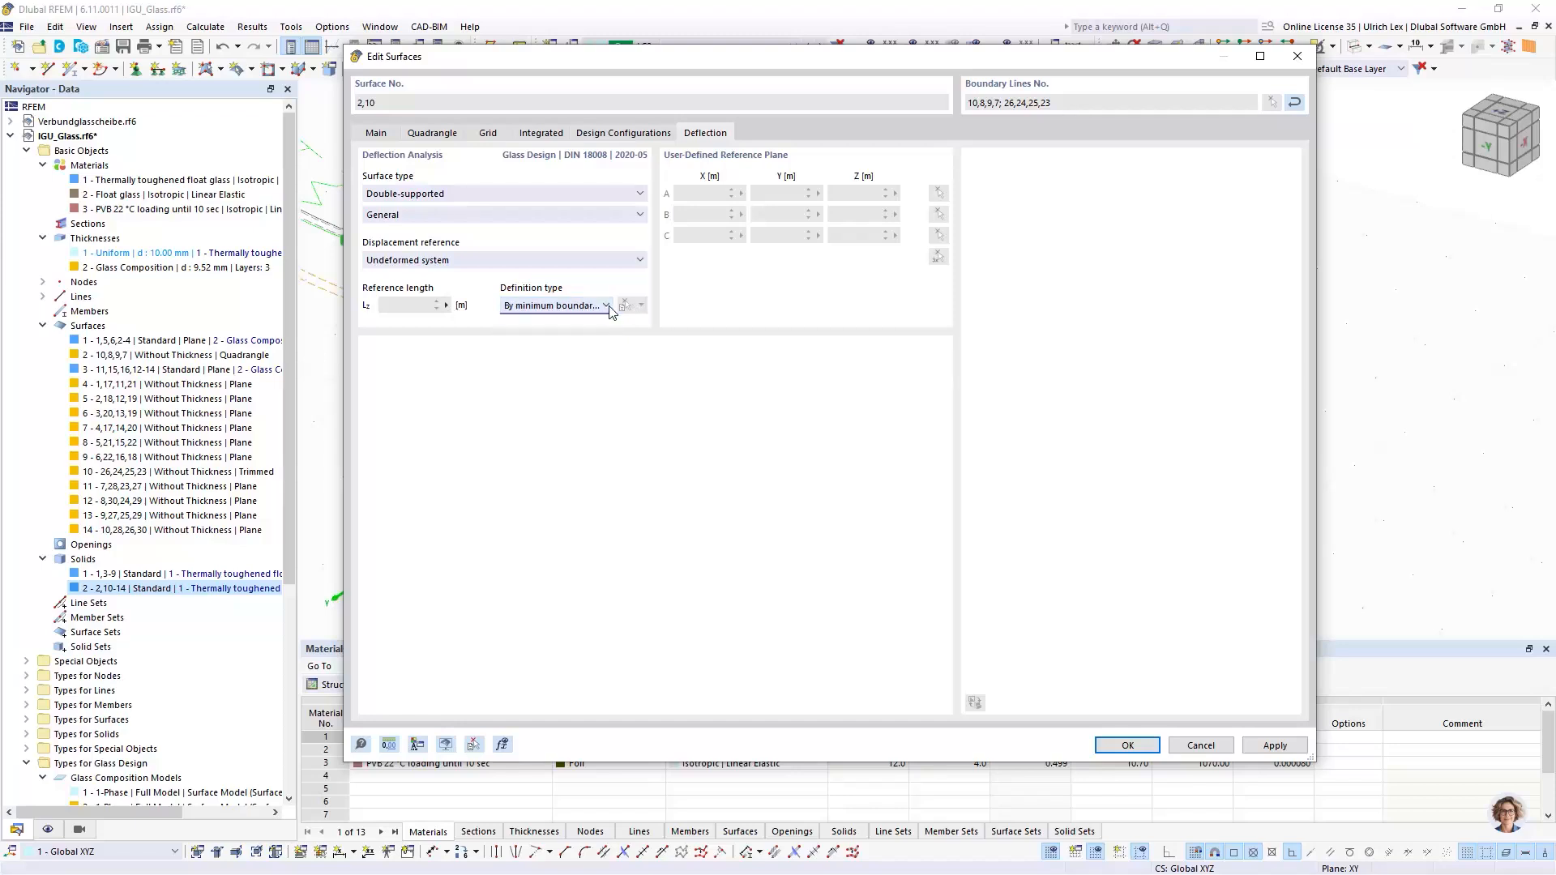
click(593, 312)
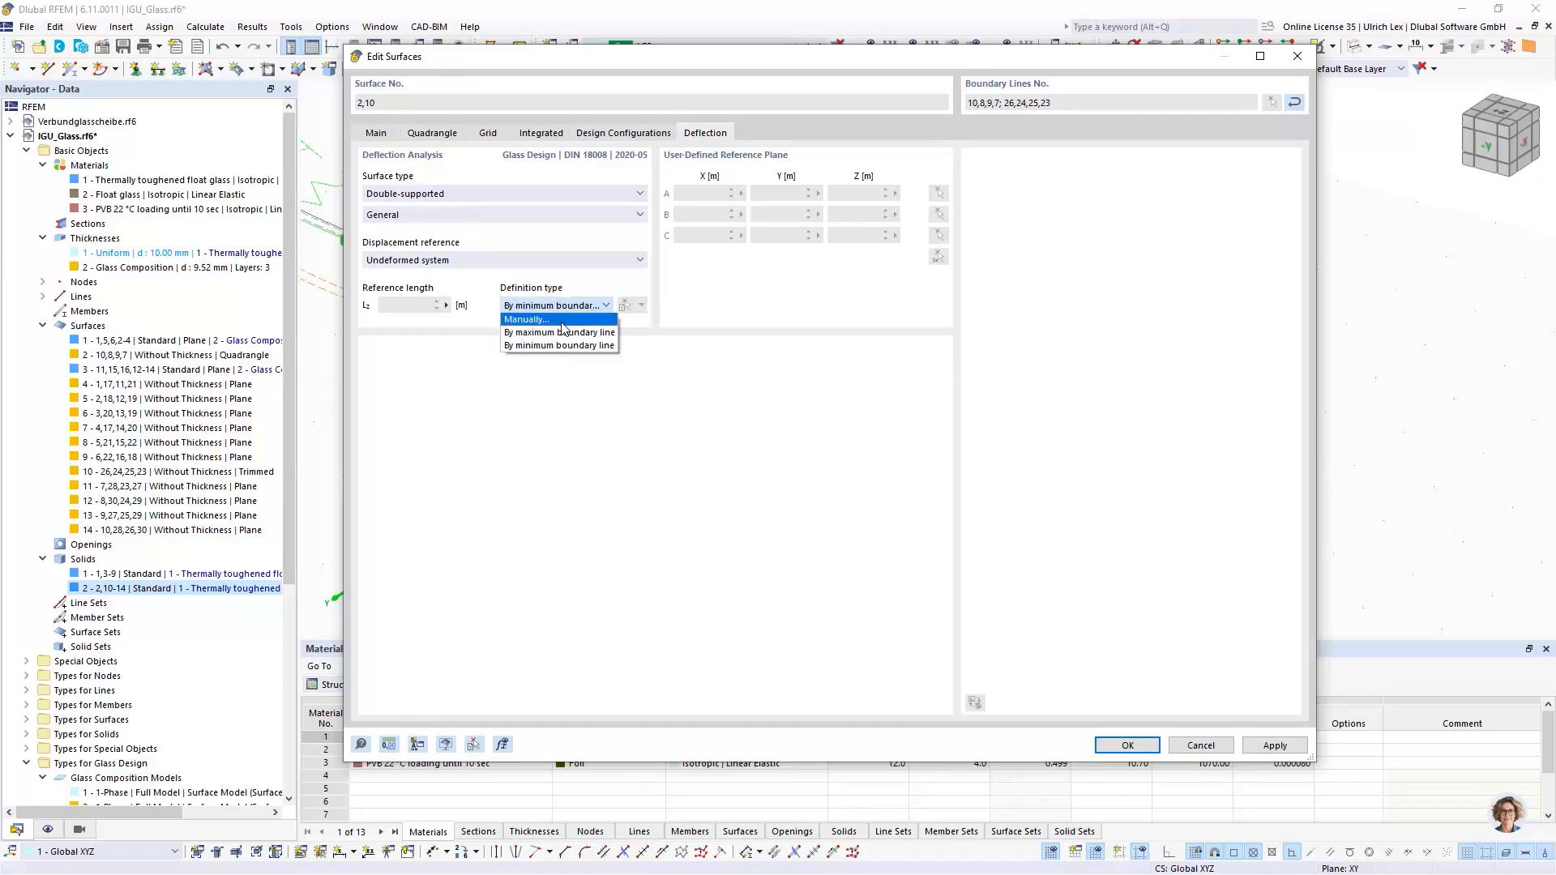
click(559, 318)
click(641, 306)
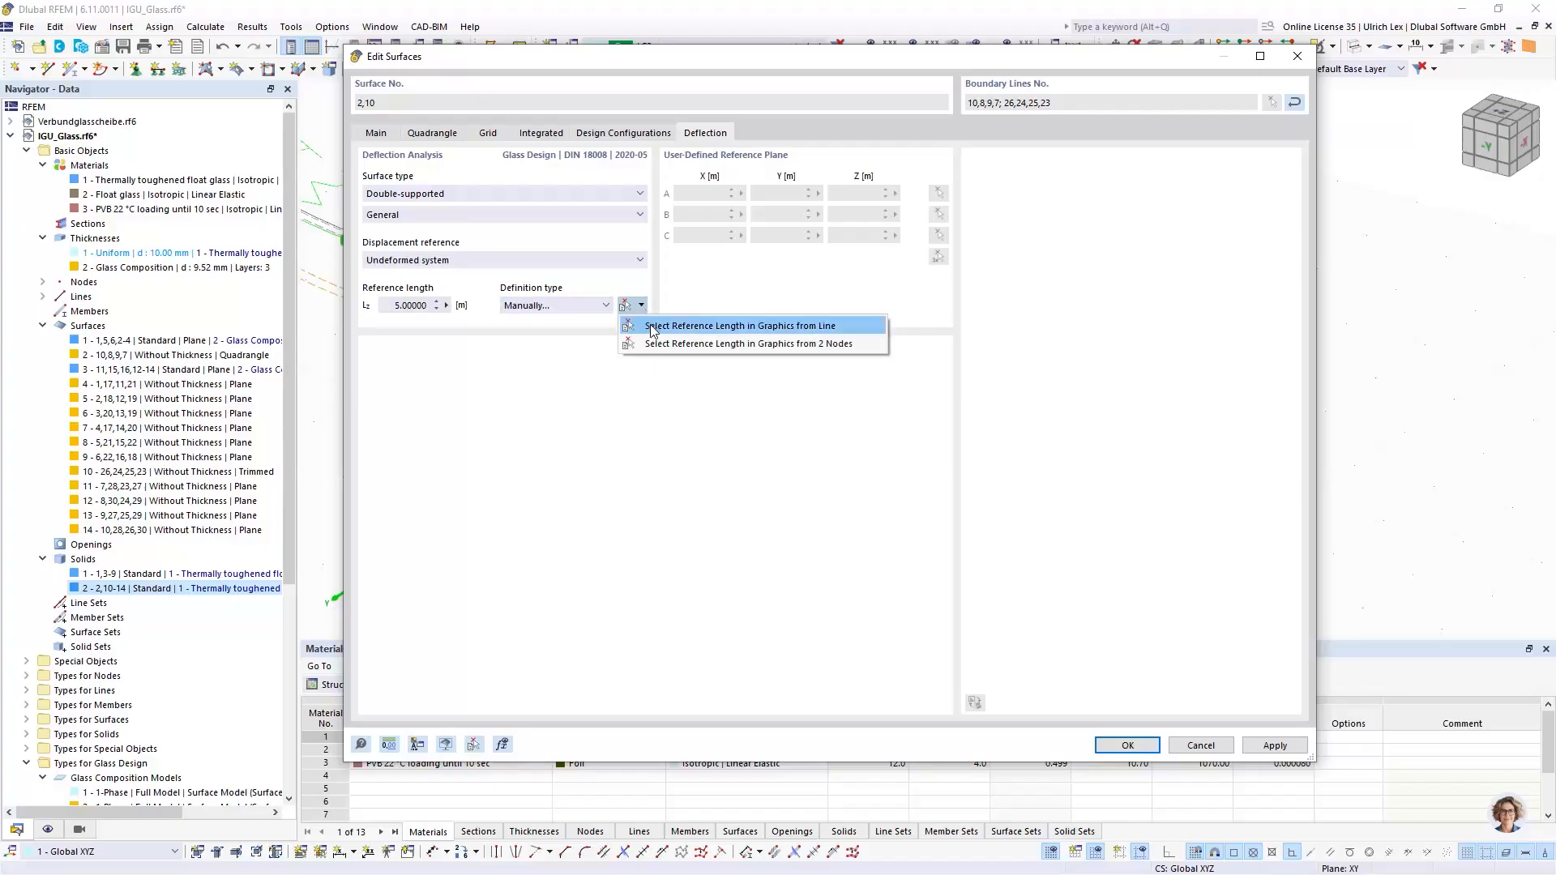
click(637, 340)
scroll(789, 302, up, 5)
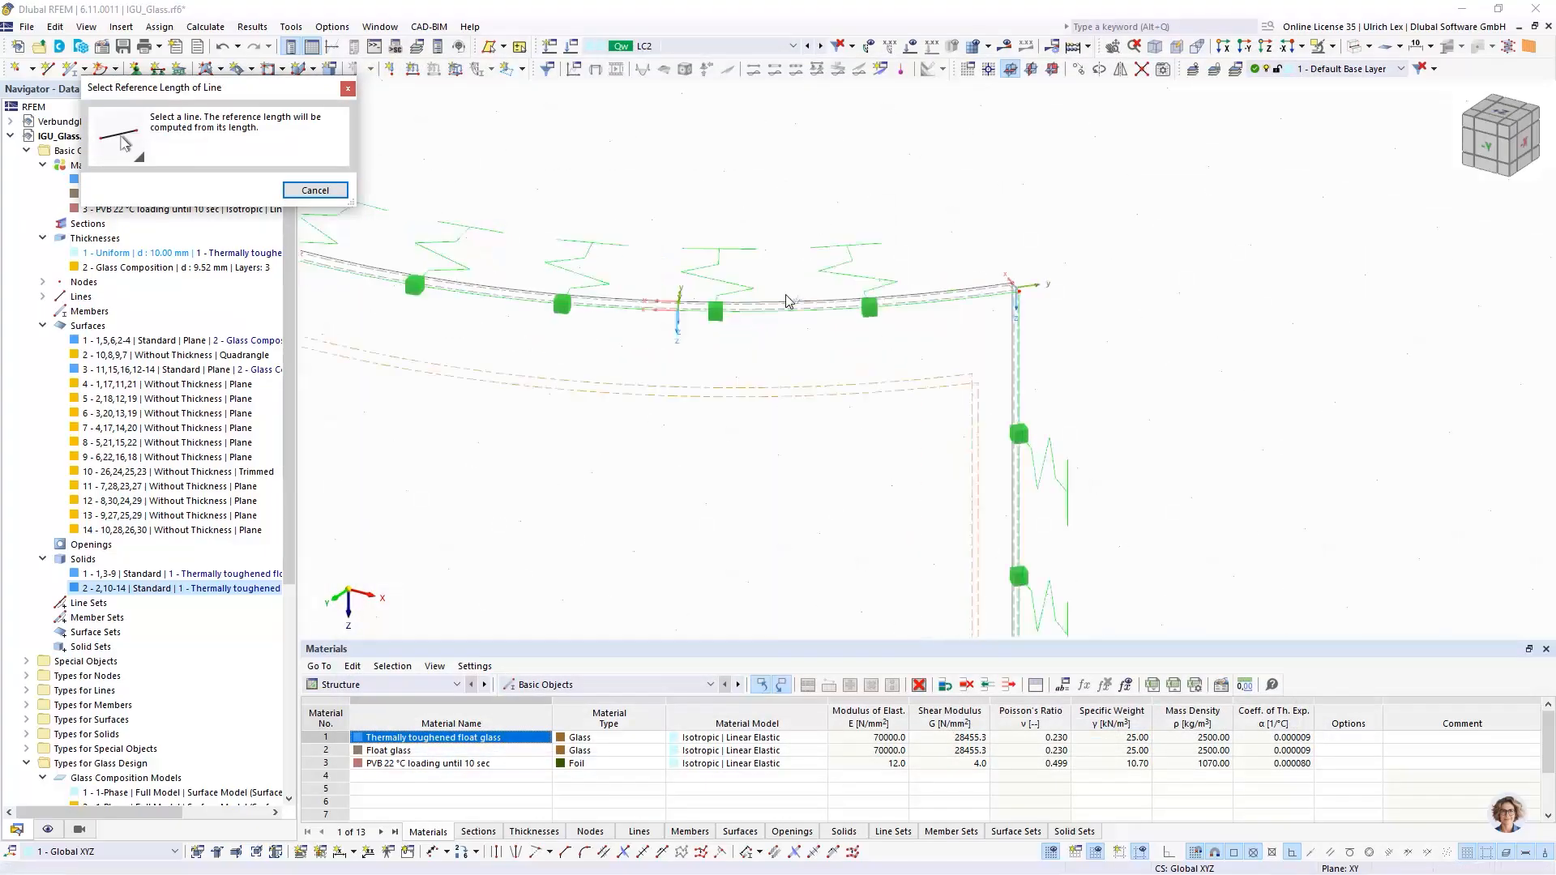
click(801, 326)
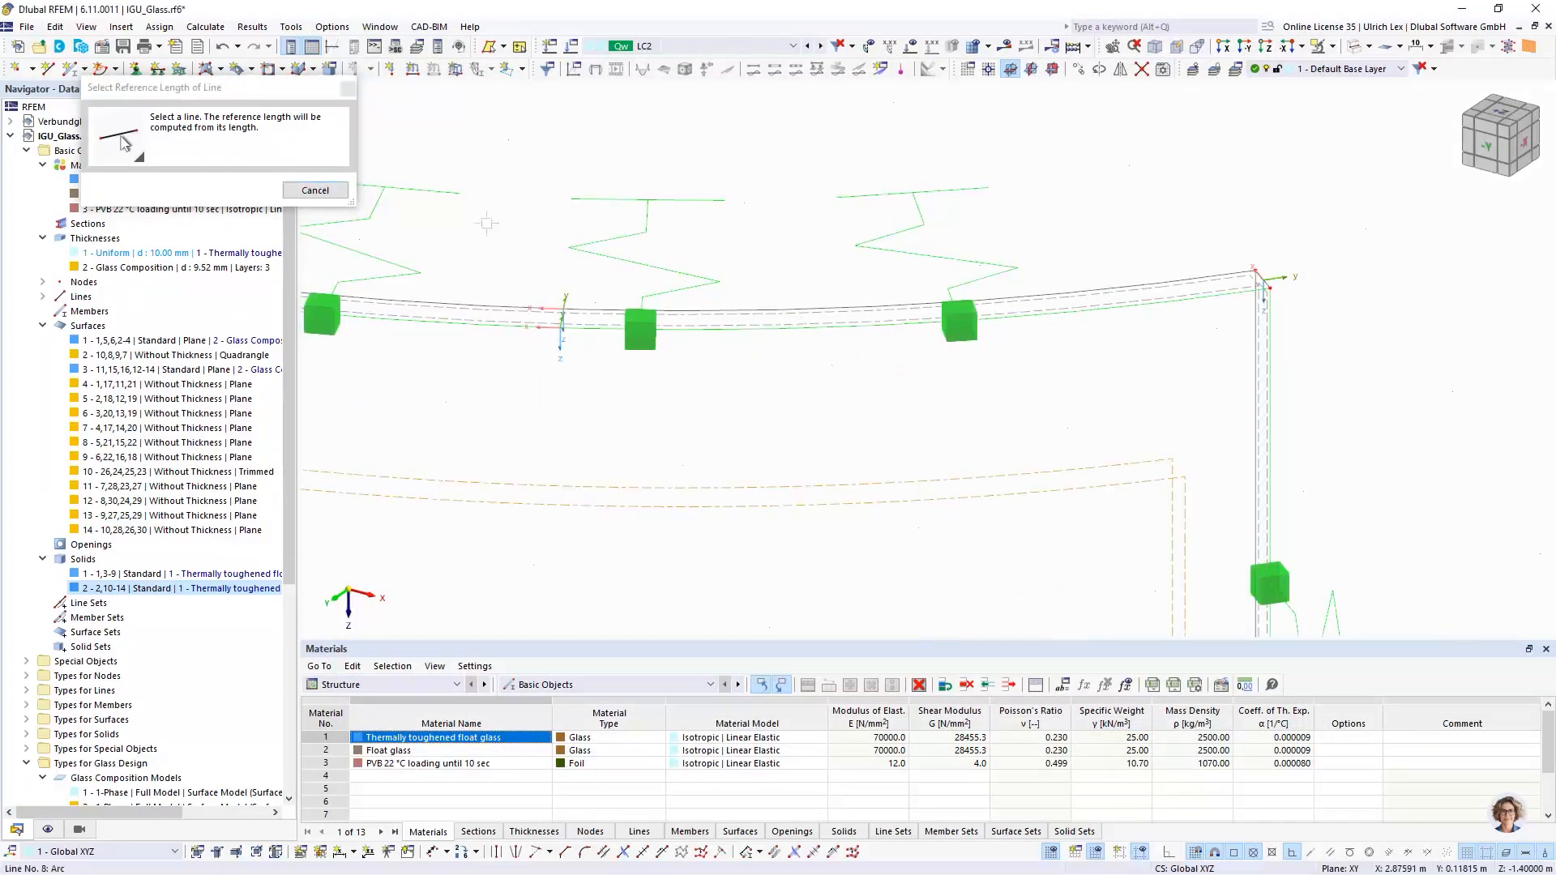
click(1127, 745)
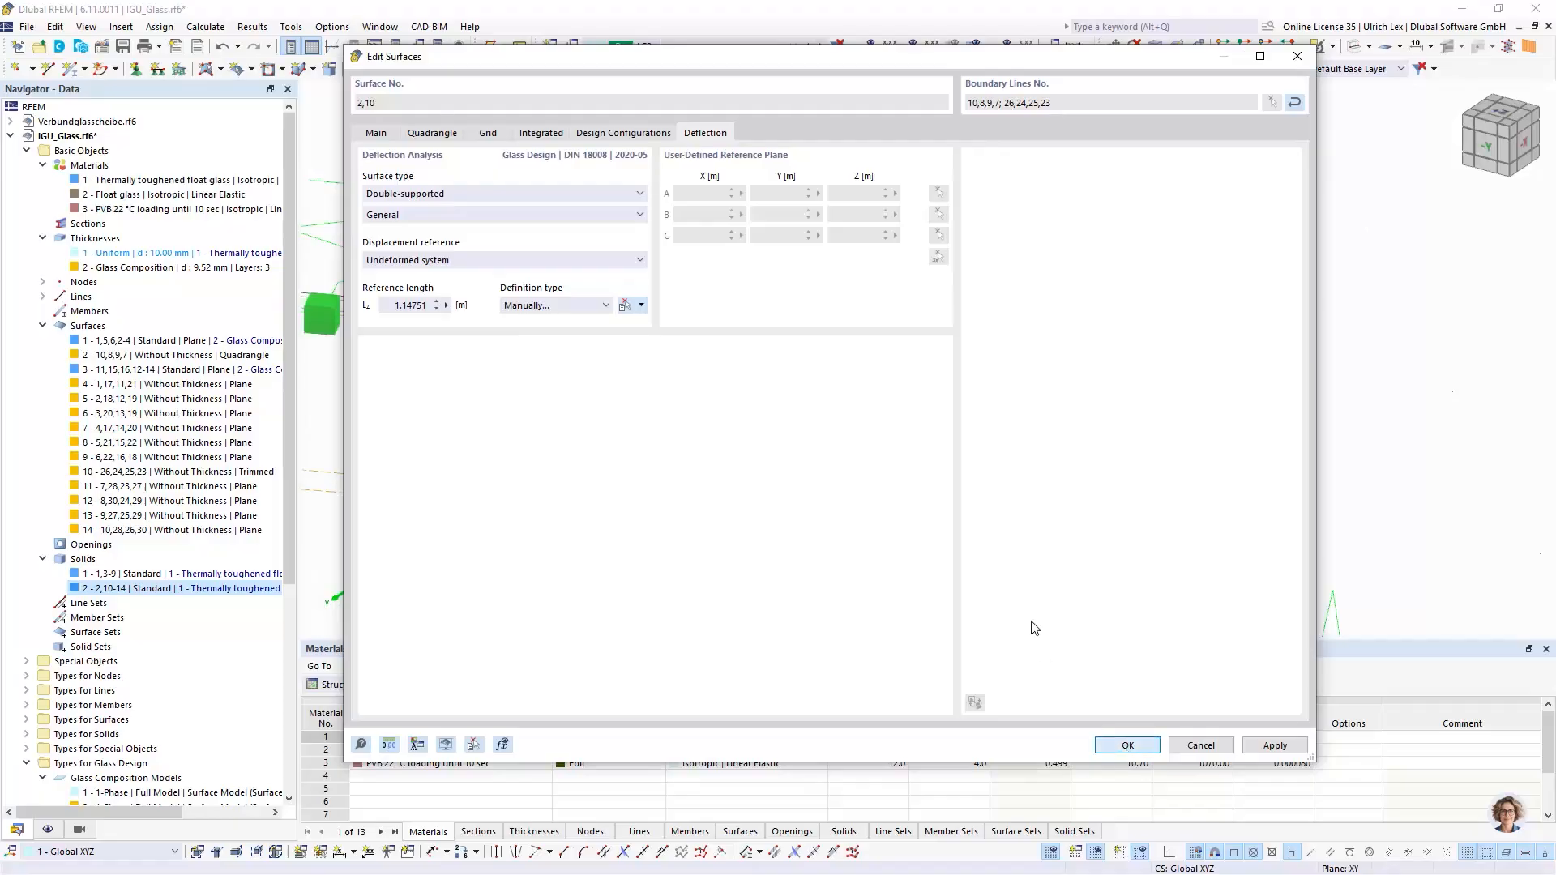
Step: Define the deflection reference length of surfaces 1 and 3 manually, taking it from the flat pane's upper edge line
scroll(753, 248, down, 5)
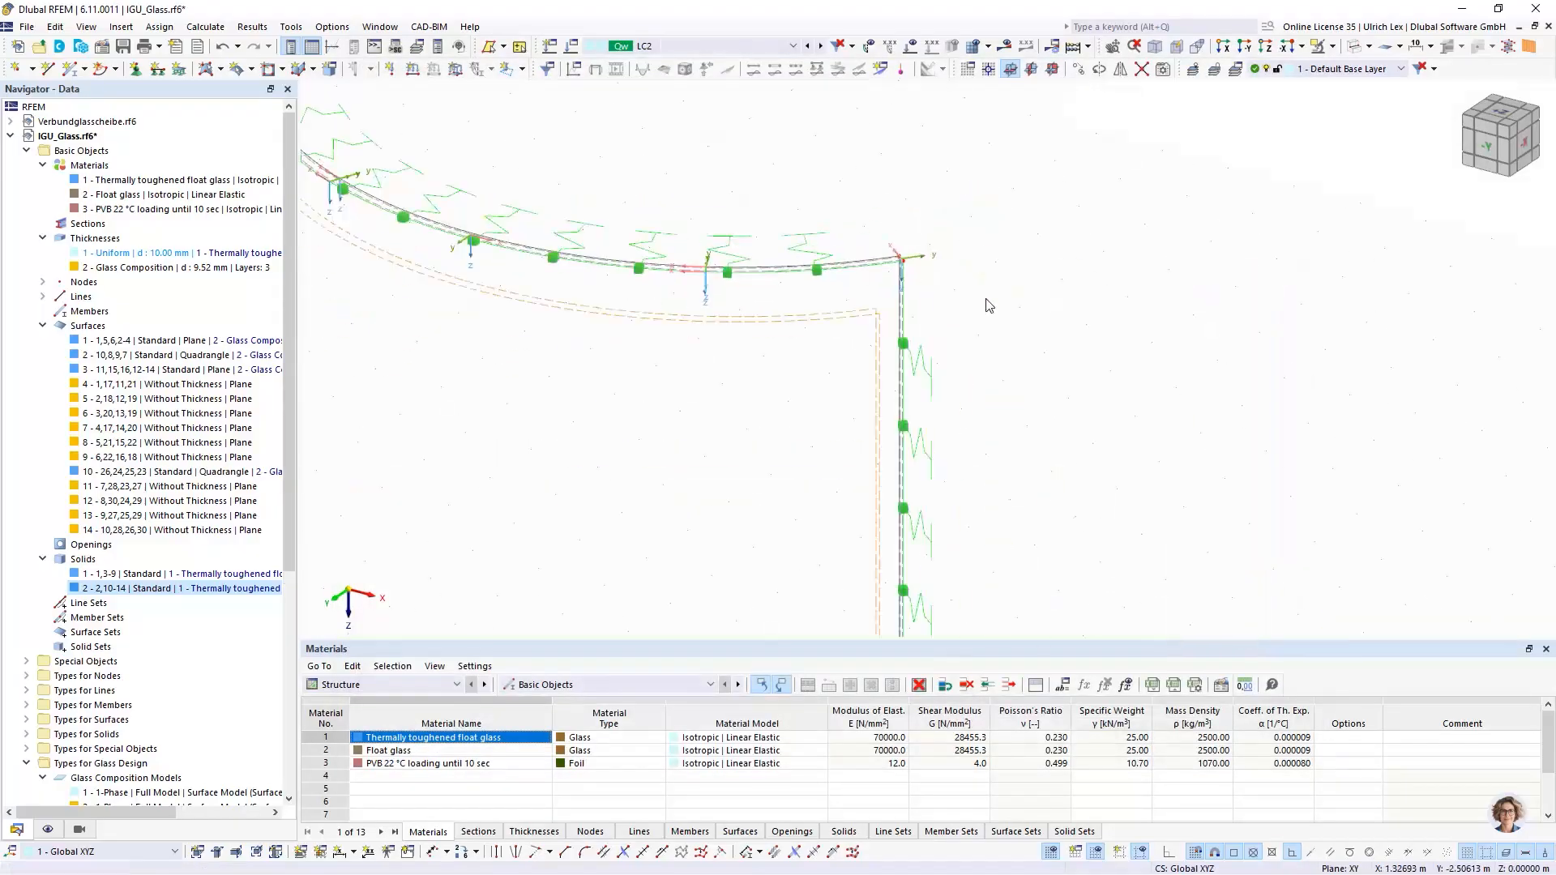
scroll(1041, 324, down, 4)
scroll(466, 173, up, 5)
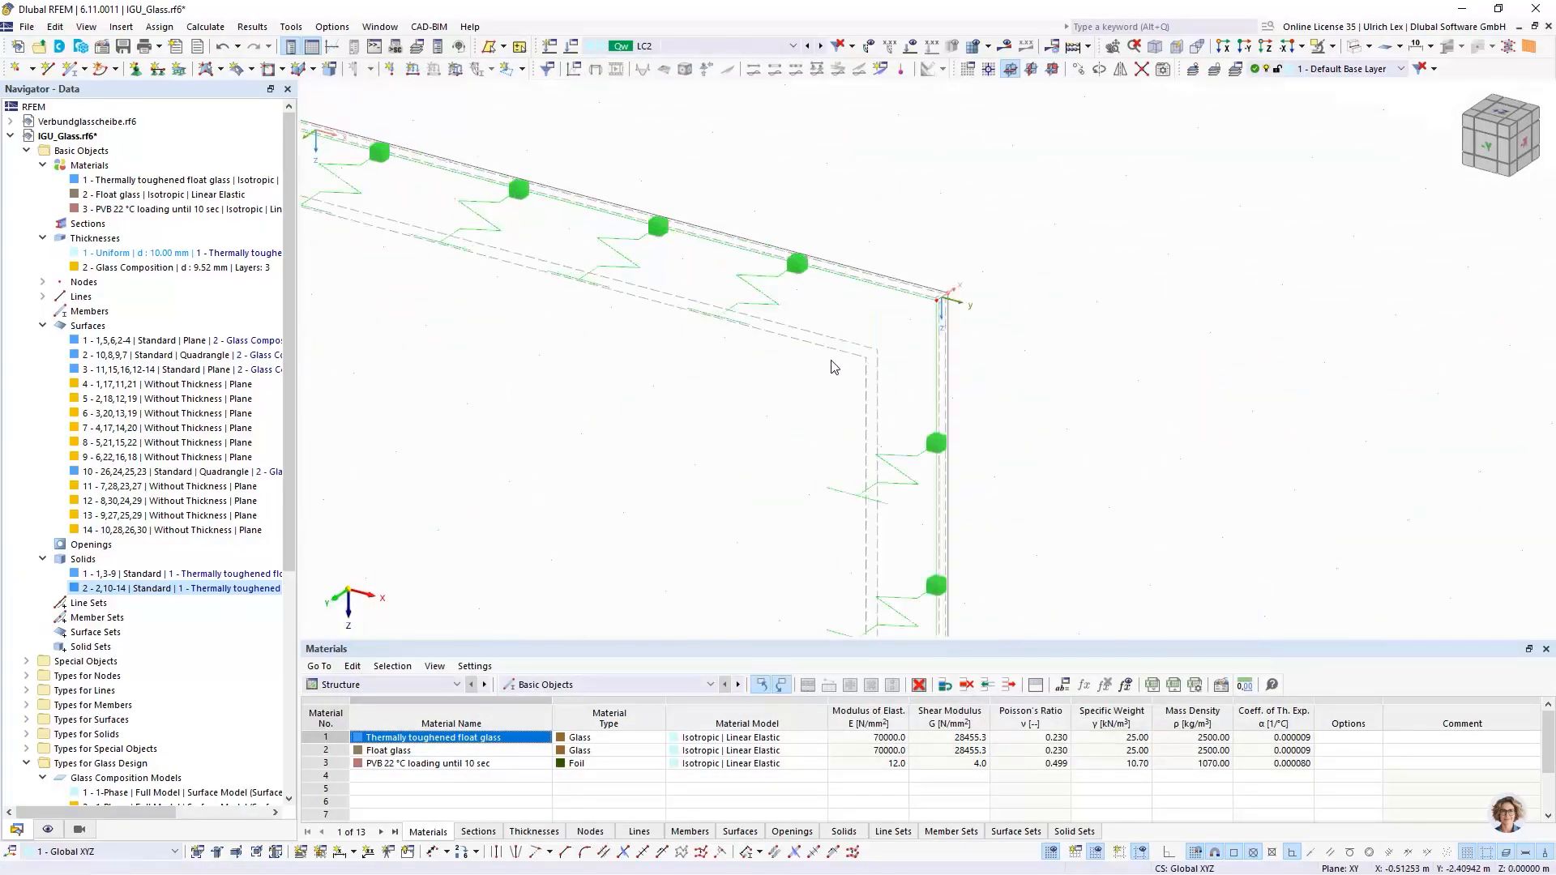
drag(822, 387, 798, 327)
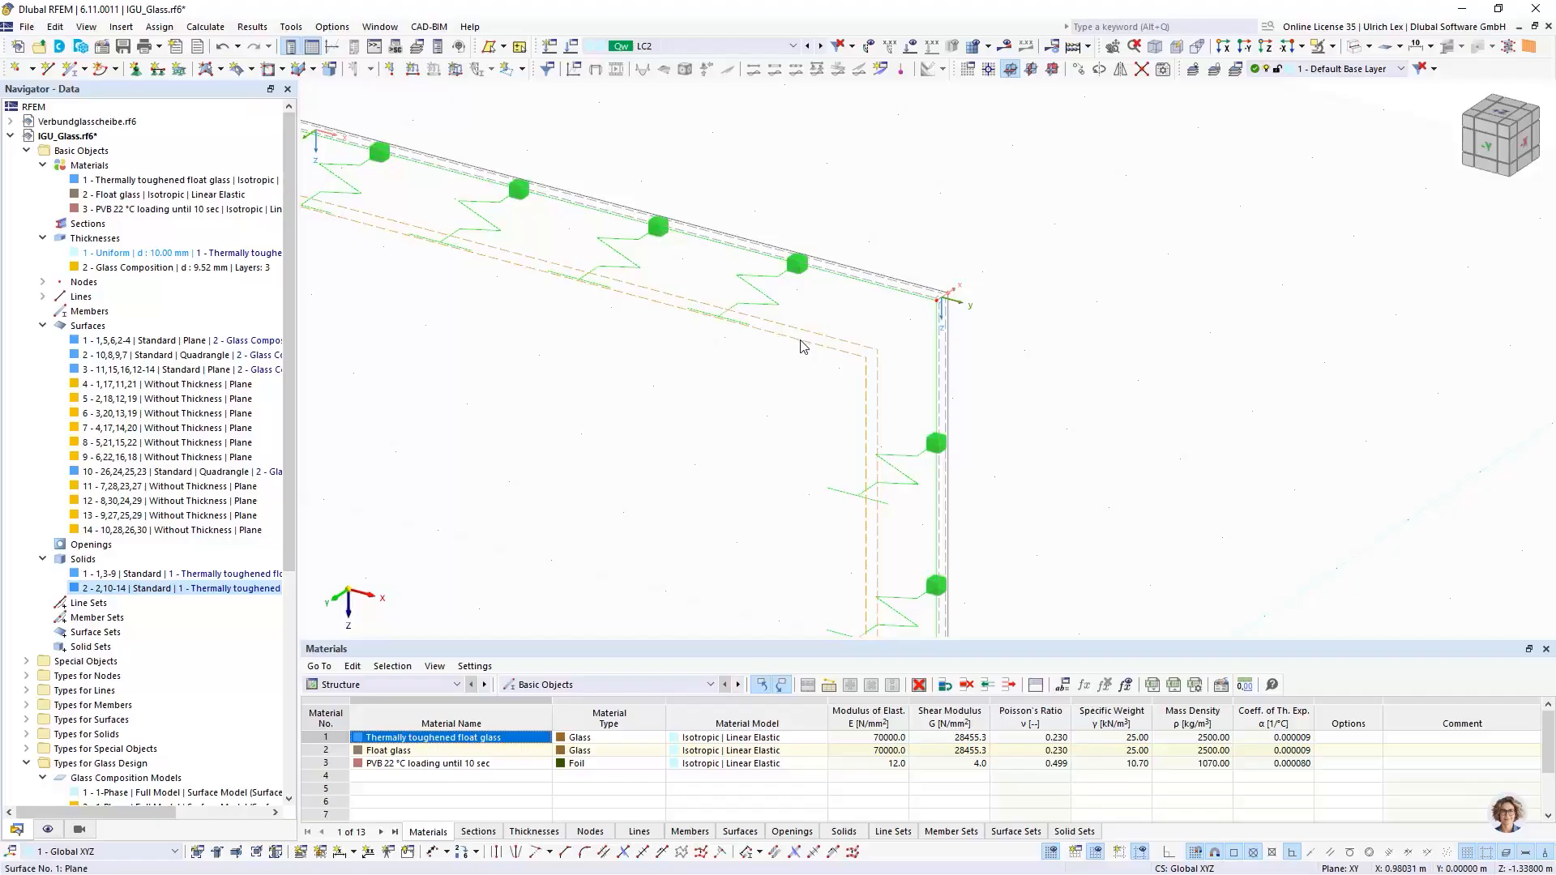
double_click(803, 344)
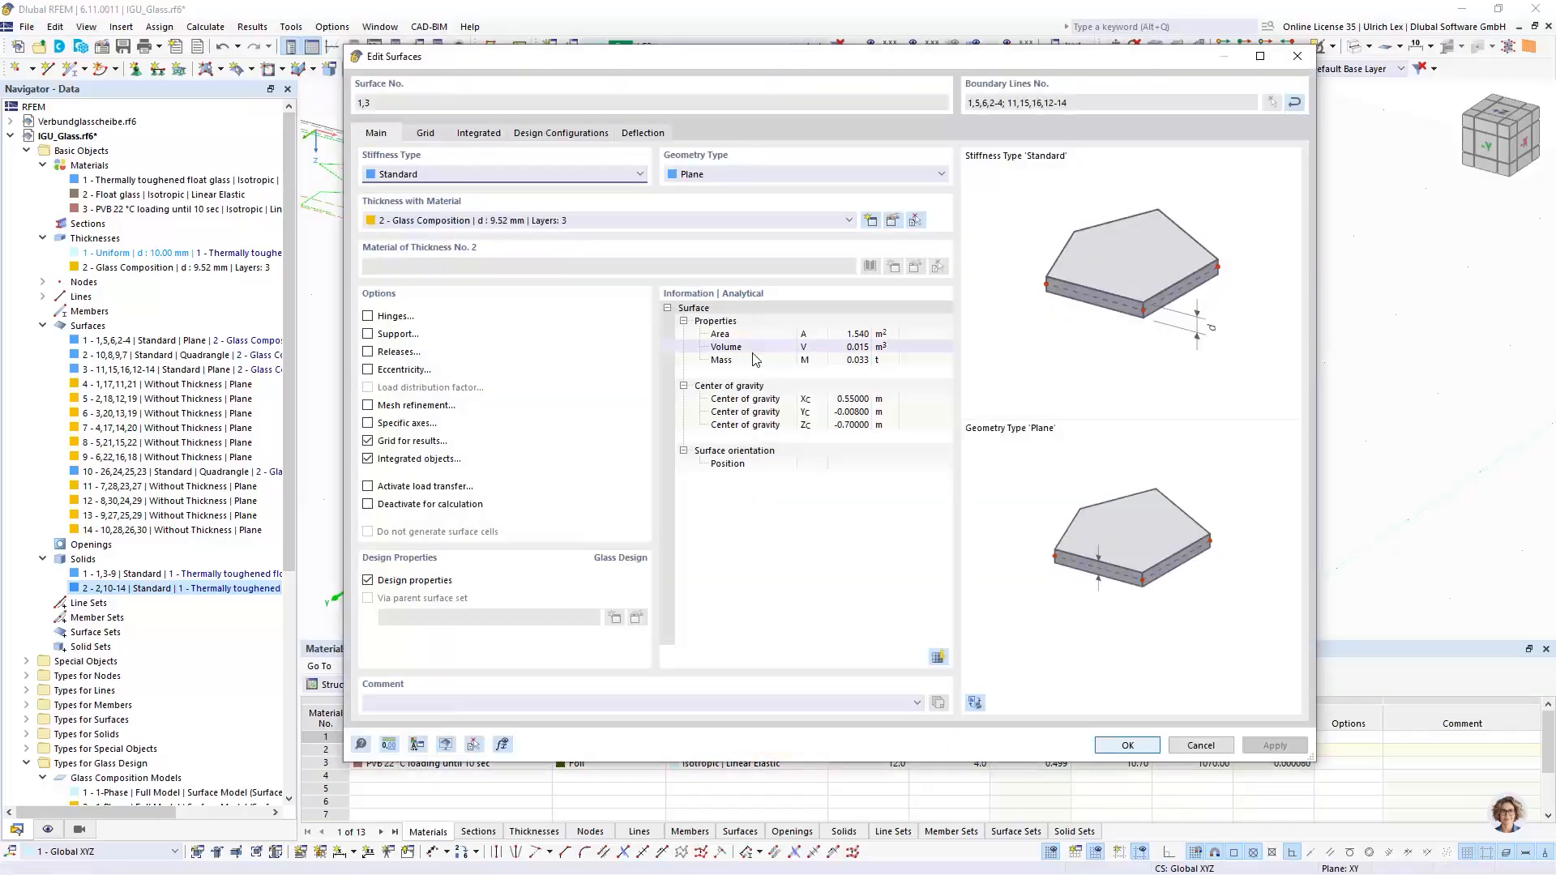
click(640, 137)
click(609, 307)
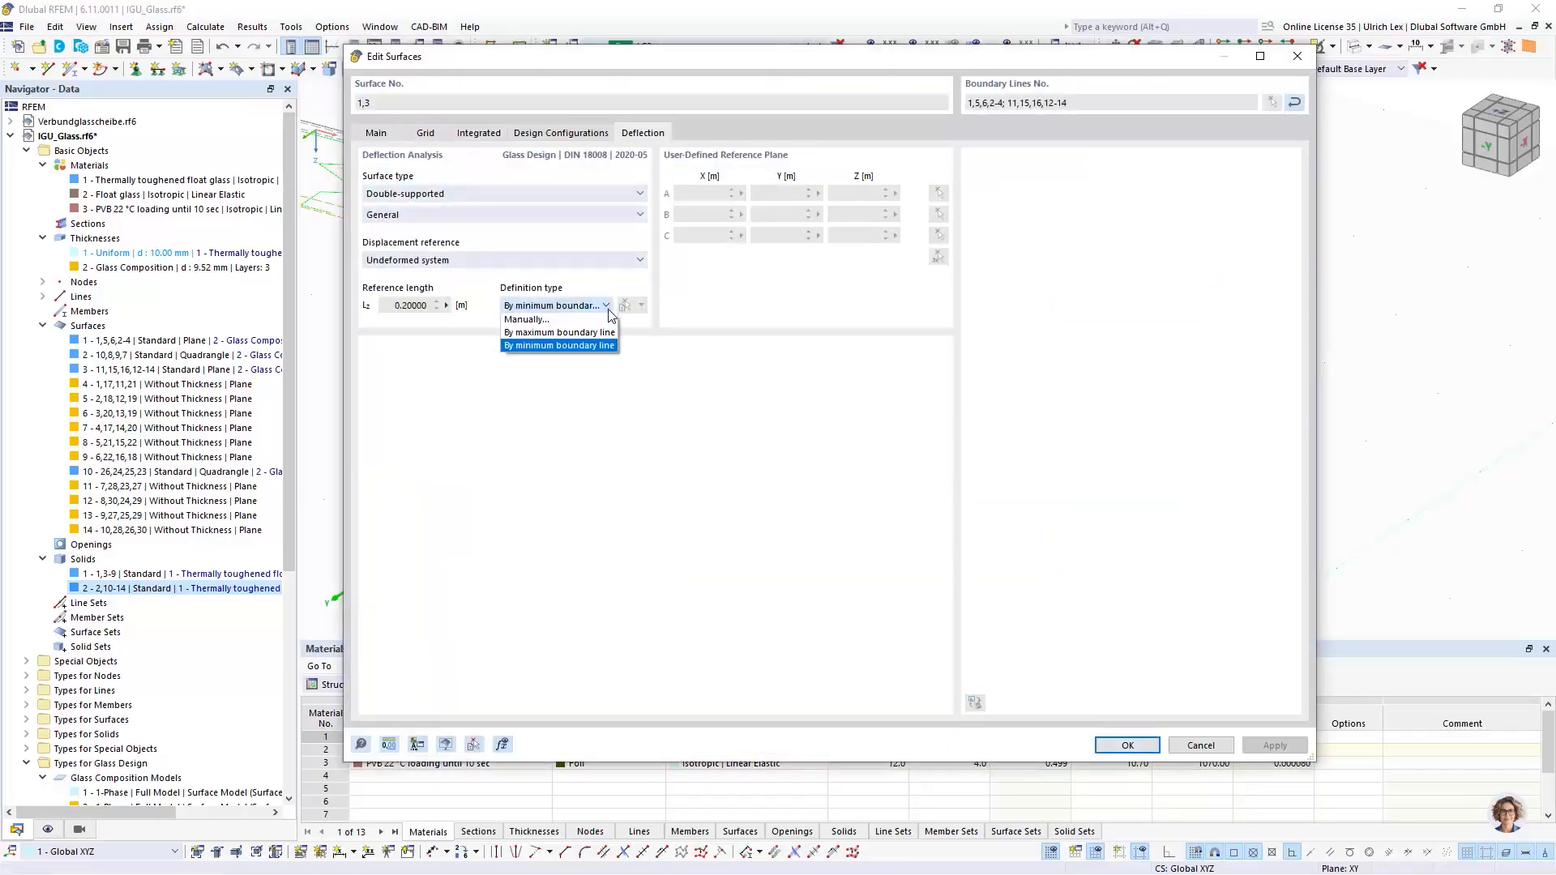
click(567, 319)
click(640, 305)
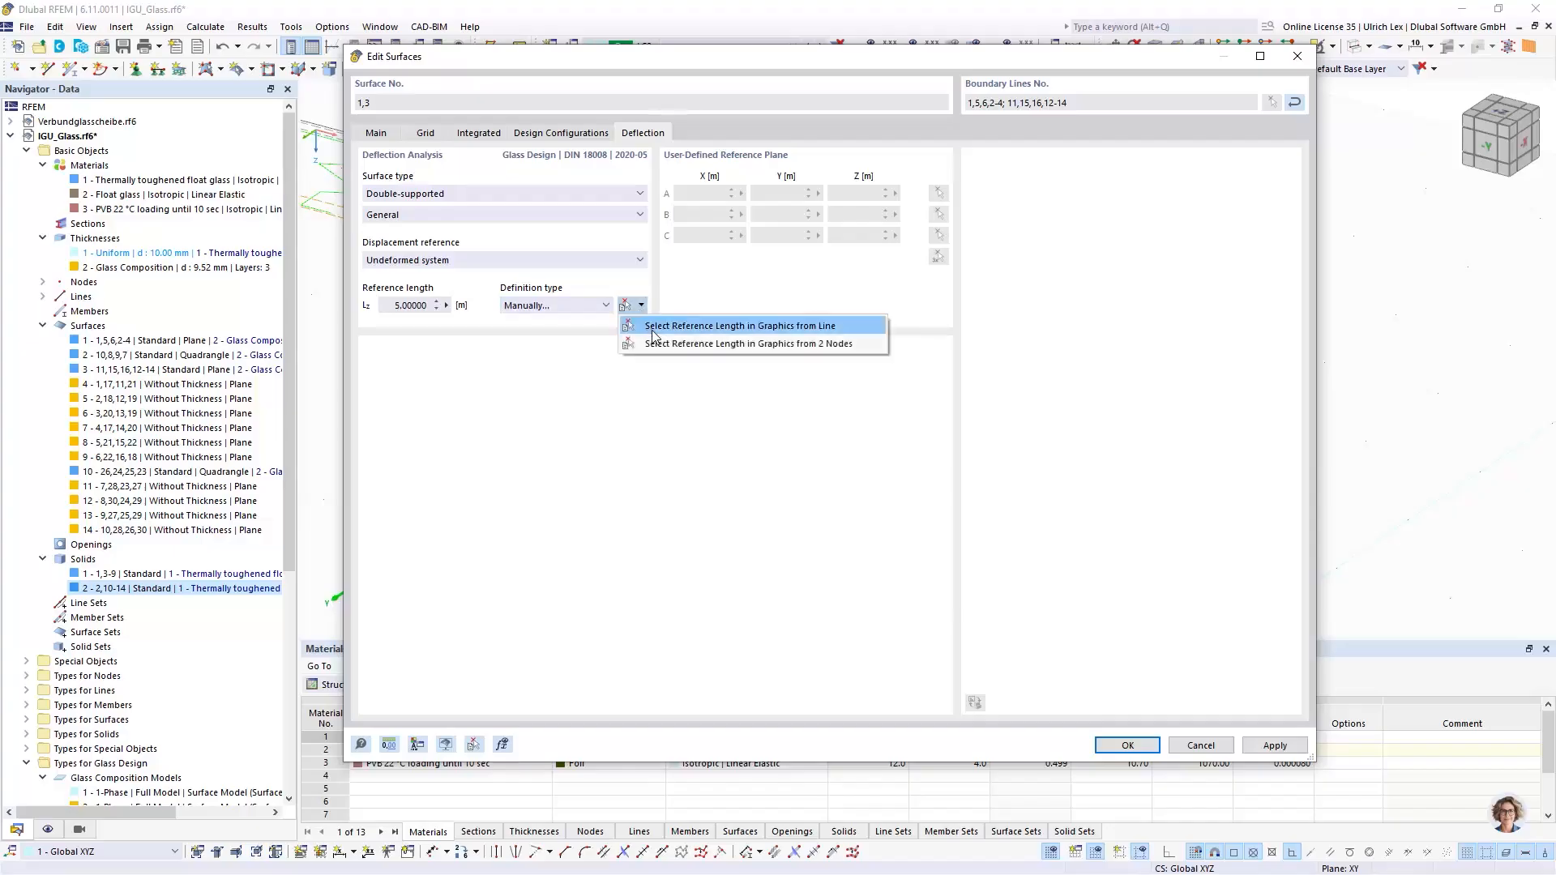
click(658, 325)
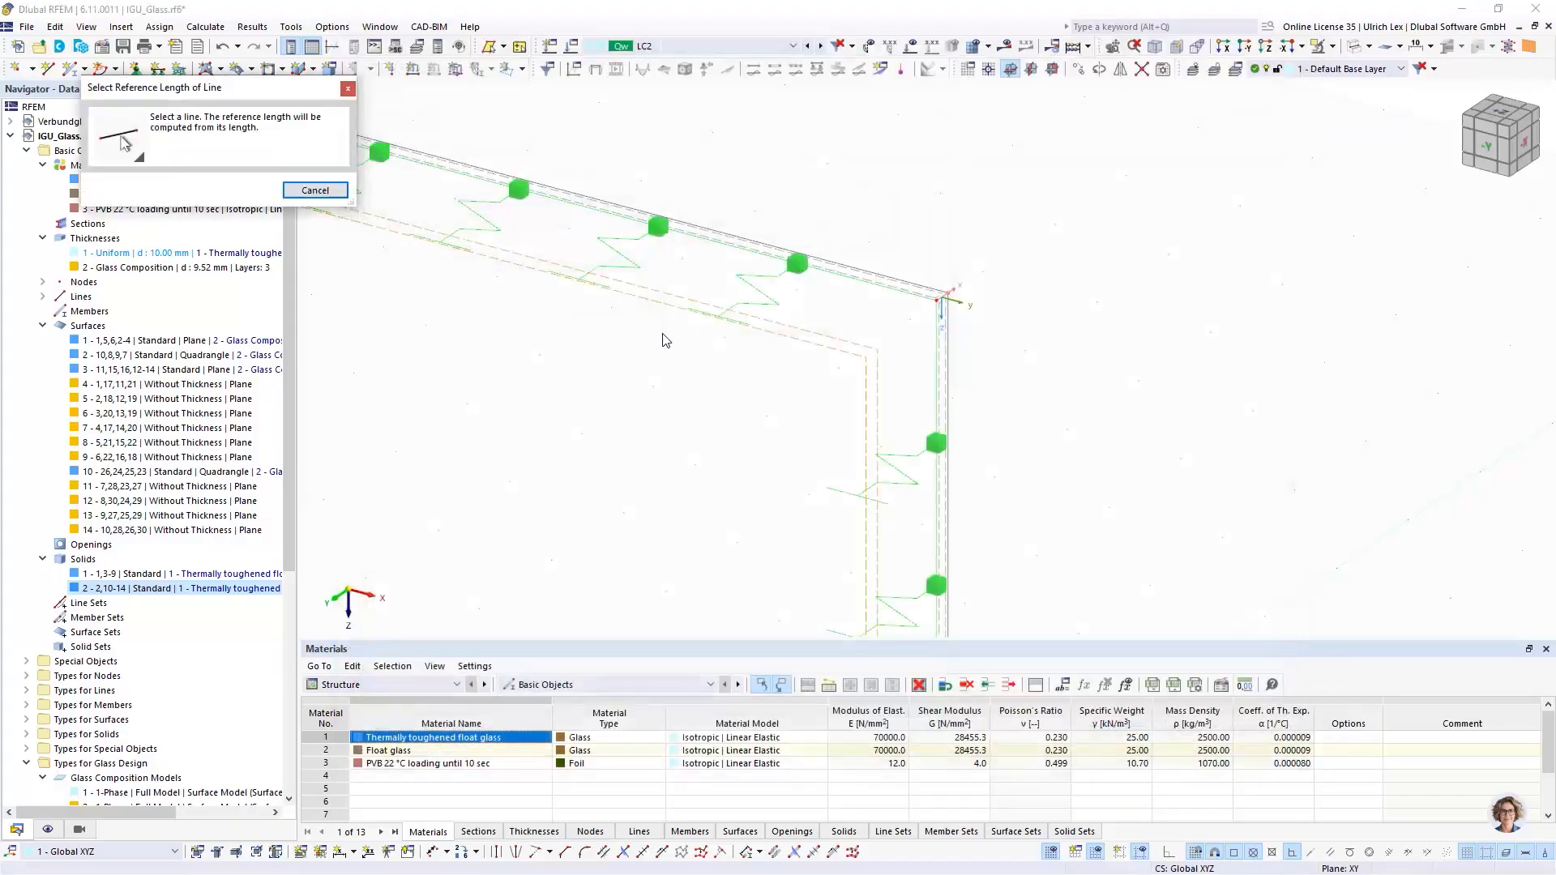
click(871, 285)
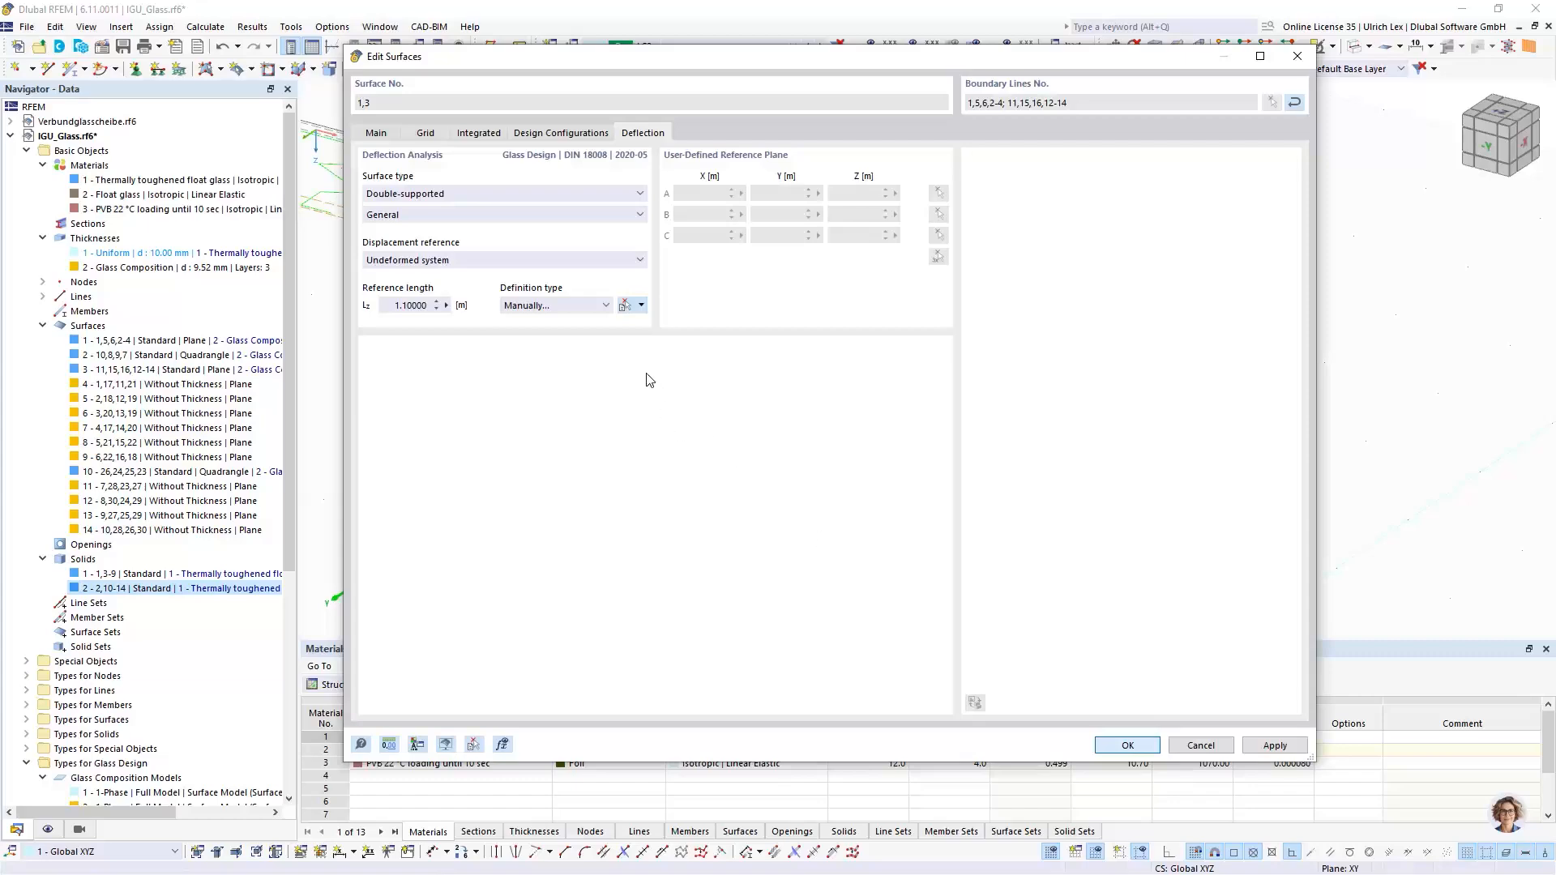
key(Return)
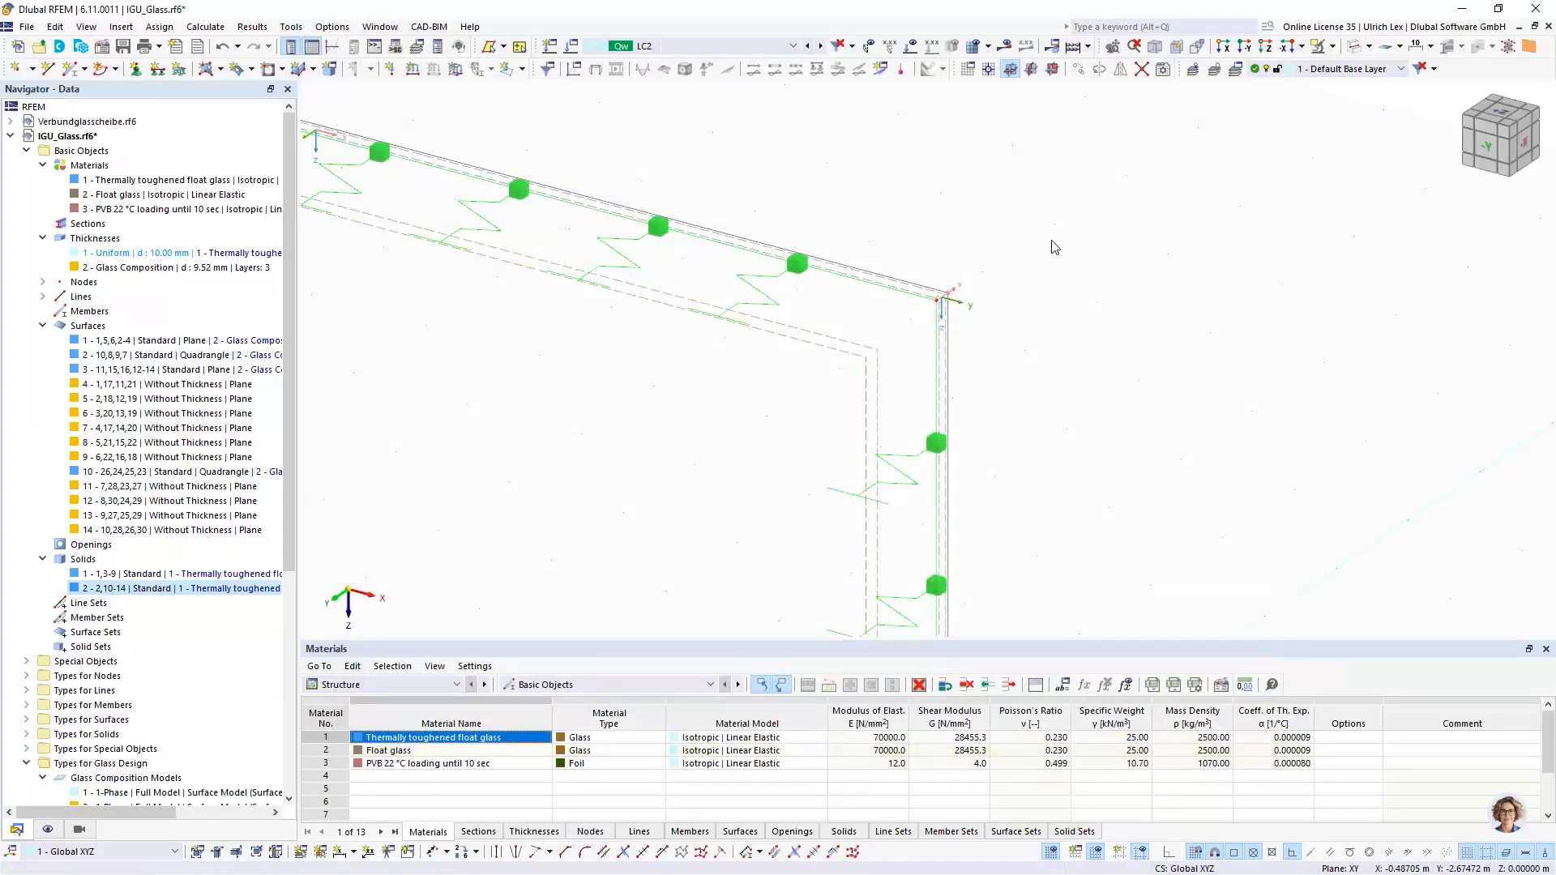
Step: Examine the narrow edge surfaces and line supports around the curved pane's upper corner
scroll(778, 256, down, 10)
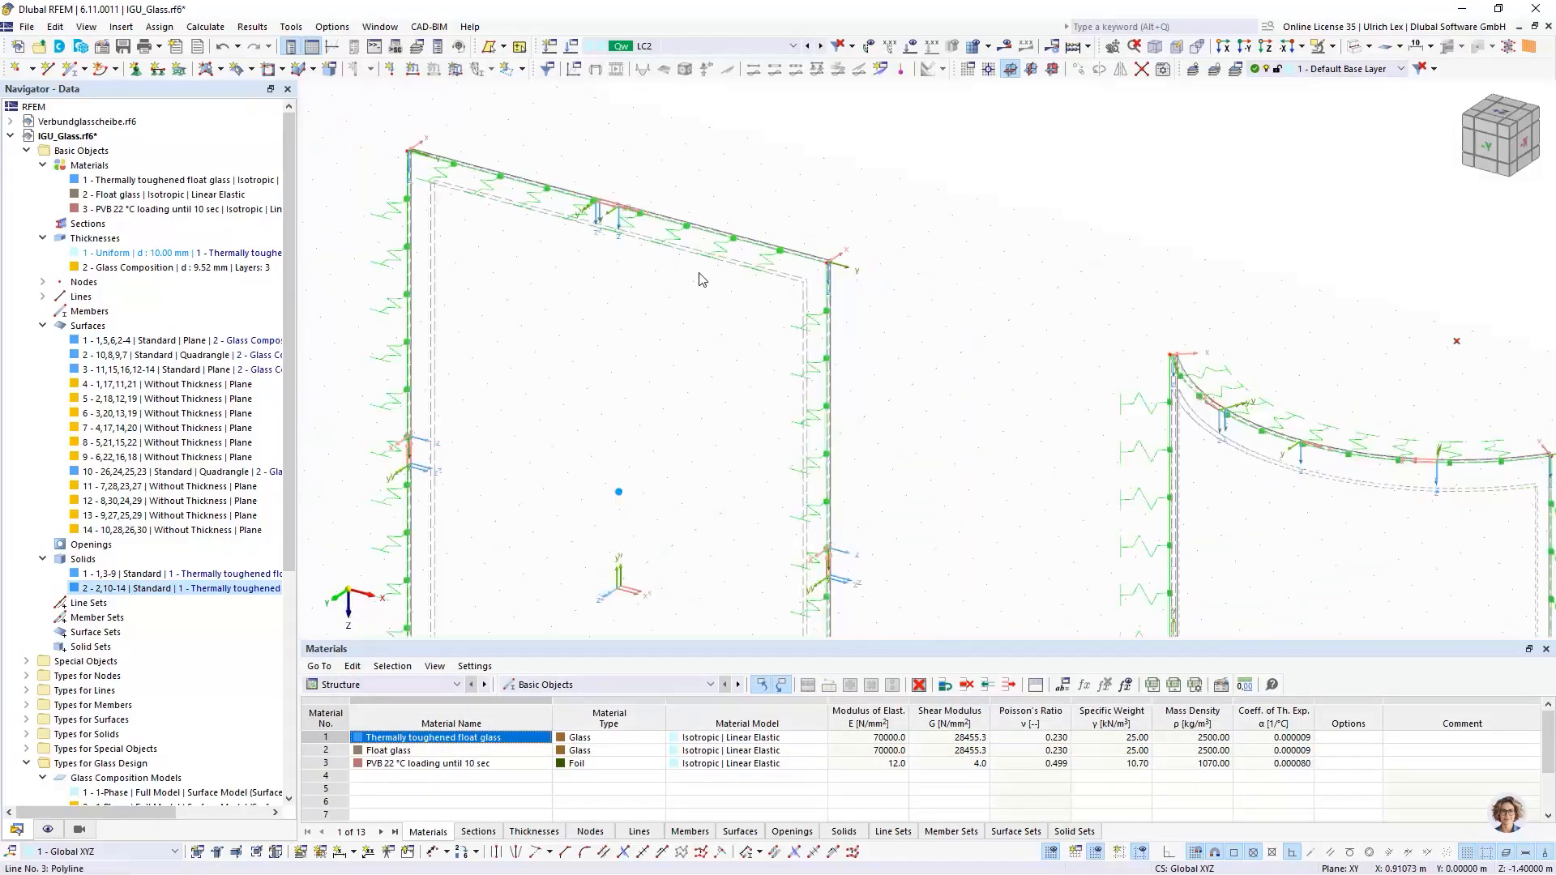
scroll(1065, 464, up, 2)
ctrl+middle_drag(841, 495, 919, 490)
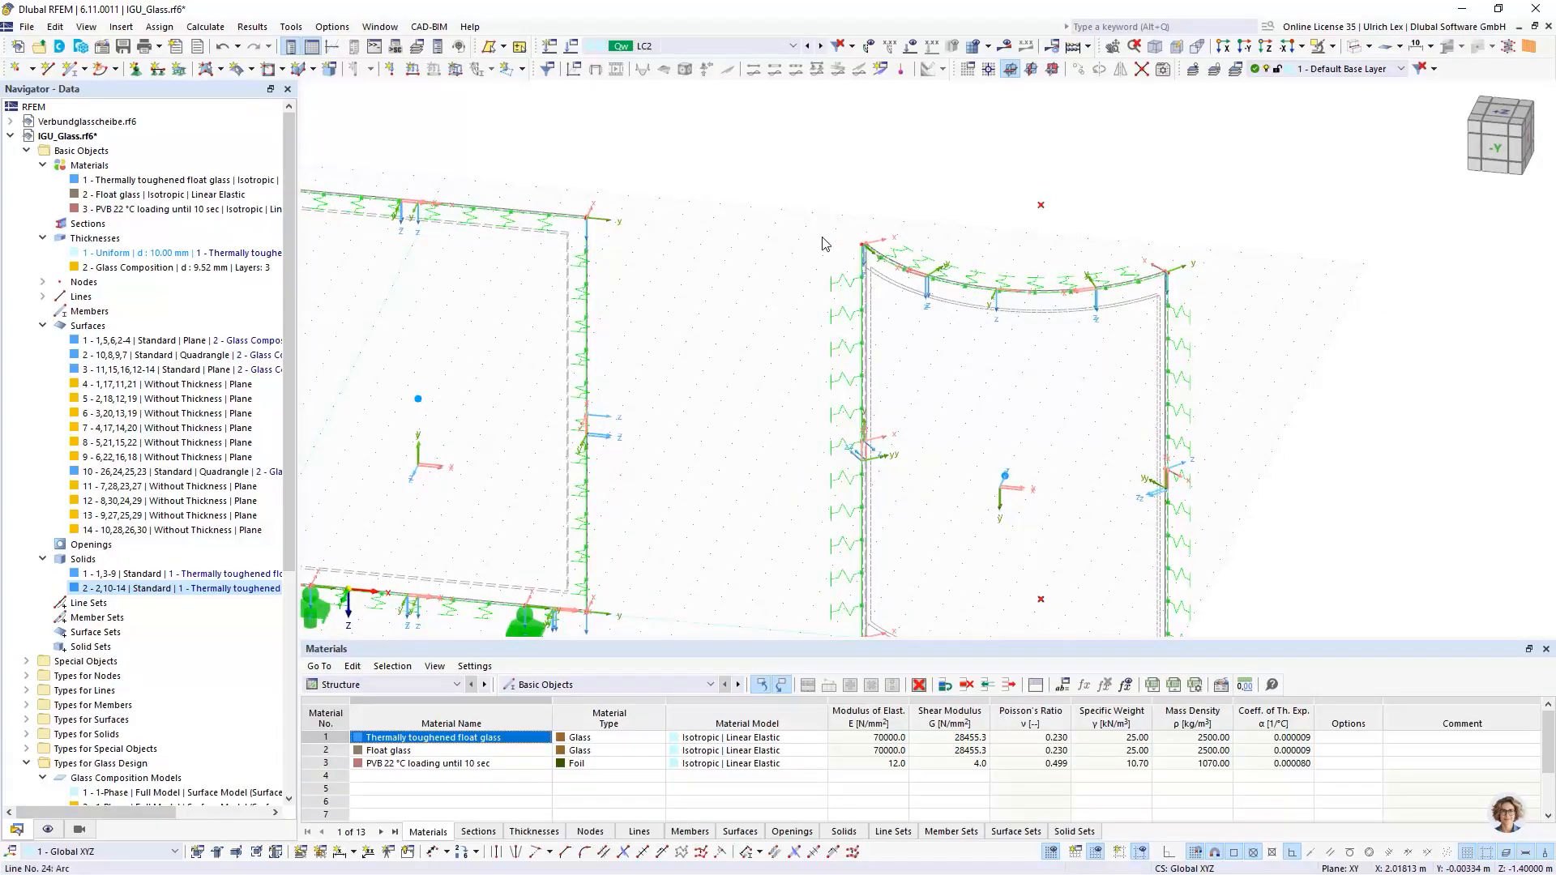
scroll(936, 262, up, 8)
scroll(934, 261, up, 3)
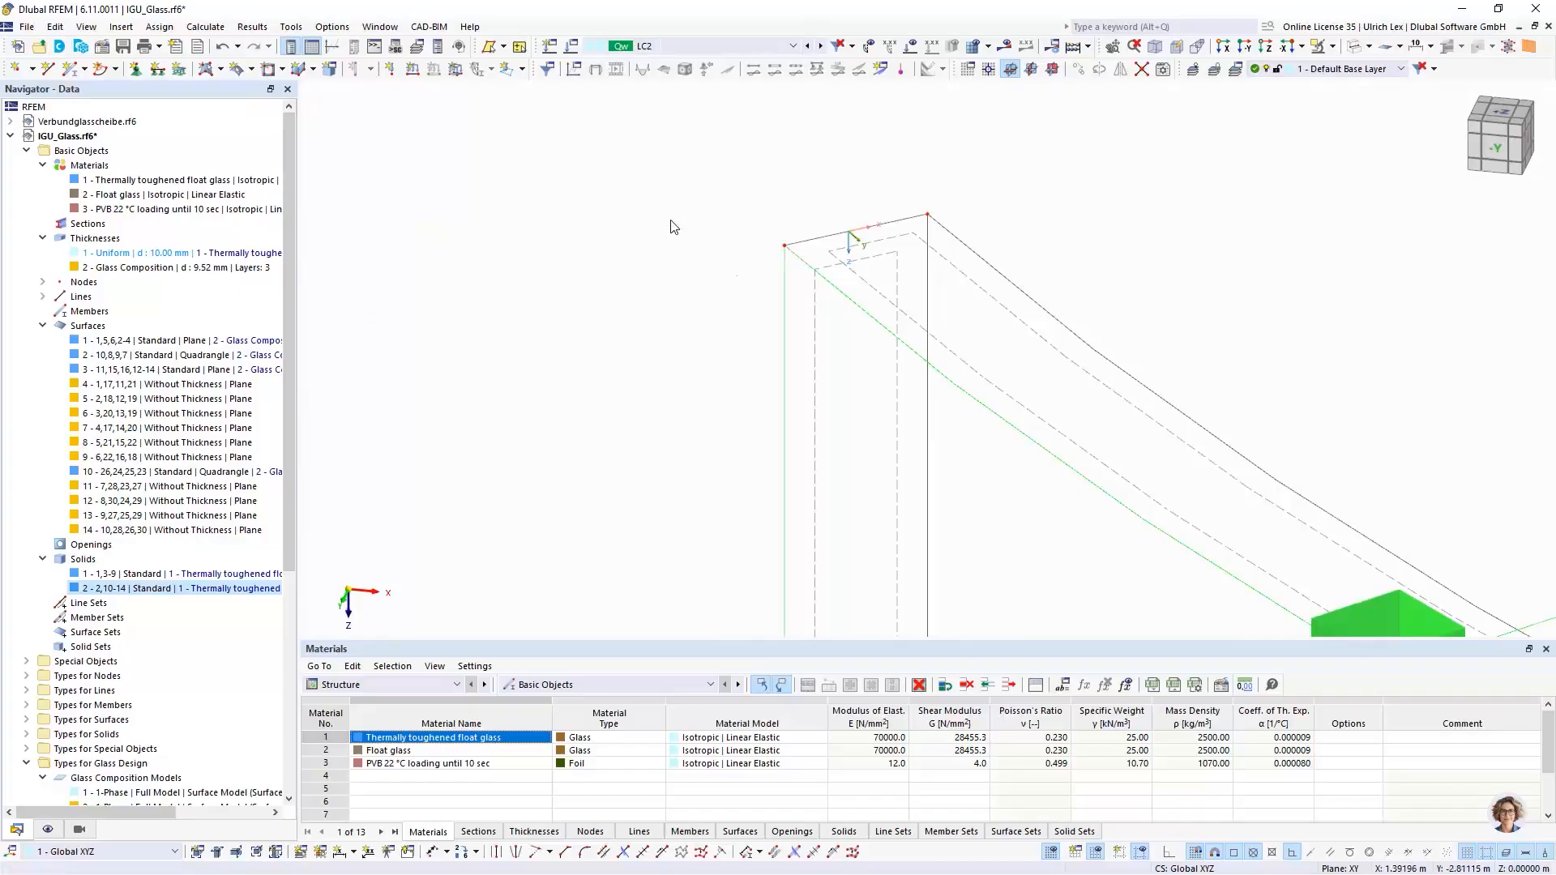
scroll(810, 269, down, 3)
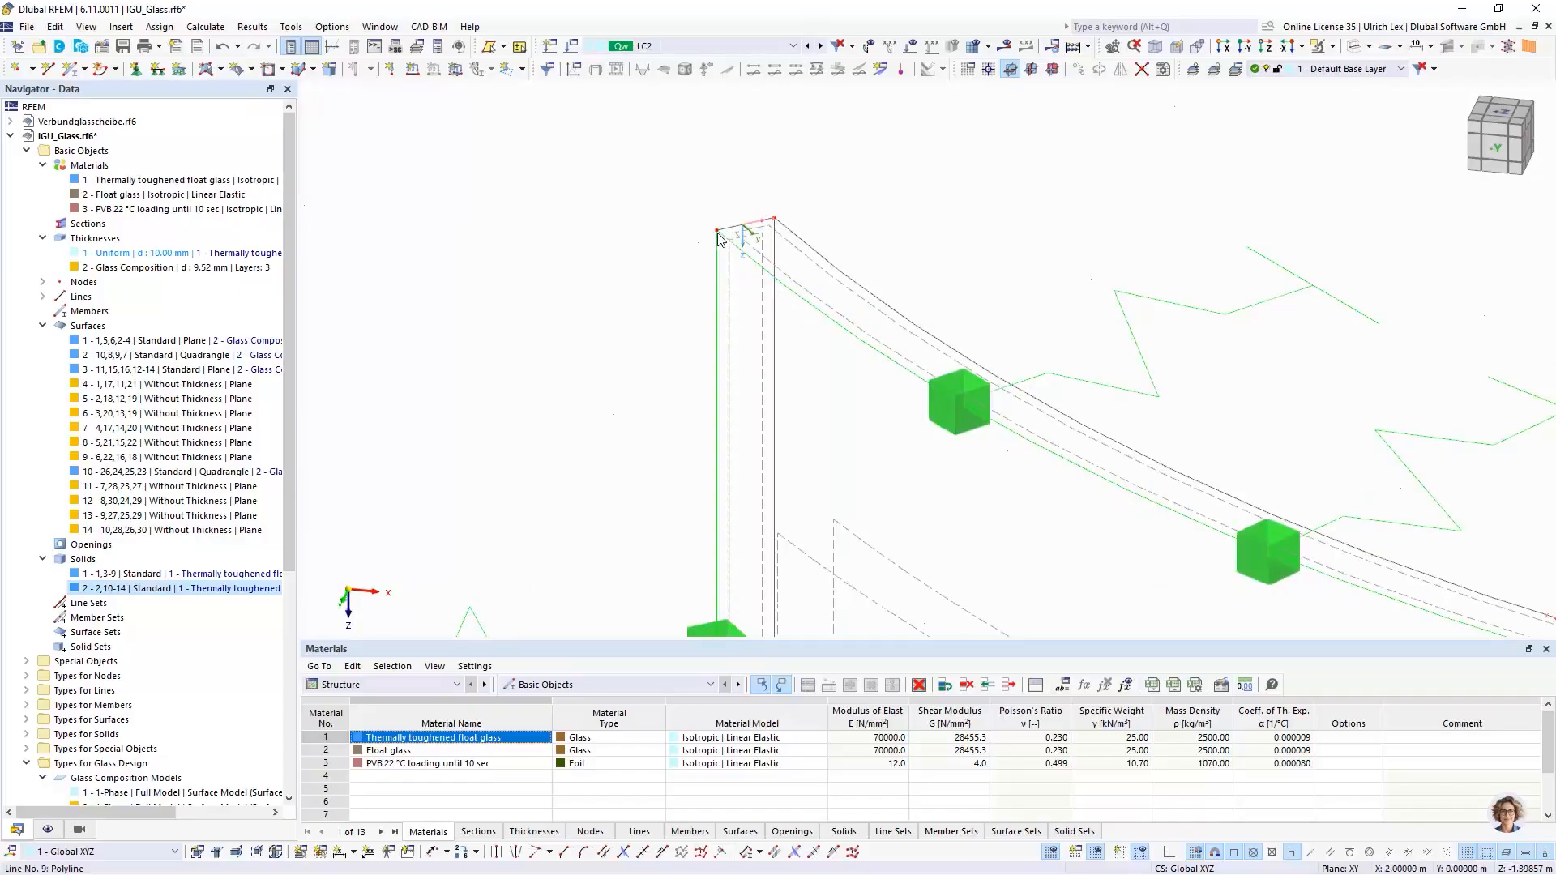
scroll(640, 191, down, 3)
scroll(728, 422, down, 5)
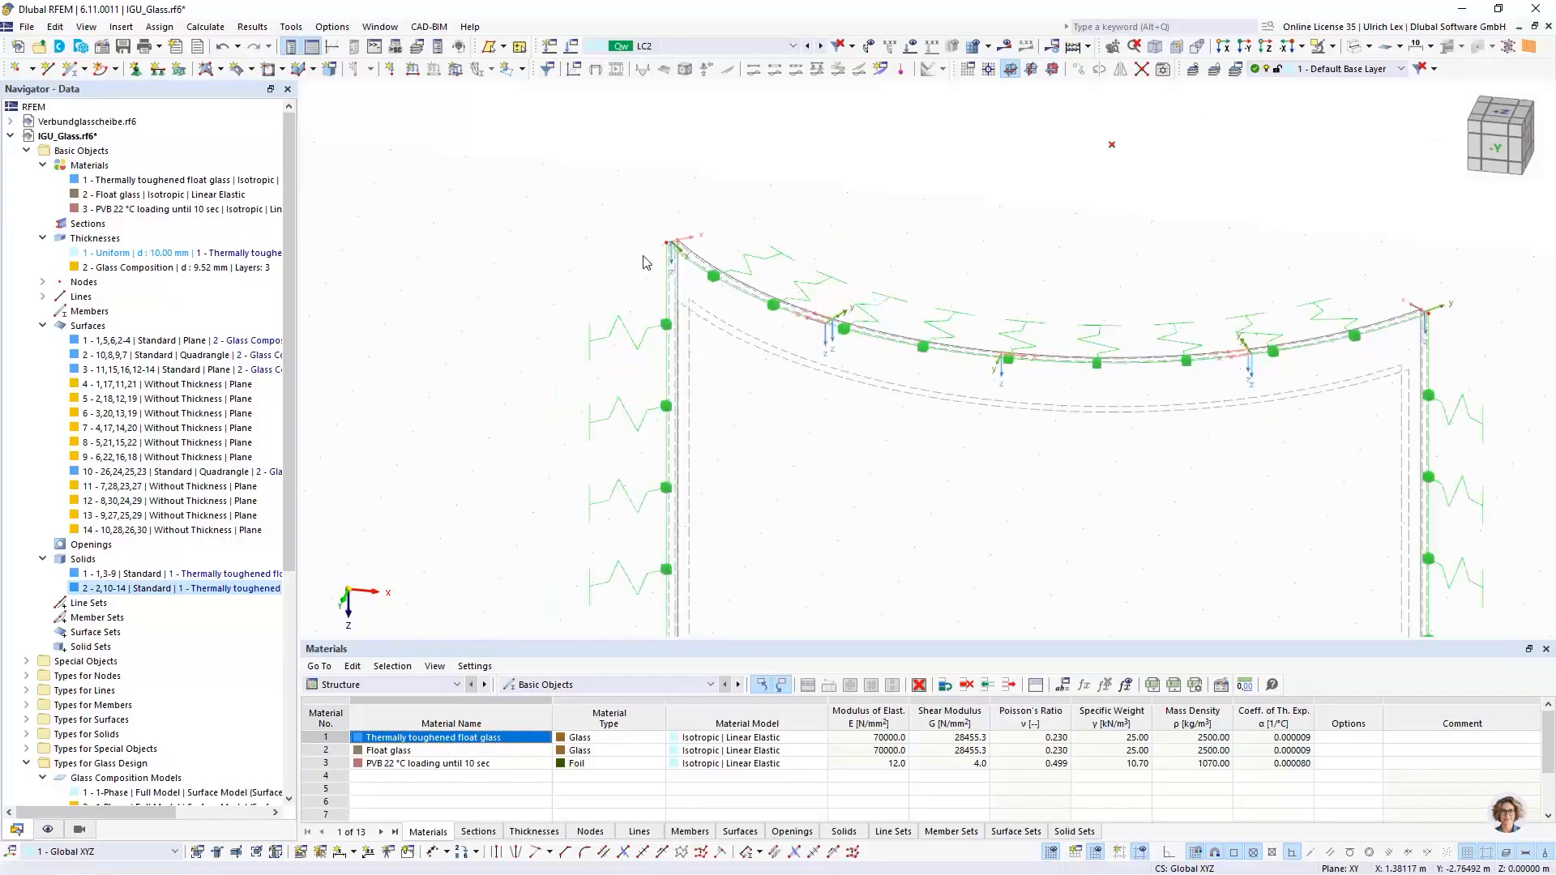
scroll(656, 259, up, 5)
scroll(615, 258, up, 3)
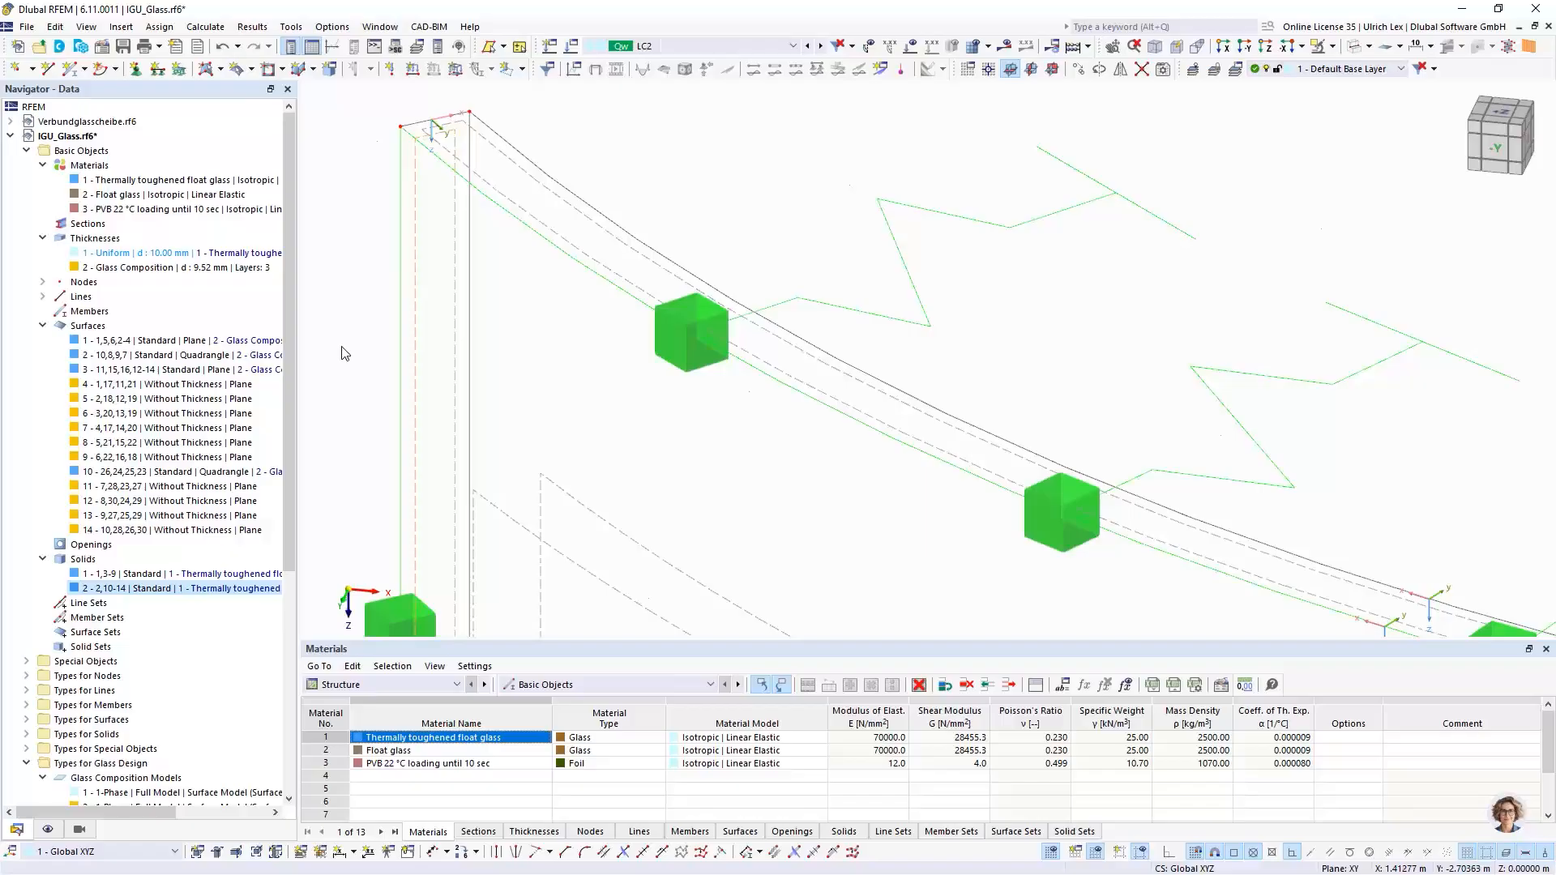
scroll(421, 244, down, 5)
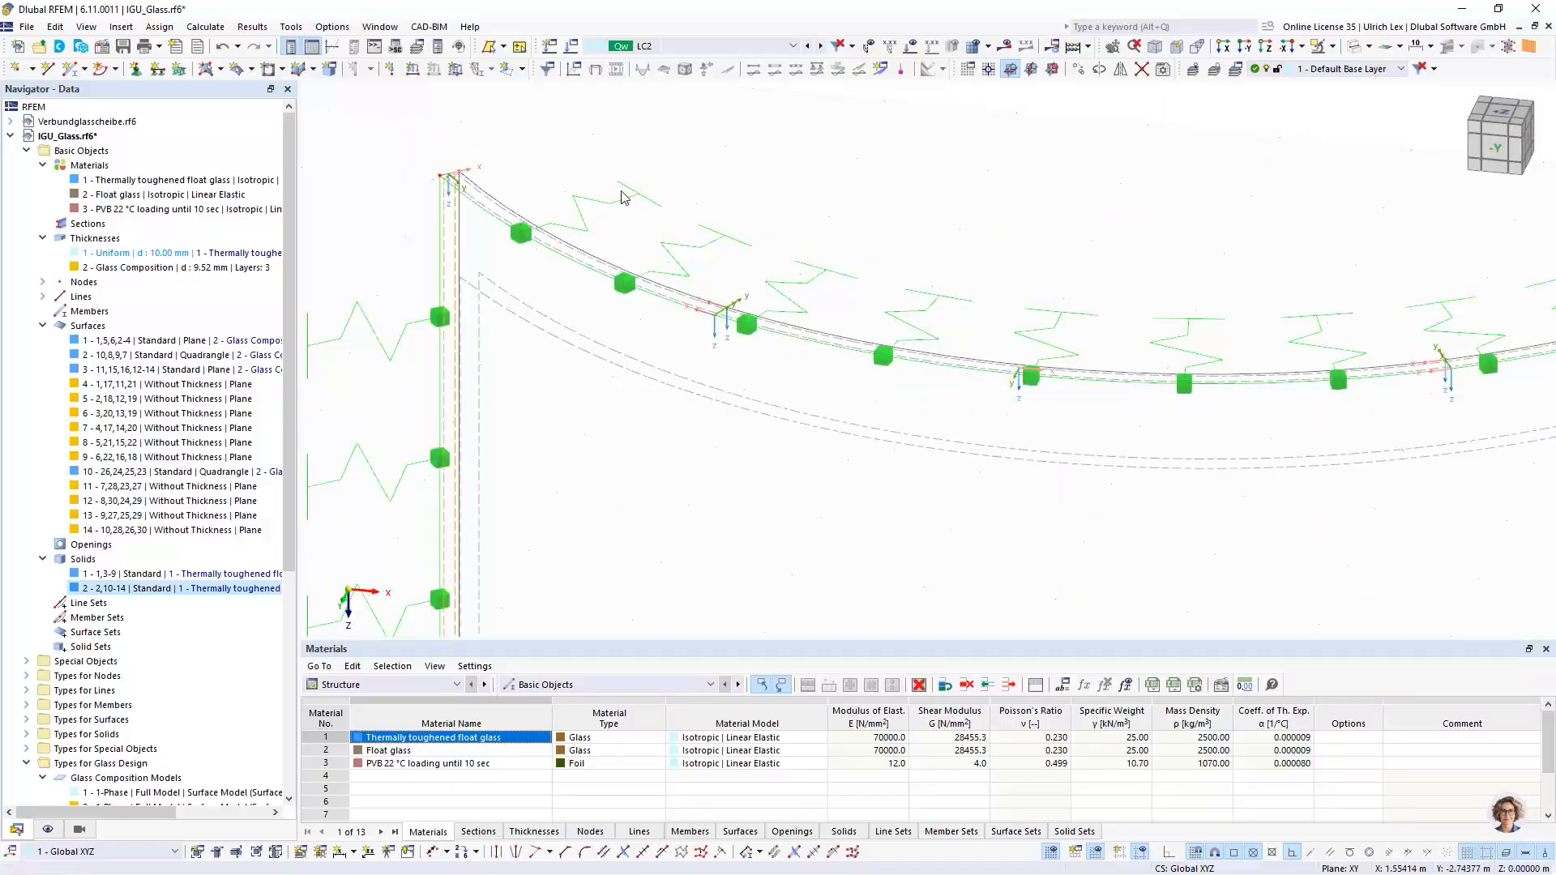
scroll(478, 187, down, 5)
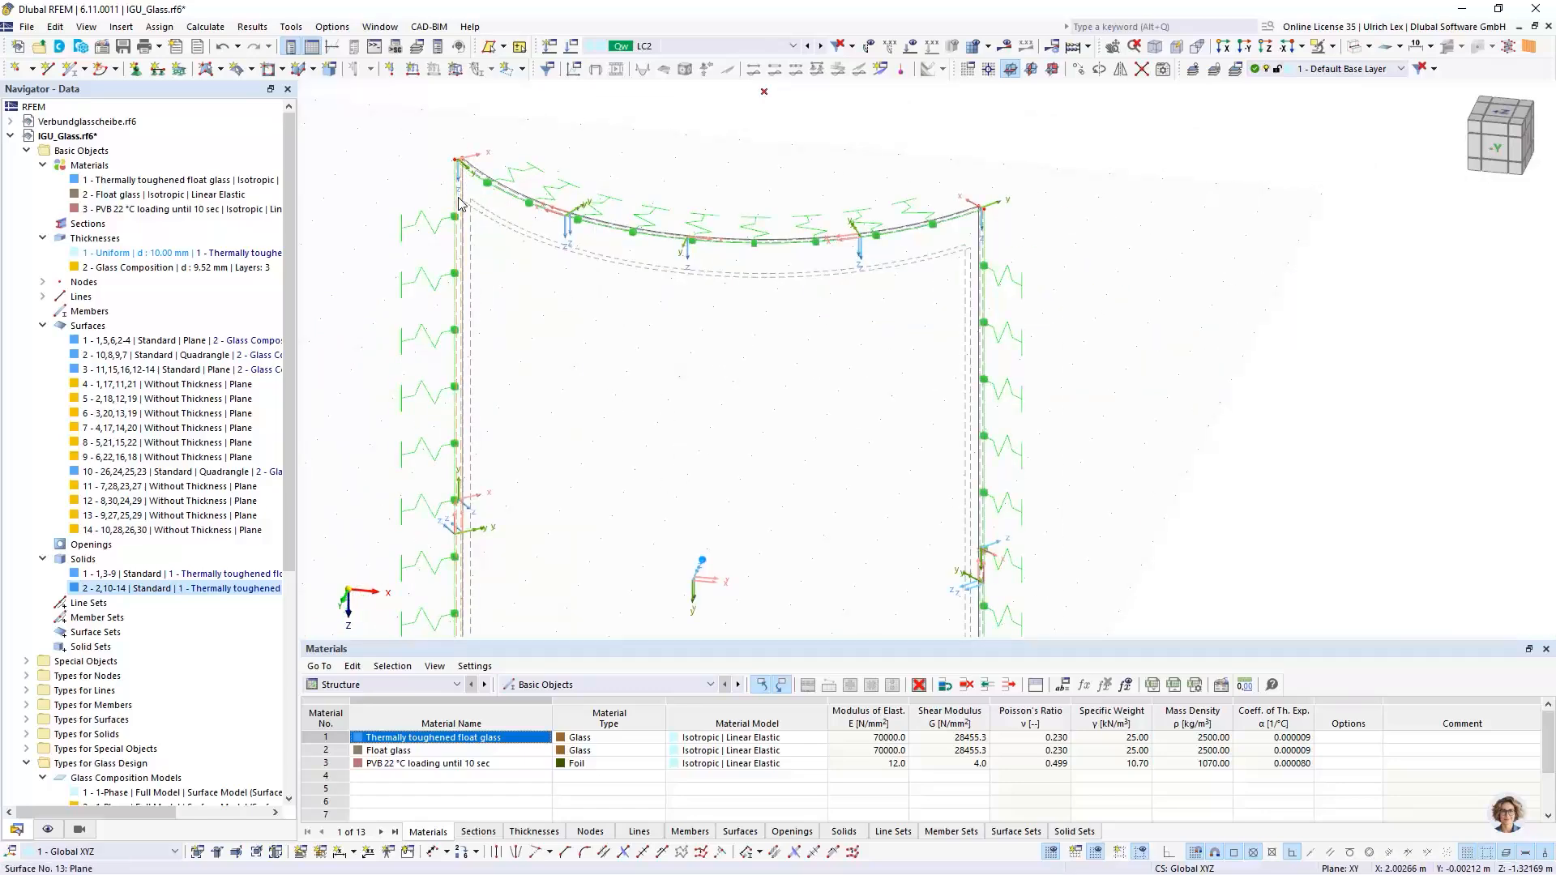
Step: Set the curved unit's upper and side edge surfaces 12 and 13 to Standard stiffness and open their uniform 10 mm thickness for editing
scroll(453, 195, up, 3)
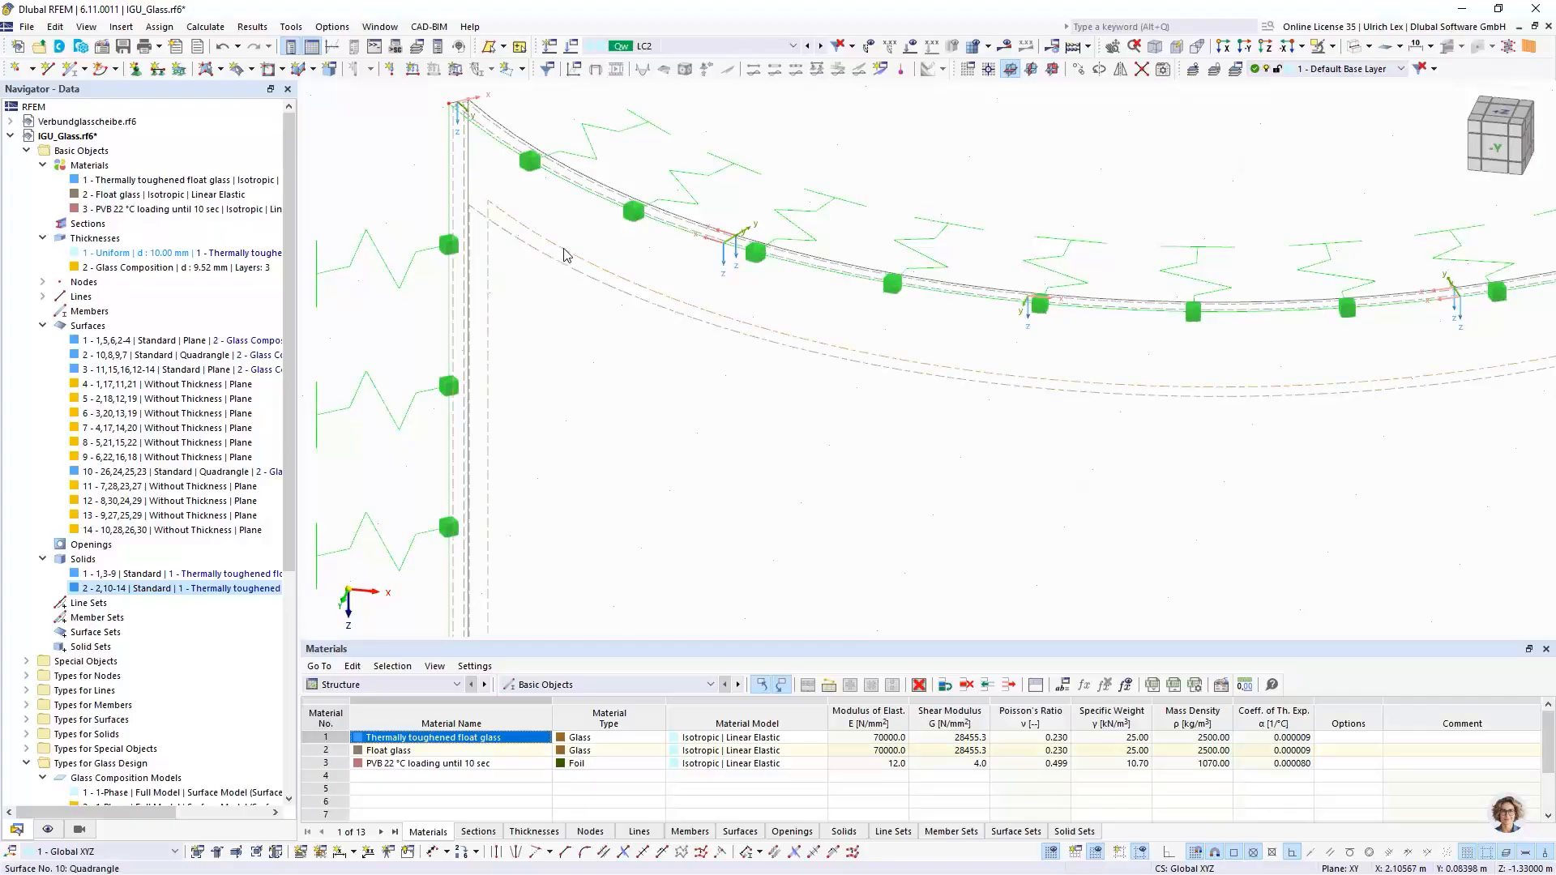
scroll(545, 259, down, 3)
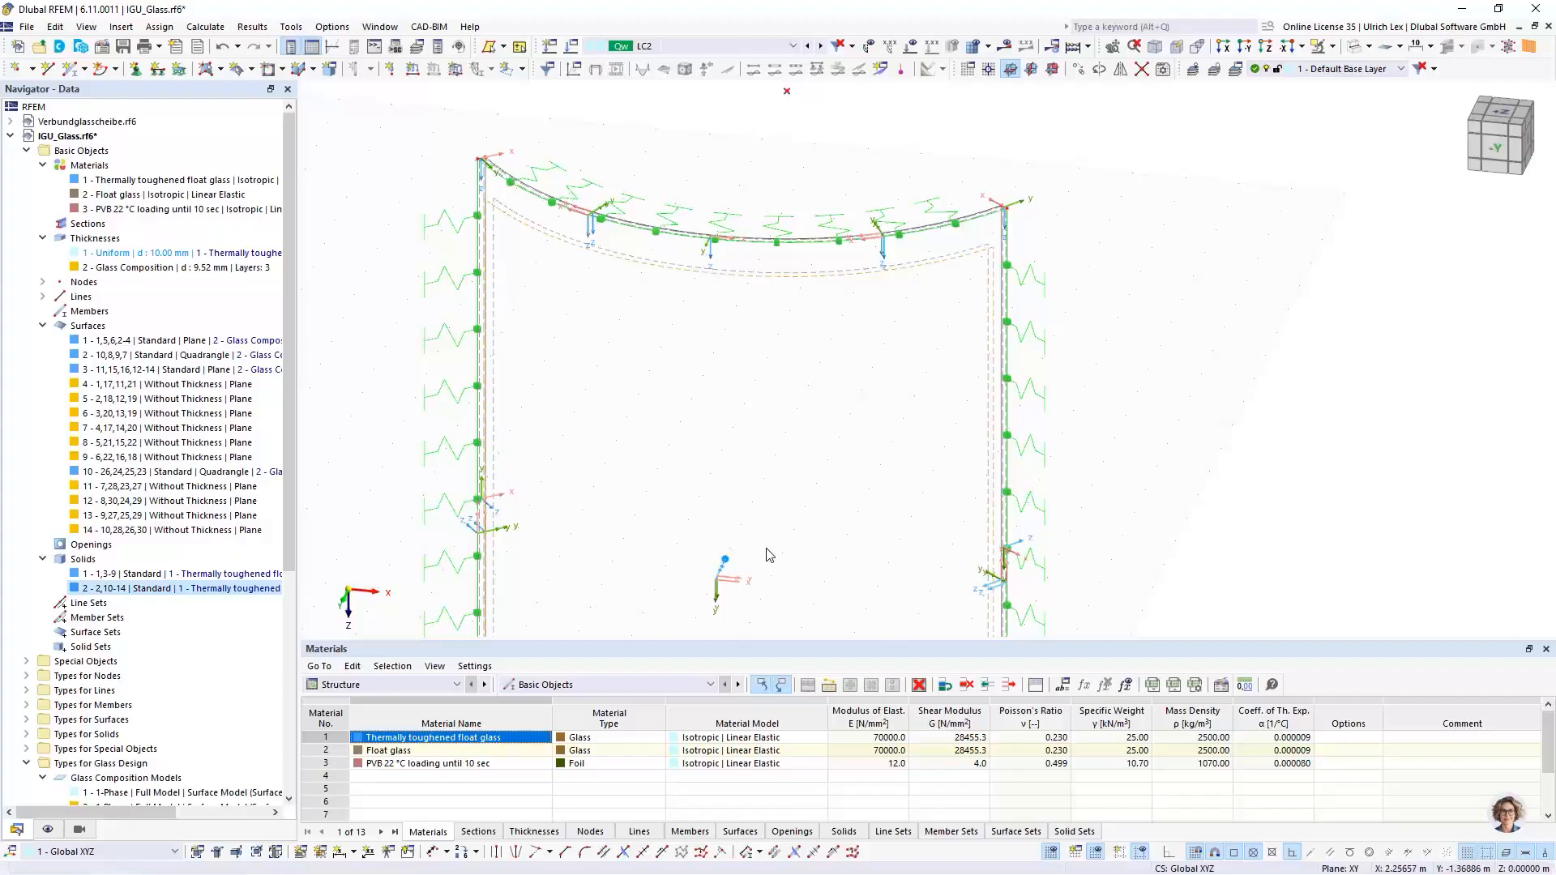
scroll(769, 543, up, 2)
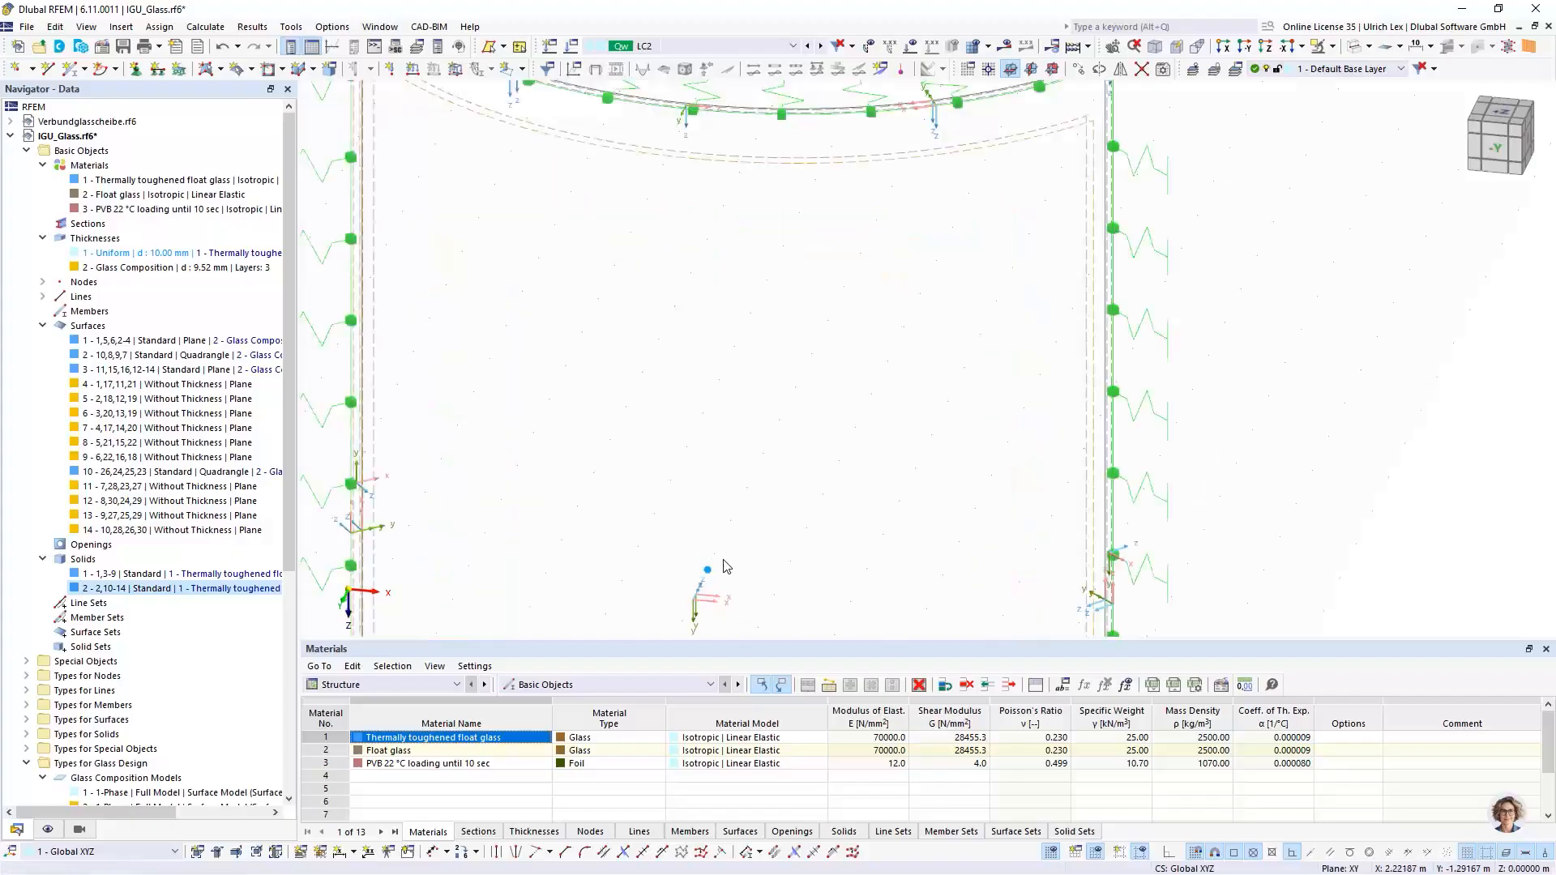
scroll(711, 583, down, 2)
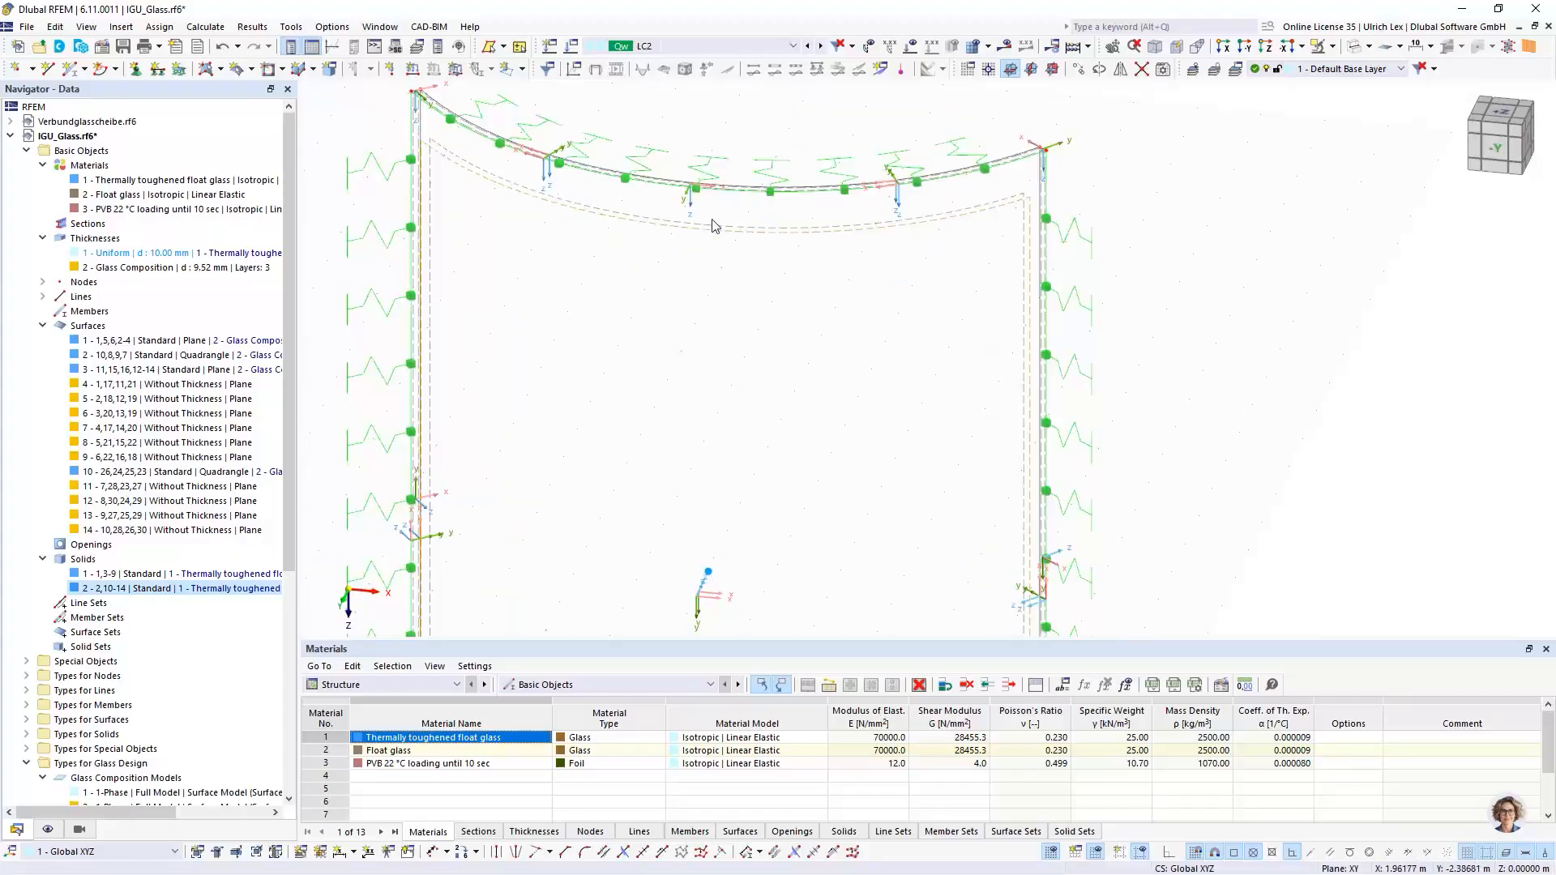
scroll(717, 227, up, 3)
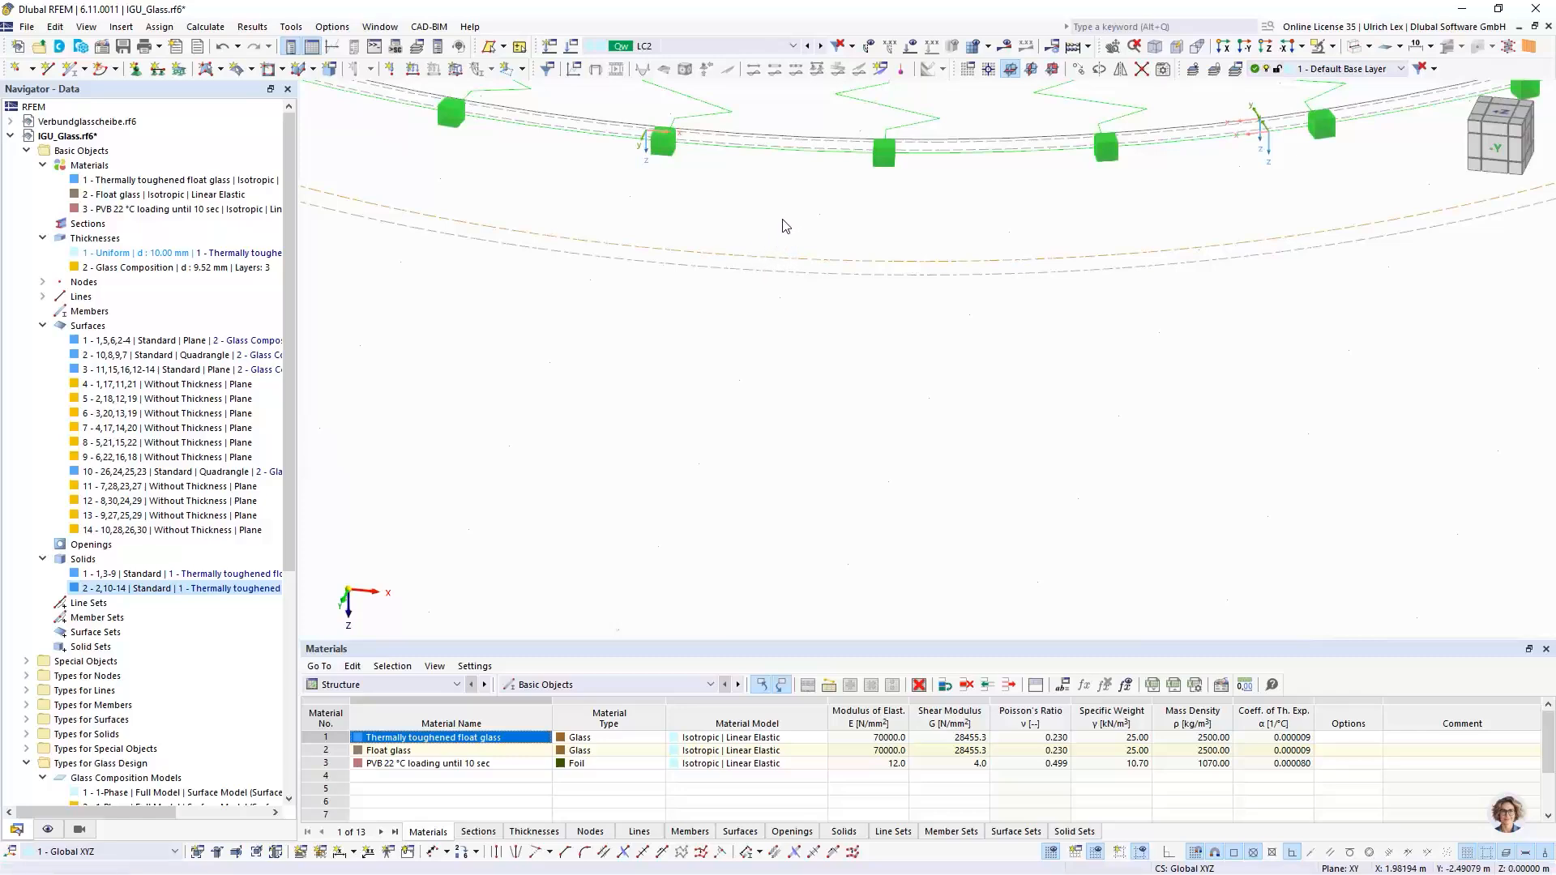
scroll(834, 316, down, 3)
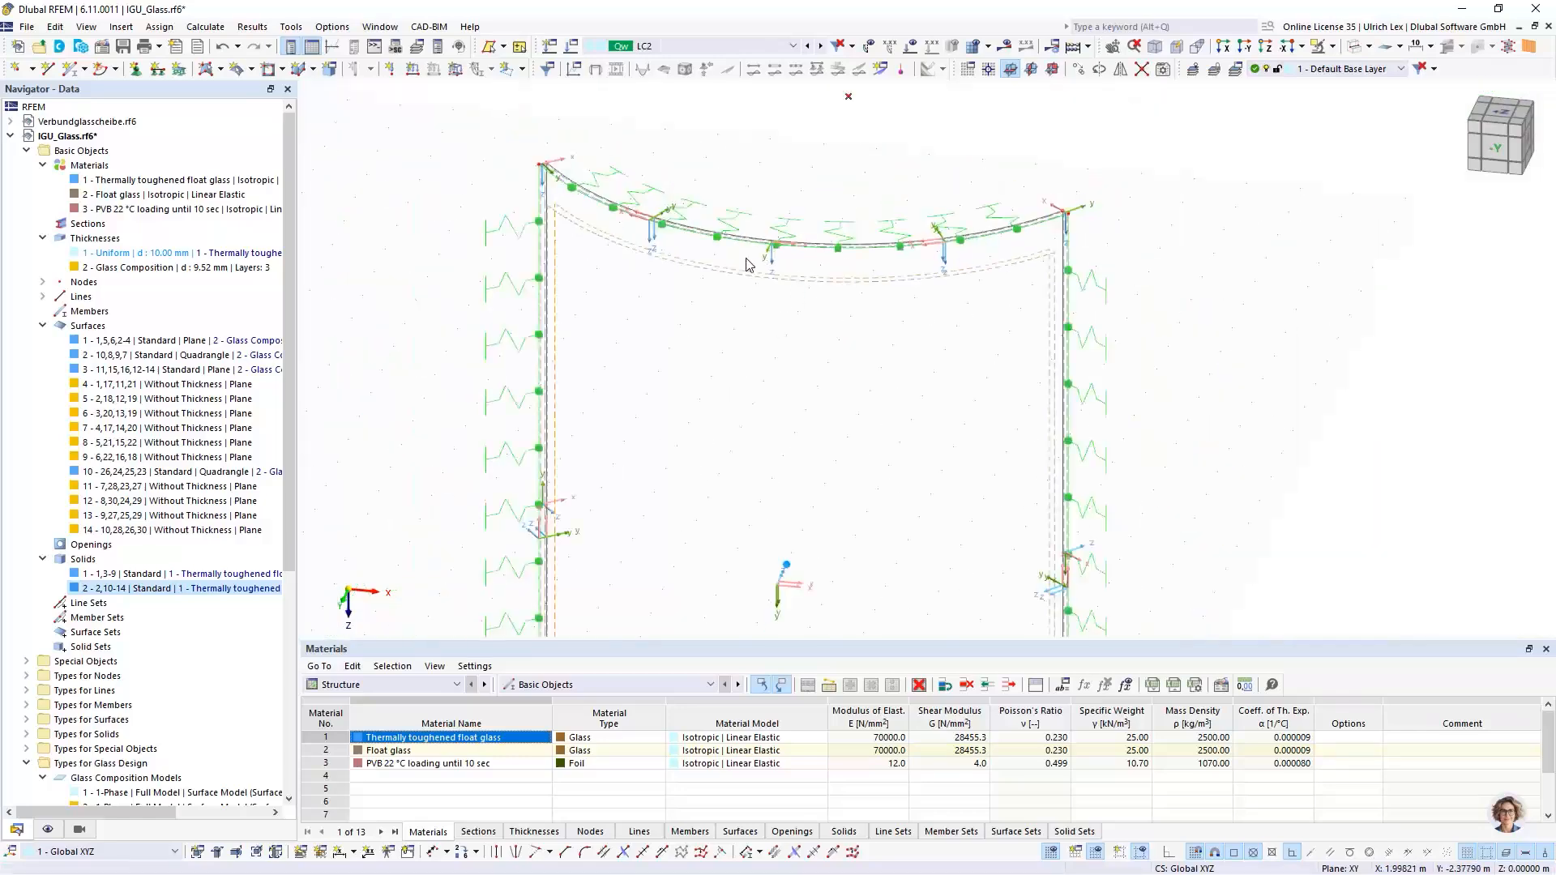
scroll(534, 220, up, 4)
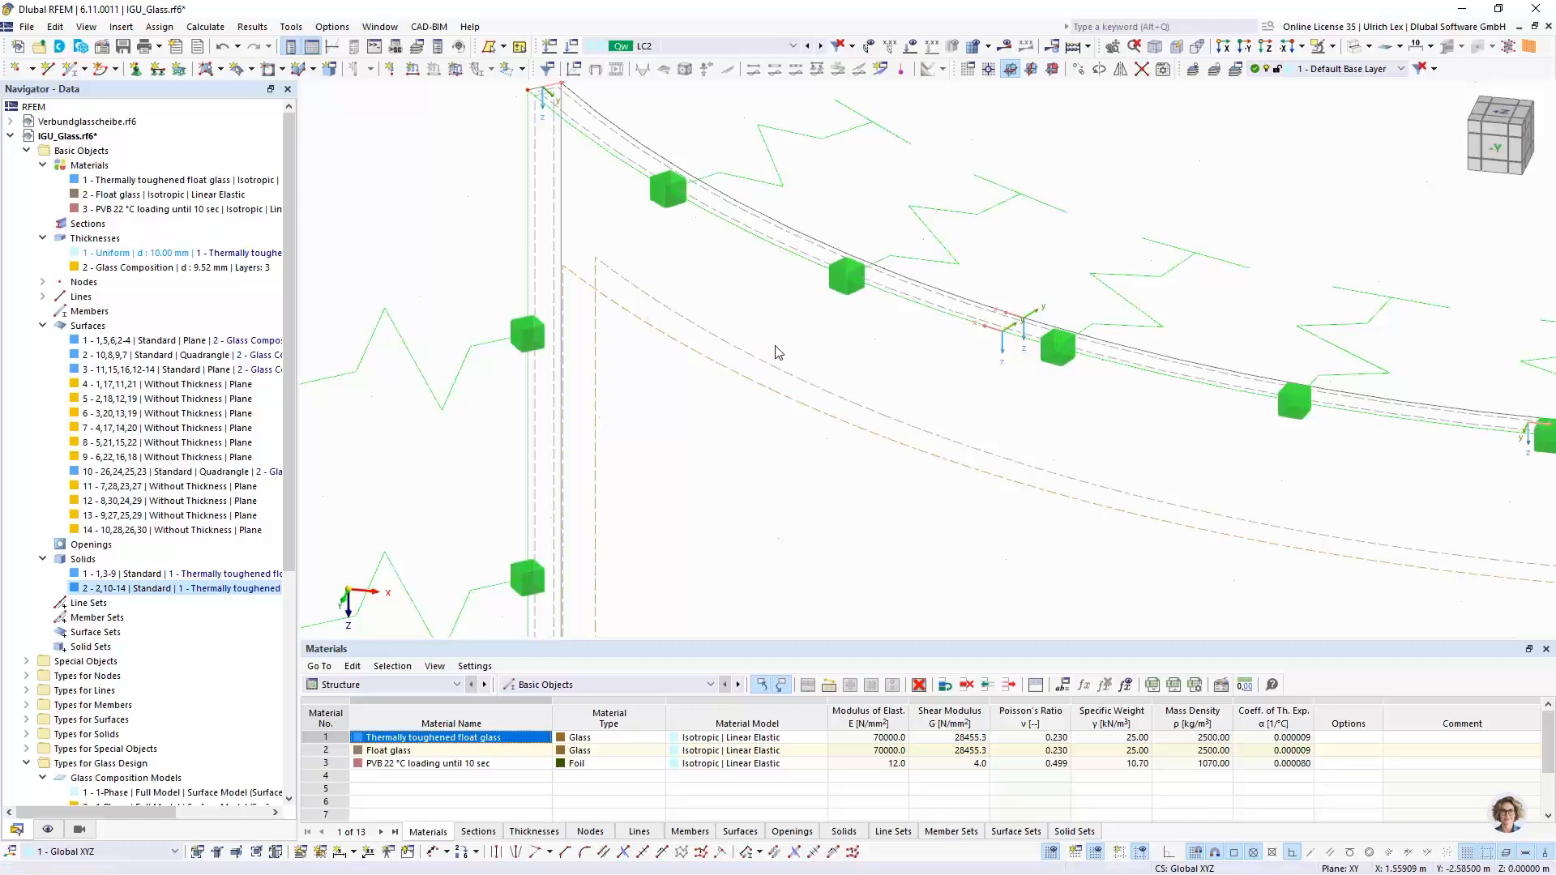
scroll(772, 348, down, 3)
scroll(612, 231, up, 3)
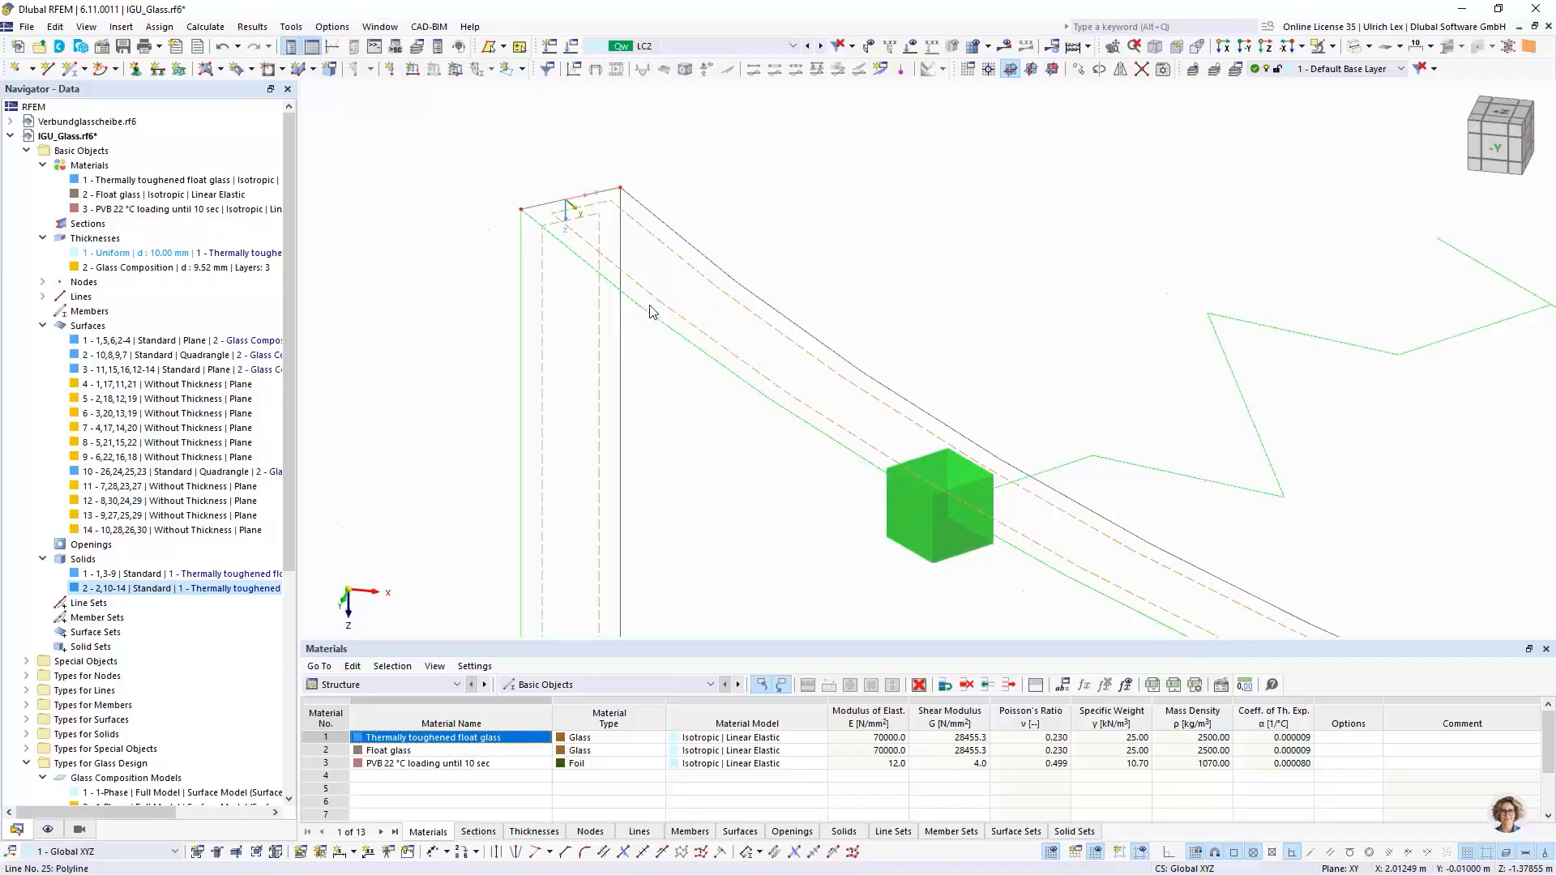
double_click(679, 322)
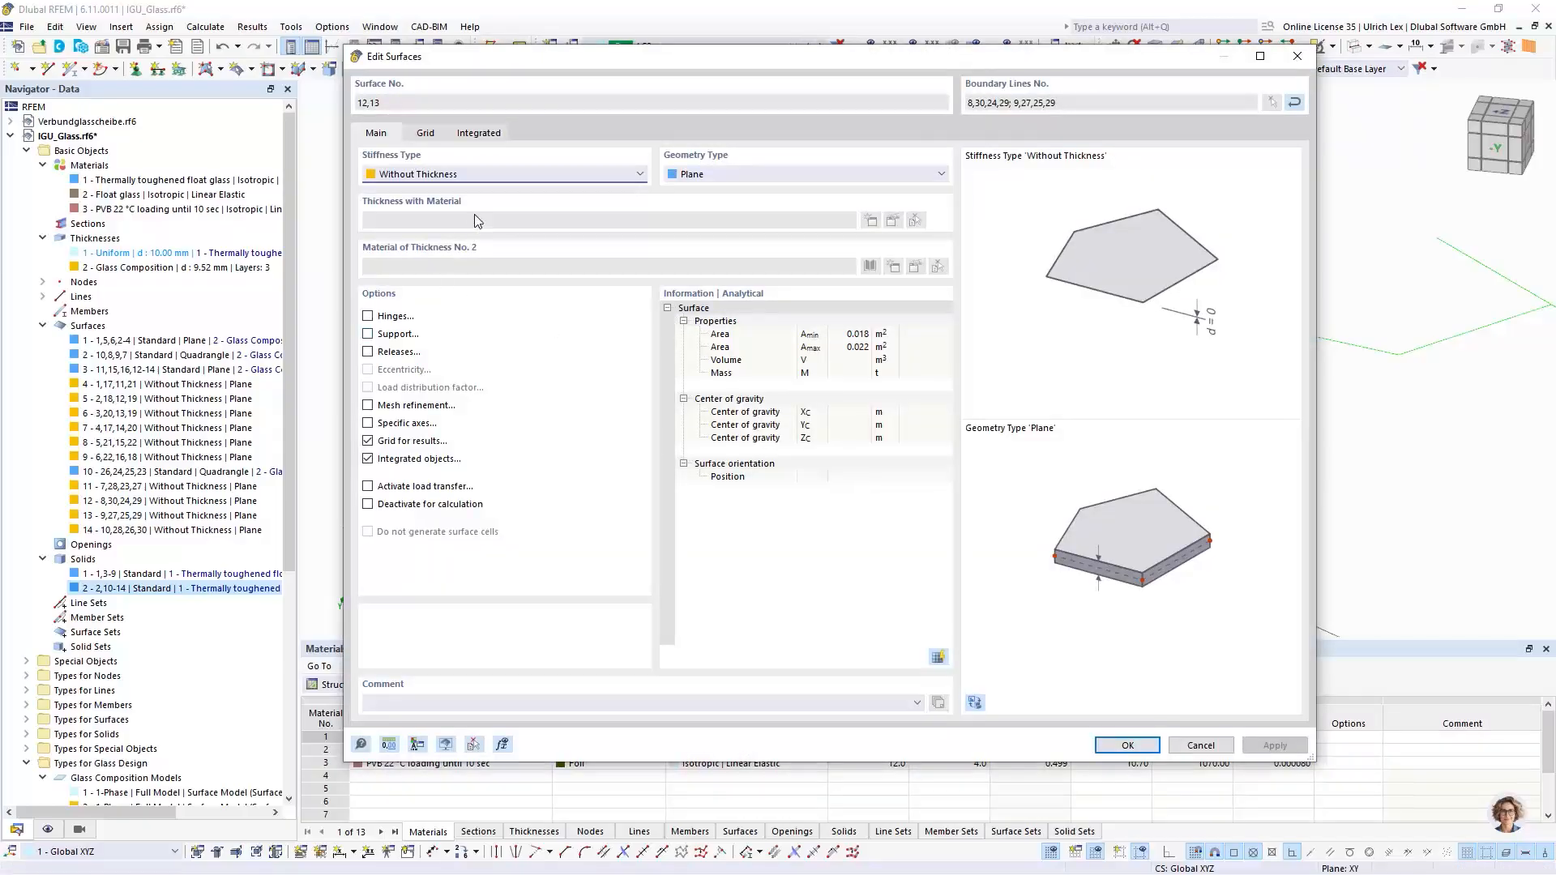
click(417, 174)
click(415, 191)
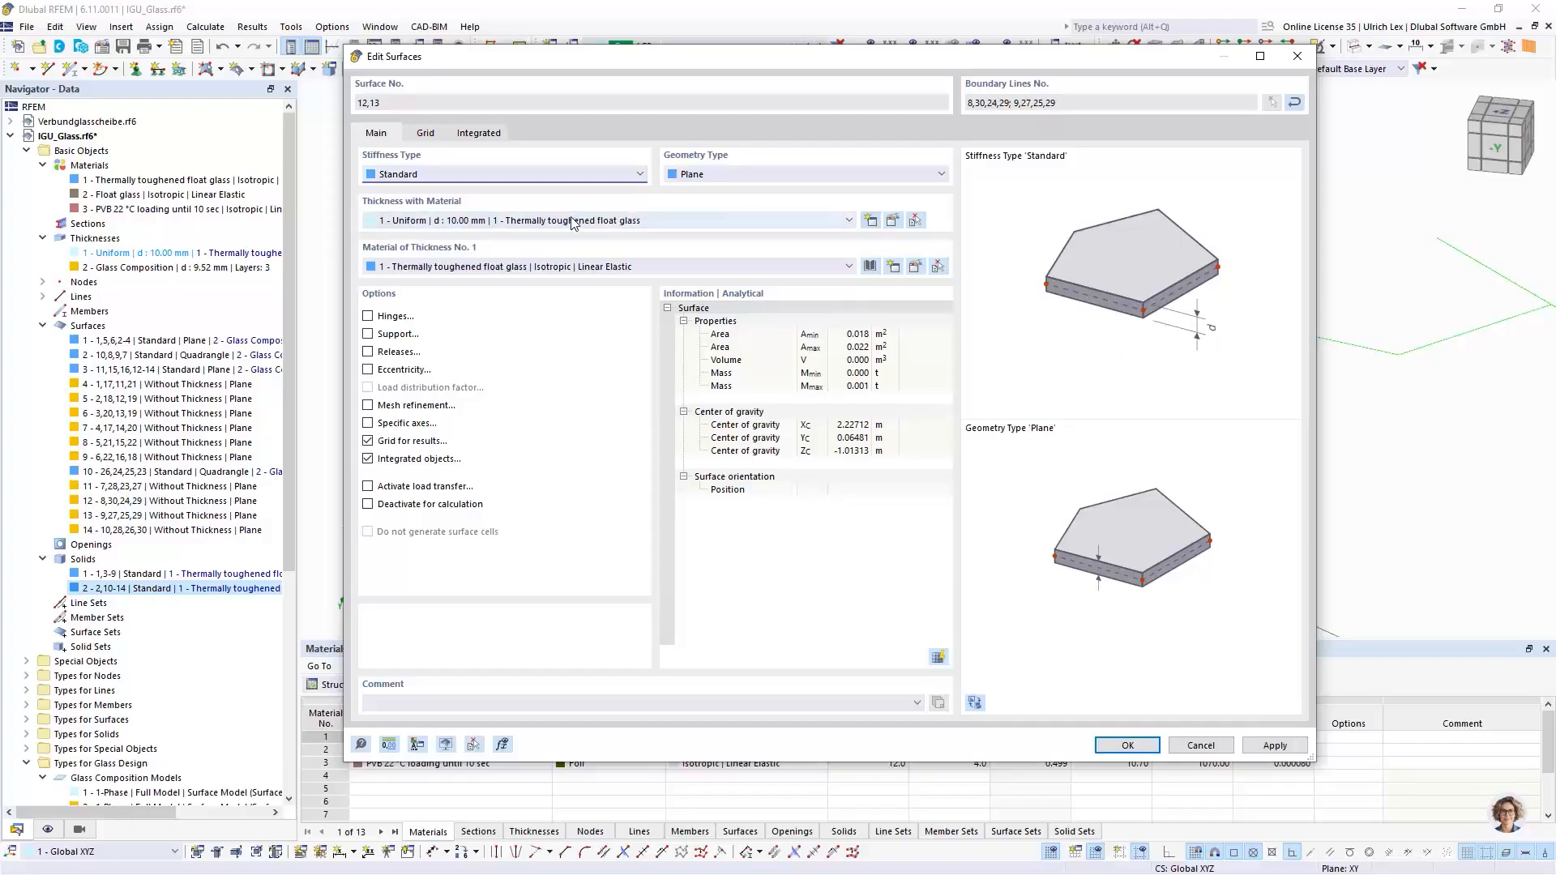
click(891, 221)
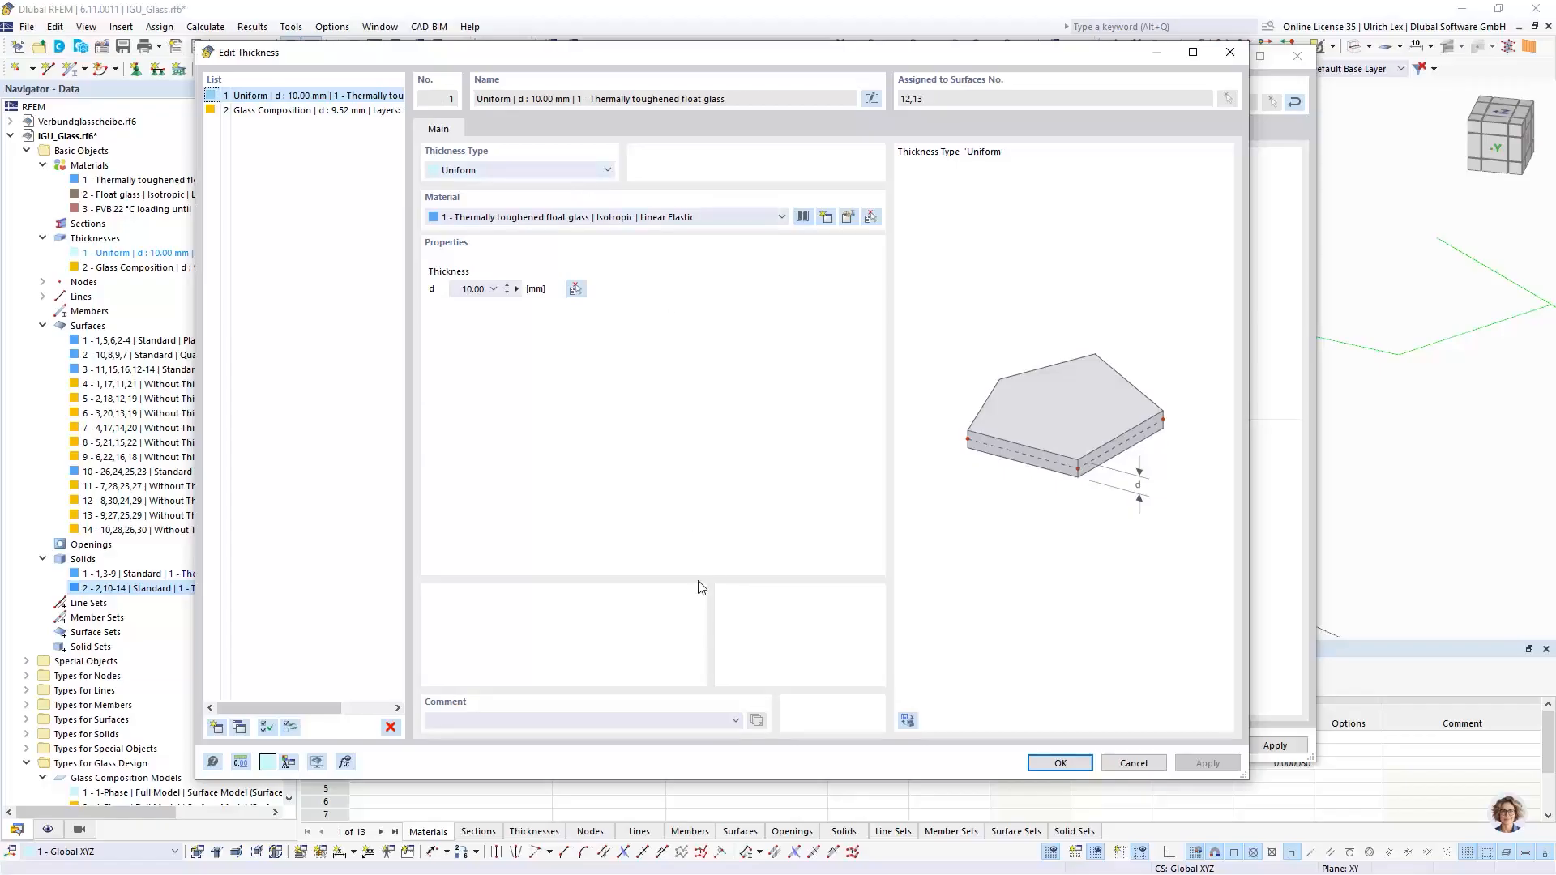
click(847, 219)
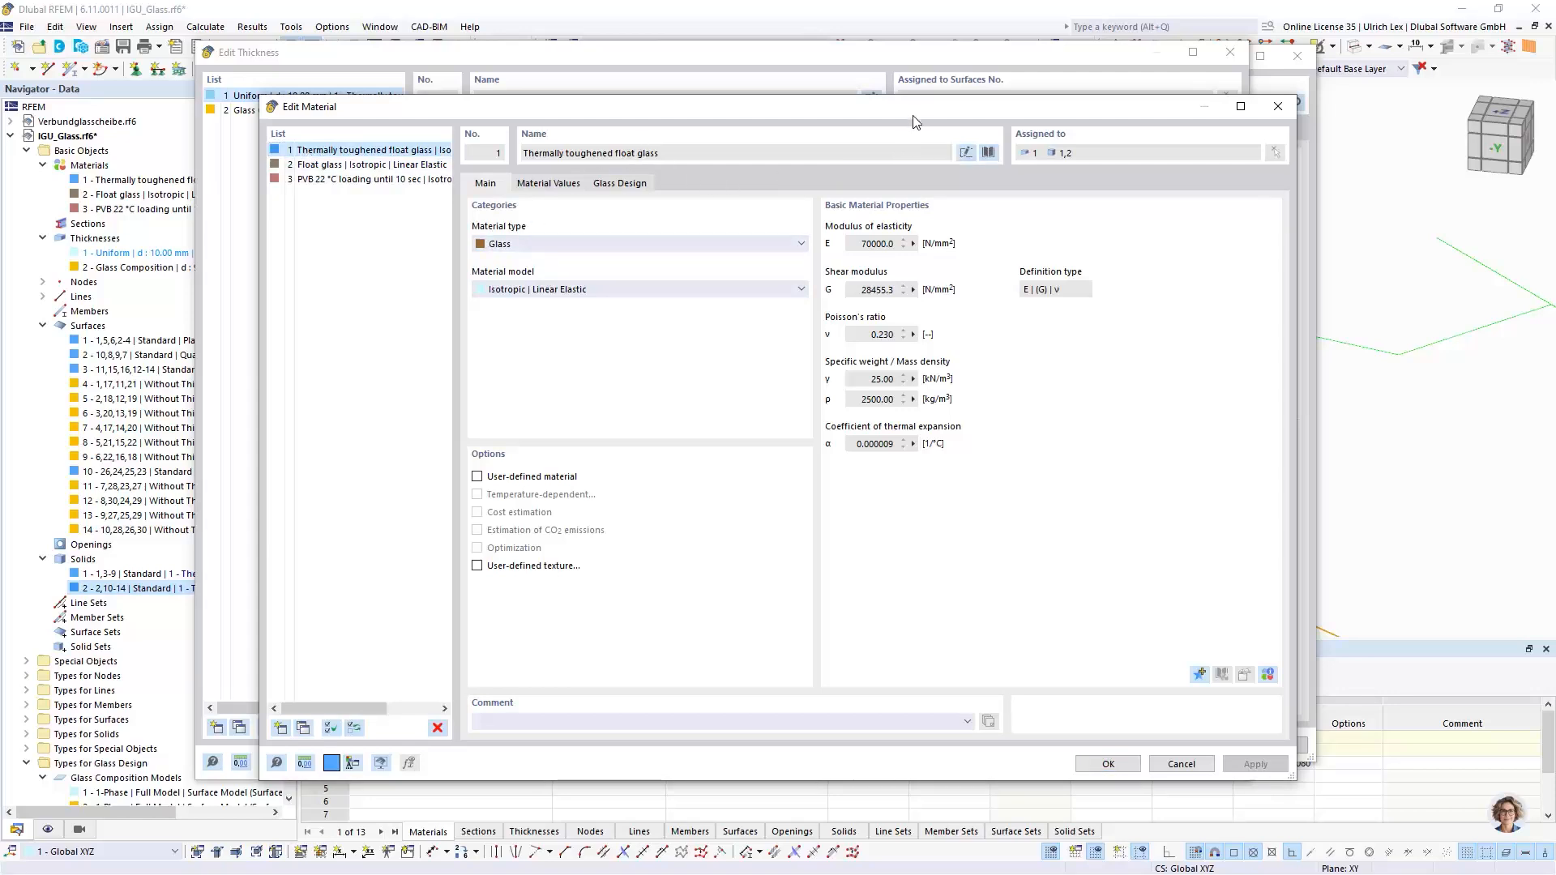
drag(911, 105, 903, 102)
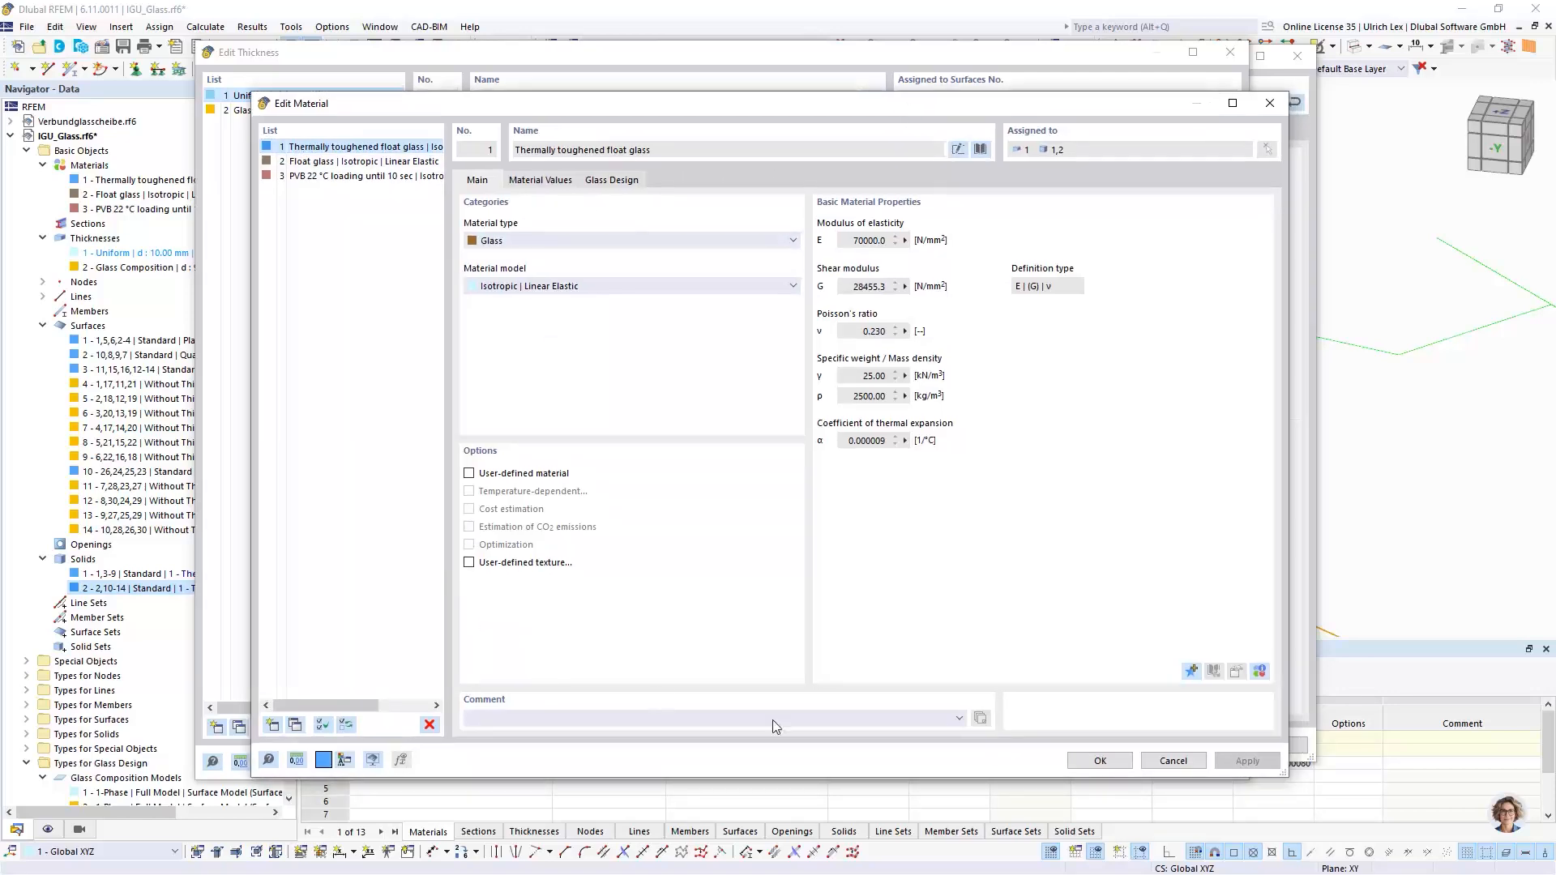
click(1171, 763)
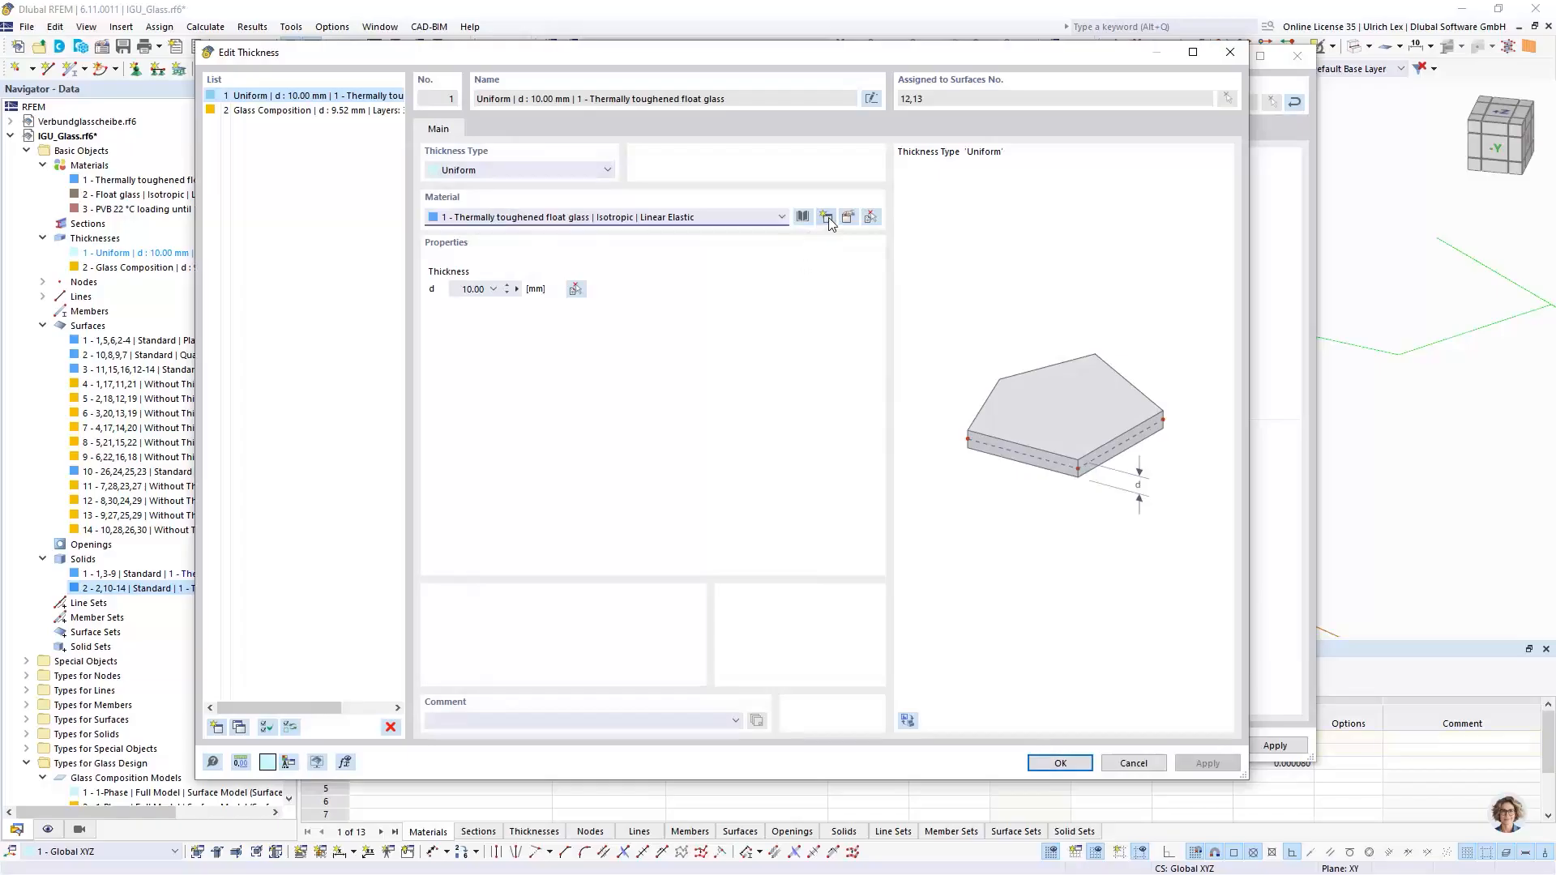
Step: Create a new material named Spacer for the uniform thickness, with a modulus of elasticity of 300 N/mm²
click(825, 218)
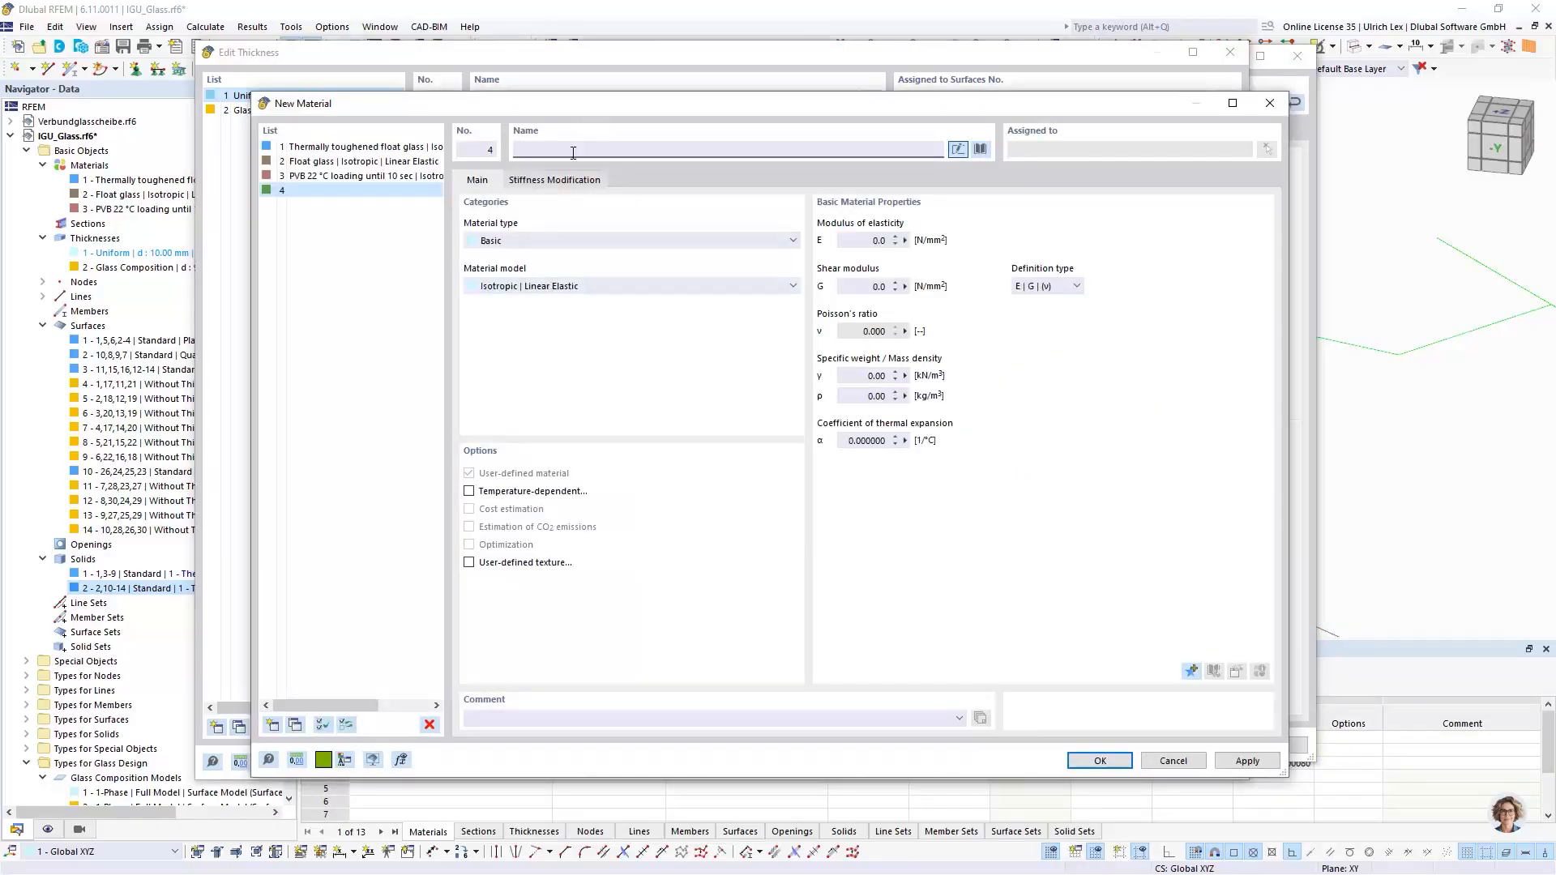
text(Spacer)
click(868, 239)
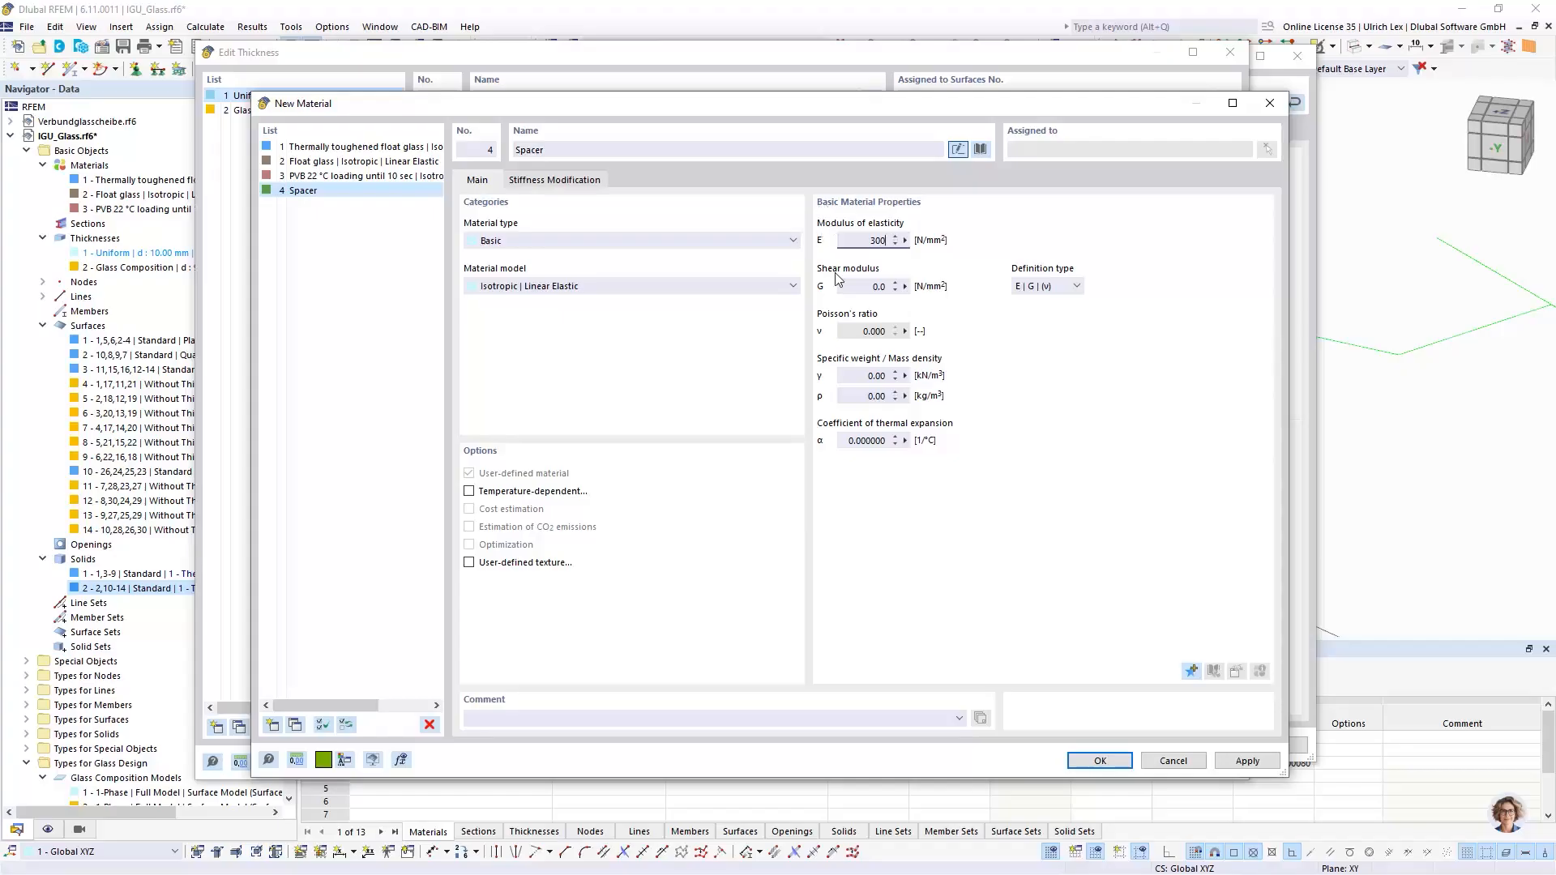
Step: Switch the Spacer material's definition type to E | (G) | ν and set Poisson's ratio to 0.49
click(1079, 288)
click(1057, 325)
click(1045, 286)
click(1046, 310)
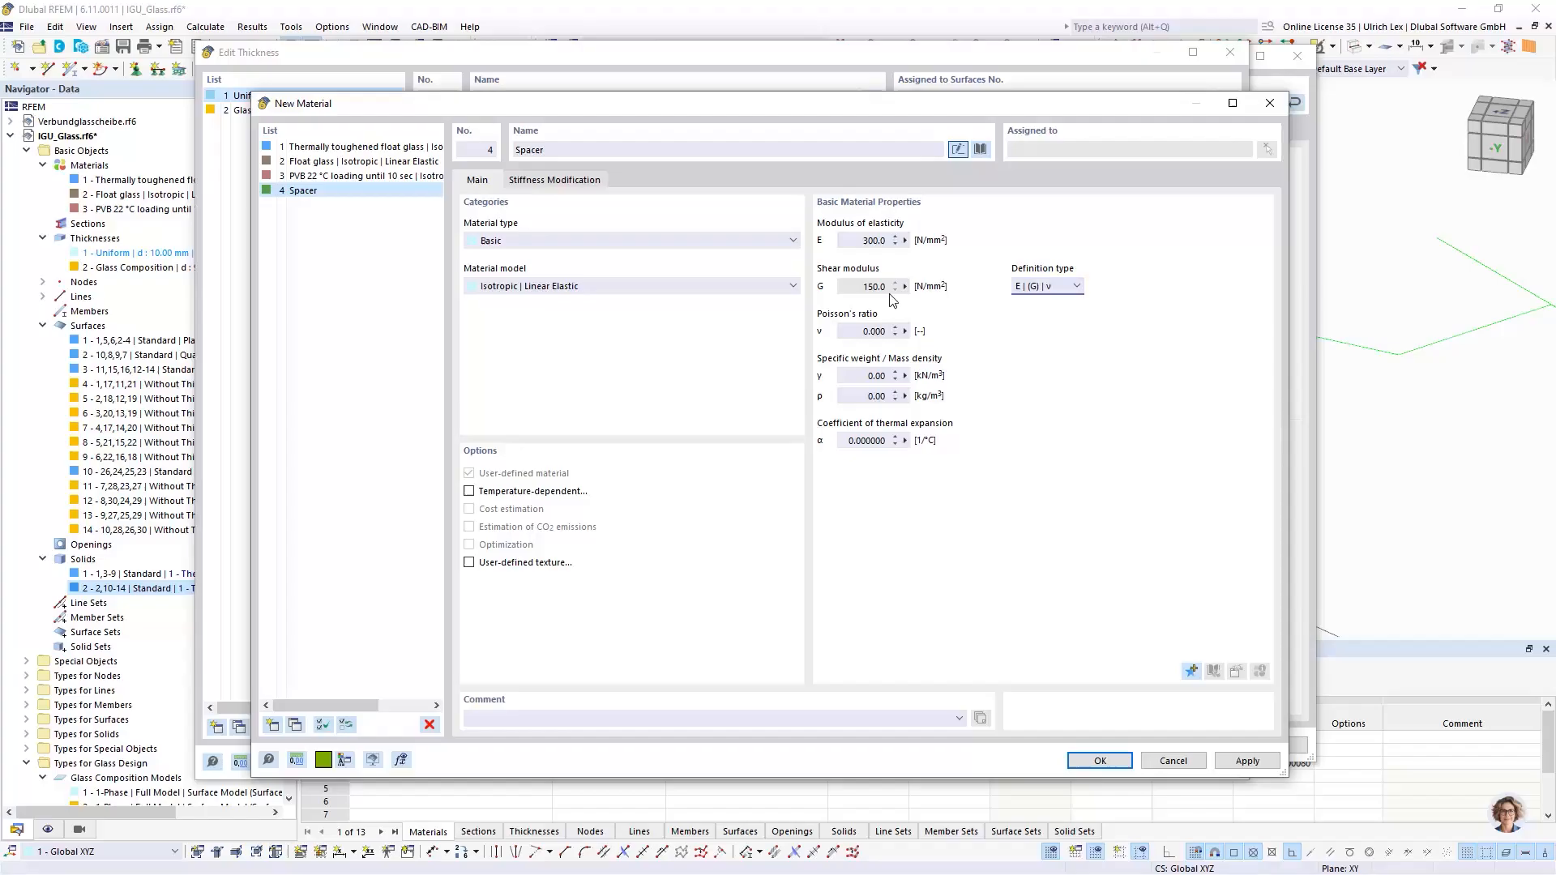
click(864, 330)
text(0,49)
click(871, 288)
Step: Assign the Spacer material to the uniform 10 mm thickness and apply that thickness to surfaces 12 and 13
click(1148, 760)
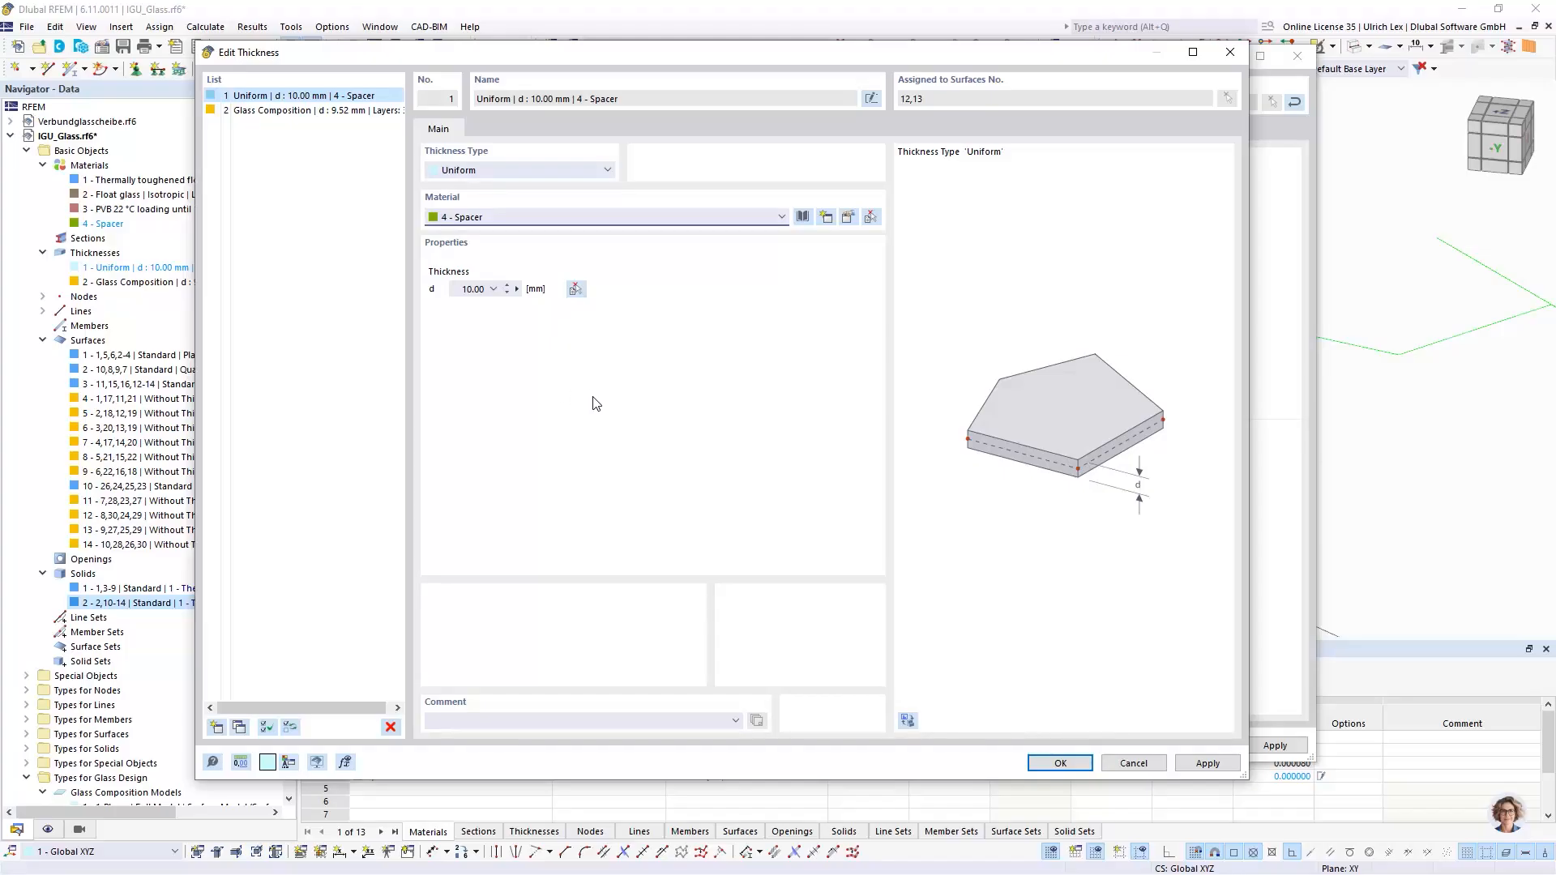
click(1082, 762)
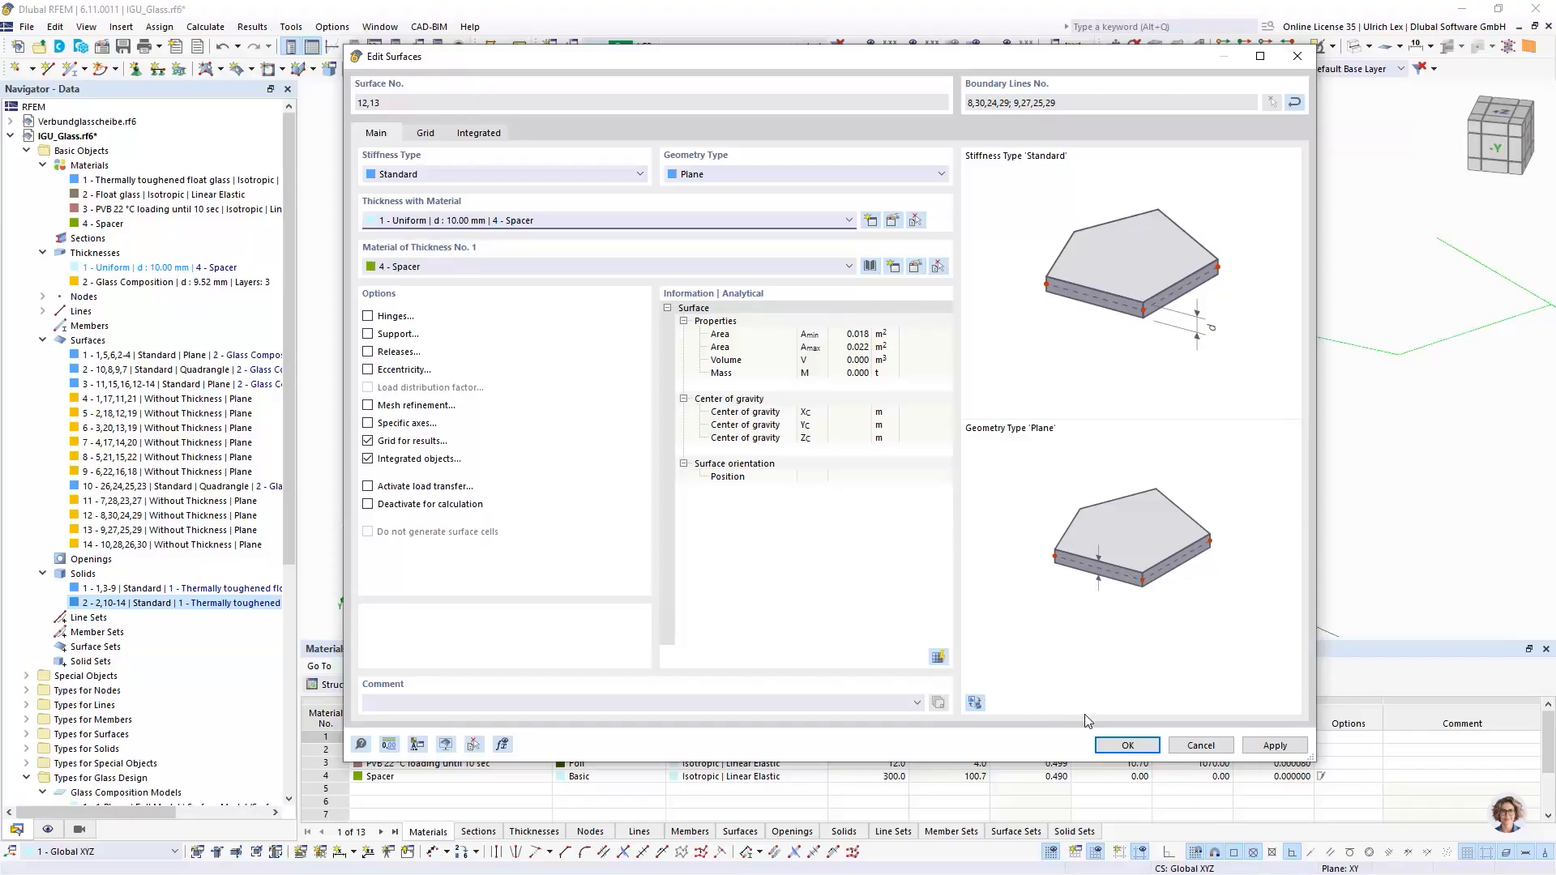
click(1124, 748)
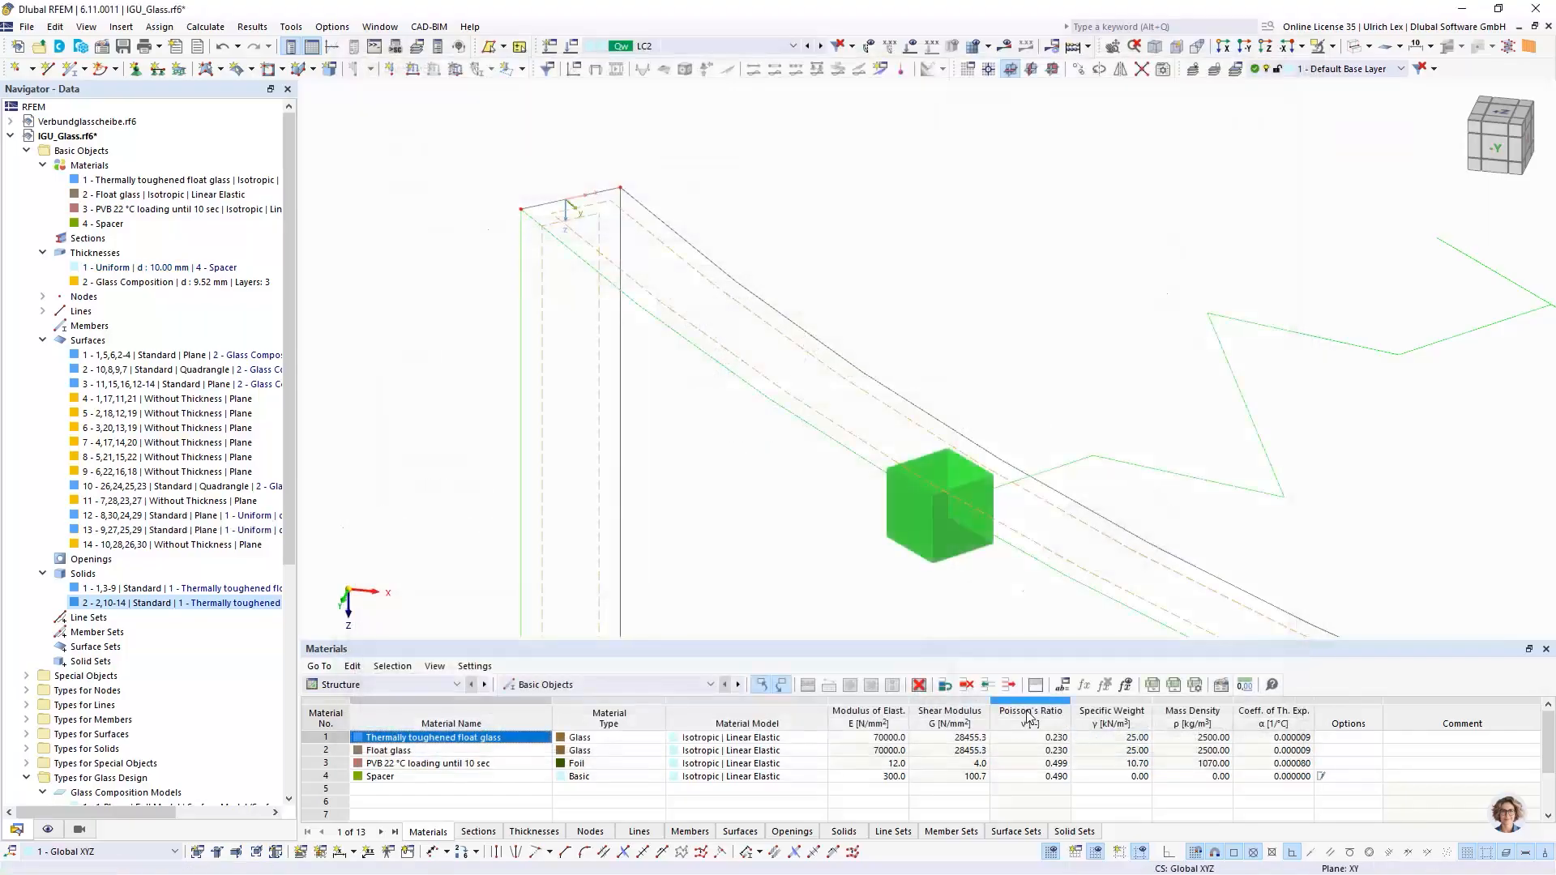
Step: Give the curved unit's remaining edge surfaces 11 and 14 Standard stiffness with the uniform 10 mm Spacer thickness
scroll(543, 213, down, 5)
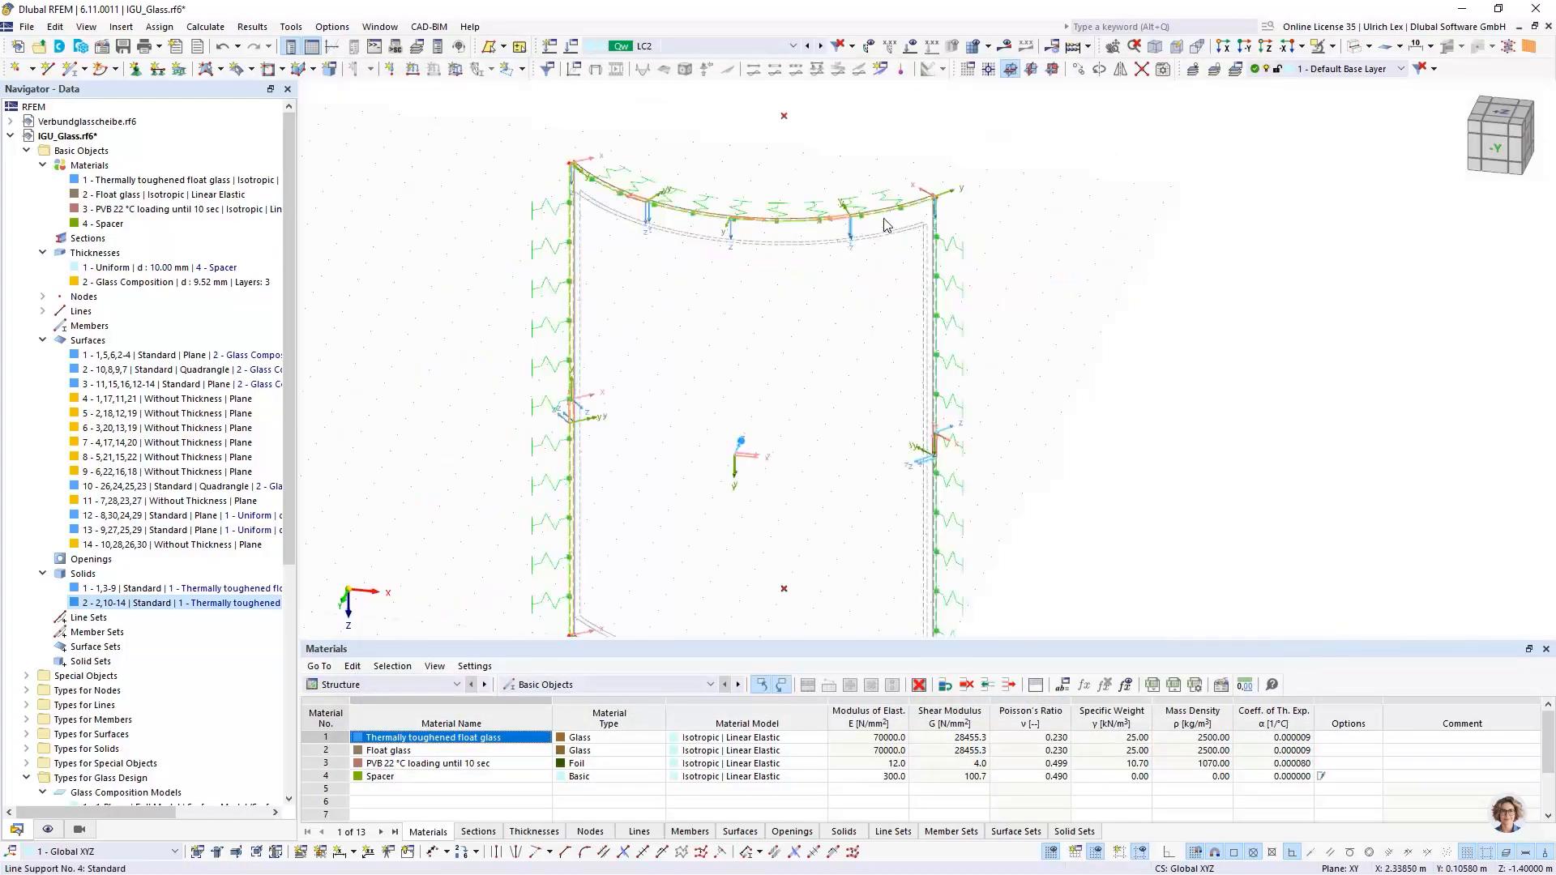
scroll(892, 204, up, 5)
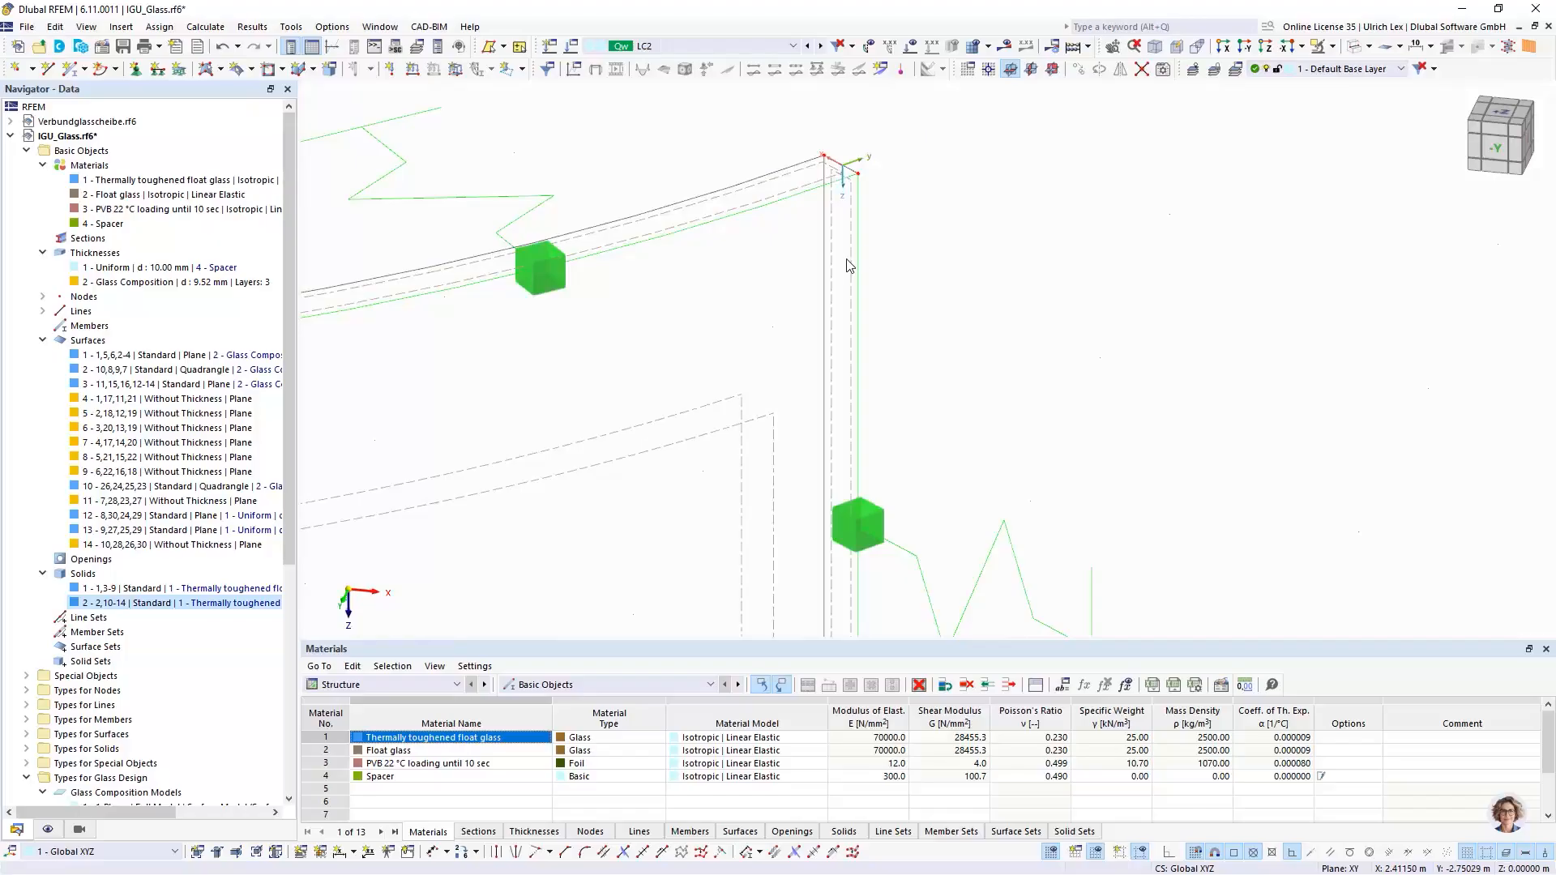
scroll(933, 158, down, 3)
scroll(934, 158, down, 5)
scroll(899, 442, up, 10)
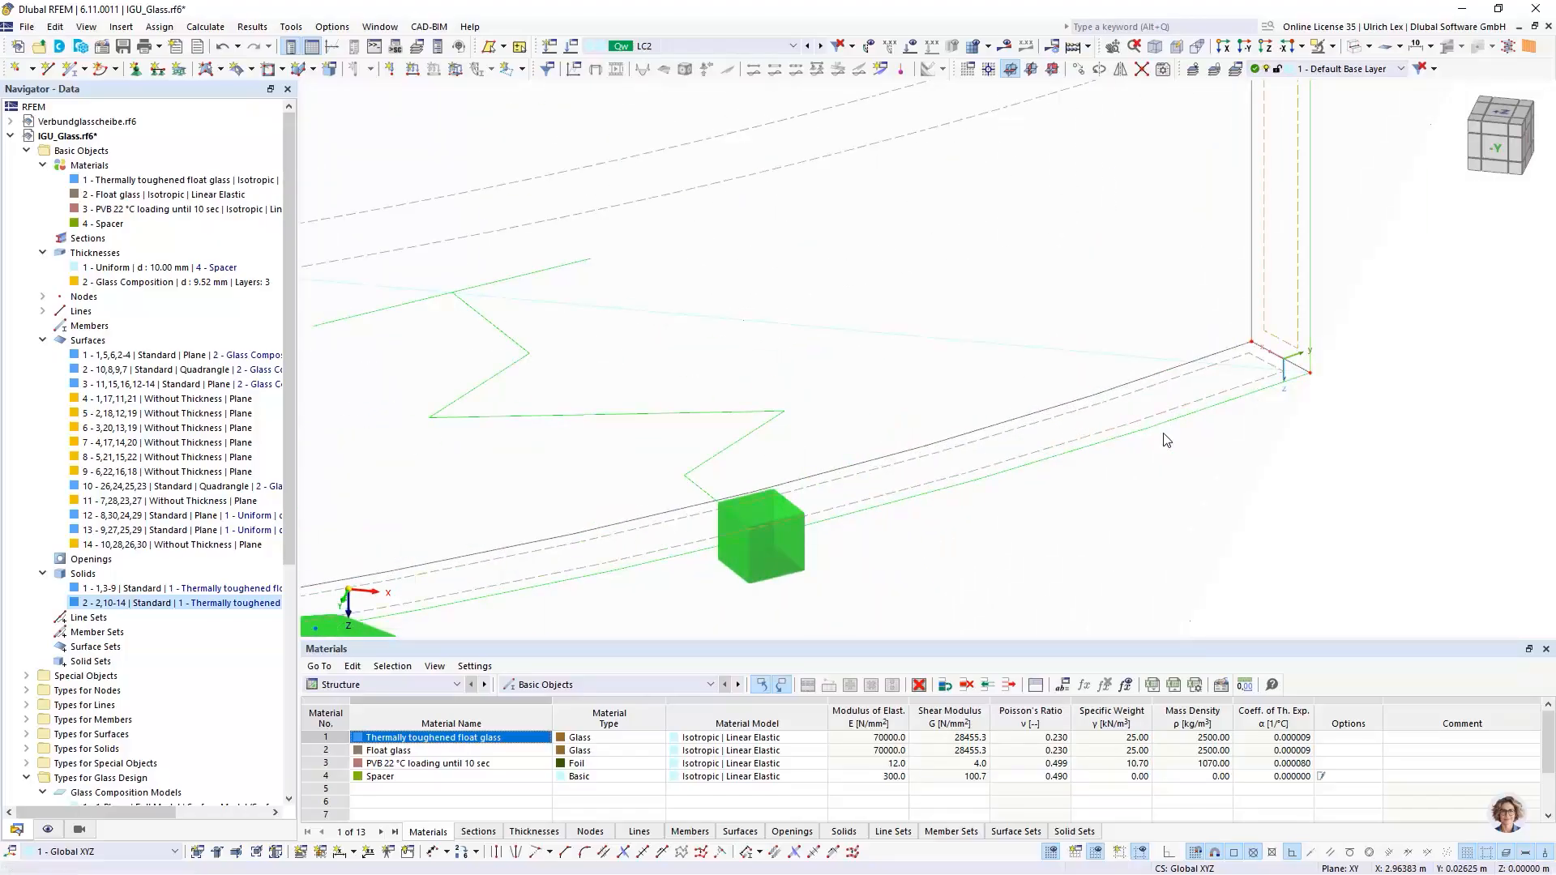
scroll(1312, 417, down, 3)
scroll(1296, 409, up, 4)
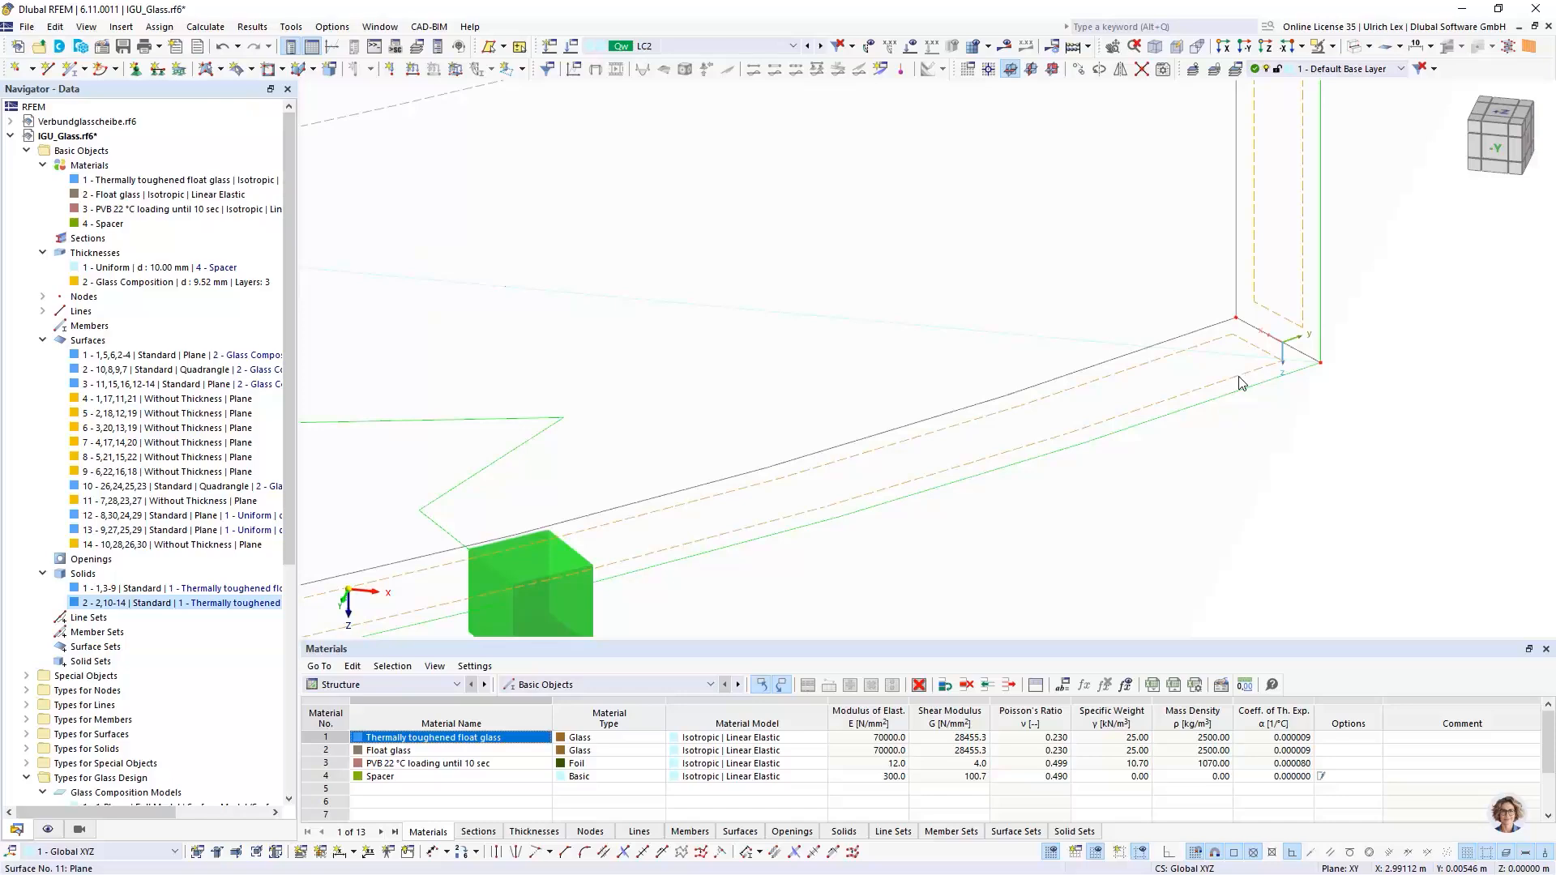
double_click(1242, 383)
click(516, 178)
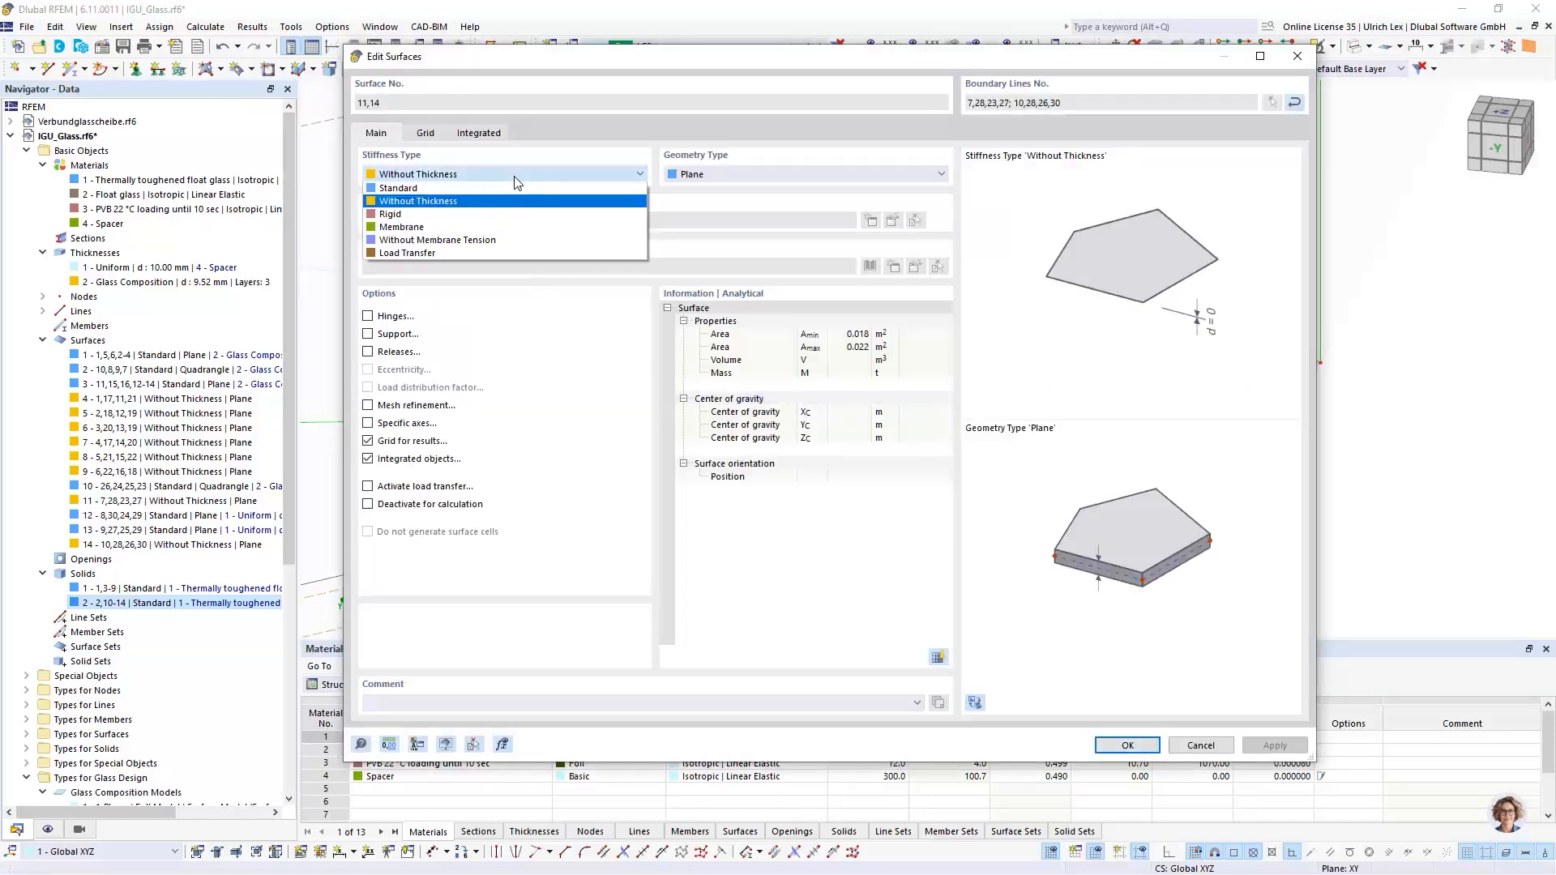
click(504, 190)
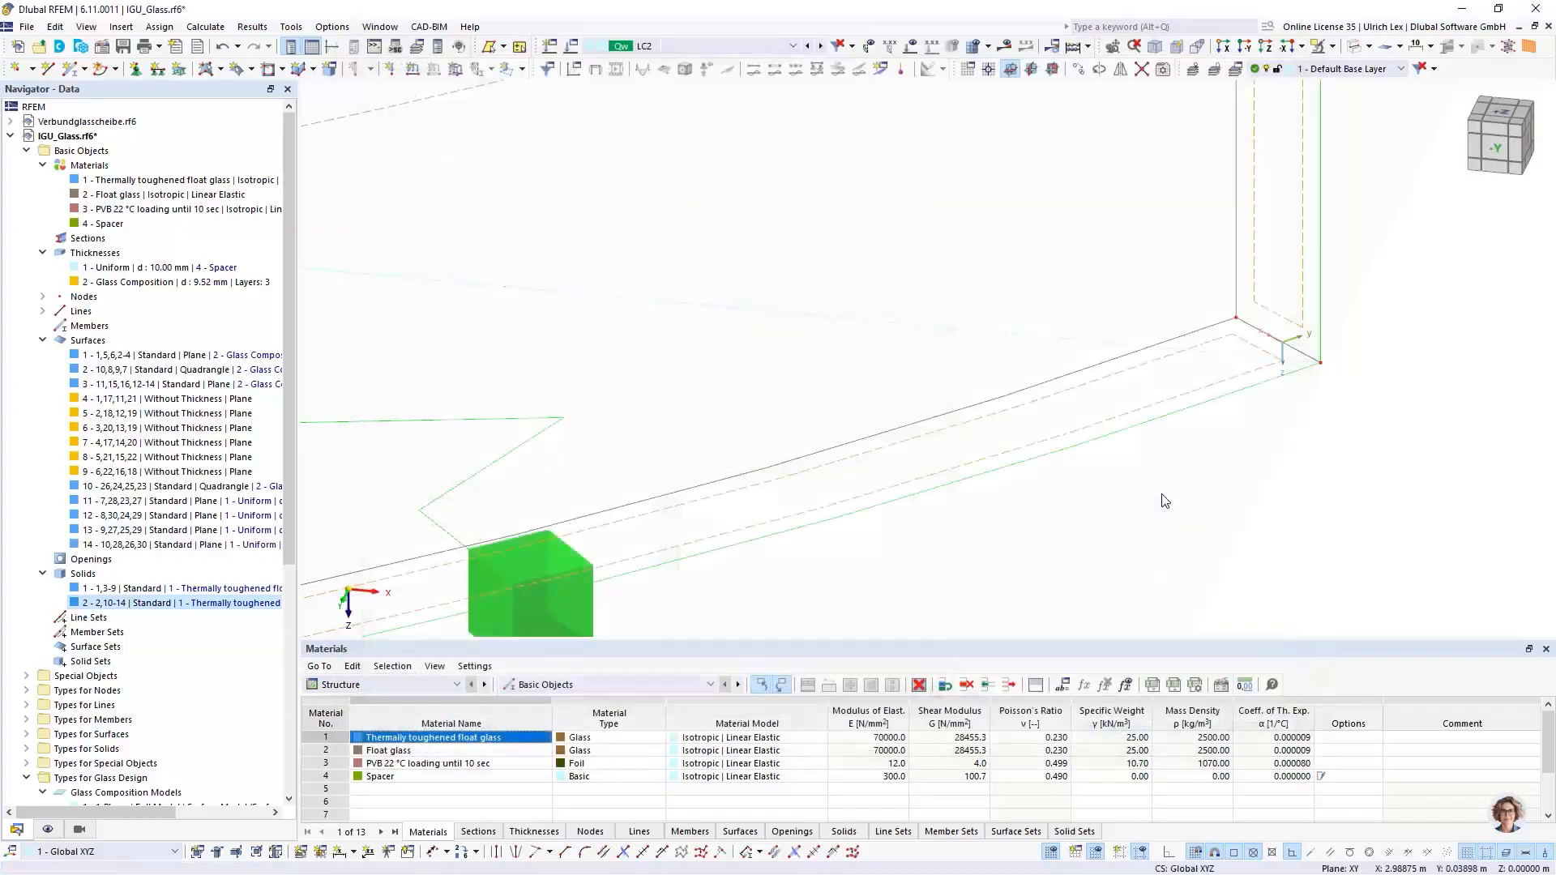
Step: Give the flat unit's edge surfaces 4 to 9 Standard stiffness with the uniform 10 mm Spacer thickness
scroll(1144, 541, down, 2)
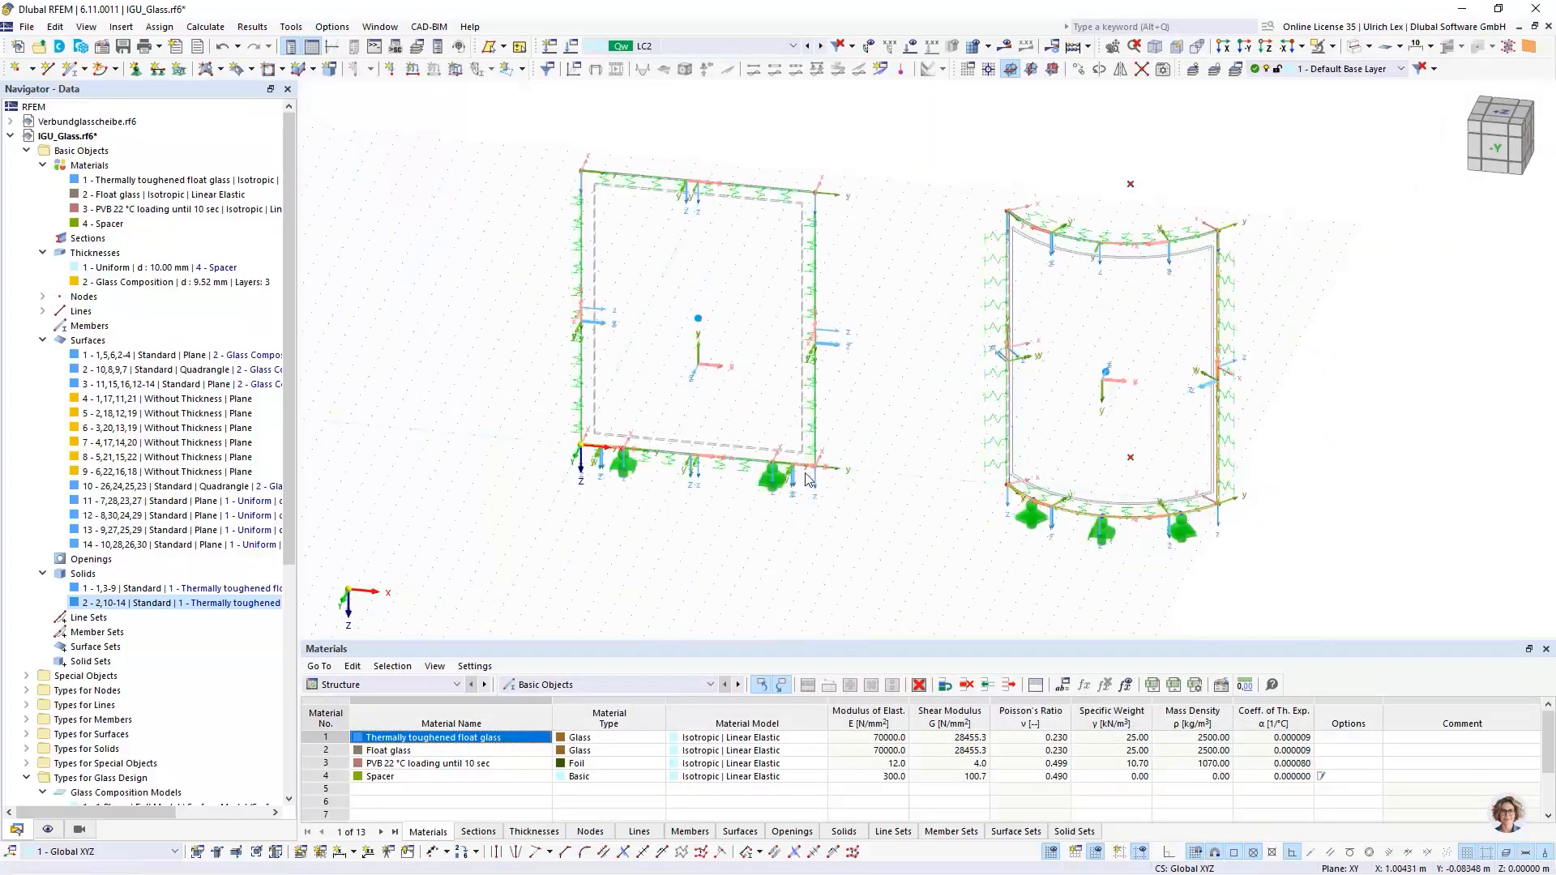
scroll(810, 484, up, 7)
ctrl+middle_drag(1003, 495, 911, 483)
scroll(794, 336, up, 1)
scroll(794, 336, up, 7)
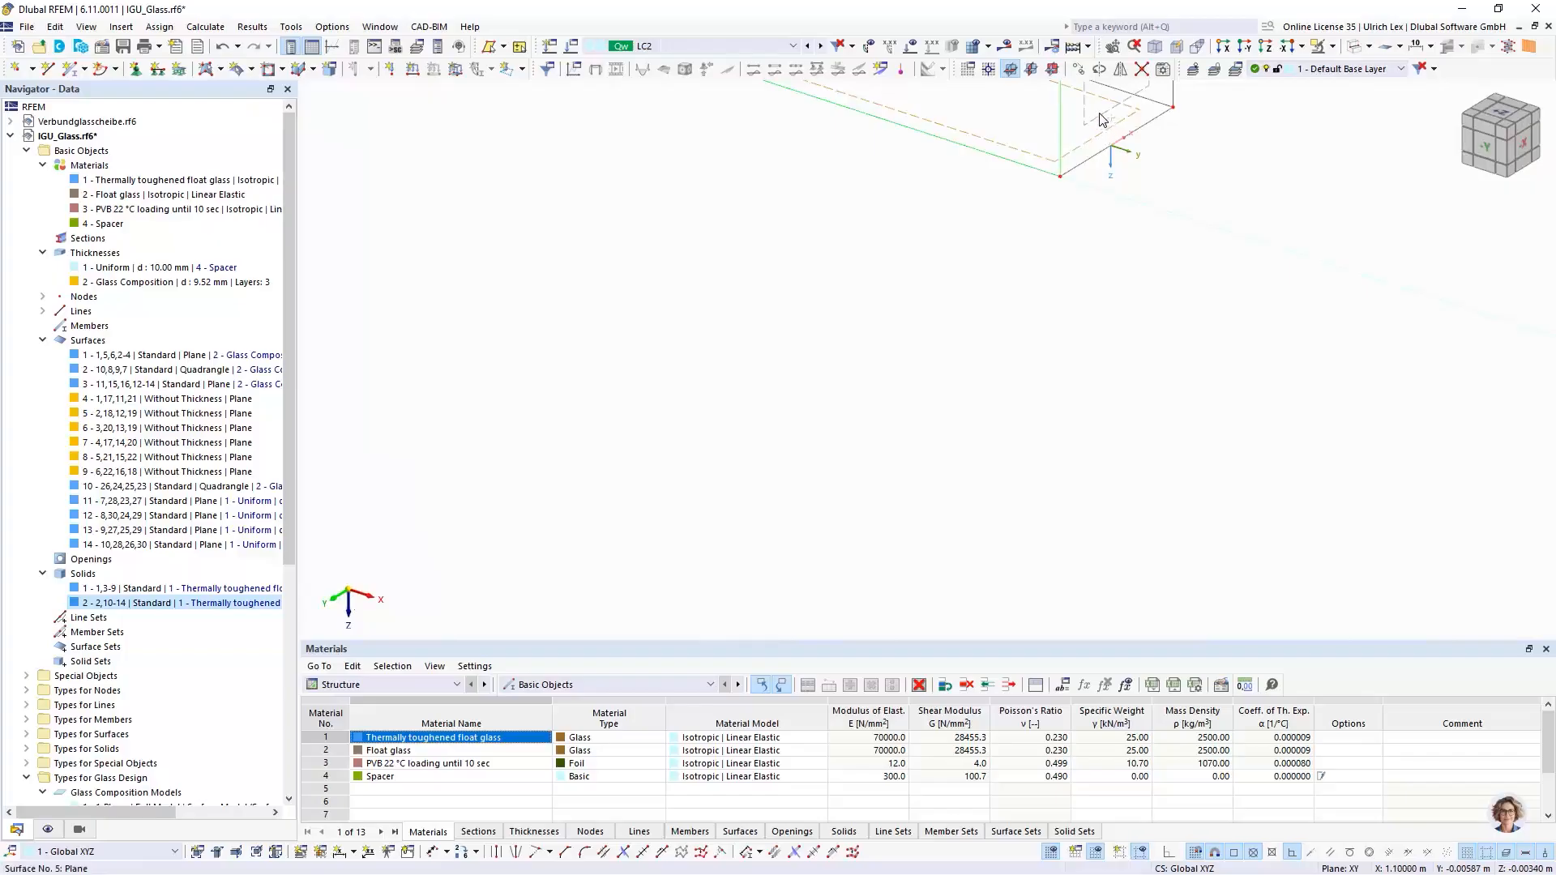
scroll(1114, 134, down, 3)
scroll(884, 221, up, 5)
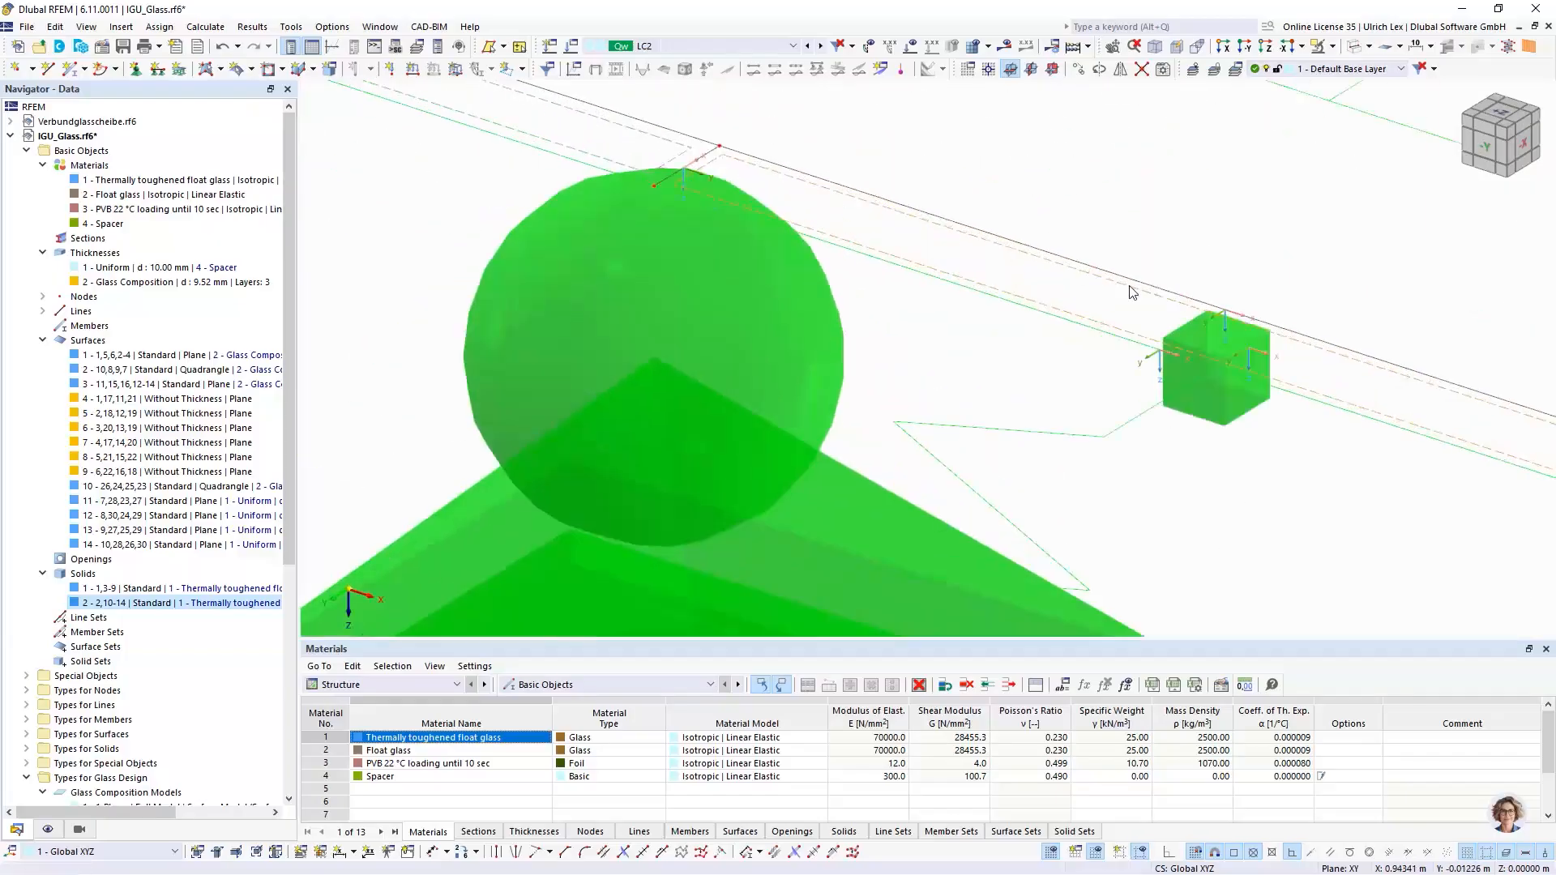
scroll(894, 224, down, 5)
scroll(895, 224, up, 4)
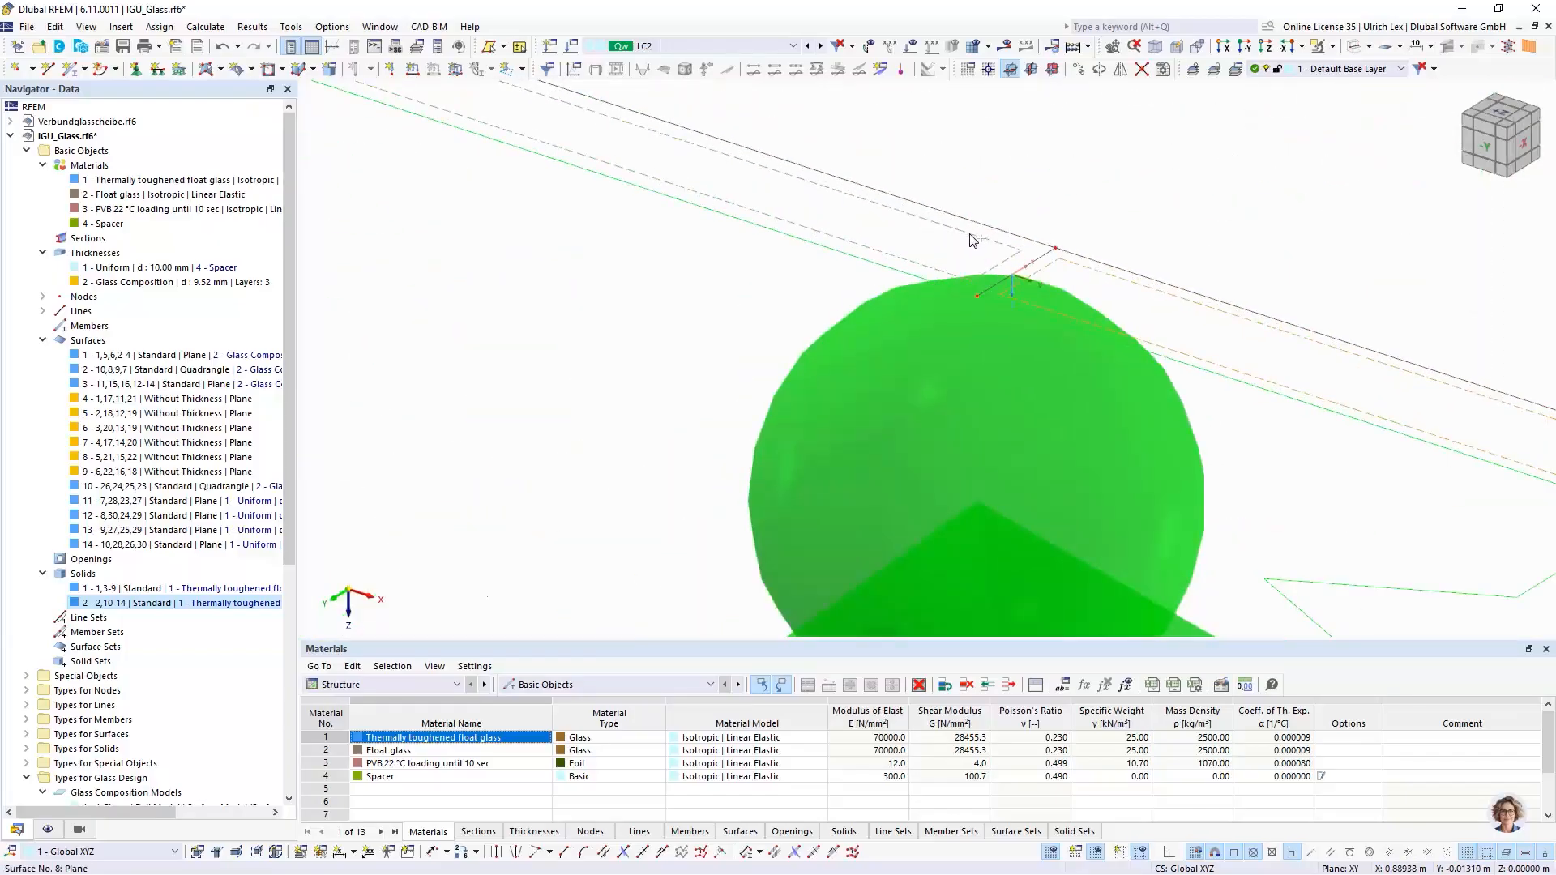
scroll(972, 240, down, 5)
scroll(602, 223, up, 2)
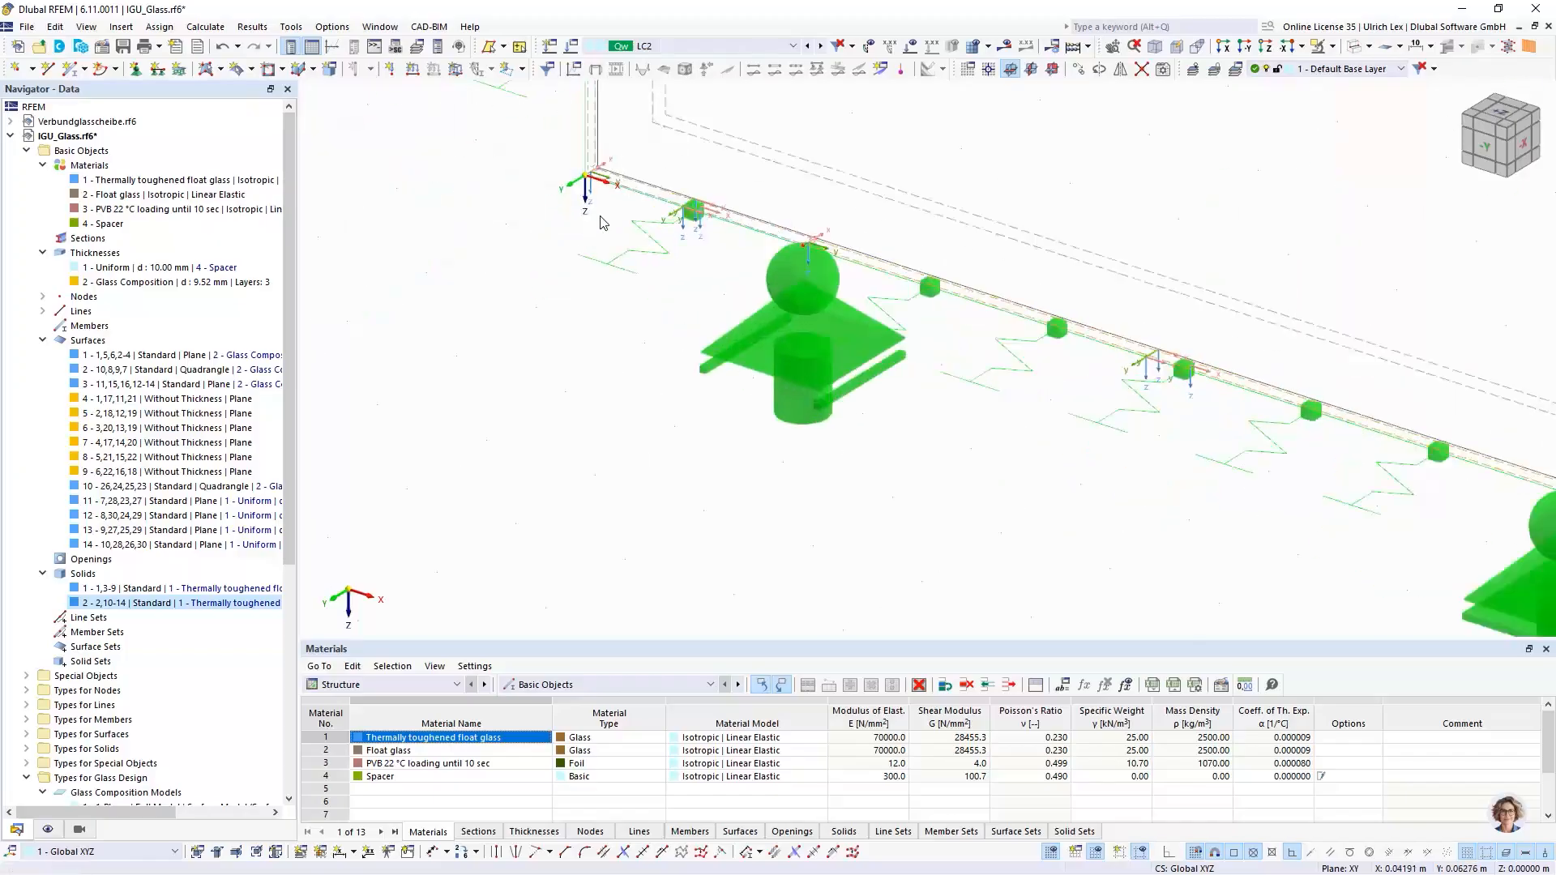
scroll(697, 228, up, 5)
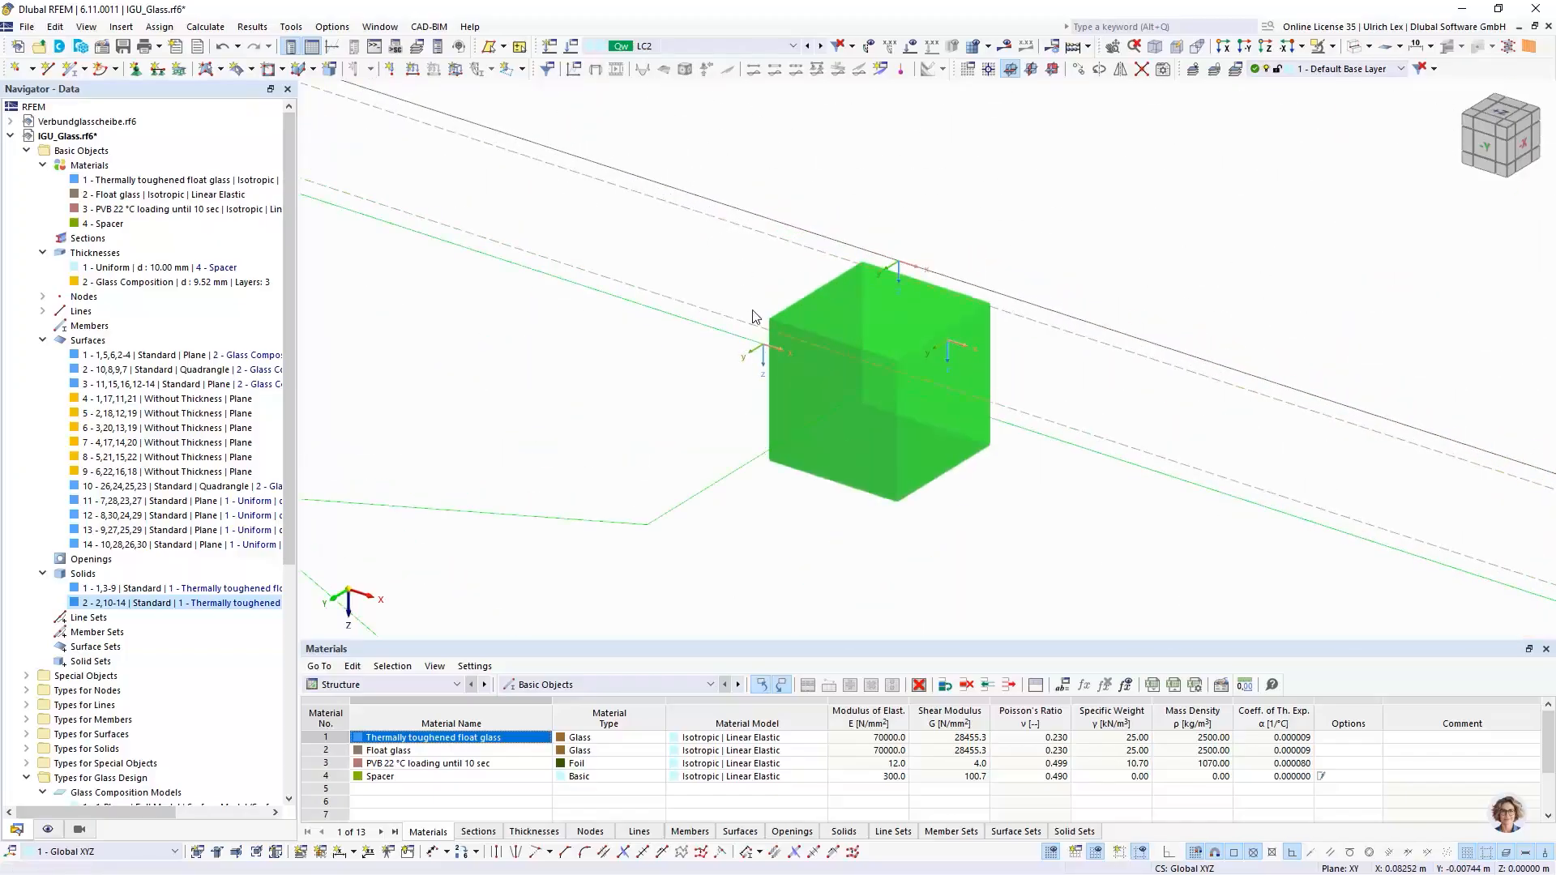
scroll(639, 302, down, 4)
scroll(475, 215, up, 5)
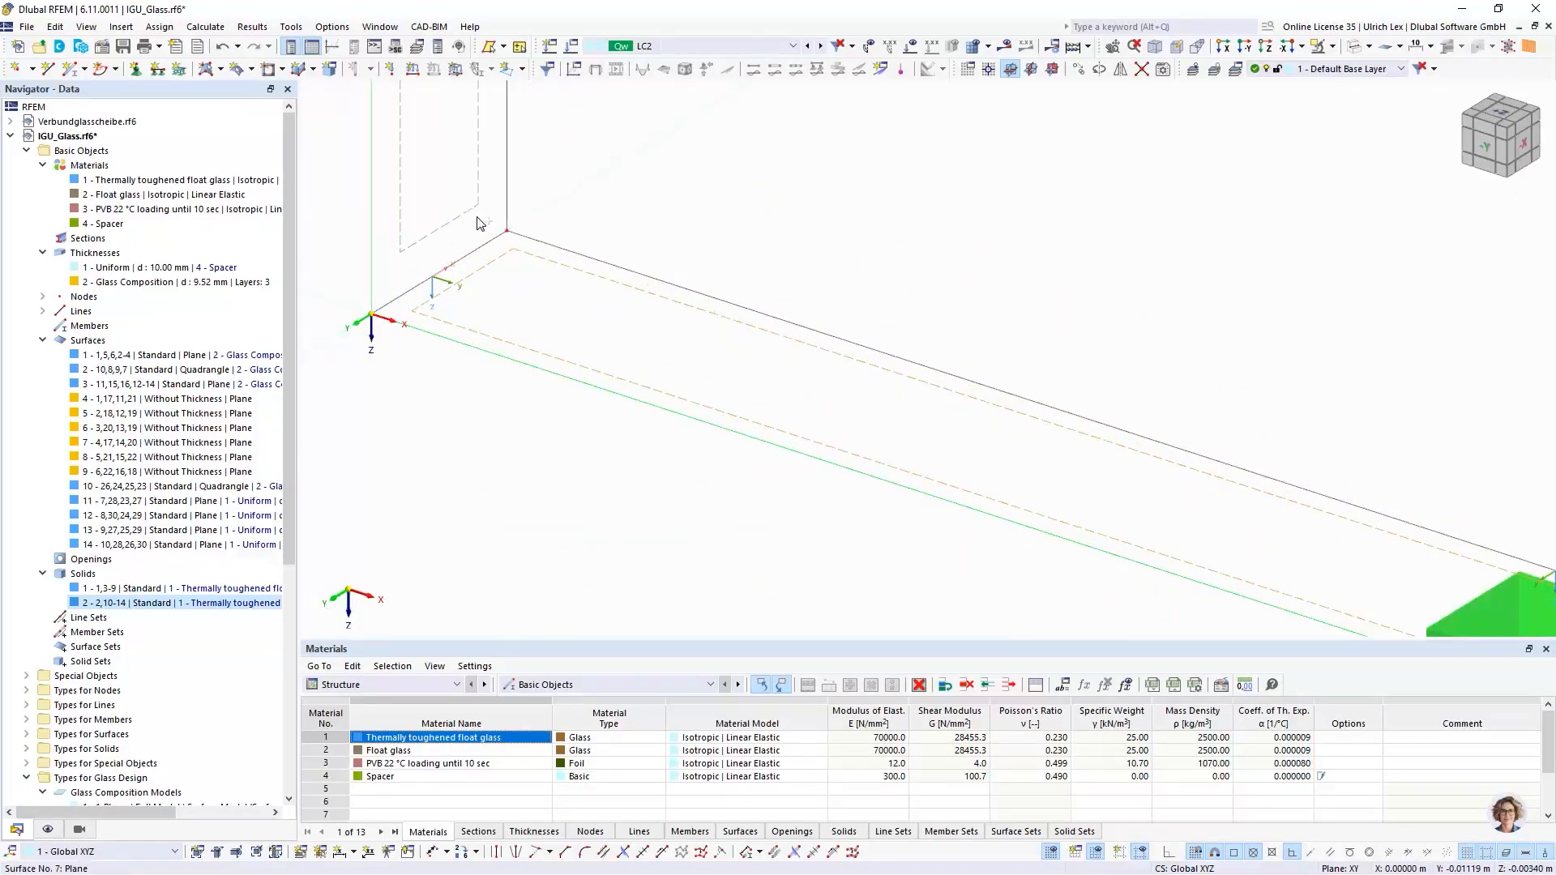
scroll(478, 223, down, 5)
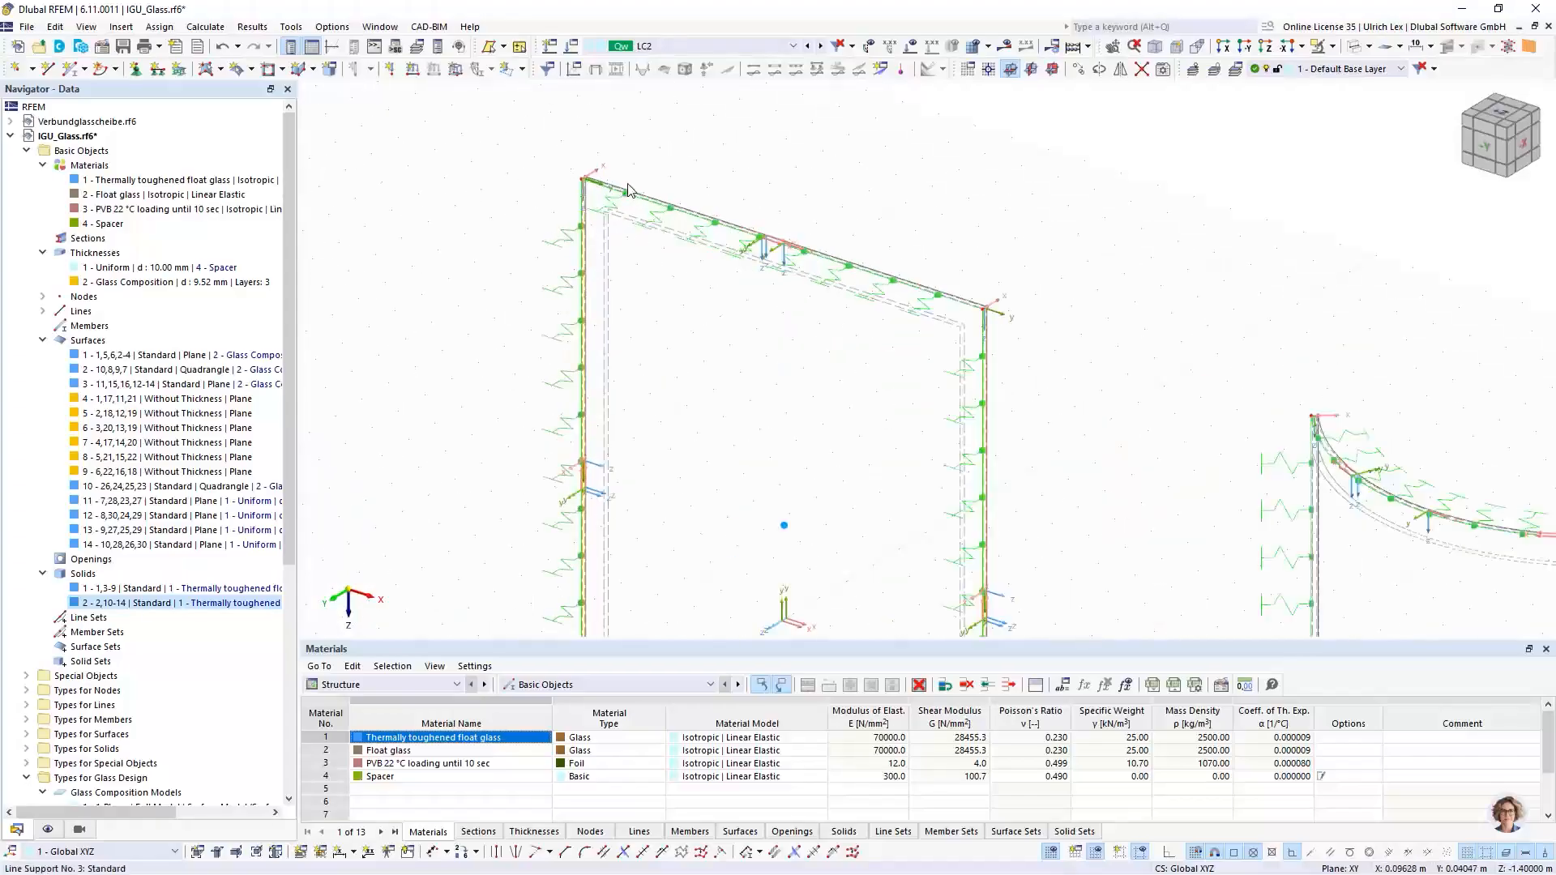
scroll(629, 189, up, 5)
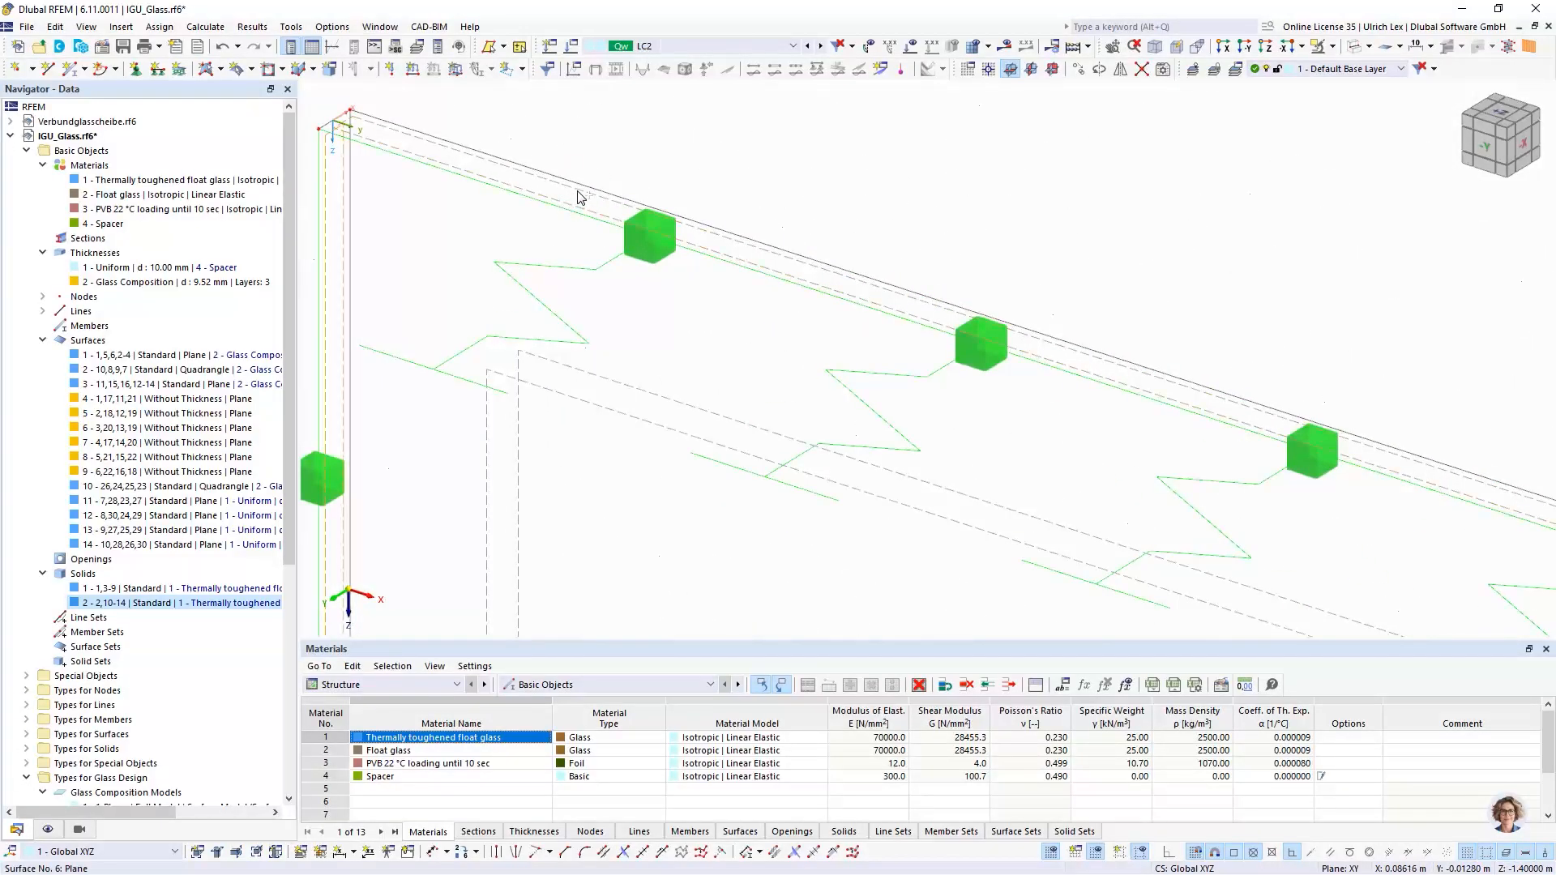
double_click(580, 197)
click(498, 174)
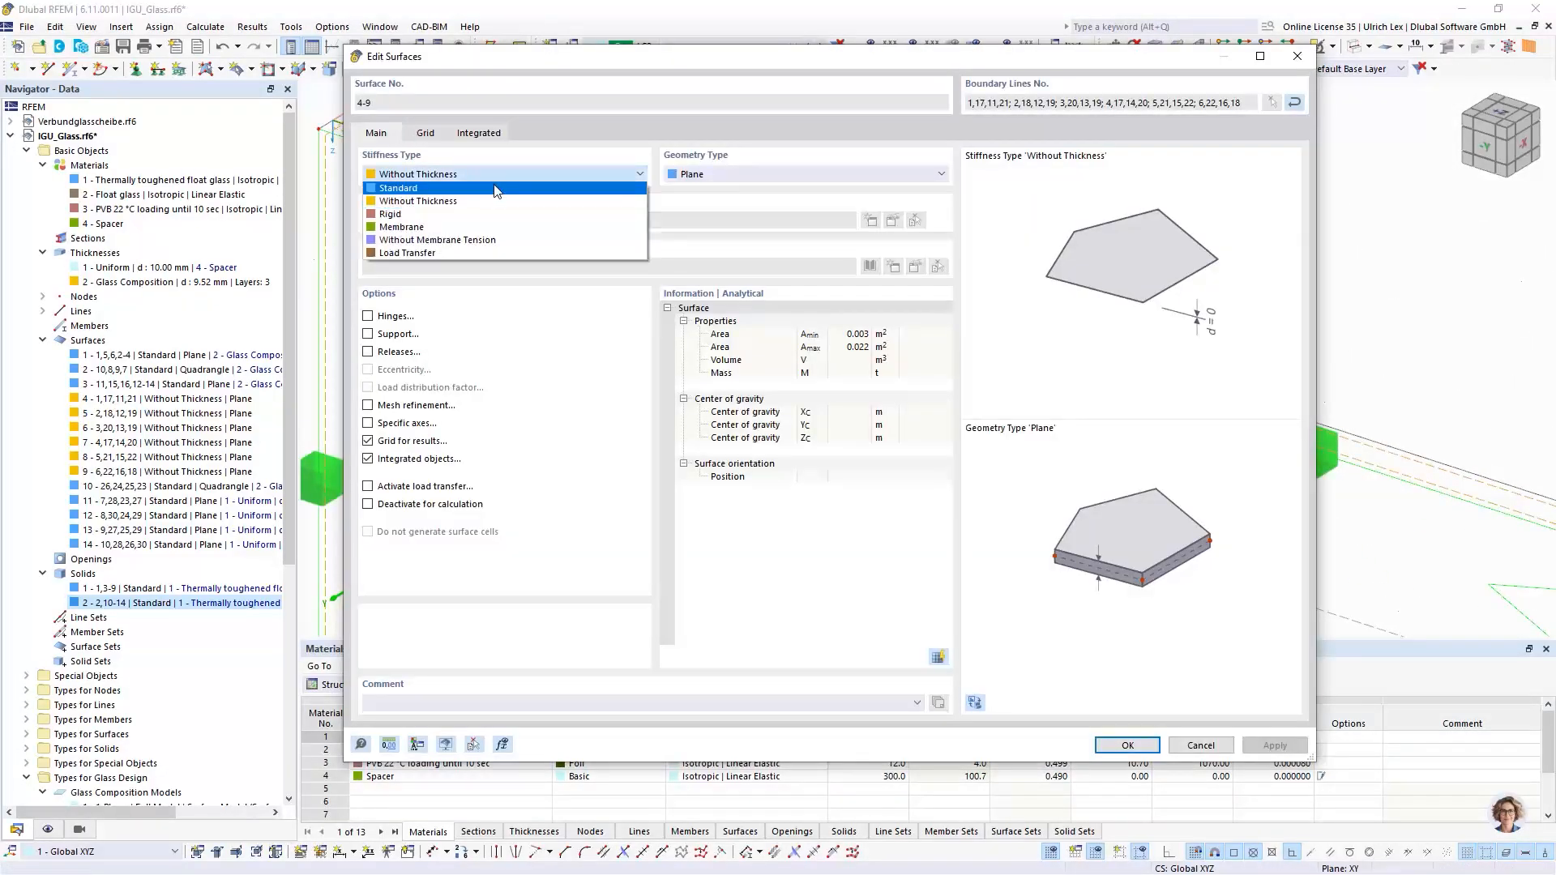
click(497, 190)
click(500, 220)
click(511, 235)
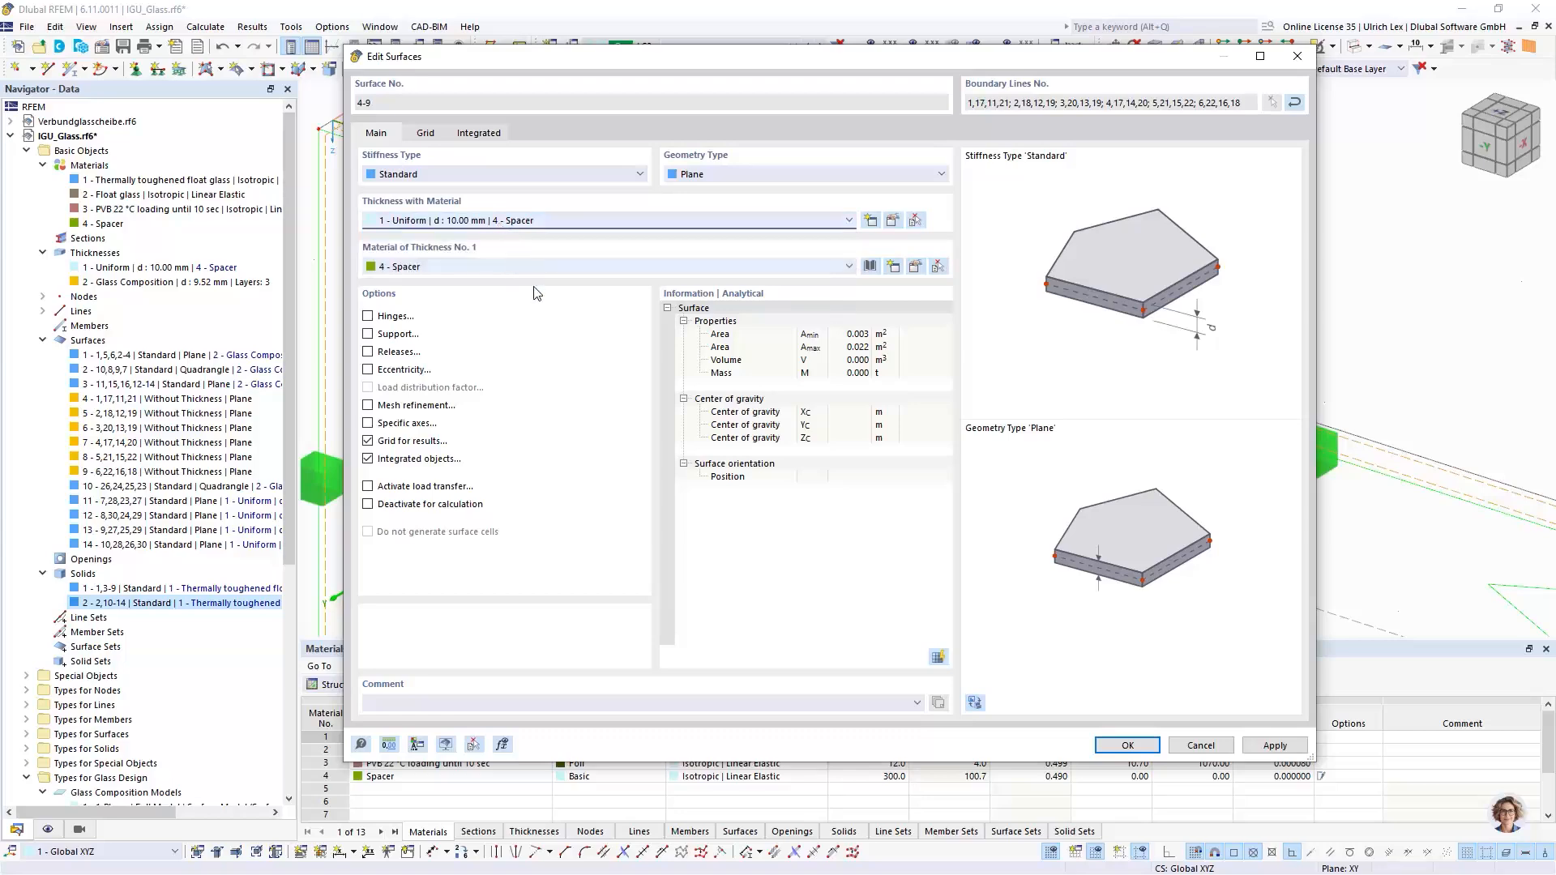
click(1115, 739)
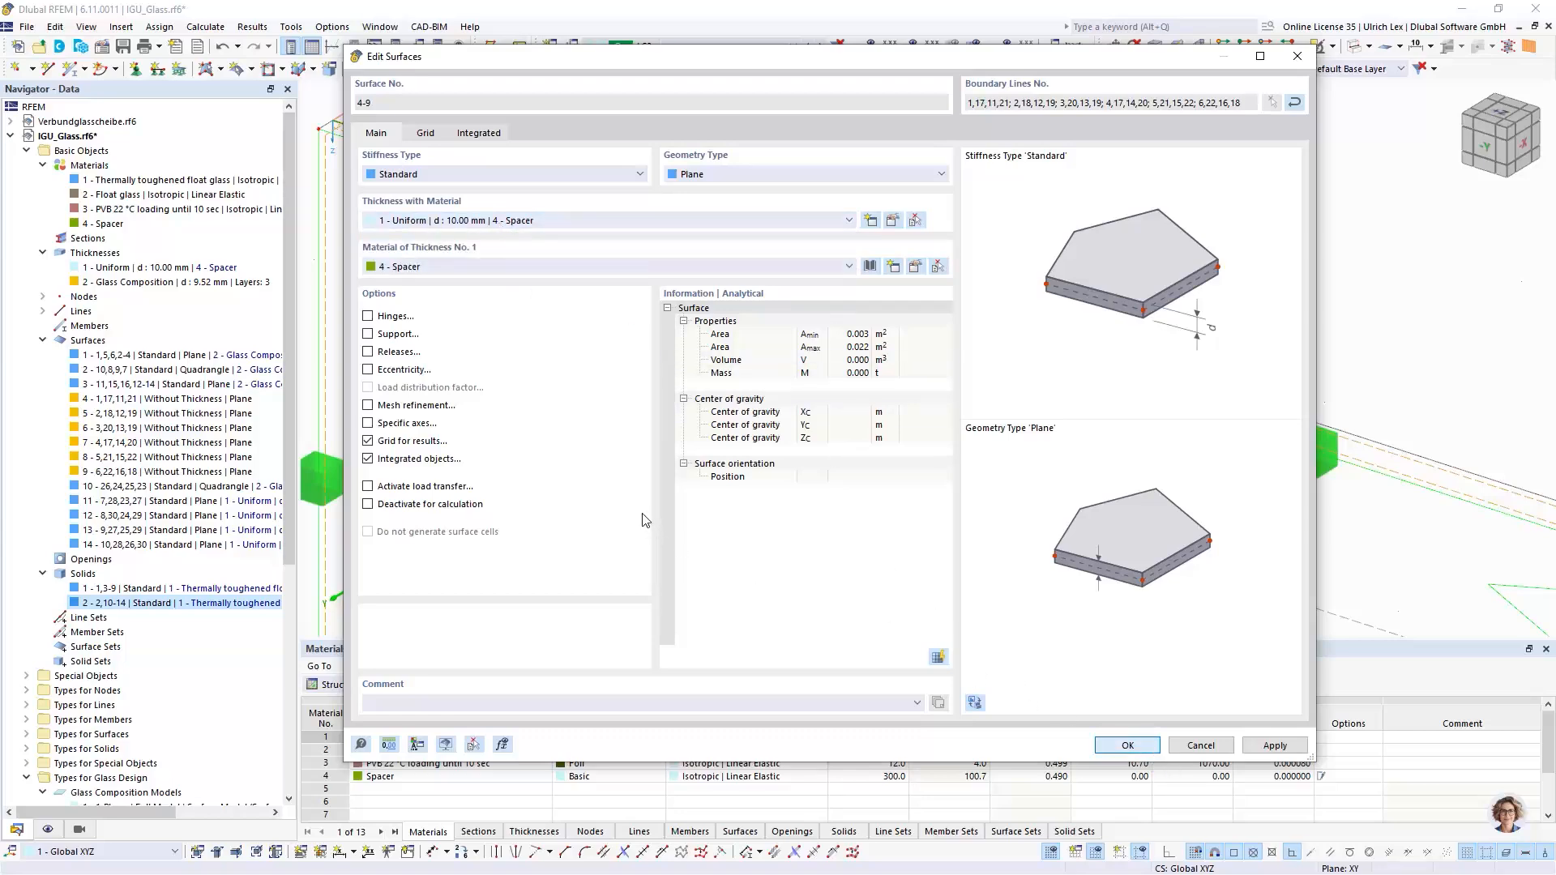
Step: Edit the curved unit's solid 2 and set its solid type to Gas
scroll(640, 257, down, 8)
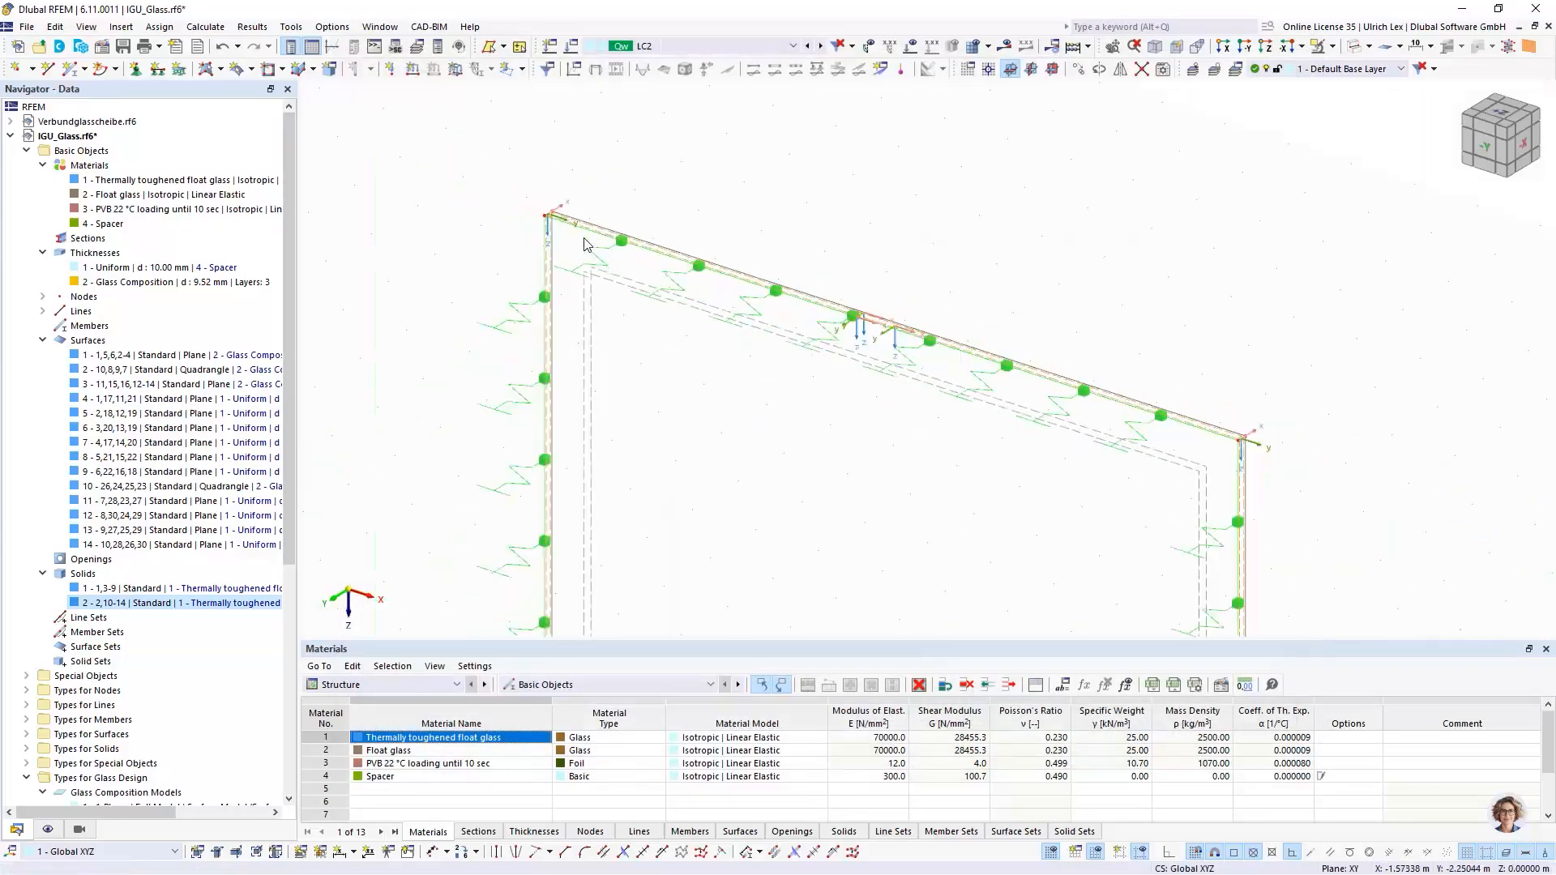
scroll(584, 242, down, 3)
scroll(946, 378, up, 5)
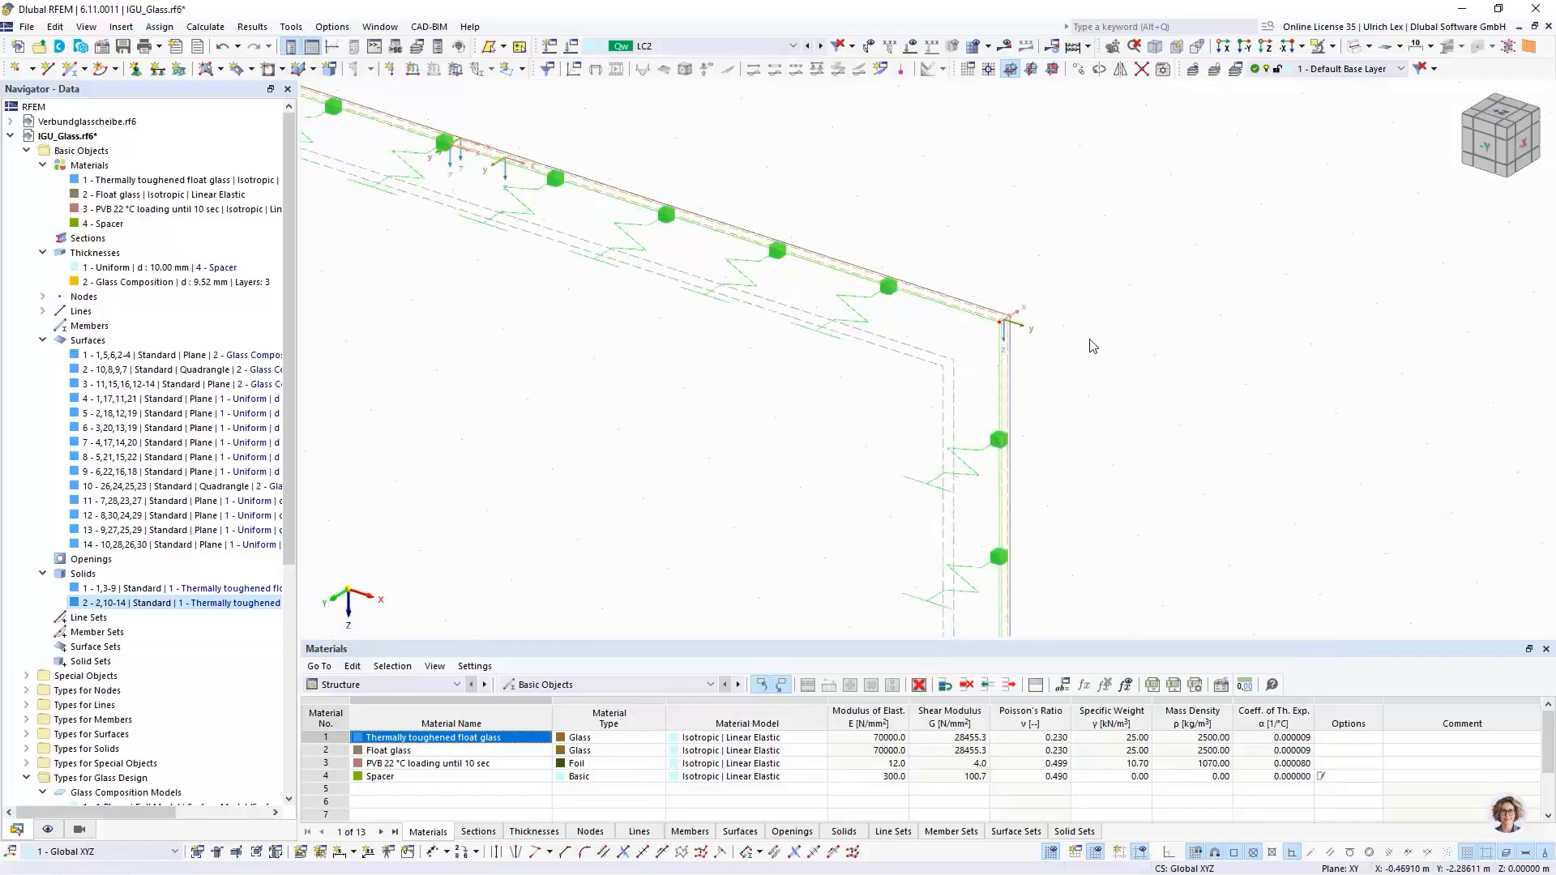
scroll(671, 292, down, 5)
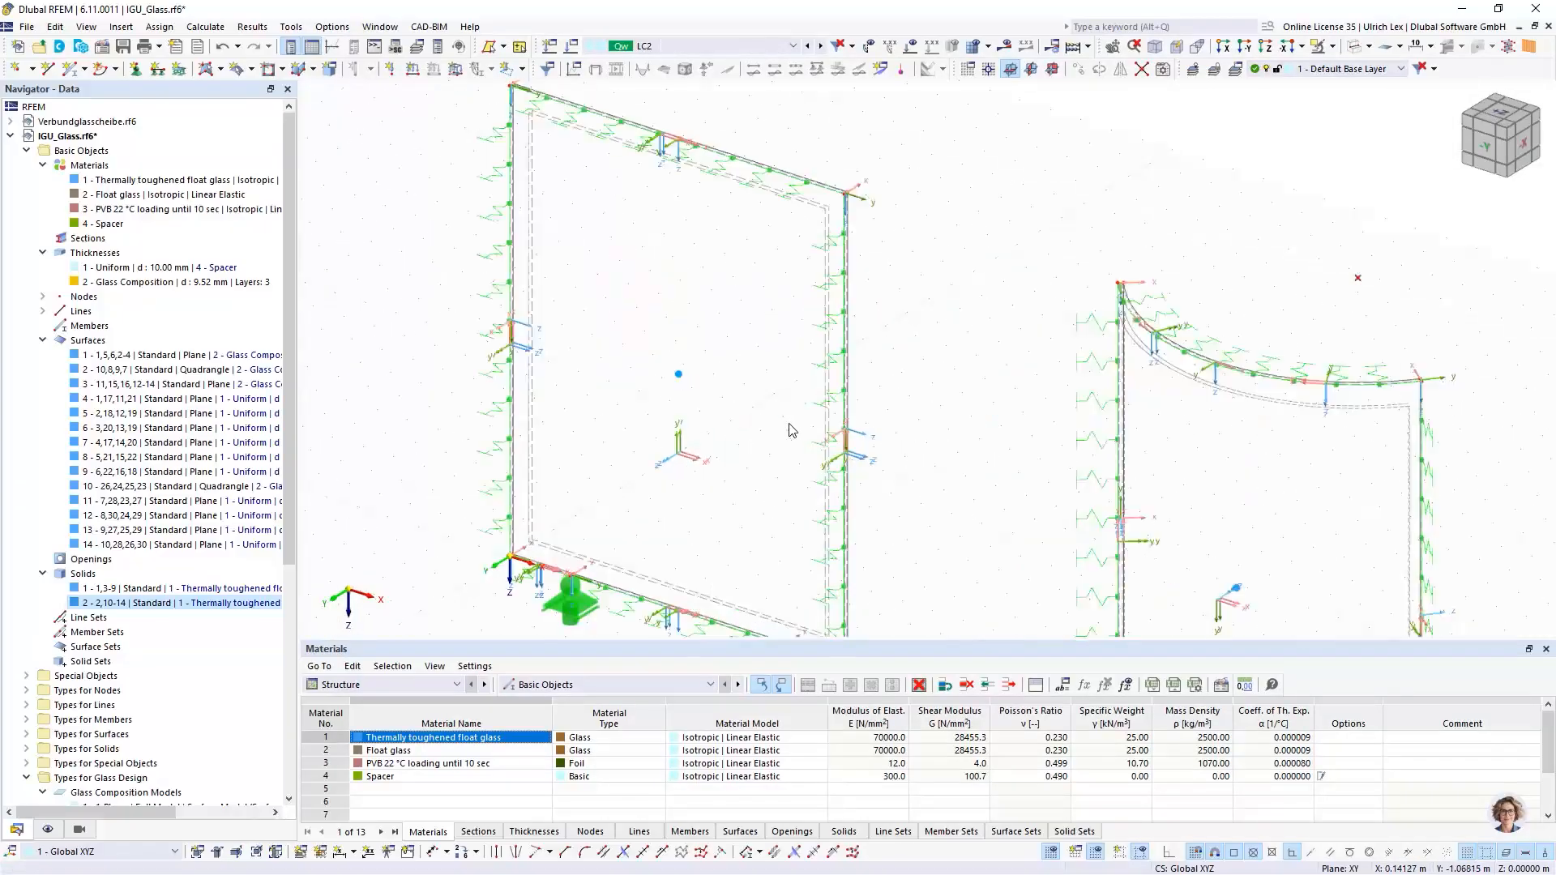
scroll(792, 430, up, 4)
click(597, 337)
scroll(514, 351, down, 4)
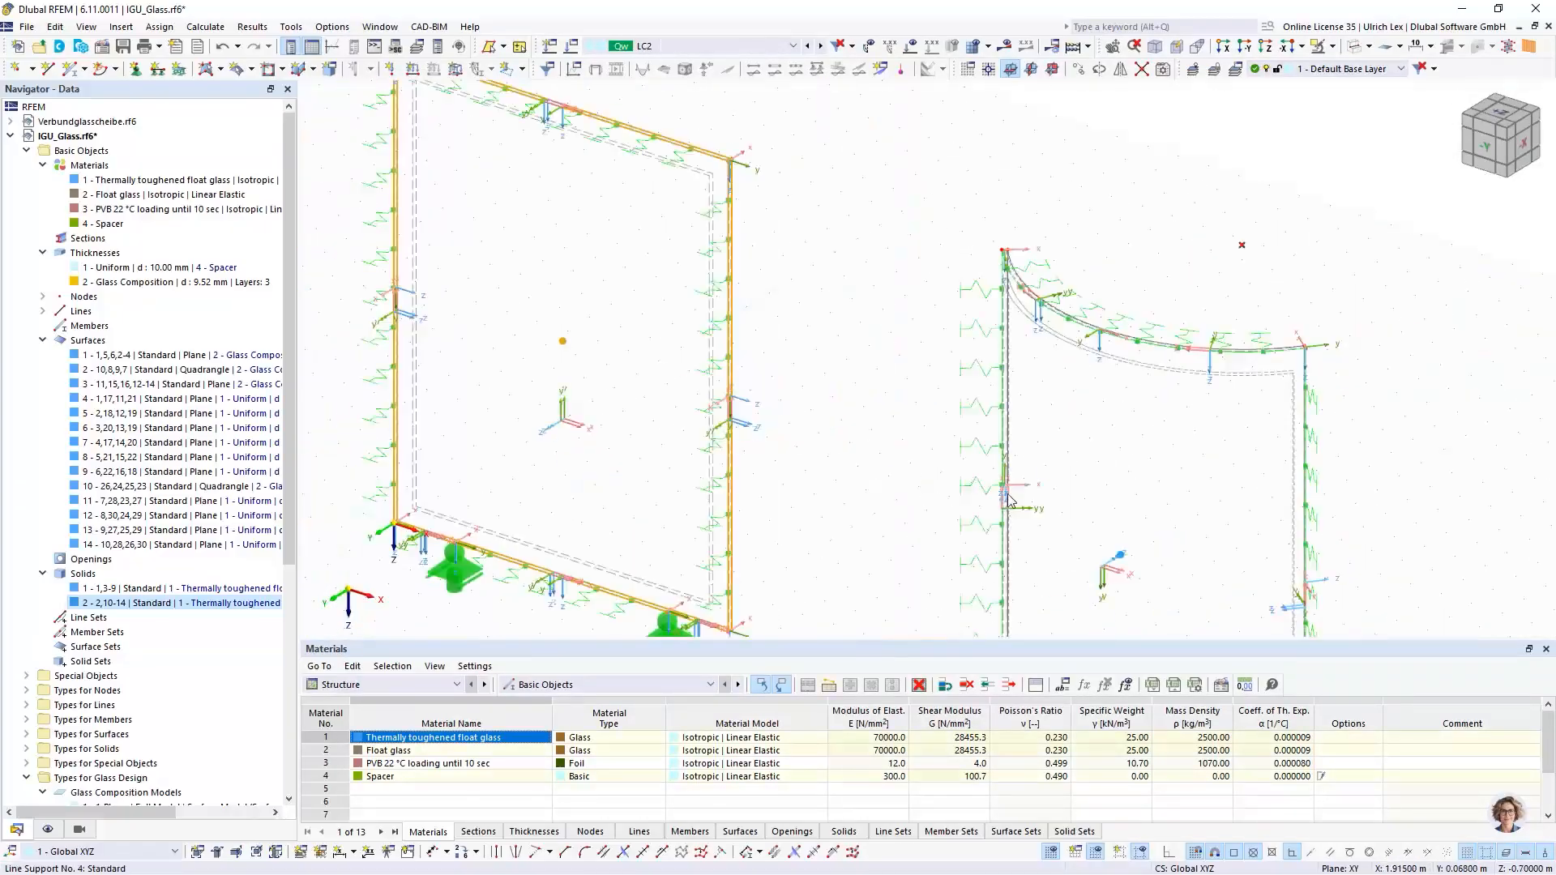
scroll(1167, 567, up, 6)
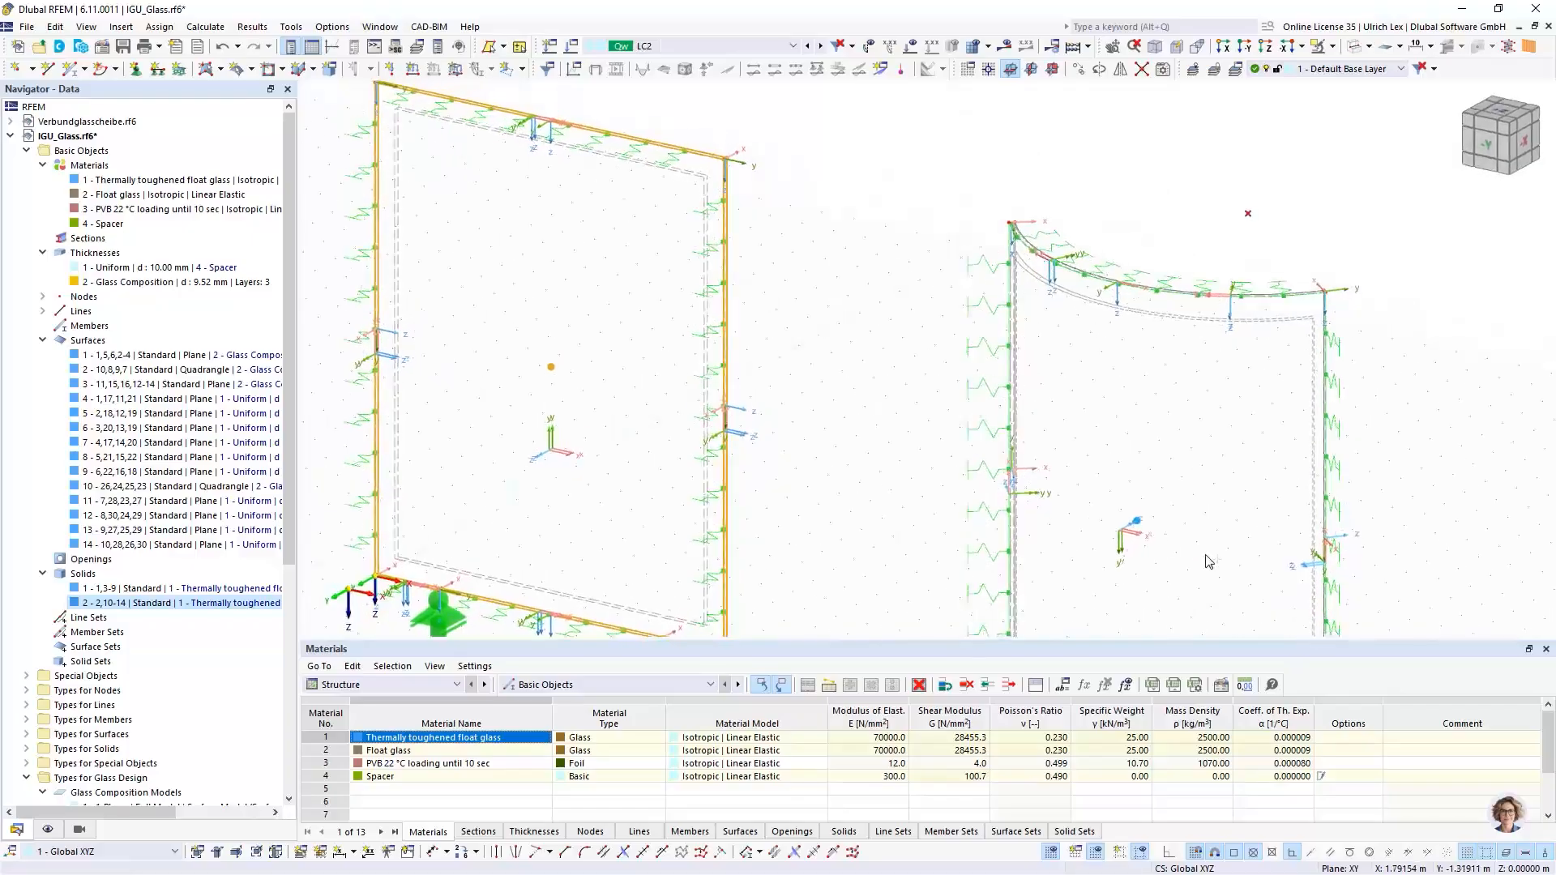
double_click(1142, 509)
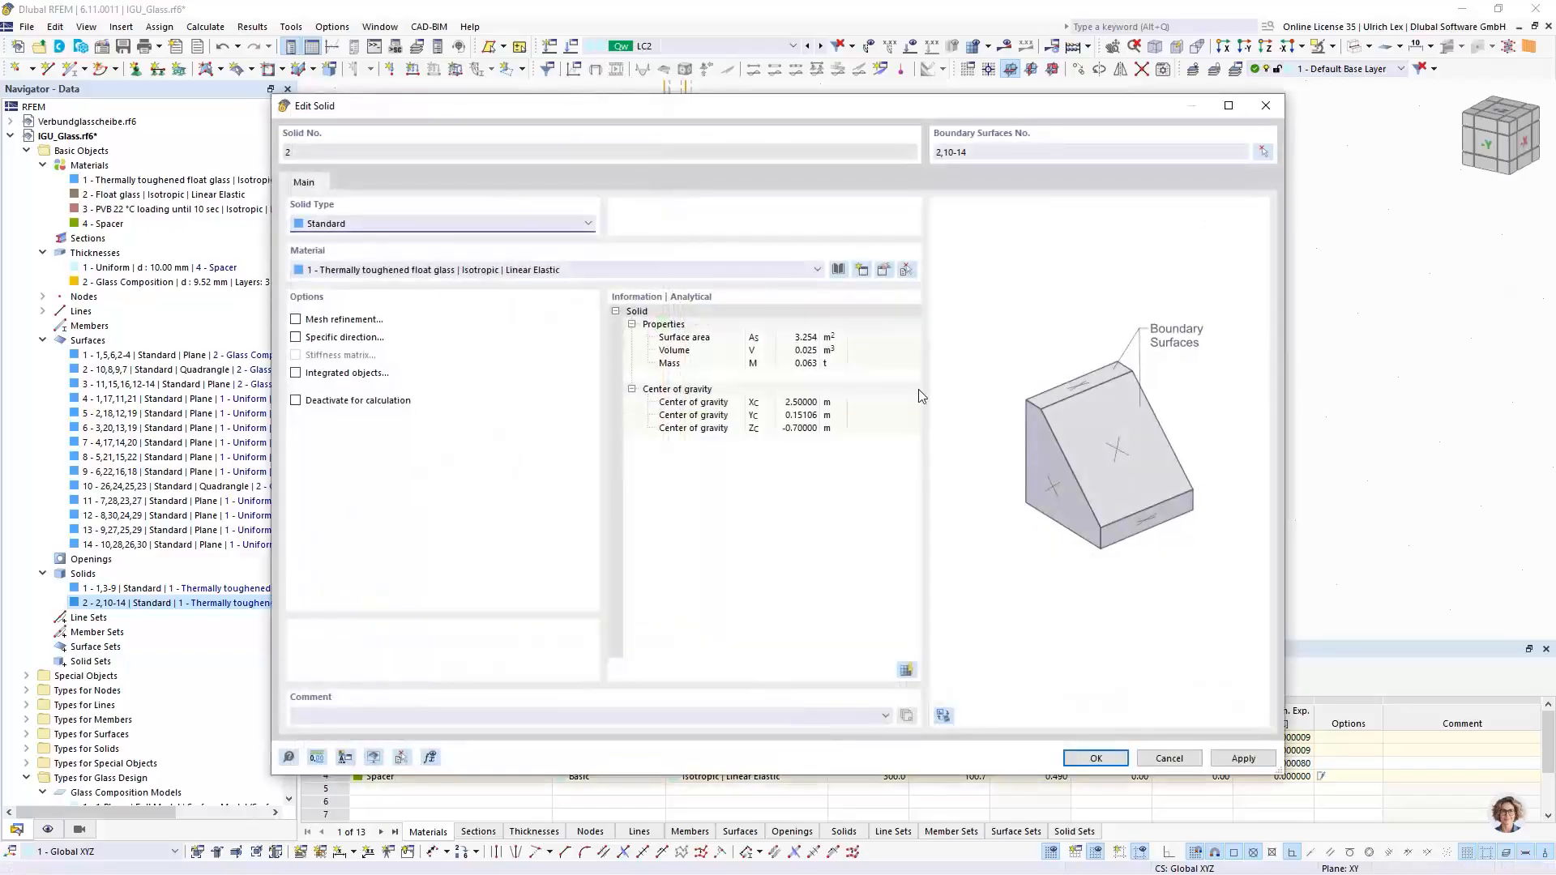
click(339, 224)
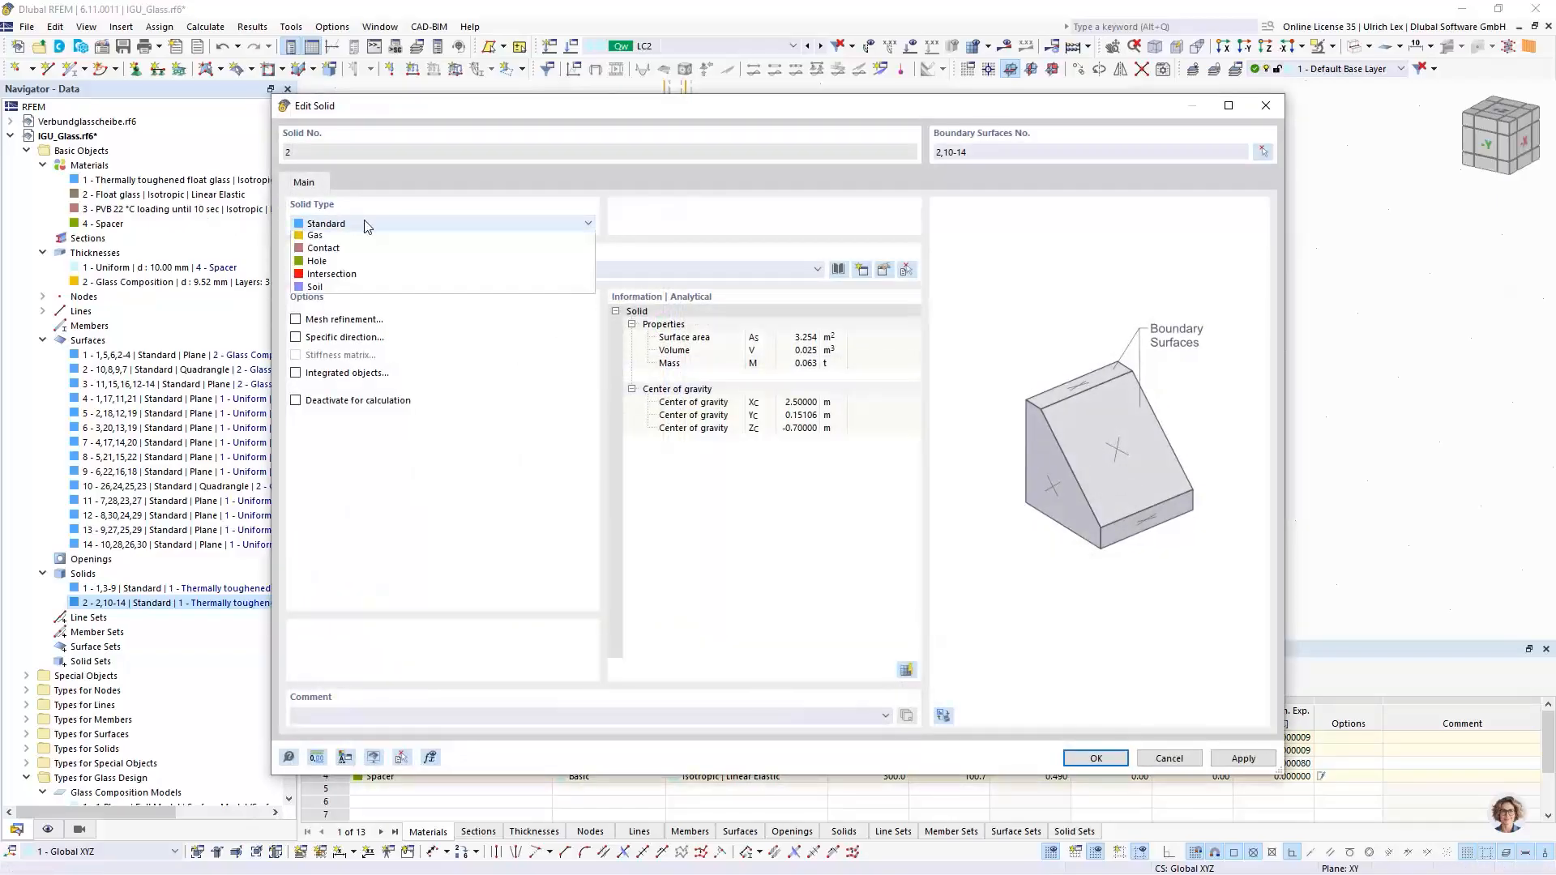
click(362, 253)
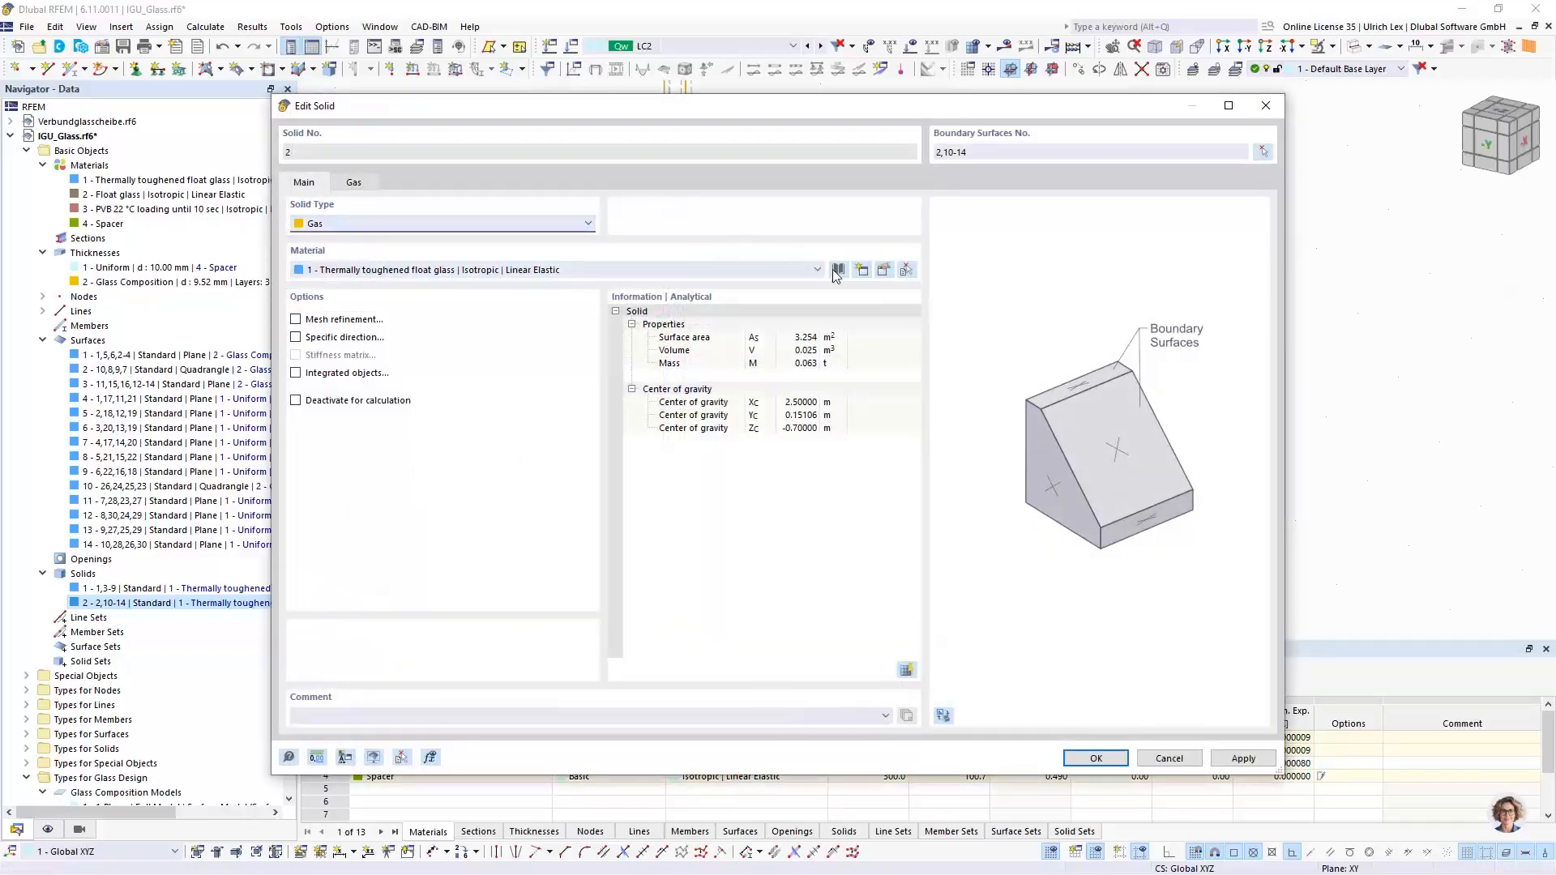
Step: Create a new material for solid 2 by picking Dry air from the Gas materials in the library
click(862, 271)
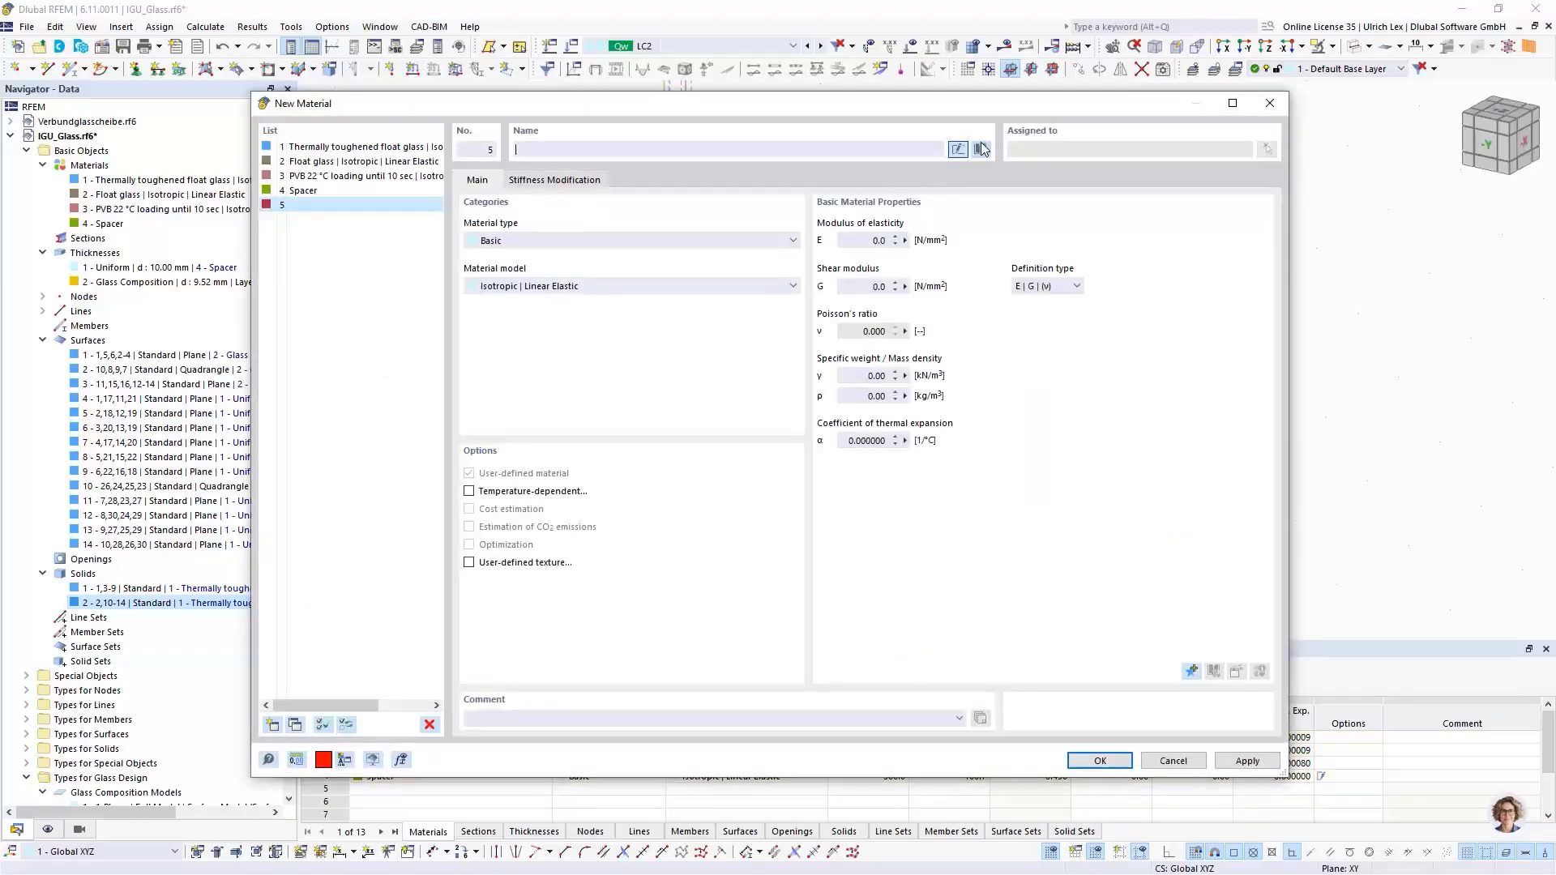
click(980, 149)
click(320, 210)
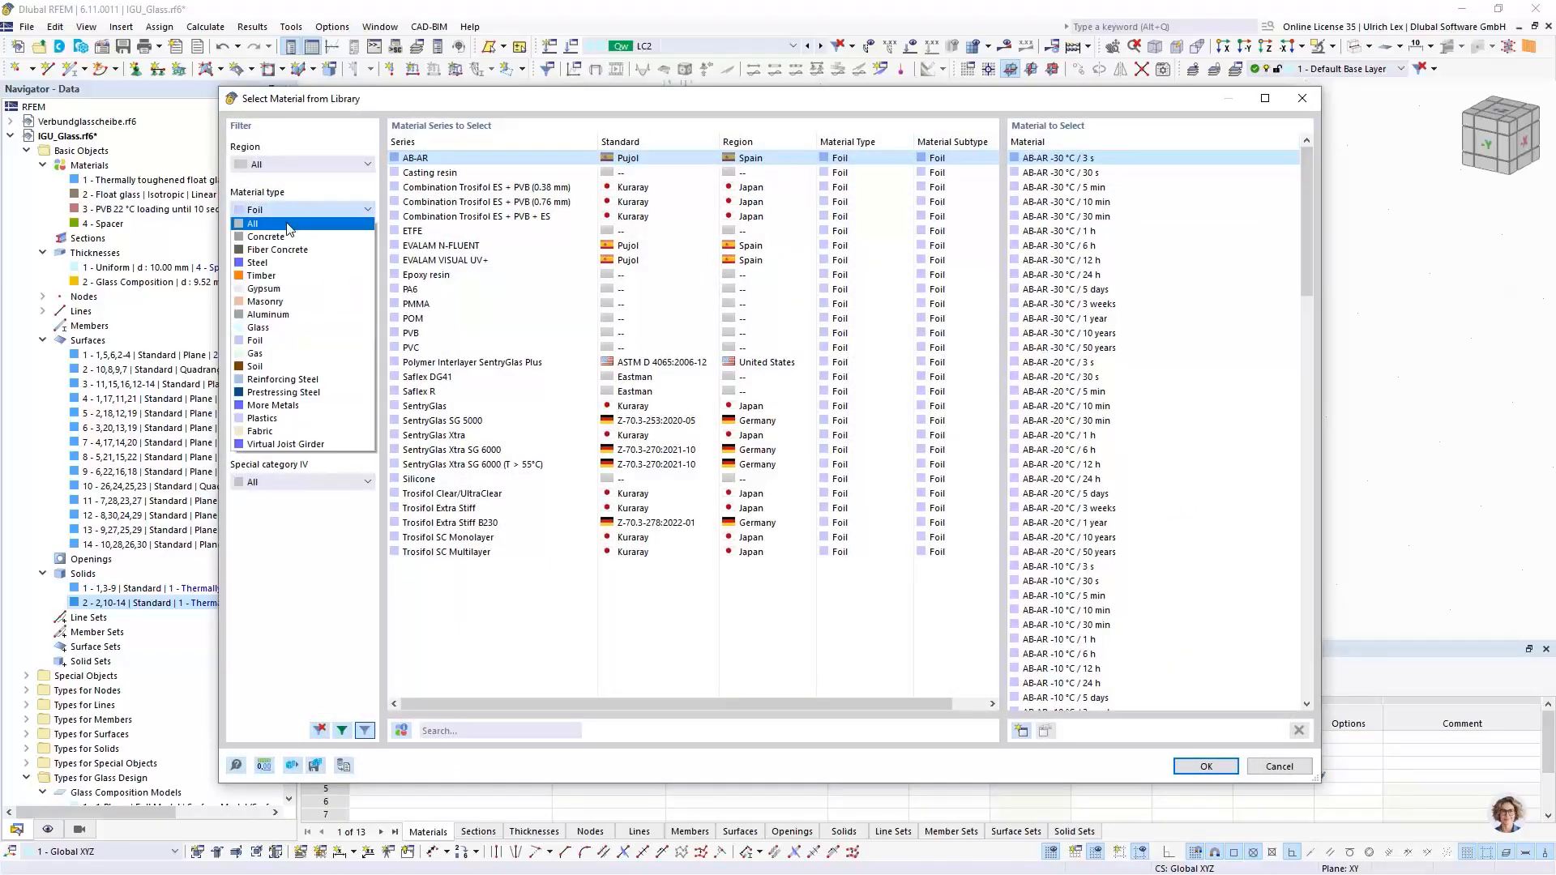
click(259, 354)
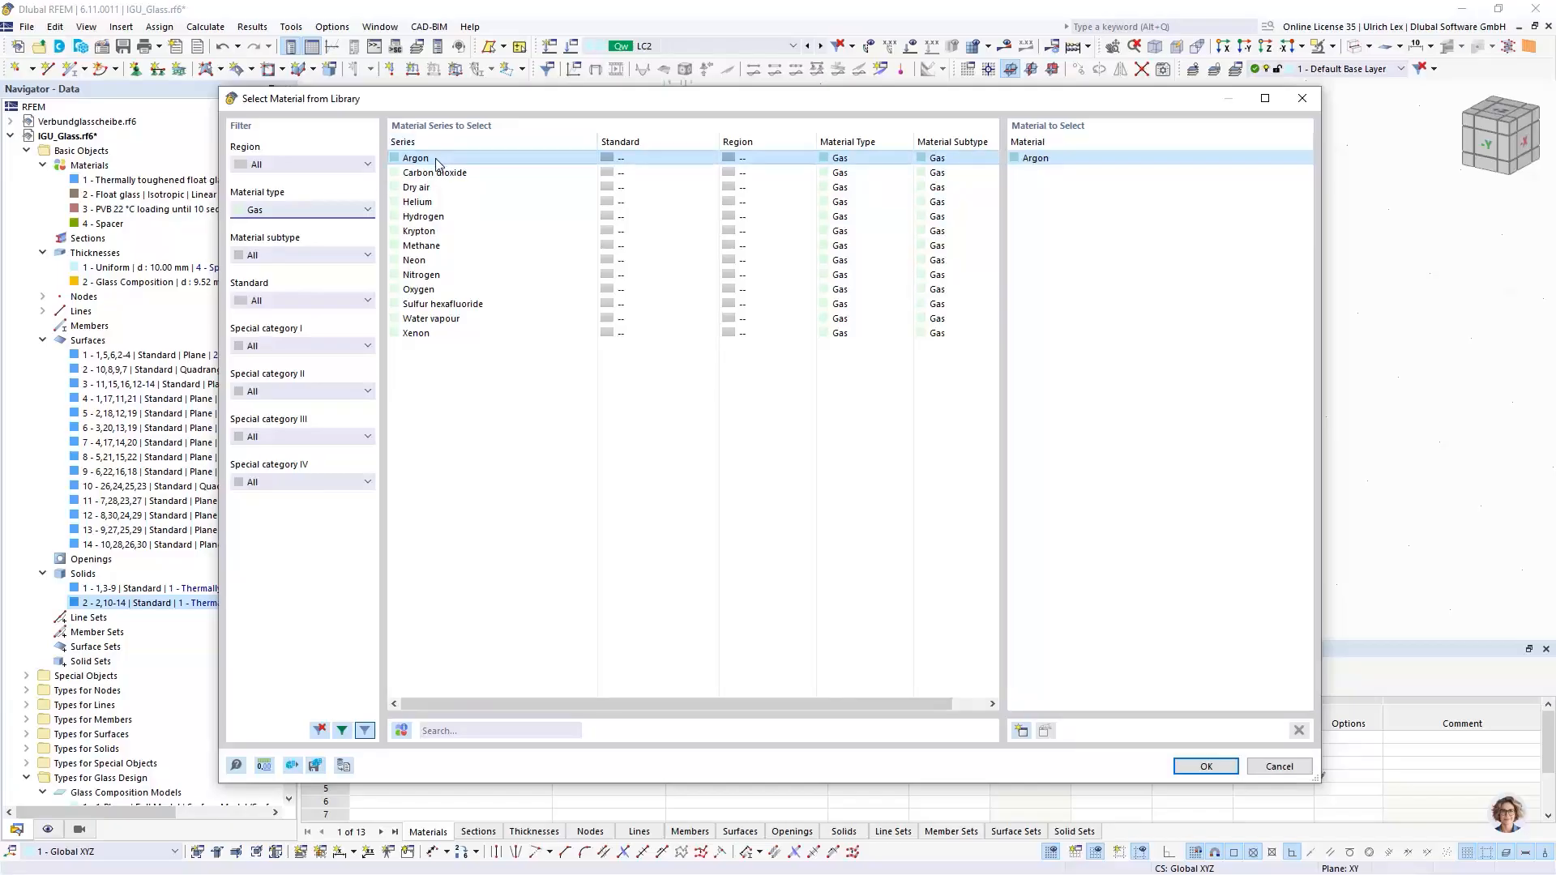
click(464, 191)
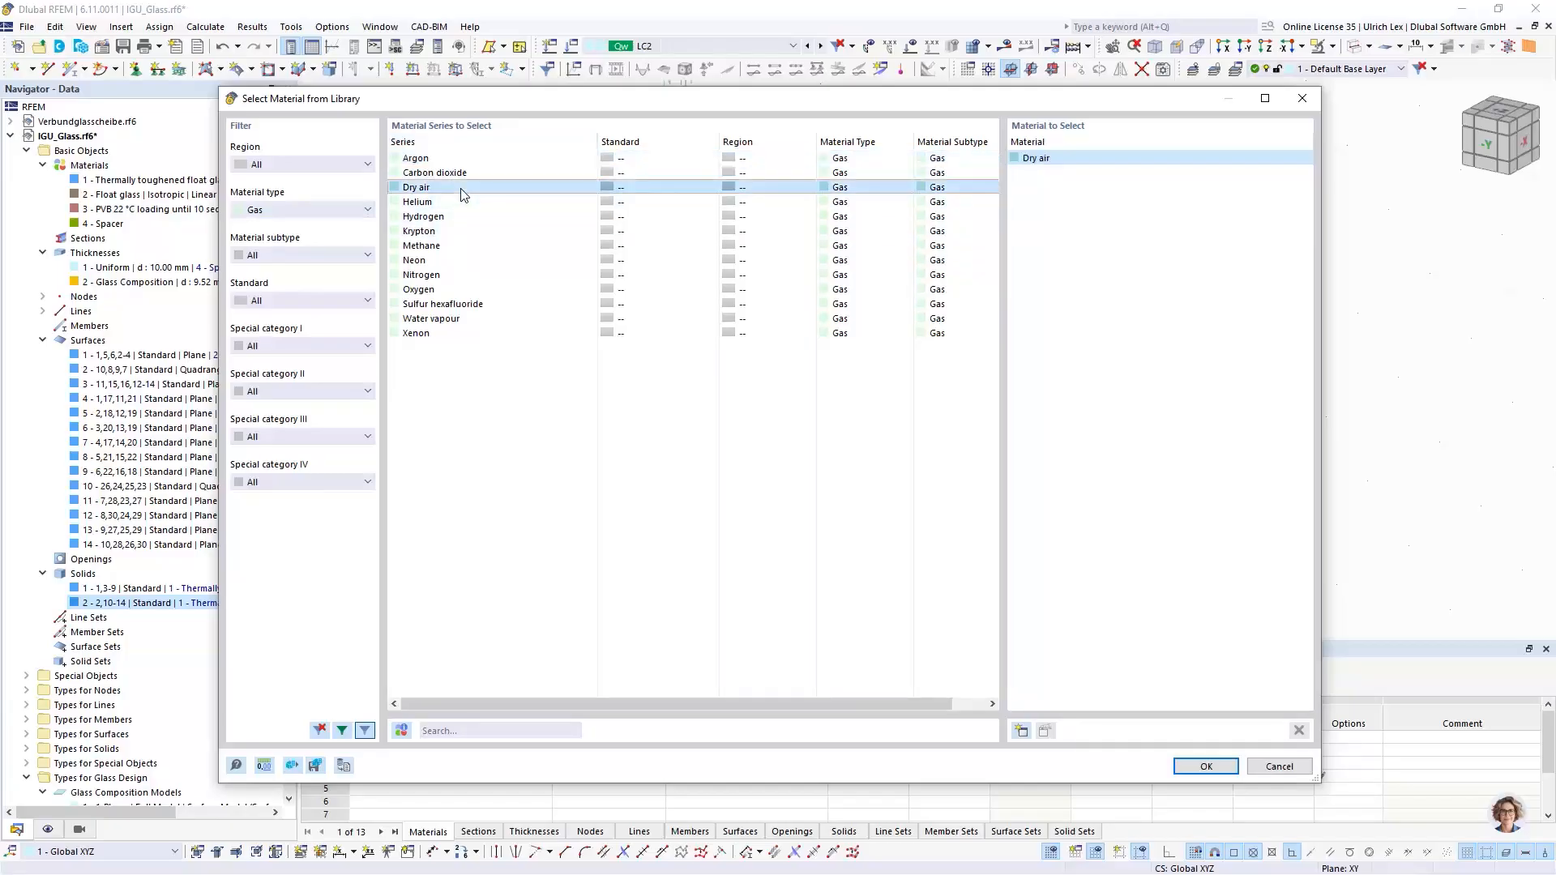
click(1185, 767)
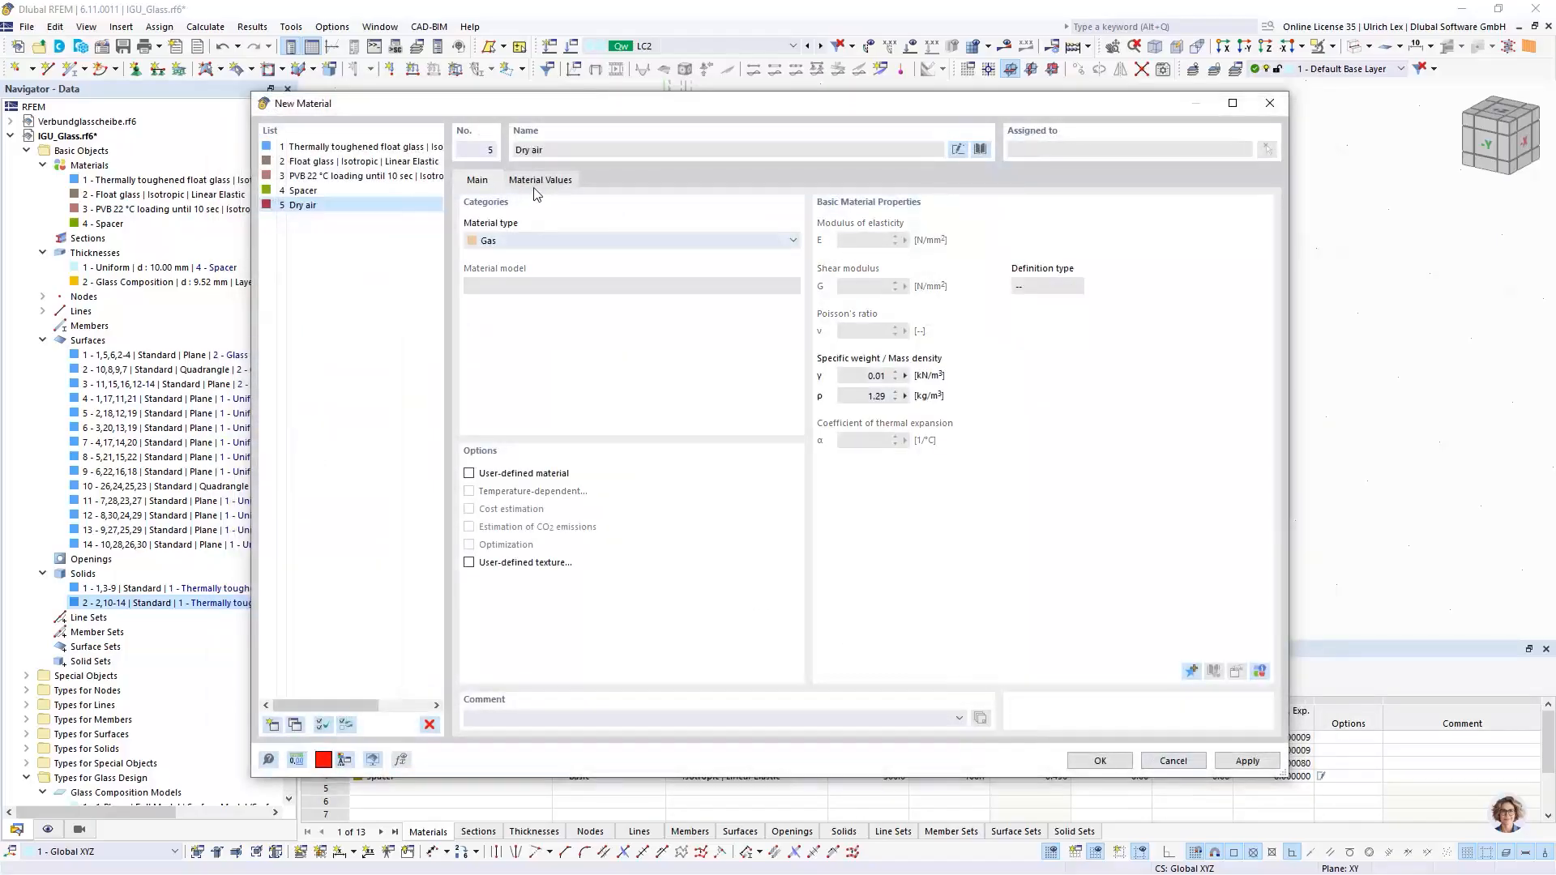
click(1102, 760)
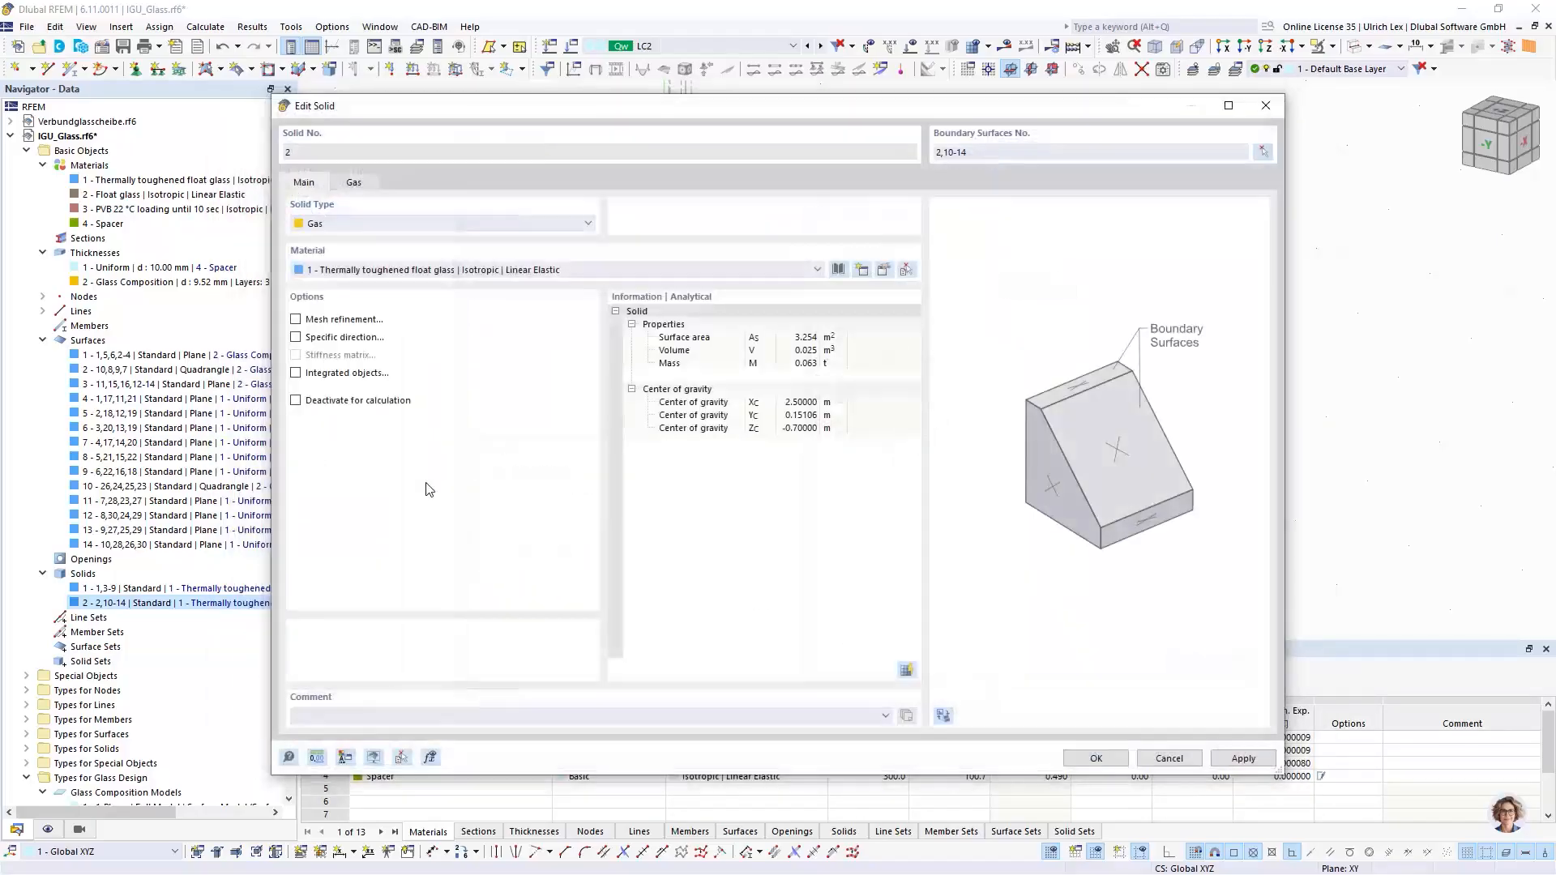
Step: Create a gas solid with a pressure of 1.01 bar and a temperature of 19 °C, and apply it to solid 2
click(352, 185)
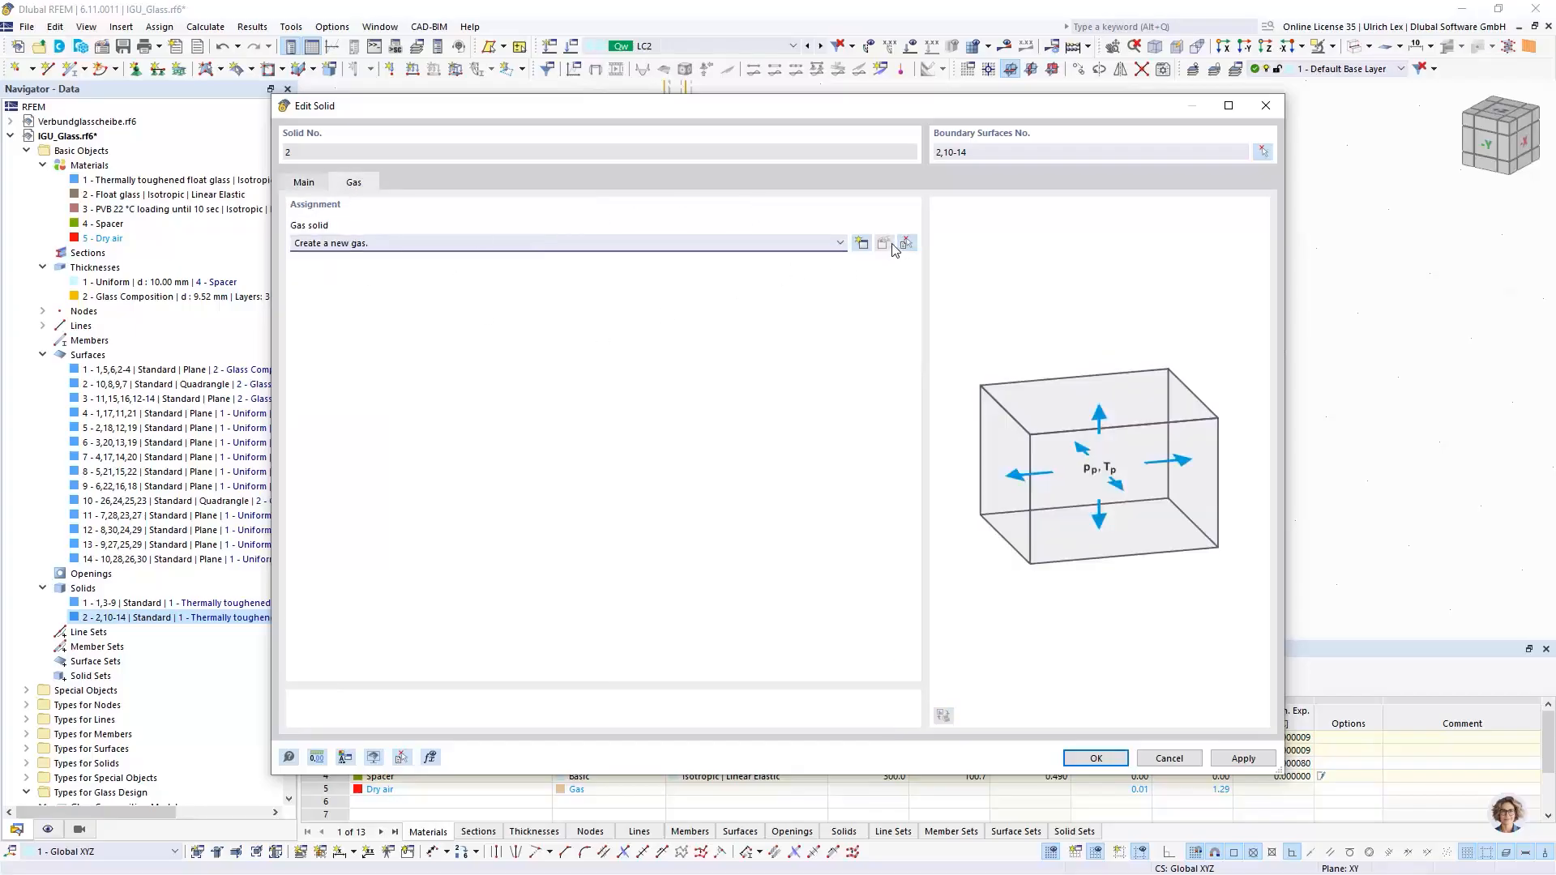
click(861, 244)
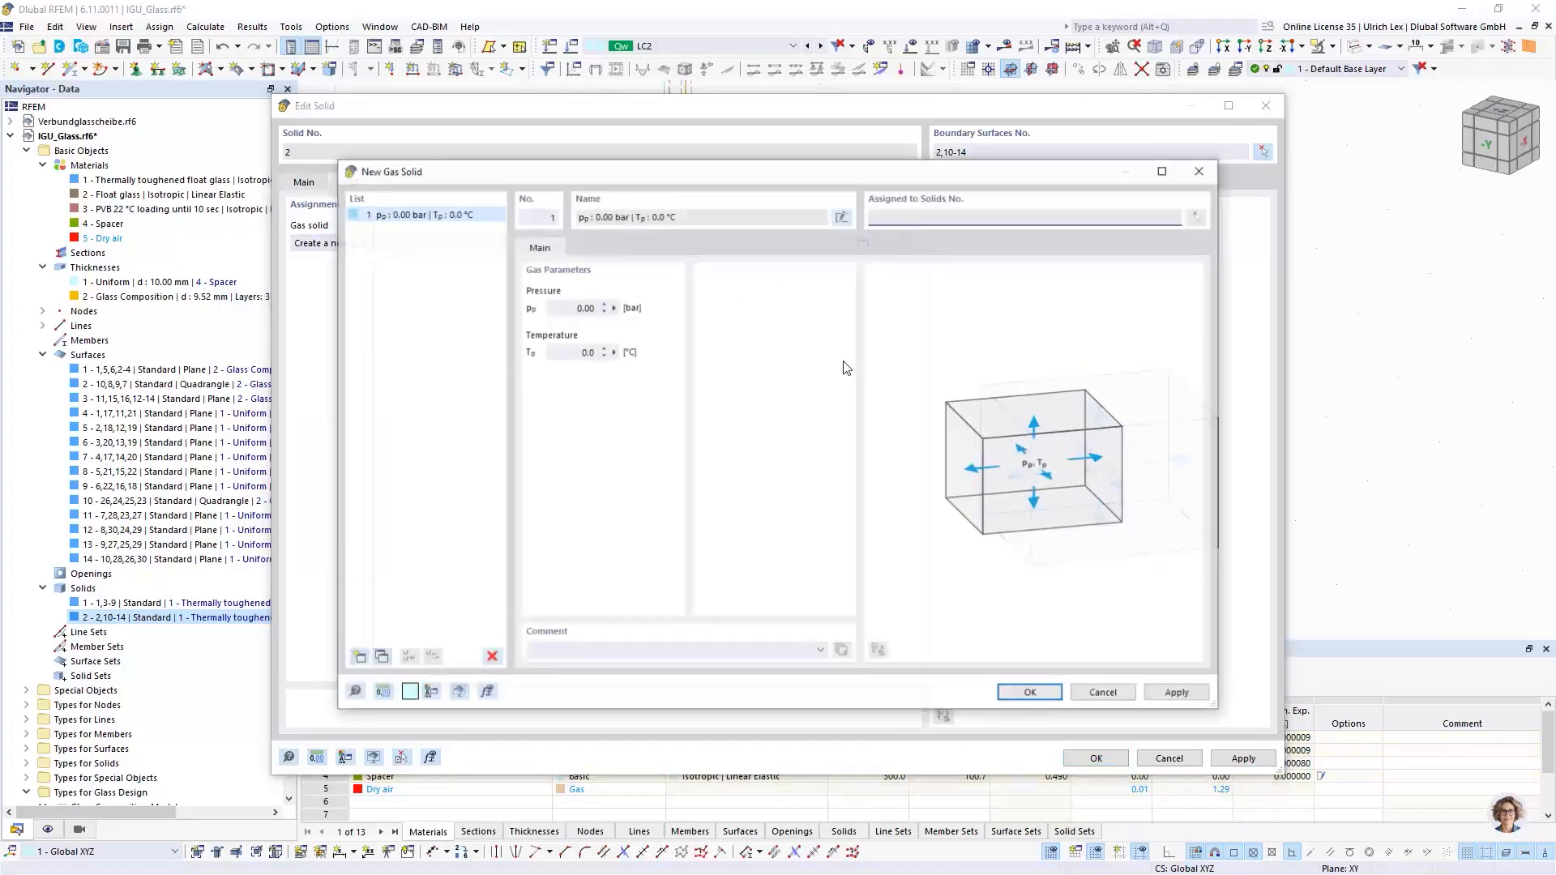
click(569, 306)
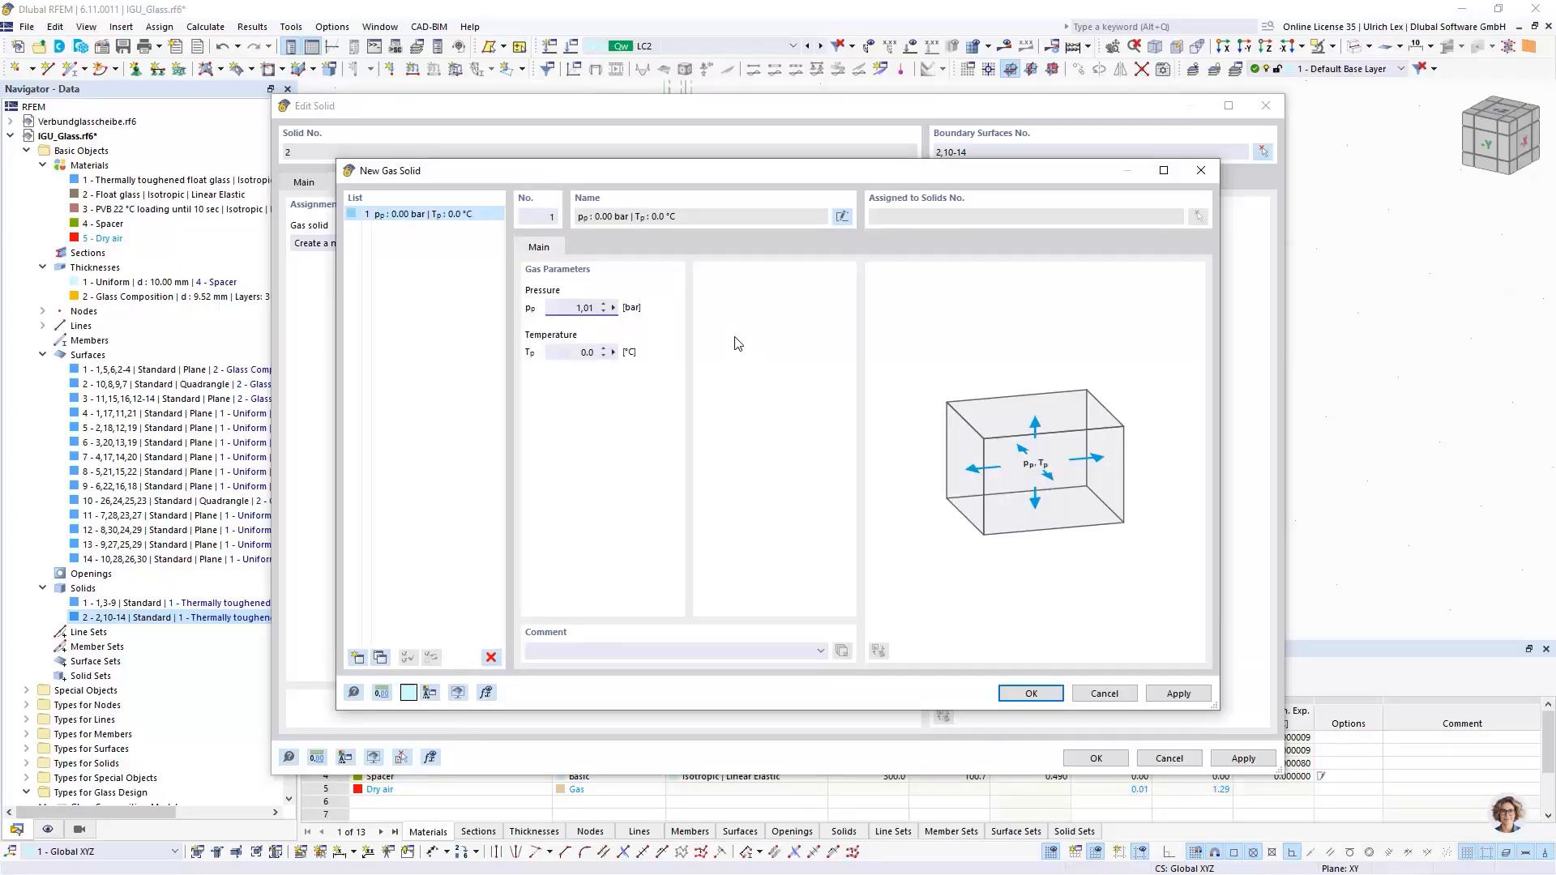
key(Tab)
key(Tab)
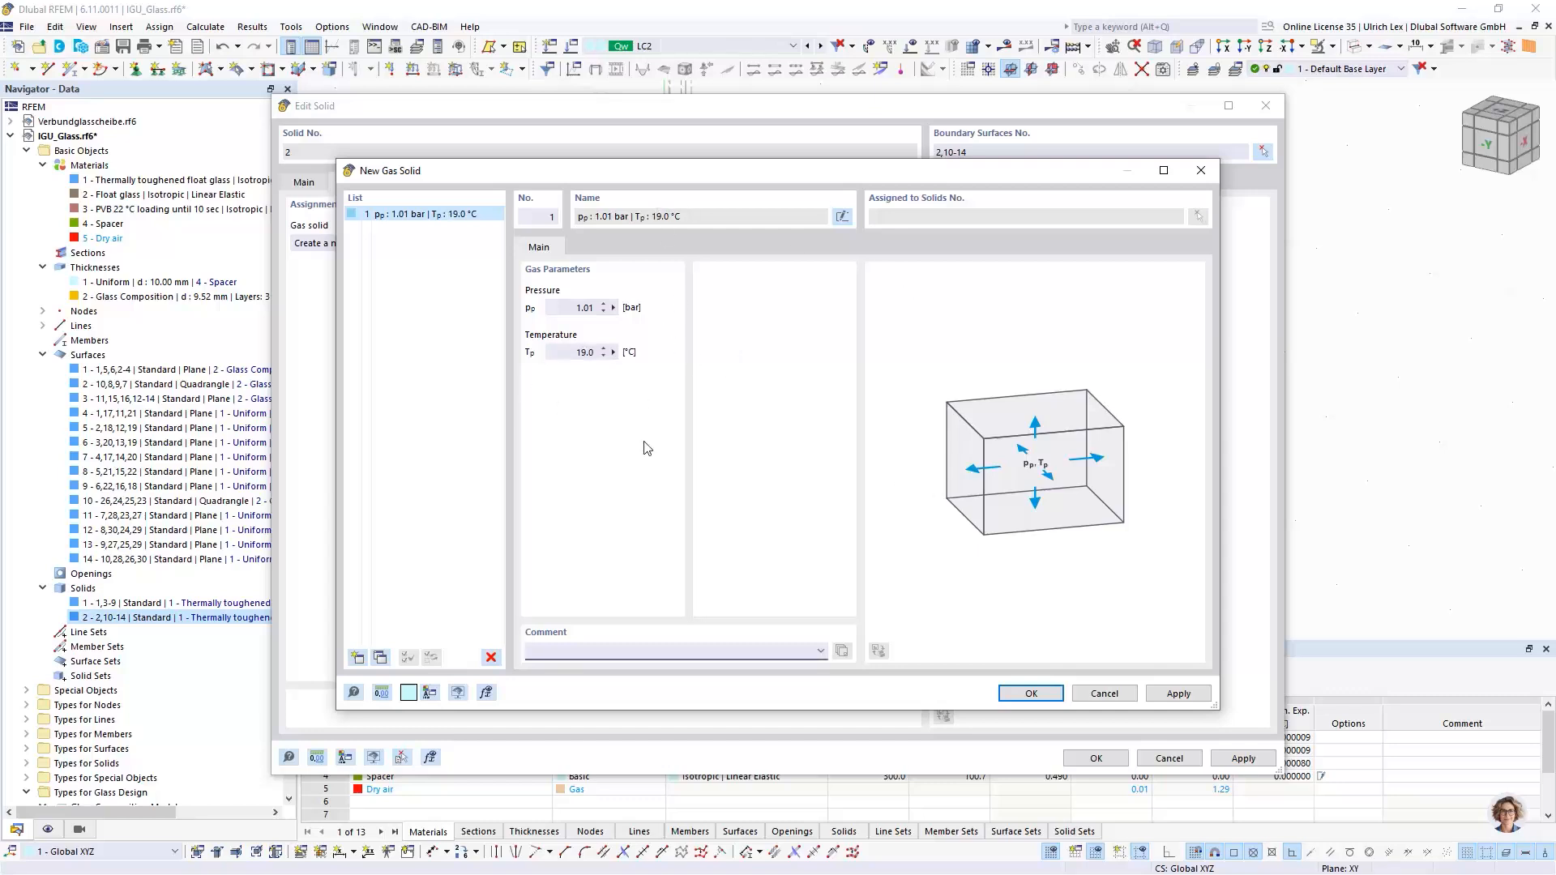
click(1030, 693)
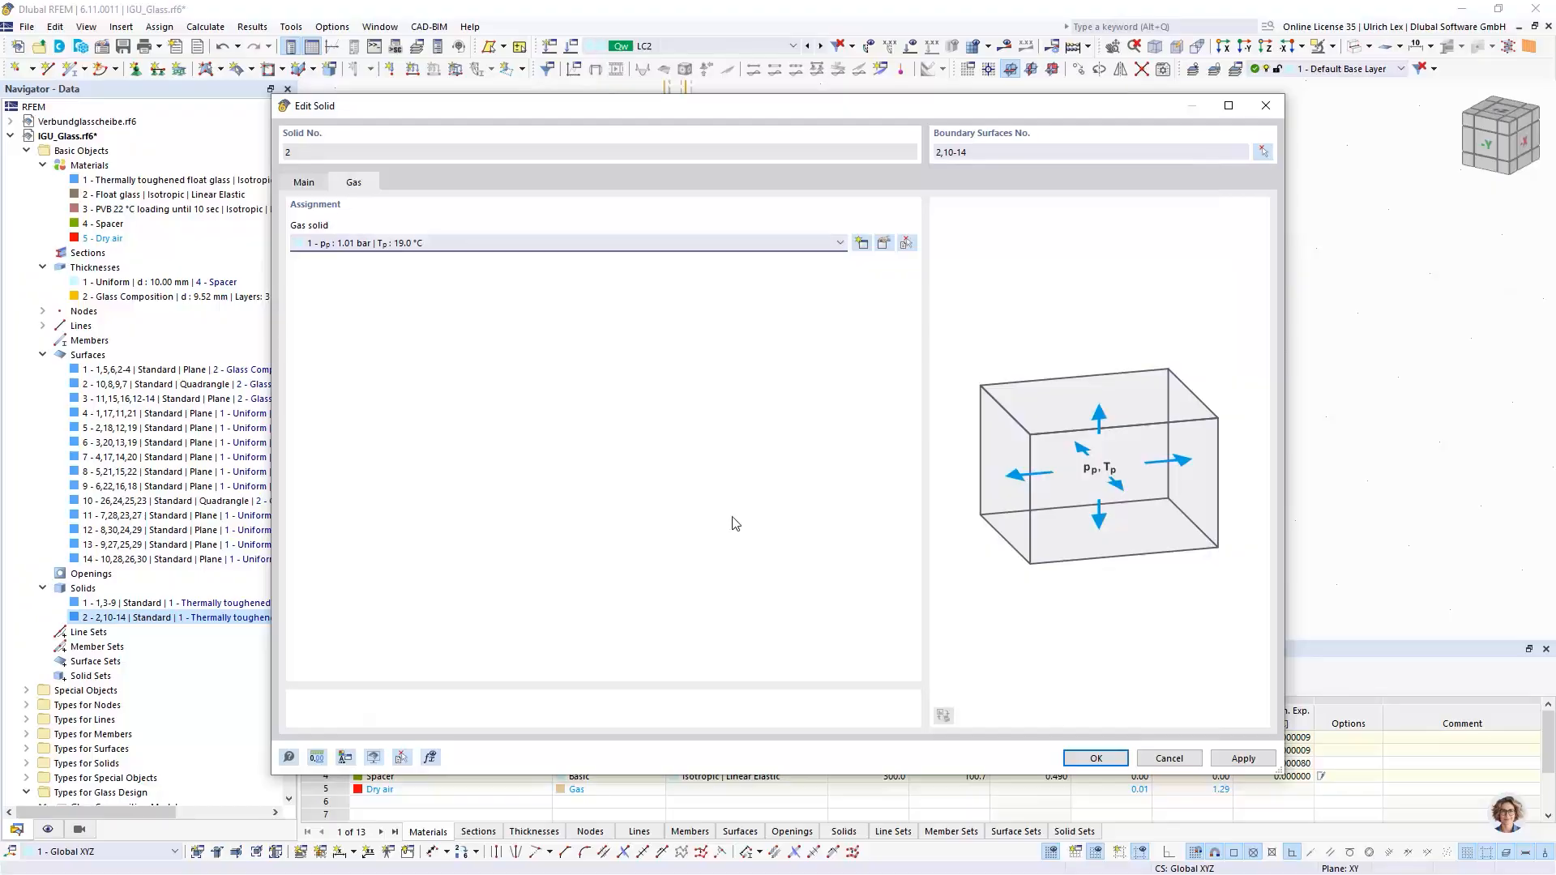
click(1117, 762)
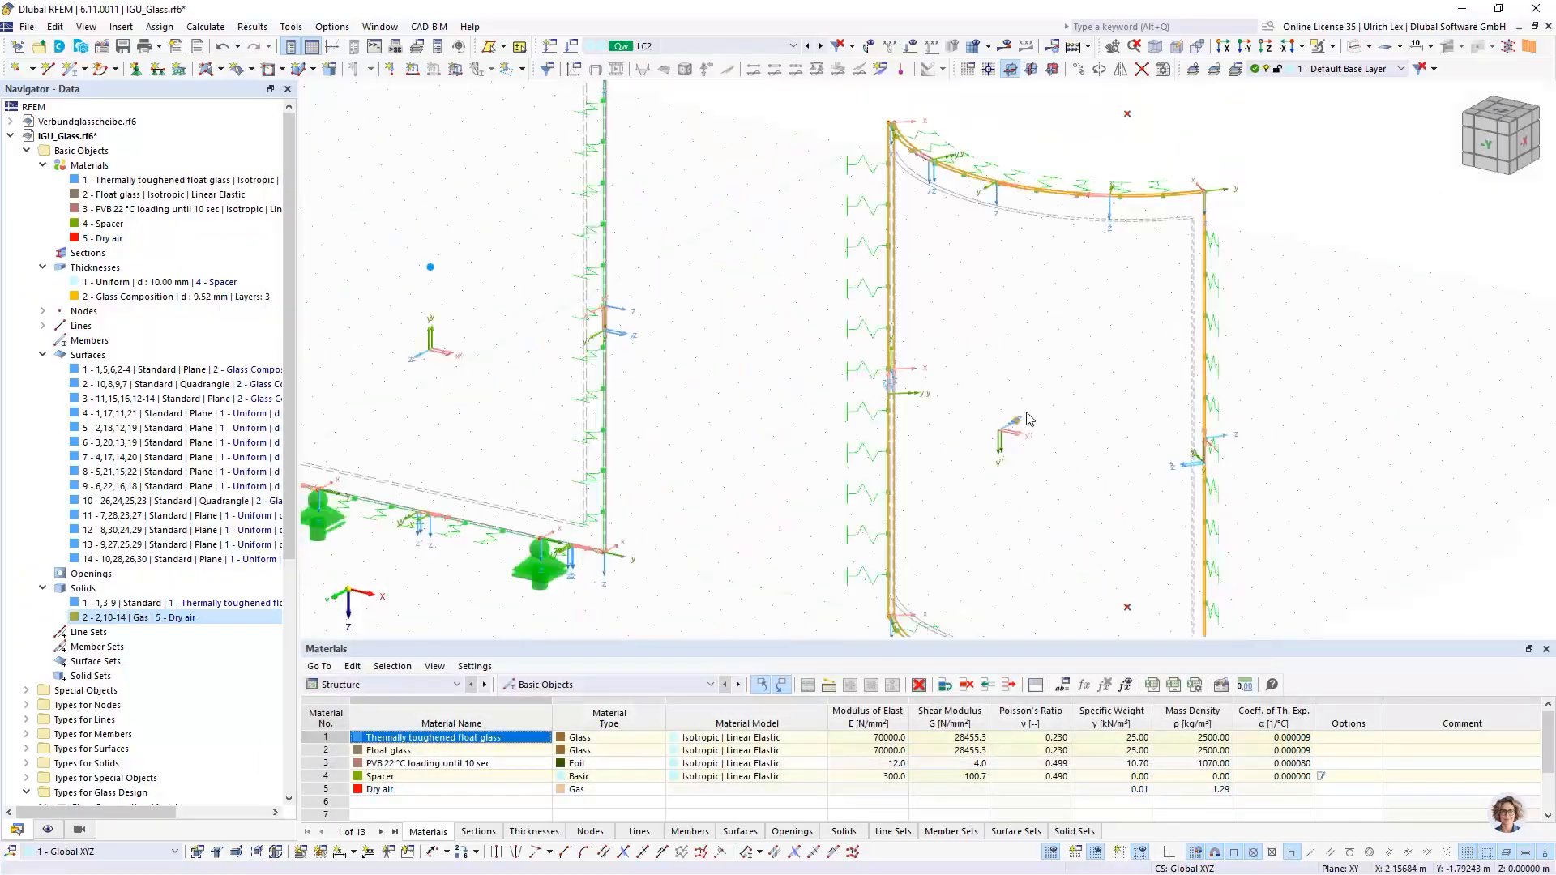
Step: Change the flat unit's solid 1 to the Gas solid type and assign it the Dry air material
double_click(428, 267)
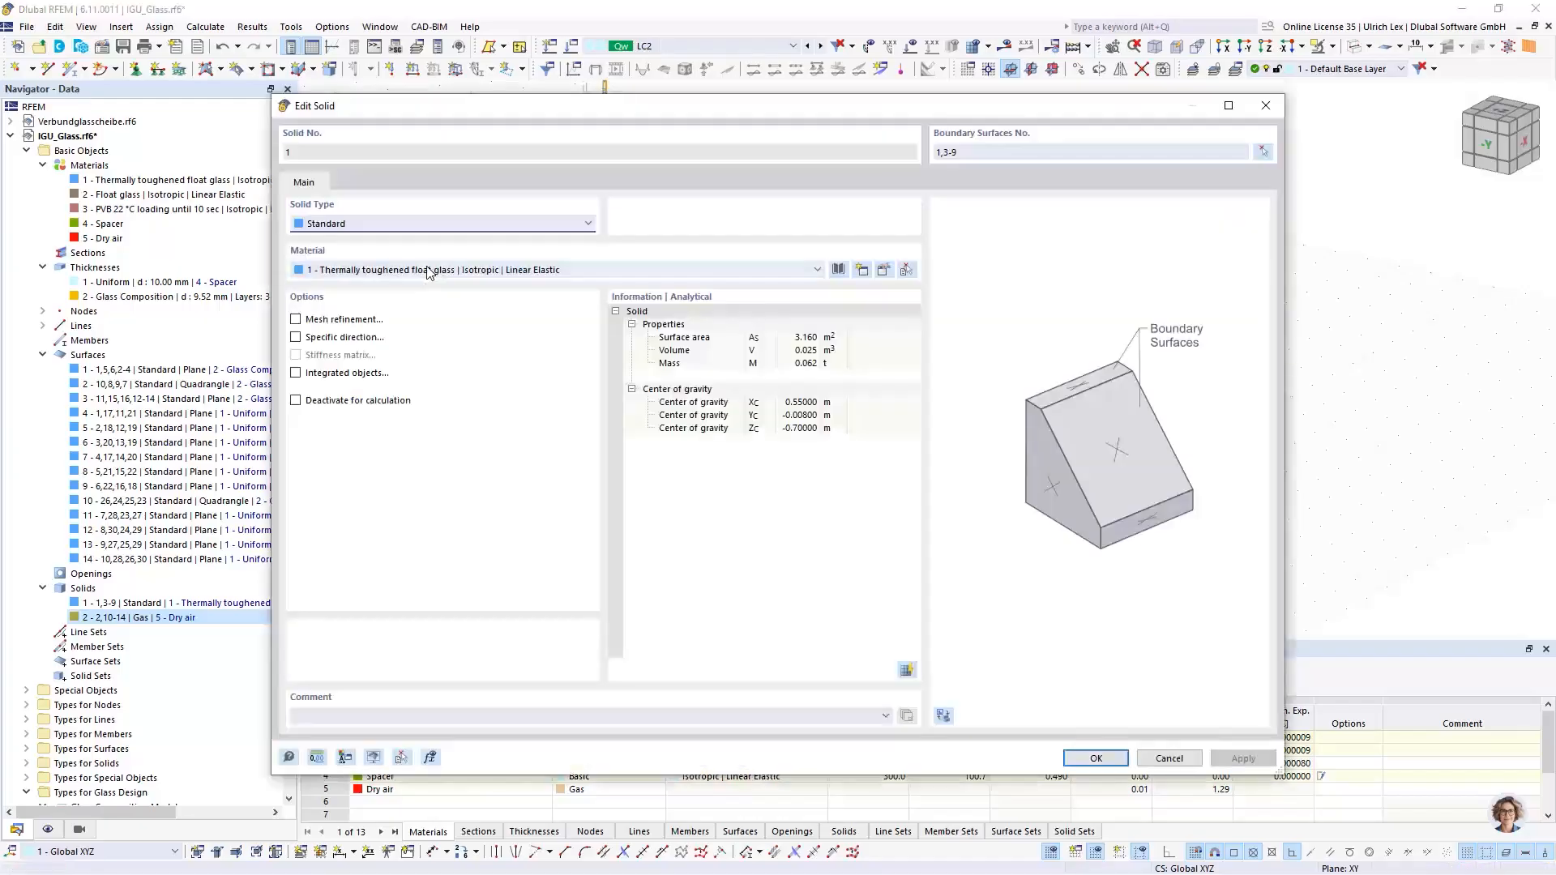
click(410, 226)
click(500, 278)
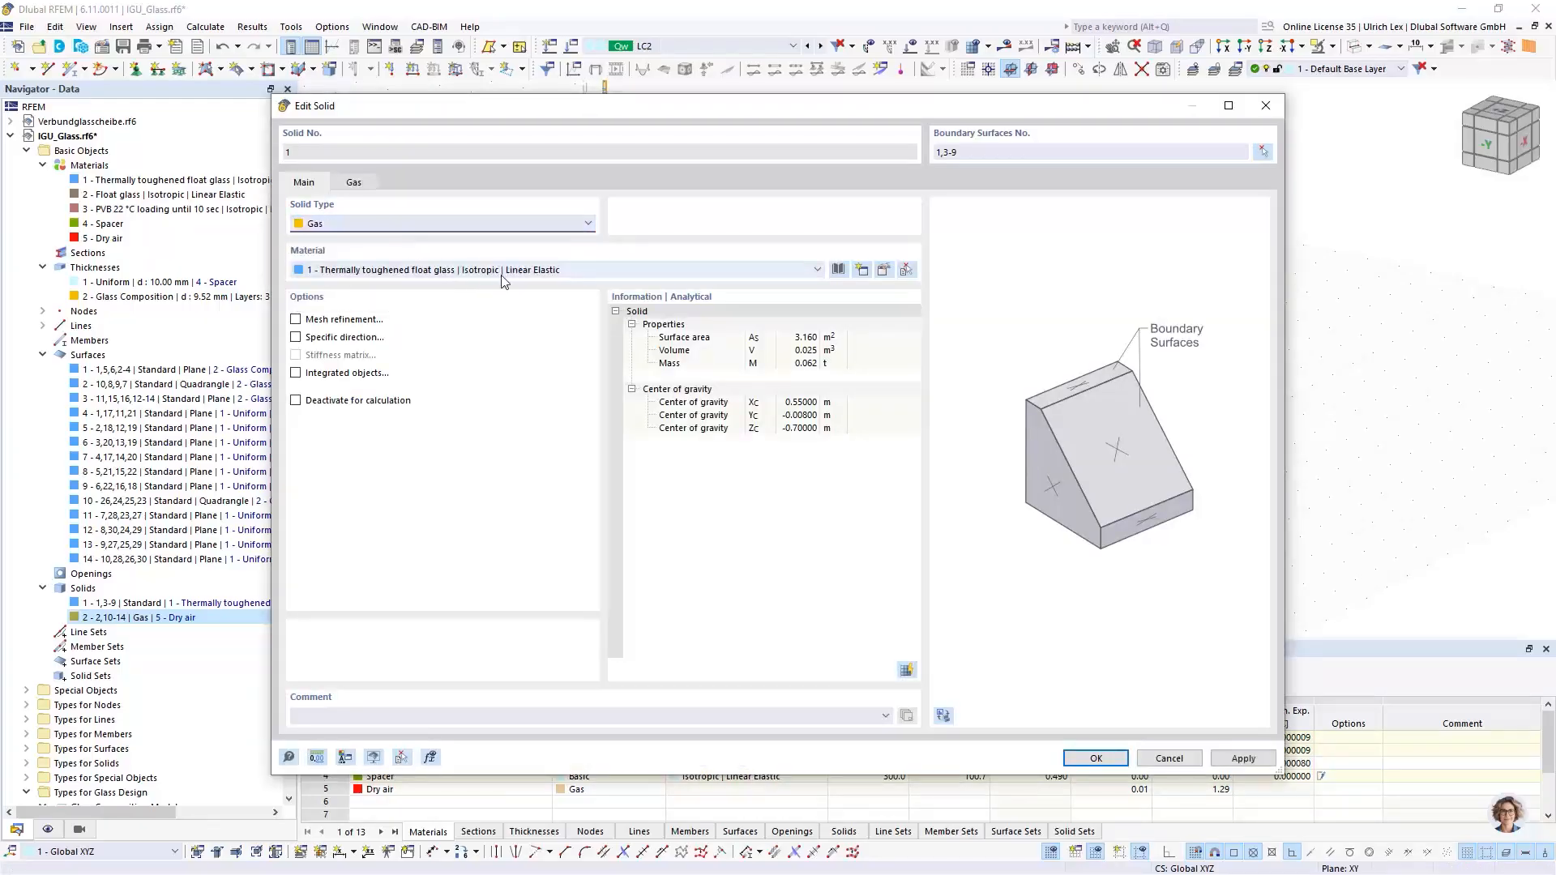
click(574, 270)
click(523, 283)
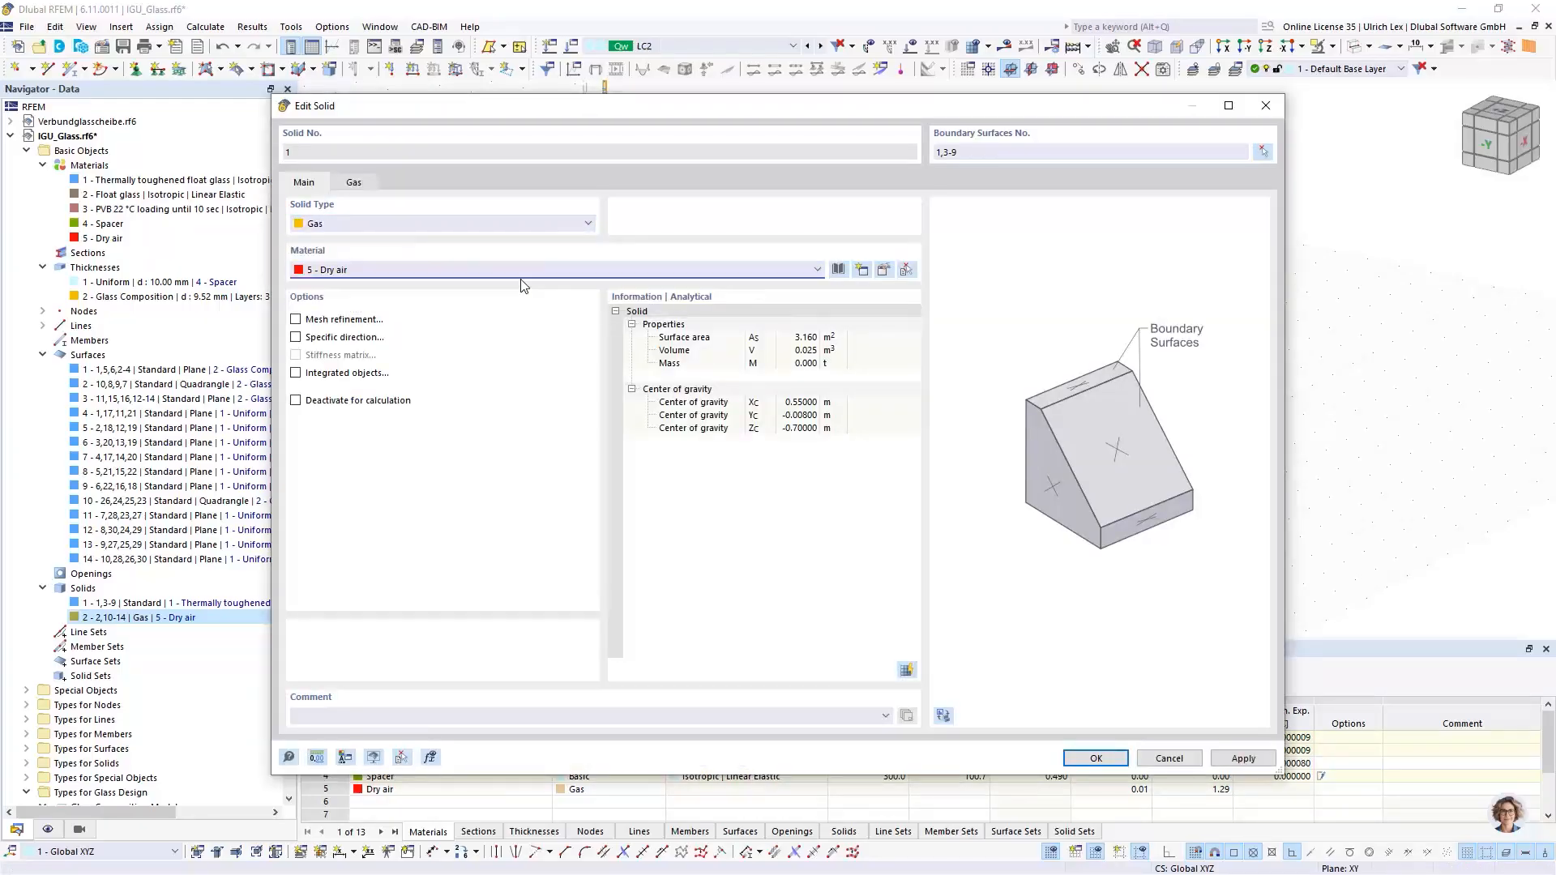
click(356, 182)
click(1096, 757)
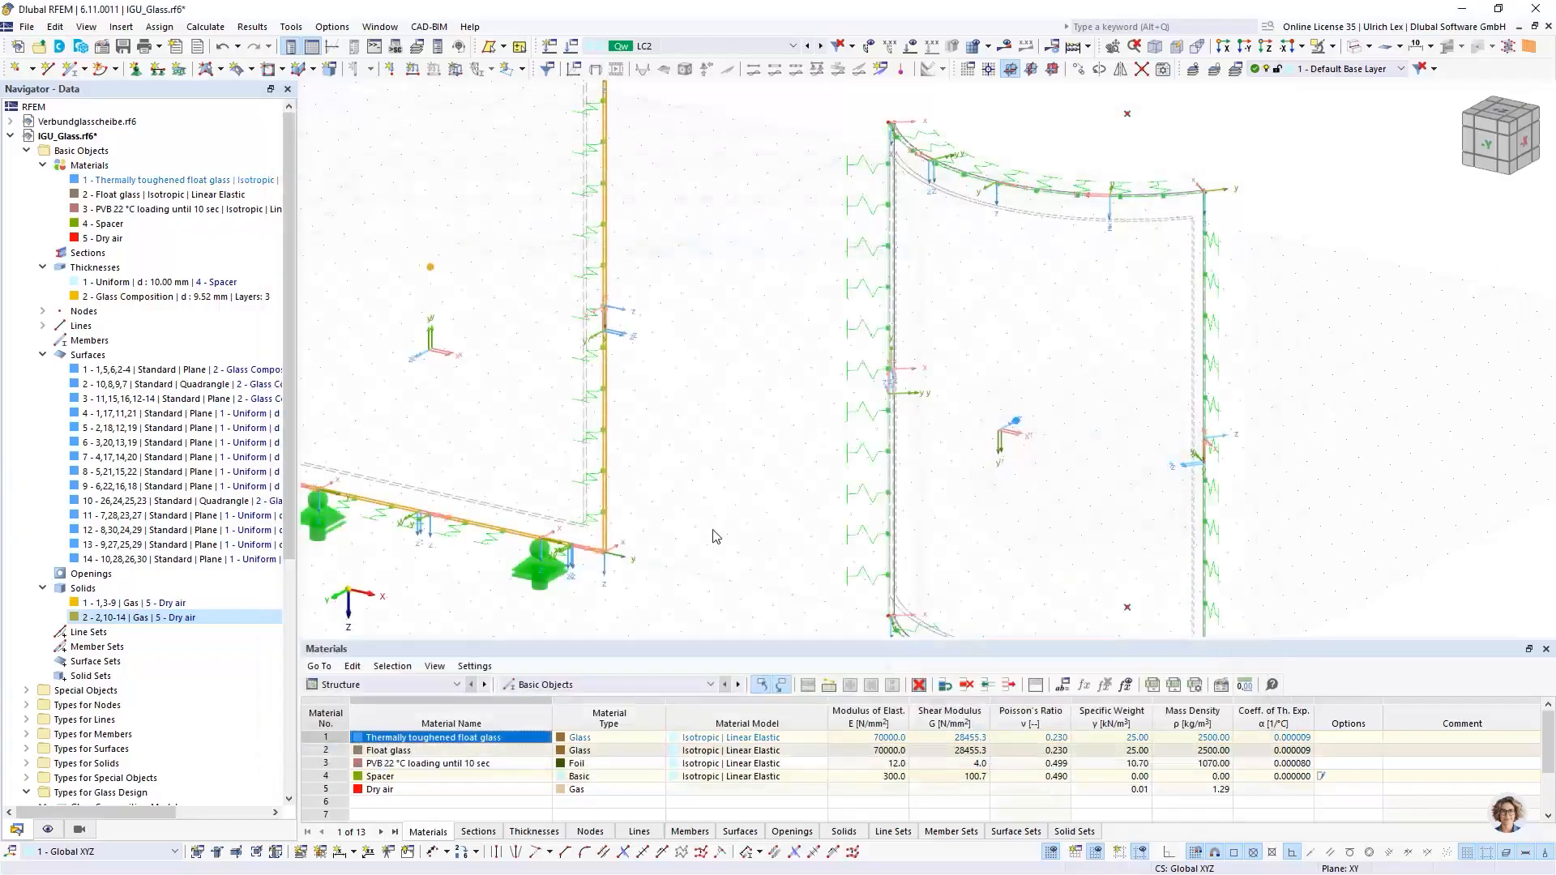
Step: Check both glass units in the overall view and save the model
scroll(741, 487, down, 5)
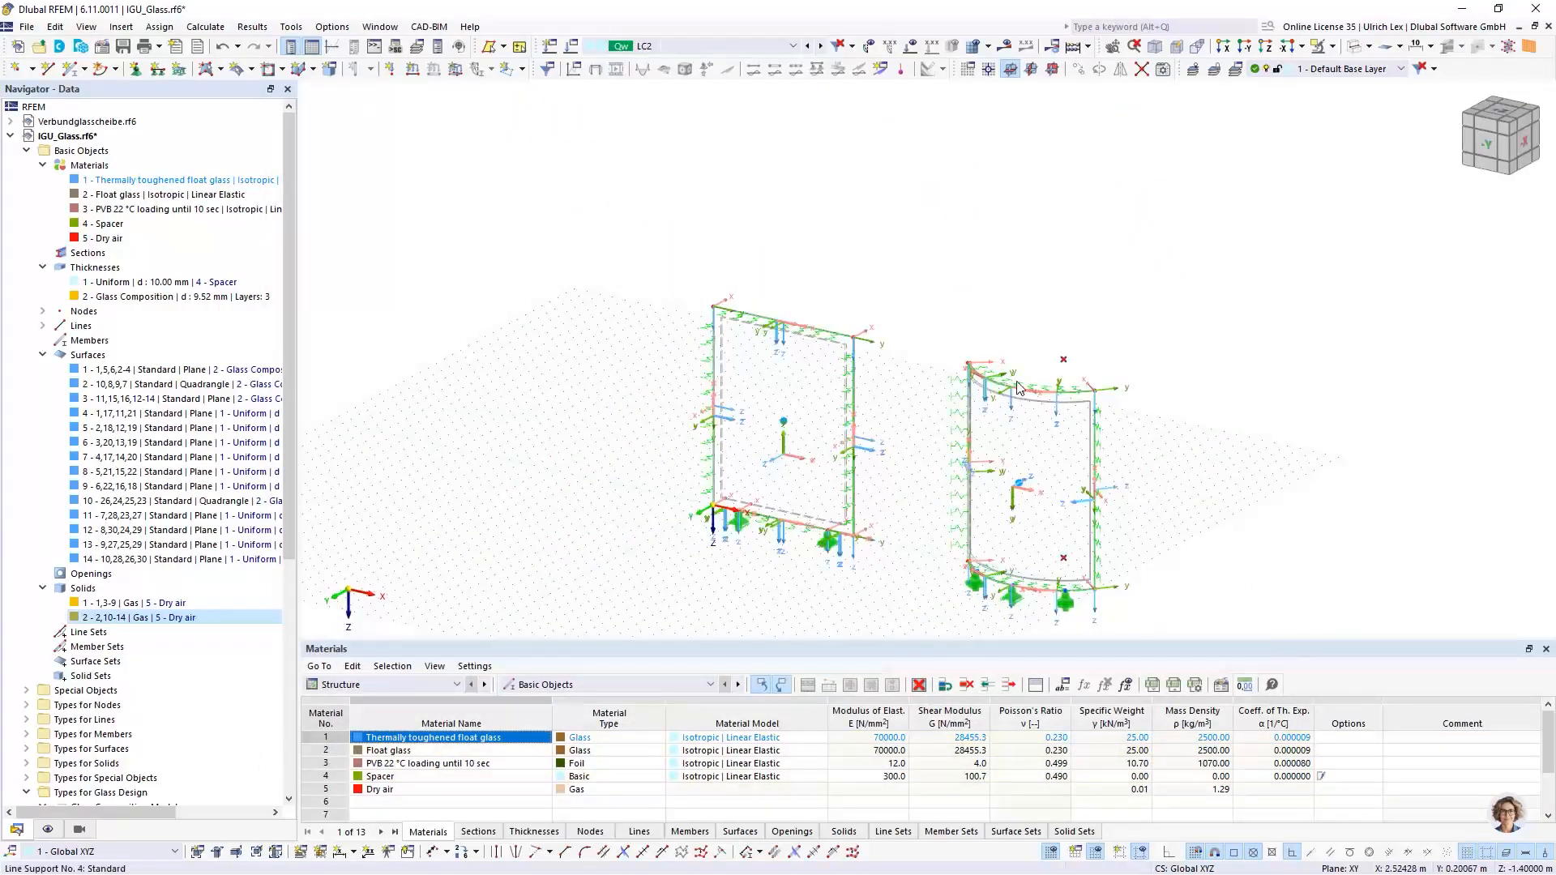
scroll(1024, 416, up, 3)
scroll(896, 374, down, 2)
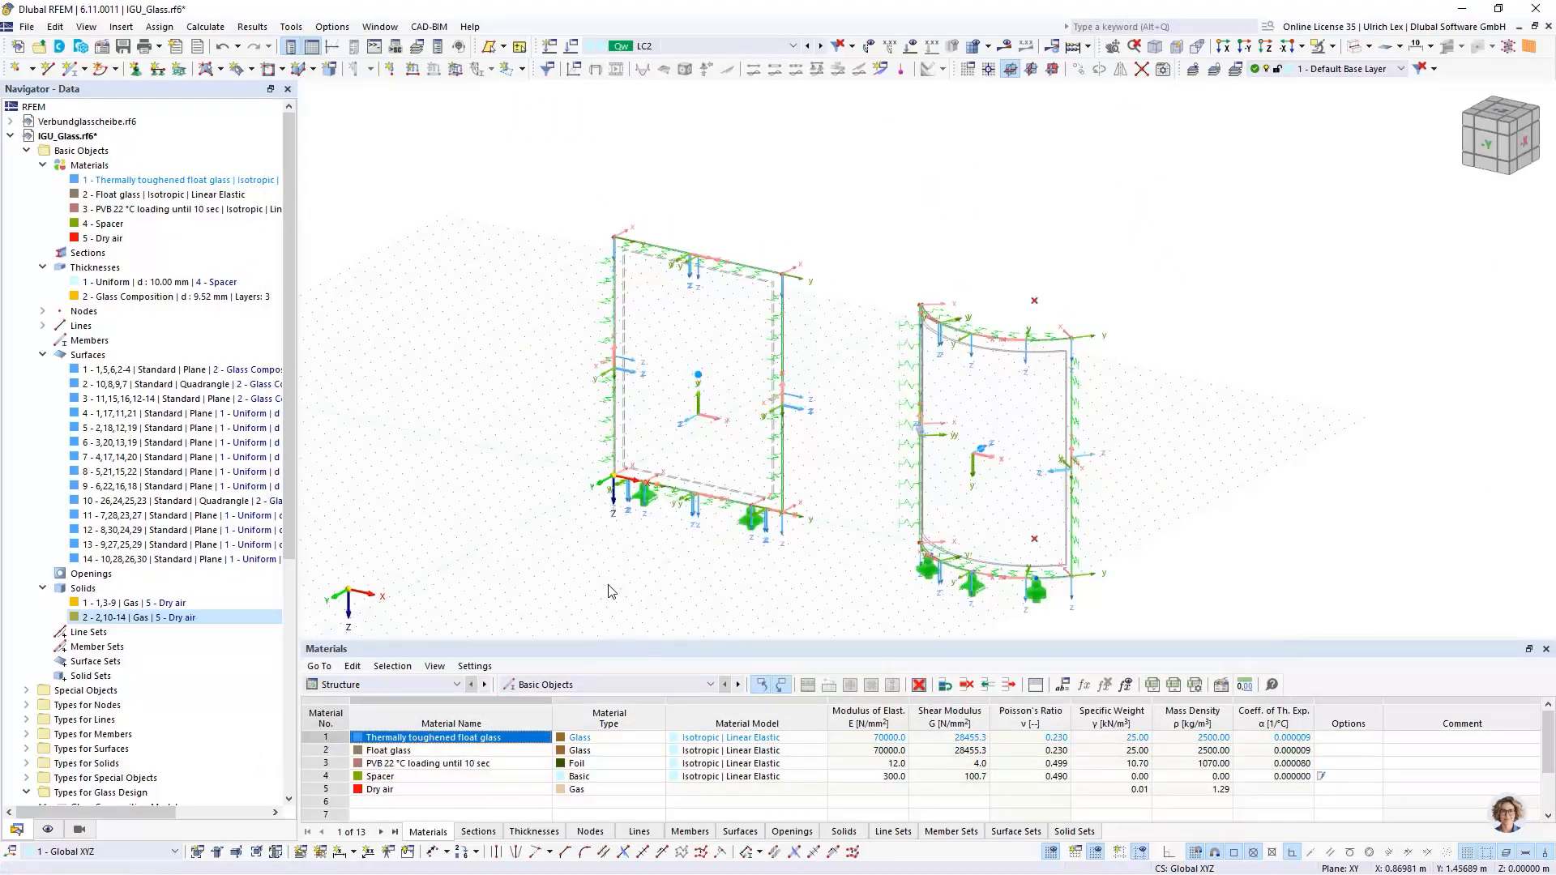
scroll(734, 596, down, 1)
ctrl+middle_drag(733, 596, 760, 594)
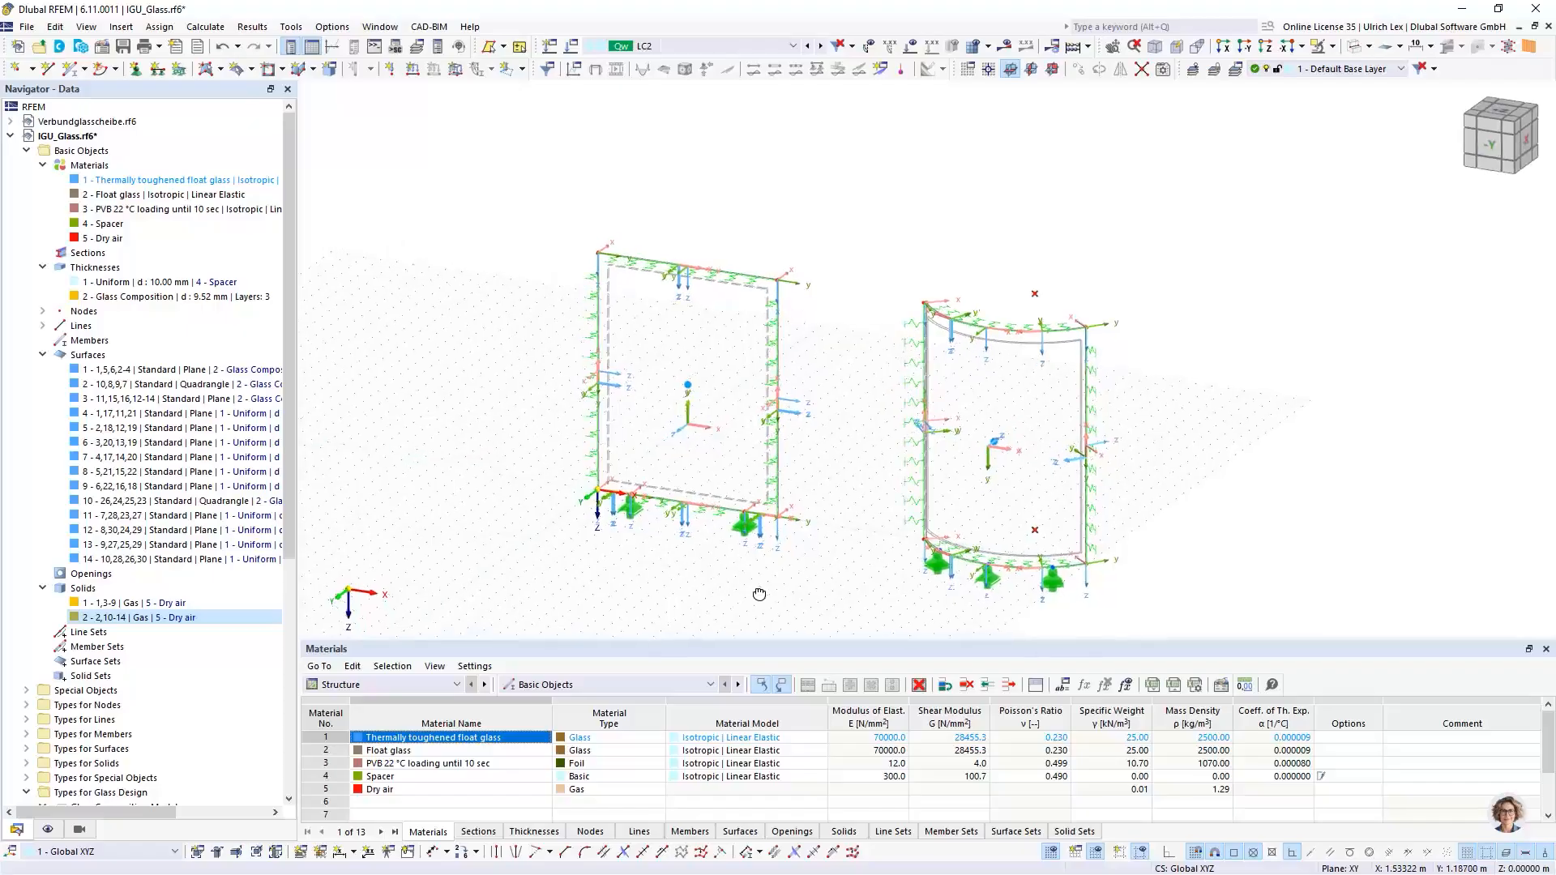
click(122, 48)
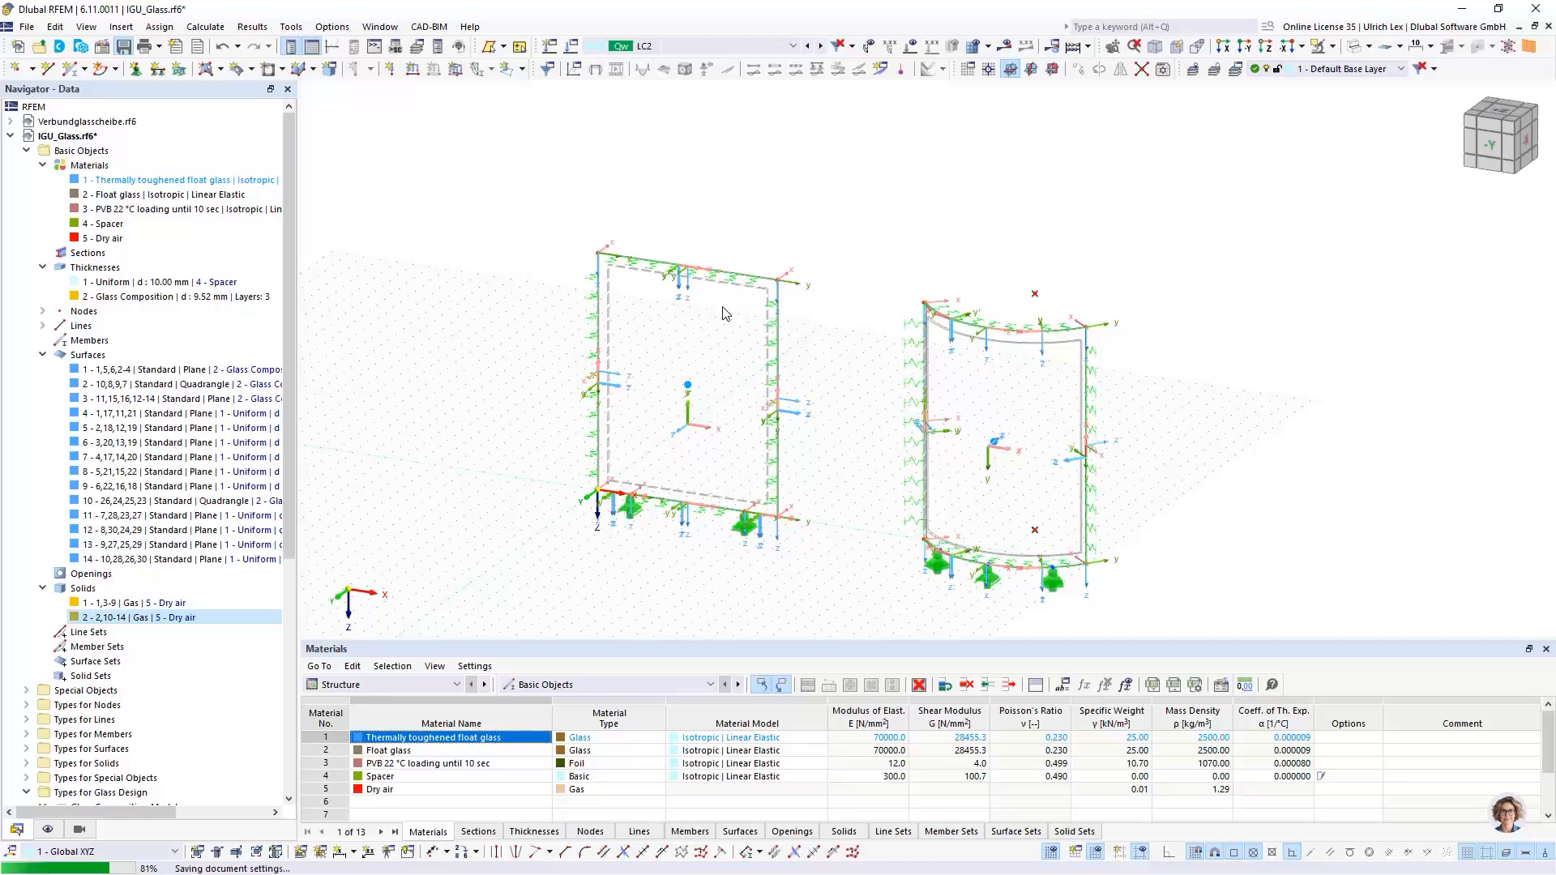
Step: Examine the flat unit's upper corner to see which pane's edges carry the line supports
scroll(734, 332, up, 1)
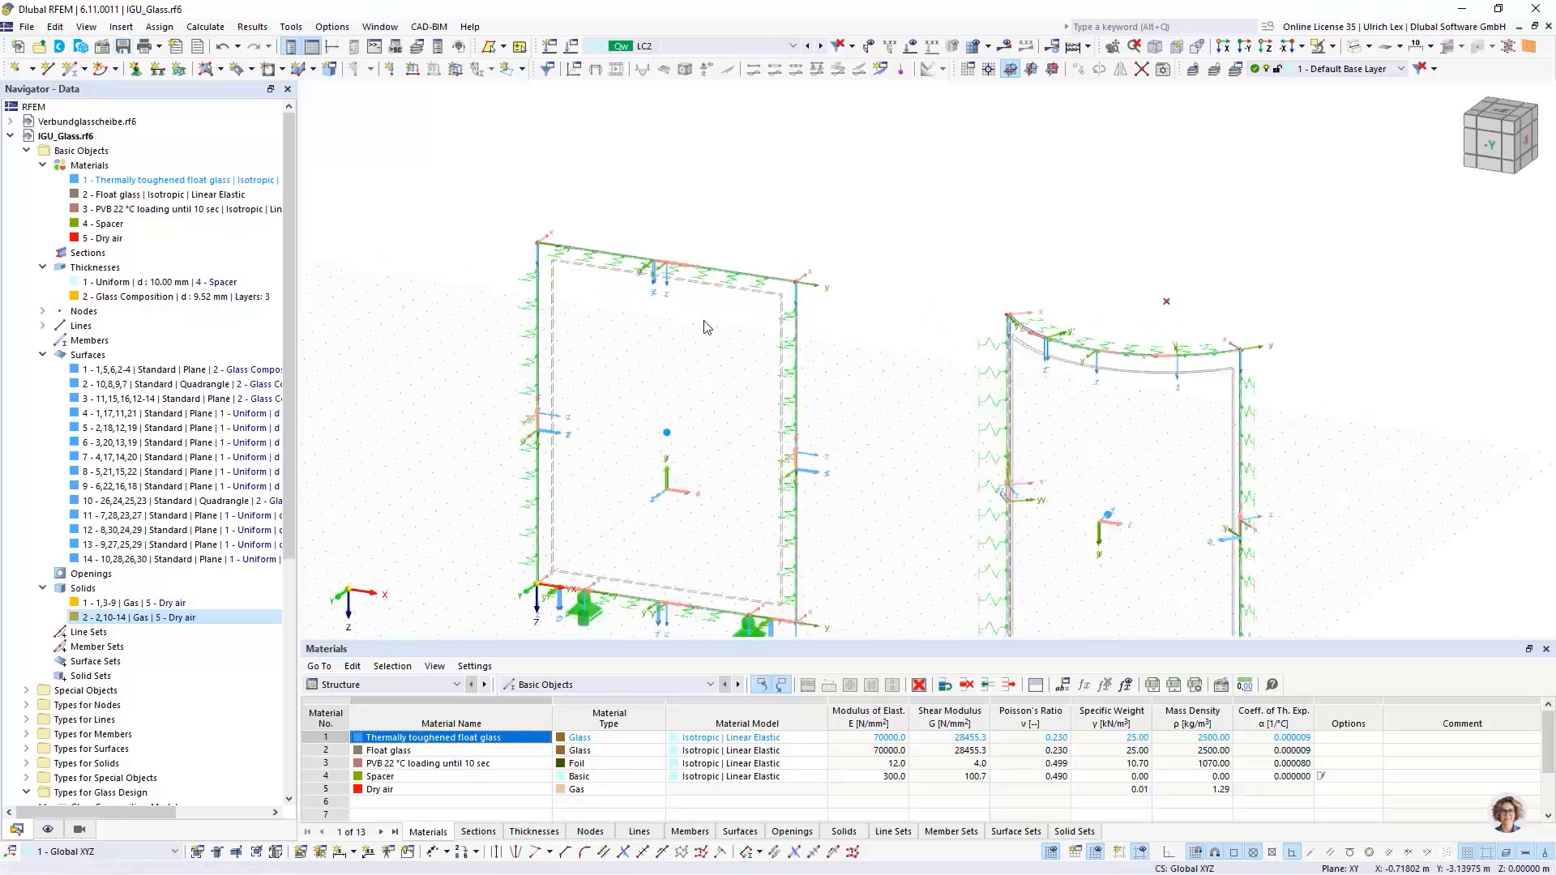
scroll(757, 320, up, 3)
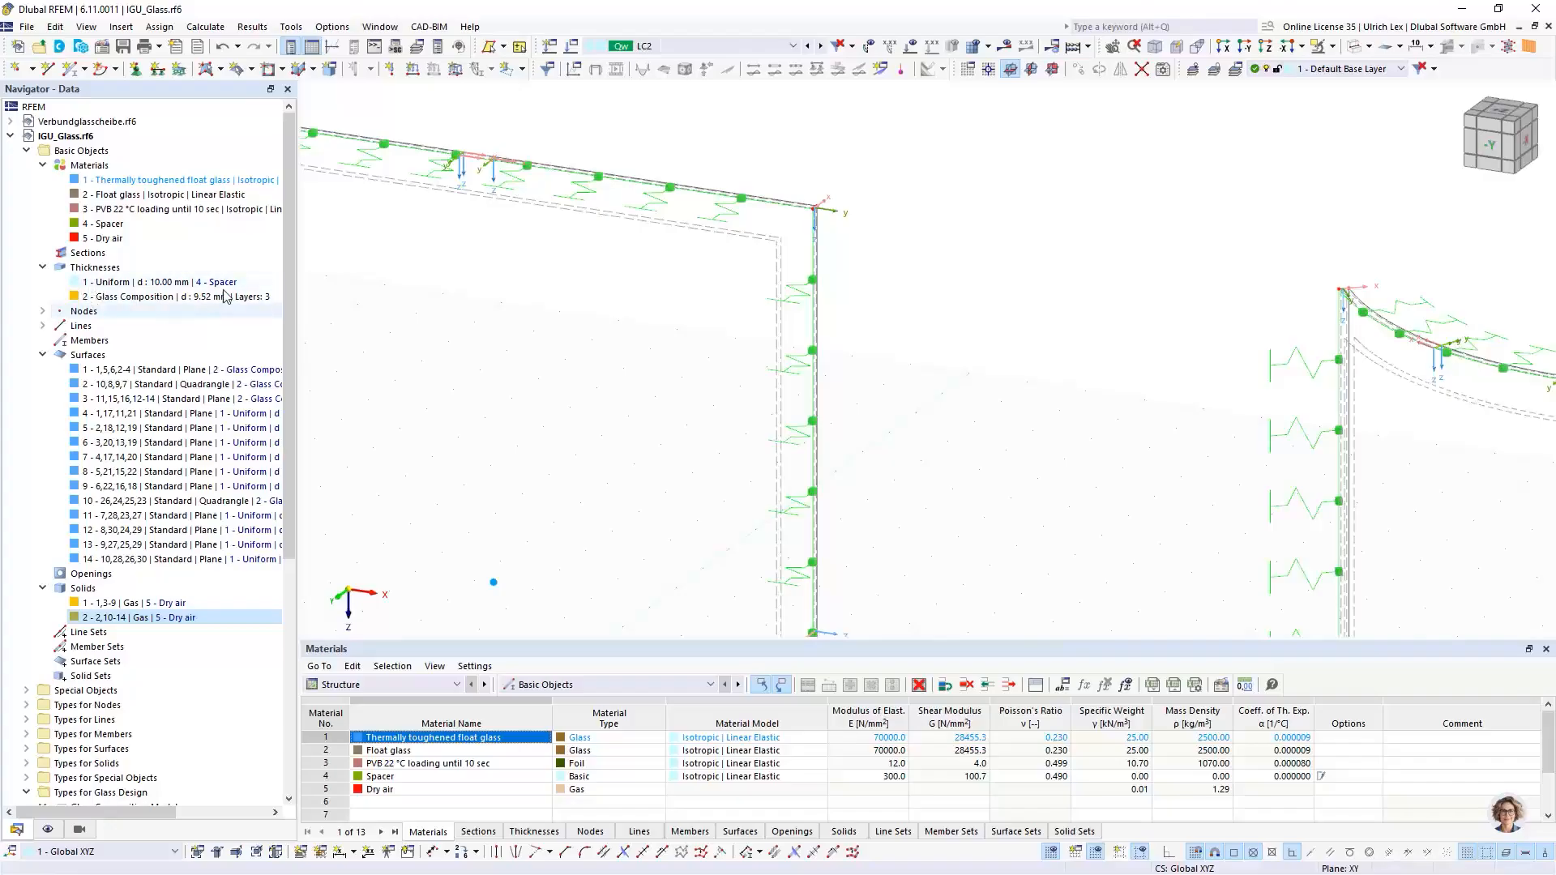
scroll(822, 213, up, 2)
scroll(822, 213, up, 1)
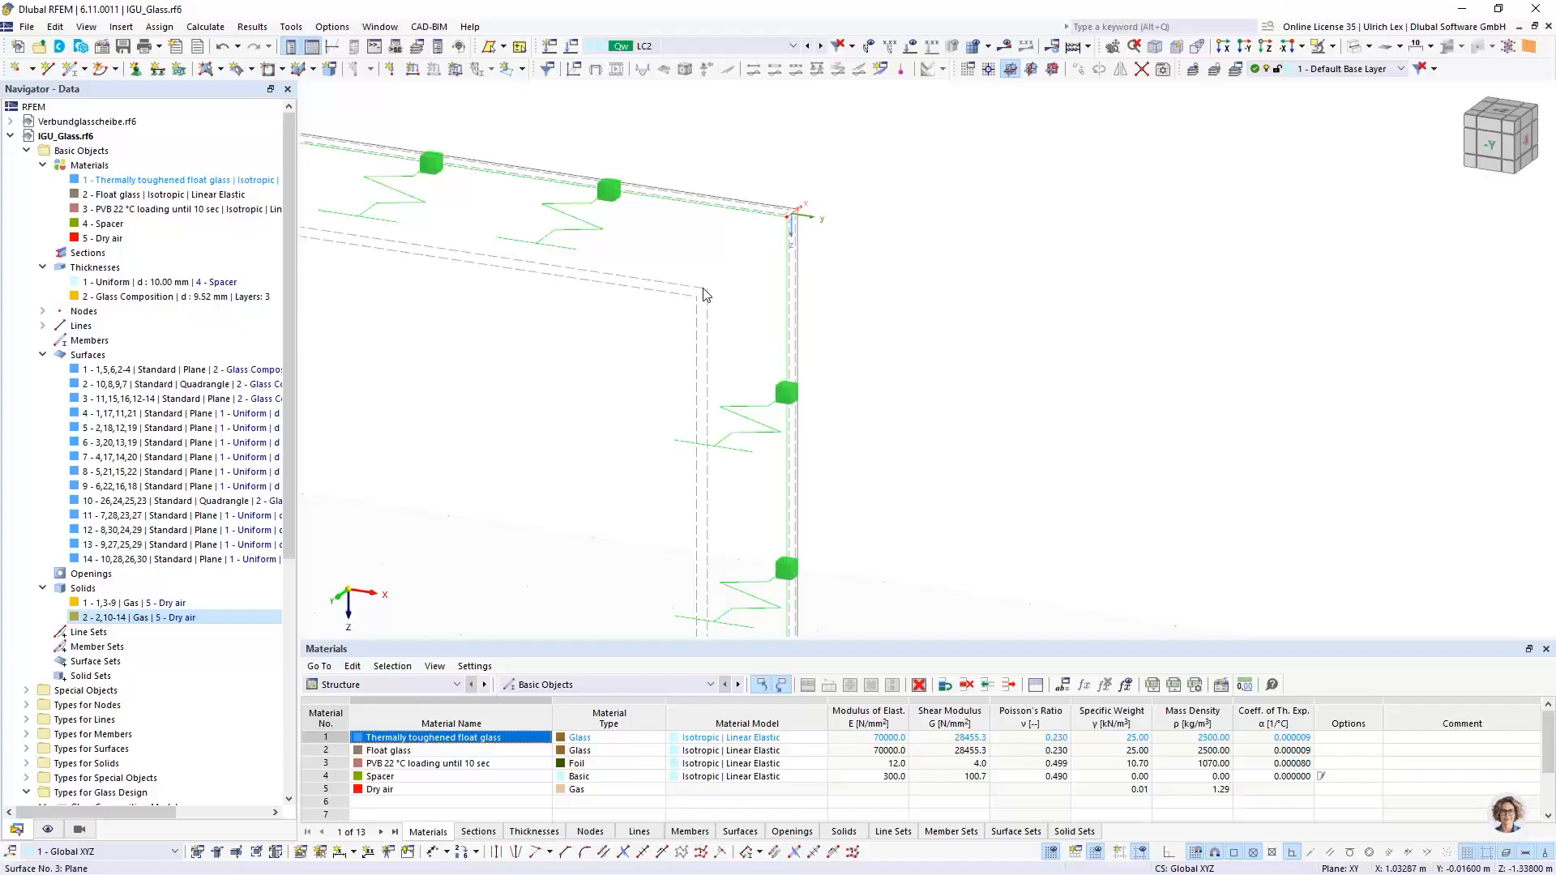
scroll(792, 199, up, 6)
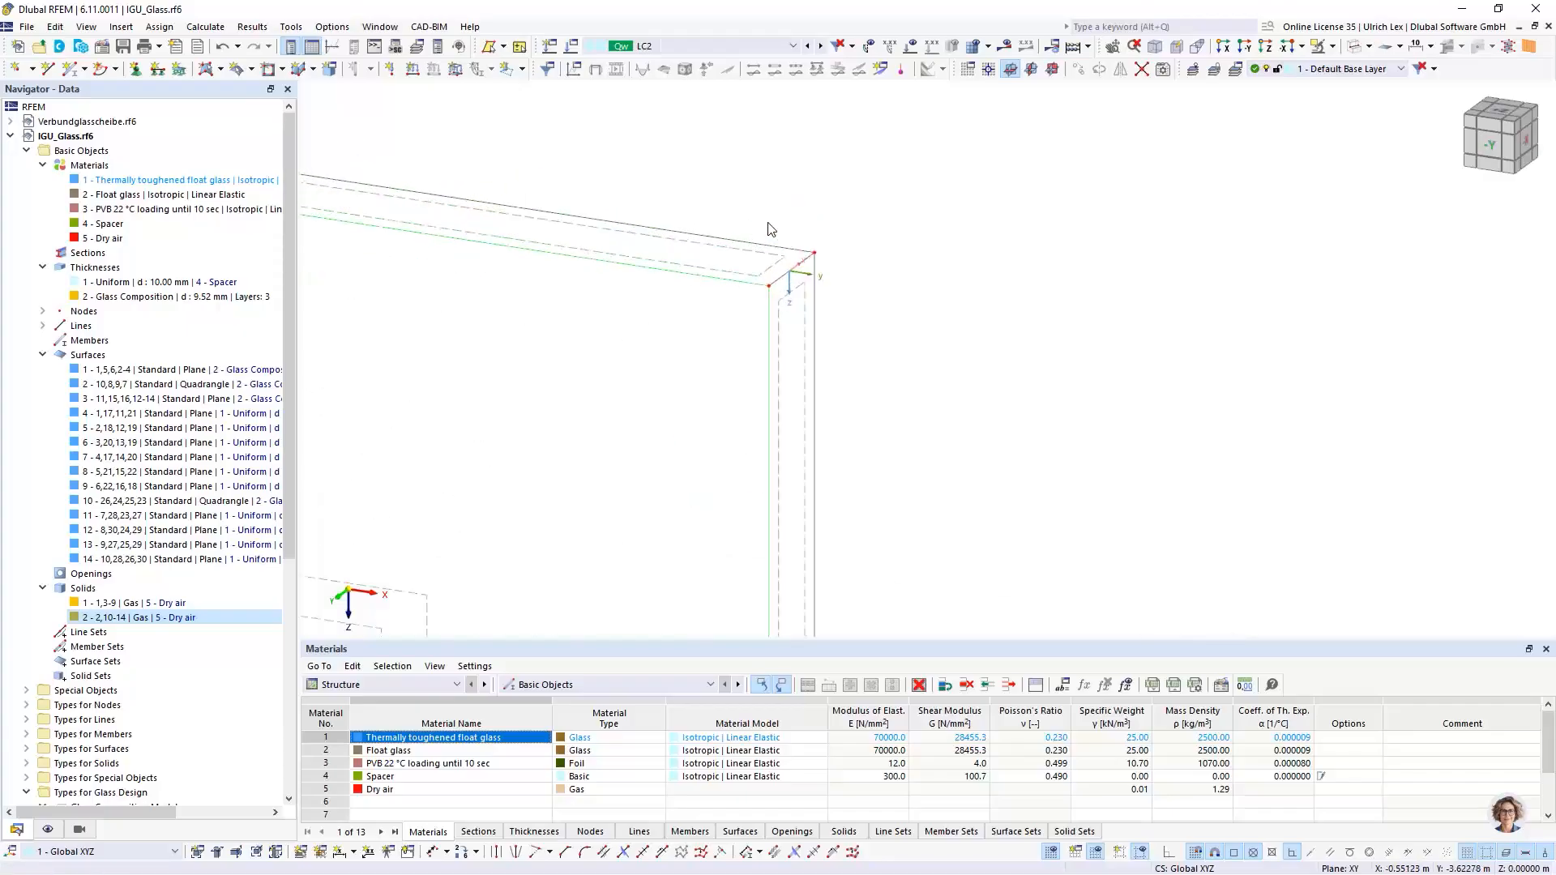
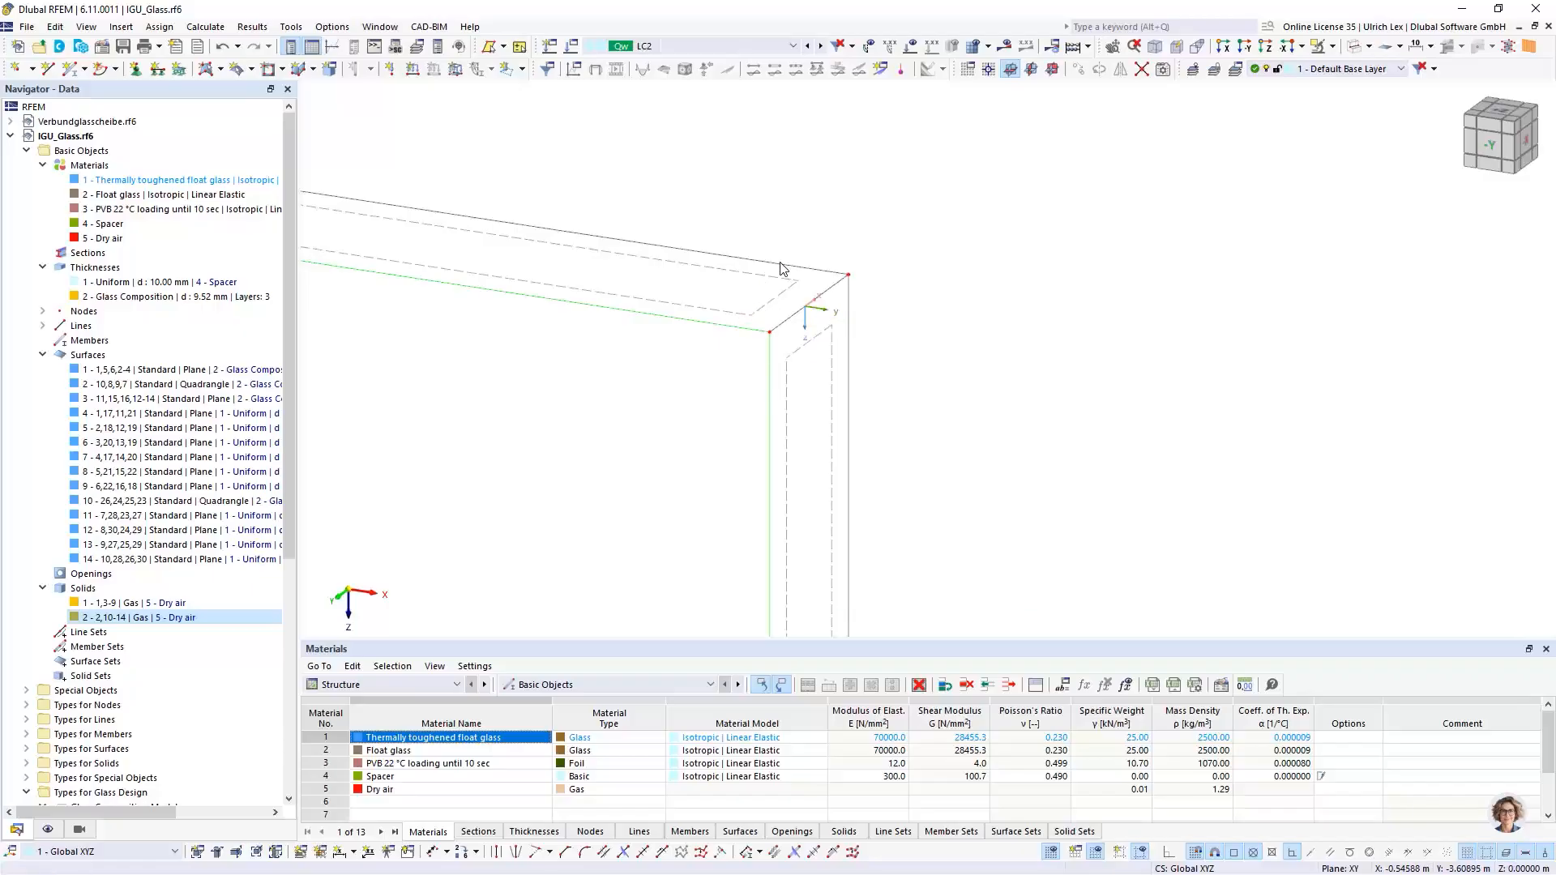
scroll(838, 188, down, 5)
scroll(982, 258, down, 3)
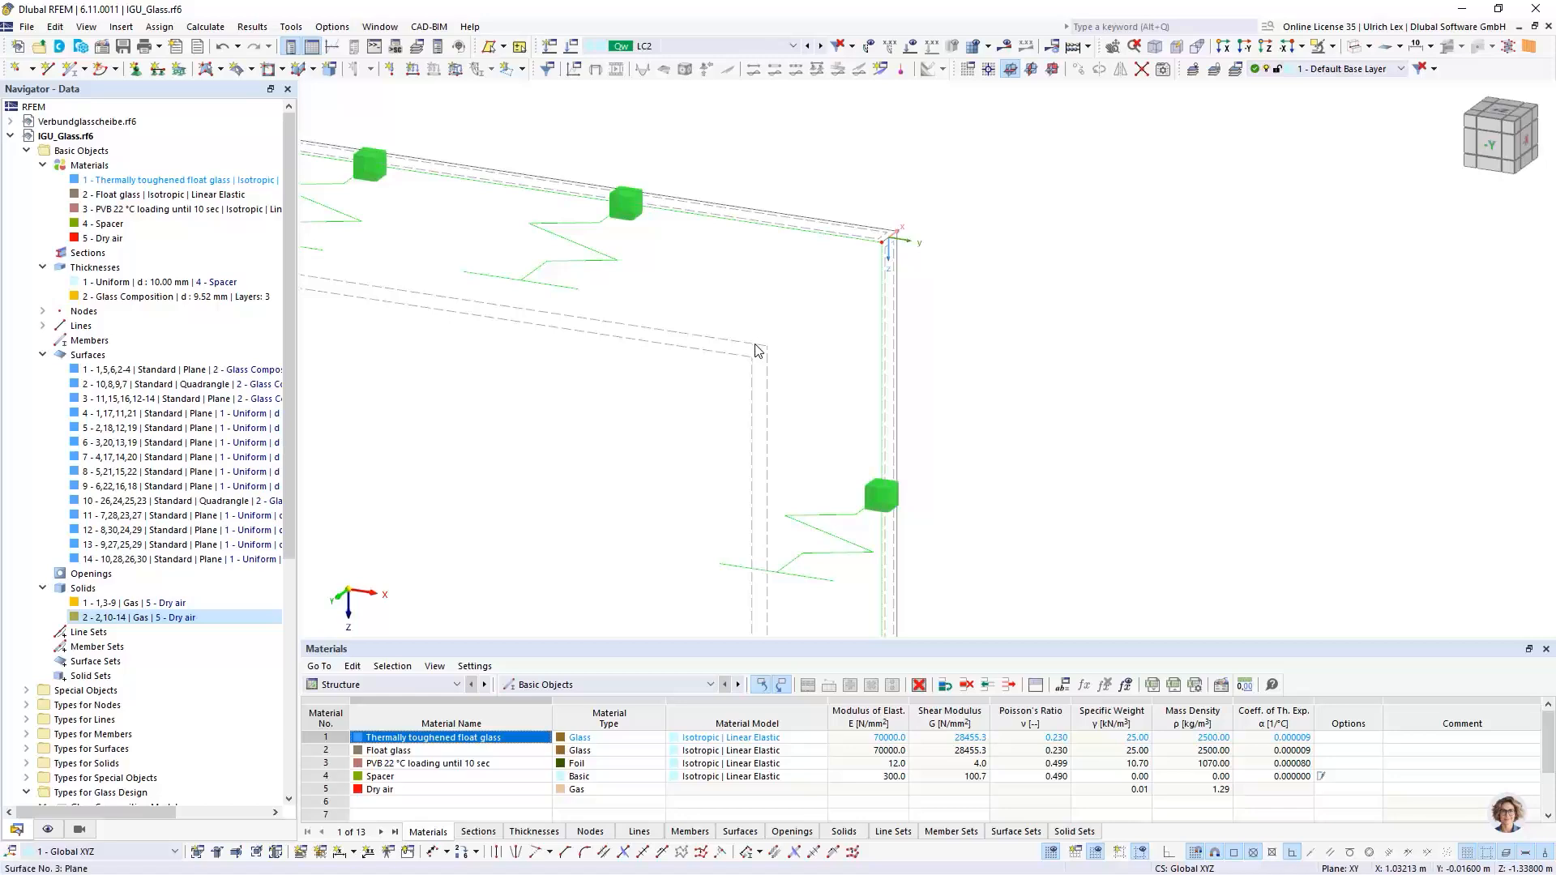
scroll(846, 206, down, 8)
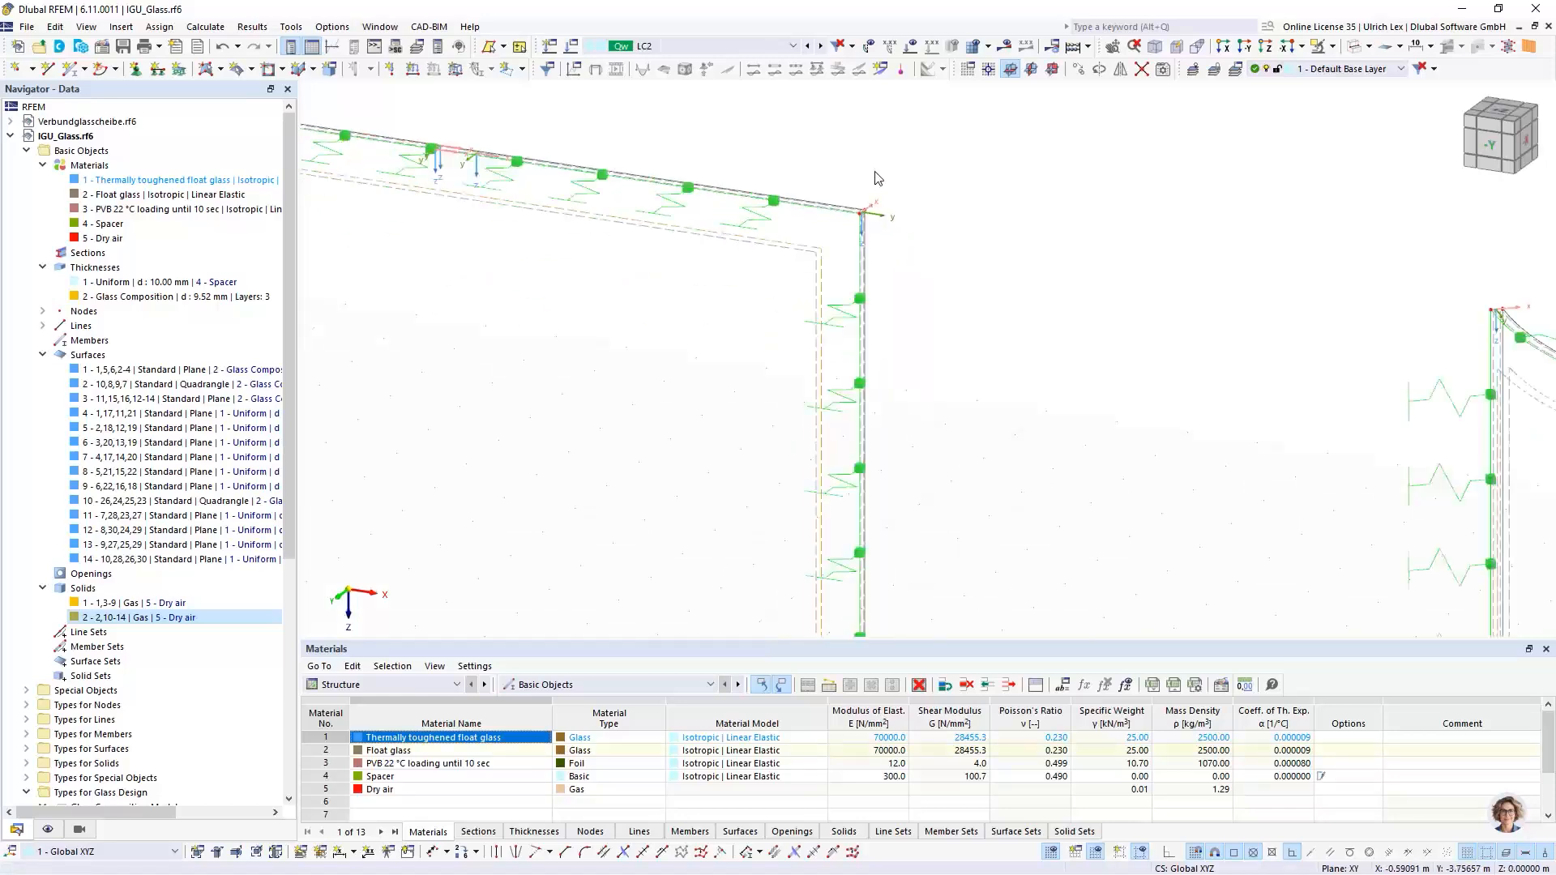
Step: Copy the nodal support at X = 0.2 m on the flat unit's lower edge to node 20 of the second pane
scroll(840, 456, up, 8)
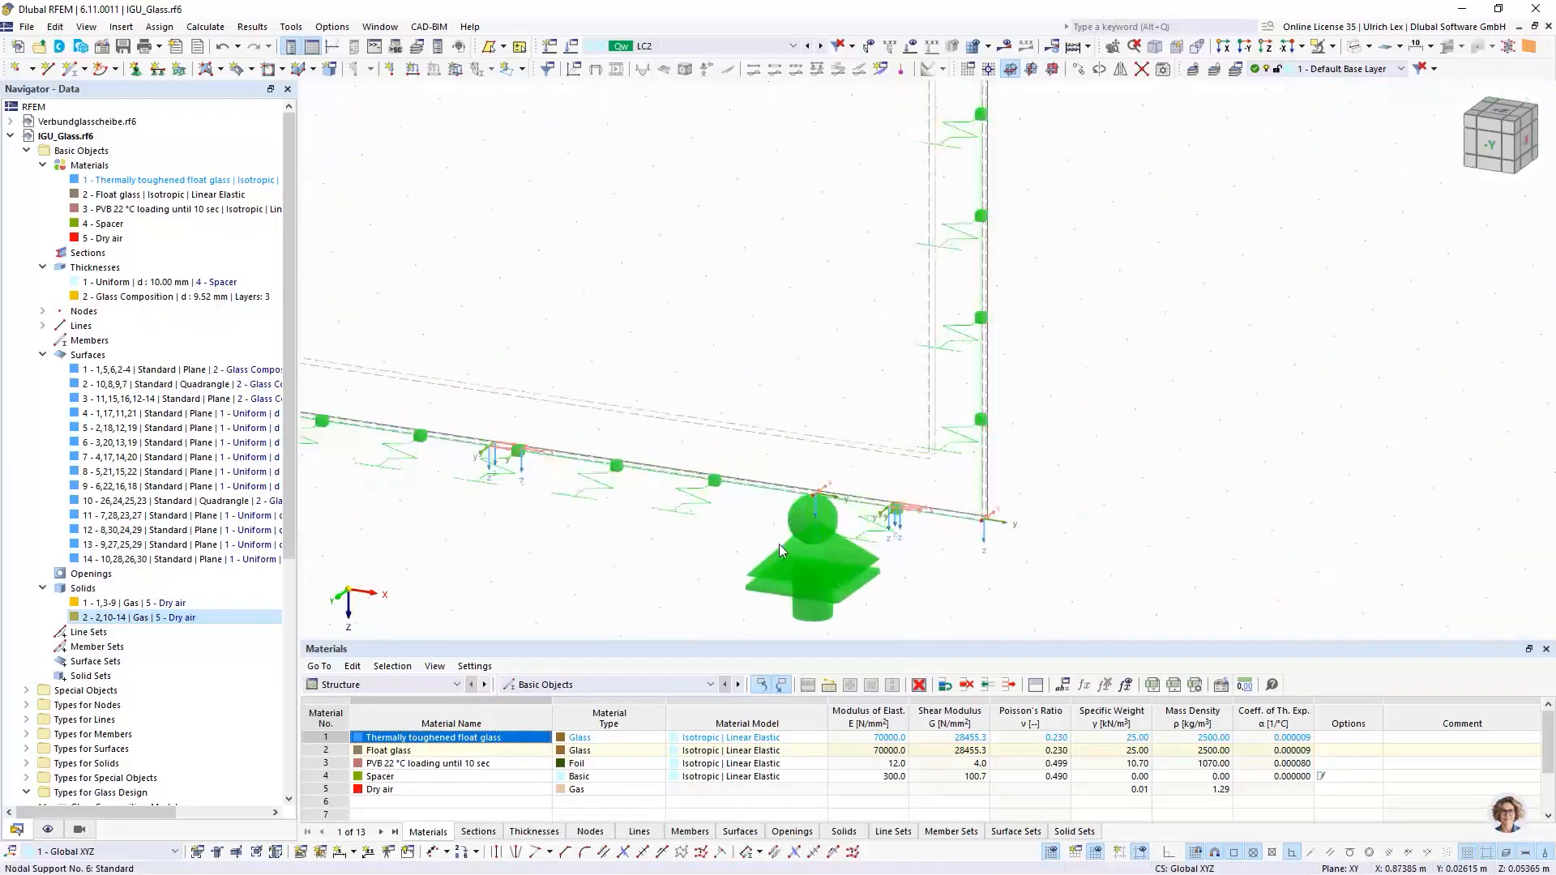
scroll(894, 534, down, 3)
scroll(489, 491, up, 1)
scroll(489, 491, up, 6)
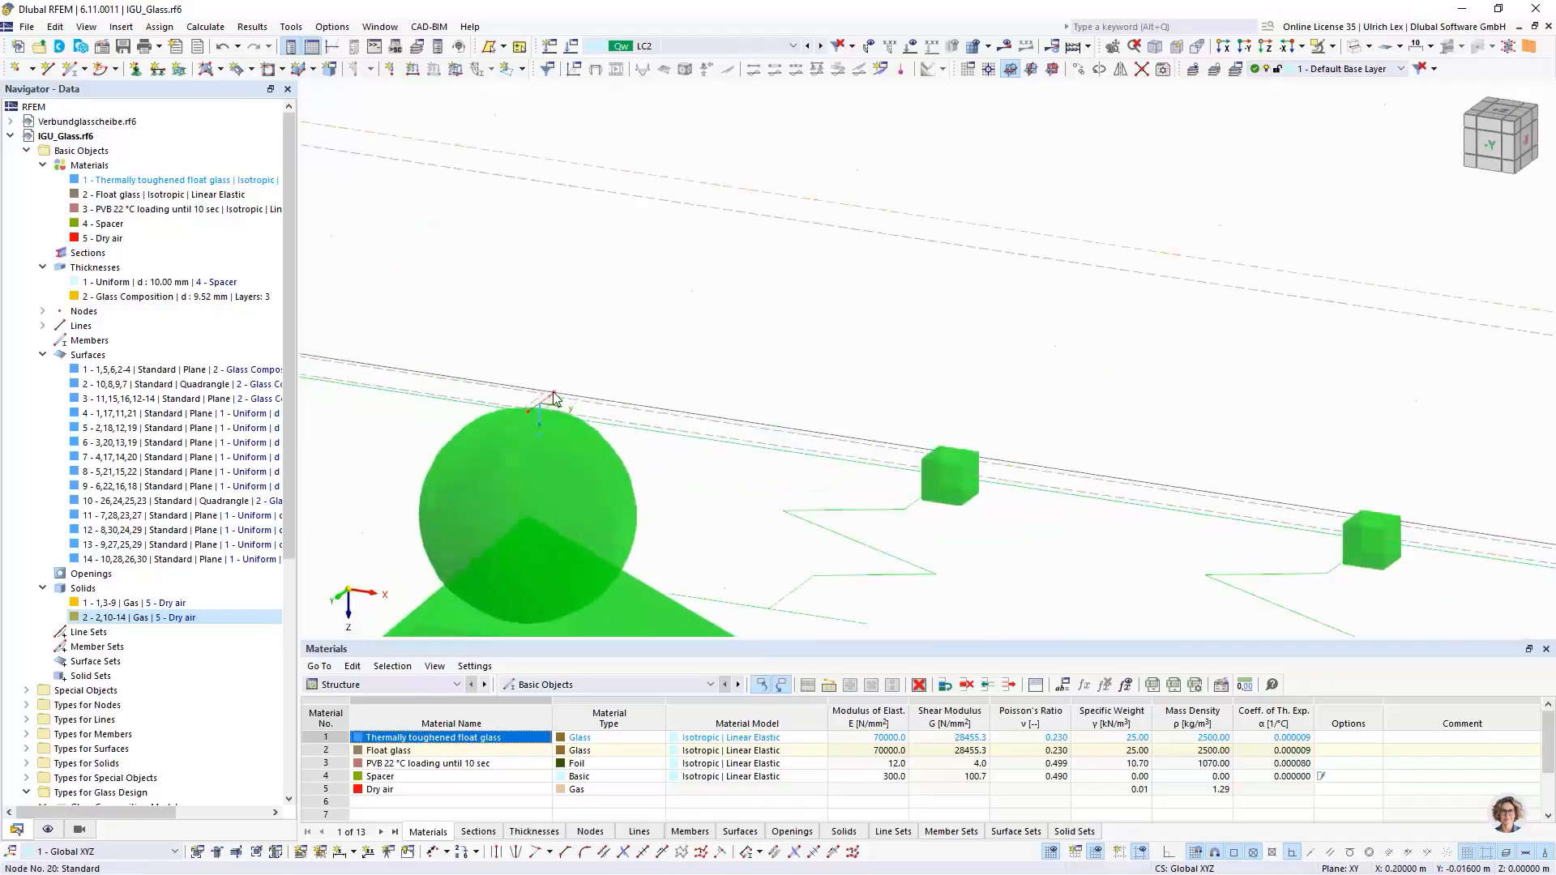
scroll(625, 371, down, 3)
scroll(628, 369, up, 3)
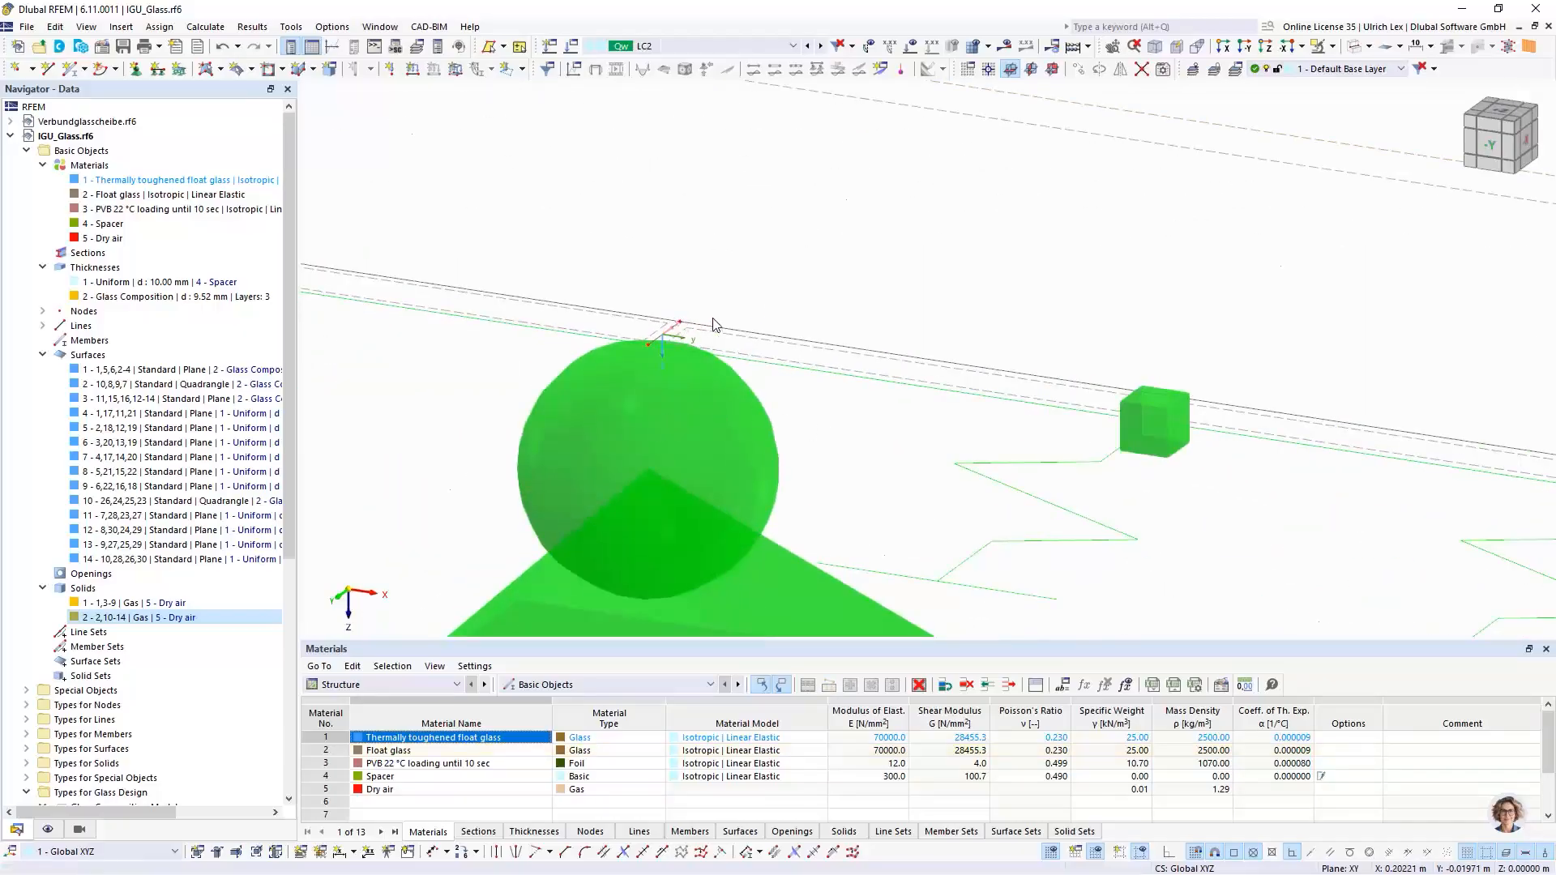
scroll(801, 499, down, 3)
scroll(799, 499, down, 2)
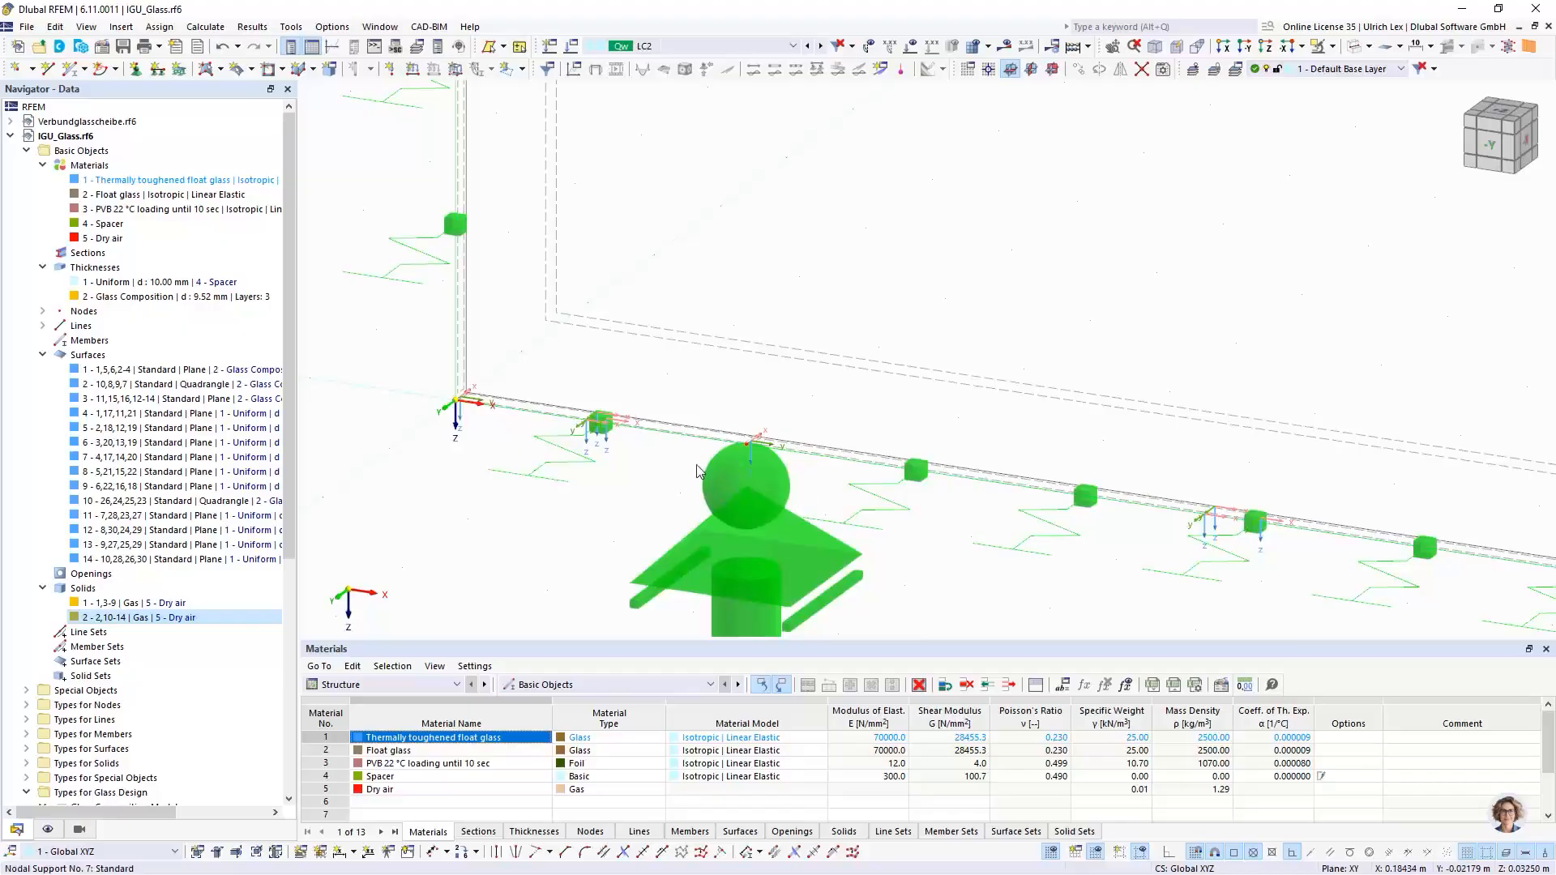
scroll(819, 495, up, 4)
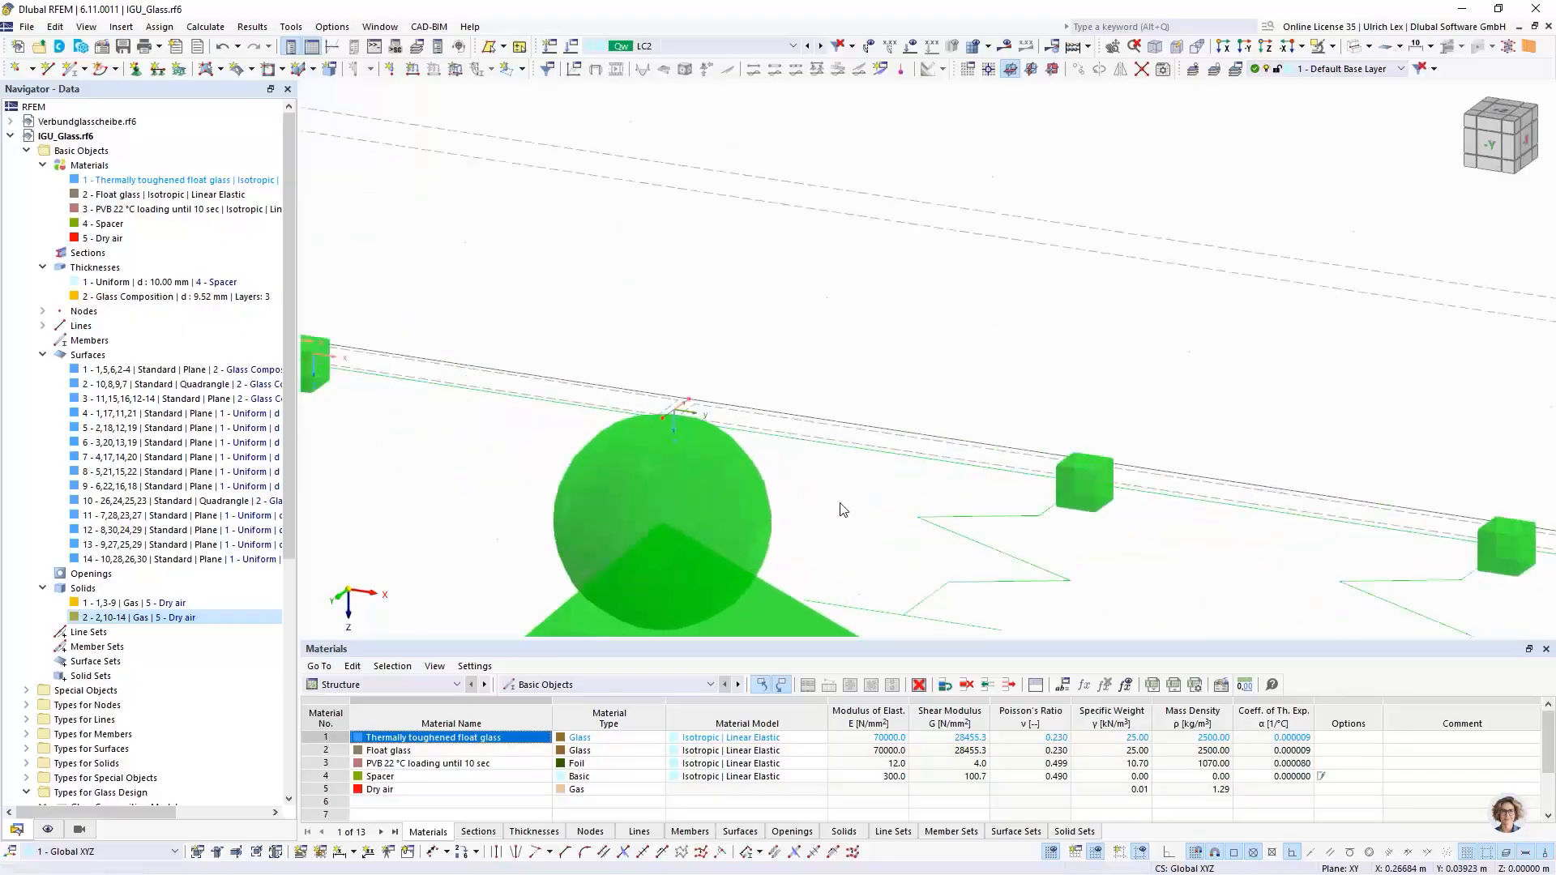
drag(691, 394, 690, 398)
Step: Copy the nodal support at X = 0.9 m on the flat unit's lower edge to the second pane's matching node
scroll(497, 295, down, 6)
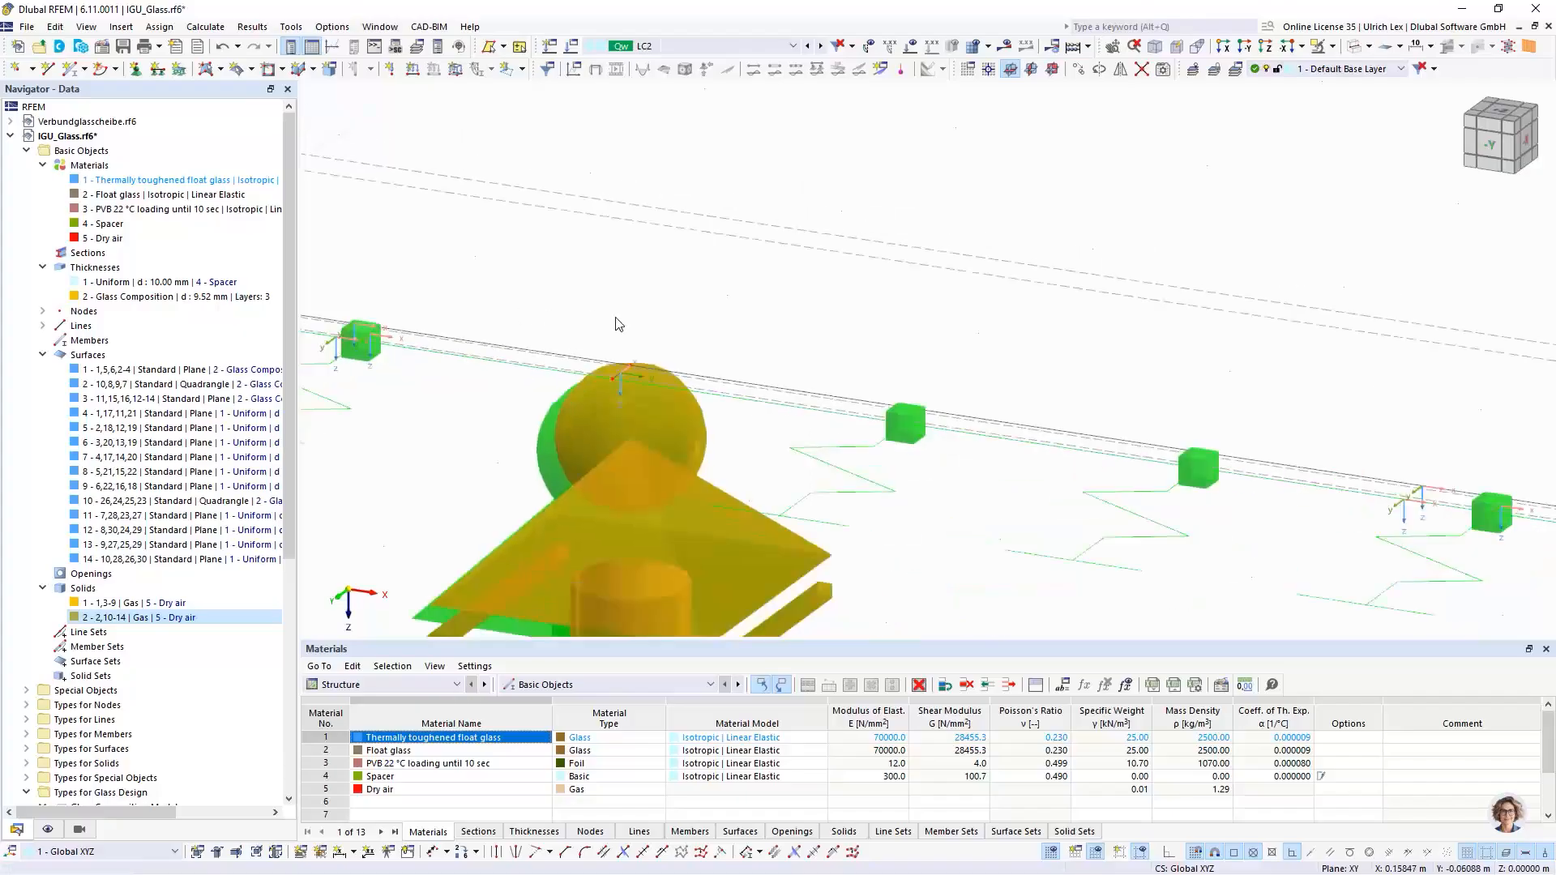
scroll(1458, 526, up, 5)
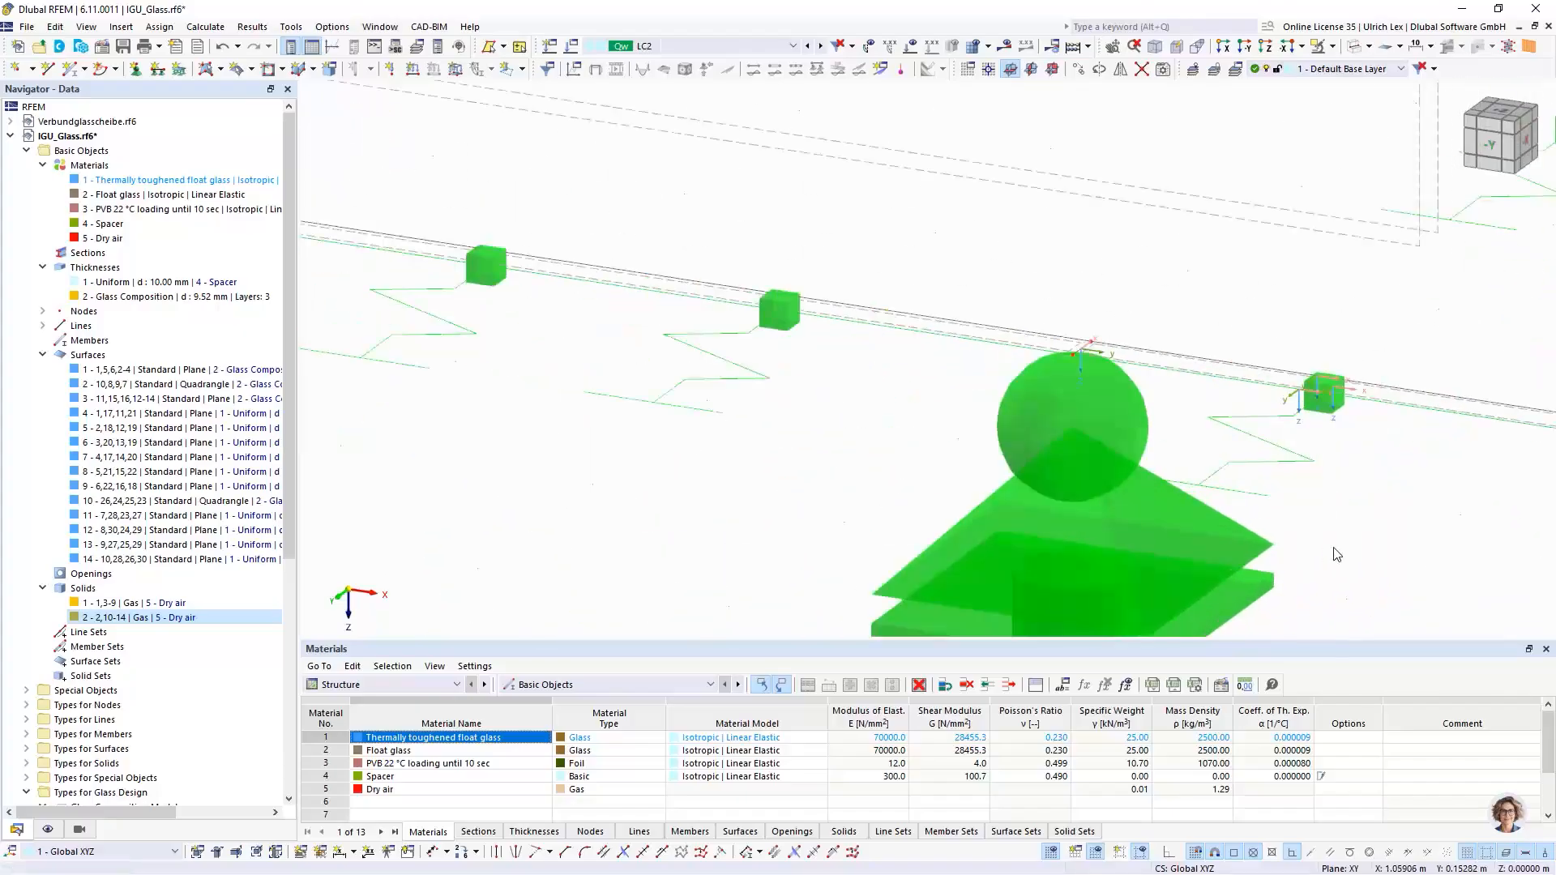
click(1116, 422)
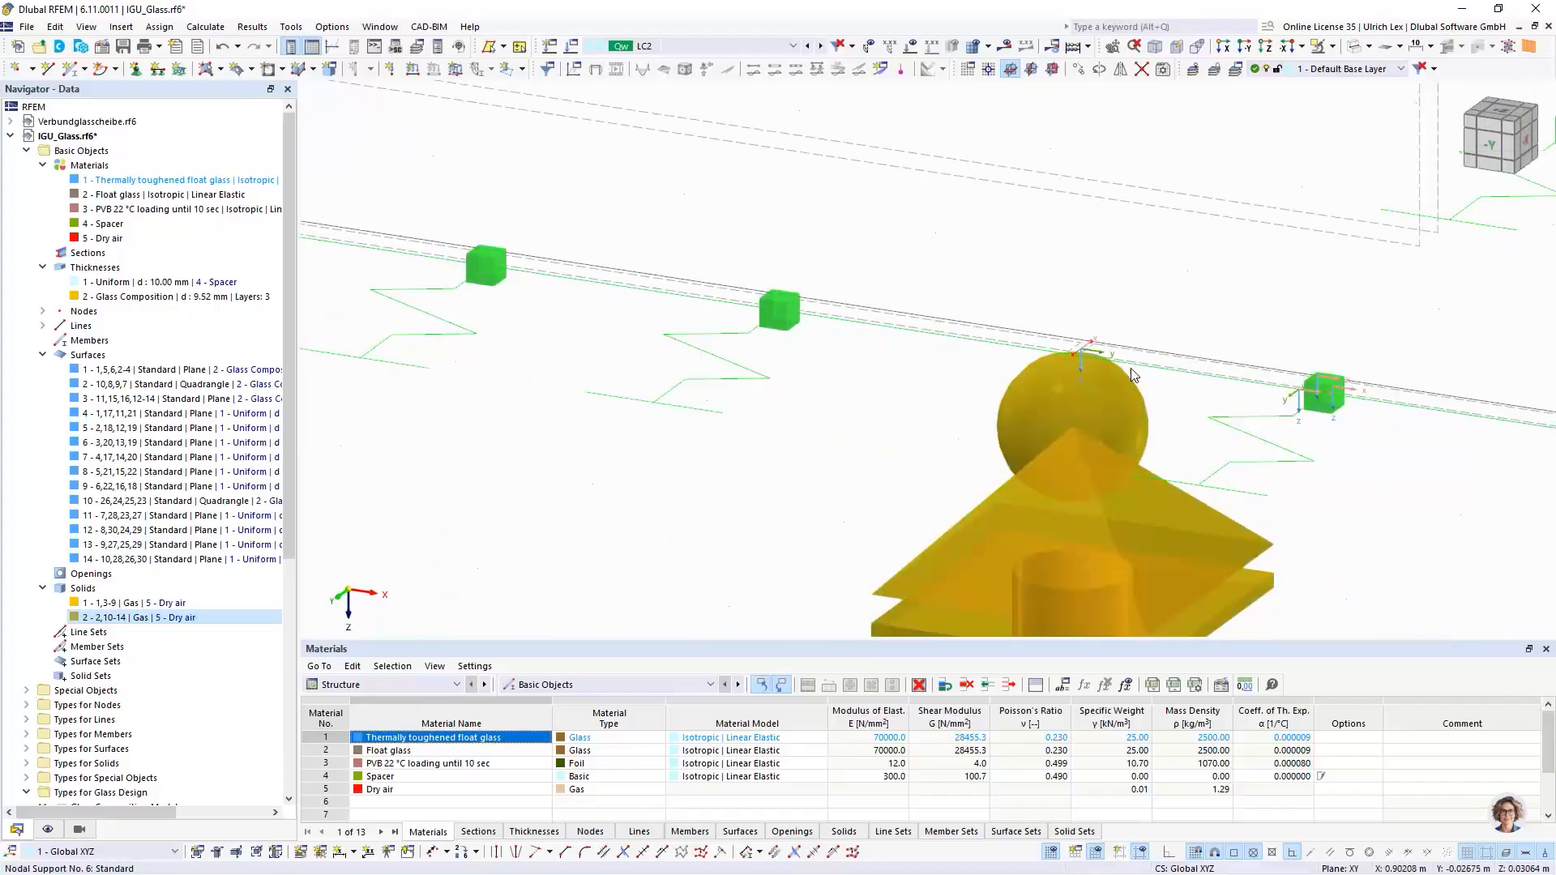
drag(1100, 346, 1093, 345)
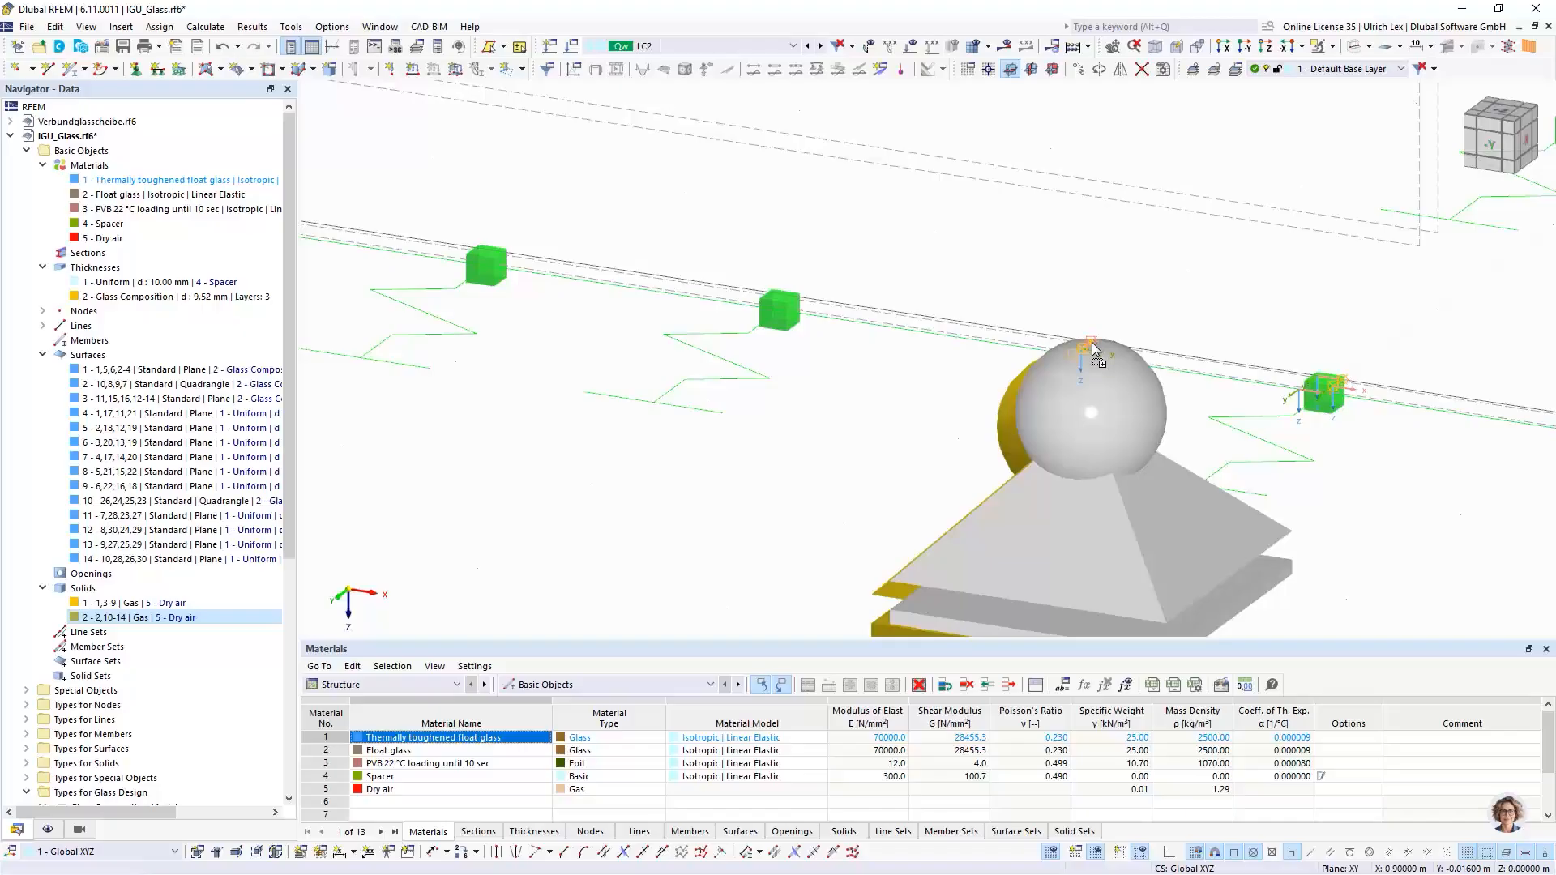
scroll(902, 506, down, 1)
scroll(1194, 394, up, 5)
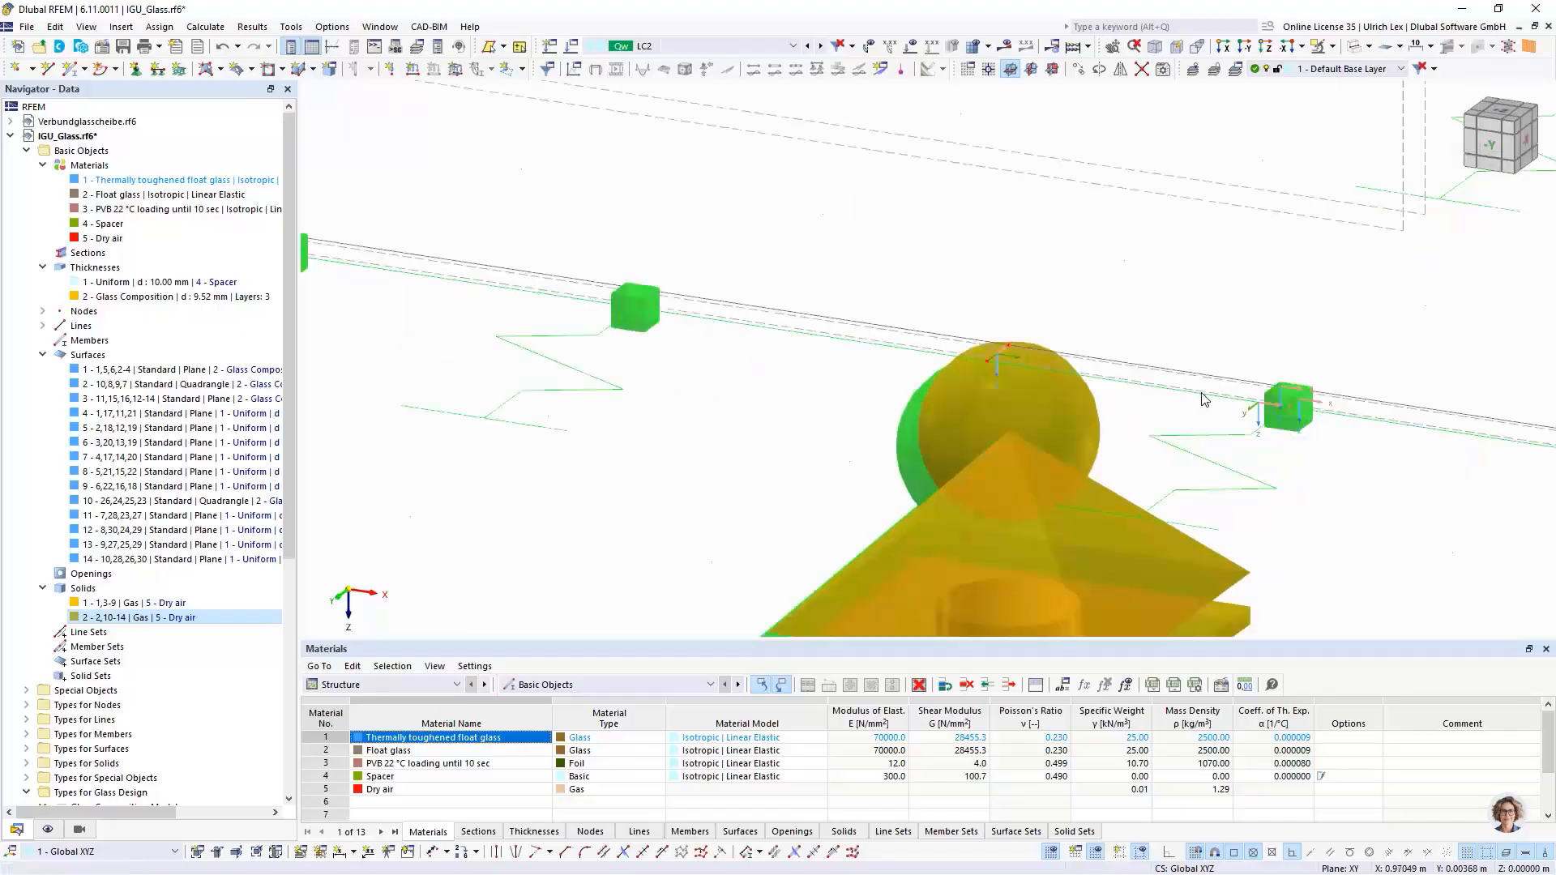
click(1221, 352)
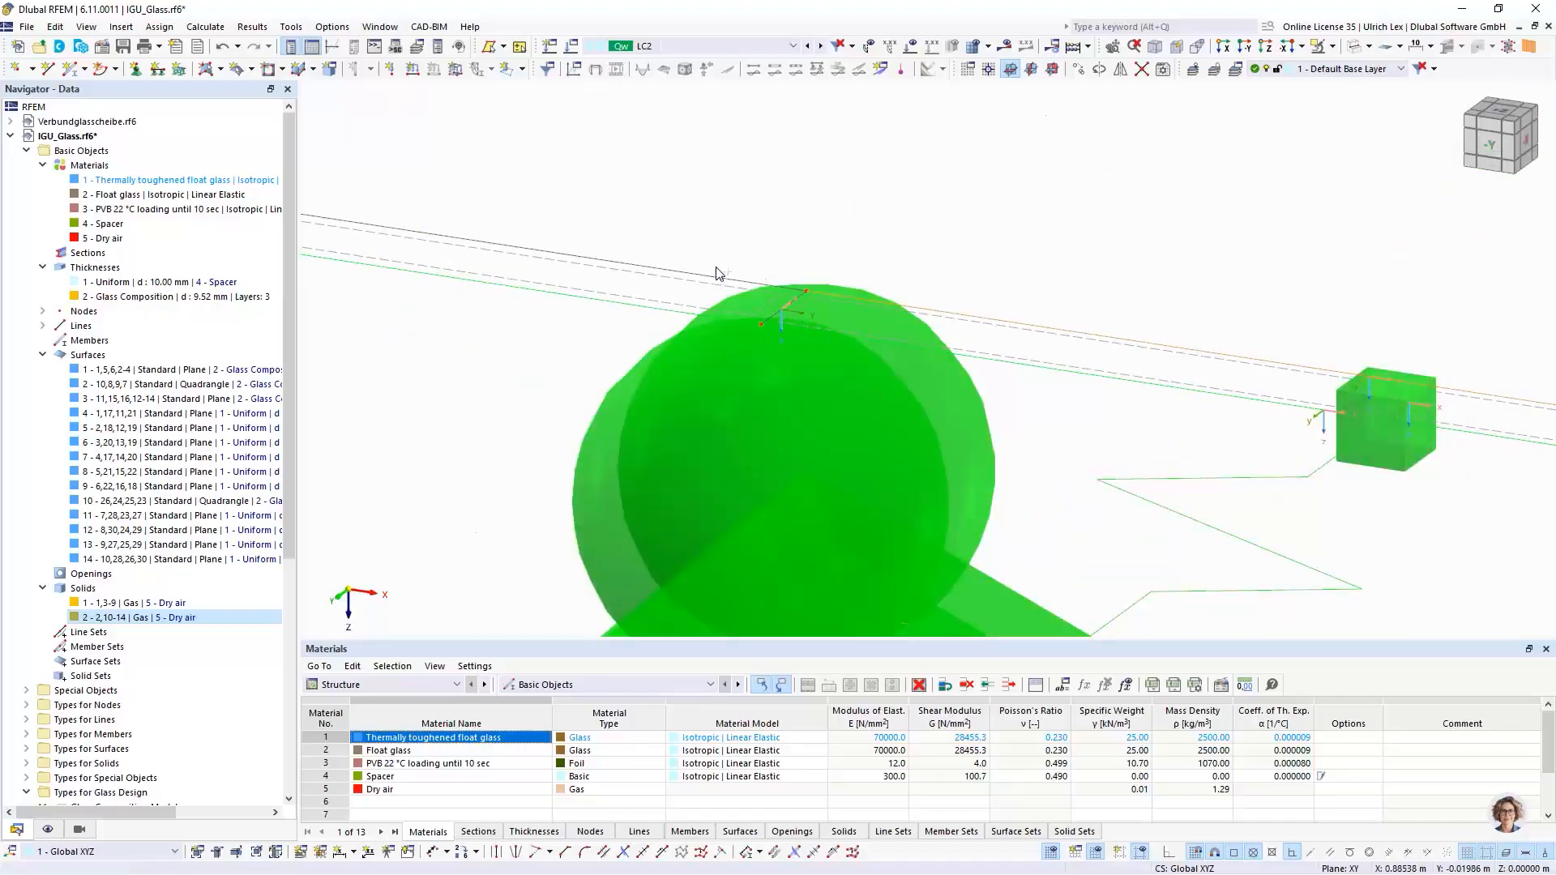
Step: Select the second pane's edge lines 11 to 16 on the flat unit and assign them existing line support 3
scroll(1281, 530, down, 5)
scroll(1304, 542, down, 3)
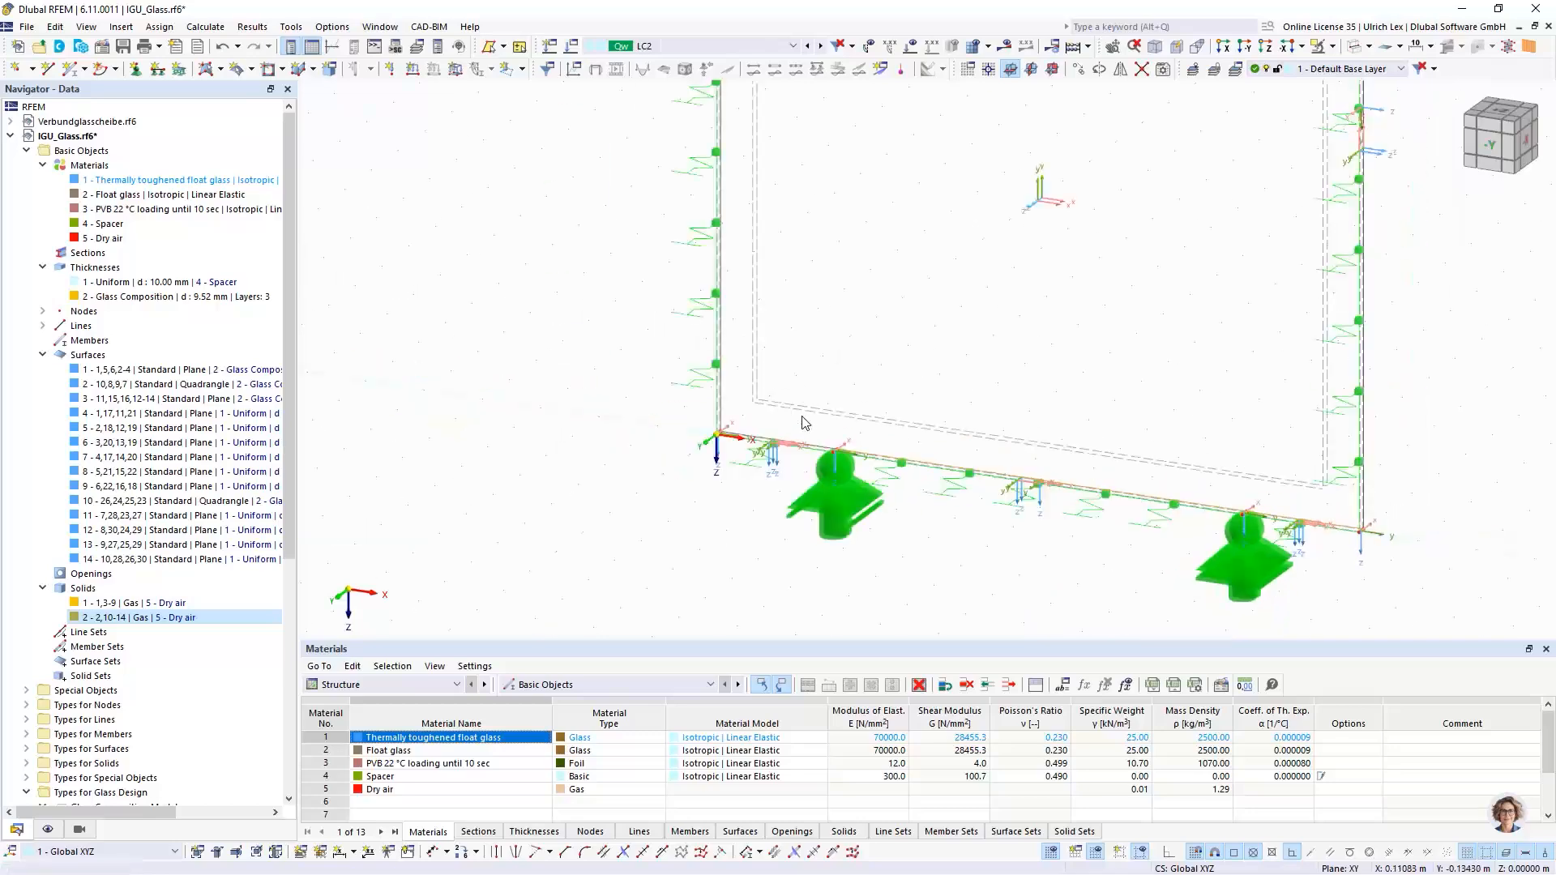
scroll(556, 448, up, 5)
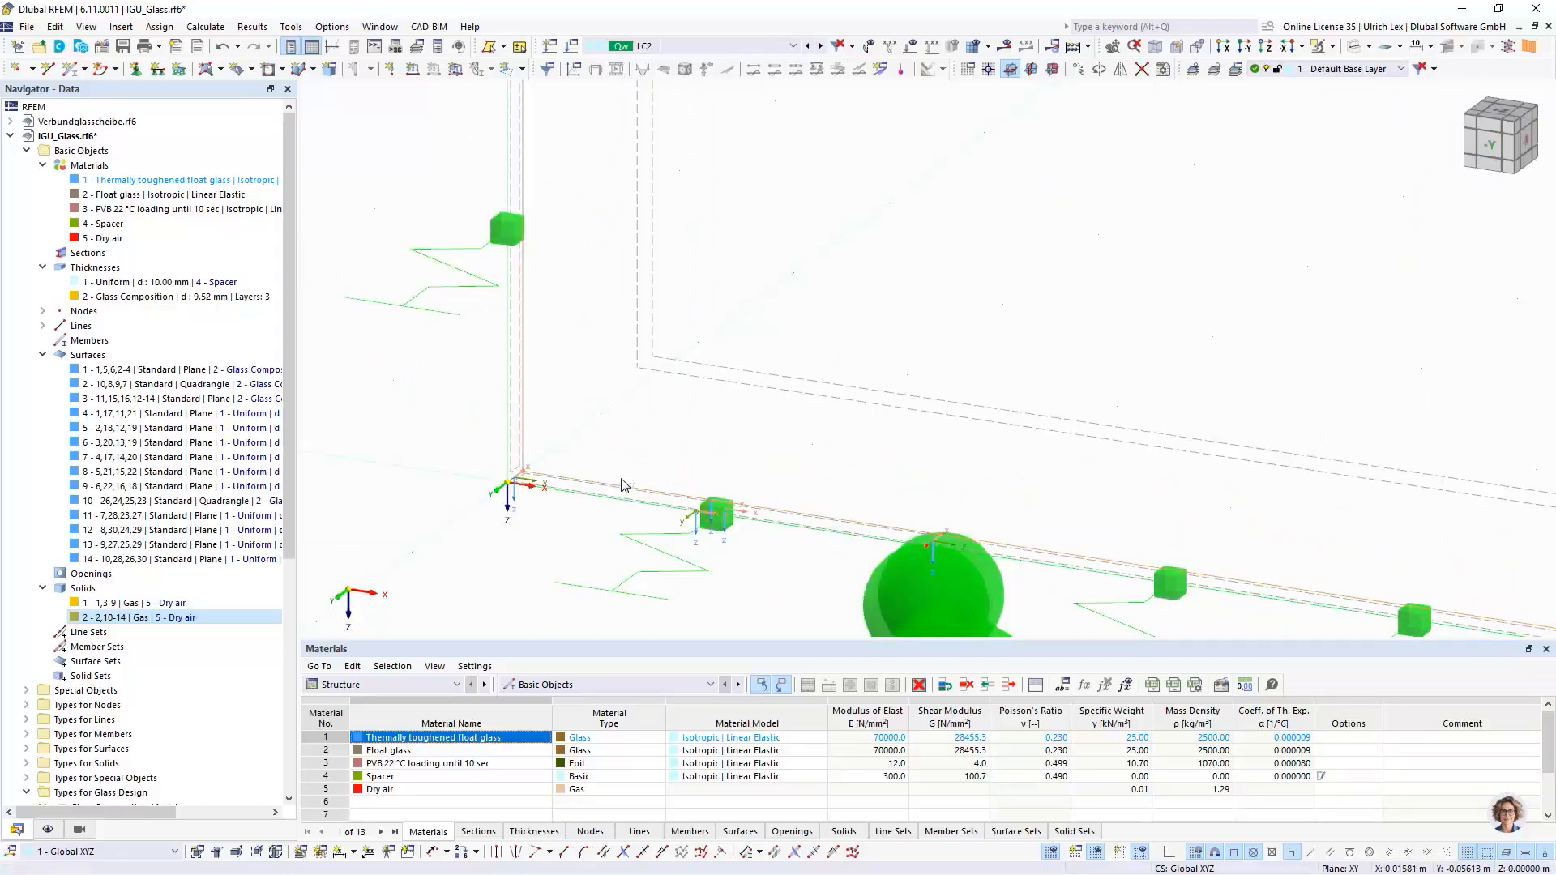
scroll(624, 478, down, 5)
scroll(687, 245, up, 5)
scroll(688, 244, up, 5)
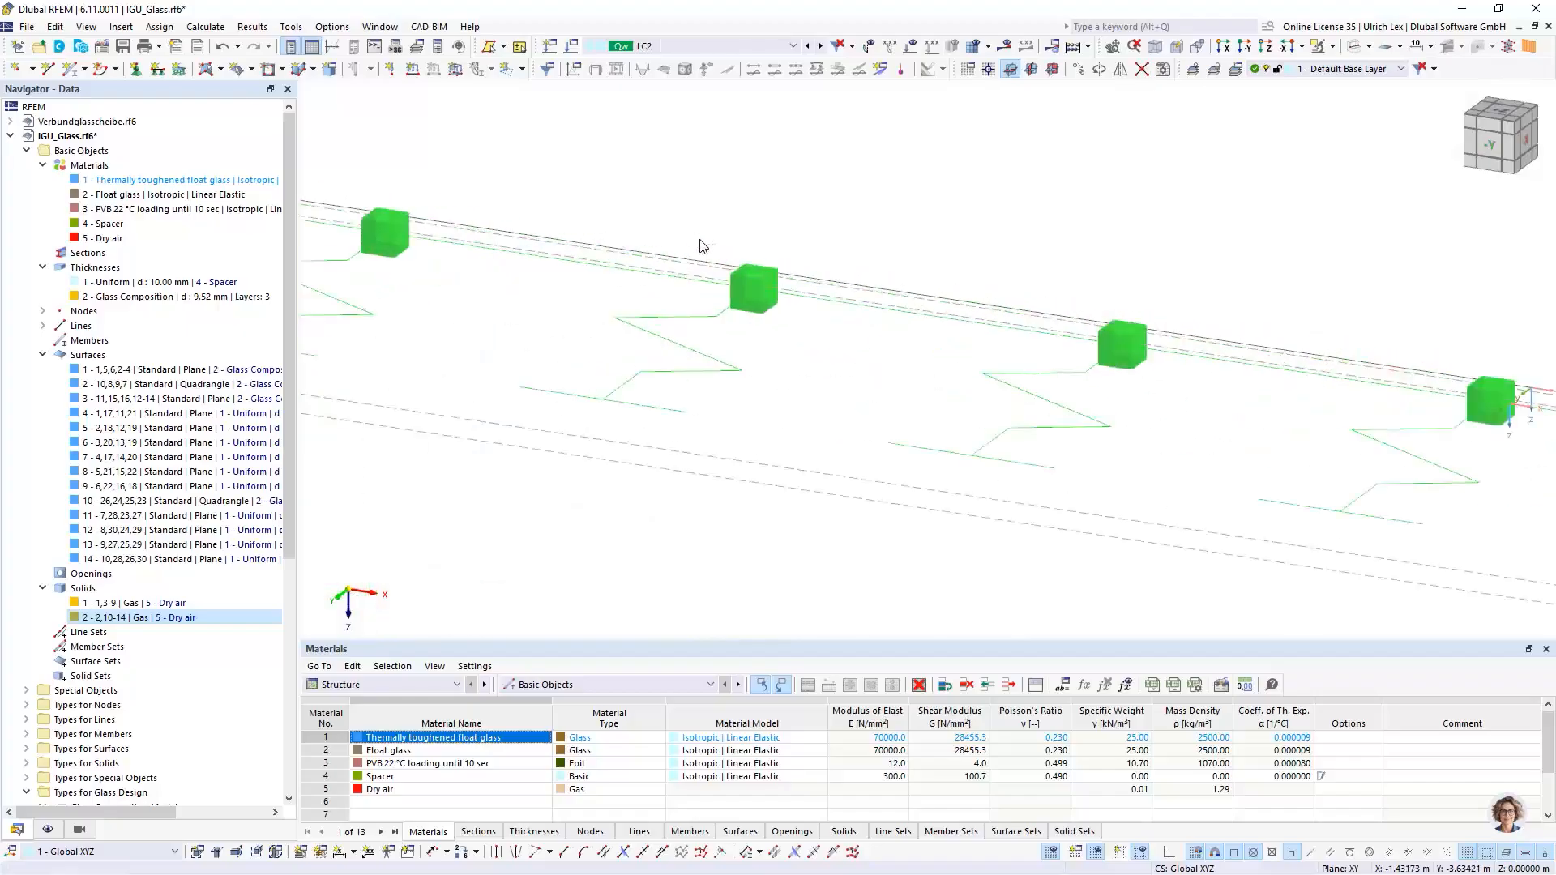
scroll(1015, 274, down, 5)
scroll(1372, 358, down, 5)
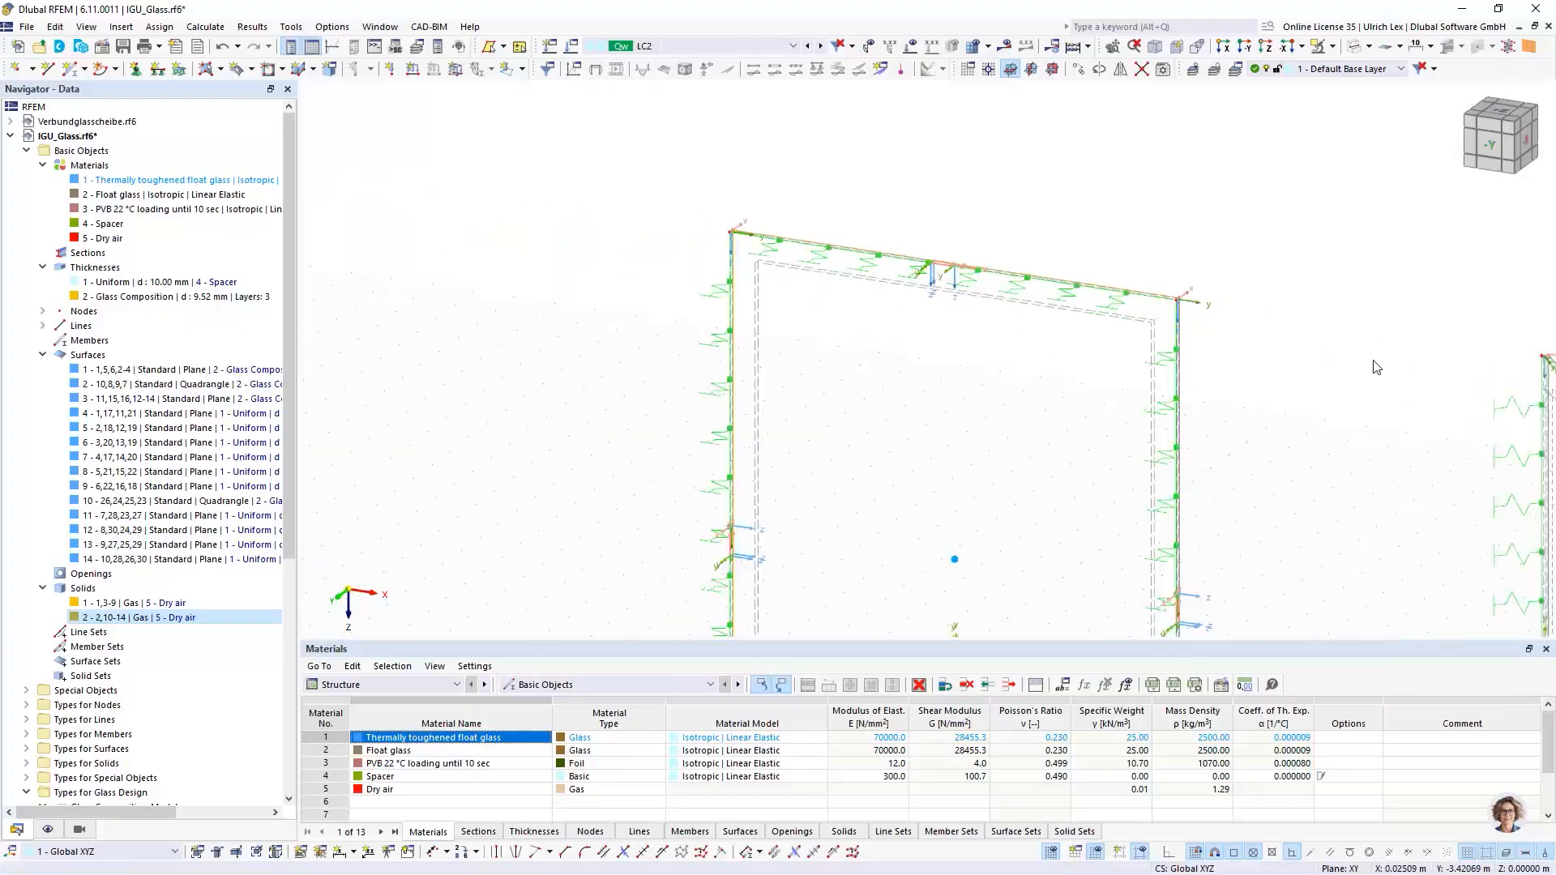
scroll(868, 243, up, 10)
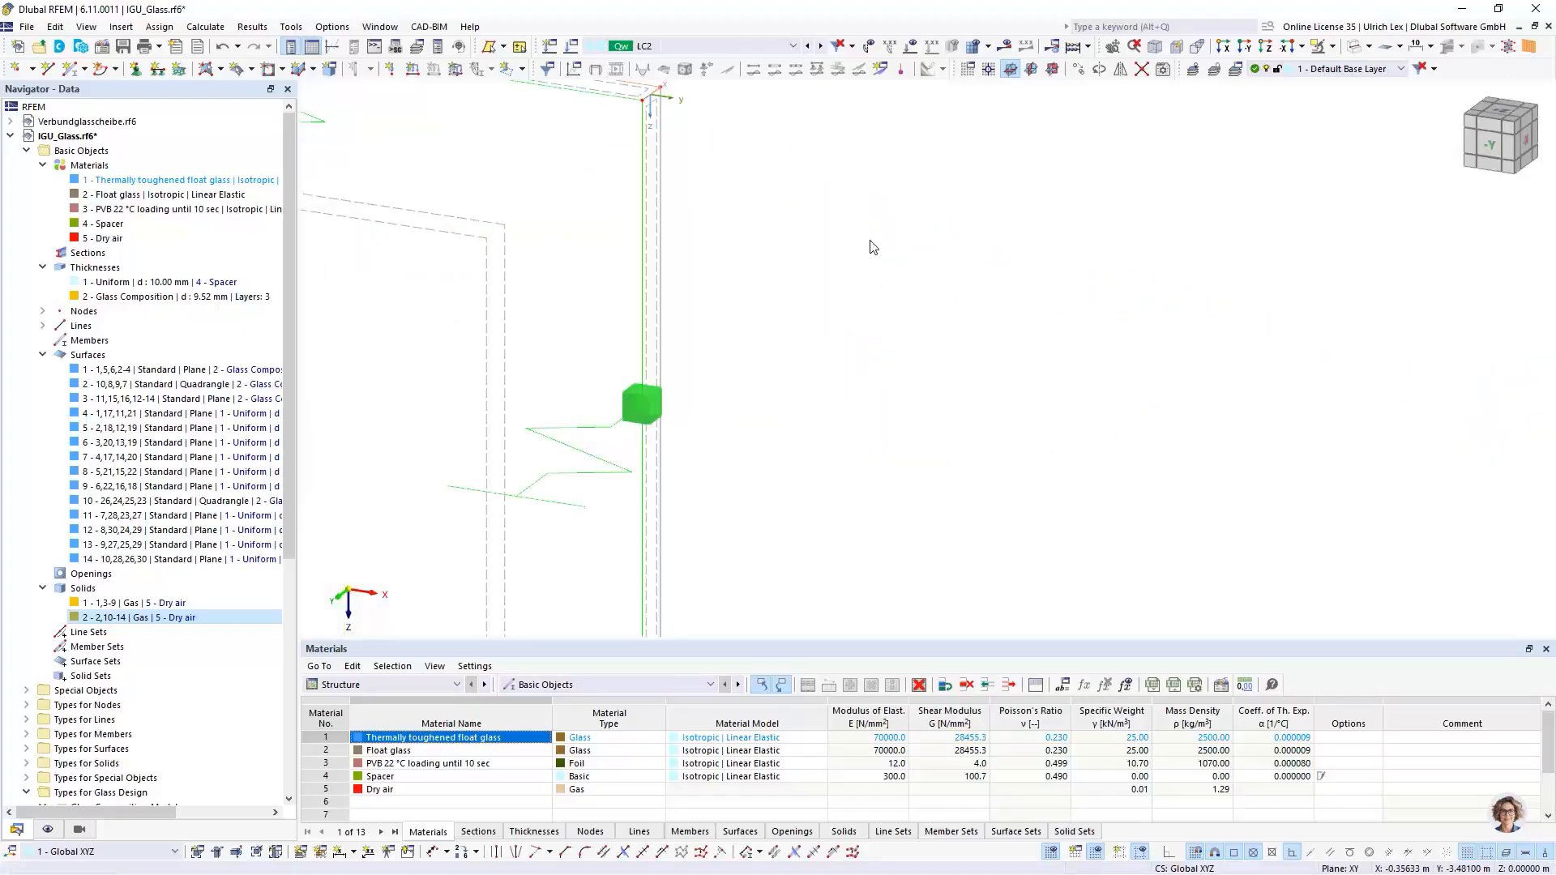
double_click(660, 245)
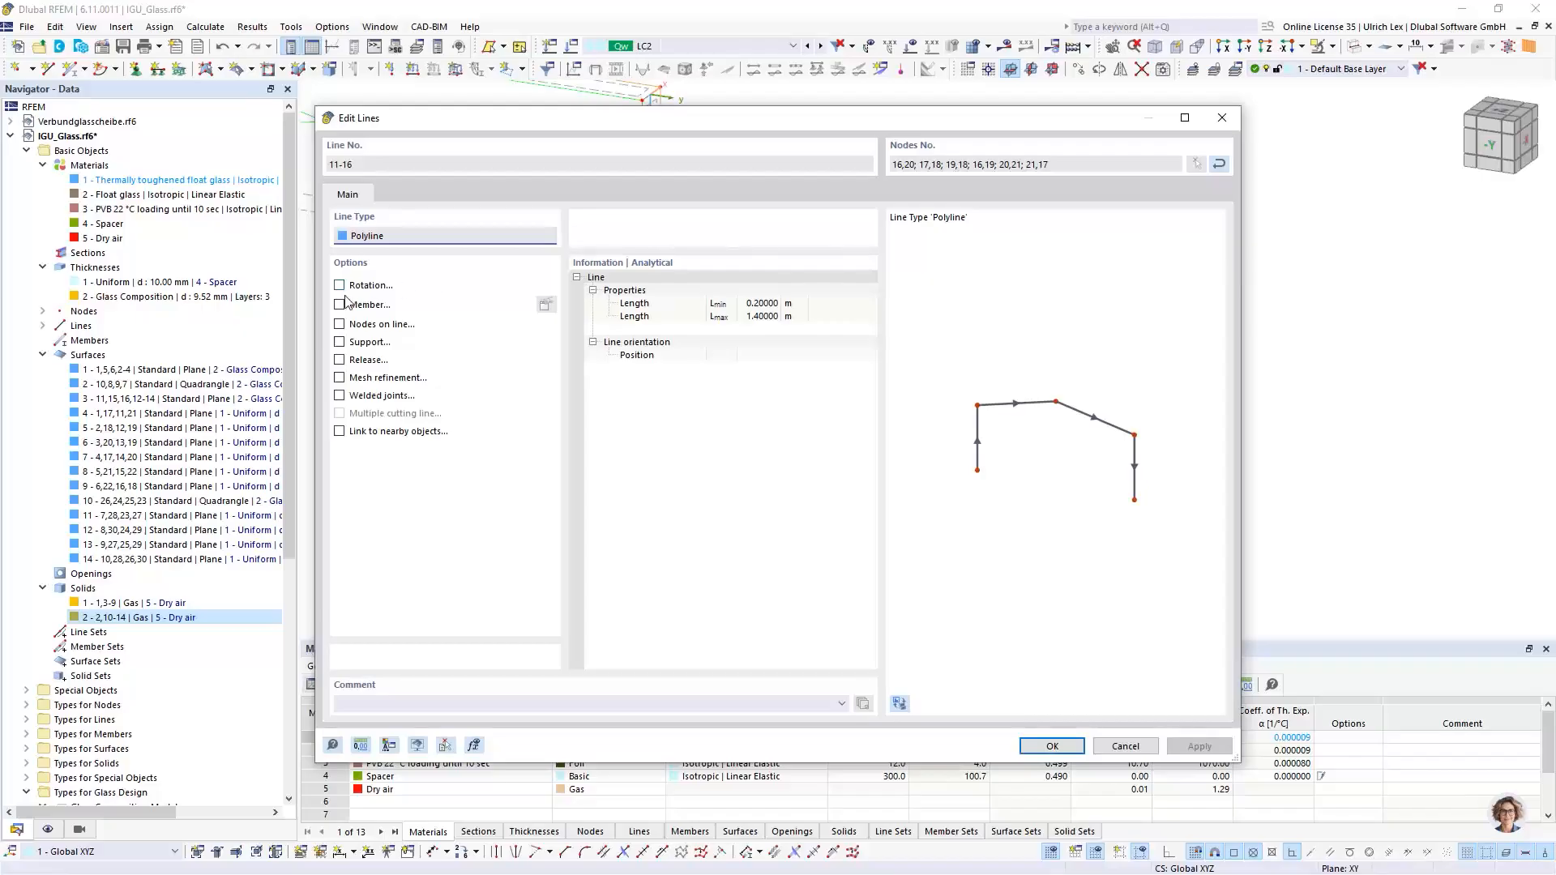
click(339, 342)
click(396, 194)
click(445, 256)
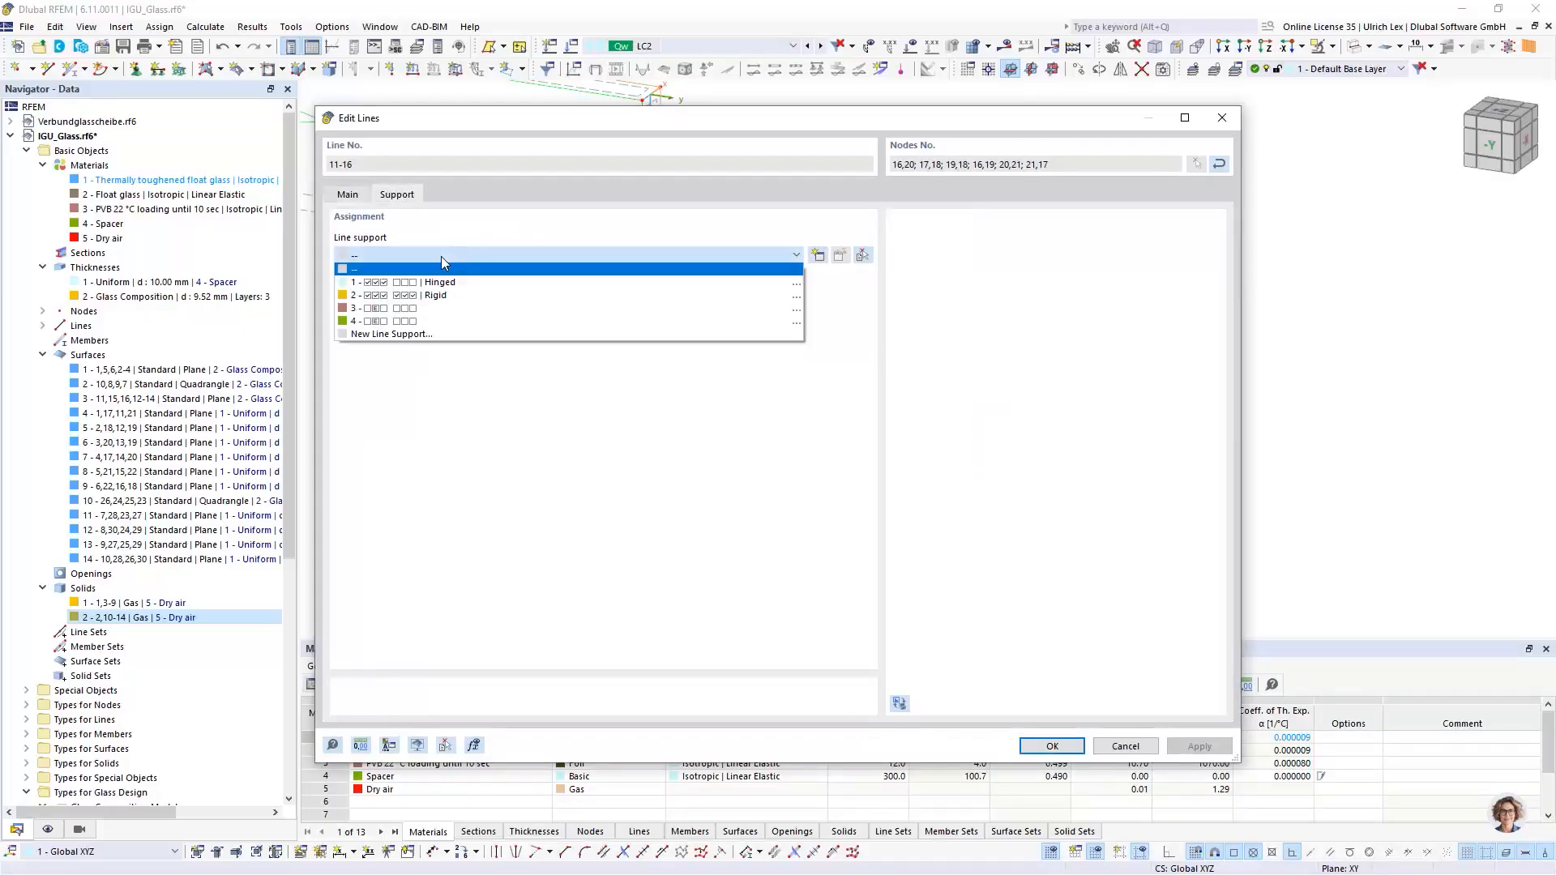
click(389, 305)
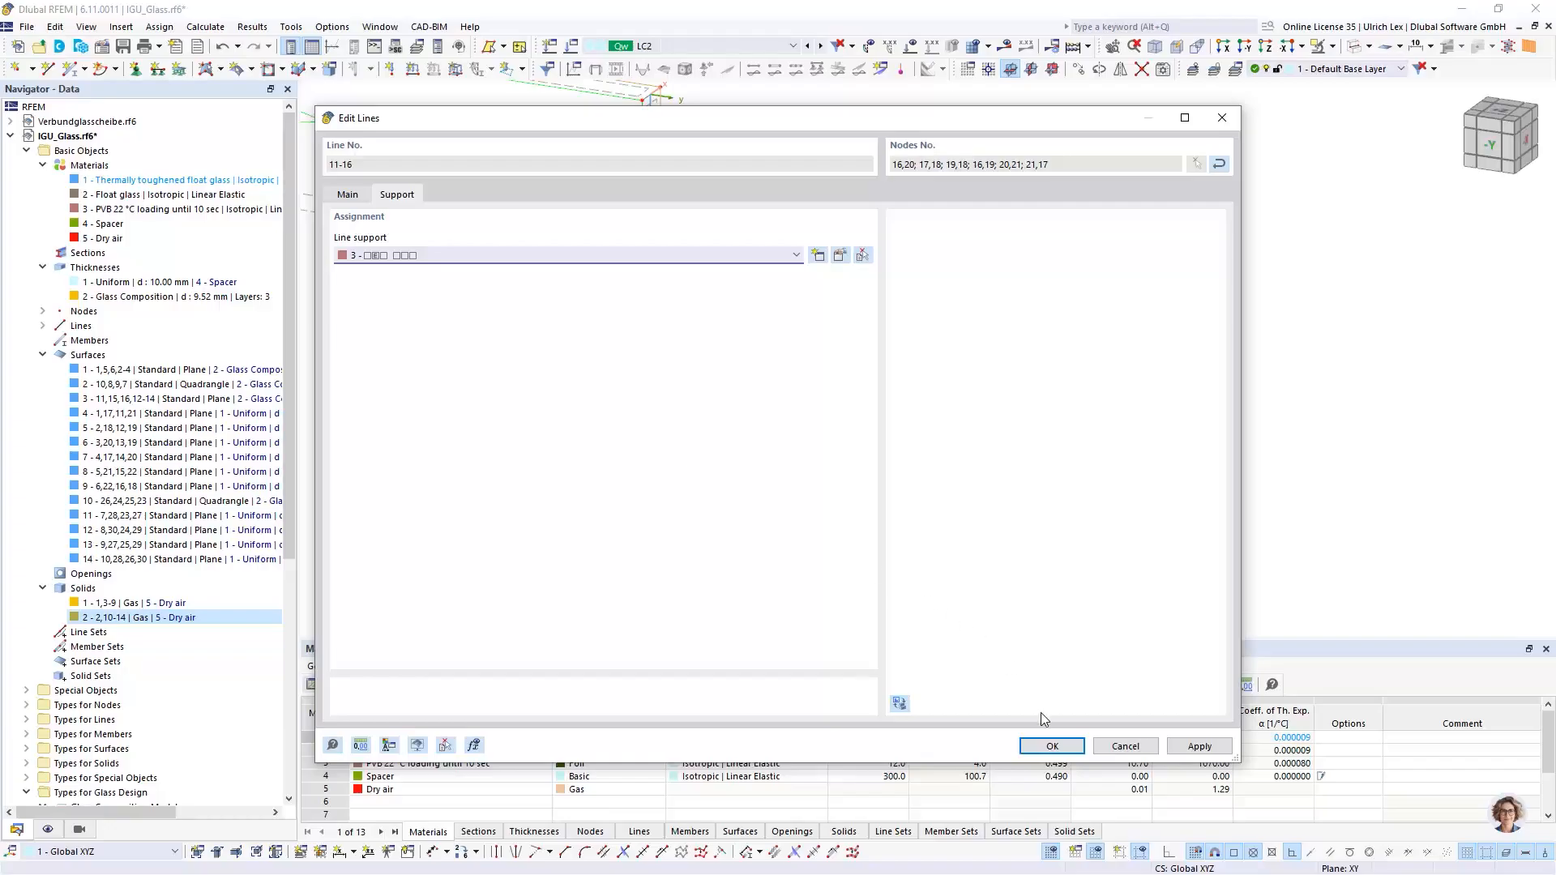
click(1049, 744)
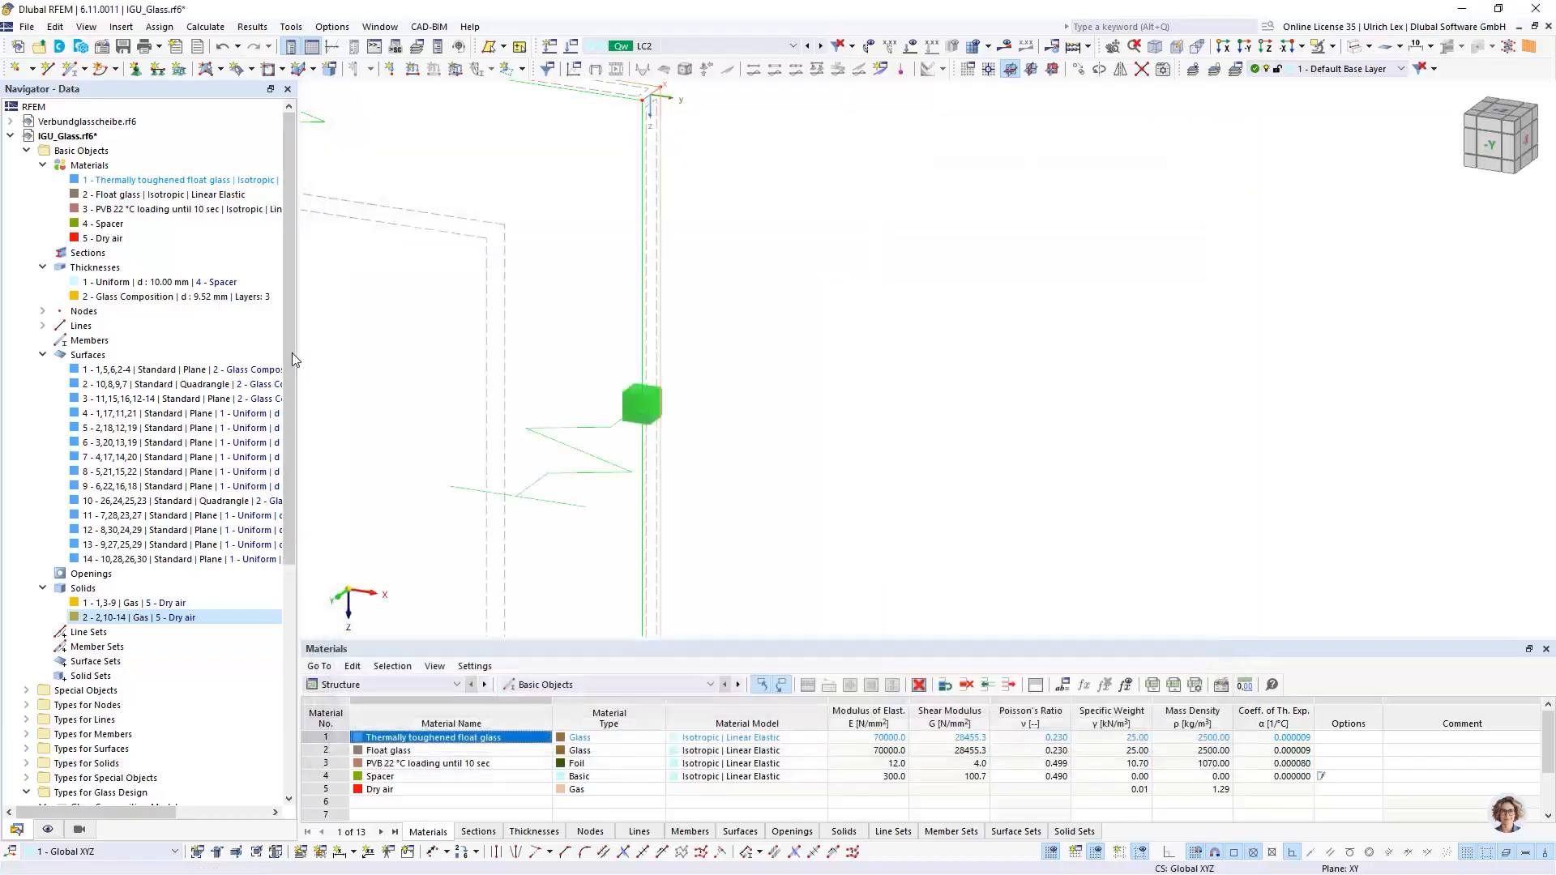
Step: Select edge lines 23 to 26 of the curved unit's second pane and assign them existing line support 4
scroll(685, 283, down, 10)
middle_drag(797, 273, 718, 247)
middle_drag(917, 282, 764, 276)
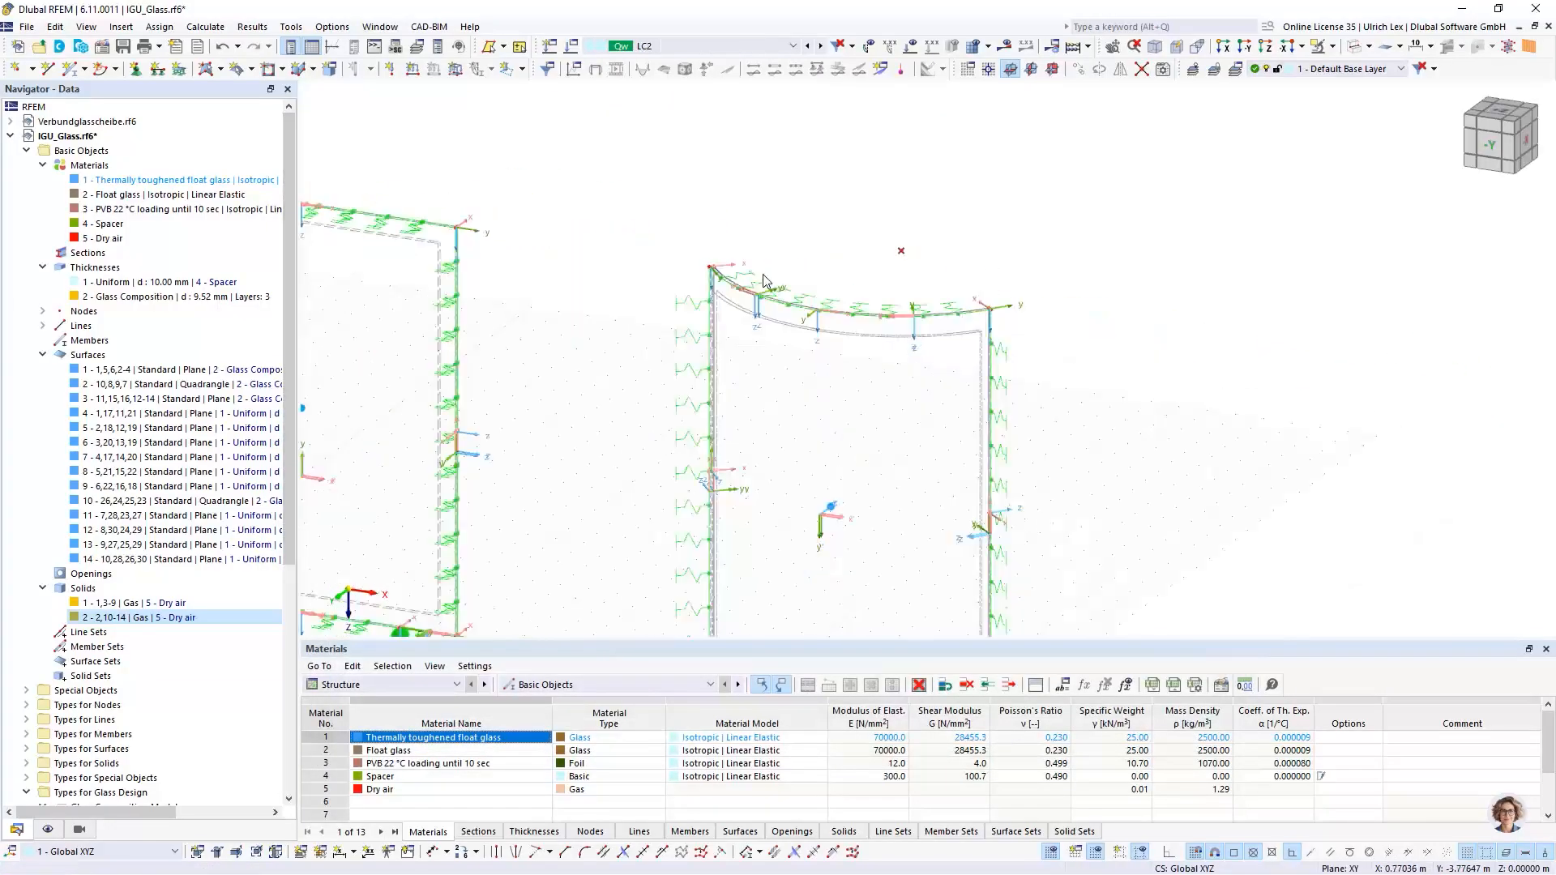
scroll(763, 279, up, 5)
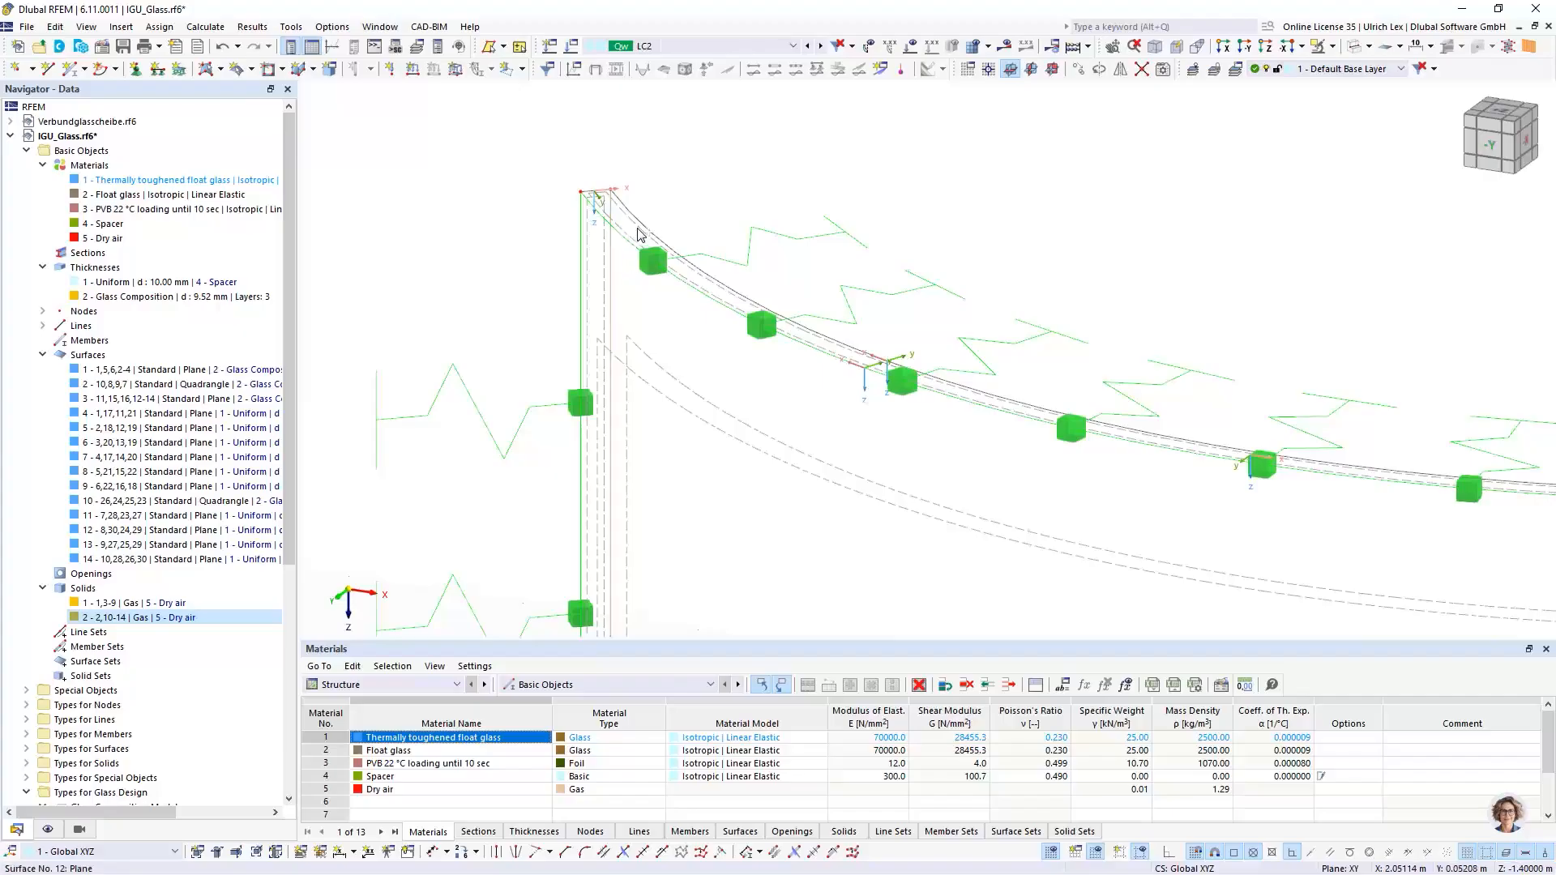
ctrl+middle_drag(638, 235, 894, 237)
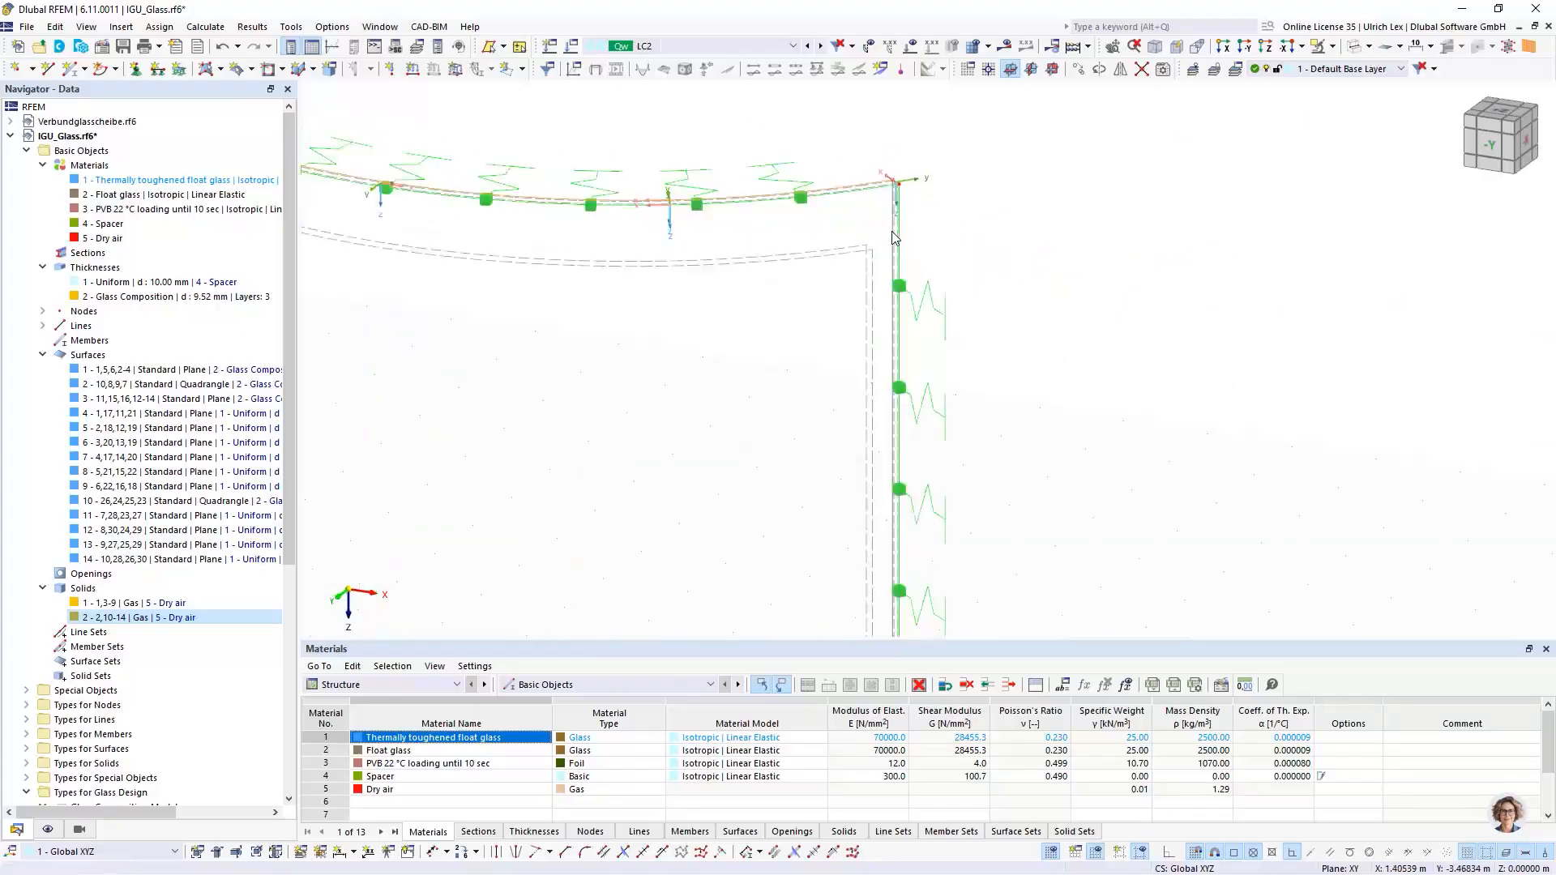
scroll(895, 235, up, 3)
scroll(946, 217, down, 6)
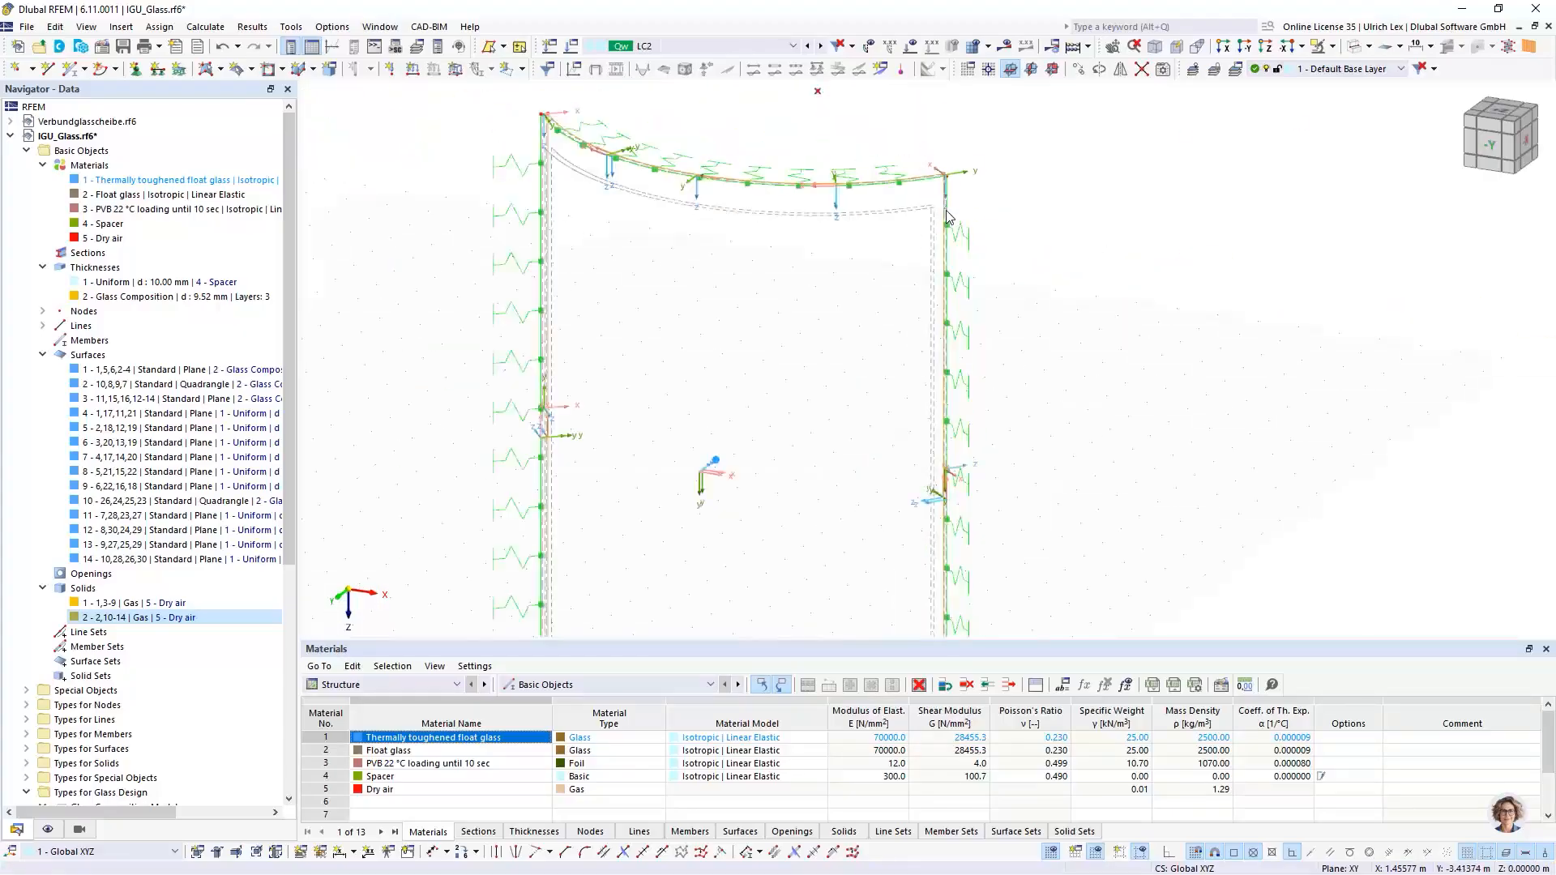
scroll(948, 217, down, 4)
scroll(955, 501, up, 12)
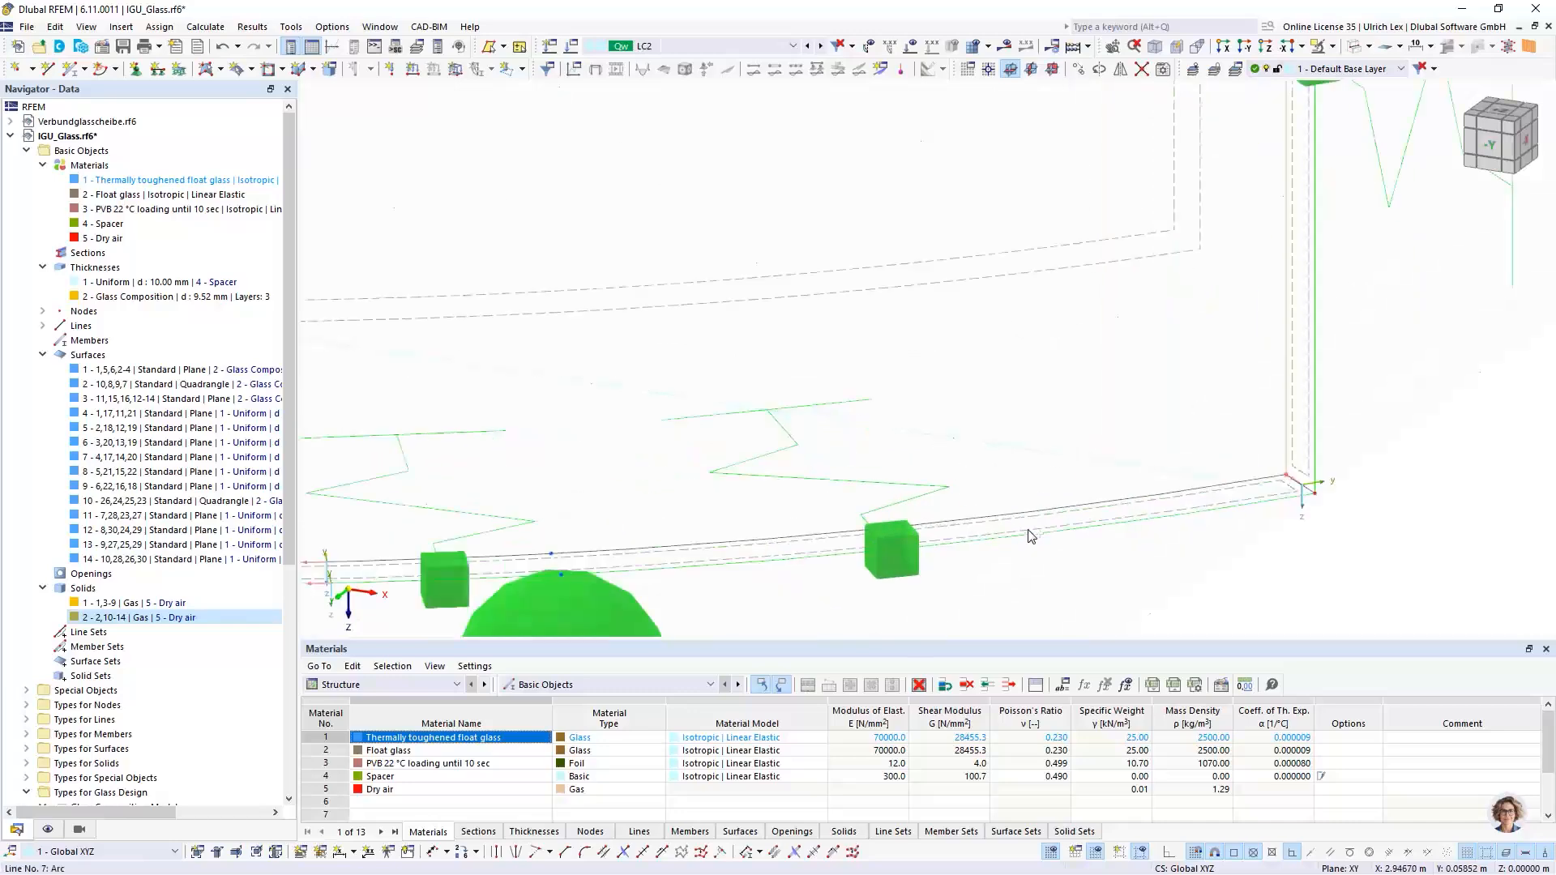
double_click(1038, 516)
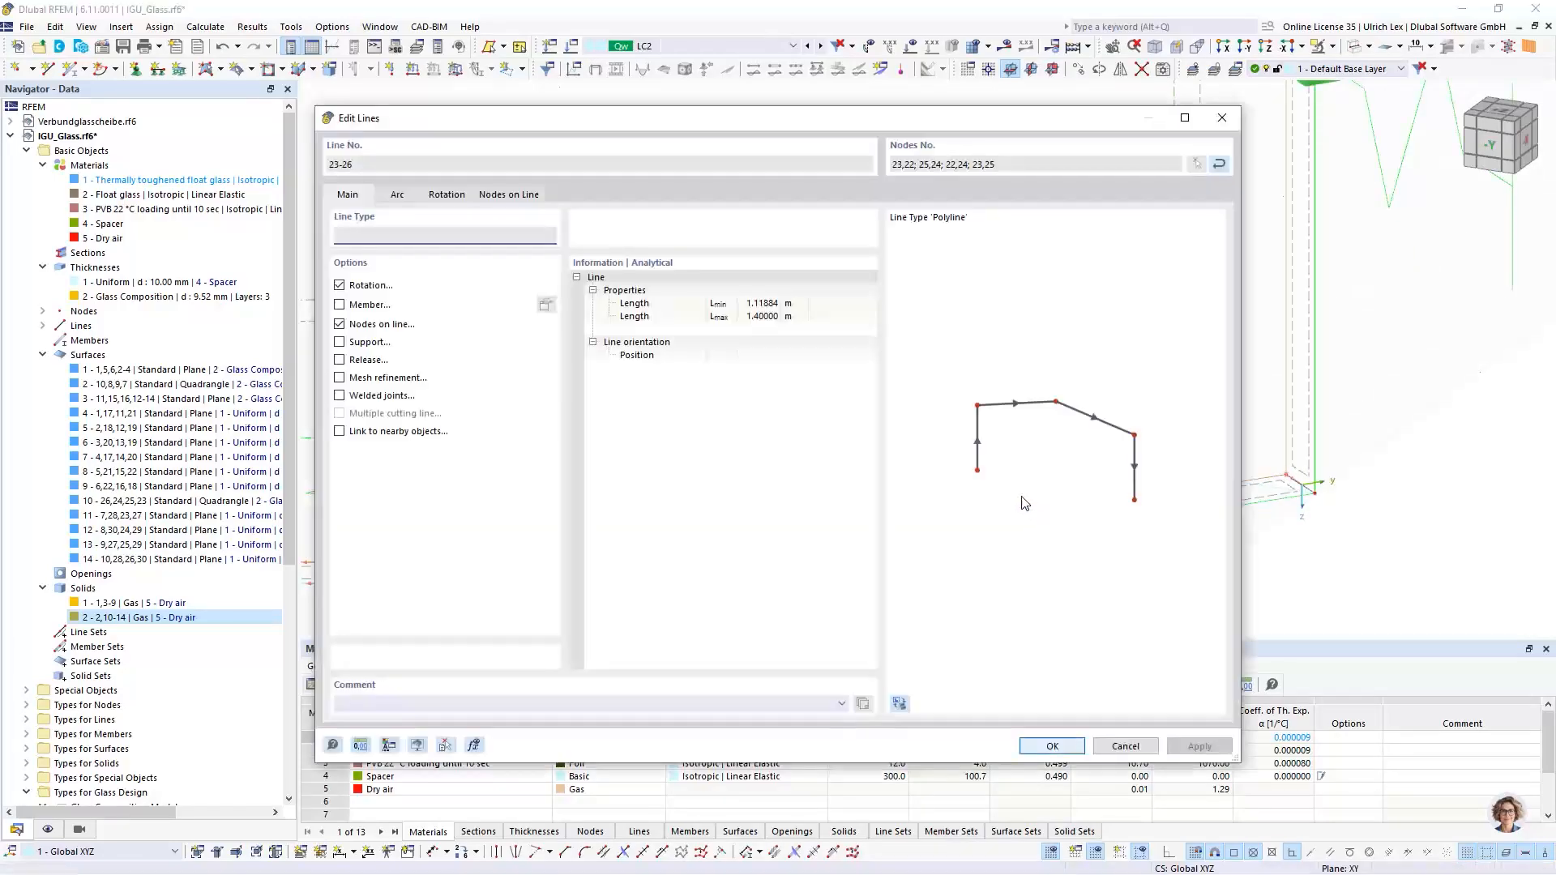
click(339, 341)
click(490, 195)
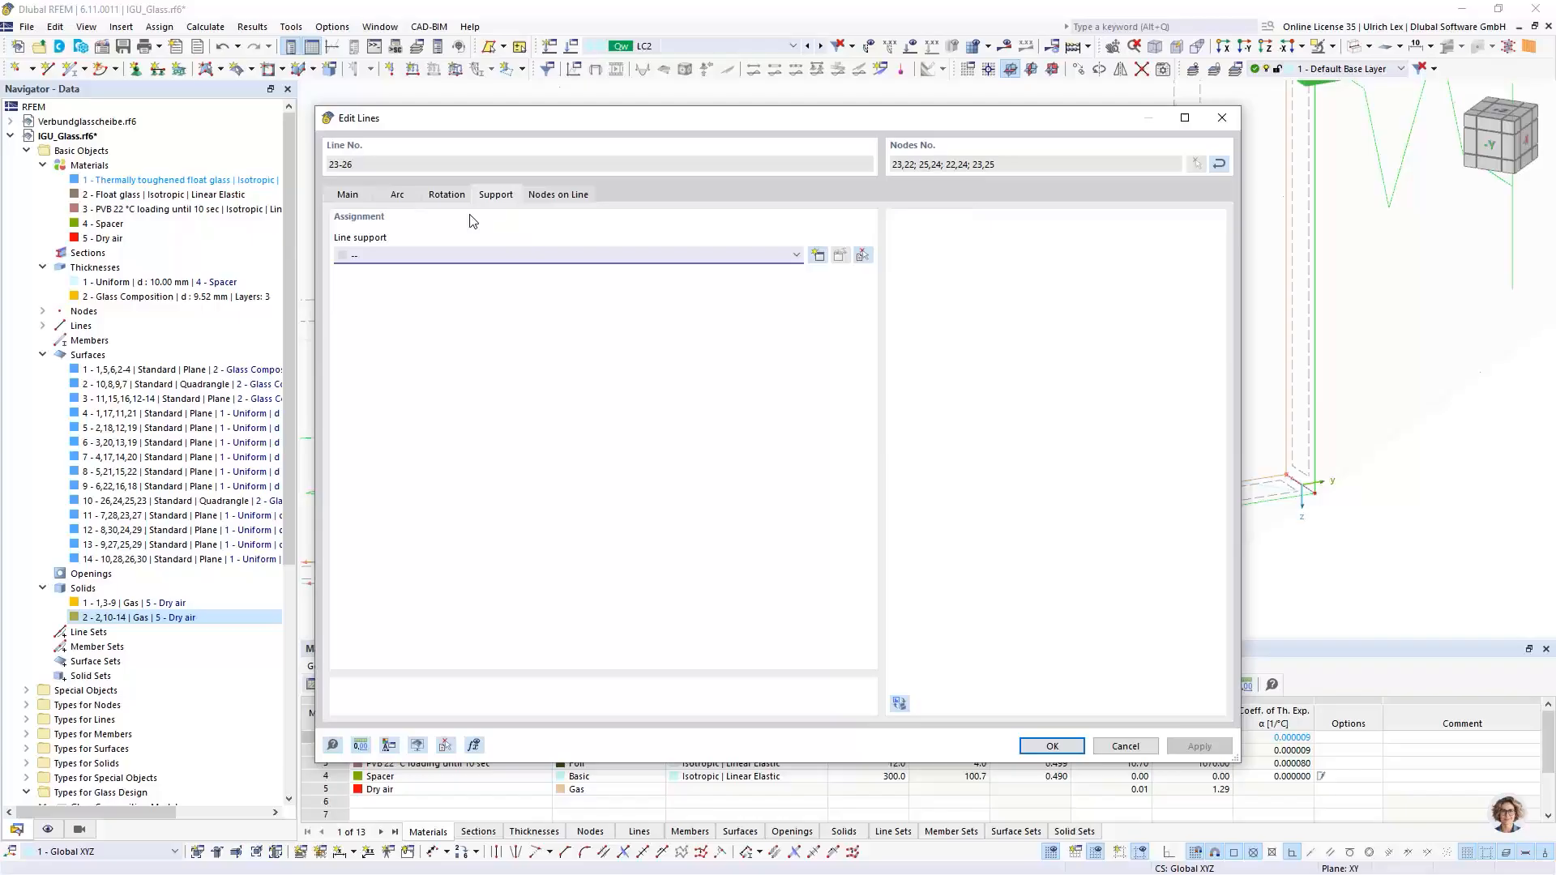
click(418, 258)
click(455, 316)
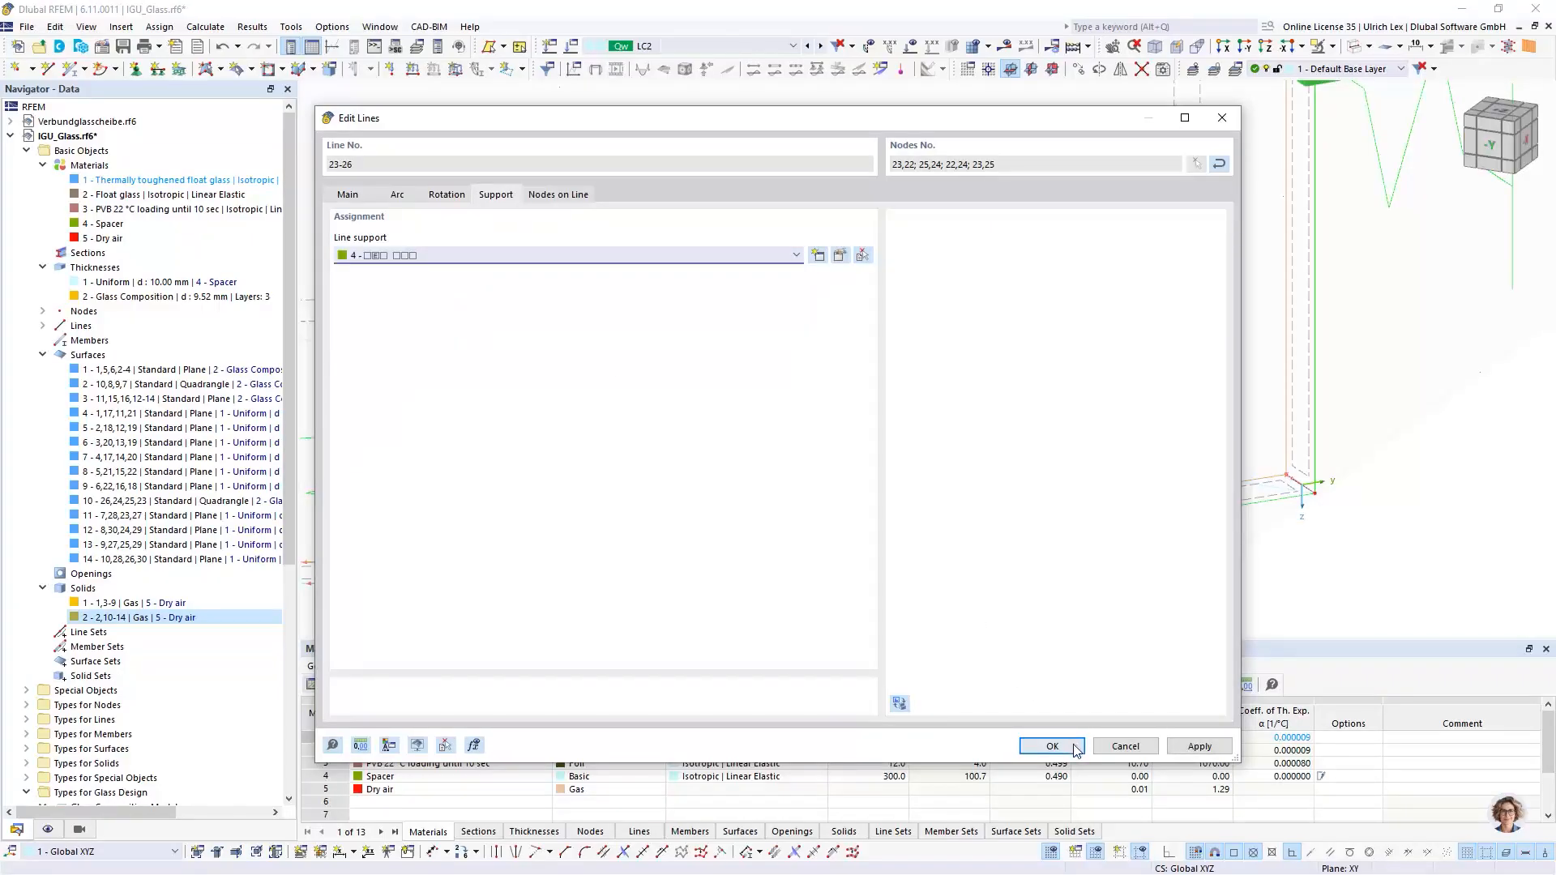
key(Return)
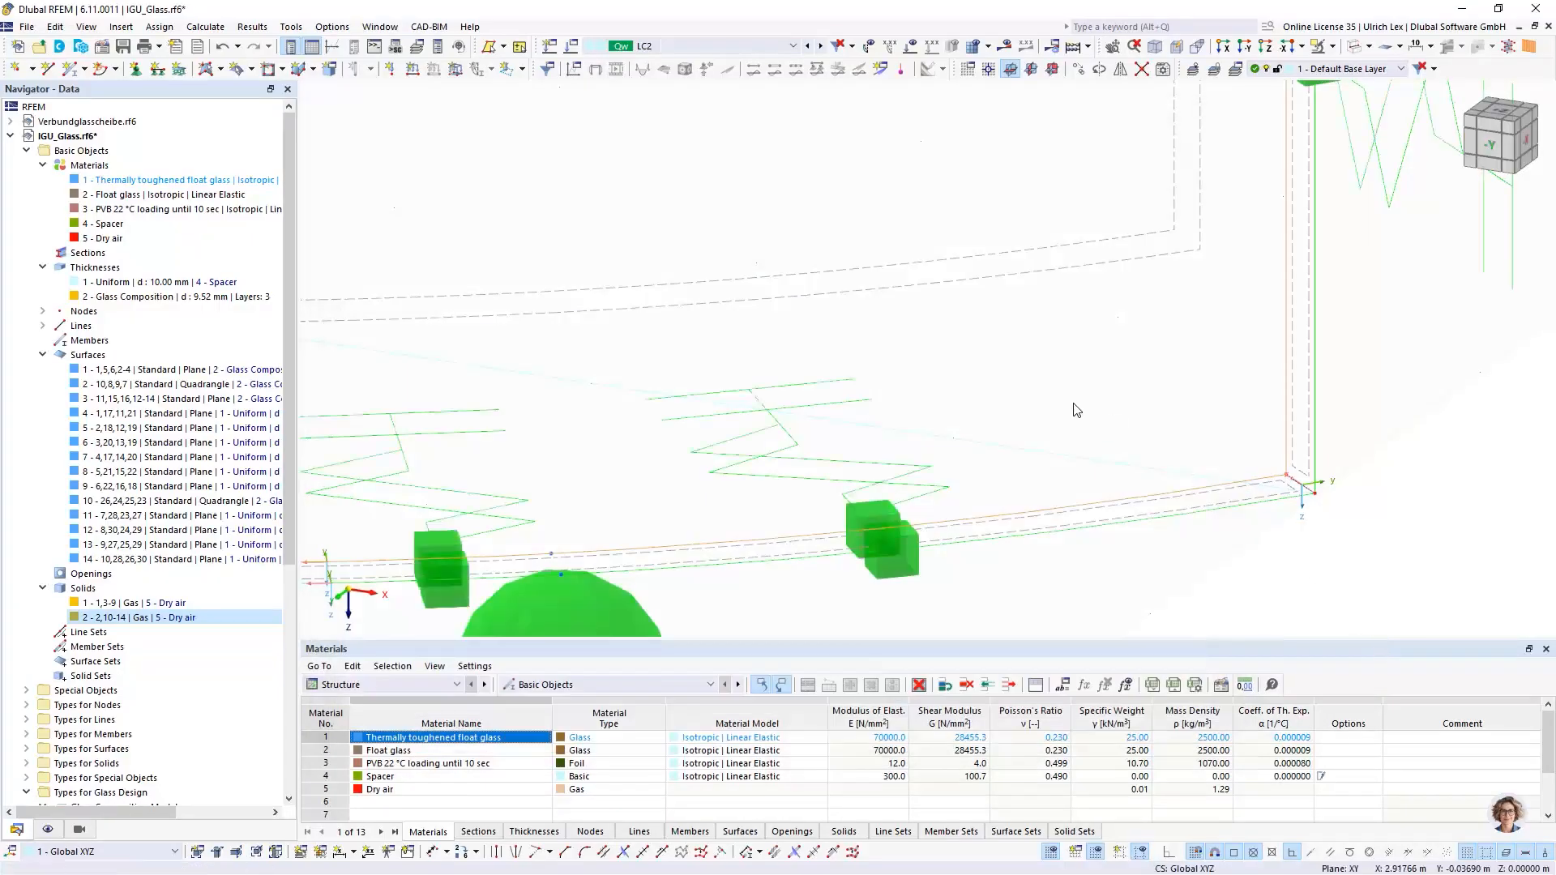
Step: Copy the three nodal supports on the curved unit's lower edge to the matching nodes of the second pane
scroll(1078, 412, up, 5)
scroll(673, 446, up, 5)
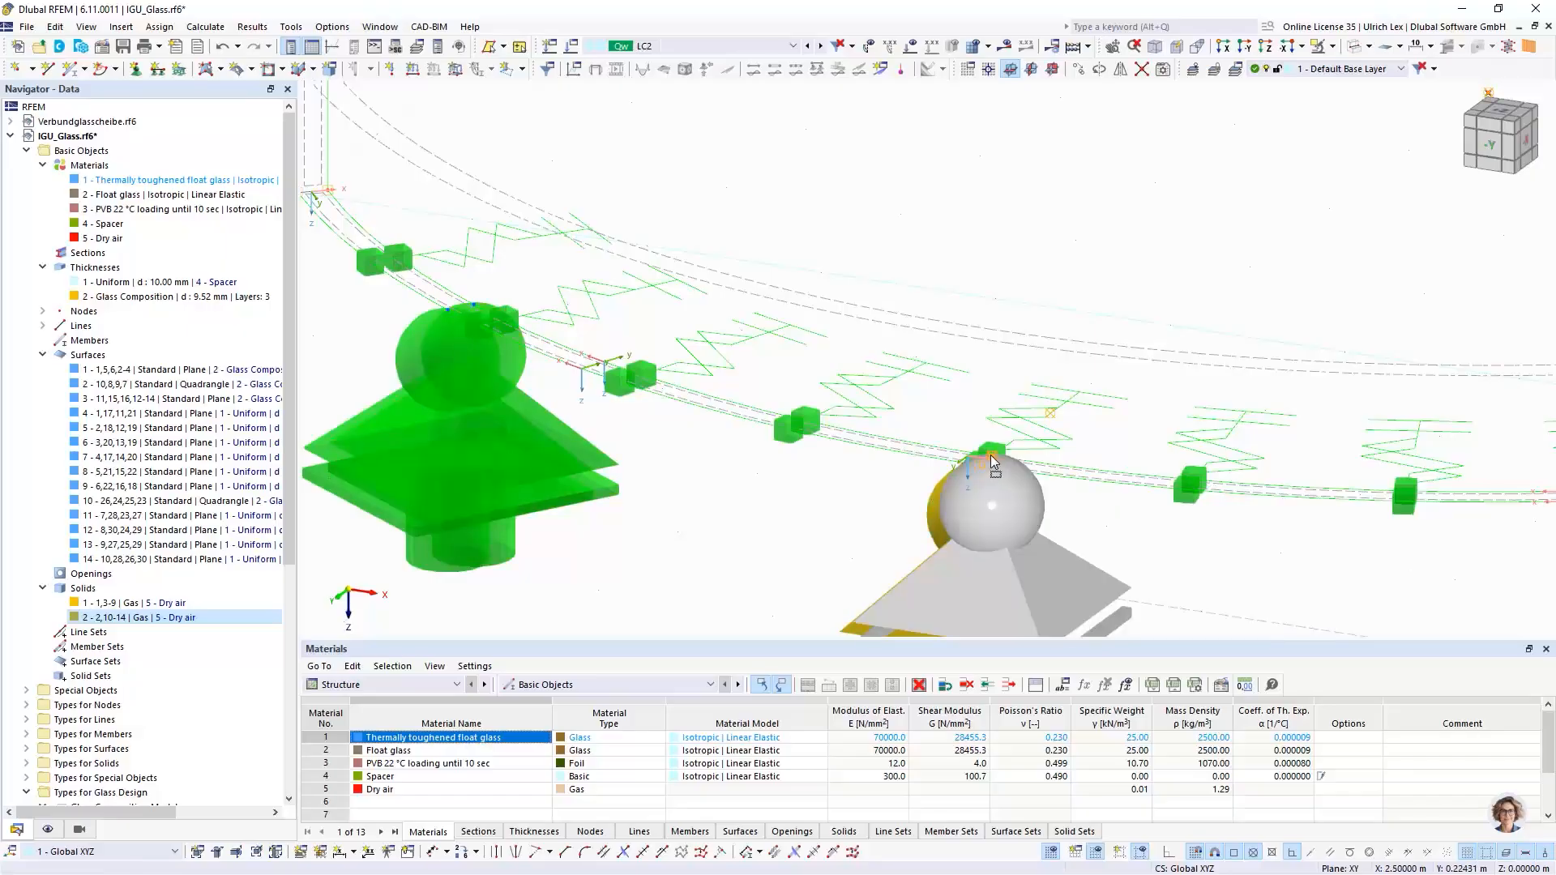
scroll(664, 478, down, 3)
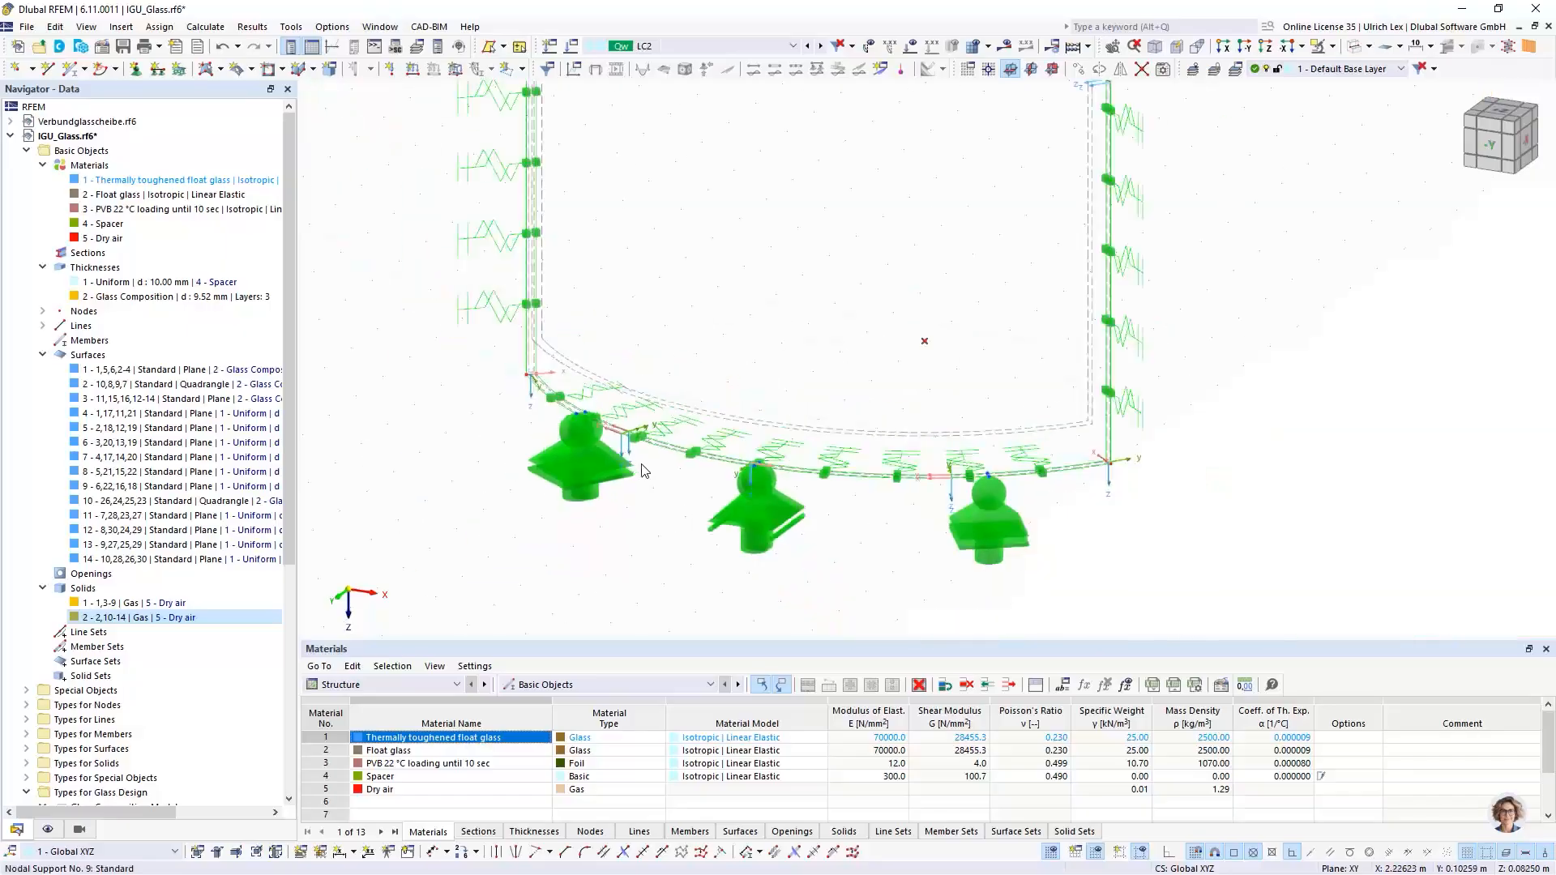
scroll(1086, 474, up, 5)
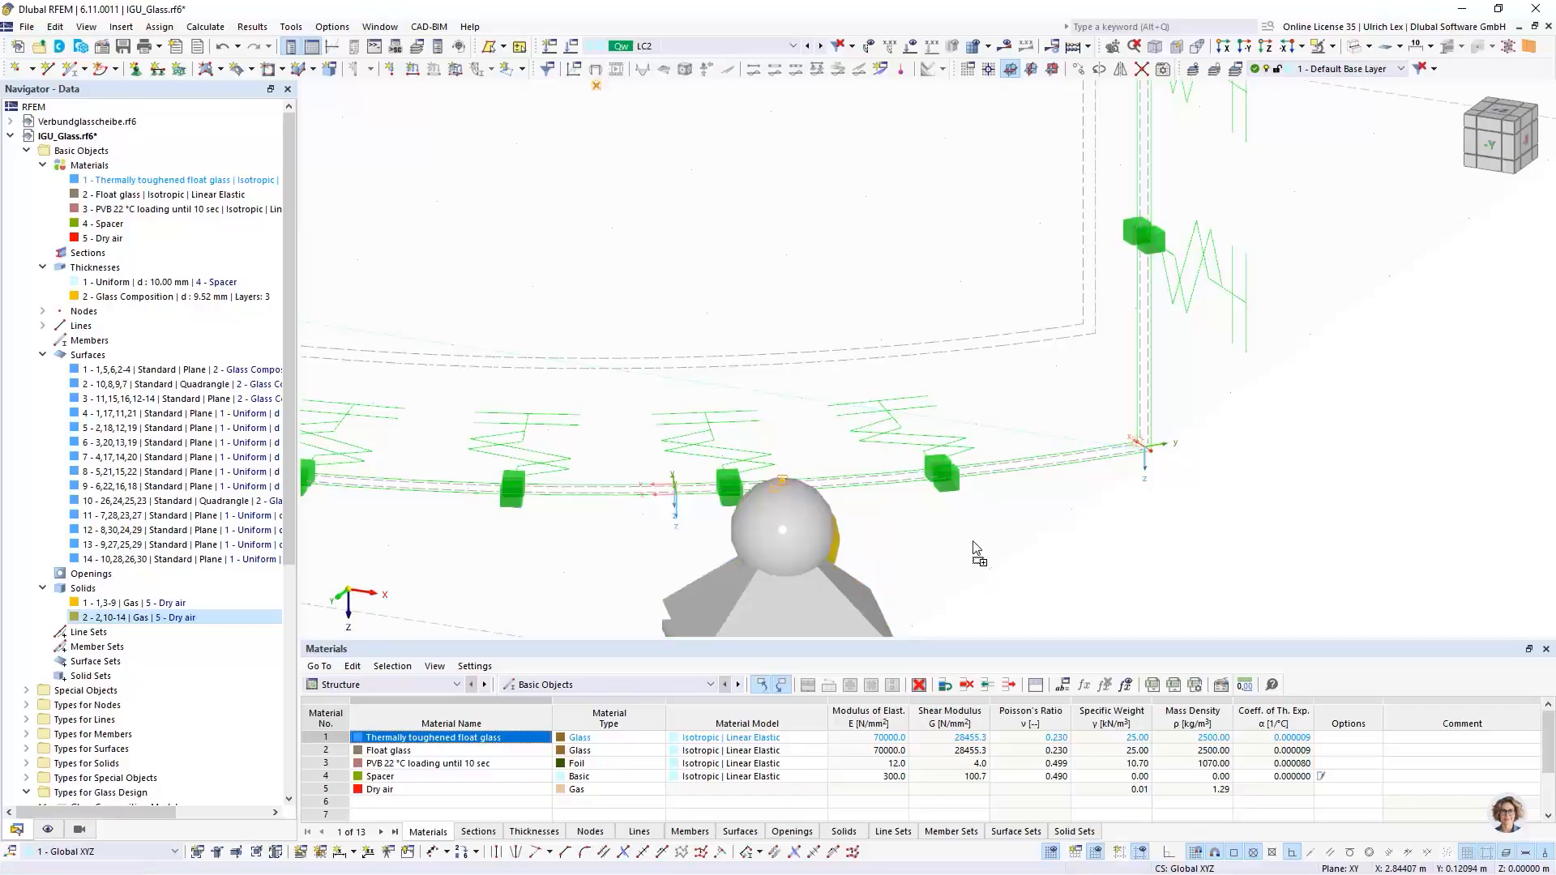
scroll(976, 547, down, 5)
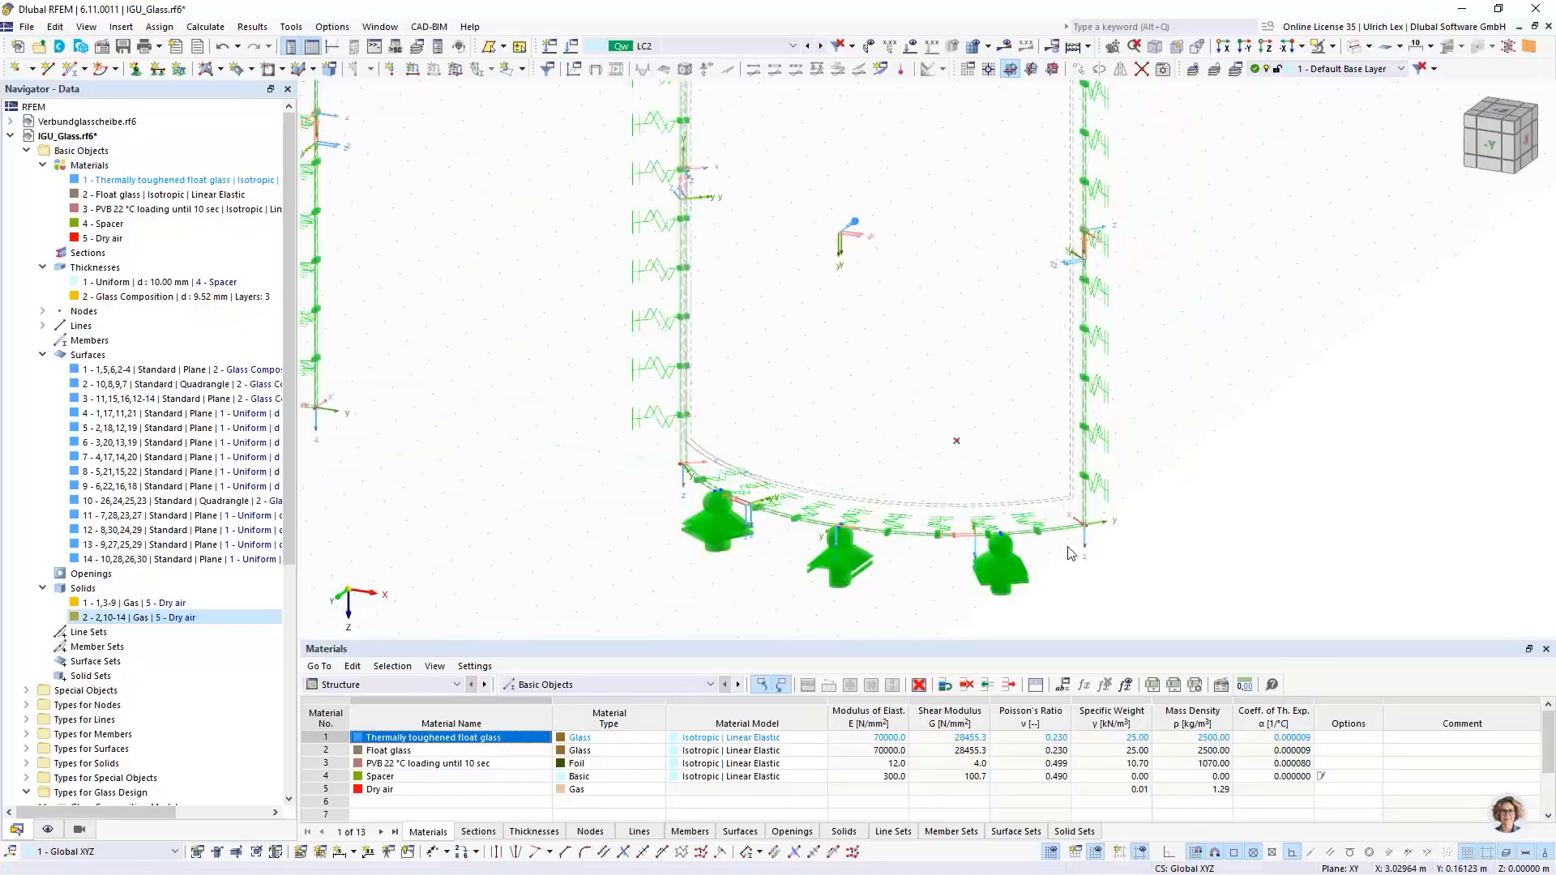
scroll(1068, 585, down, 5)
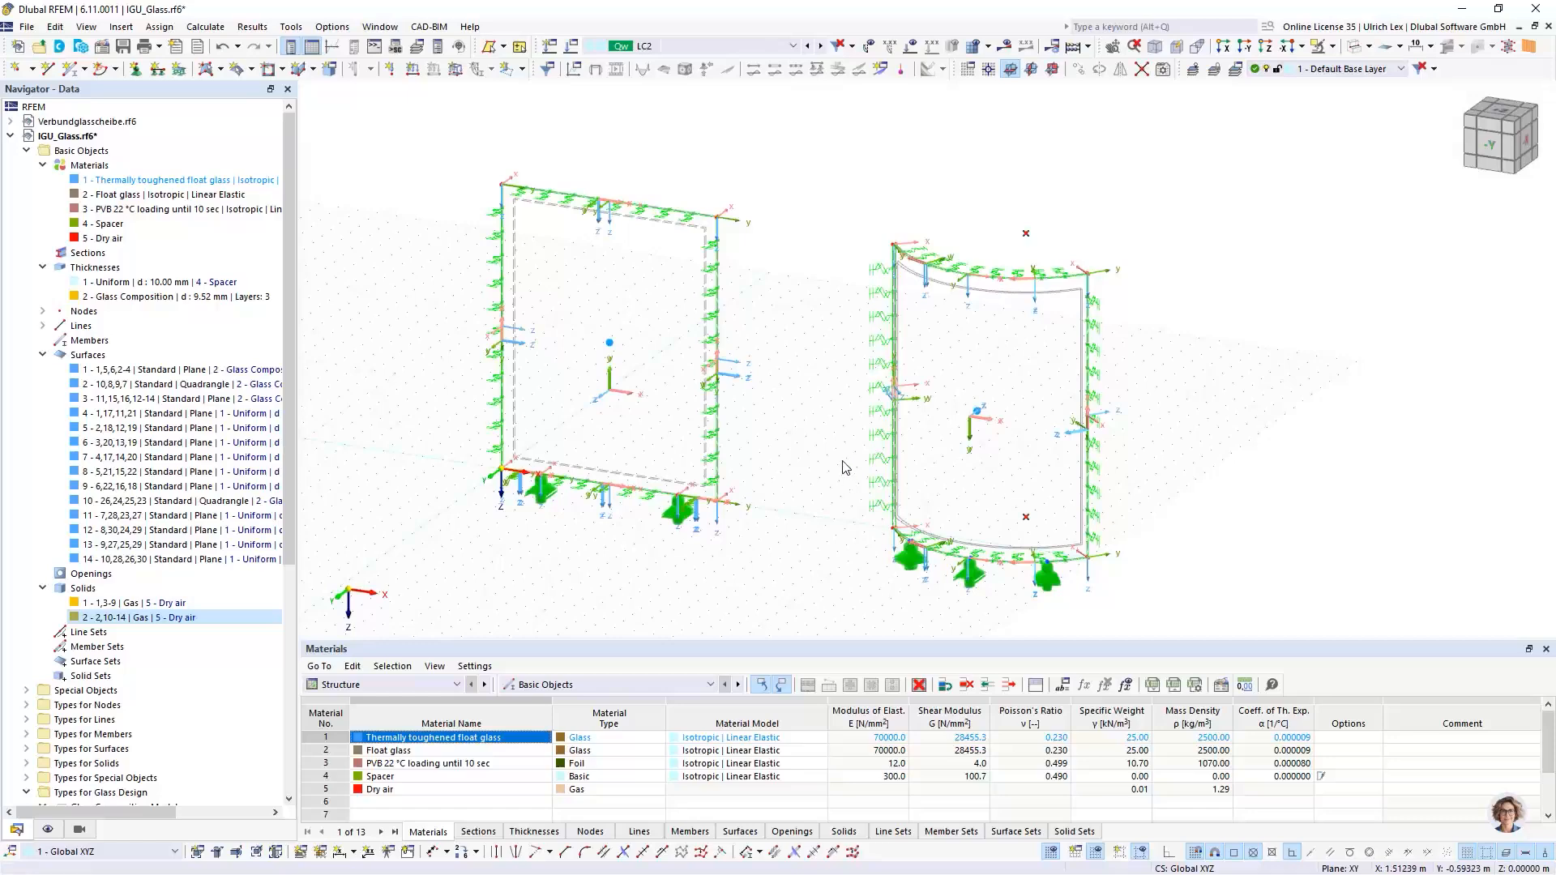
Step: Switch the model display from wireframe to shaded surfaces
scroll(1054, 631, up, 3)
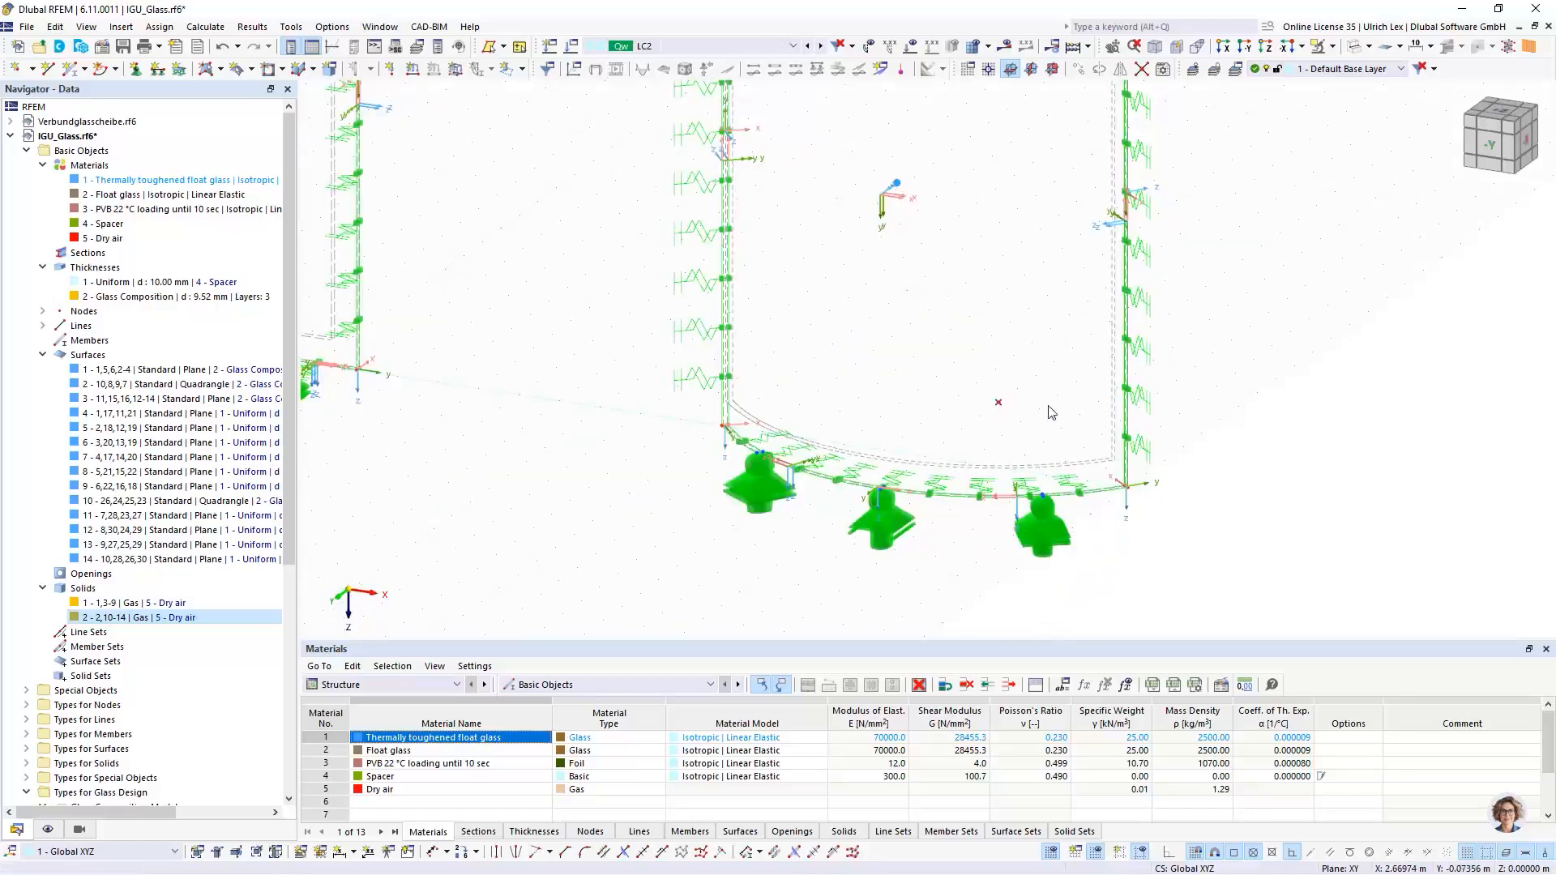
scroll(1118, 470, down, 2)
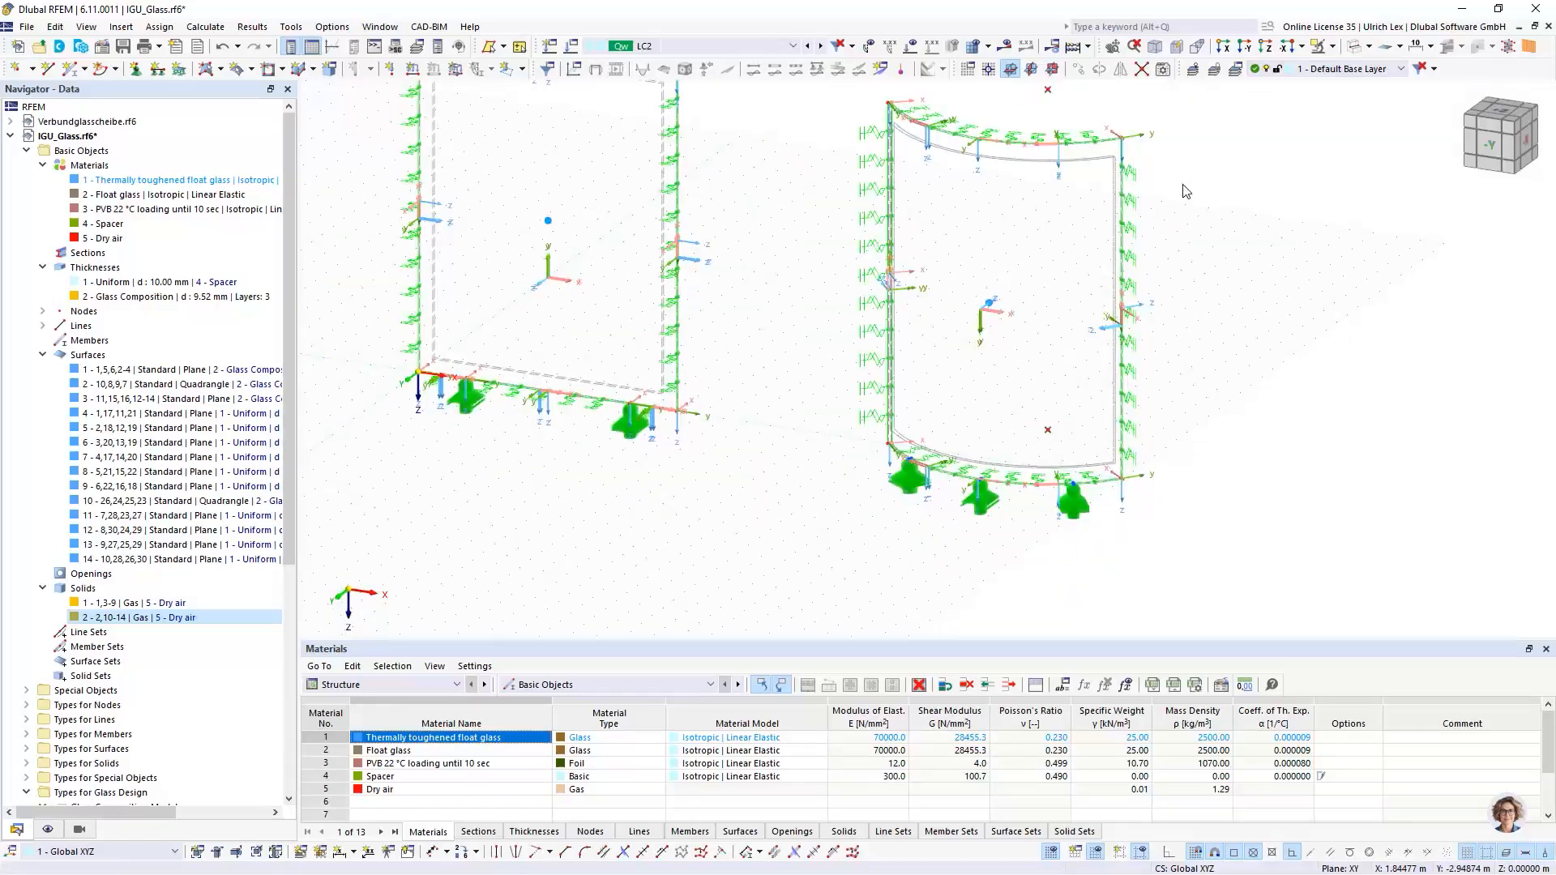
click(1354, 48)
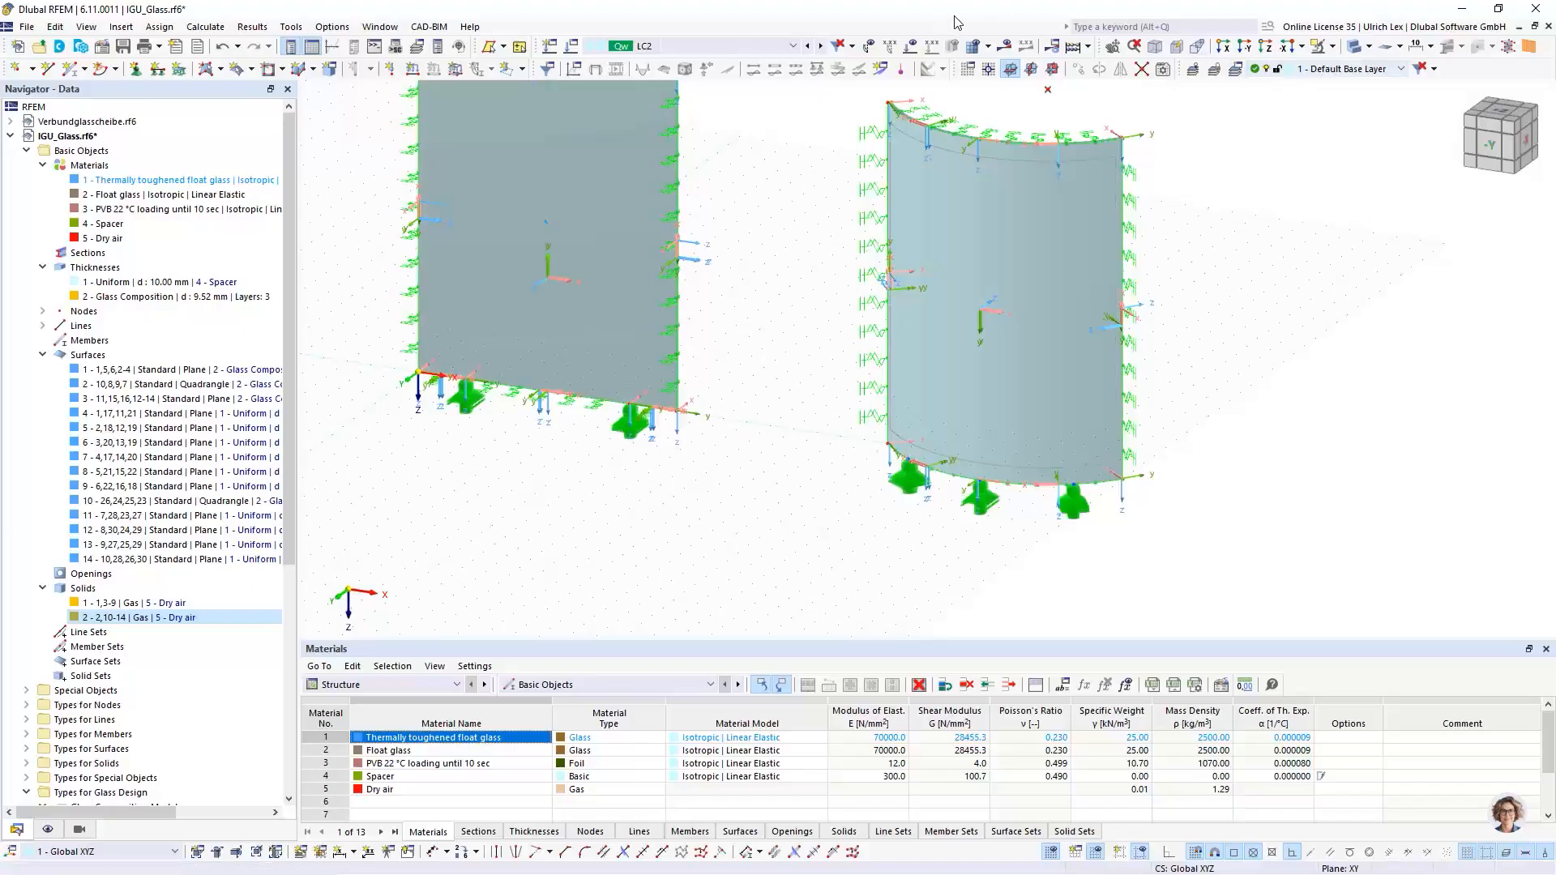
Step: View the model along the Z-direction and in 3D to examine the supports on both panes of the flat and curved units
click(1265, 48)
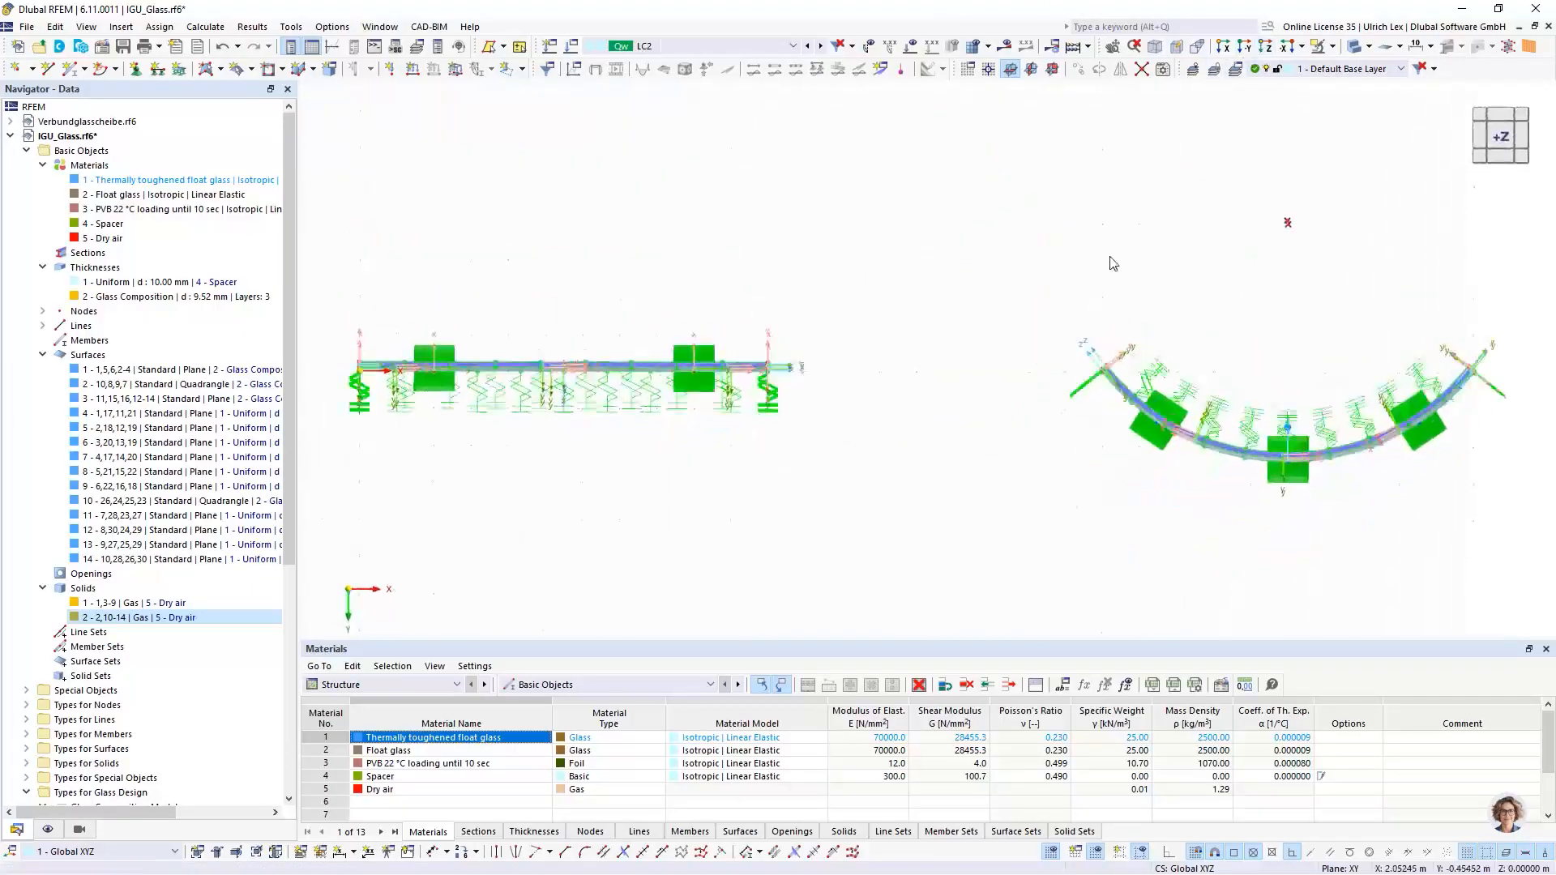
scroll(1138, 432, up, 4)
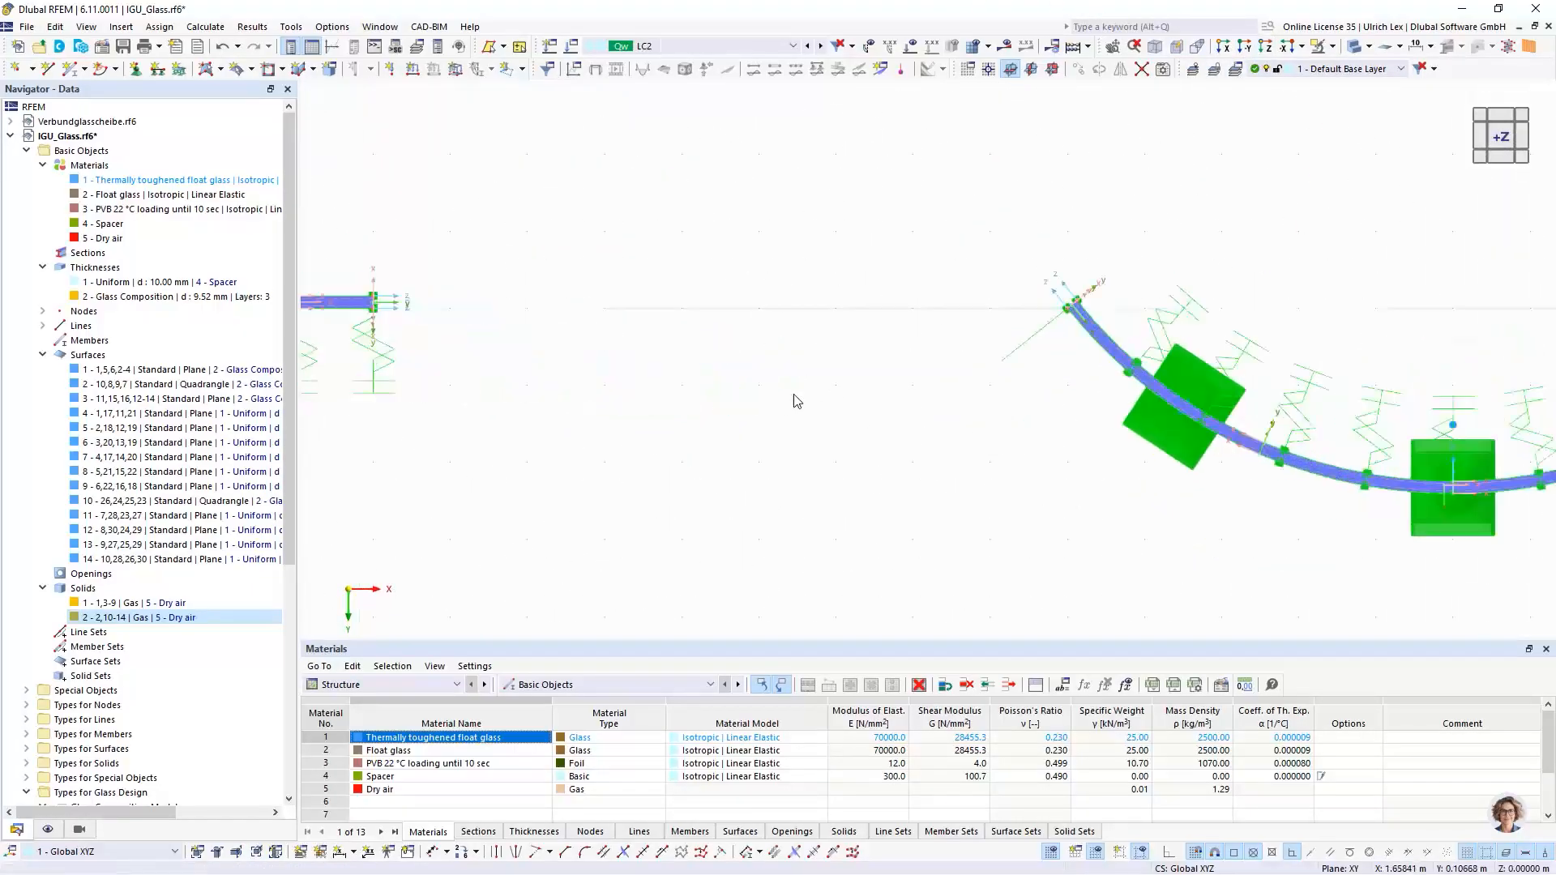
scroll(670, 389, down, 2)
scroll(877, 378, down, 1)
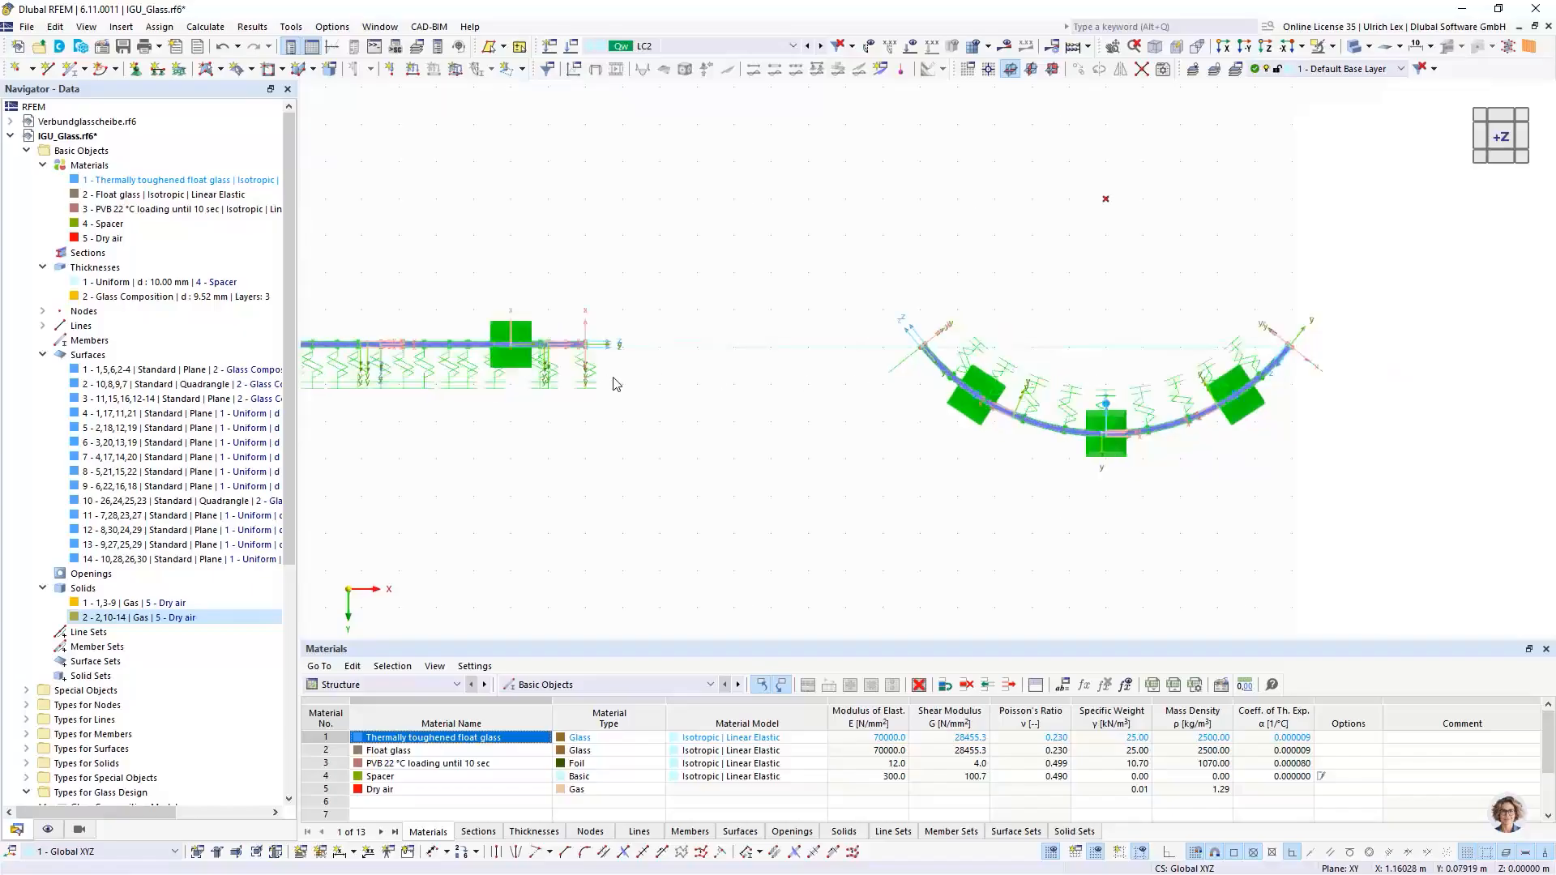
scroll(1324, 419, up, 4)
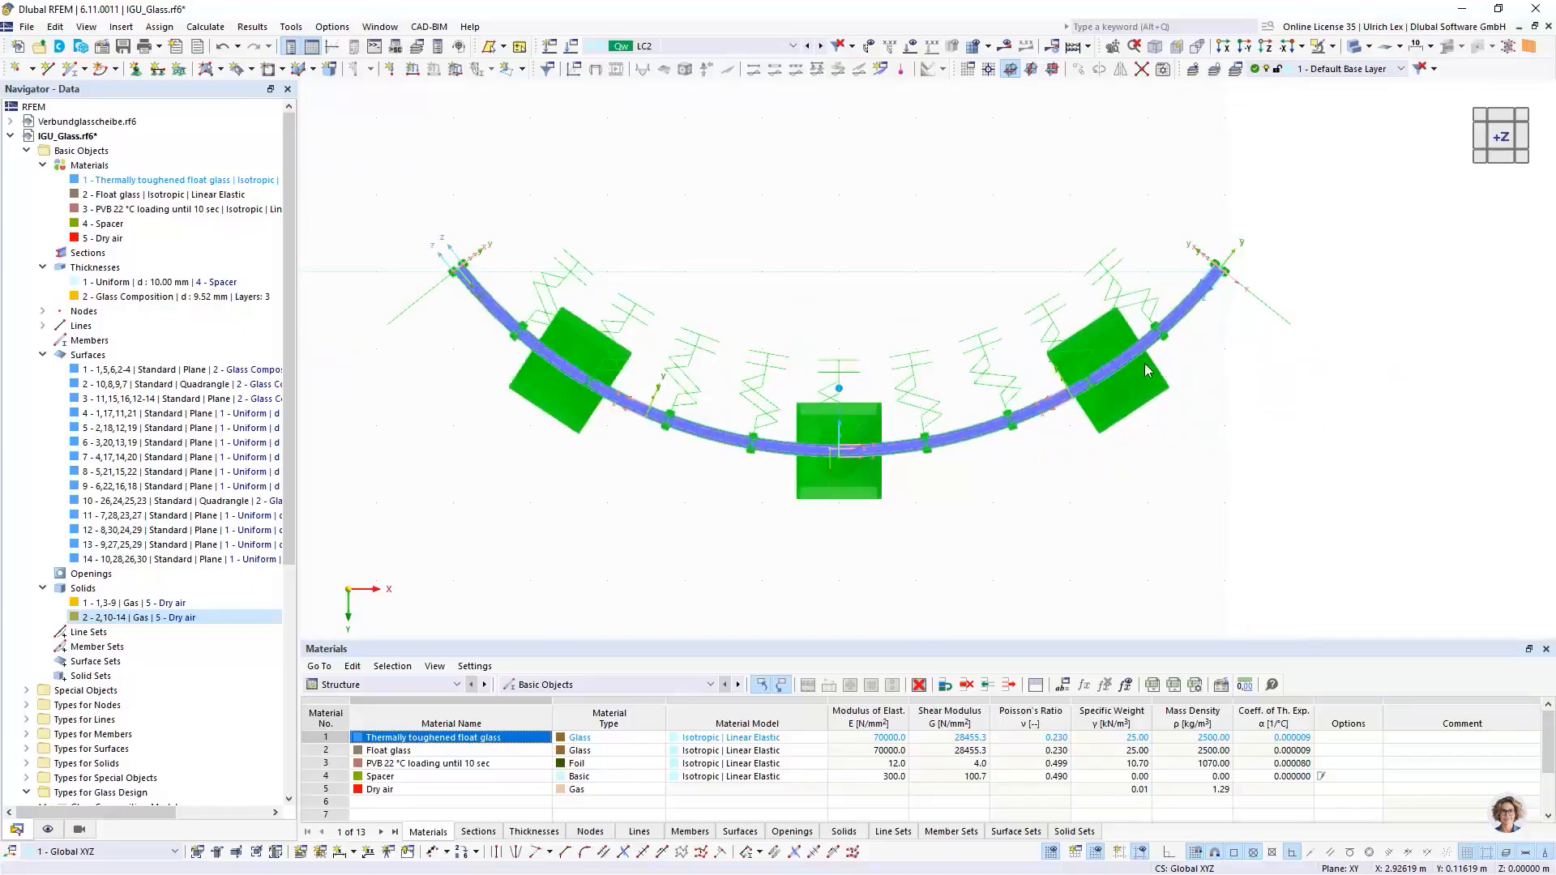
scroll(1127, 475, down, 1)
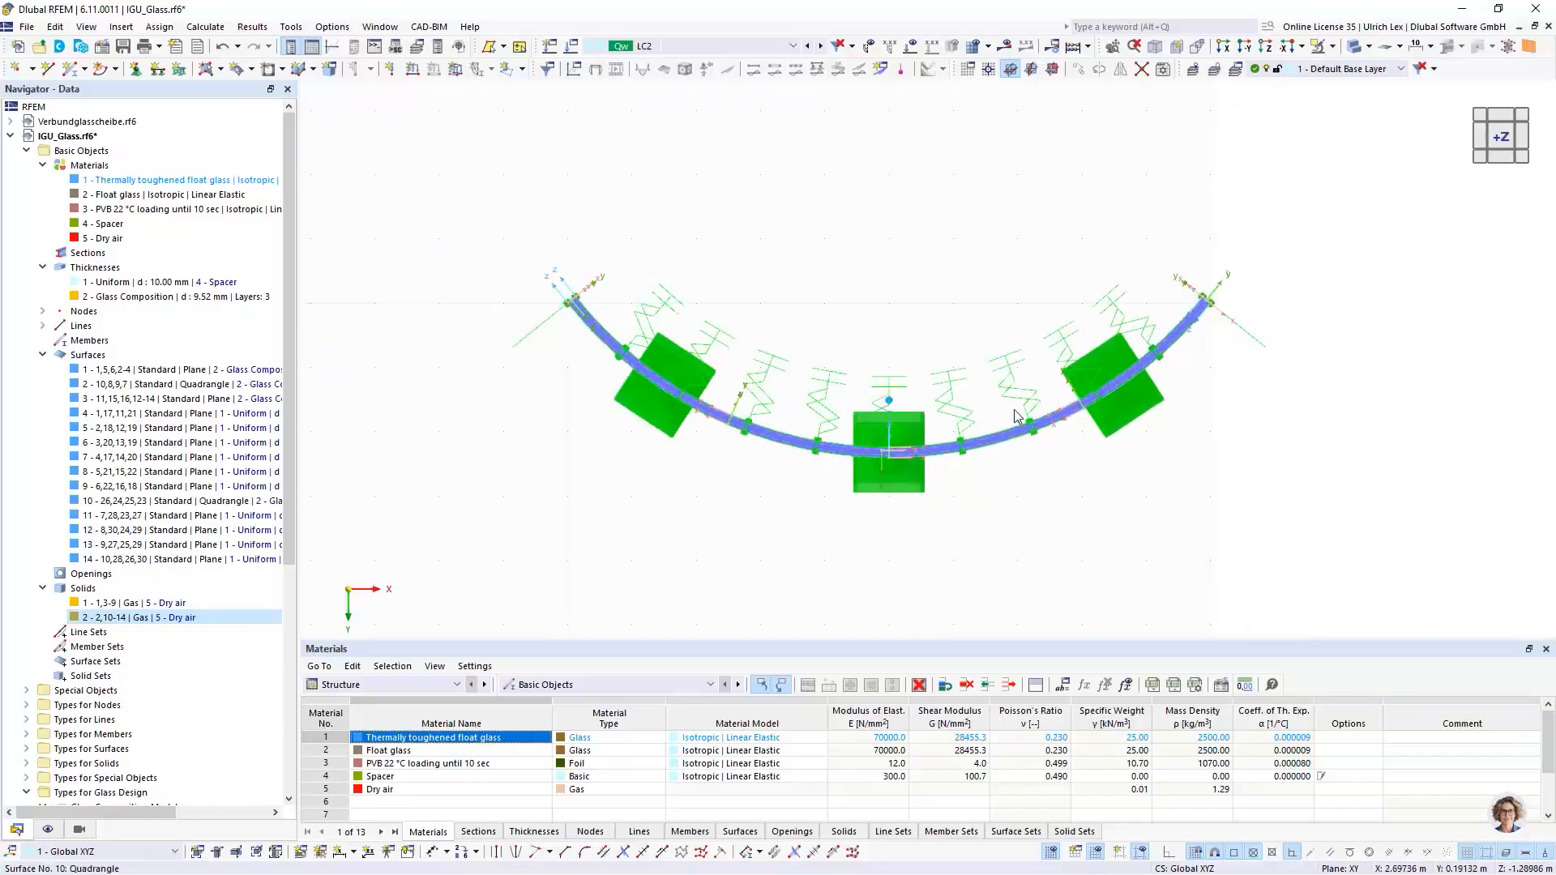
scroll(1026, 439, down, 2)
ctrl+middle_drag(1064, 573, 1051, 347)
scroll(1052, 347, down, 3)
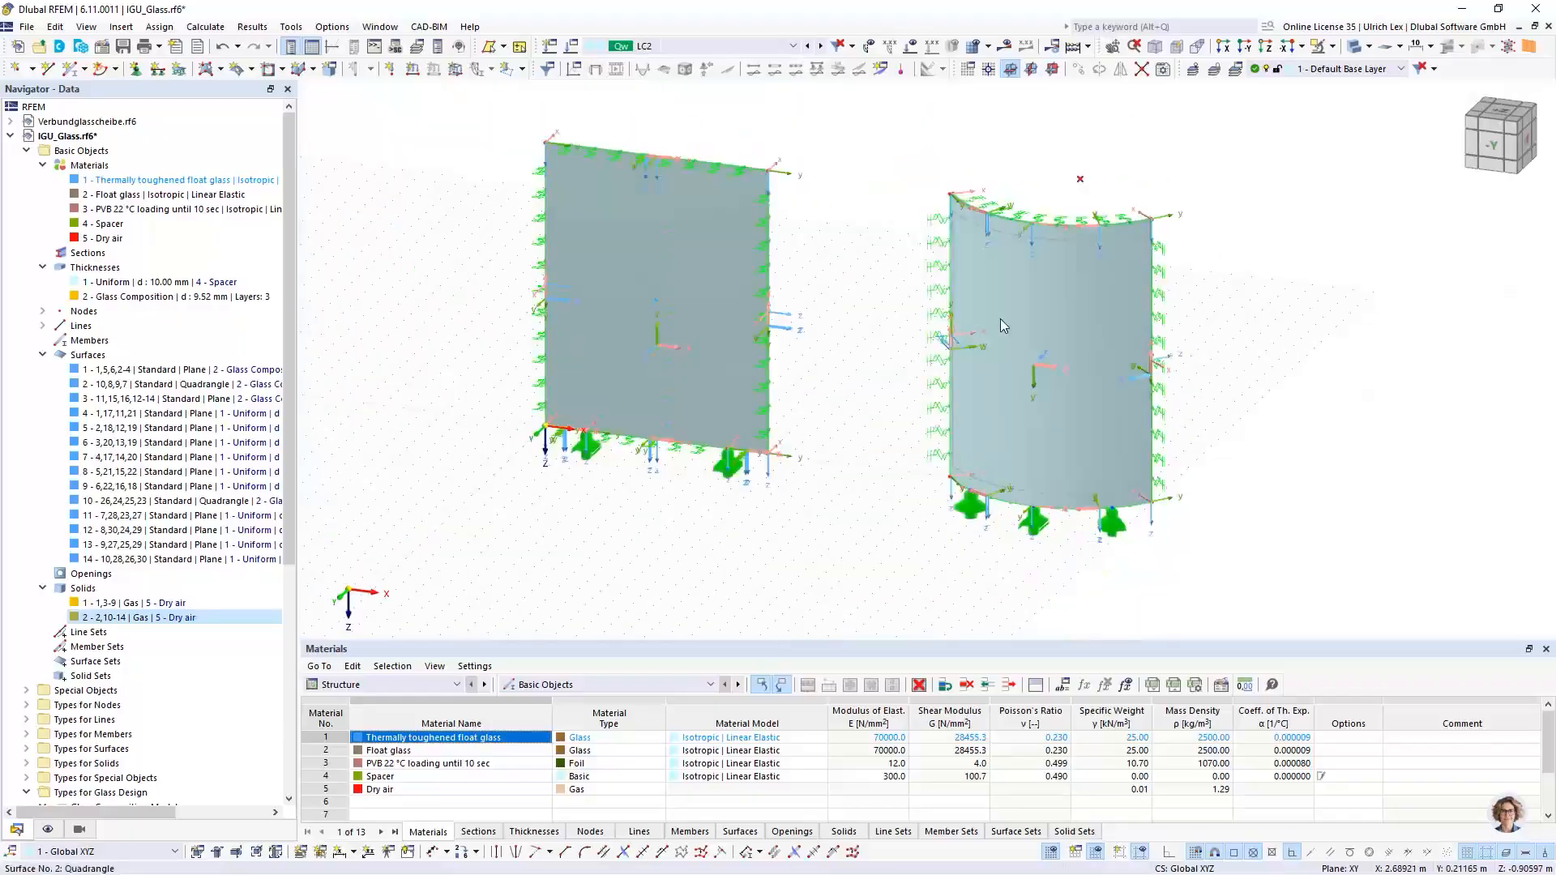
scroll(891, 413, down, 2)
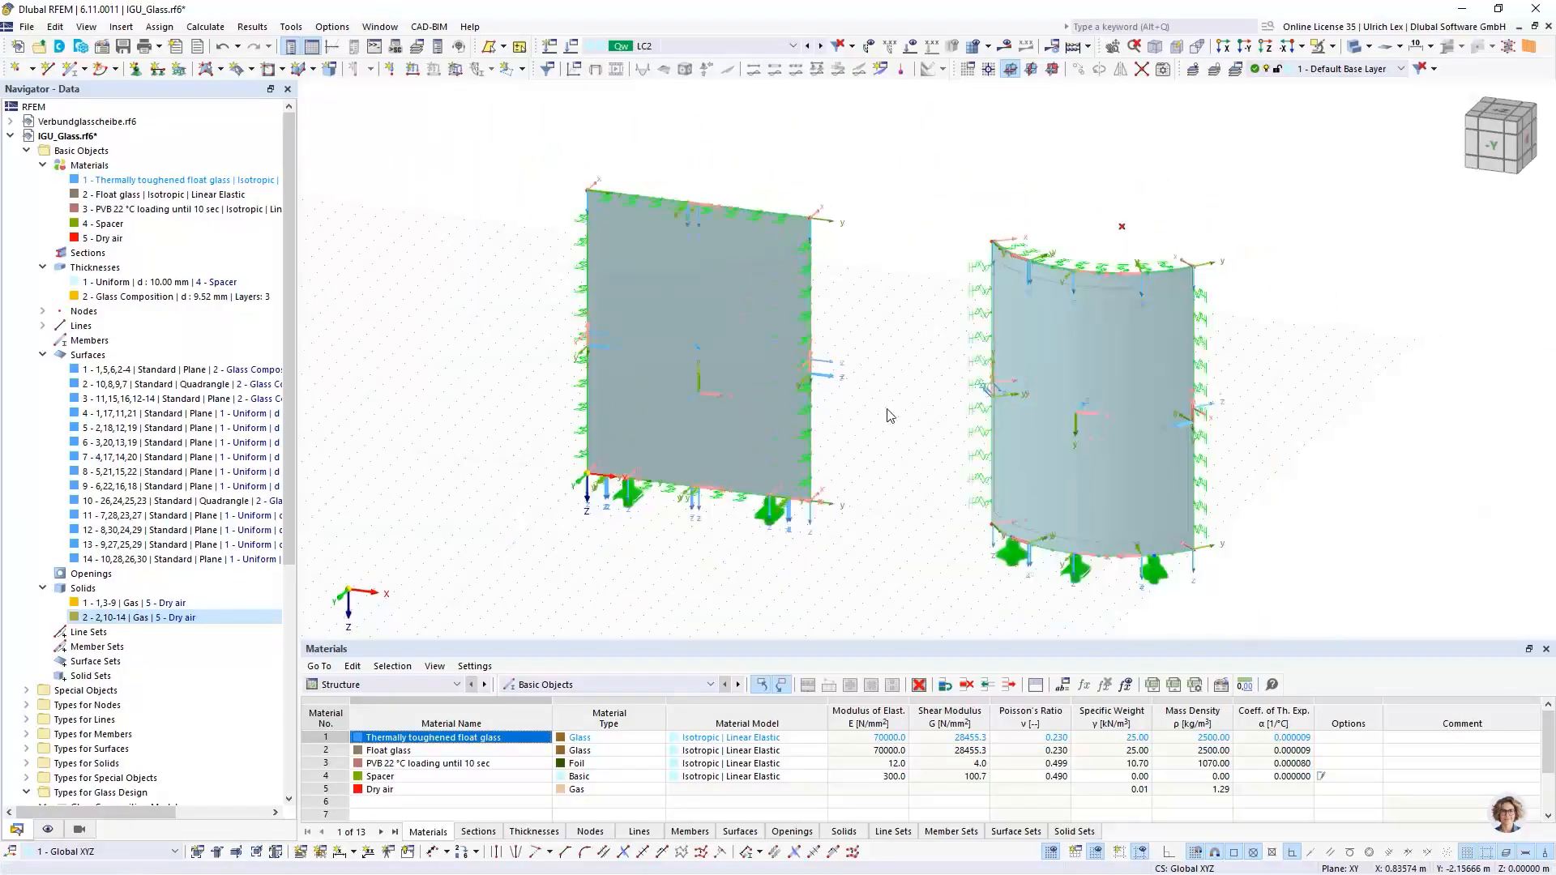
ctrl+middle_drag(865, 523, 908, 496)
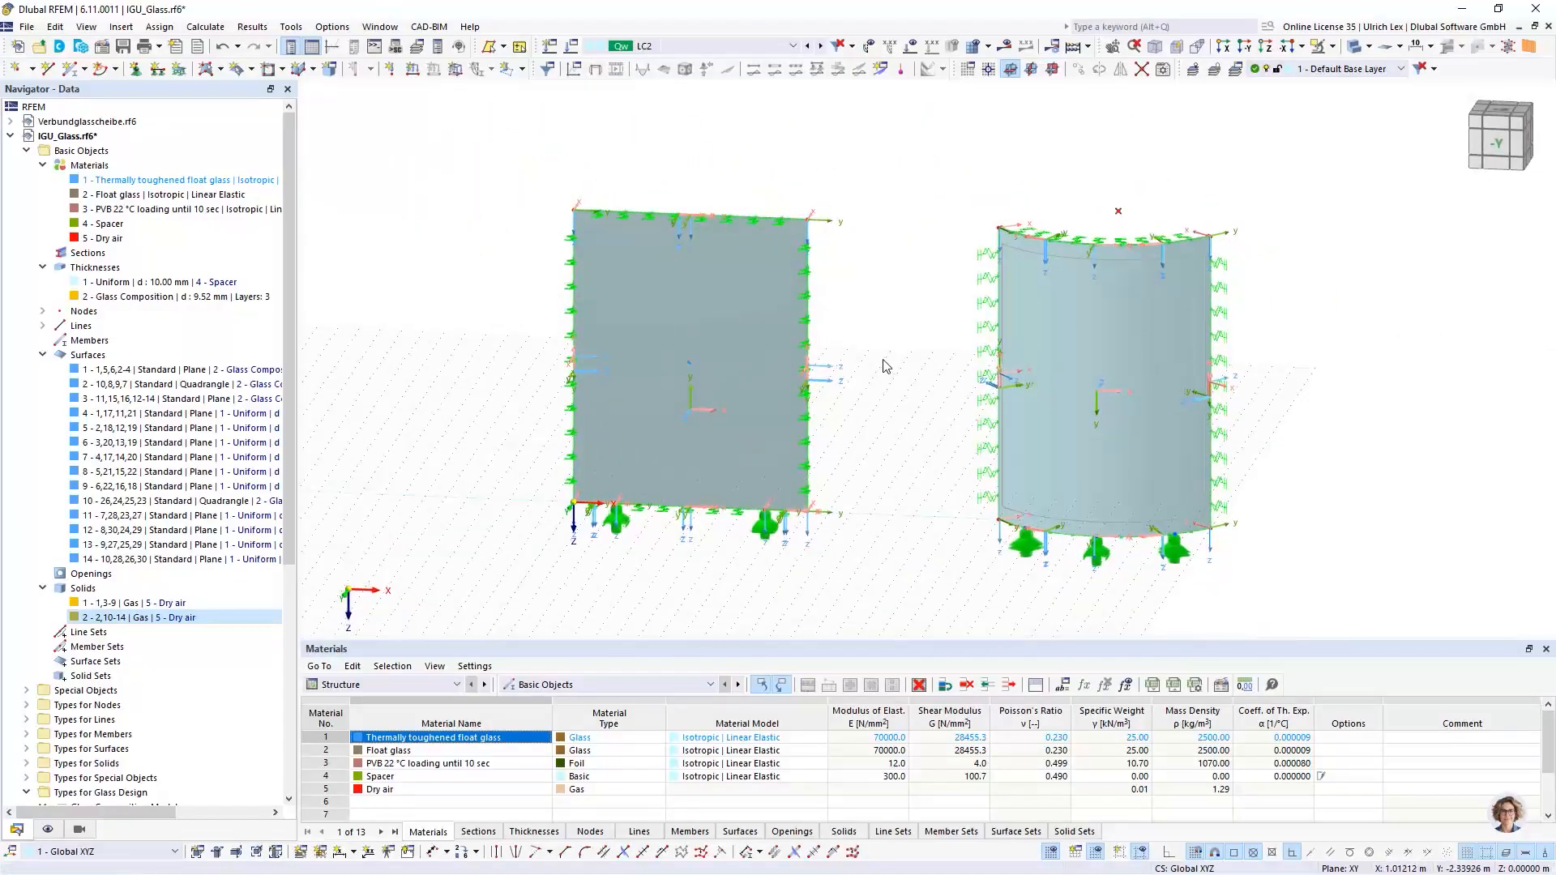
ctrl+middle_drag(1320, 455, 1264, 477)
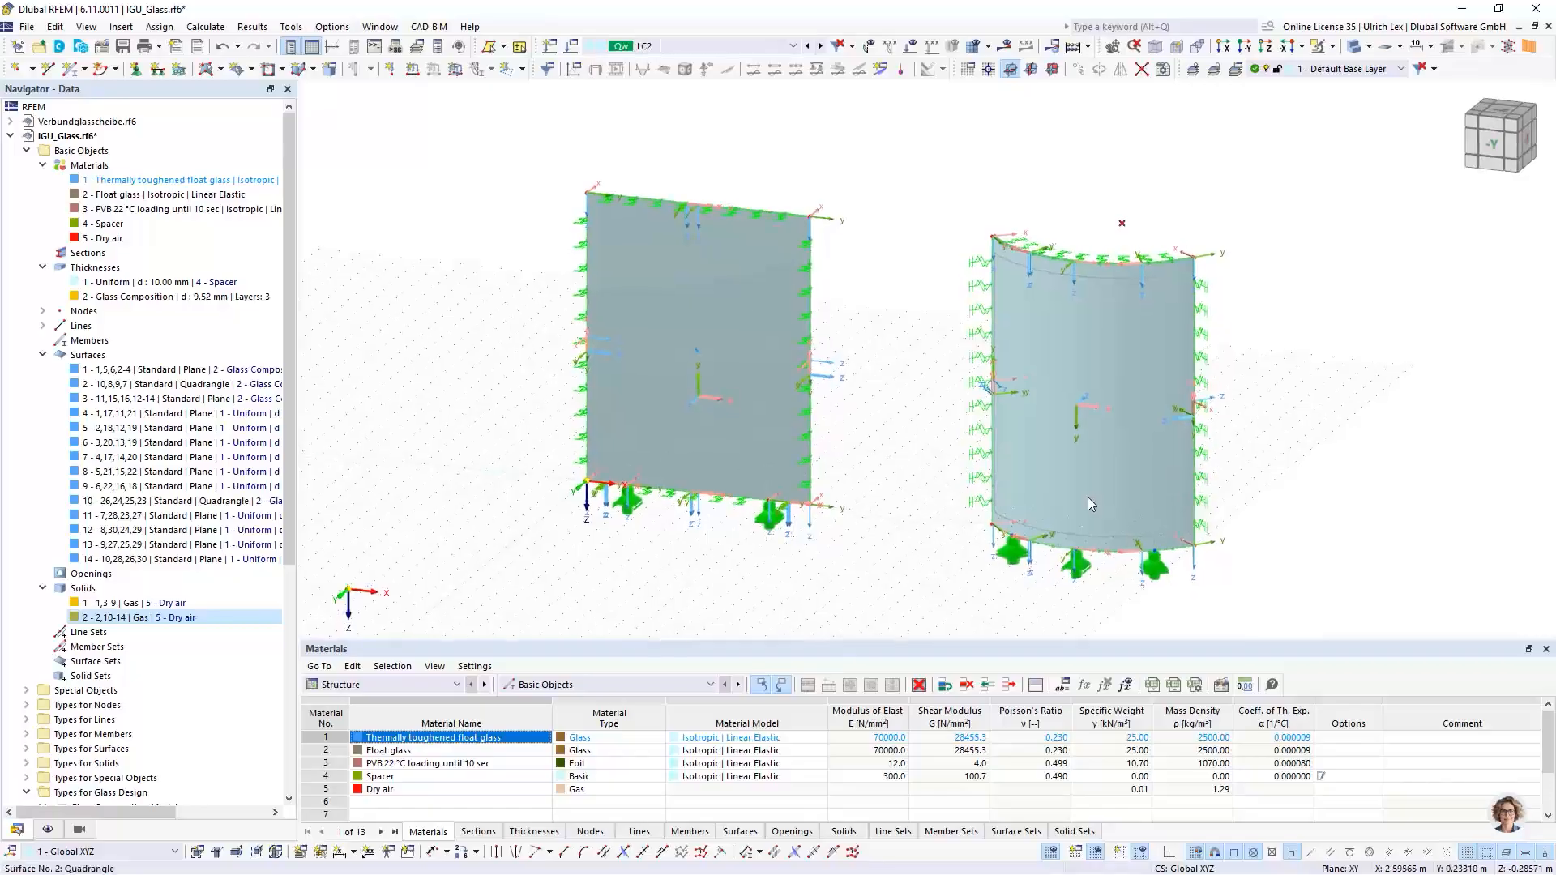
Step: Add load case LC3 with the action category Permanent/Imposed (1.C) and keep it selected in the load case list
click(571, 47)
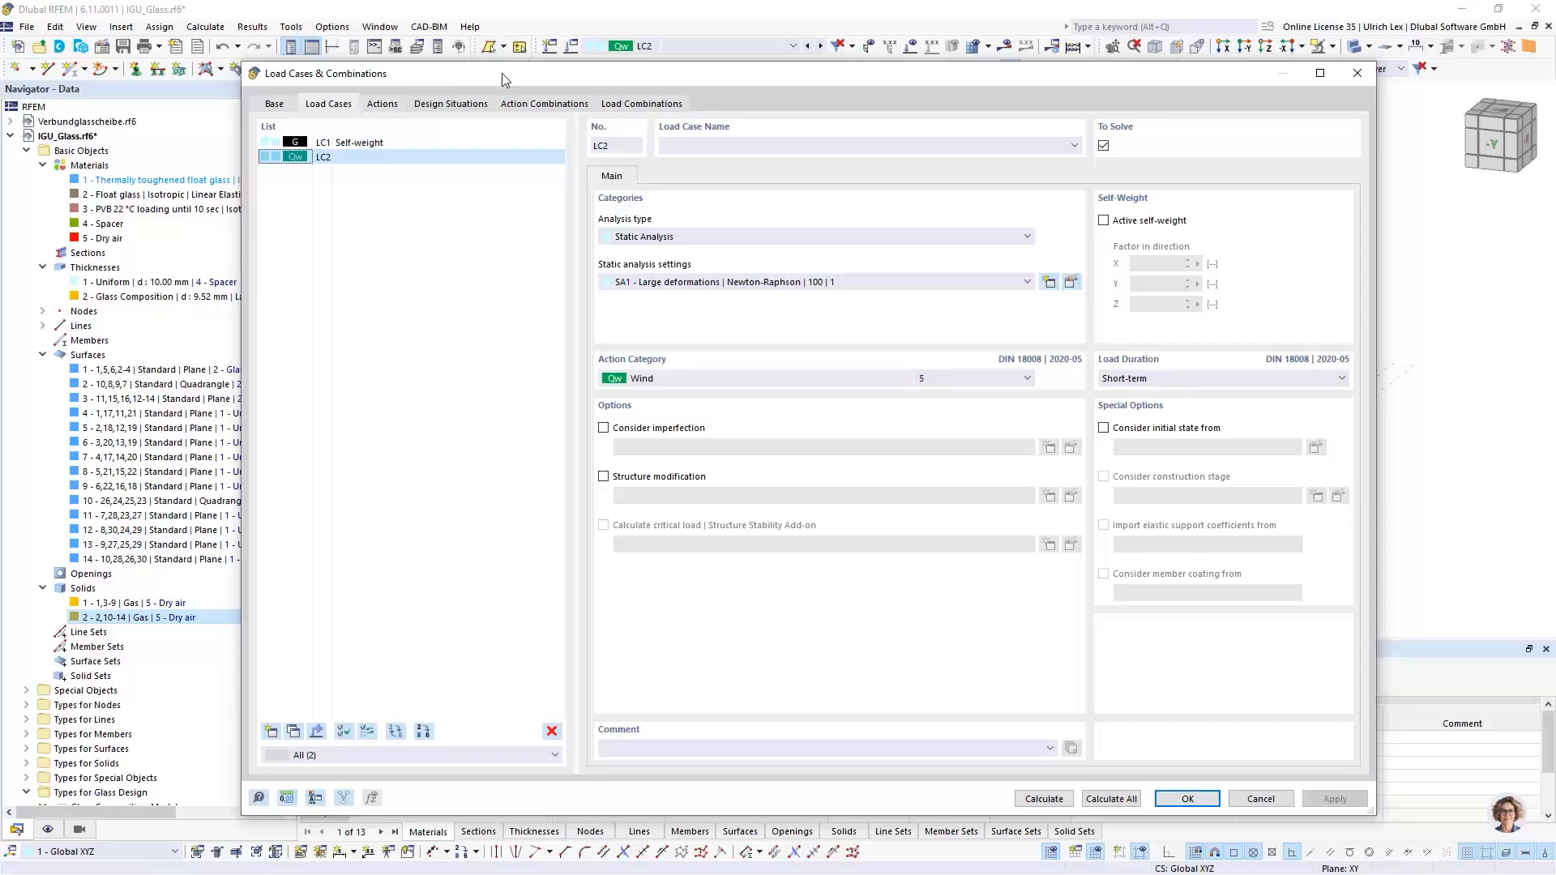
drag(481, 74, 489, 69)
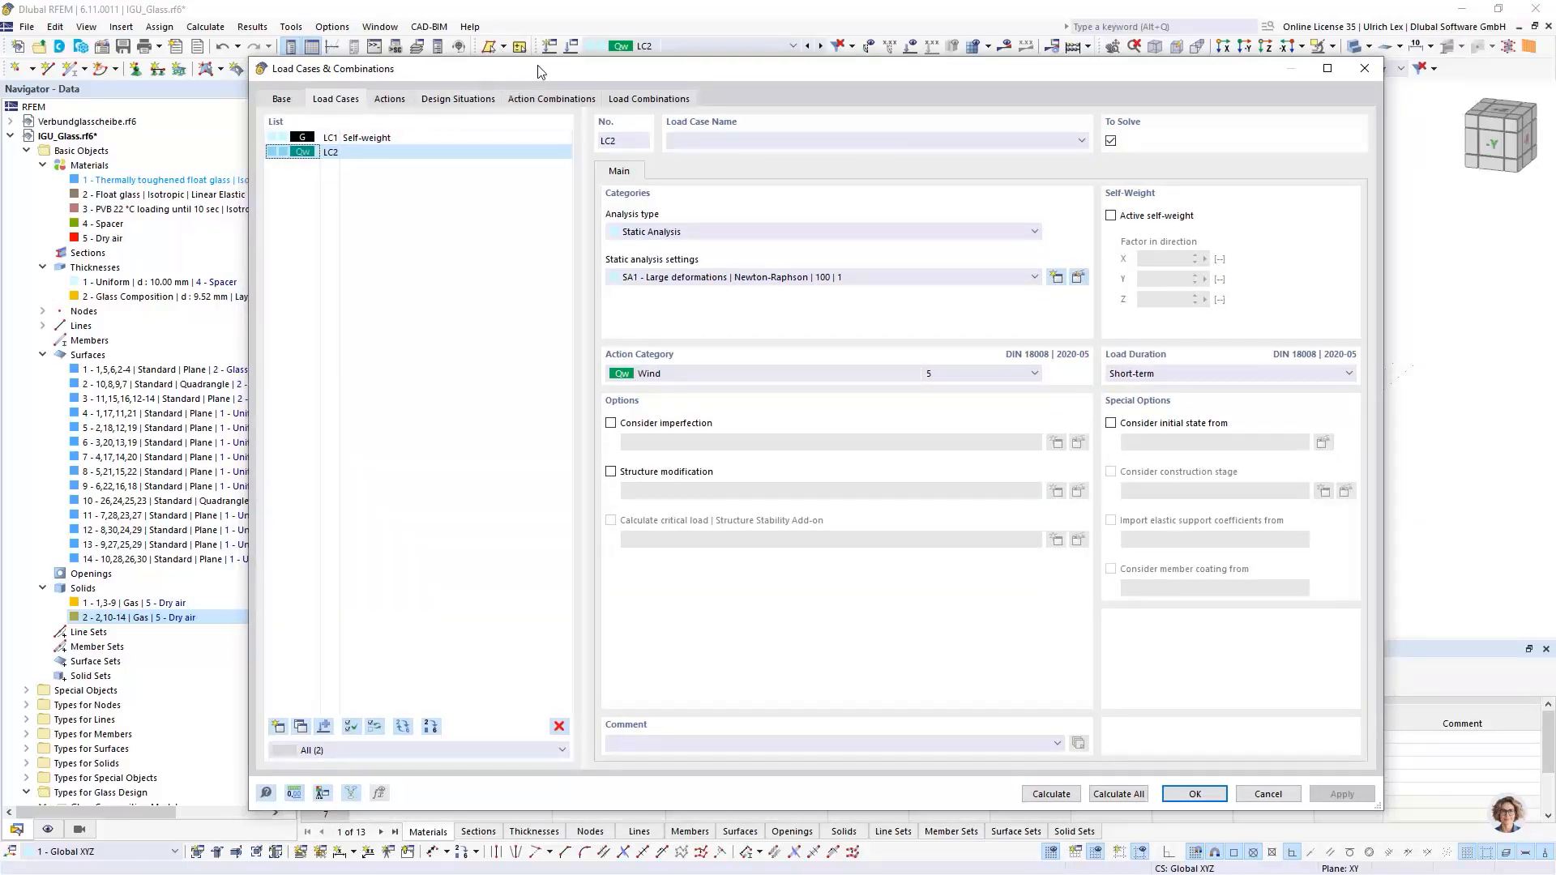
drag(540, 71, 444, 454)
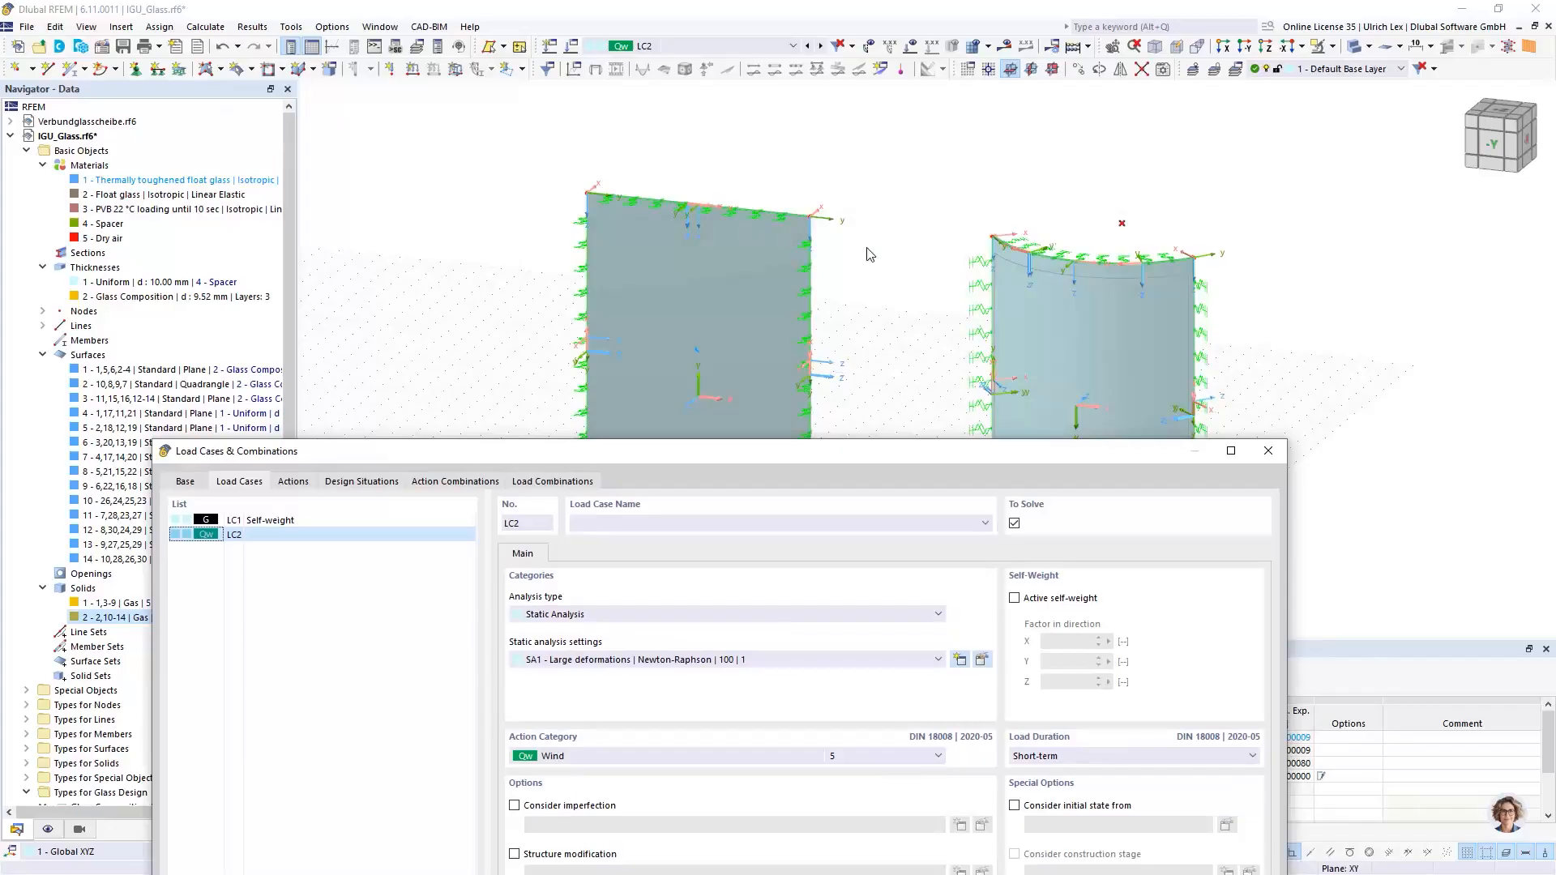
drag(942, 456, 1019, 85)
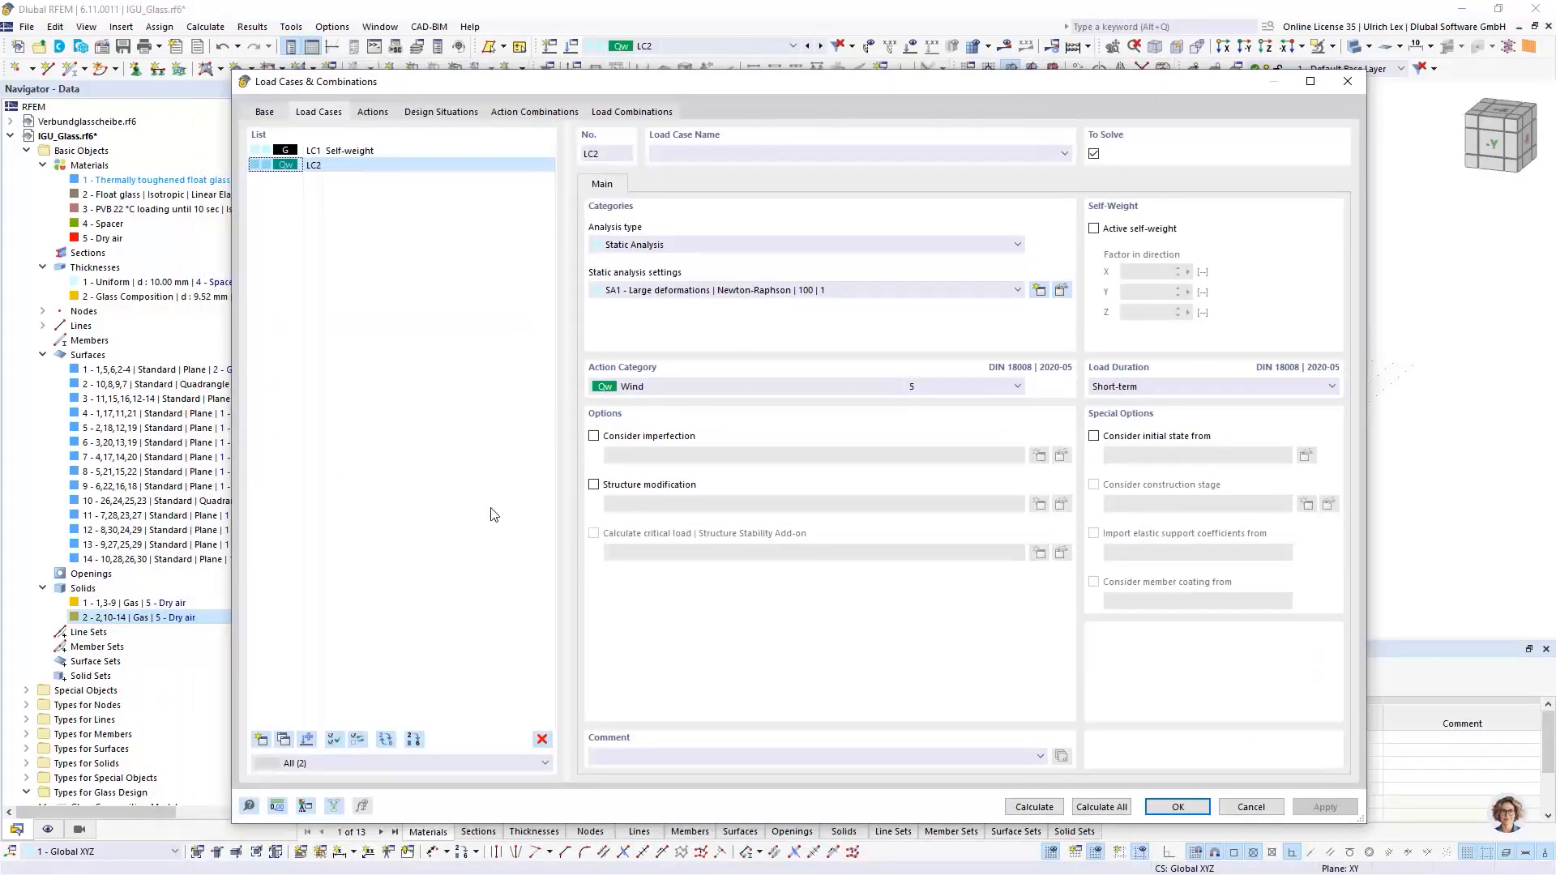
click(261, 740)
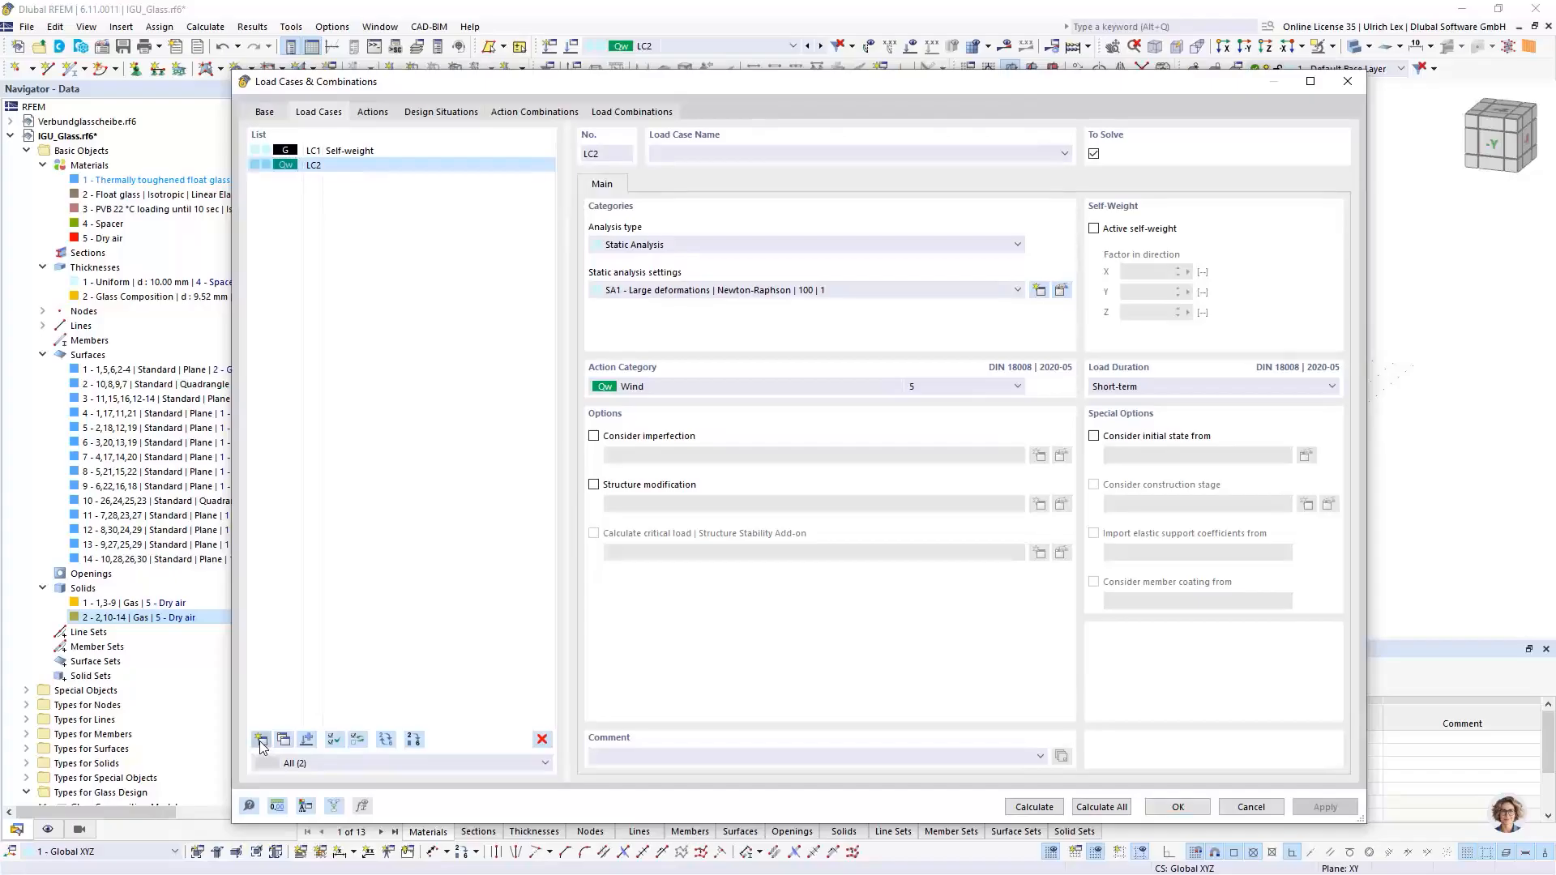
click(732, 388)
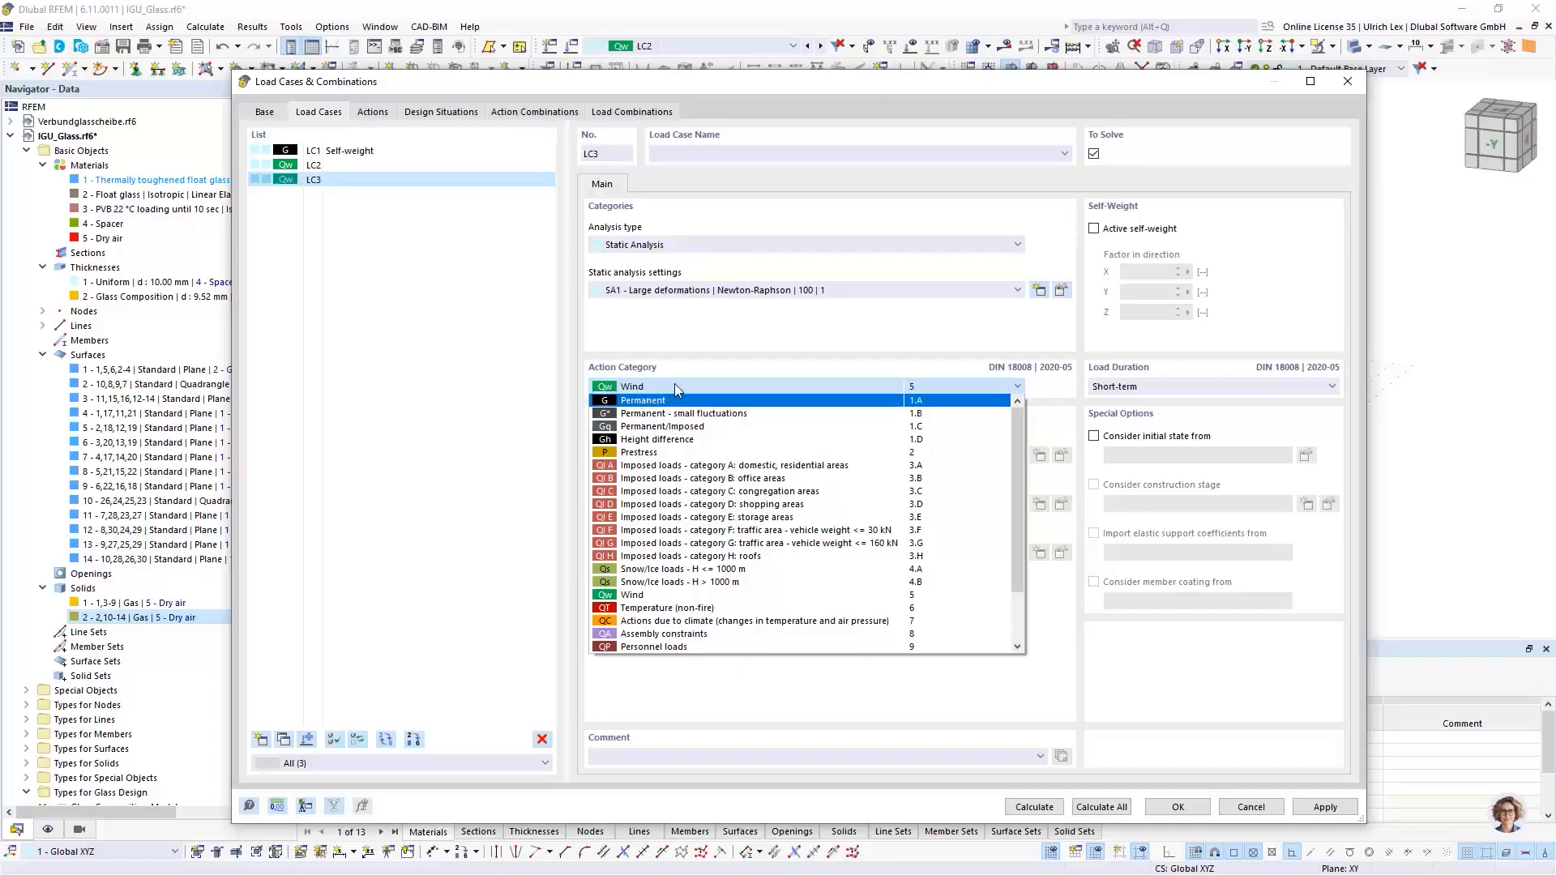
click(757, 427)
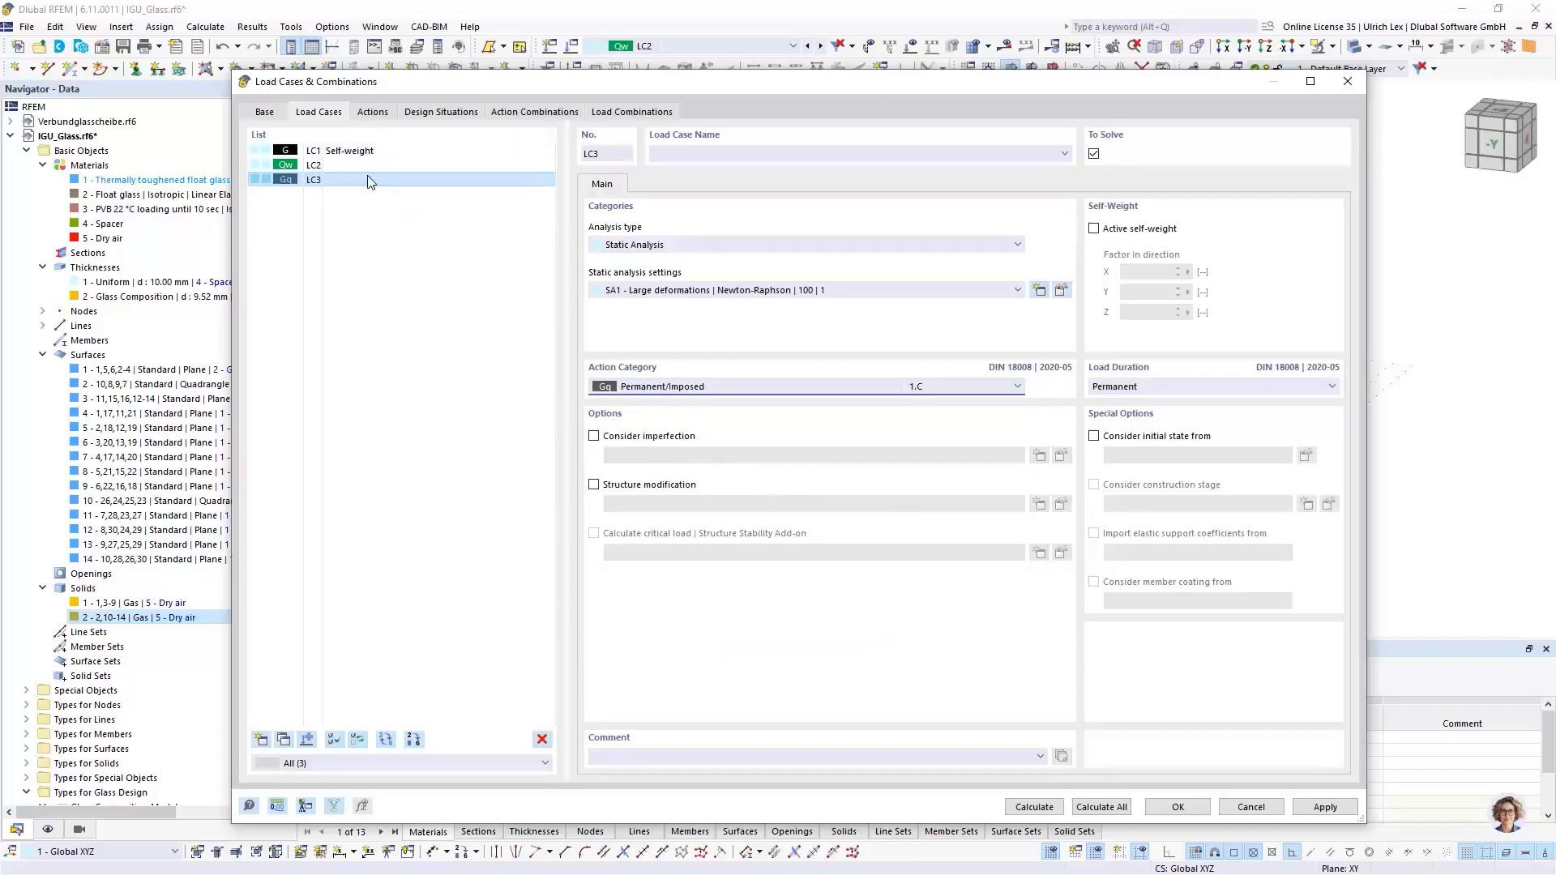
click(403, 154)
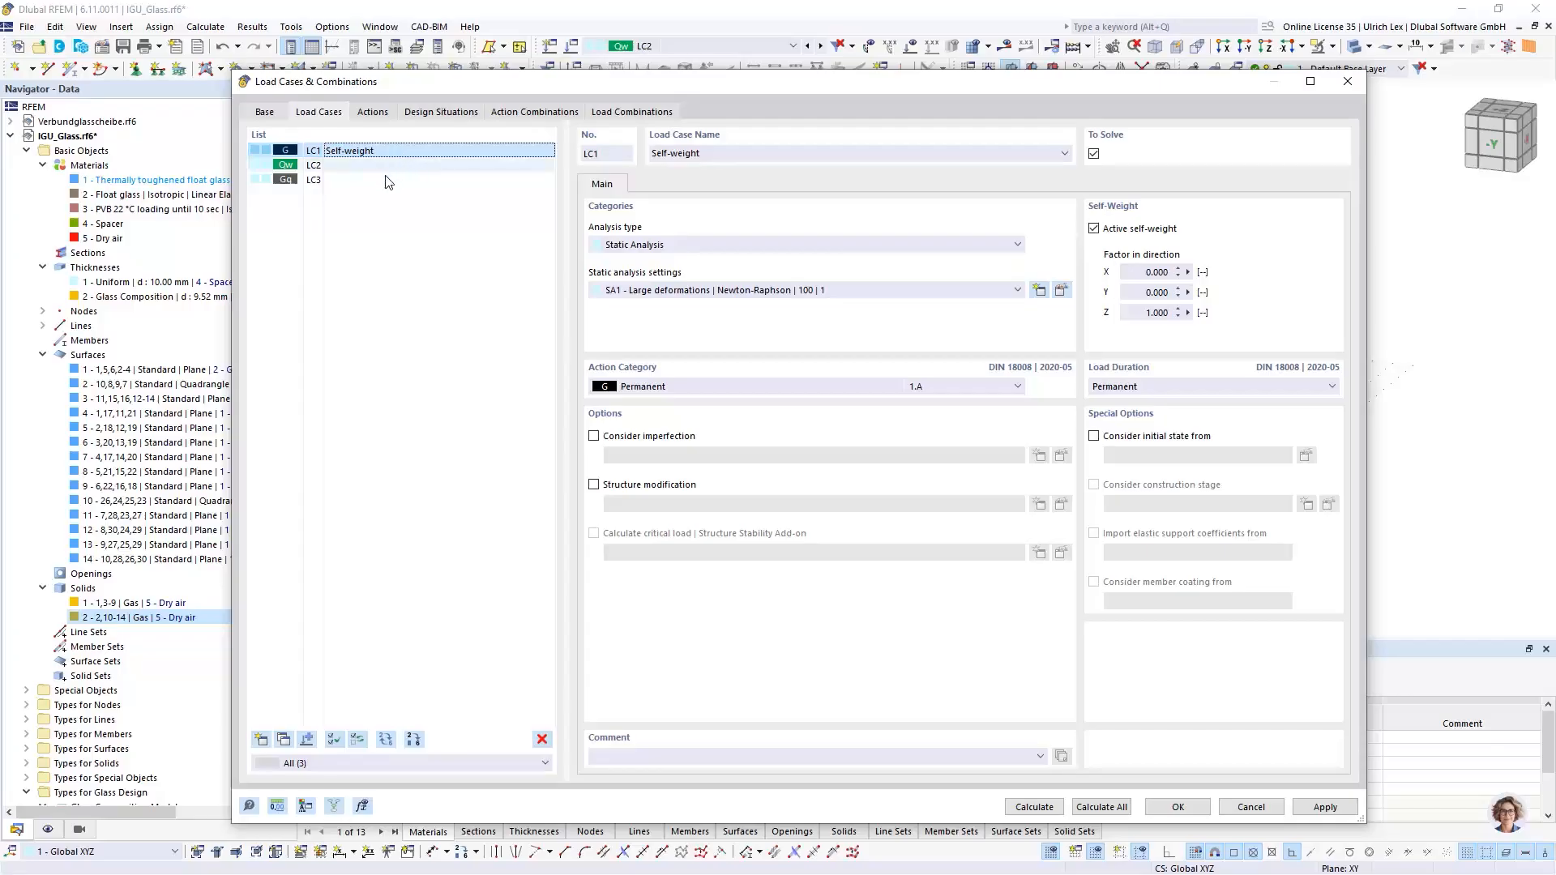
click(385, 180)
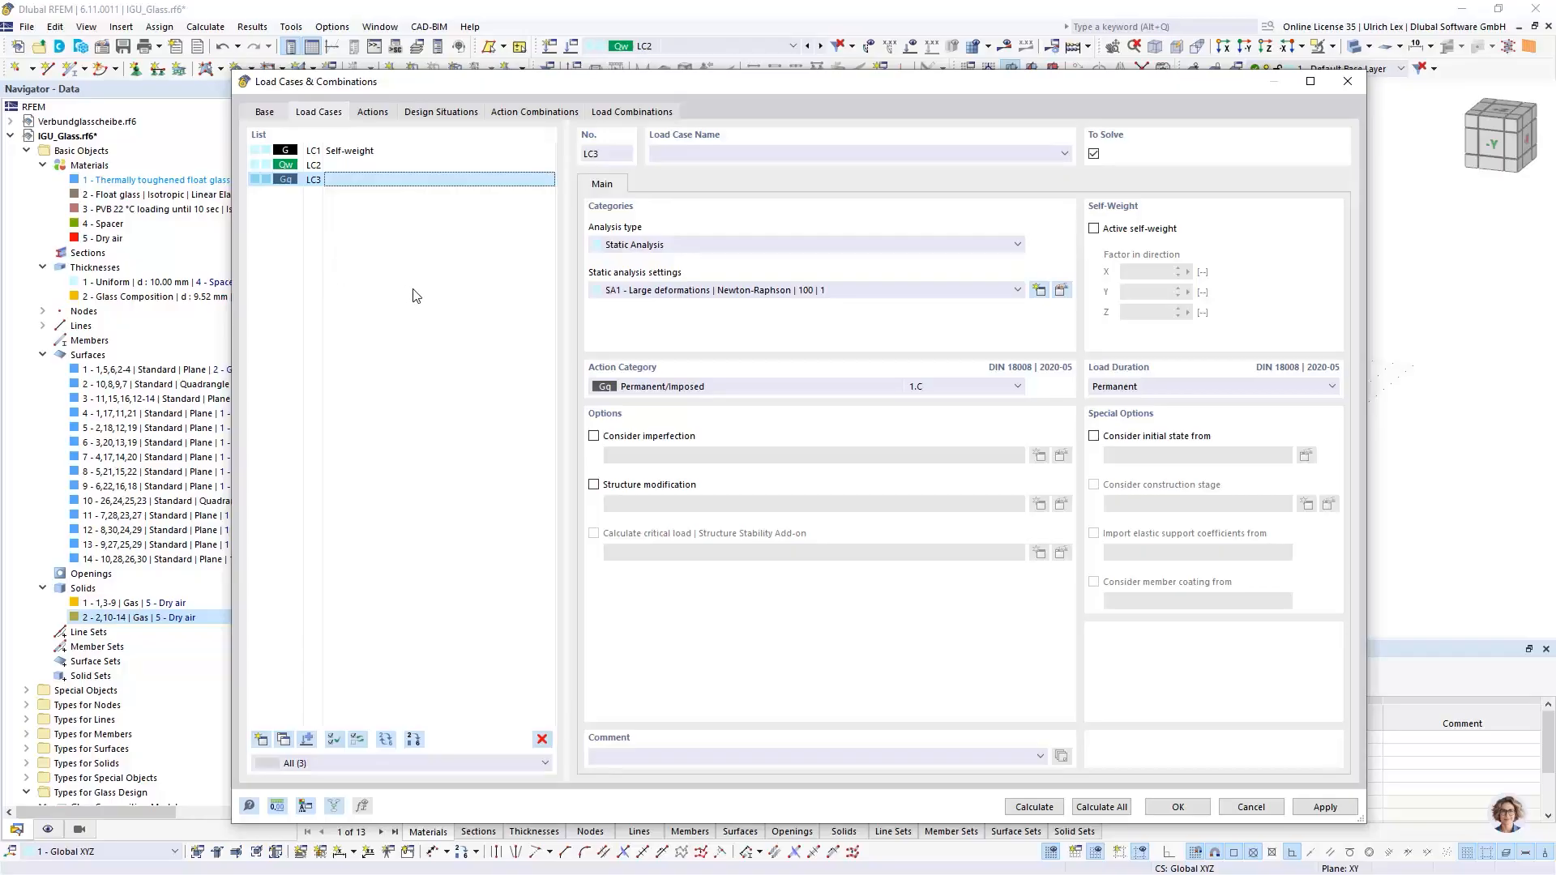
Step: Add load cases LC4 and LC5, both with the action category Actions due to climate (changes in temperature and air pressure)
click(260, 739)
click(713, 386)
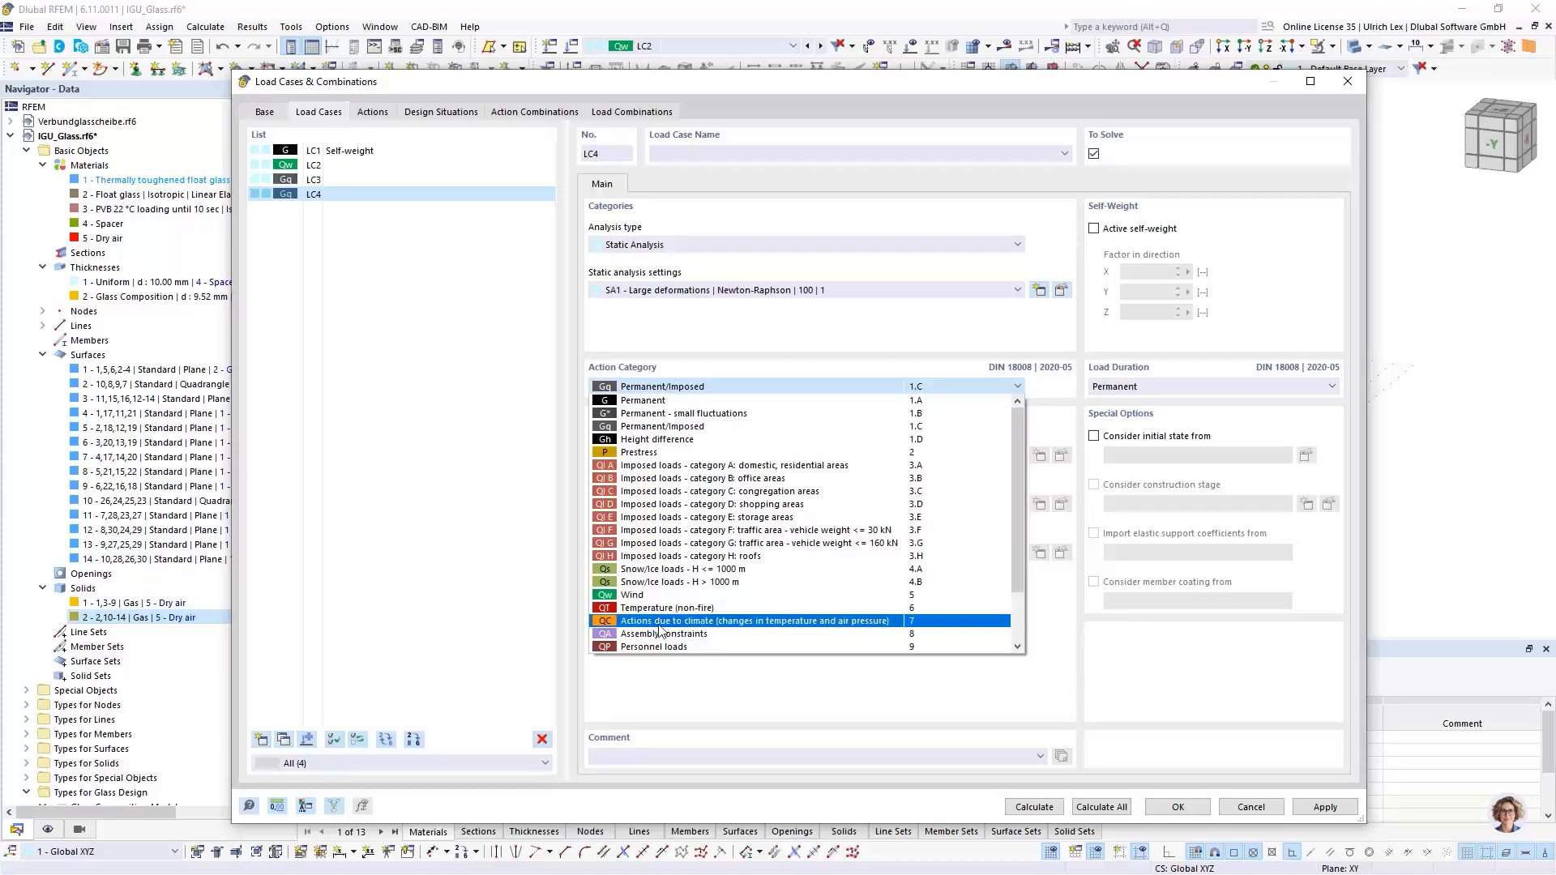
click(757, 622)
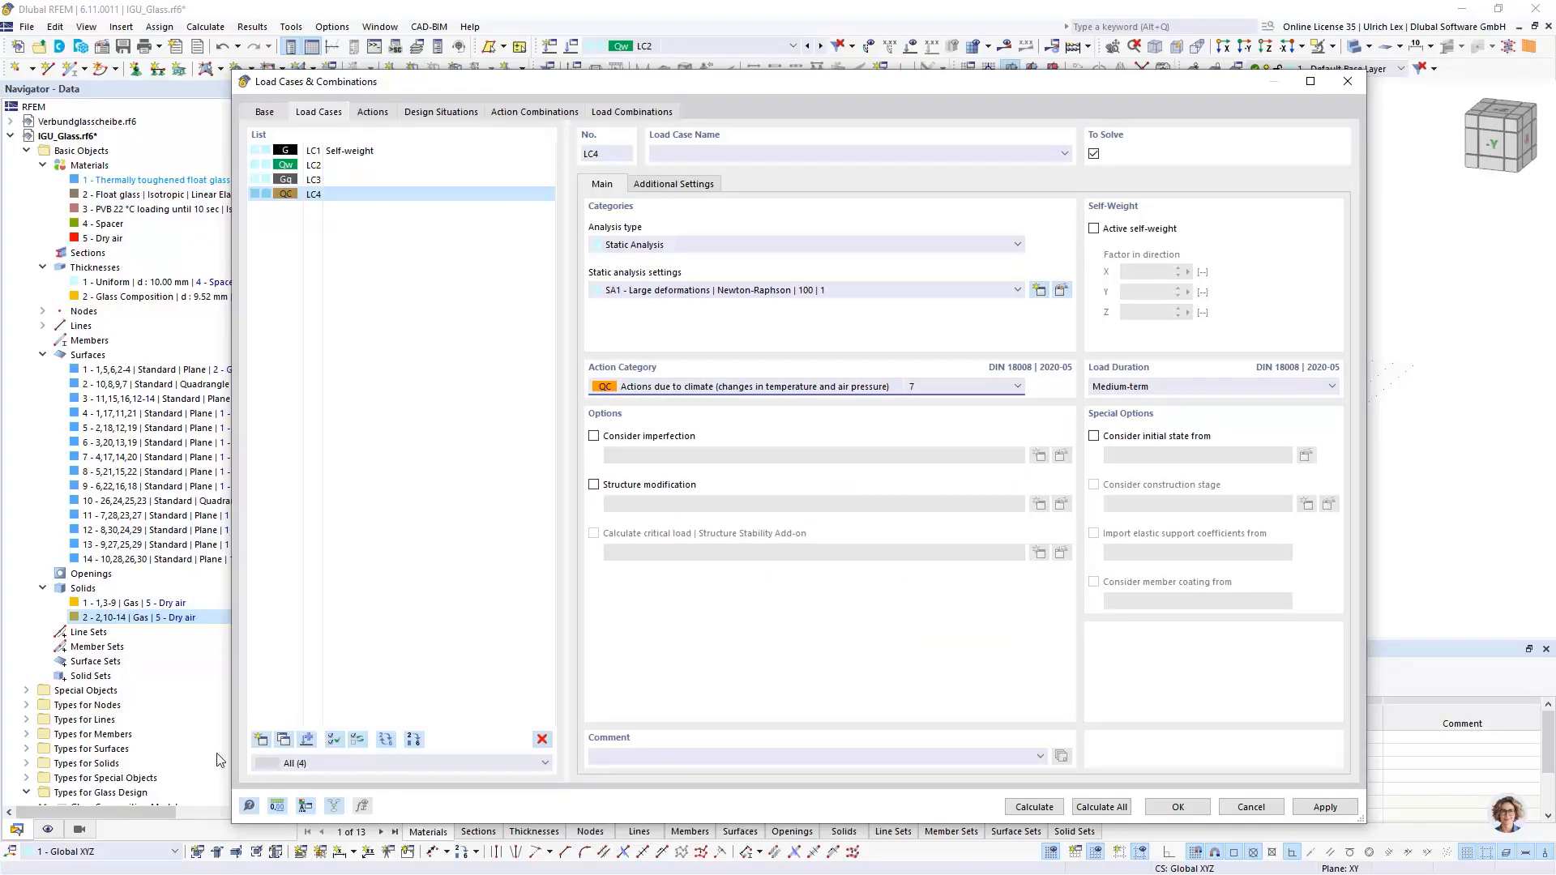
click(261, 740)
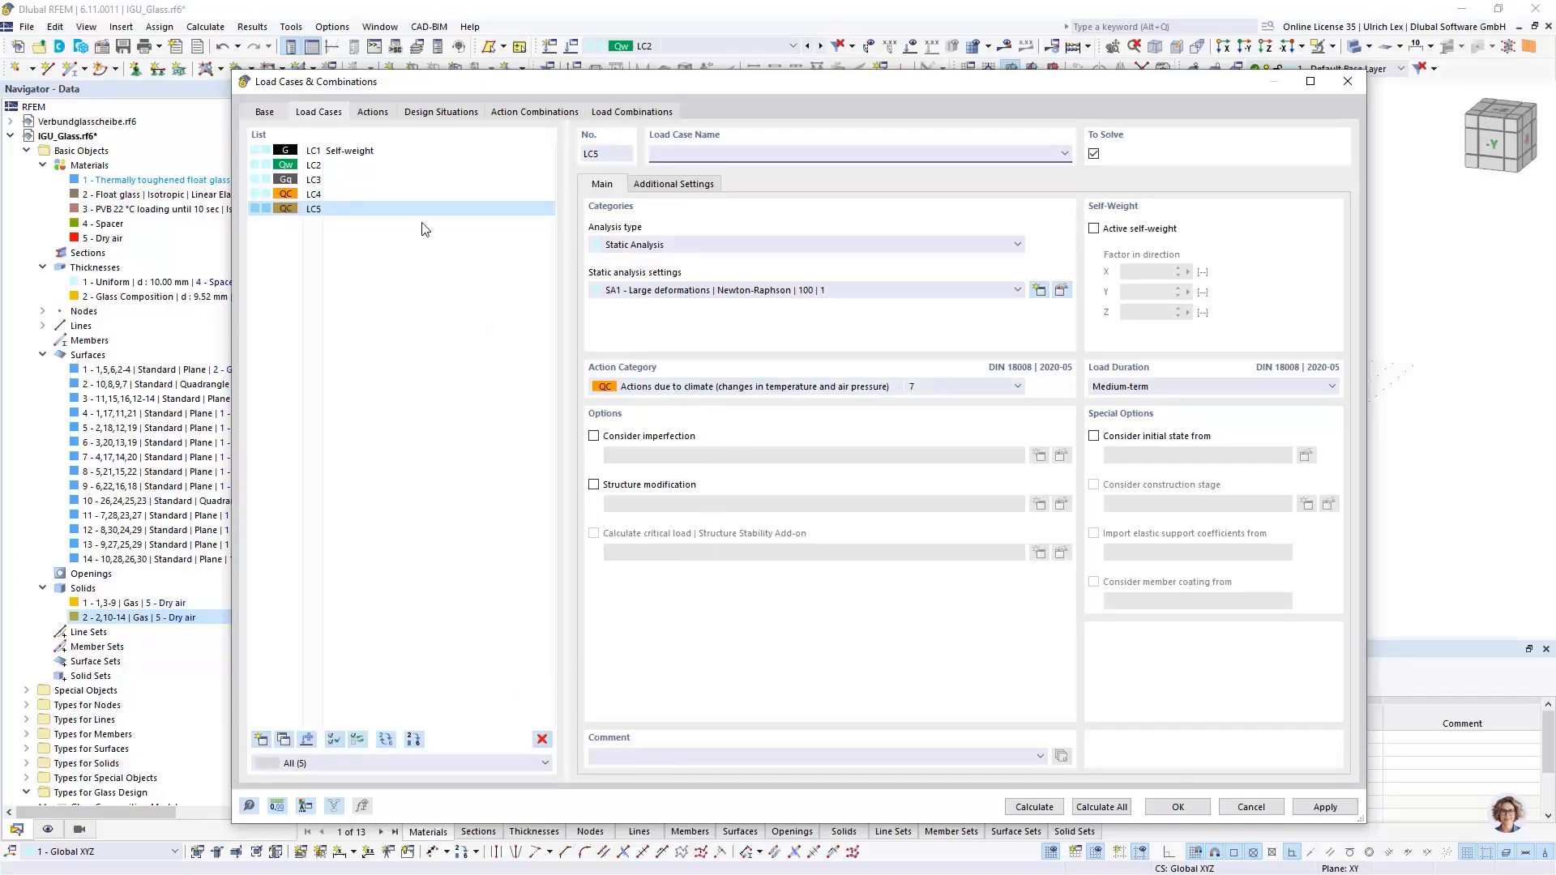
click(454, 272)
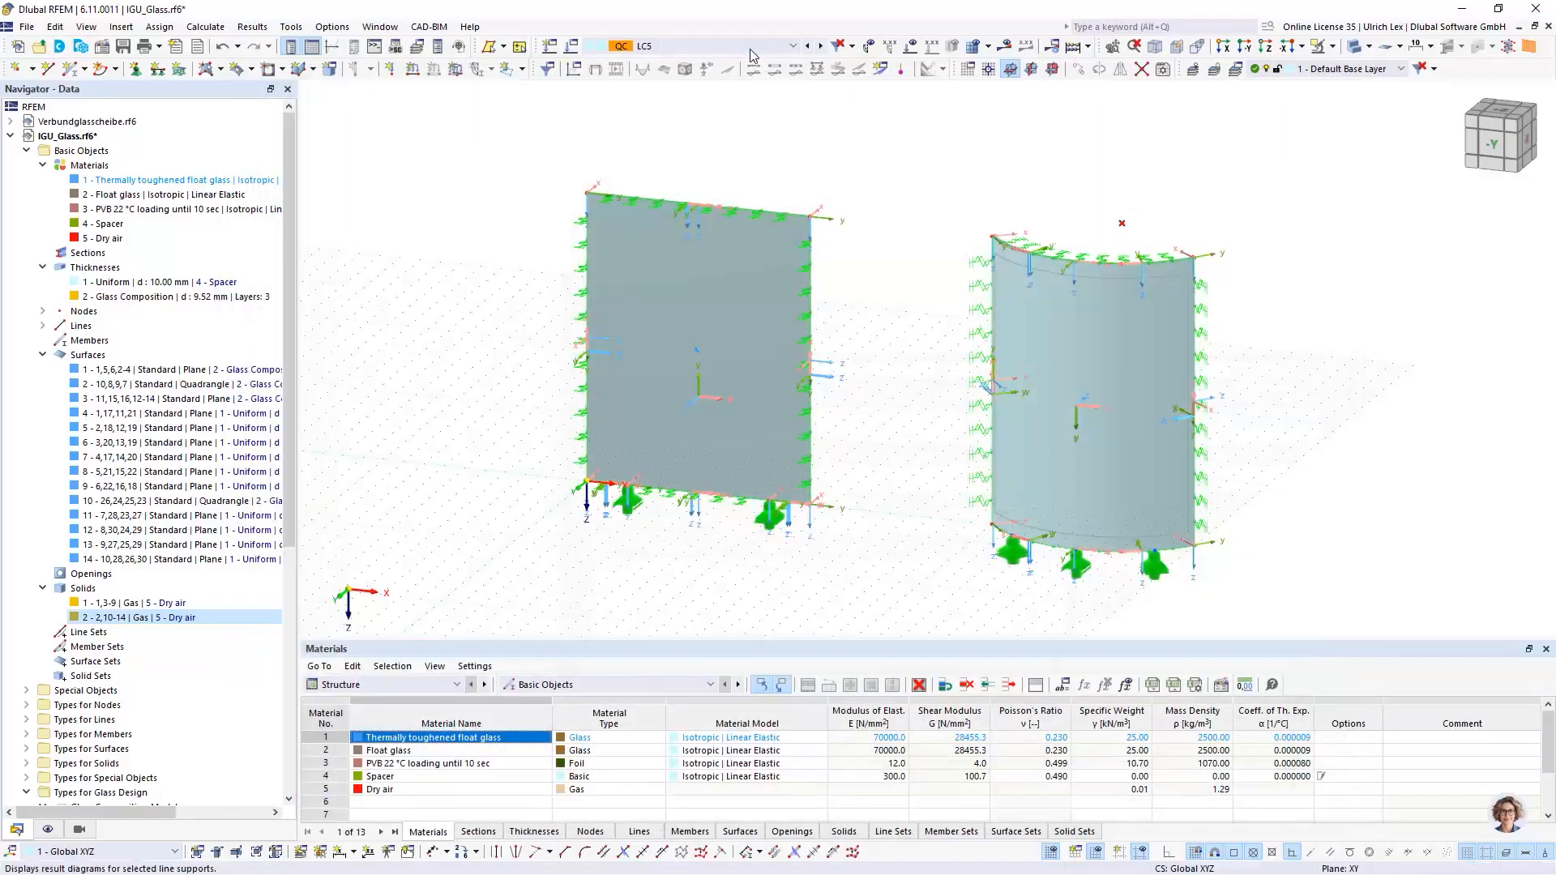
Step: Make LC3 the current load case
click(752, 49)
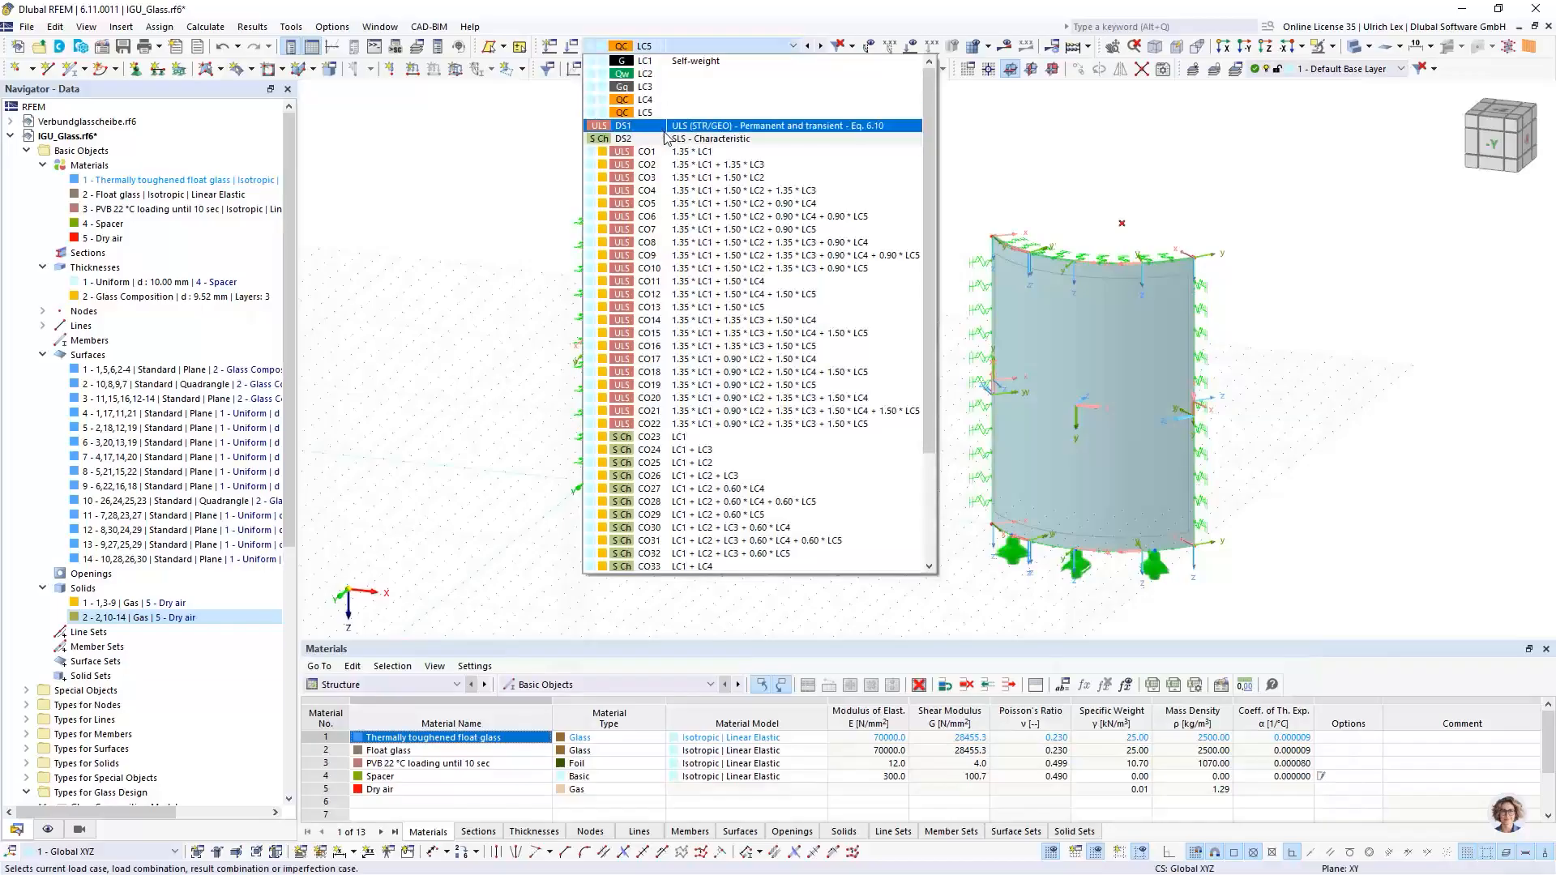
click(684, 88)
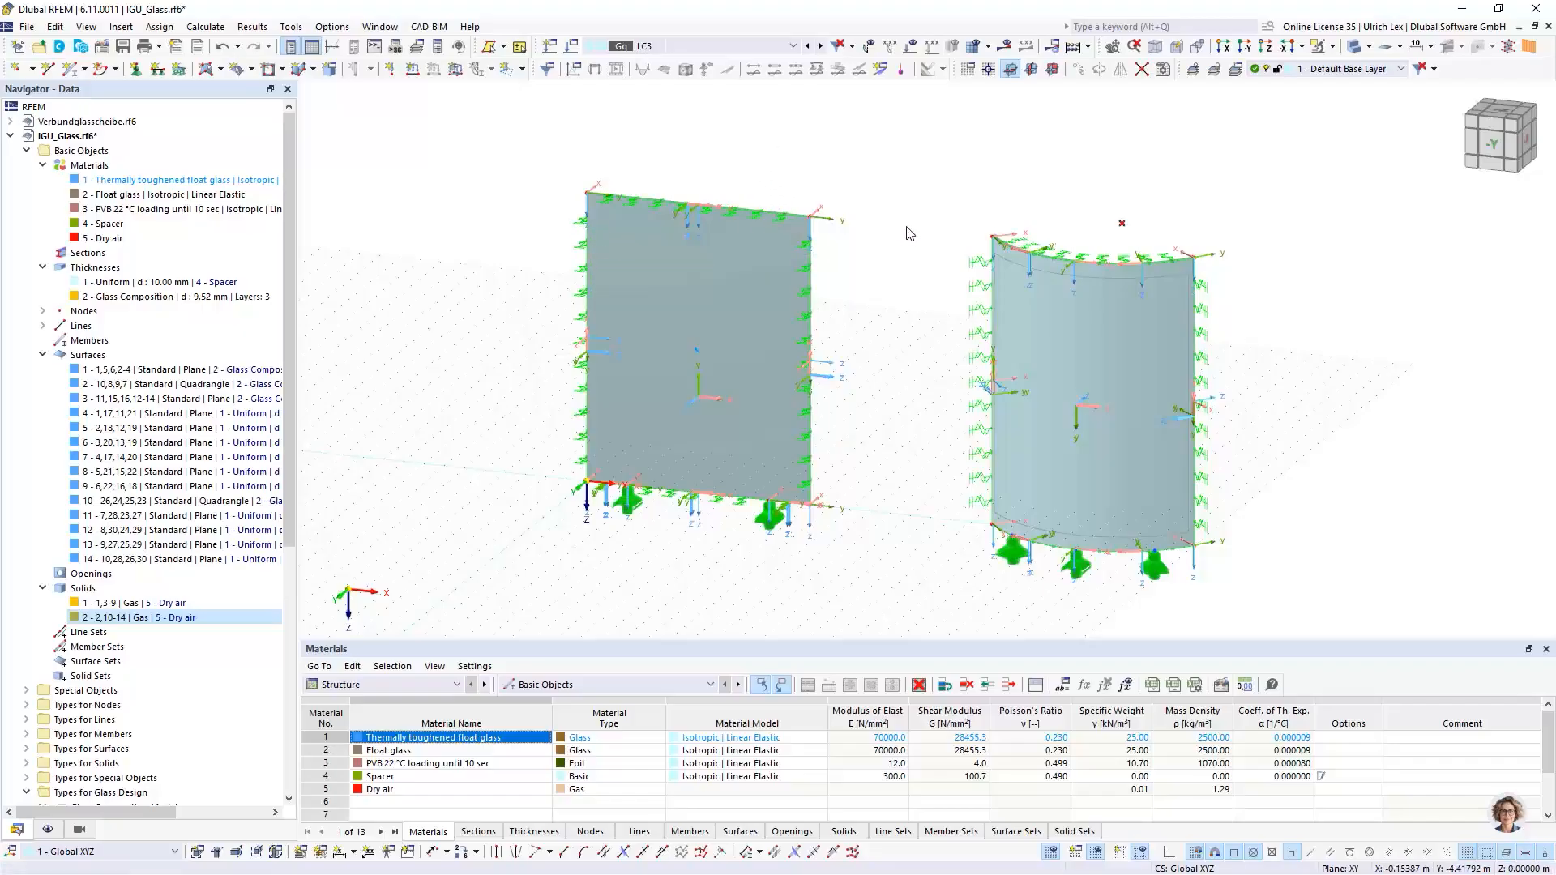
scroll(904, 235, up, 1)
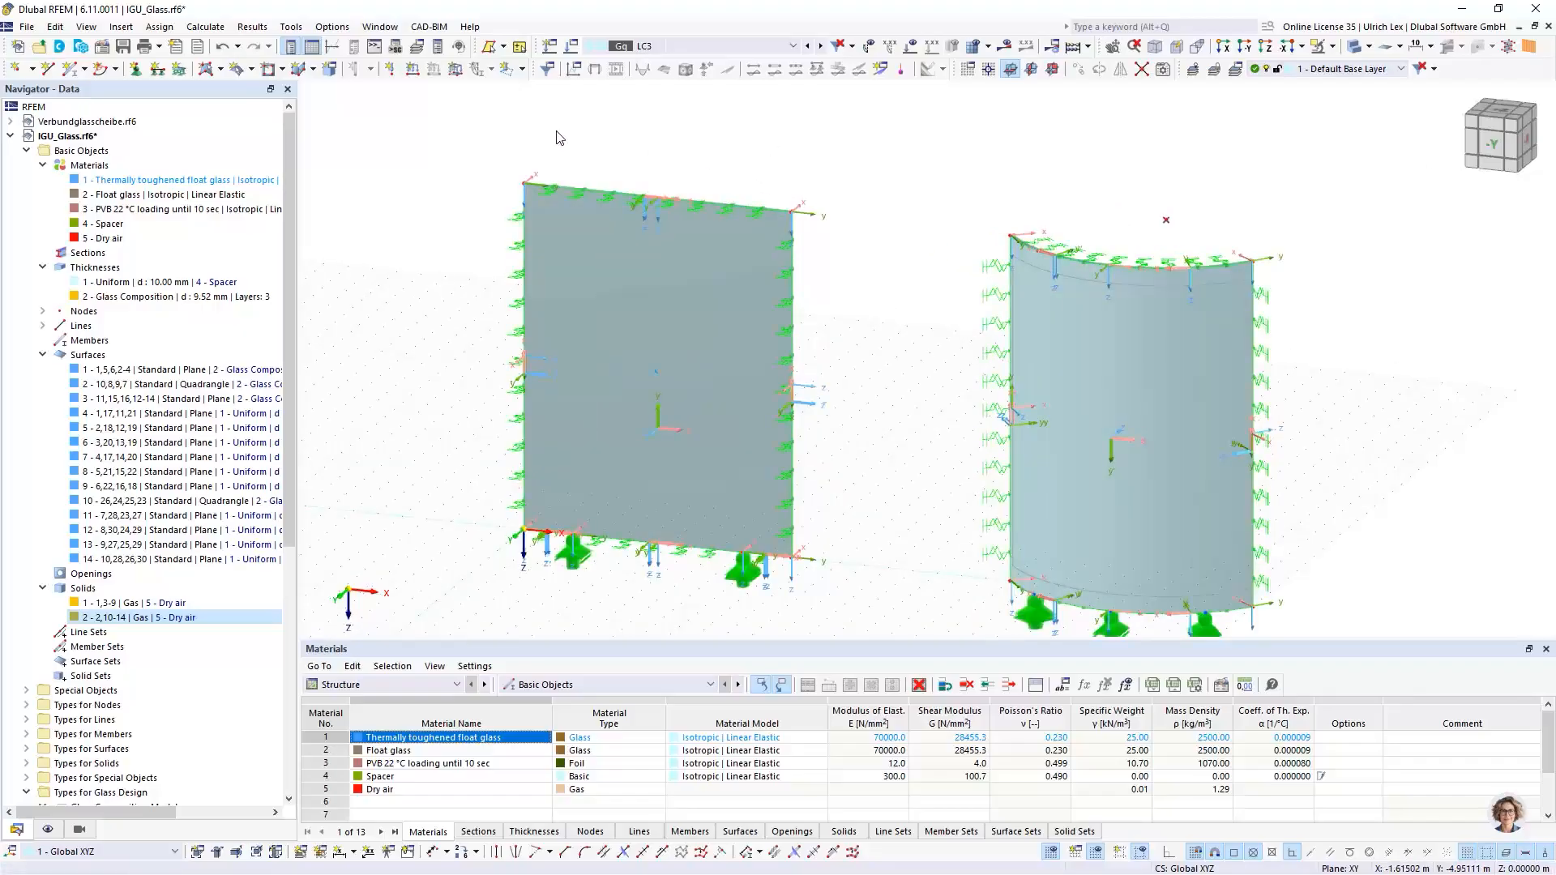
click(456, 71)
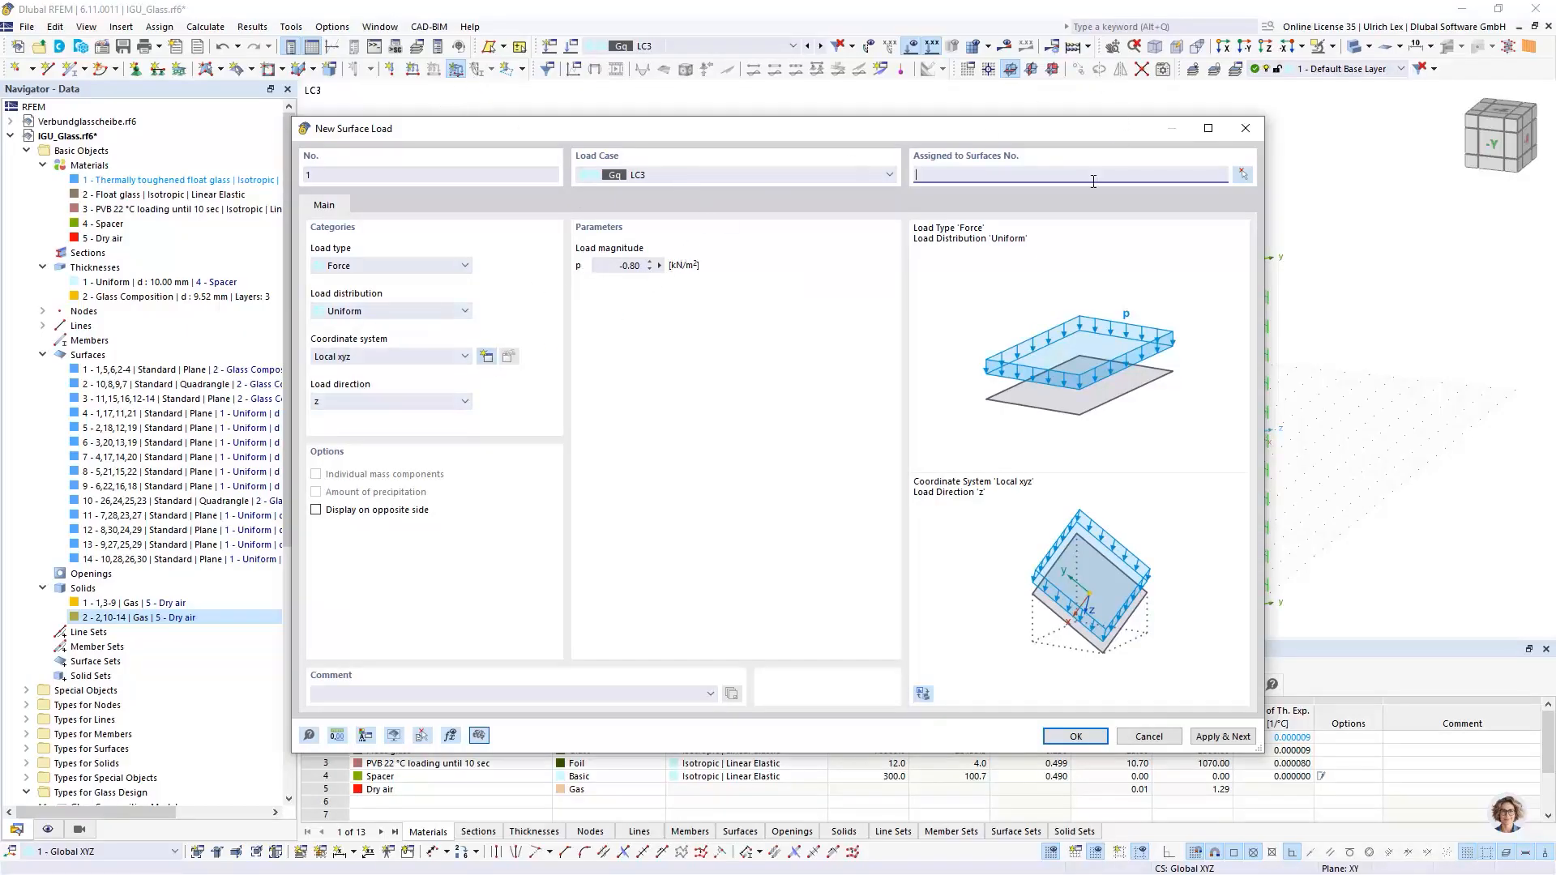
click(1144, 735)
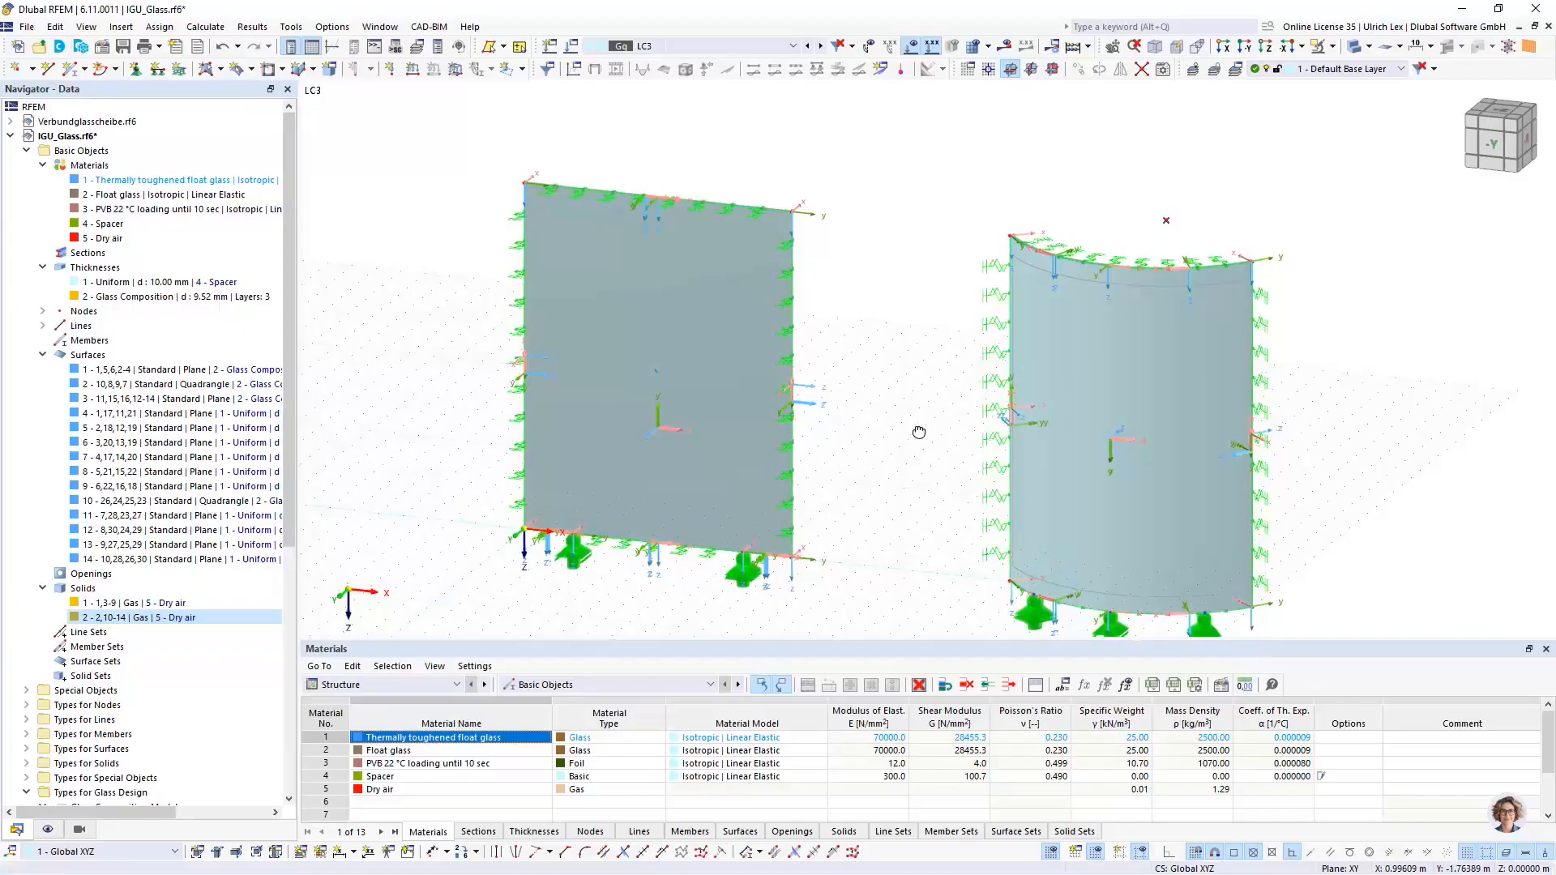
scroll(677, 377, up, 5)
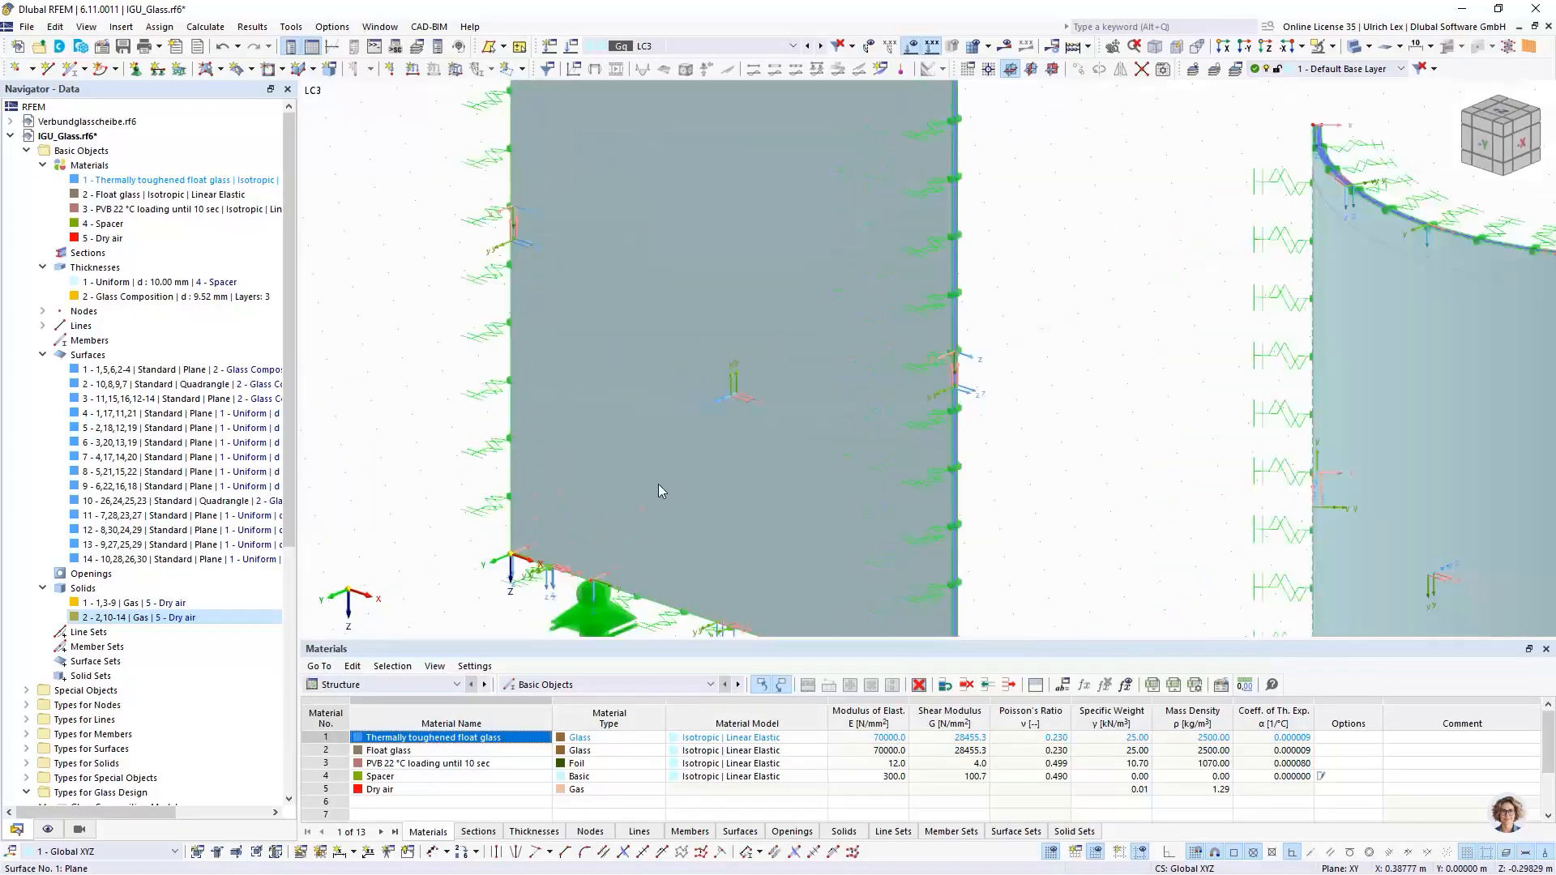
scroll(659, 519, down, 2)
scroll(659, 519, down, 2)
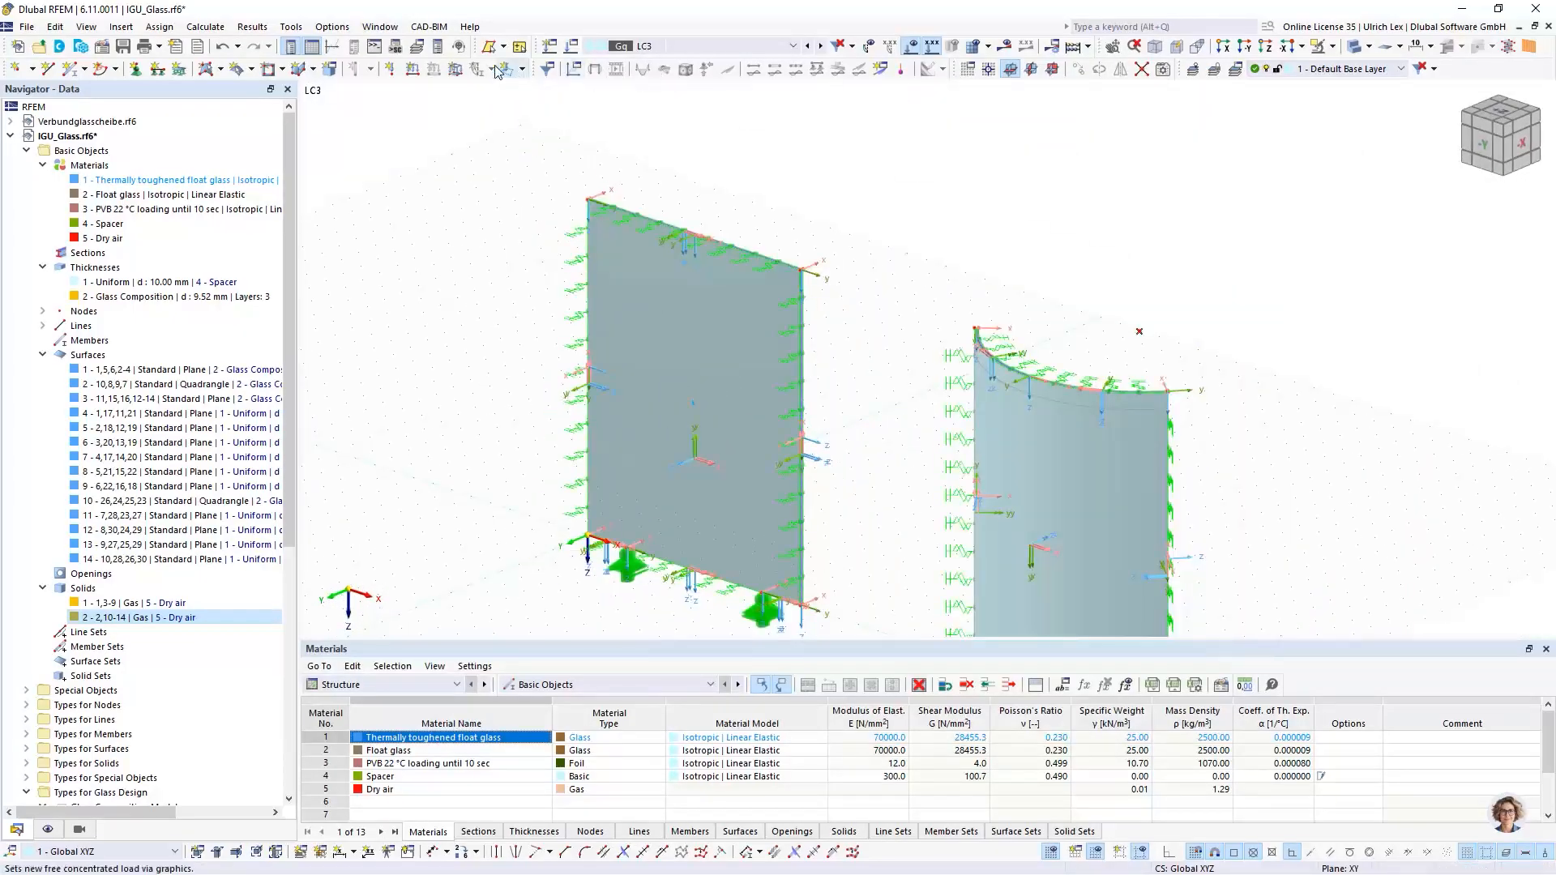
Step: Define a uniform surface load of -7.20 kN/m² in local z for LC3 and start choosing its surfaces graphically
click(456, 70)
double_click(629, 266)
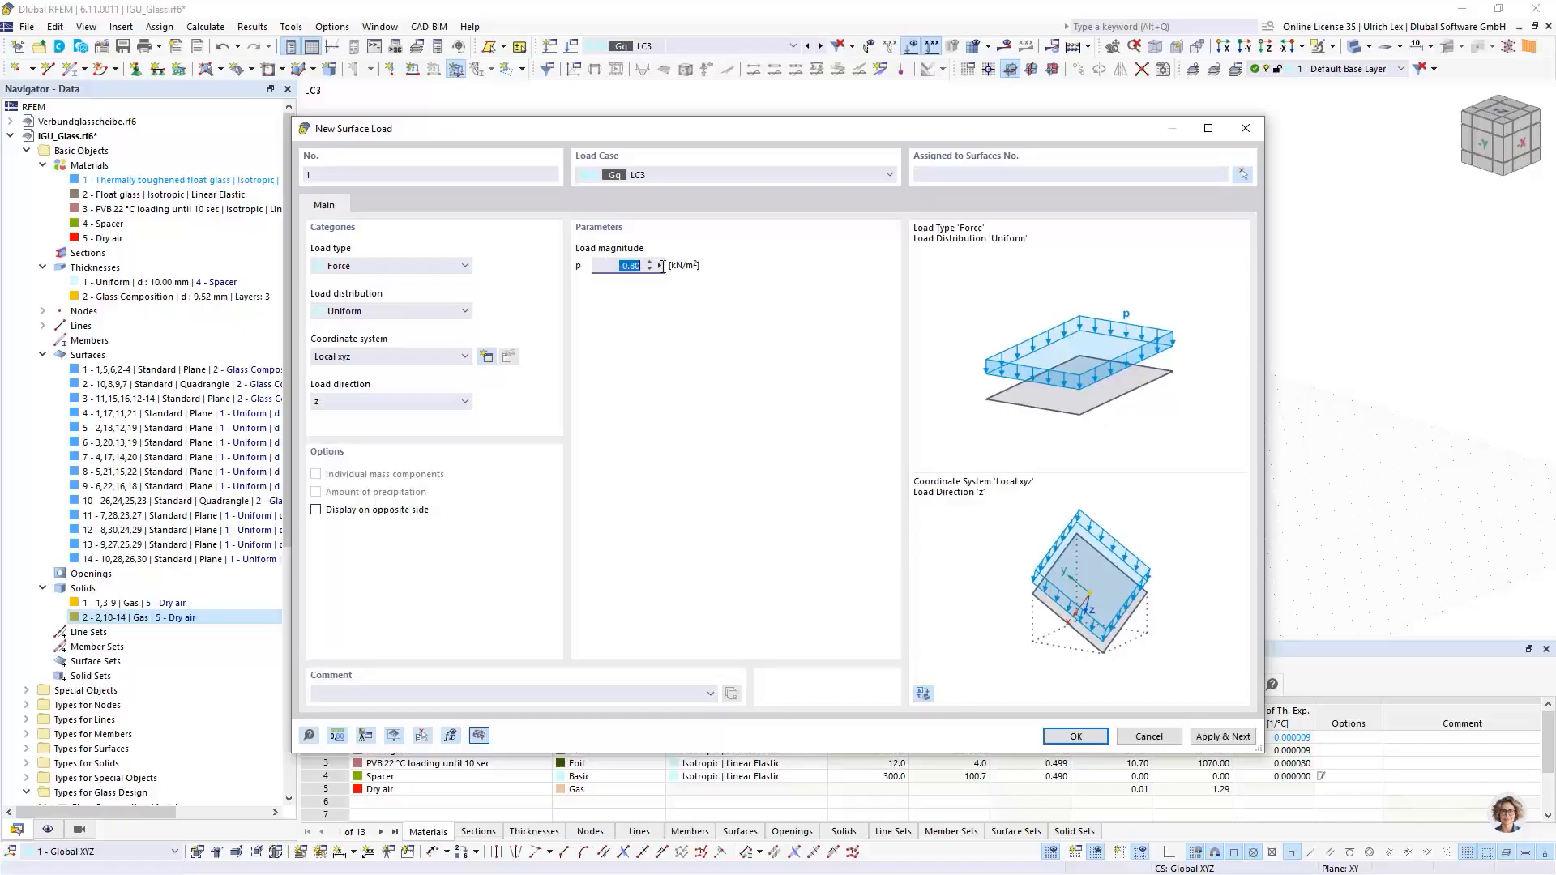
key(BackSpace)
click(1243, 174)
Step: Display the model in wireframe and assign the -7.20 kN/m² load to the flat unit's surface 3 and the curved unit's surface 2
scroll(730, 450, up, 5)
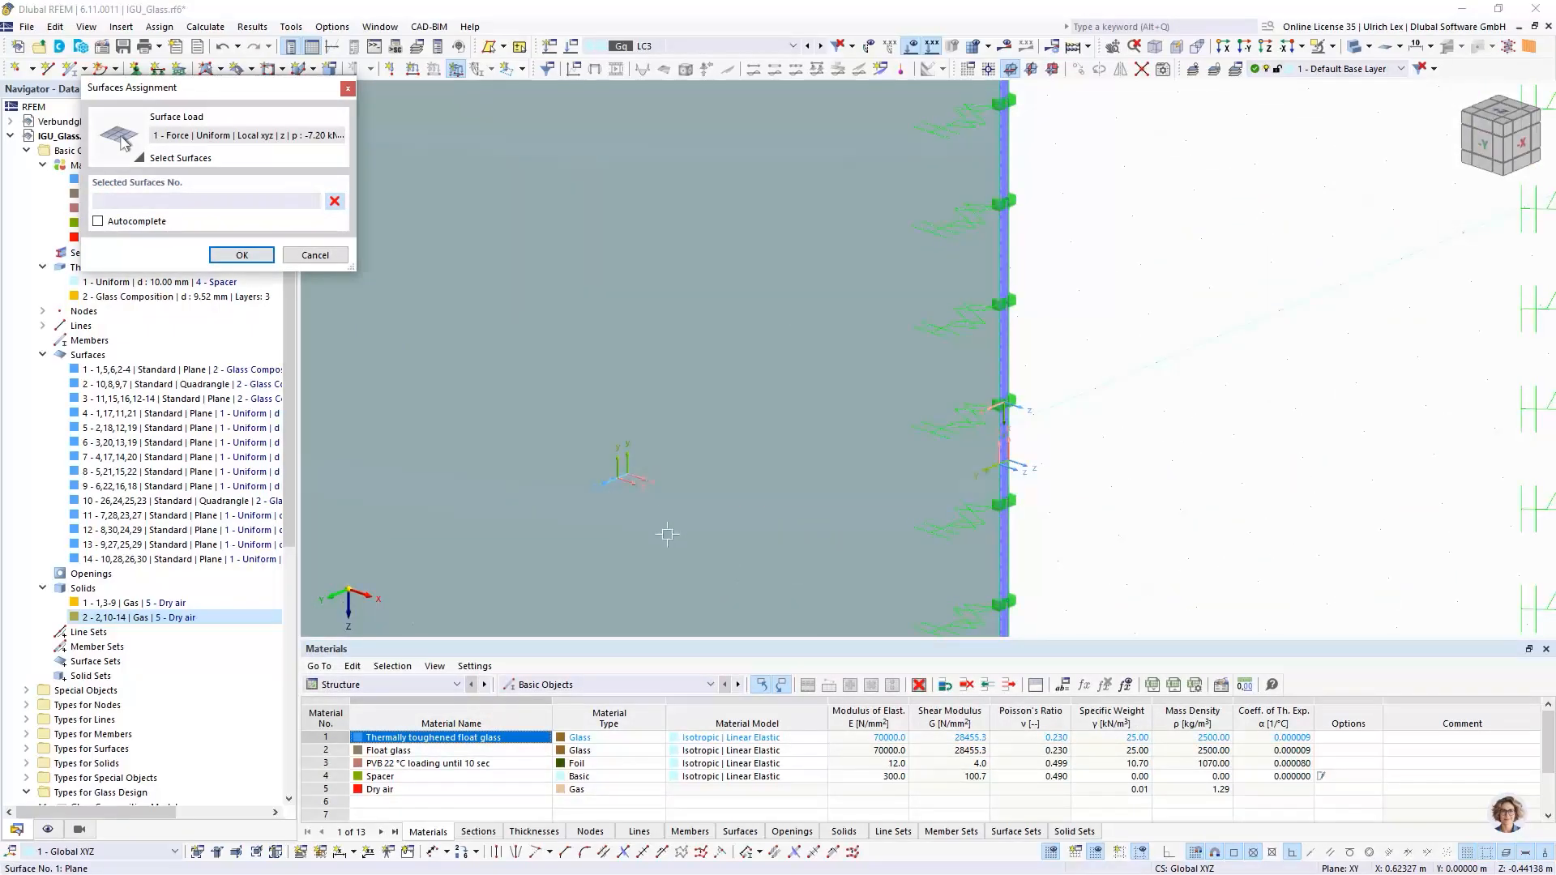
scroll(608, 502, down, 3)
click(1354, 50)
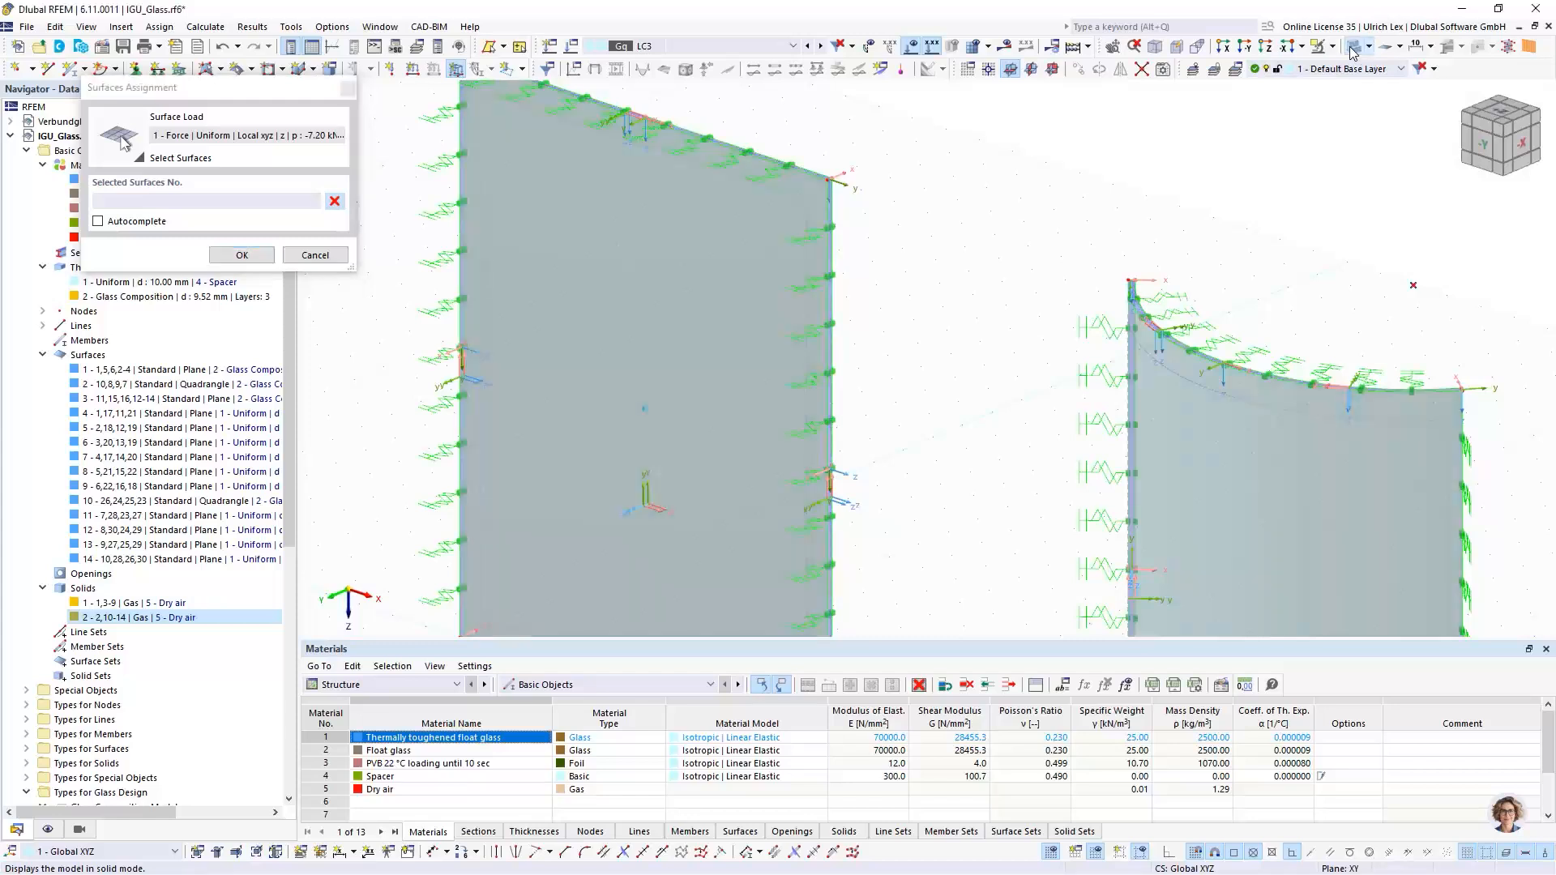
scroll(730, 158, up, 6)
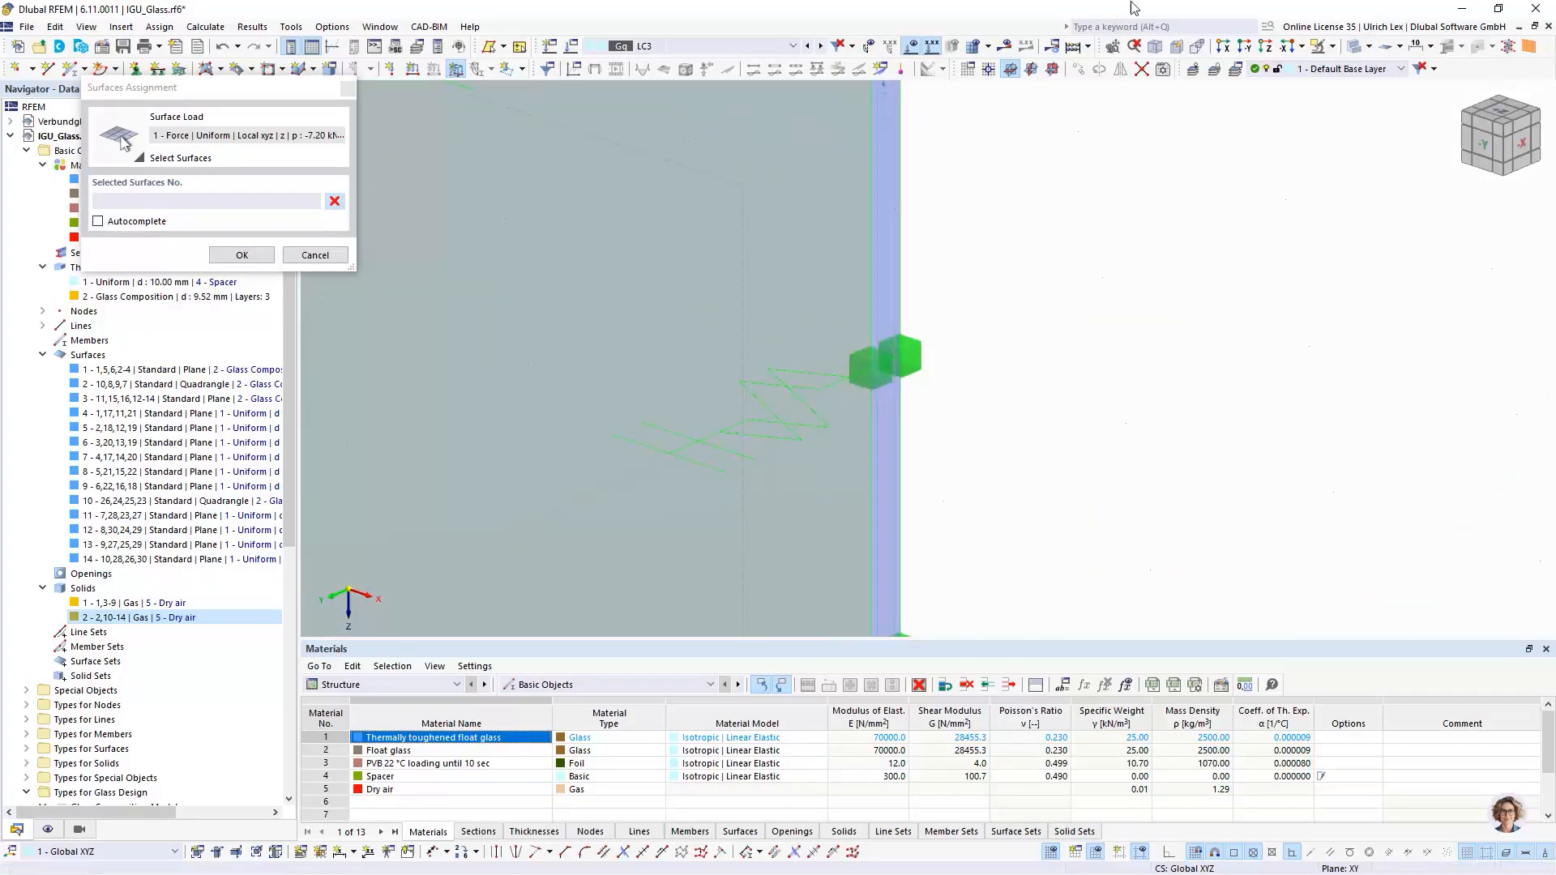
click(746, 165)
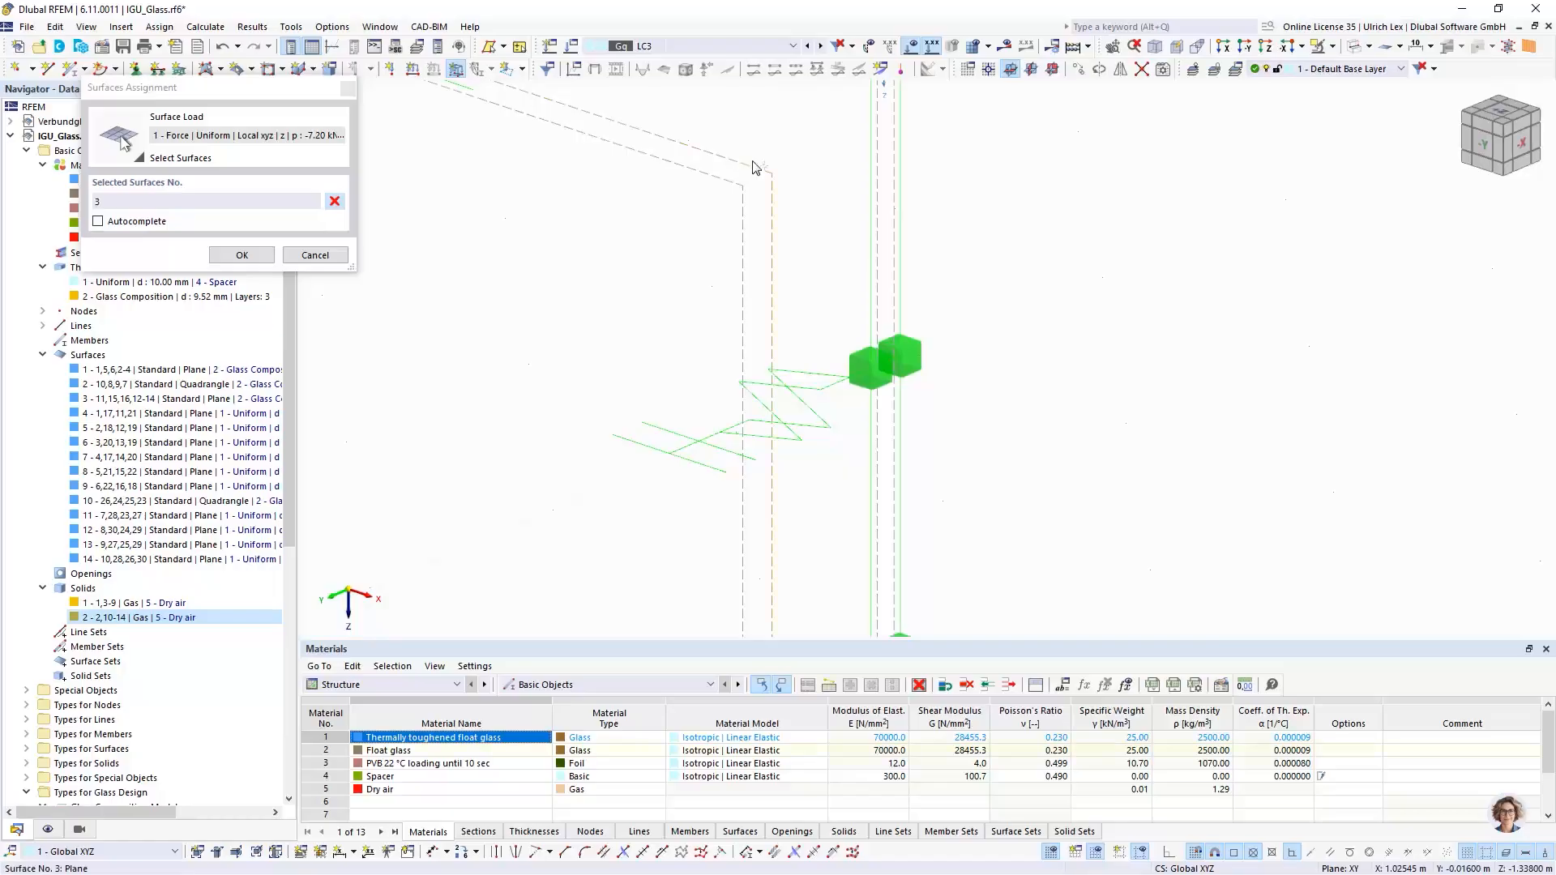
scroll(938, 146, down, 8)
scroll(875, 304, up, 4)
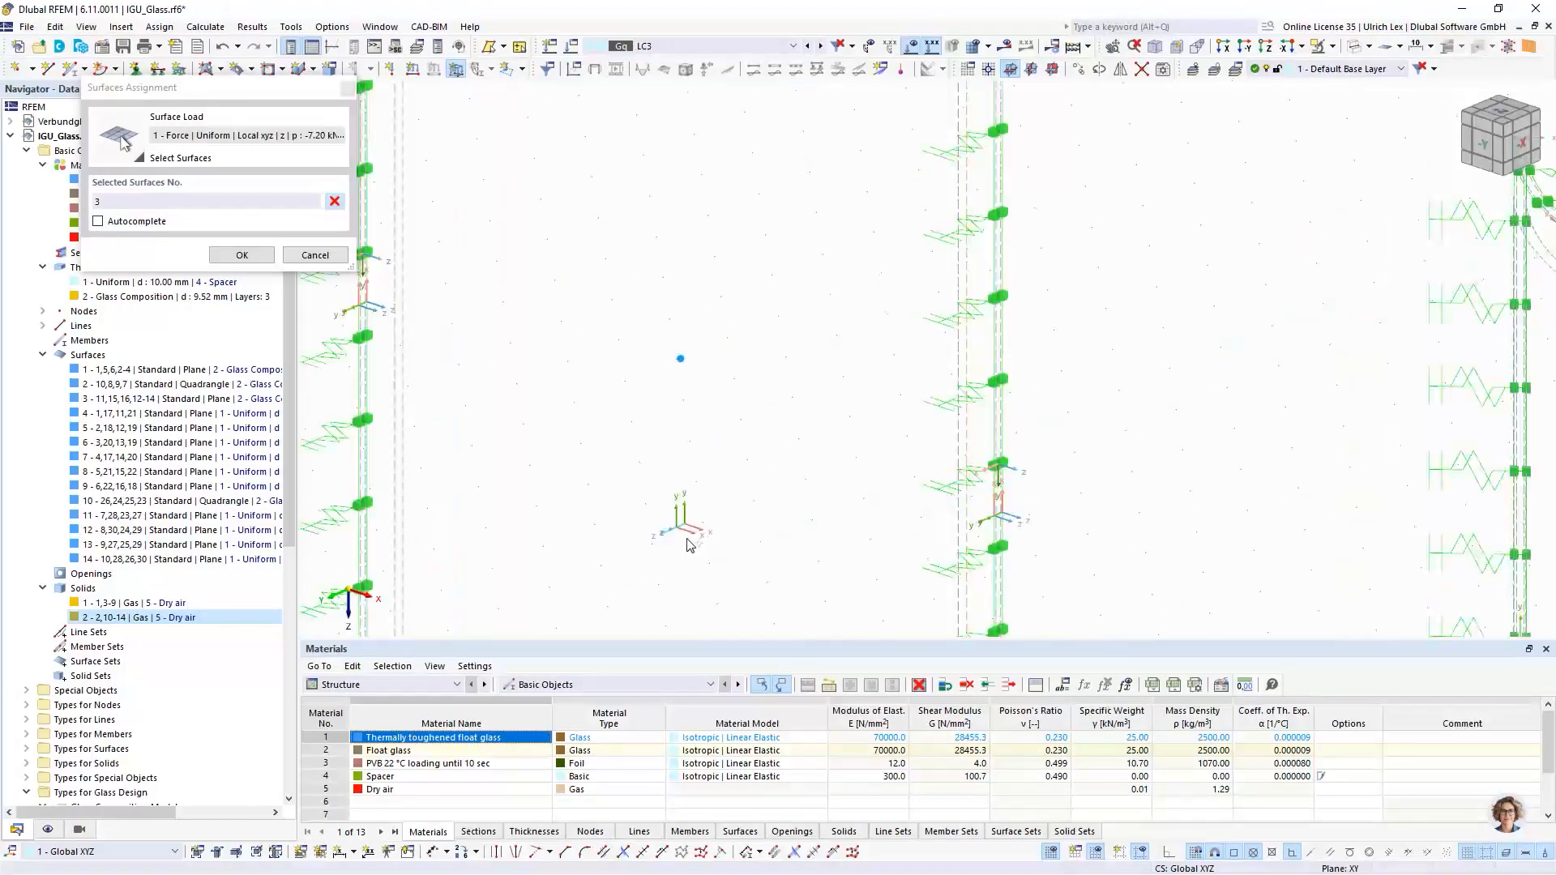
scroll(1002, 545, down, 4)
scroll(1003, 544, up, 5)
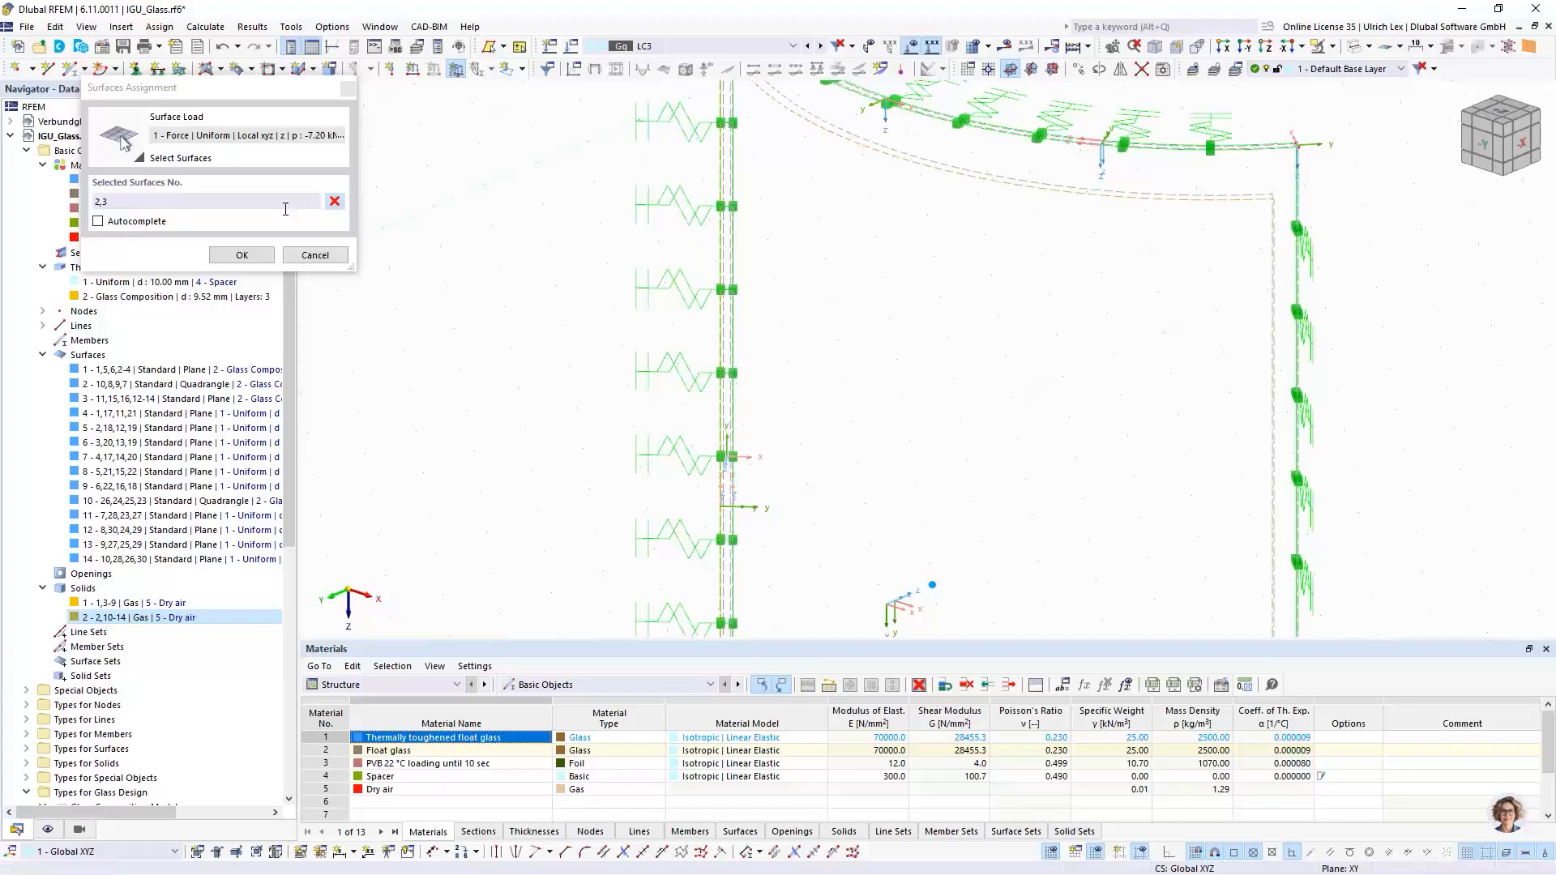
click(243, 254)
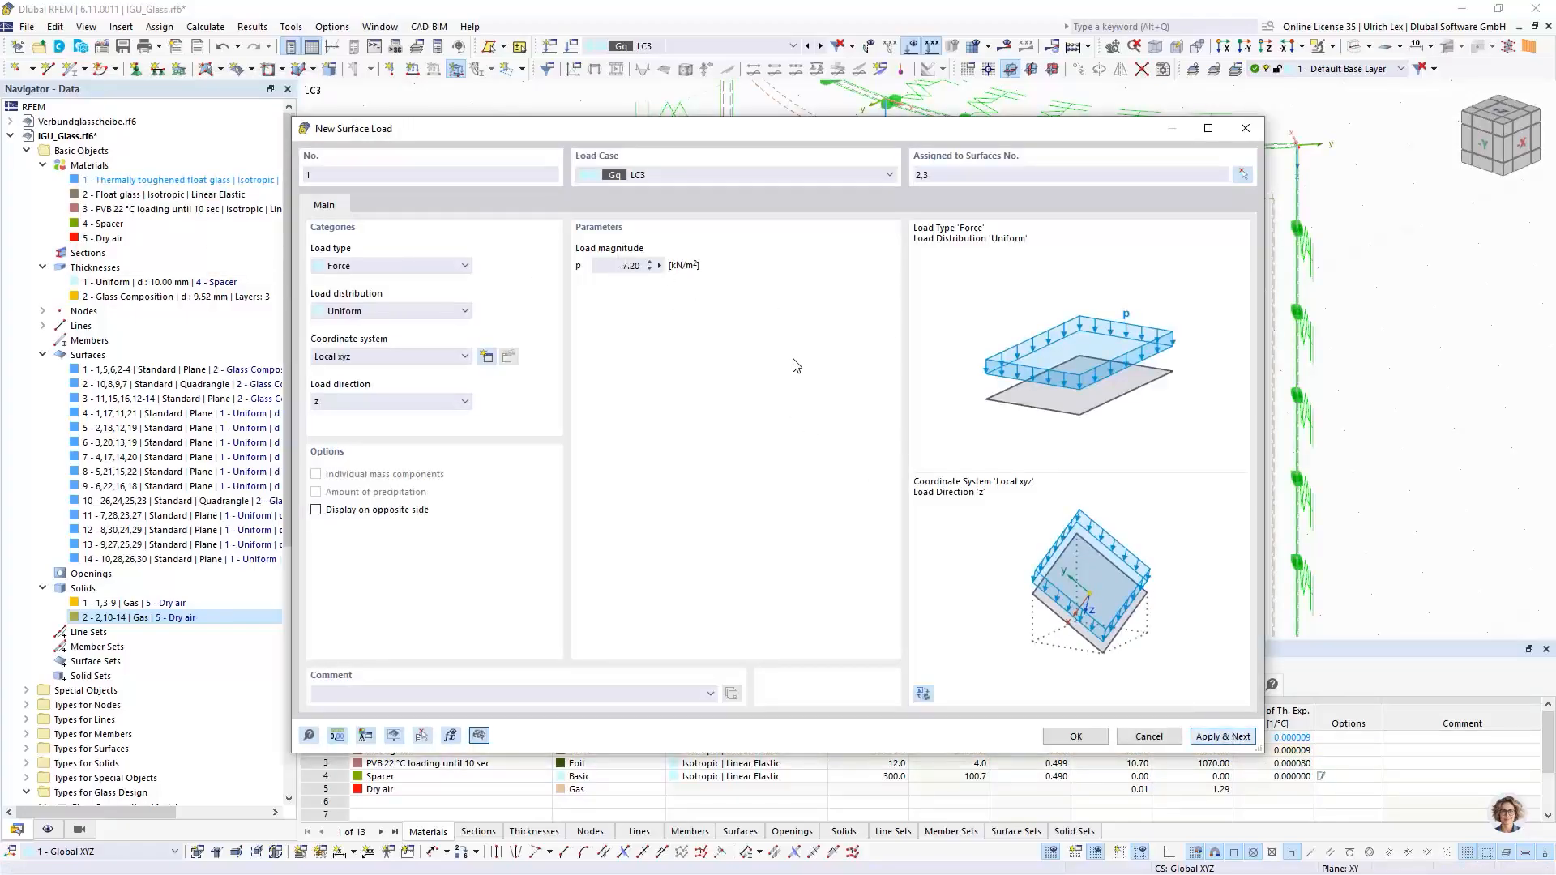
Step: Define a second LC3 surface load of 7.20 kN/m² in local z and select the flat unit's surface 1 for it
click(623, 265)
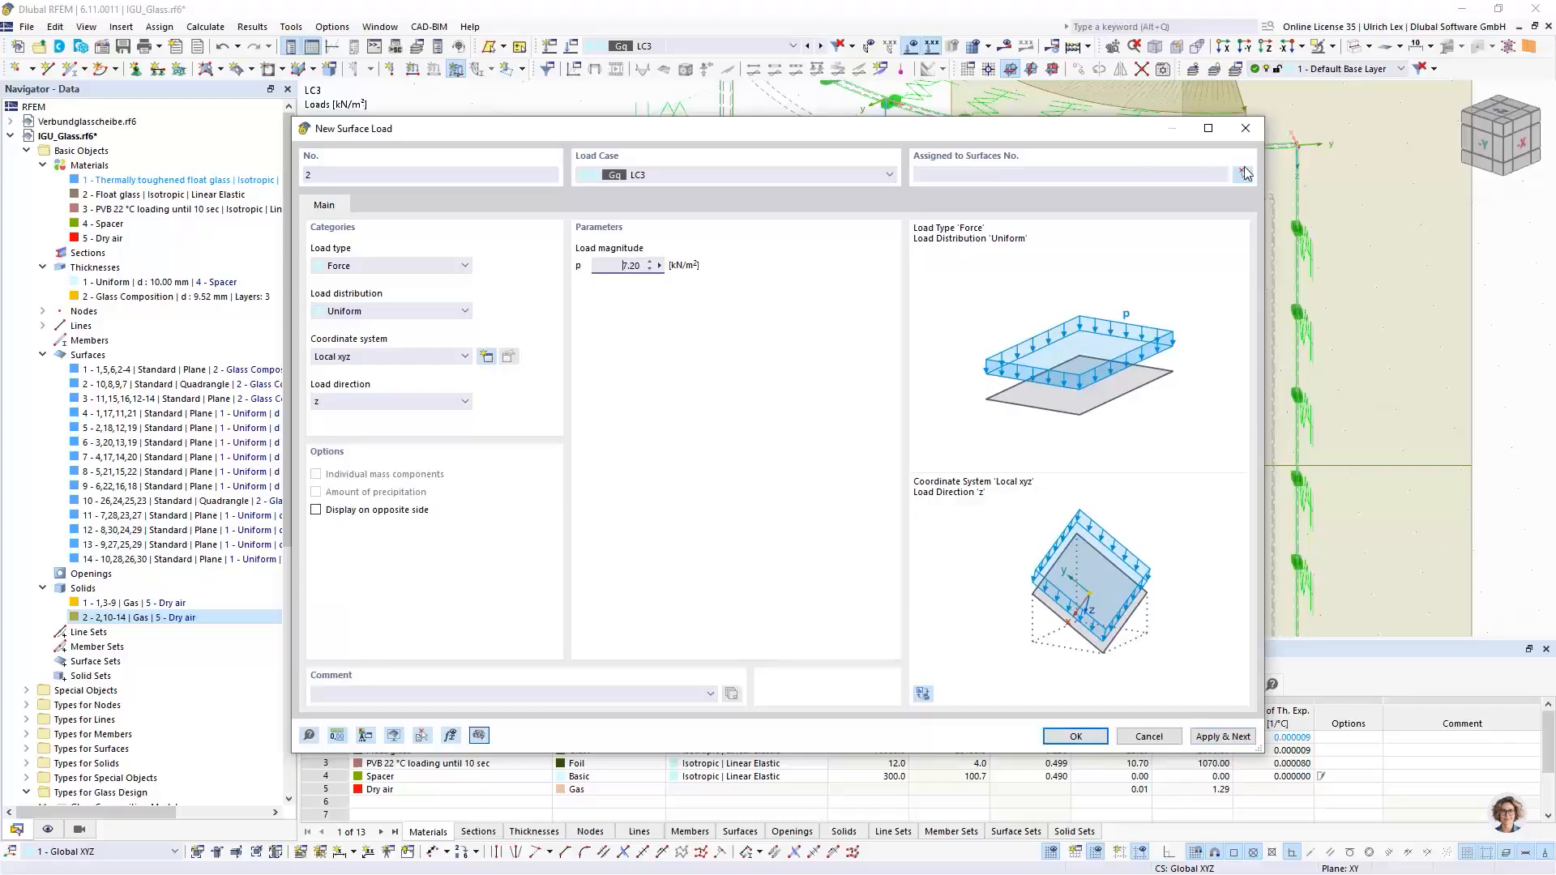
click(1243, 174)
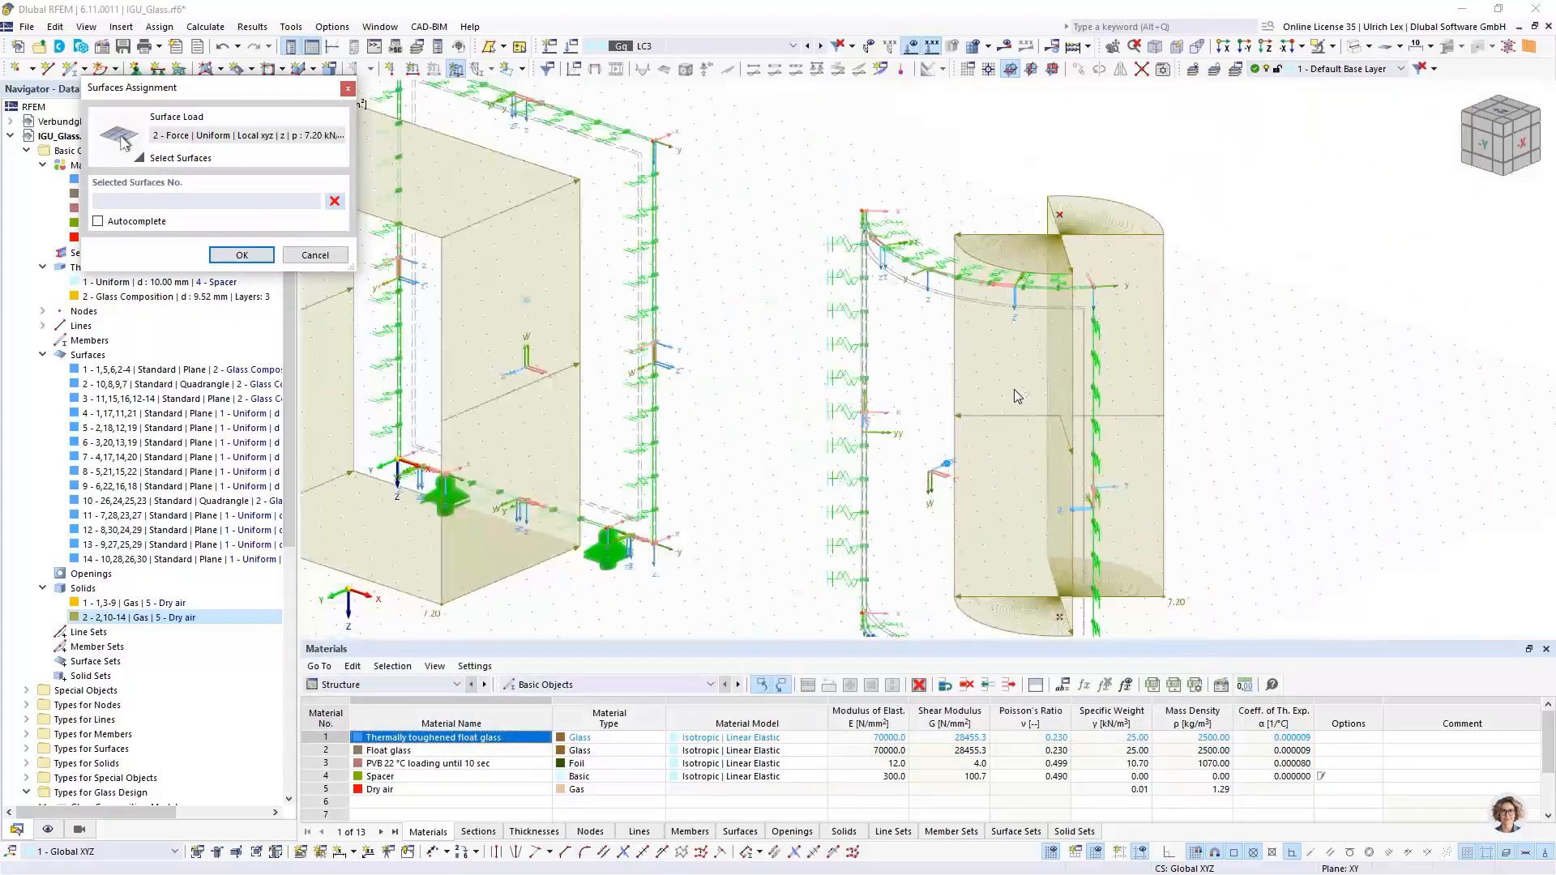
scroll(810, 348, up, 5)
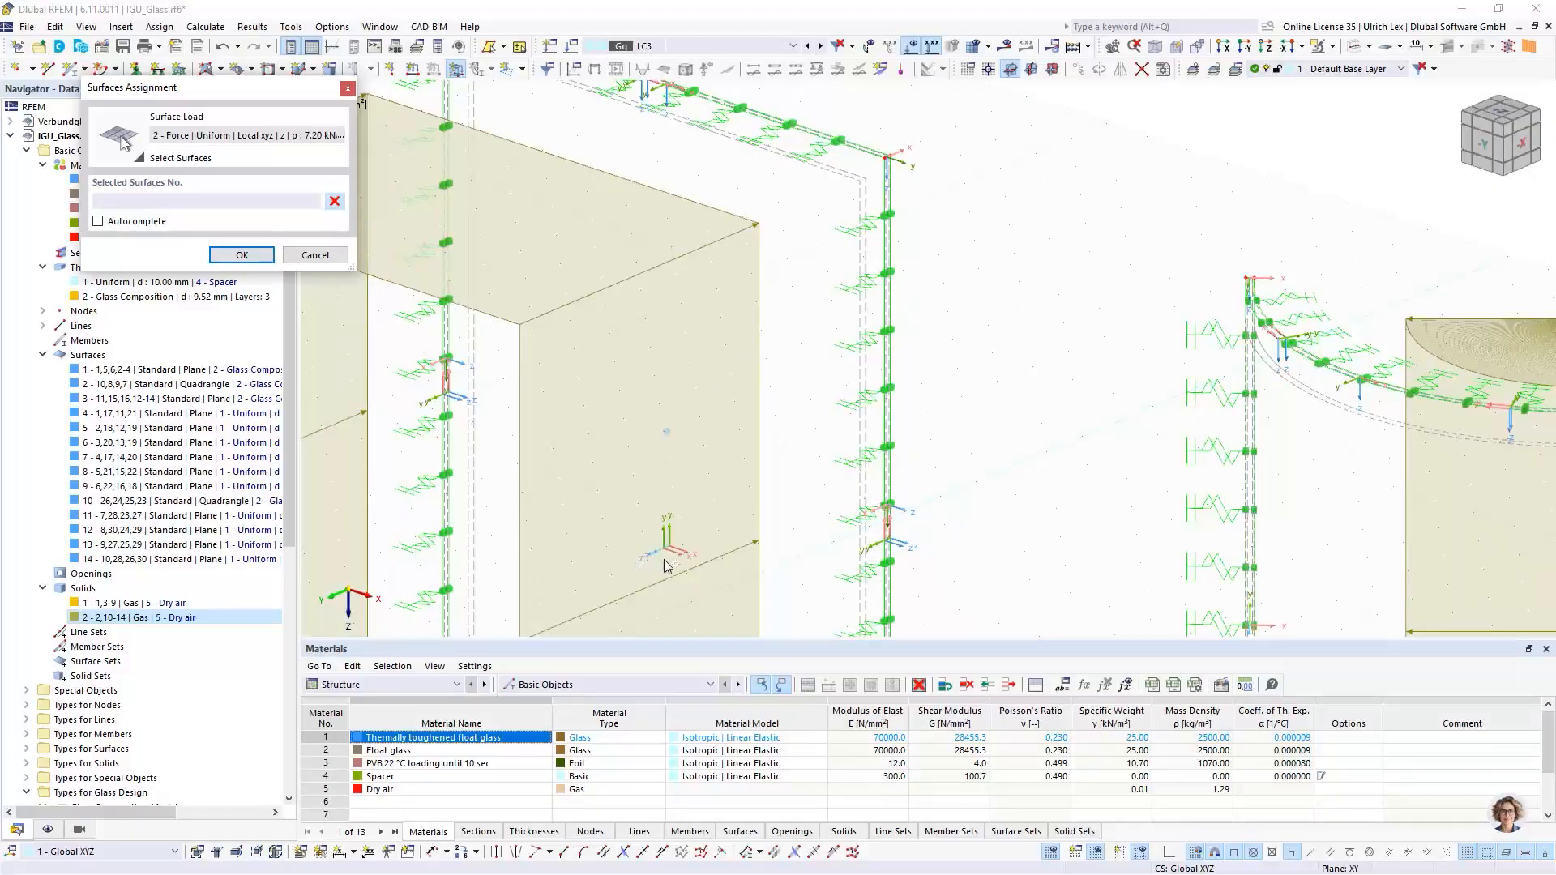
scroll(665, 565, up, 3)
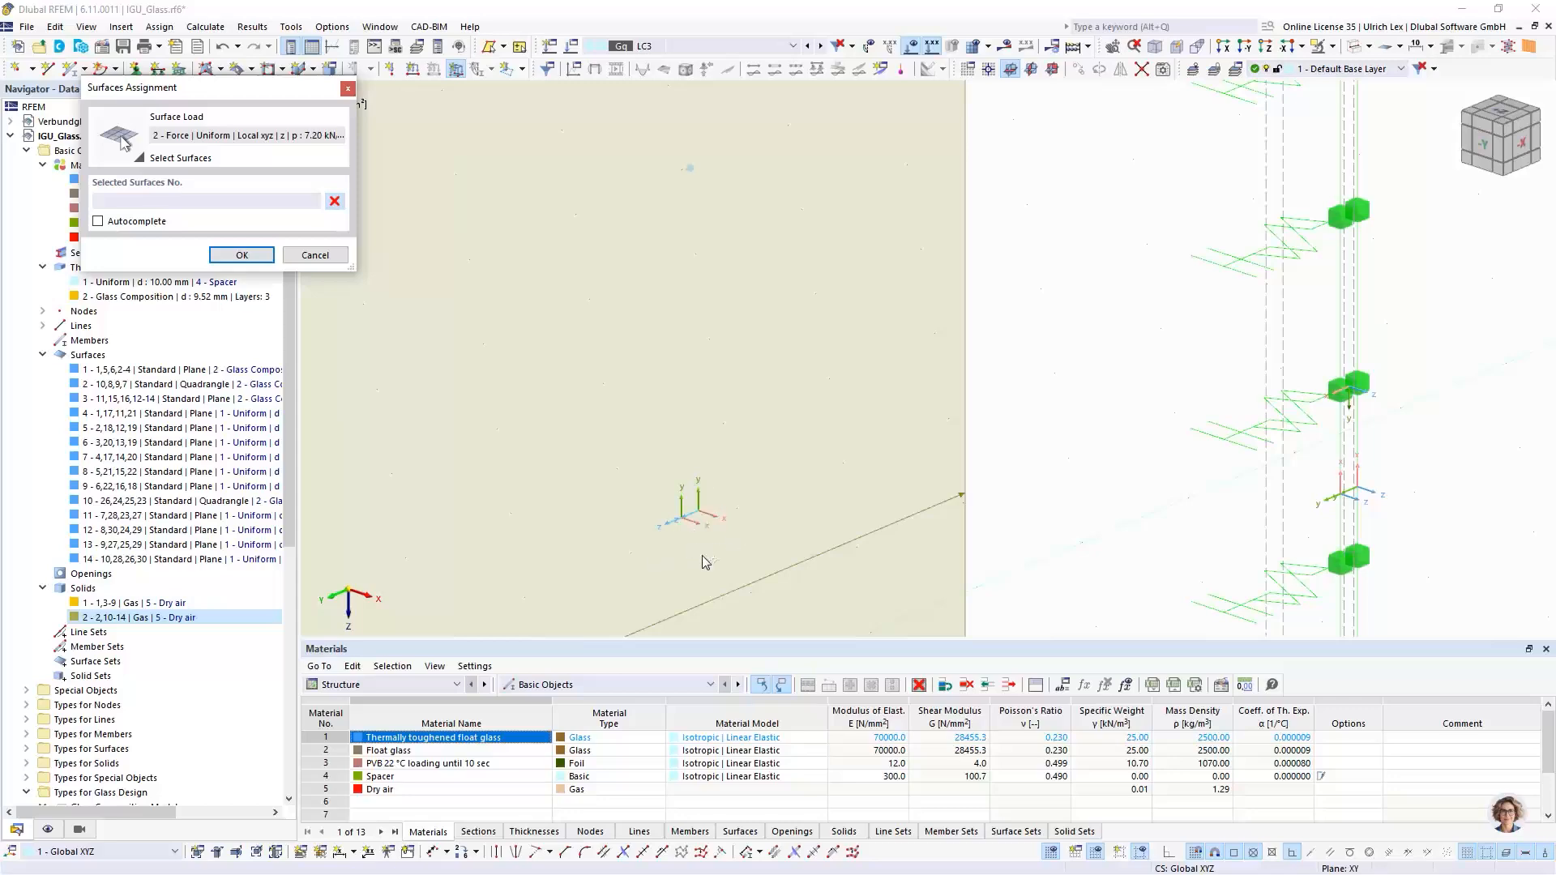
scroll(722, 562, down, 3)
scroll(724, 563, down, 2)
scroll(778, 369, up, 5)
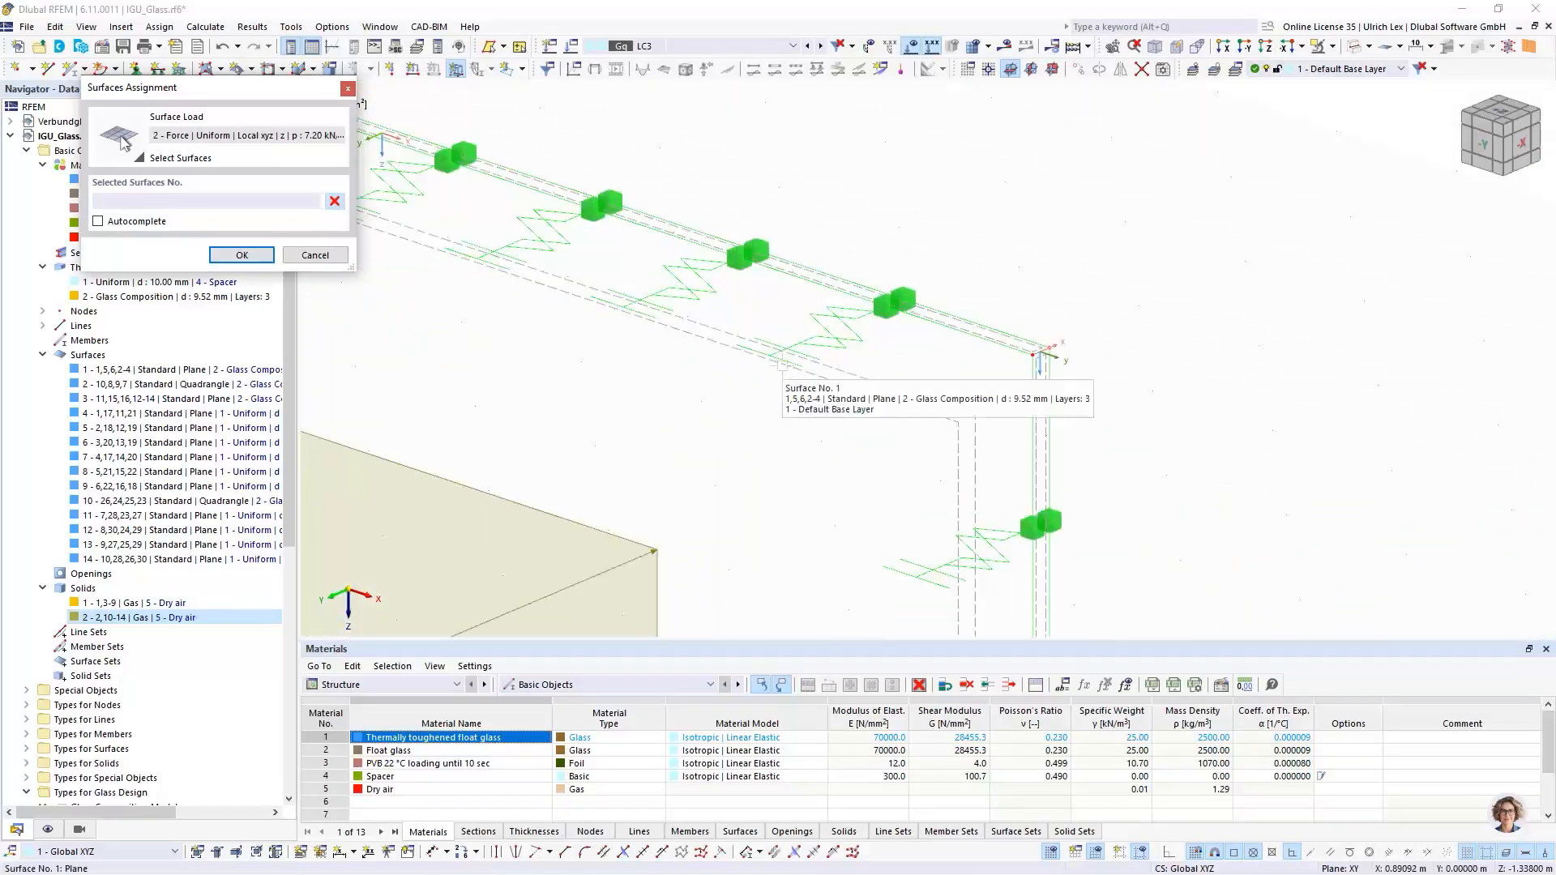
scroll(790, 369, down, 3)
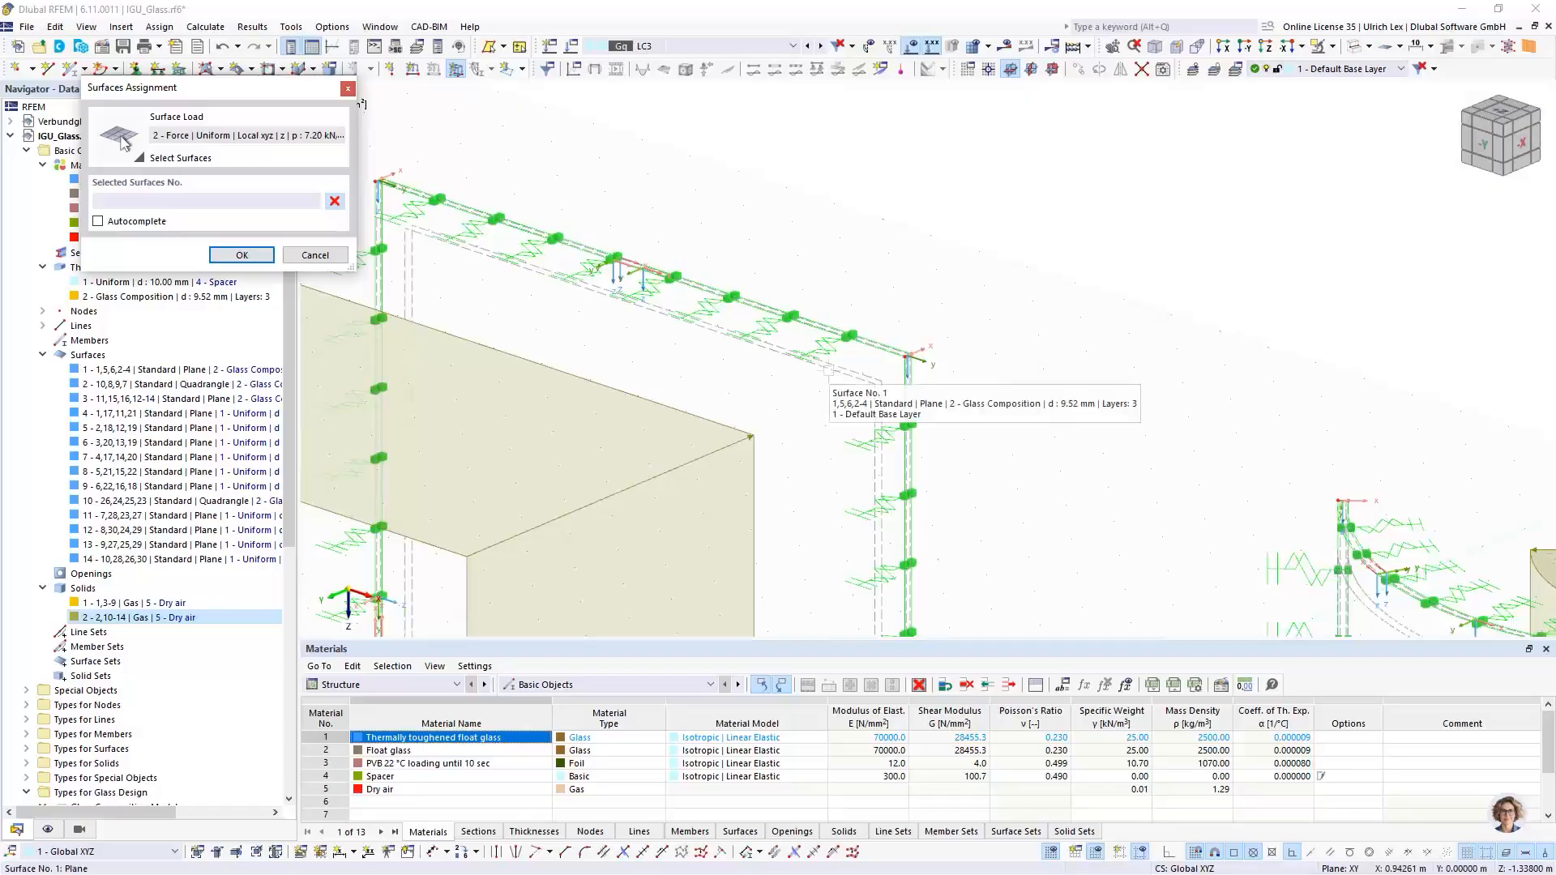
click(822, 368)
Step: Add the curved unit's surface 10 to the 7.20 kN/m² load's assignment and save the load
scroll(621, 358, up, 2)
scroll(622, 358, down, 3)
scroll(1016, 241, up, 6)
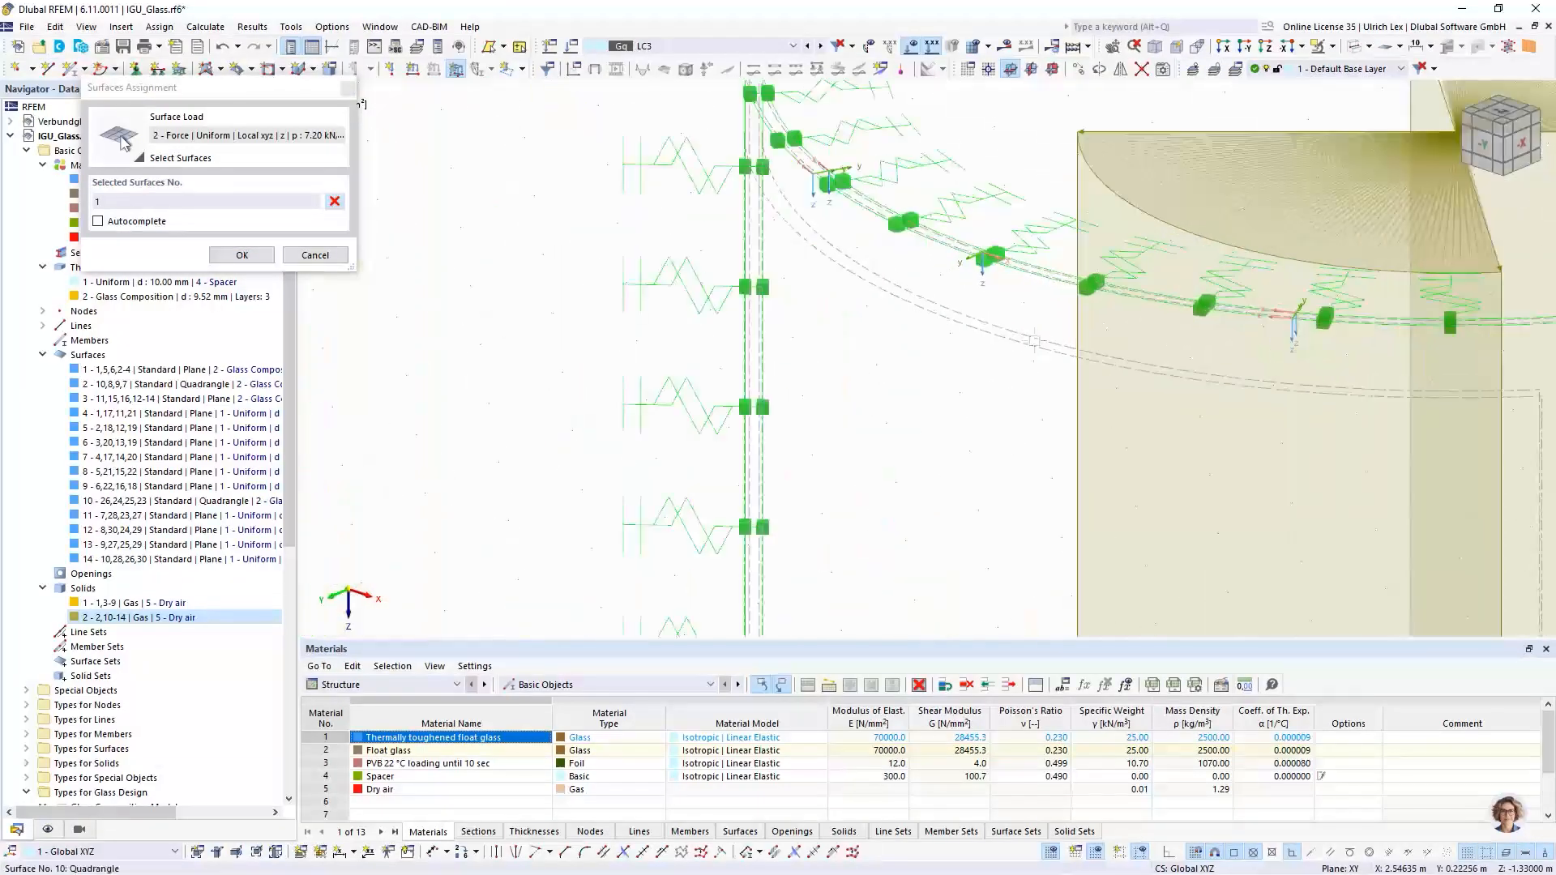
scroll(1016, 241, up, 2)
scroll(1016, 247, down, 3)
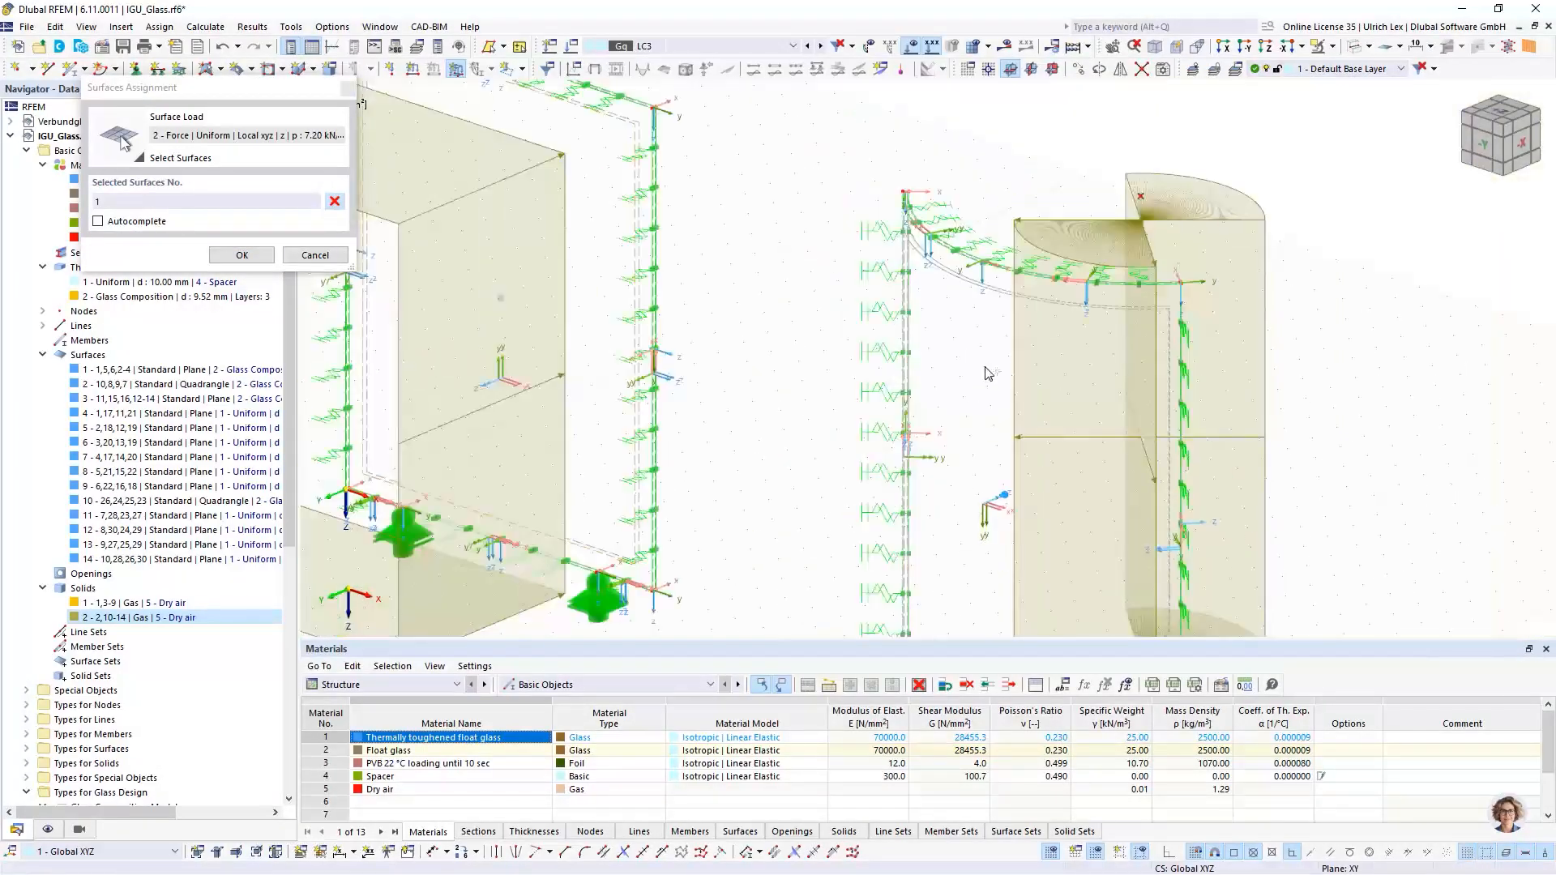
scroll(1014, 259, up, 5)
scroll(1014, 259, up, 2)
click(1009, 292)
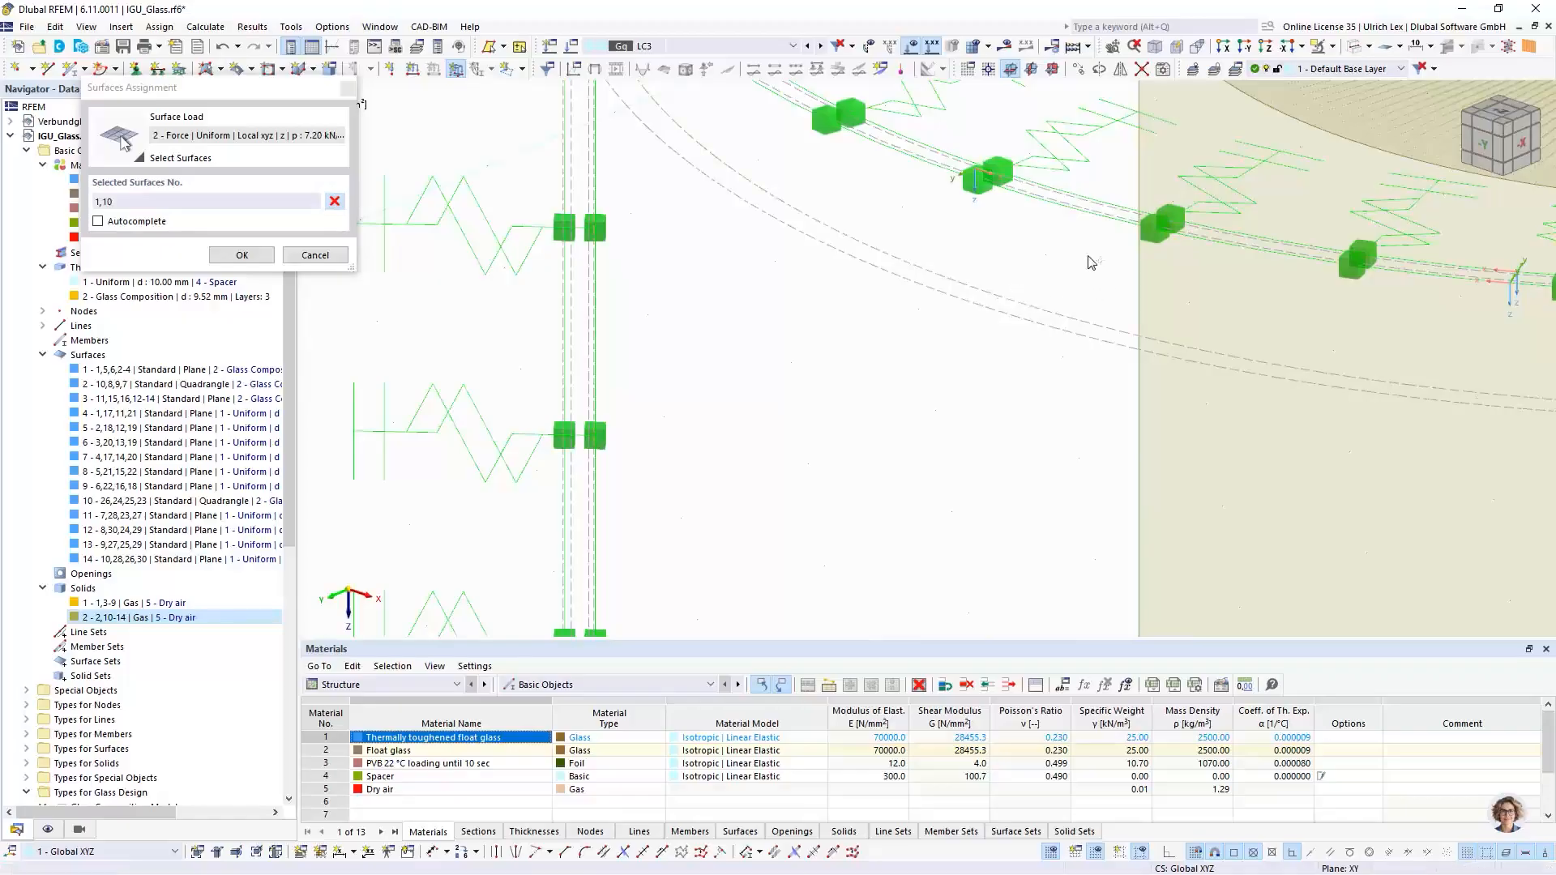
click(242, 254)
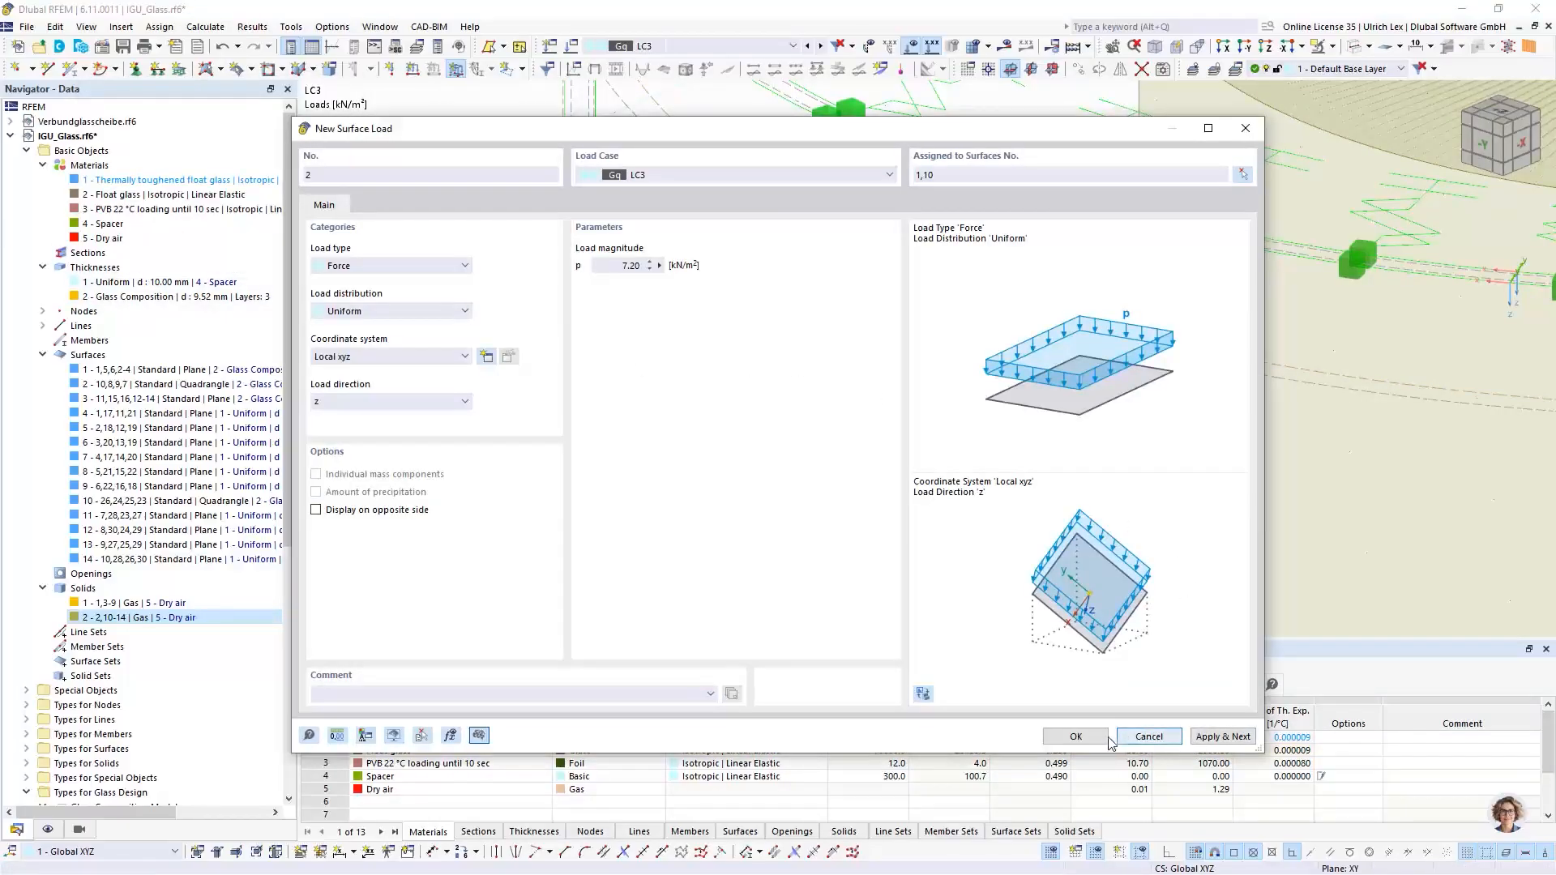
key(Return)
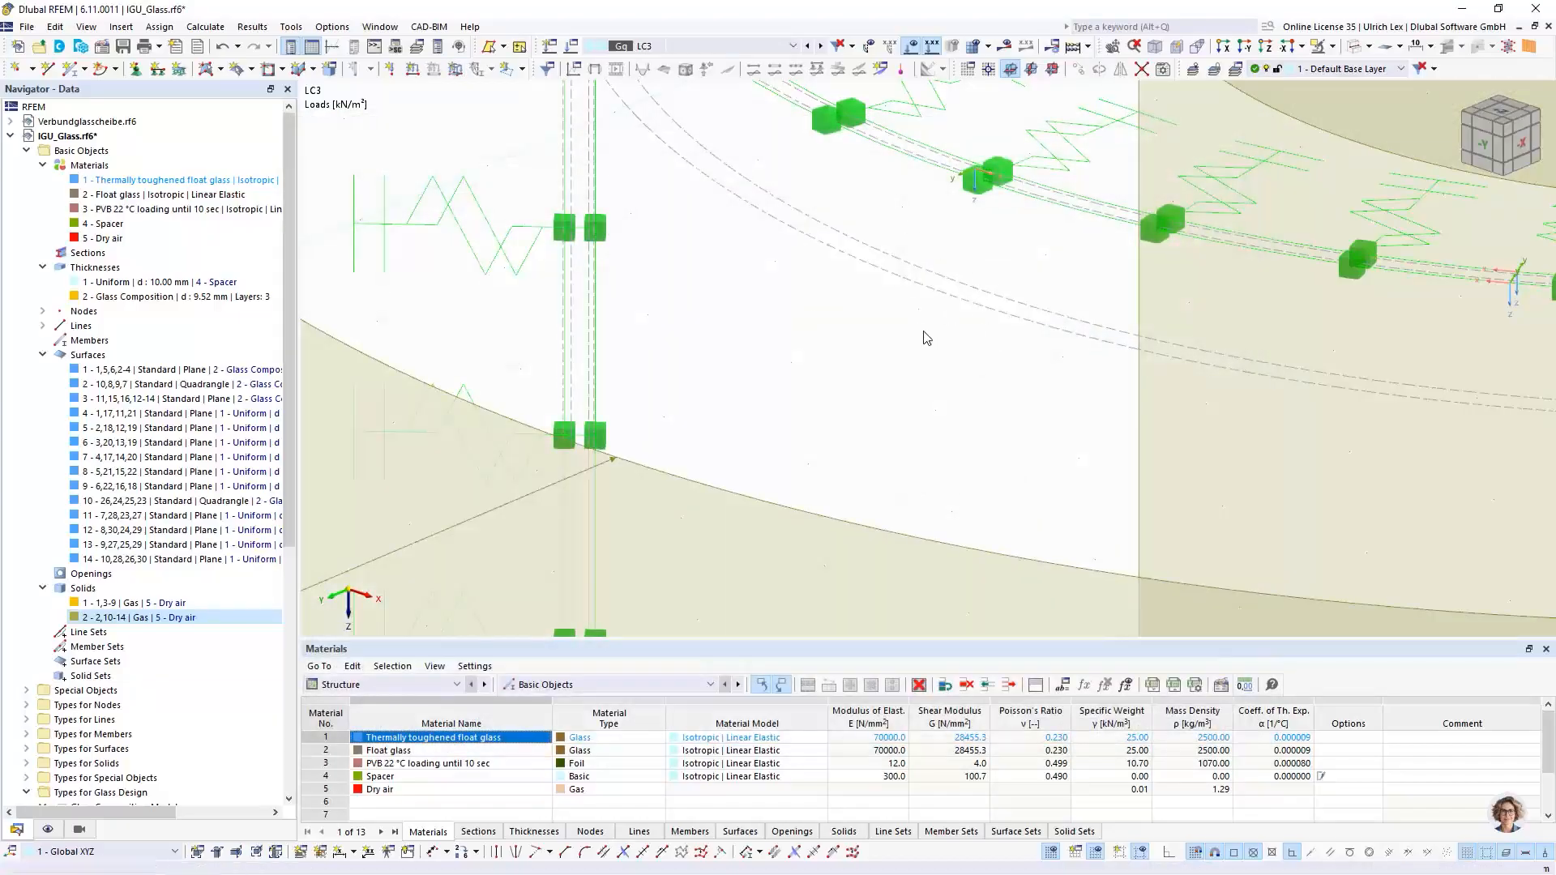
Step: Create a new uniform force surface load in LC4 with a magnitude of 2.00 kN/m² in local z
scroll(1003, 340, down, 5)
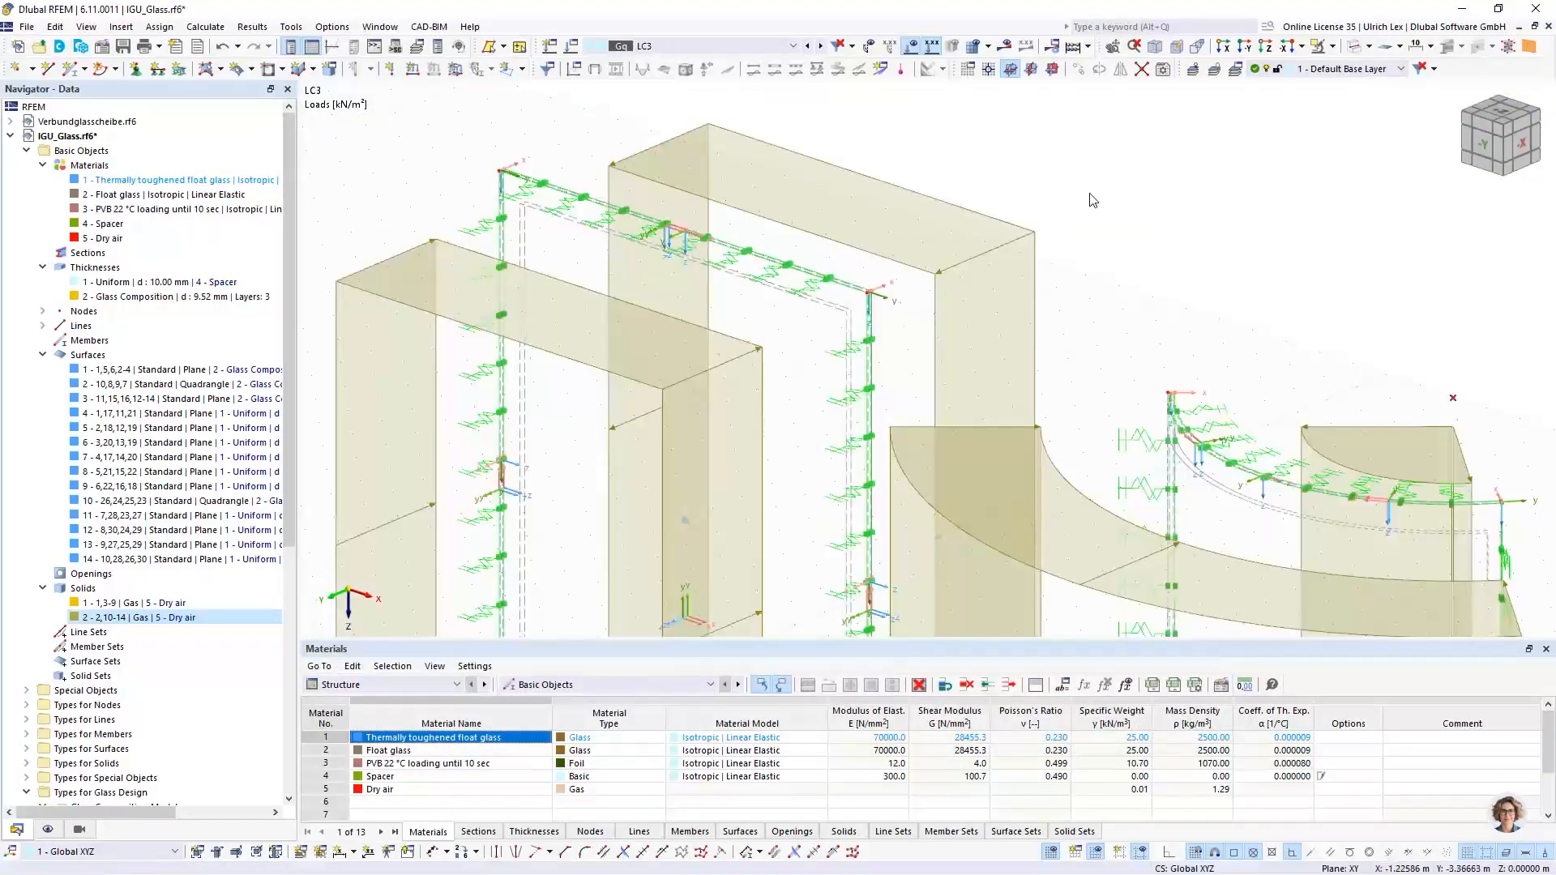
scroll(1114, 214, up, 2)
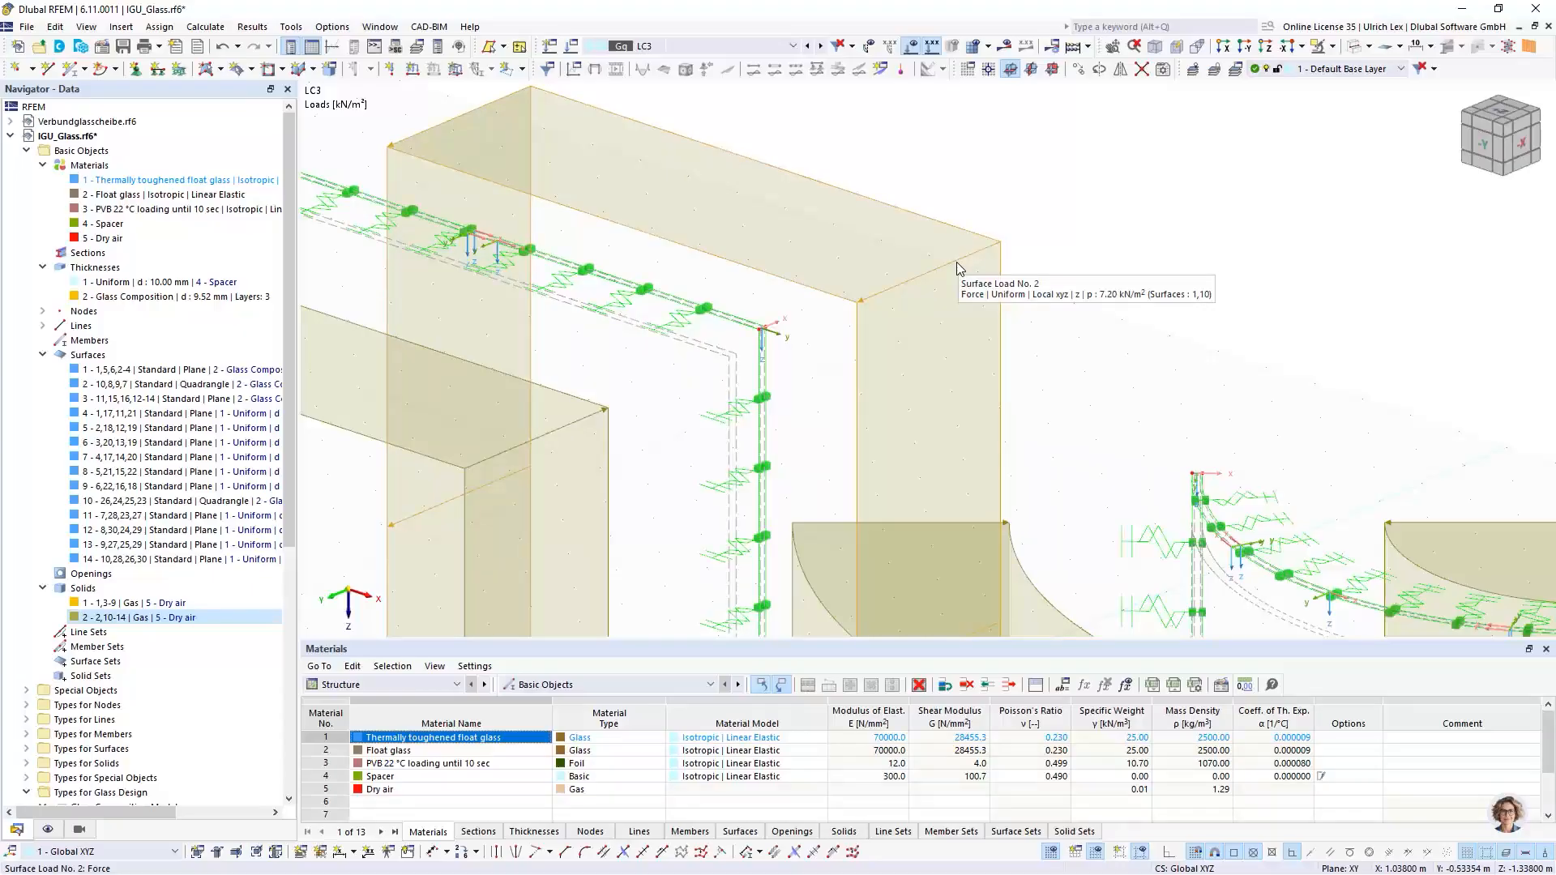
scroll(864, 244, down, 5)
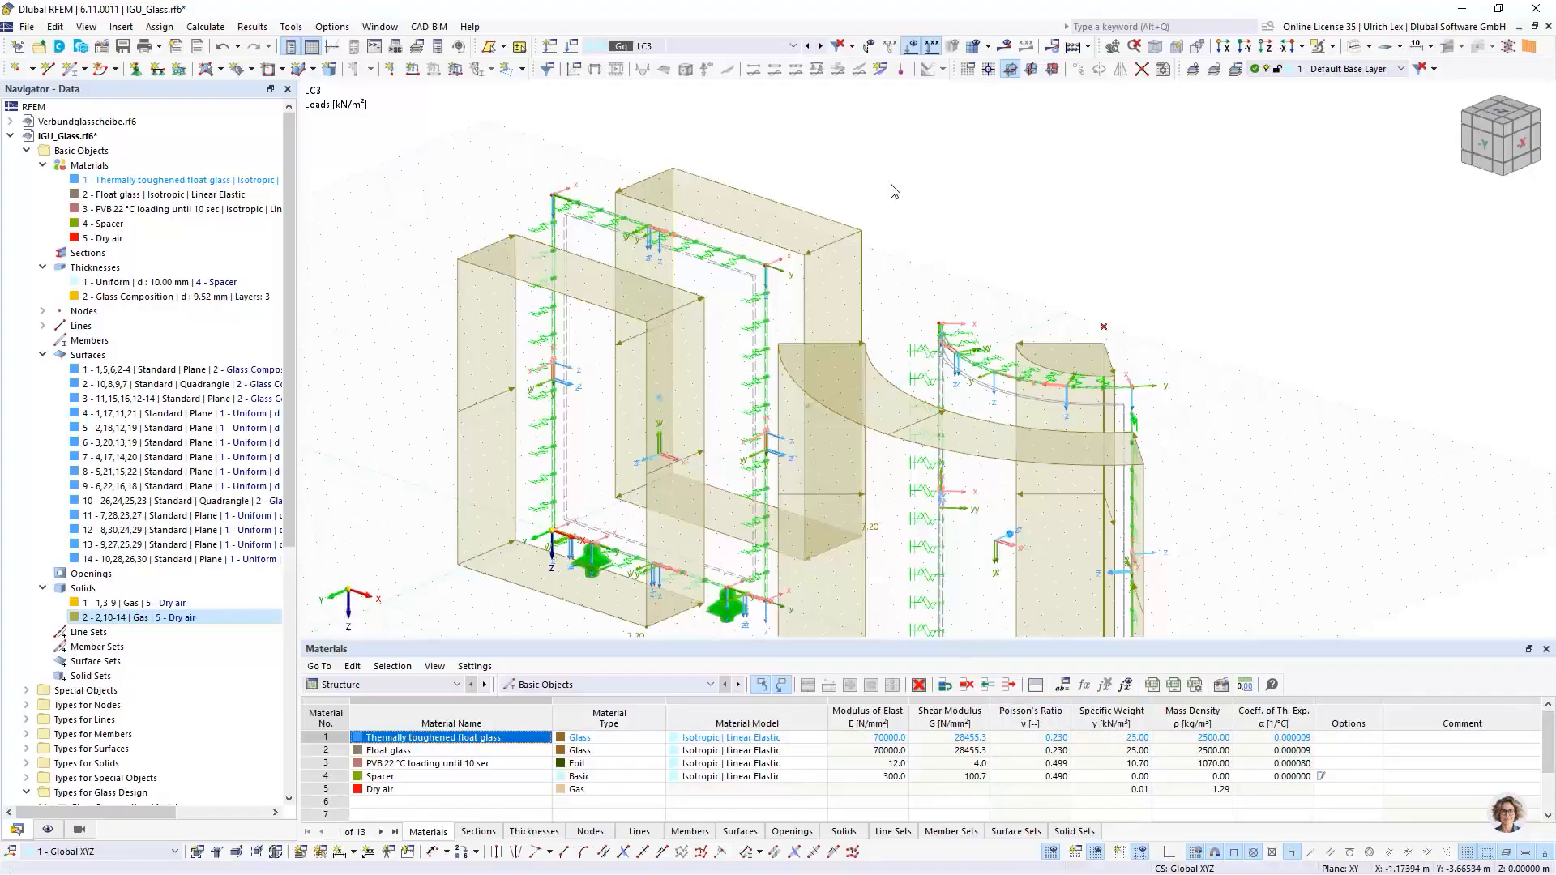
click(455, 68)
click(664, 176)
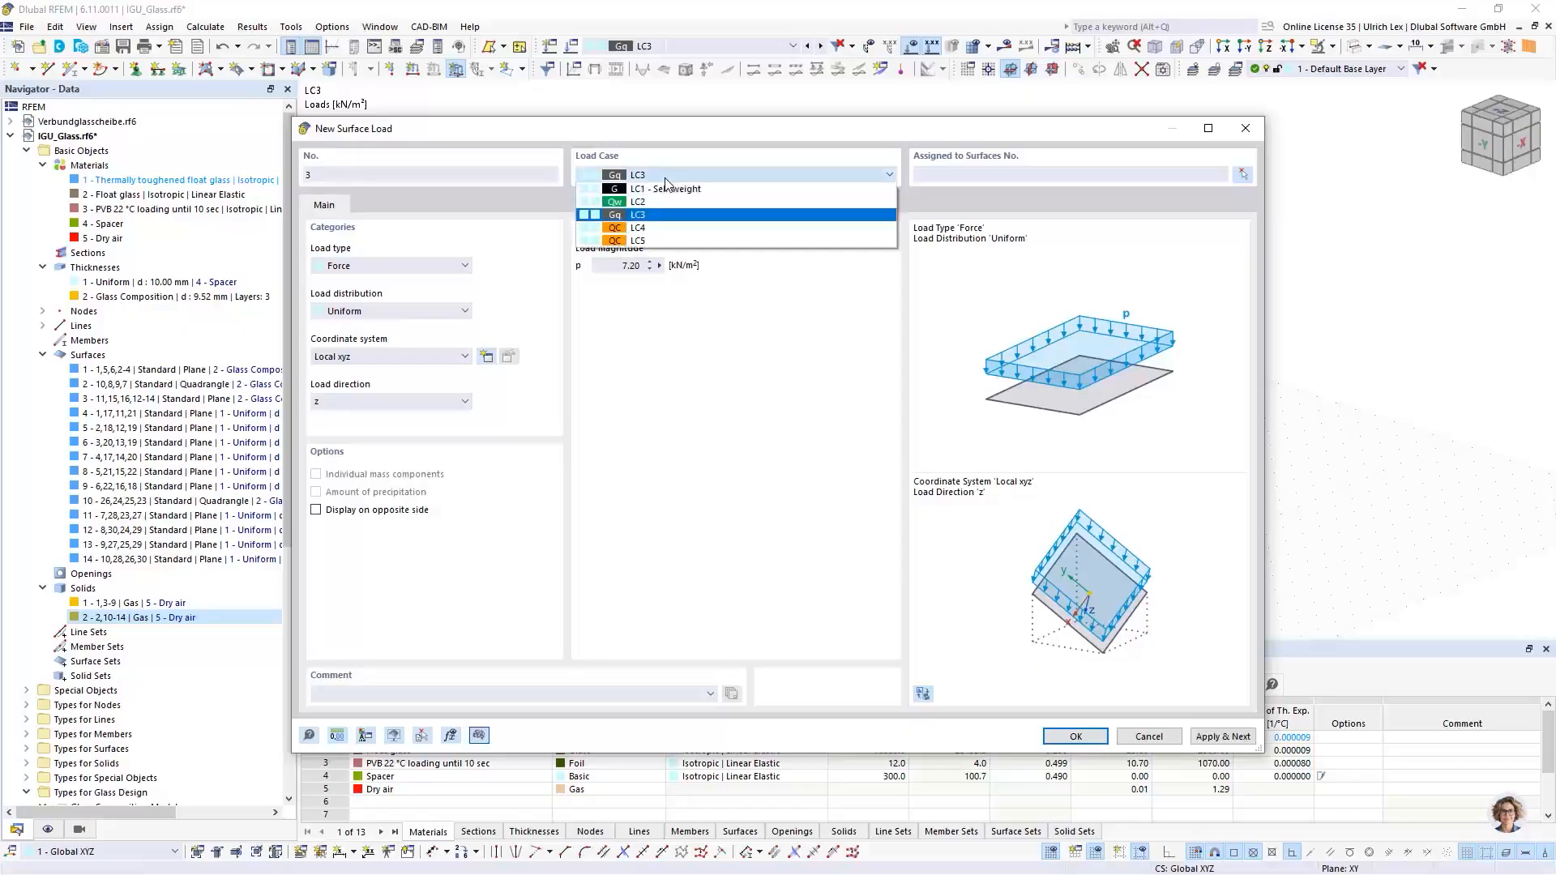
click(671, 228)
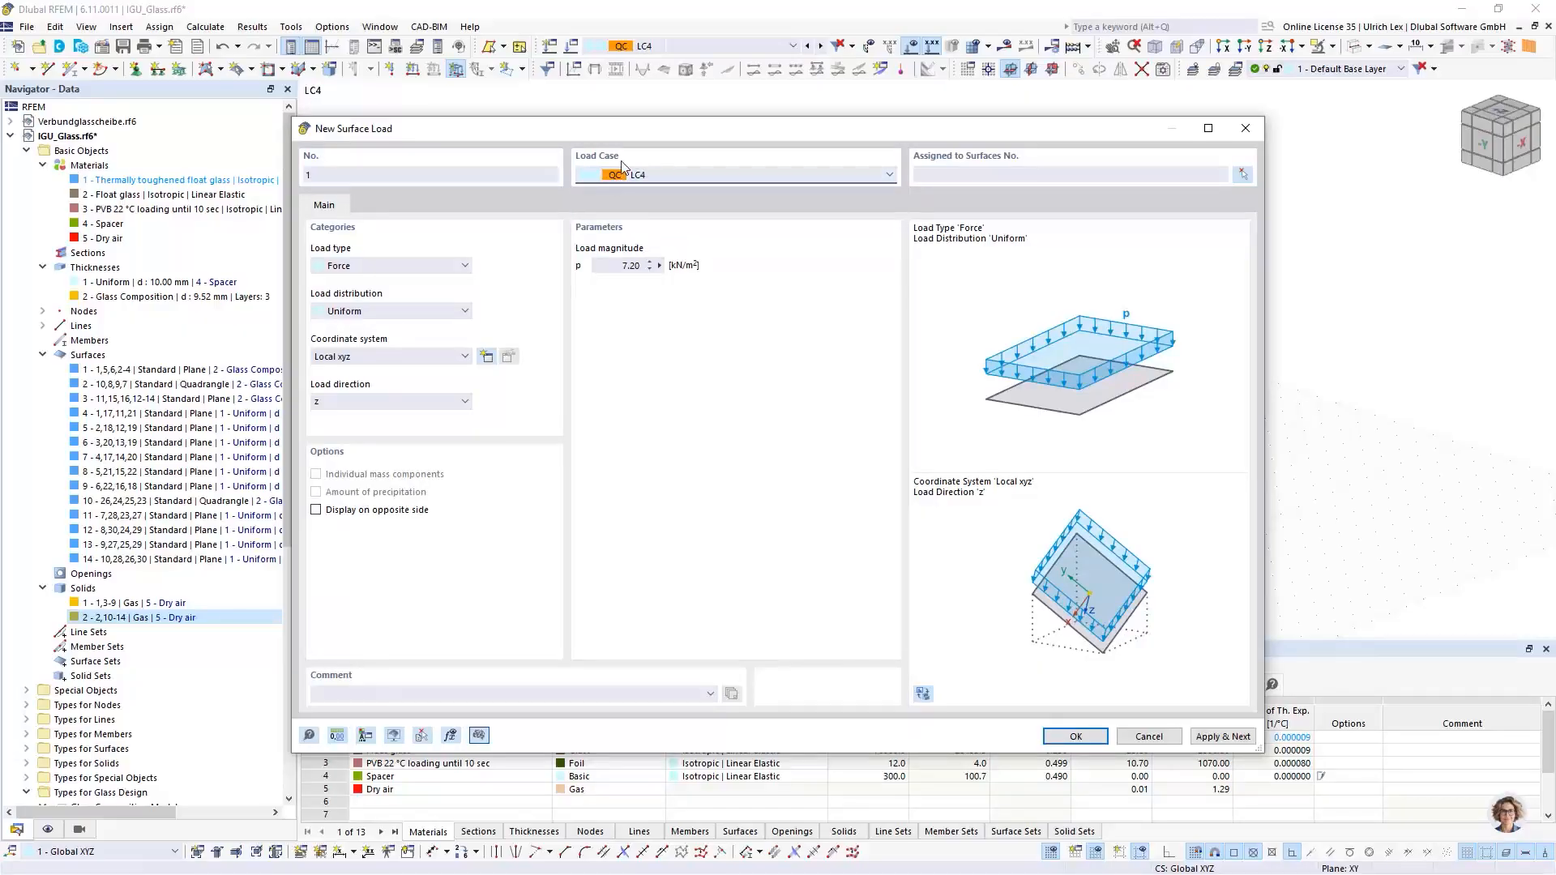
click(620, 265)
Step: Assign the 2.00 kN/m² load to the flat unit's surface 1 and the curved unit's surface 10, and apply it
click(1242, 176)
scroll(701, 265, up, 5)
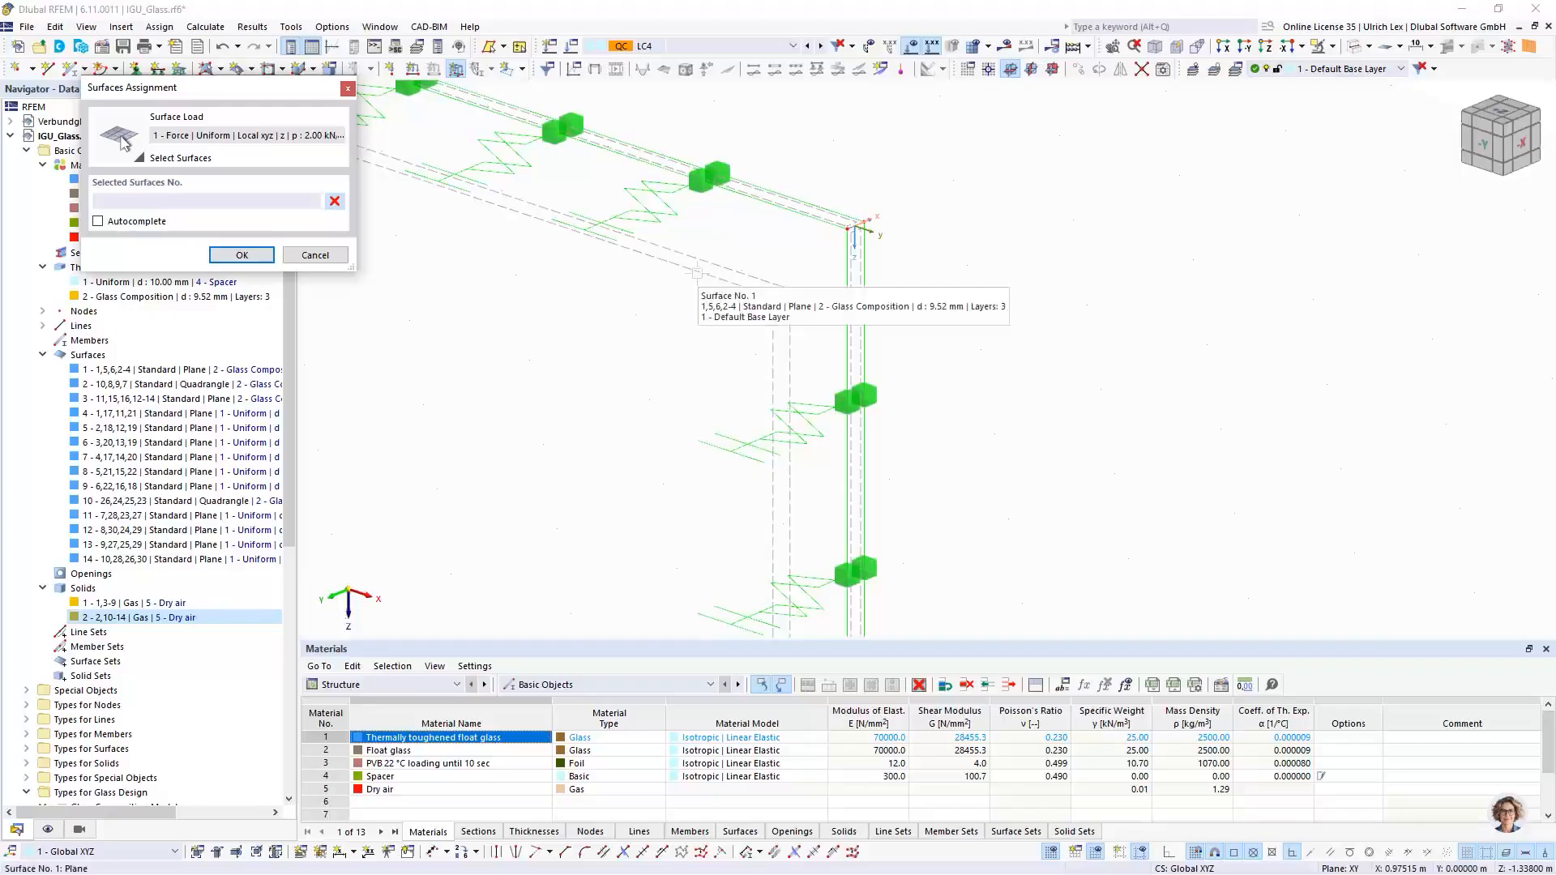
click(698, 280)
scroll(825, 363, down, 3)
scroll(1034, 425, up, 6)
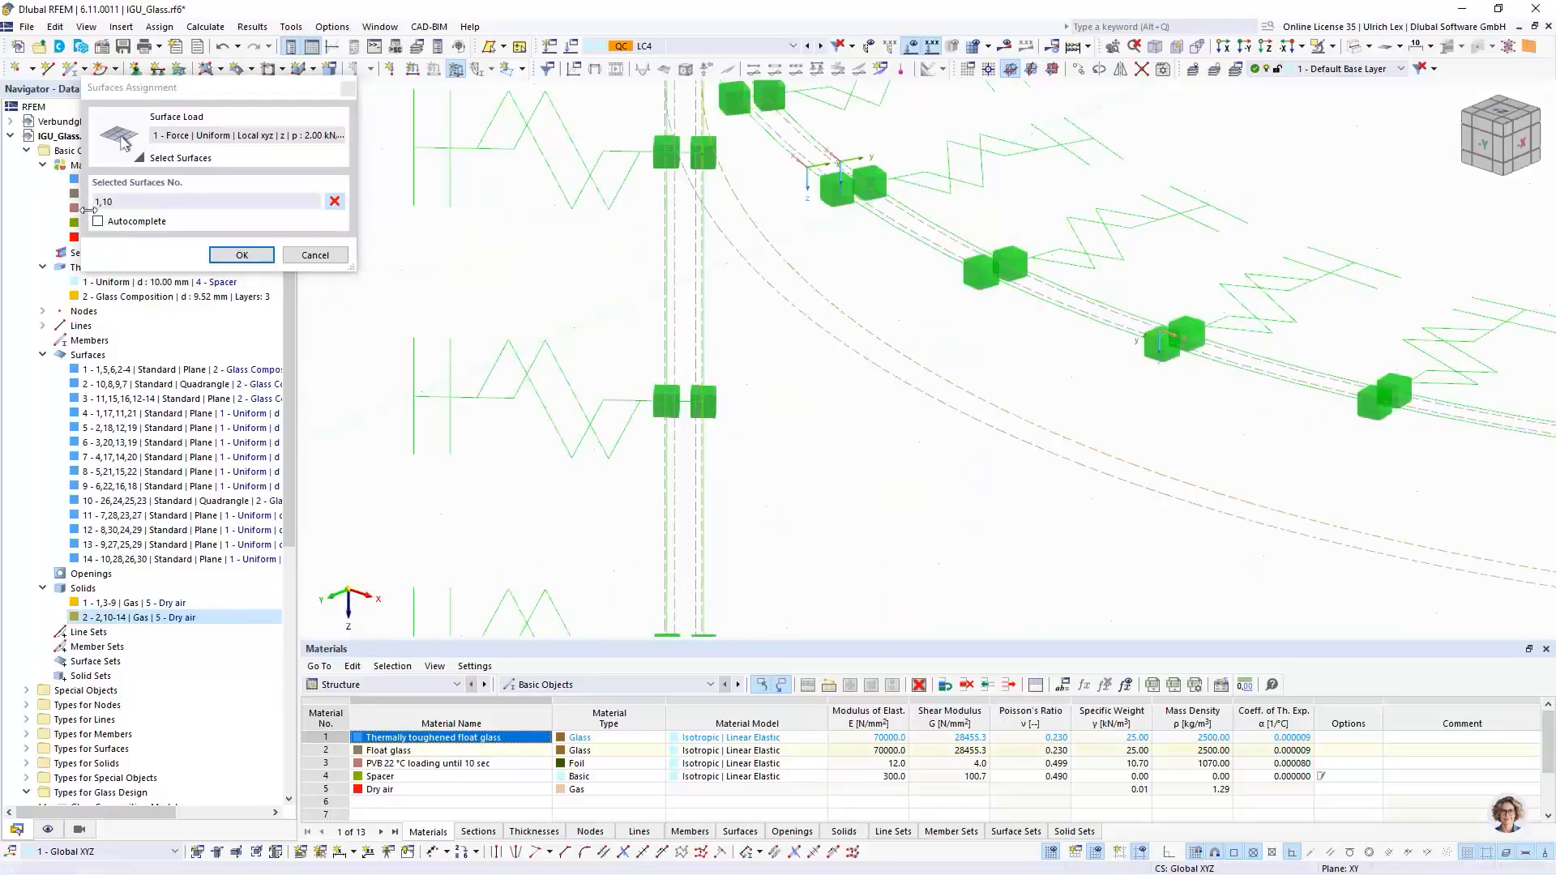
click(216, 255)
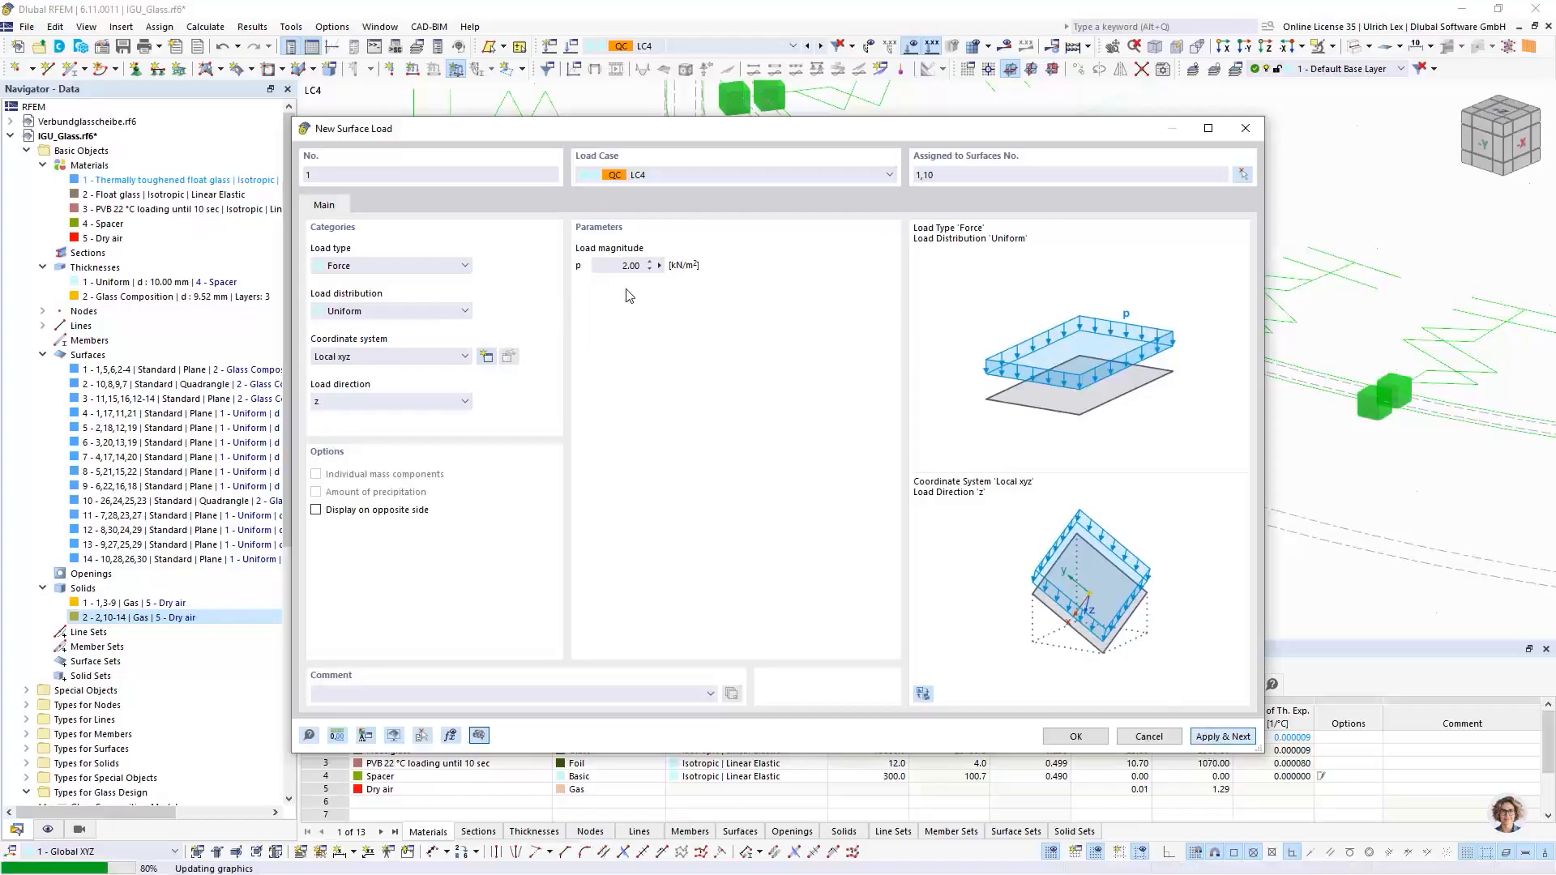
Step: Define a second LC4 surface load of -2.00 kN/m² in local z and select the curved unit's surface 2 for it
click(617, 264)
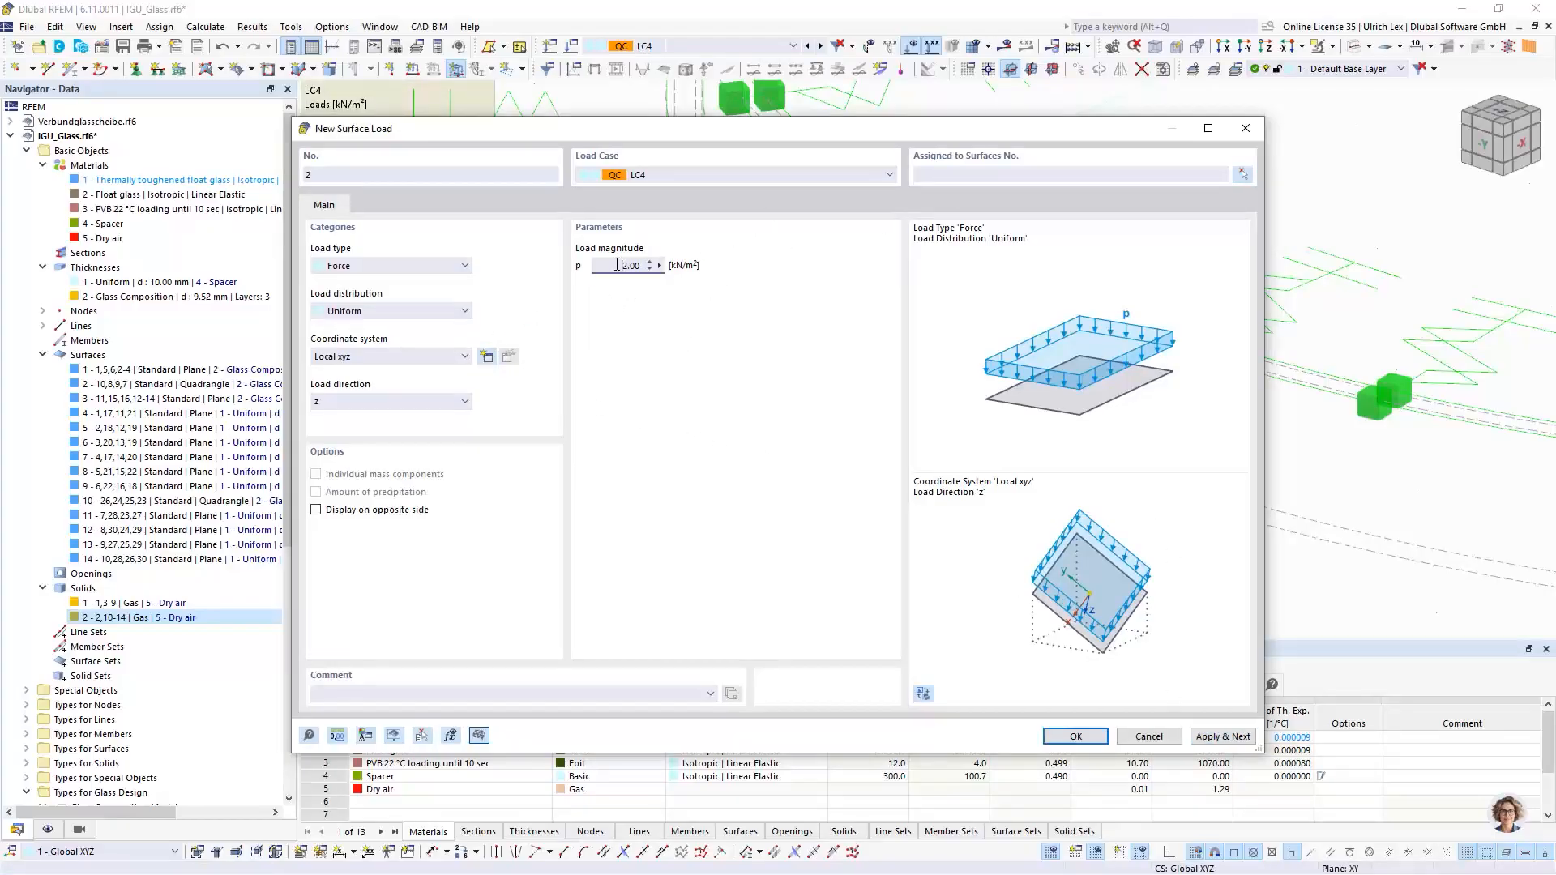
click(1244, 175)
scroll(956, 438, up, 5)
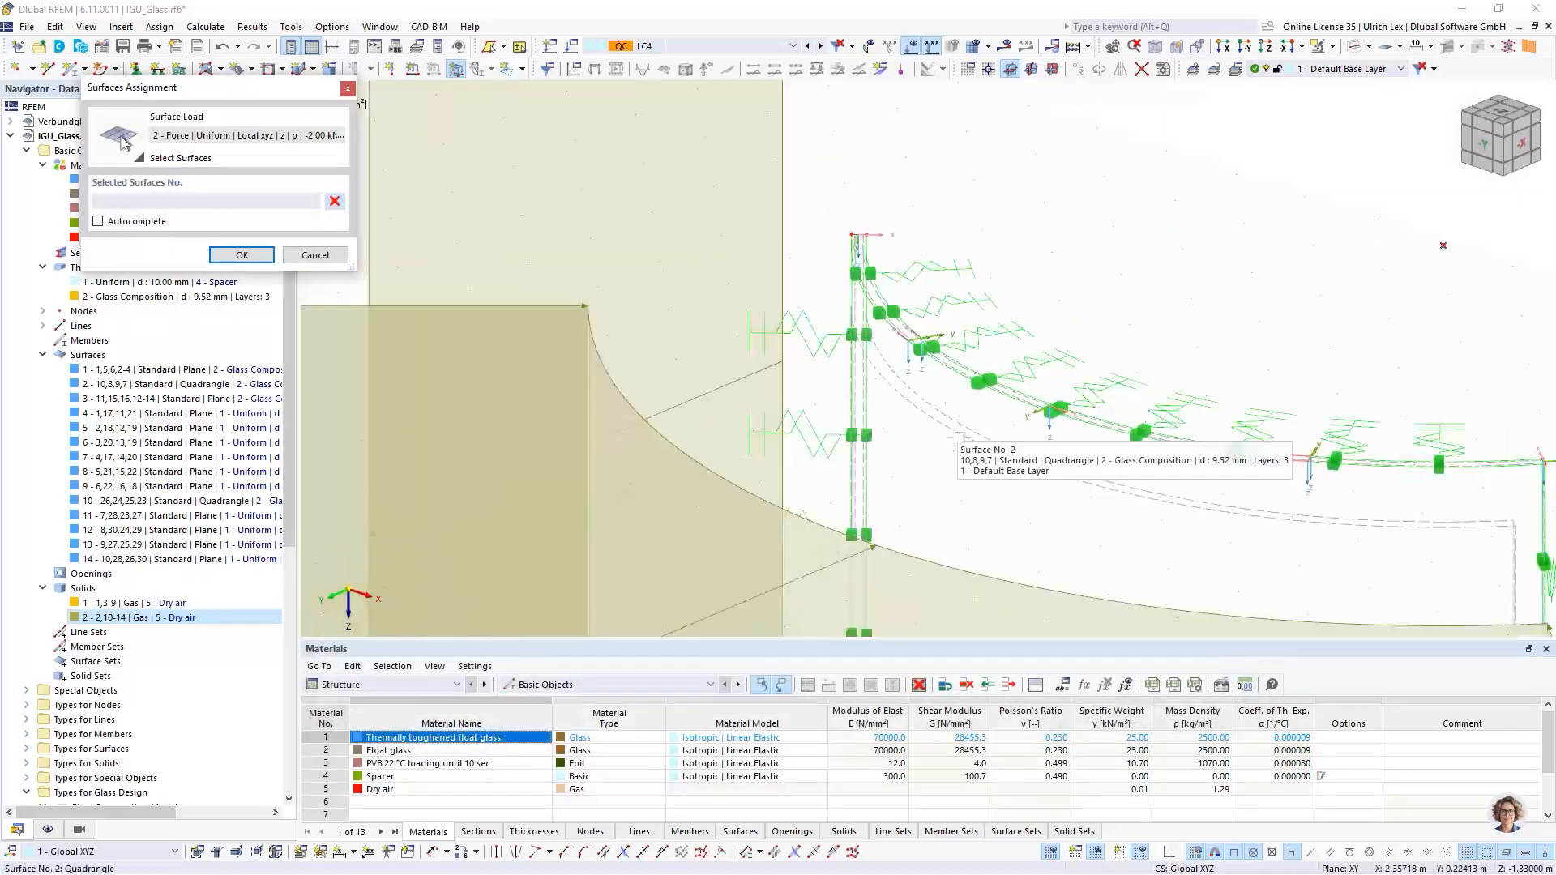
scroll(960, 436, up, 5)
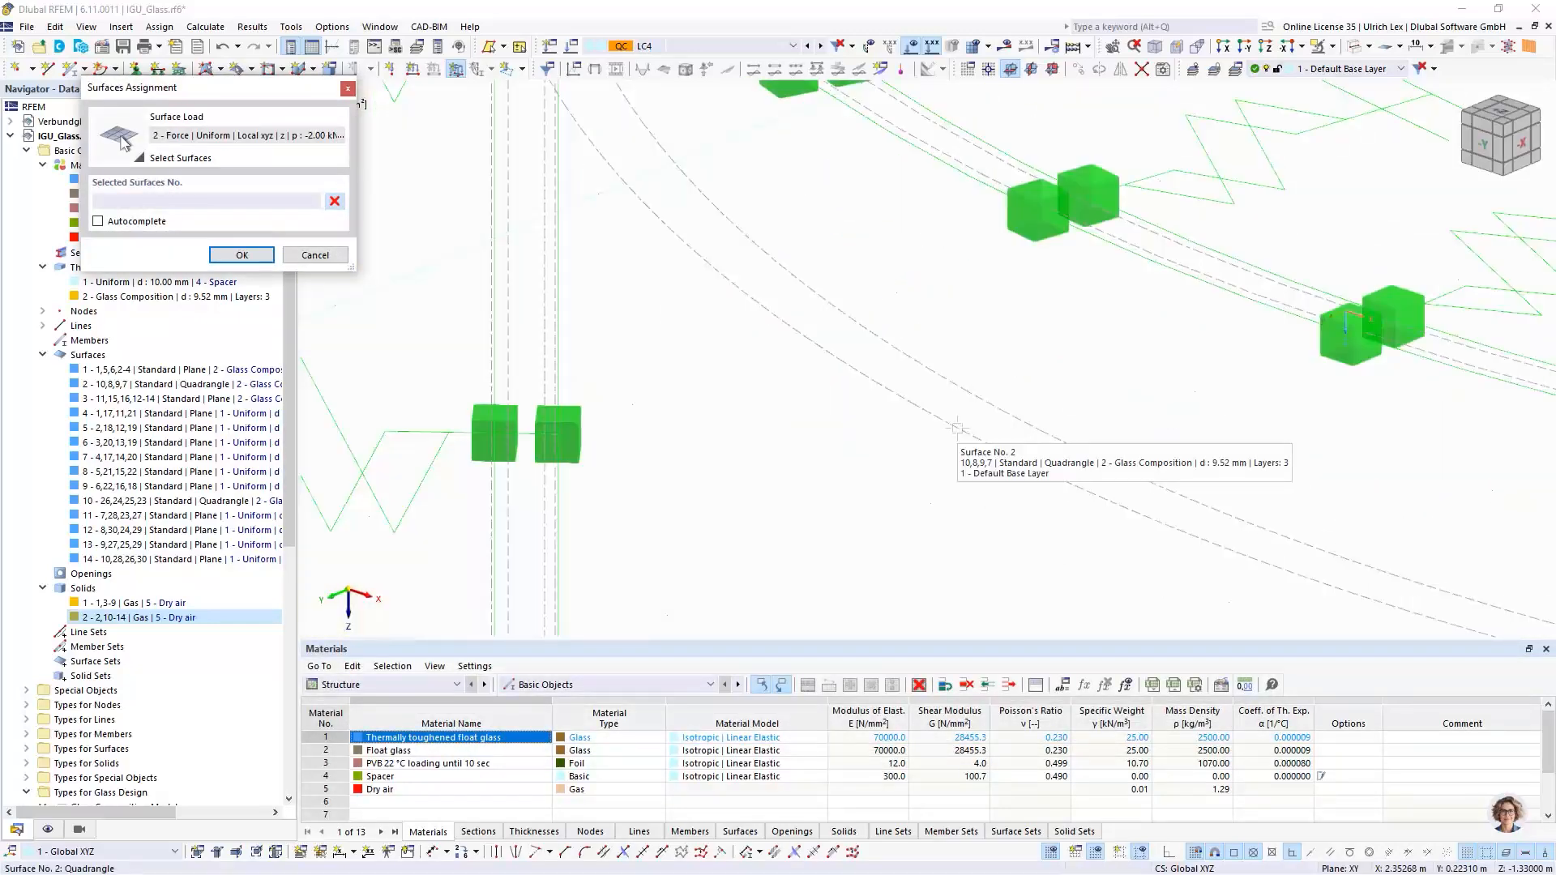
click(955, 427)
Step: Add the flat unit's surface 3 to the -2.00 kN/m² load's assignment and save the load
scroll(1043, 488, down, 10)
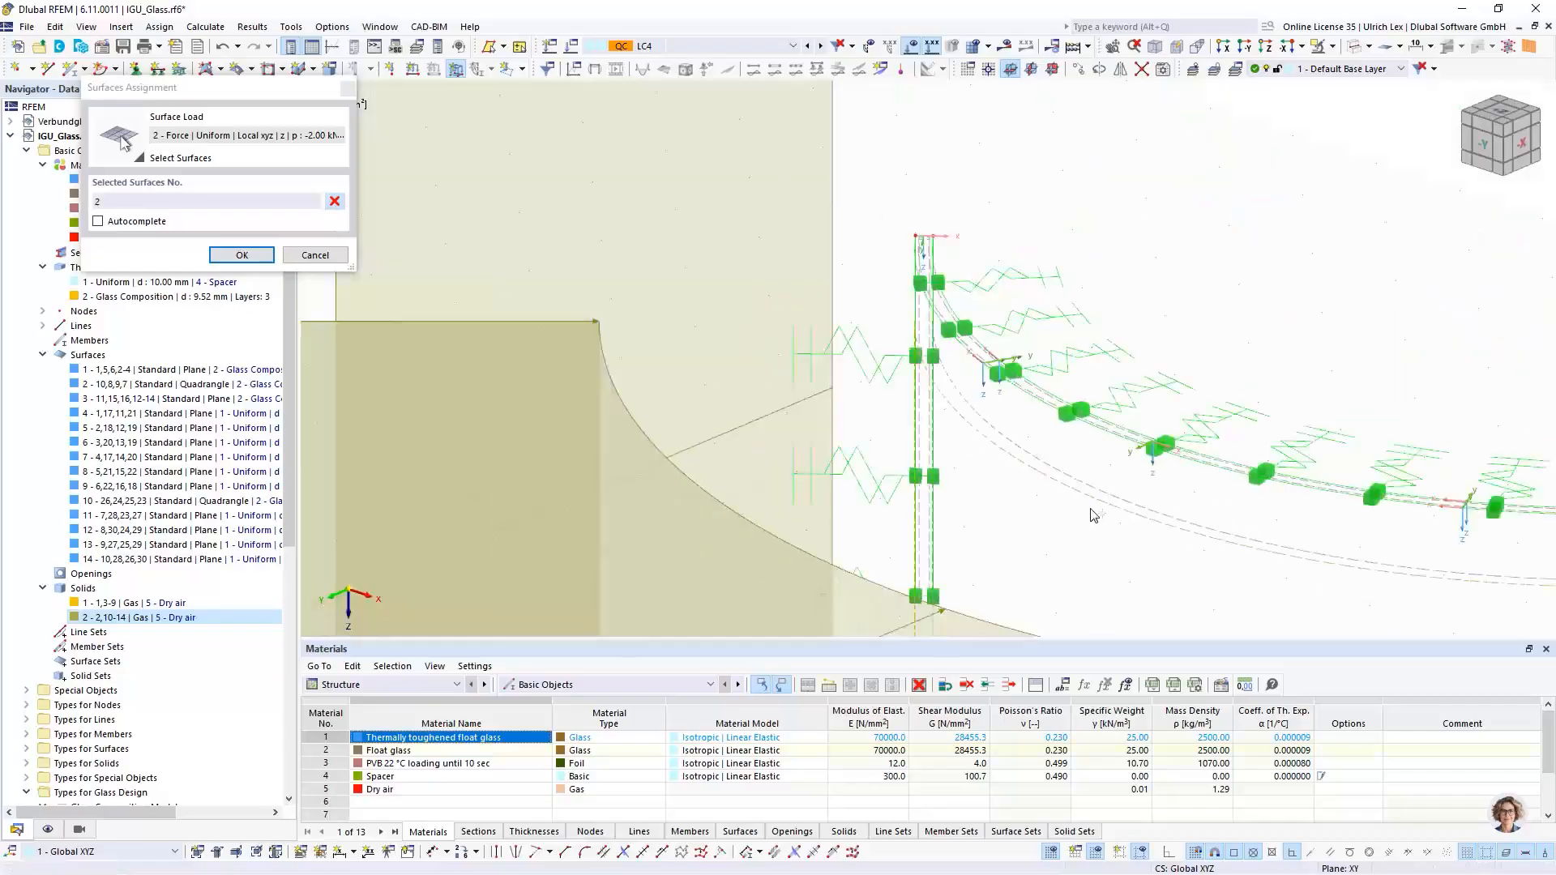
scroll(932, 468, up, 10)
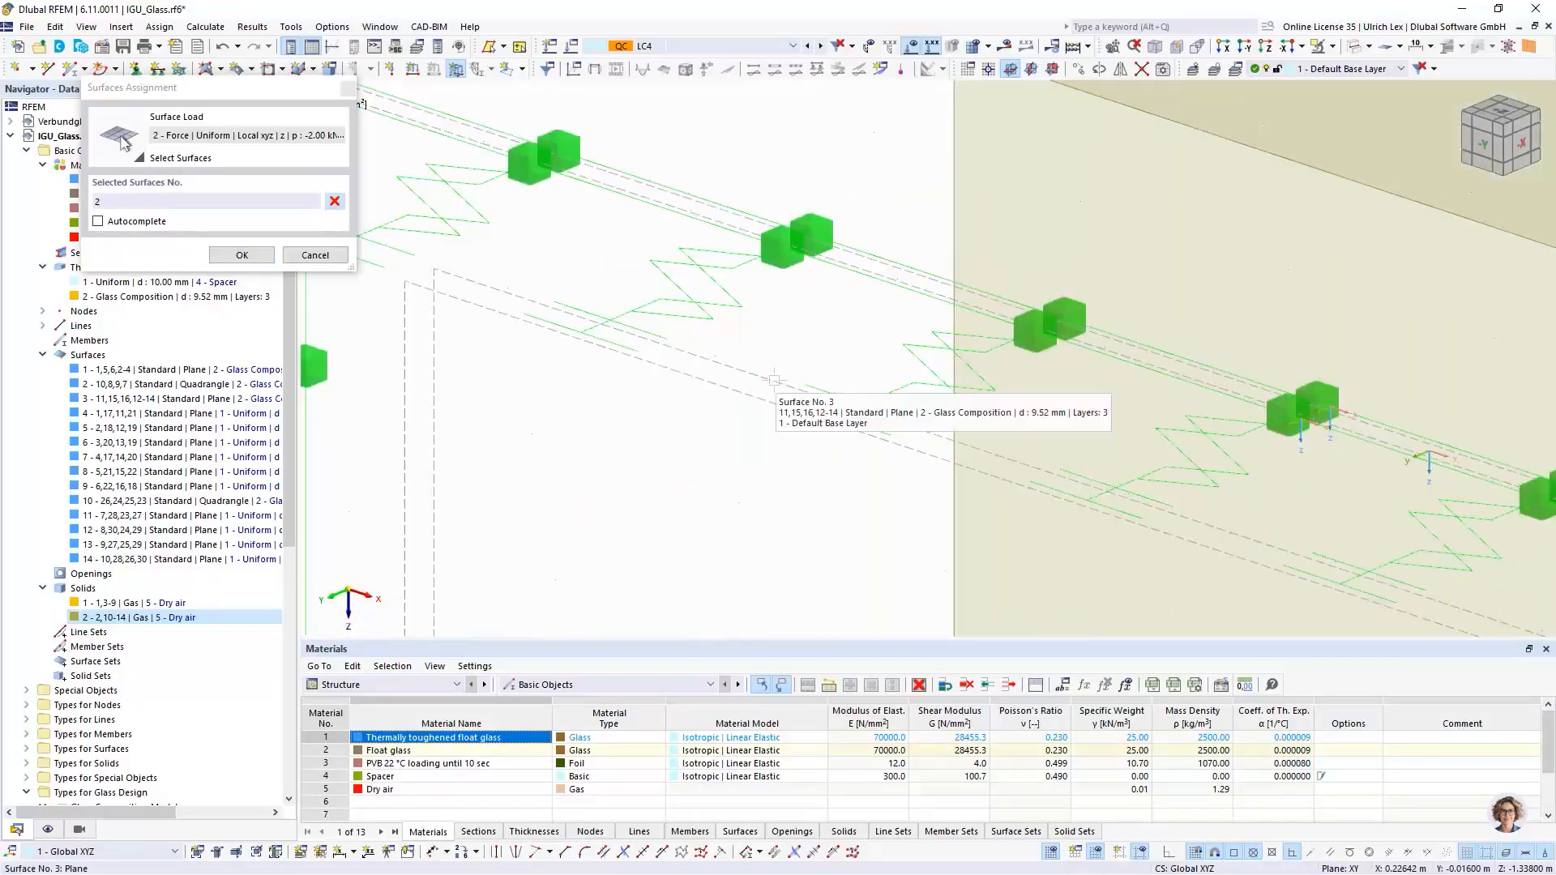
click(773, 378)
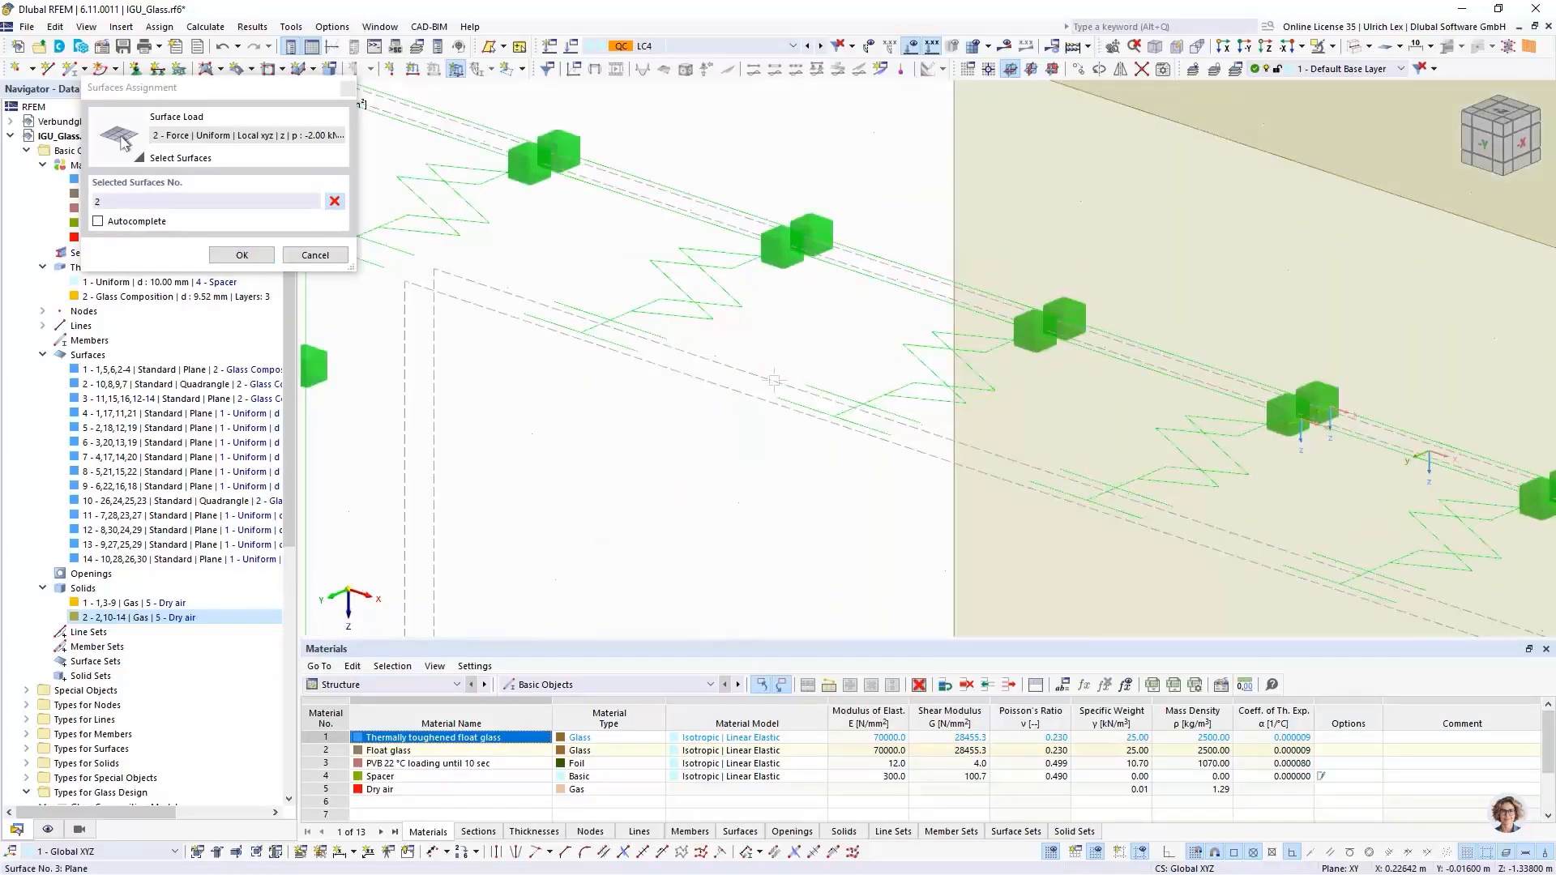
click(271, 261)
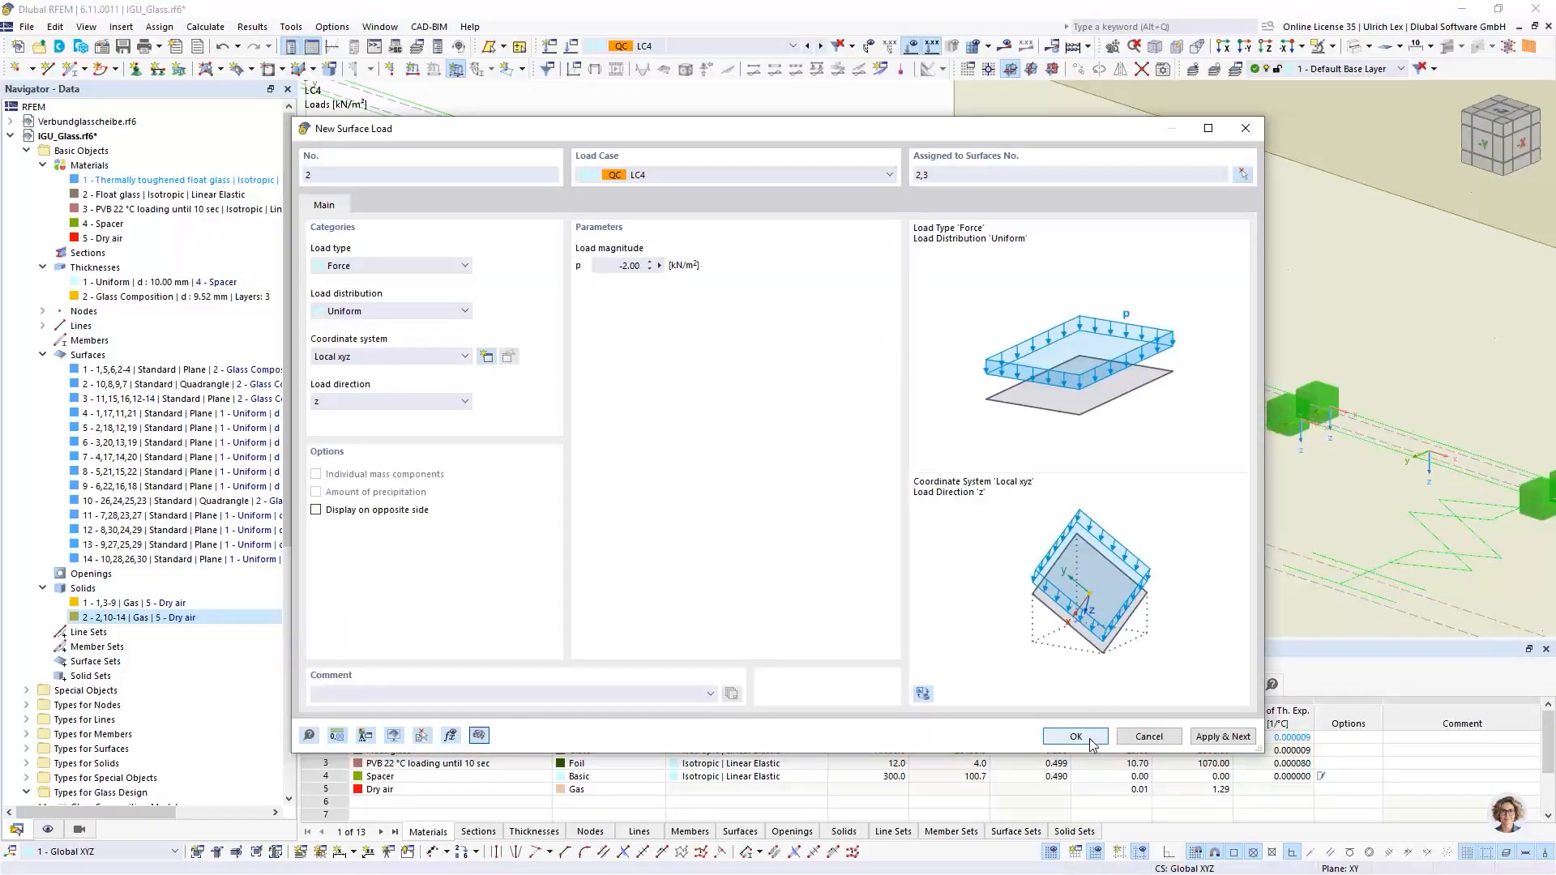
key(Return)
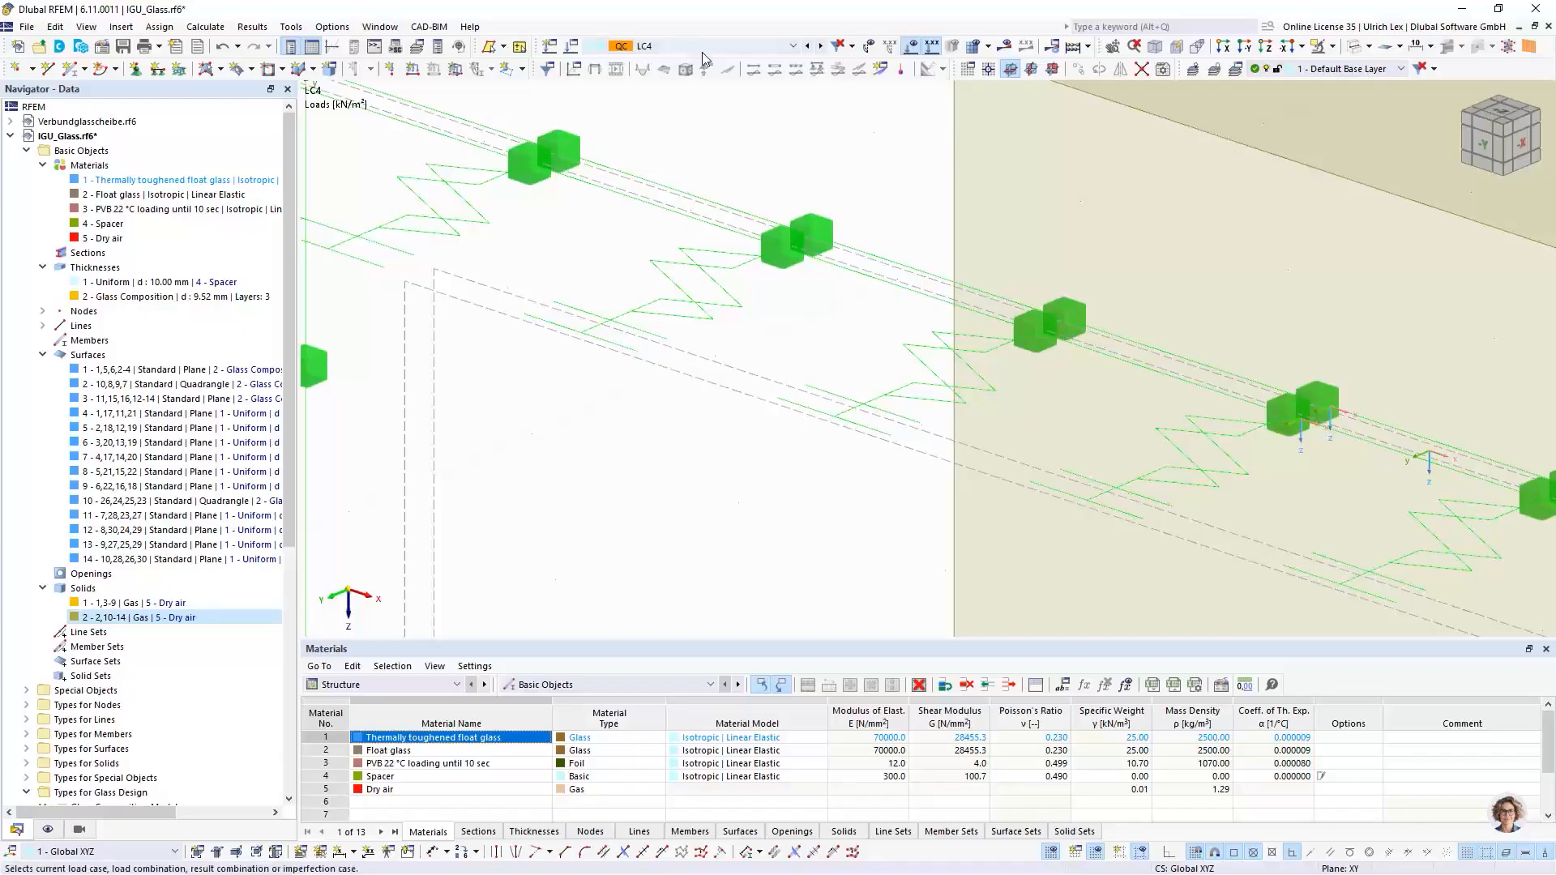
Step: Make LC5 the active load case and bring the flat unit into view
click(771, 46)
click(734, 113)
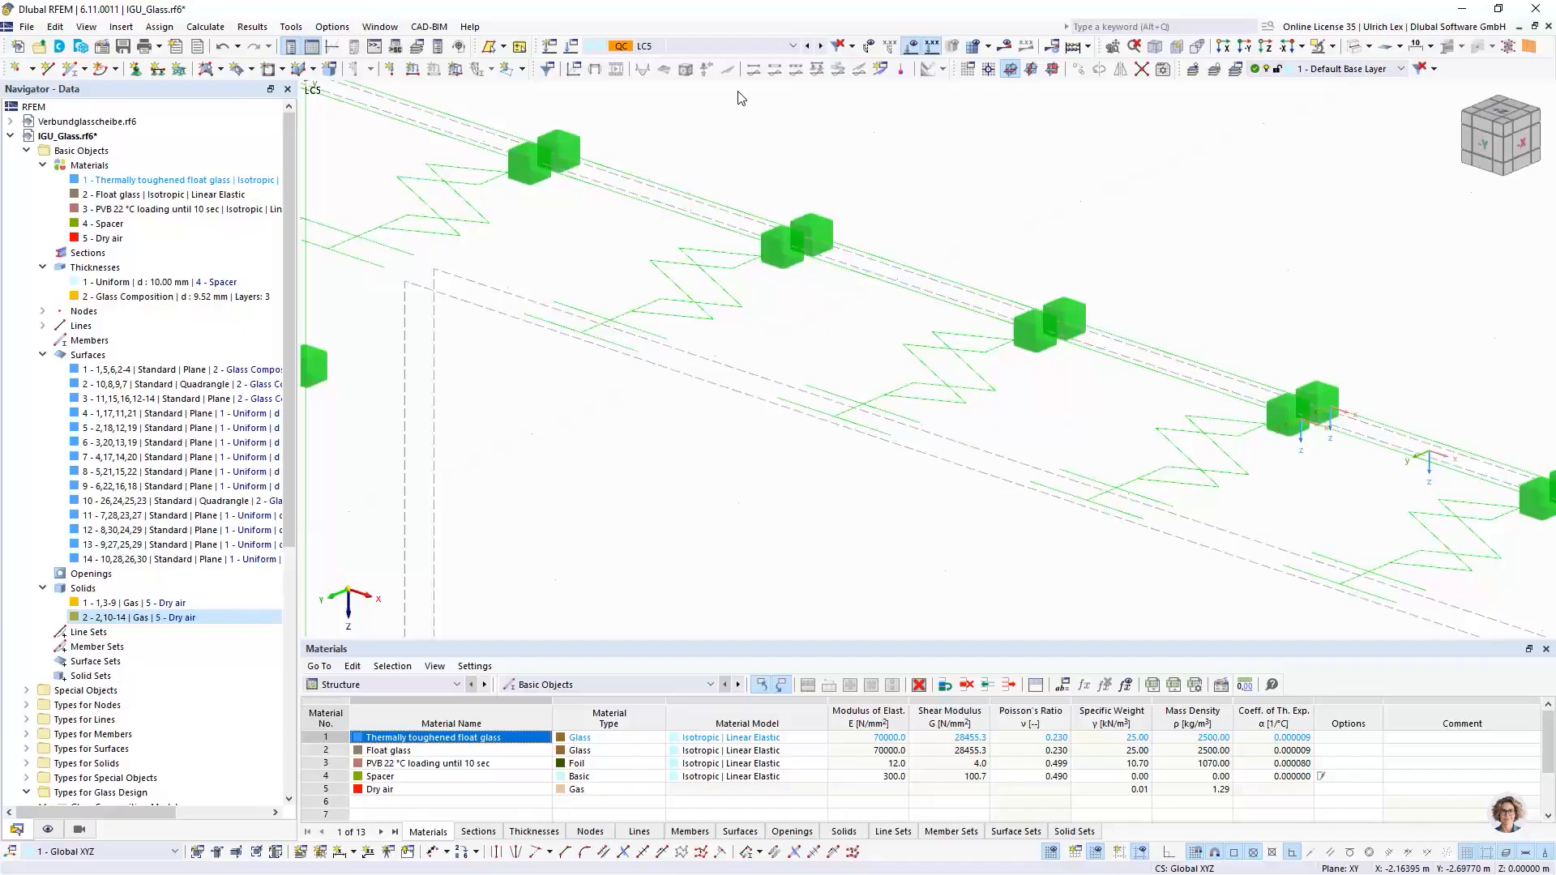
click(618, 70)
scroll(716, 105, down, 3)
scroll(688, 118, down, 2)
scroll(462, 130, down, 2)
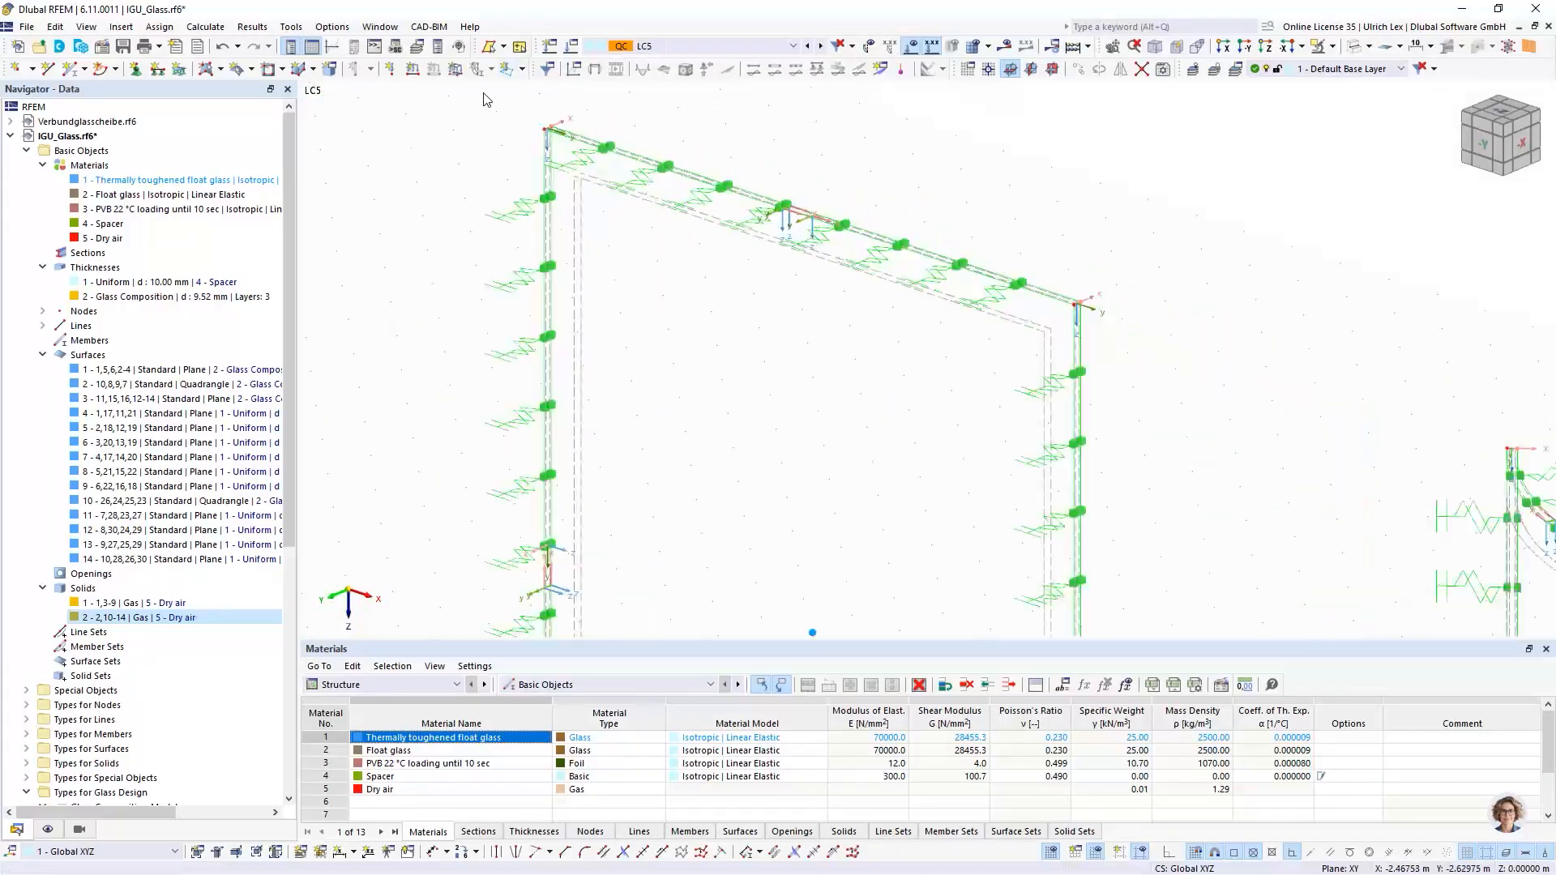
Step: Create a new solid load in LC5 of type Temperature with uniform distribution and a magnitude of 20.0 °C
click(523, 70)
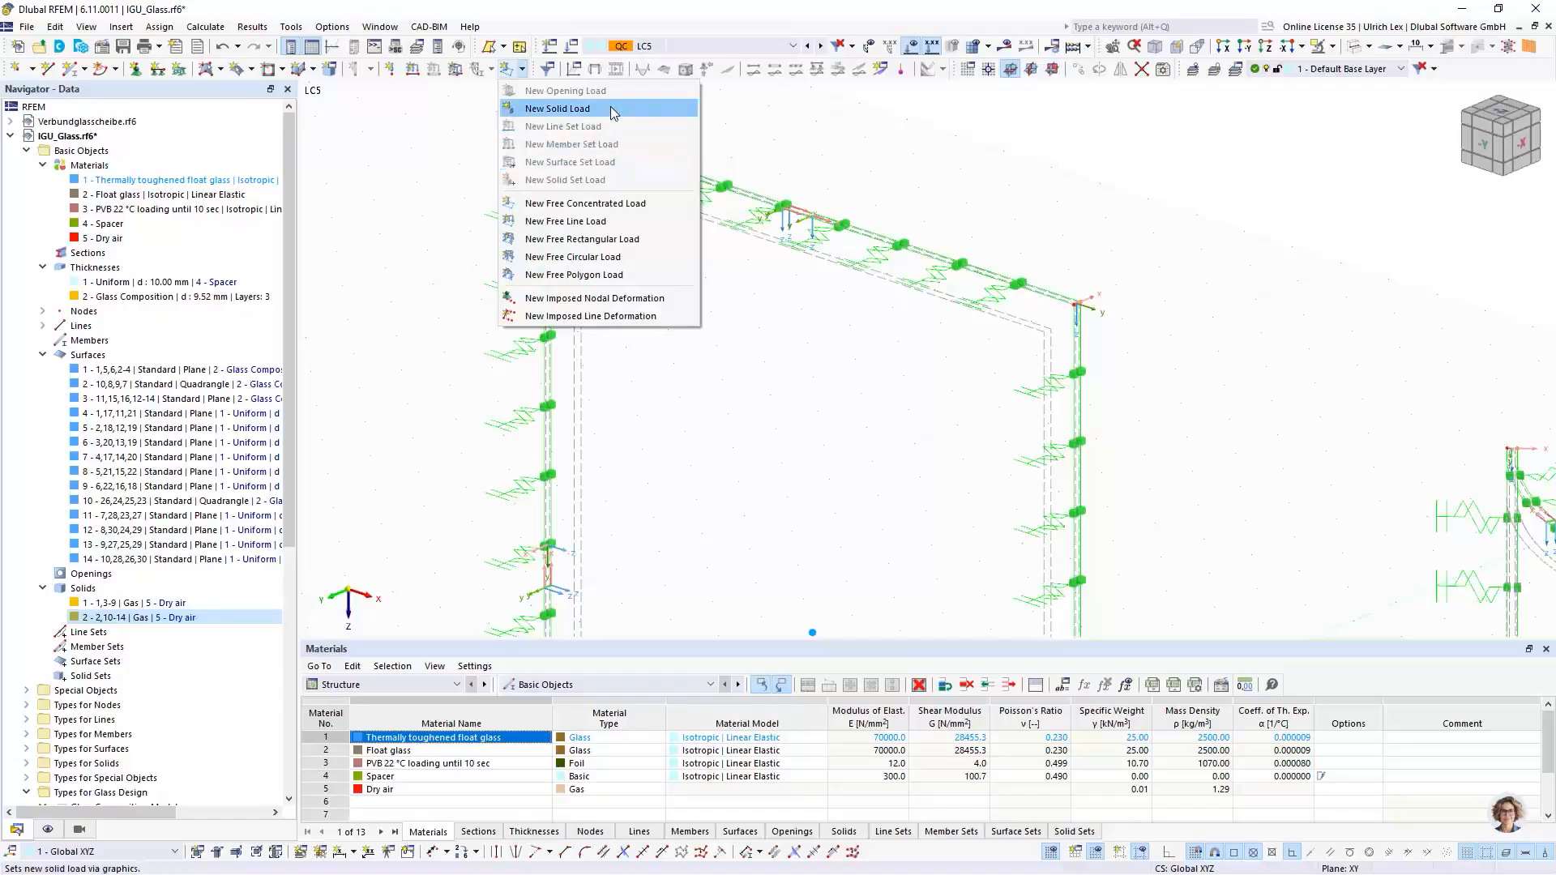
click(578, 112)
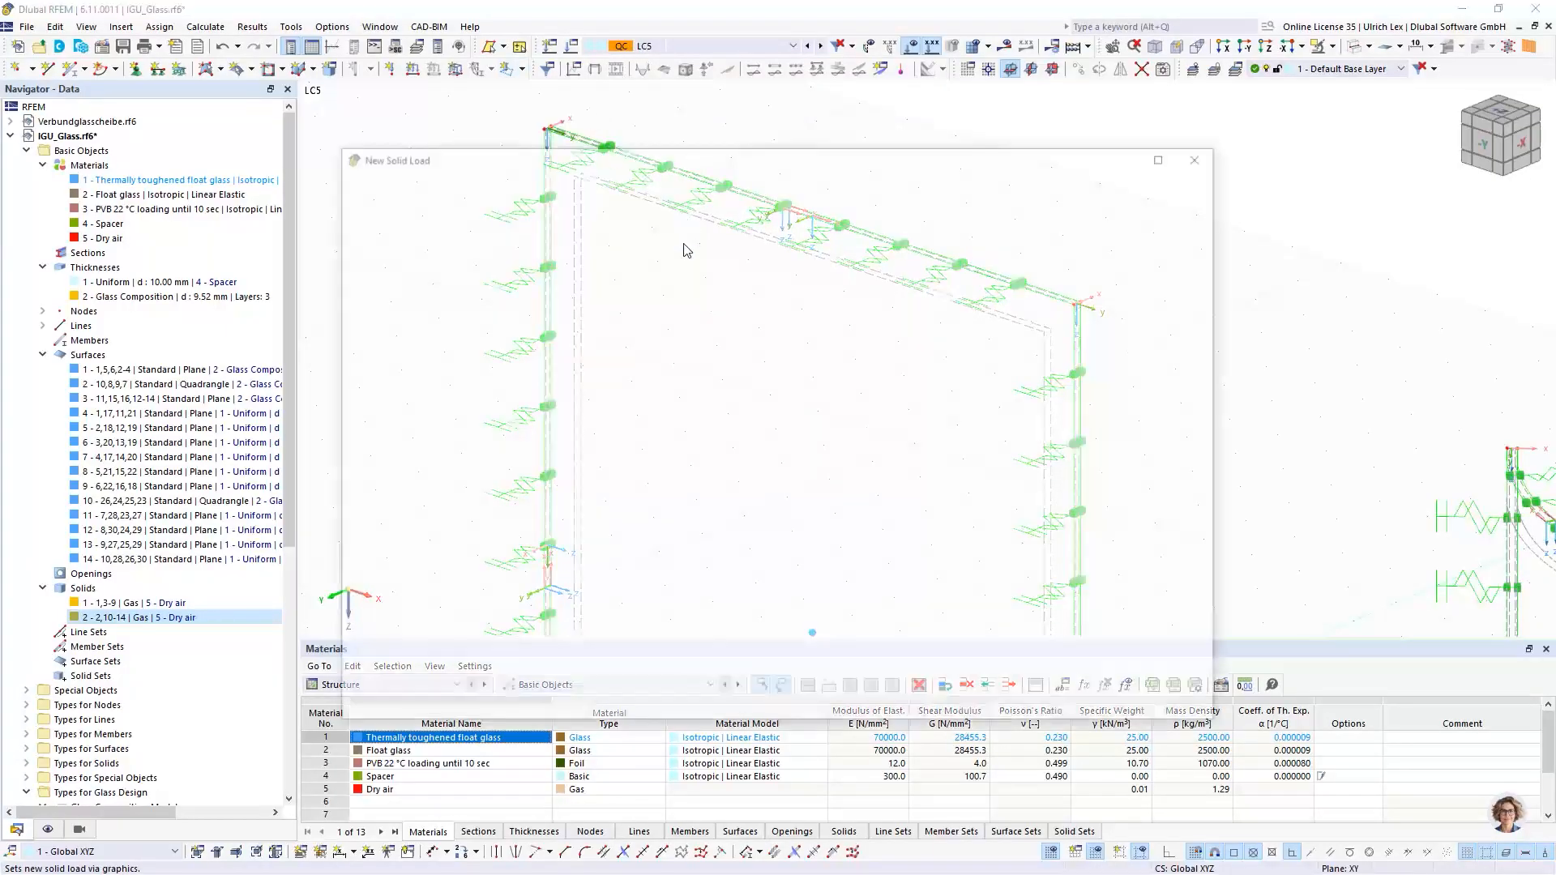
click(454, 293)
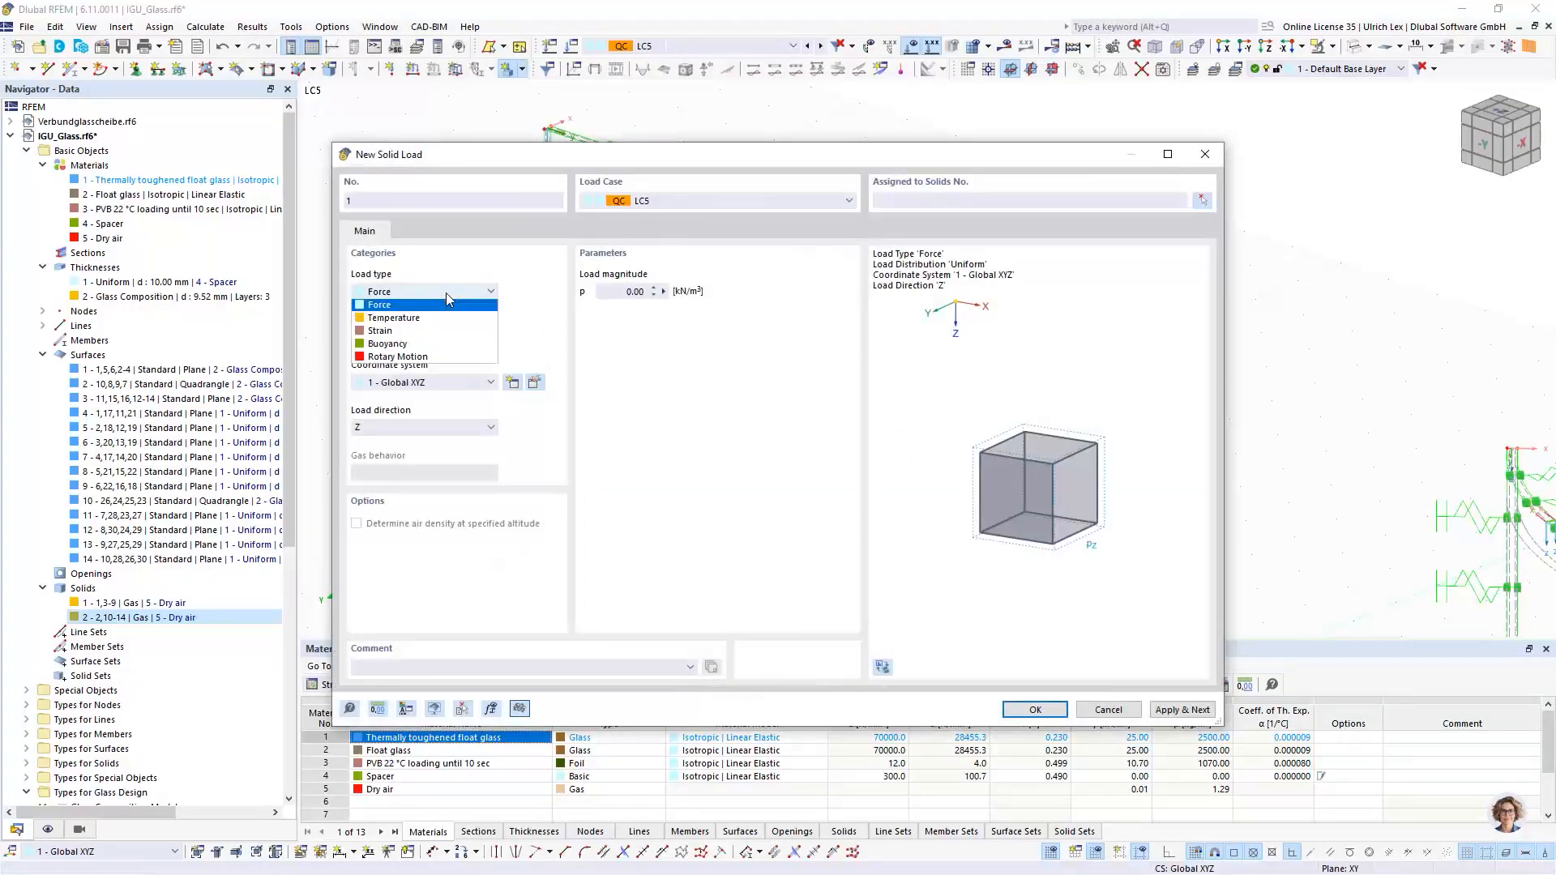
click(432, 318)
click(640, 291)
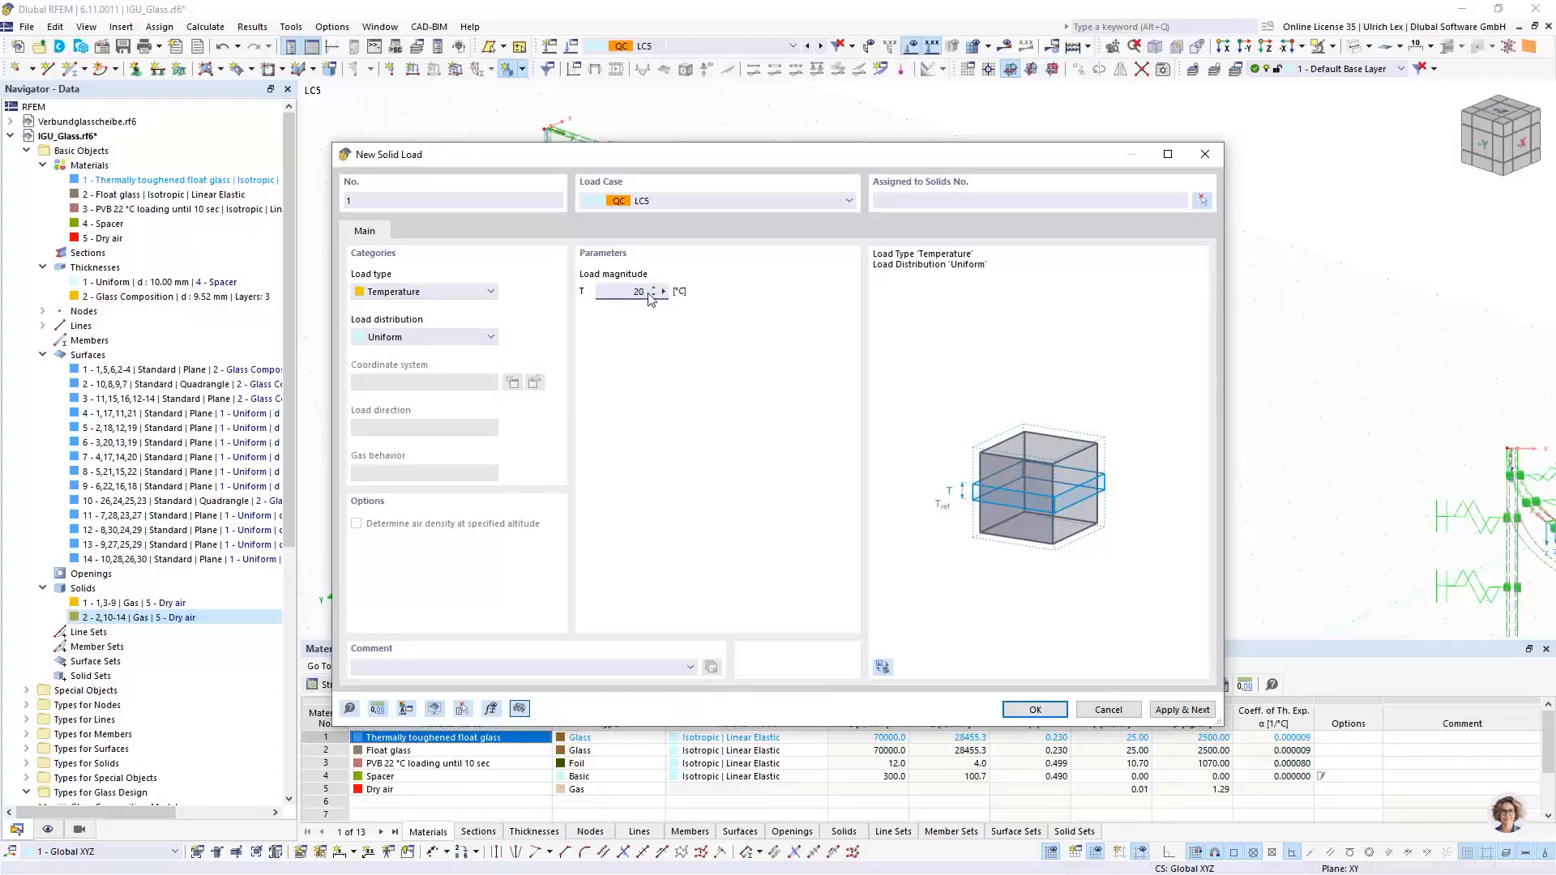
Step: Assign the temperature load to gas solids 1 and 2 of the flat and curved units, and save it
click(1200, 201)
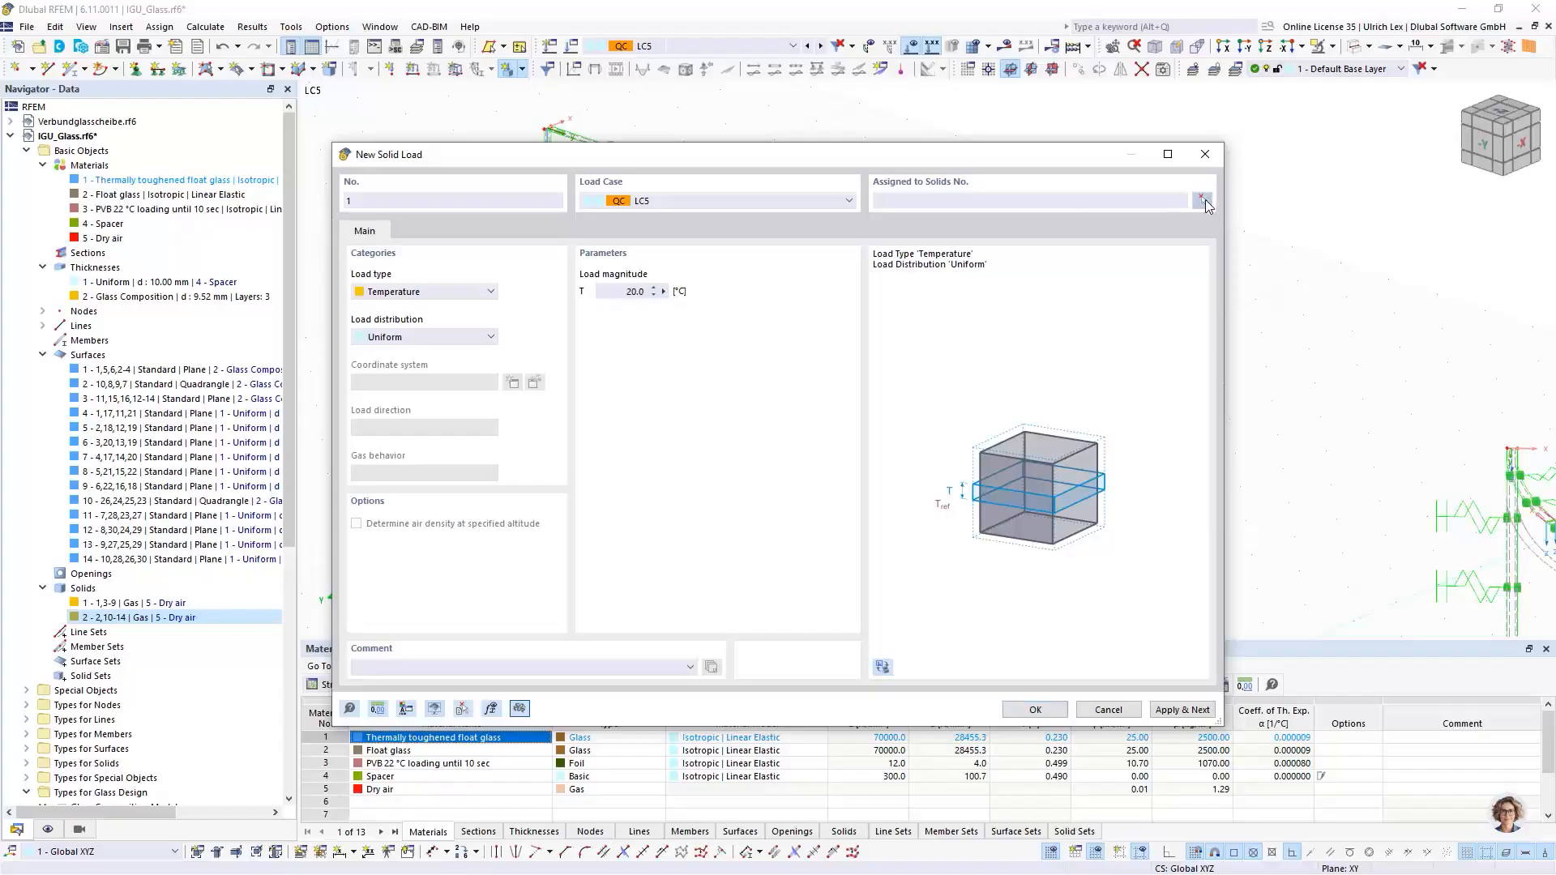
scroll(811, 430, down, 2)
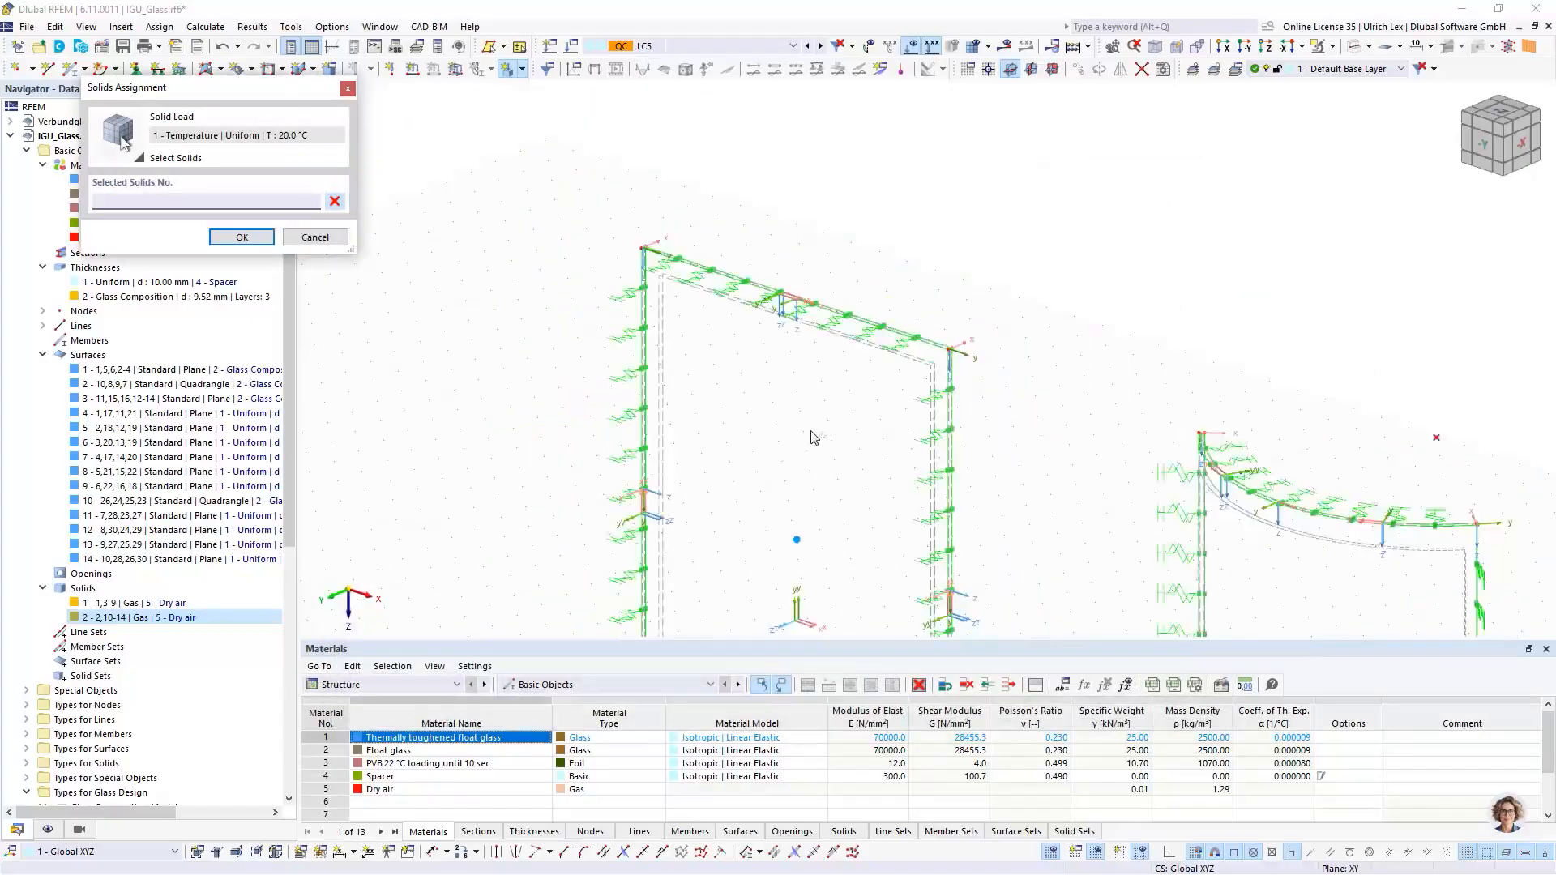
click(805, 543)
scroll(931, 571, down, 2)
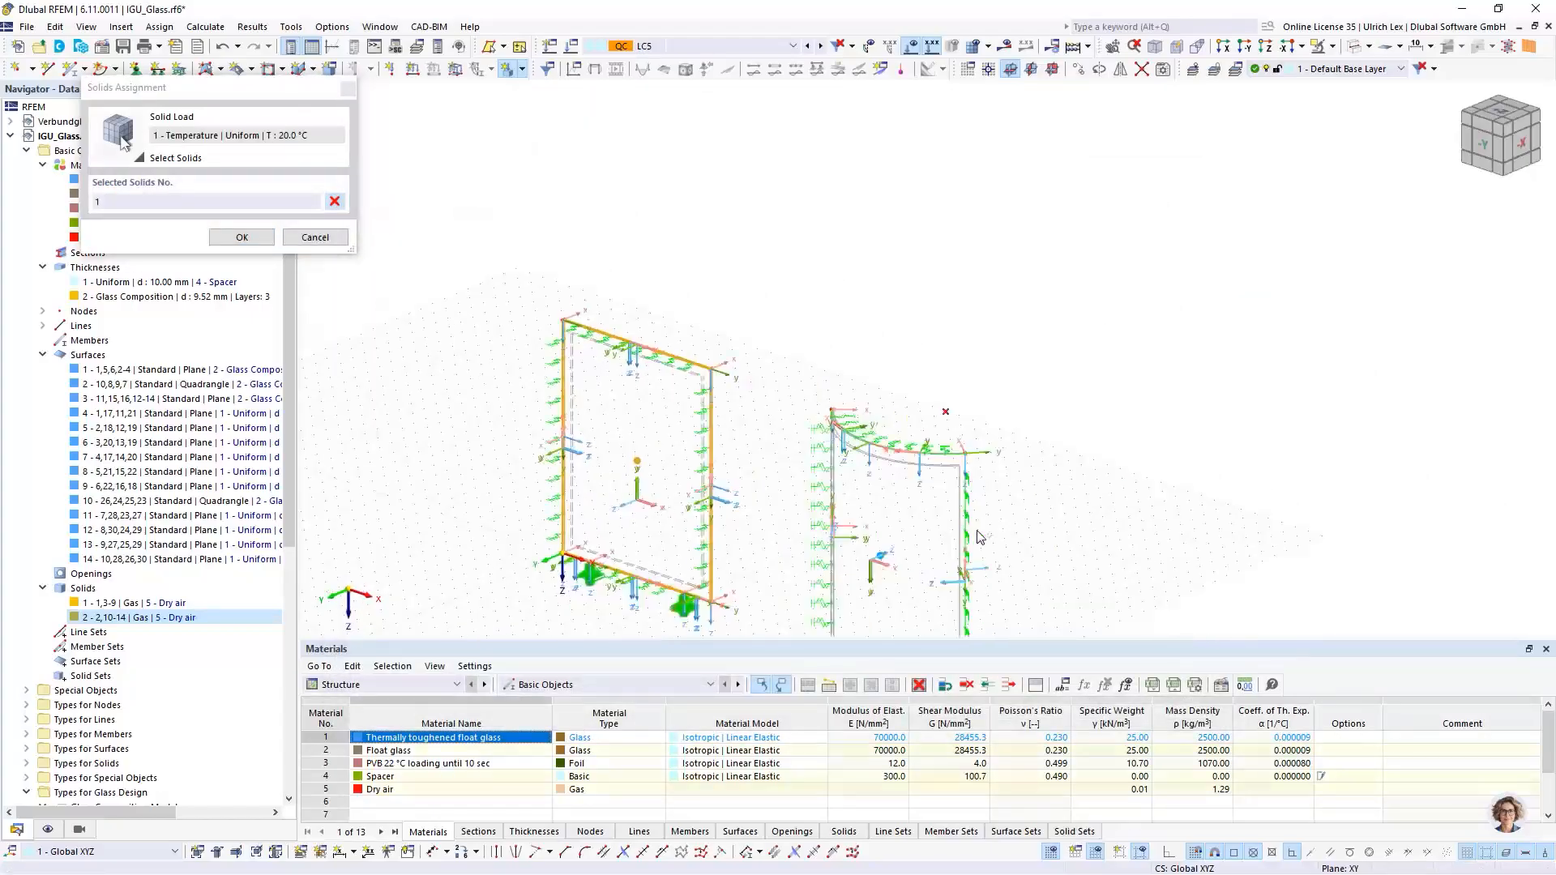
click(883, 558)
scroll(779, 534, up, 2)
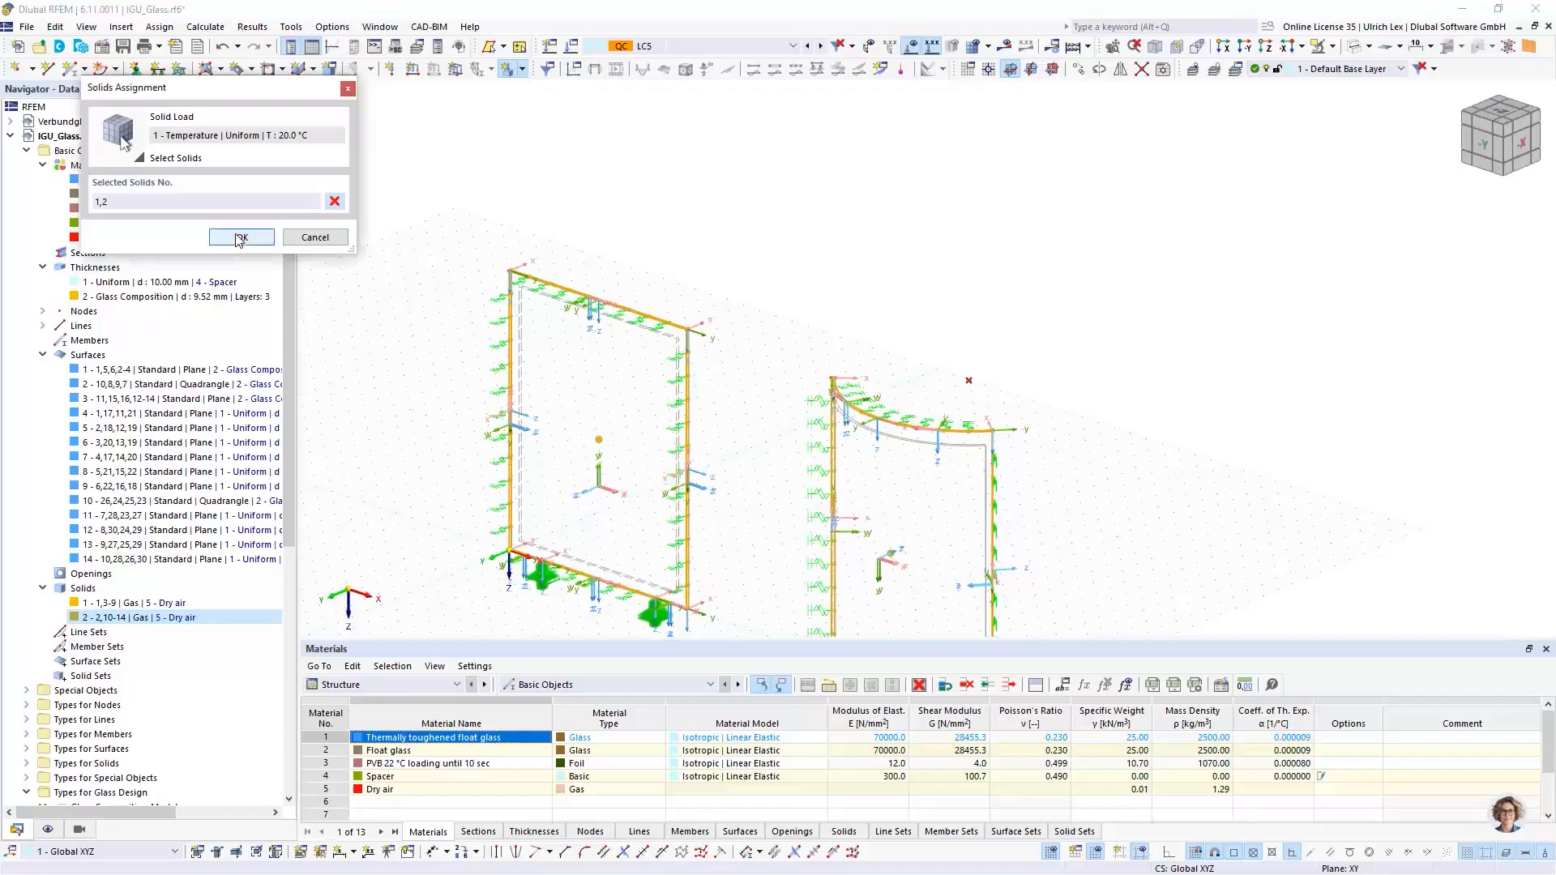
click(241, 238)
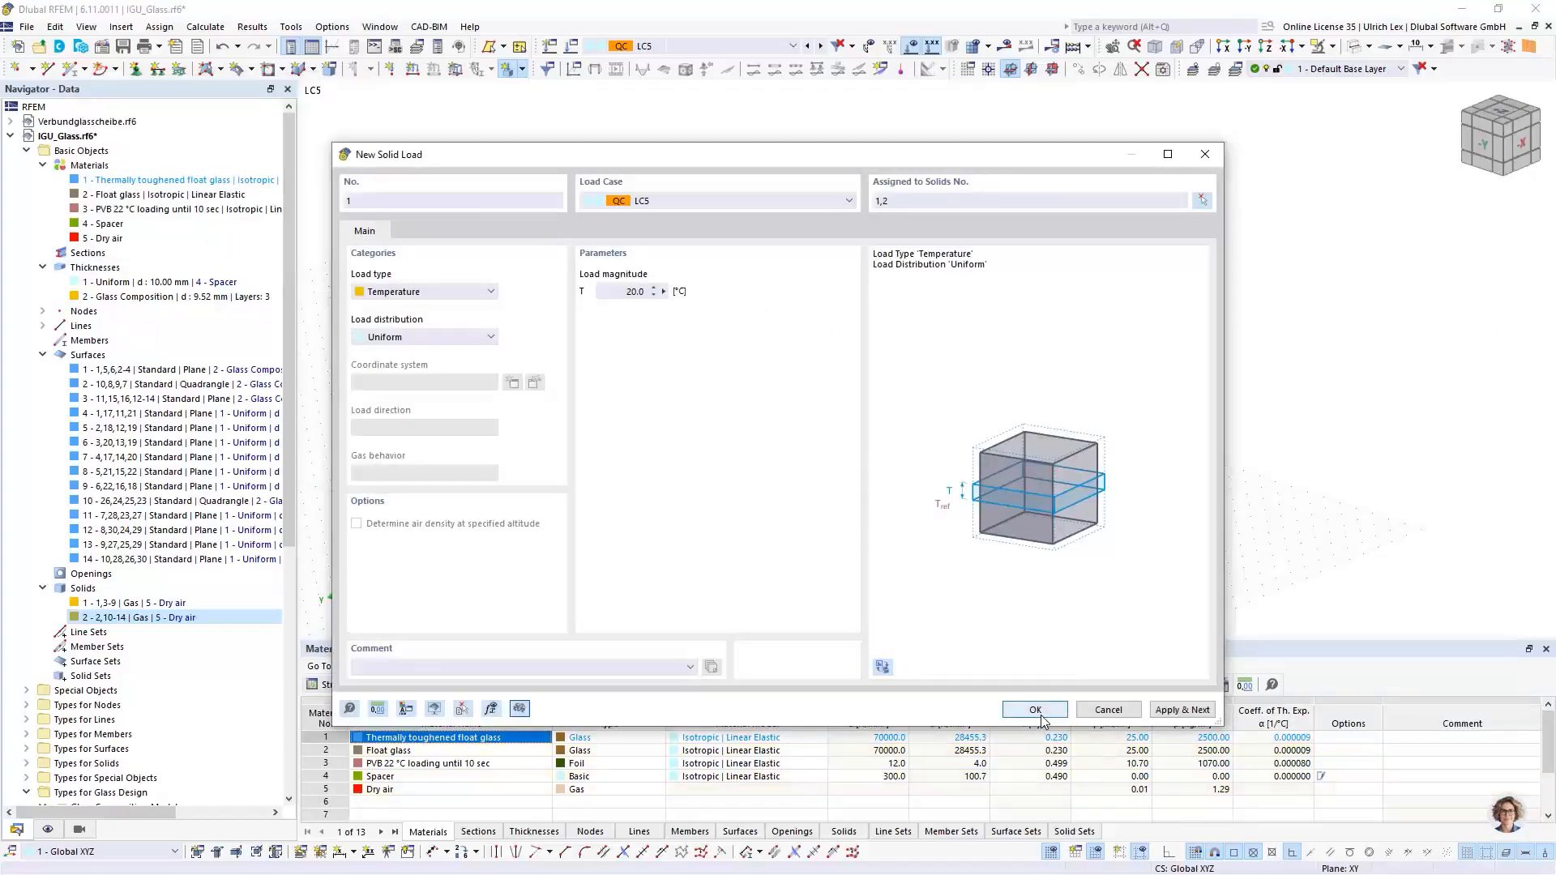
key(Return)
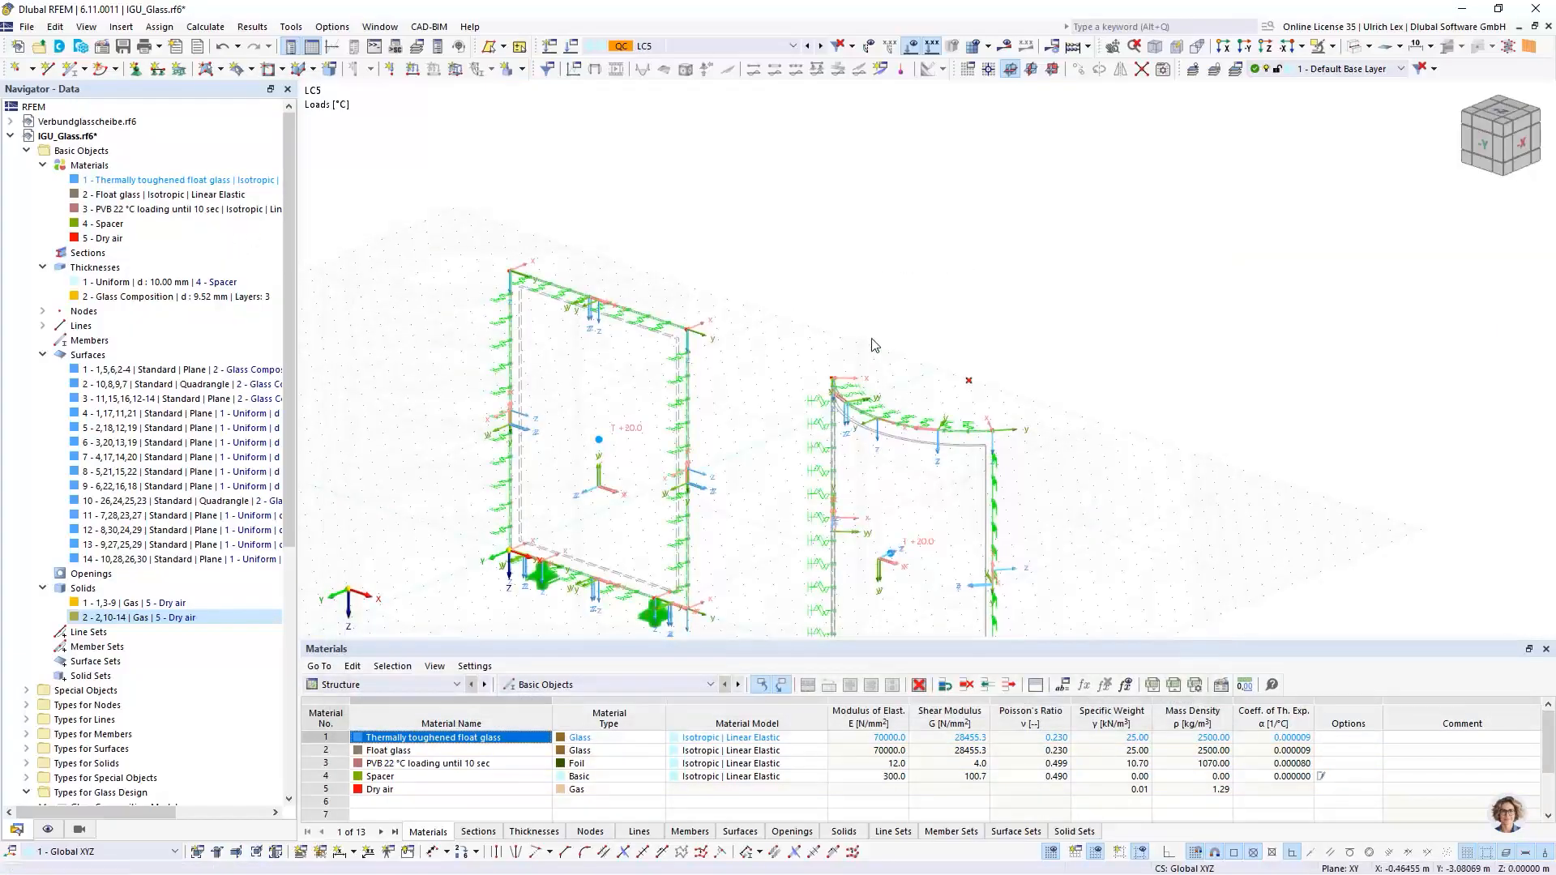
Step: Examine the temperature load in LC5 and the flat unit's pane edges and line supports around its upper corner
scroll(662, 372, up, 3)
scroll(705, 373, down, 3)
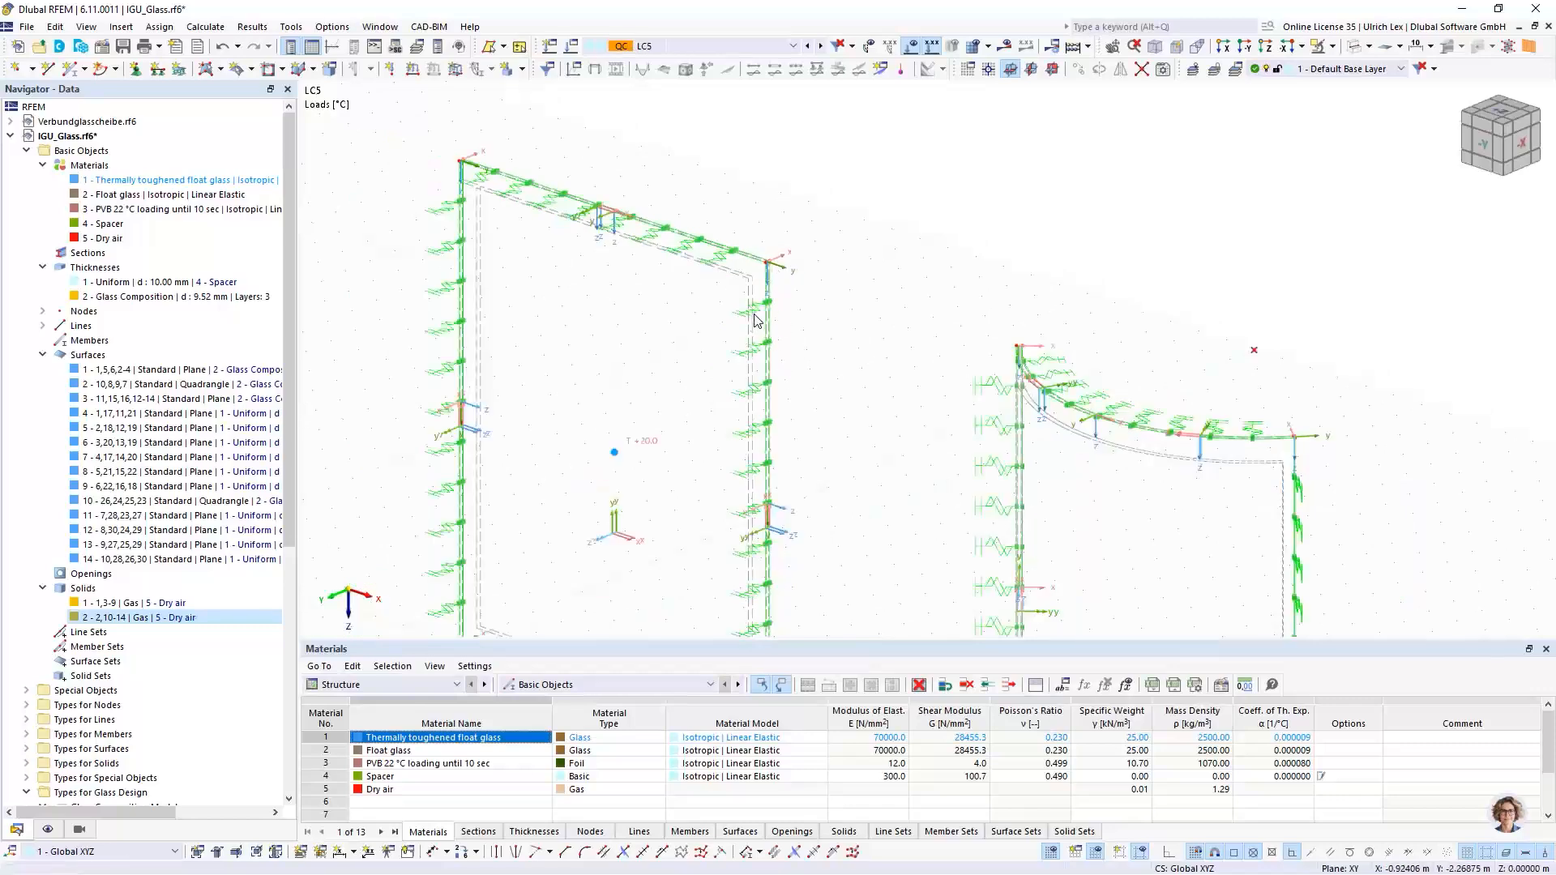
scroll(752, 292, up, 3)
scroll(748, 266, down, 1)
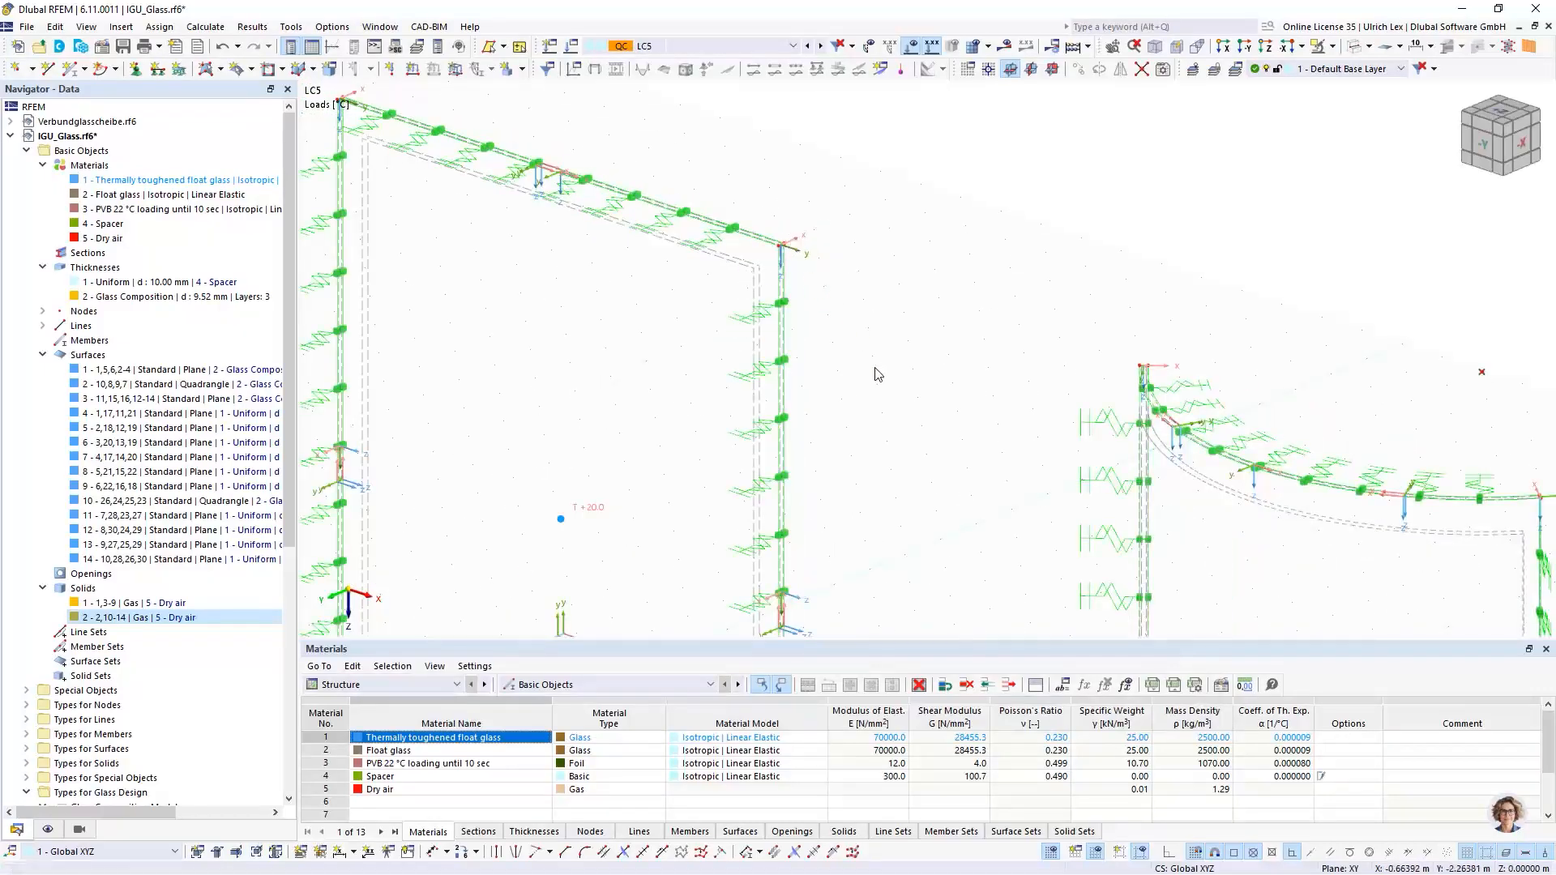
ctrl+middle_drag(877, 380, 887, 381)
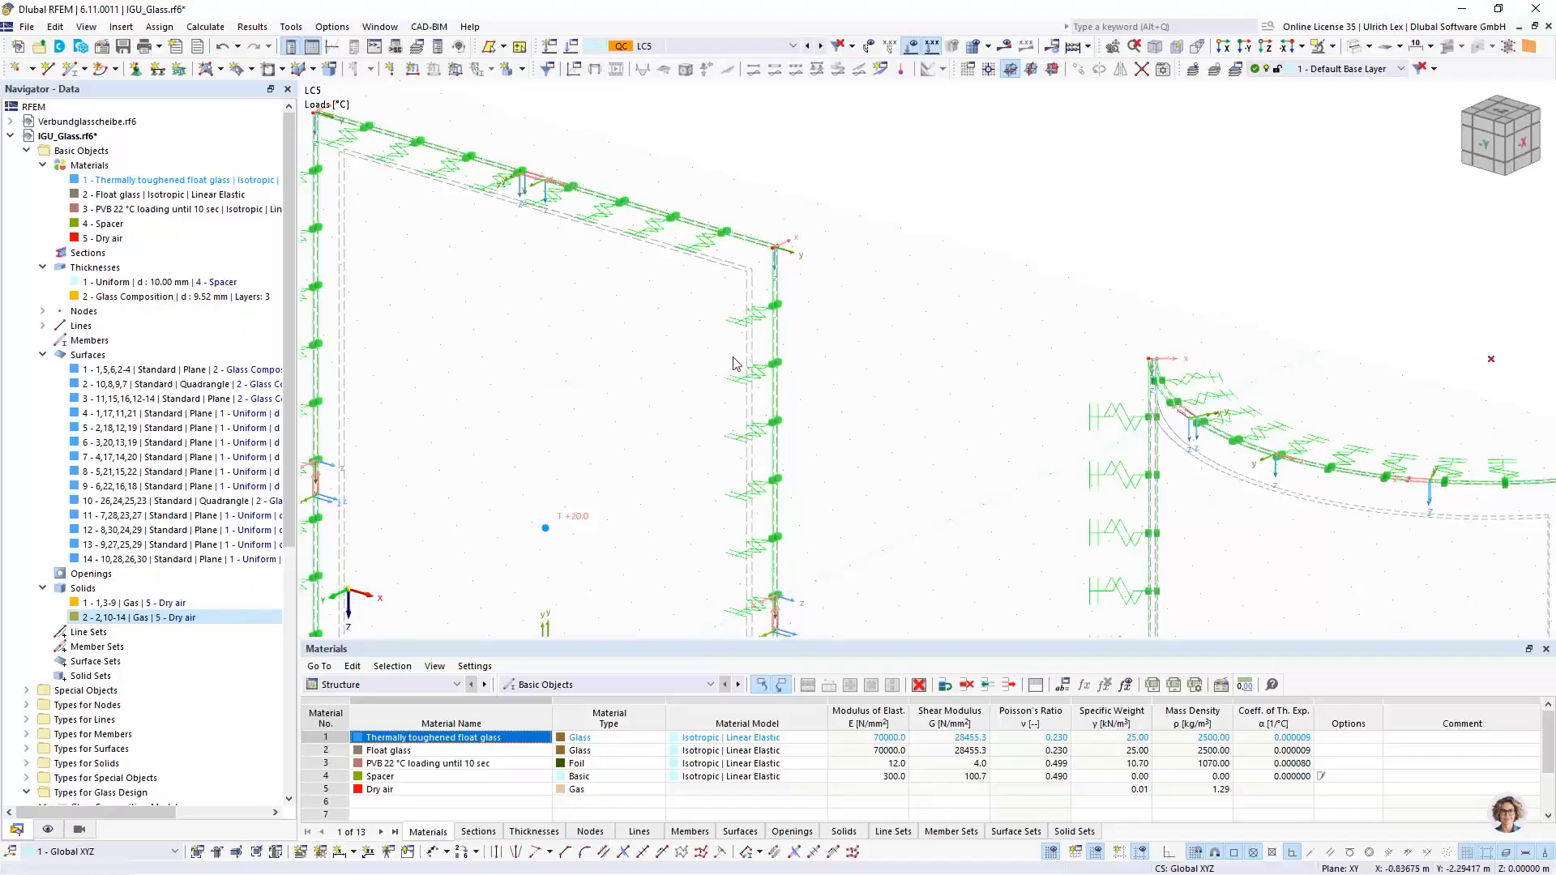
scroll(745, 285, up, 3)
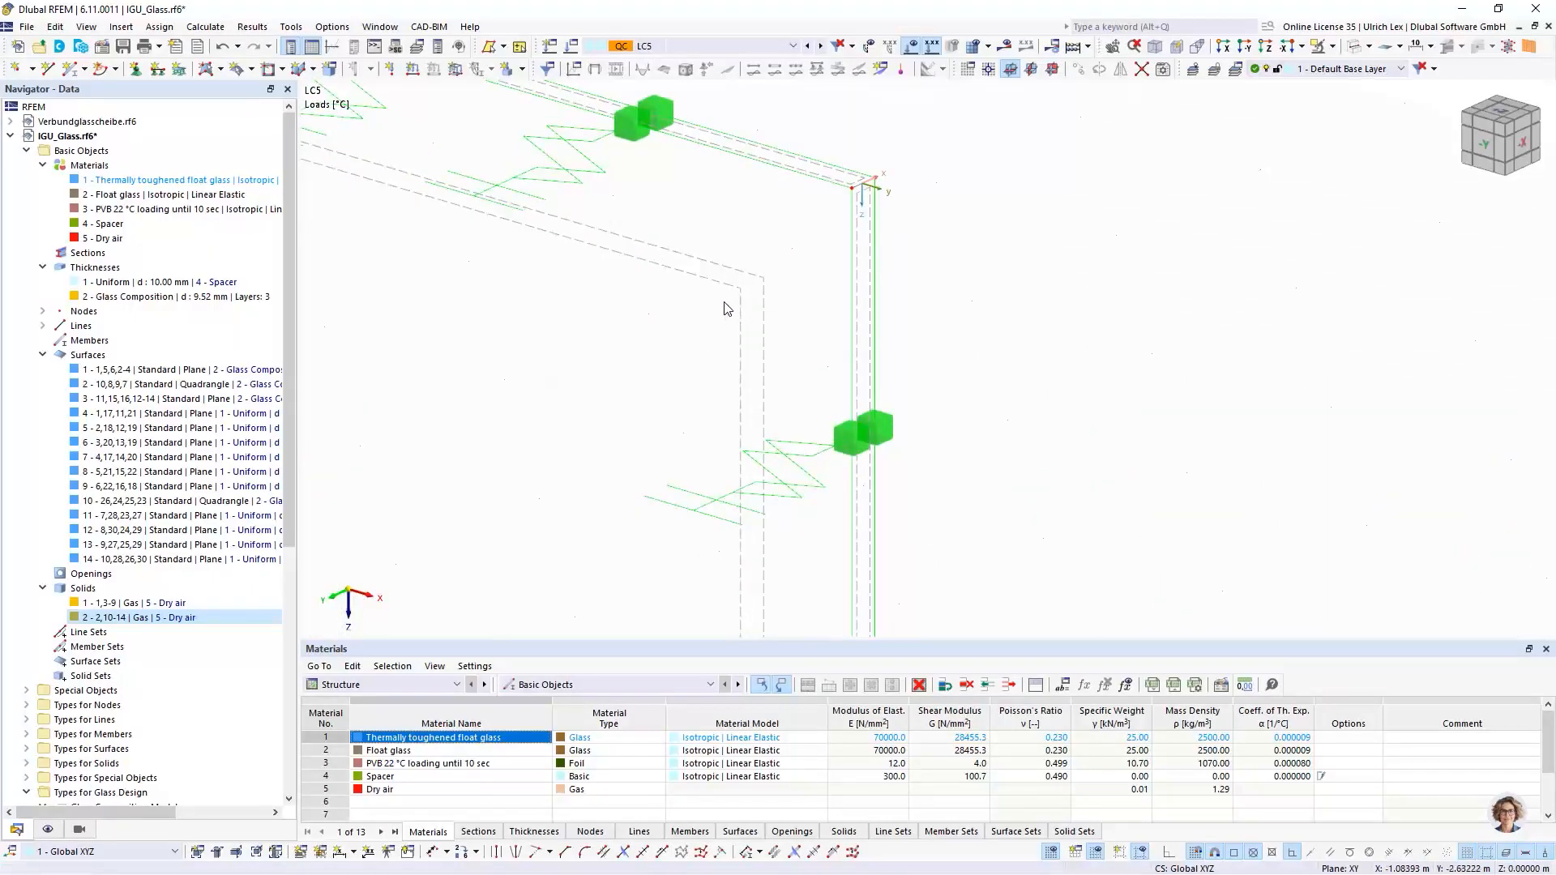
scroll(811, 259, down, 2)
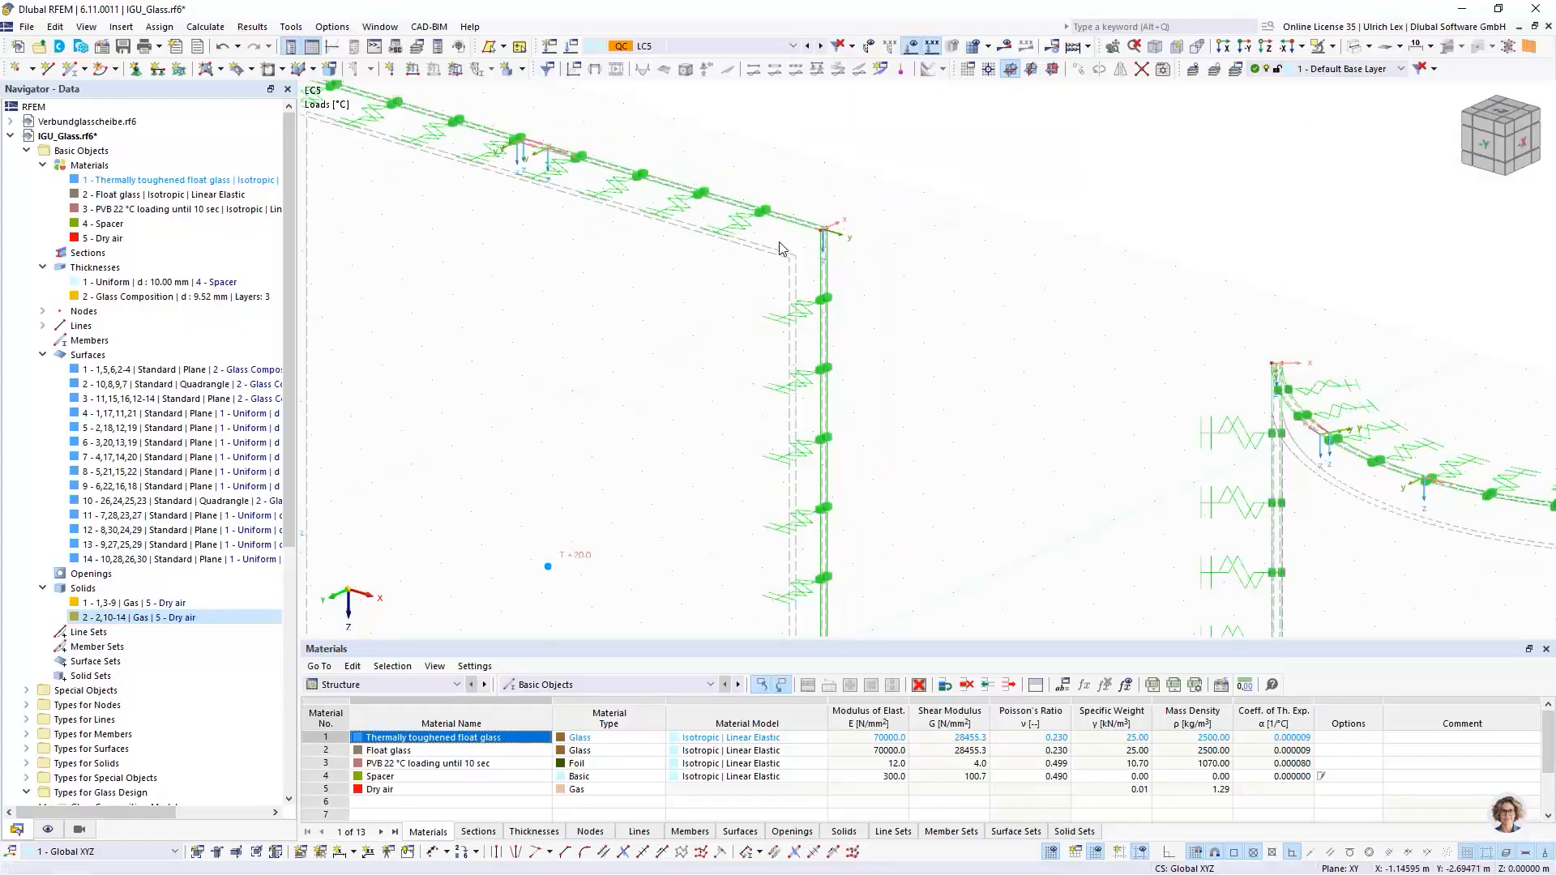
scroll(817, 253, down, 1)
scroll(783, 248, up, 3)
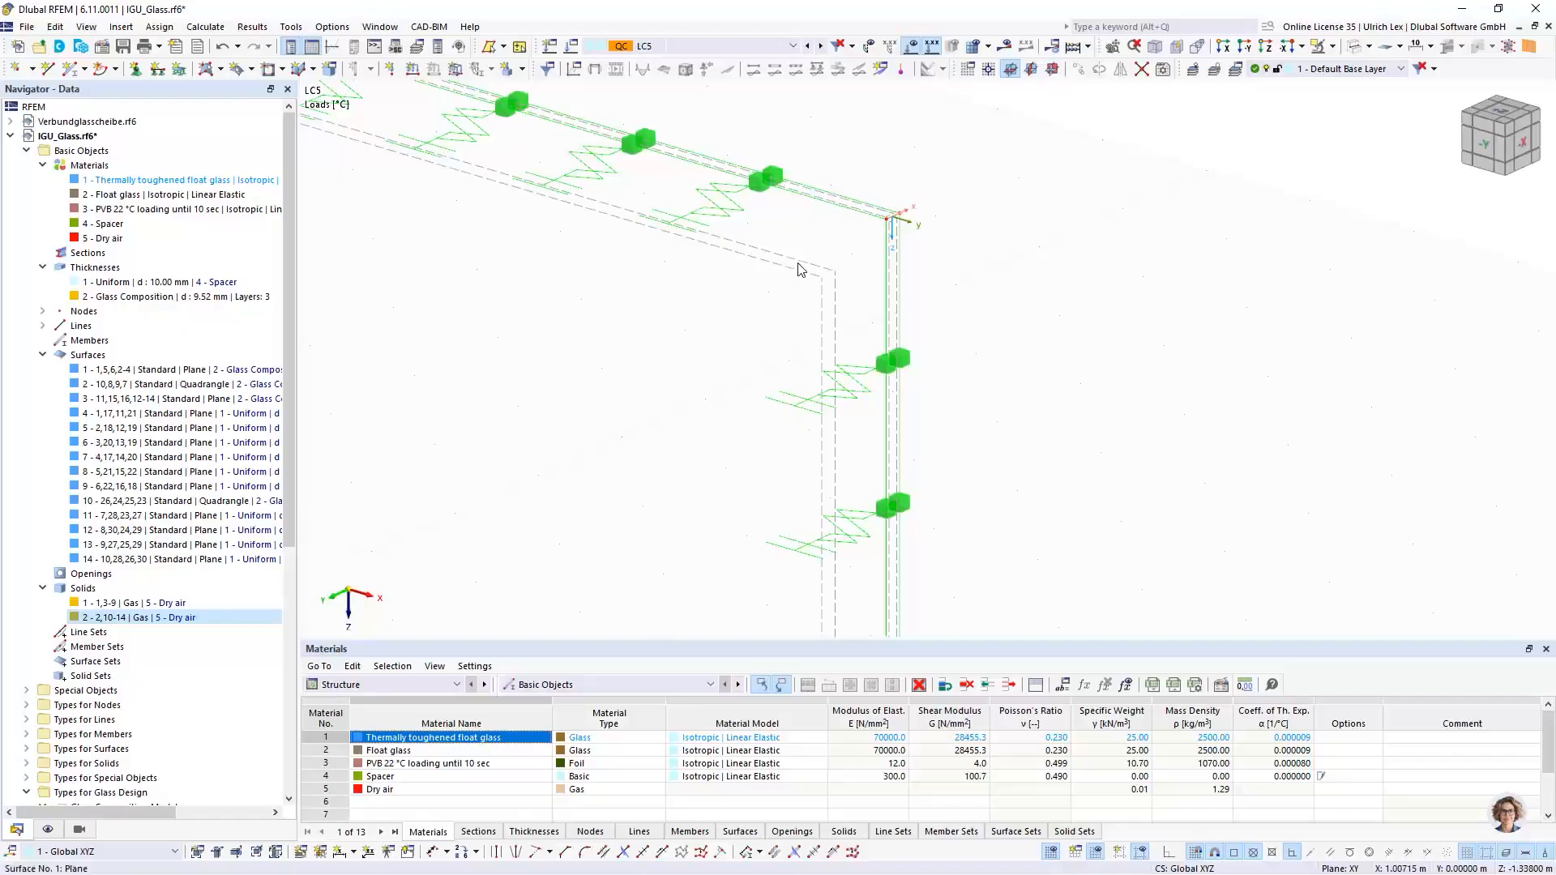
mouse_move(807, 268)
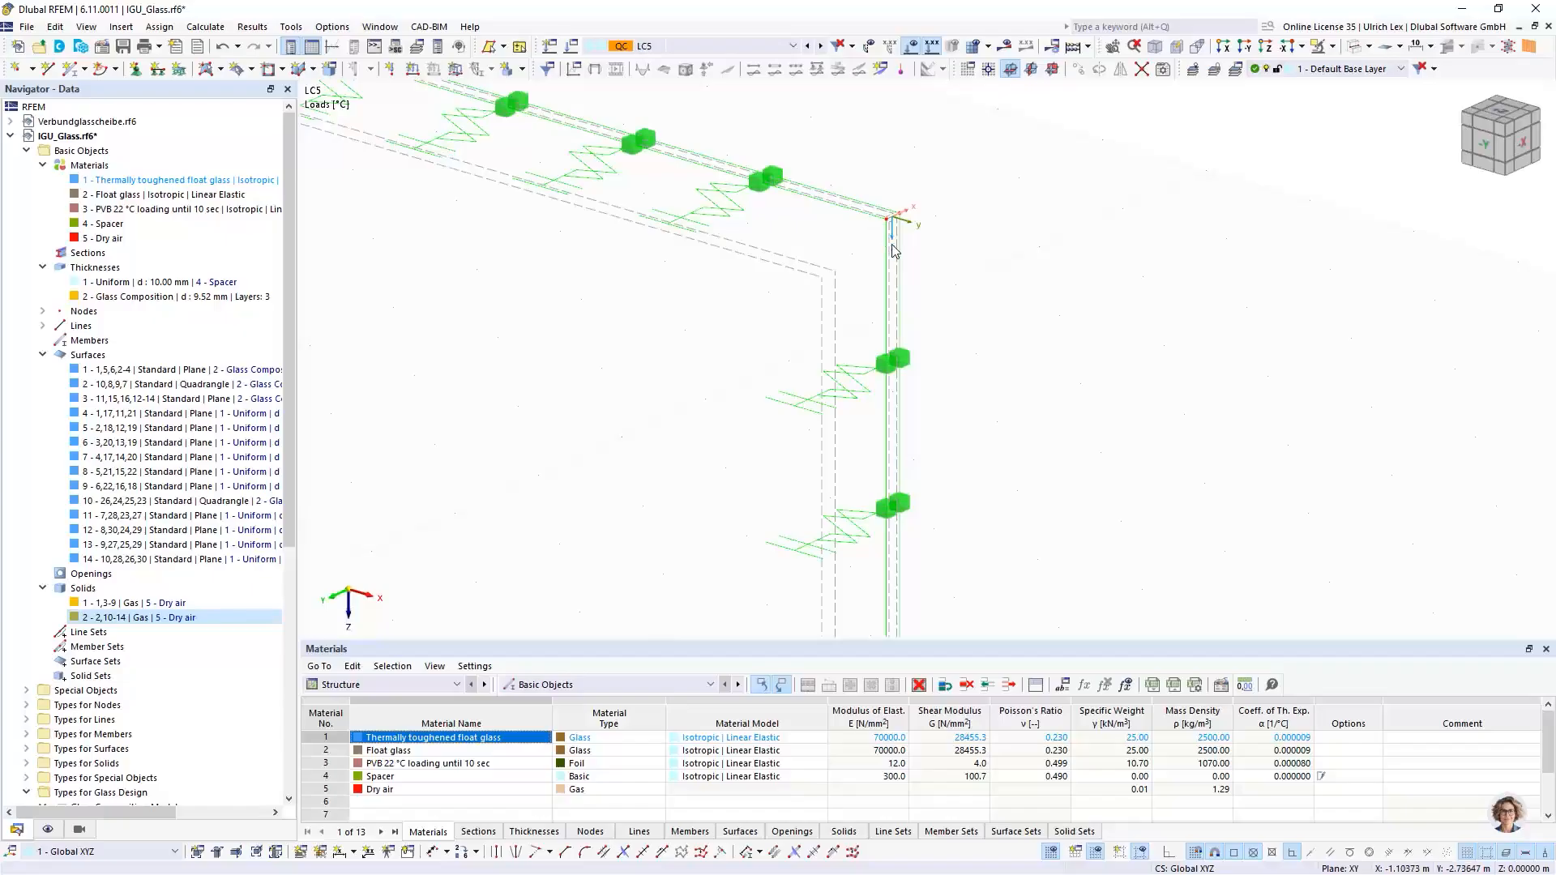
Step: Switch the display to solid mode and examine the flat and curved glass units with their supports
scroll(894, 250, down, 5)
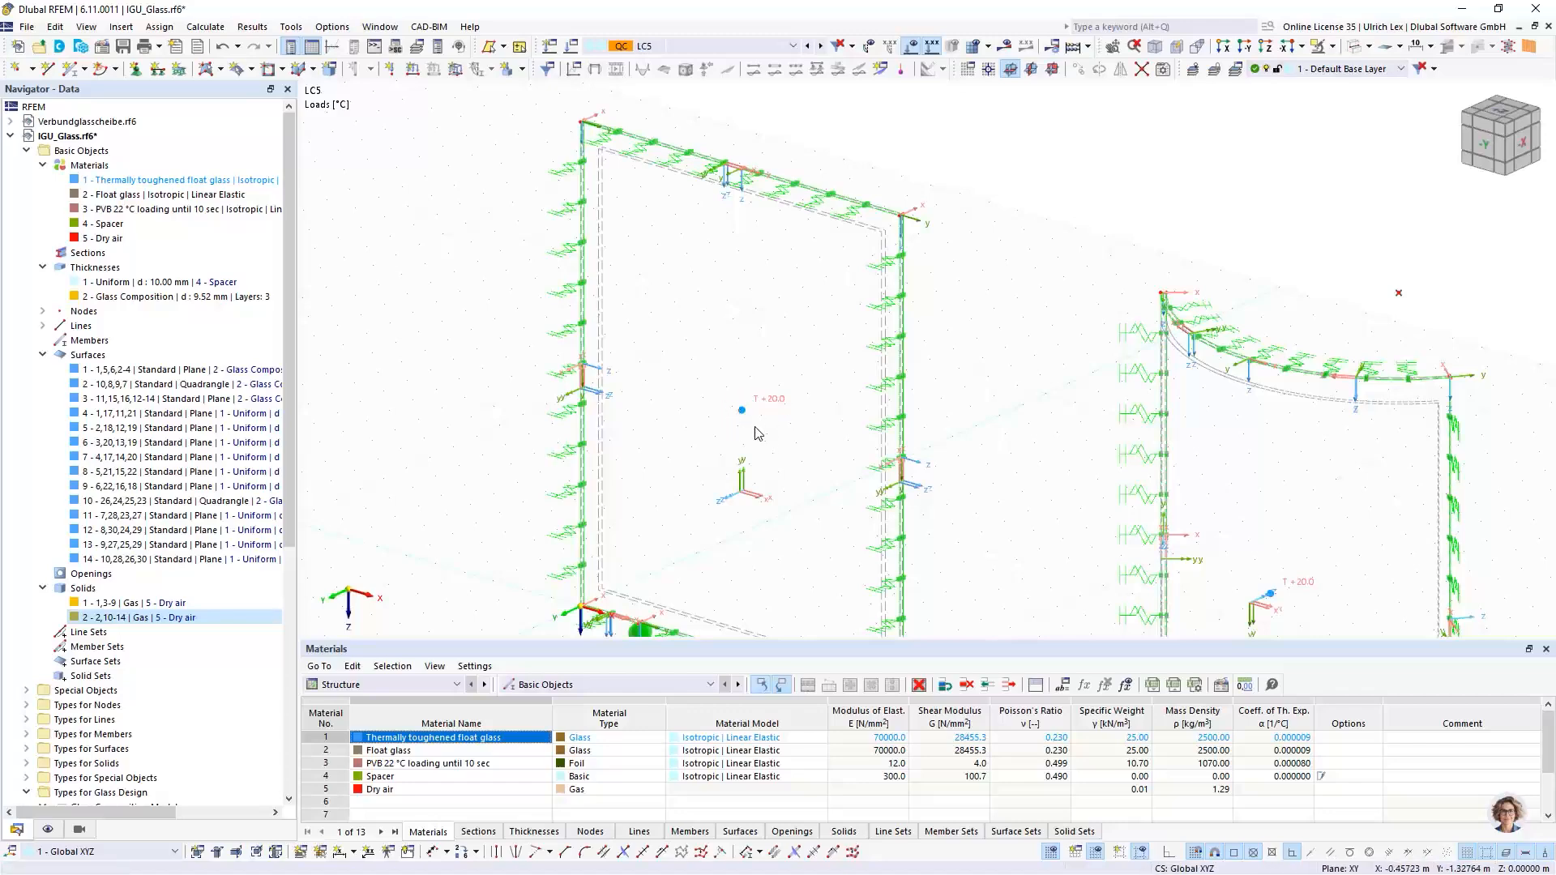
scroll(792, 436, up, 3)
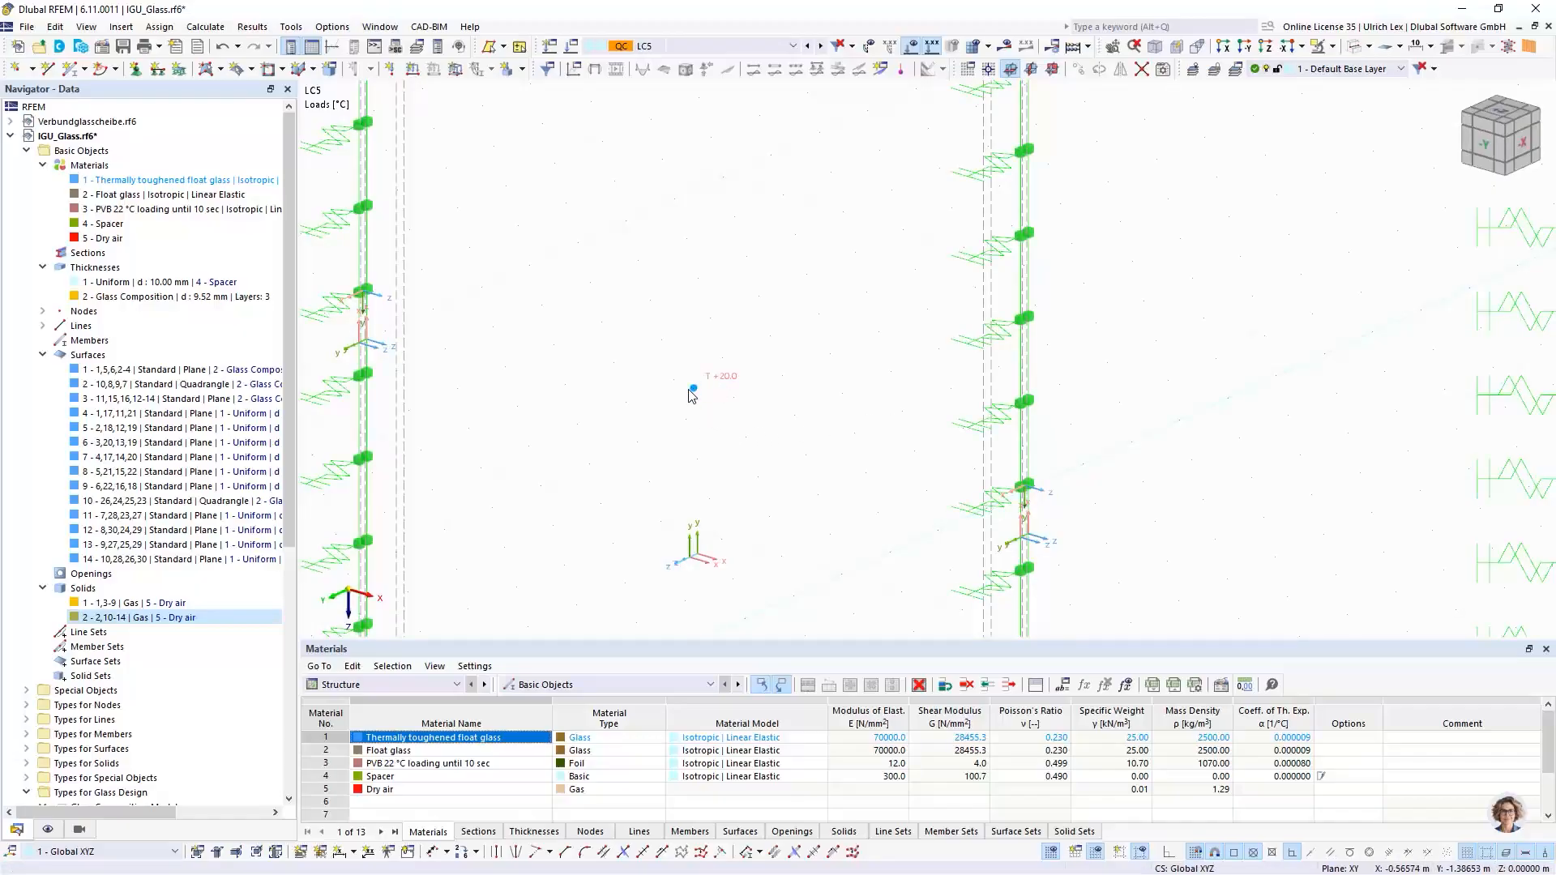
scroll(679, 391, down, 3)
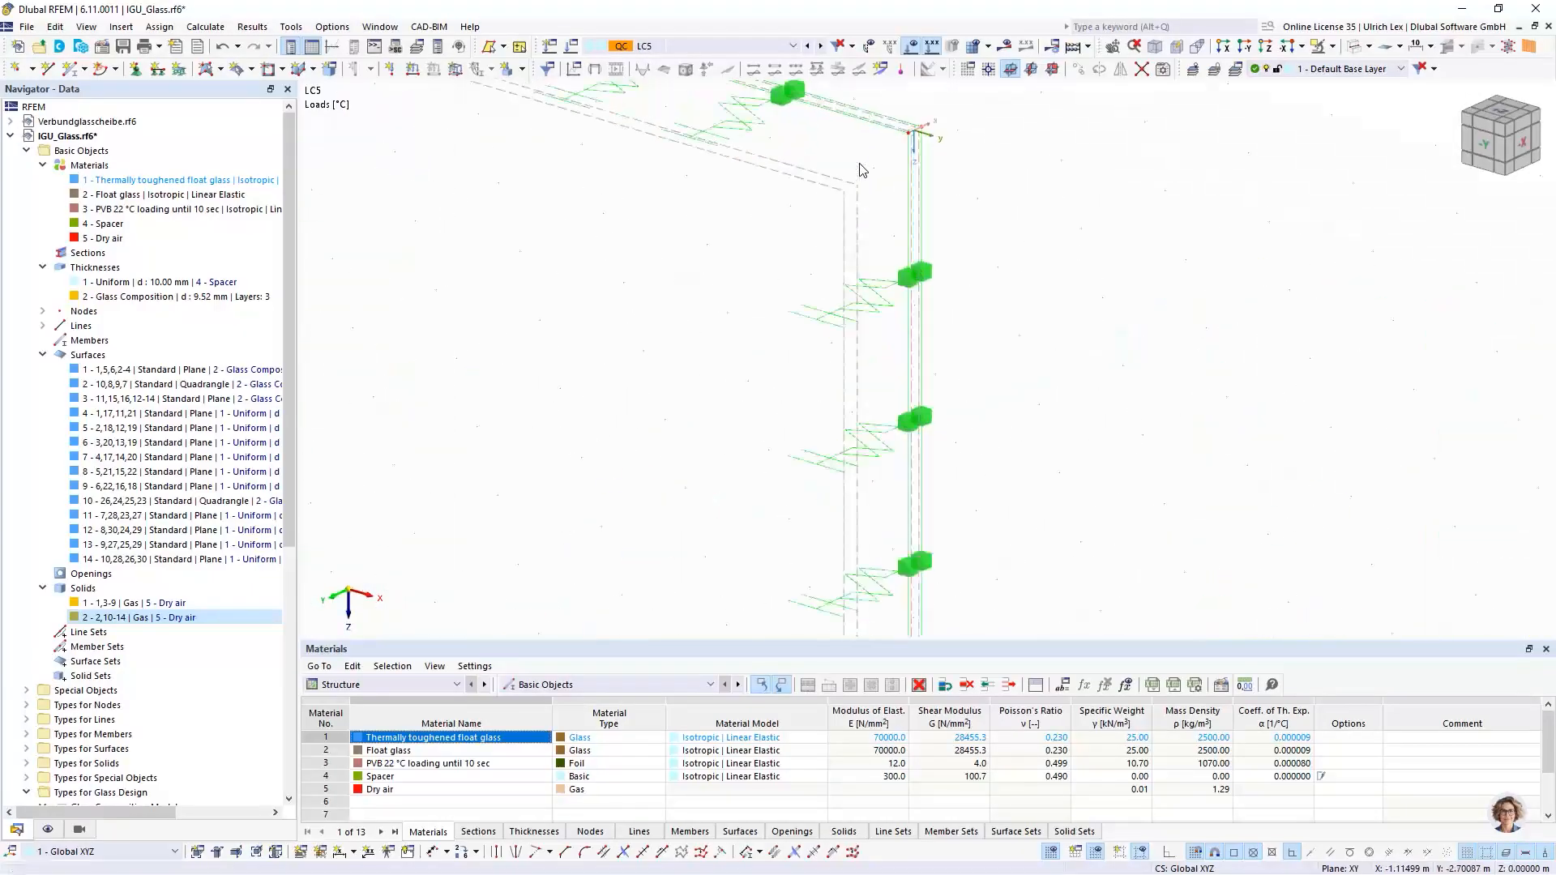
scroll(851, 175, up, 3)
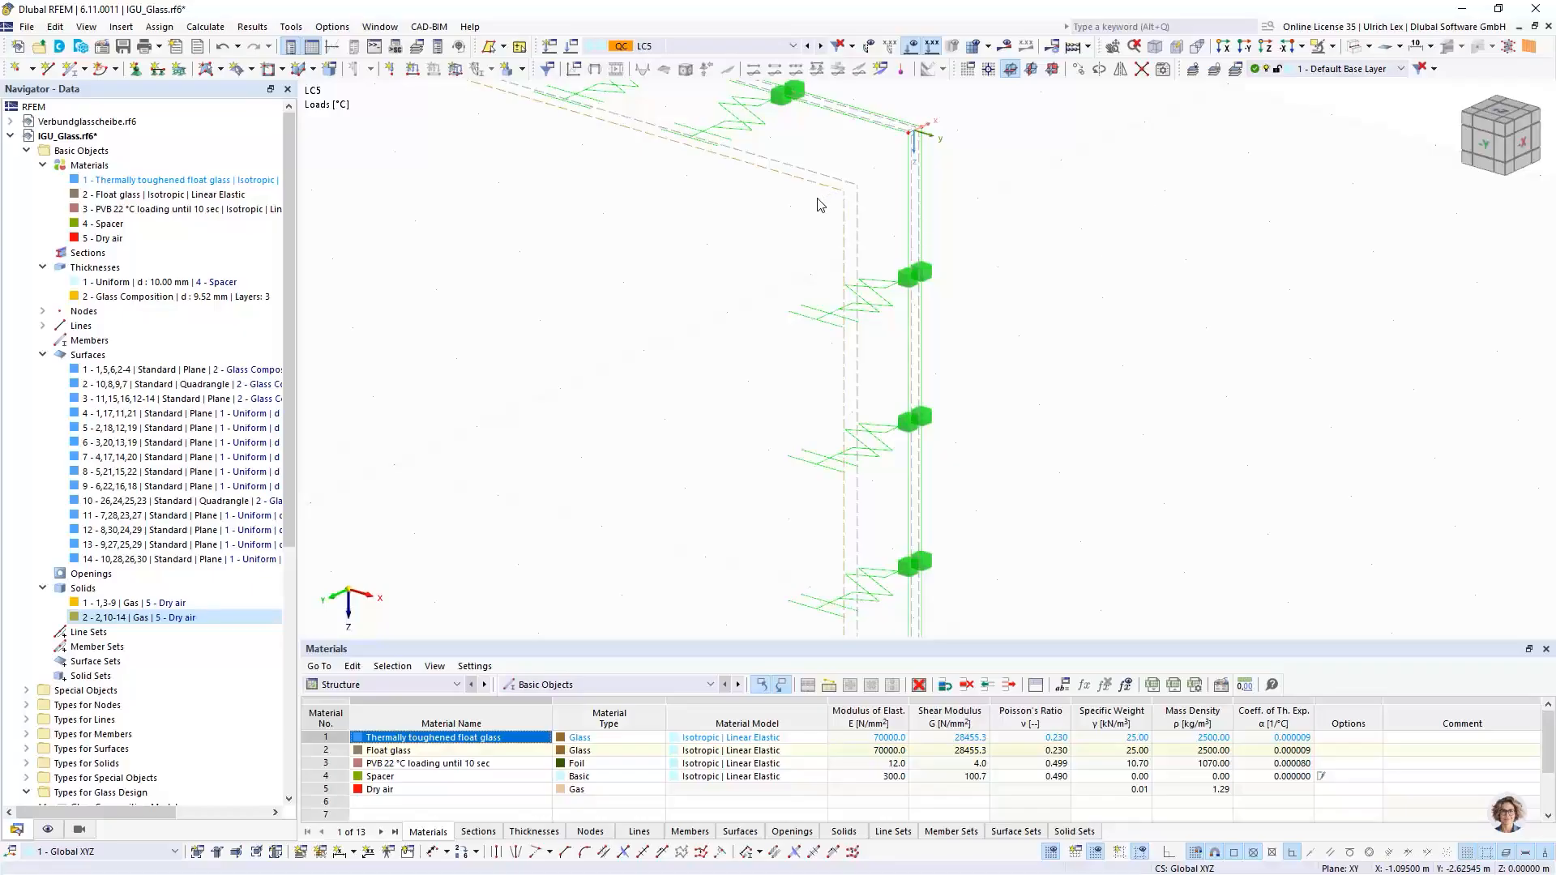
scroll(715, 383, down, 3)
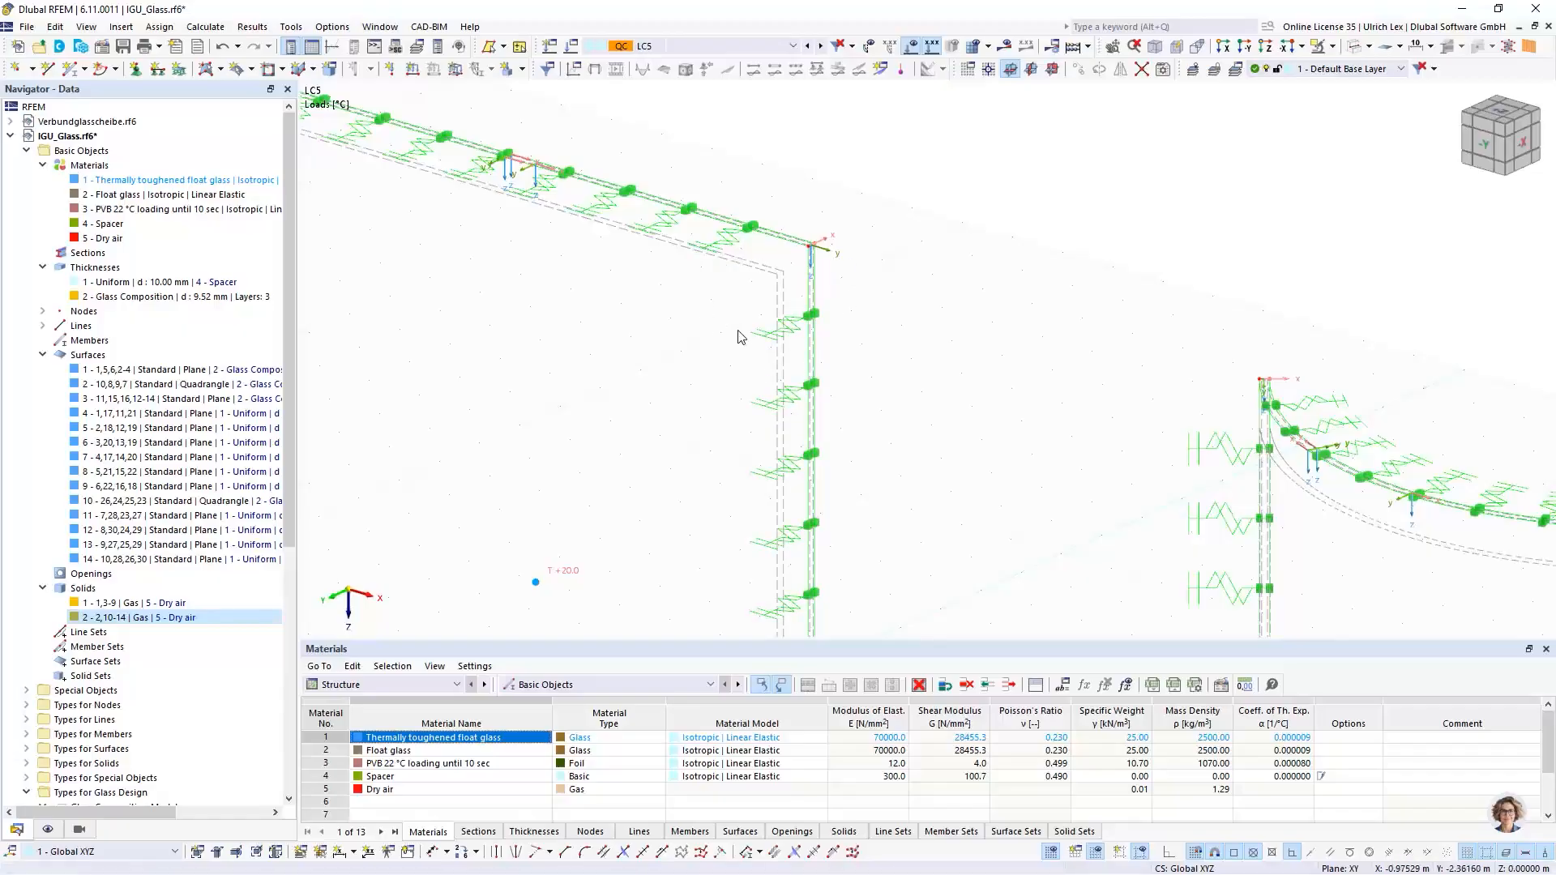
scroll(814, 227, down, 3)
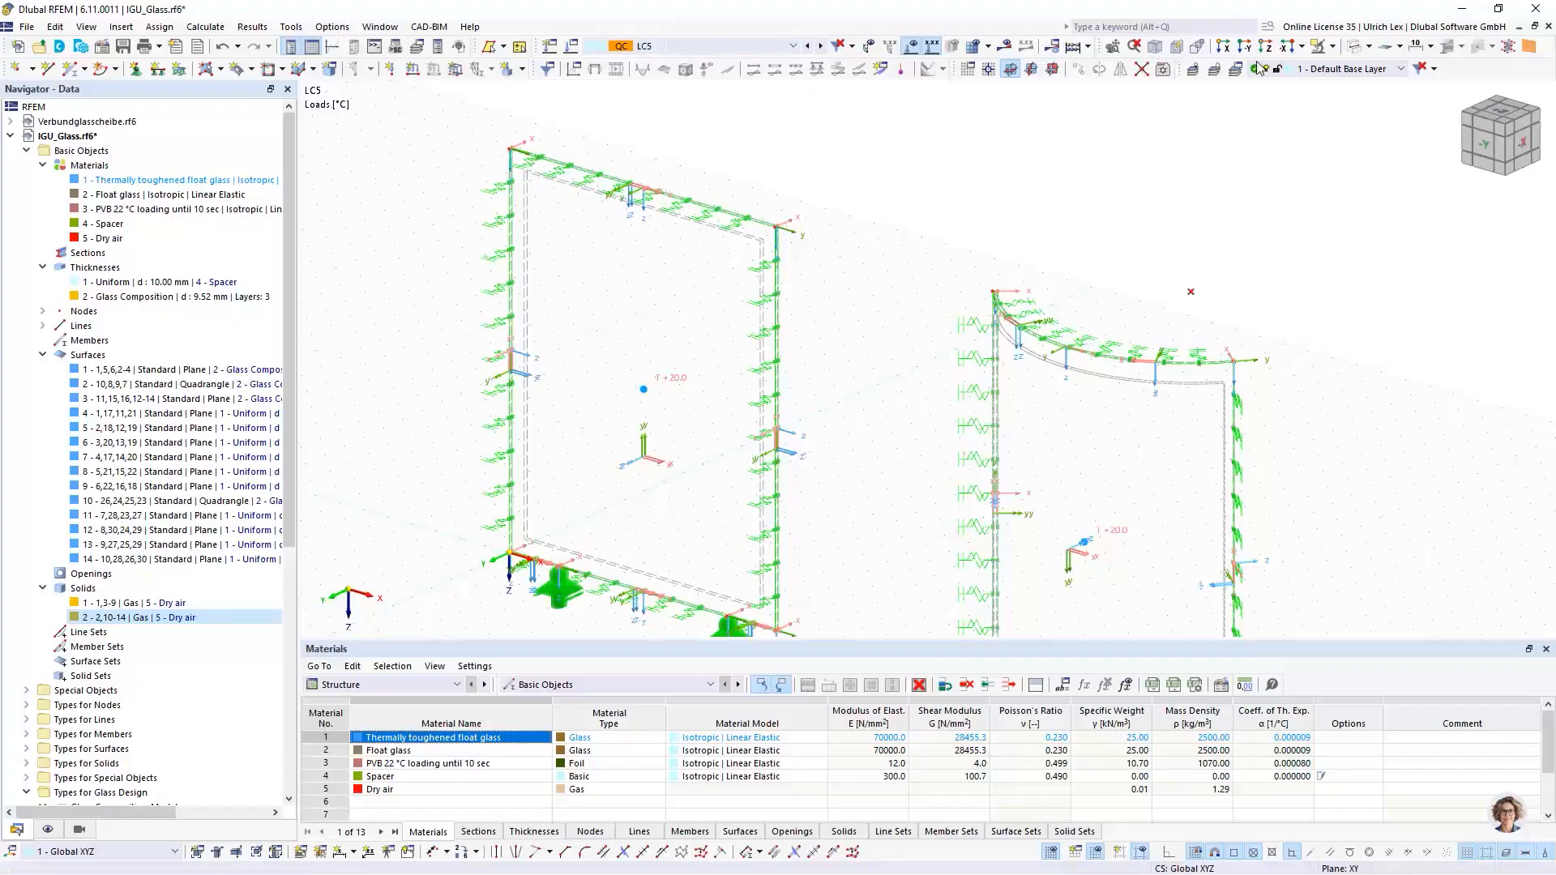
click(1355, 46)
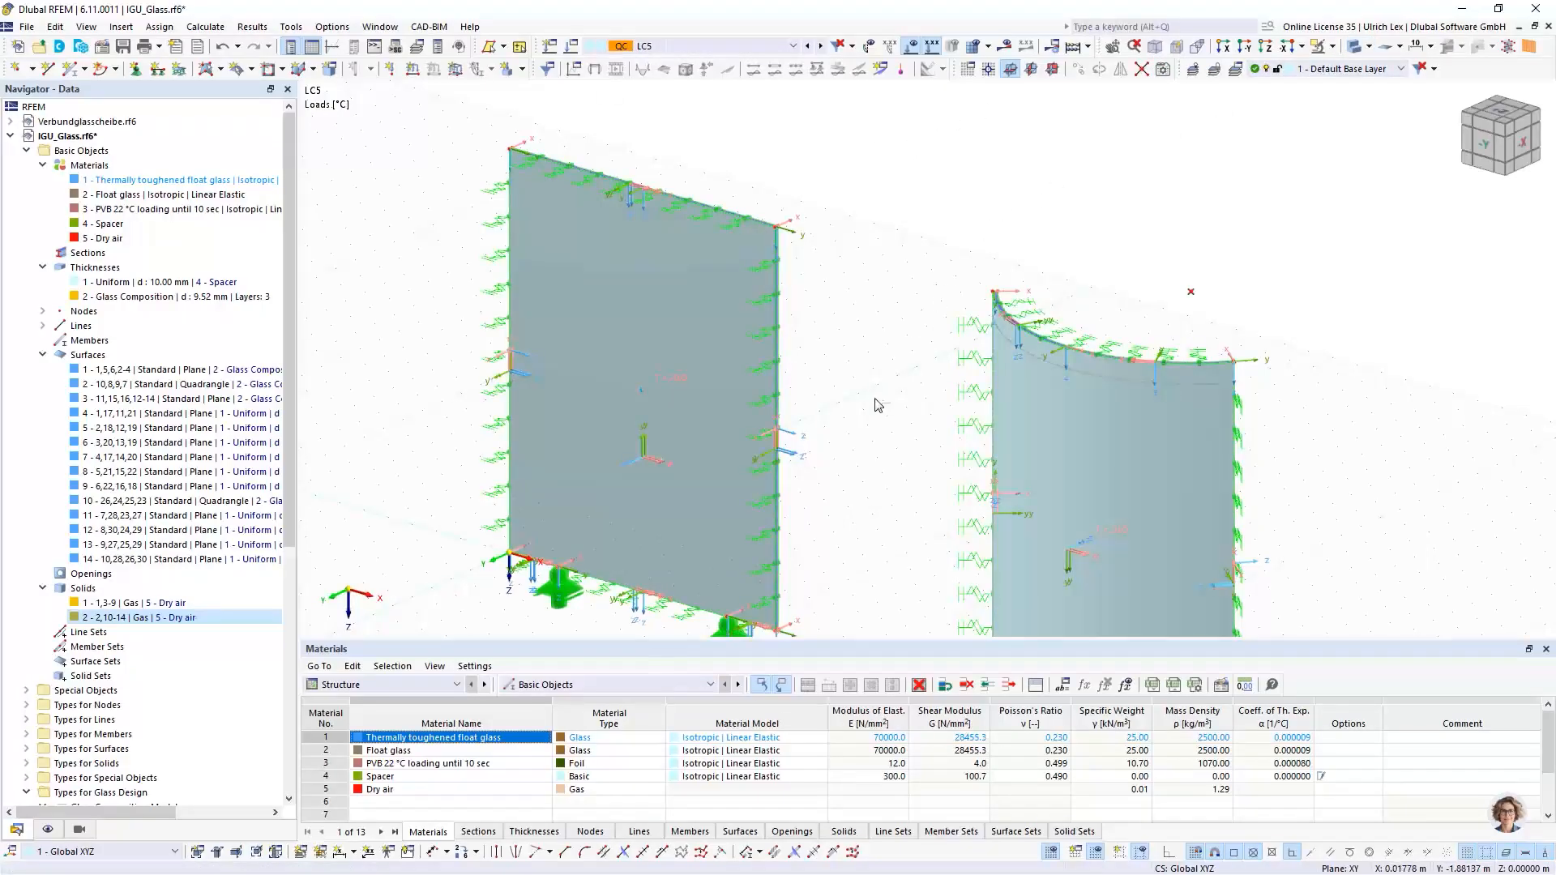
ctrl+middle_drag(877, 404, 1025, 328)
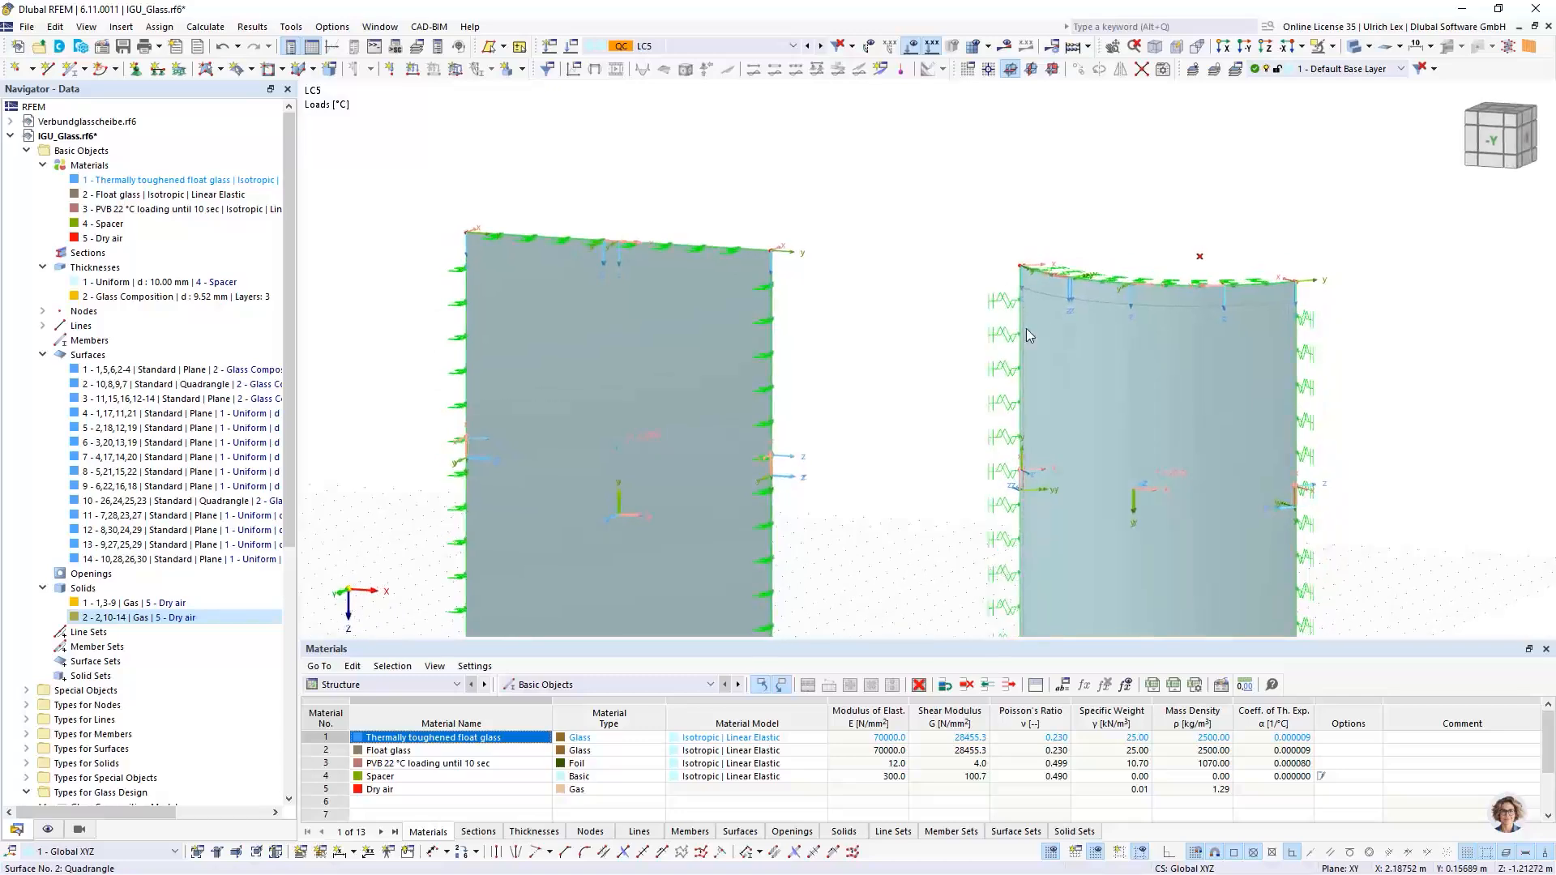
scroll(705, 188, down, 2)
scroll(931, 430, up, 2)
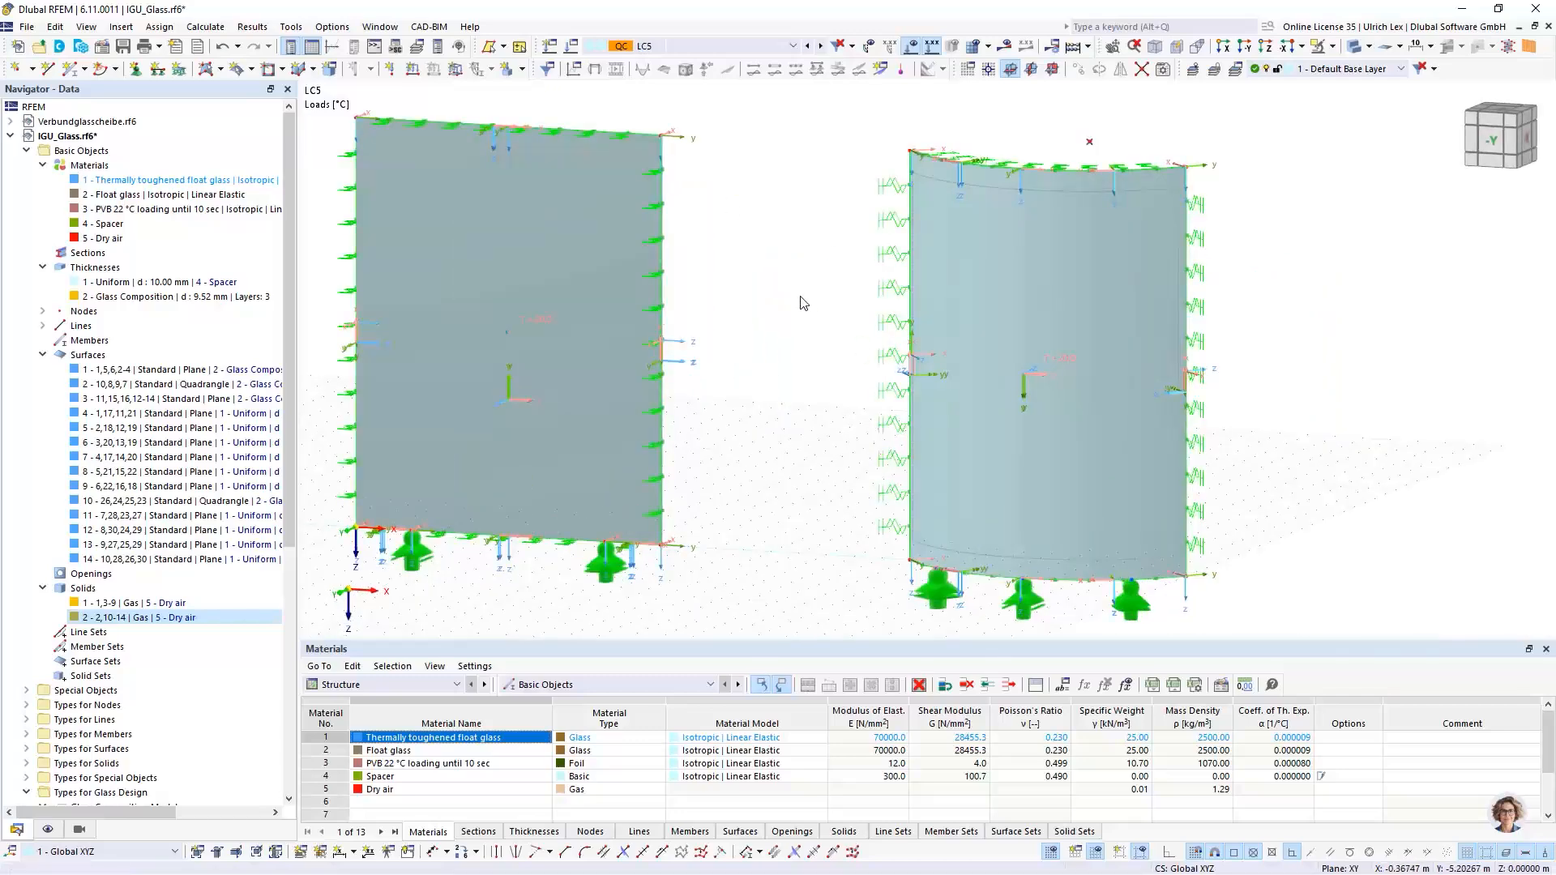
scroll(1281, 260, up, 1)
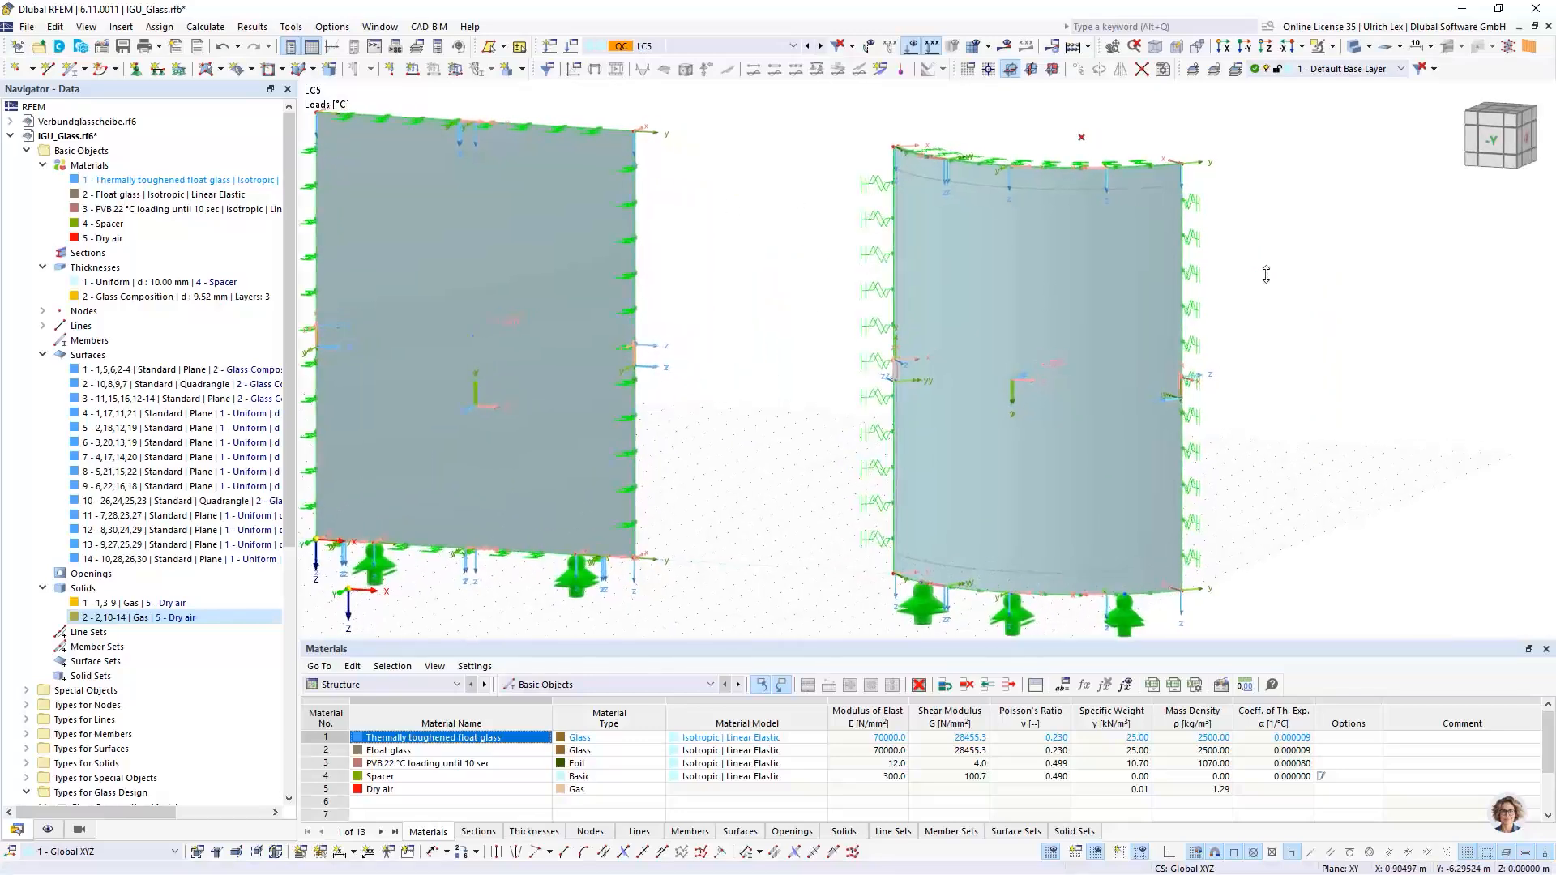
Step: Generate the finite element mesh for the flat and curved units
ctrl+middle_drag(1272, 279, 1257, 340)
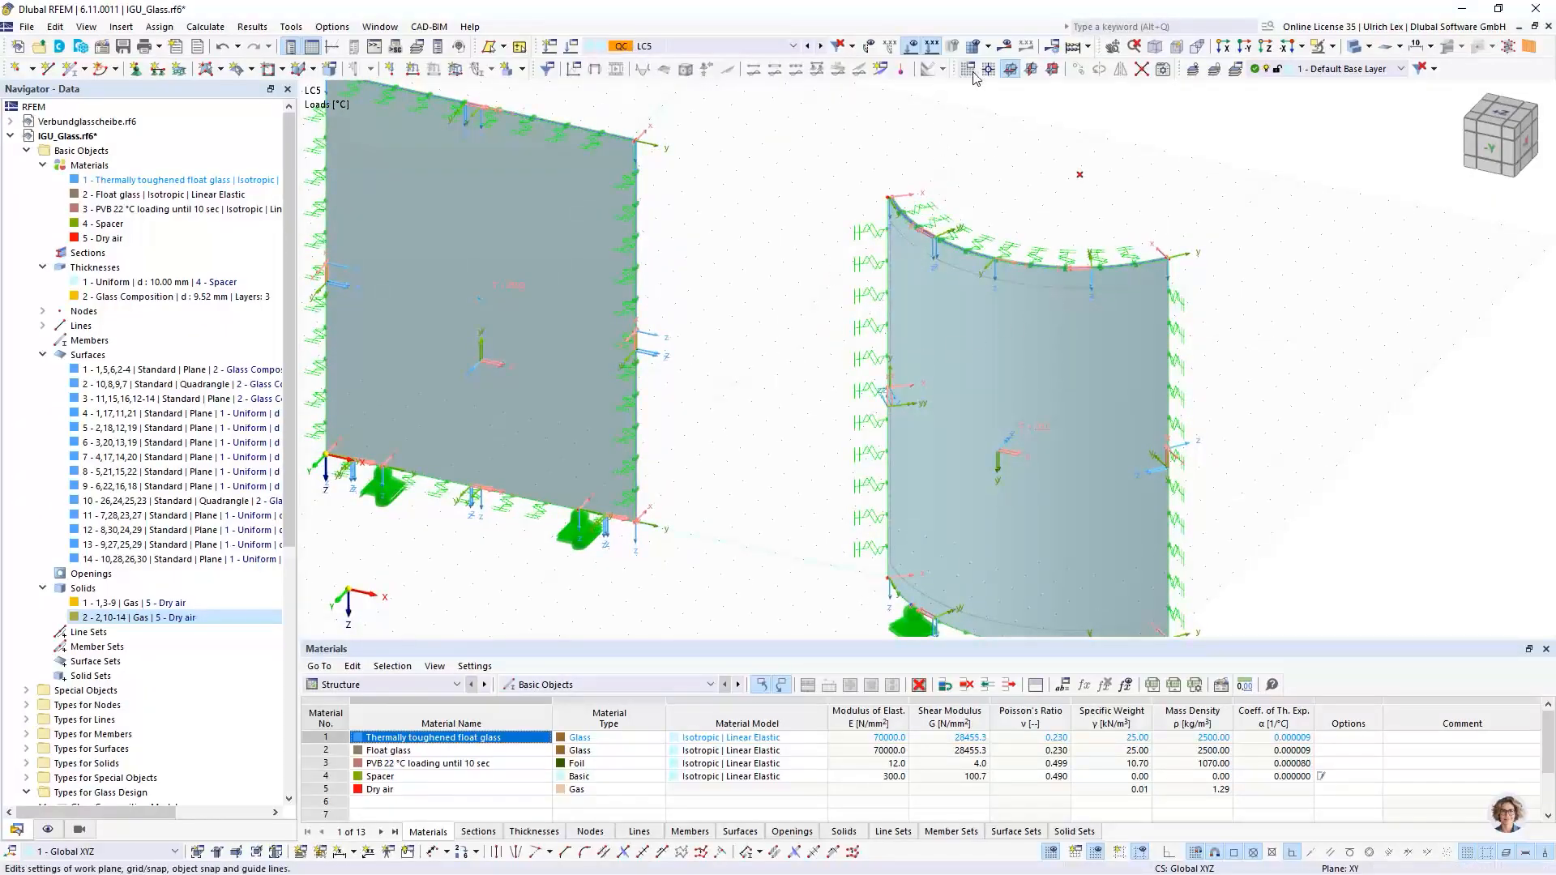
click(988, 47)
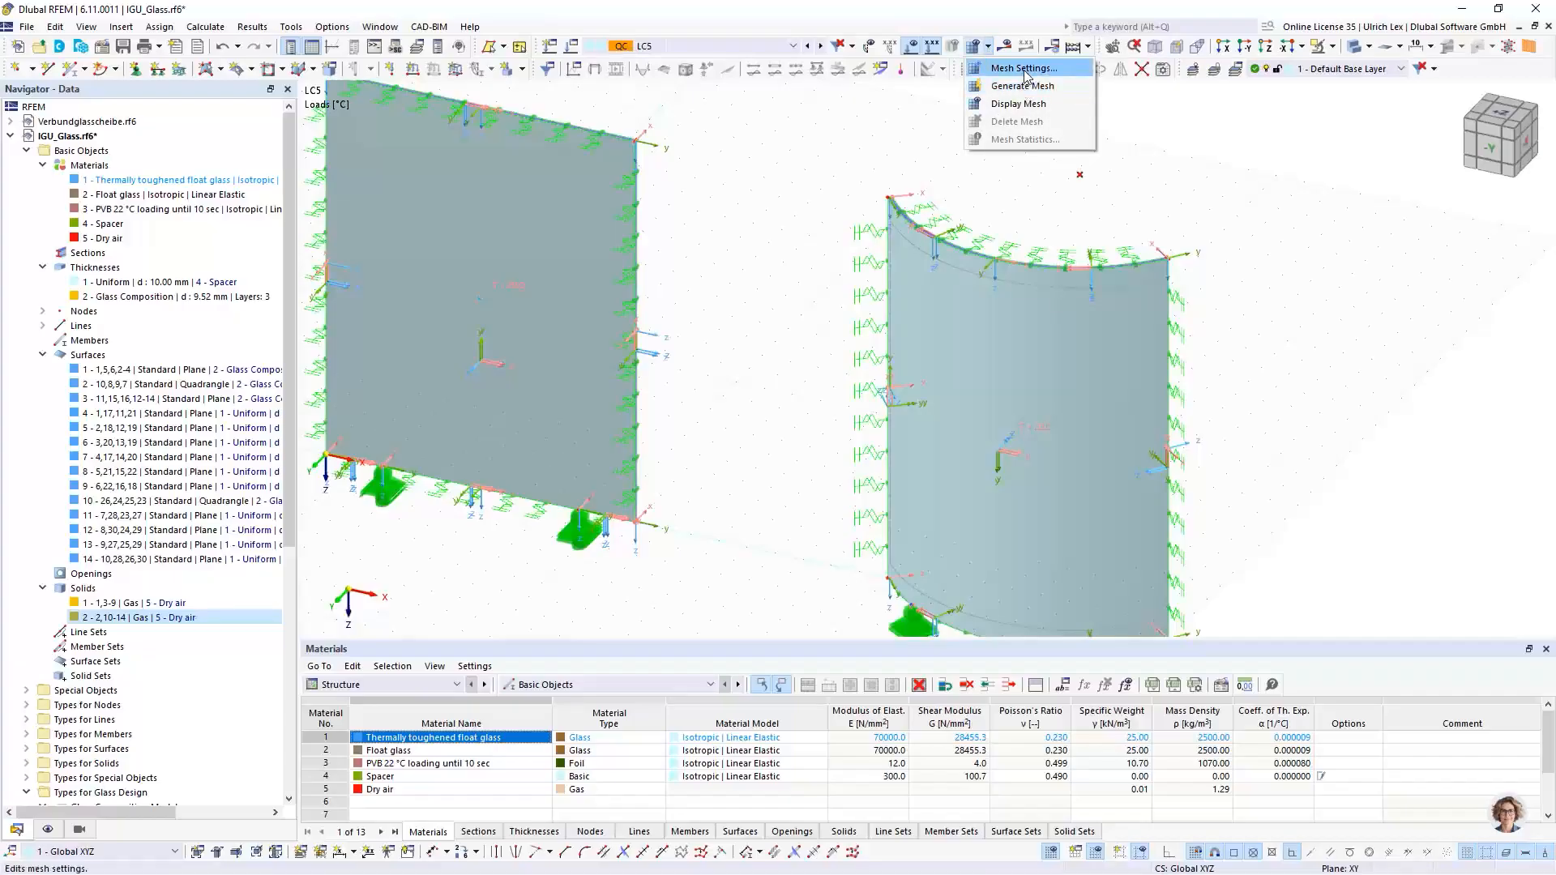
click(1062, 88)
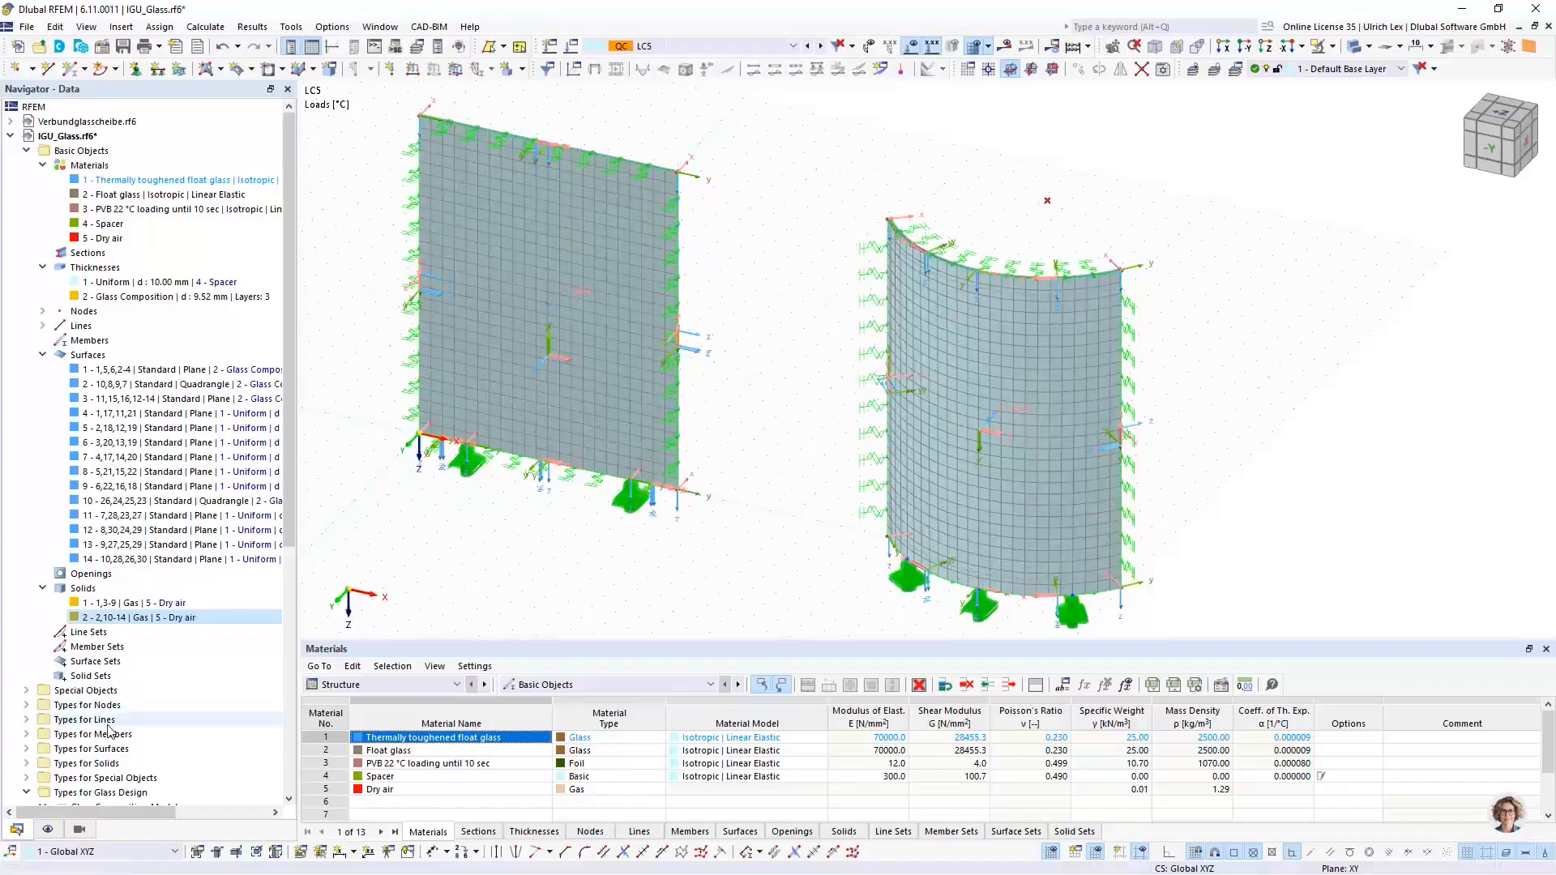
Step: Turn on the display of the mesh in solids
scroll(97, 677, down, 6)
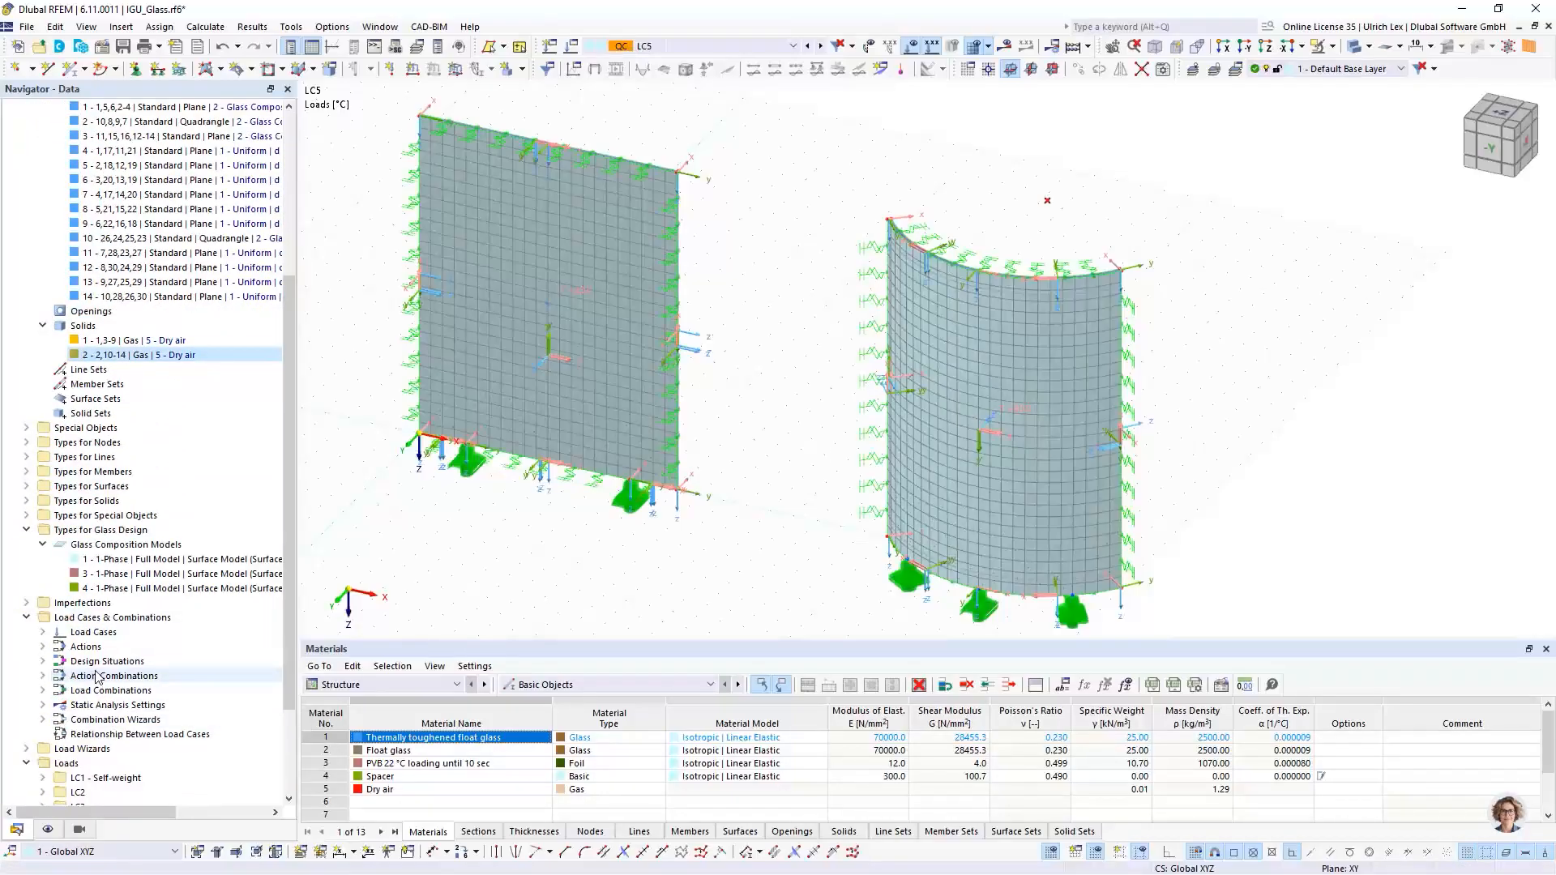
scroll(98, 677, down, 3)
click(47, 829)
scroll(101, 668, down, 6)
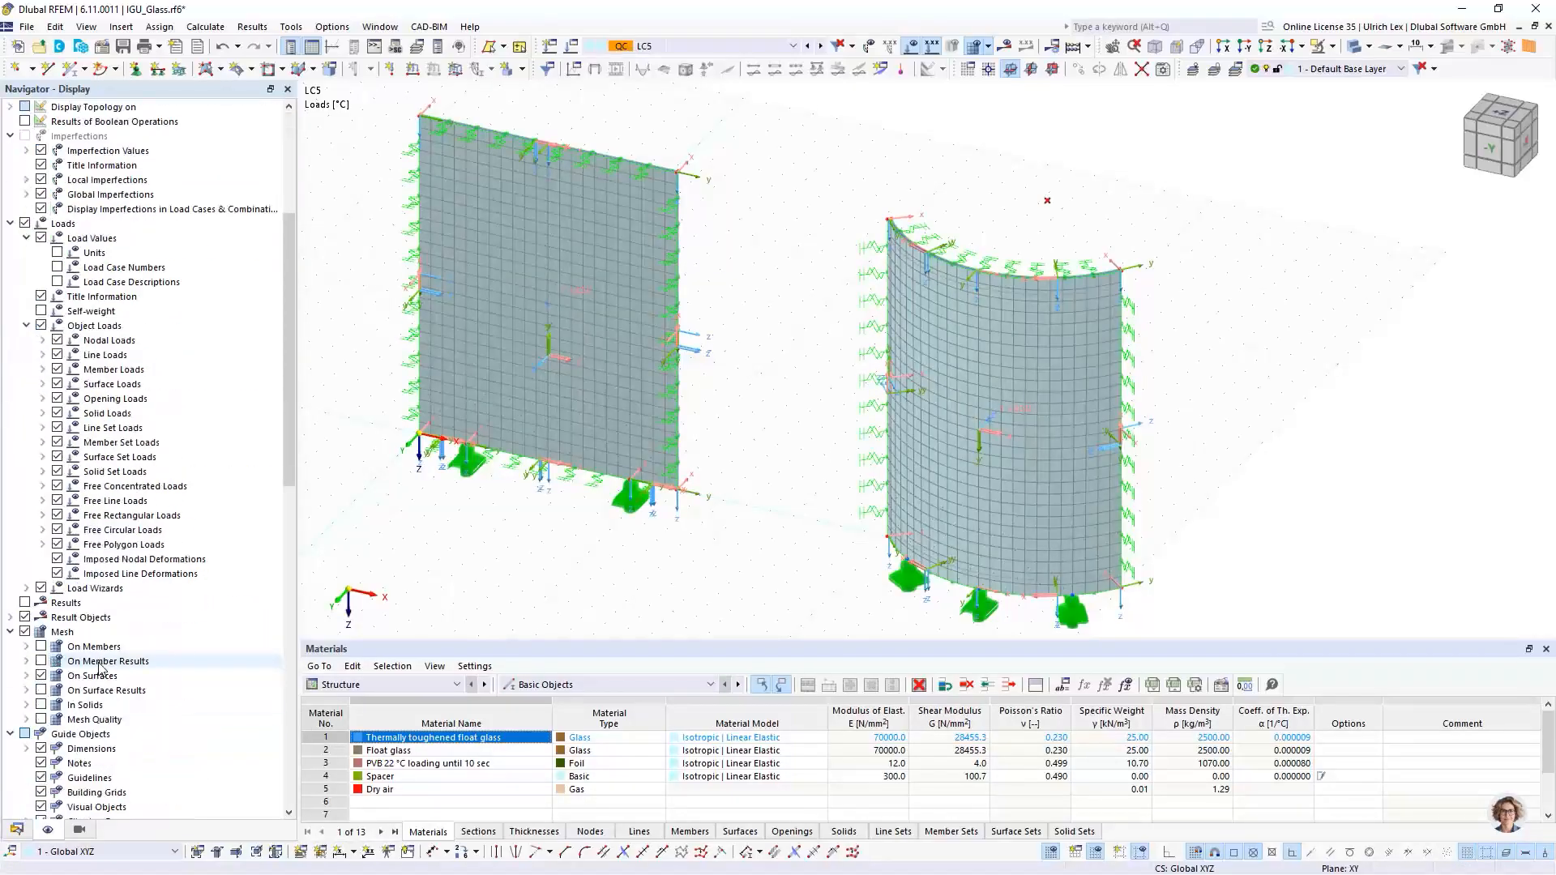
scroll(100, 669, down, 5)
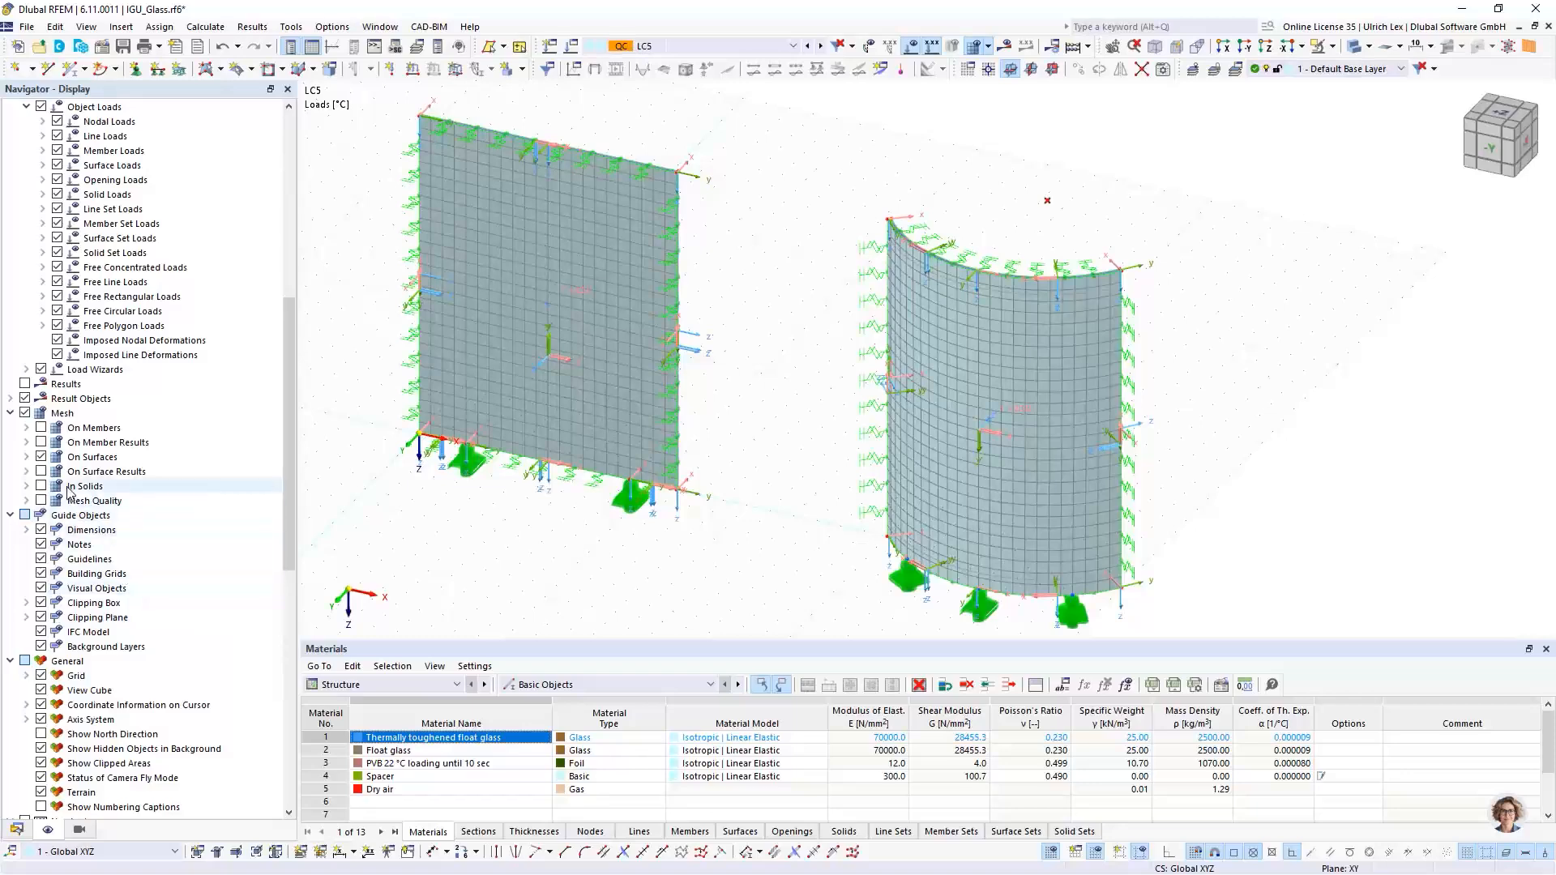
click(43, 487)
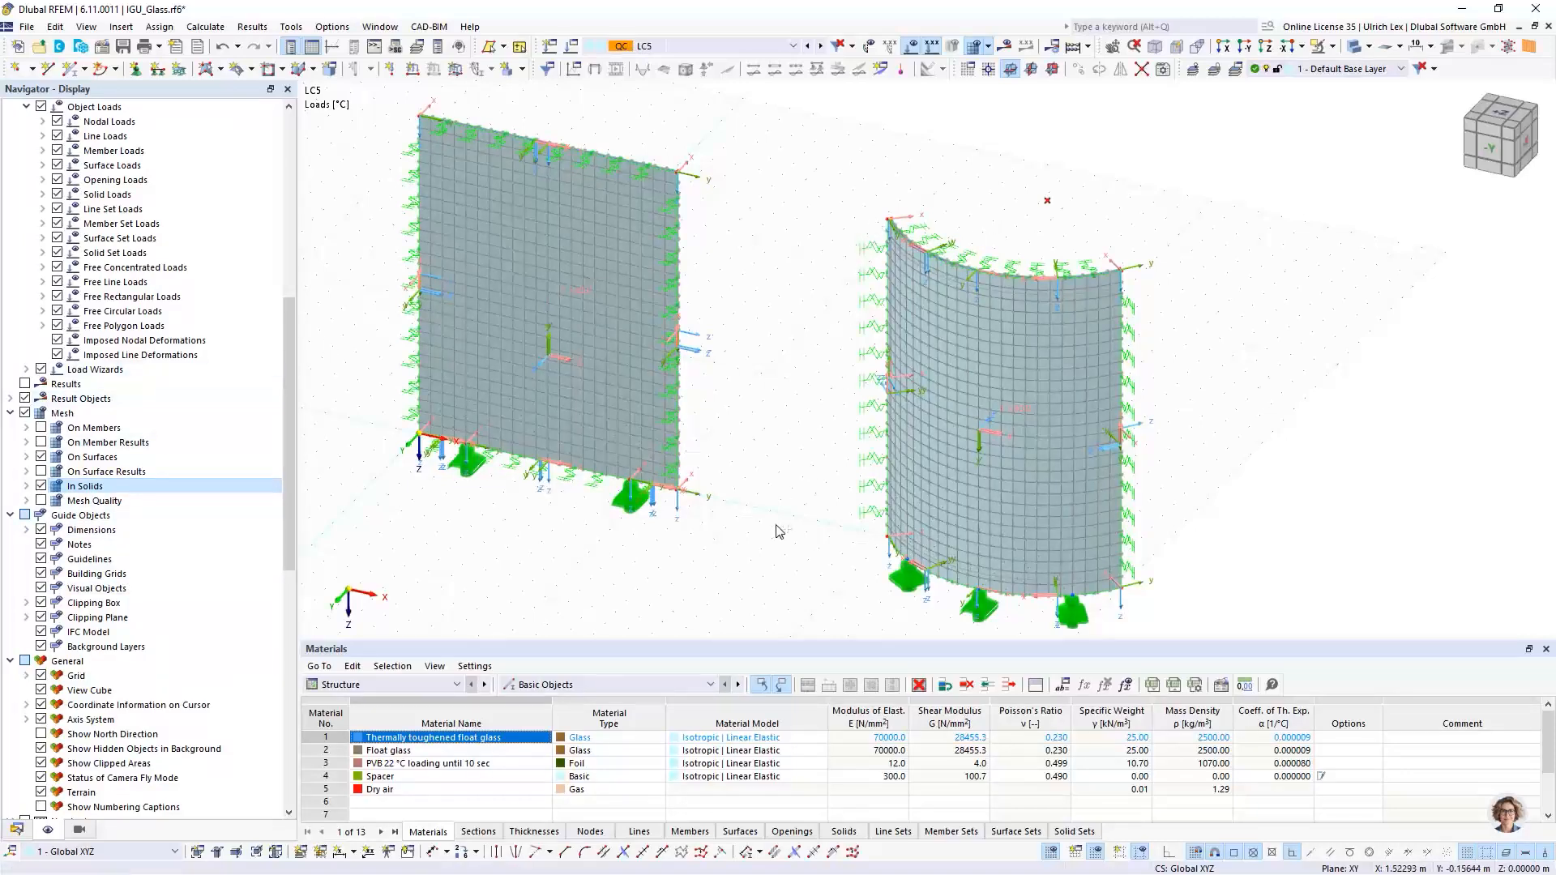
Step: Switch the display of both units from a front view to transparent wireframe
ctrl+middle_drag(777, 531, 869, 445)
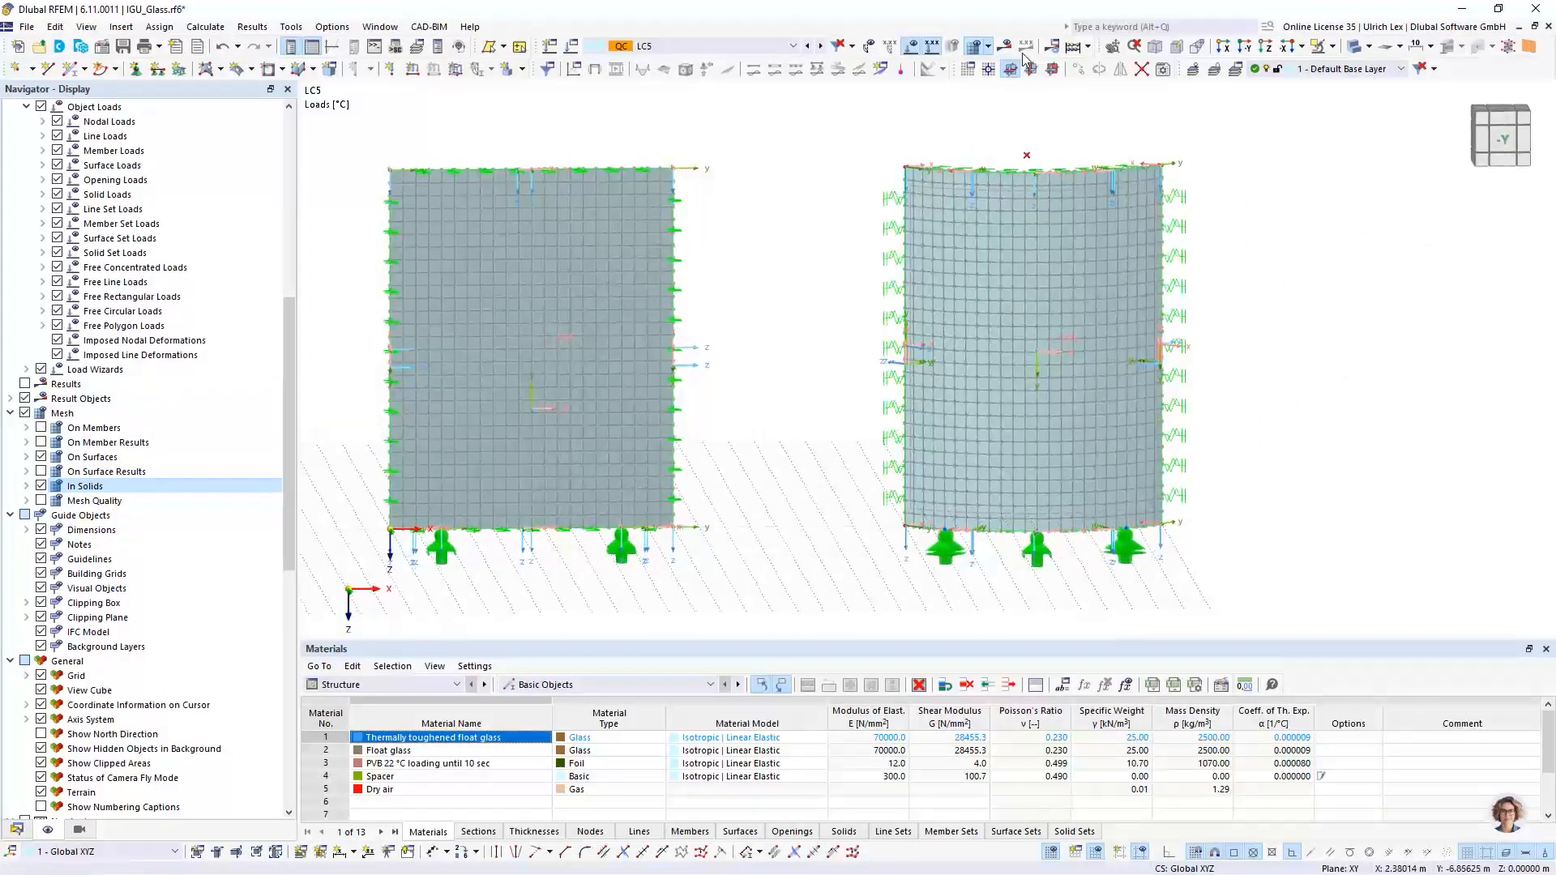
click(1357, 51)
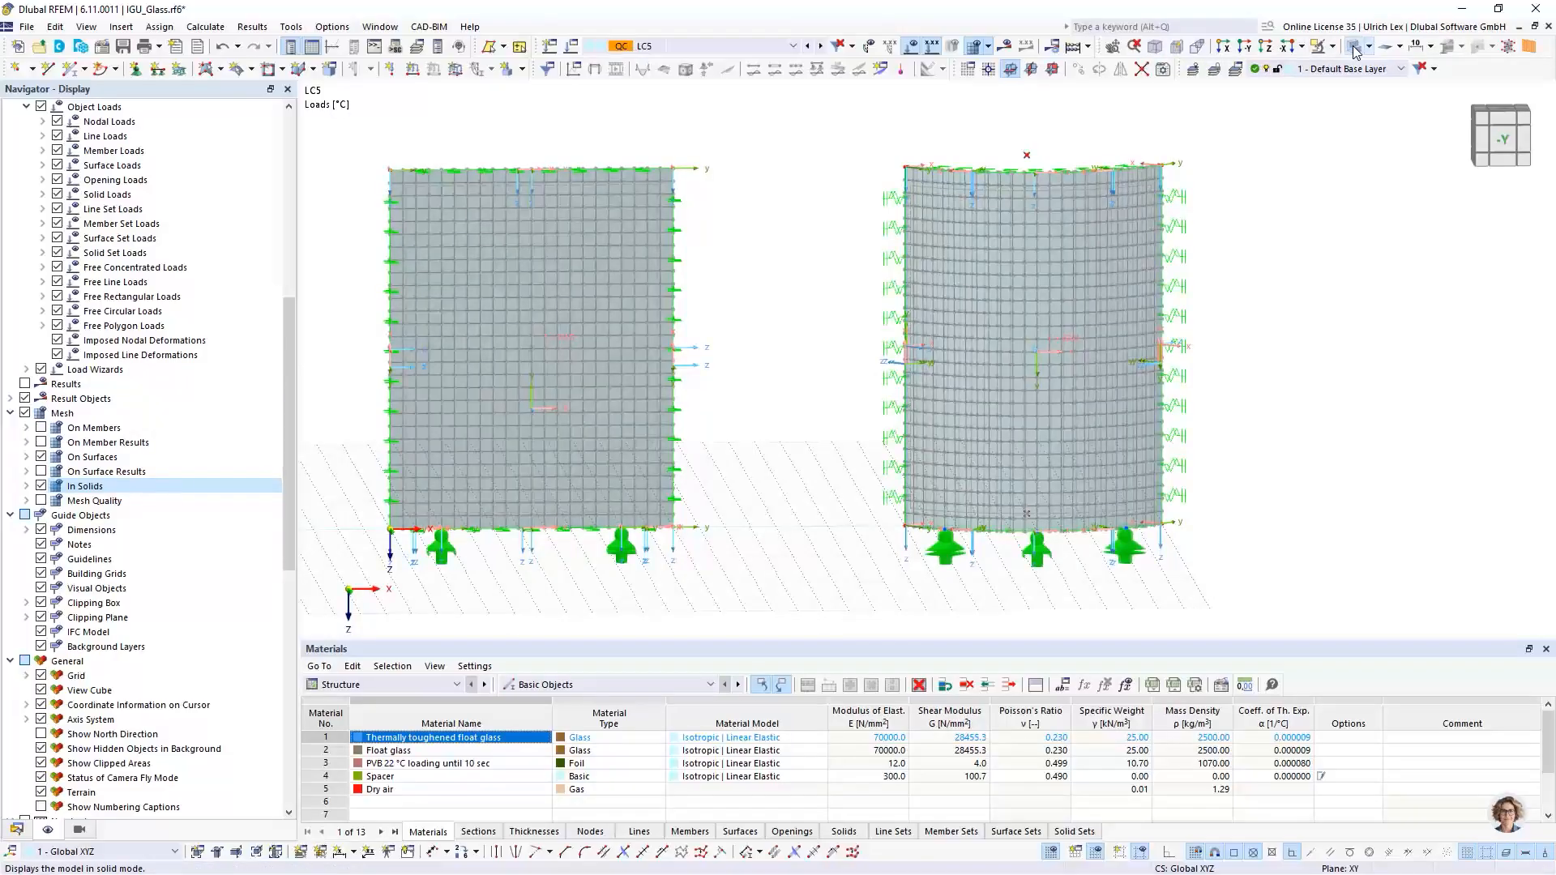
click(1355, 50)
Step: Examine the mesh of the curved unit, checking how the elements connect the two panes across the gas solid
ctrl+middle_drag(1305, 323, 1235, 362)
scroll(1011, 496, up, 5)
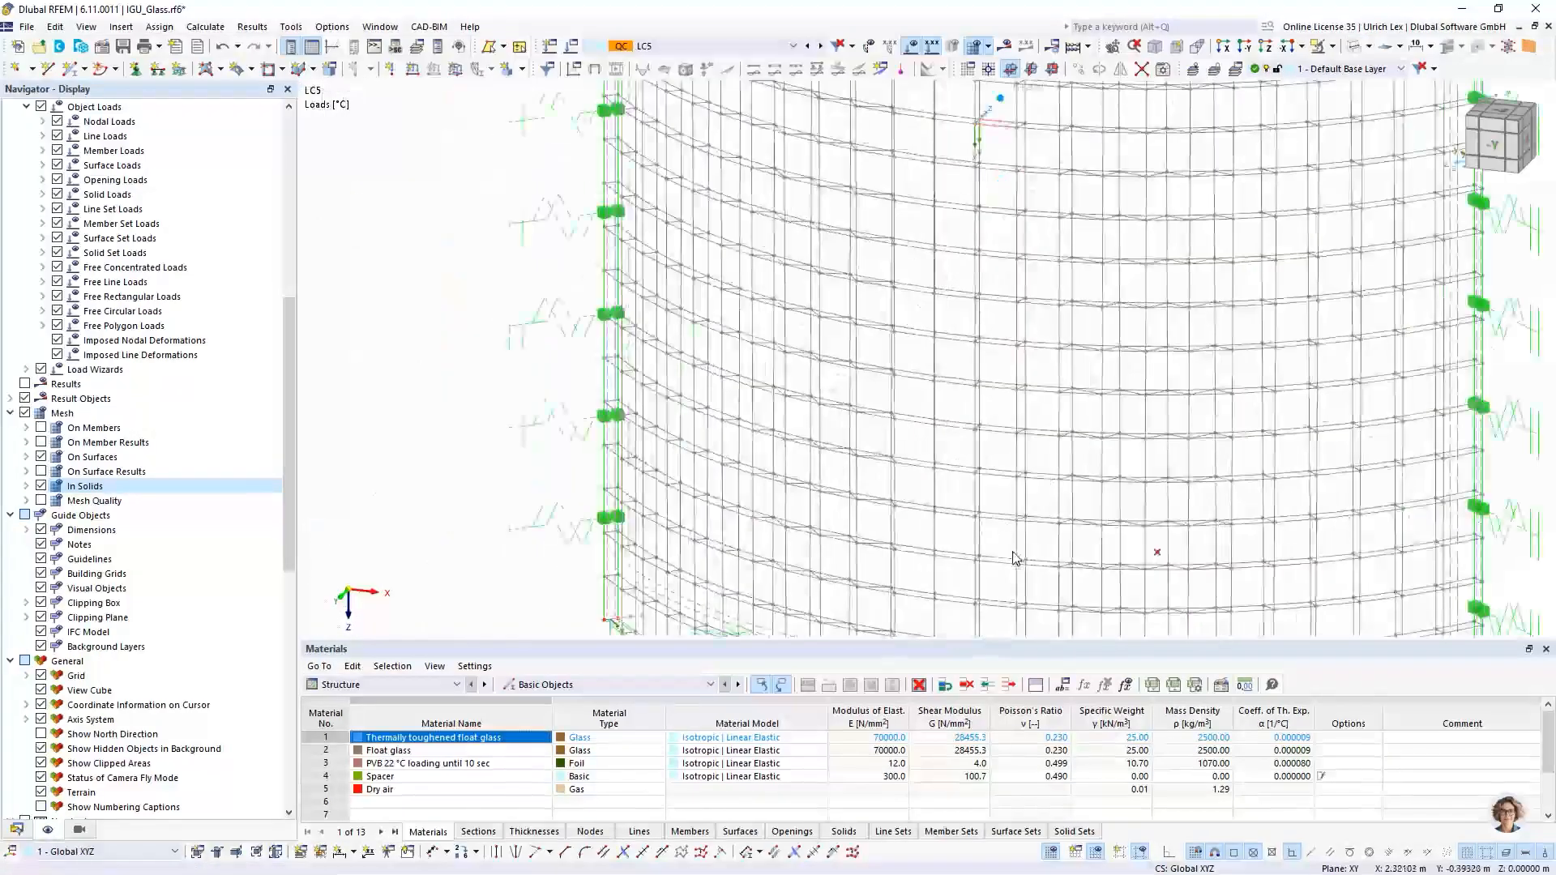
scroll(1014, 557, up, 5)
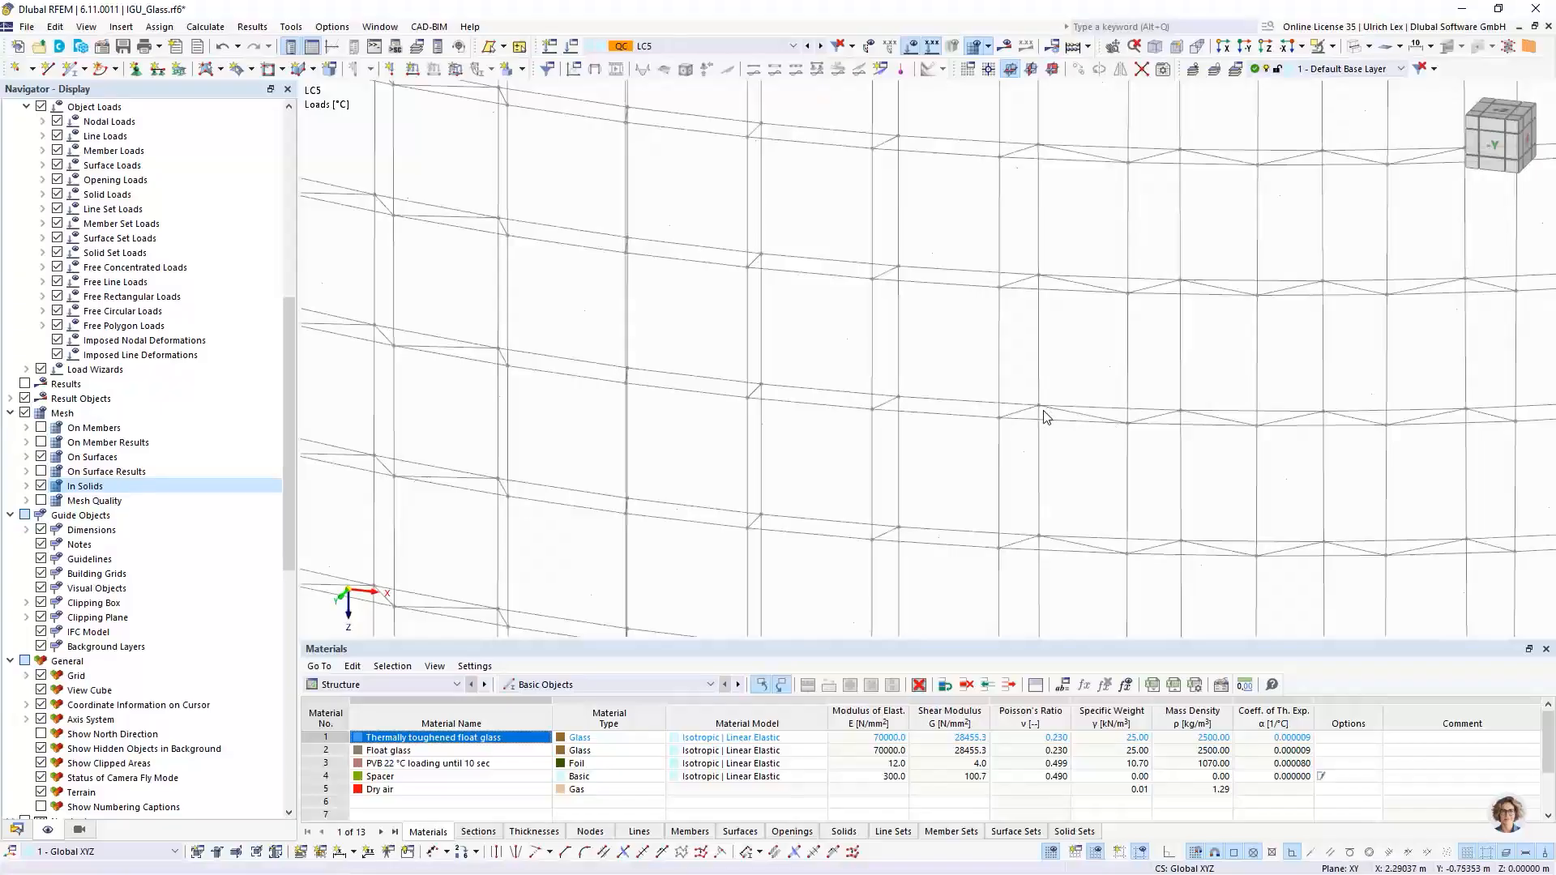
scroll(1004, 372, down, 3)
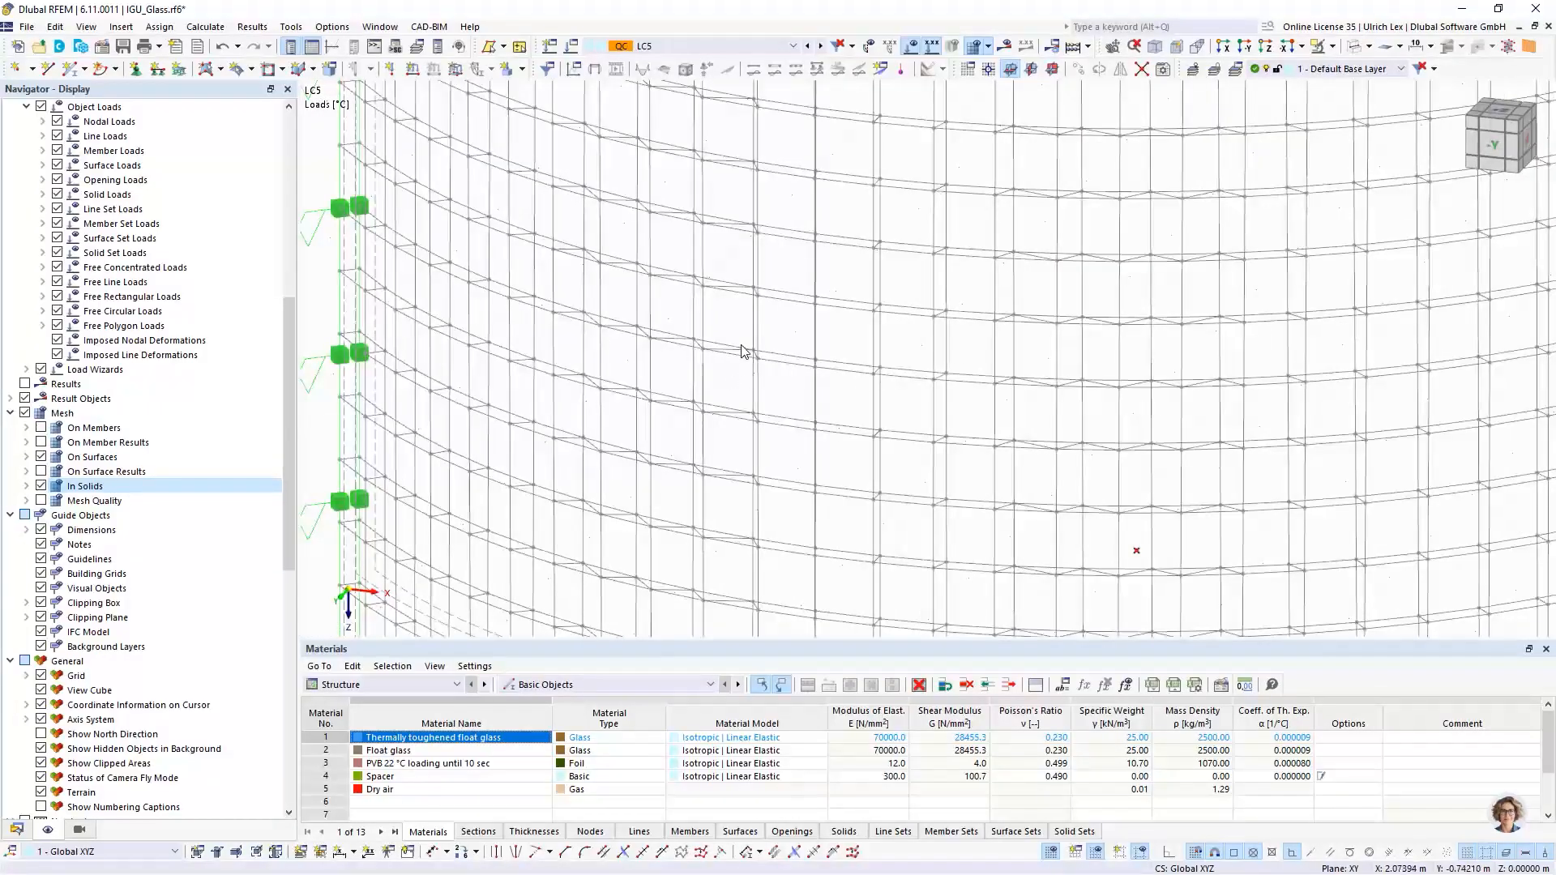
scroll(635, 330, down, 2)
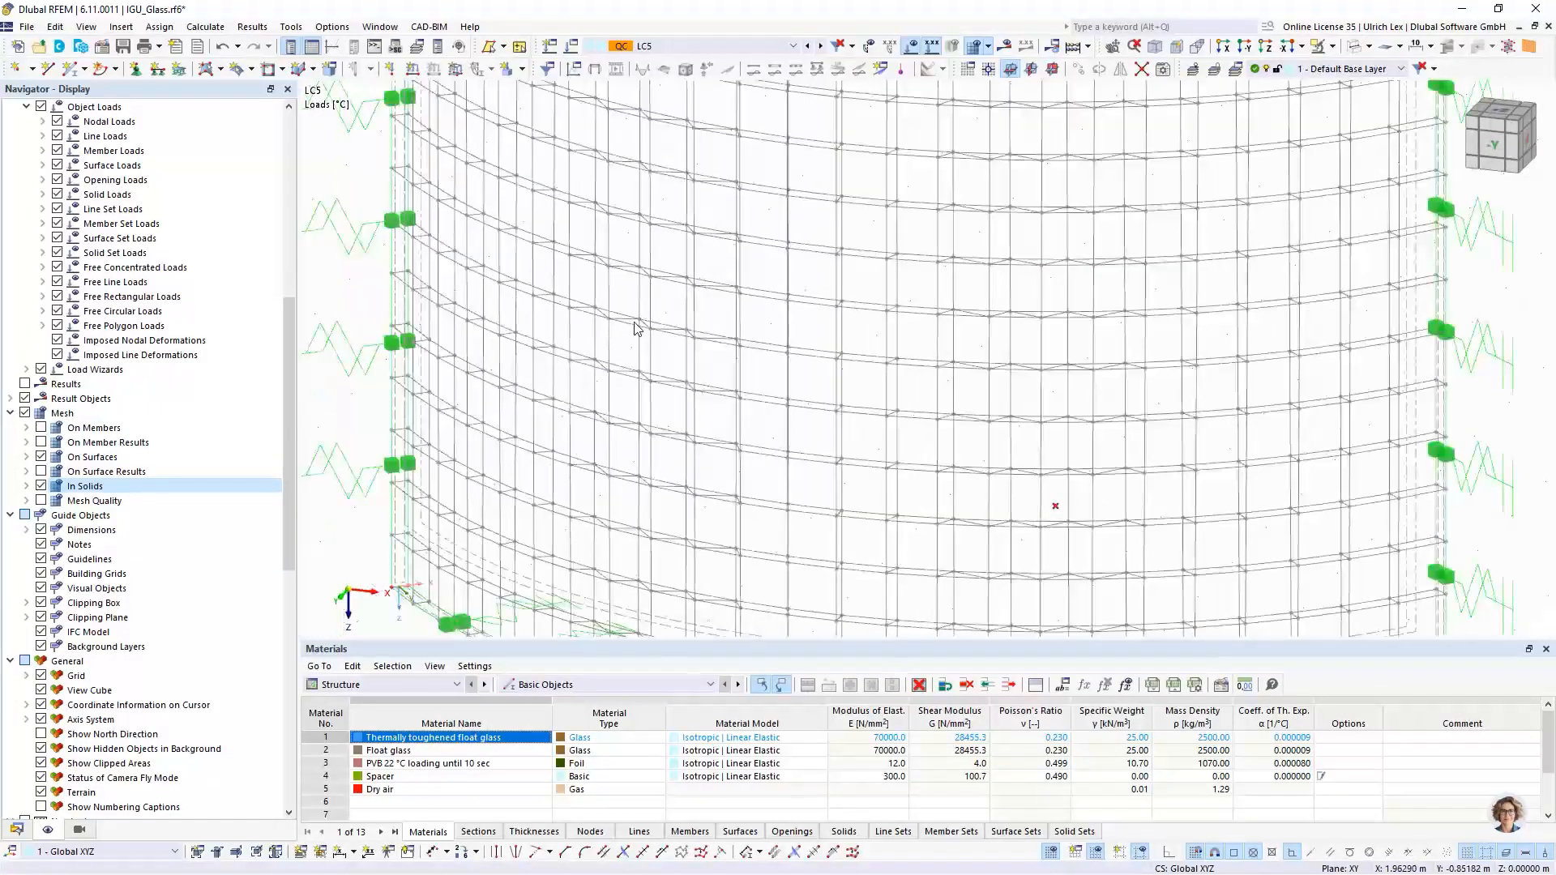
scroll(609, 378, up, 2)
scroll(603, 369, up, 6)
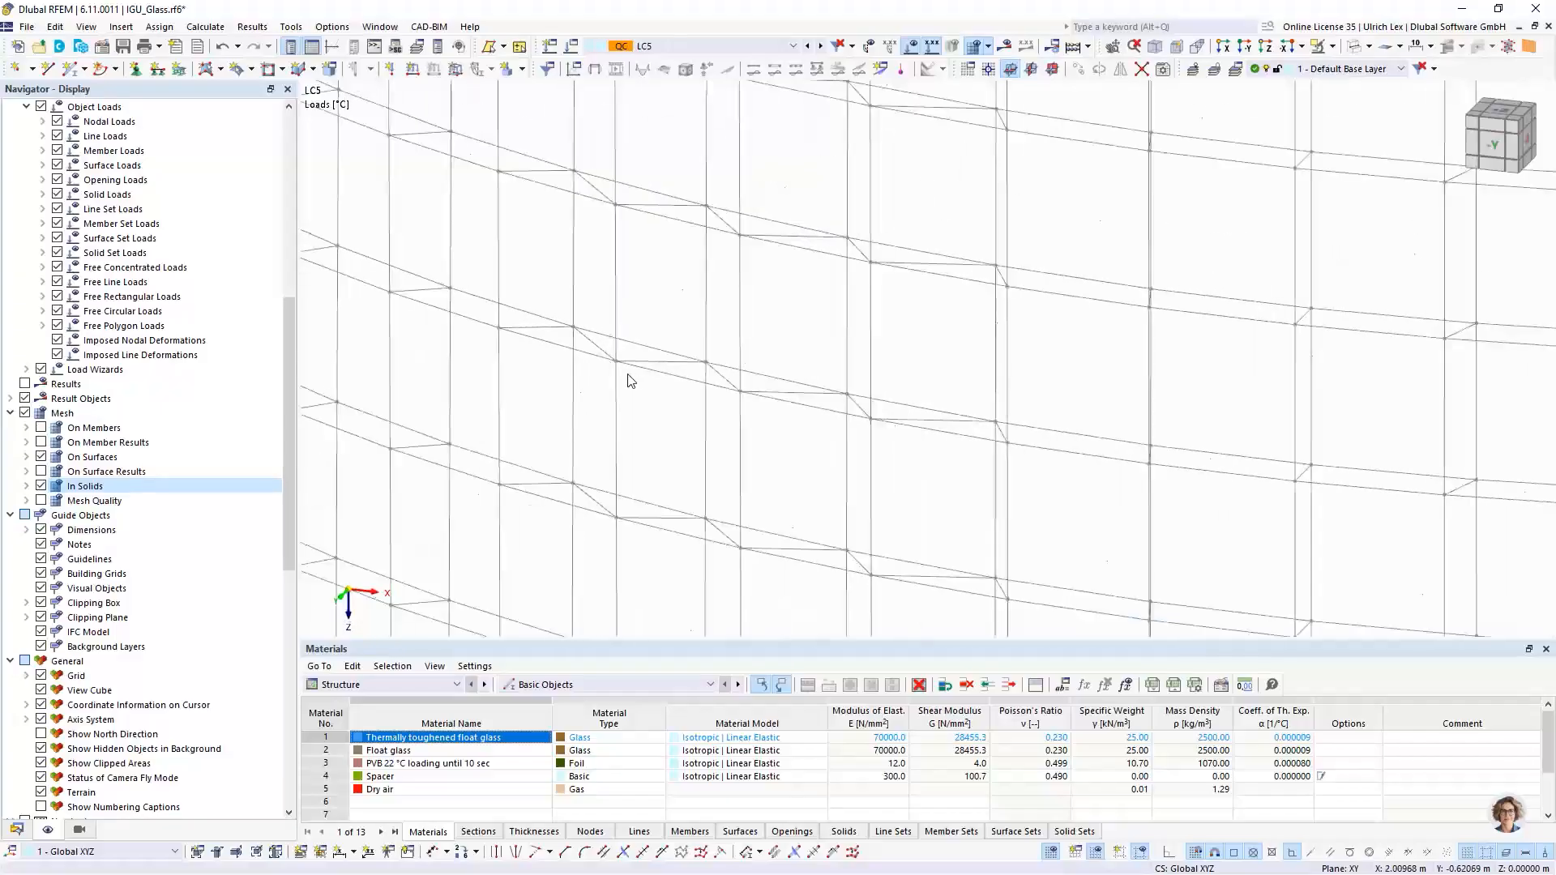
scroll(555, 267, down, 6)
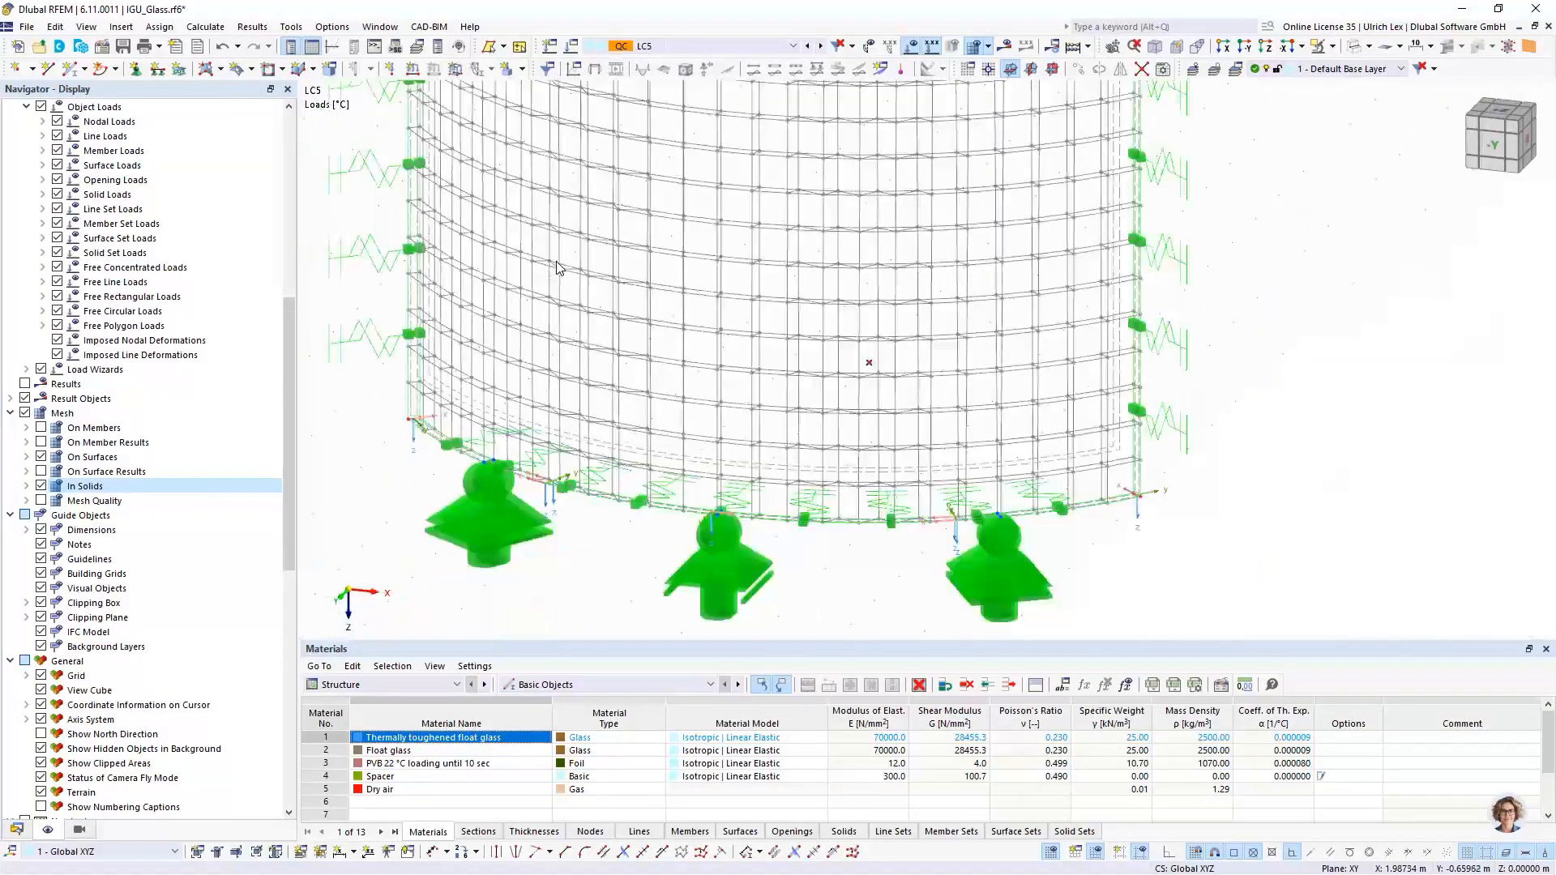
ctrl+middle_drag(743, 424, 790, 528)
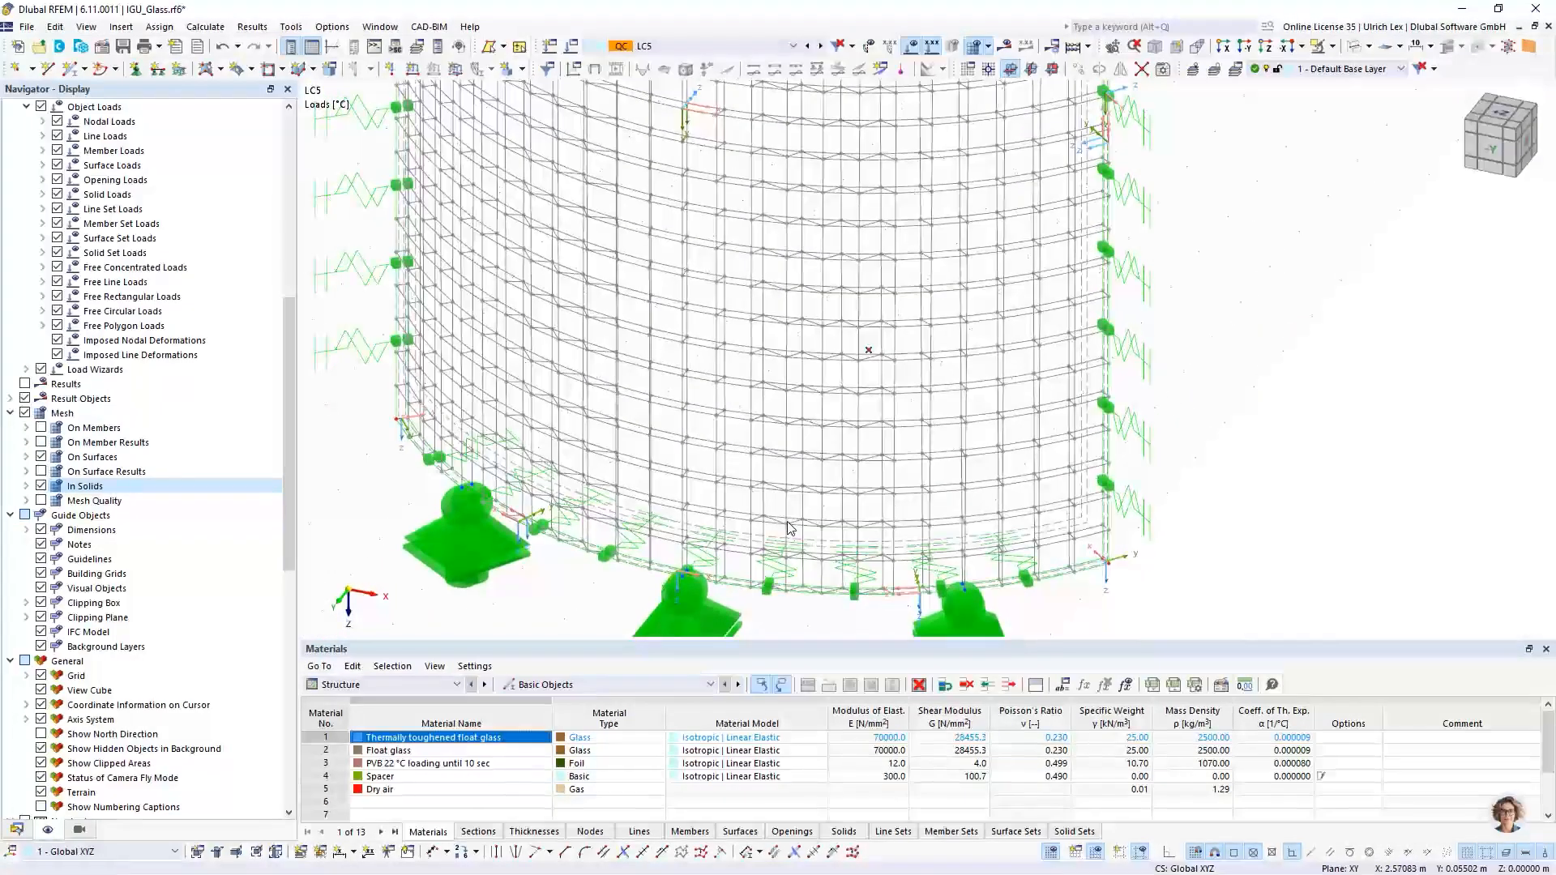
scroll(793, 528, down, 4)
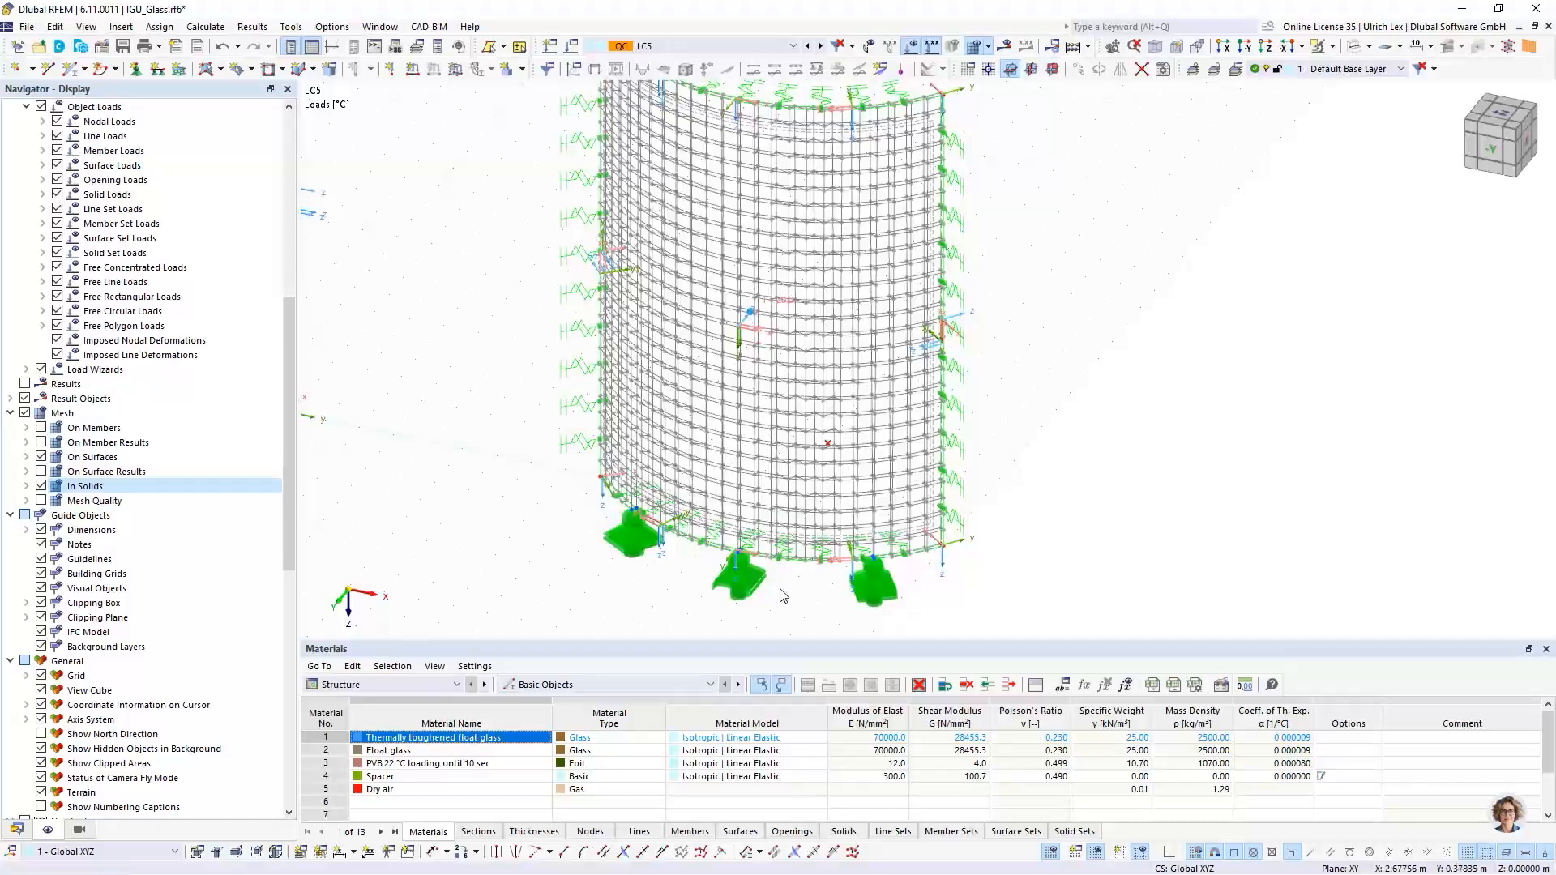
Step: Disable automatic object detection for spacer surface 11 along the curved unit's lower edge and clear its integrated nodes
scroll(782, 597, up, 5)
scroll(774, 494, up, 2)
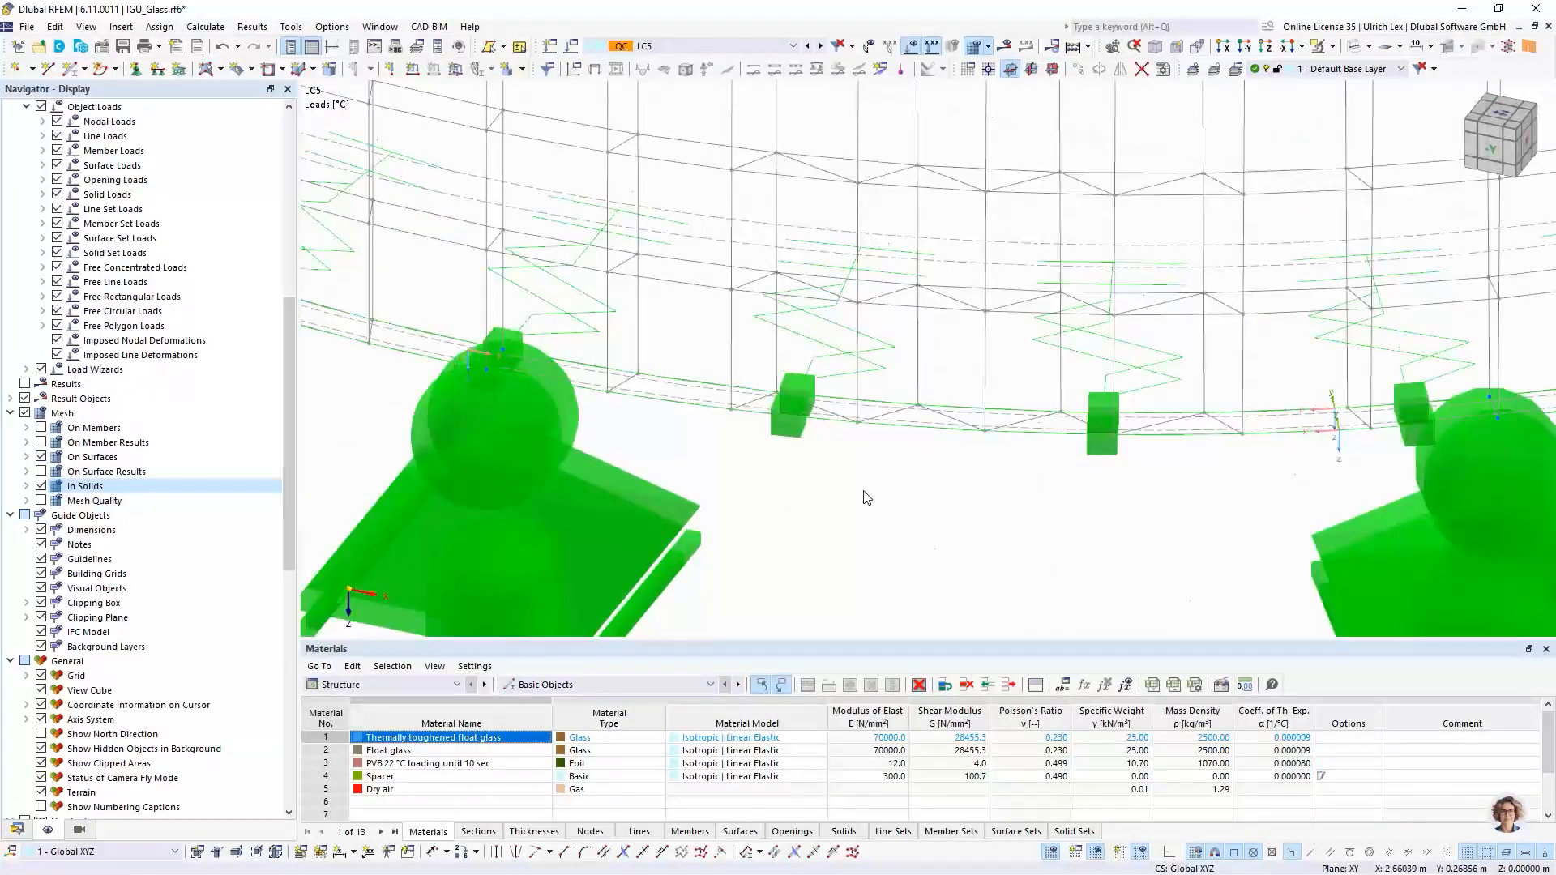
scroll(876, 496, up, 2)
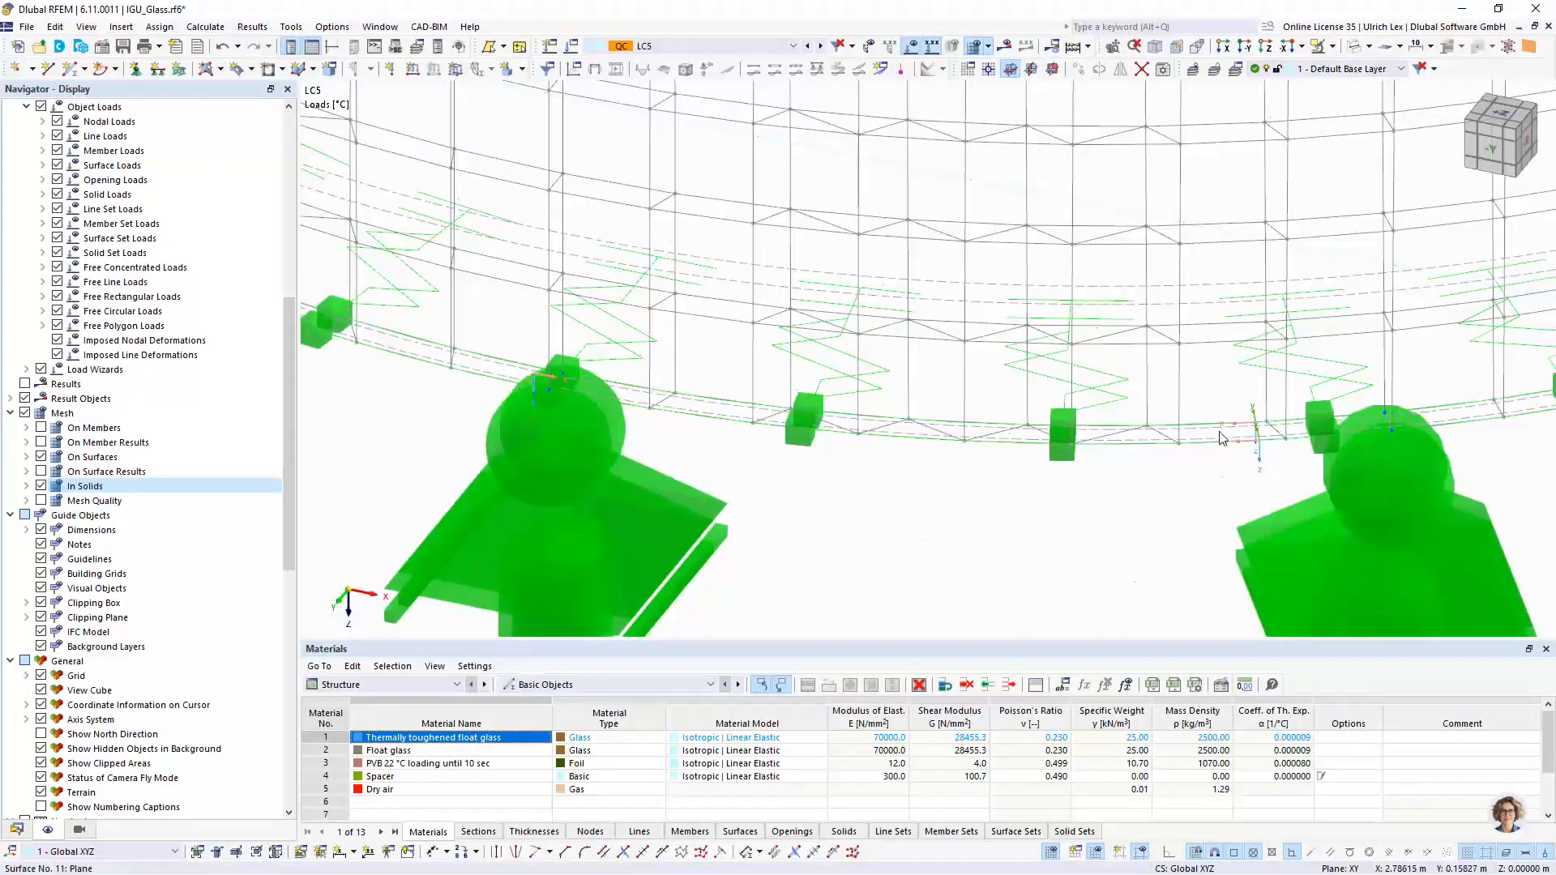
scroll(1208, 433, up, 3)
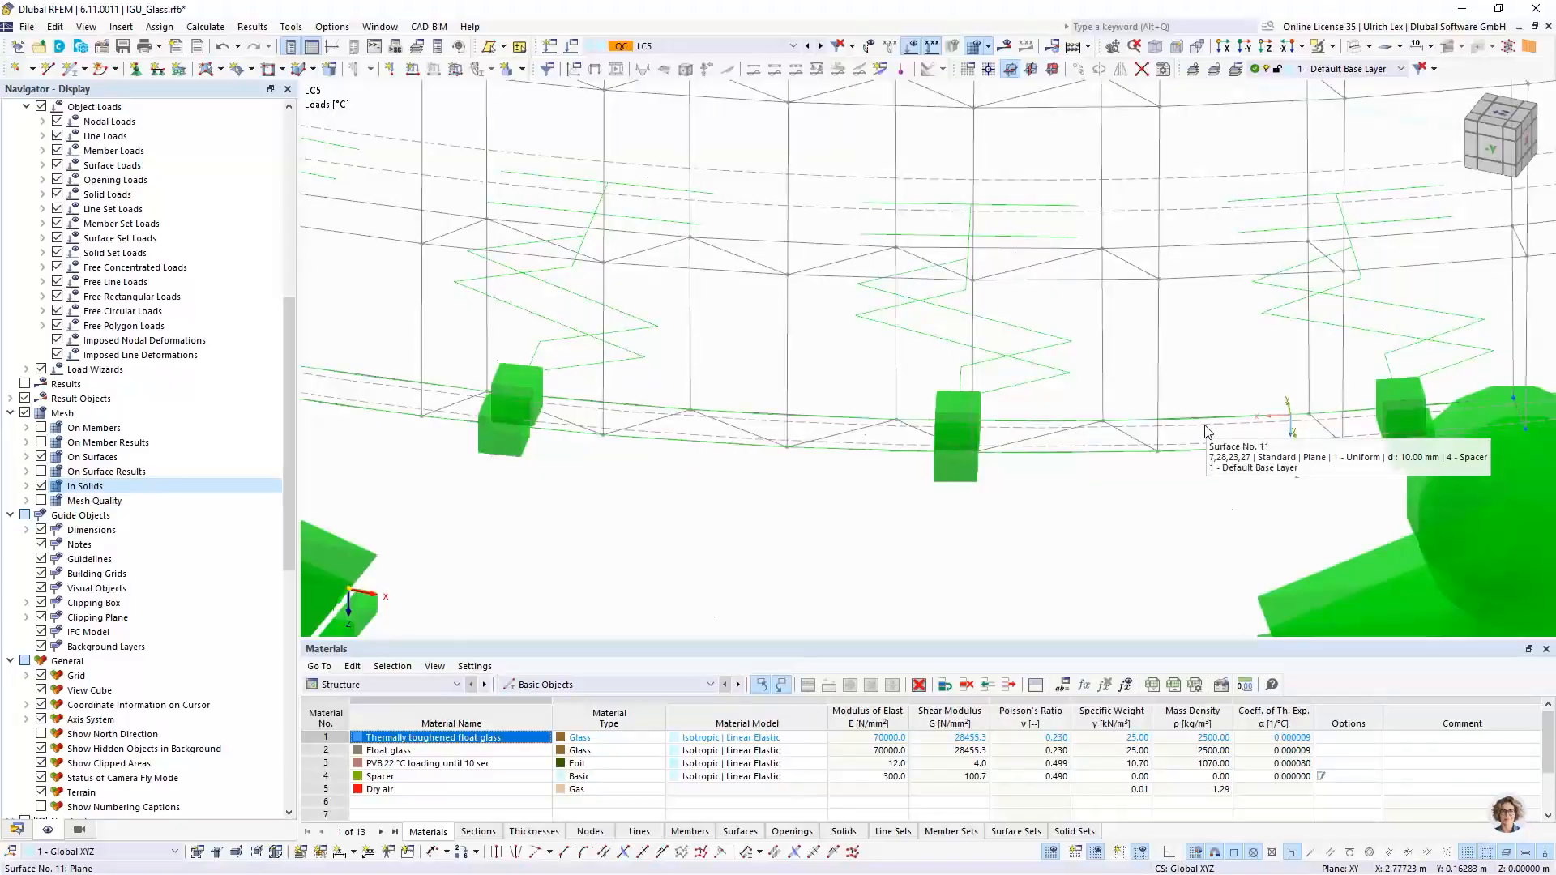
double_click(1205, 431)
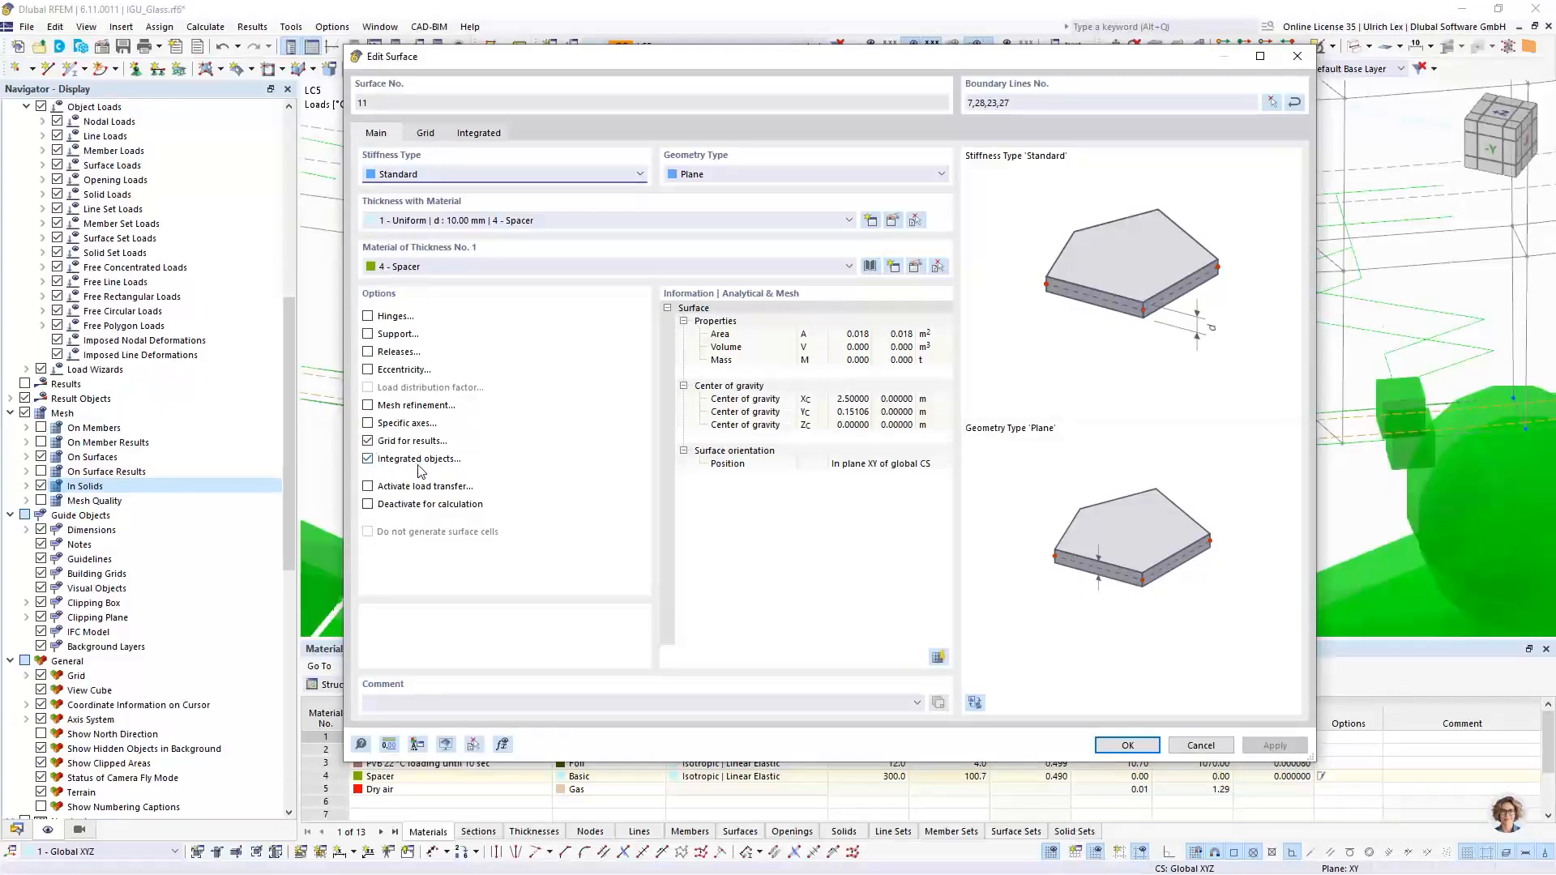
click(468, 138)
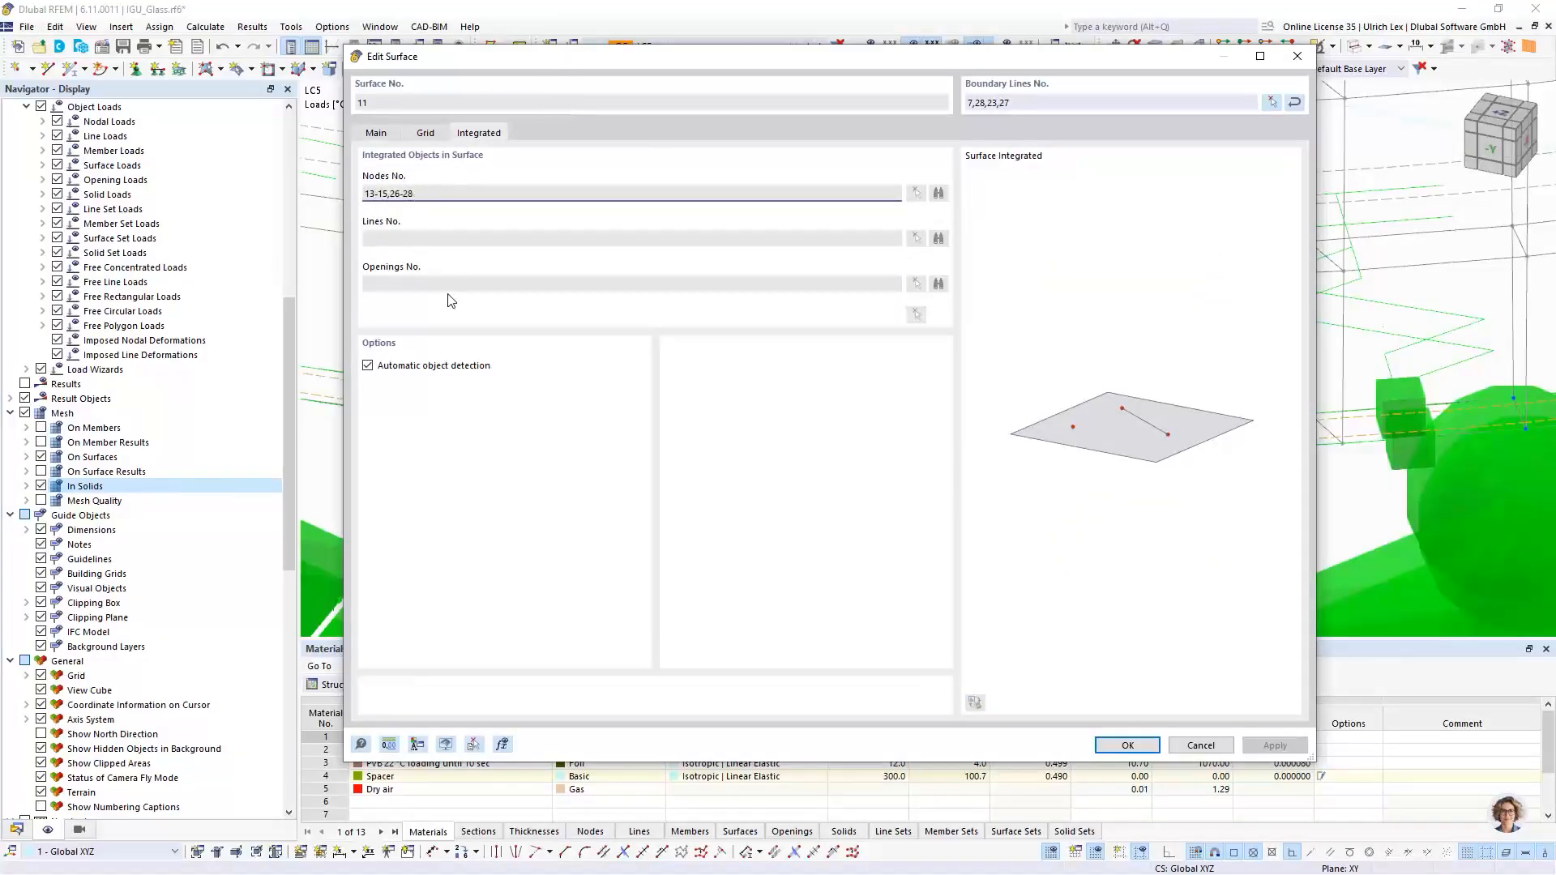
click(368, 366)
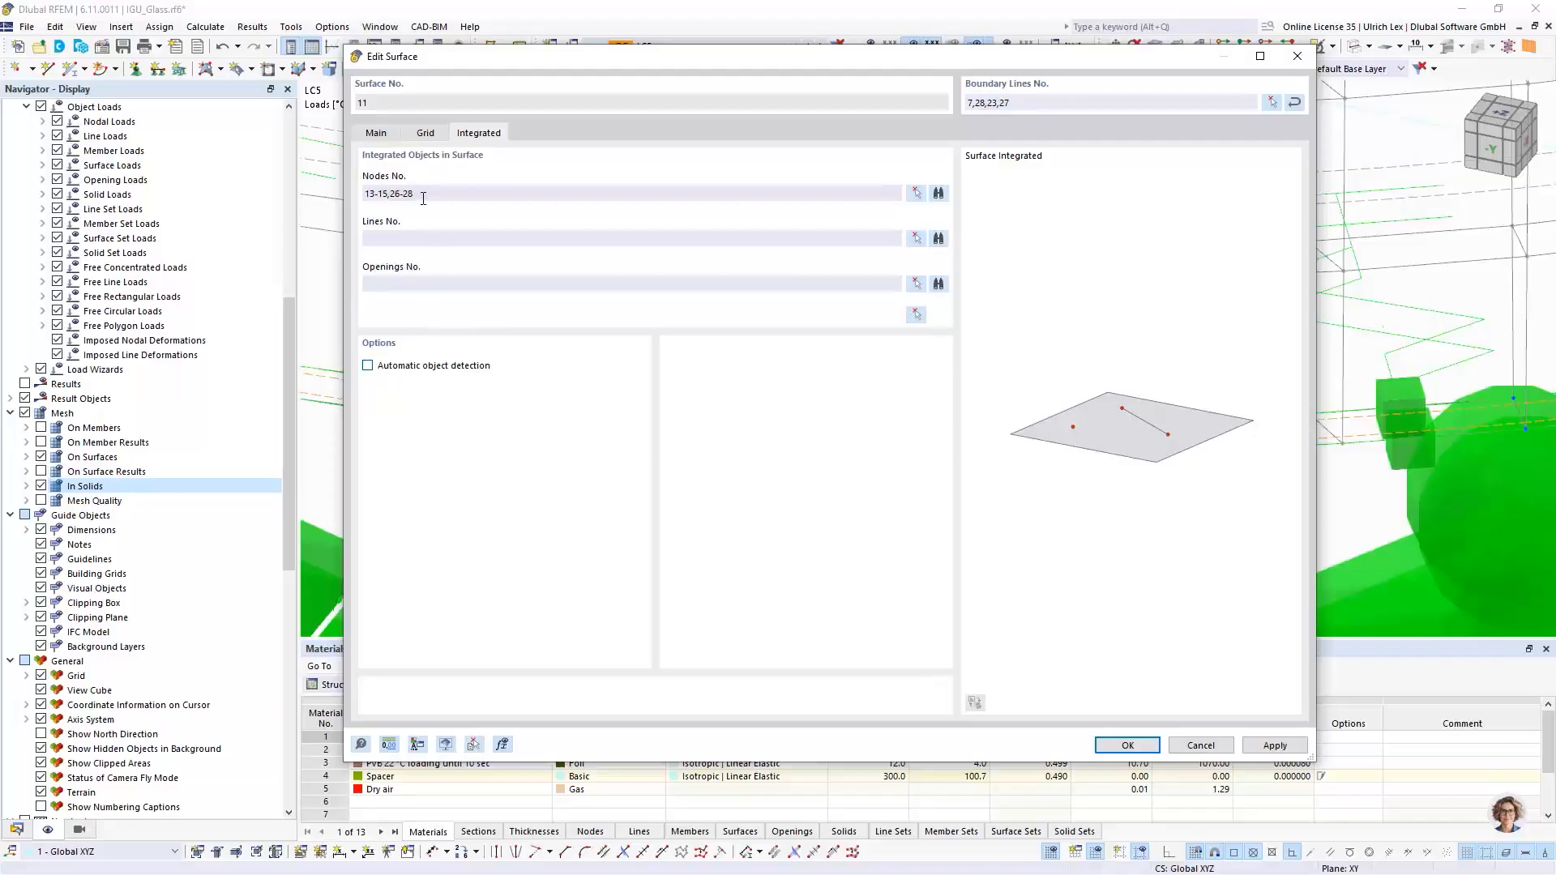
drag(423, 193, 338, 192)
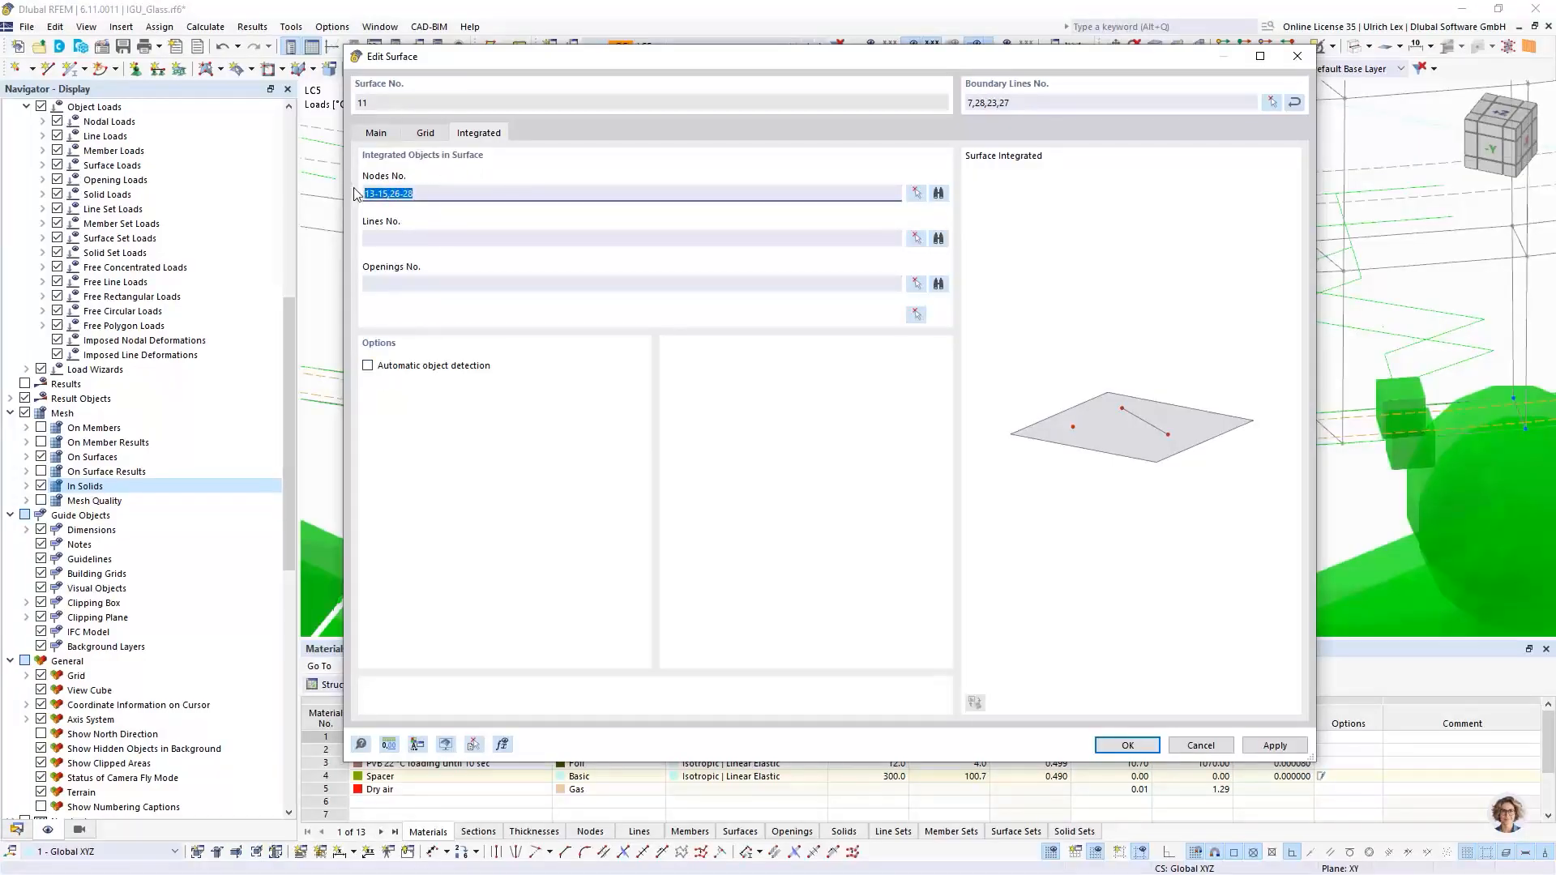
key(Delete)
click(1139, 745)
click(826, 521)
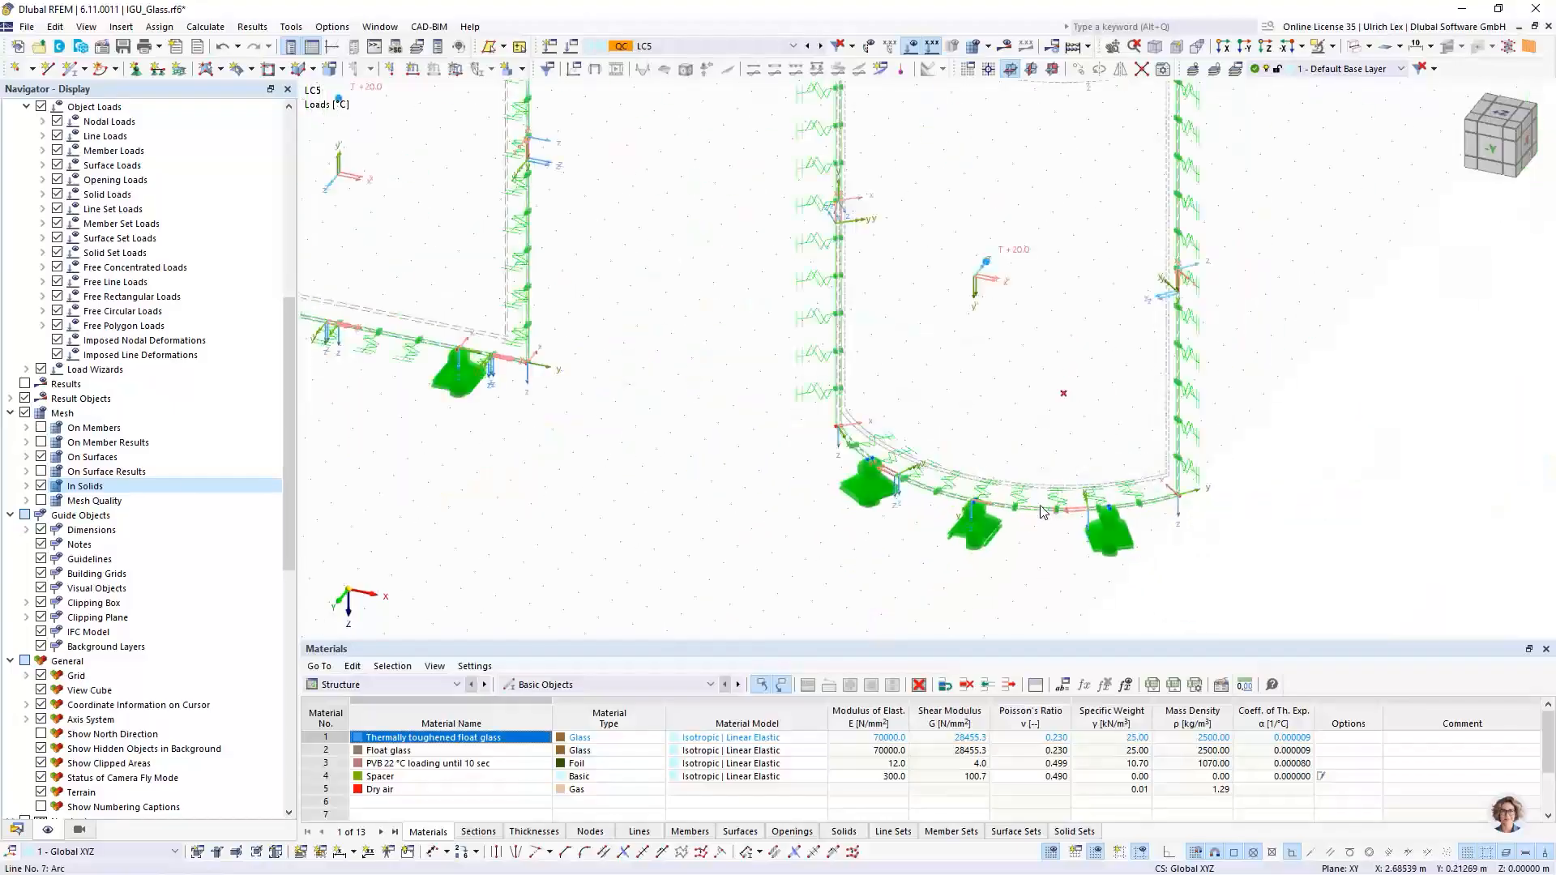
Step: Activate a layered mesh refinement for the curved unit's gas solid, with pane surface 2 as first surface and 2 user-defined layers
double_click(997, 308)
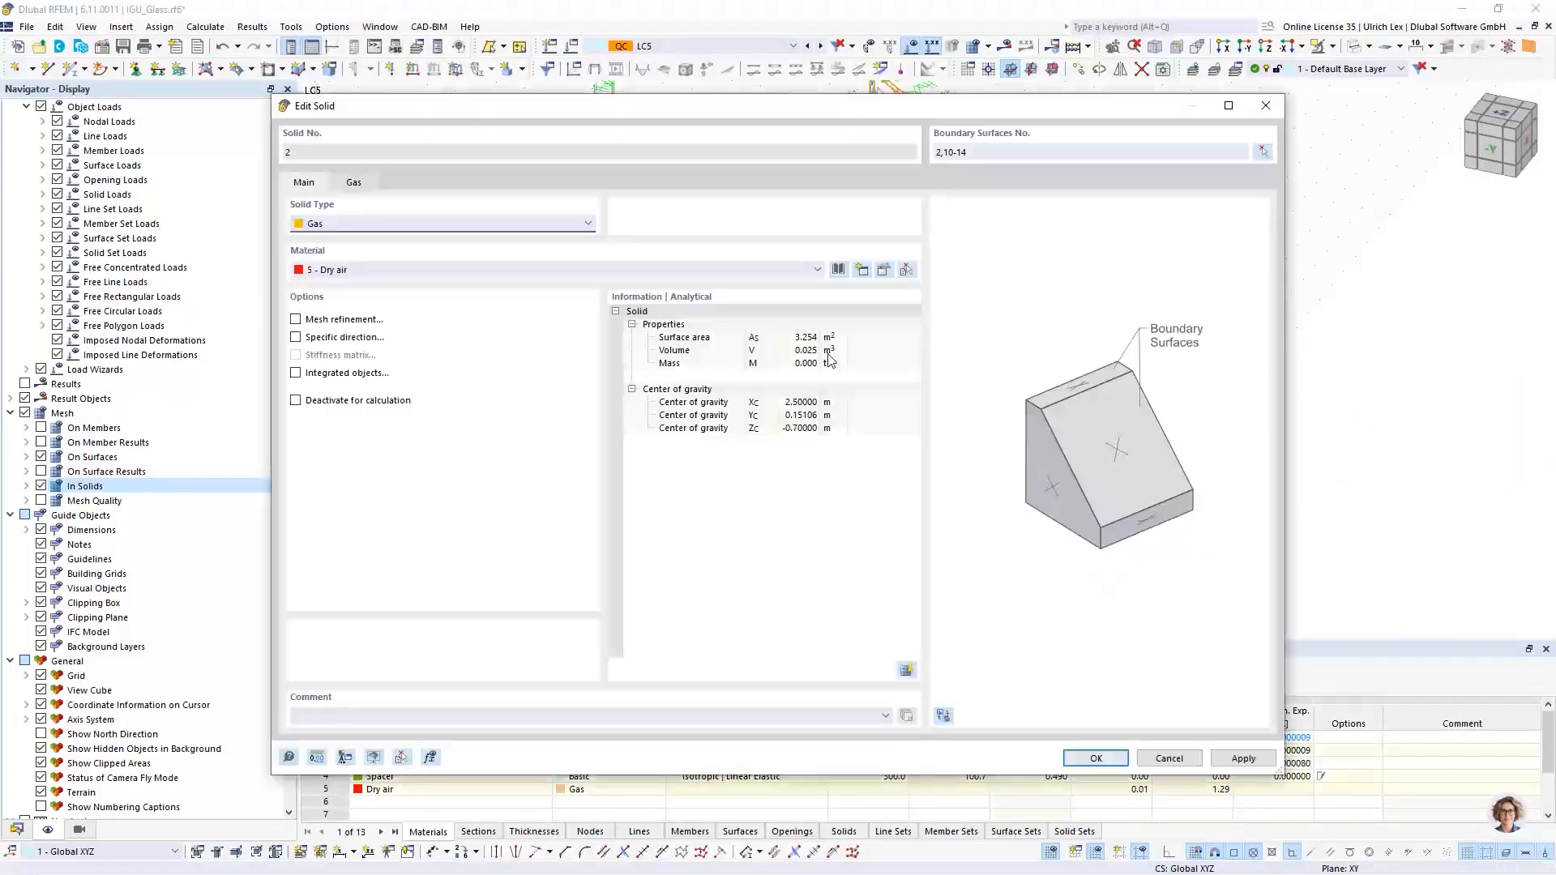
click(297, 320)
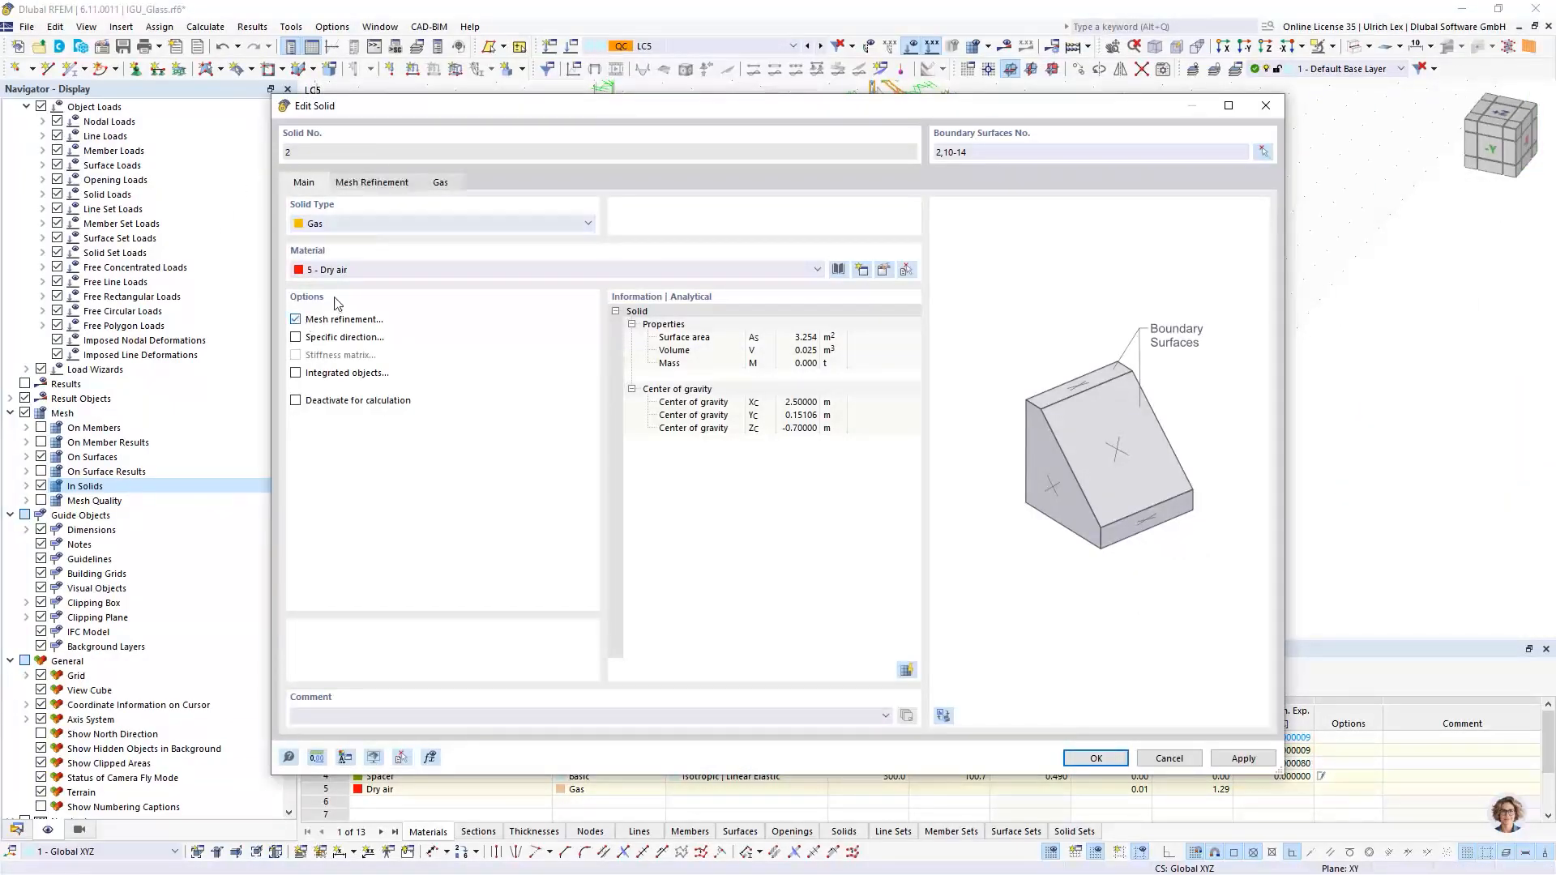
click(372, 183)
click(295, 497)
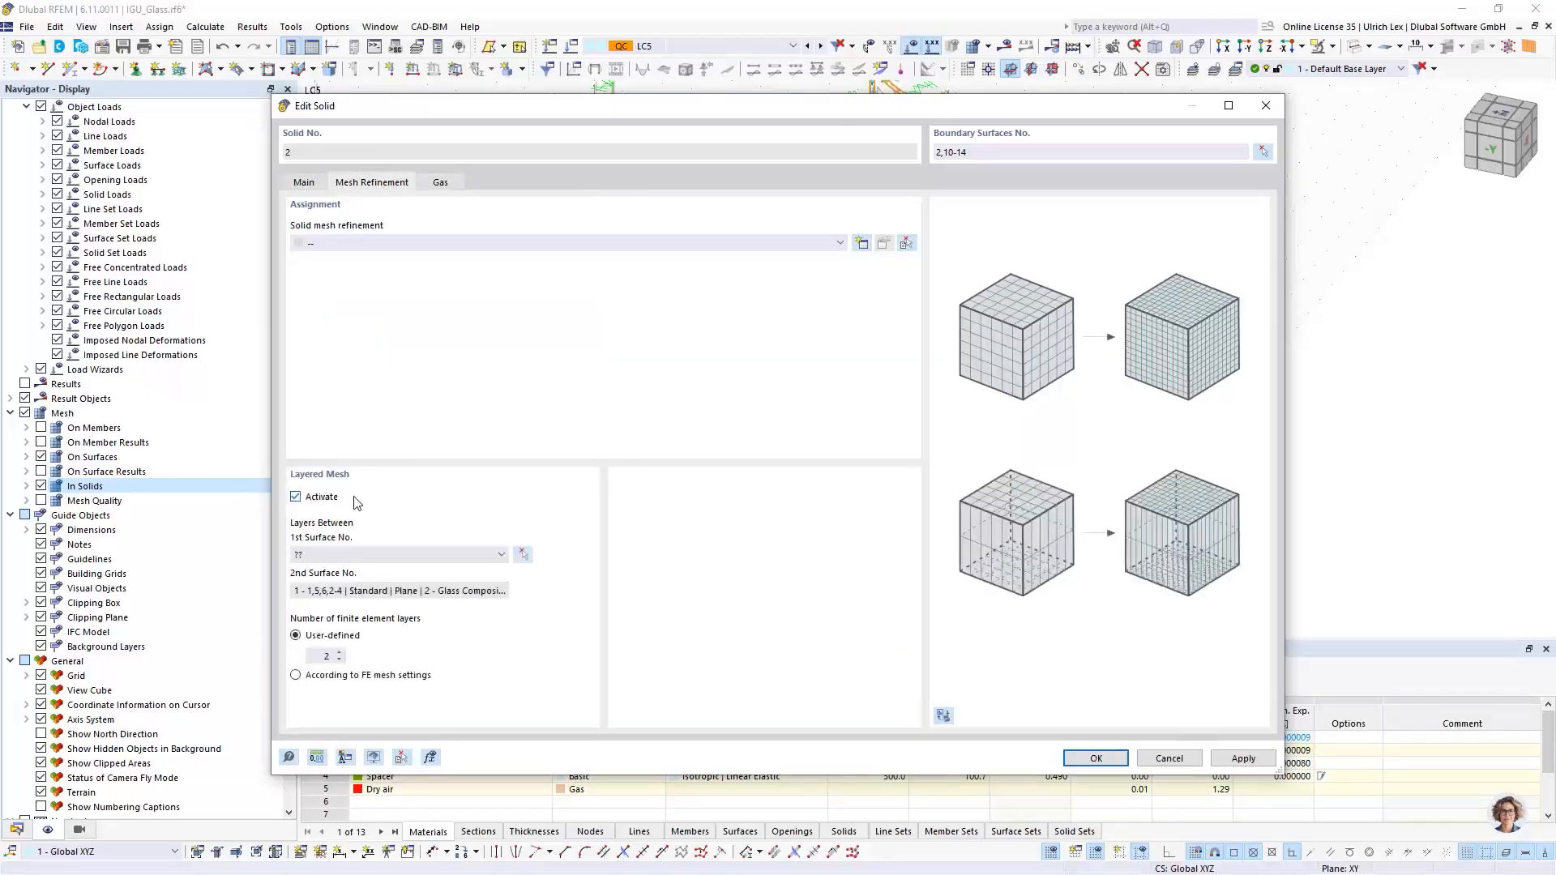
click(523, 555)
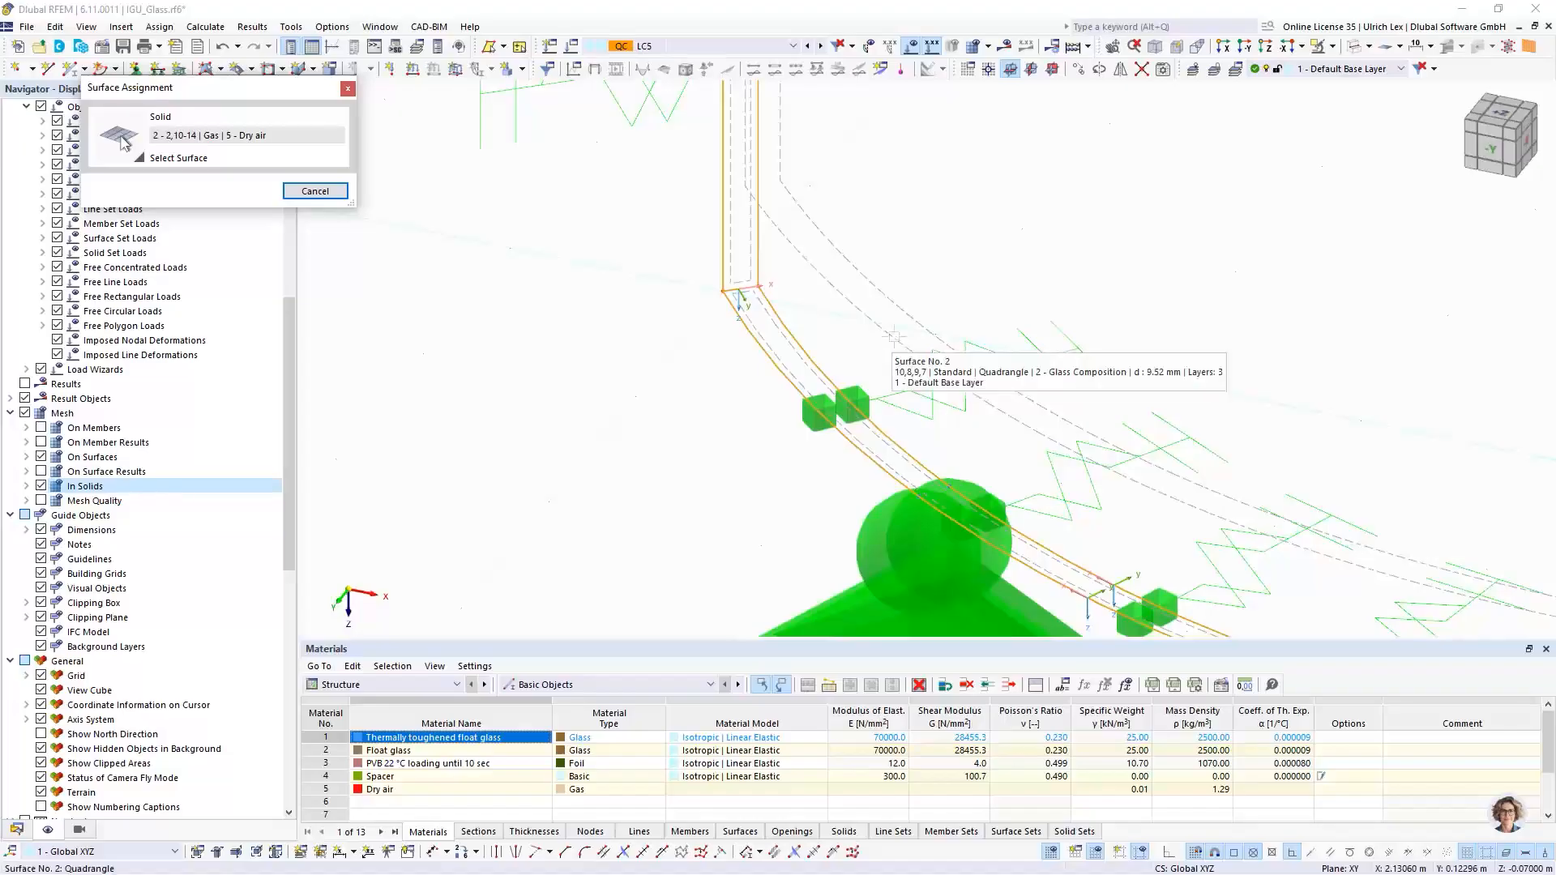
click(887, 350)
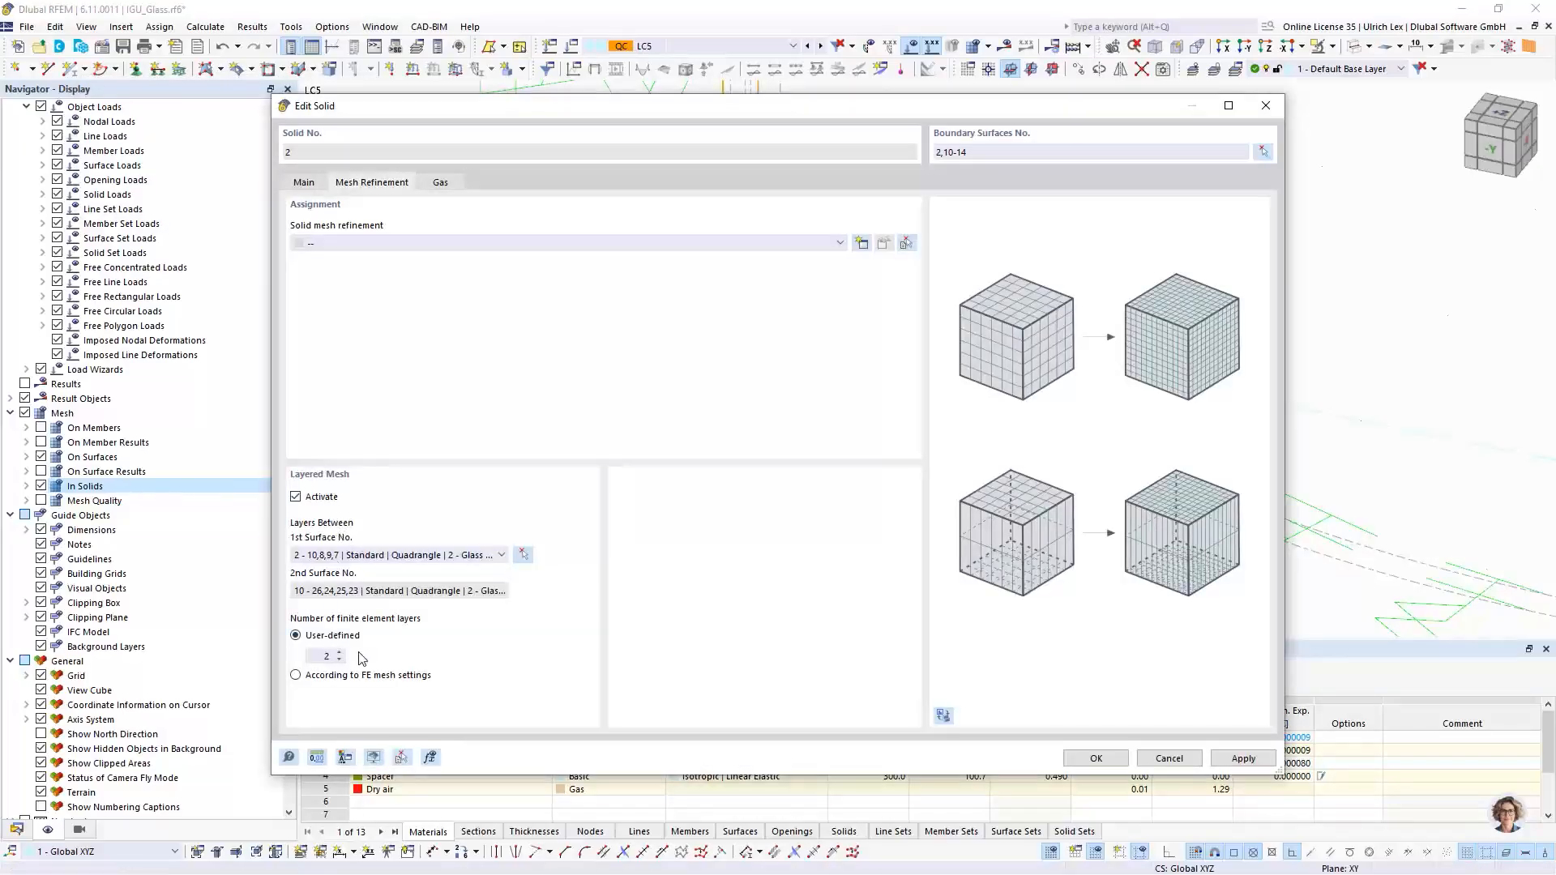
click(1096, 759)
Step: Activate a layered mesh refinement for the flat unit's gas solid, with pane surface 1 as first surface and 2 user-defined layers
scroll(1002, 357, down, 2)
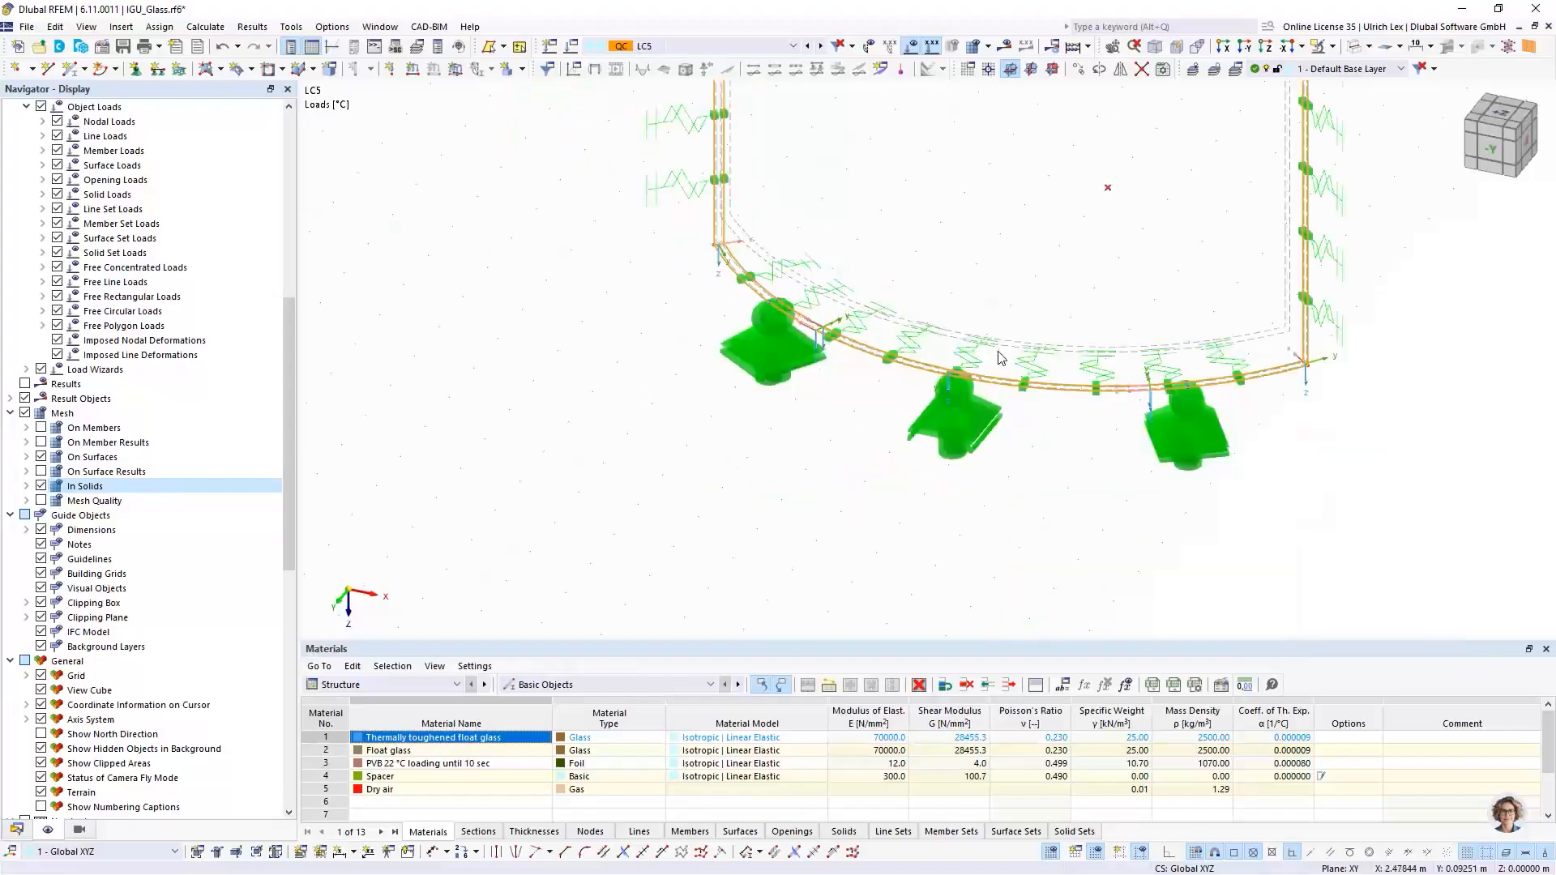
scroll(1012, 419, down, 5)
scroll(757, 225, up, 6)
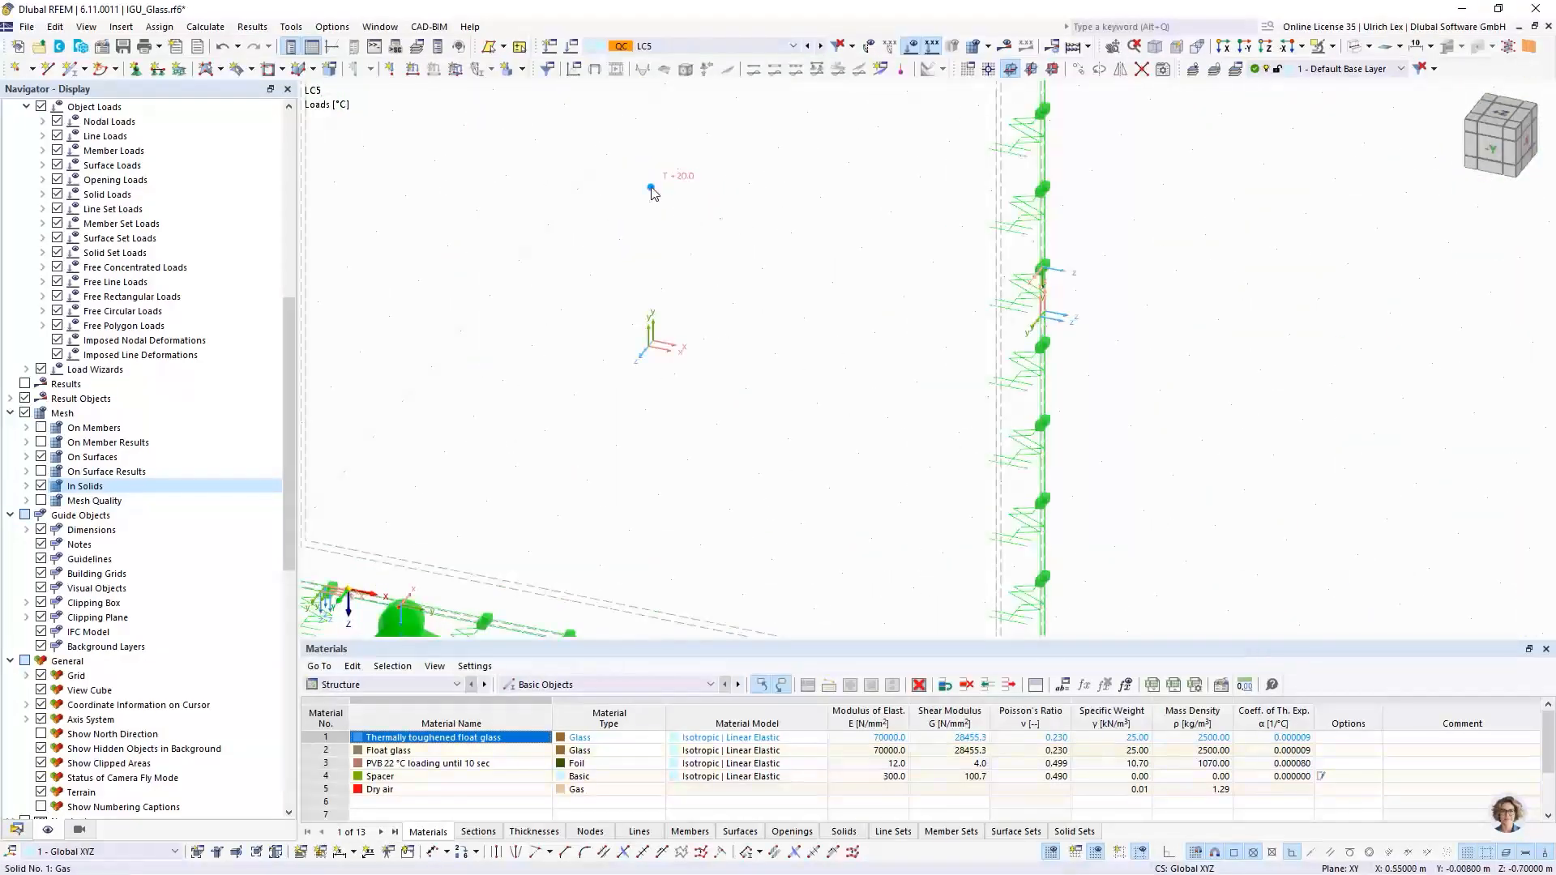
double_click(651, 190)
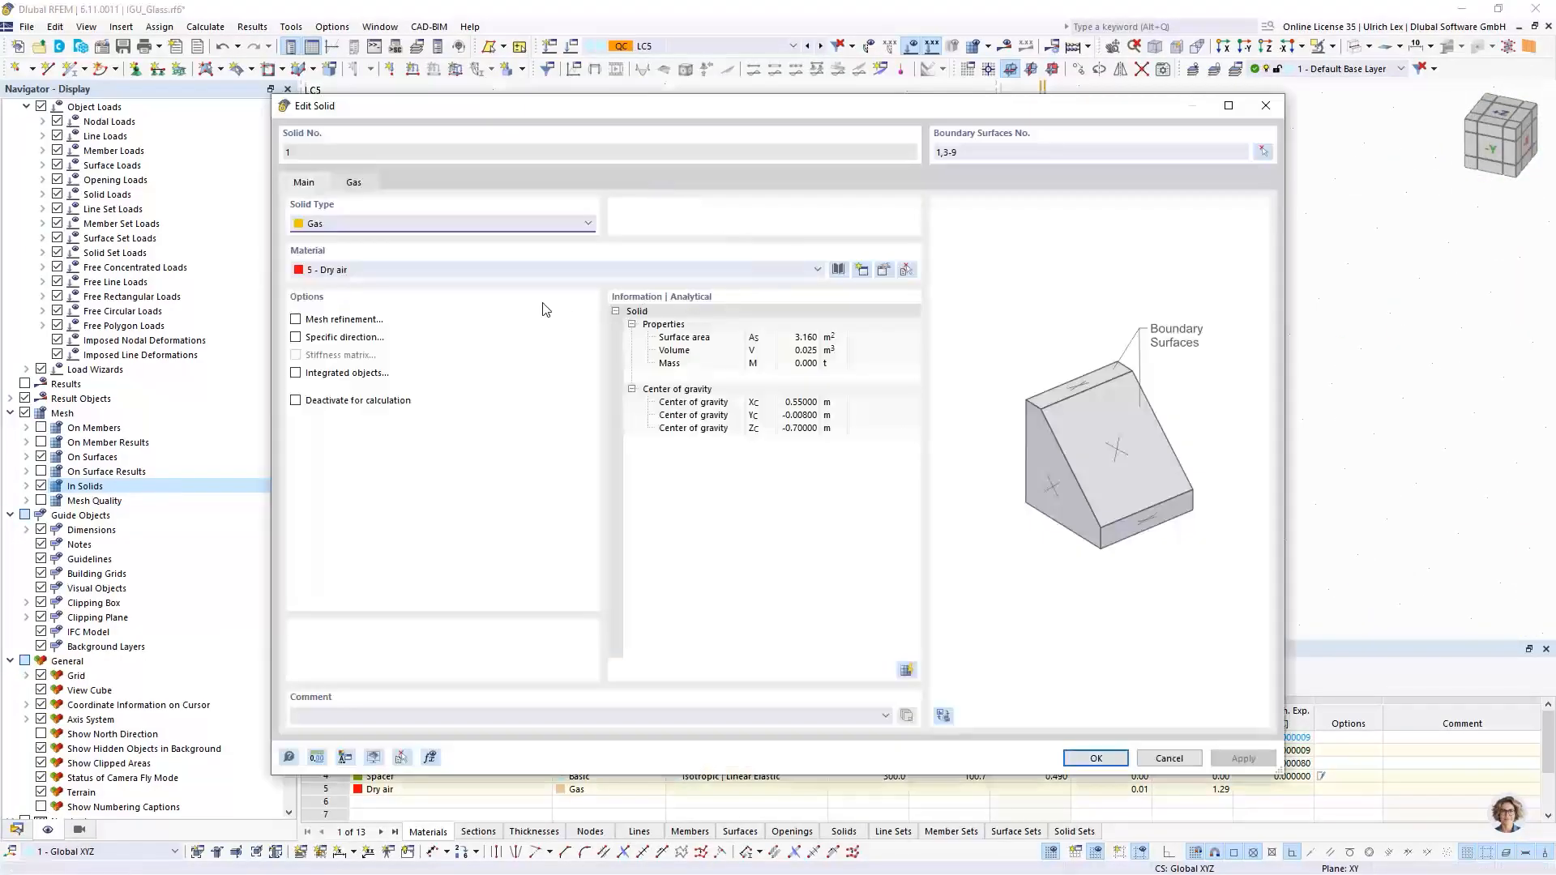
click(314, 323)
click(363, 186)
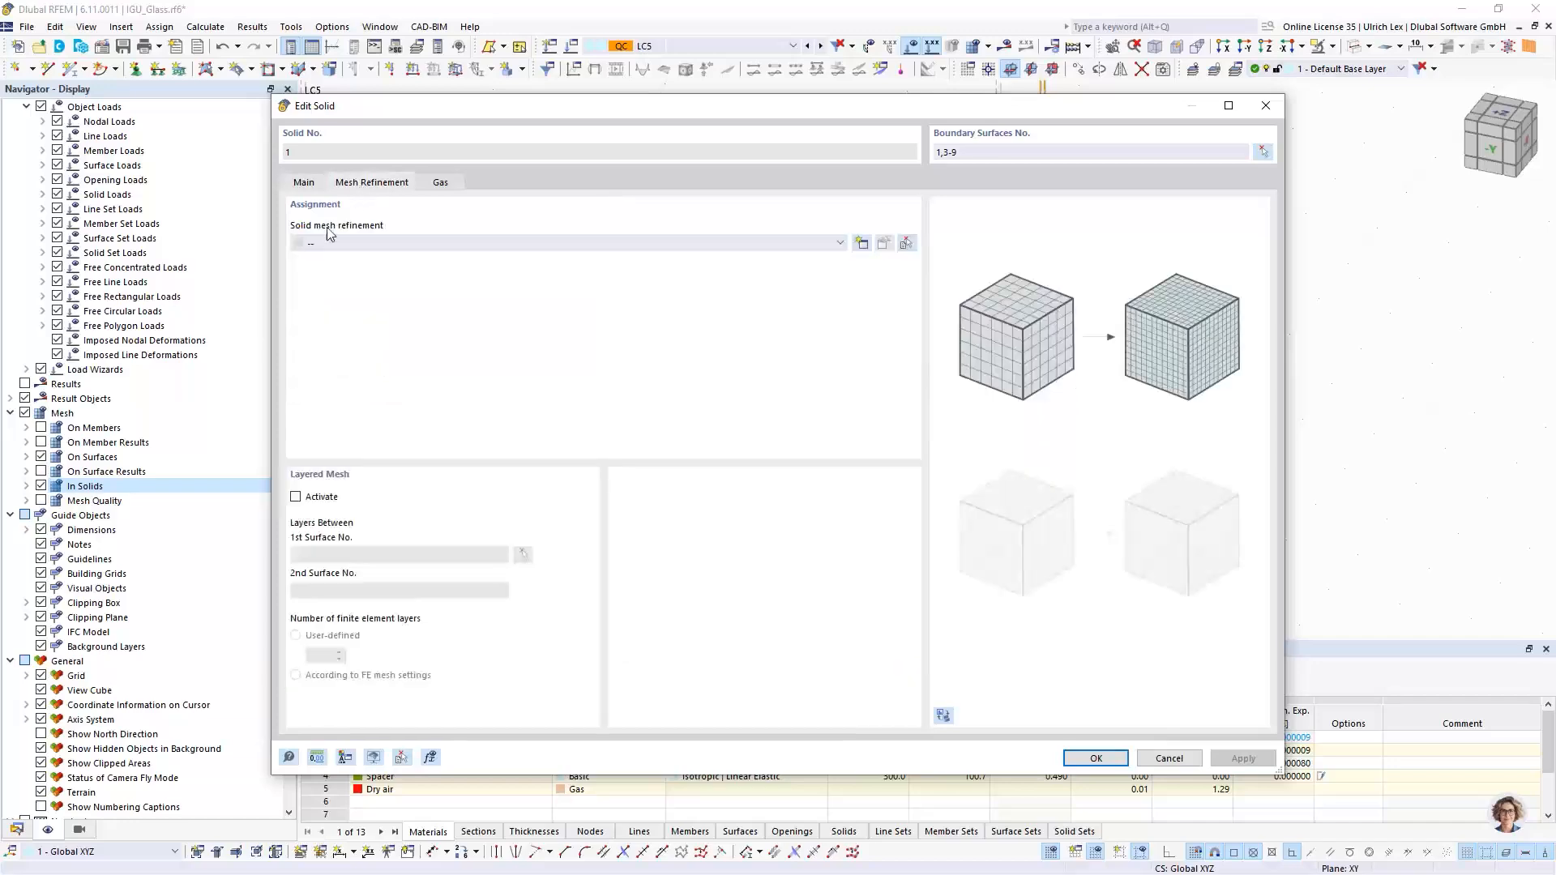
click(296, 498)
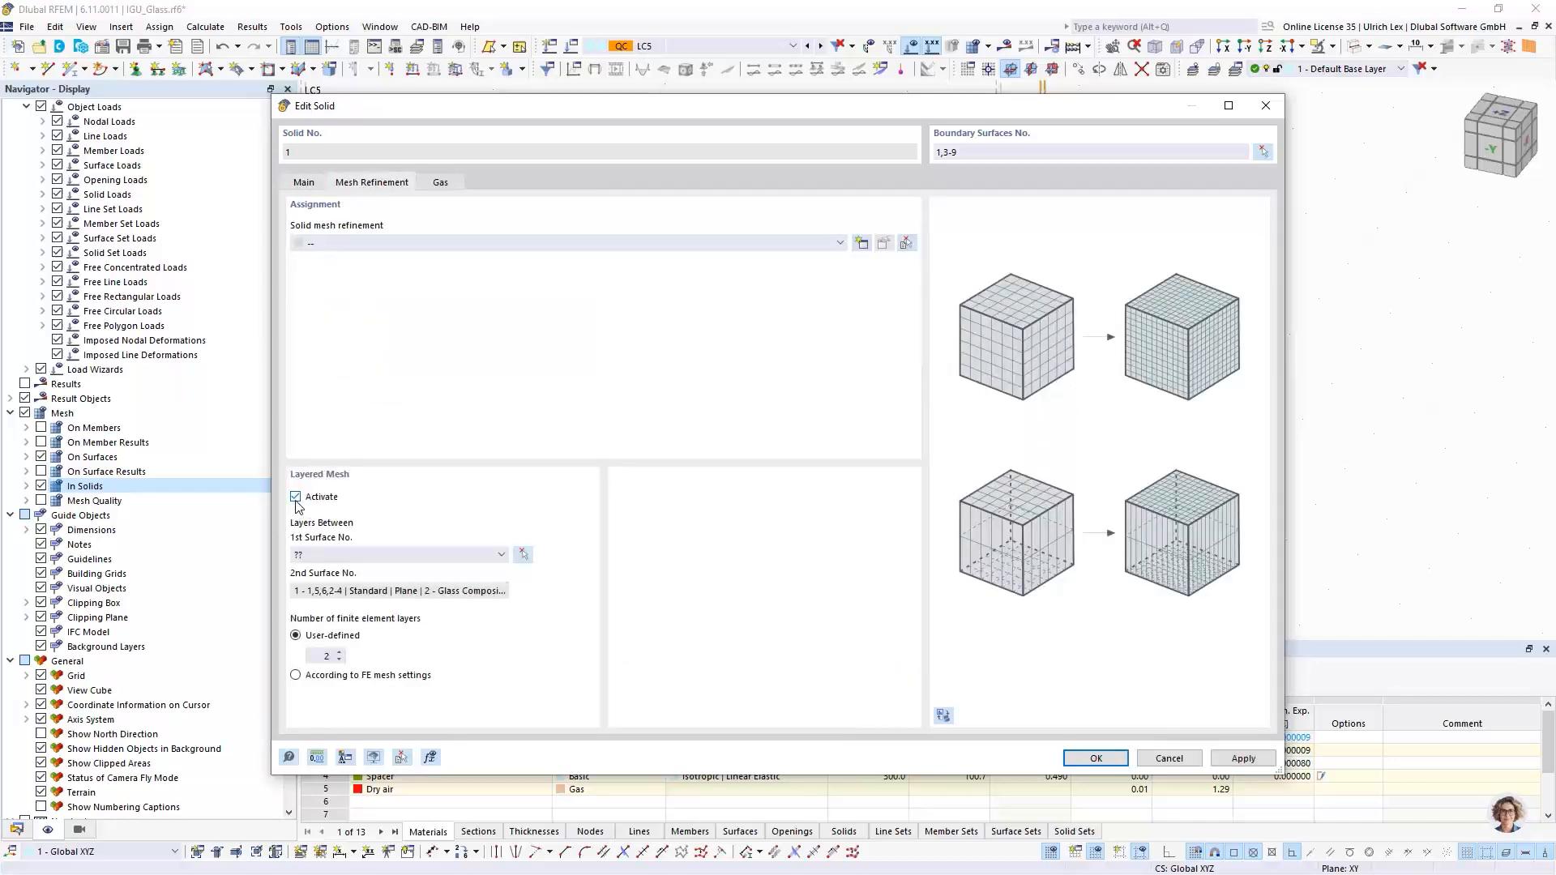
click(523, 554)
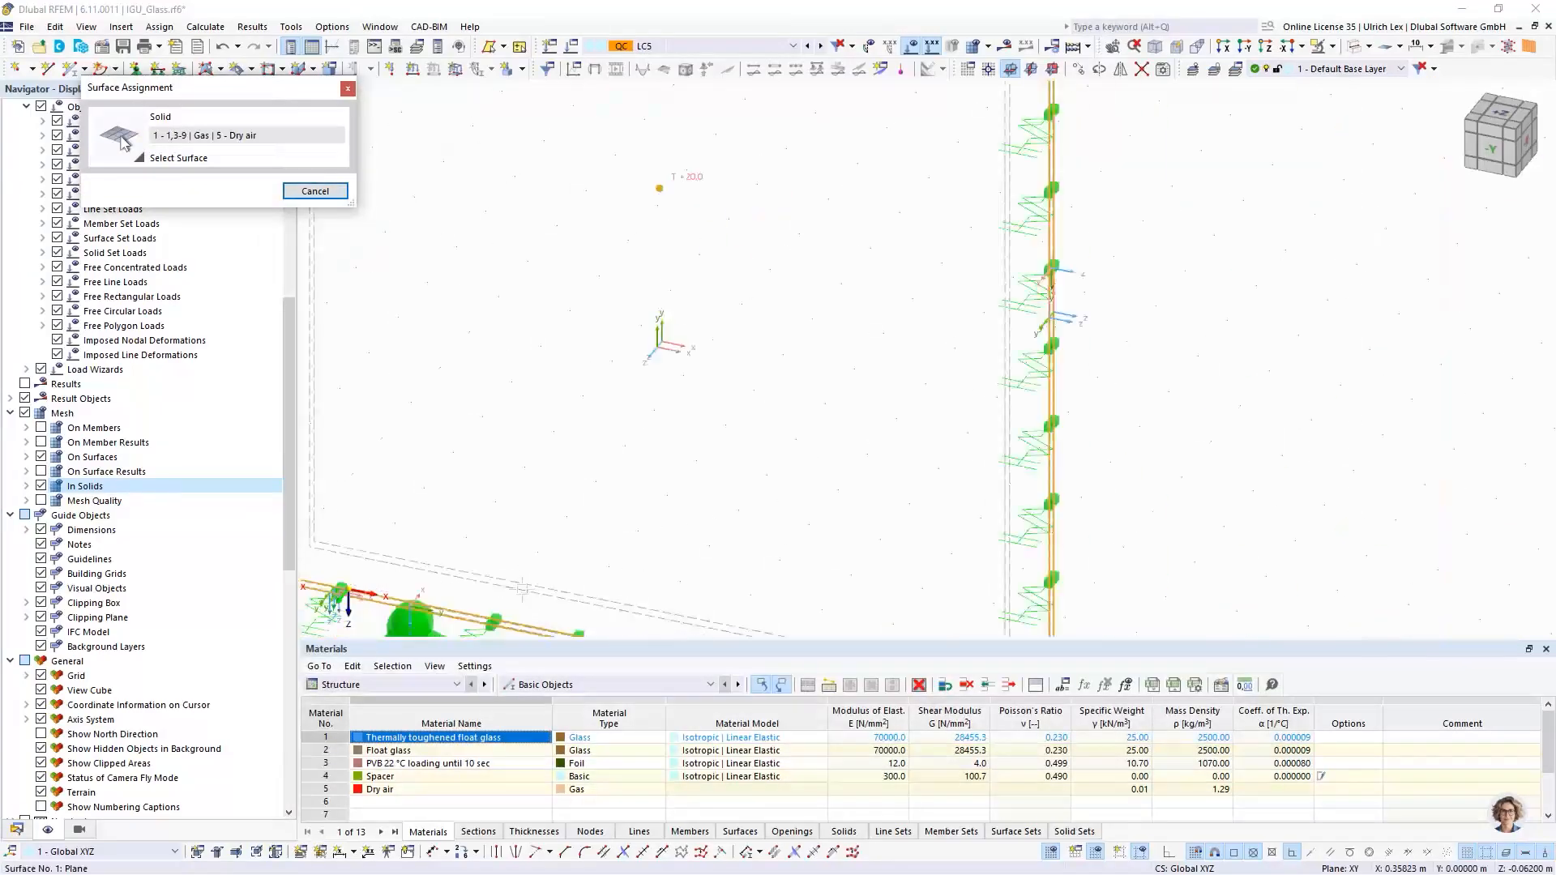
click(518, 588)
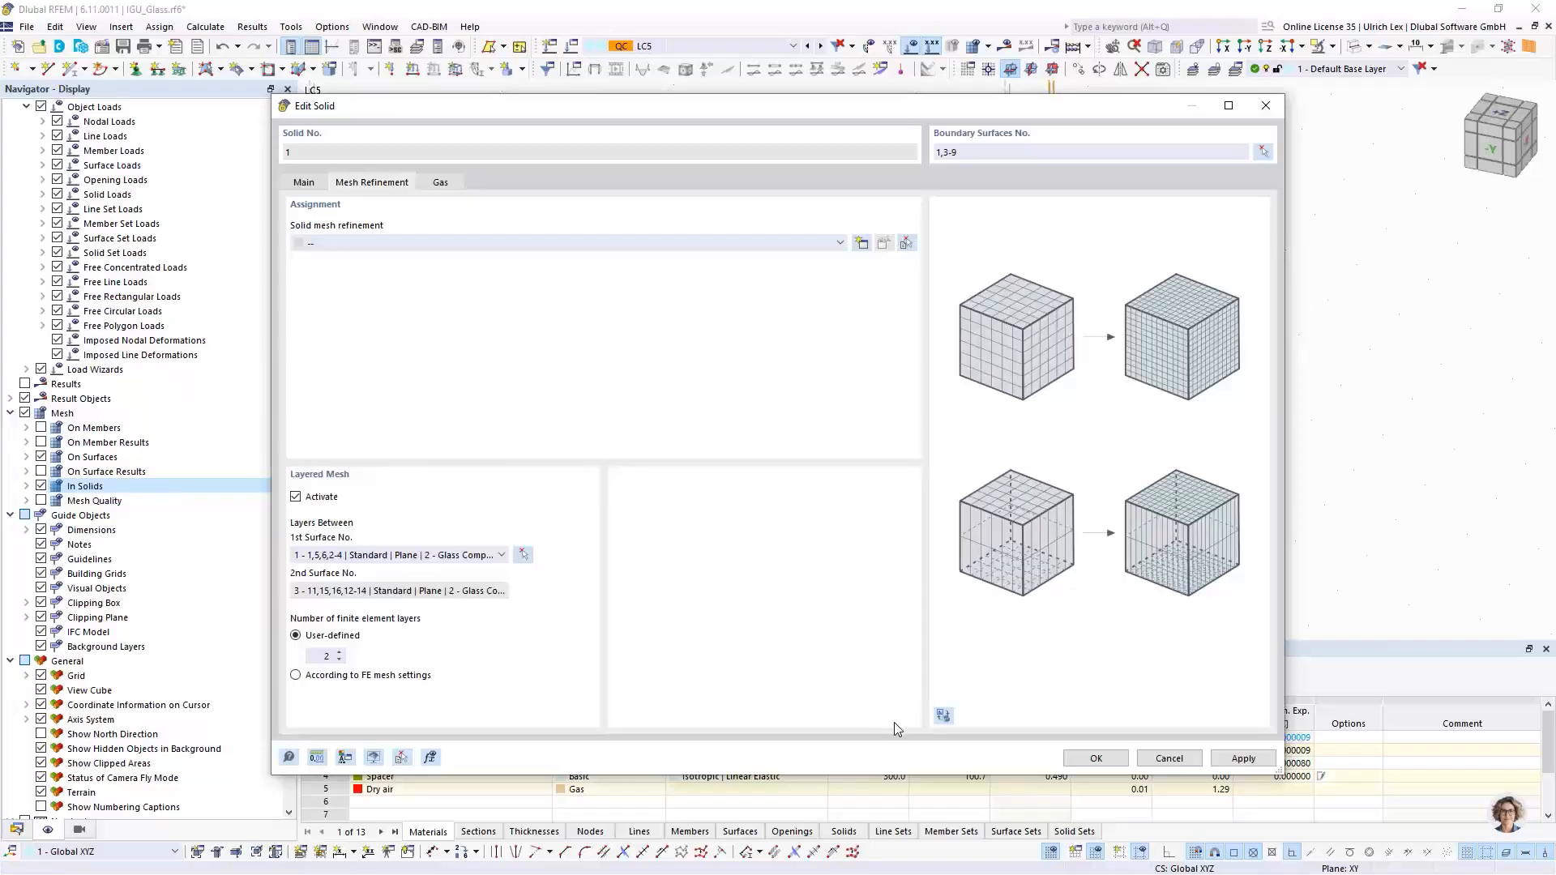
click(1095, 758)
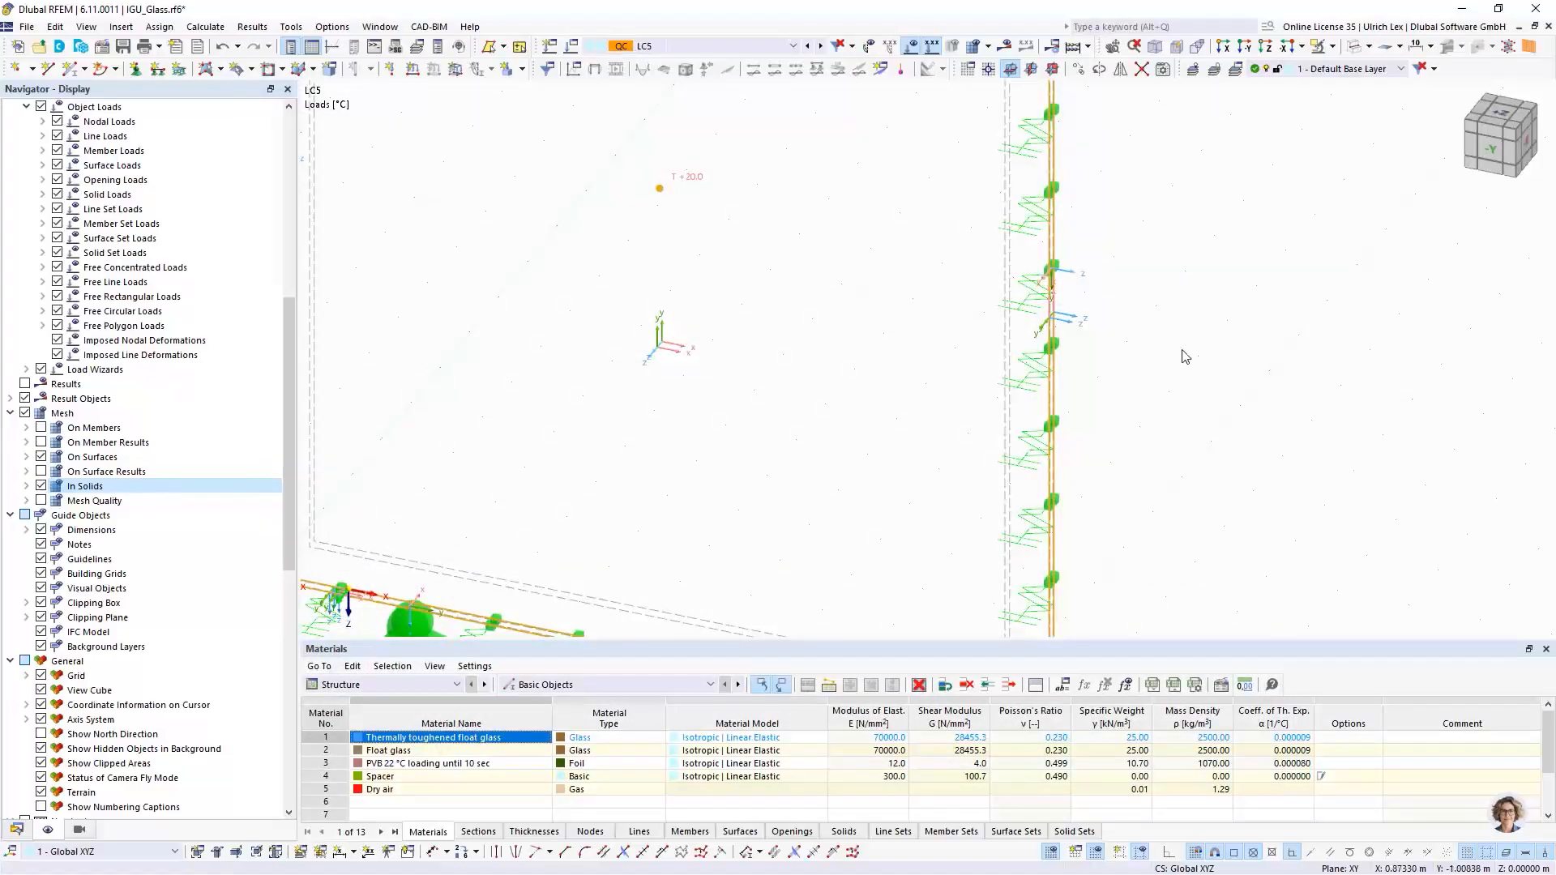
Step: Generate the finite element mesh of both glass units with the layered gas solids
click(975, 49)
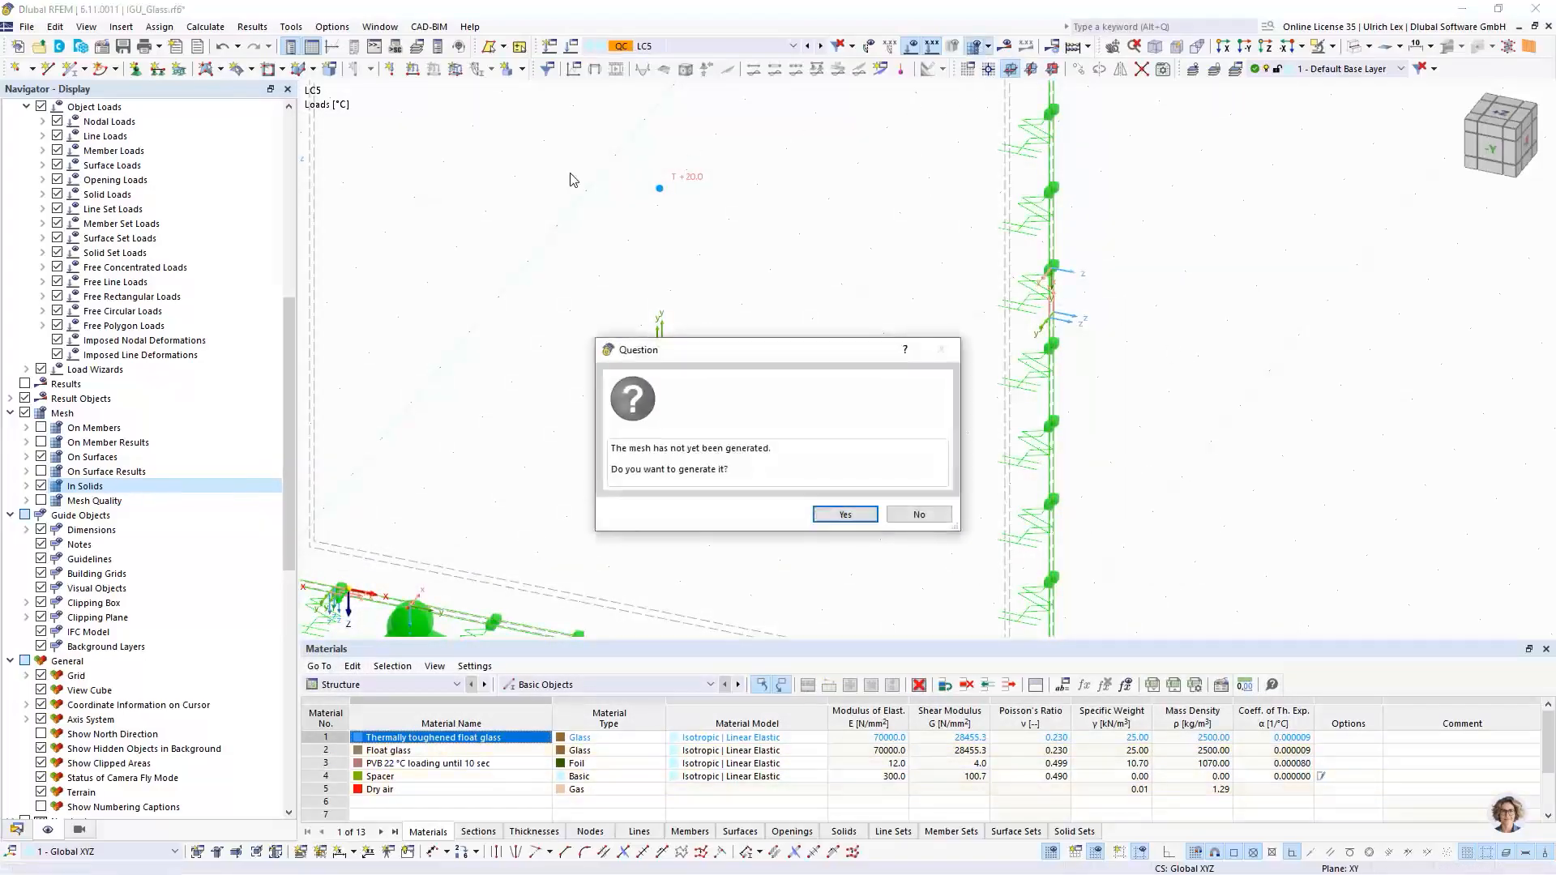
click(845, 518)
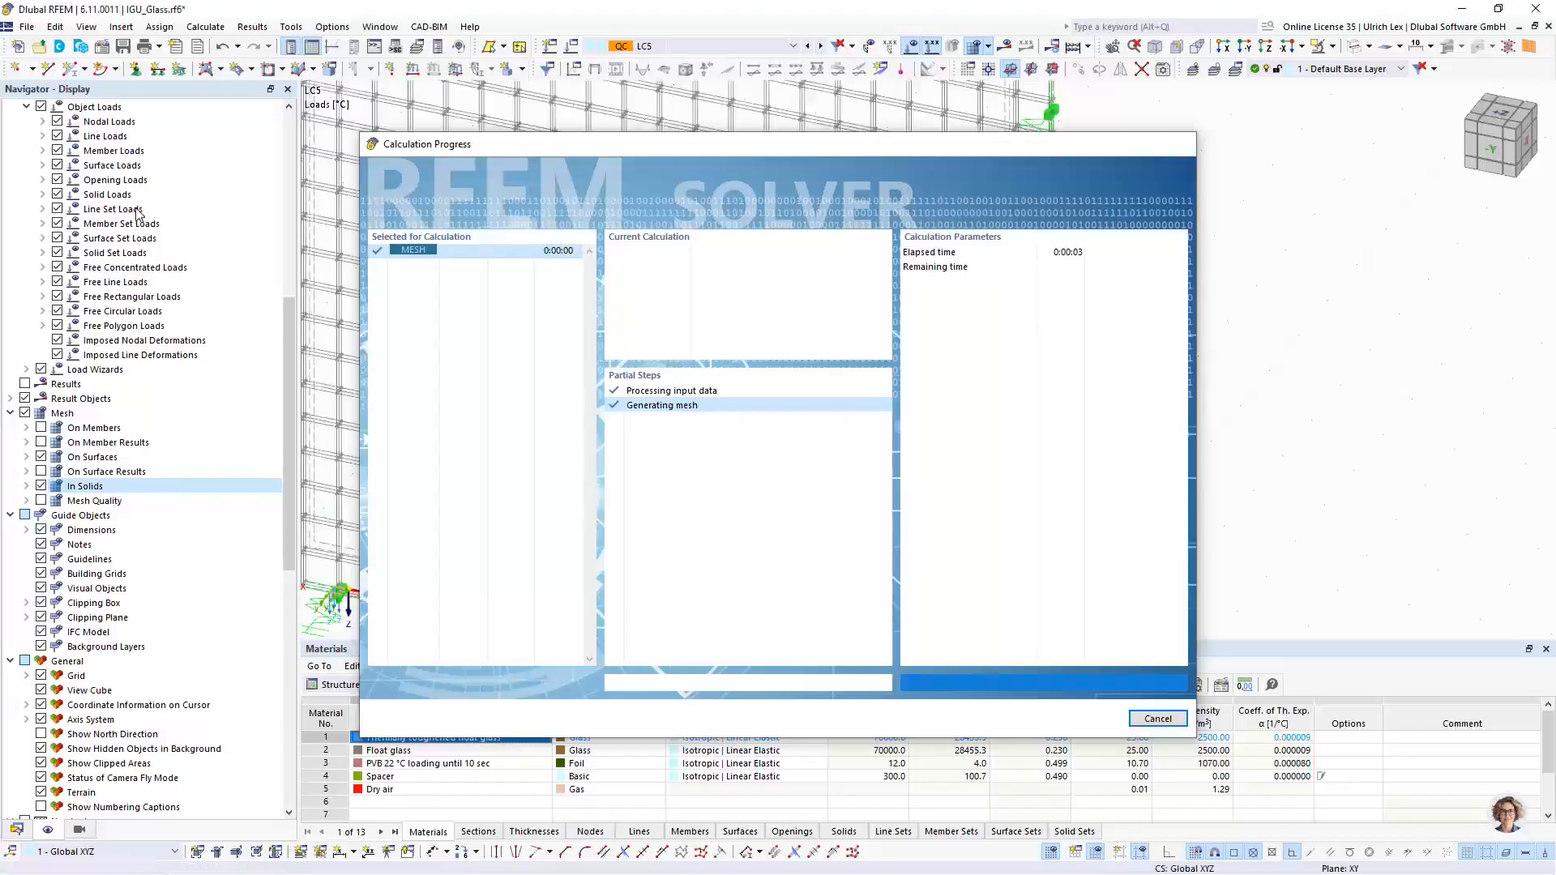
scroll(183, 190, down, 5)
scroll(559, 259, down, 7)
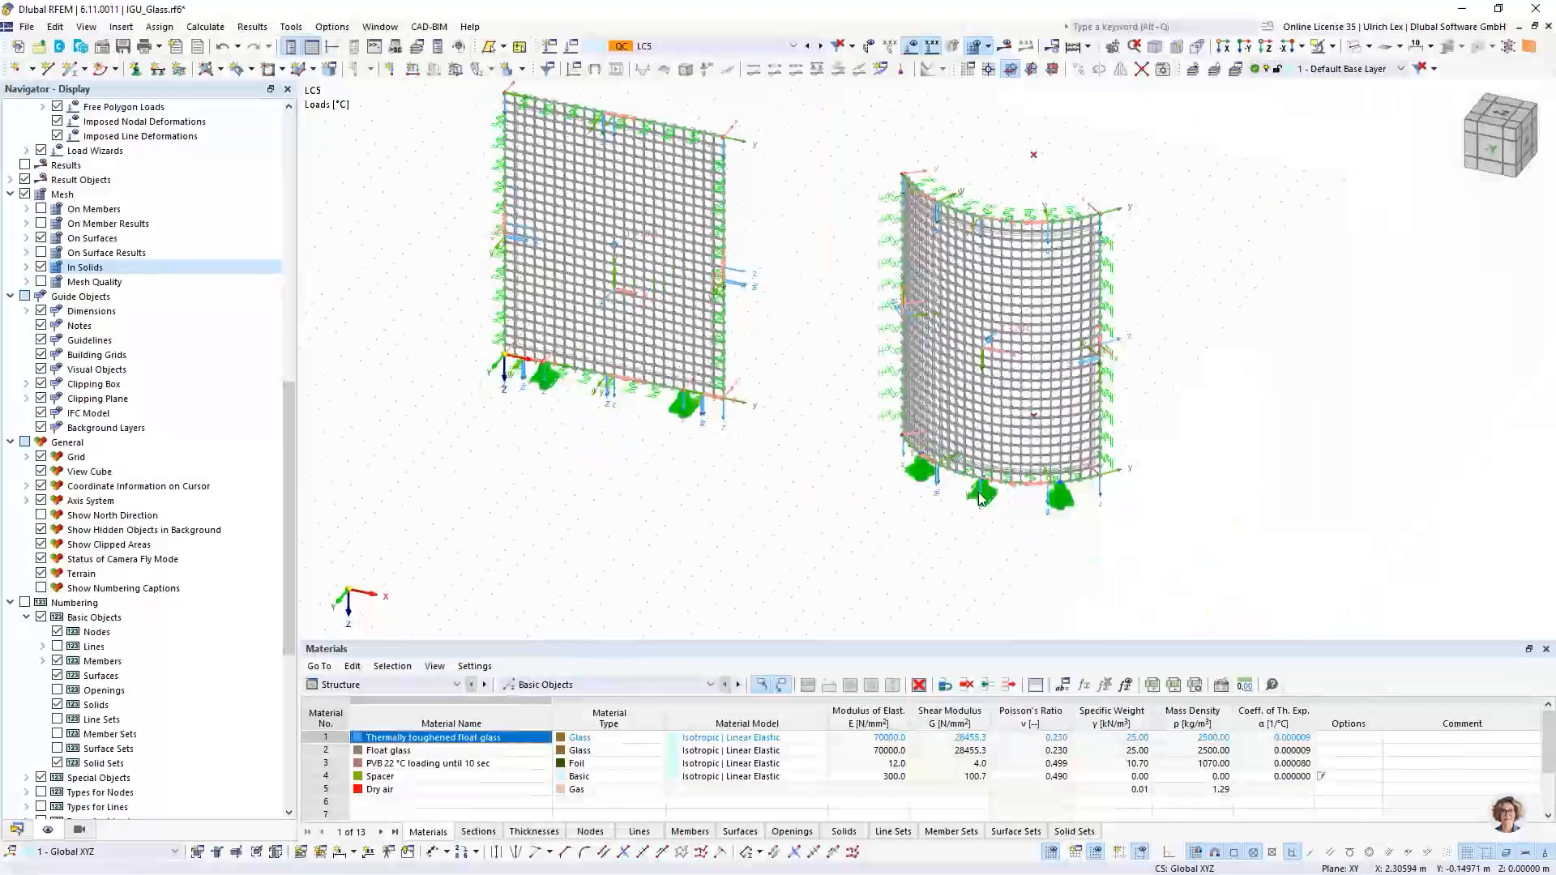
Step: Examine the new mesh of the curved unit from several sides, checking the element layers between the two panes
scroll(1045, 454, up, 7)
scroll(956, 393, up, 3)
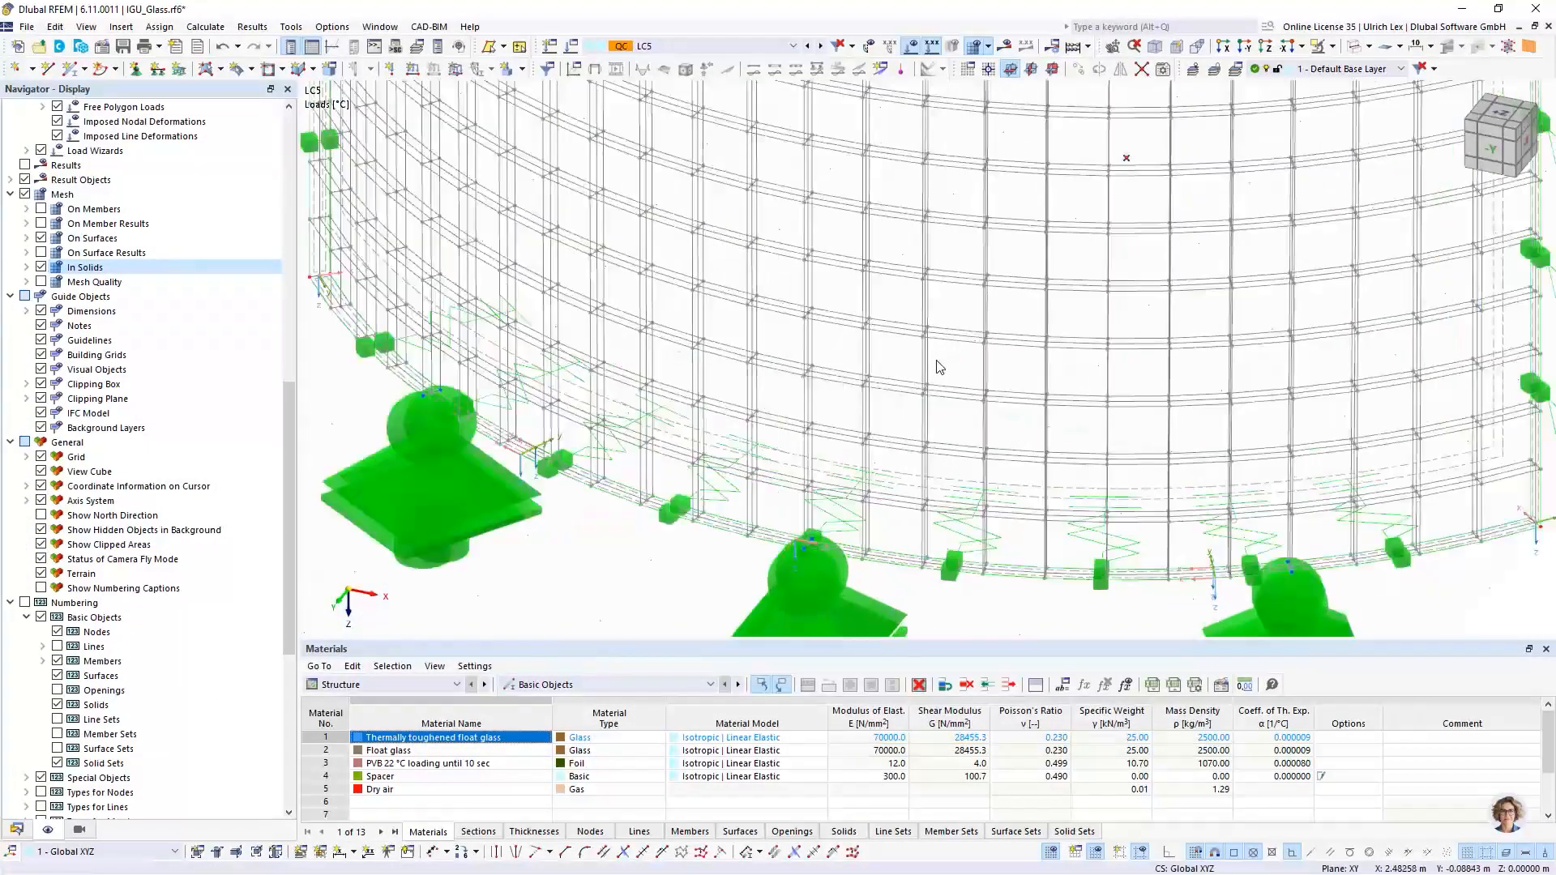
scroll(863, 511, down, 3)
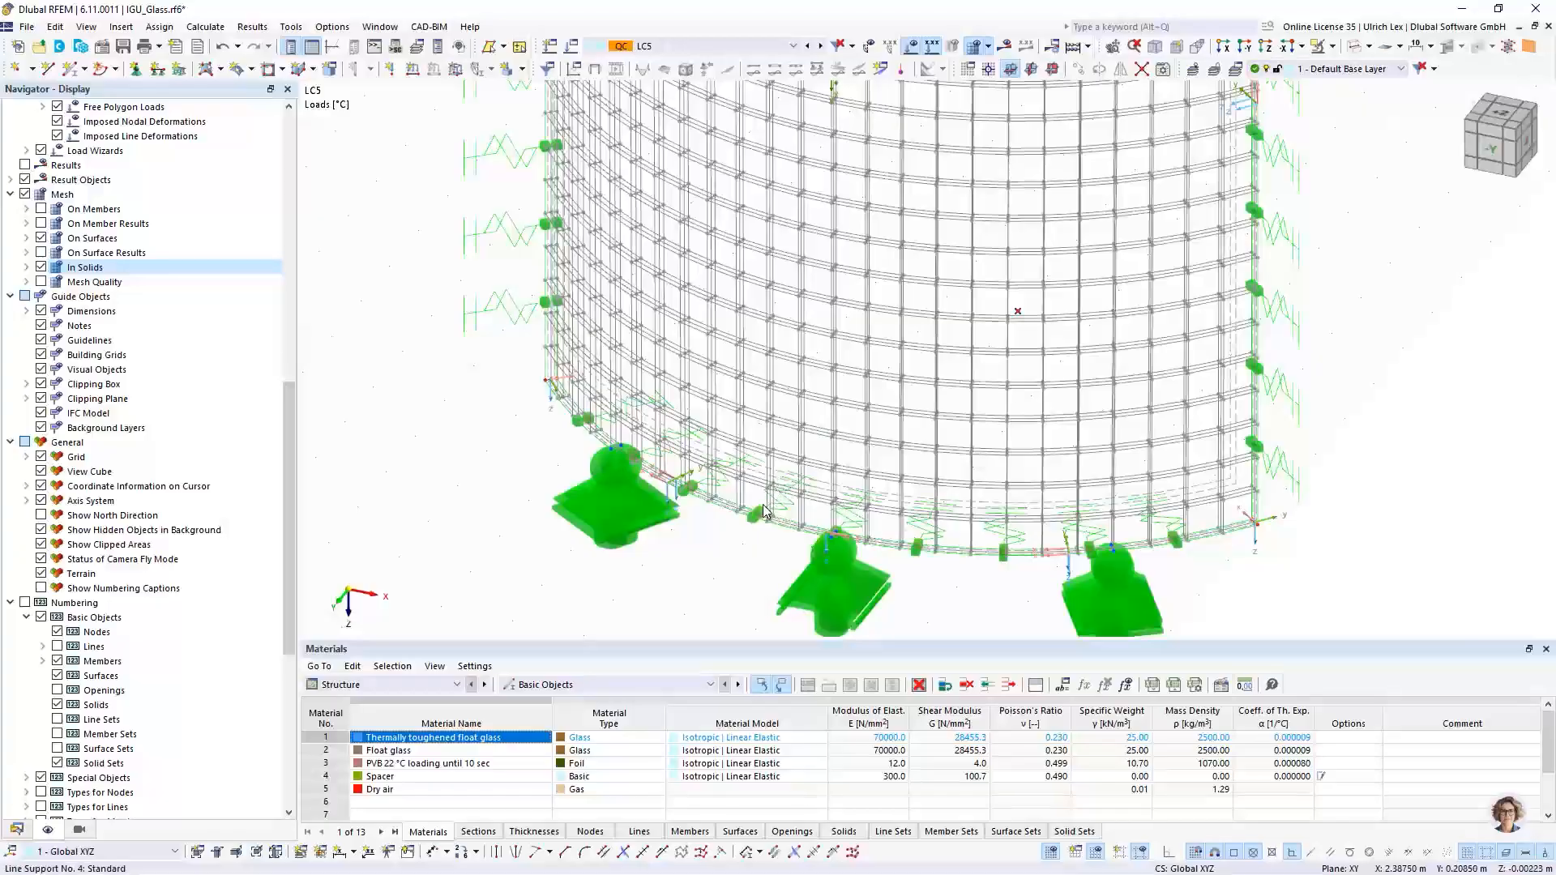
scroll(790, 502, down, 3)
ctrl+middle_drag(695, 529, 859, 578)
scroll(858, 582, down, 3)
scroll(914, 243, up, 5)
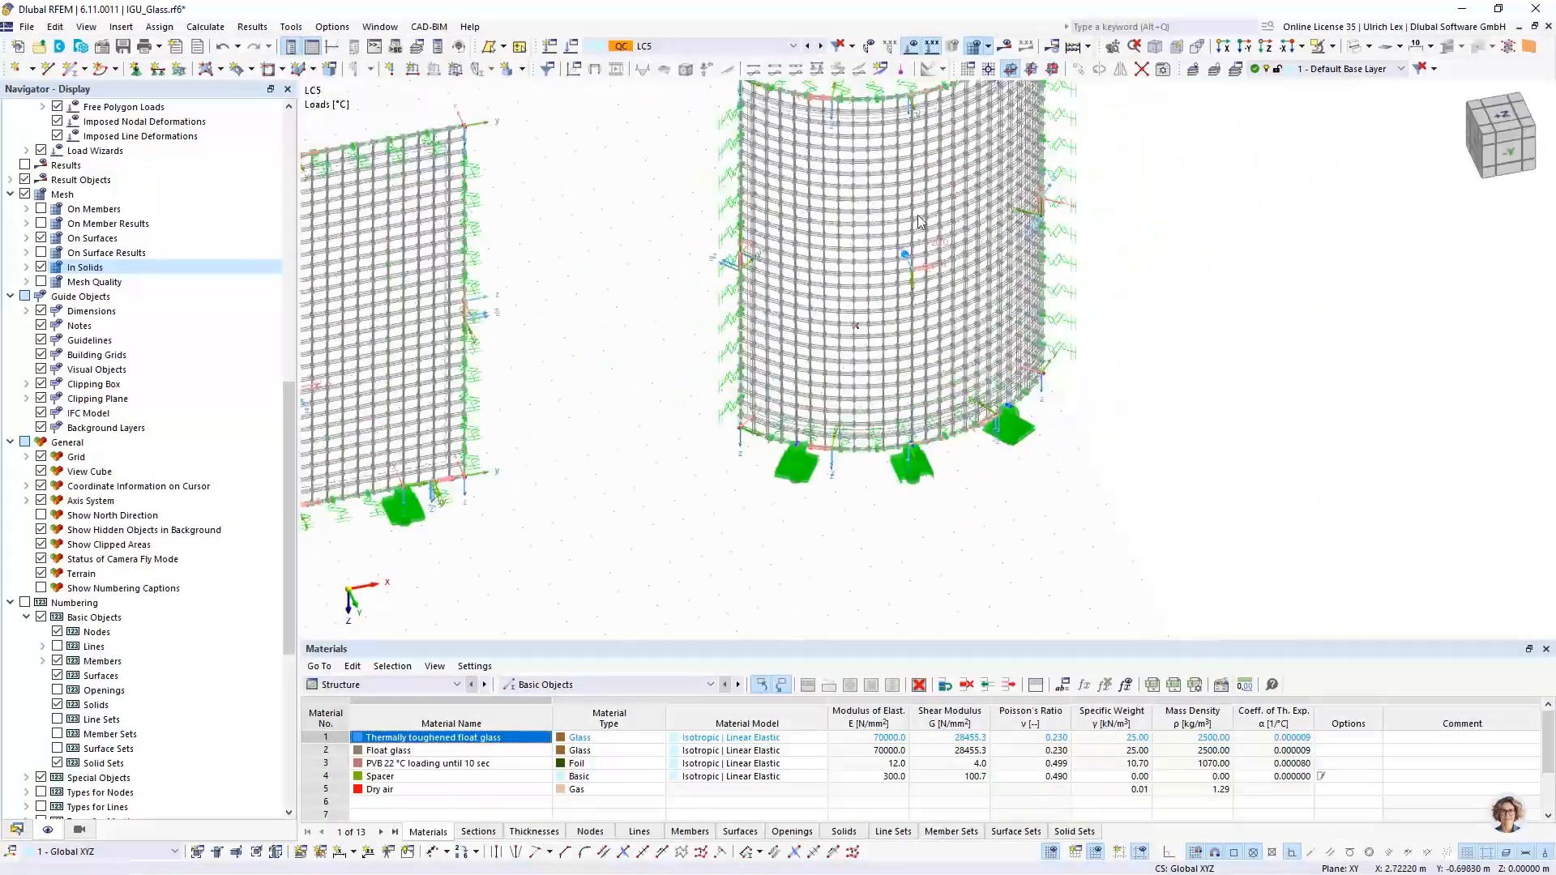
scroll(908, 244, down, 3)
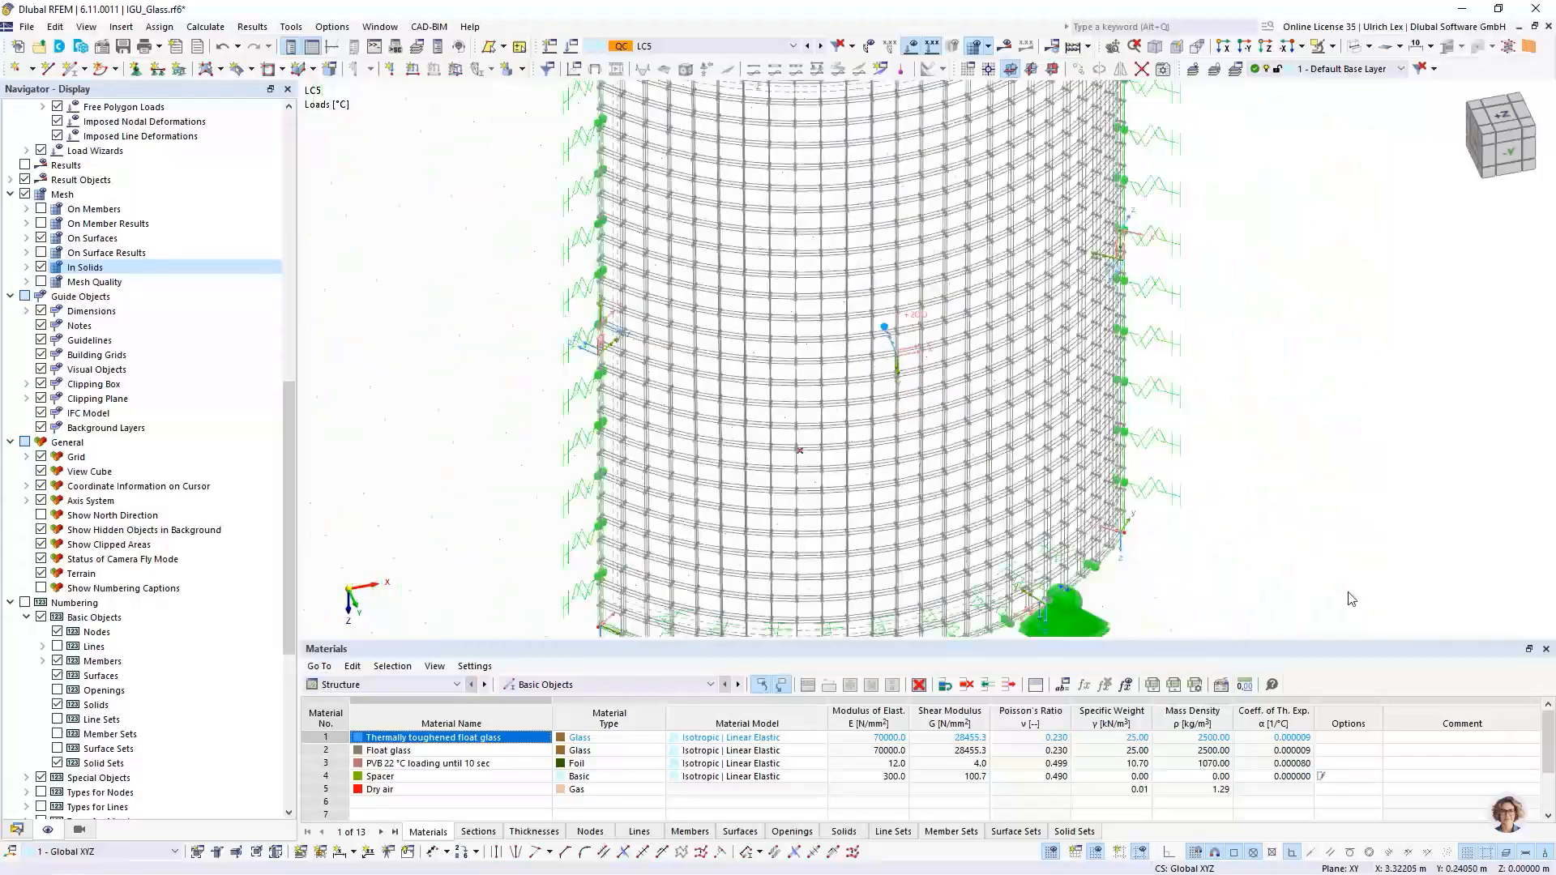
scroll(1041, 365, down, 3)
scroll(1128, 393, down, 2)
ctrl+middle_drag(1215, 540, 1108, 459)
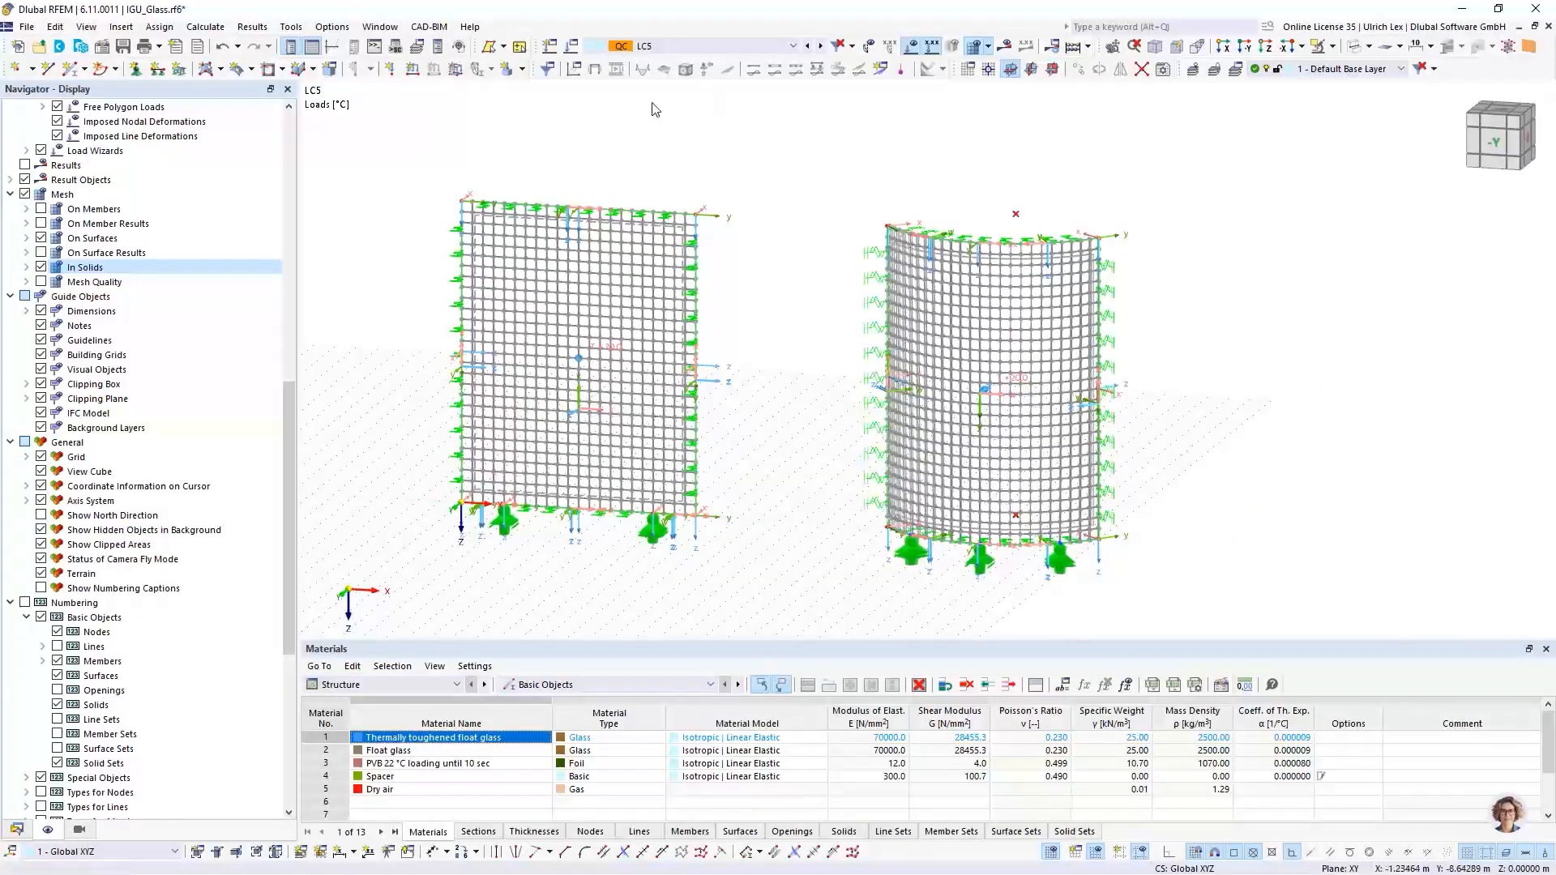
Step: Switch to load case LC1 Self-weight and display both units with shaded surfaces instead of wireframe
click(790, 51)
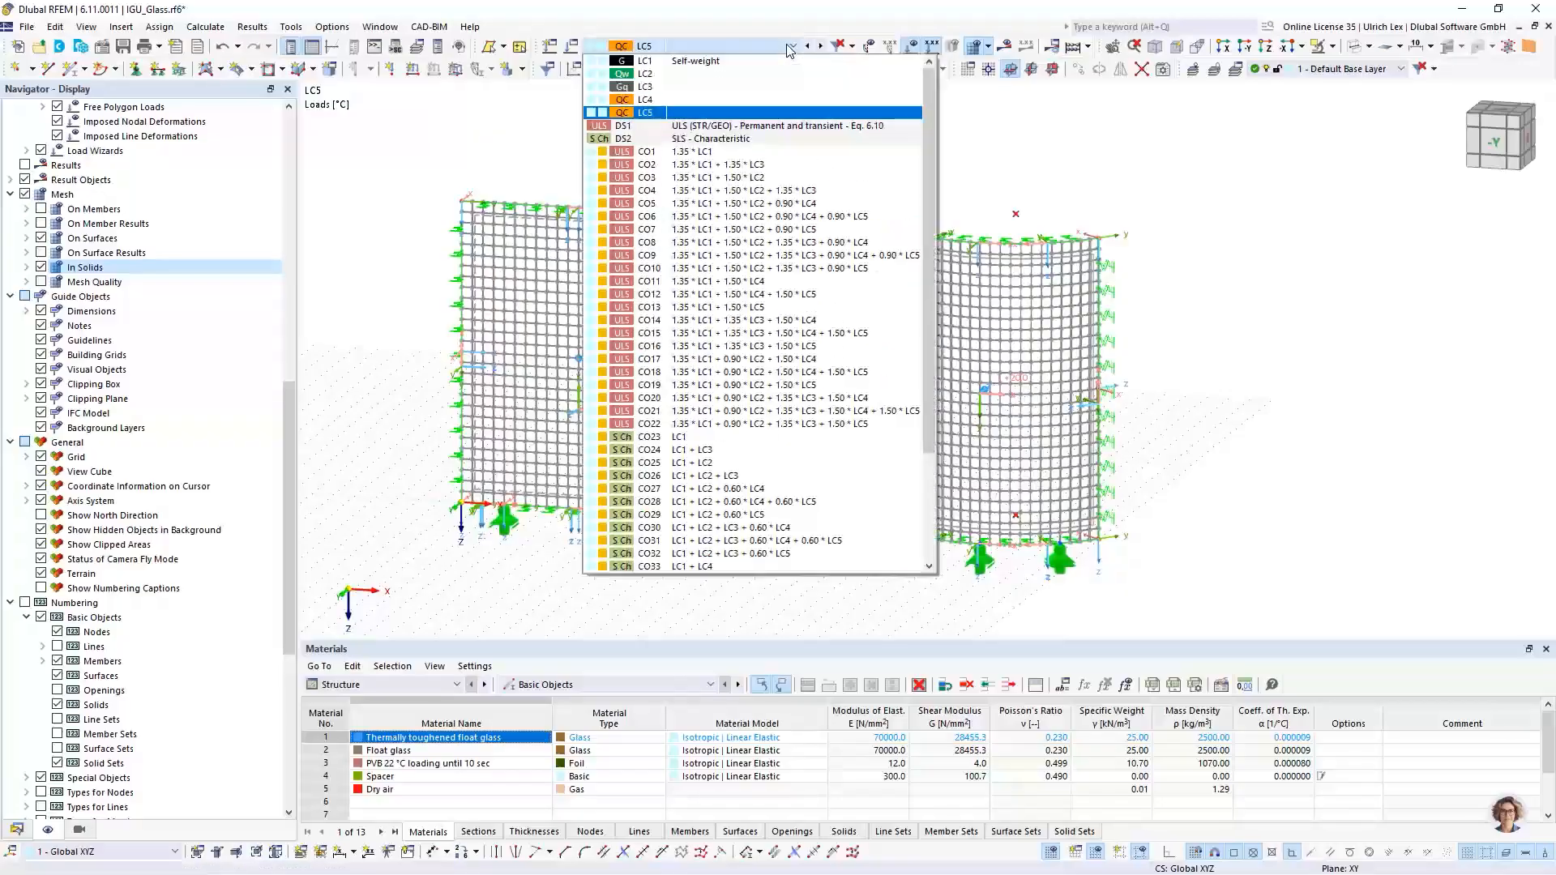
click(762, 62)
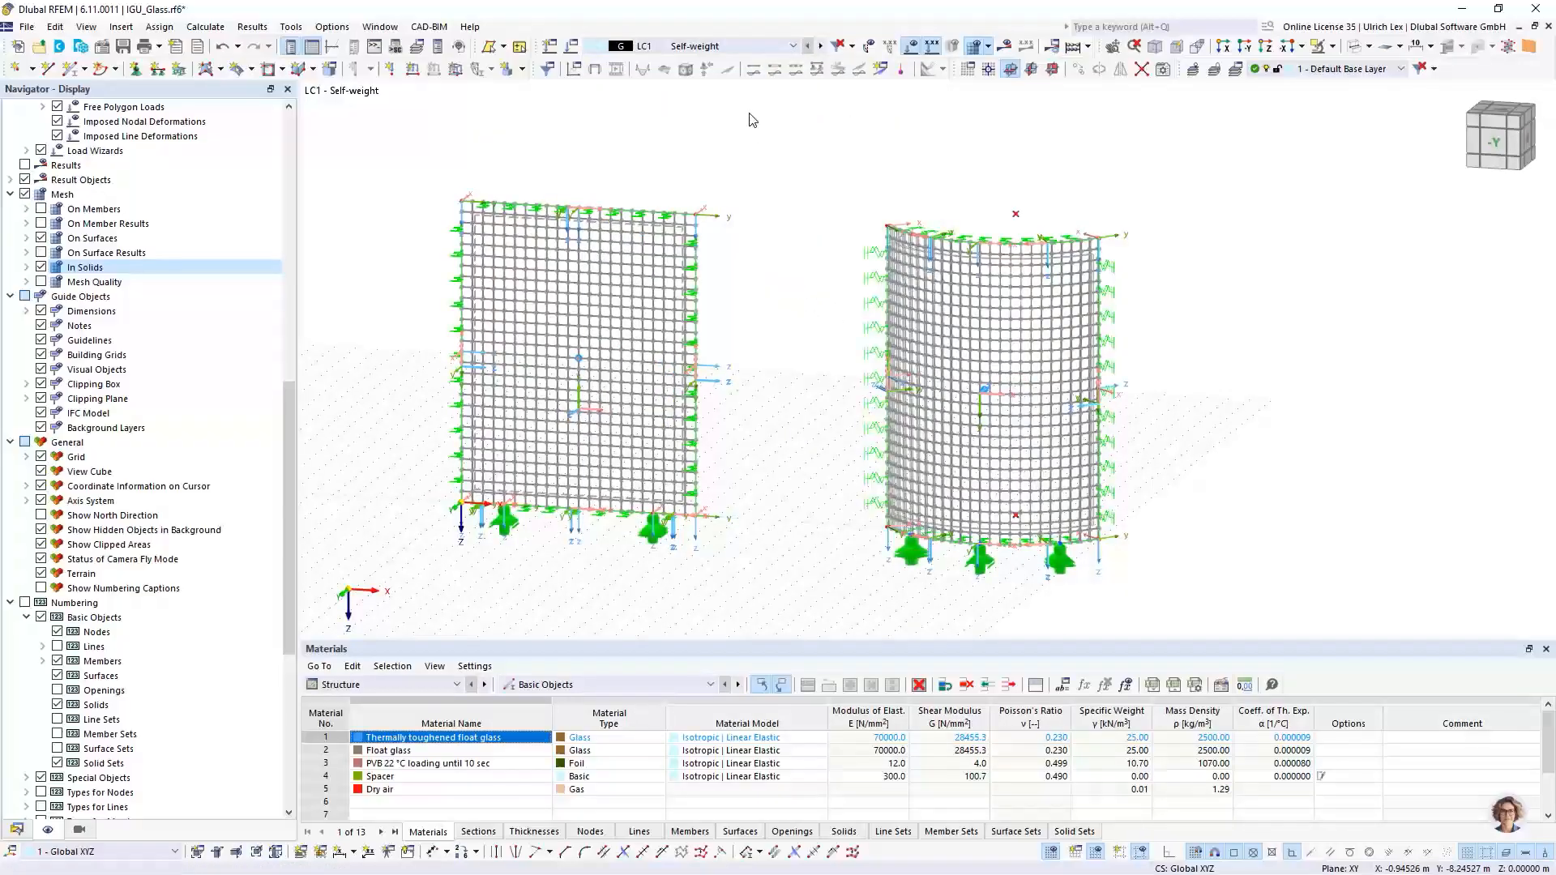
click(1008, 67)
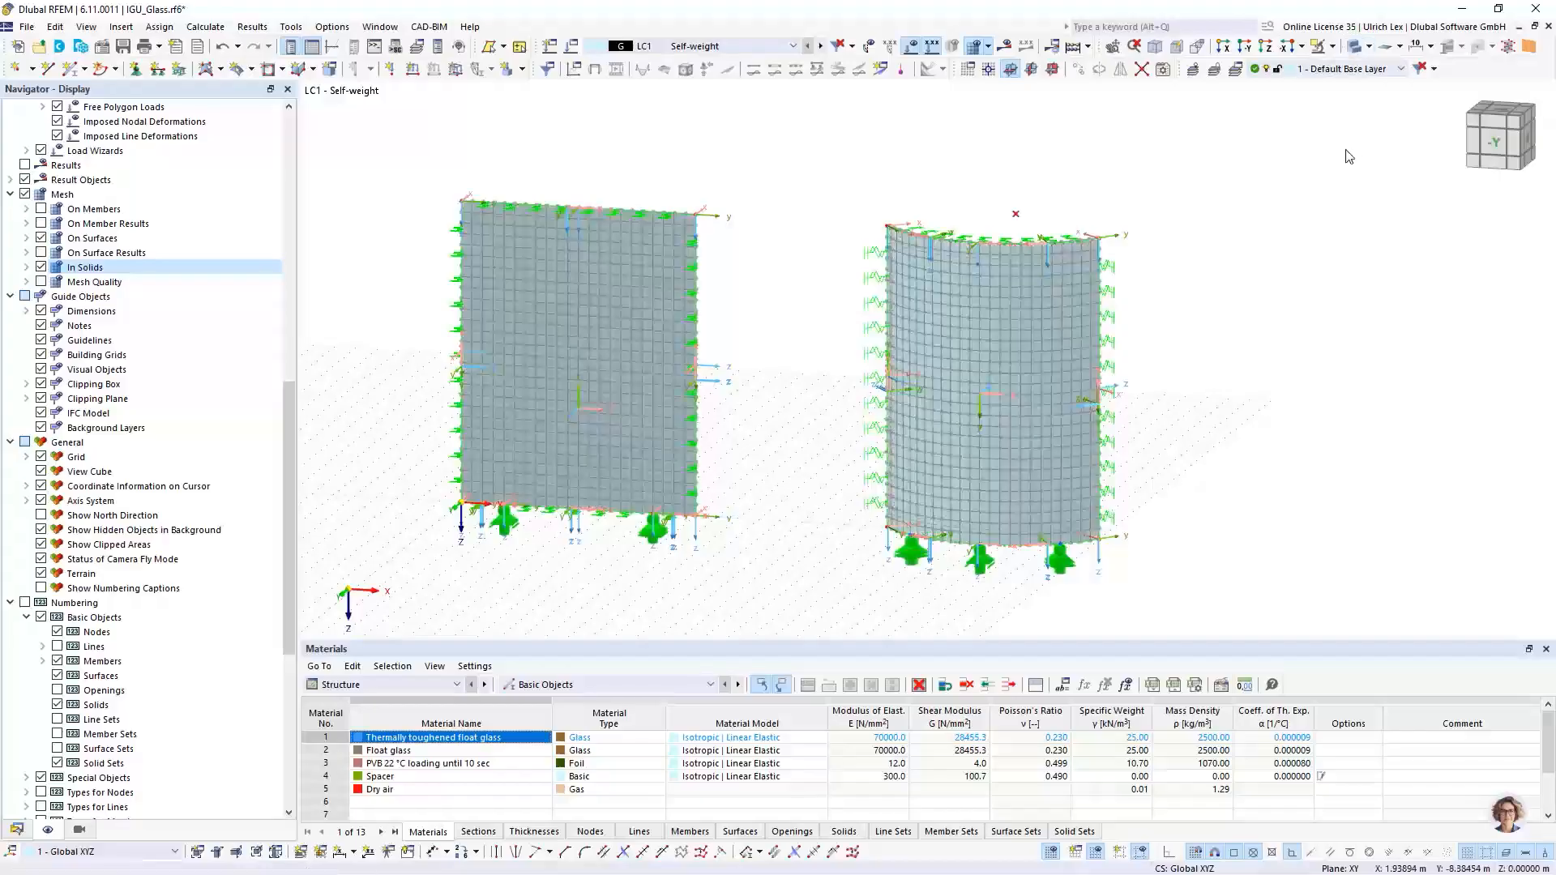
ctrl+middle_drag(1256, 404, 1220, 423)
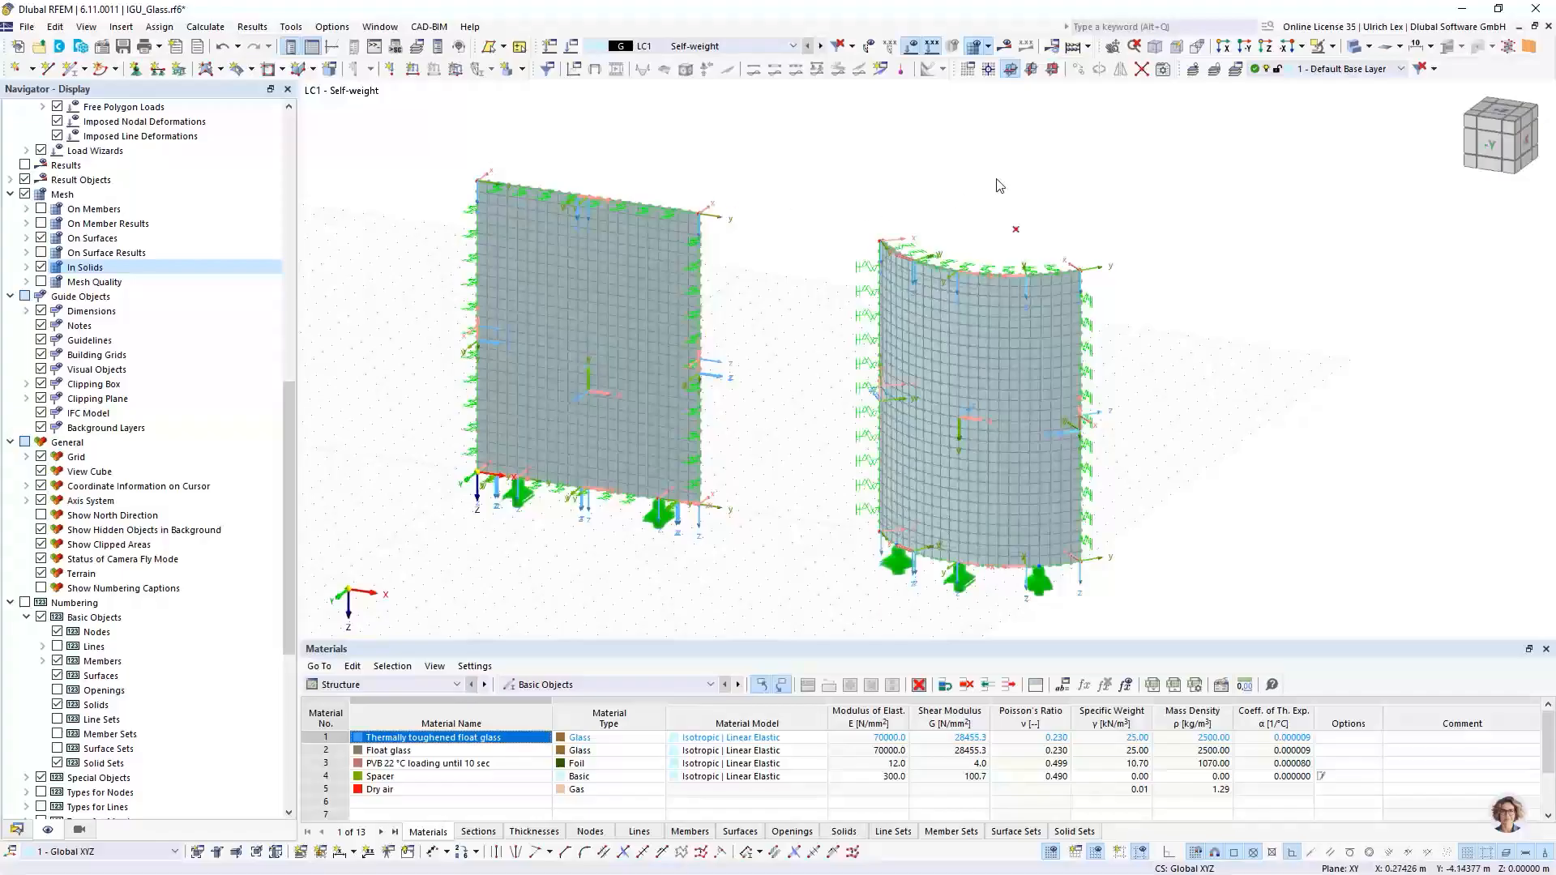
Step: Review the Glass Design input data, checking the design situations to design and the surfaces selected for design
click(1089, 47)
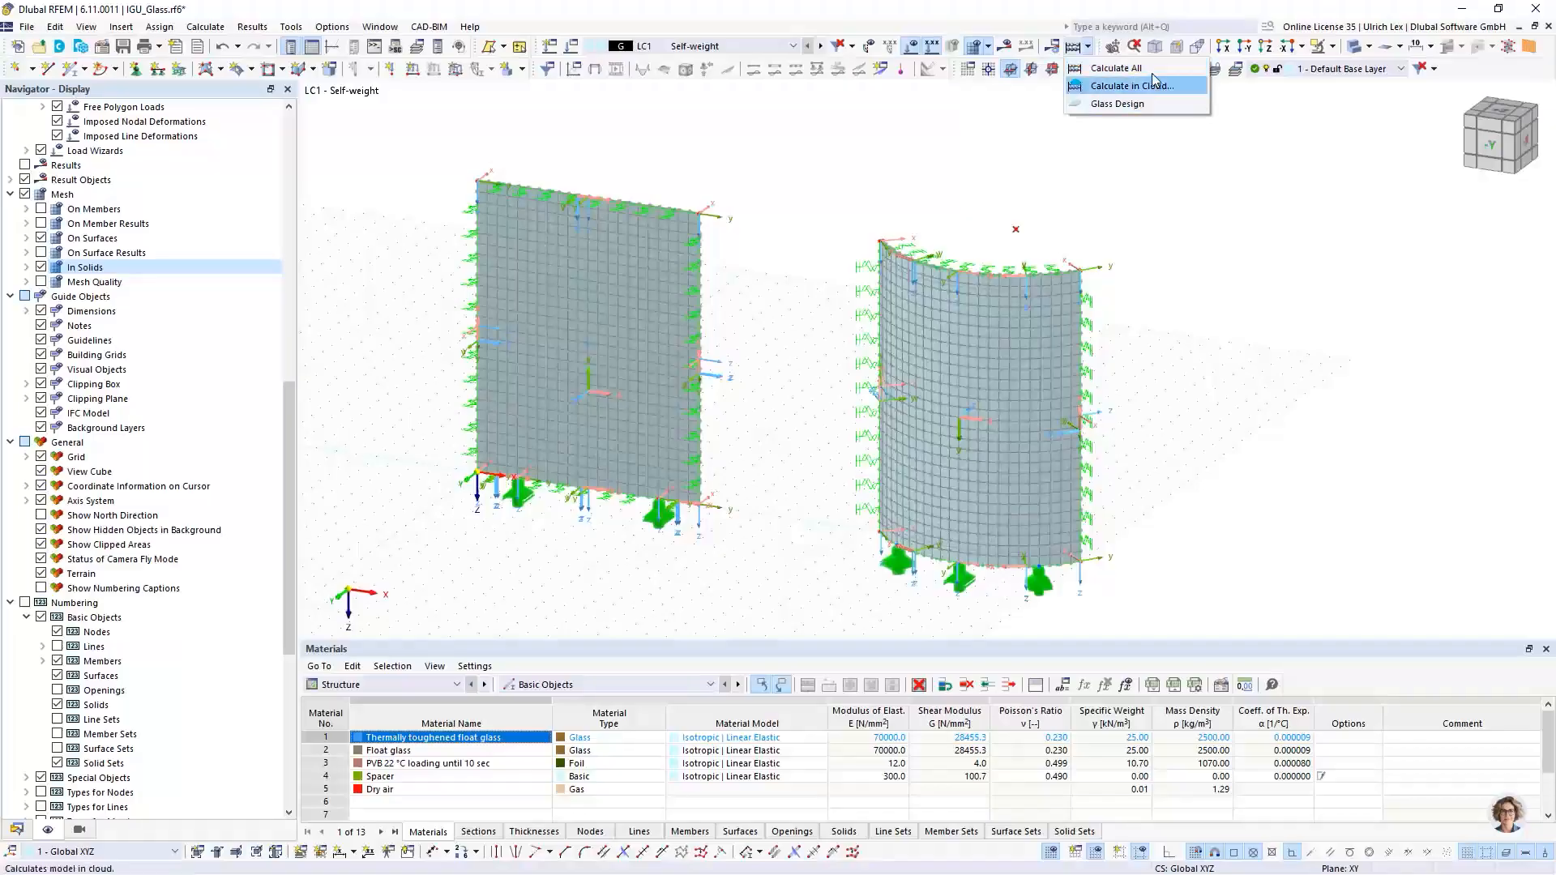
click(1162, 195)
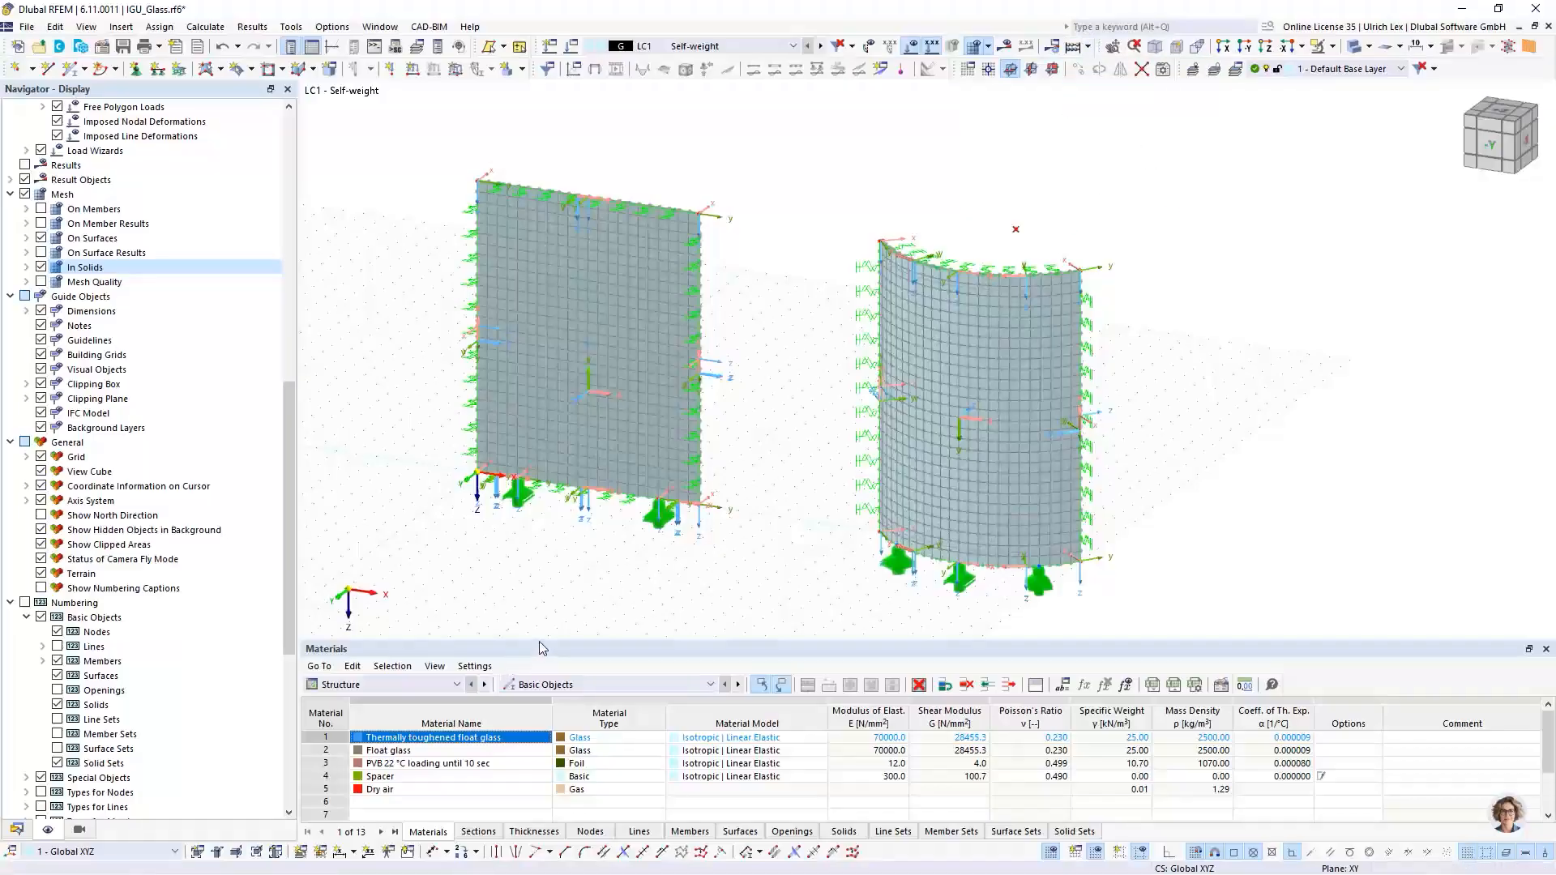
drag(540, 639, 533, 500)
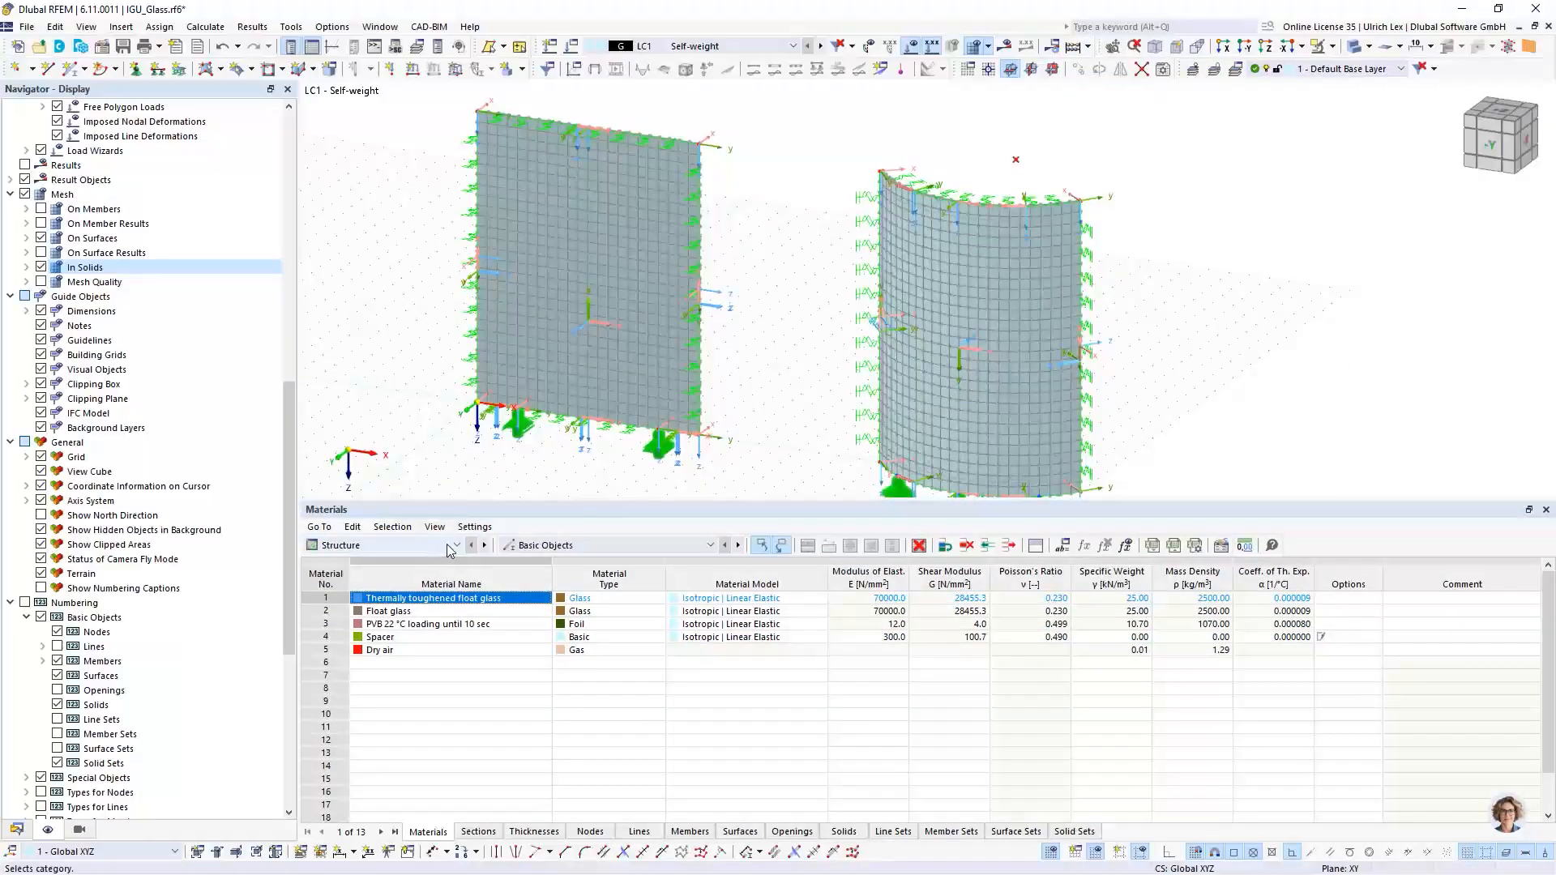
click(450, 547)
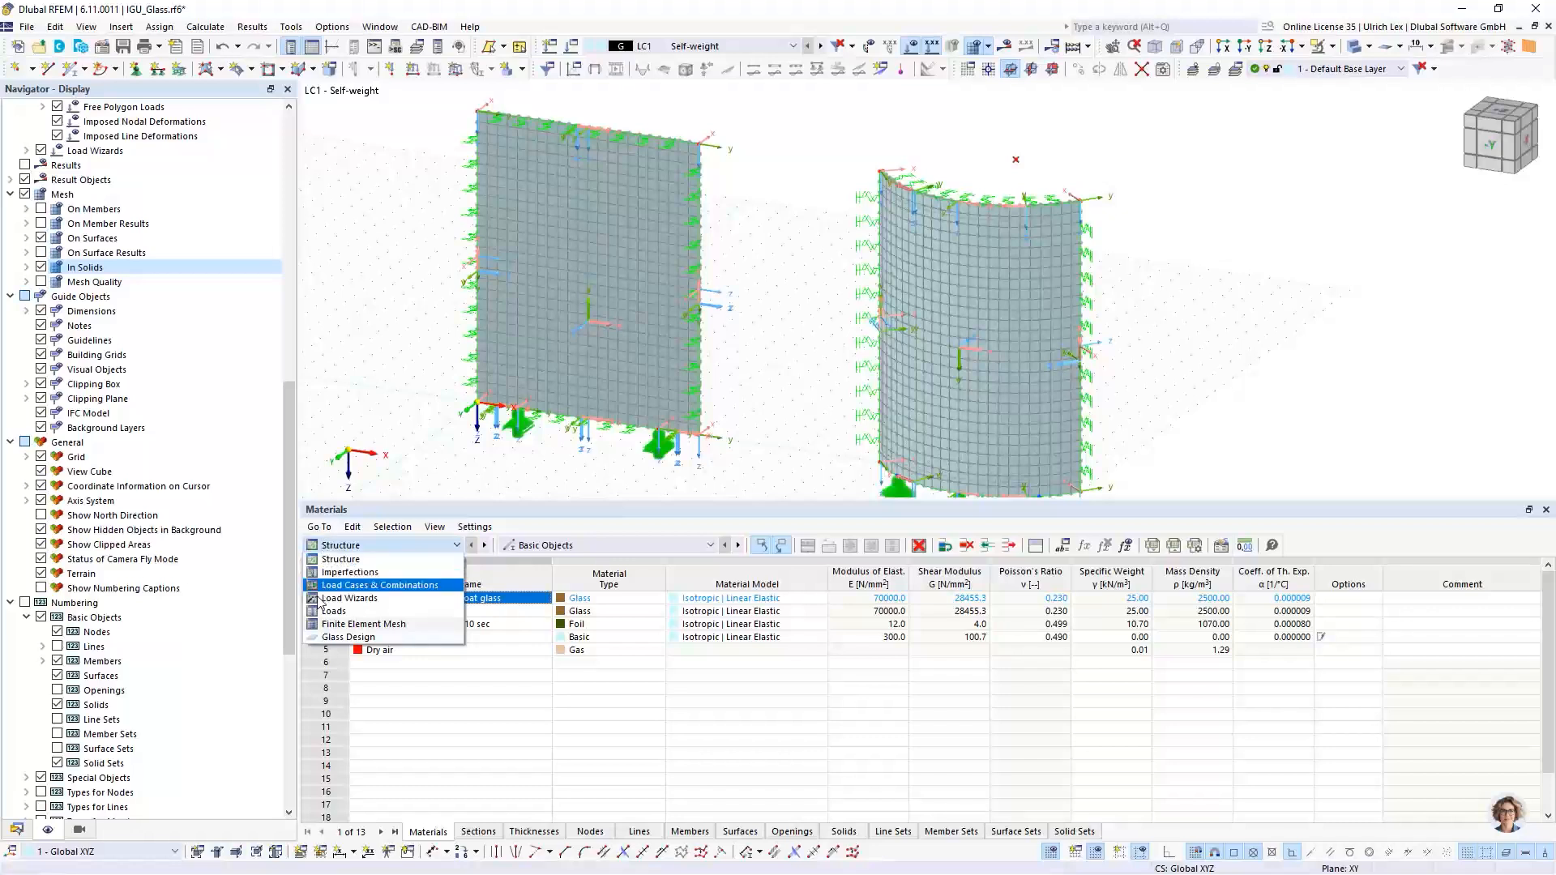
click(344, 637)
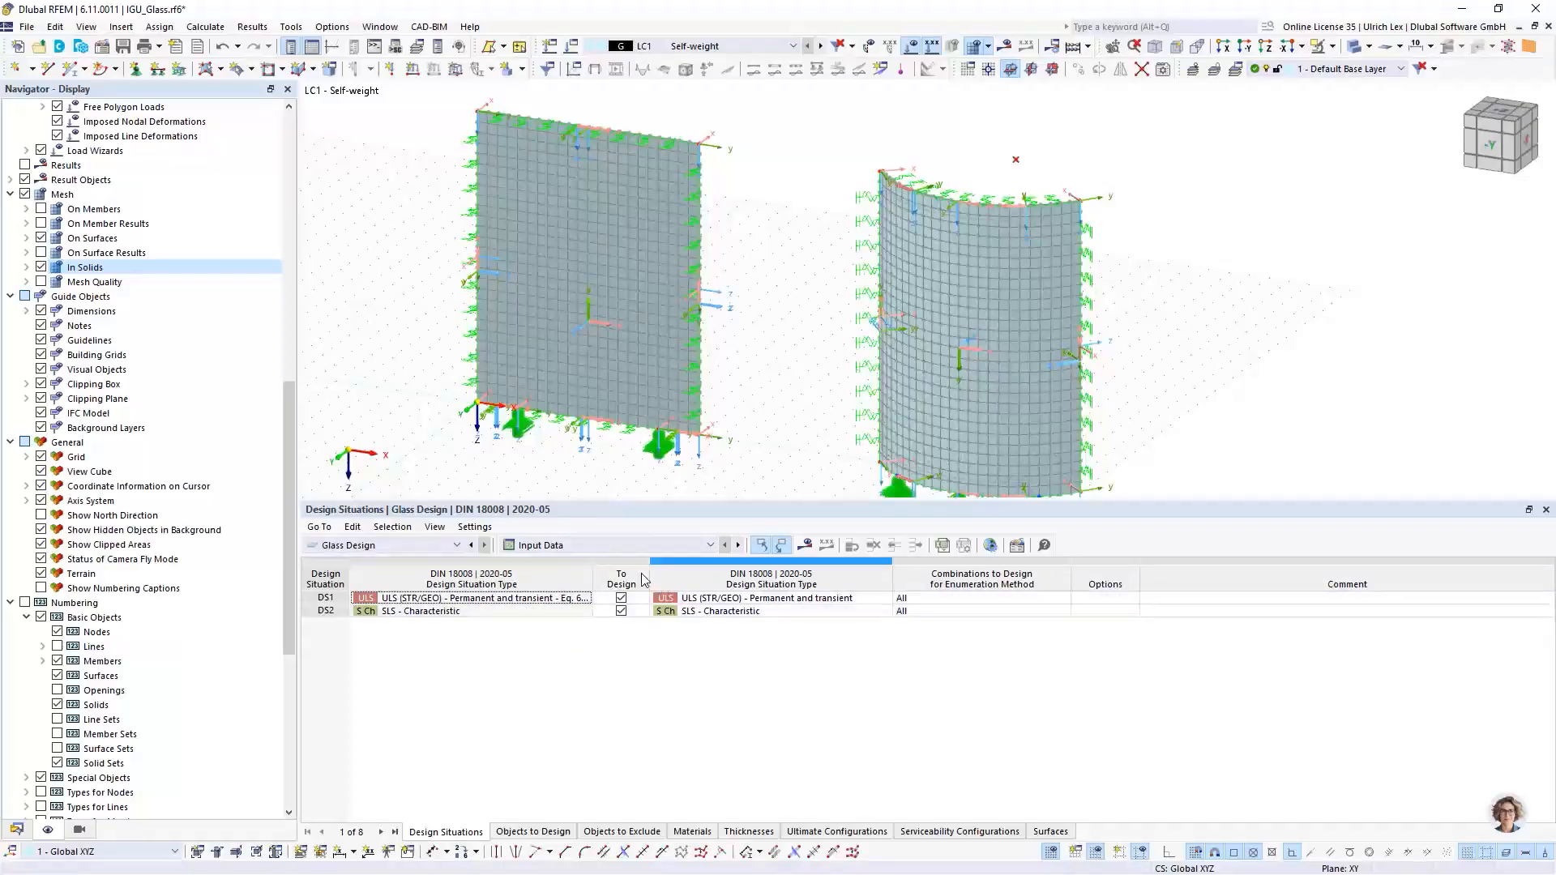
click(534, 831)
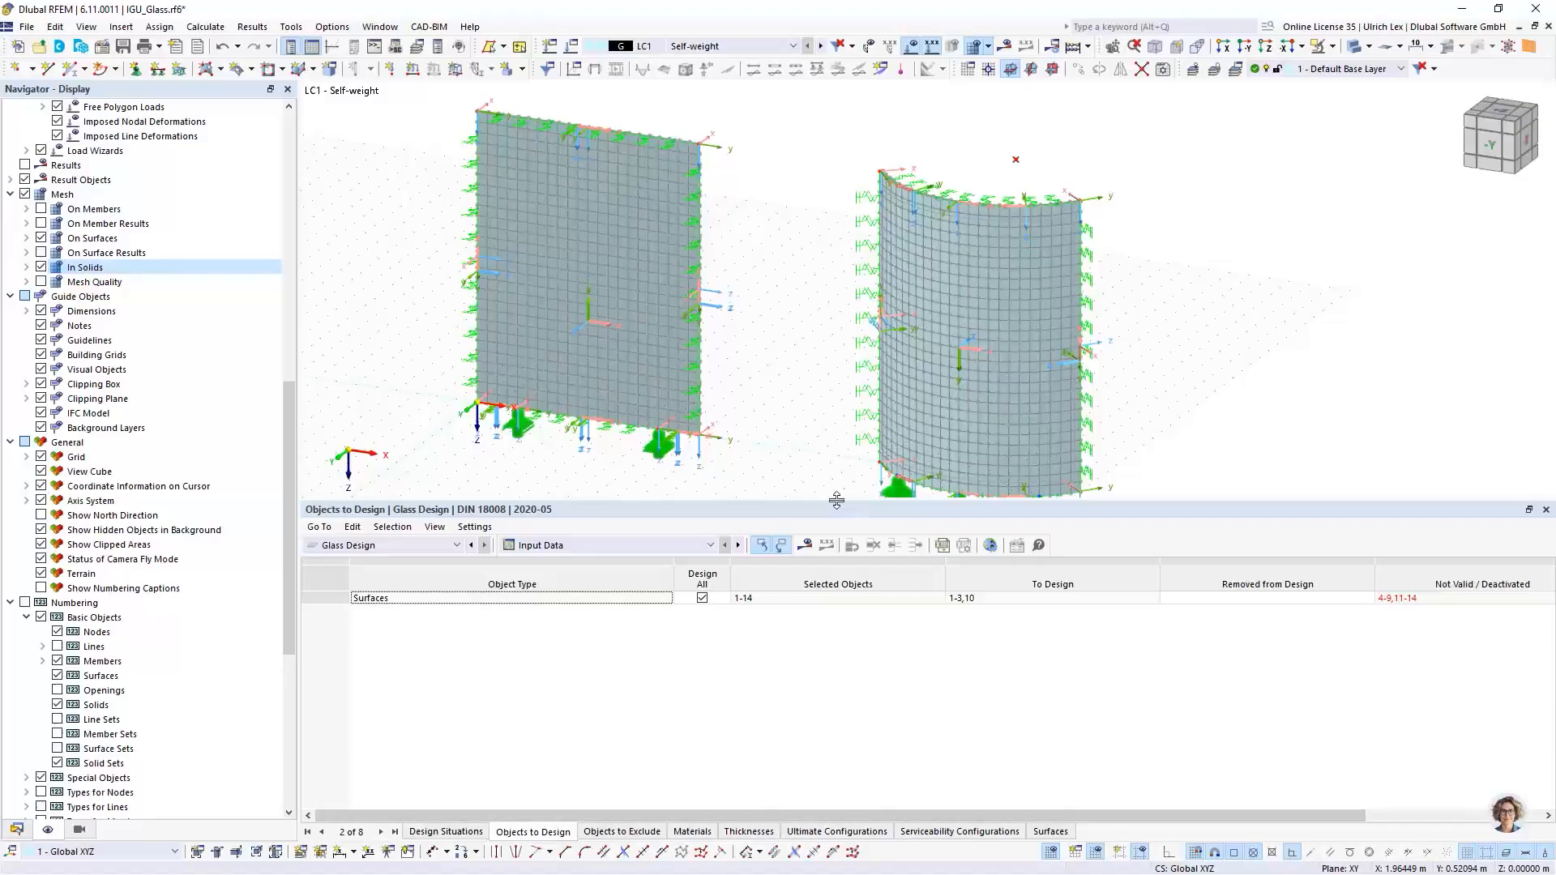
drag(839, 500, 843, 591)
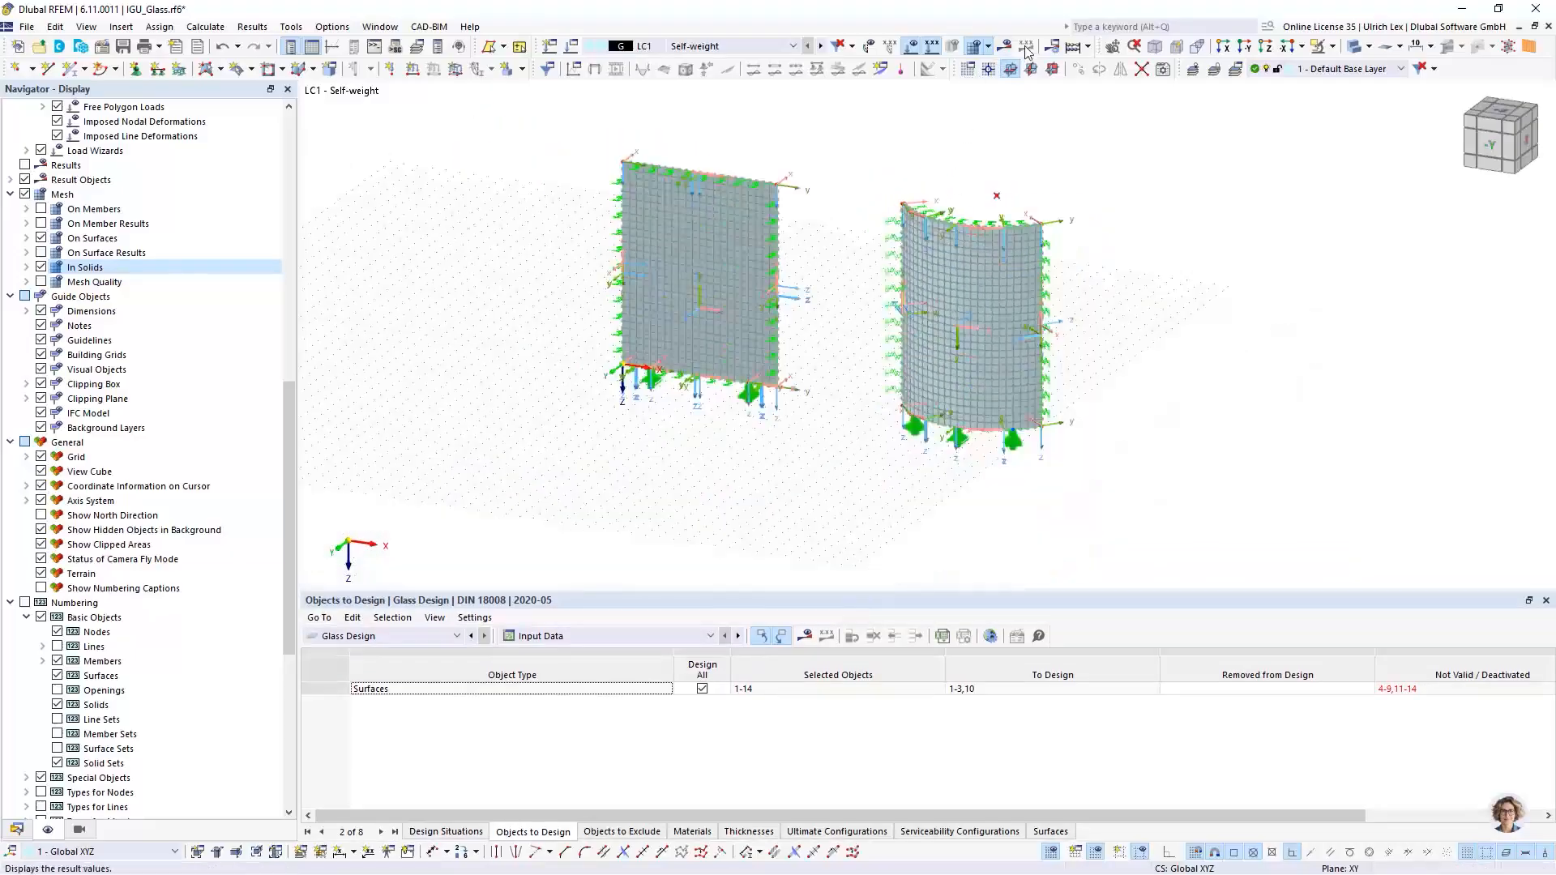
Step: Calculate all load cases, load combinations and the glass design, and follow the solver's progress through the list
click(1088, 47)
click(1097, 71)
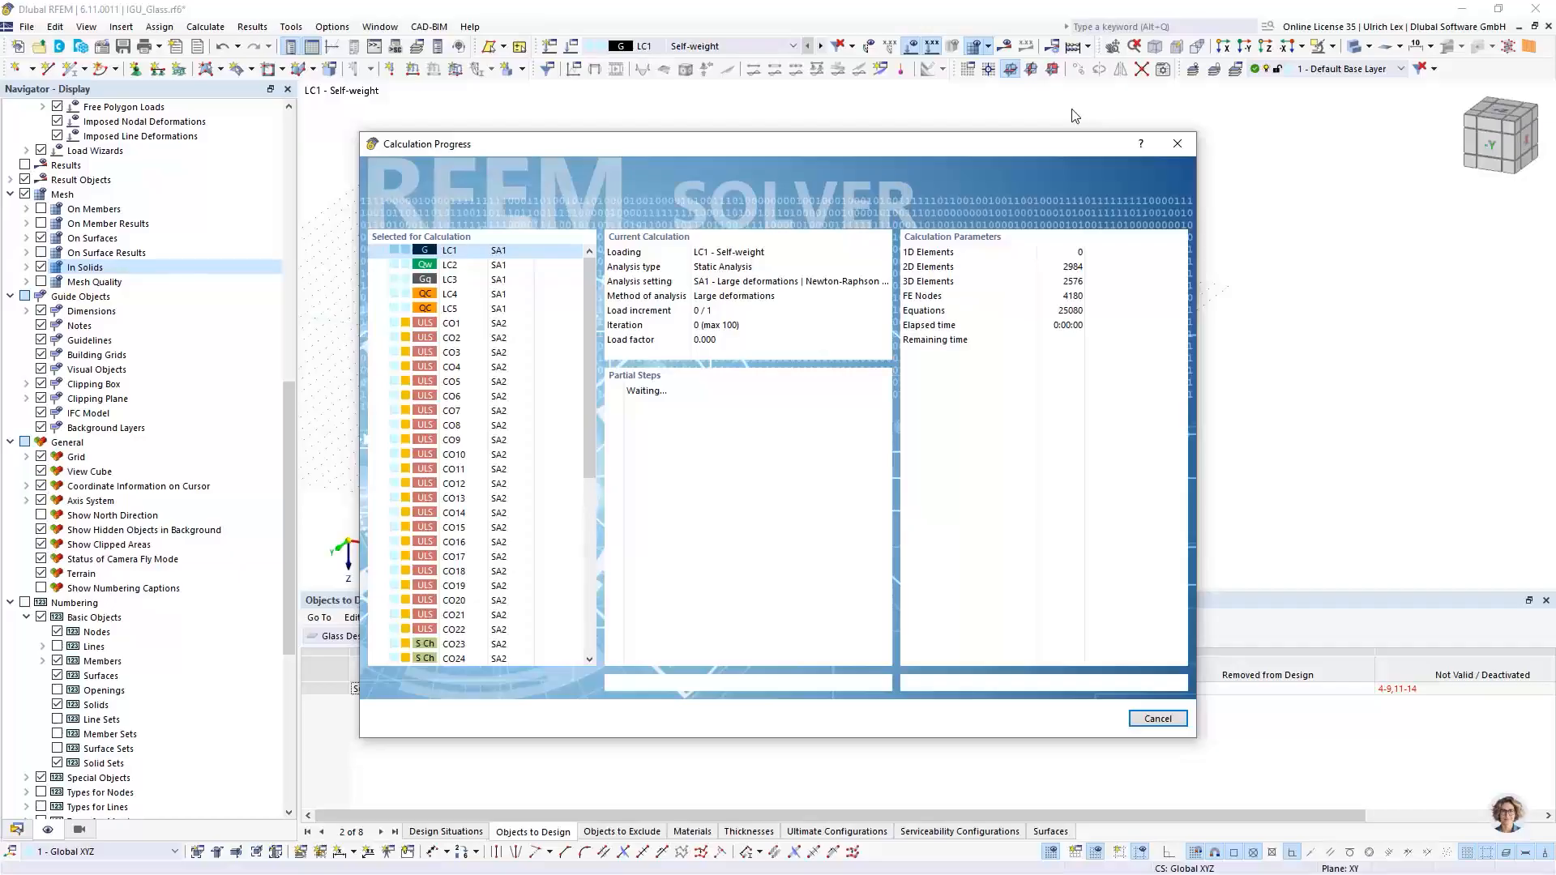
drag(1004, 145, 979, 102)
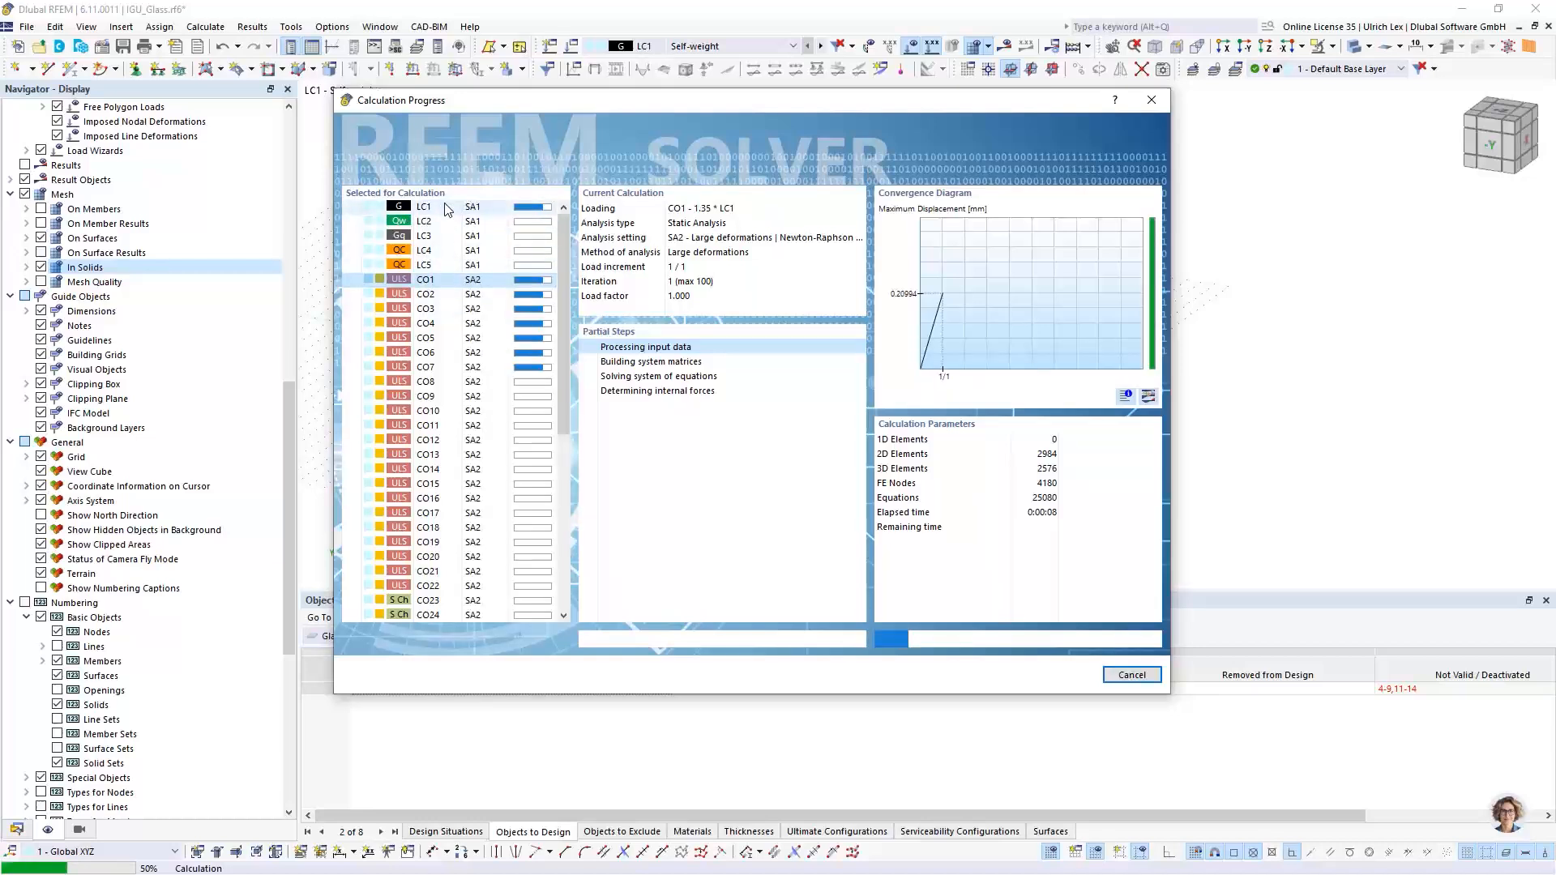
drag(556, 256, 569, 433)
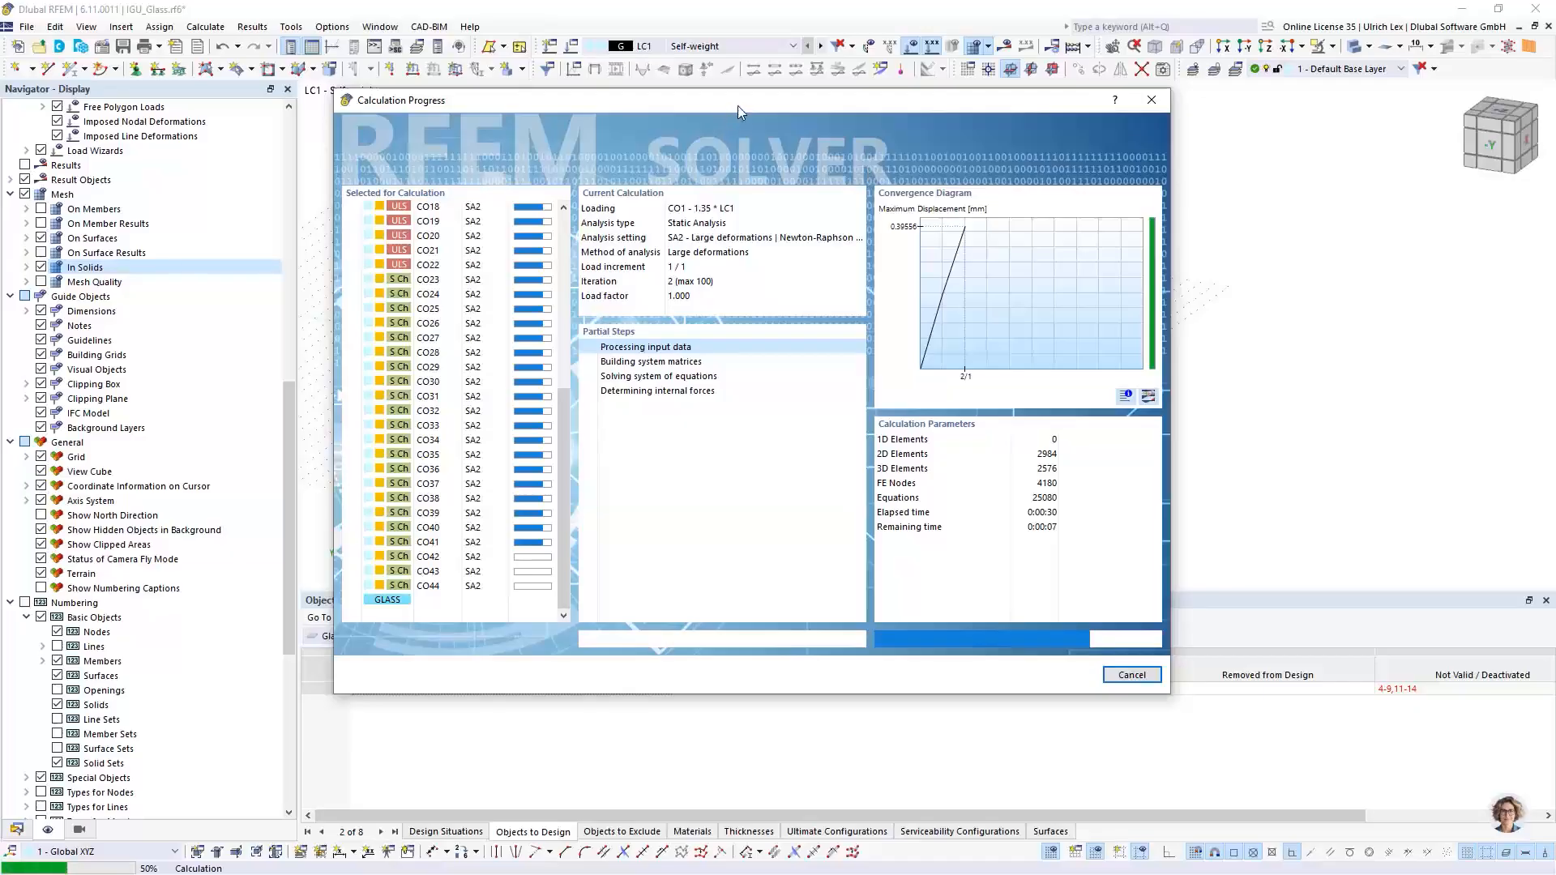
Step: Review the available Static Analysis and Glass Design result categories once the calculation finishes, and expand the surface stresses
drag(741, 103, 767, 97)
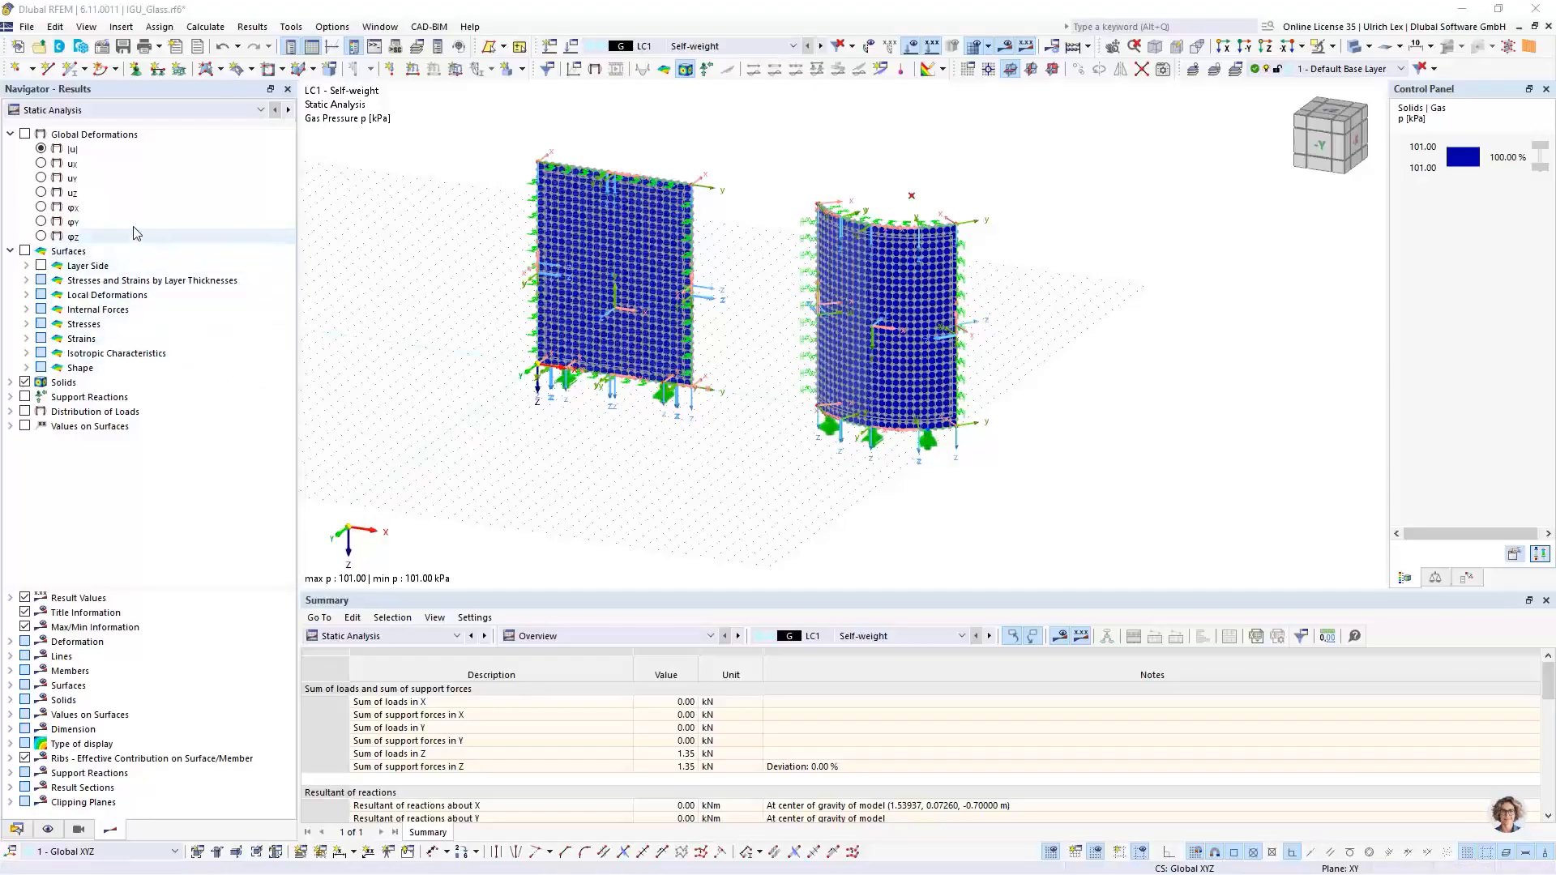
click(161, 114)
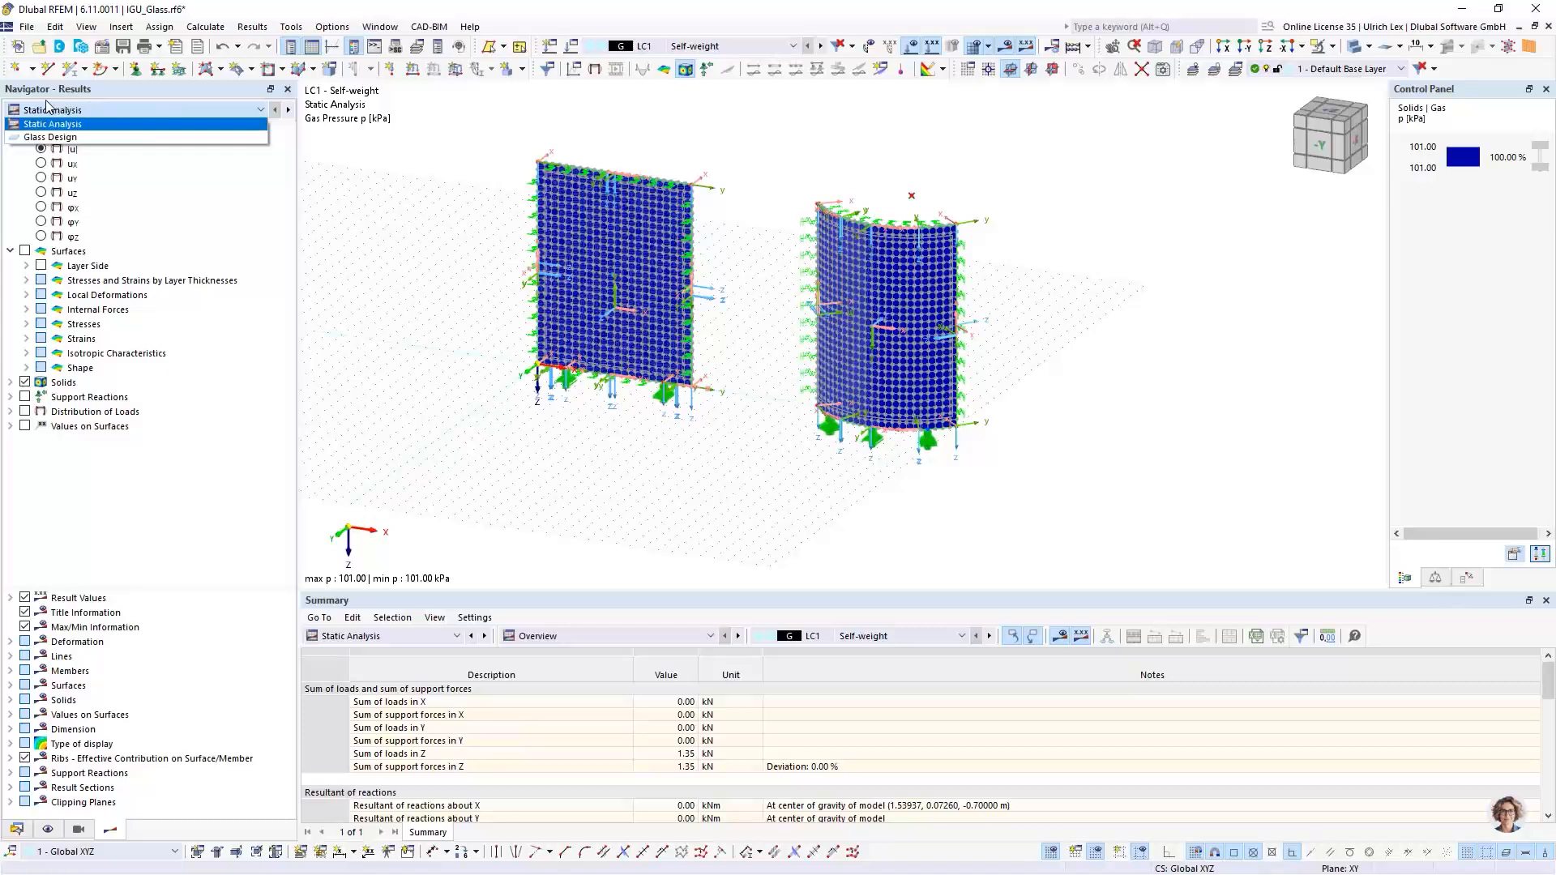
click(91, 126)
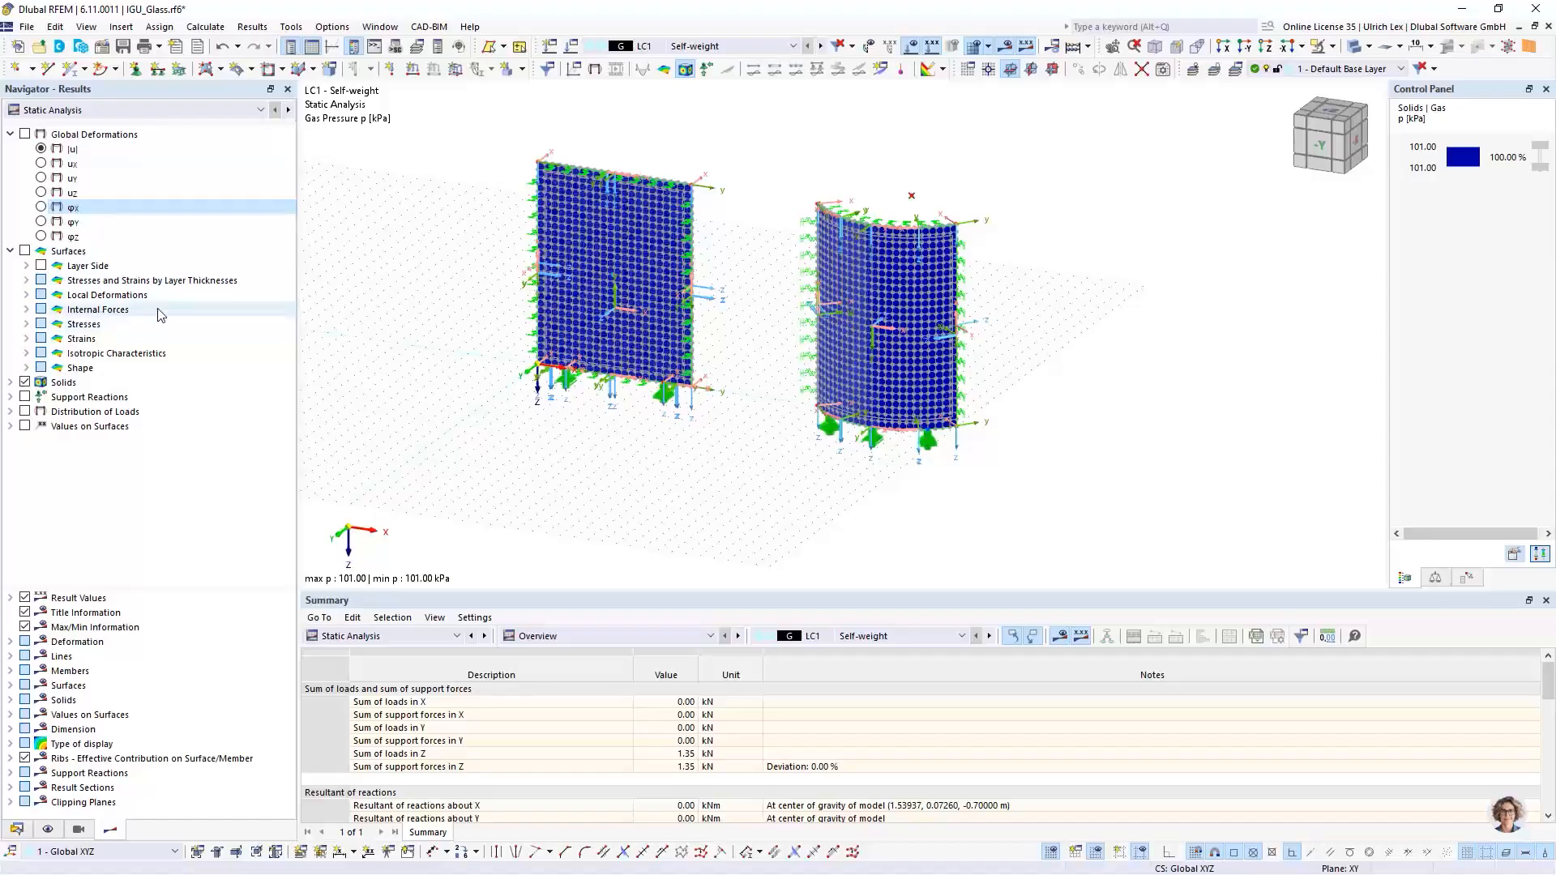
click(27, 324)
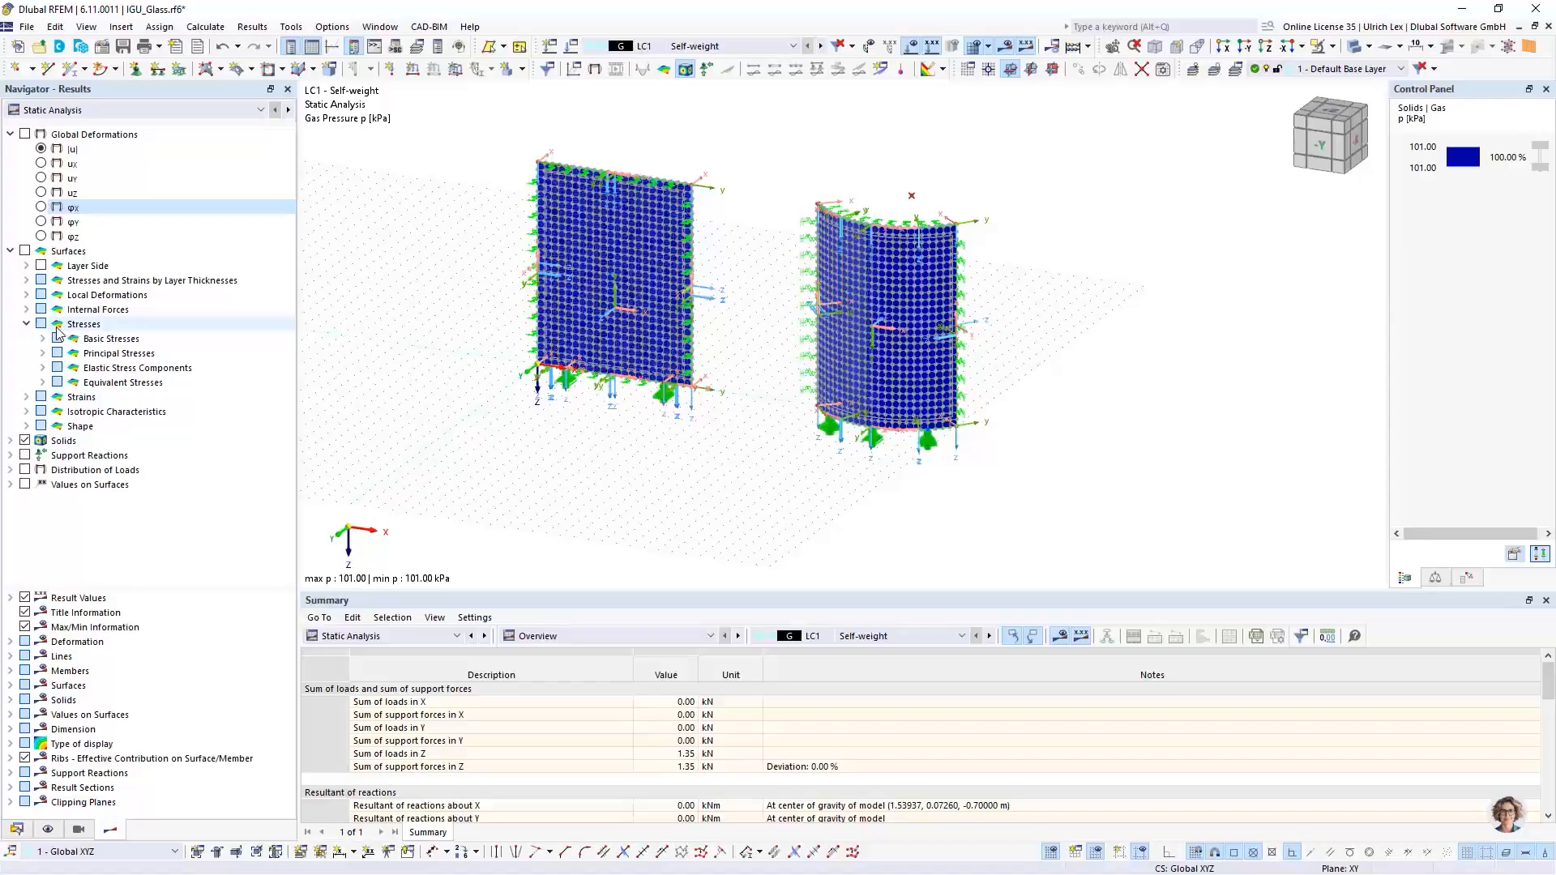
click(115, 112)
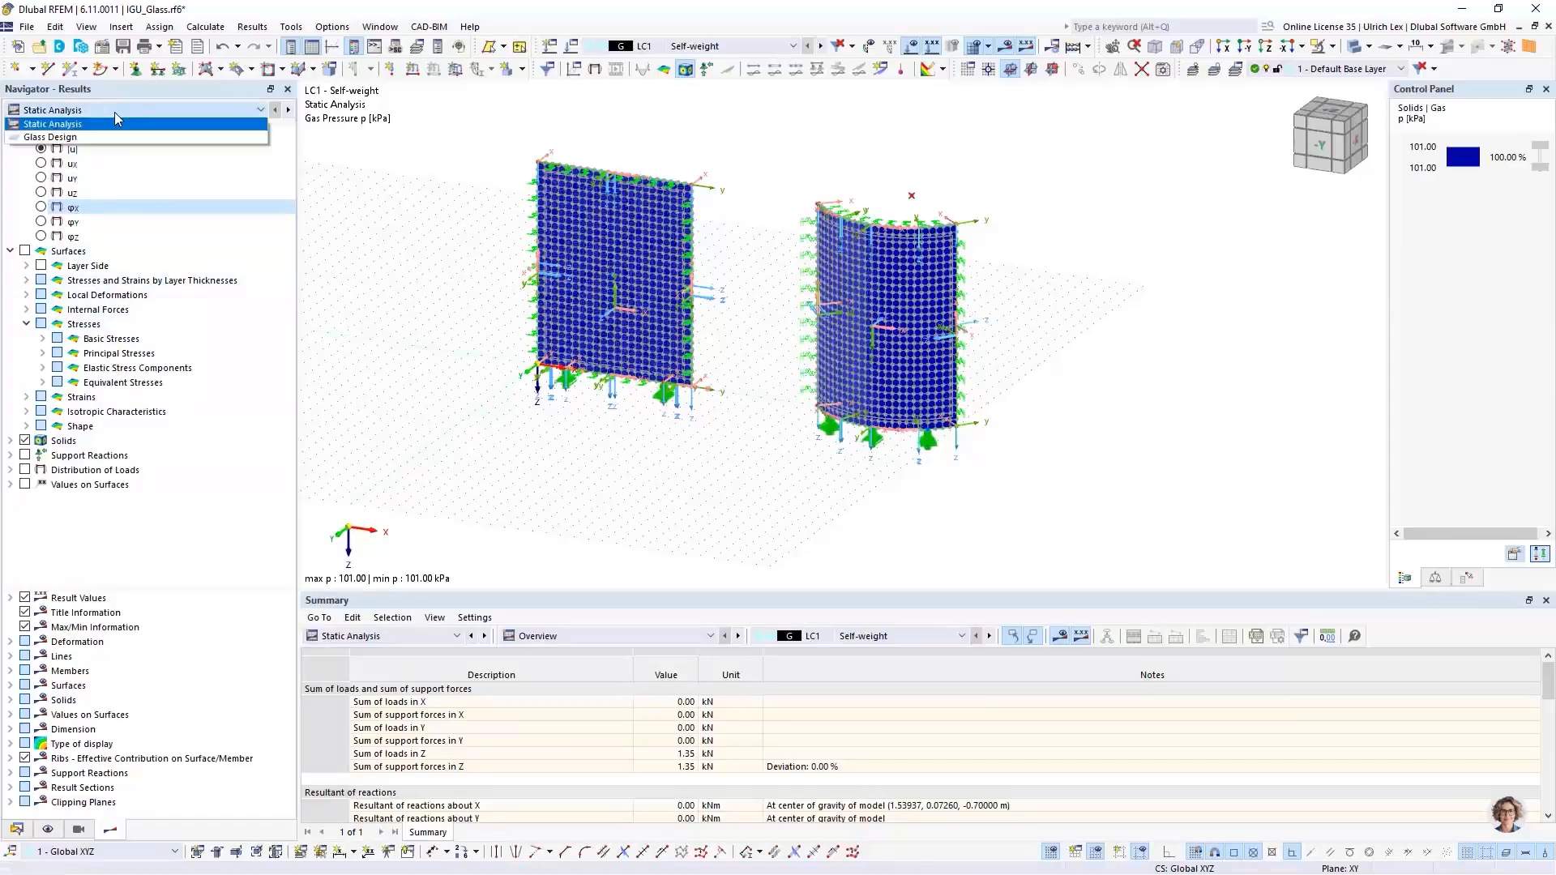
click(86, 140)
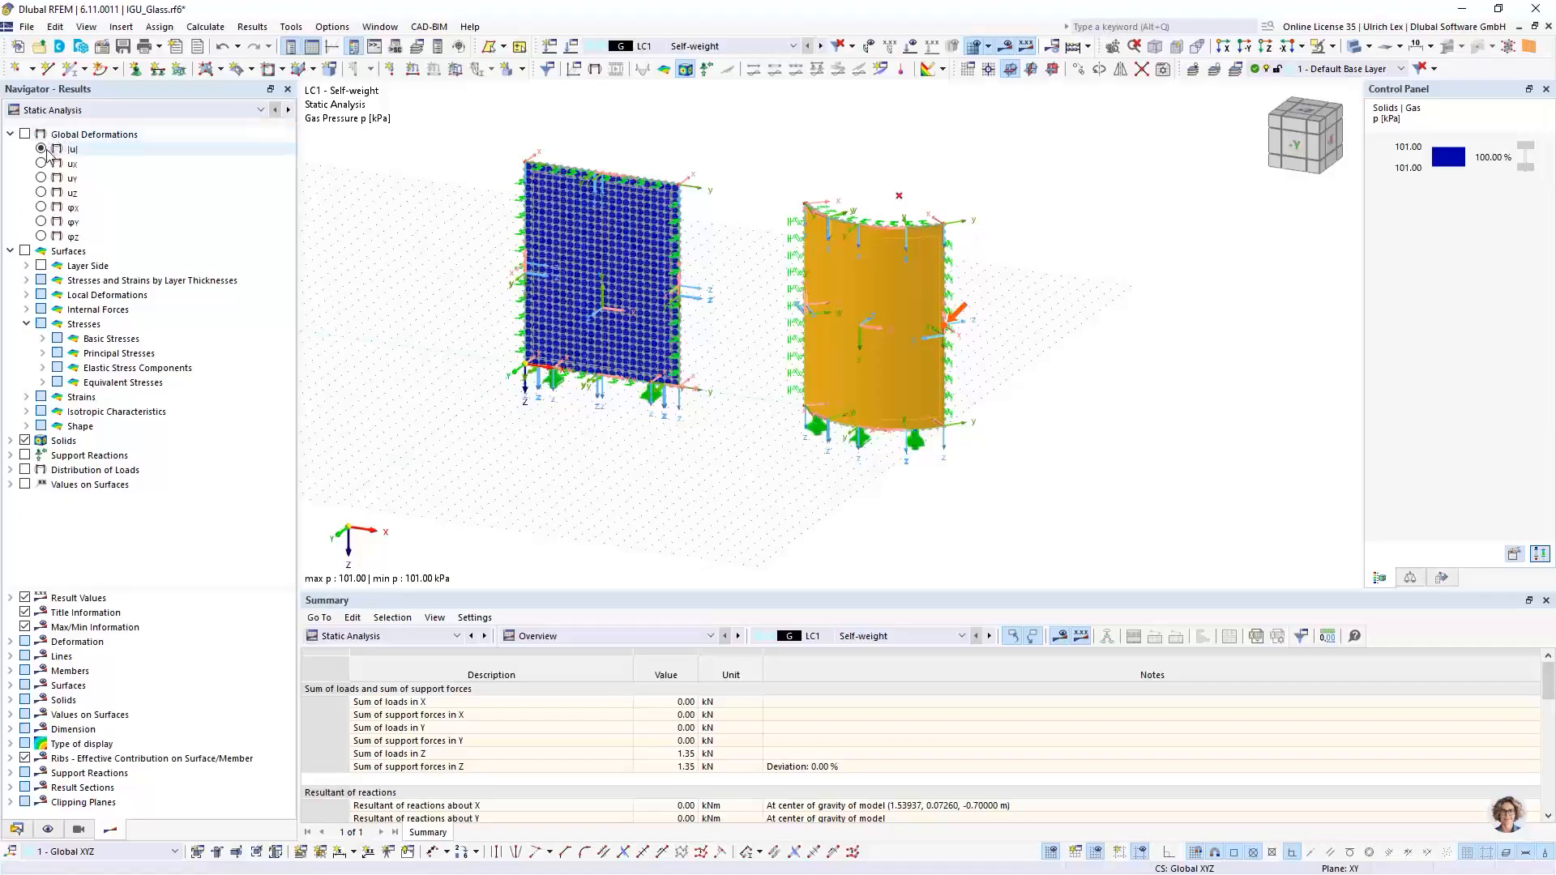
Step: Display the global deformations |u| for LC1 and hide the finite element mesh on both glass units
click(25, 133)
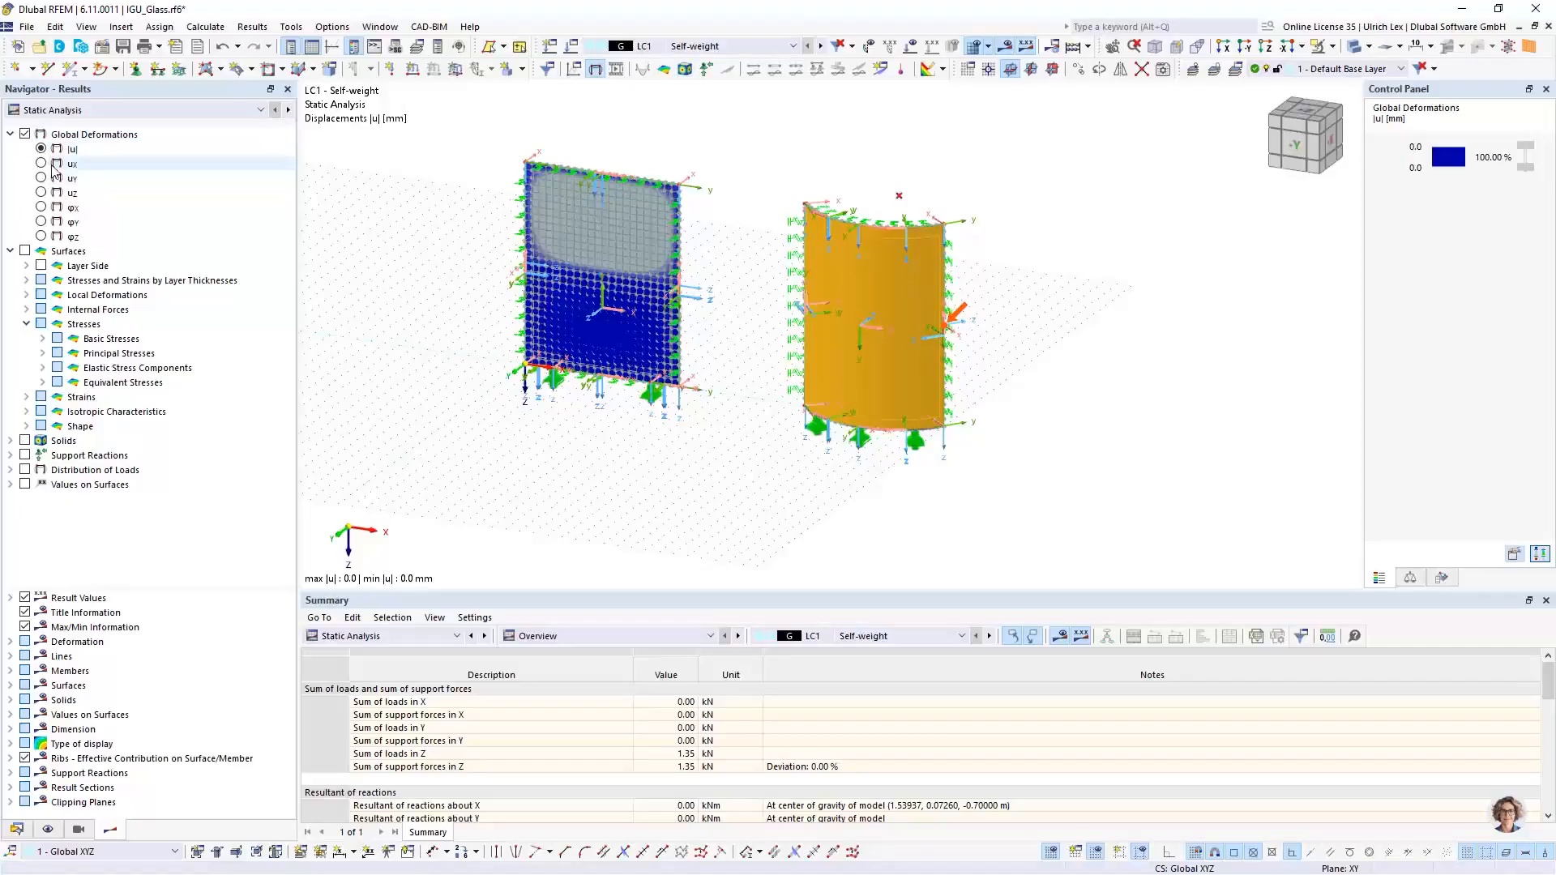
click(1354, 49)
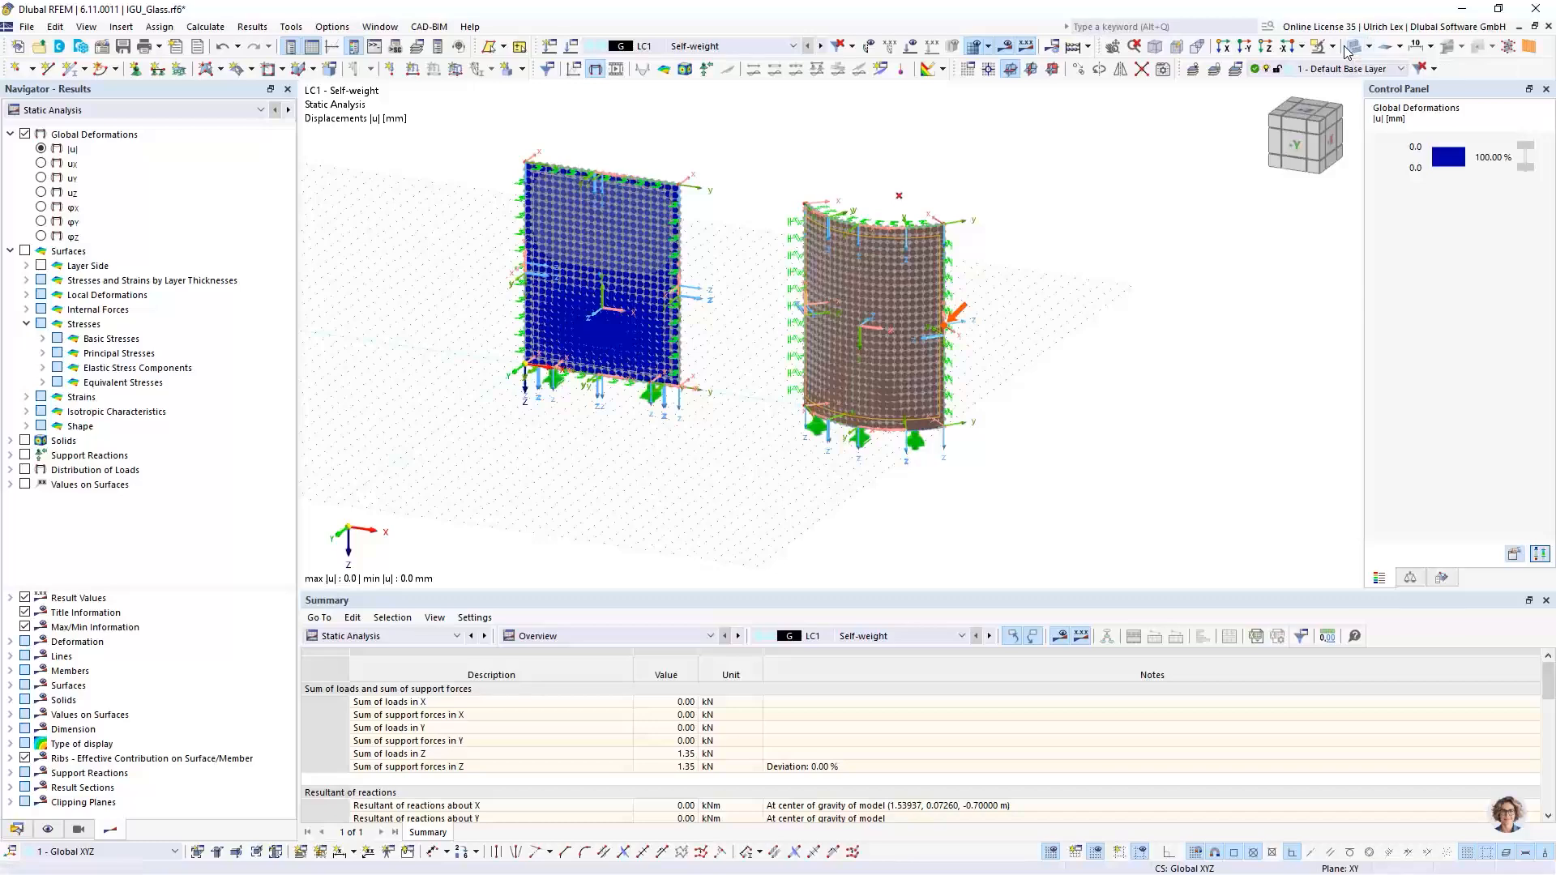
click(49, 830)
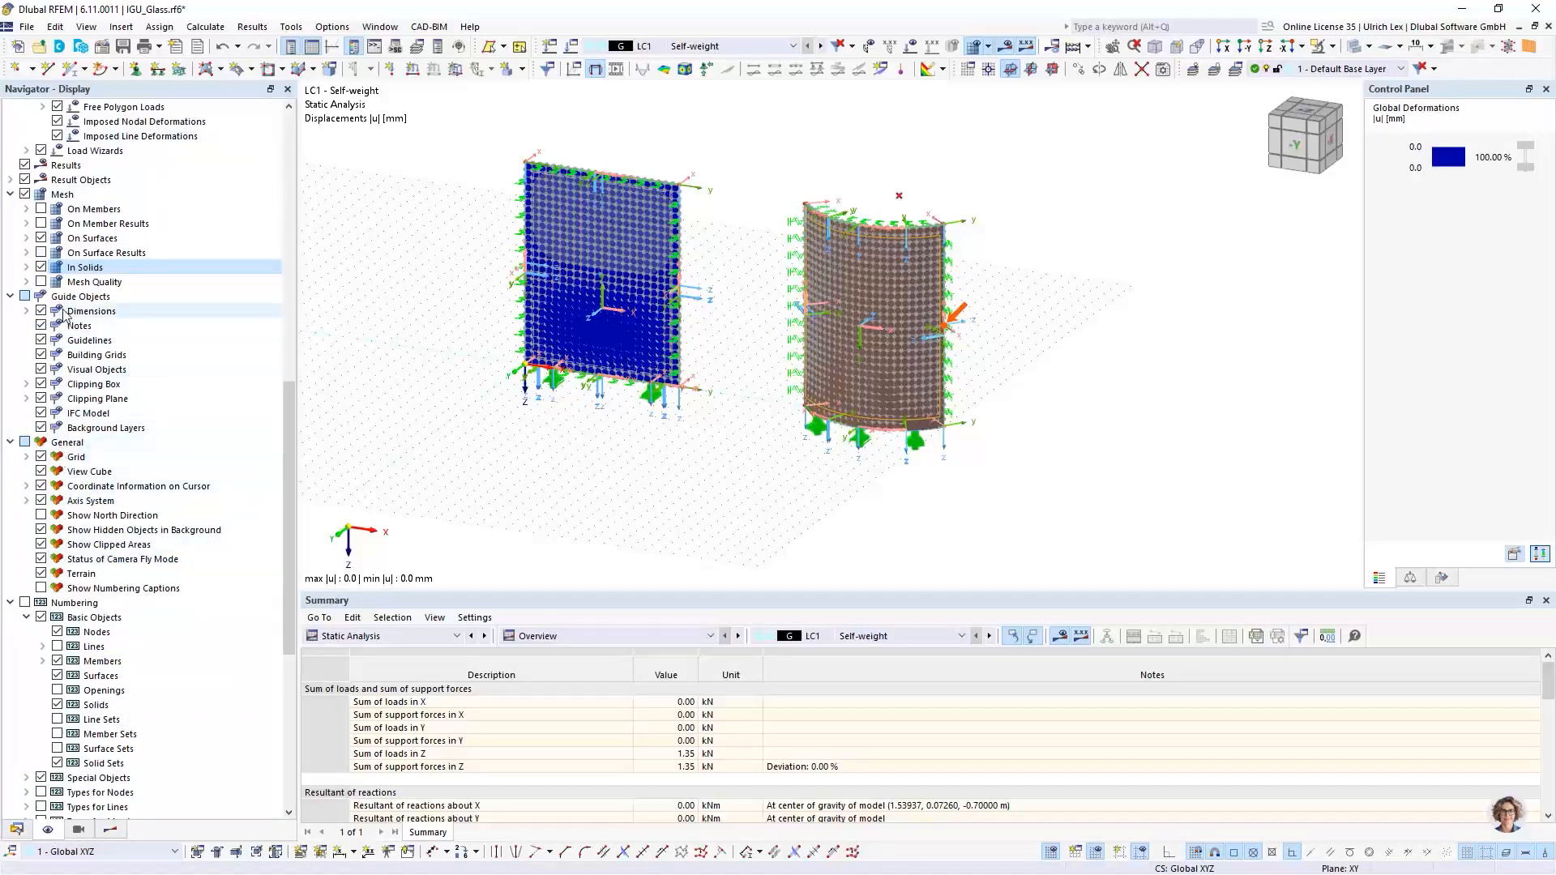
click(41, 239)
click(43, 238)
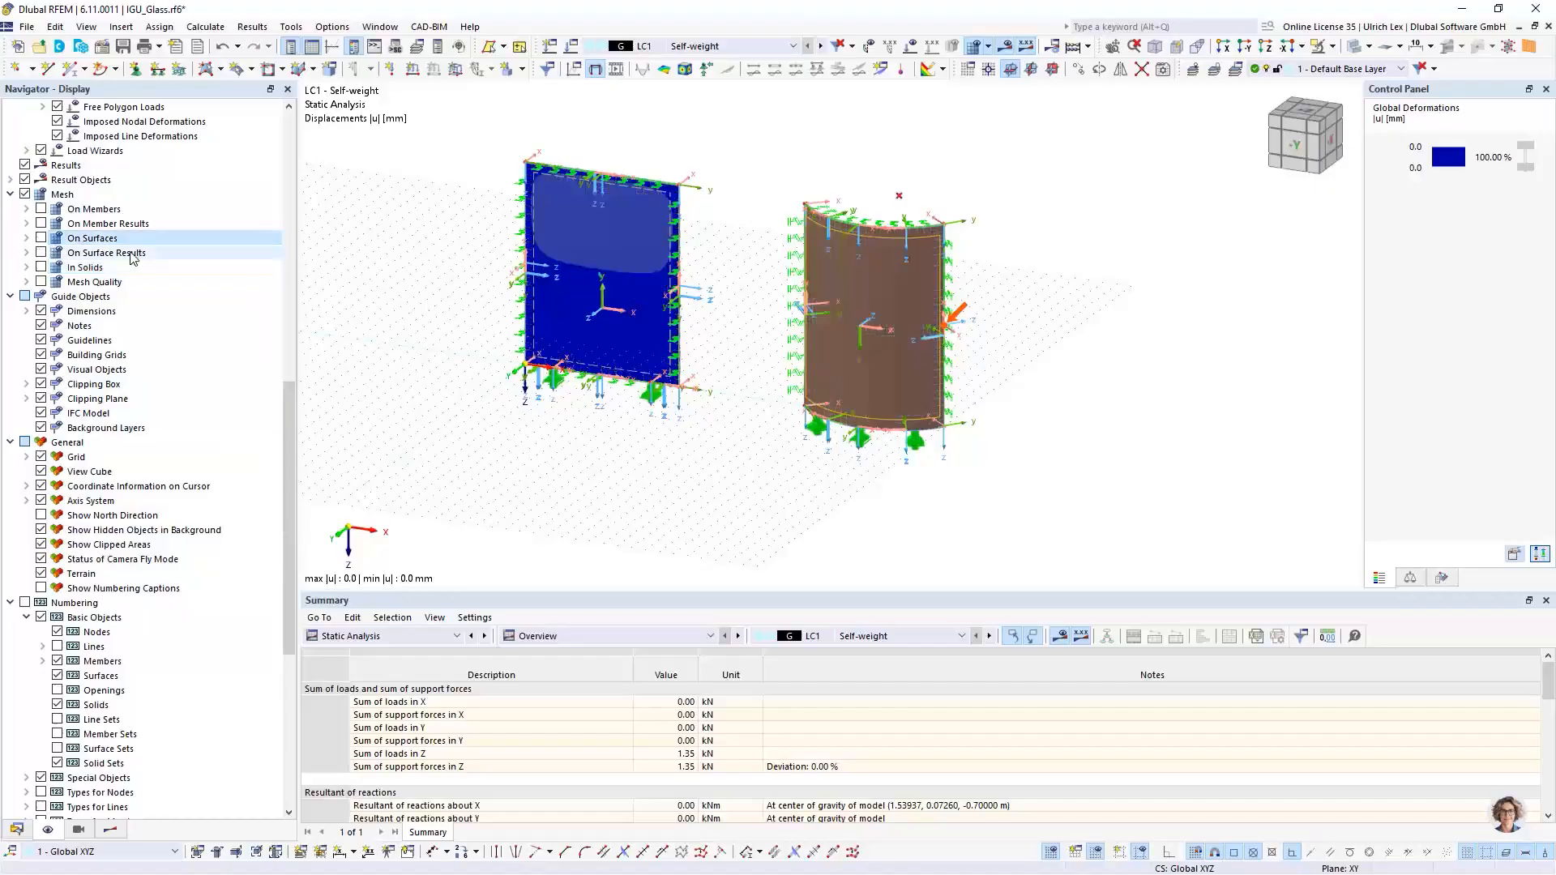
click(43, 238)
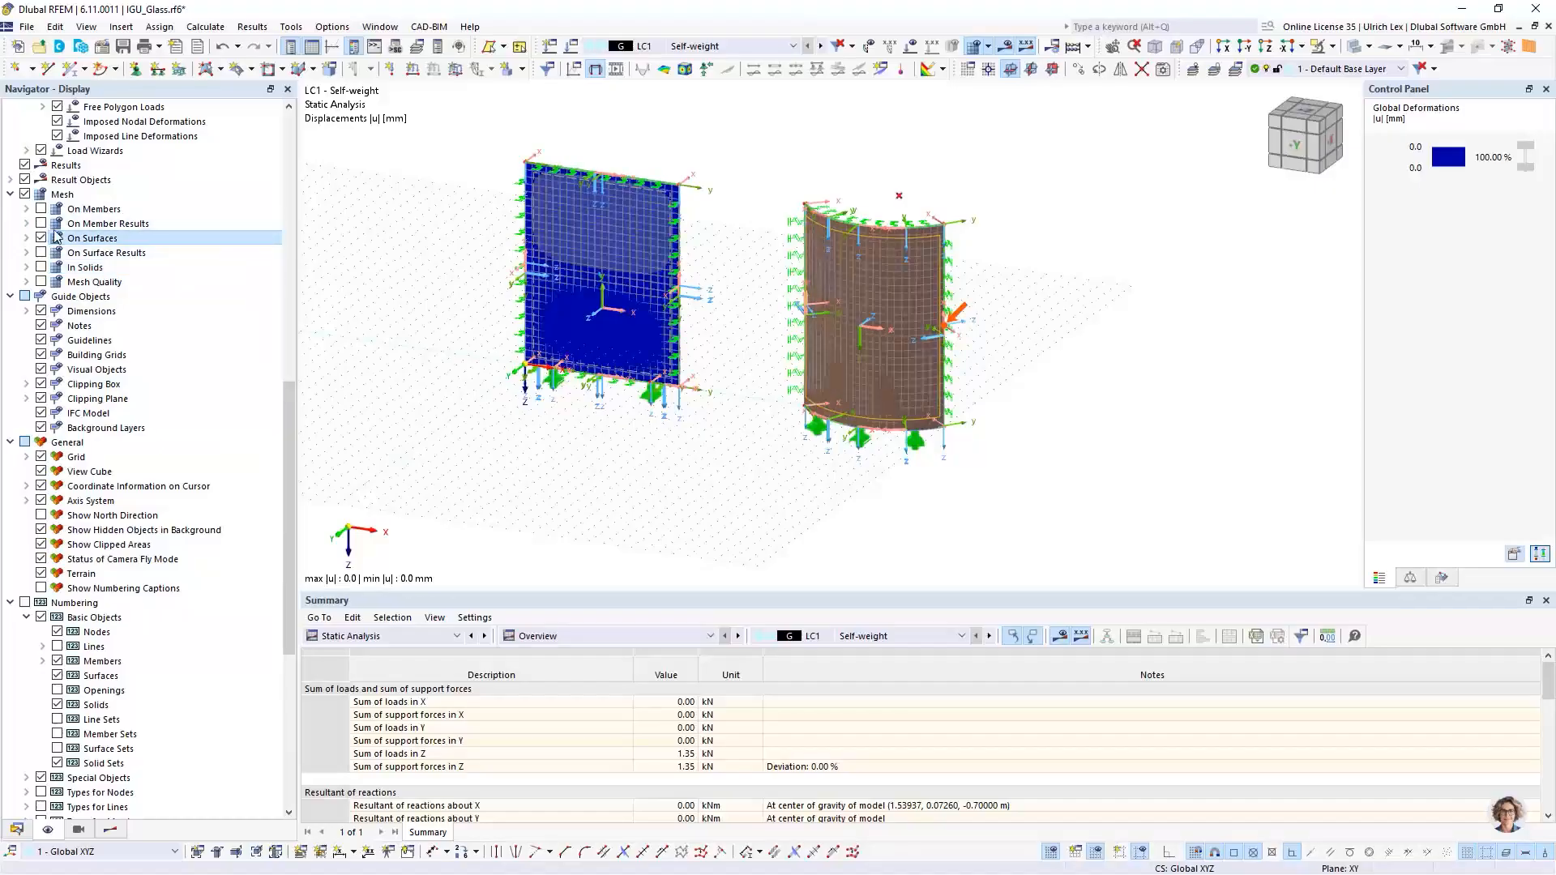
click(974, 48)
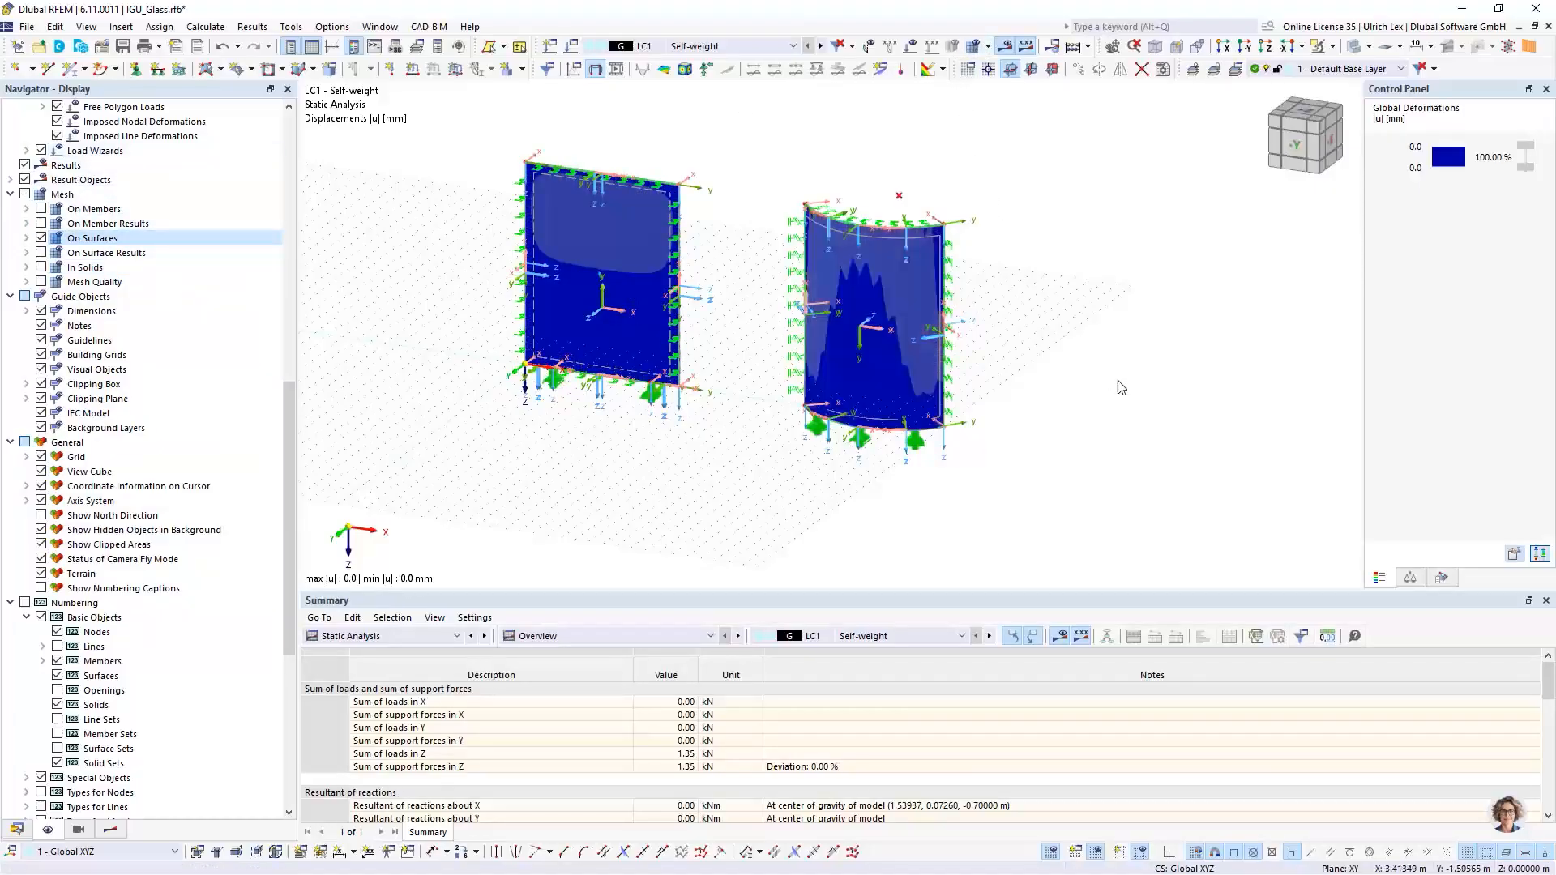
Step: Isolate the selected curved unit in visibility mode, leaving the flat unit only as a faded background object
ctrl+middle_drag(1141, 400, 1102, 396)
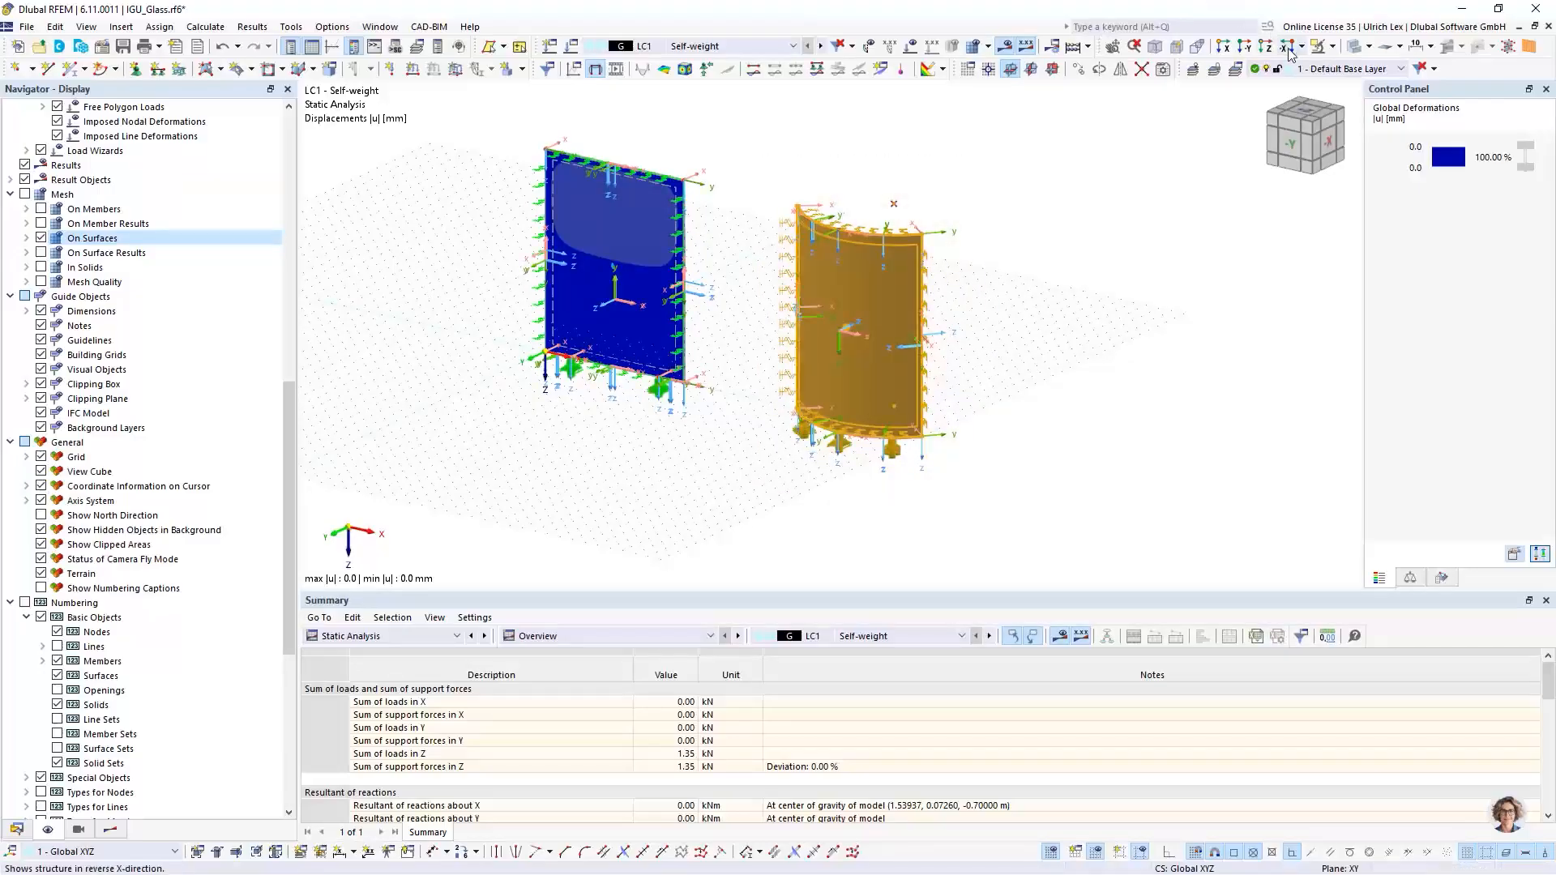
click(1332, 46)
click(1329, 69)
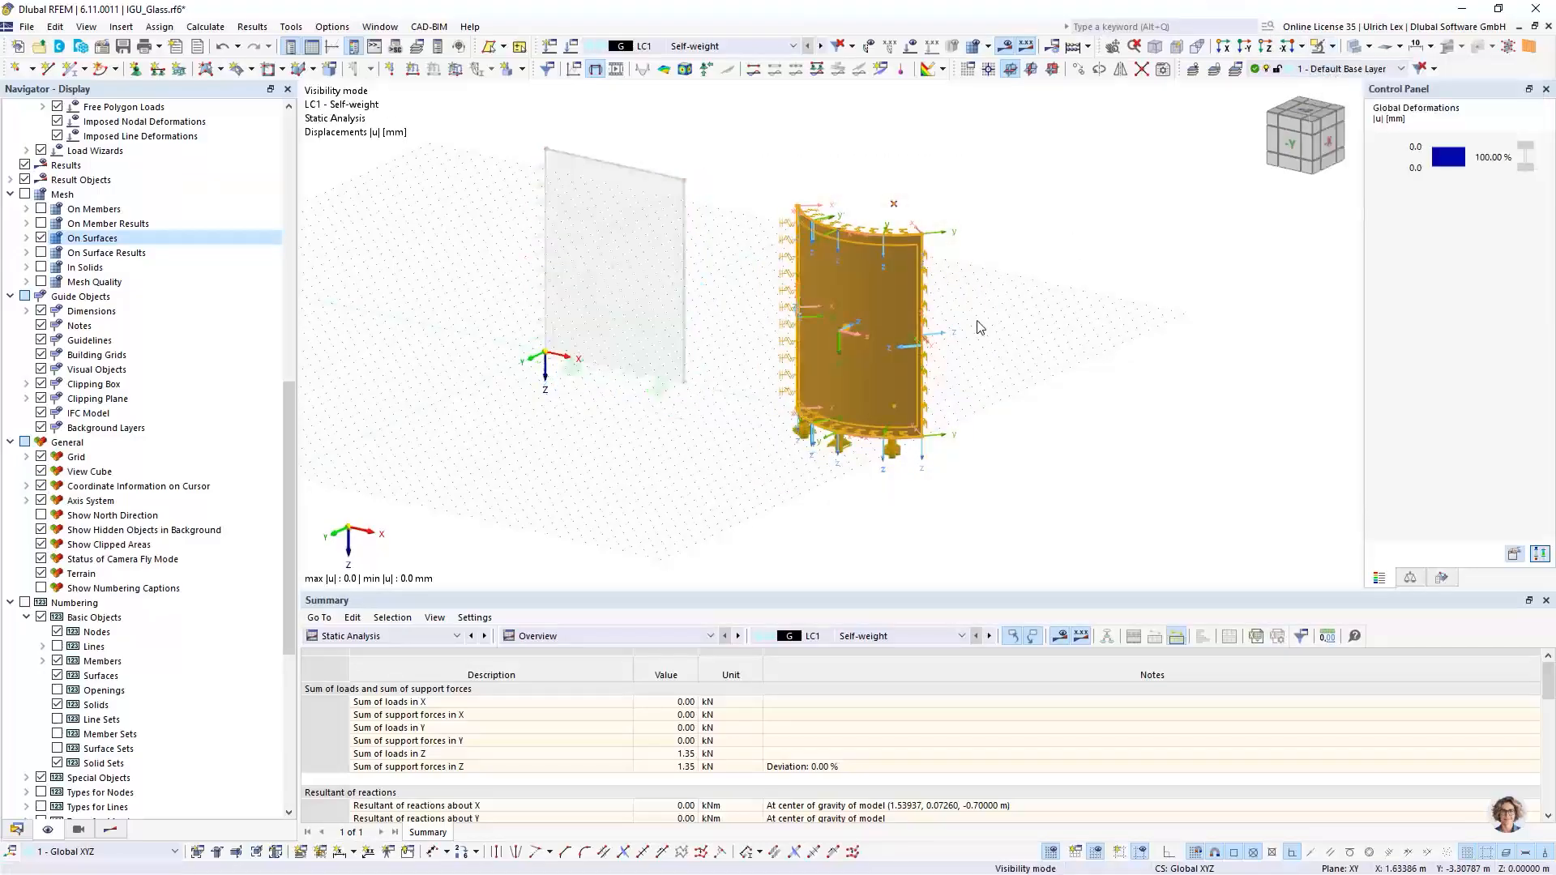
Step: Switch to load case LC2 and examine the curved unit's total displacements |u| from above and in perspective
scroll(166, 281, up, 15)
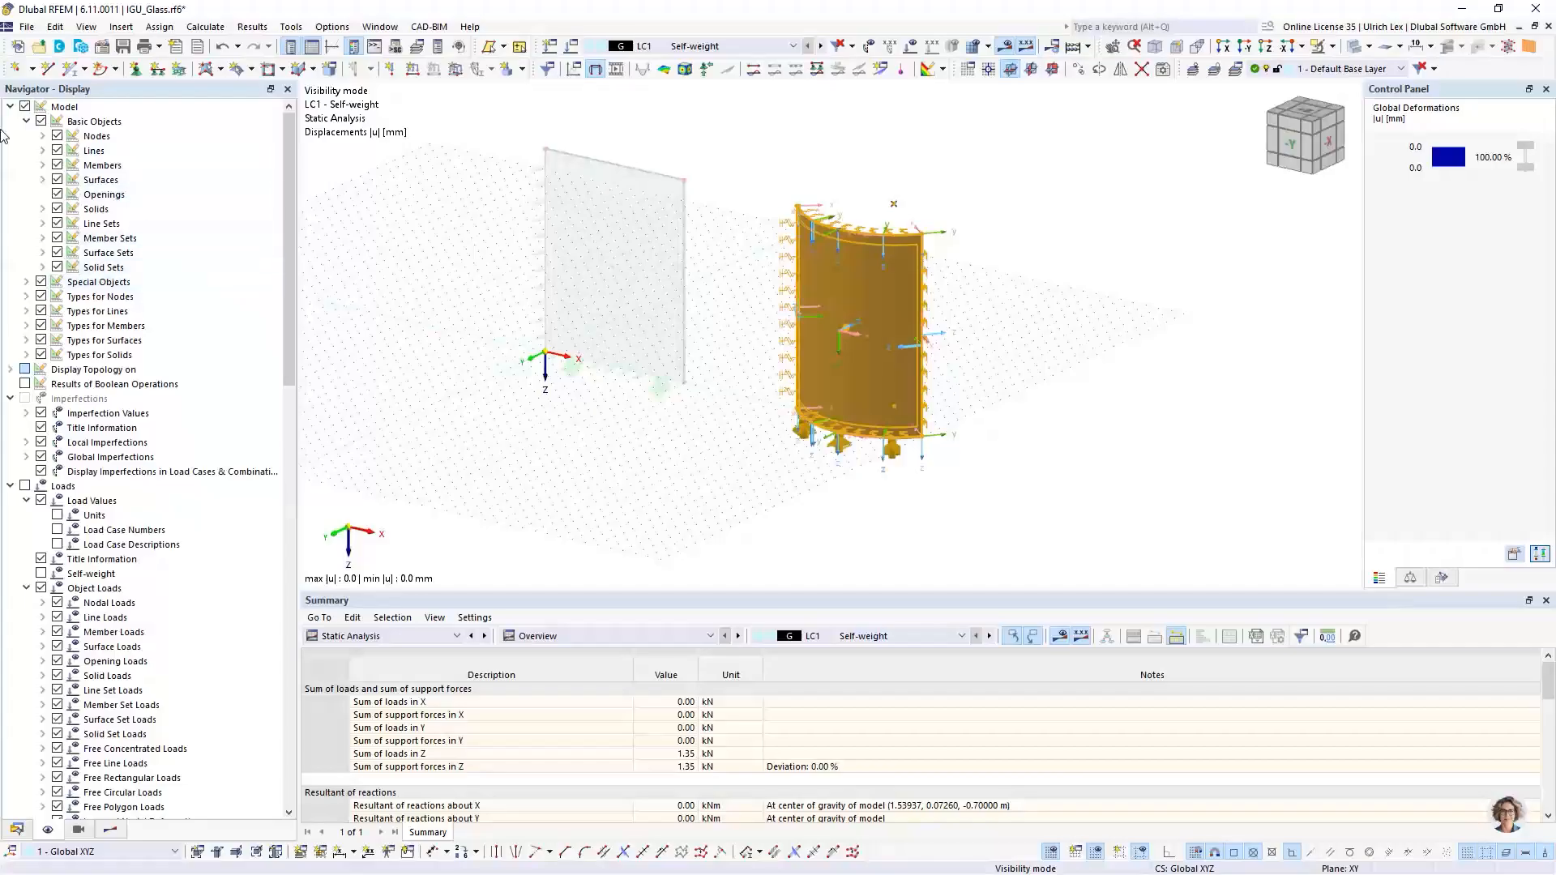
click(110, 830)
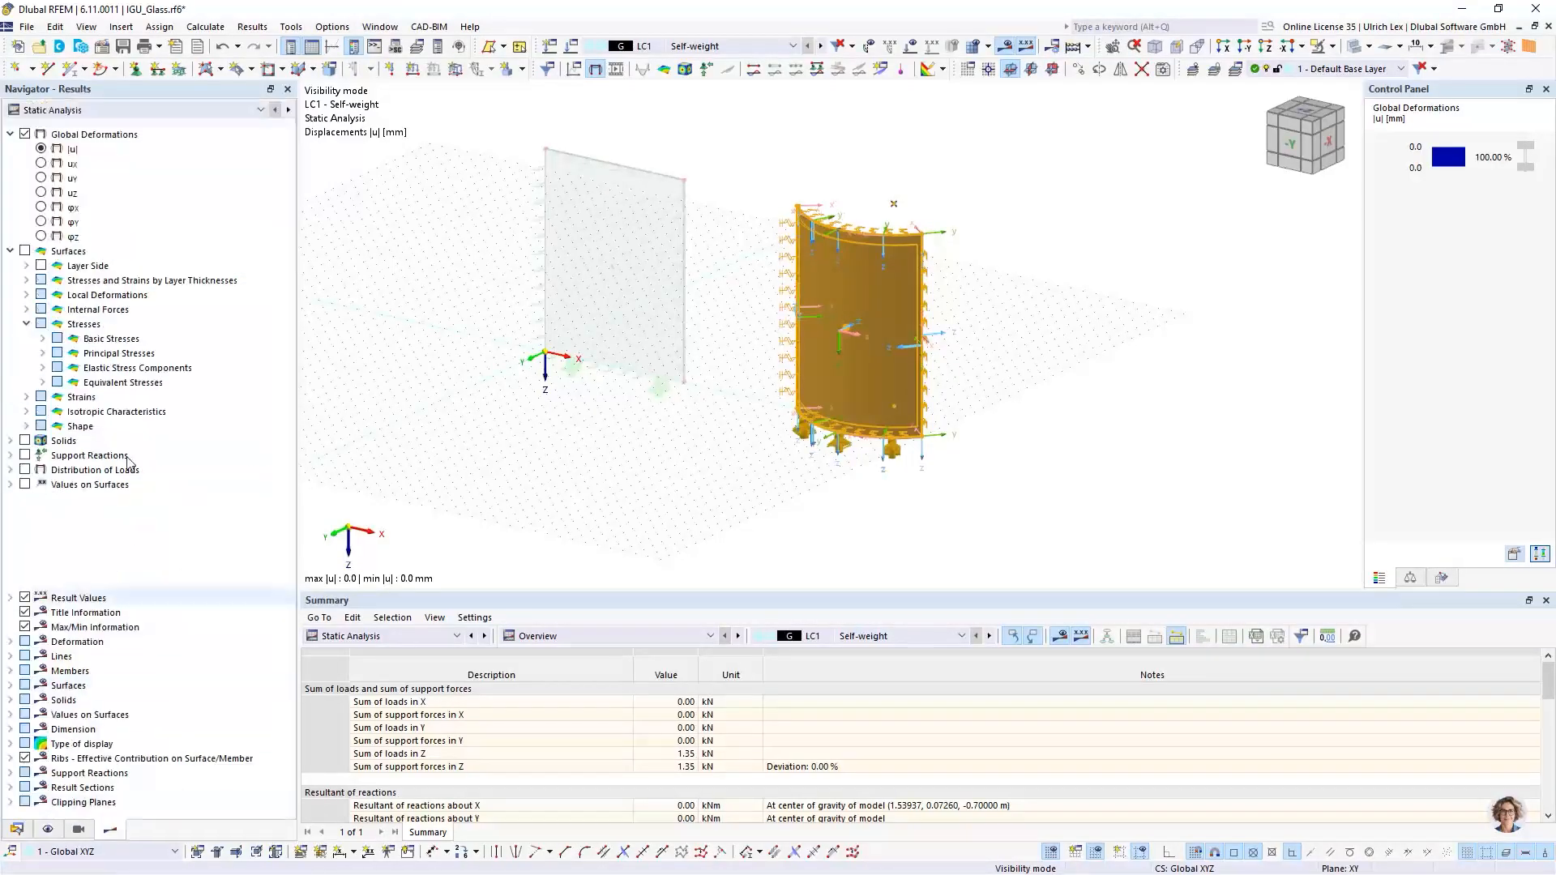
ctrl+middle_drag(734, 482, 773, 503)
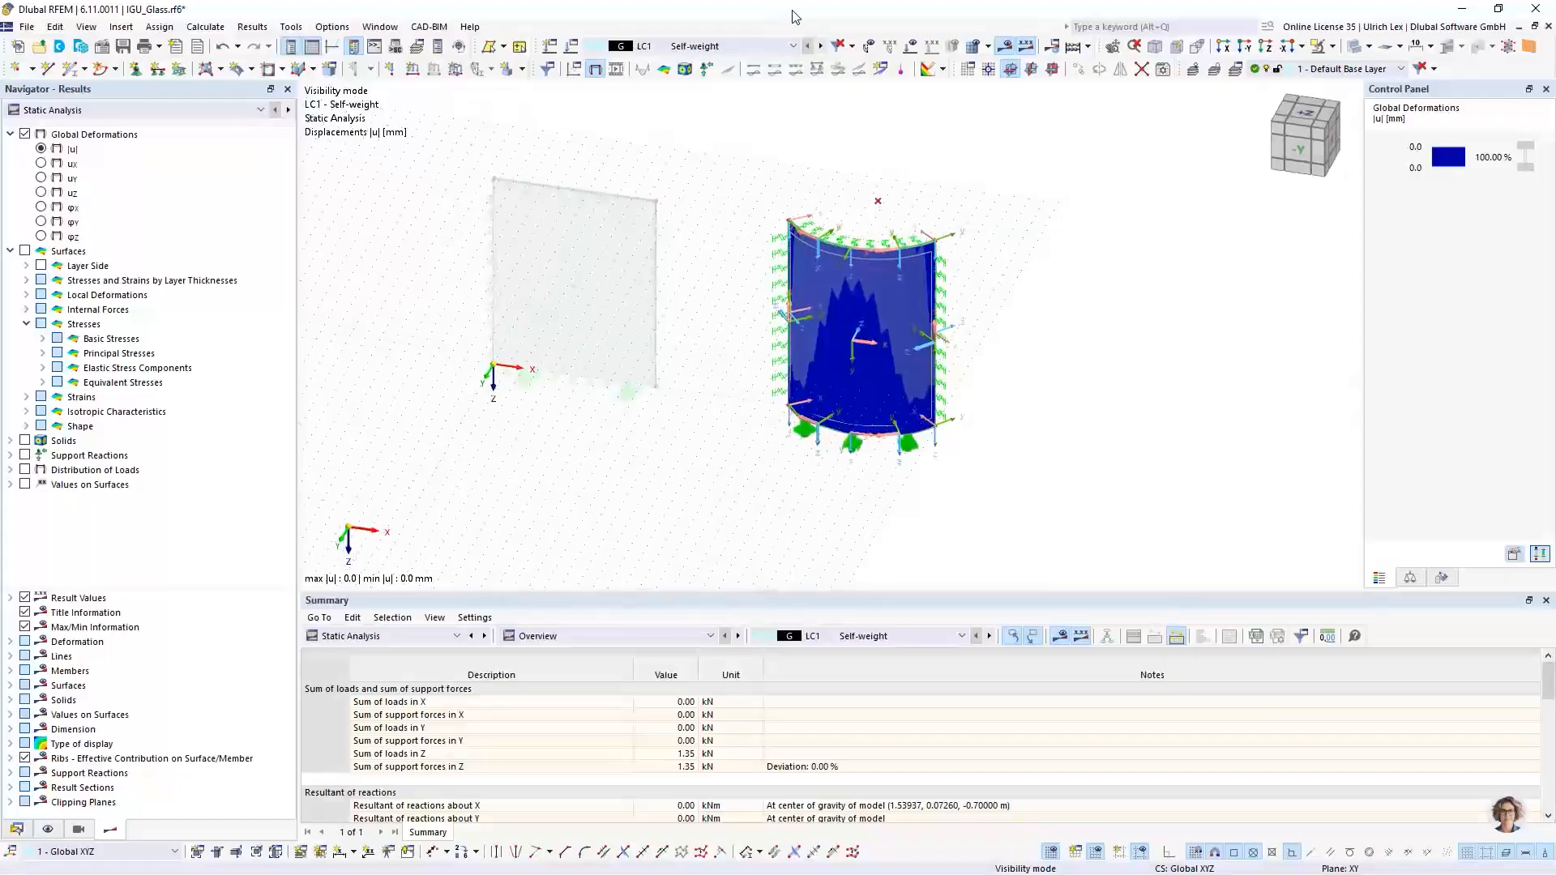
click(820, 46)
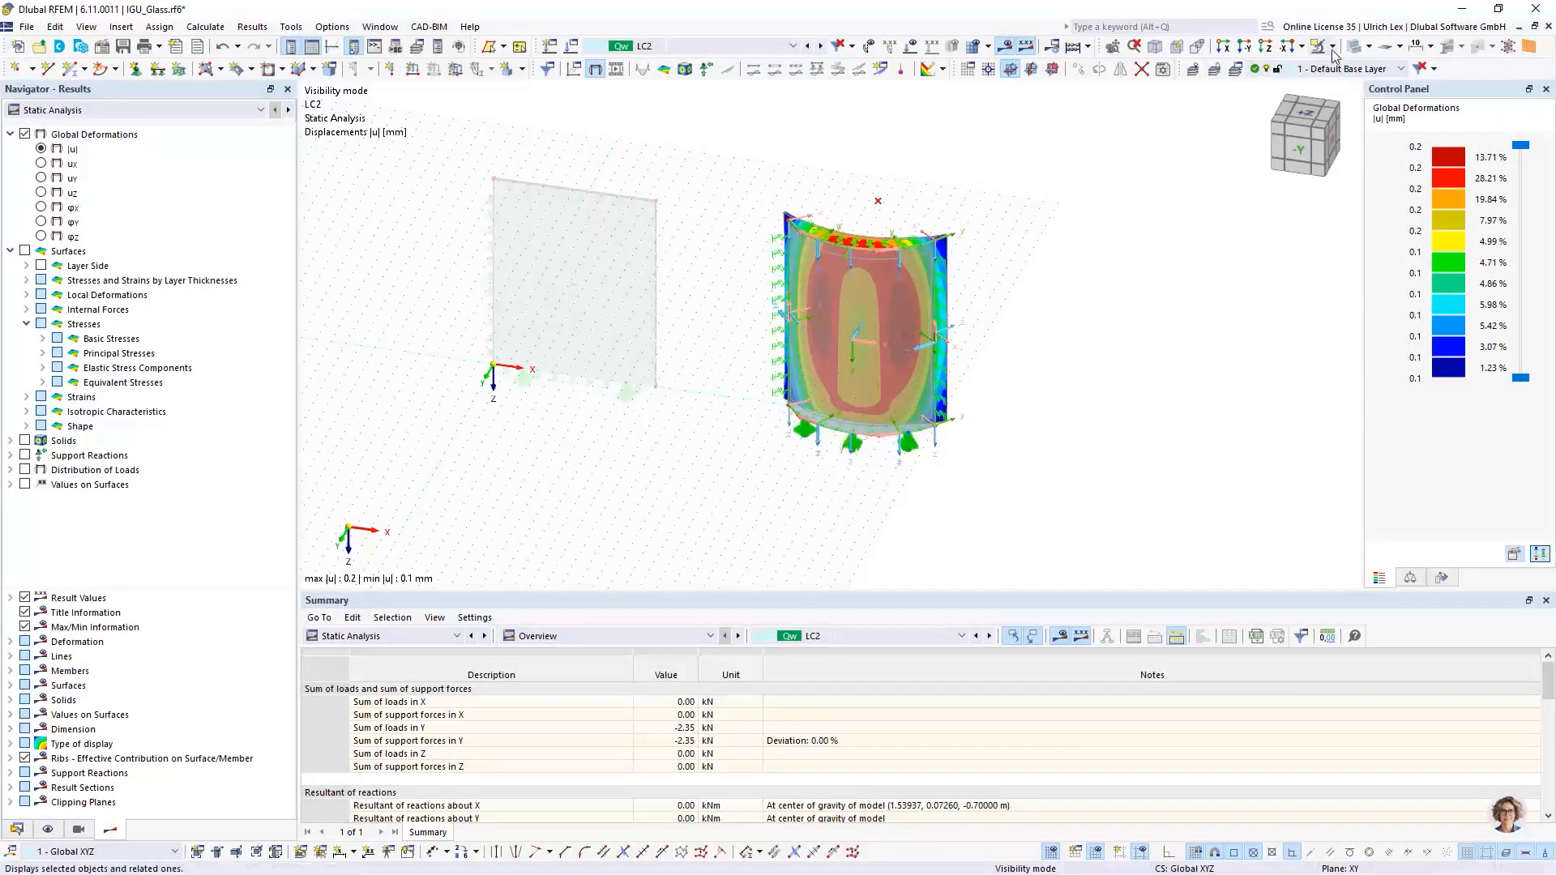
click(1354, 47)
ctrl+middle_drag(1074, 429, 1057, 339)
scroll(900, 332, up, 1)
scroll(897, 328, up, 3)
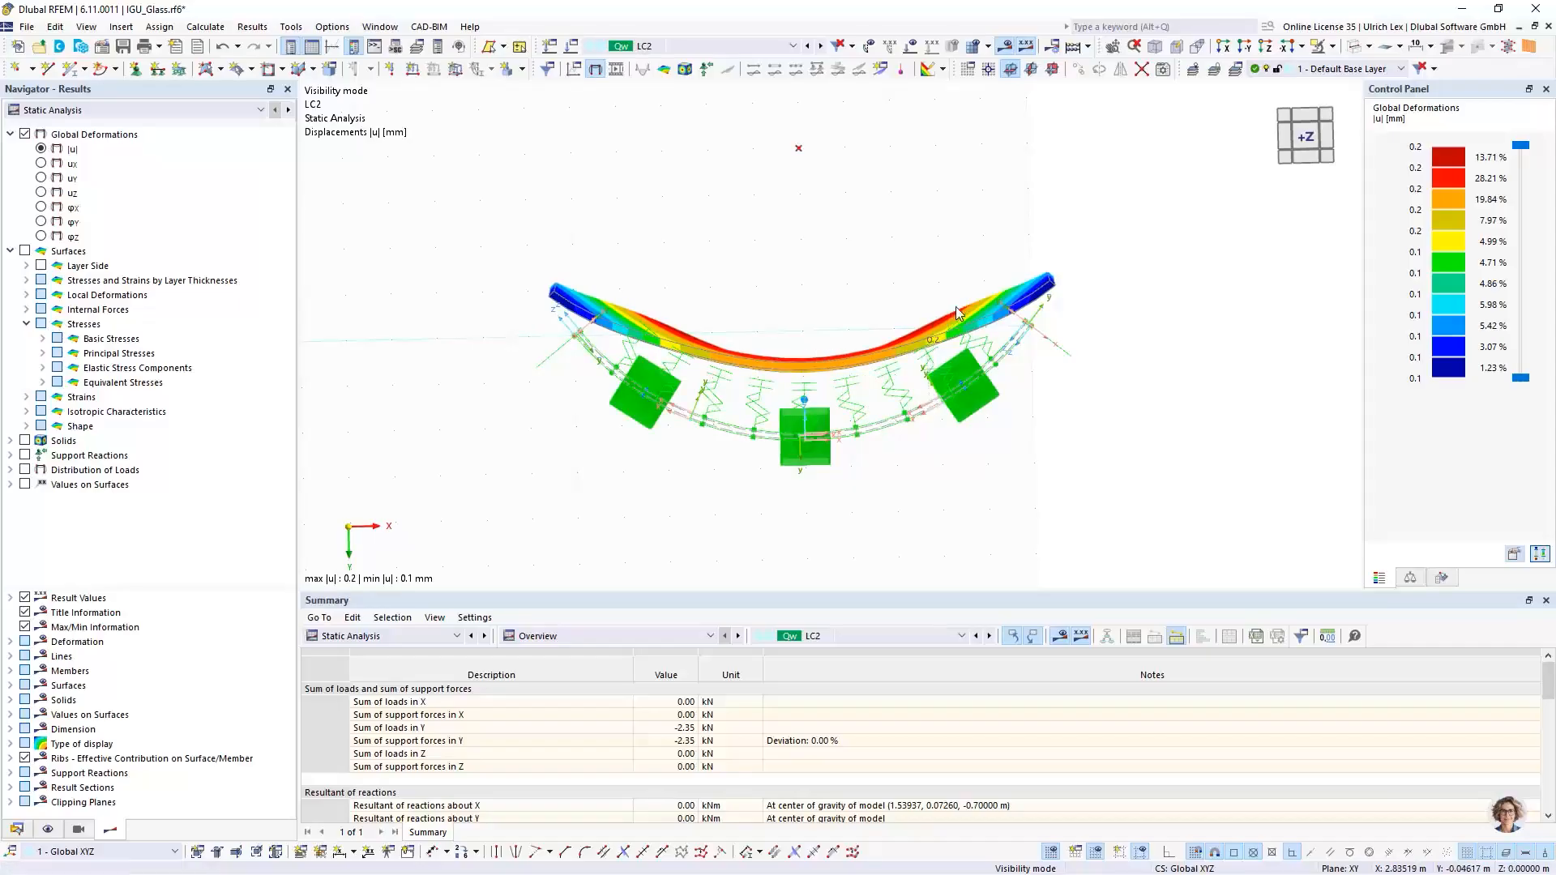
scroll(1071, 347, down, 3)
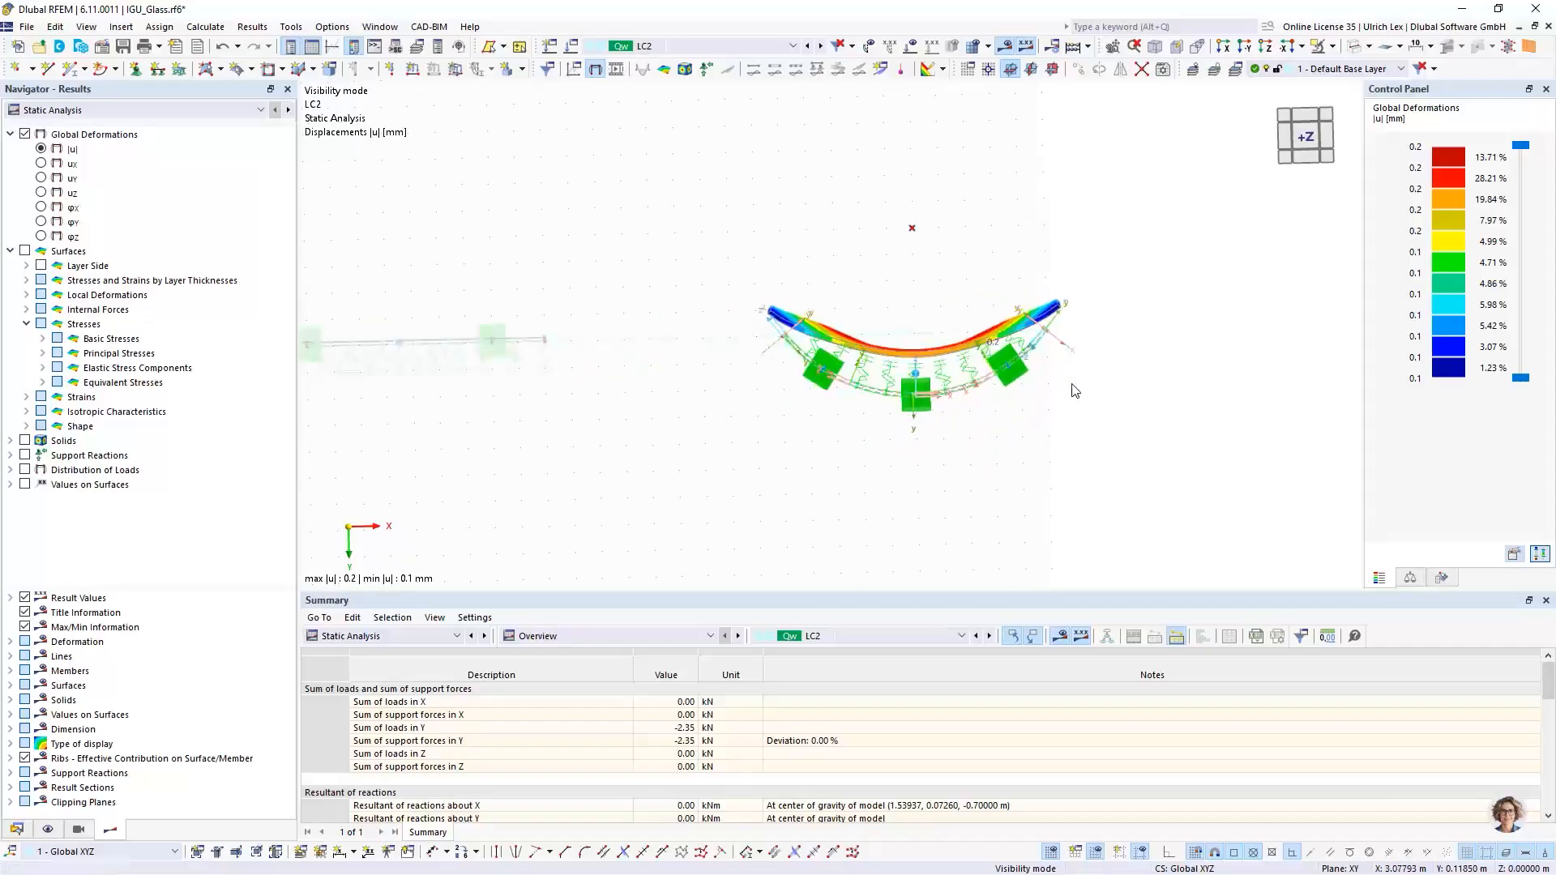
ctrl+middle_drag(1082, 530, 993, 281)
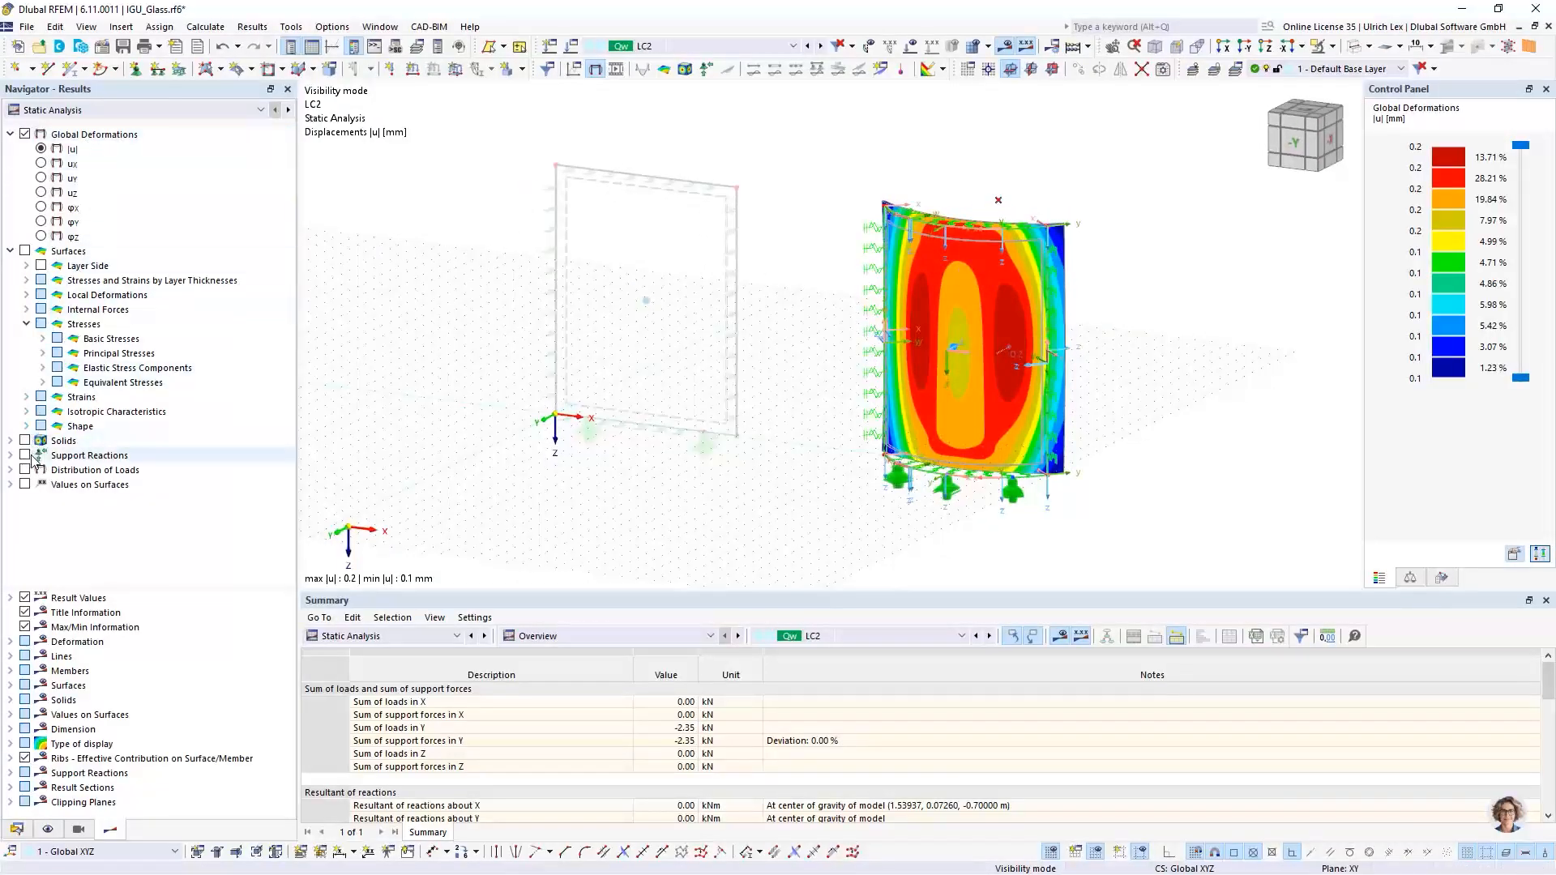
Step: Inspect the solid gas results of the curved unit in LC2: gas pressure p, overpressure and temperature T
click(10, 441)
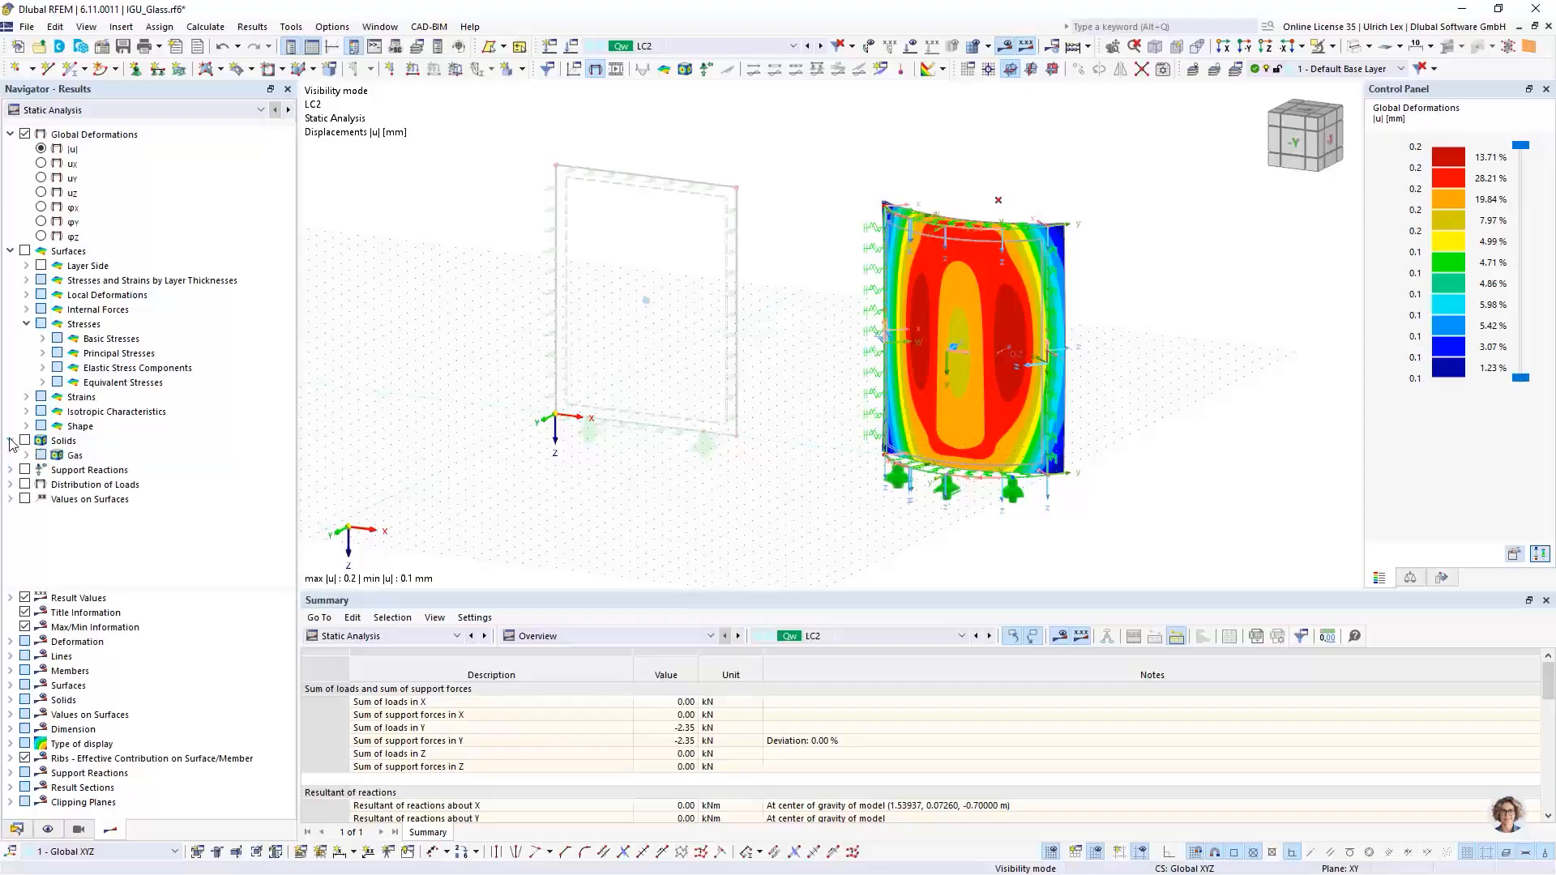
click(26, 455)
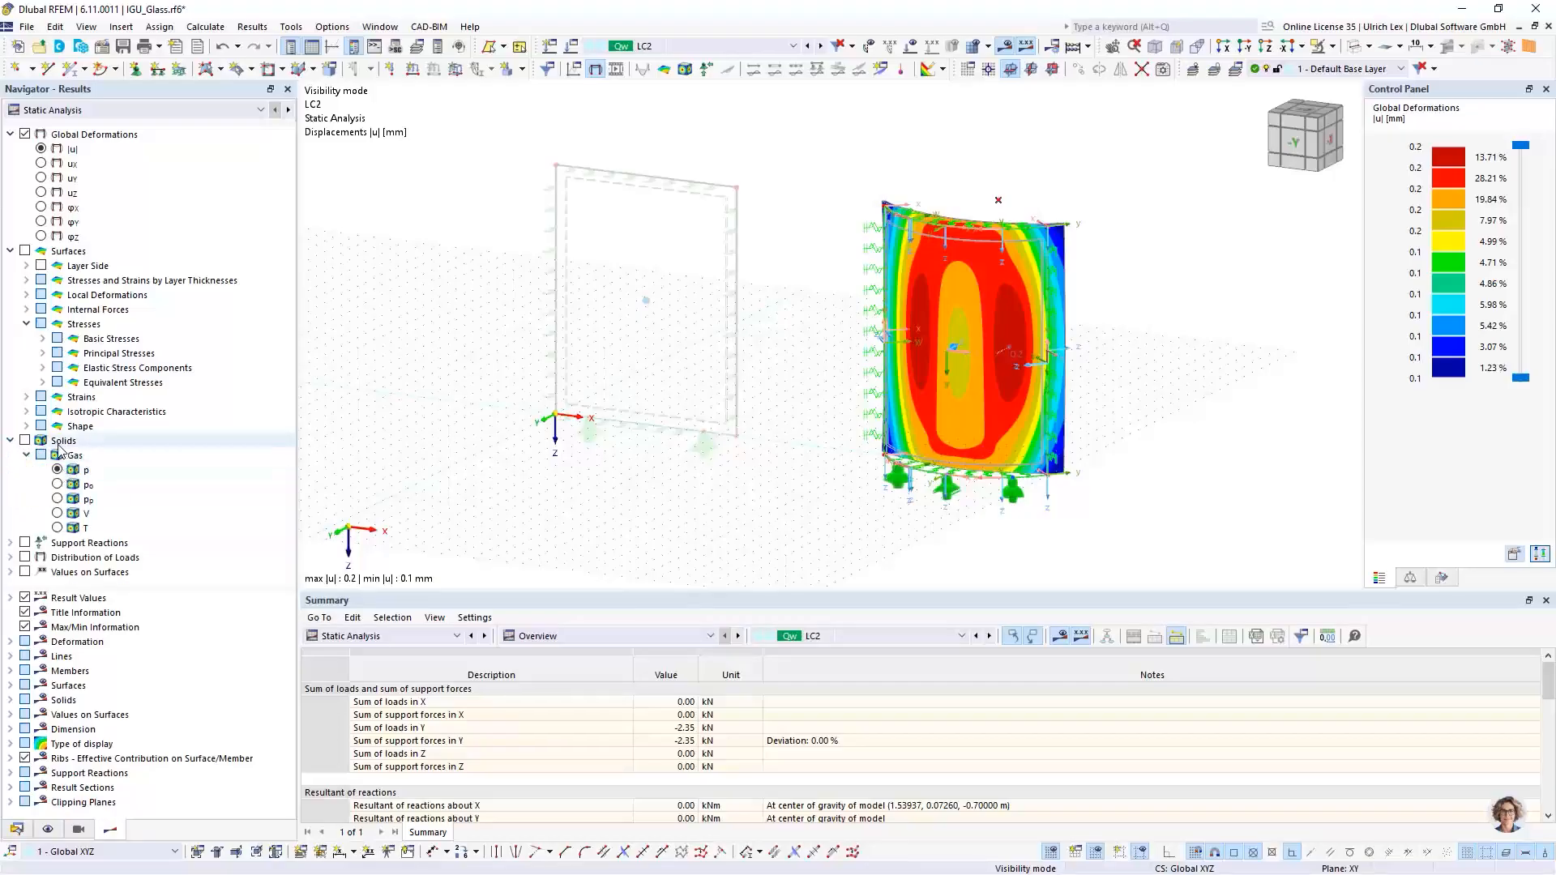
click(57, 470)
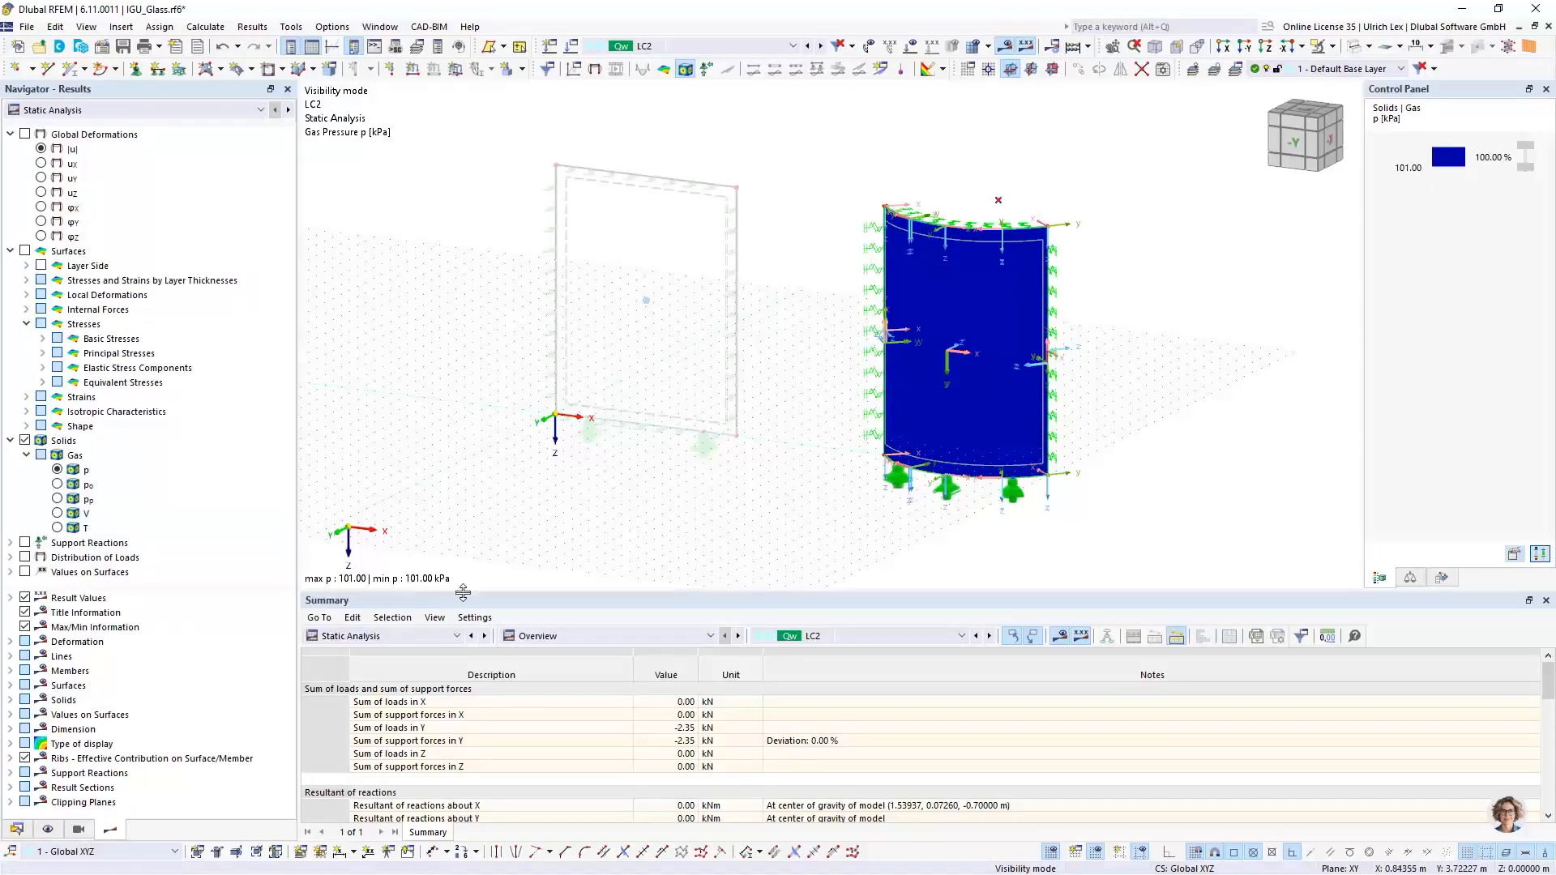
click(56, 485)
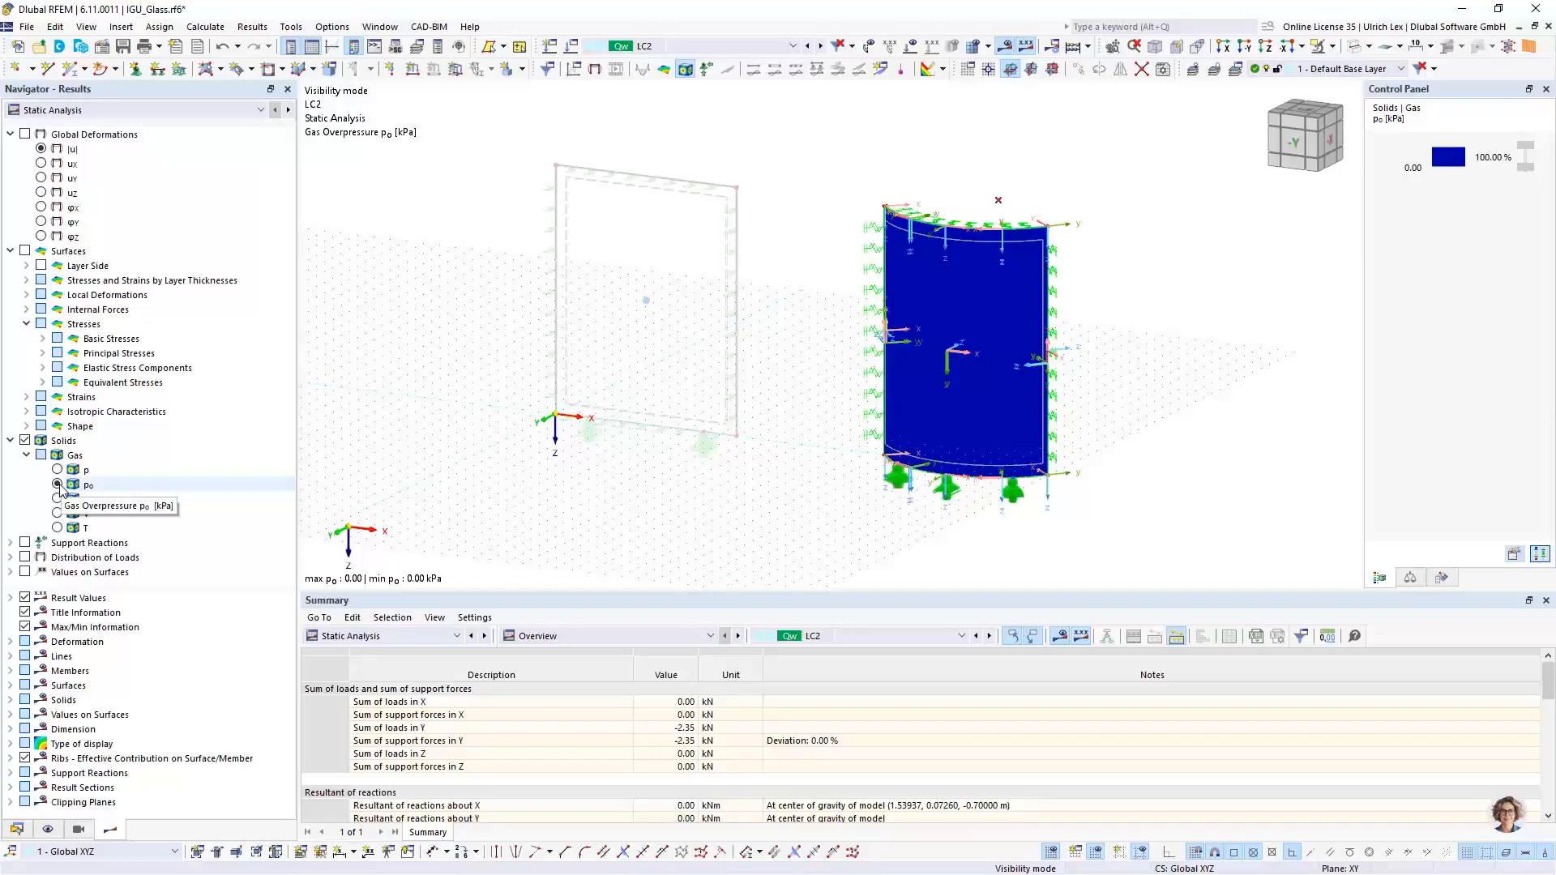
click(58, 529)
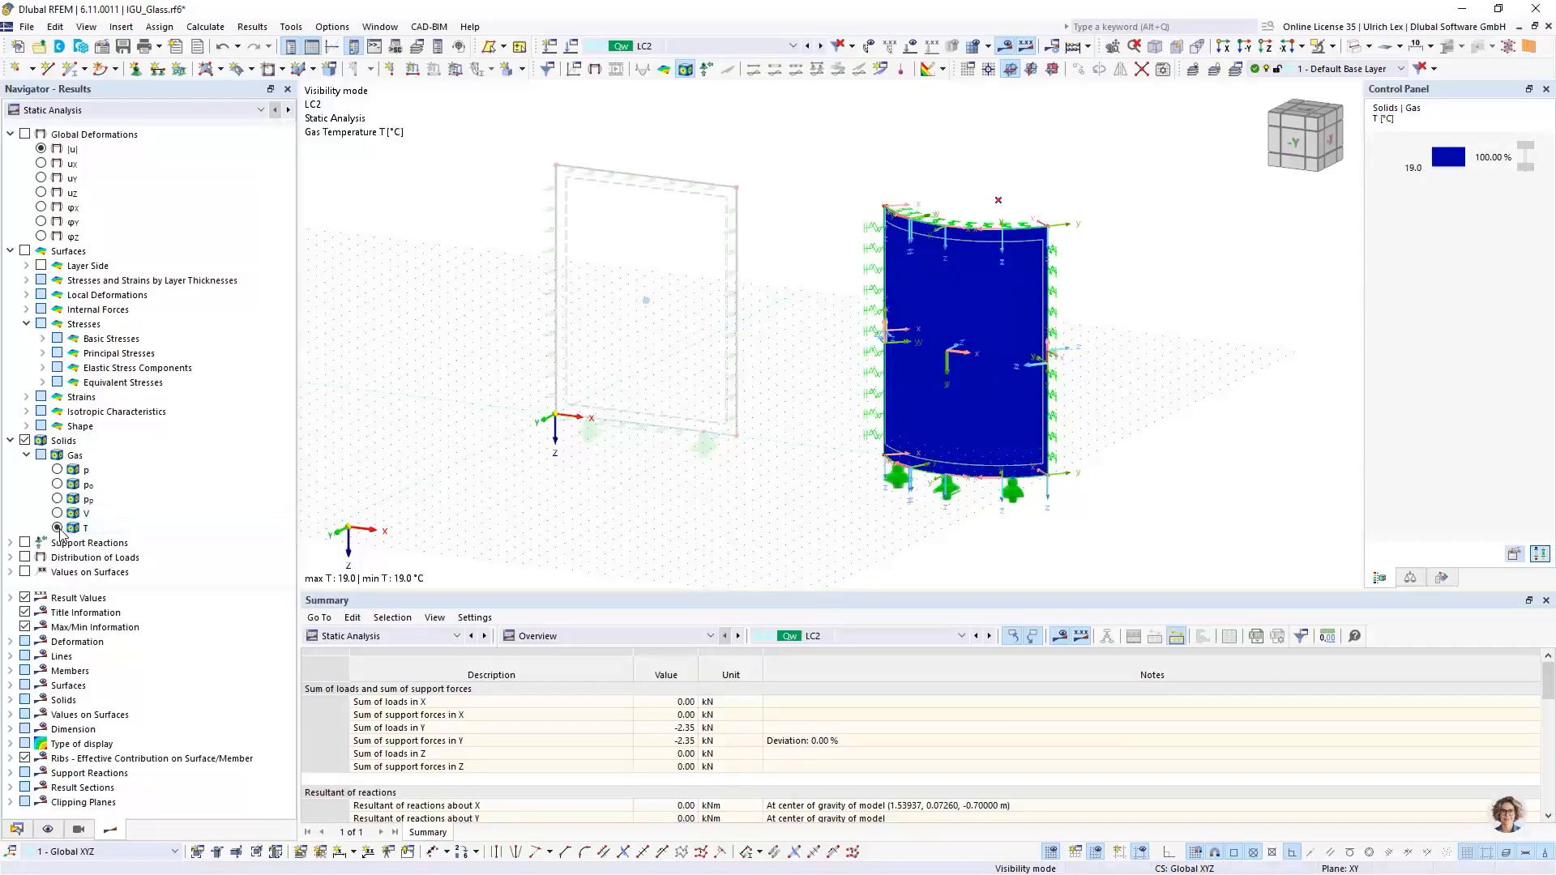
Step: Check the gas temperature T of the curved unit in load case LC5 and compare it with LC4
click(708, 47)
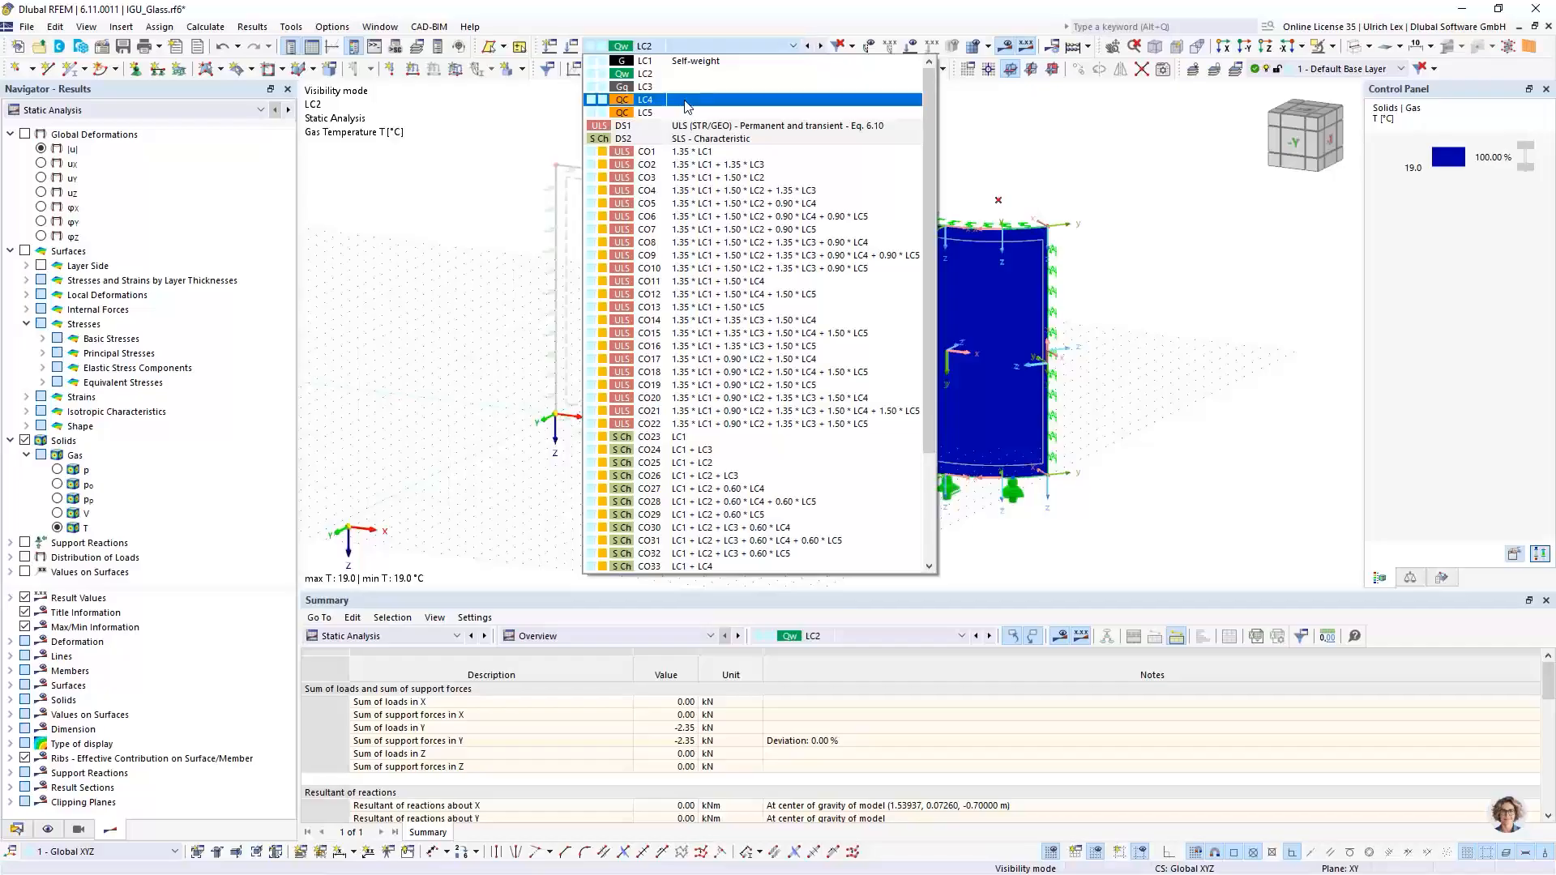
click(687, 113)
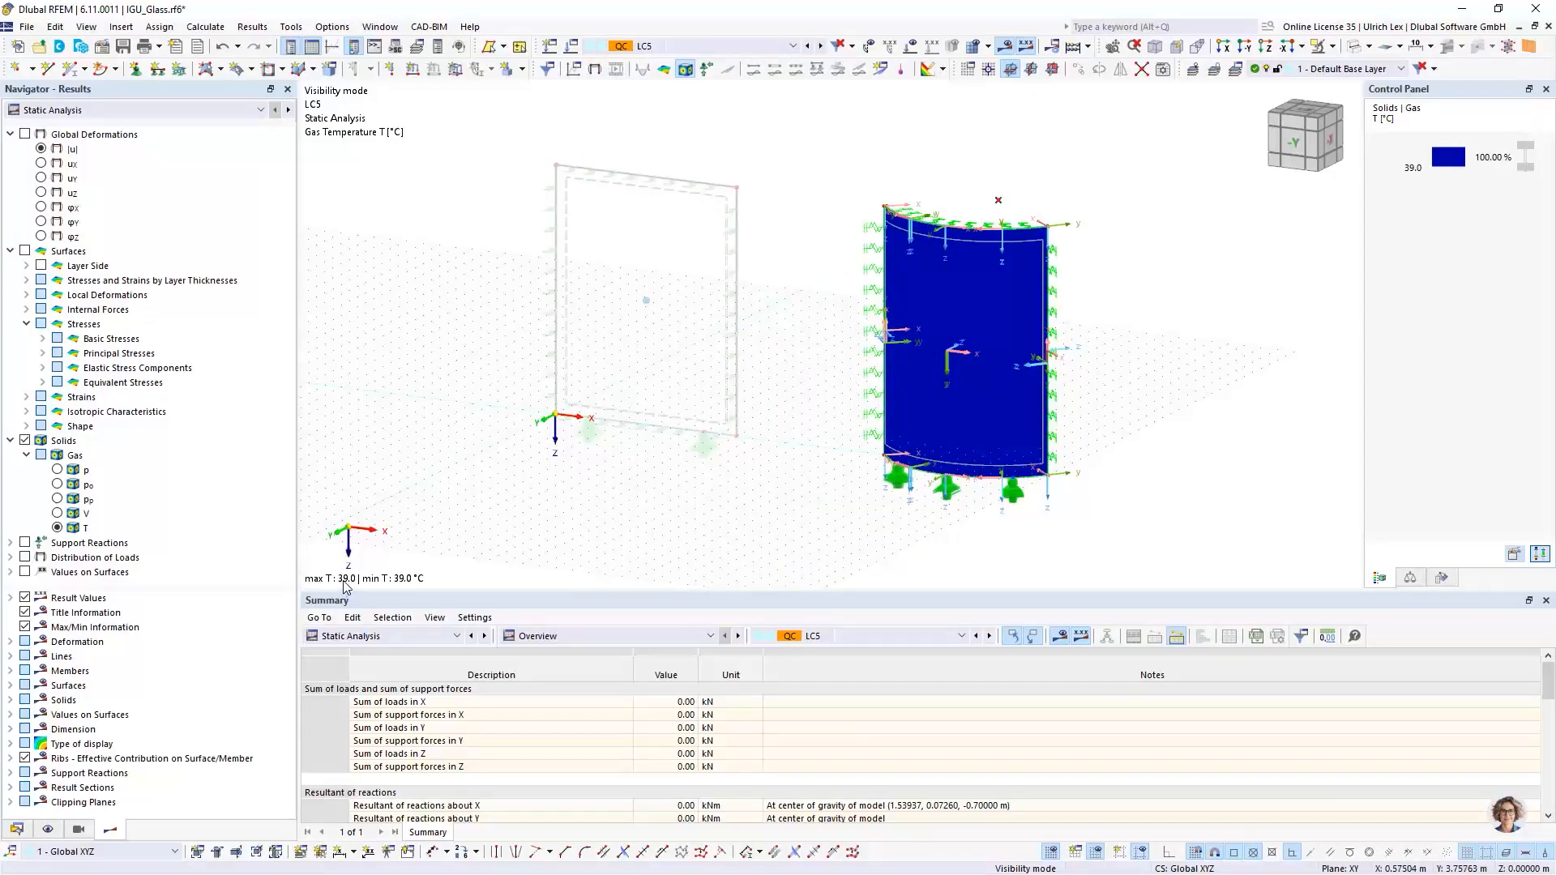
click(699, 46)
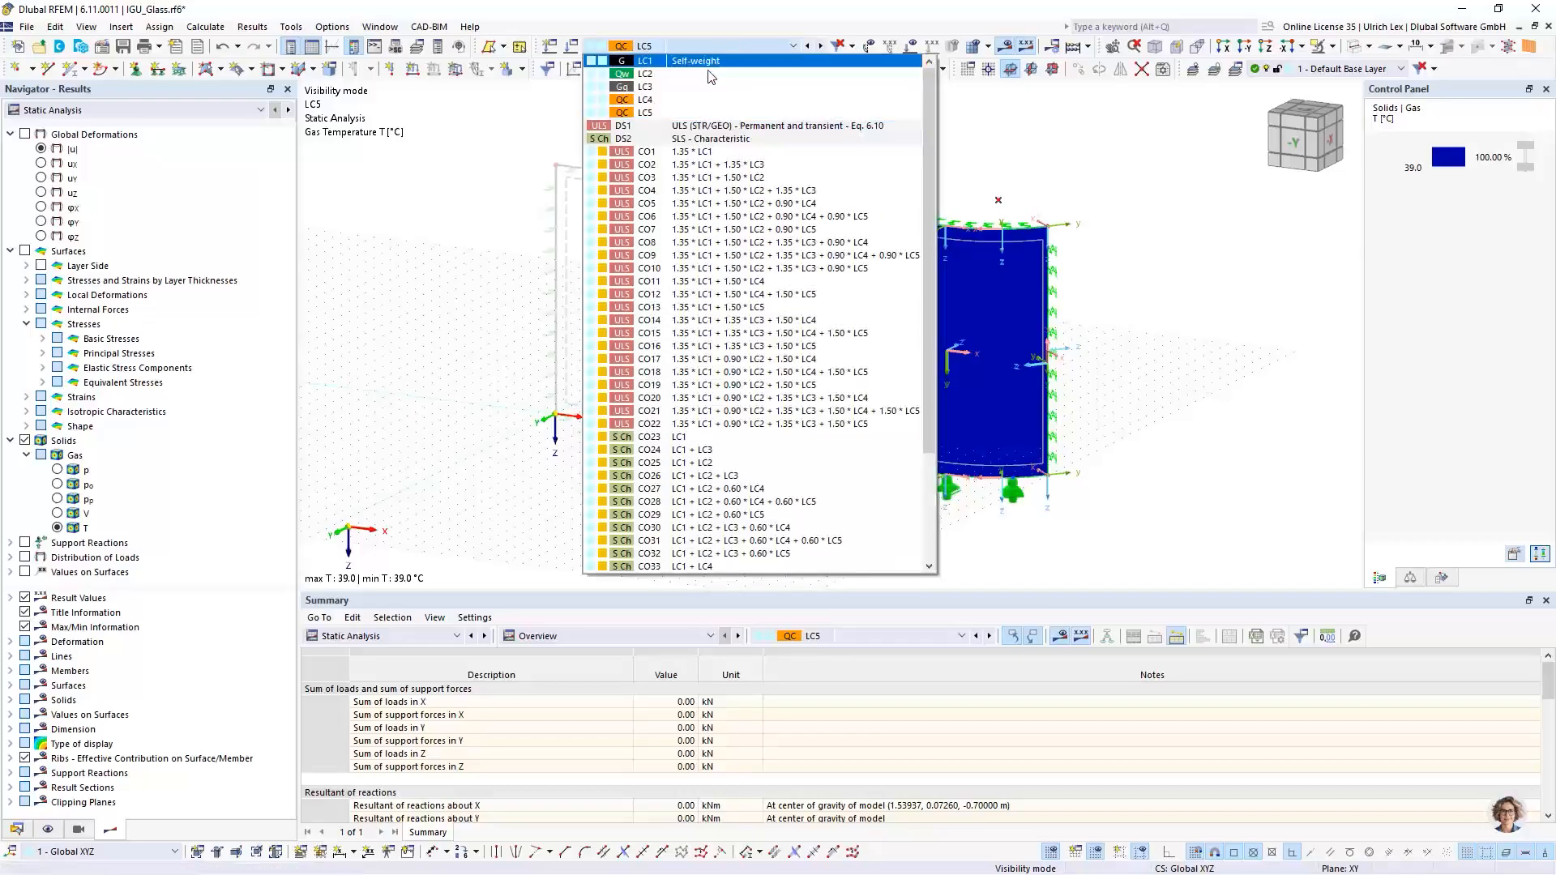
click(689, 99)
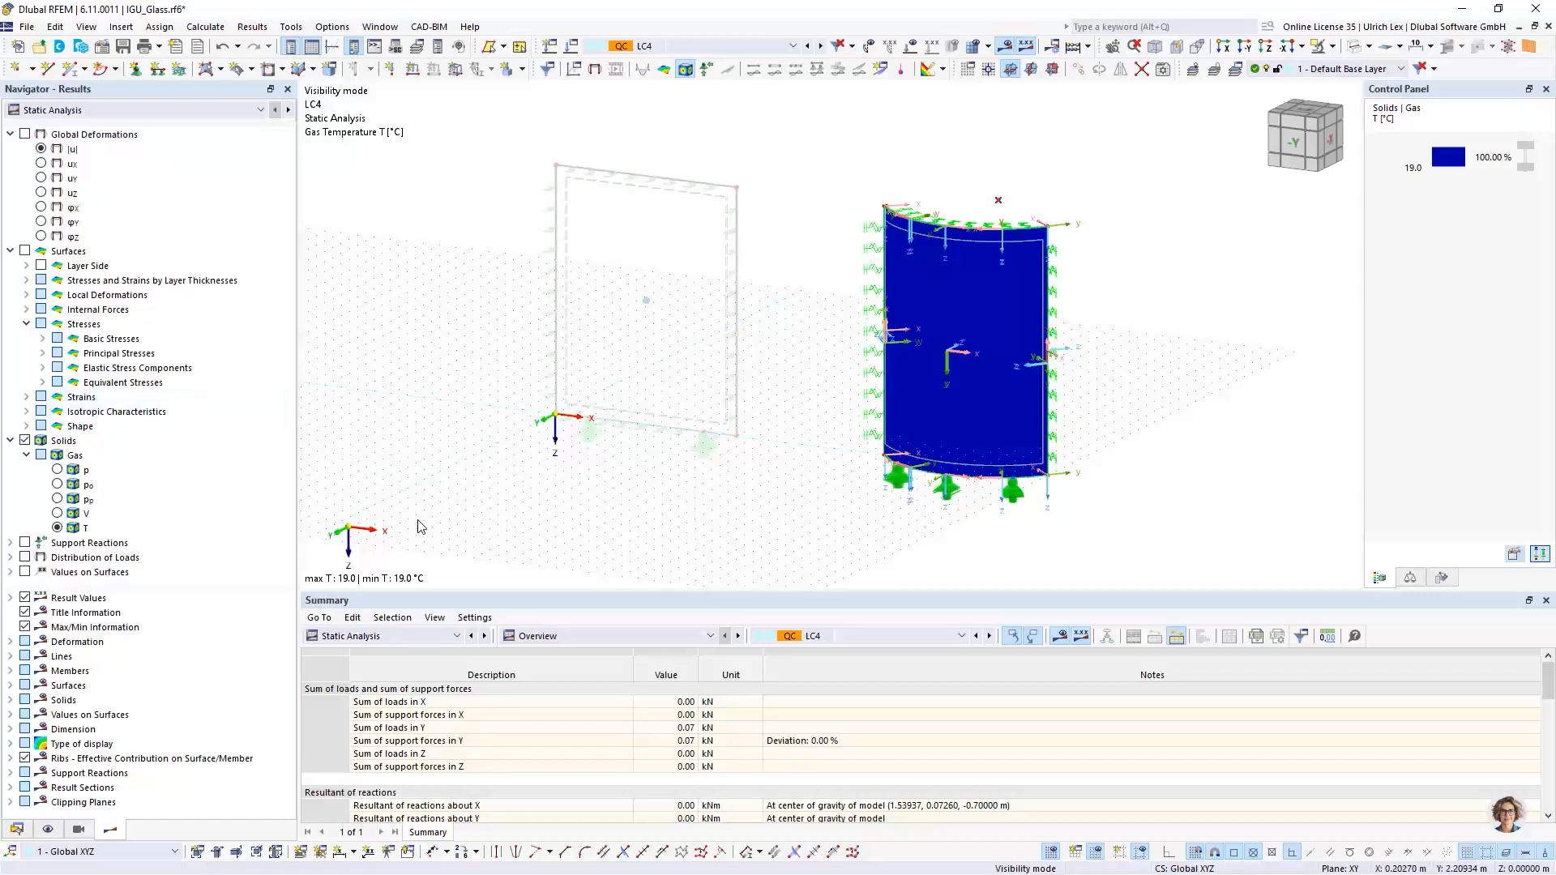
Step: Show the Glass Design check ratios and list the design ratios on surfaces by design situation in an enlarged table
click(179, 113)
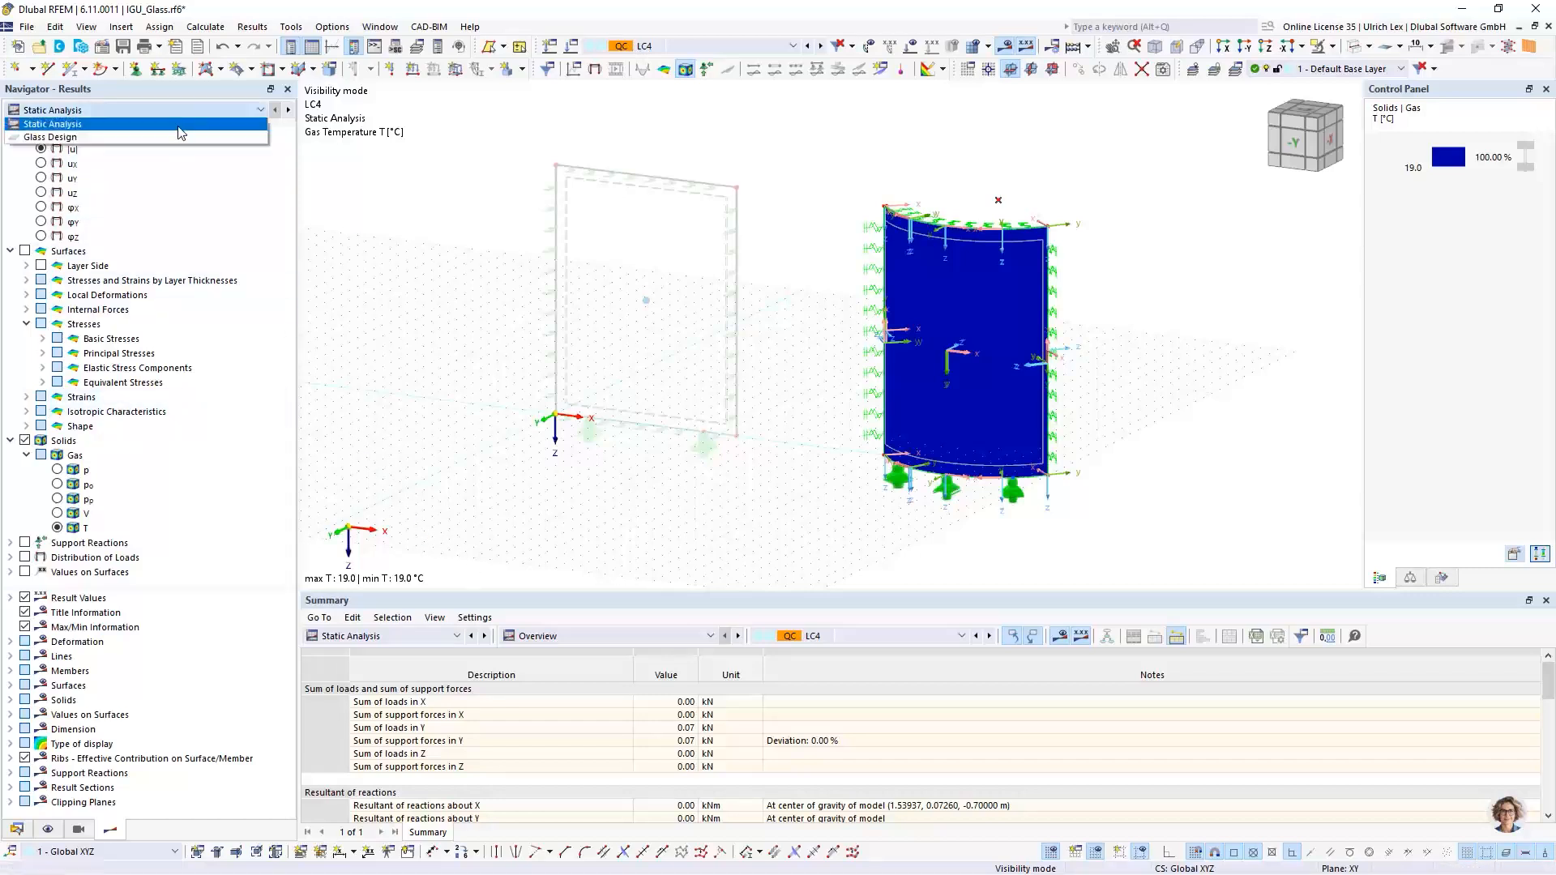
click(98, 138)
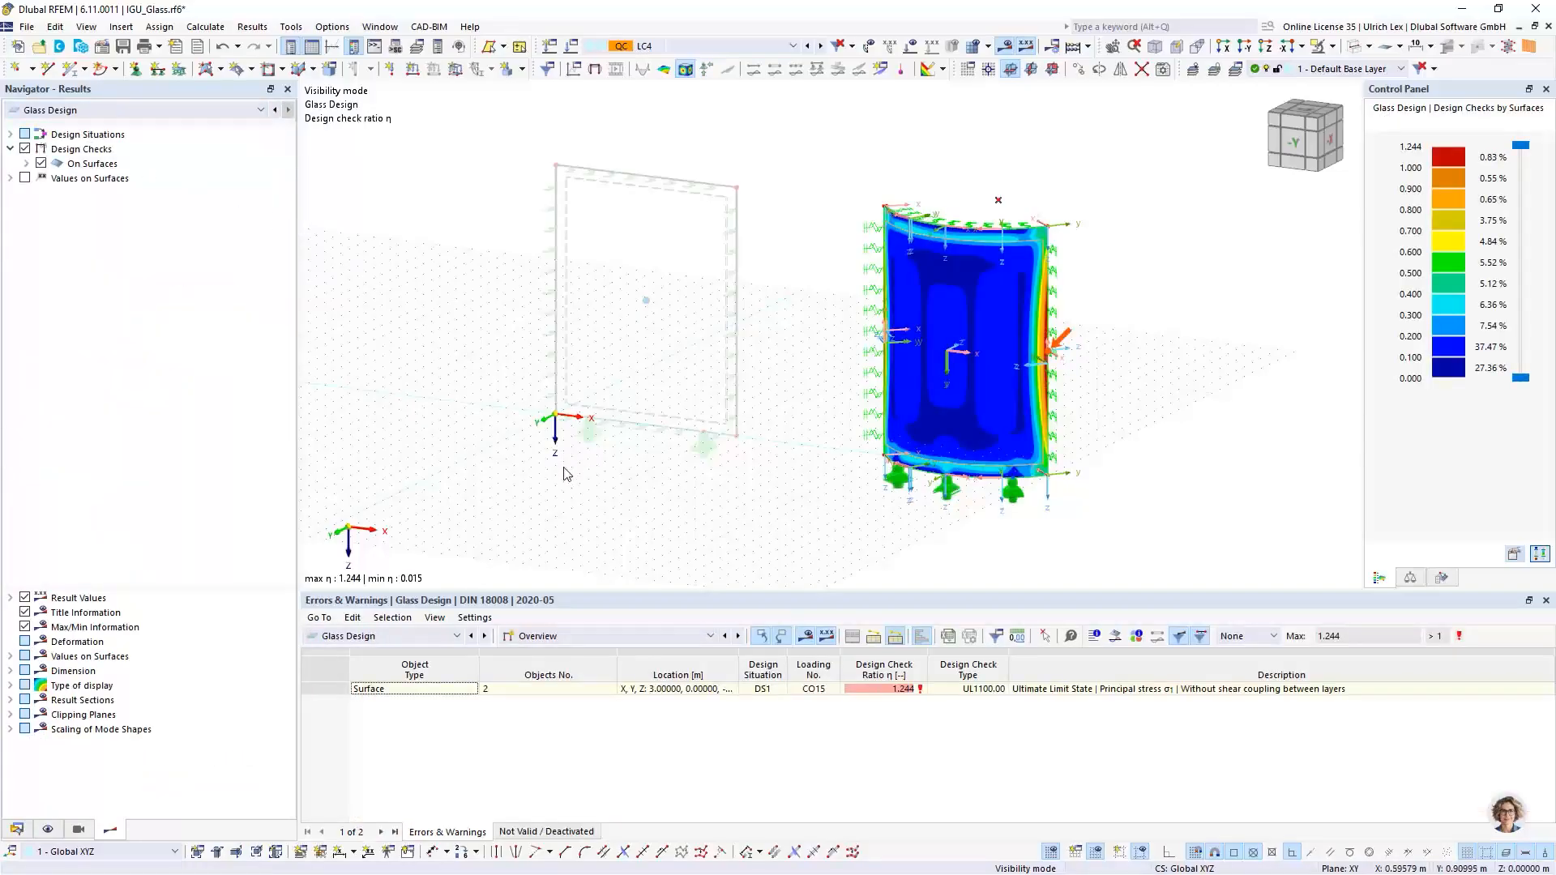
click(580, 636)
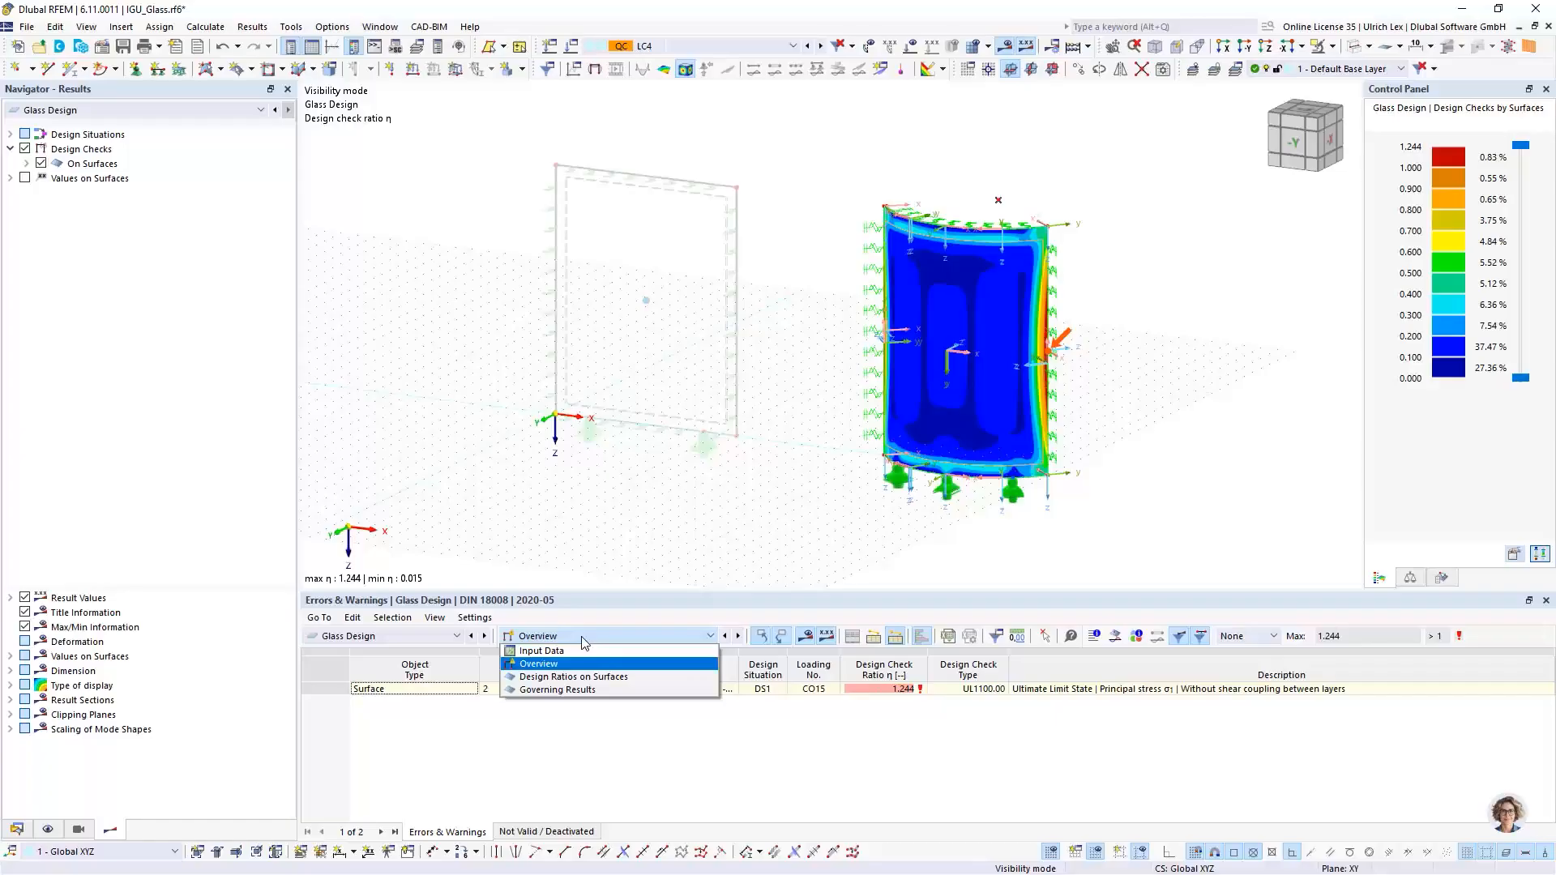
click(627, 677)
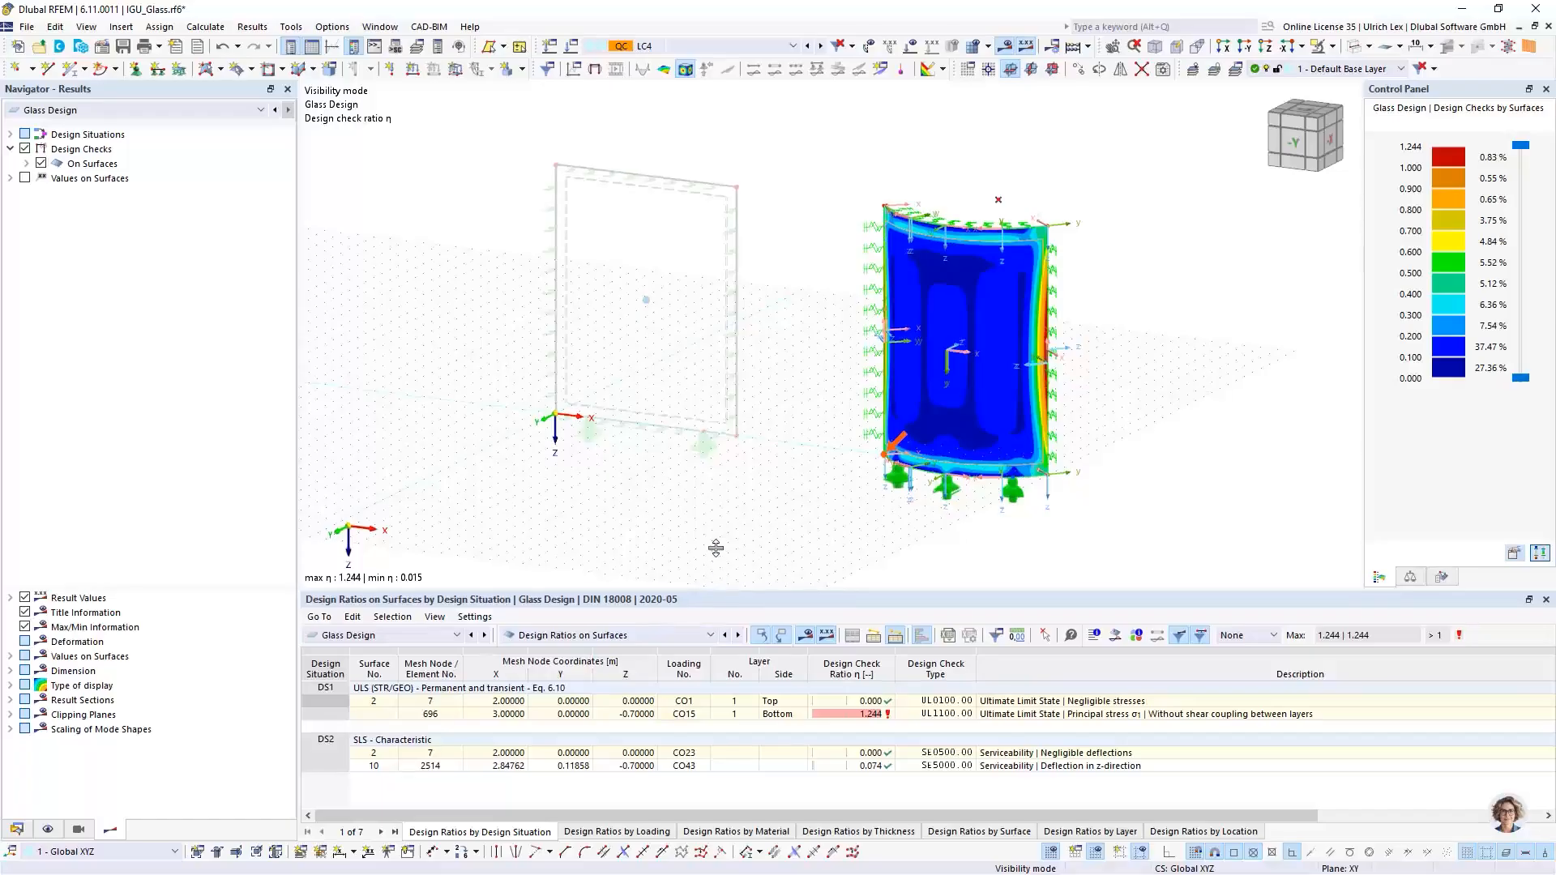
drag(720, 590, 725, 473)
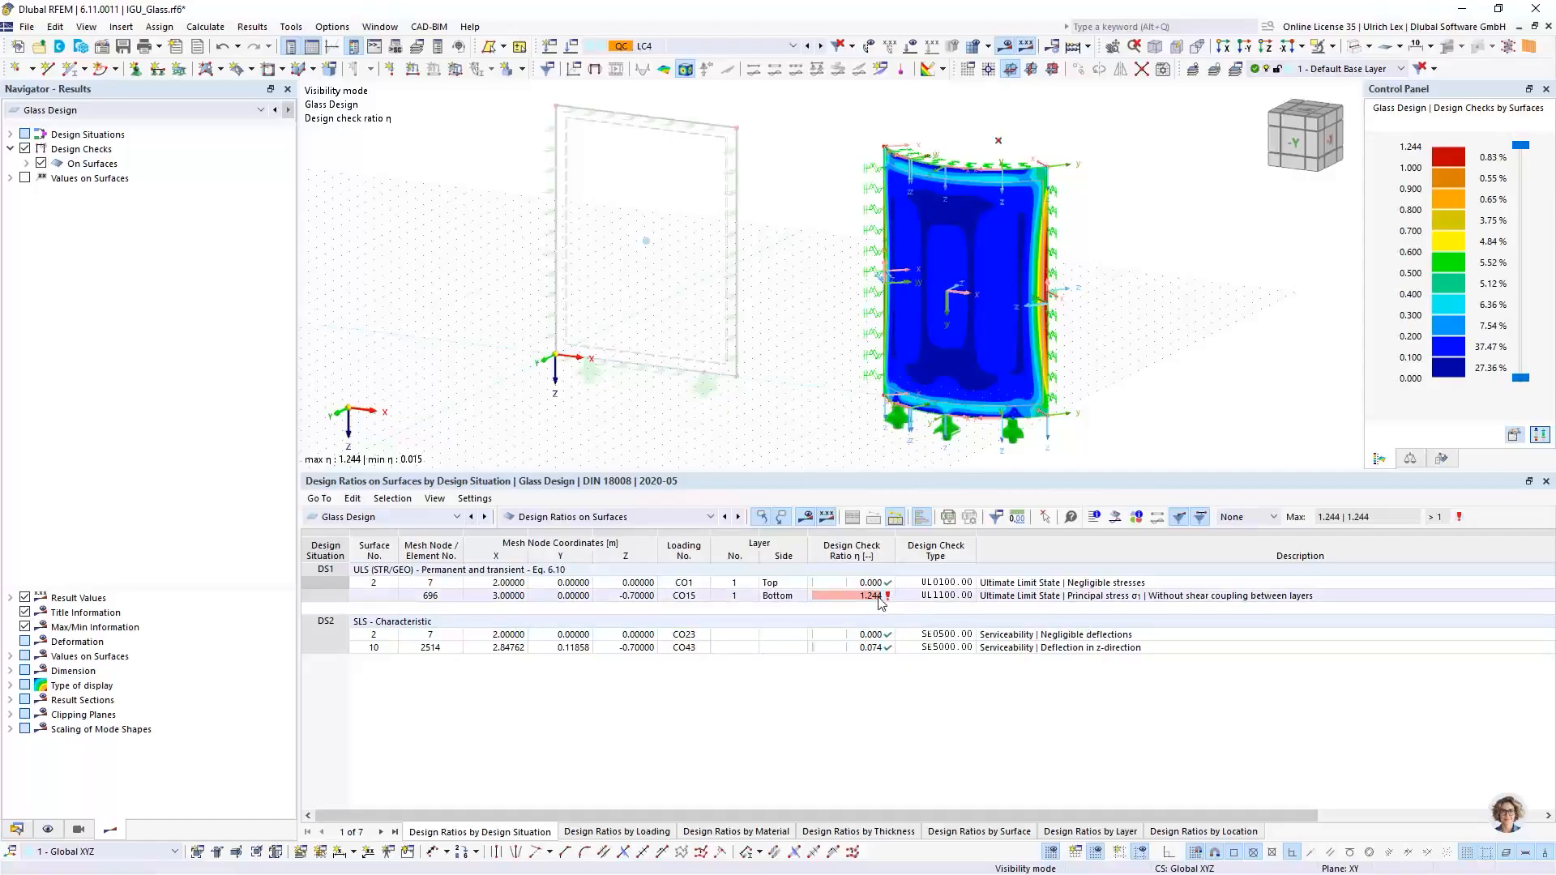
Step: Inspect the curved unit's overstressed edge and review the design check details of the UL1100 principal stress check for CO15 on surface 2
scroll(1046, 282, up, 5)
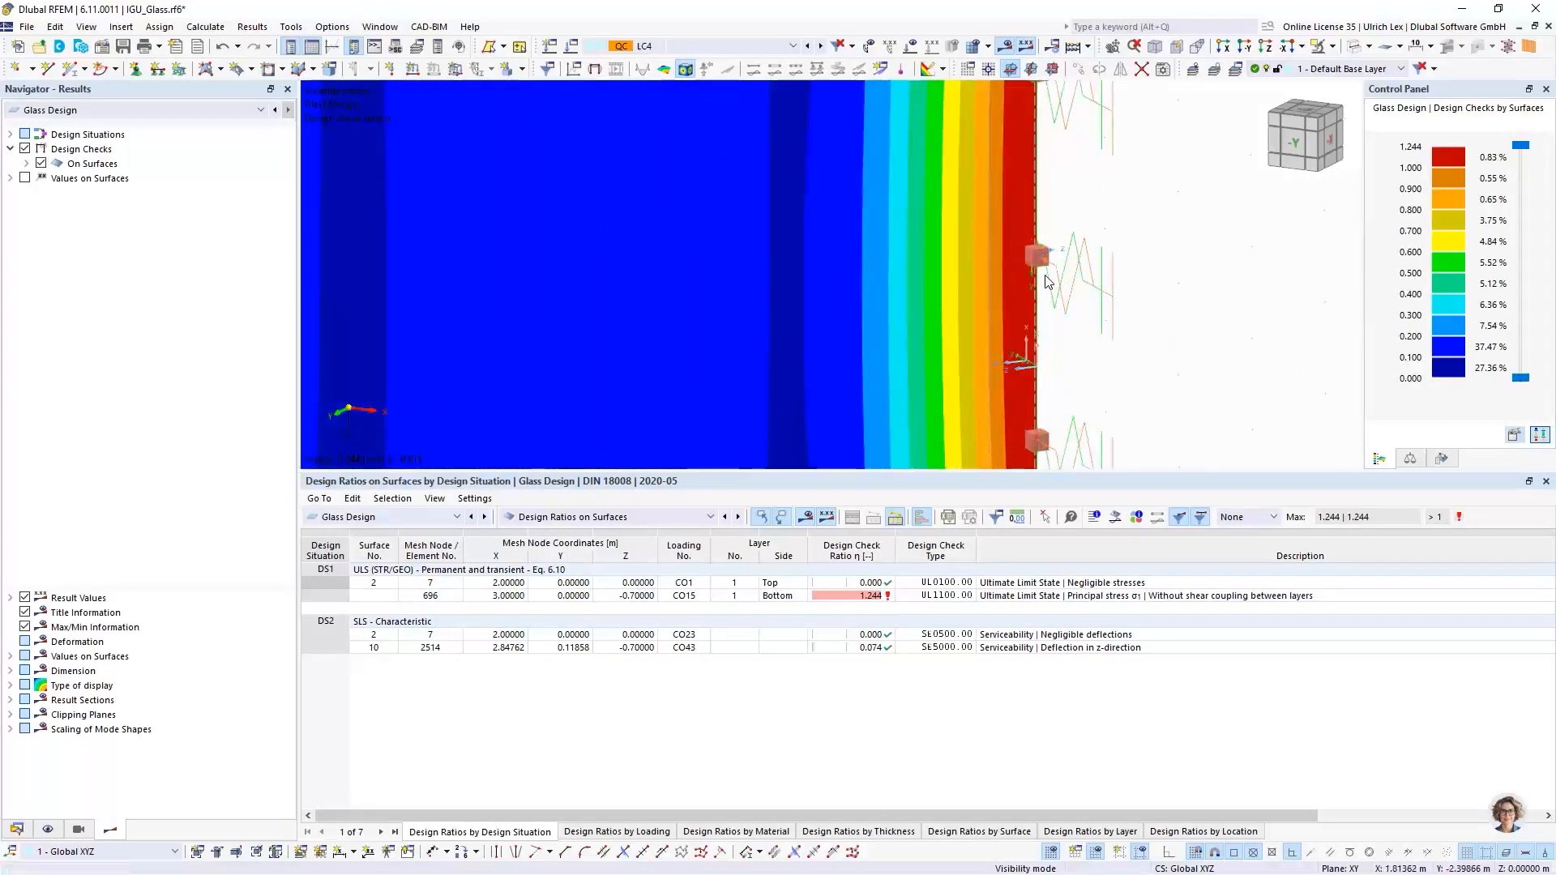
scroll(964, 255, down, 4)
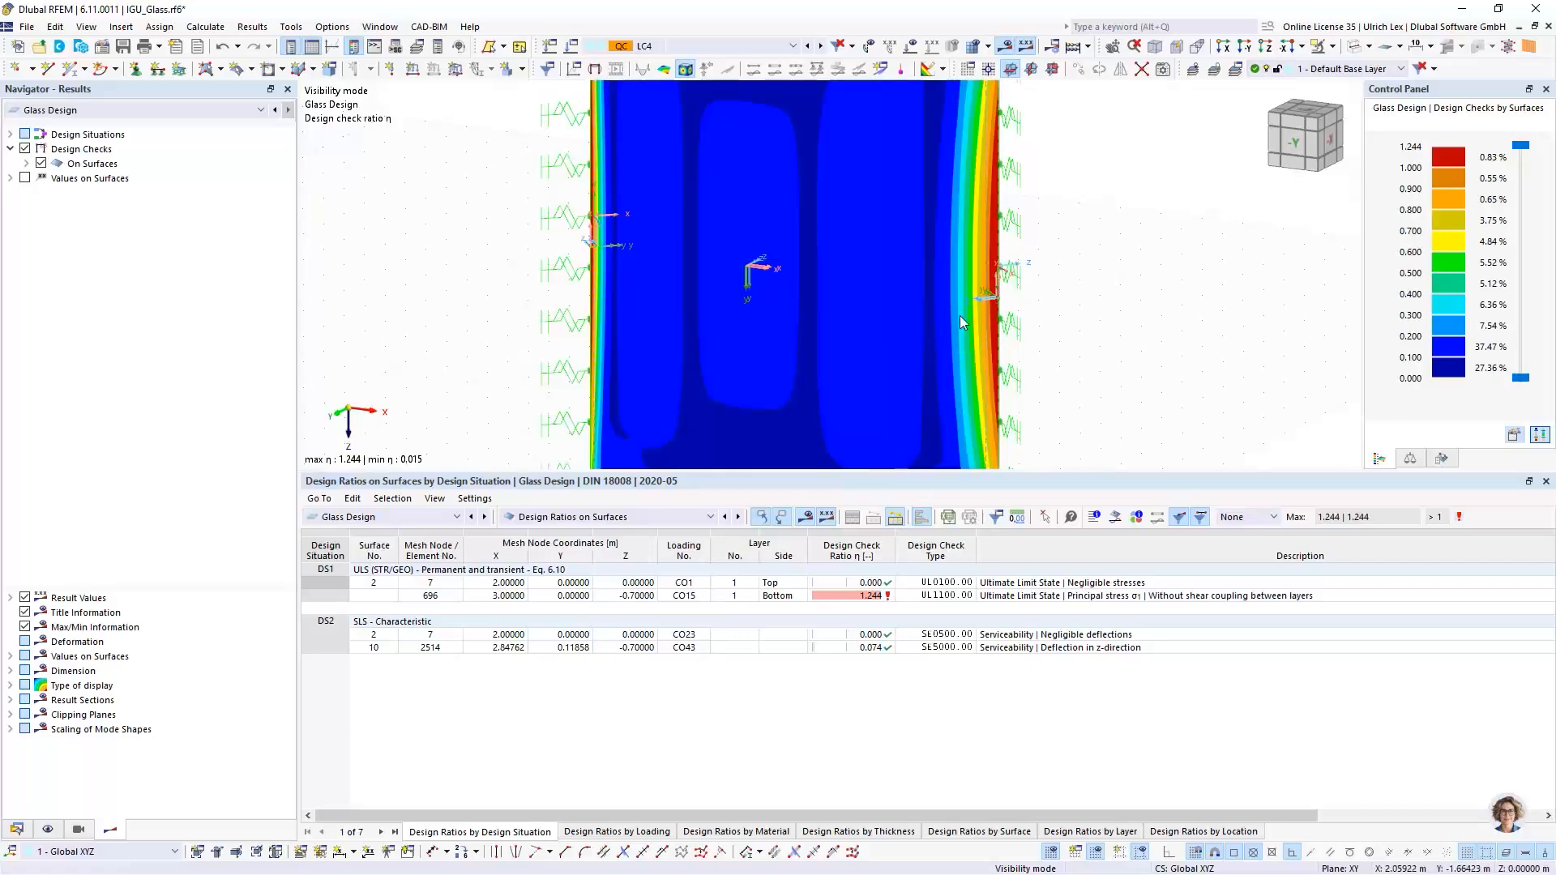
scroll(775, 234, down, 3)
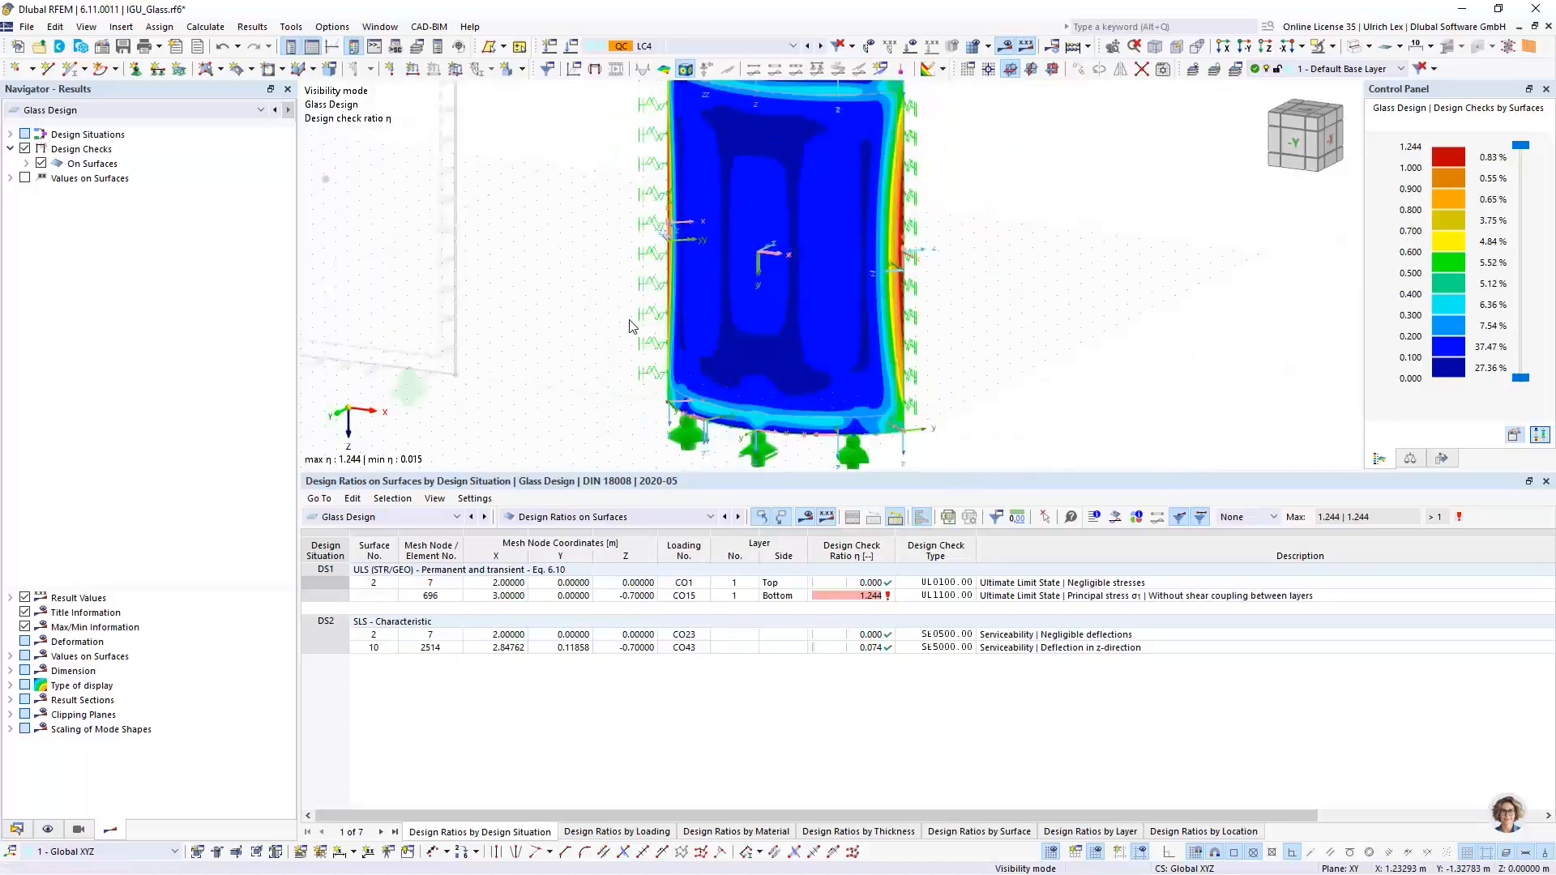
mouse_move(578, 356)
ctrl+middle_down()
mouse_move(607, 364)
mouse_move(586, 358)
ctrl+middle_up()
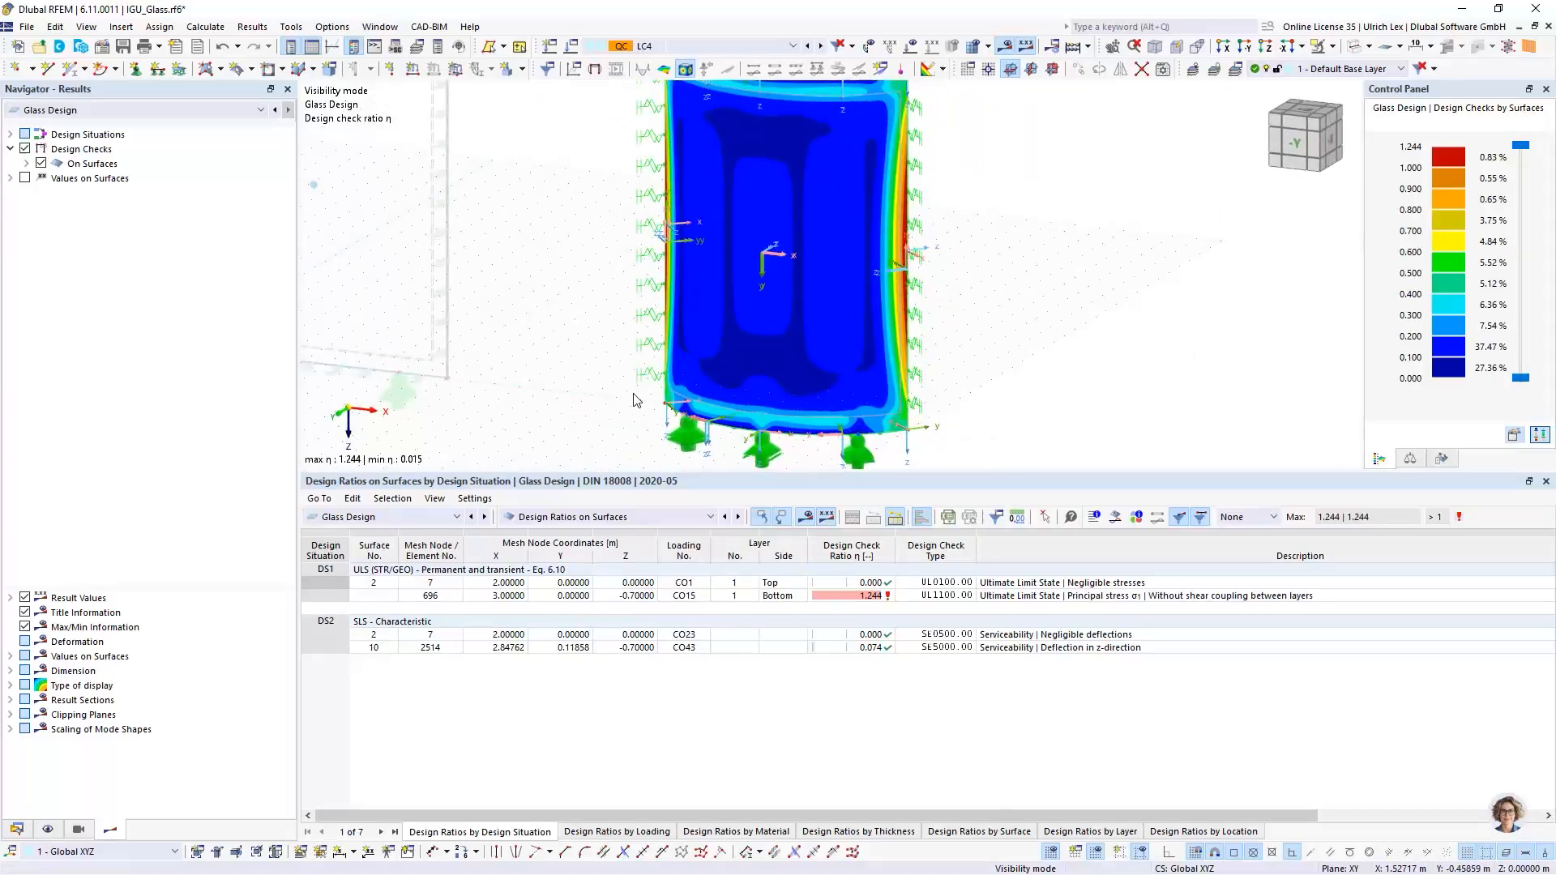
click(846, 596)
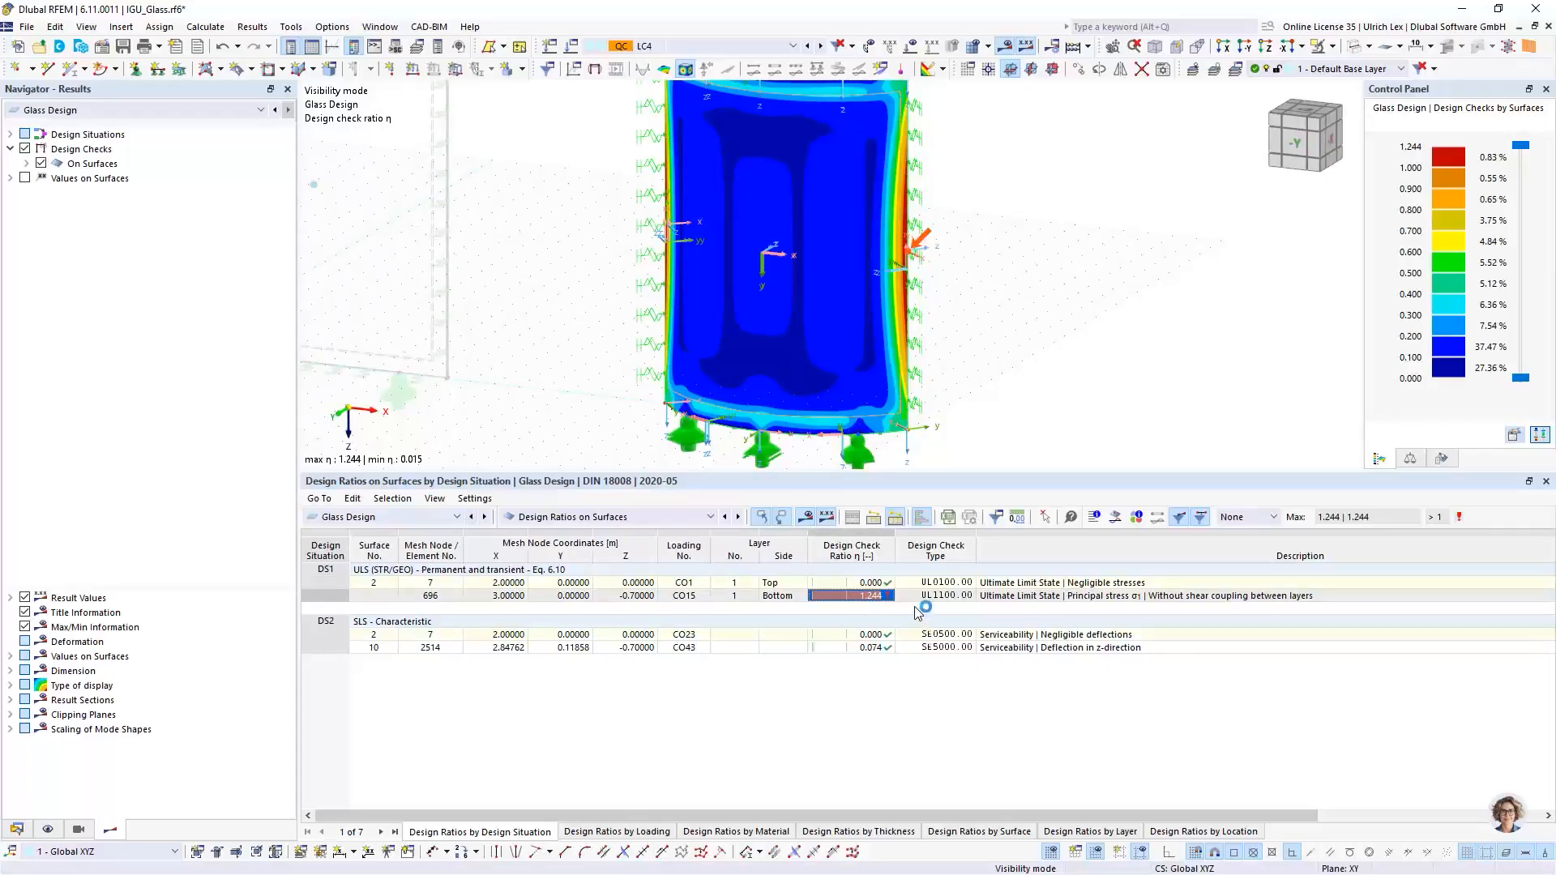
double_click(865, 596)
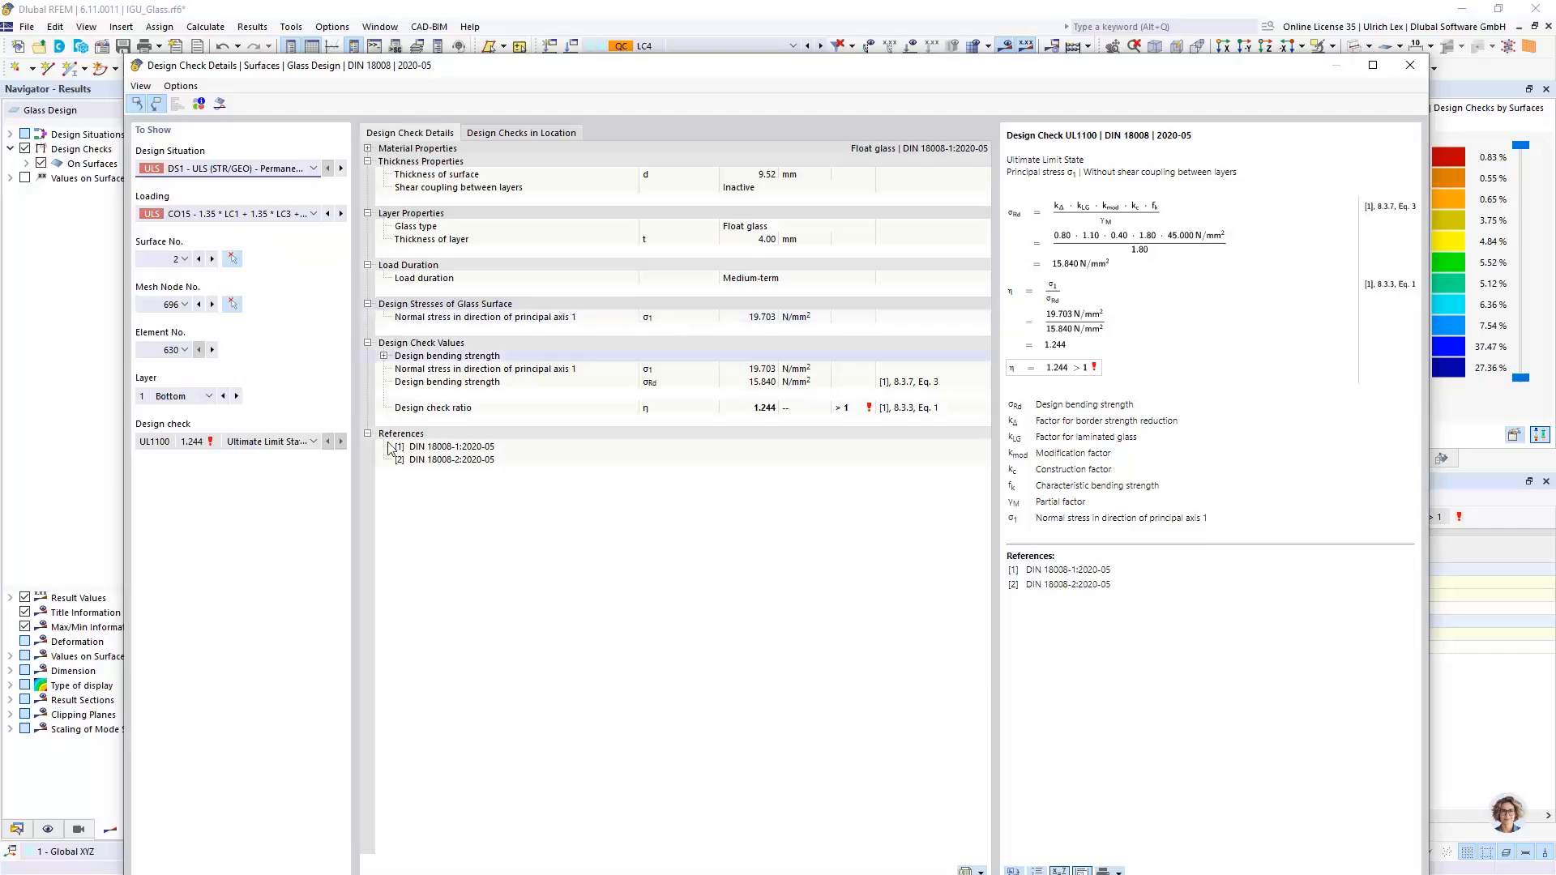
click(1410, 65)
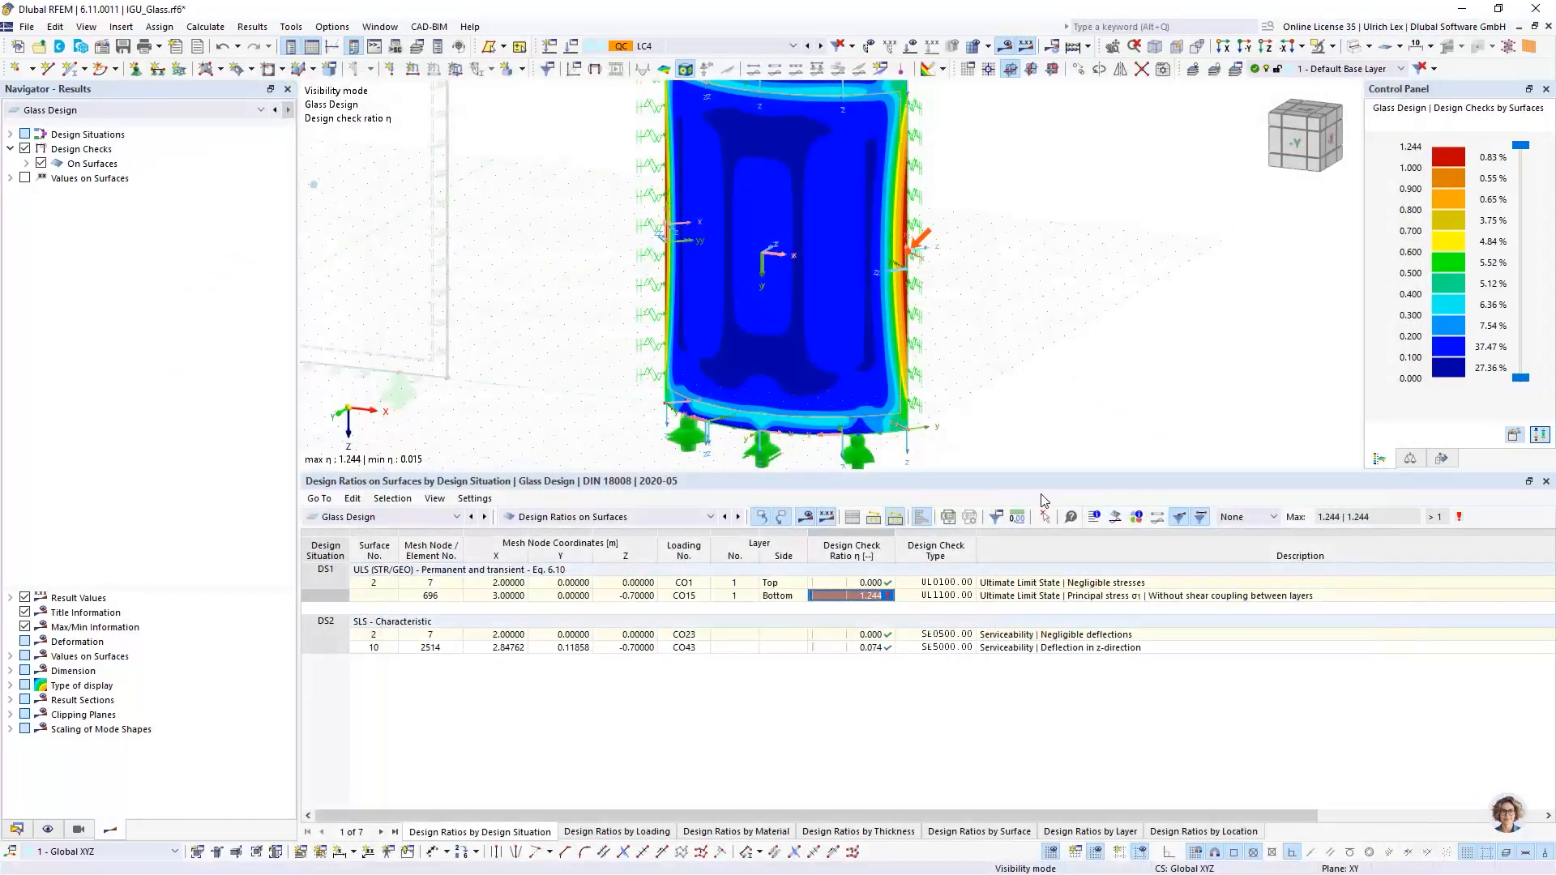
Step: View the design ratio diagram across the glass layers at the surface point of the CO15 principal stress check
click(1115, 519)
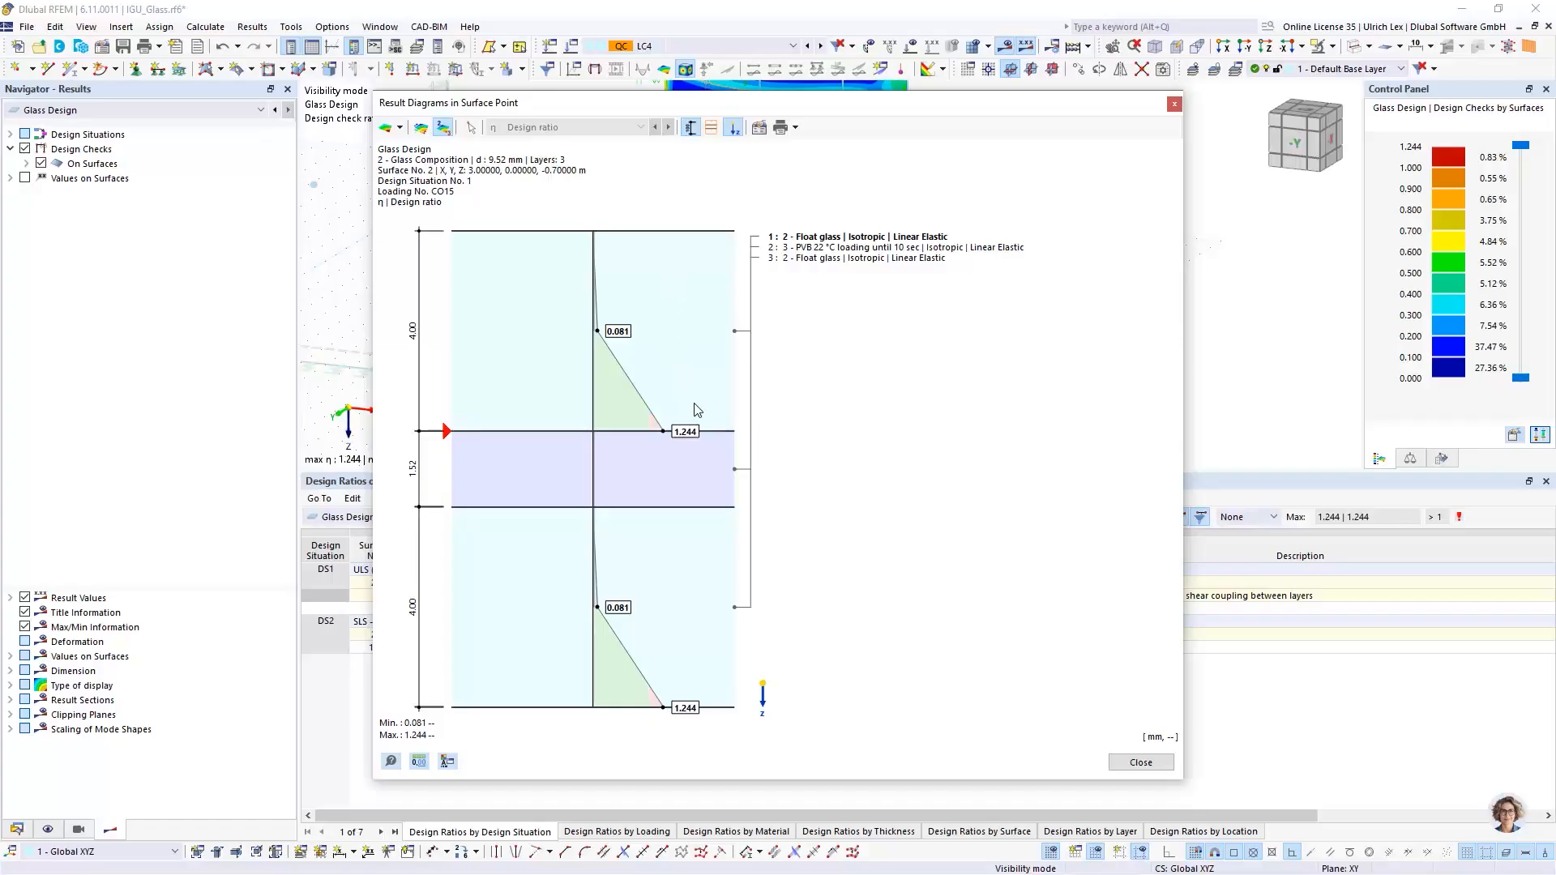
drag(705, 107, 658, 81)
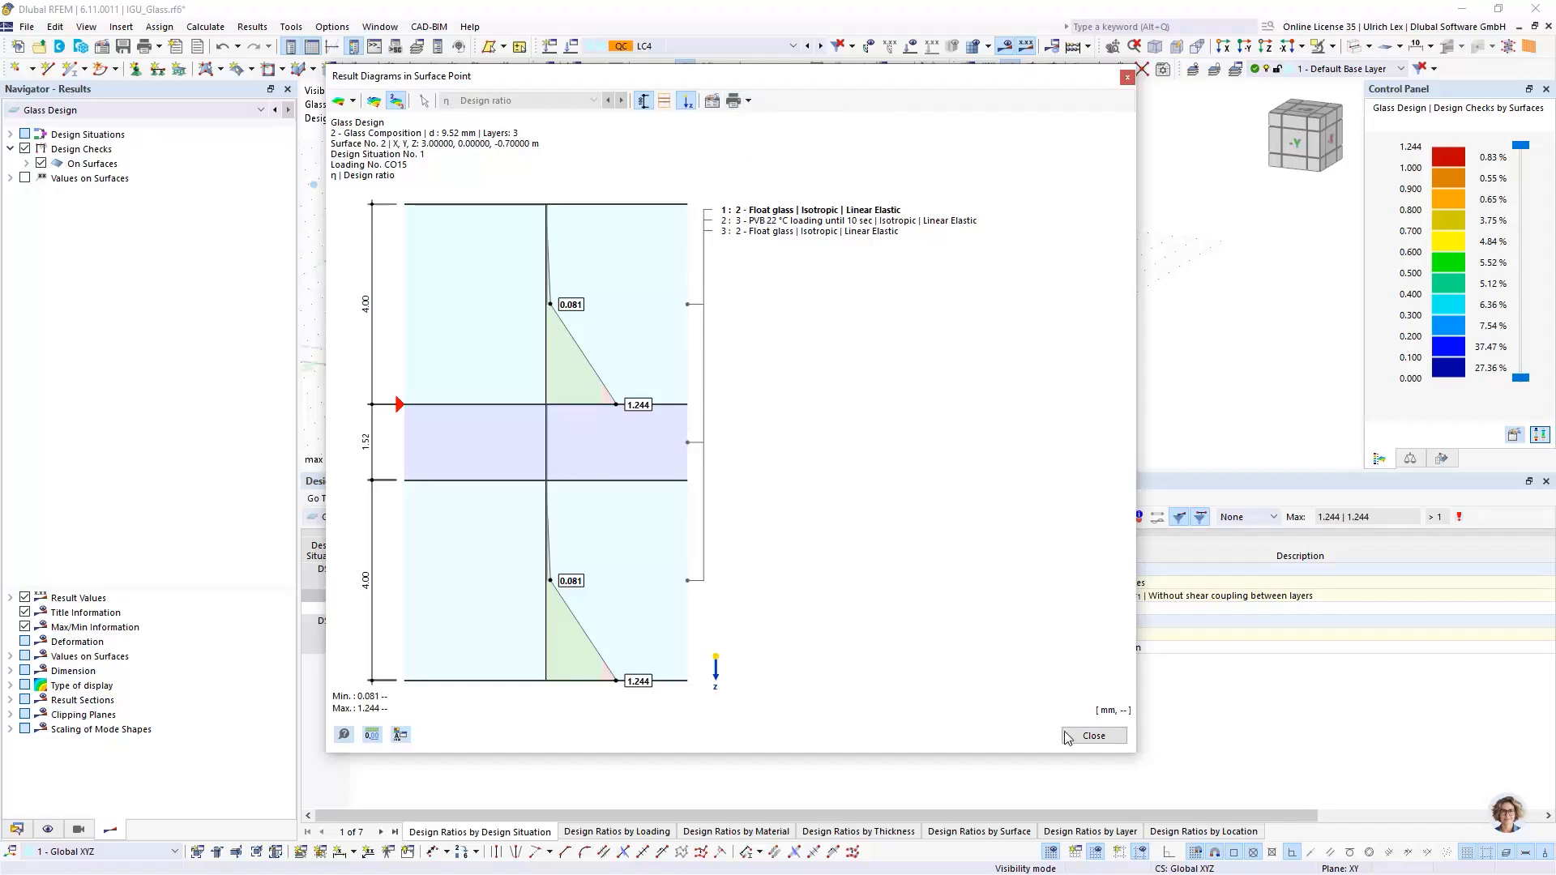
click(1090, 735)
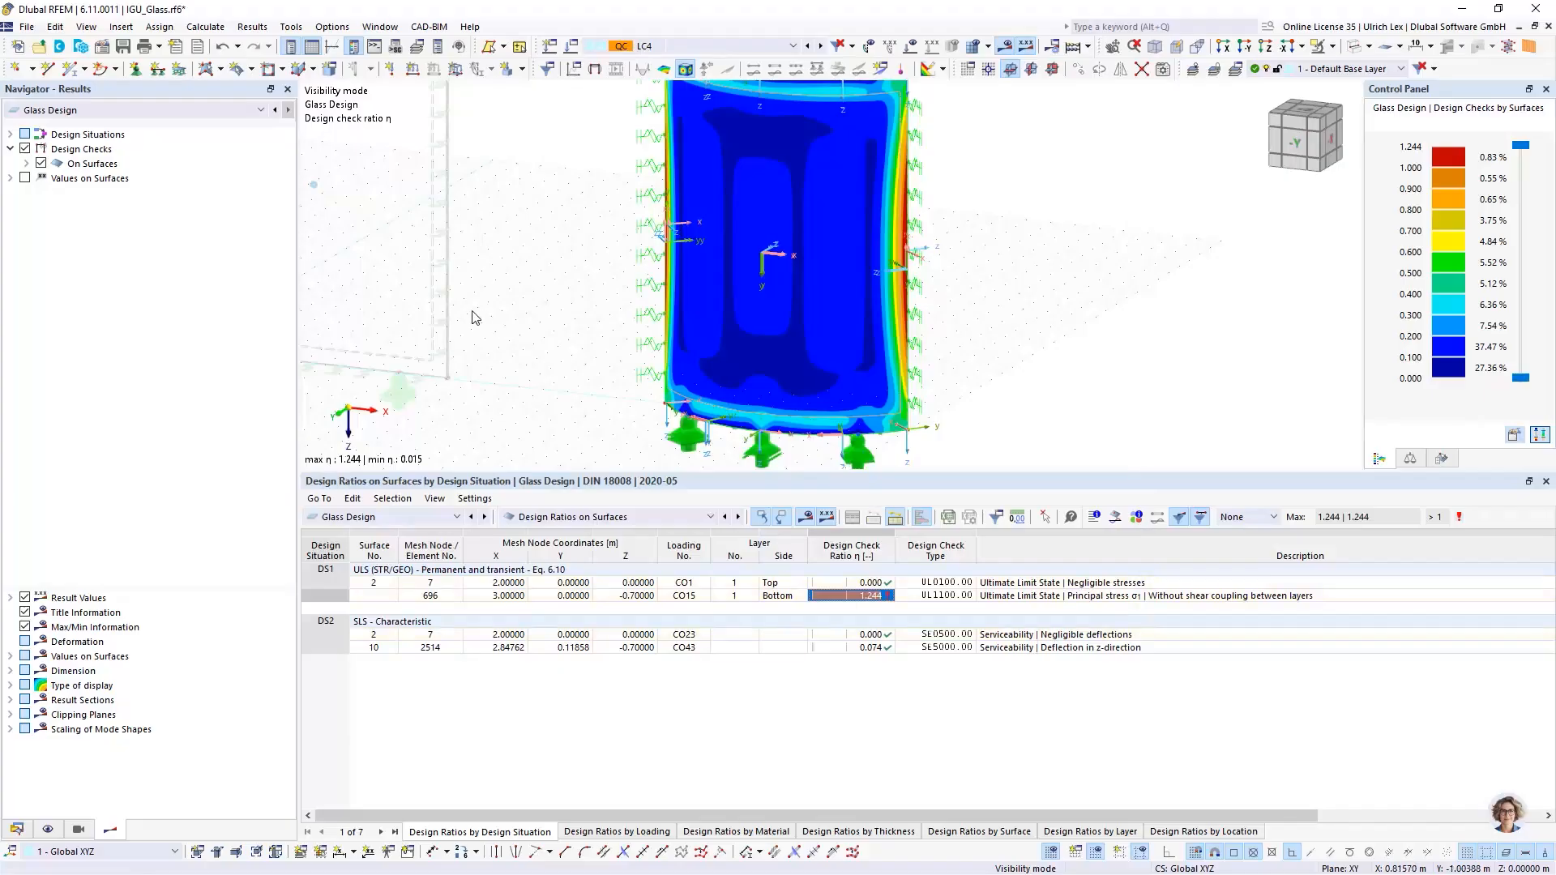
Step: Create a new printout report with the preselected report items, including the Glass Design results, and save and show it
click(18, 828)
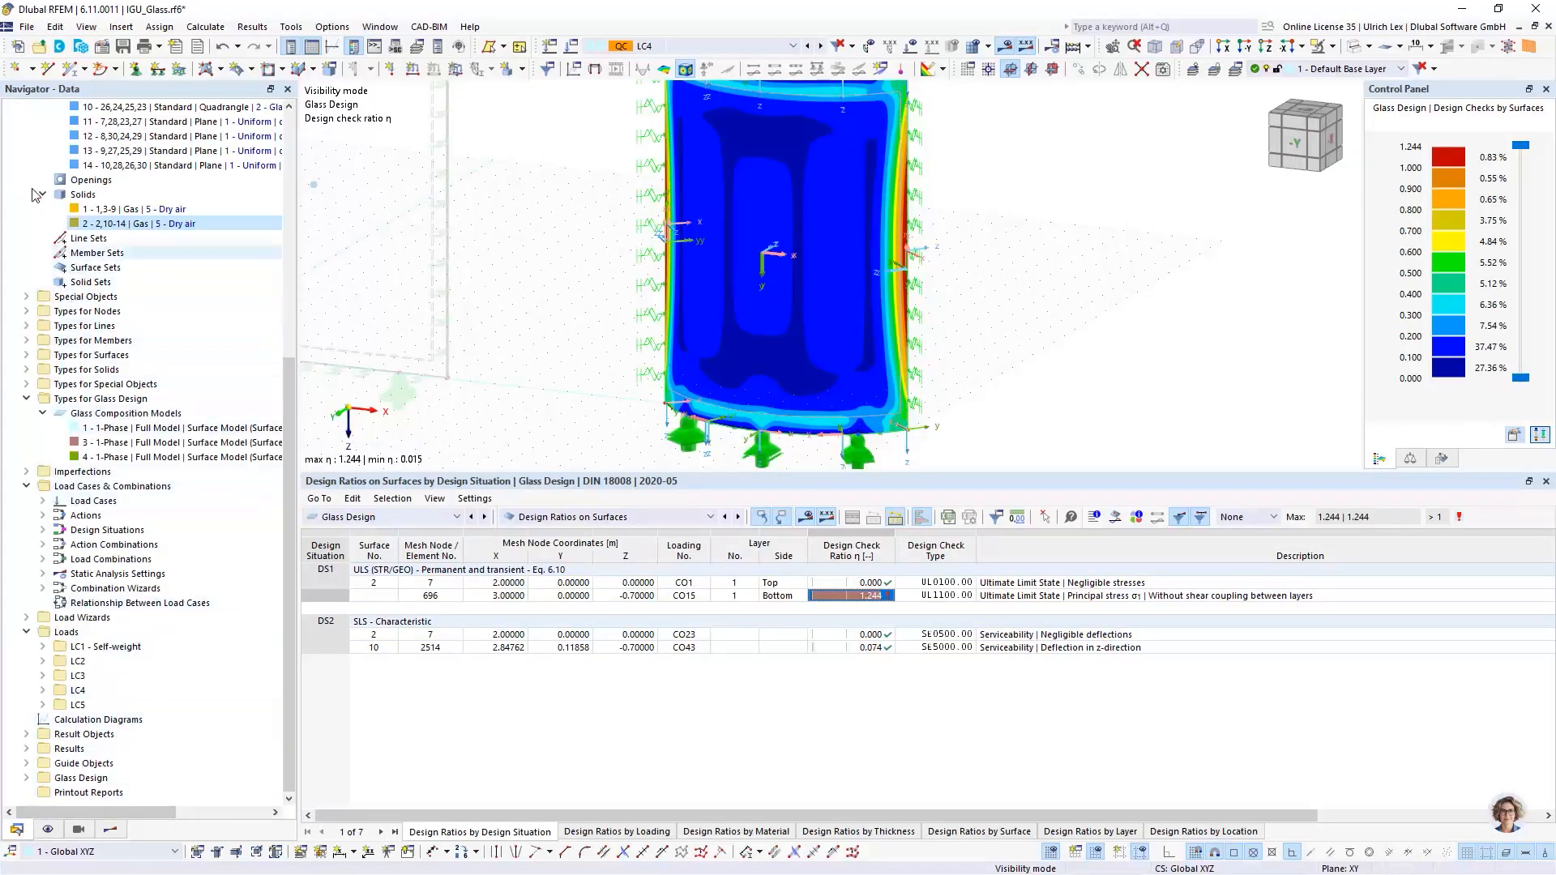
right_click(119, 793)
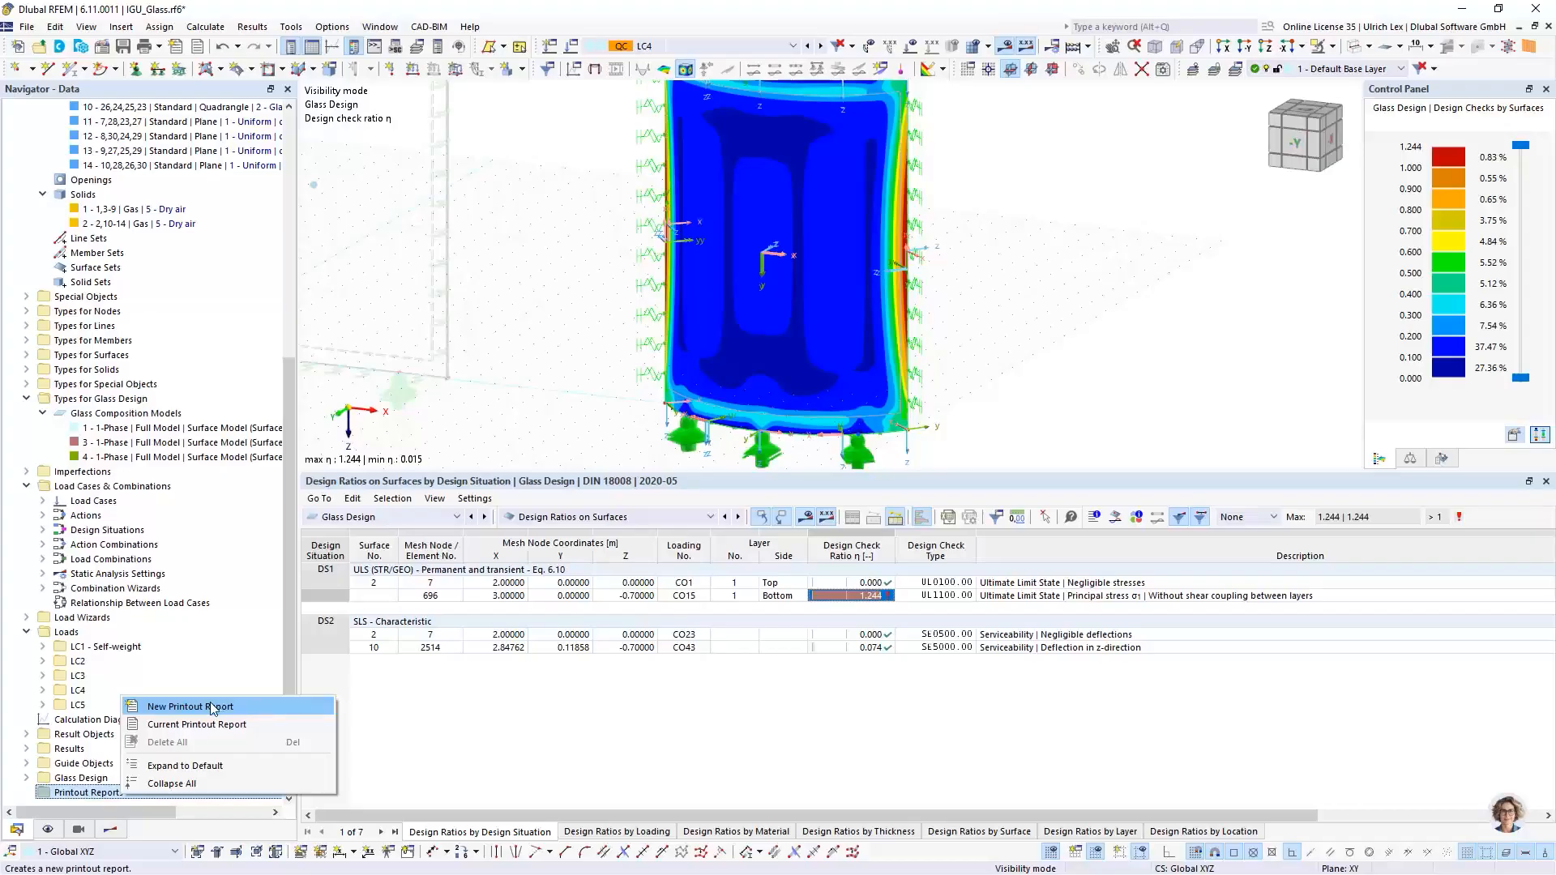
click(247, 709)
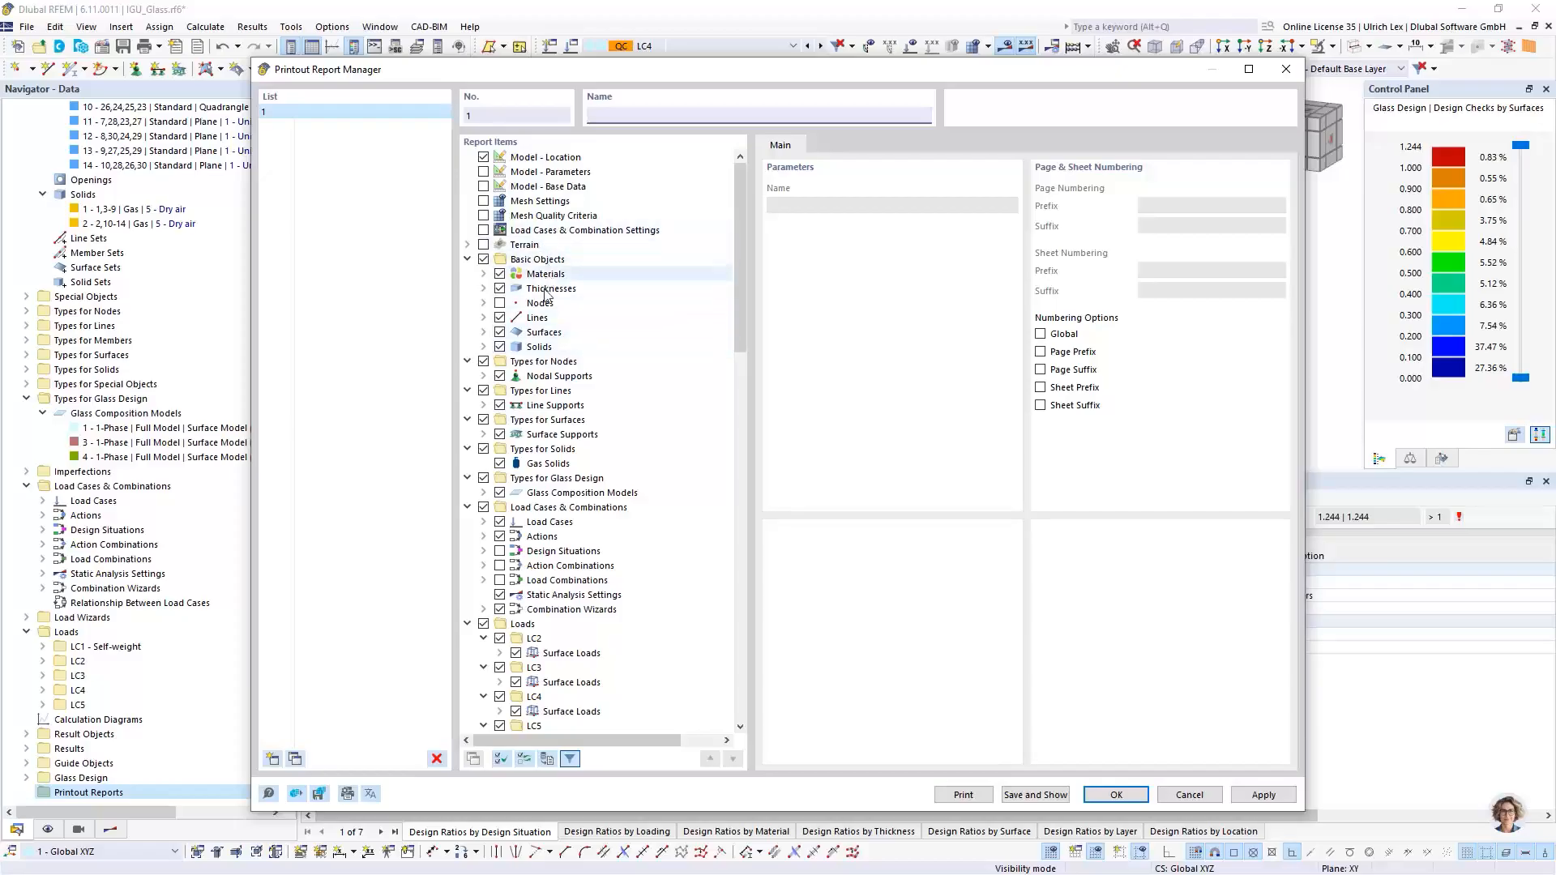
drag(738, 321, 746, 518)
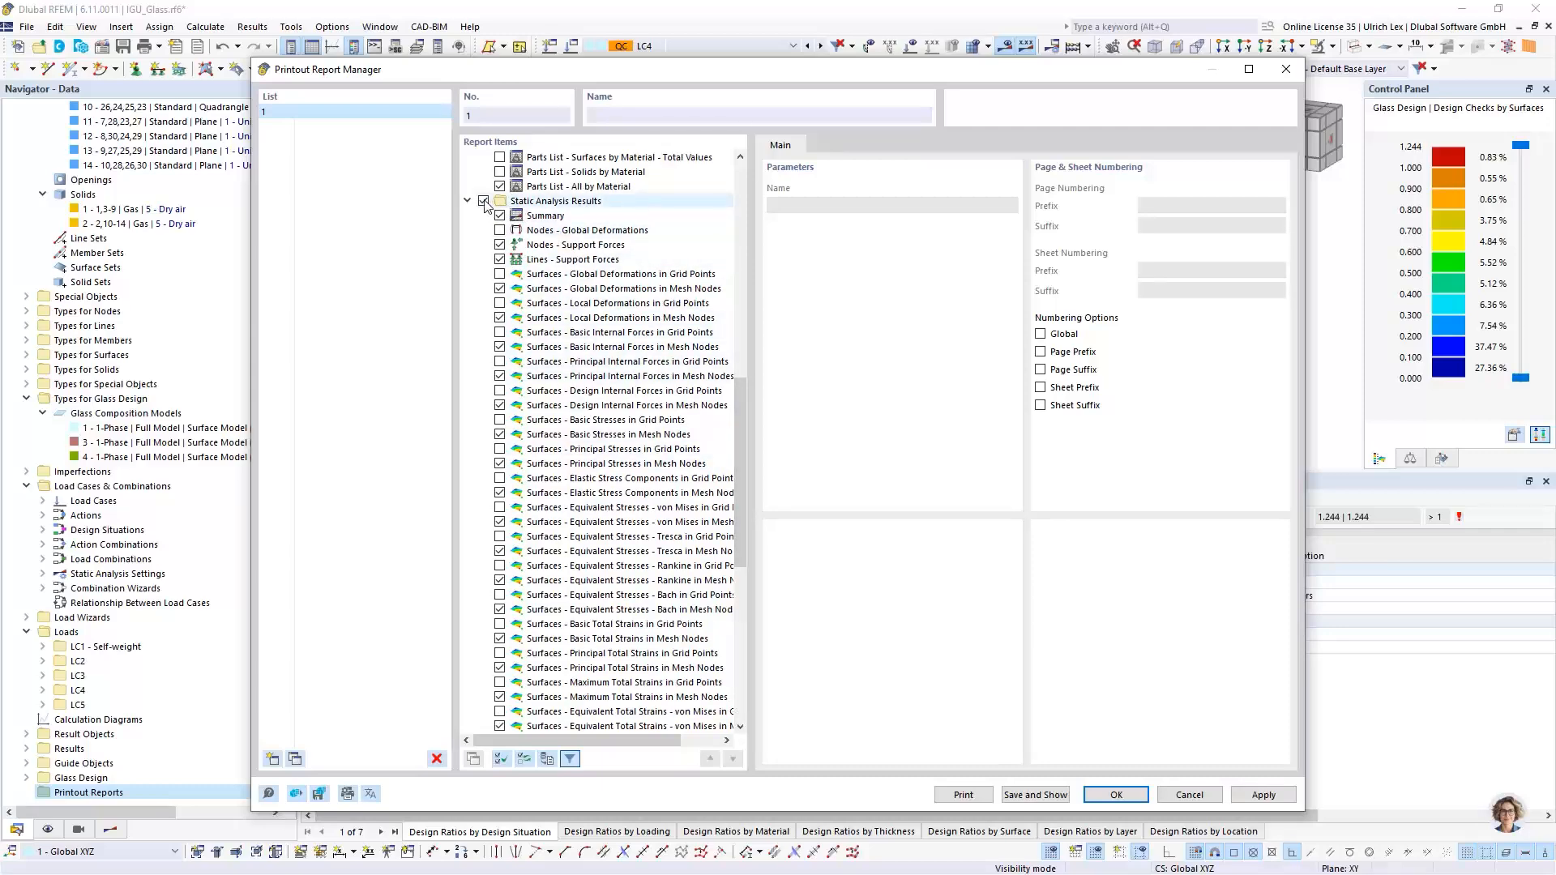
scroll(490, 324, down, 11)
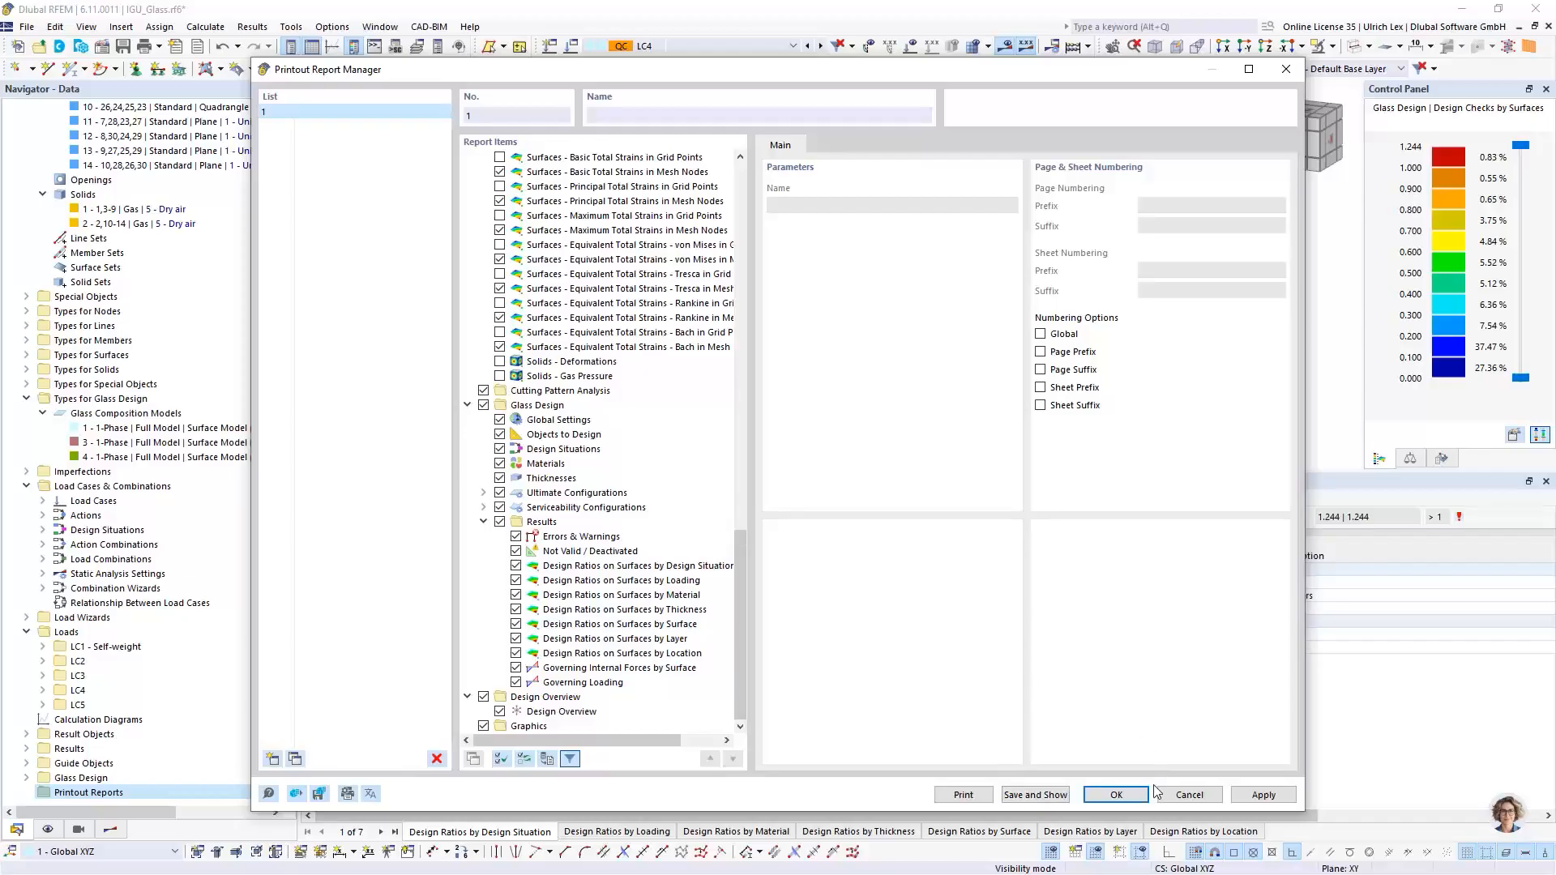
click(1058, 797)
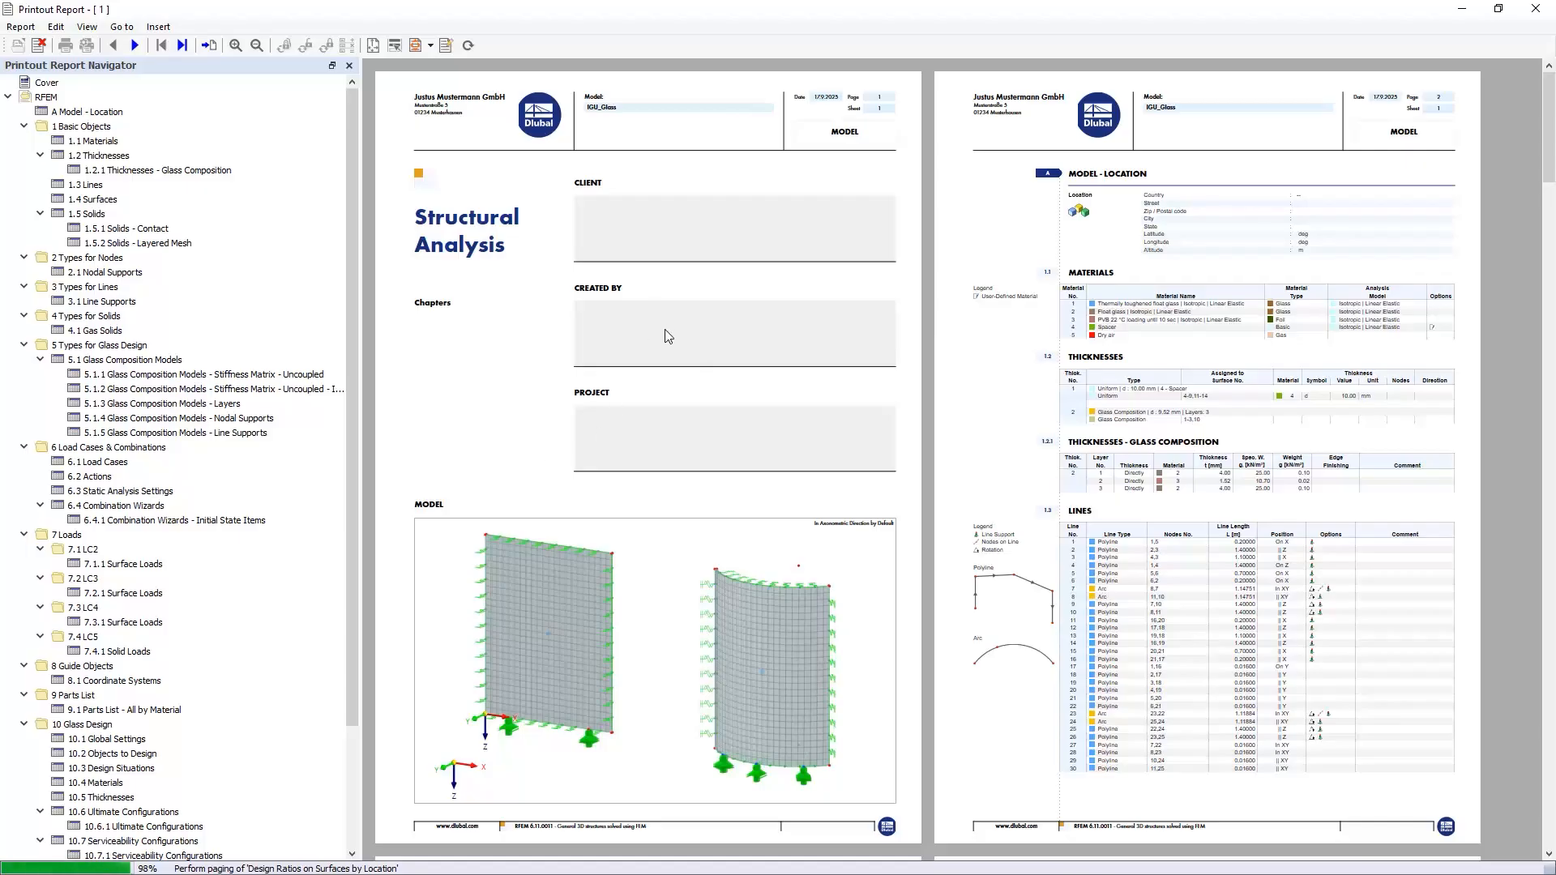
Step: Browse the printout report from the cover through the glass composition models to the loads, and close it
scroll(669, 340, down, 2)
scroll(669, 355, down, 10)
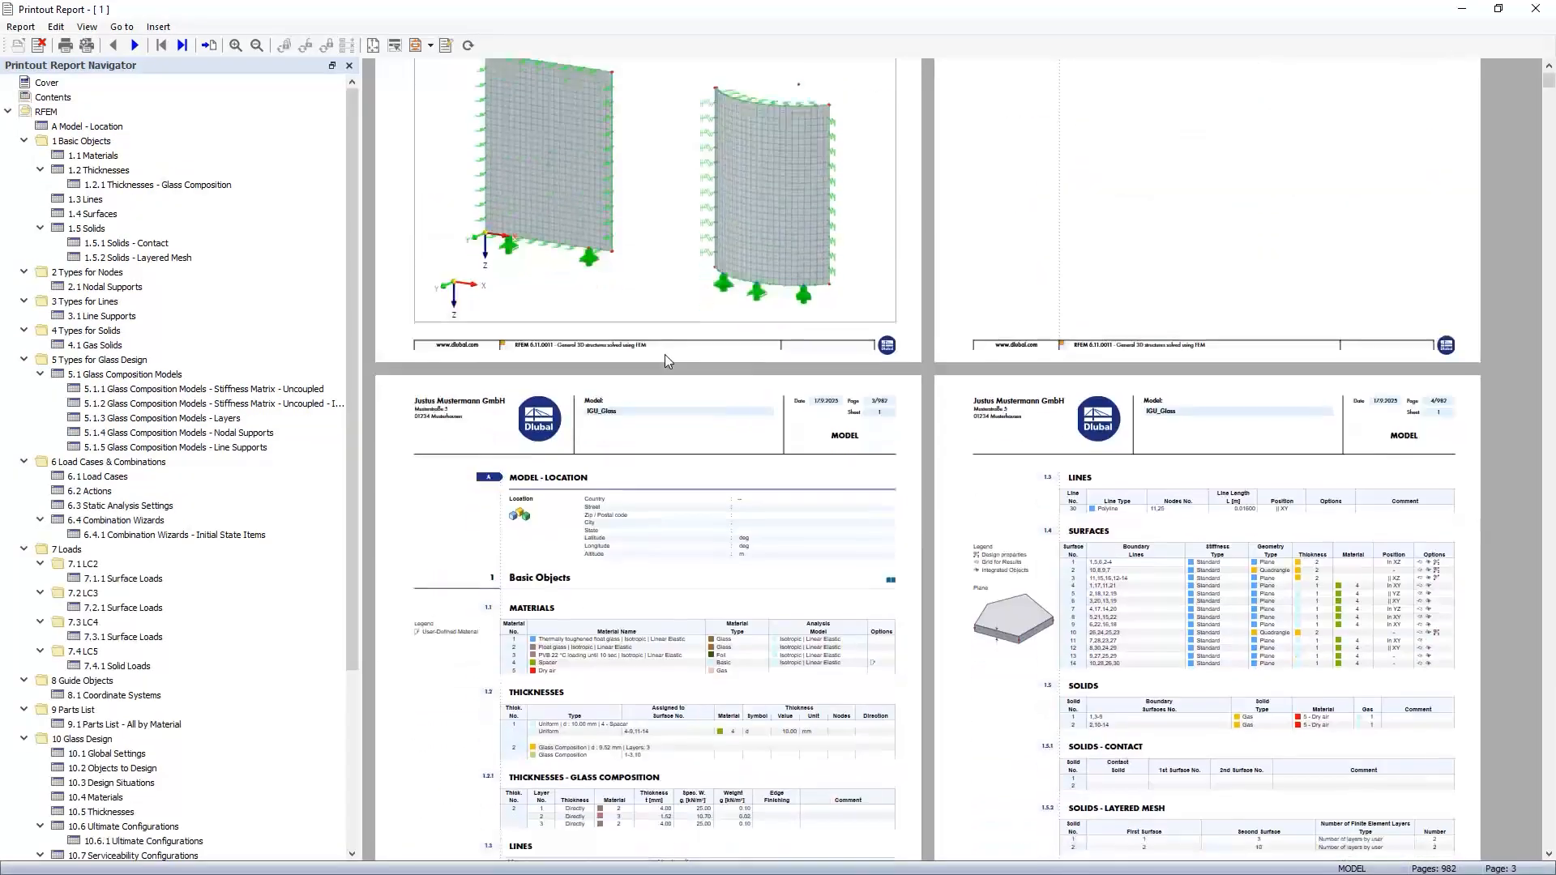
scroll(655, 366, down, 12)
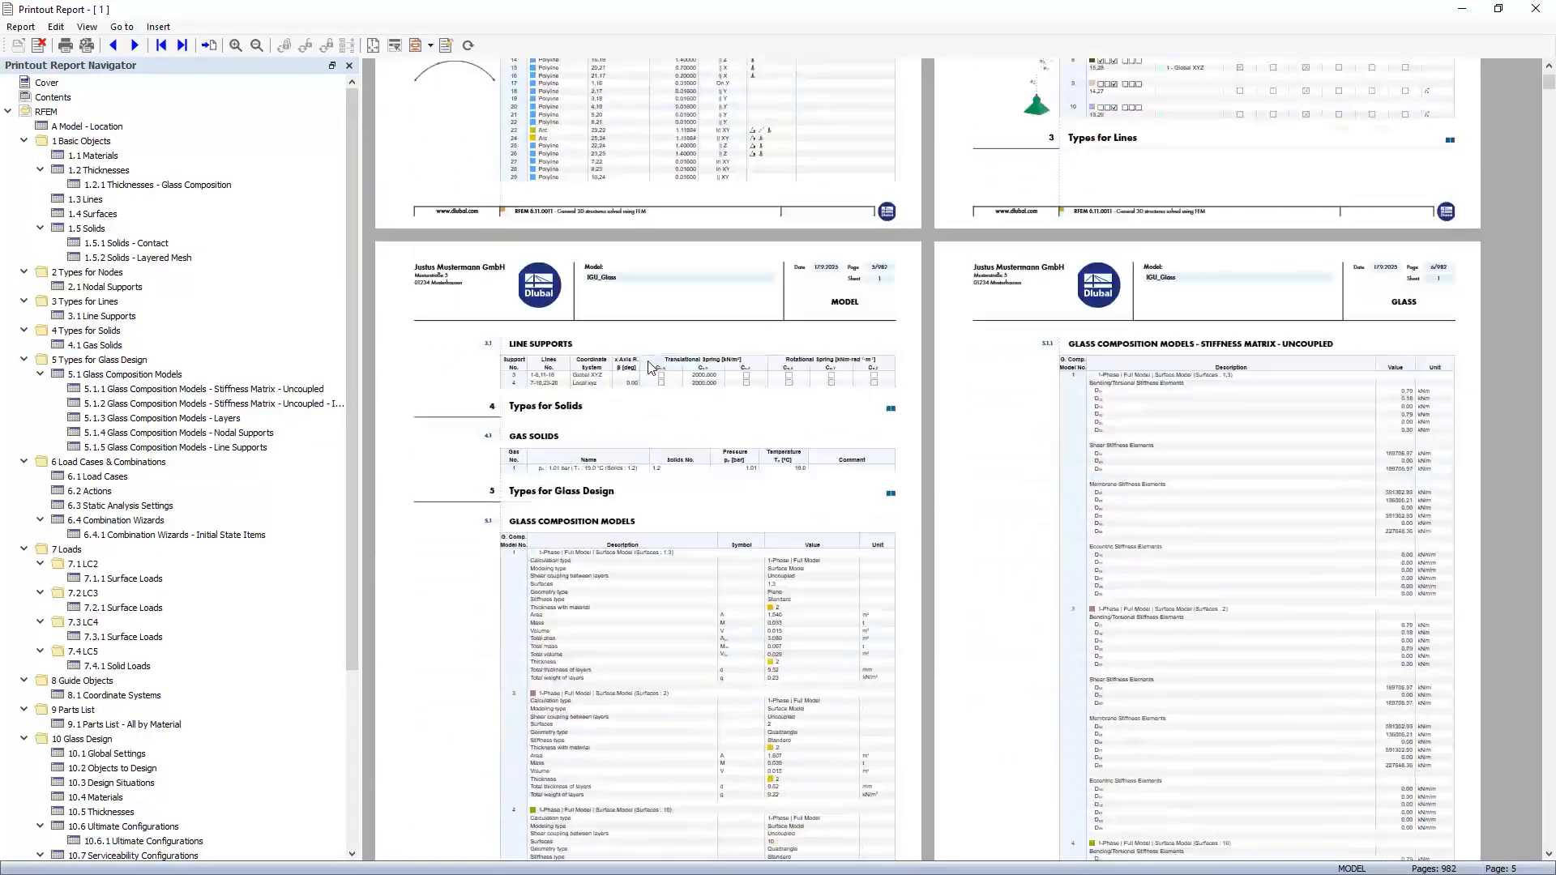
scroll(651, 368, down, 11)
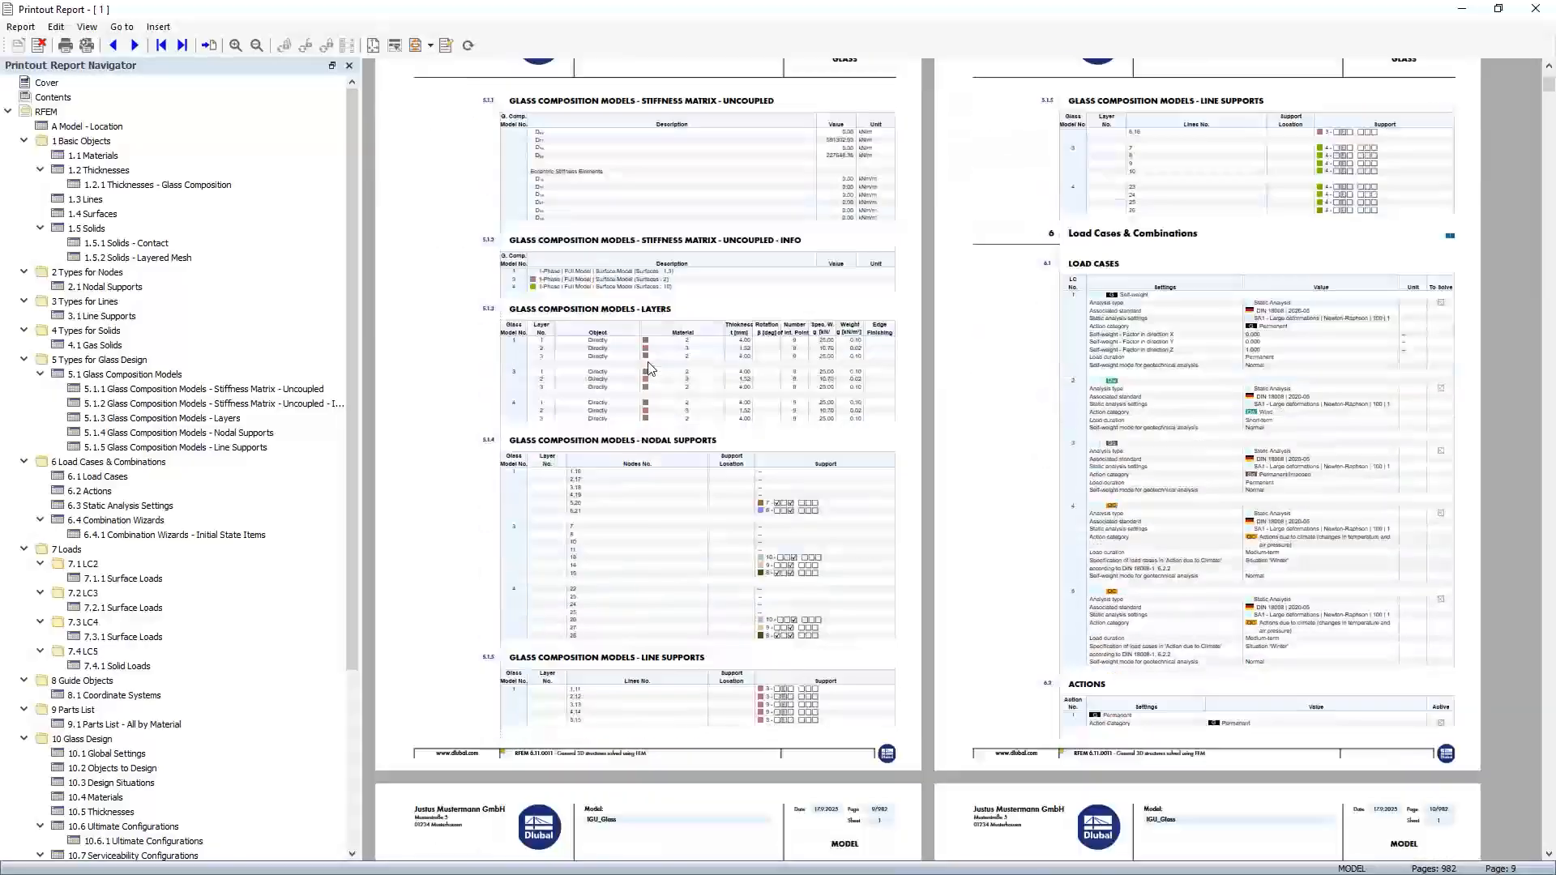
scroll(644, 366, down, 10)
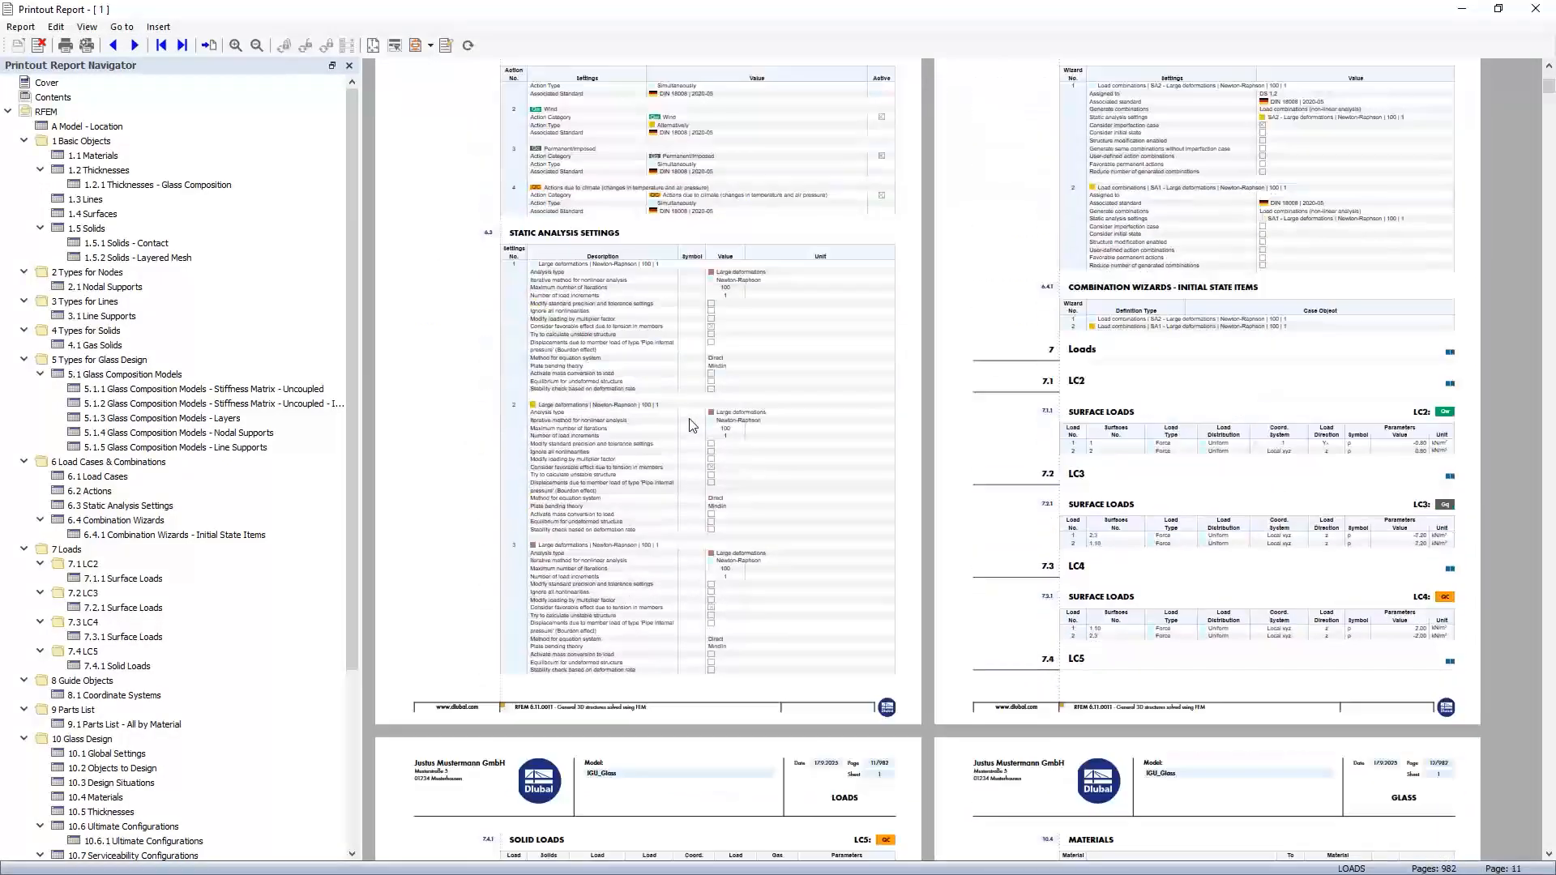
click(1535, 8)
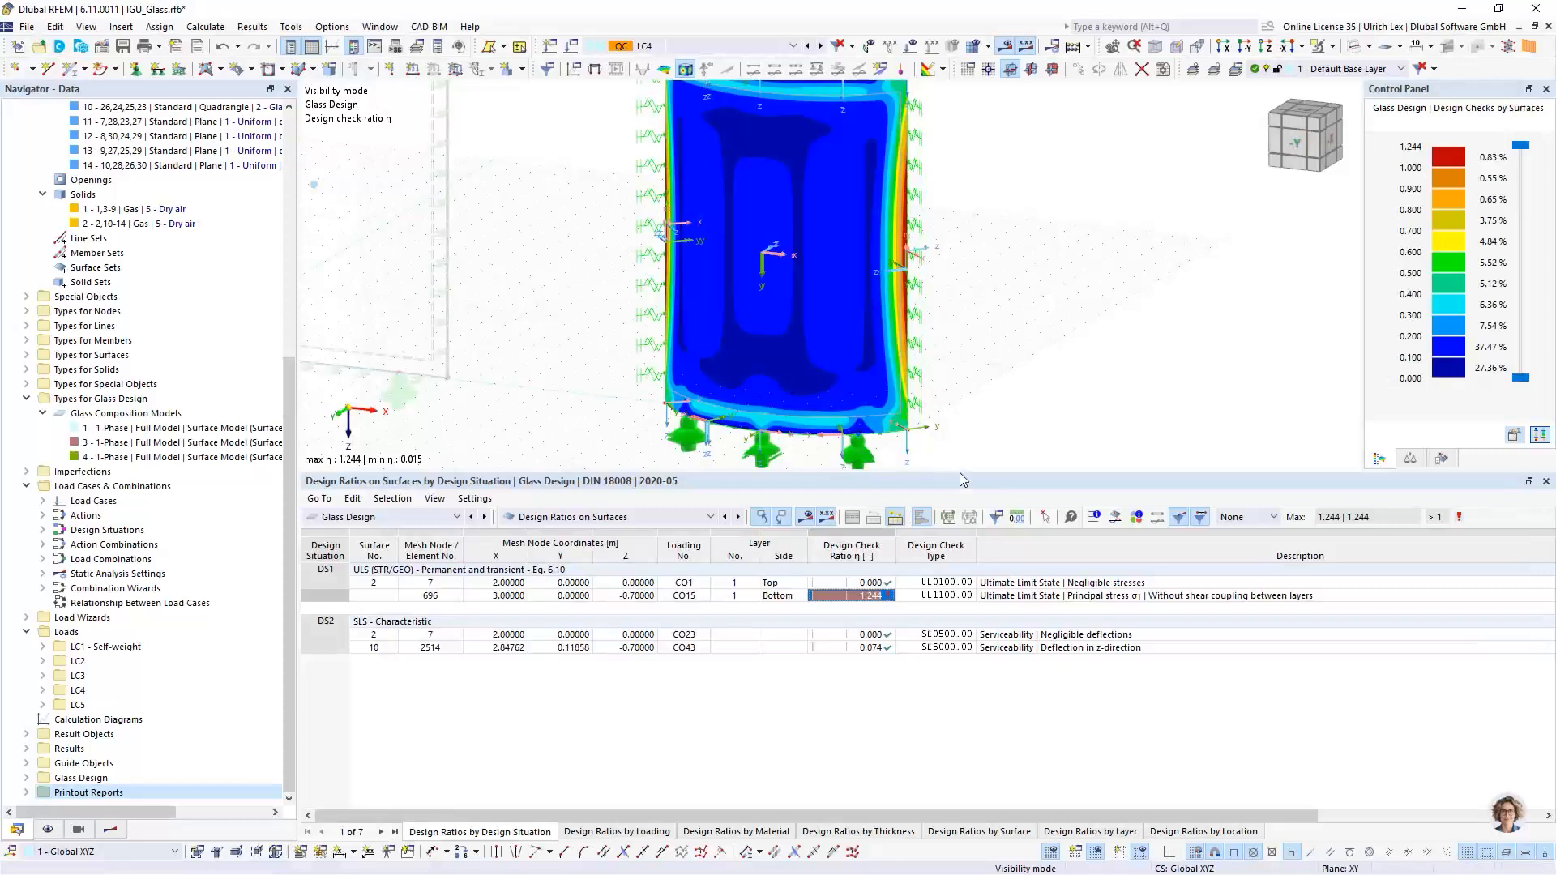
Step: Enlarge the graphics area and review the available output options for printing the current results graphic
drag(961, 472, 949, 626)
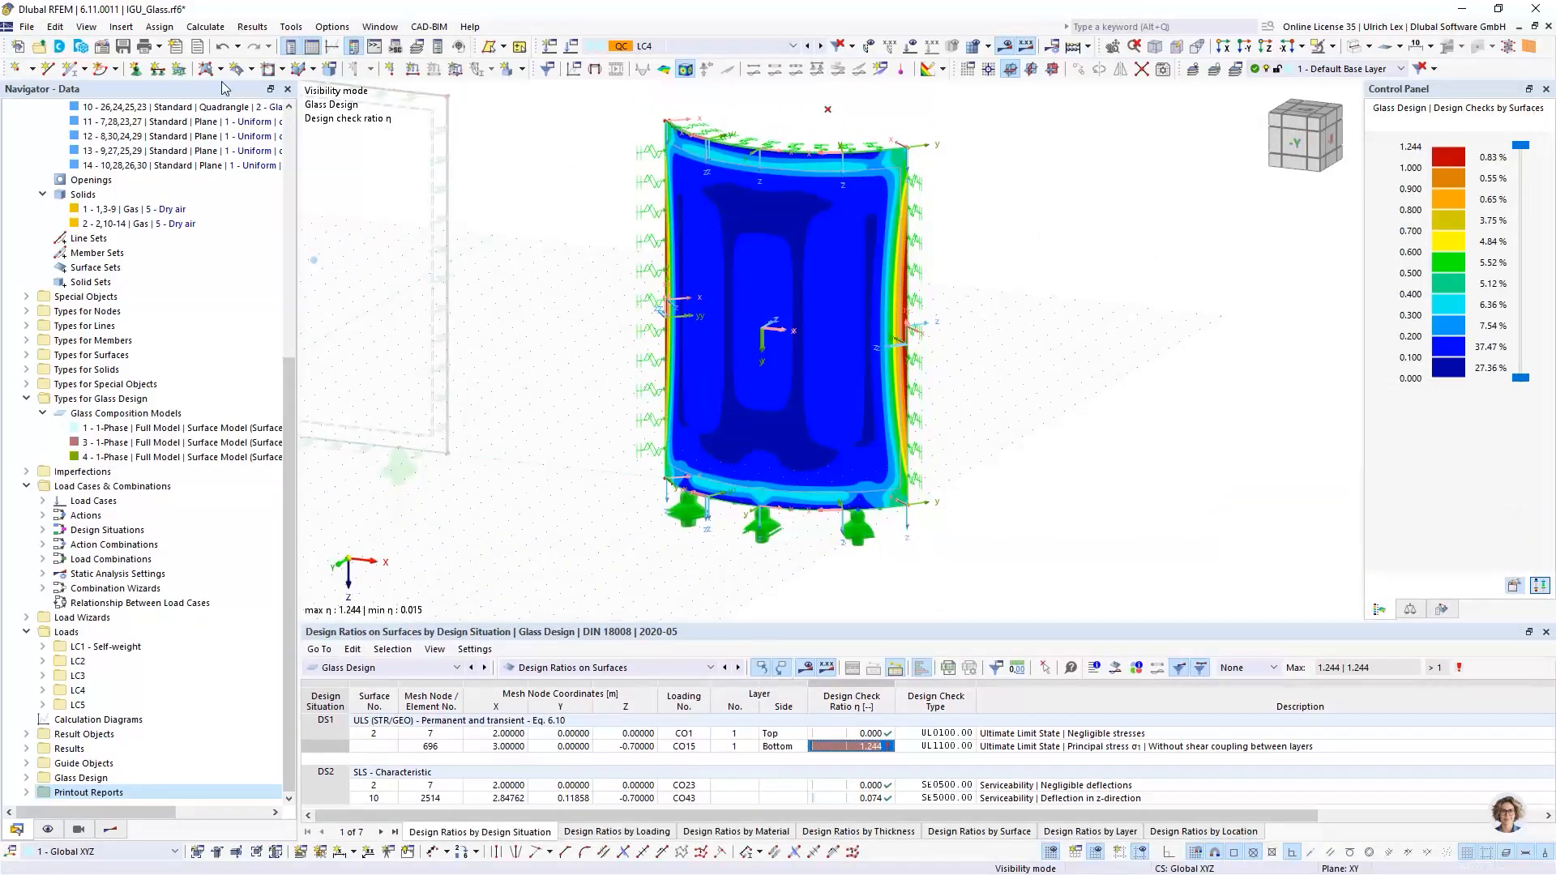
click(160, 47)
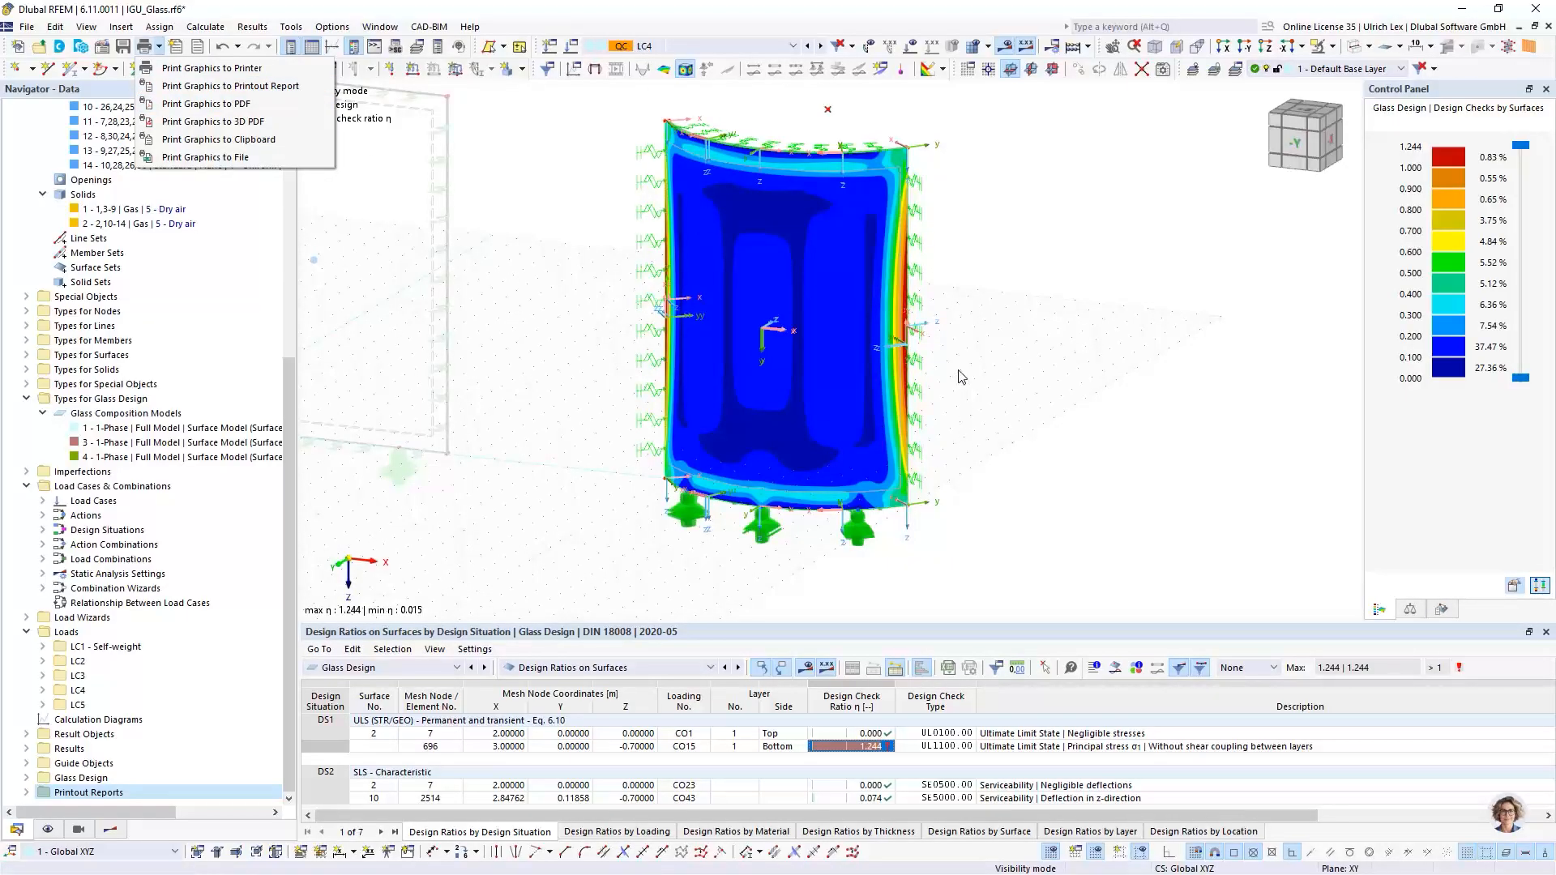
click(984, 293)
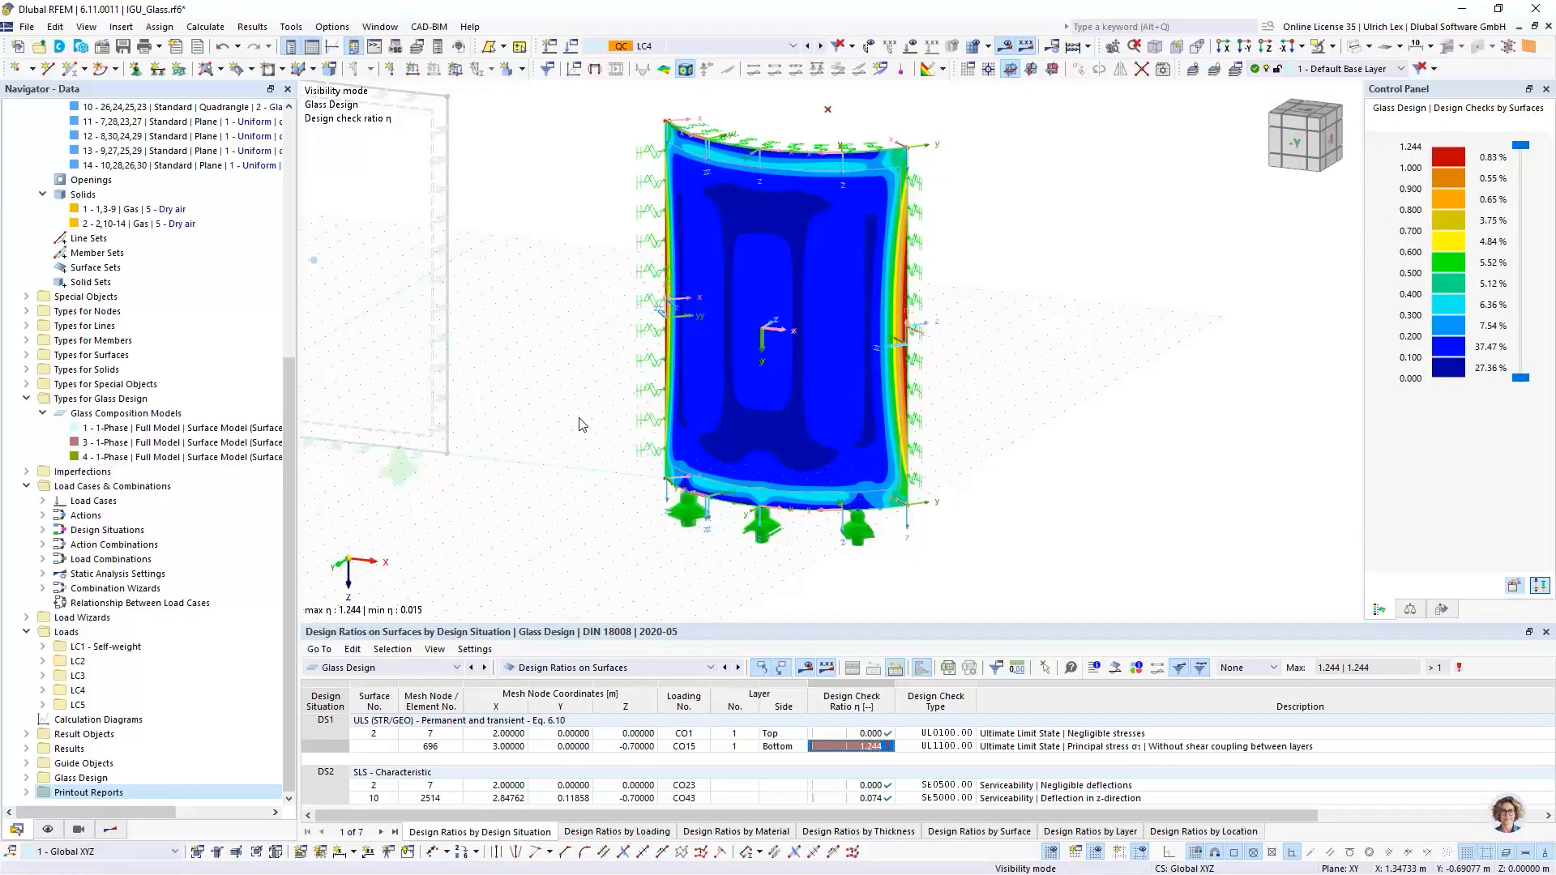
Step: Compare the glass design ratios listed by material, by layer and by surface alongside the curved unit's ratio plot
click(677, 678)
click(675, 671)
drag(710, 622, 709, 543)
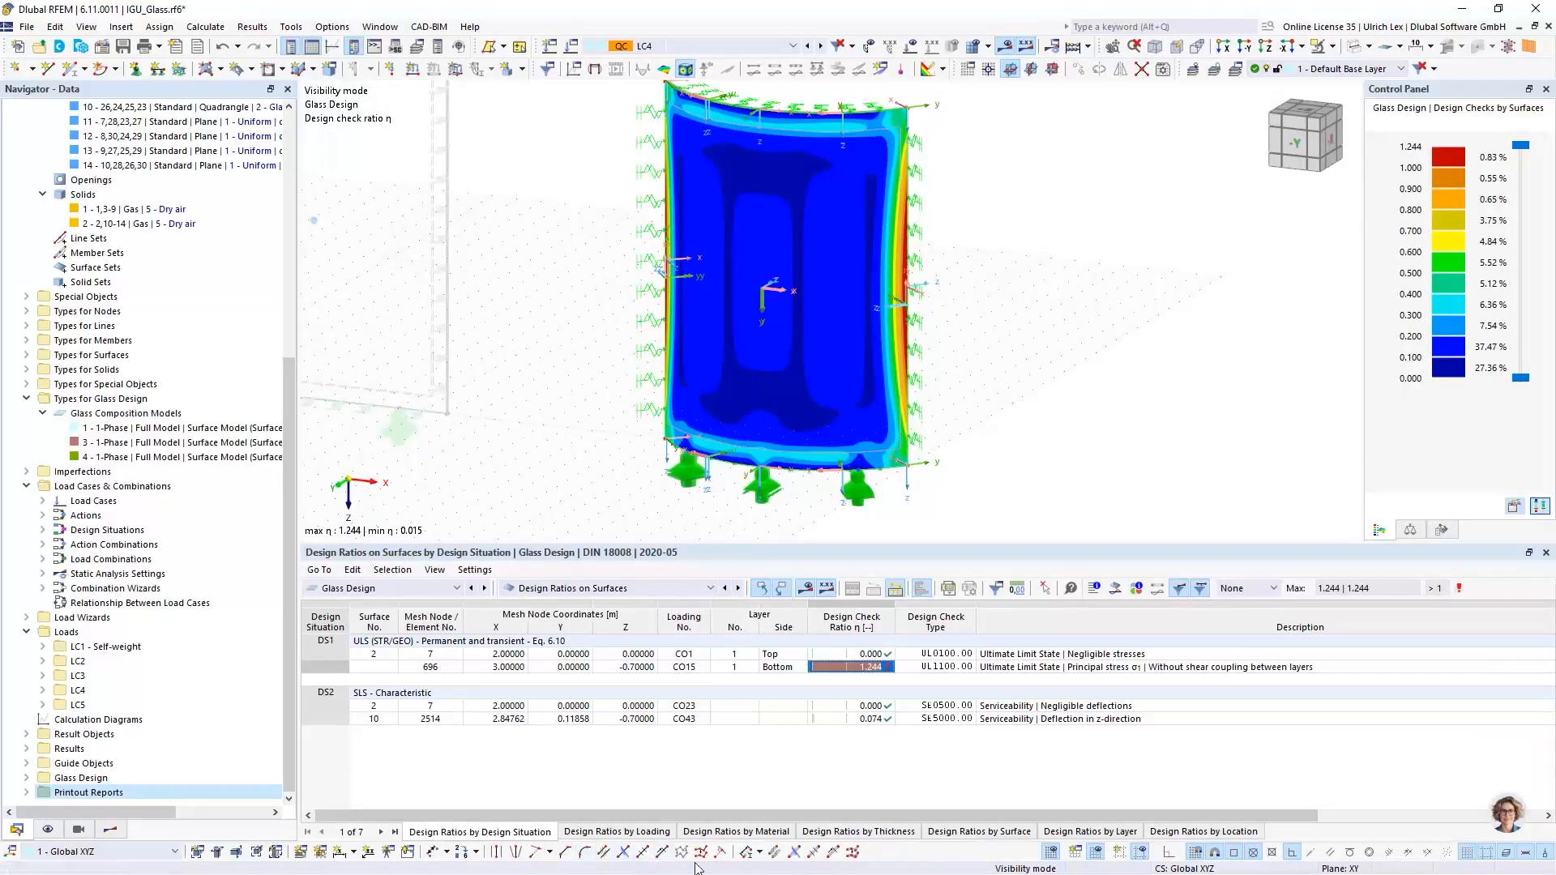
click(724, 832)
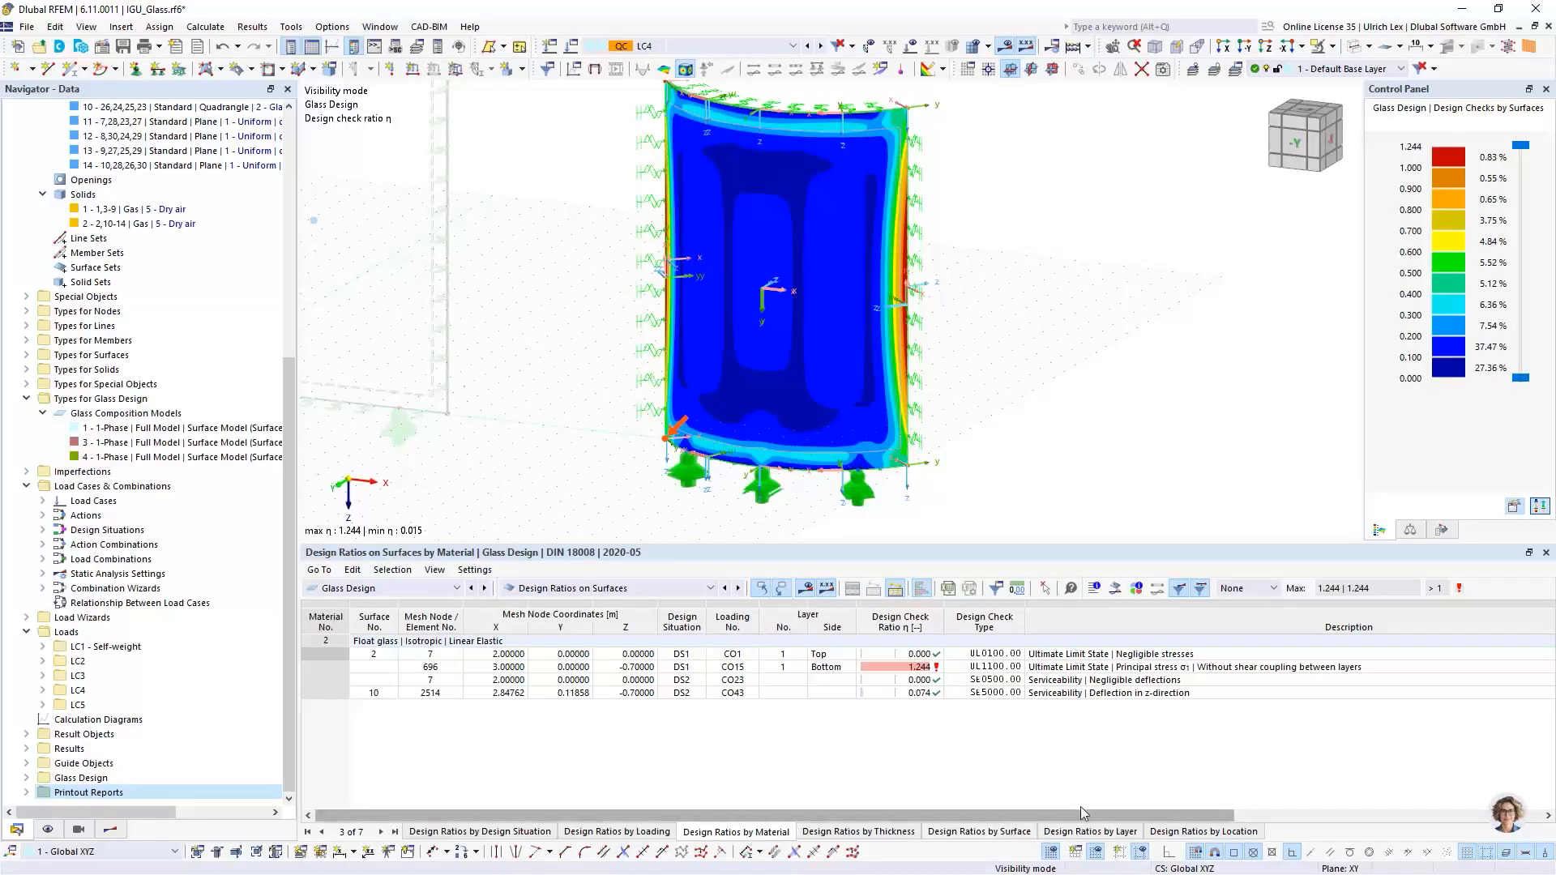
click(1086, 832)
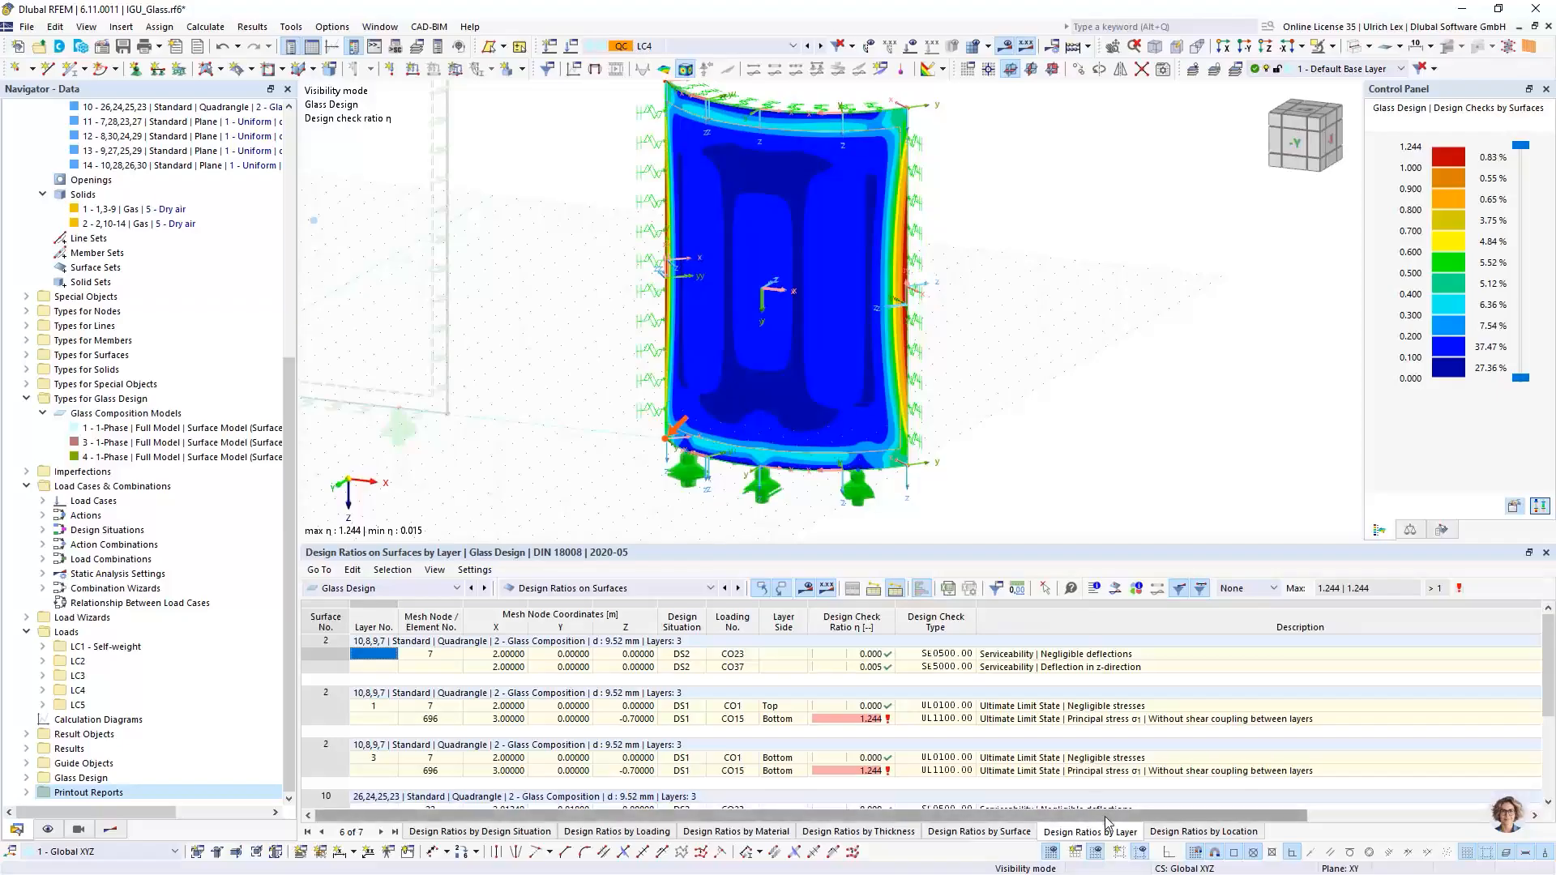
click(1025, 835)
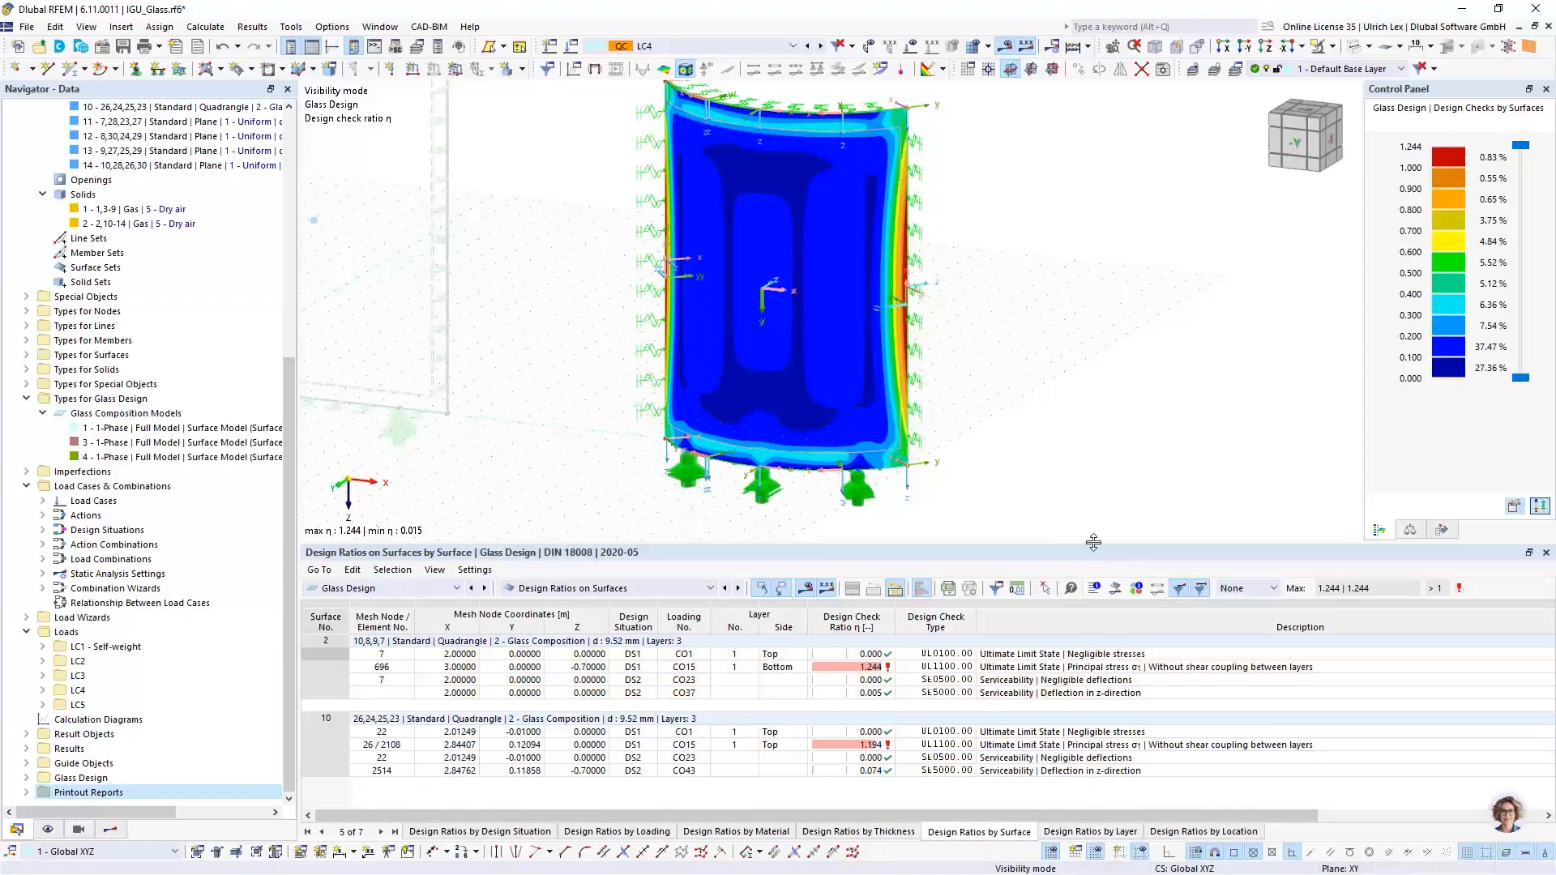
drag(1093, 542, 1093, 584)
scroll(1048, 572, up, 1)
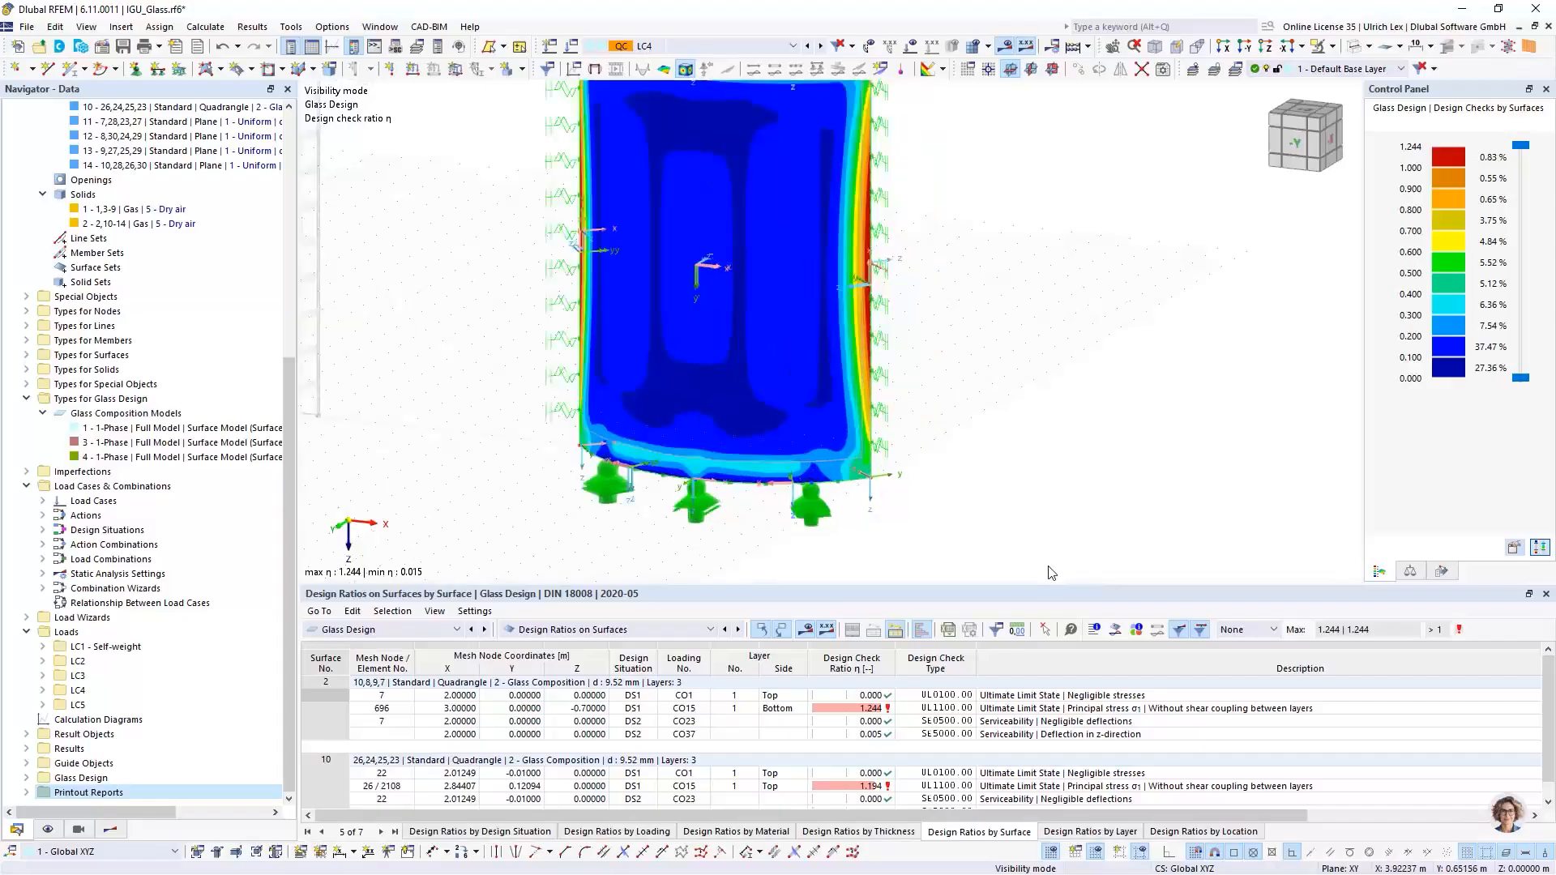
scroll(1048, 576, down, 2)
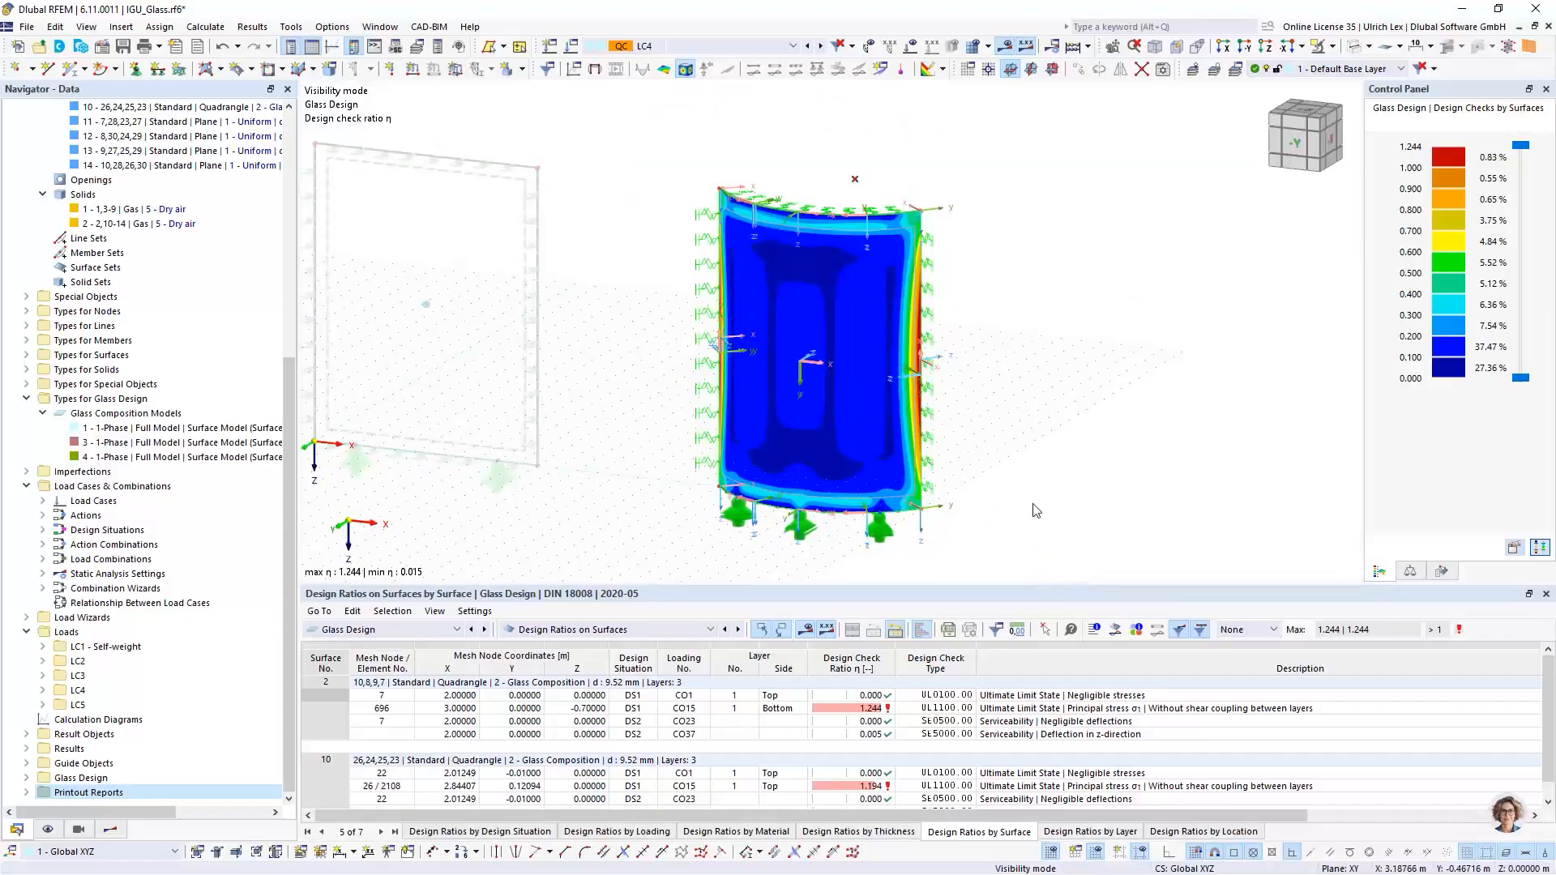
scroll(1062, 510, up, 1)
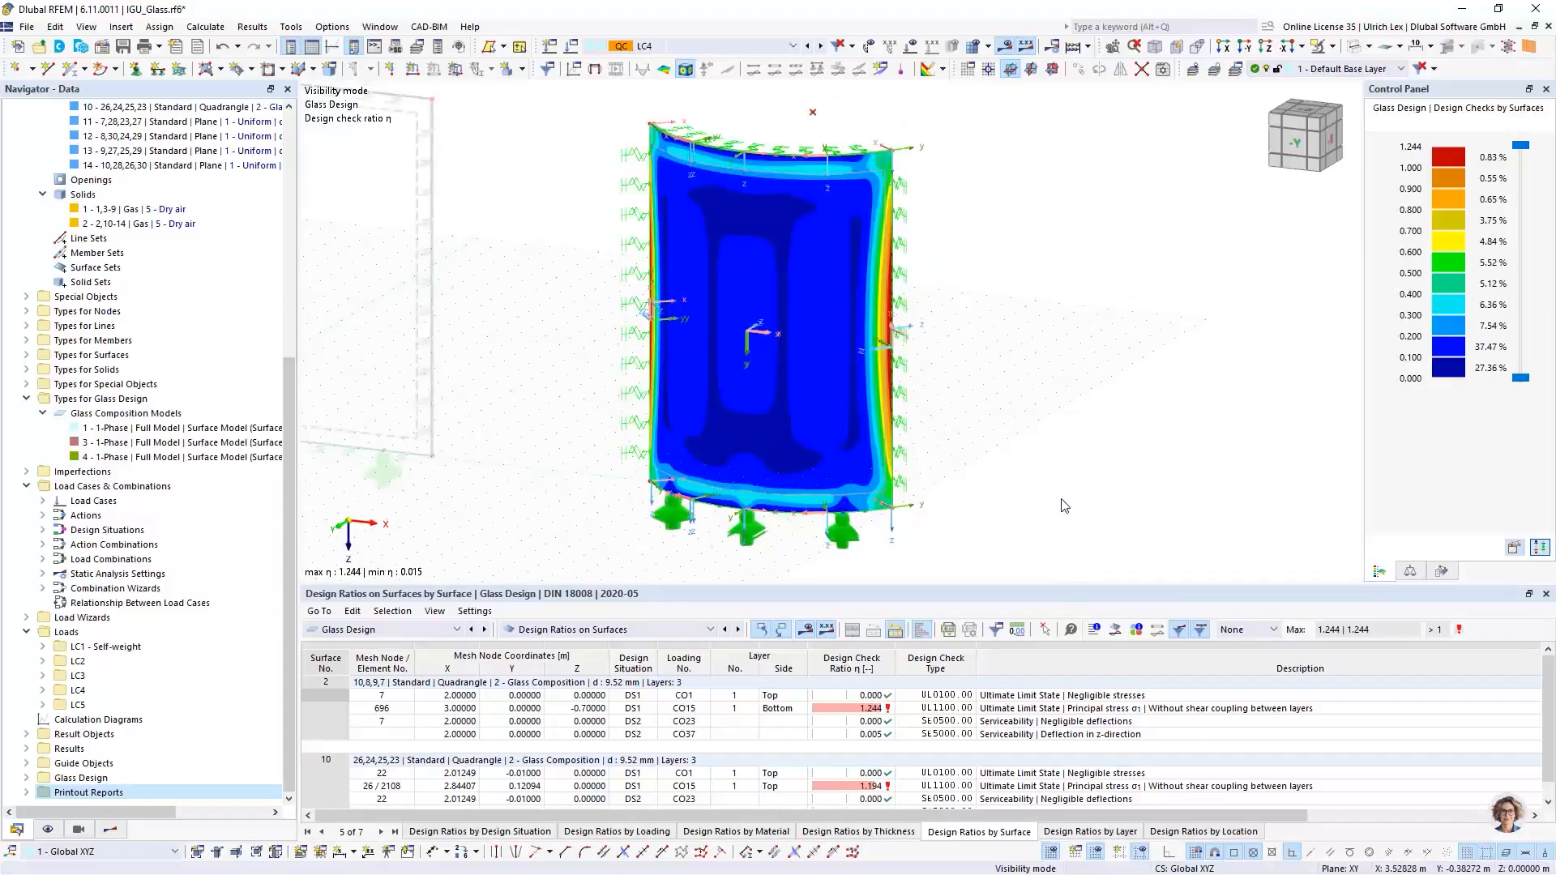